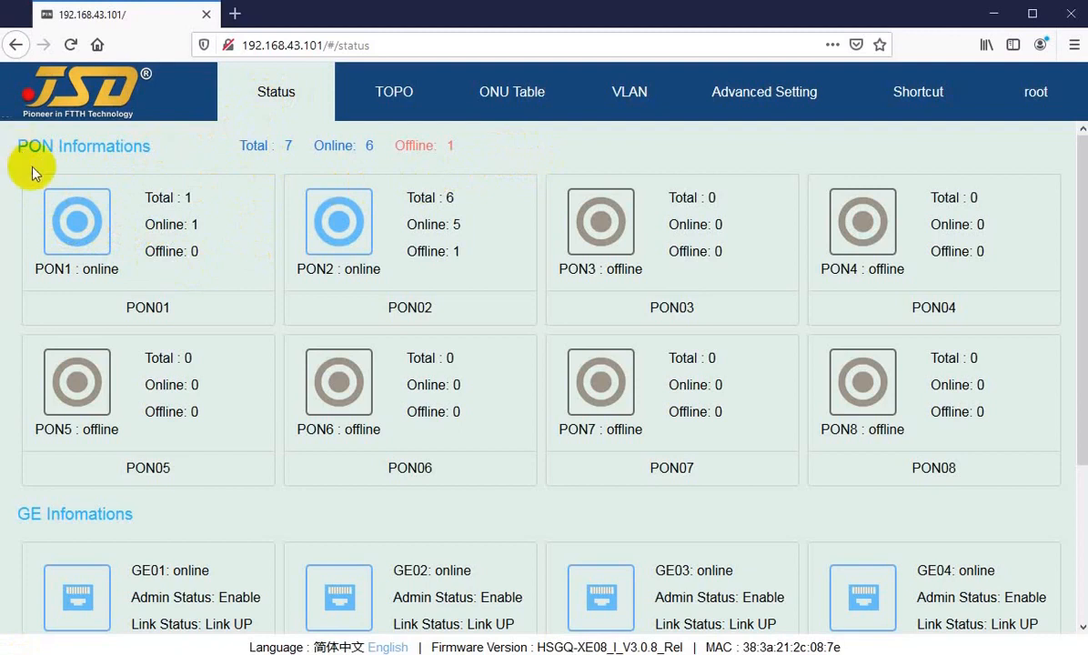
Scroll the port status overview, then view the ONU table for PON1.
scroll(514, 273, down, 3)
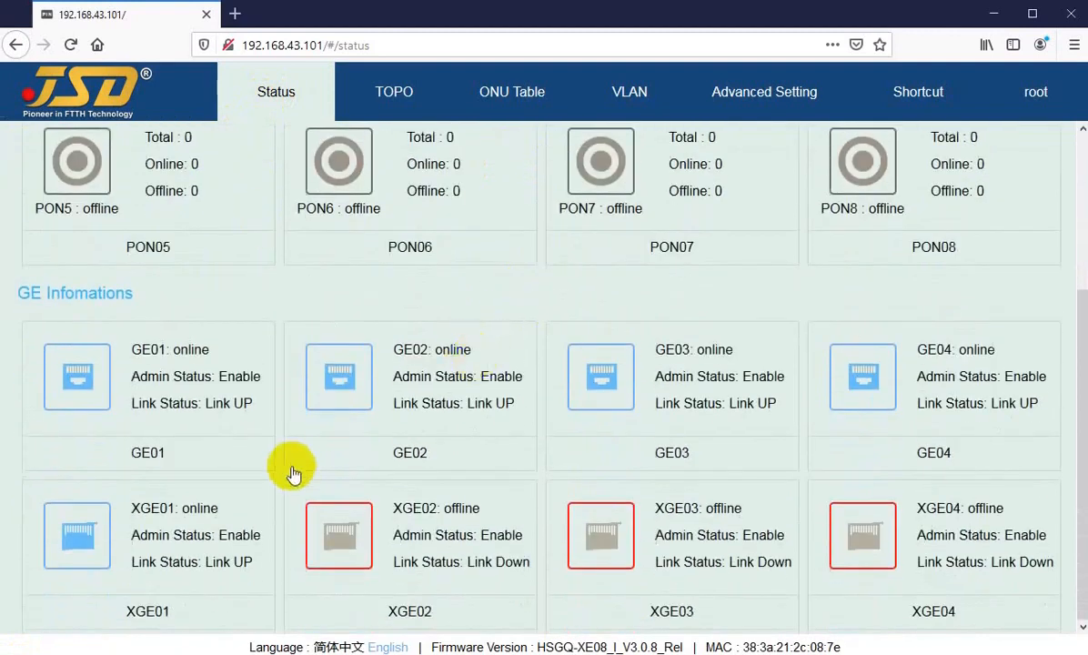
scroll(344, 457, up, 3)
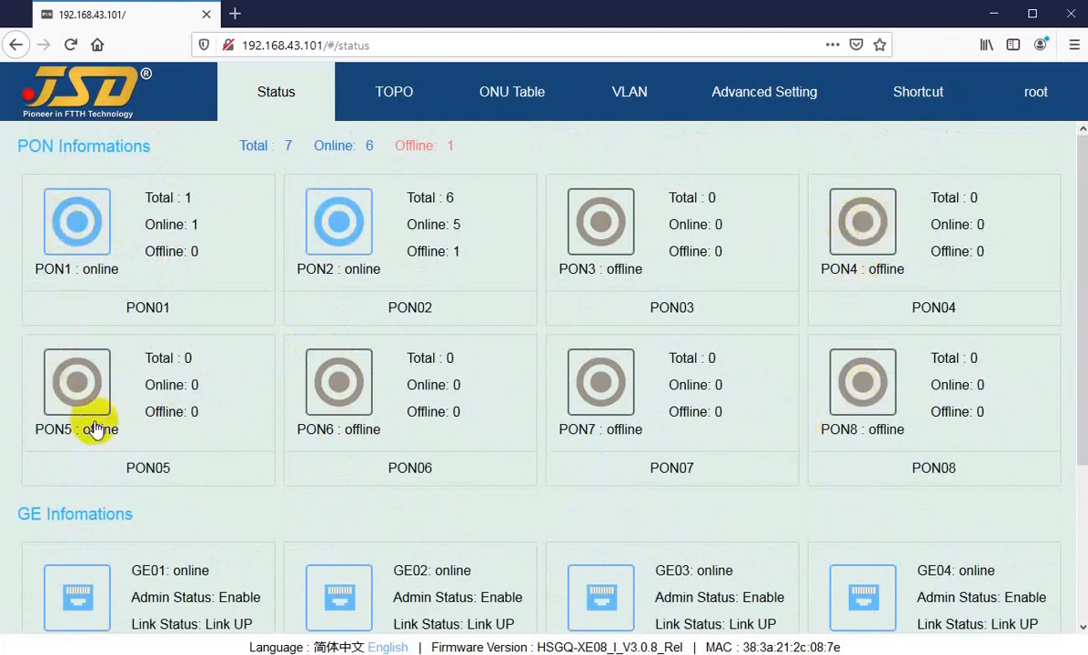
scroll(55, 304, down, 3)
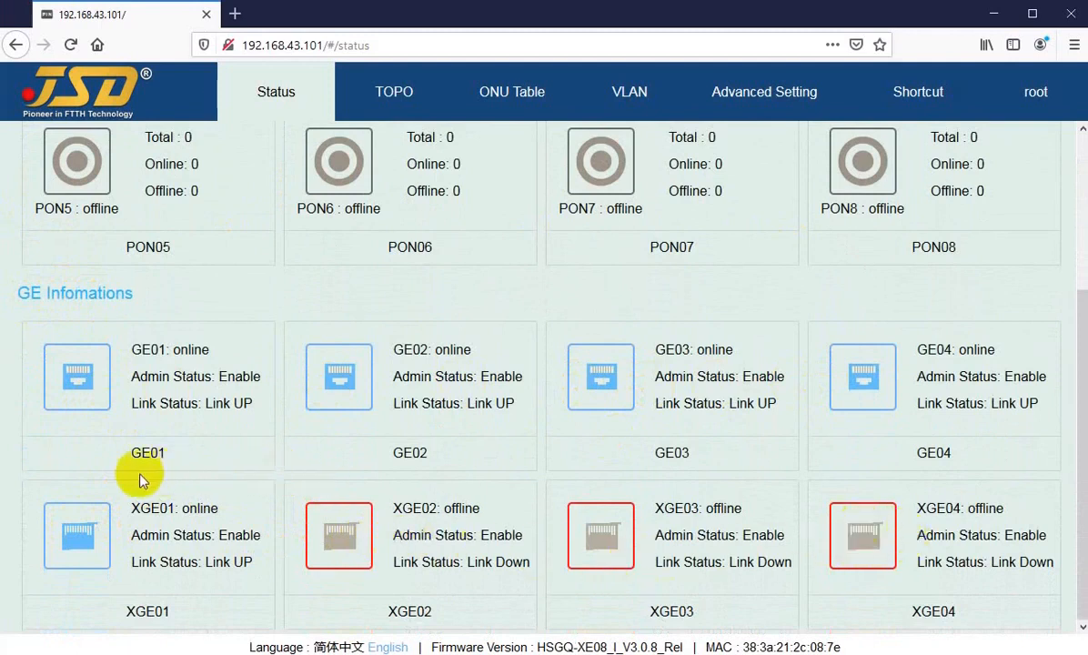
scroll(94, 364, up, 3)
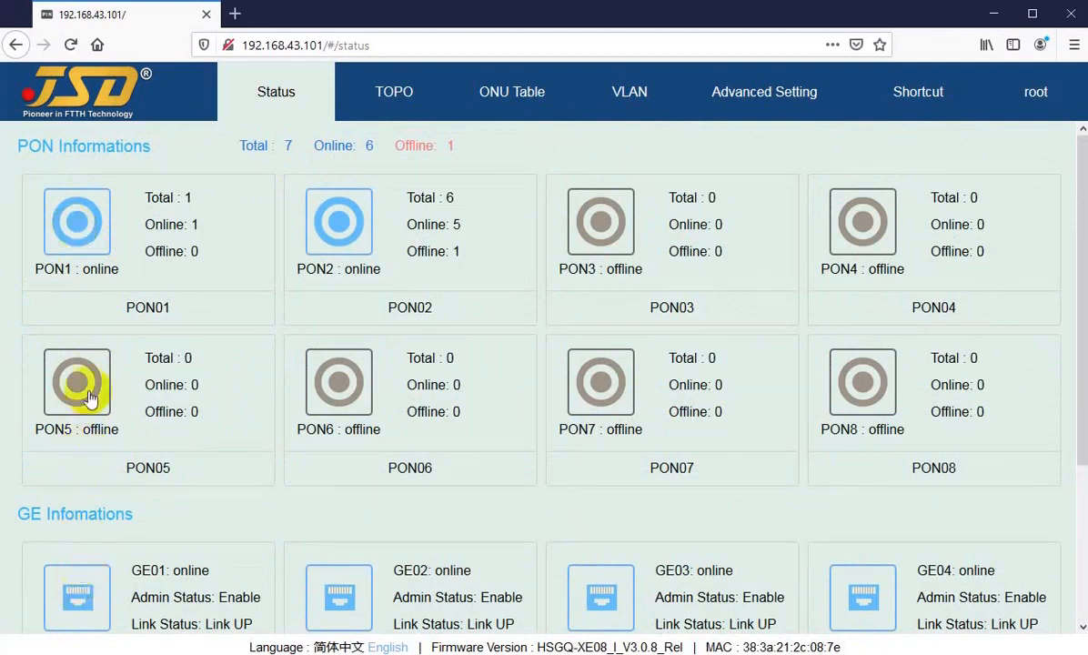
click(80, 235)
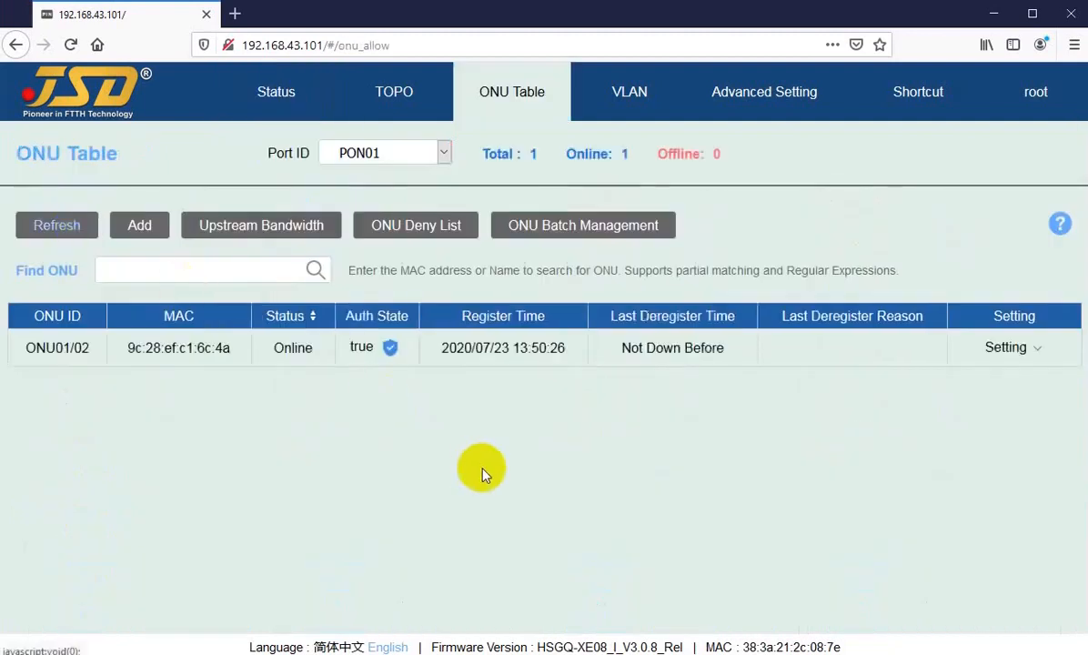
click(1007, 351)
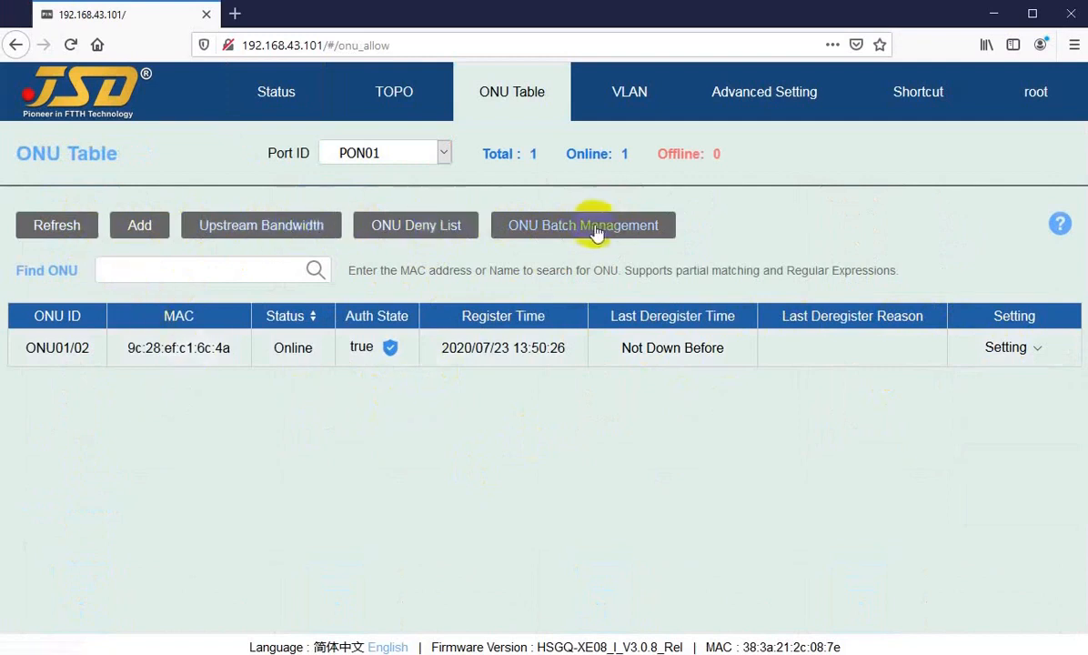
View the ONU table for PON2 and return to the port status overview.
click(276, 100)
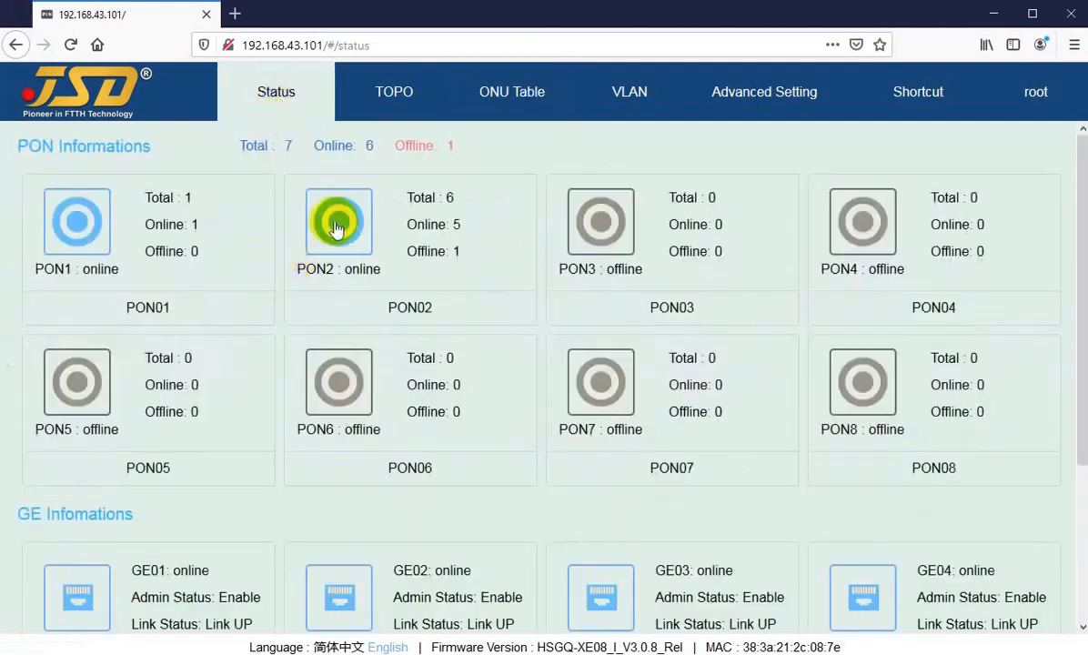
click(336, 227)
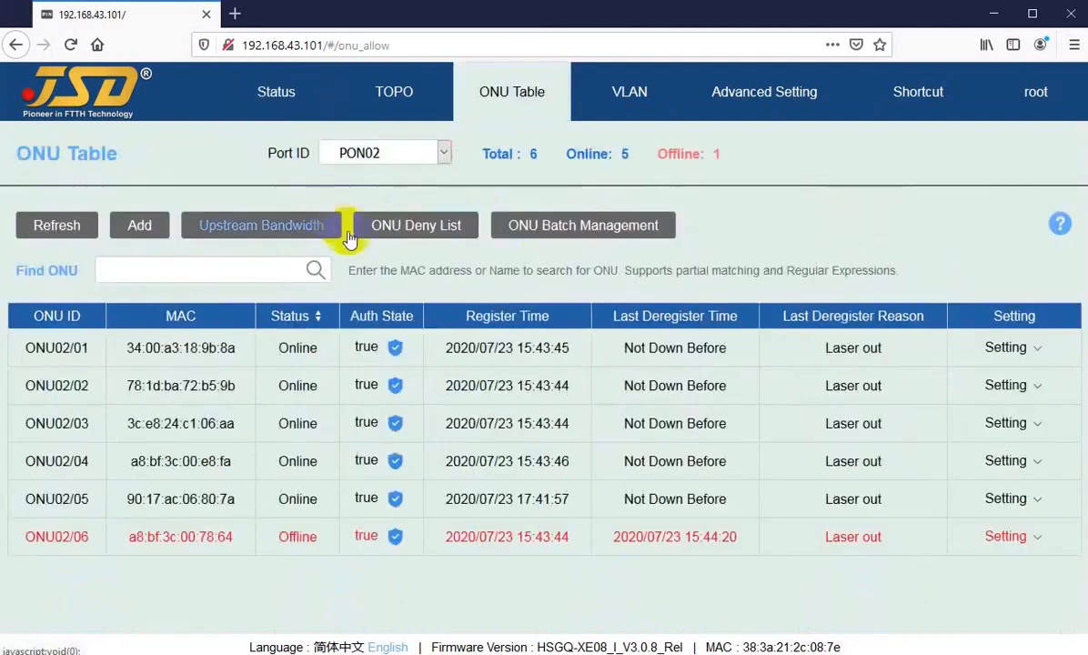
mouse_move(1008, 349)
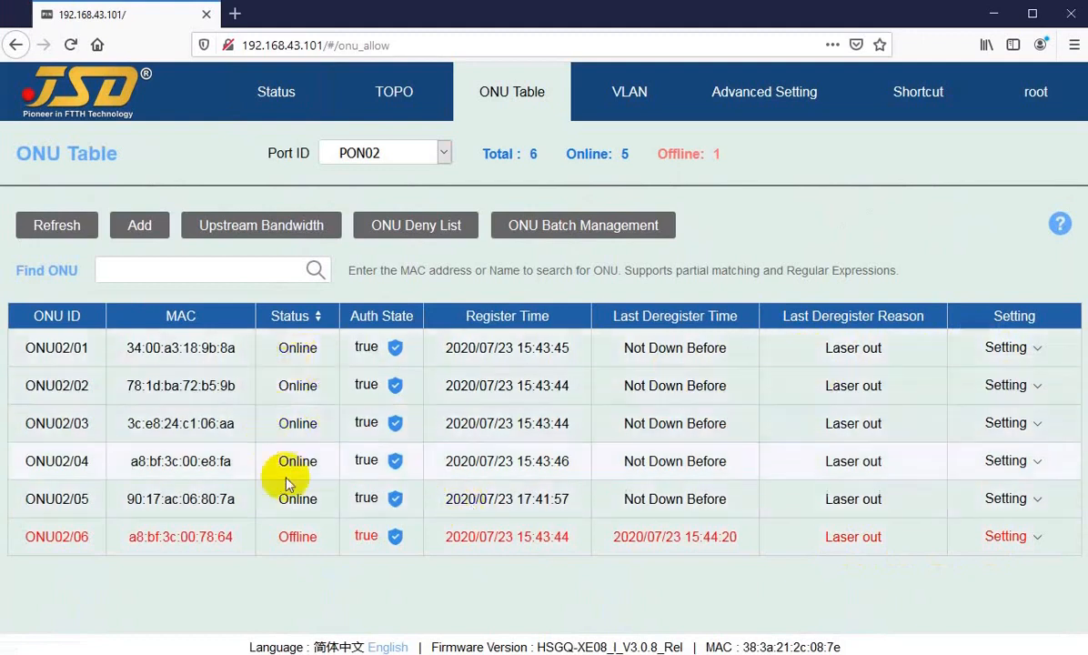
click(278, 100)
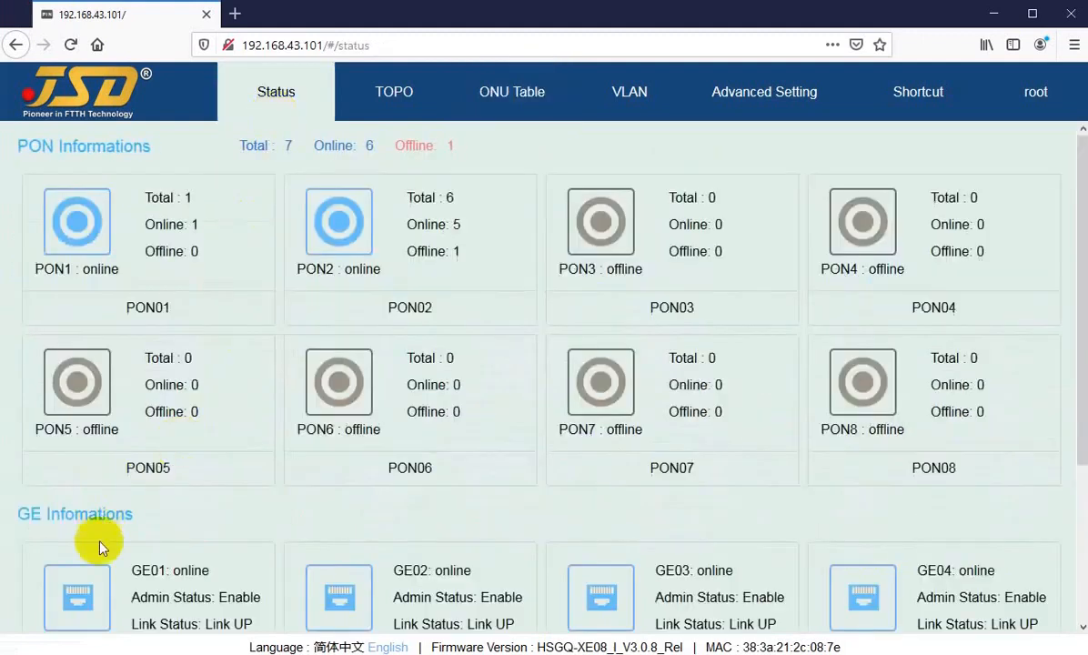
Review the port configuration pages for GE01 and GE02.
scroll(136, 455, down, 3)
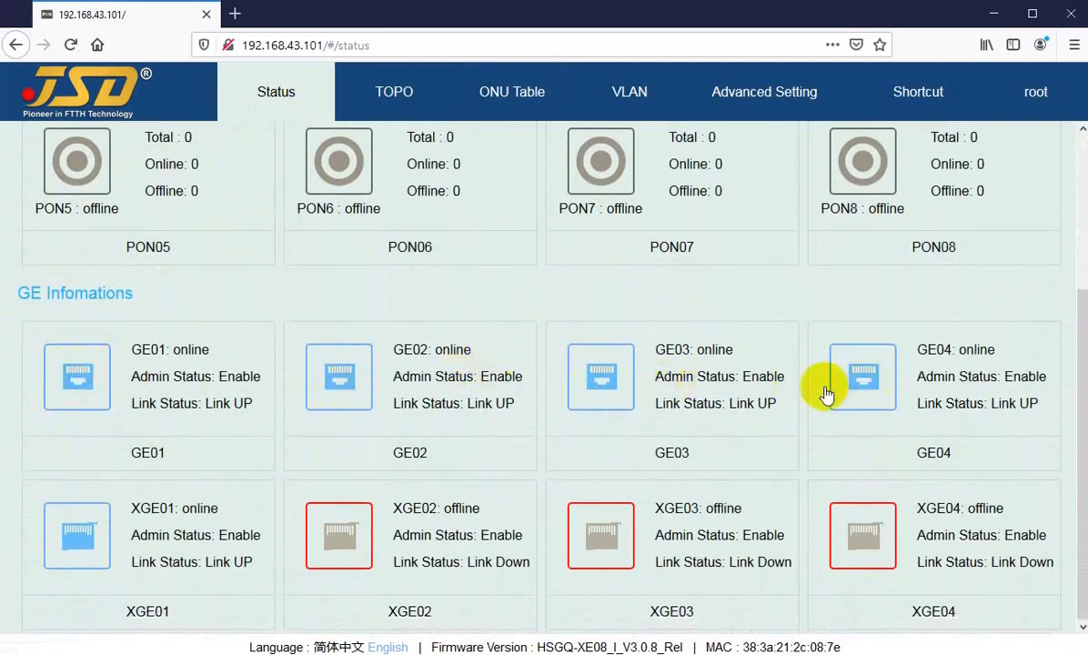
click(73, 389)
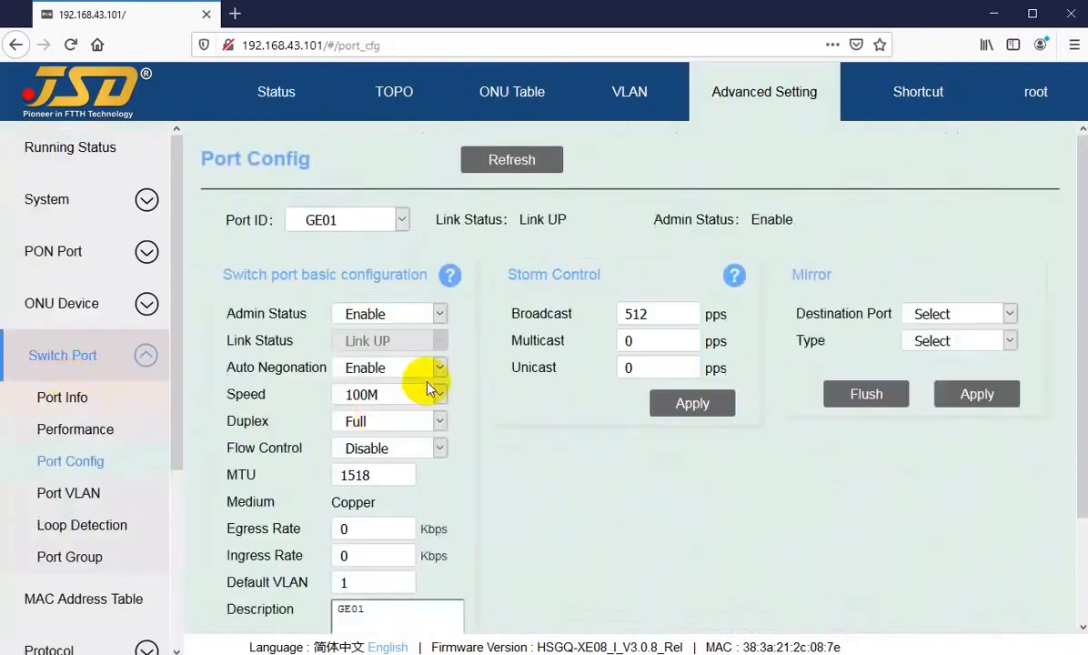
click(335, 219)
click(278, 91)
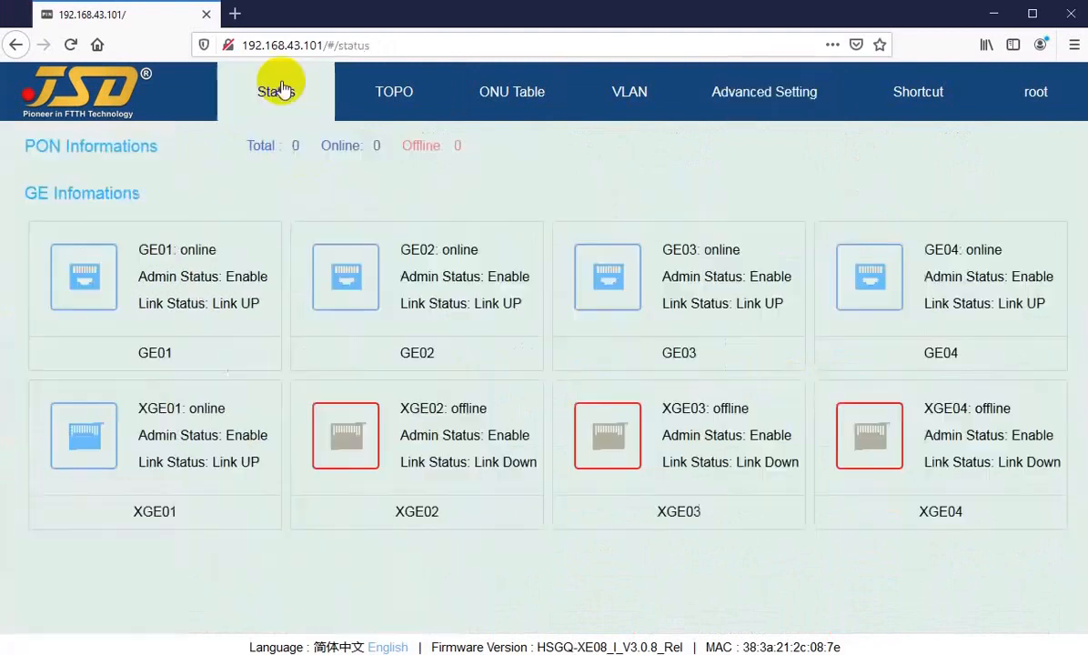
click(344, 593)
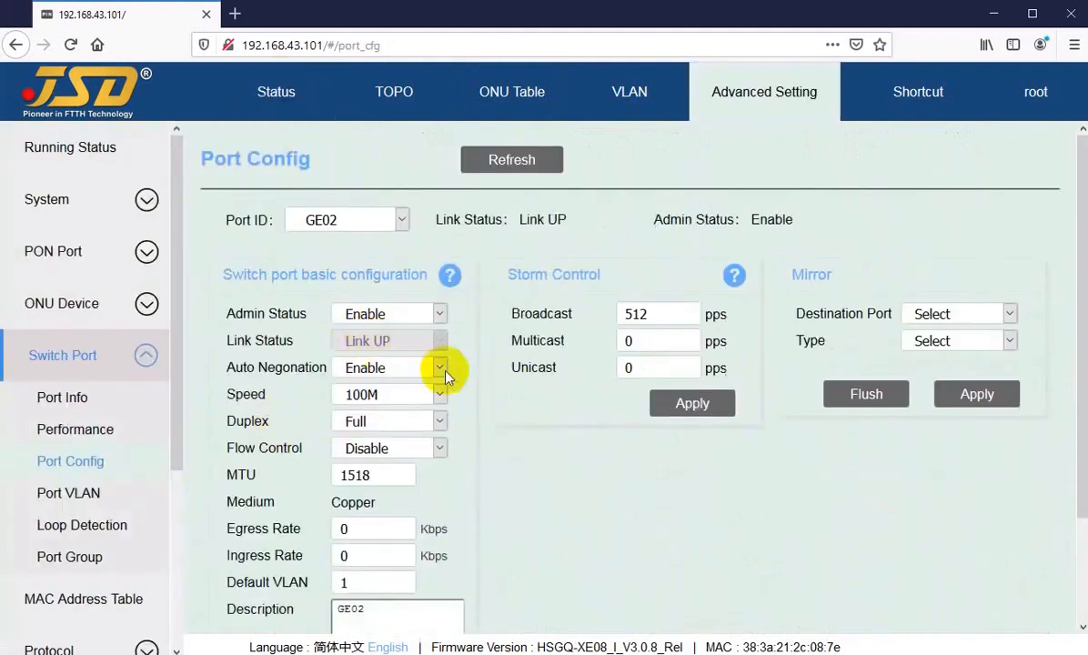
click(273, 91)
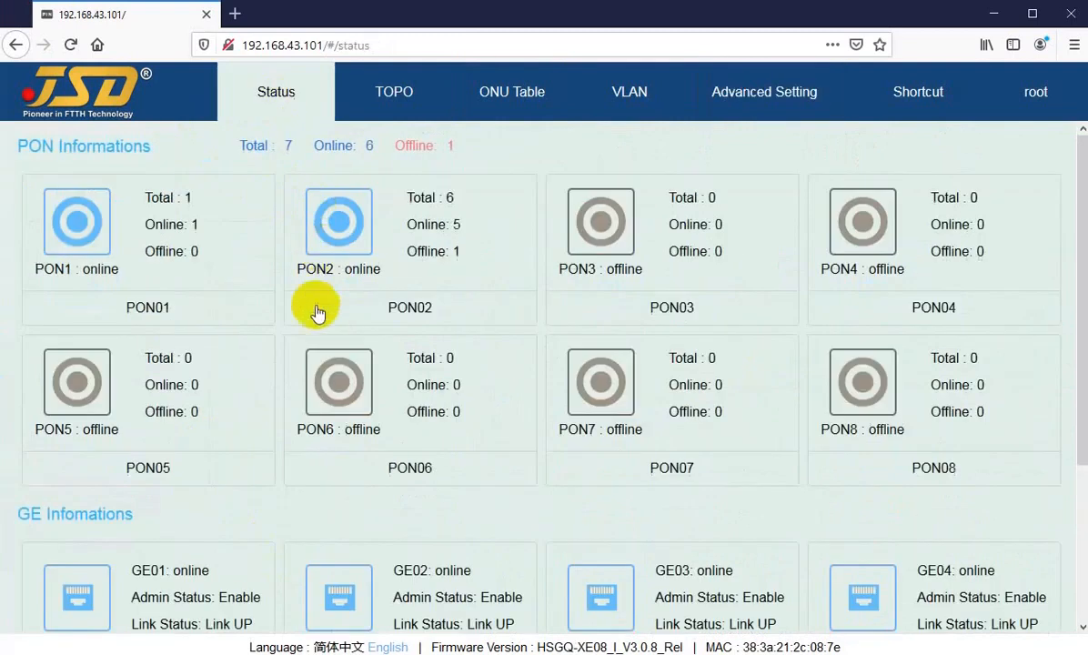
Review the XGE01 port configuration and return to the port status overview.
scroll(253, 396, down, 5)
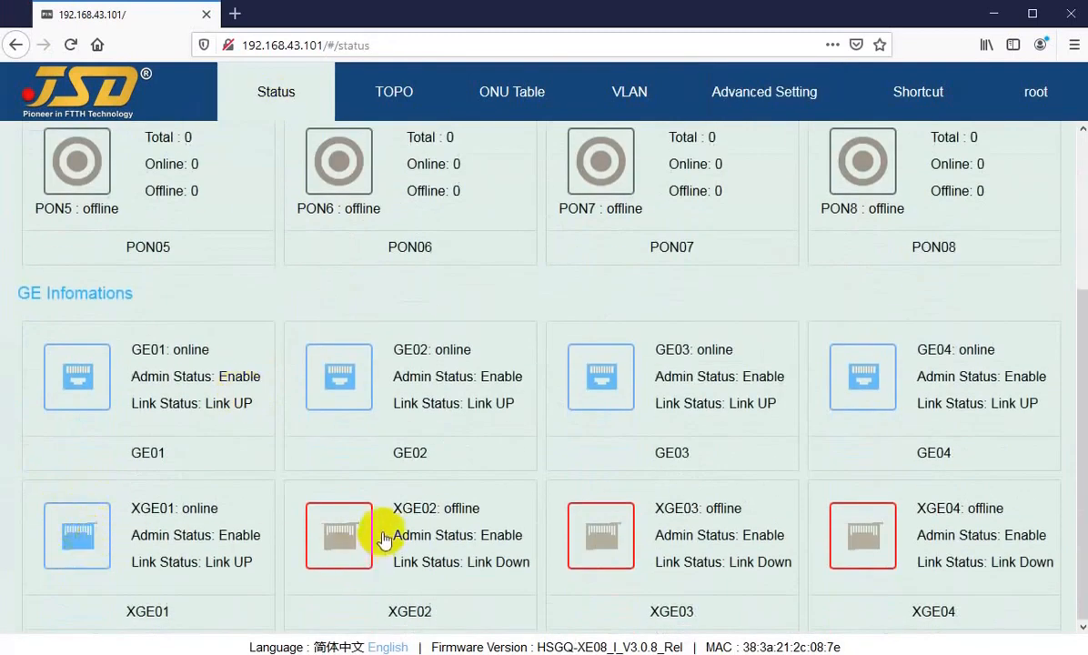
click(95, 537)
scroll(351, 309, down, 2)
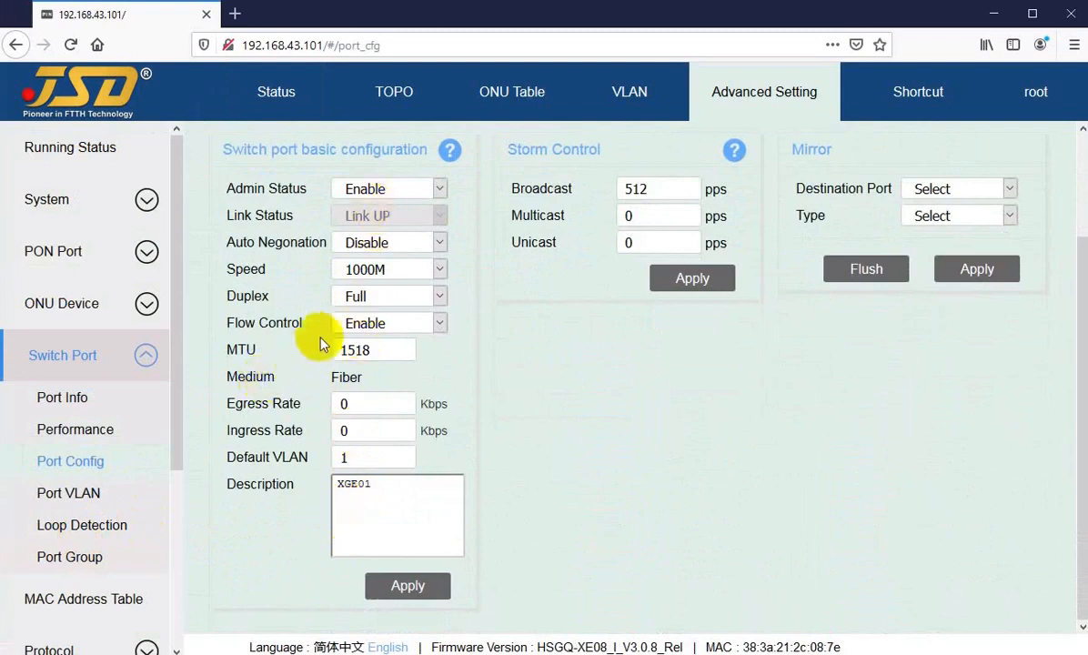
scroll(299, 315, up, 2)
click(275, 92)
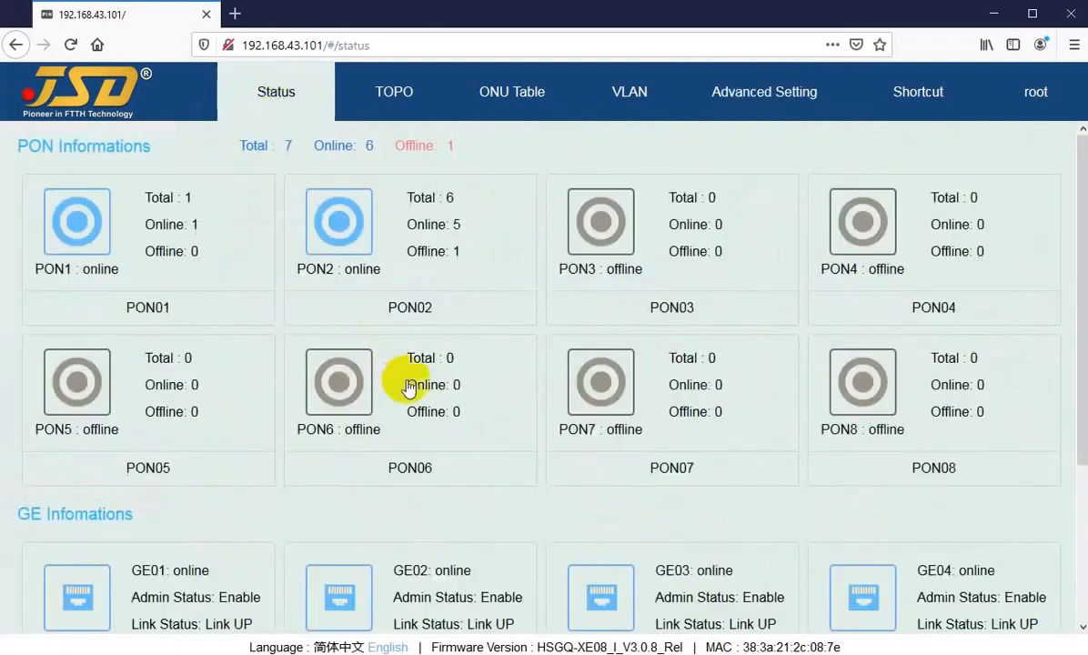
scroll(418, 400, down, 3)
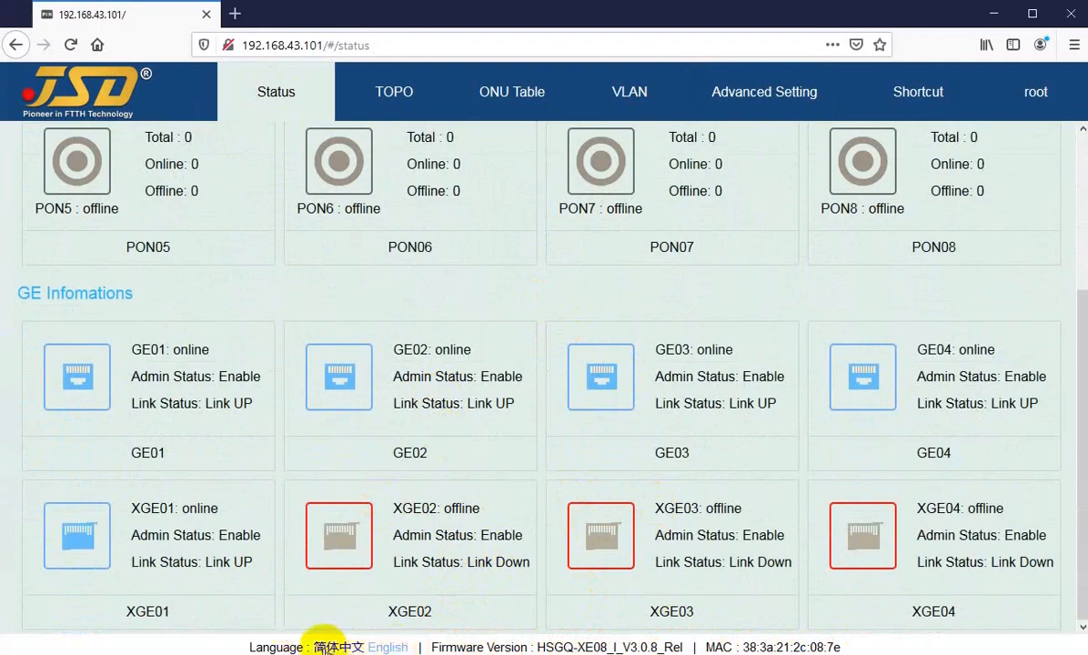
Switch the interface language to 简体中文, then back to English.
click(331, 647)
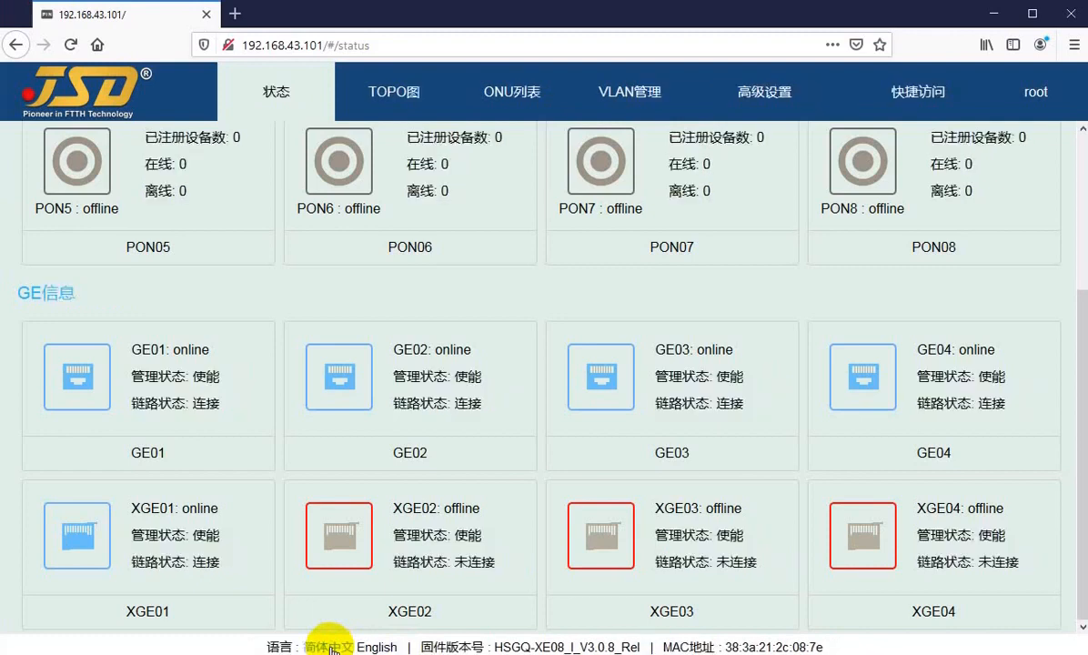
click(363, 647)
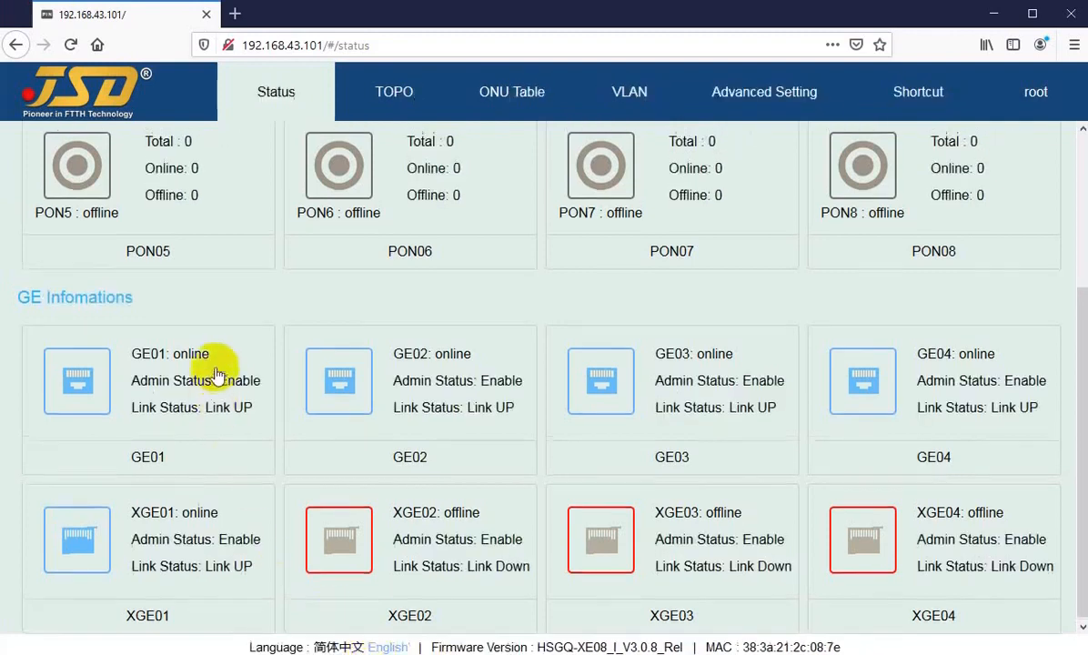
scroll(218, 346, up, 3)
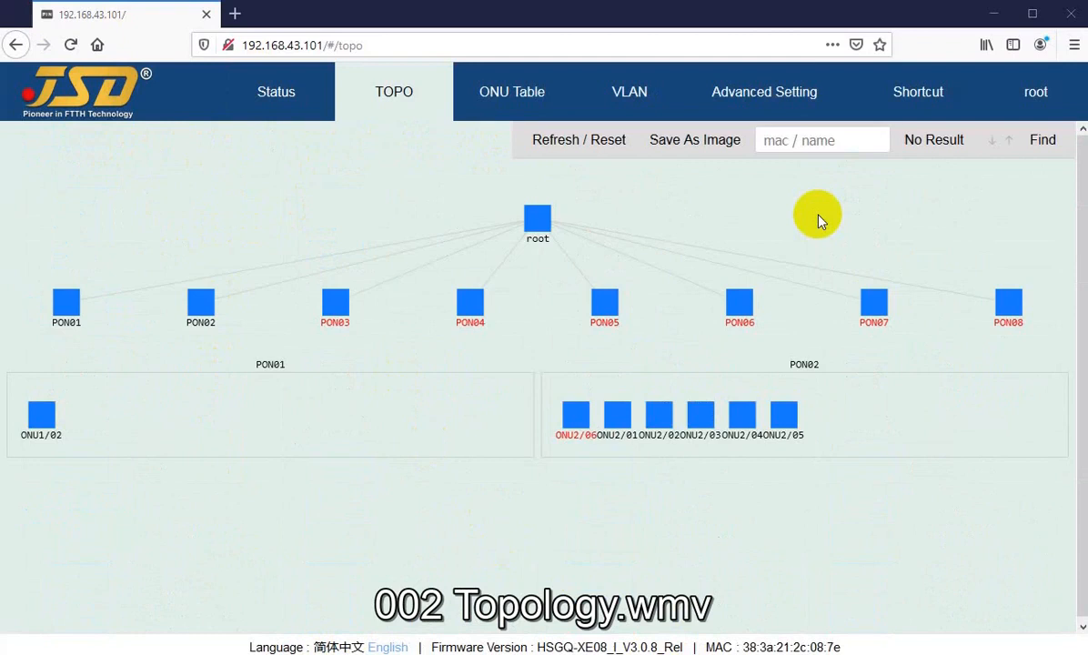
click(282, 106)
click(381, 104)
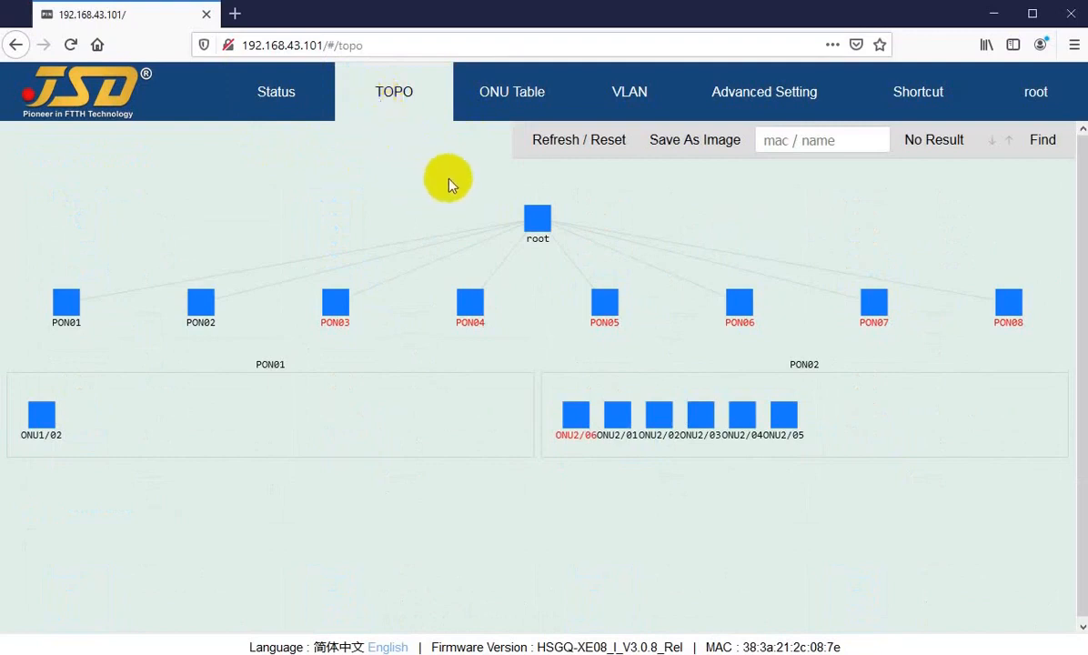
click(537, 219)
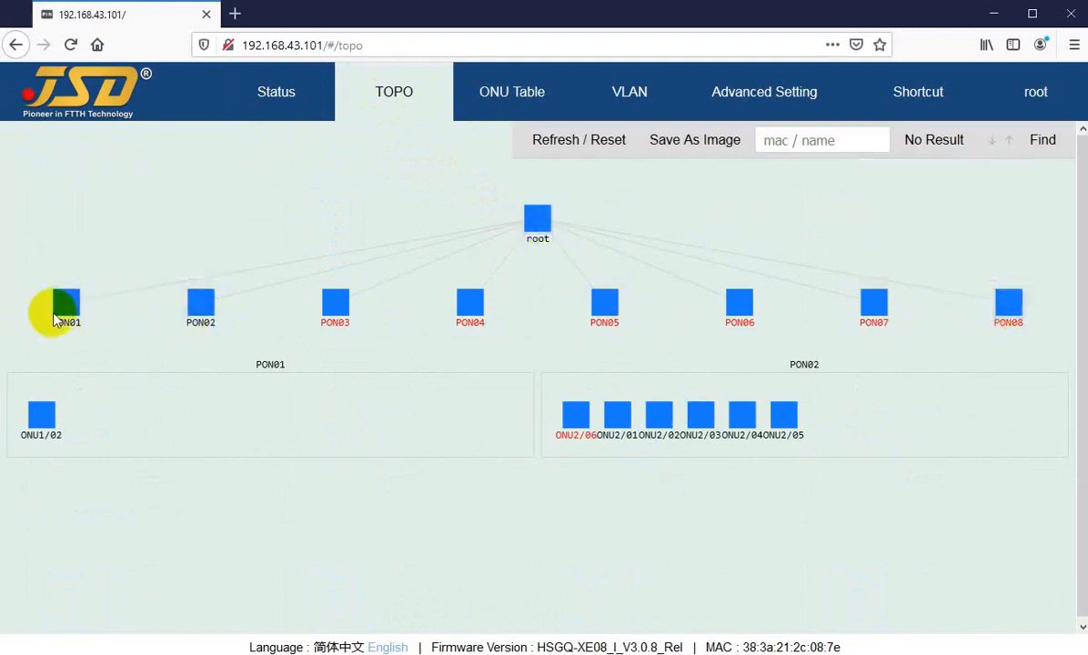
mouse_move(66, 318)
mouse_move(43, 422)
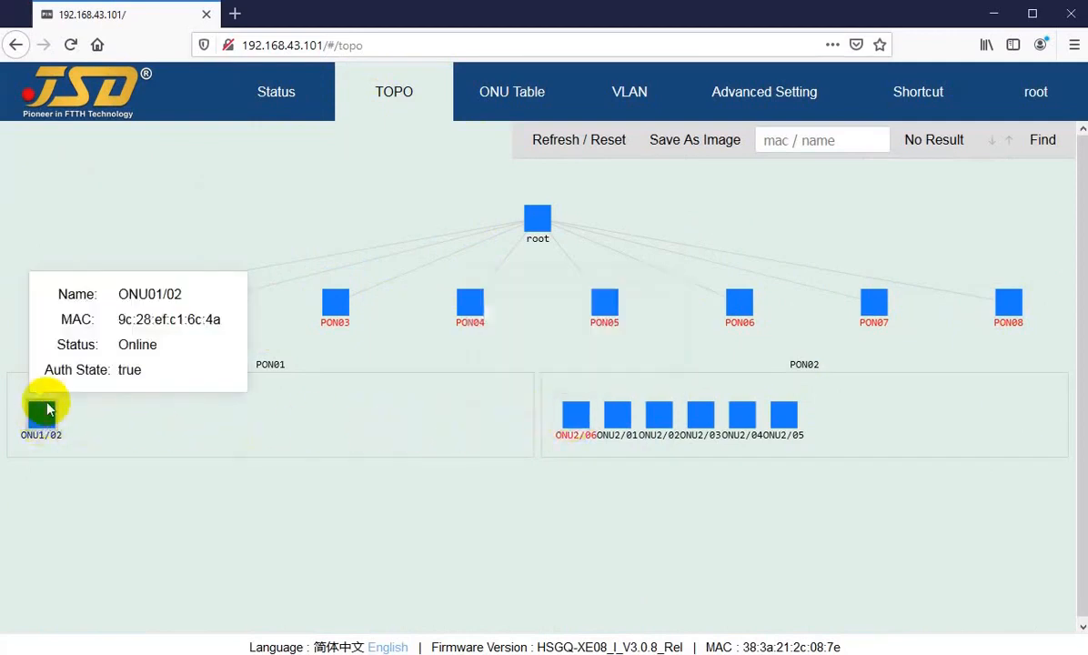
Open the PON Setting page for PON01 from its context menu.
right_click(63, 303)
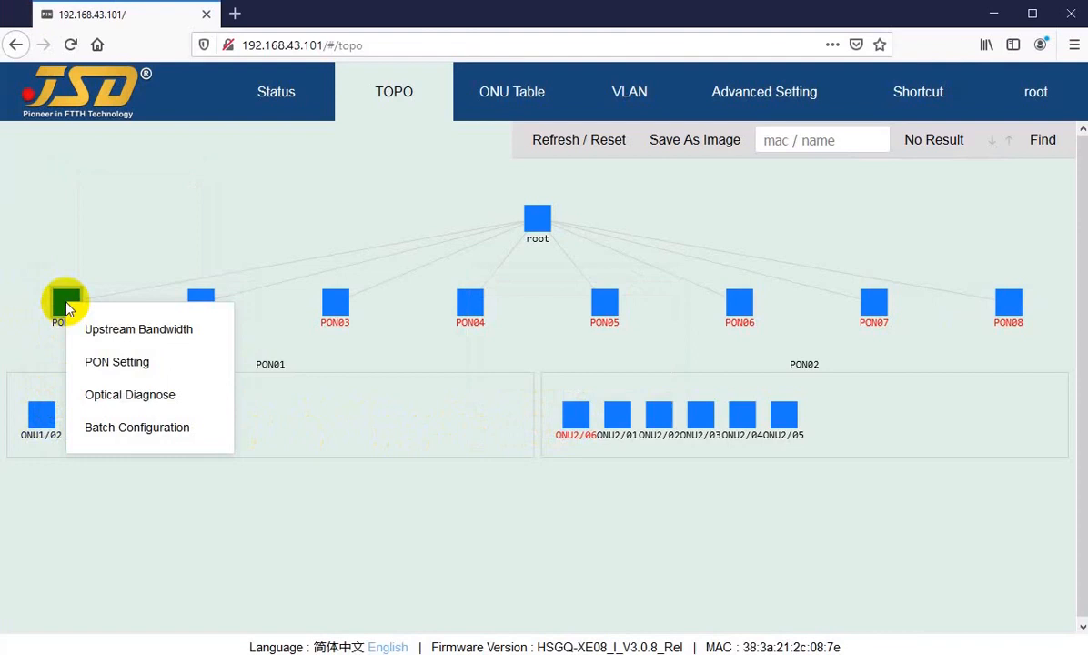
click(107, 364)
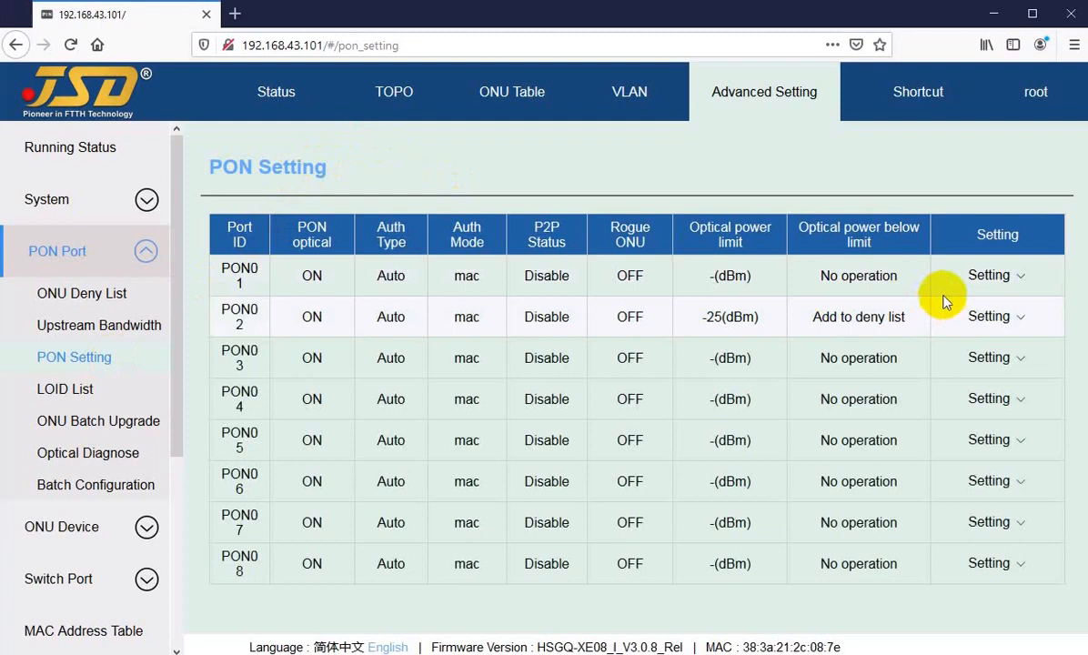
mouse_move(998, 281)
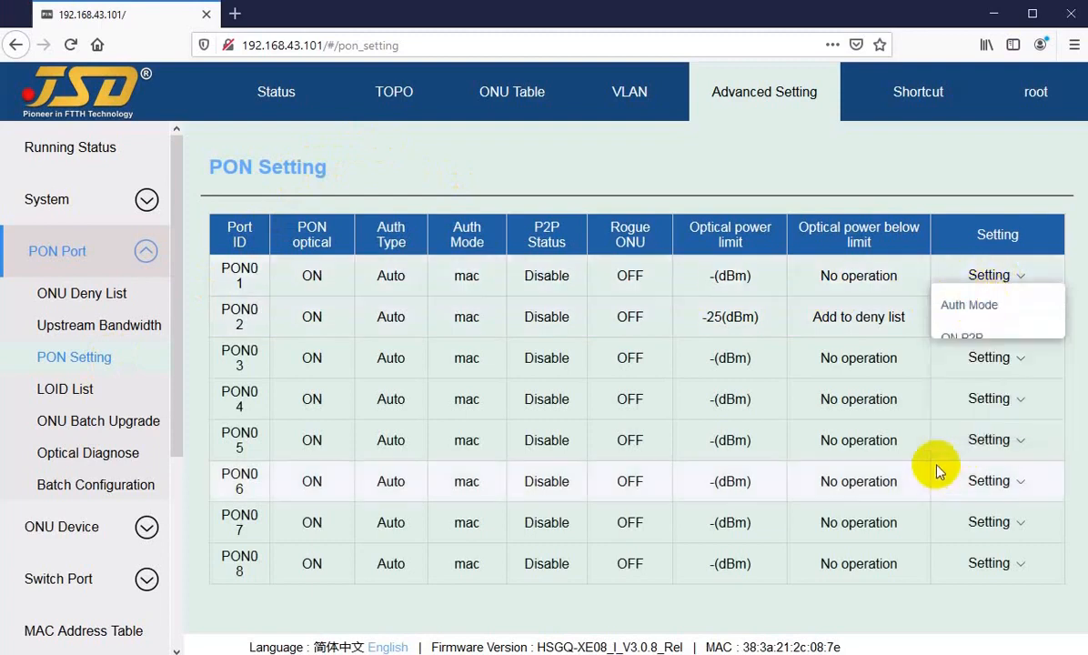
Return to the topology and show the context menus for ONU1/02 and PON01.
click(389, 98)
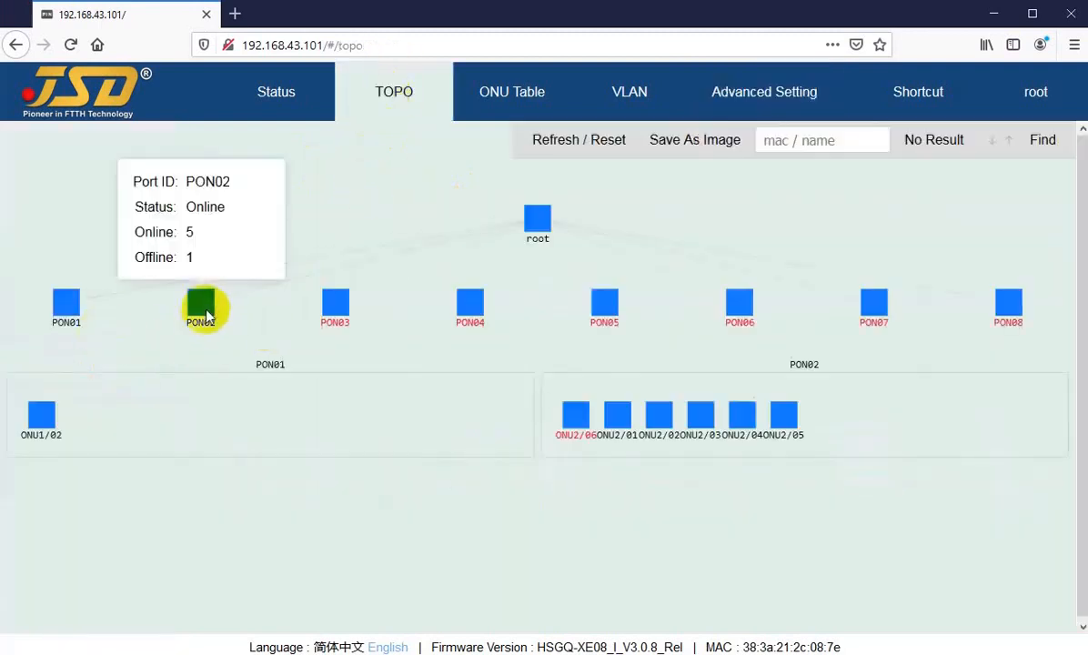
right_click(41, 428)
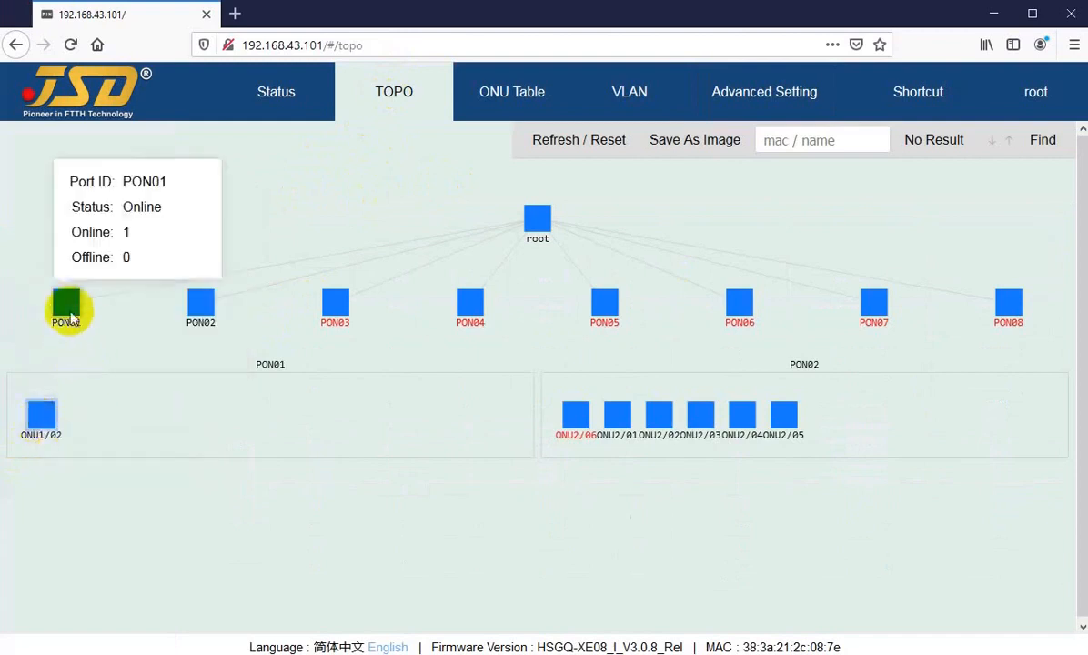
right_click(67, 314)
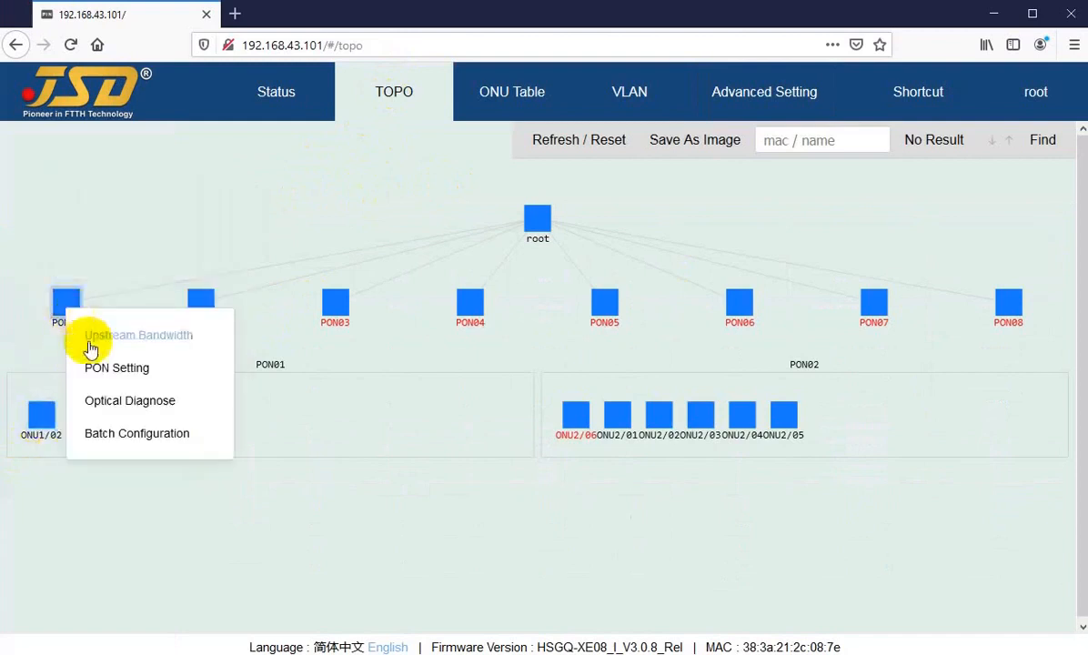
Open PON01's optical diagnostics and highlight its 44.62 C temperature, 3.14 V voltage and transmit power.
click(117, 402)
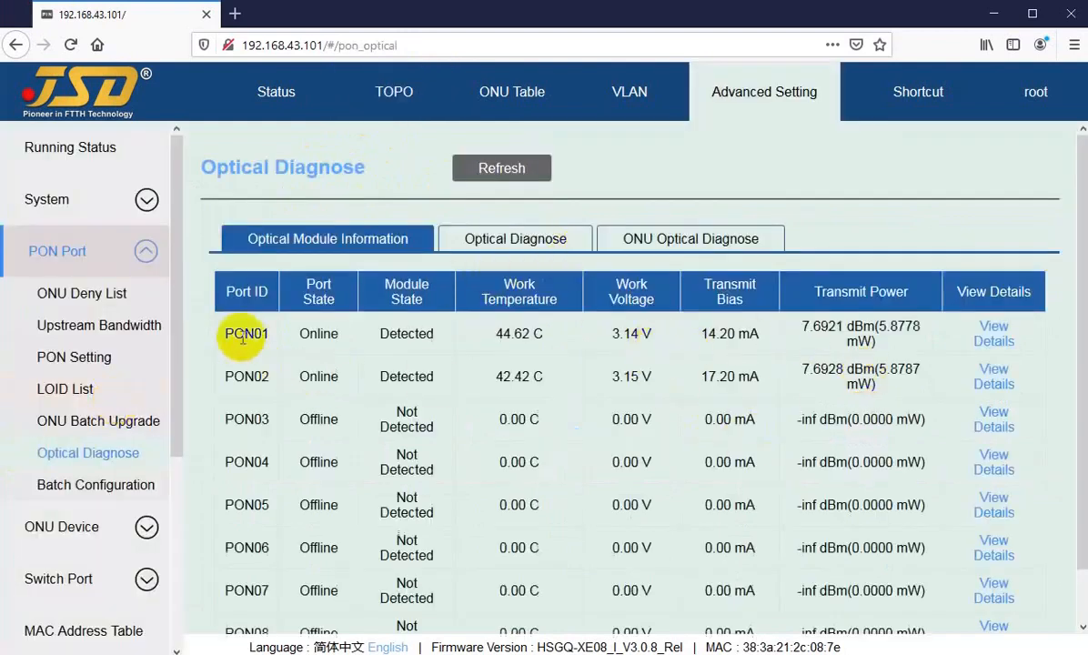
drag(235, 334, 262, 334)
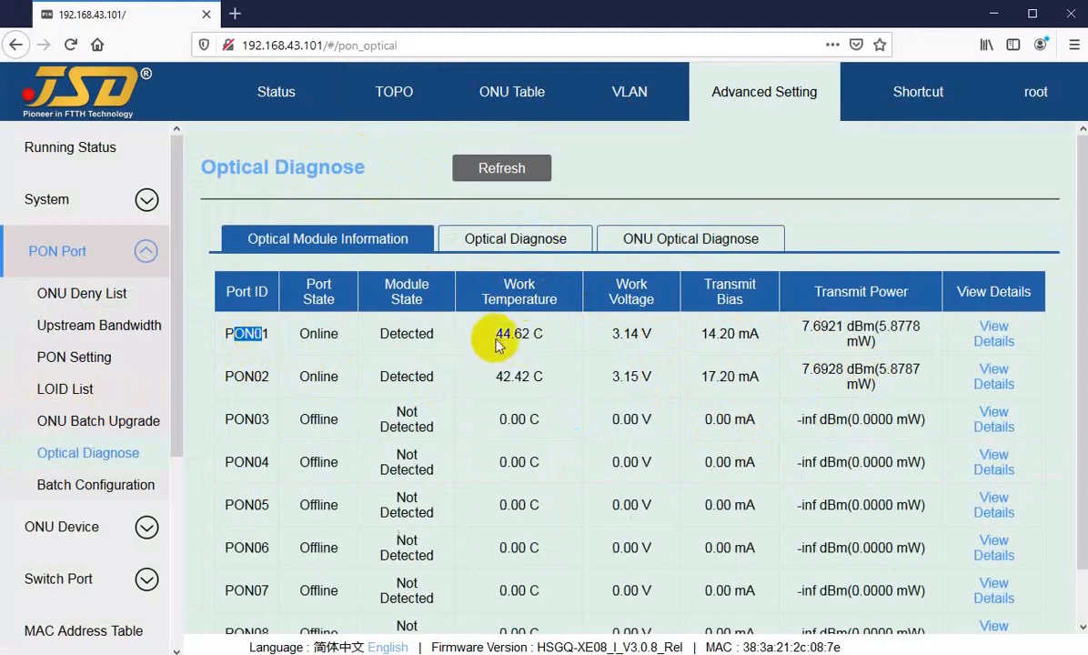
drag(496, 334, 545, 335)
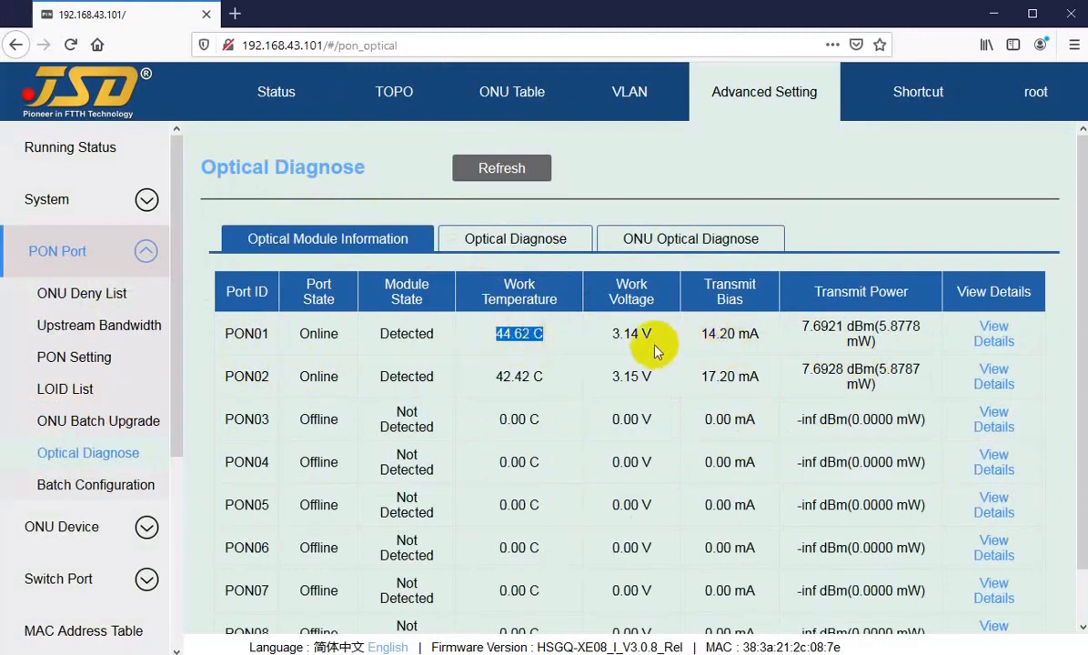
drag(614, 342, 759, 339)
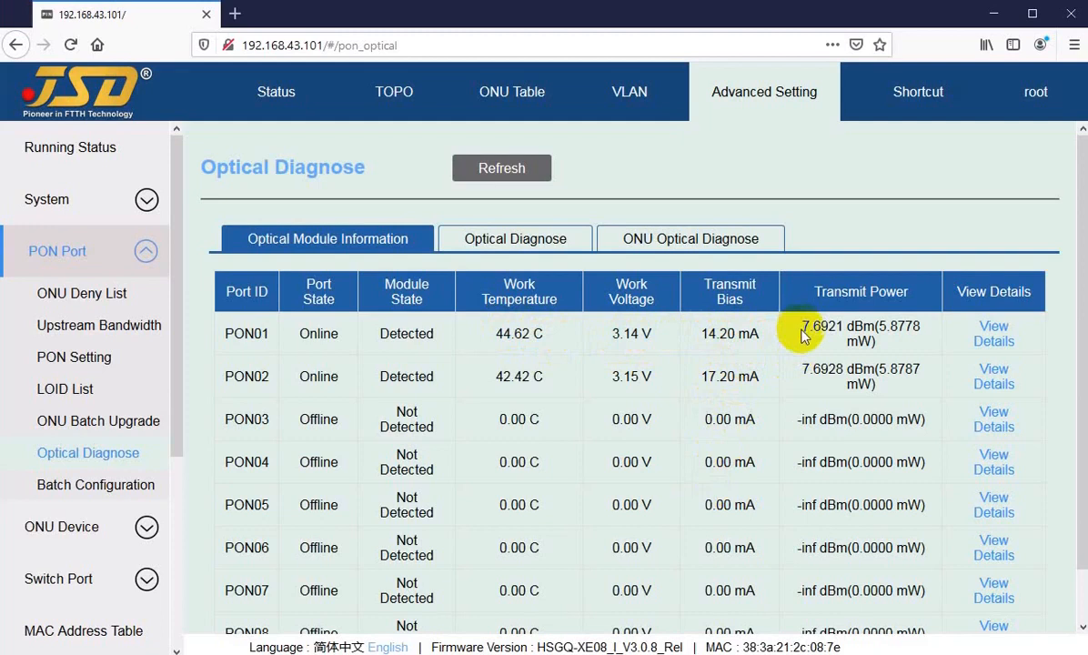
drag(802, 334, 748, 369)
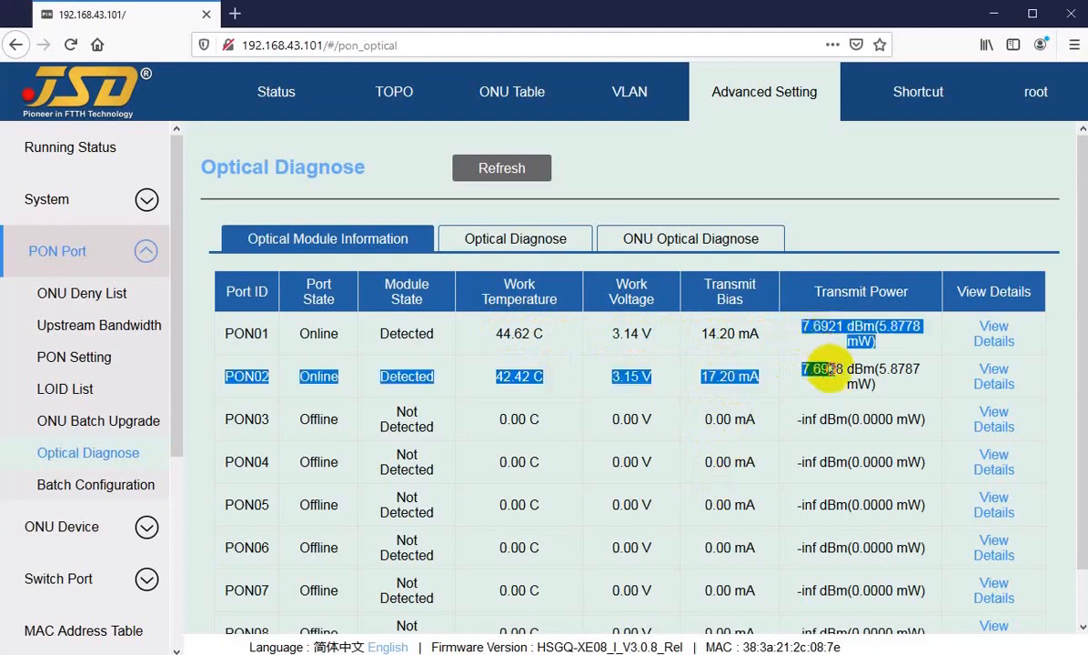
click(539, 334)
click(396, 90)
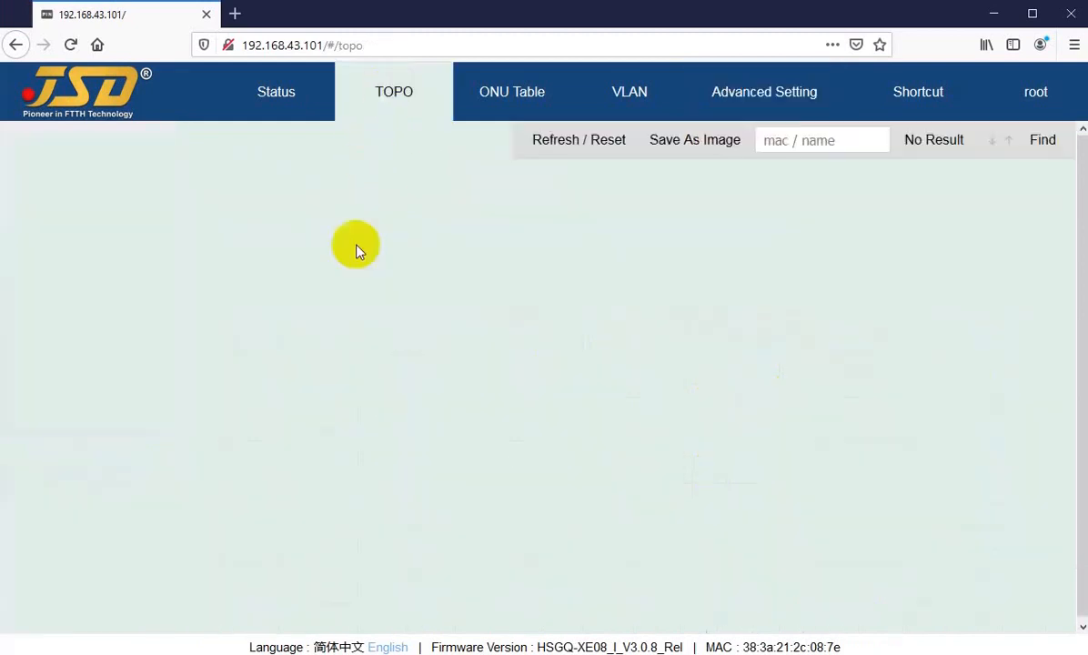
click(68, 309)
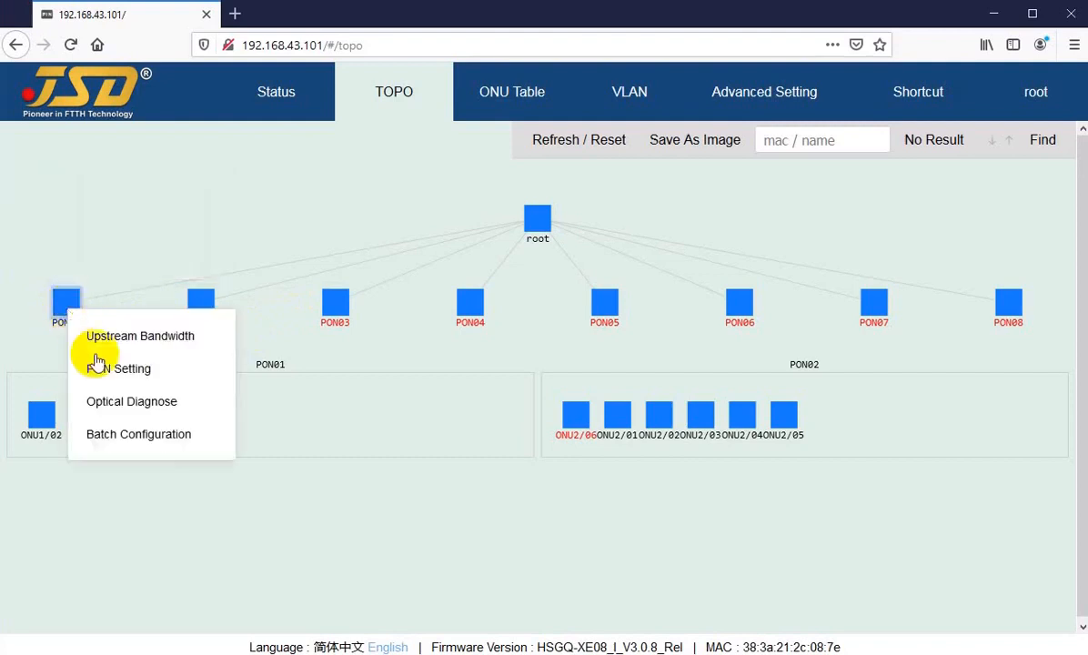
click(125, 409)
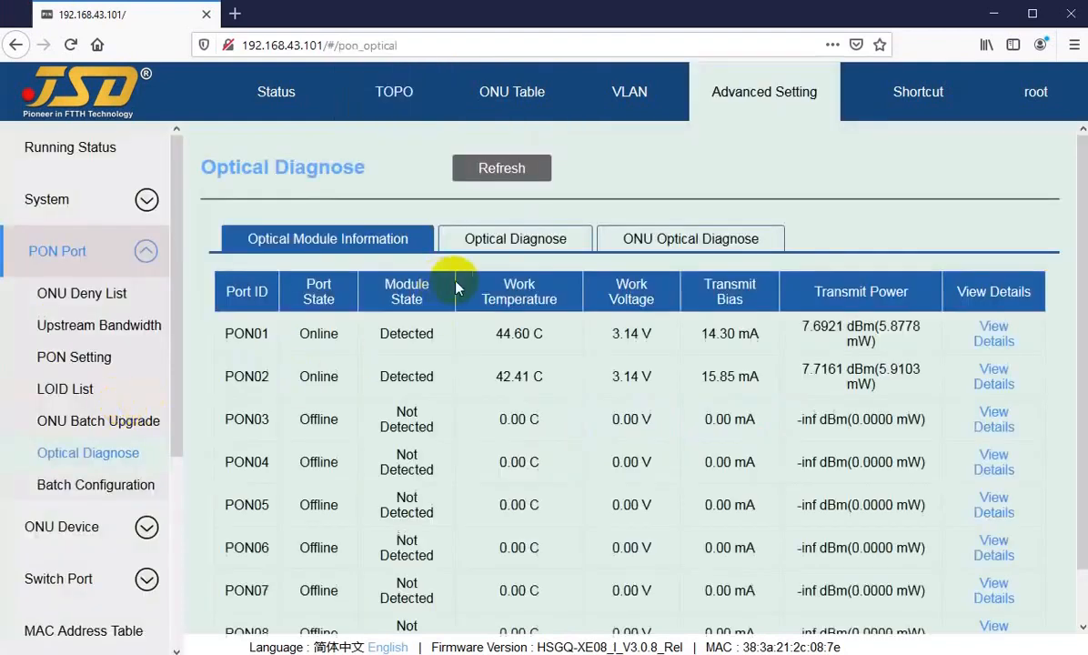
click(507, 242)
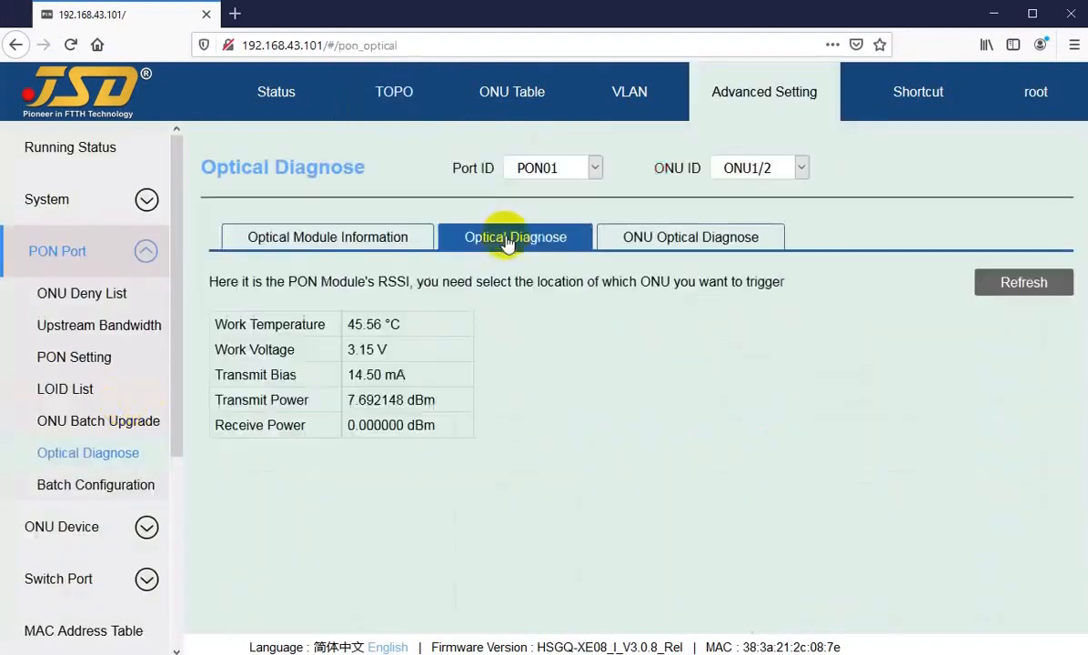
click(663, 239)
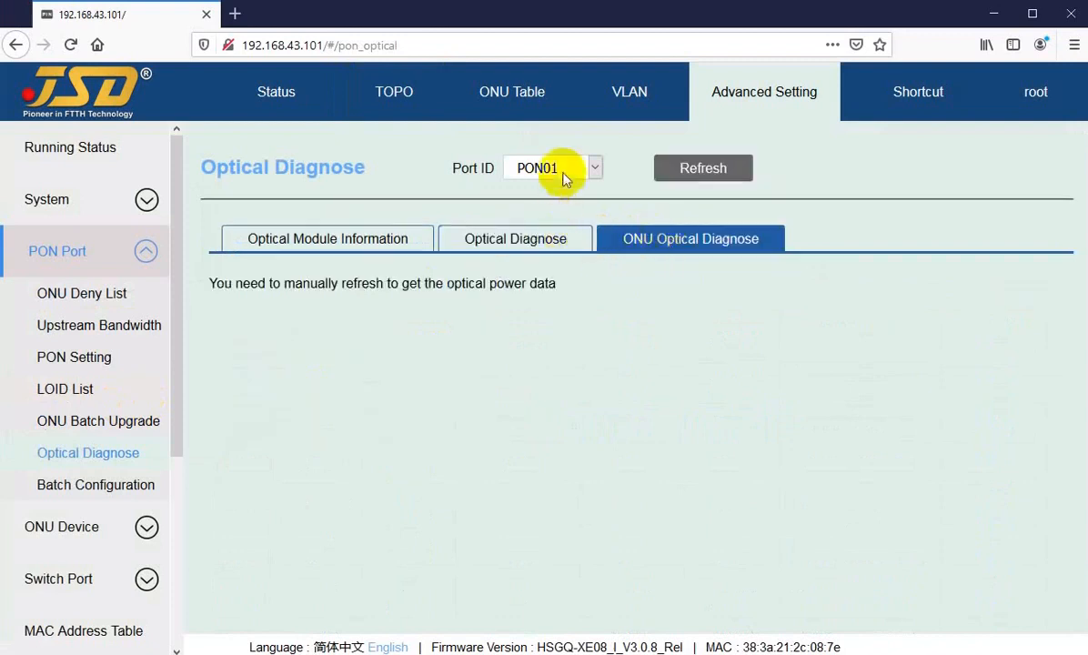
click(706, 169)
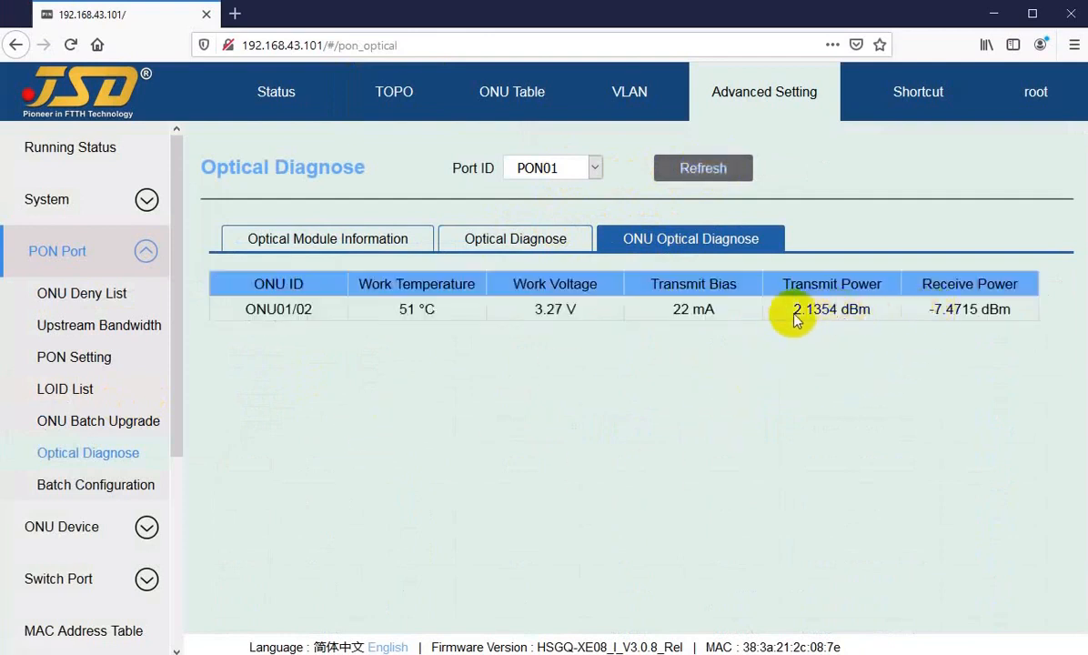
drag(793, 313, 848, 318)
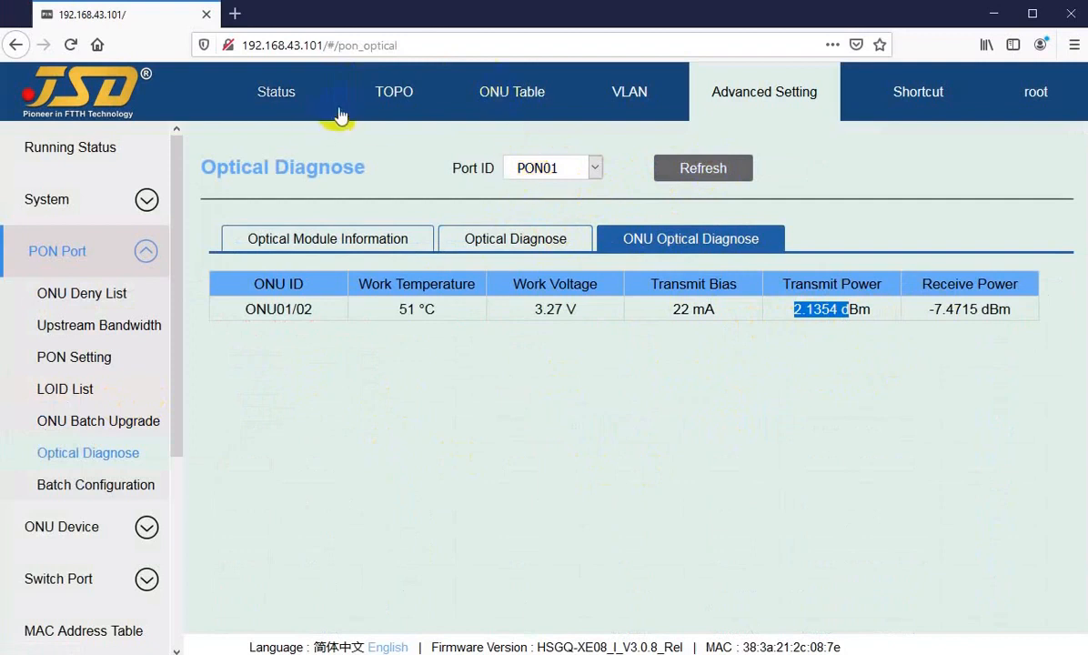
click(368, 95)
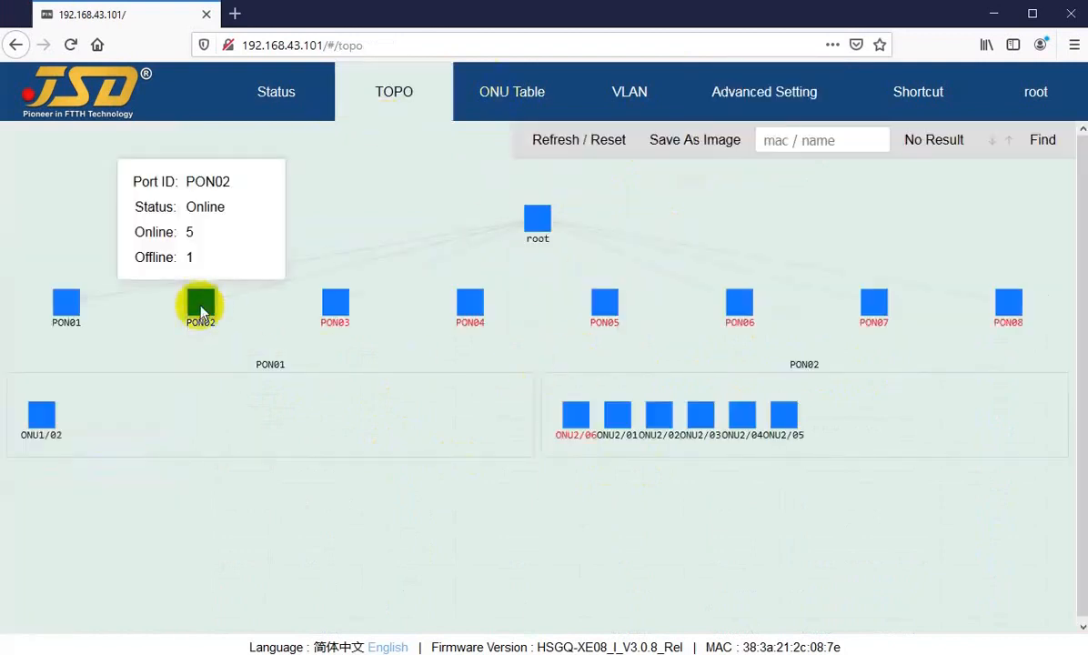
right_click(202, 311)
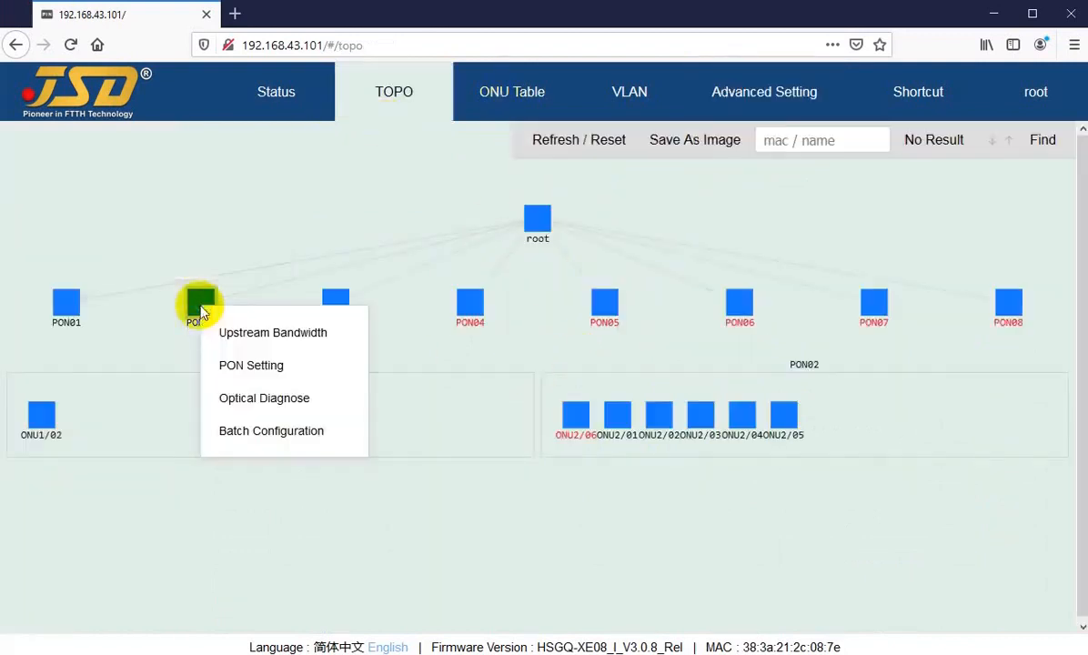
click(247, 406)
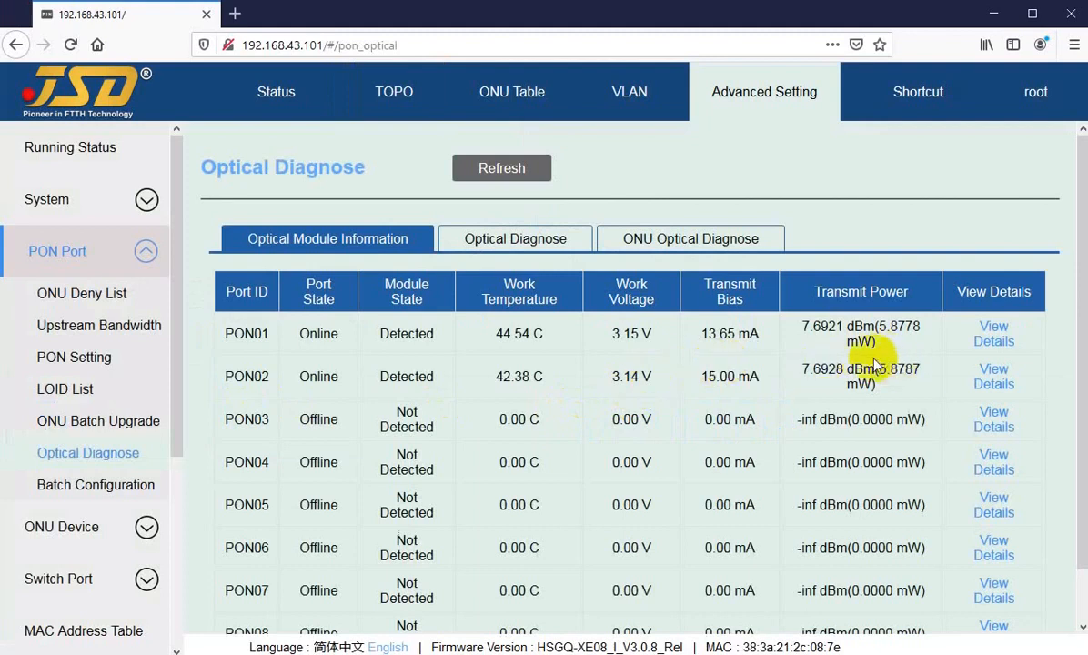
click(642, 236)
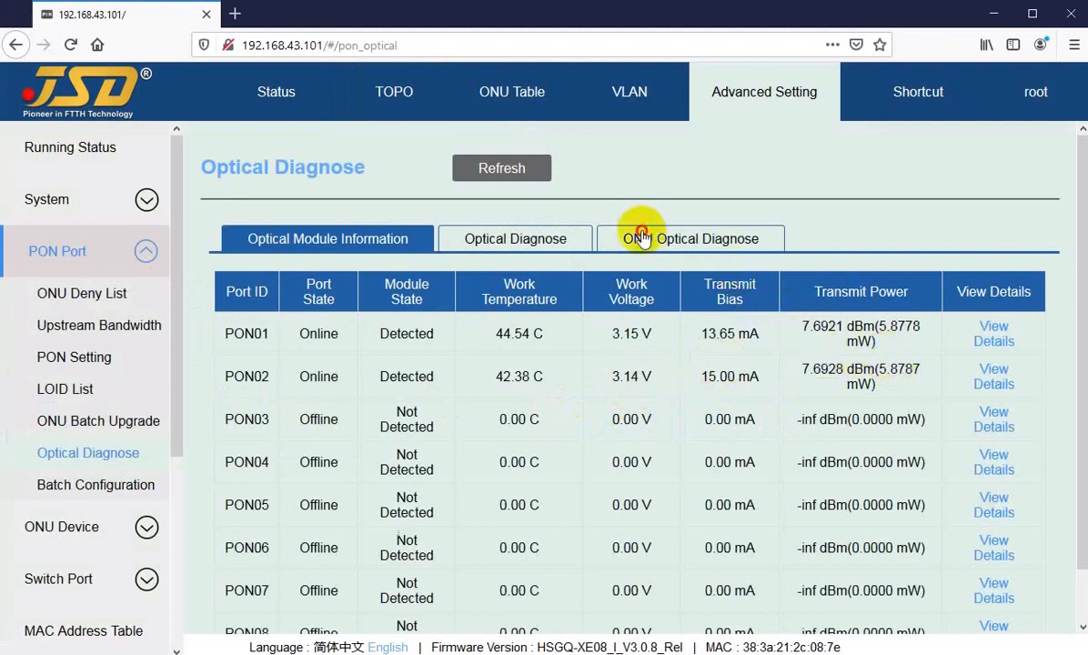
click(704, 167)
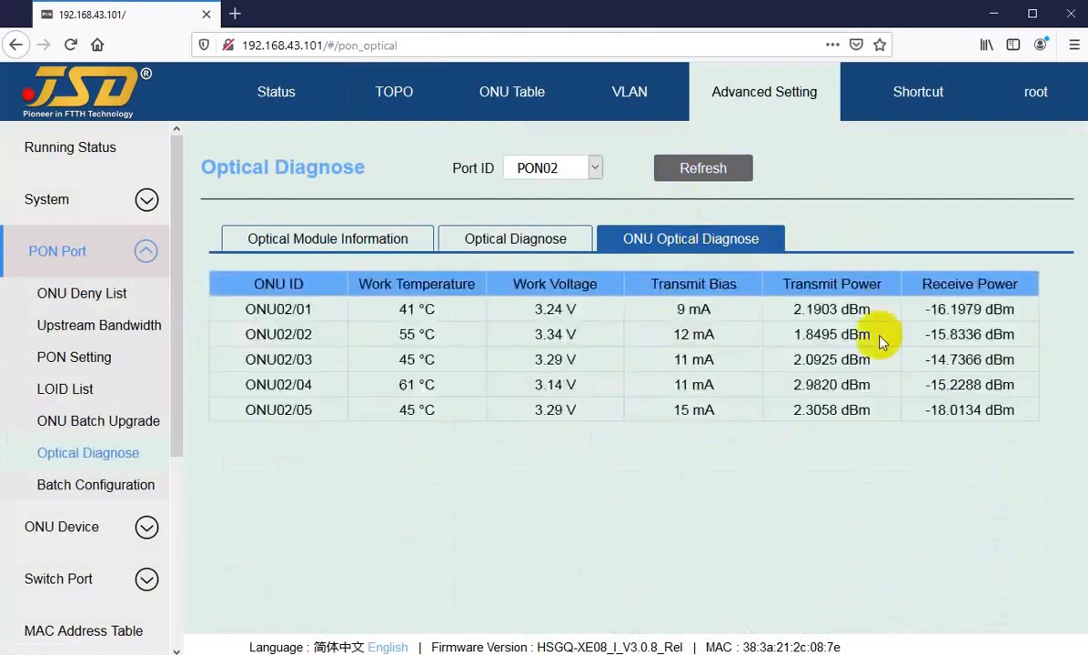
click(808, 312)
drag(807, 311, 838, 312)
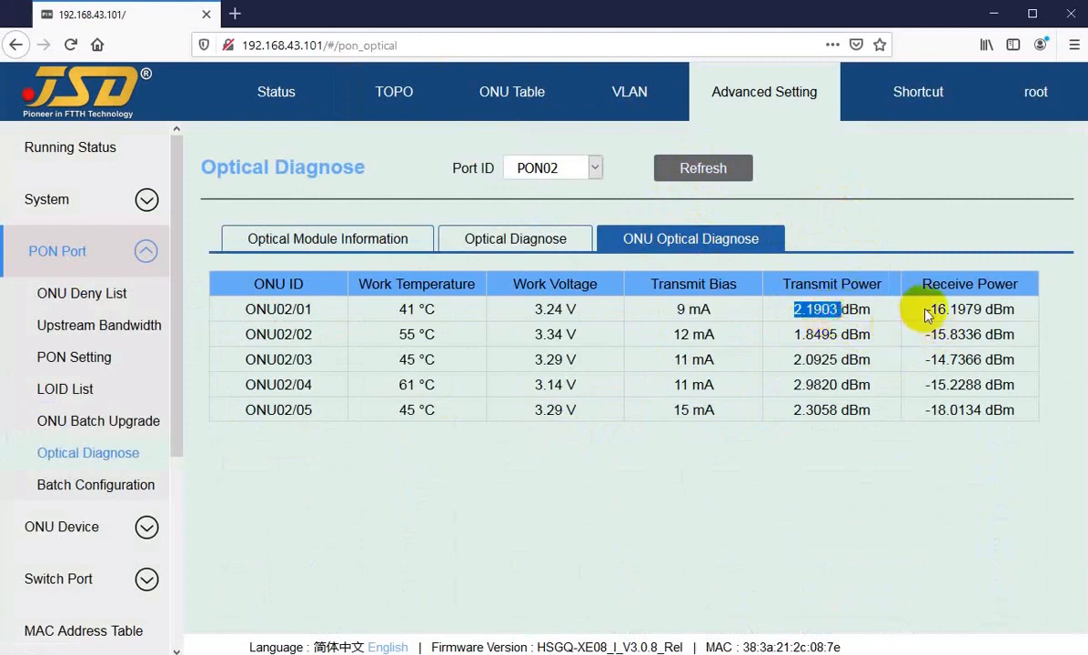
drag(926, 312, 962, 310)
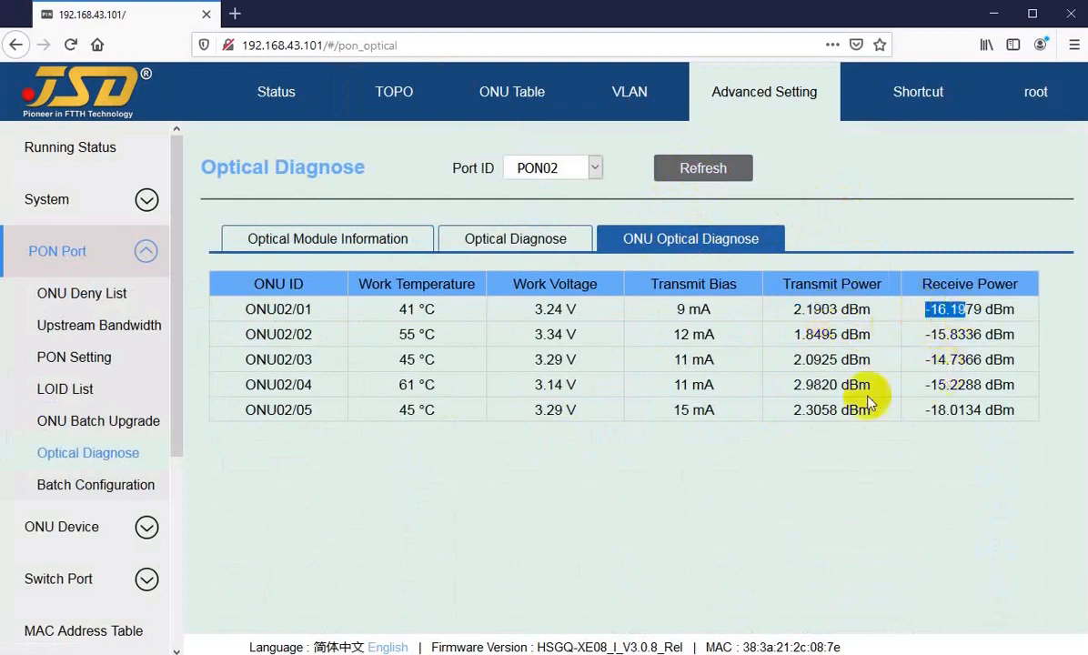
drag(532, 310, 566, 311)
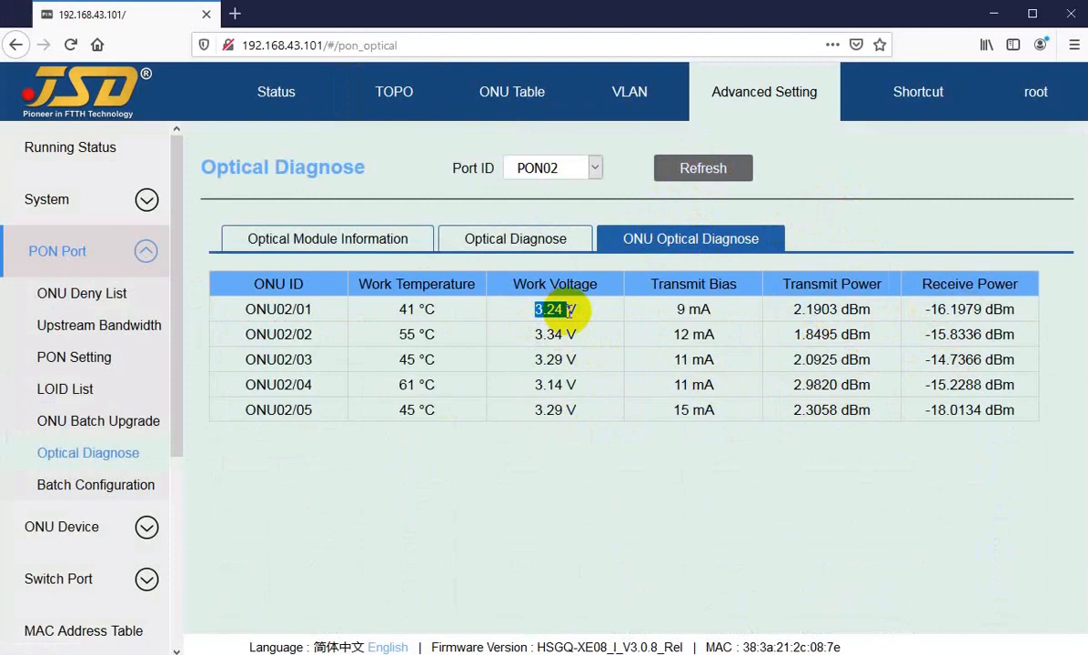
drag(397, 309, 443, 312)
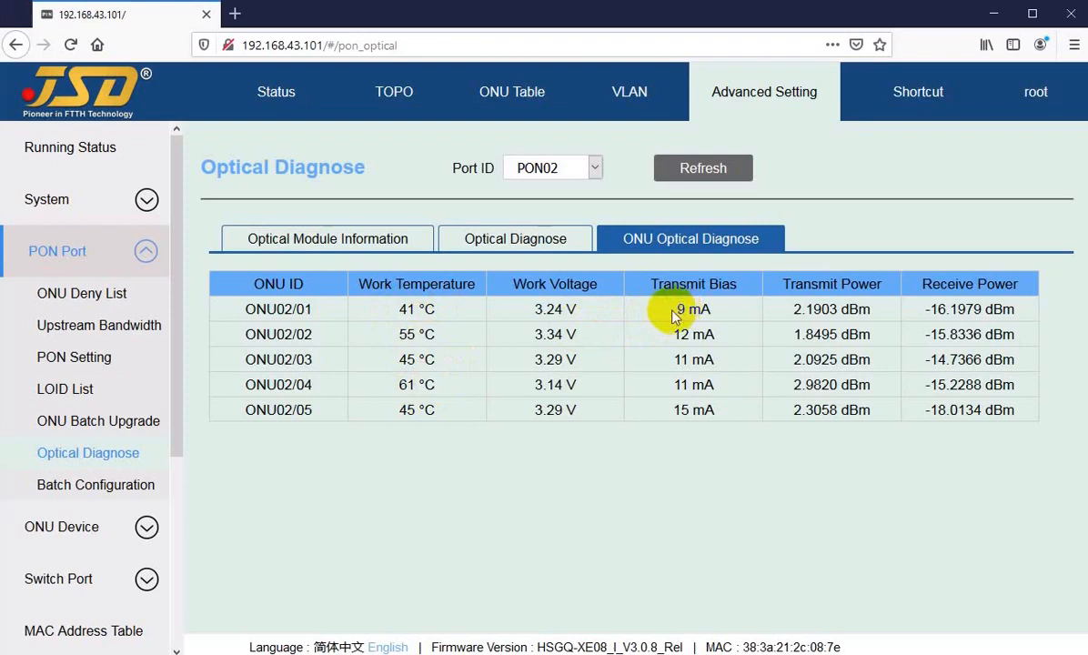
drag(674, 314, 695, 310)
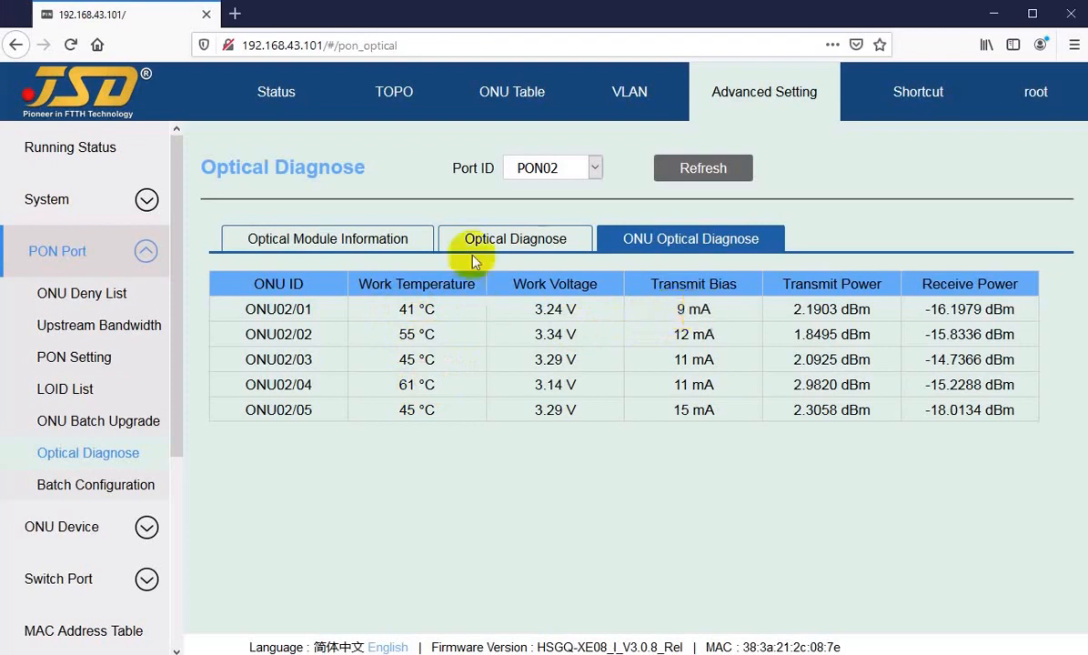
click(373, 93)
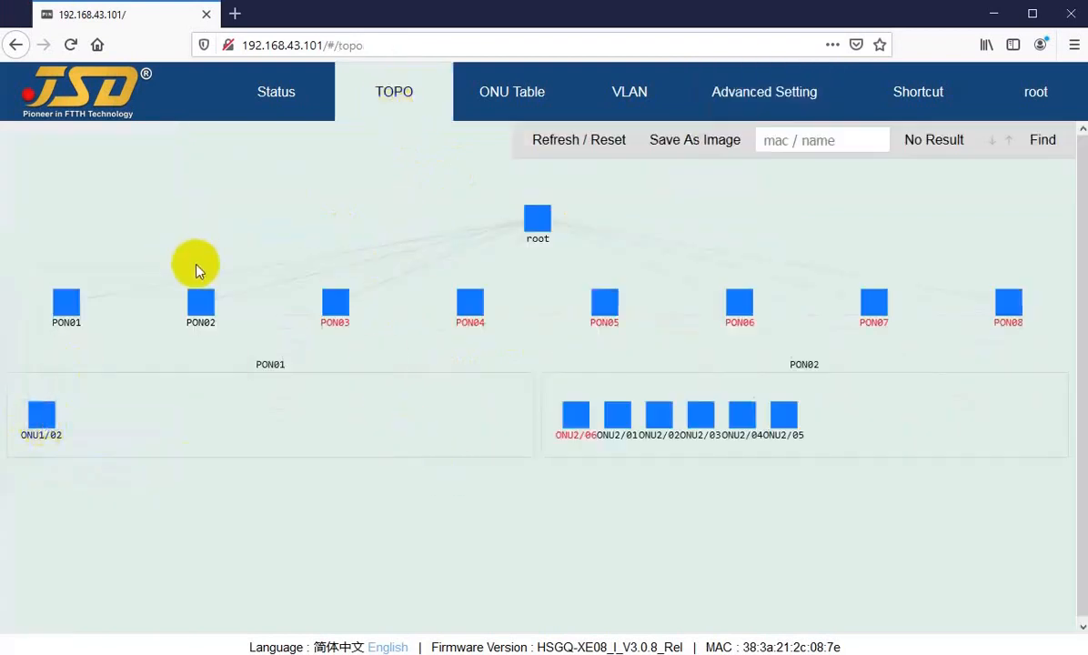
right_click(65, 301)
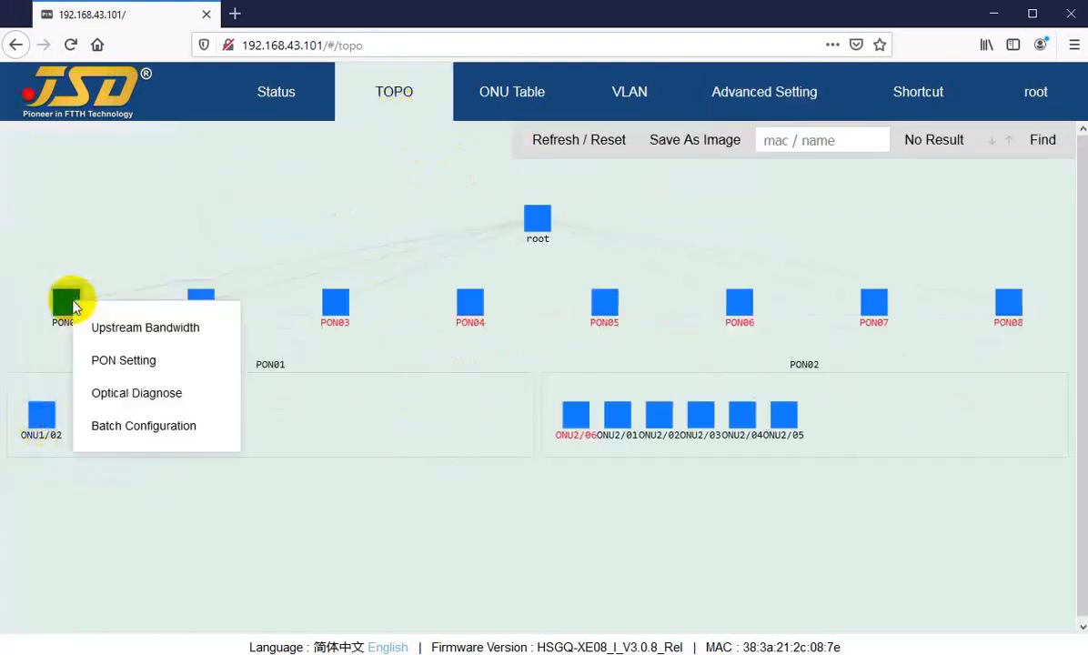
click(142, 431)
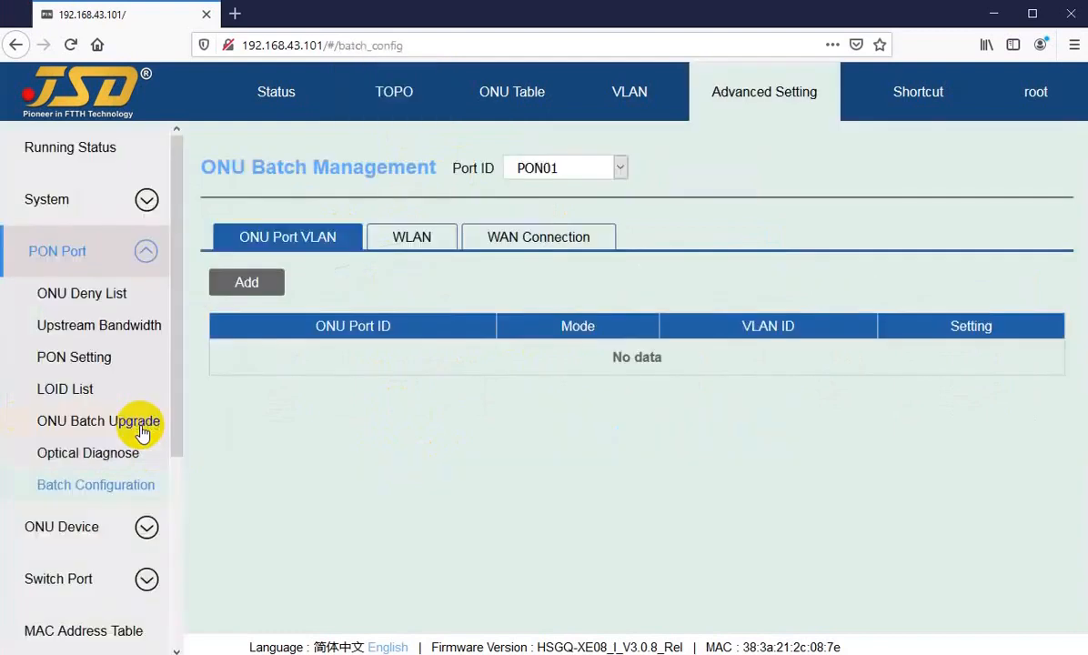
click(409, 238)
click(540, 240)
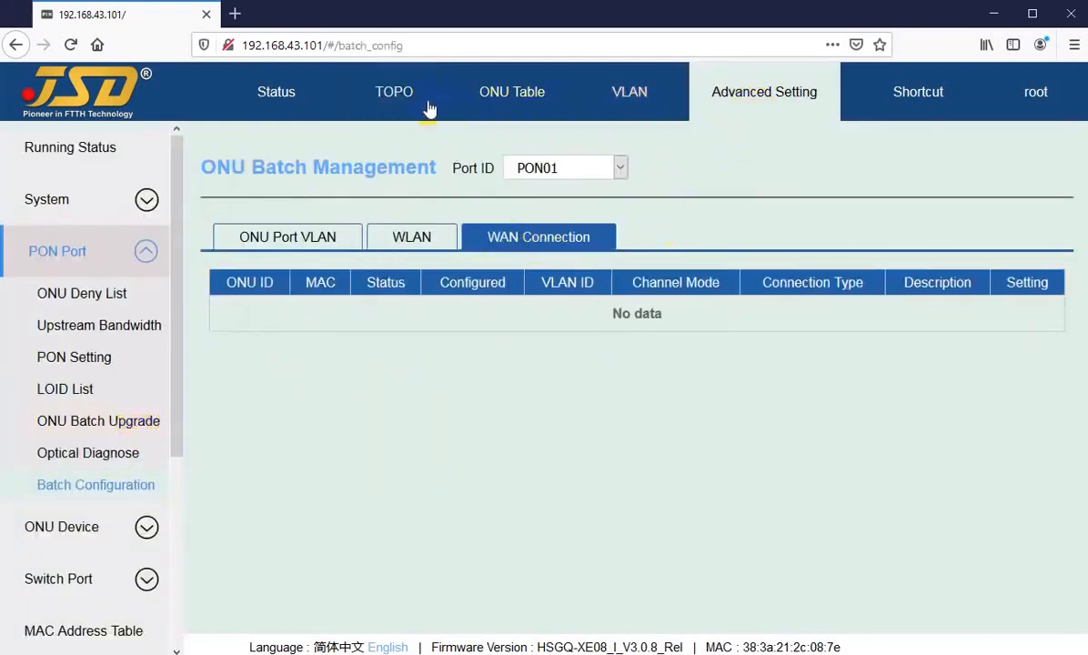
click(378, 95)
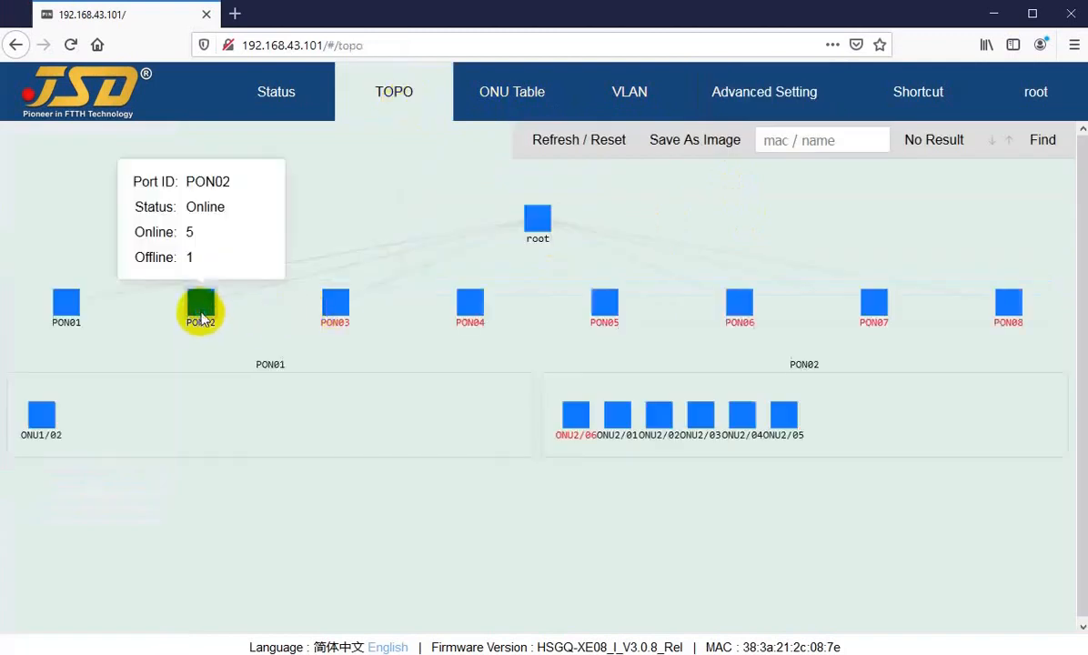
click(202, 314)
click(247, 440)
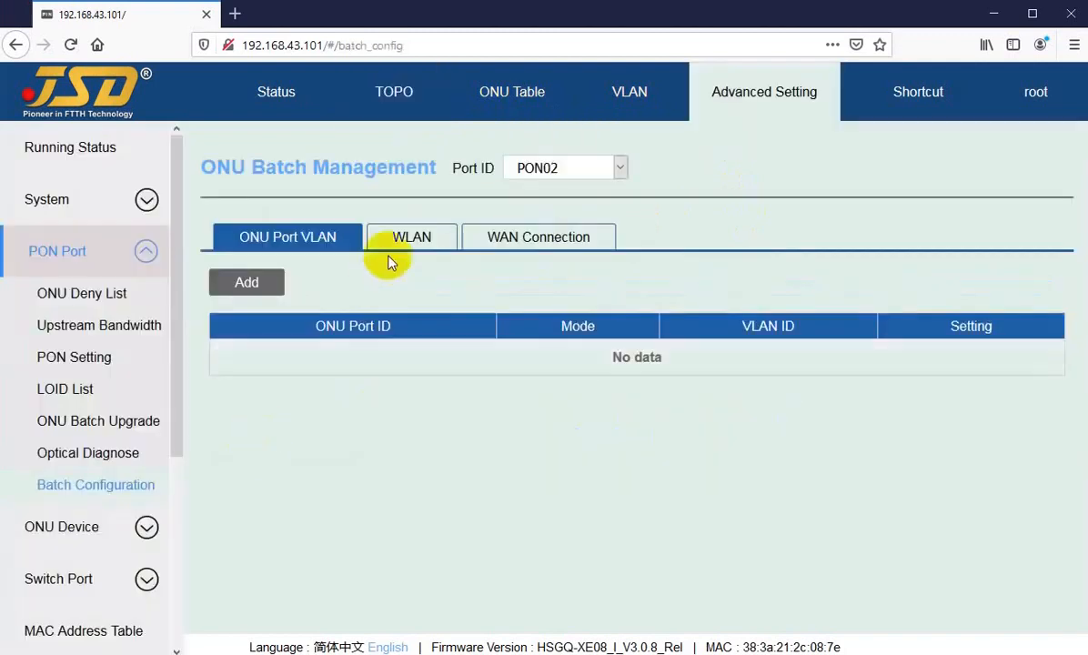
click(423, 239)
click(497, 244)
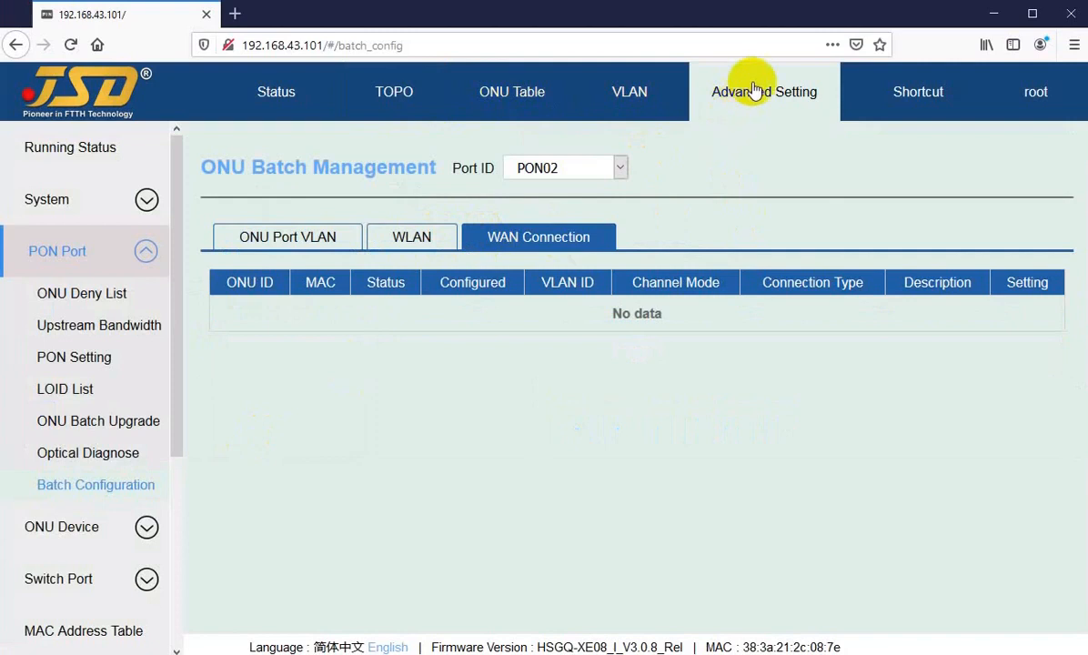
click(379, 92)
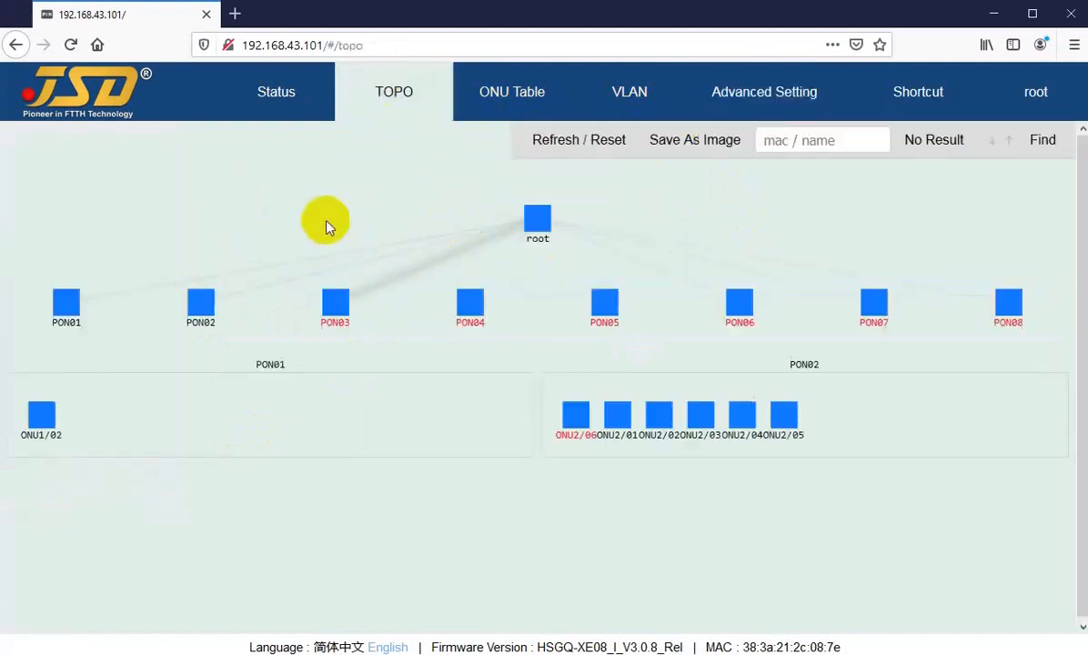
Inspect ONU01/2's upstream bandwidth on PON01 (Assure 10000, Max 1000000) and cancel unchanged.
right_click(64, 309)
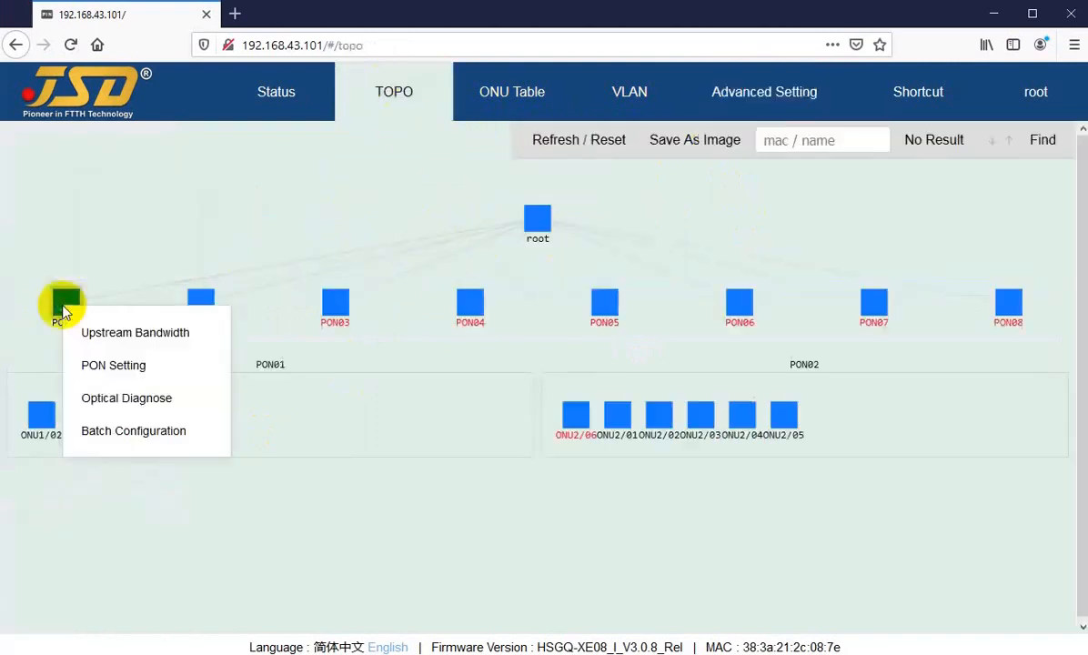
click(113, 337)
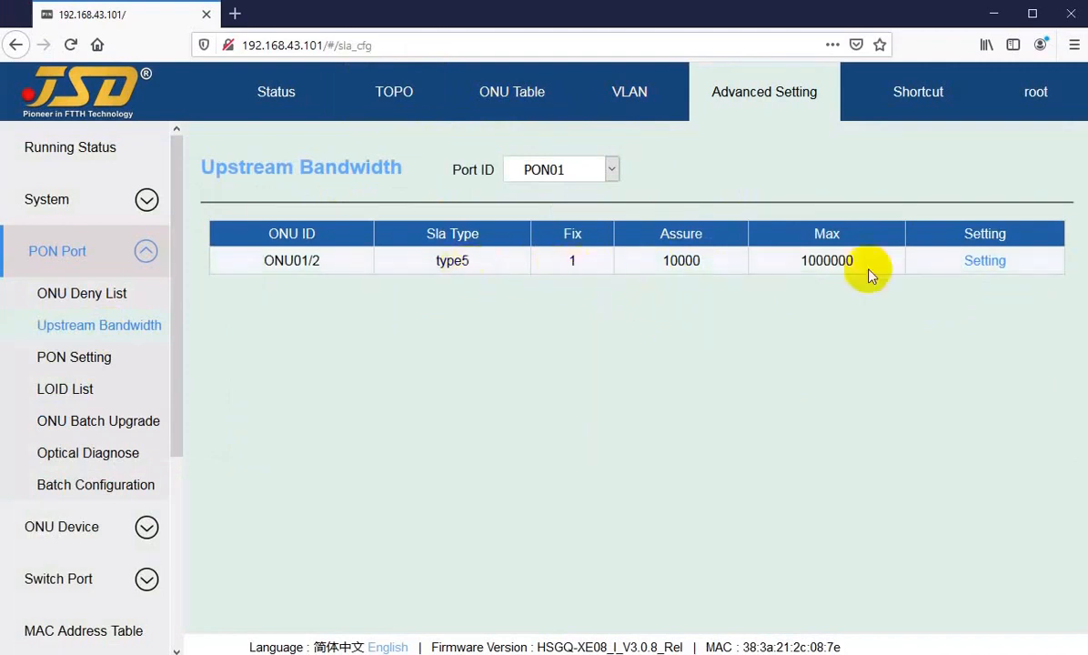
click(983, 265)
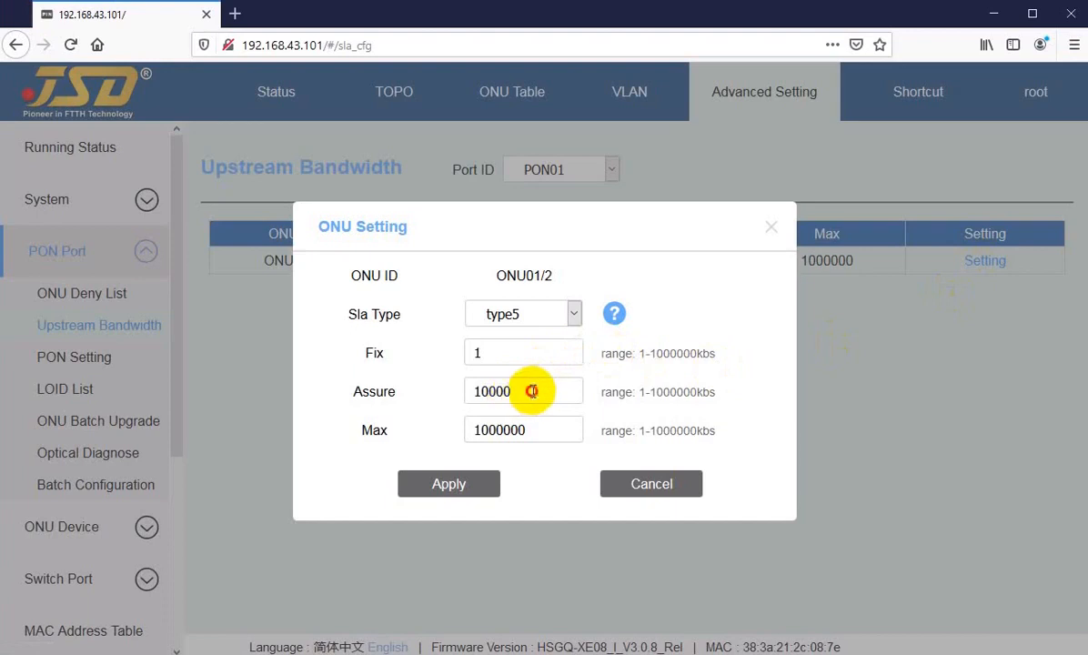
drag(532, 389, 461, 391)
drag(547, 435, 429, 432)
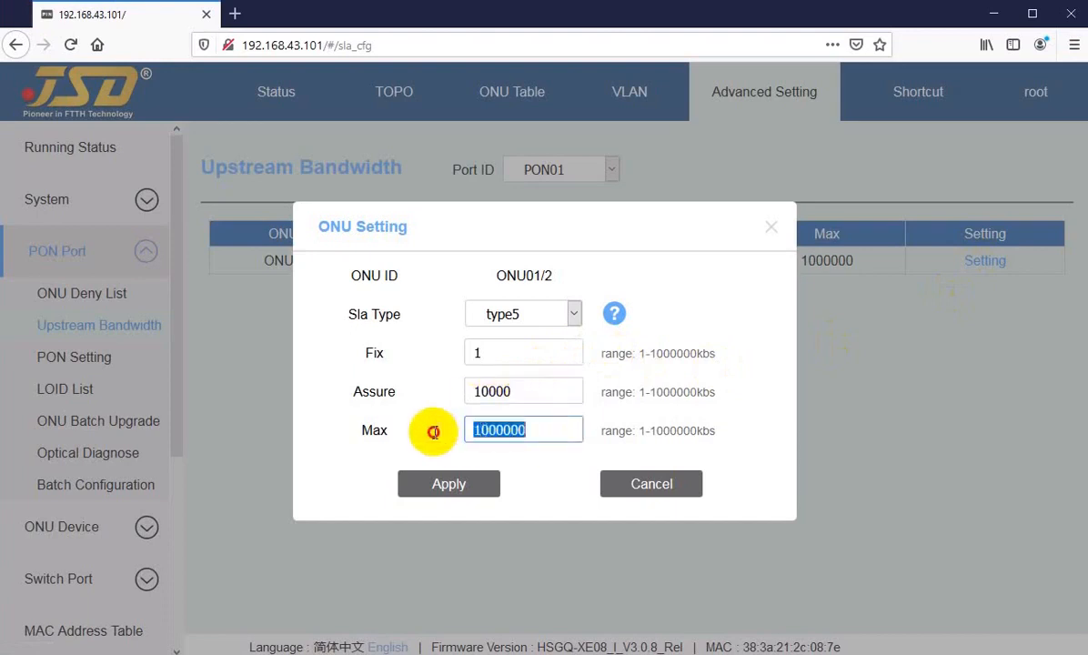
click(653, 491)
Open the Detail page for ONU01/02 from the topology map.
click(388, 95)
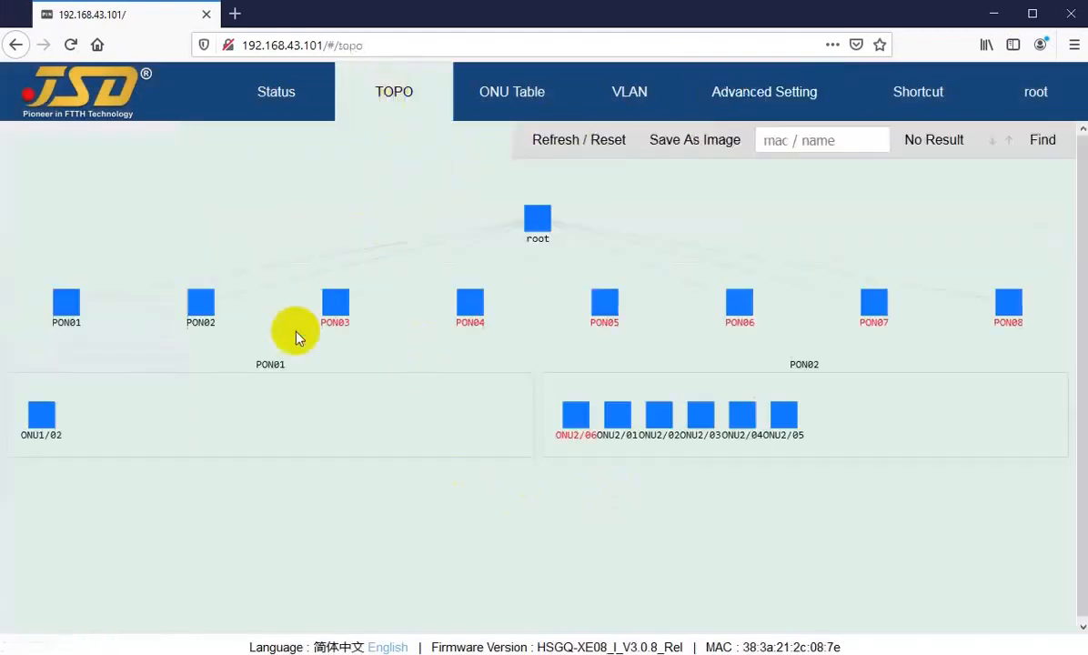
mouse_move(46, 424)
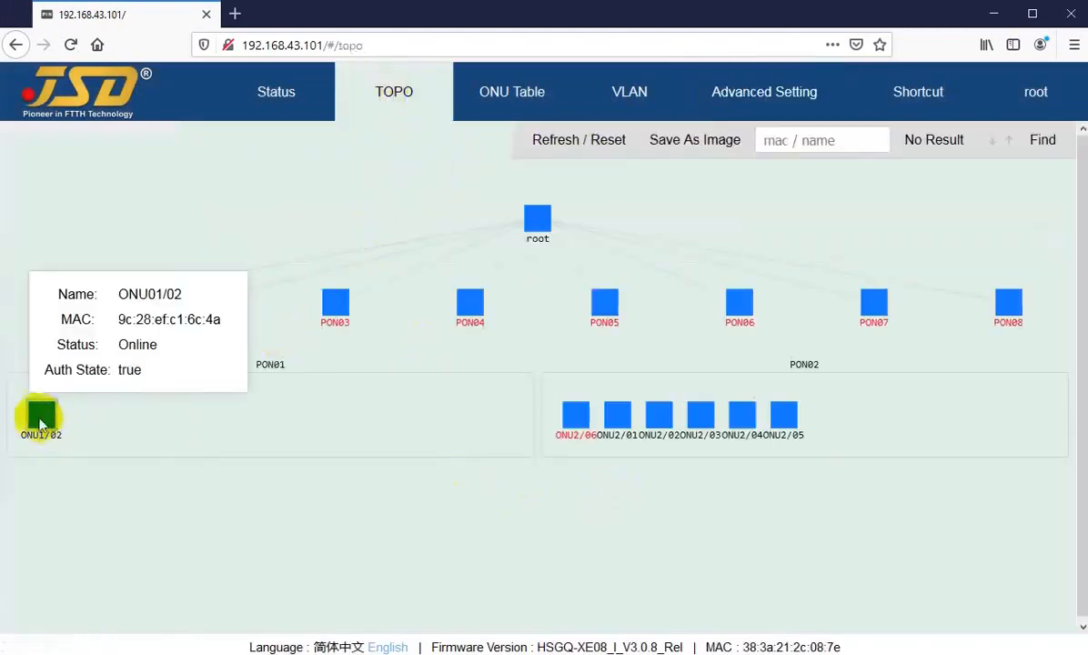
right_click(38, 422)
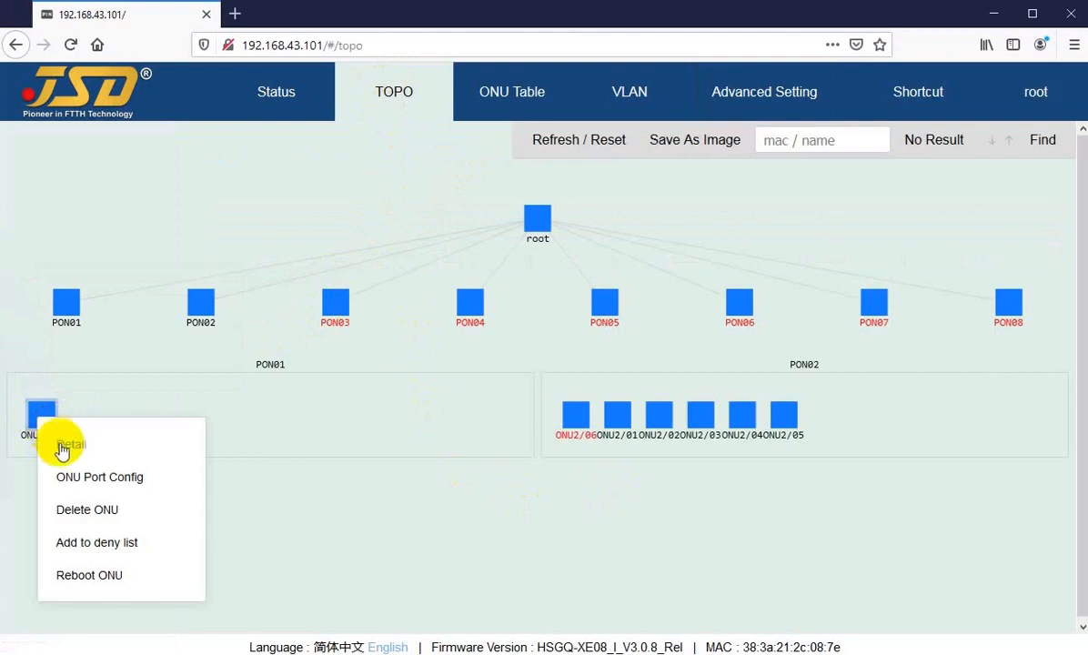
click(67, 449)
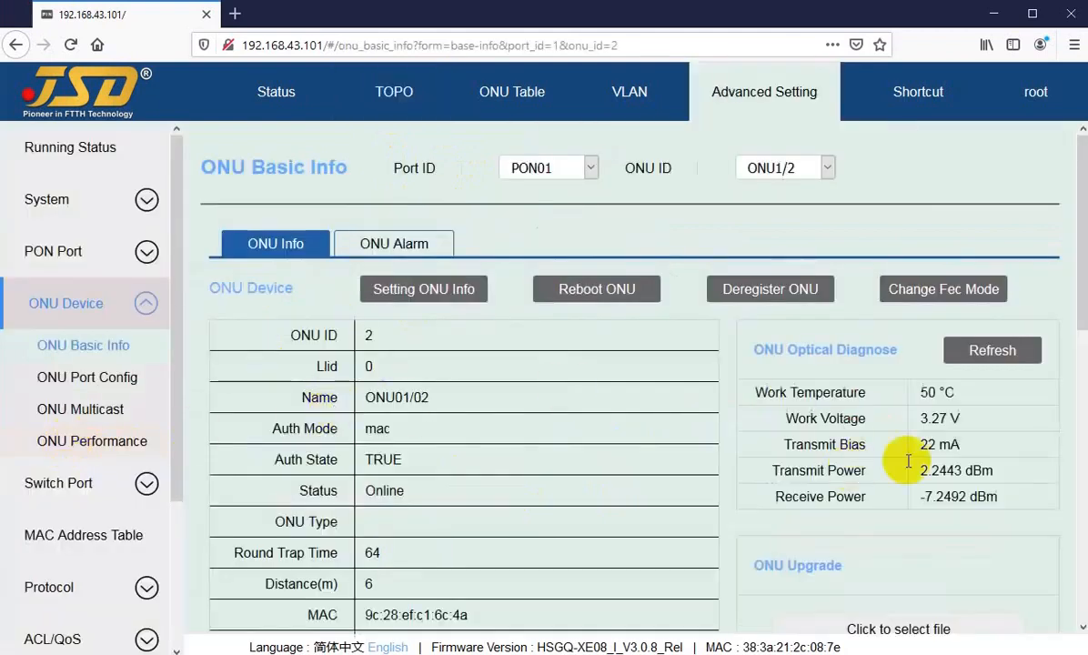
Scroll through ONU01/02's basic info, highlighting the WLAN value and work temperature.
scroll(388, 418, down, 5)
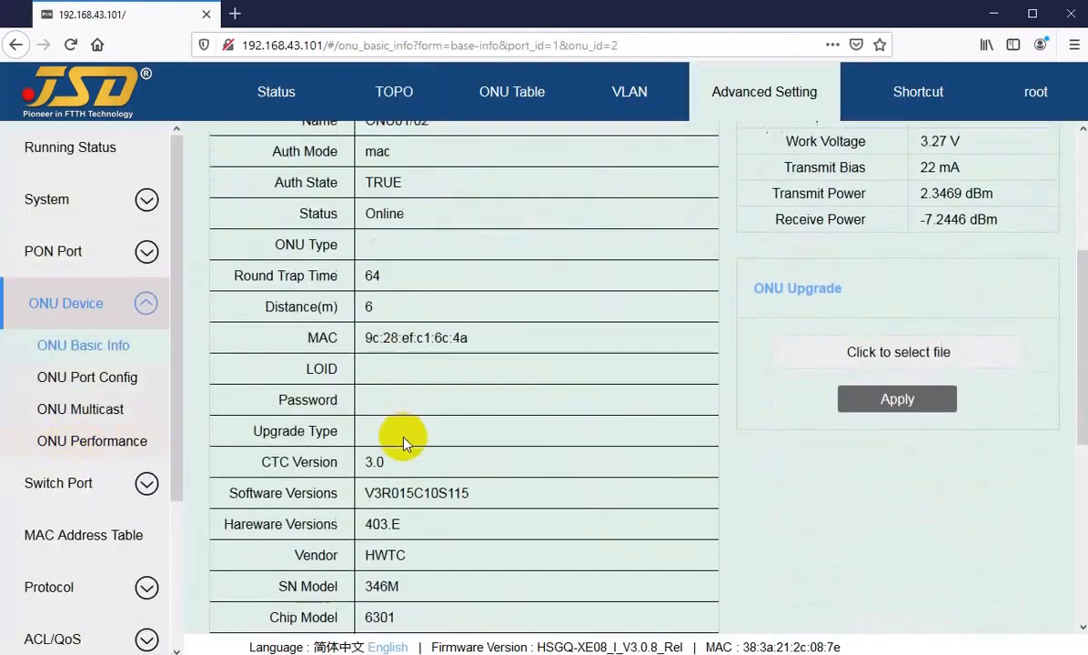
scroll(382, 491, down, 1)
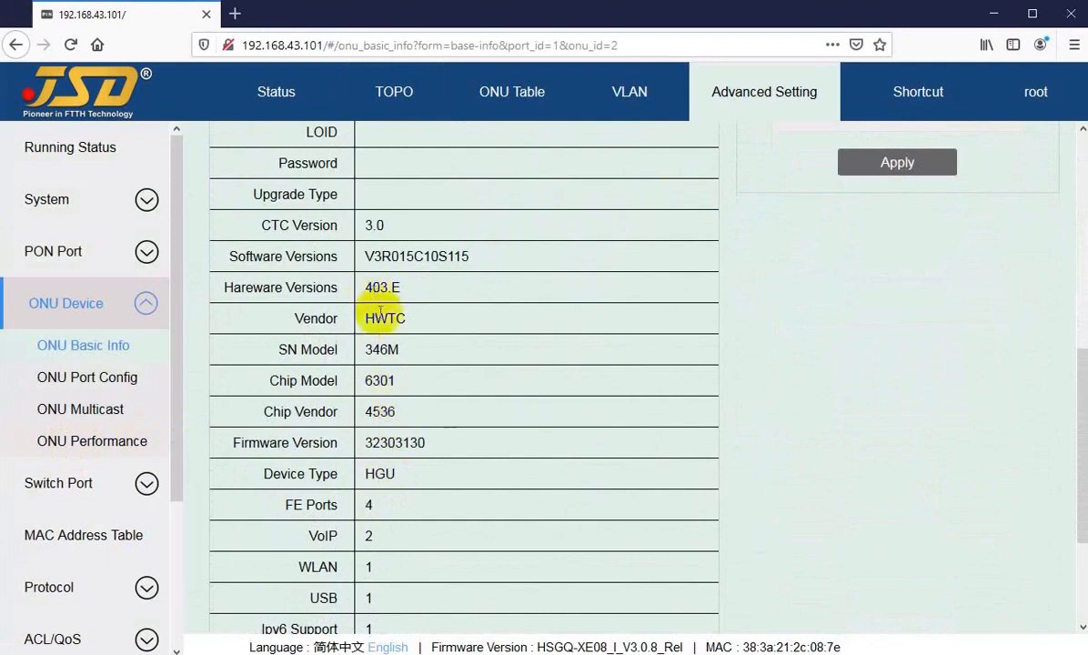
drag(362, 318, 555, 288)
scroll(427, 346, up, 2)
scroll(418, 500, down, 2)
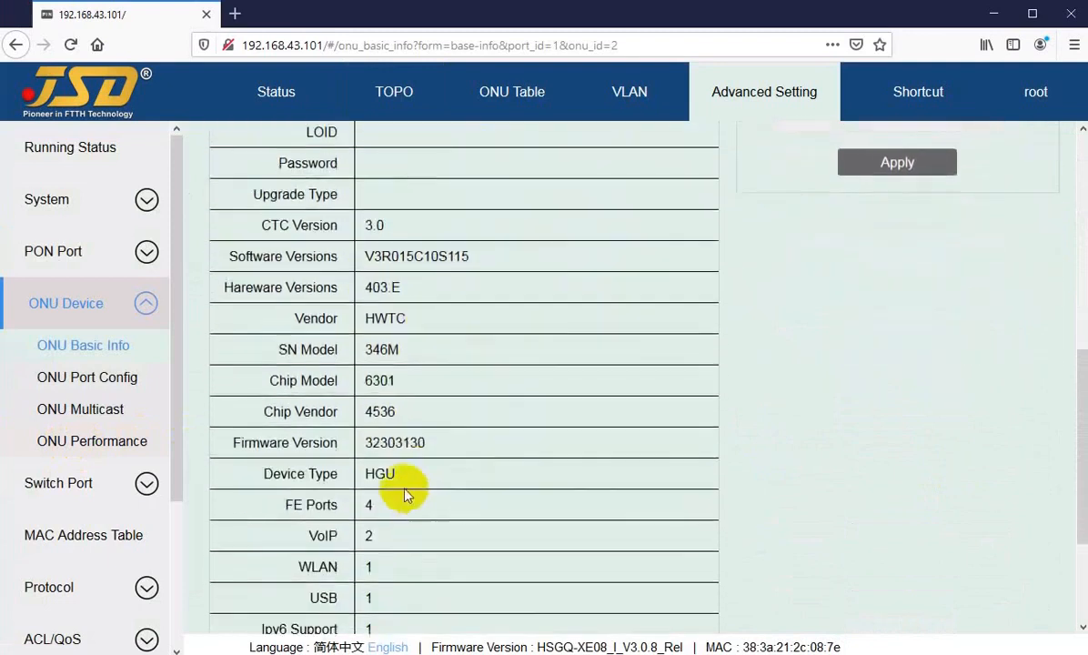
scroll(379, 488, down, 1)
scroll(373, 503, down, 1)
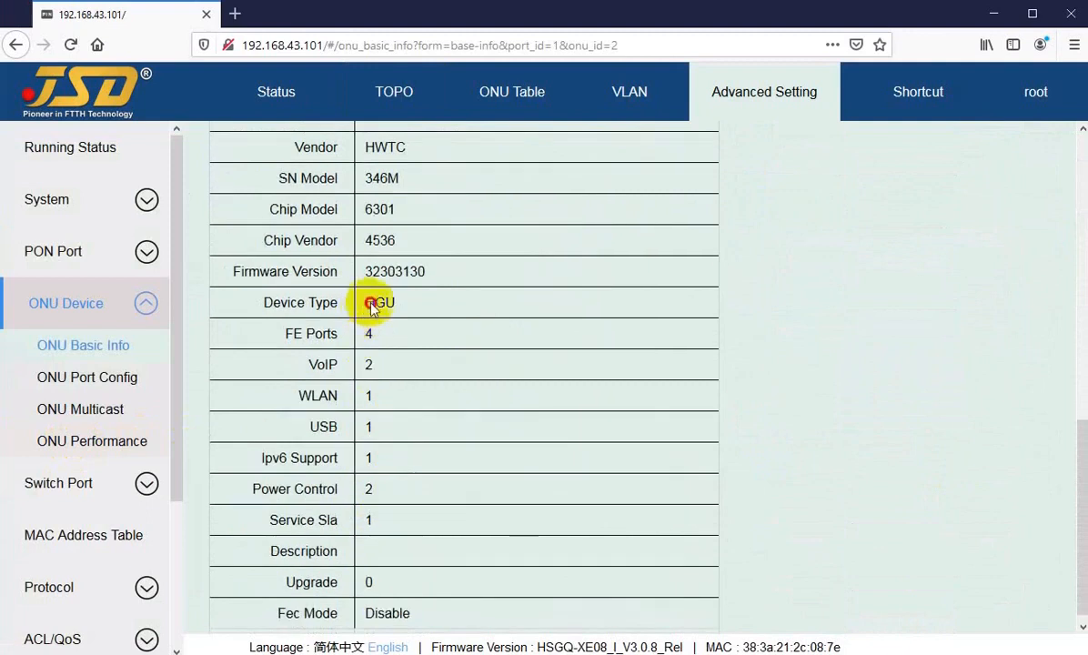
drag(367, 305, 376, 334)
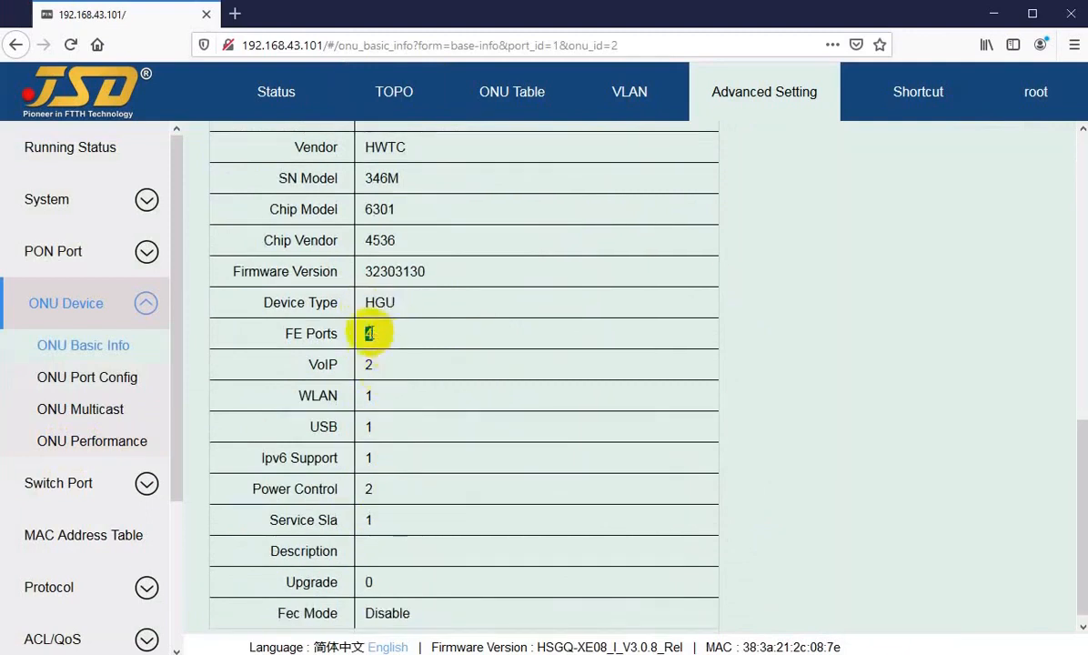
drag(369, 398, 380, 430)
scroll(375, 576, down, 1)
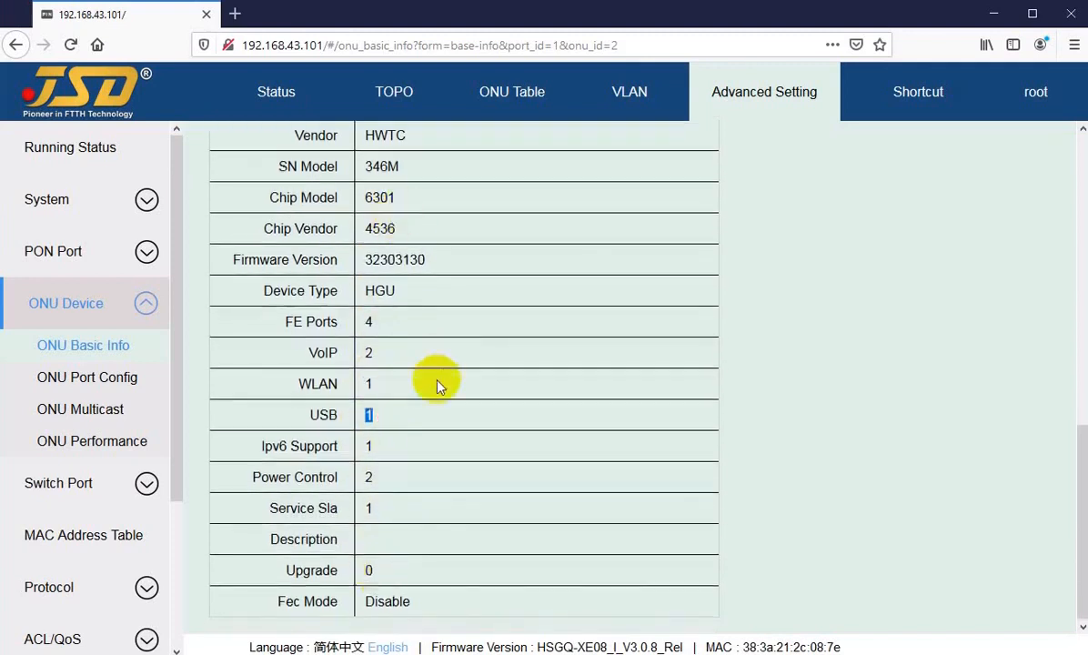
scroll(437, 387, up, 5)
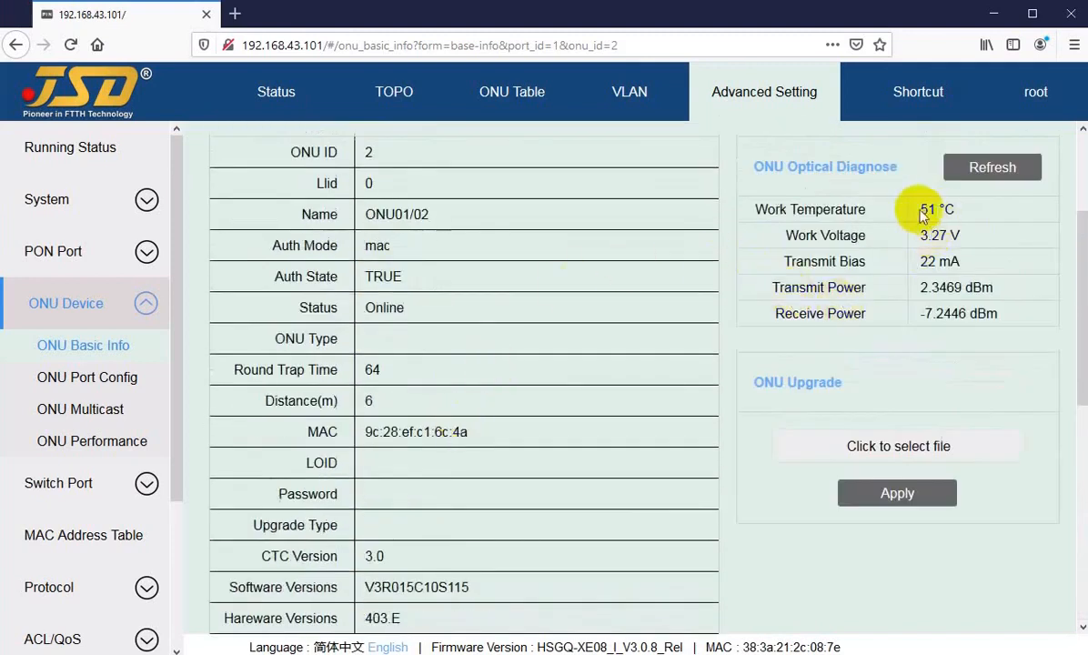
drag(921, 211, 937, 213)
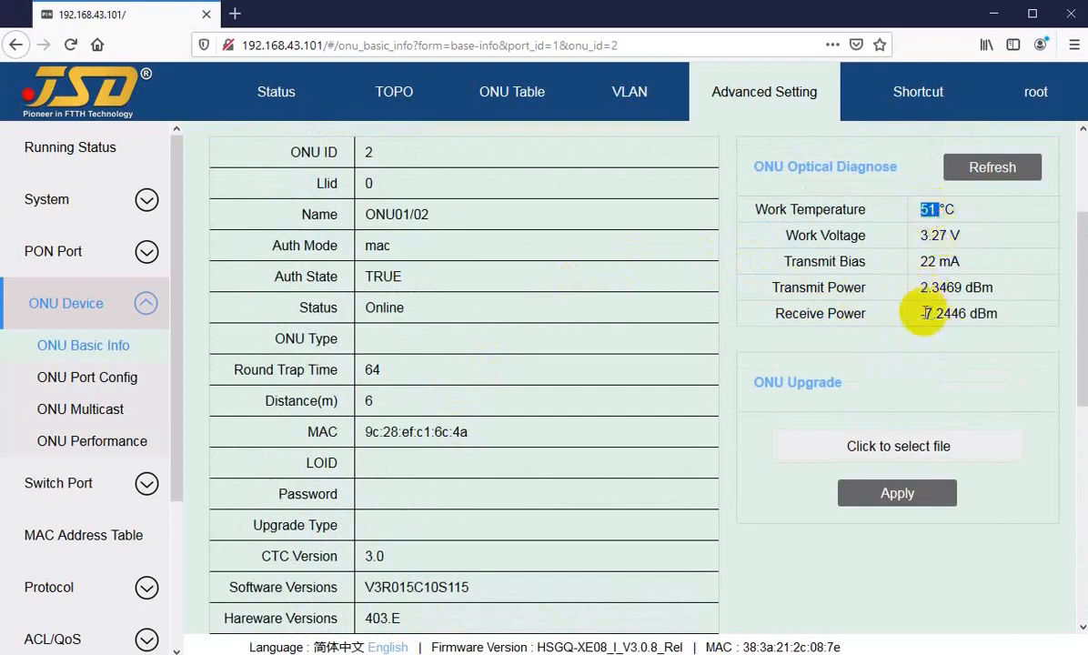
Check ONU1/02's port config (ports 1 and 4 Link UP, 2–3 Link Down), then return to topology.
click(386, 95)
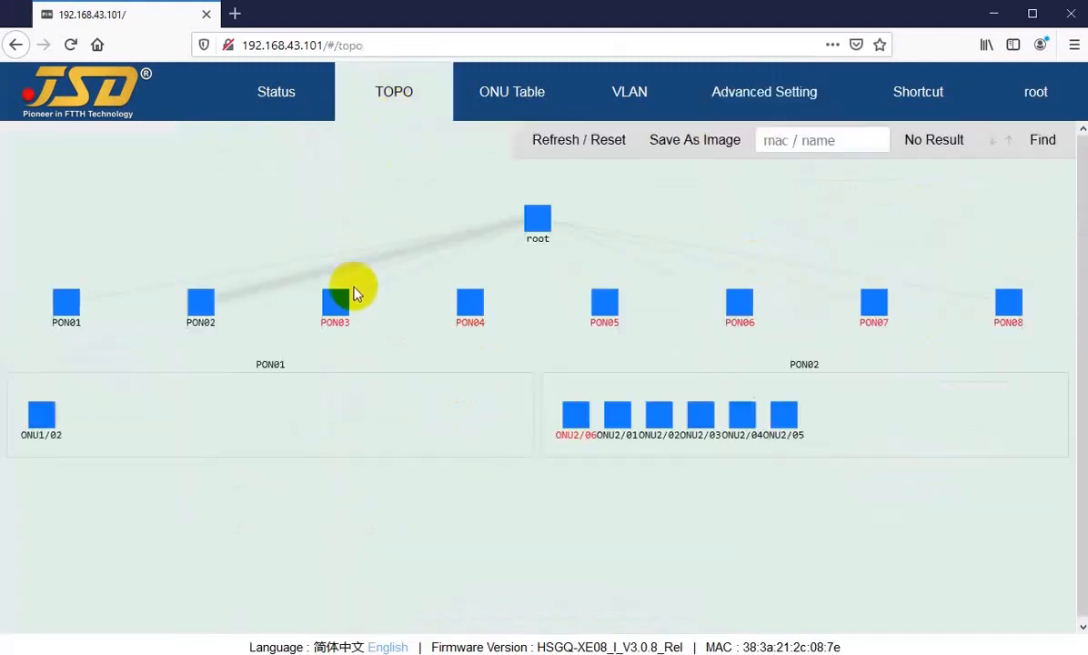
right_click(41, 420)
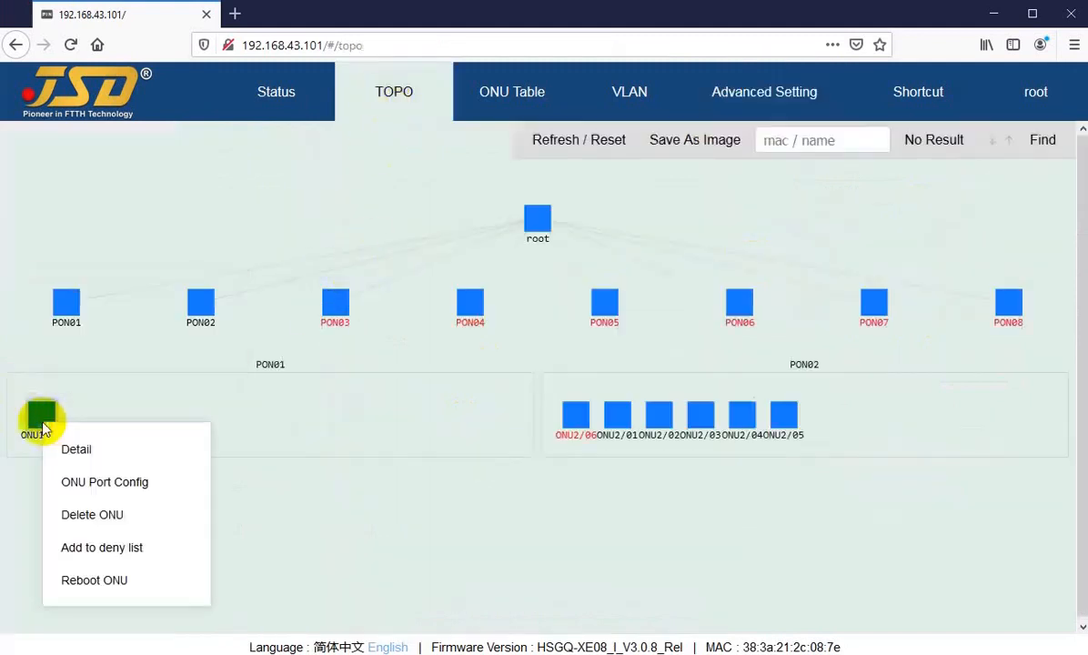
click(91, 486)
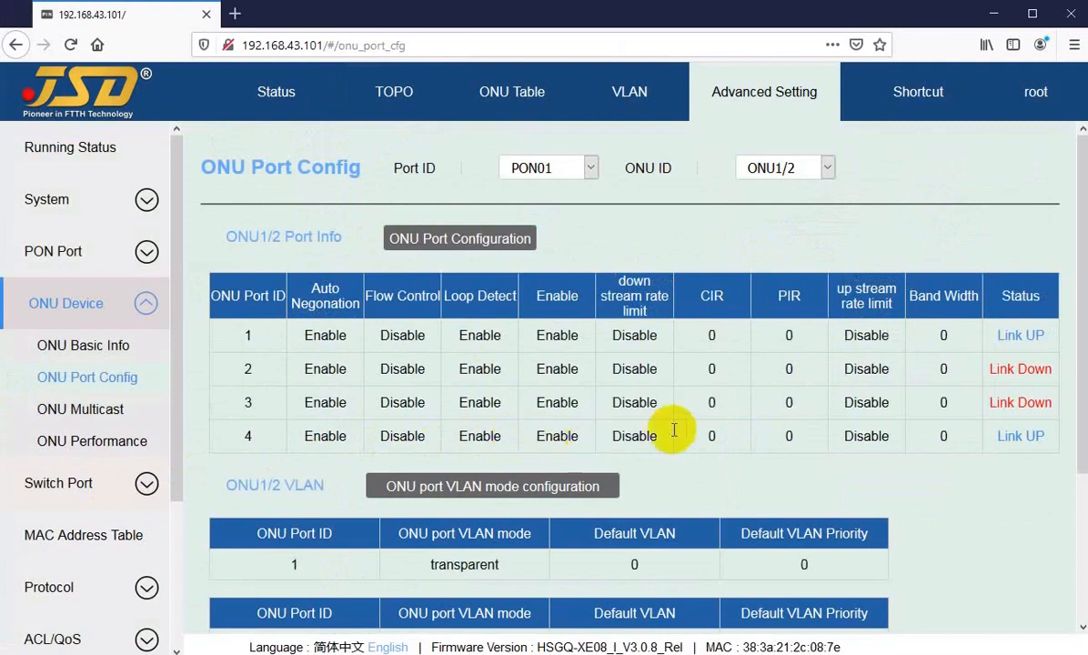
scroll(837, 461, down, 3)
scroll(468, 275, up, 3)
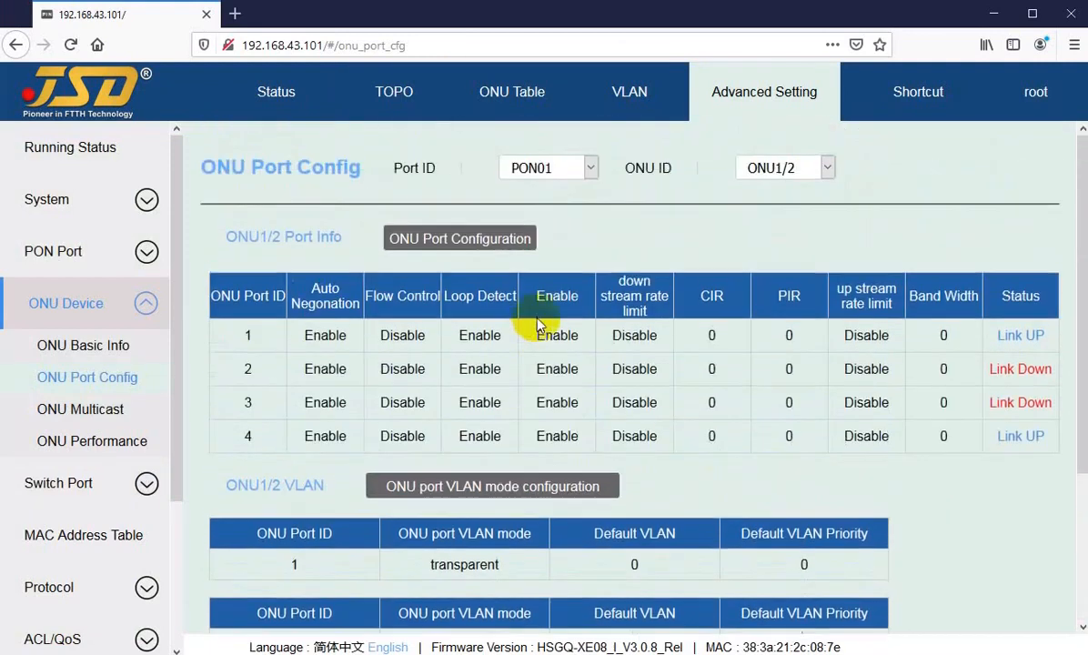
click(776, 170)
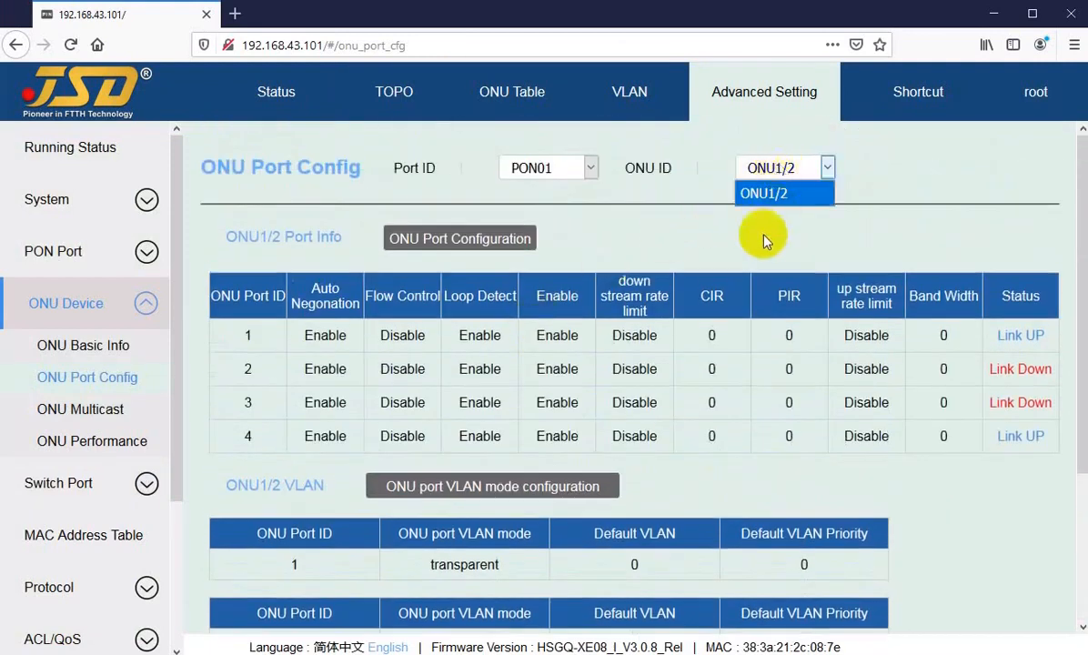
click(397, 92)
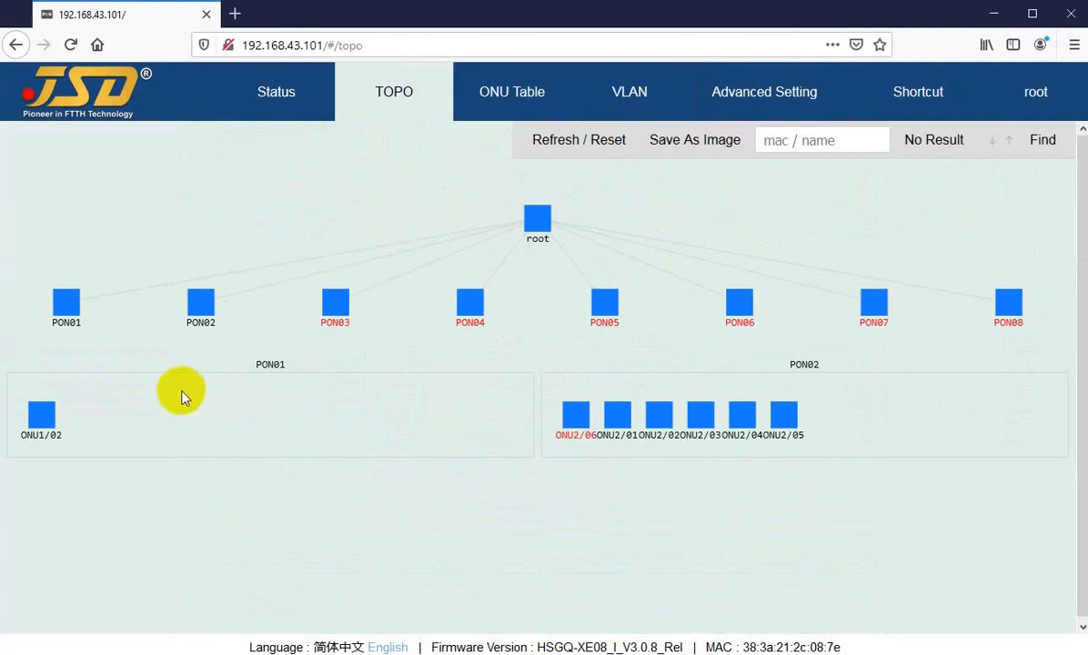
right_click(38, 414)
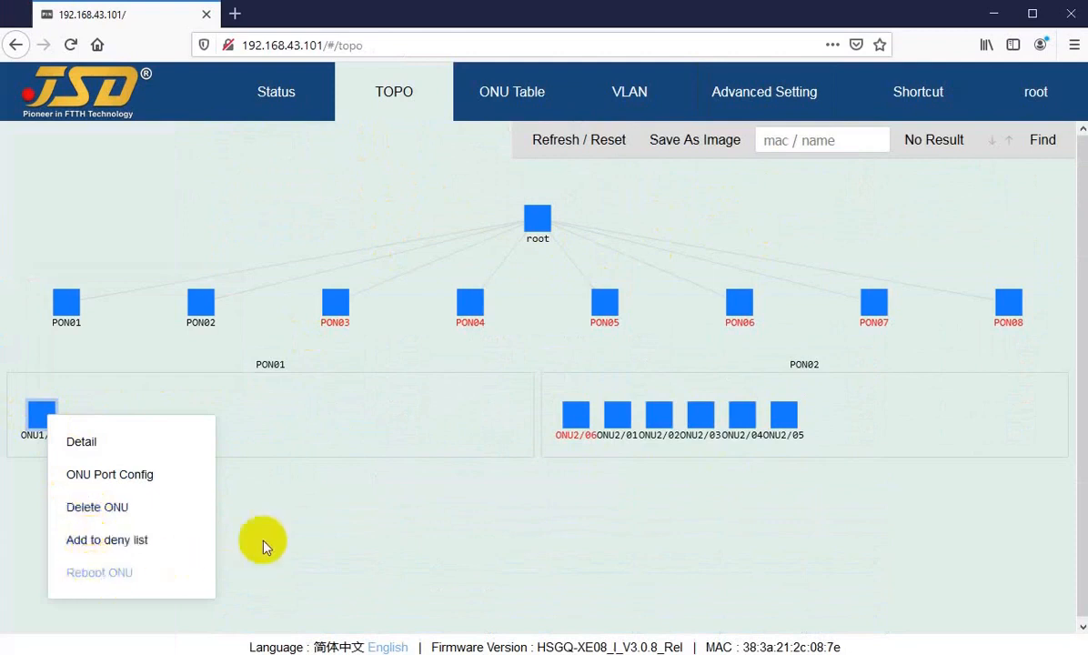
click(548, 499)
mouse_move(568, 417)
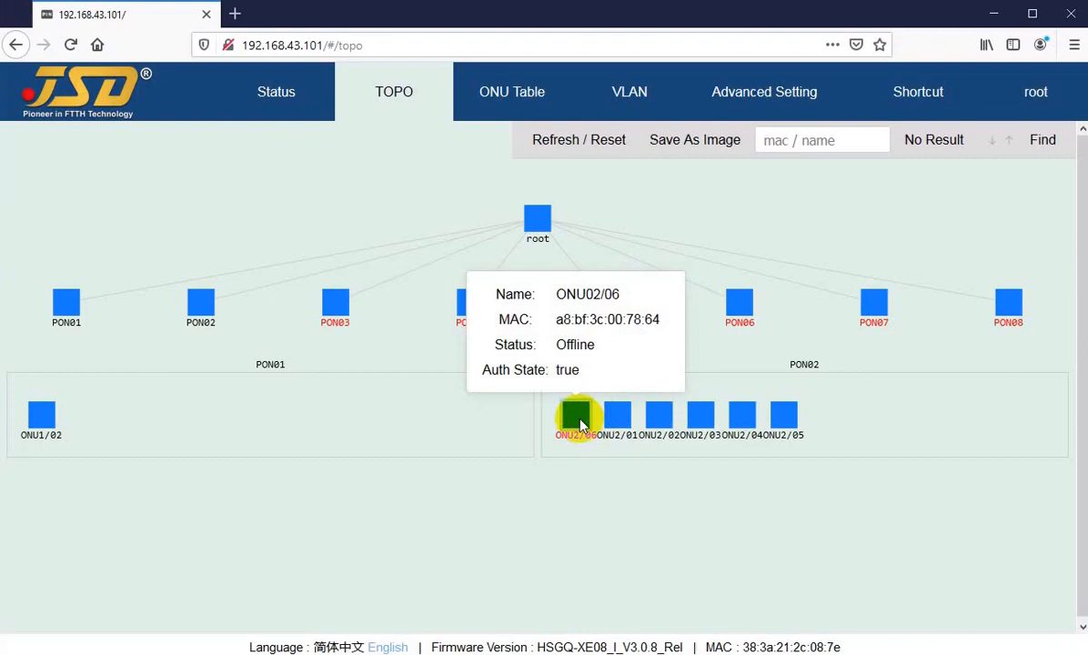
mouse_move(622, 425)
mouse_move(784, 422)
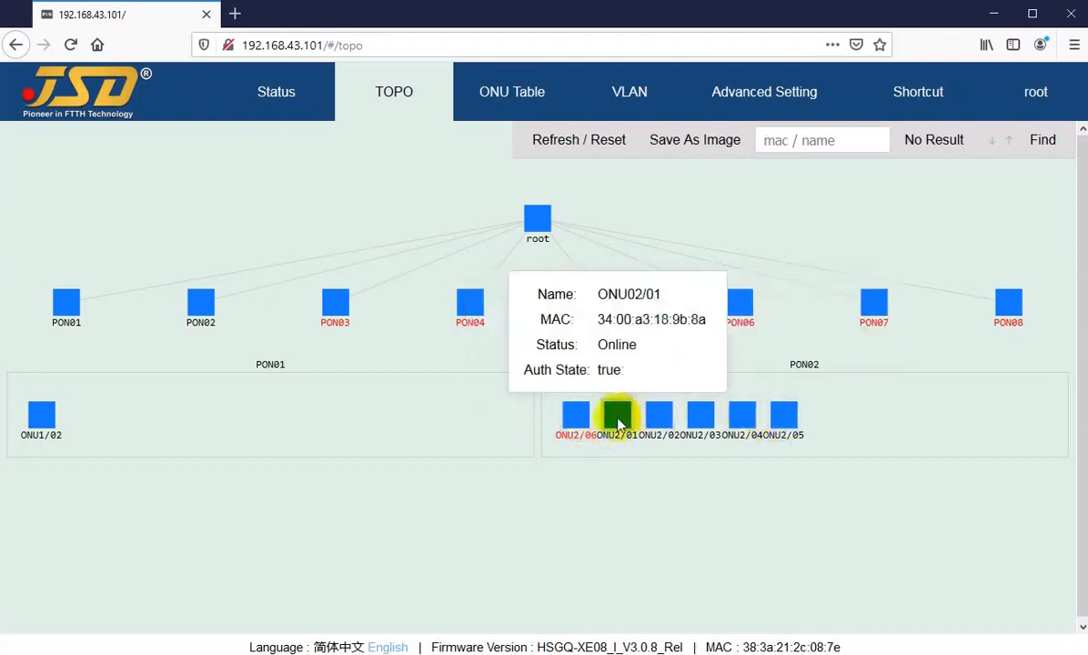
click(199, 310)
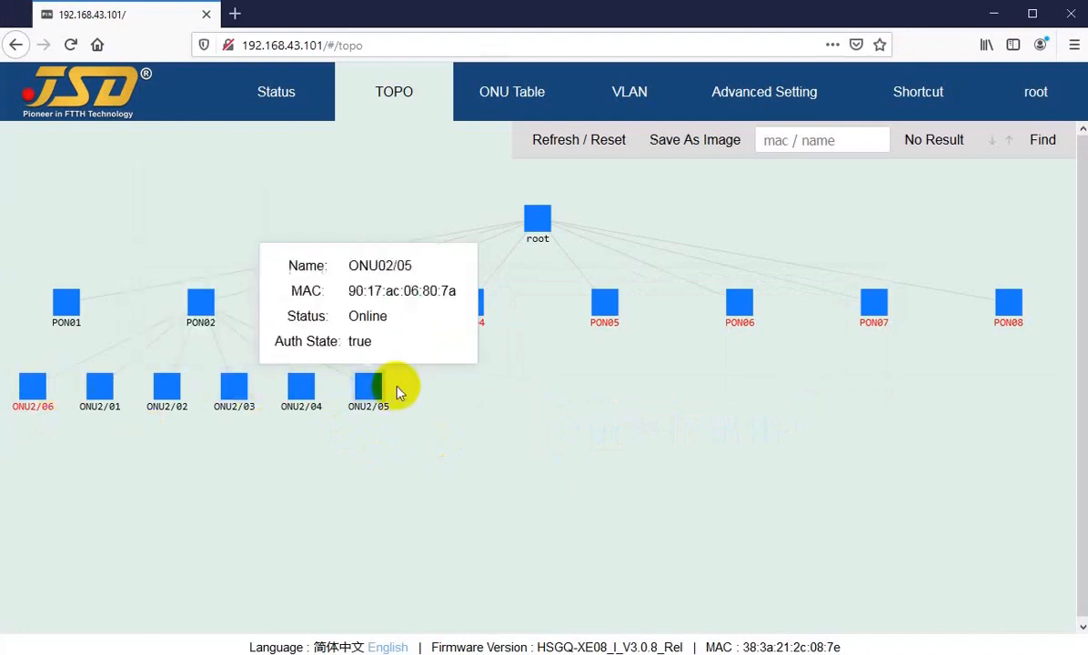
mouse_move(366, 405)
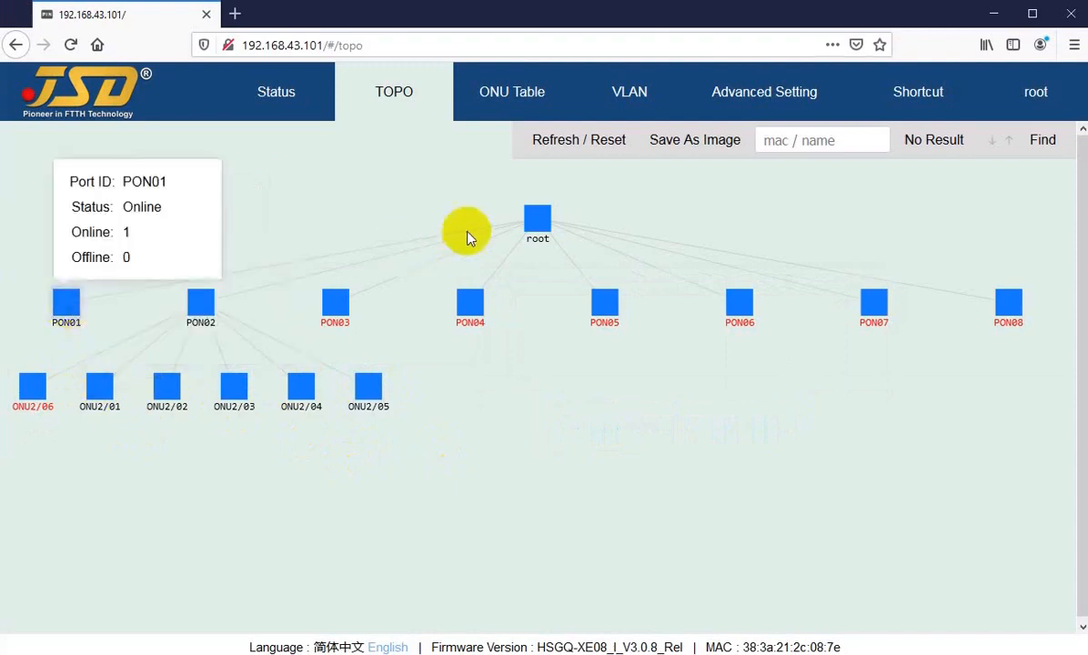
click(543, 224)
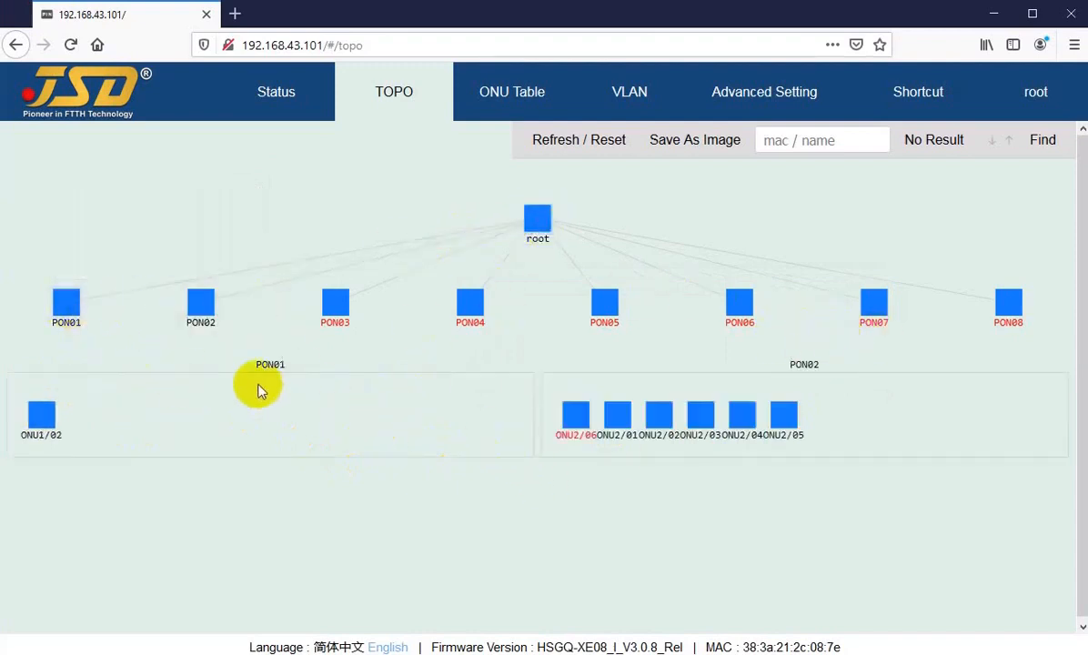
click(395, 94)
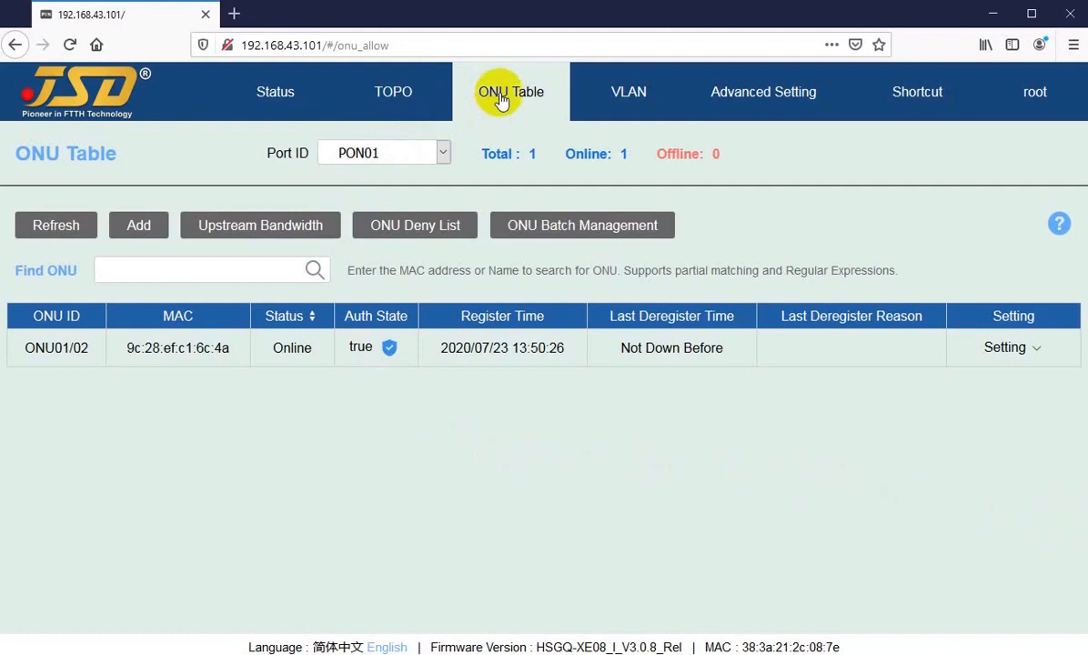
Set the ONU Table's Port ID filter to PON01, then to All to list seven ONUs.
click(444, 154)
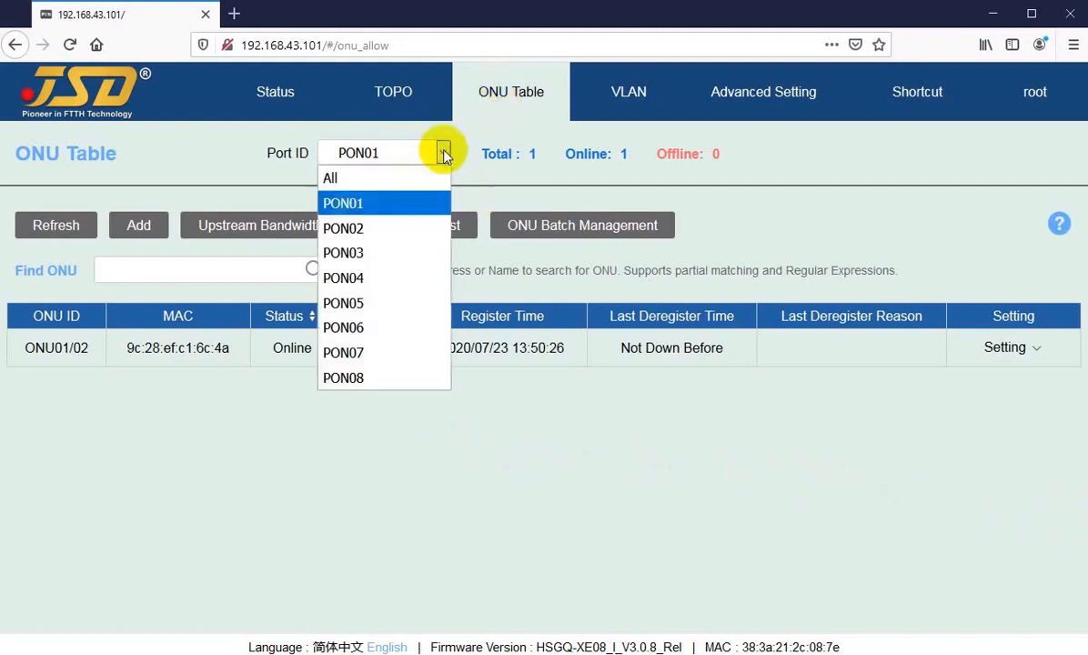
click(364, 203)
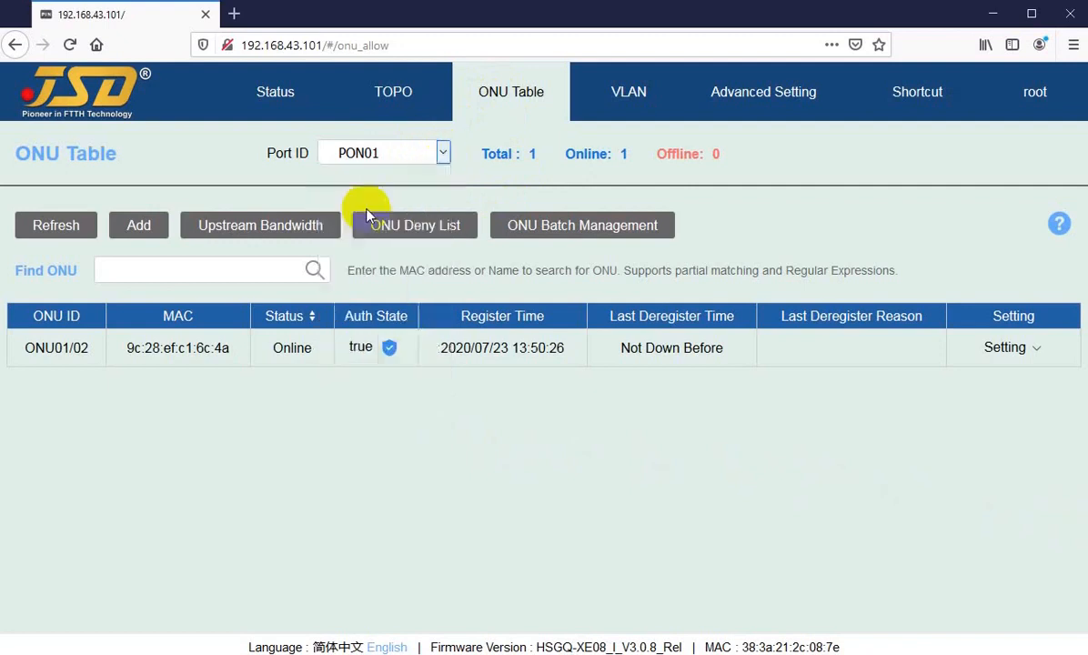
click(449, 153)
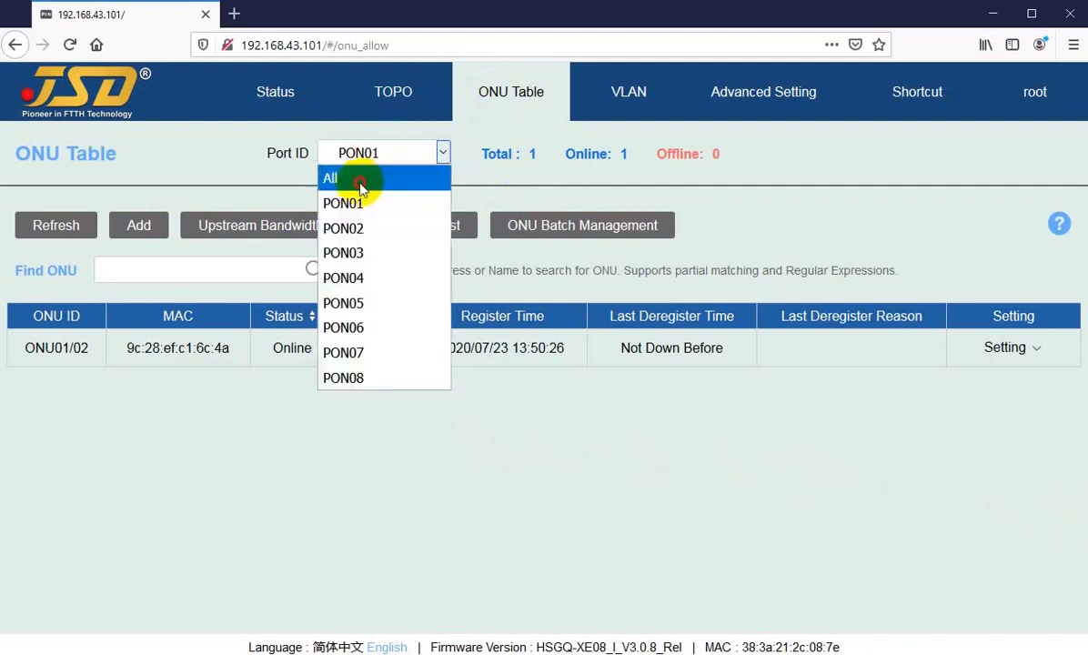
click(361, 180)
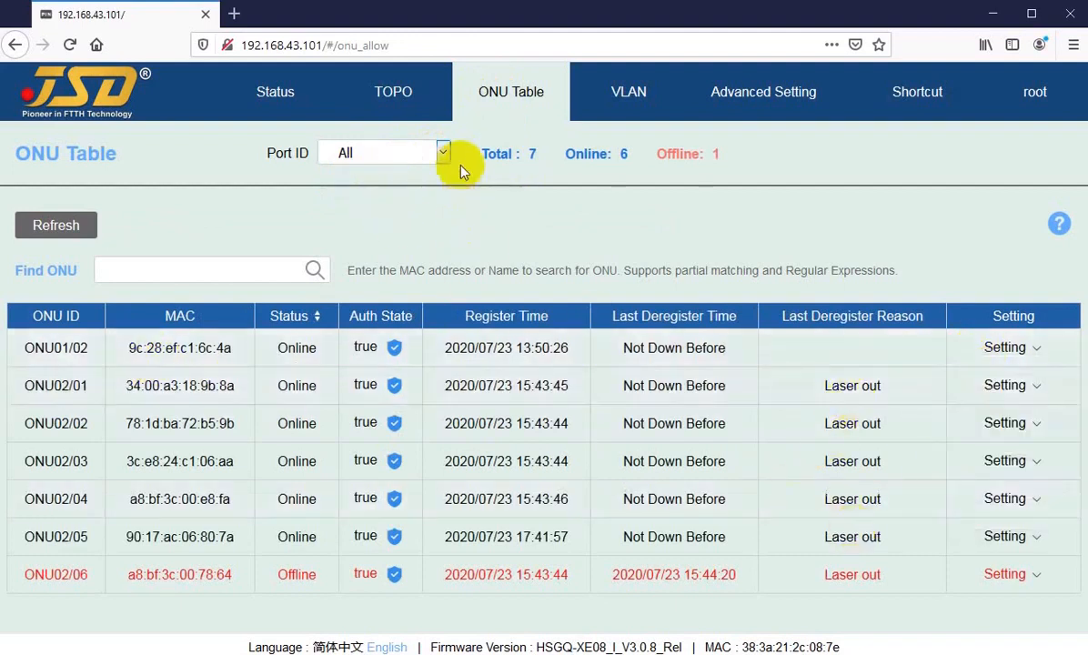
Keep Port ID on All and point out the total of 7 ONUs and the offline count.
triple_click(484, 158)
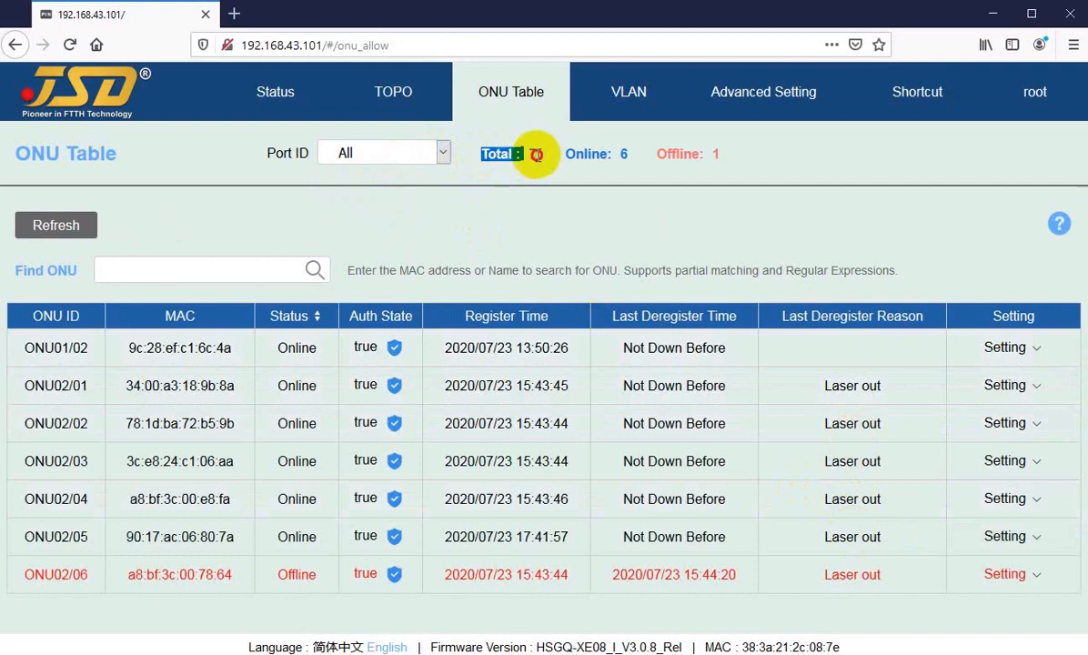
click(359, 153)
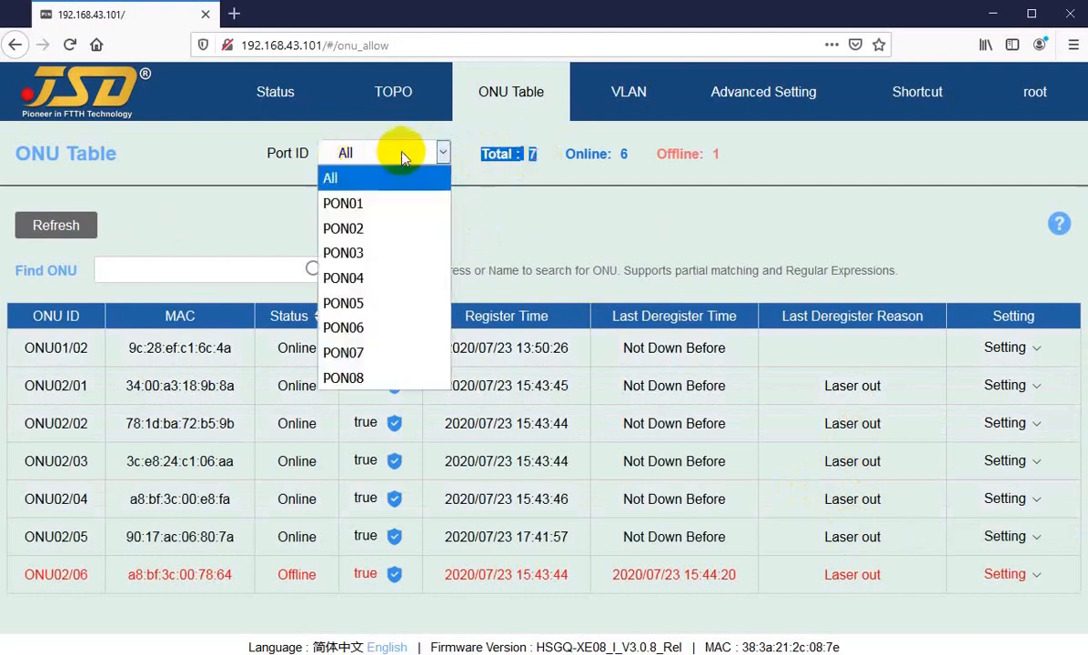
click(336, 182)
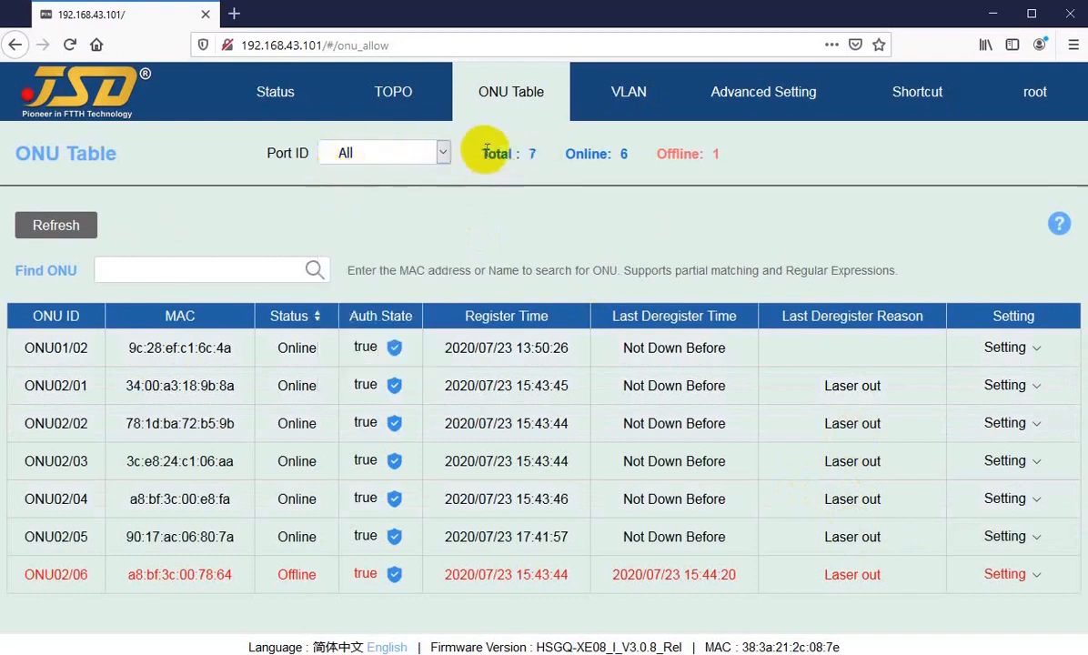
double_click(533, 155)
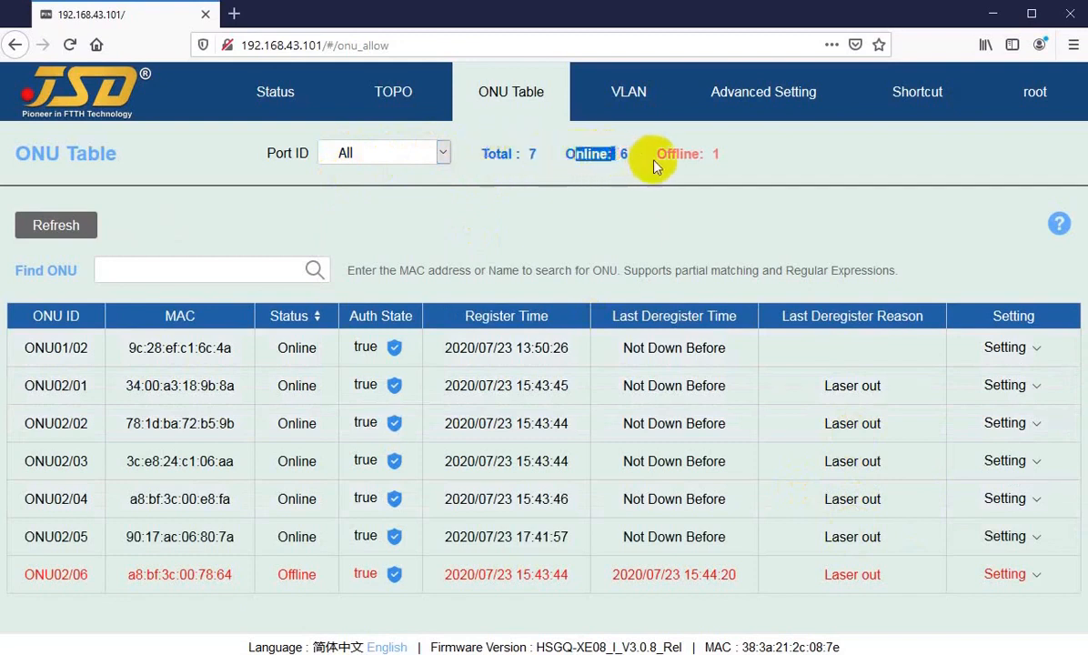
drag(668, 153, 707, 153)
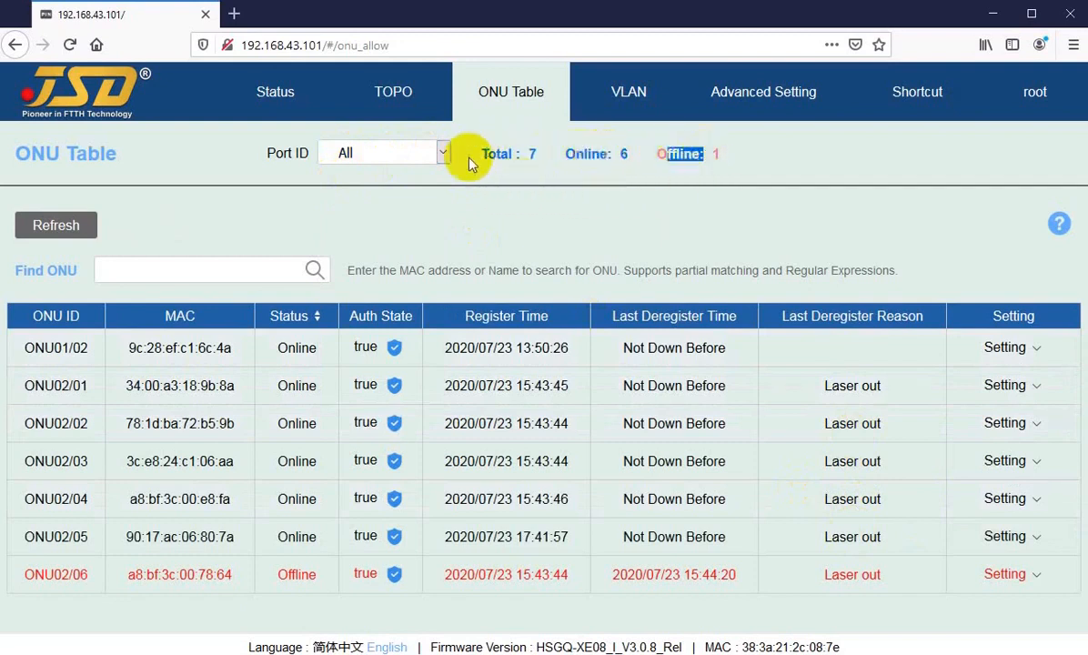
Filter to PON01 and point out its total and online ONU counts.
click(442, 154)
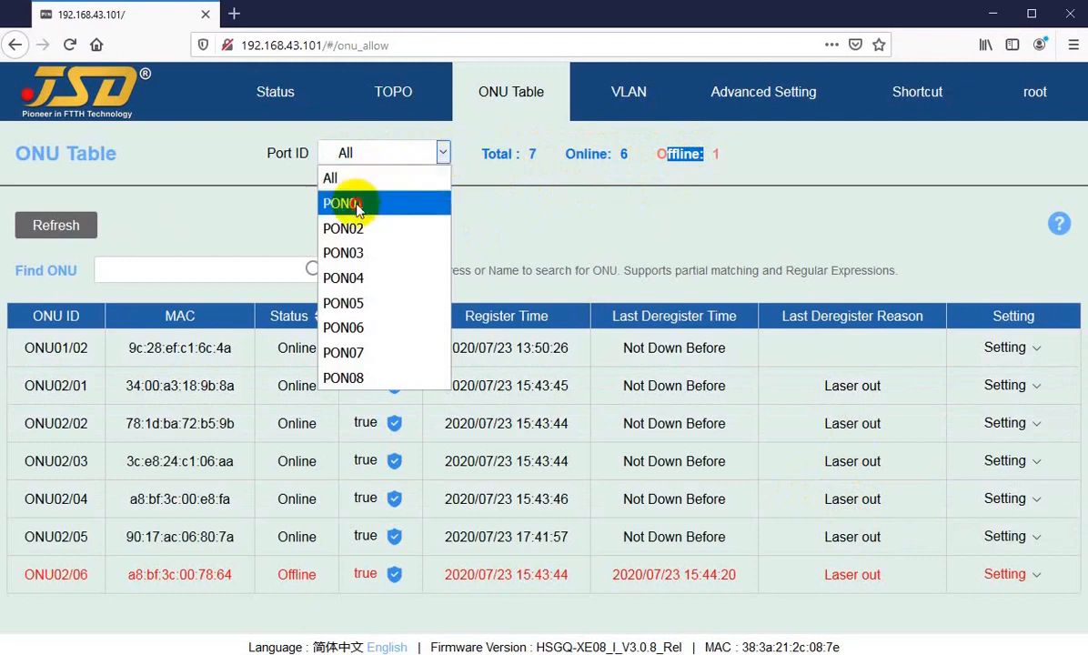
click(357, 204)
drag(481, 154, 520, 156)
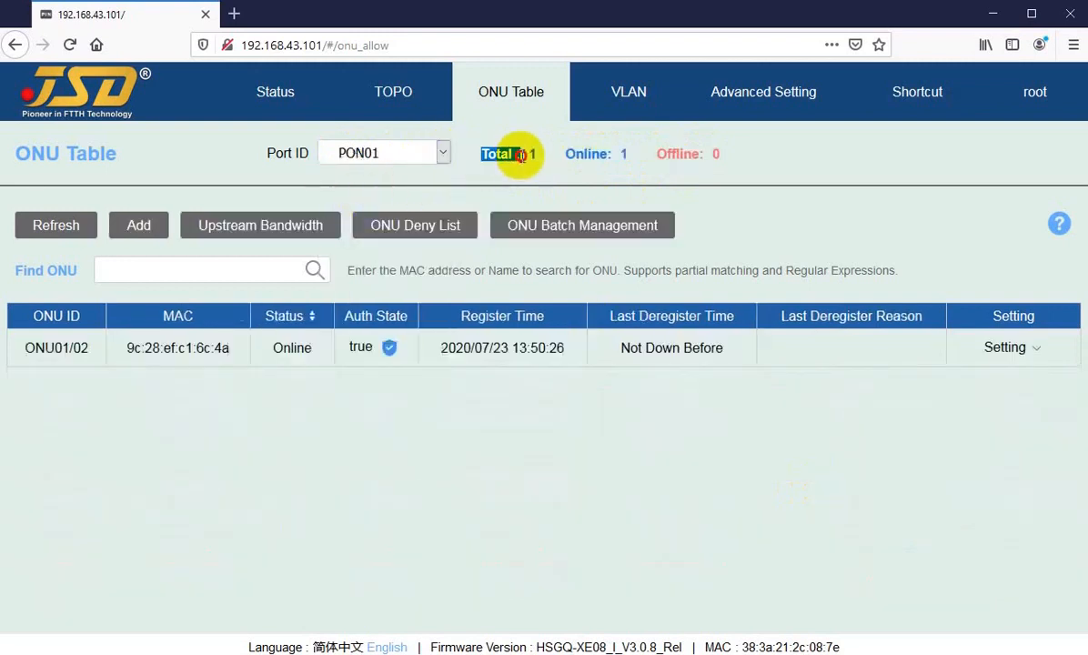
drag(587, 154, 617, 155)
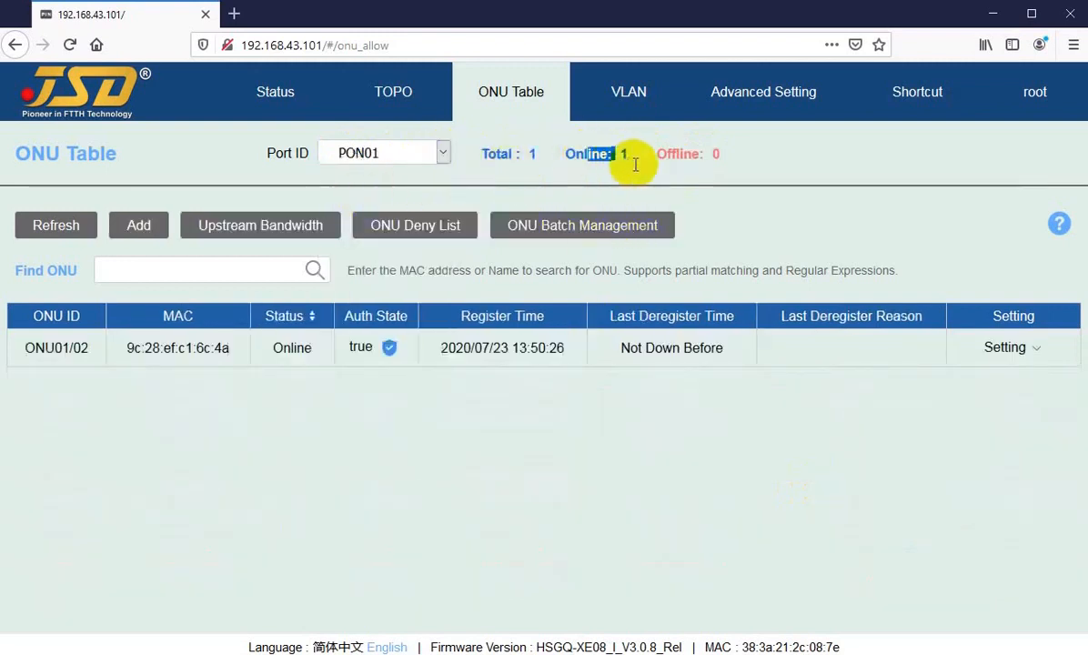
Filter to PON02 and point out its 5 online and 1 offline ONUs.
click(442, 153)
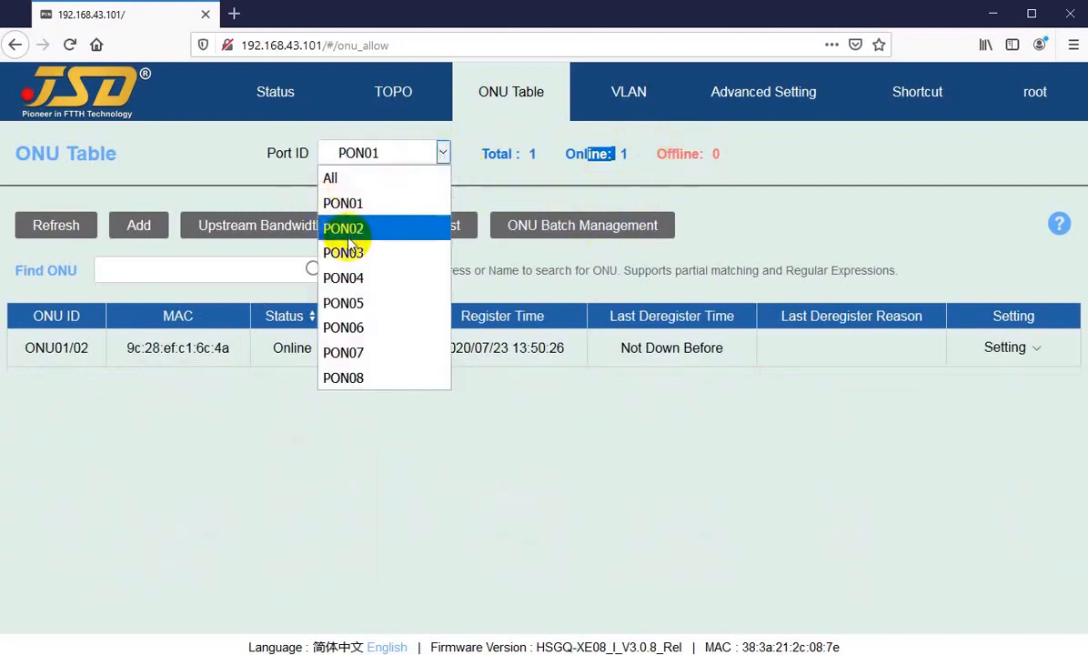
click(344, 229)
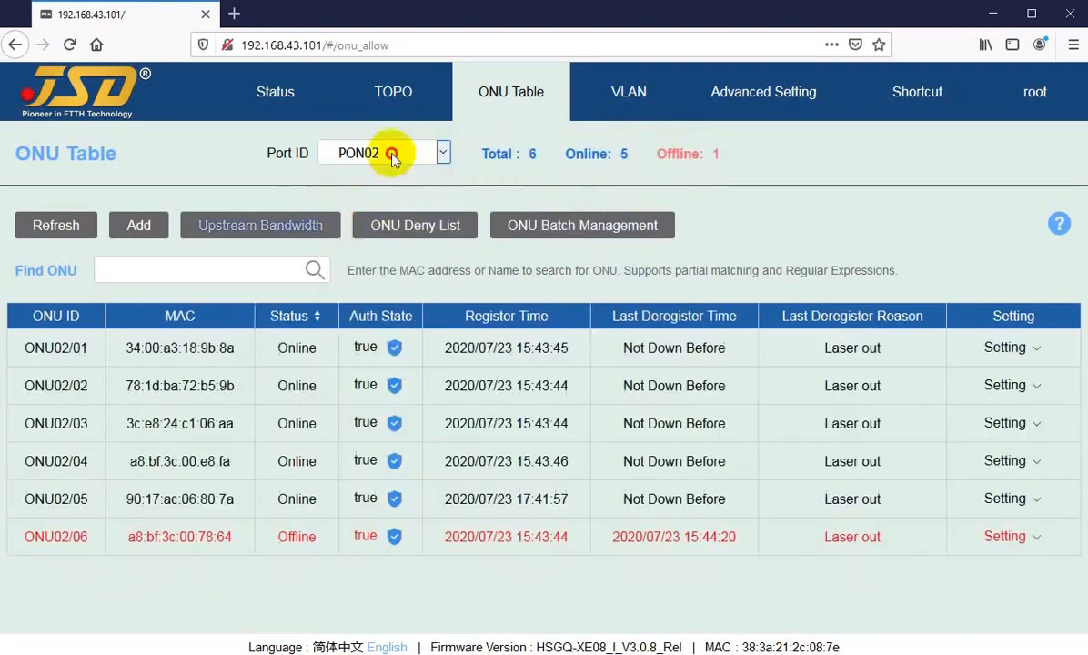
click(392, 156)
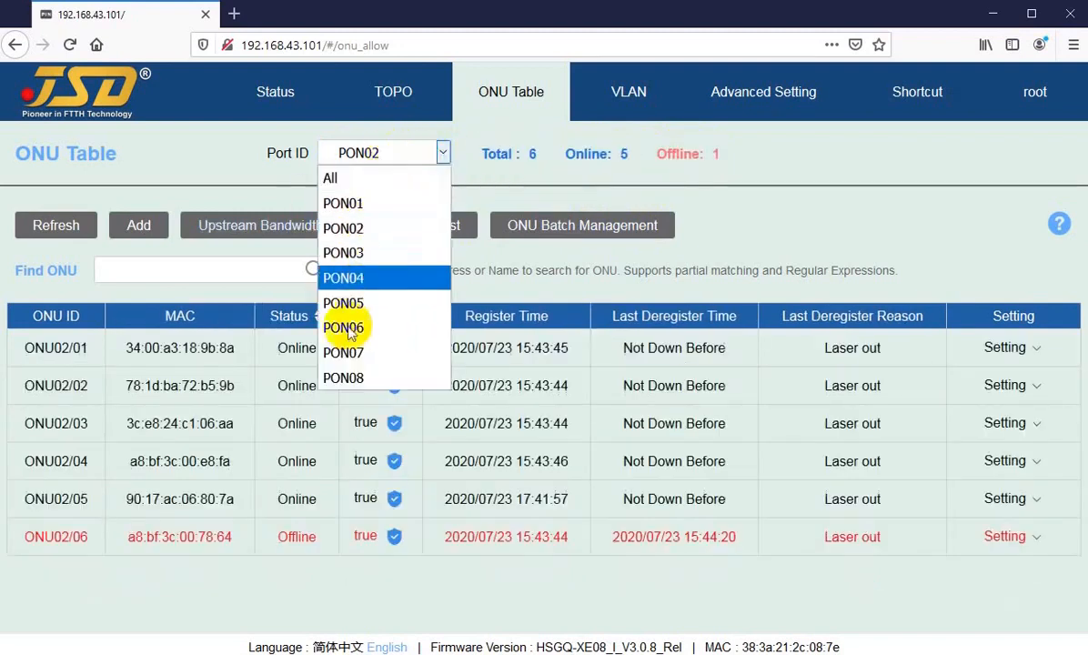
click(348, 234)
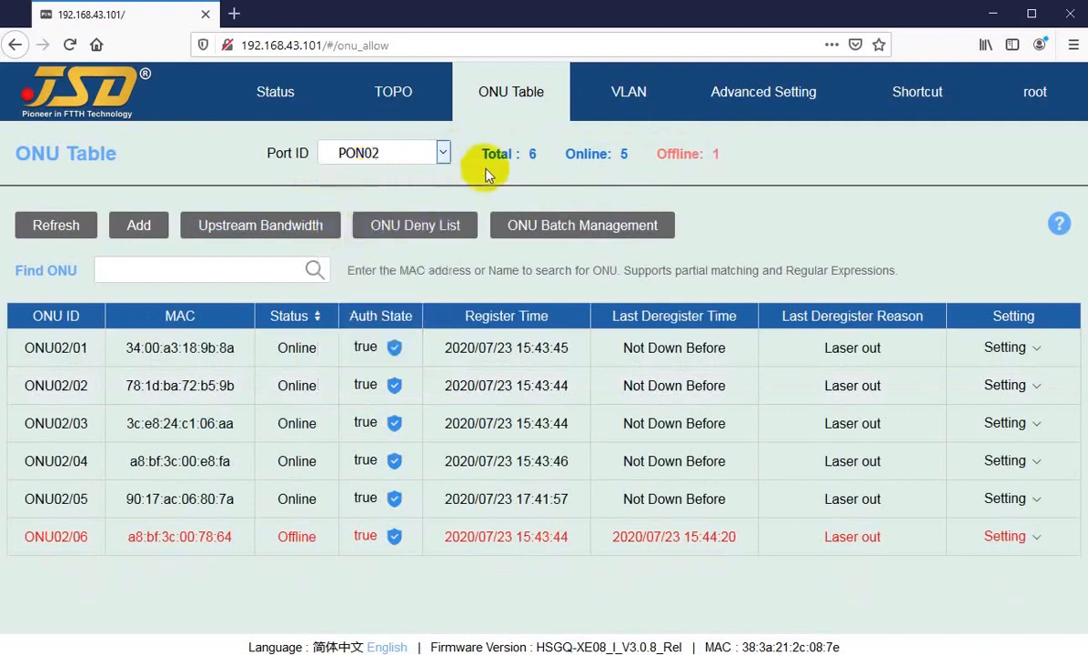
drag(494, 153, 599, 152)
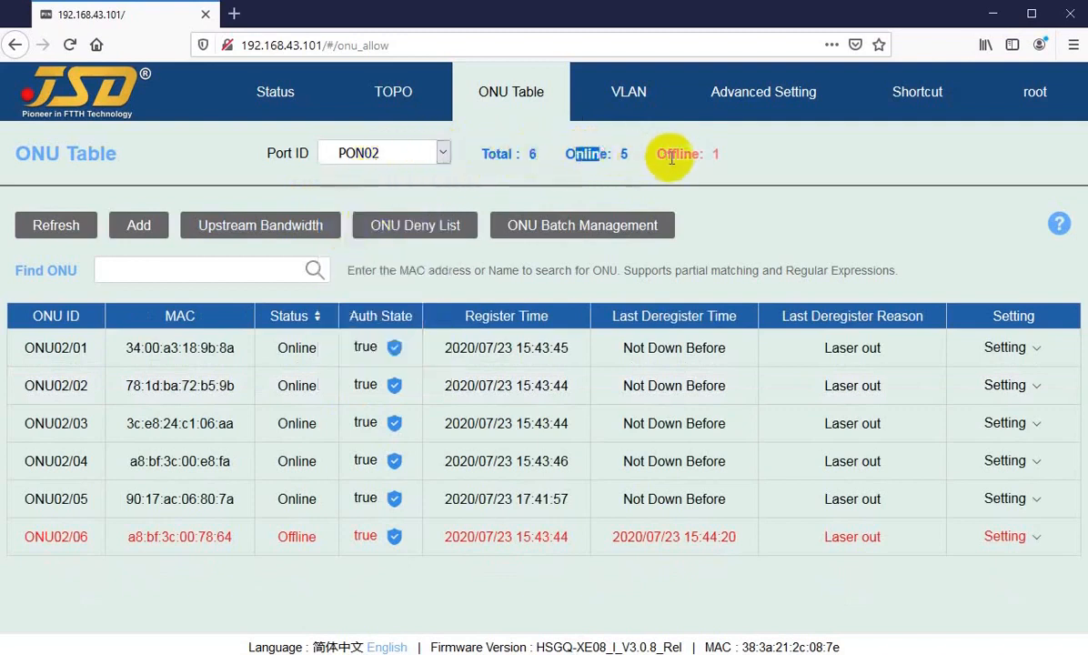
drag(671, 155, 700, 155)
mouse_move(1022, 542)
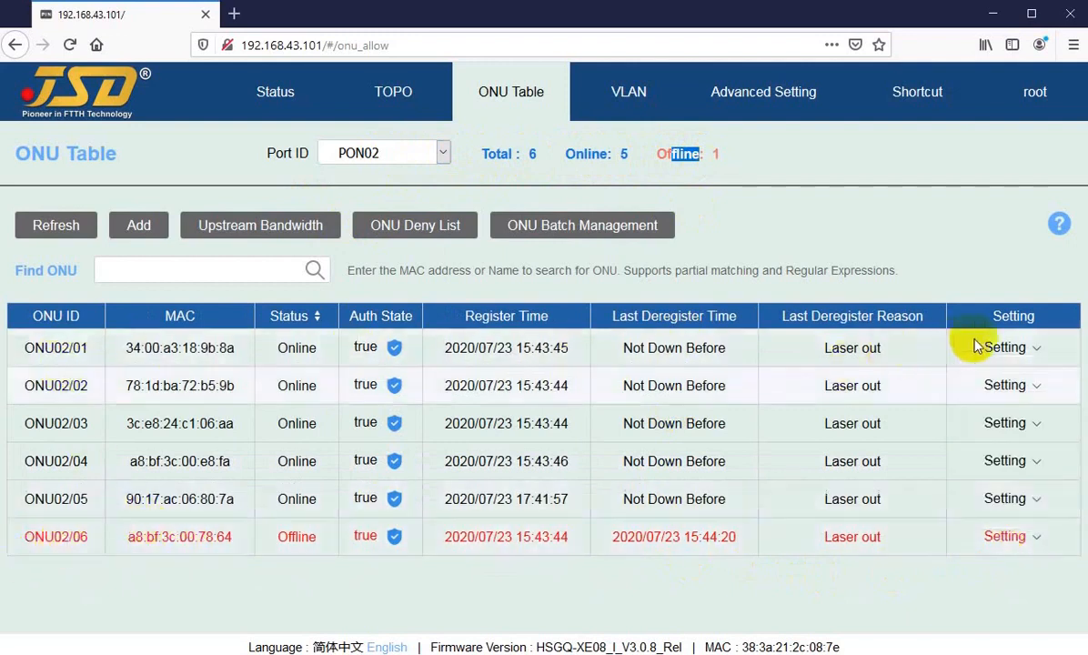
mouse_move(986, 349)
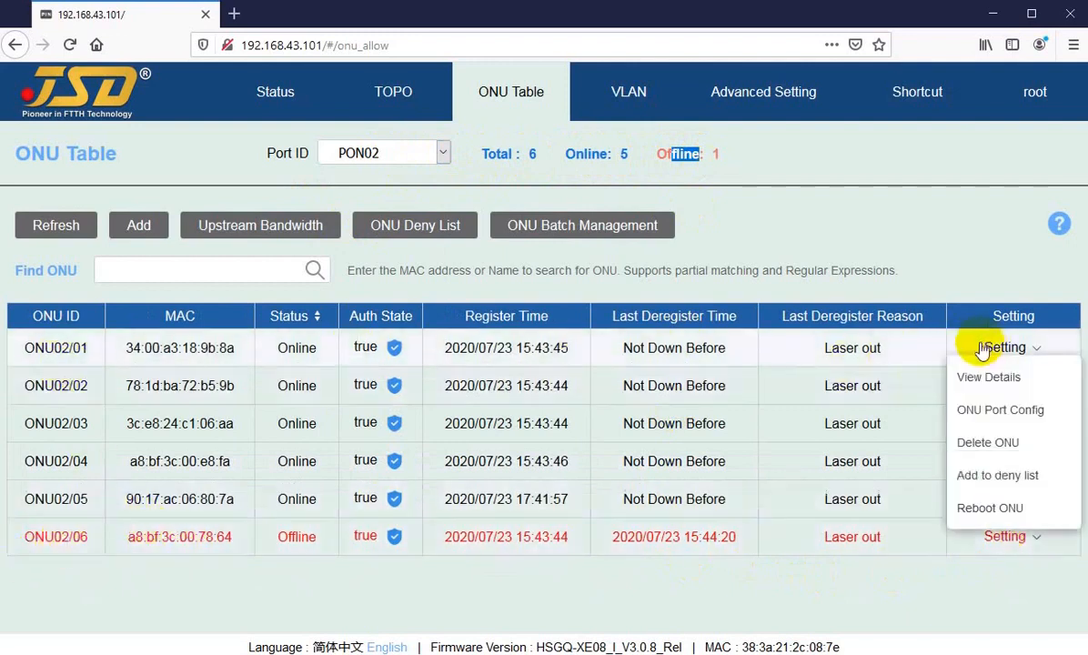
click(731, 218)
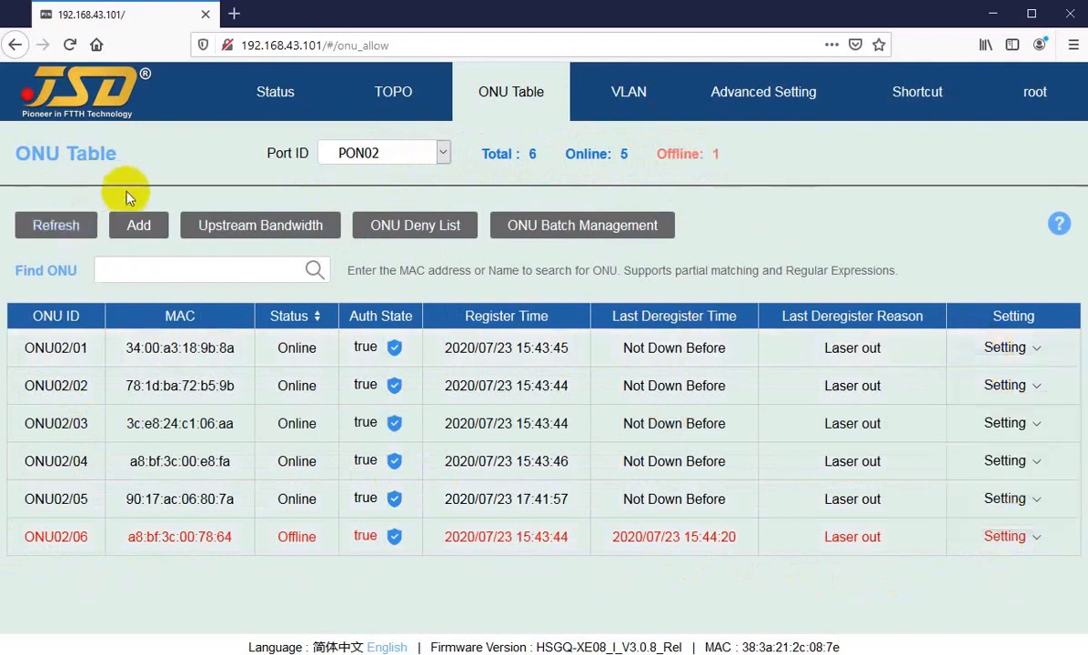
Set Port ID to All, refresh the ONU table, then filter it to PON01.
click(412, 152)
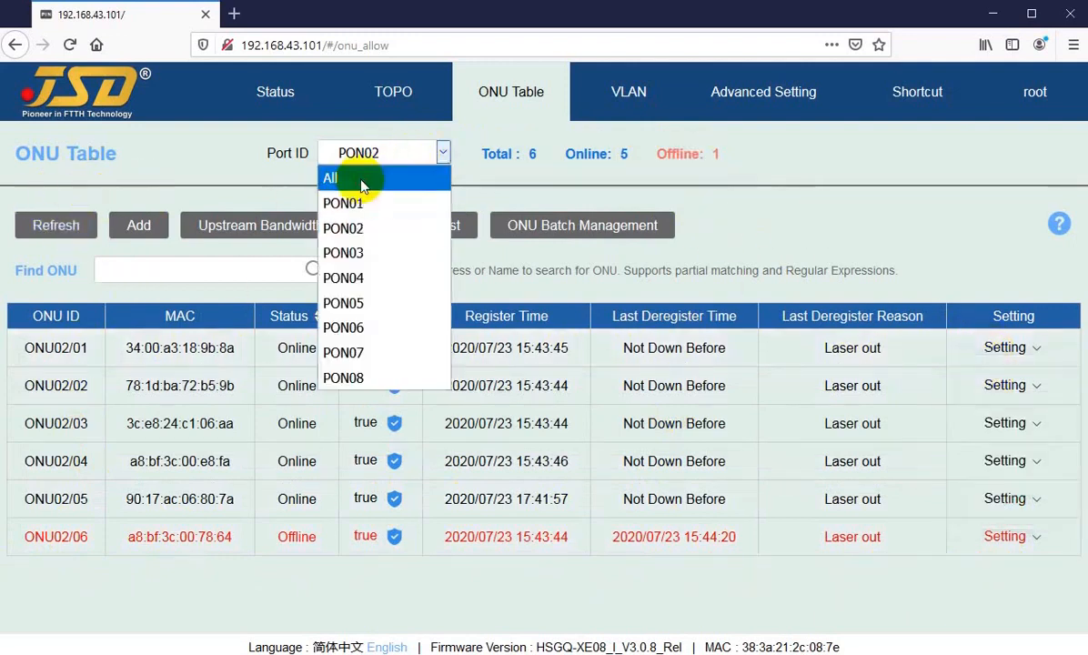
click(364, 177)
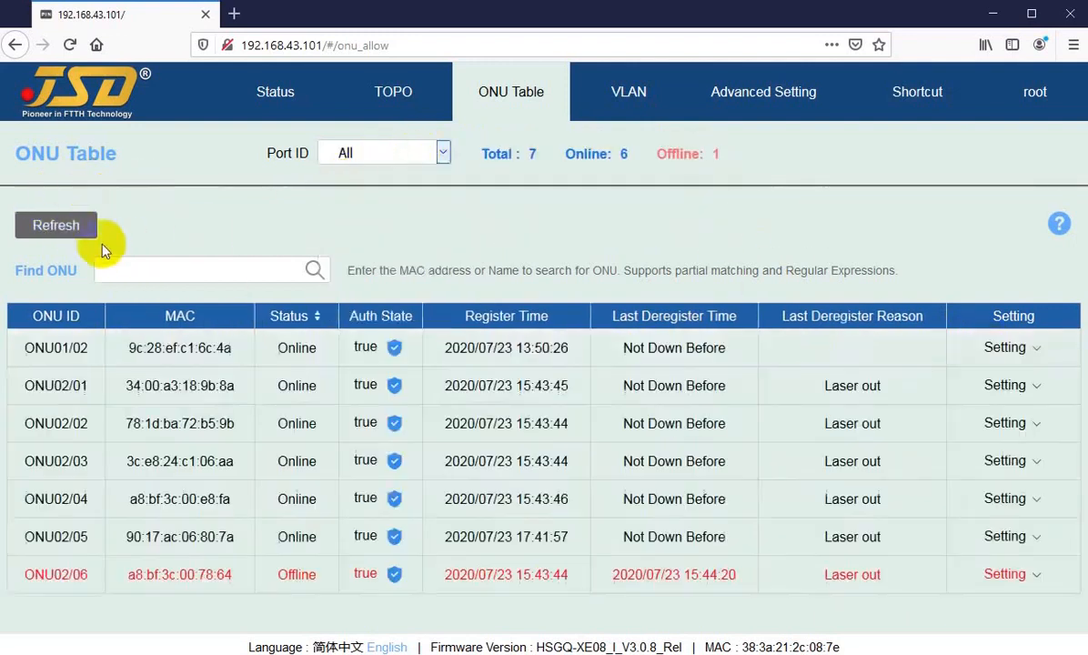
click(359, 156)
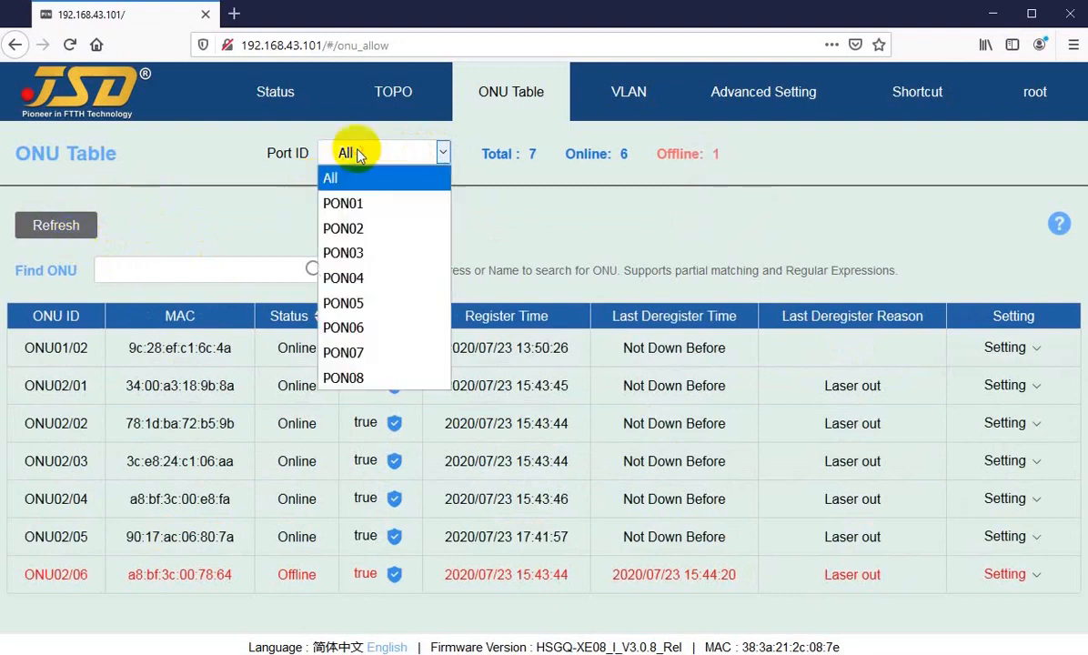
click(197, 219)
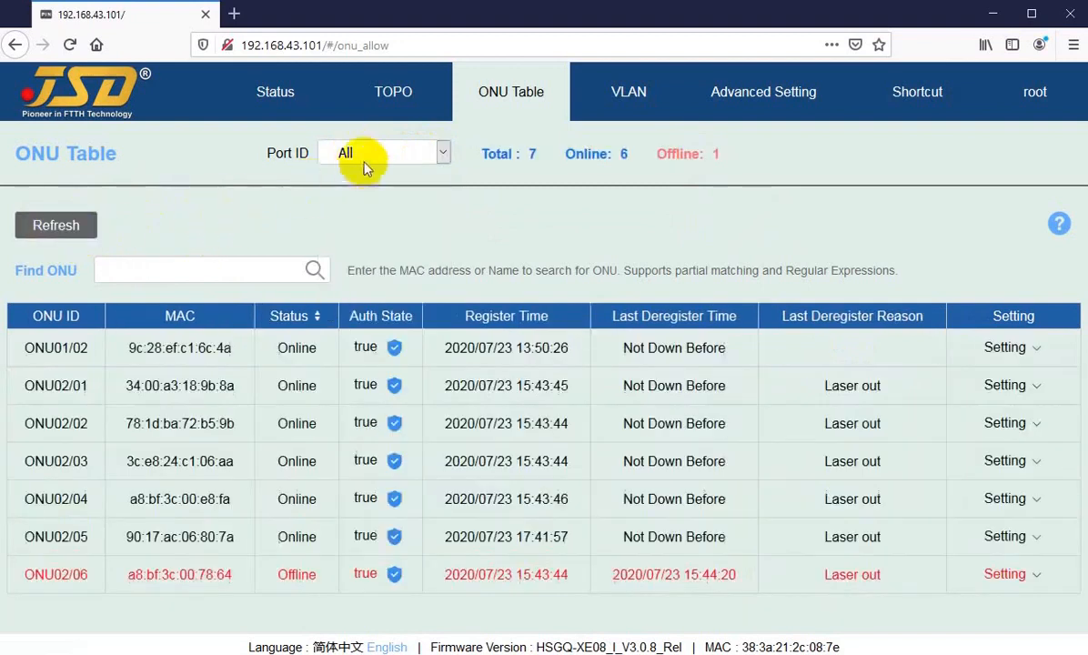
click(58, 225)
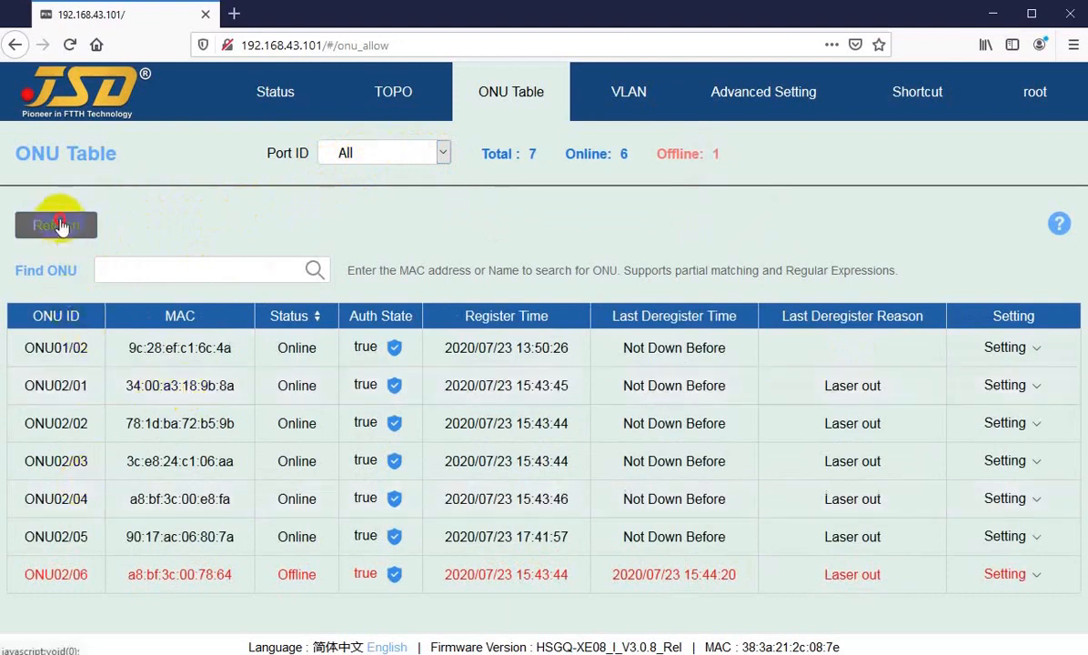
click(355, 153)
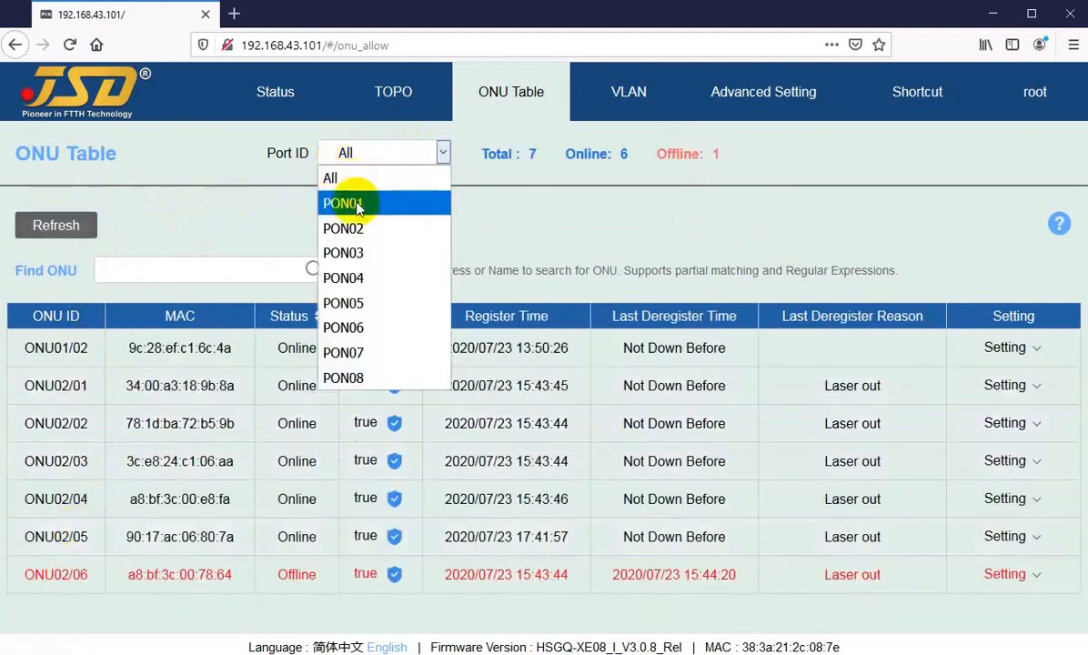
click(355, 204)
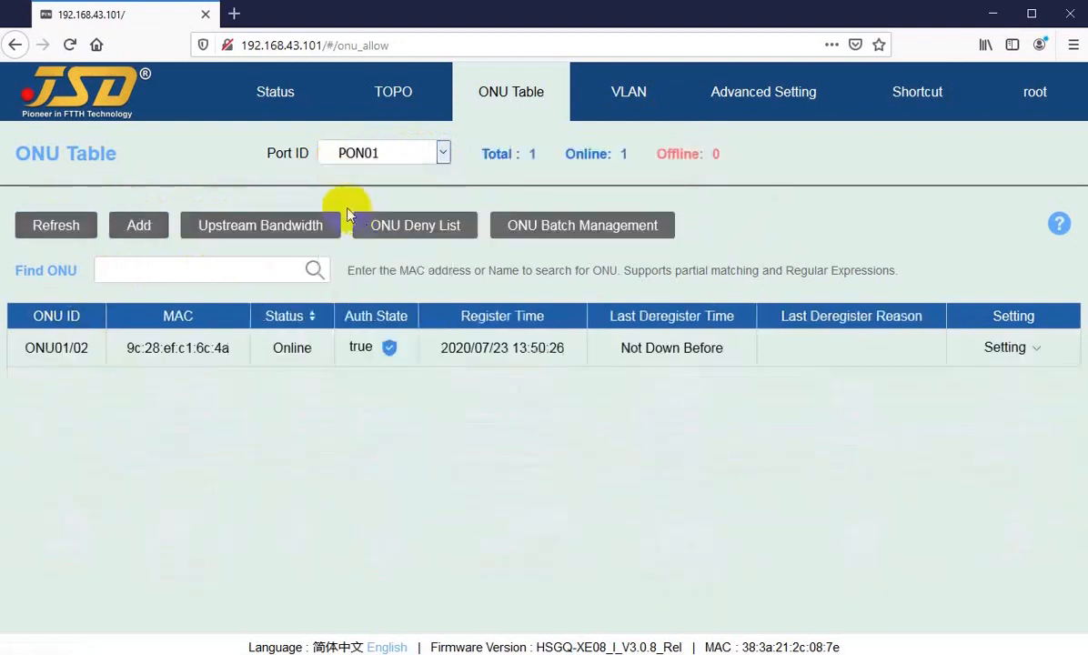
click(159, 196)
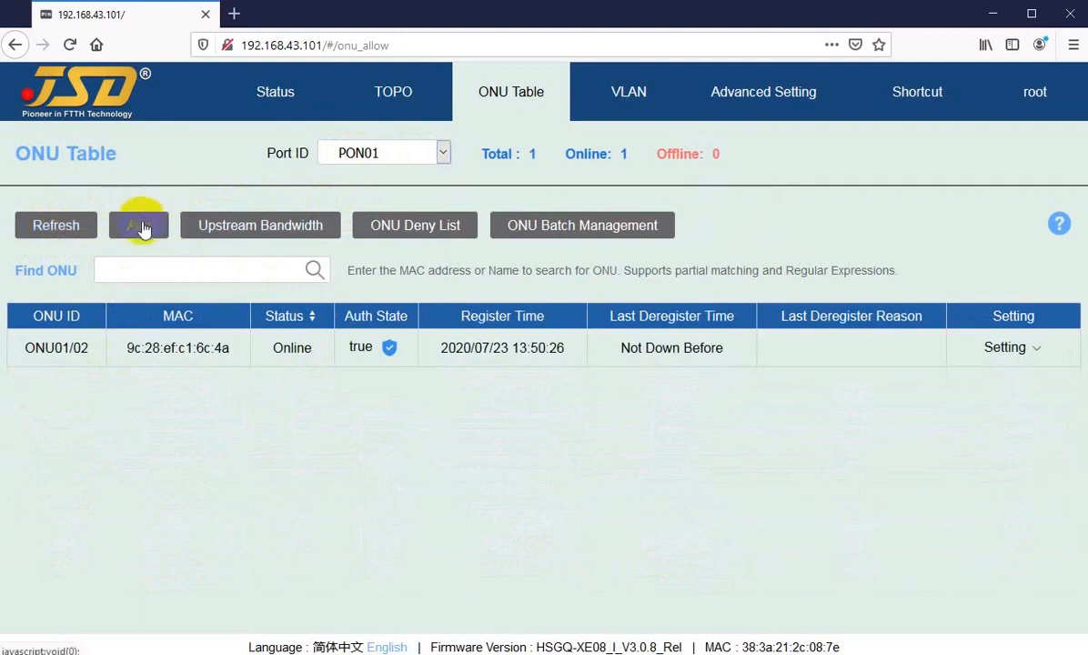
Start a manual ONU entry with 3, a partial MAC address and Auth State false, then cancel it.
click(141, 227)
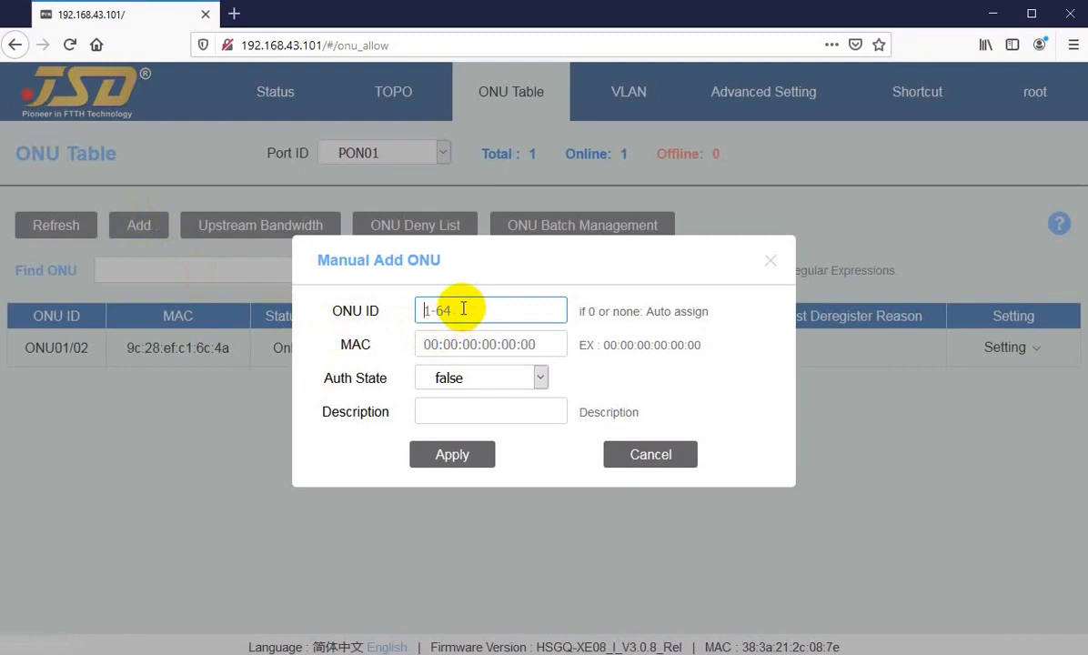
text(3)
key(Tab)
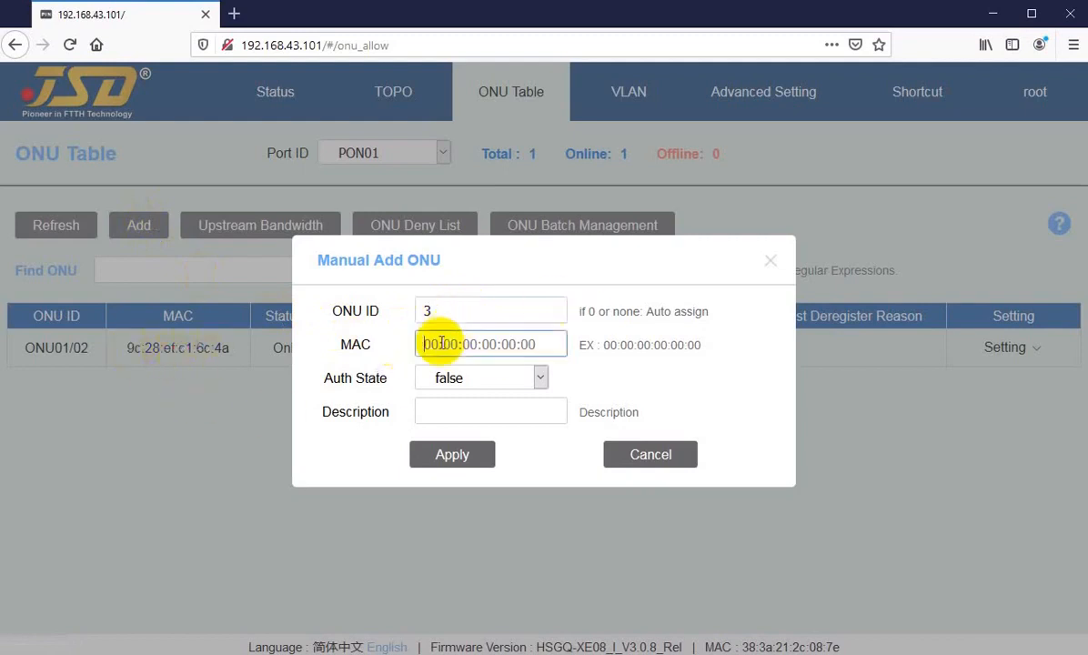
text(69)
key(BackSpace)
key(BackSpace)
text(9c)
key(BackSpace)
key(BackSpace)
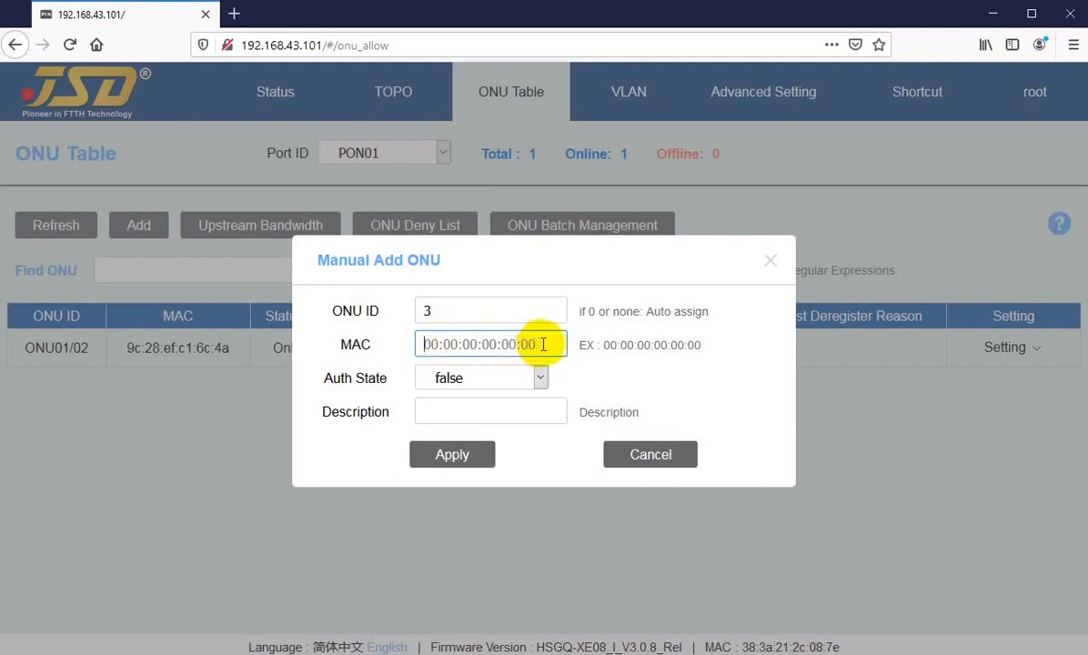
click(434, 343)
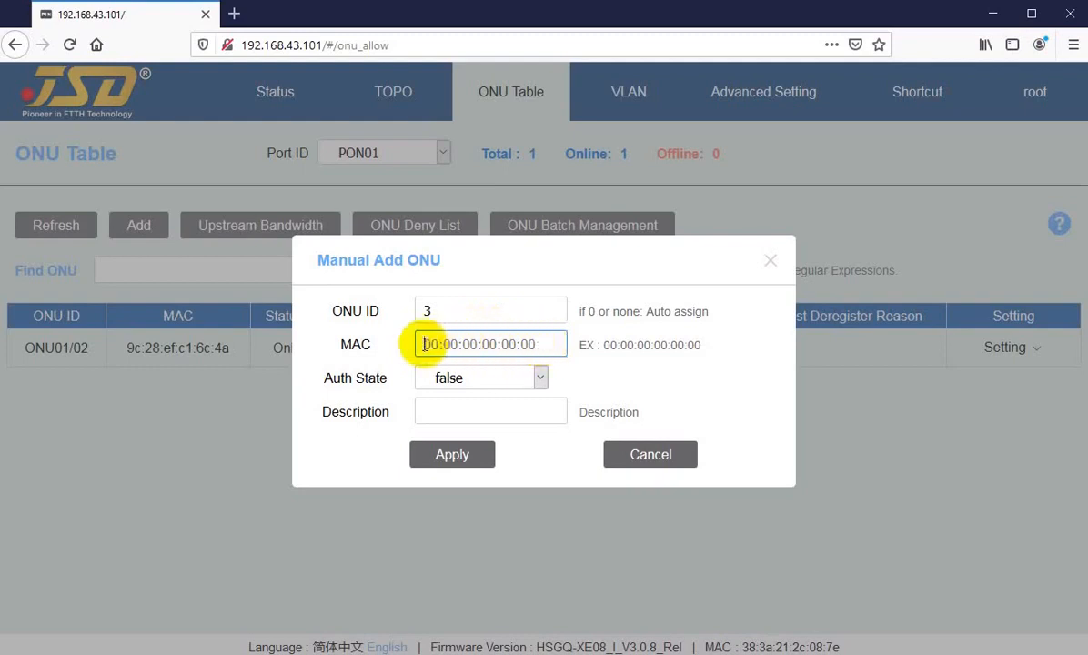
click(480, 377)
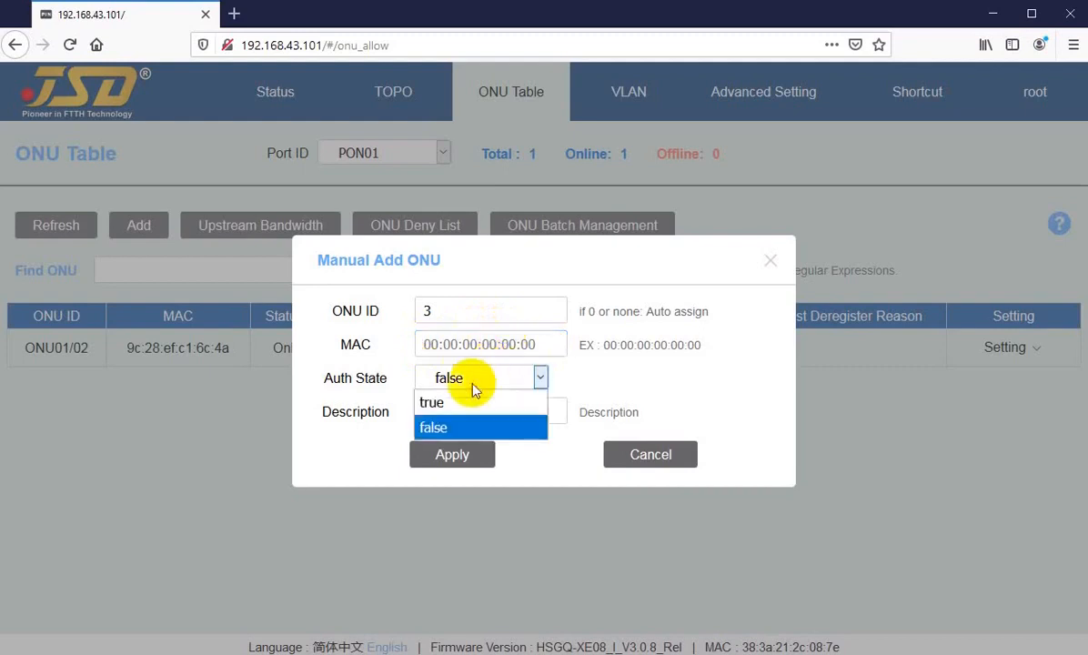
click(471, 383)
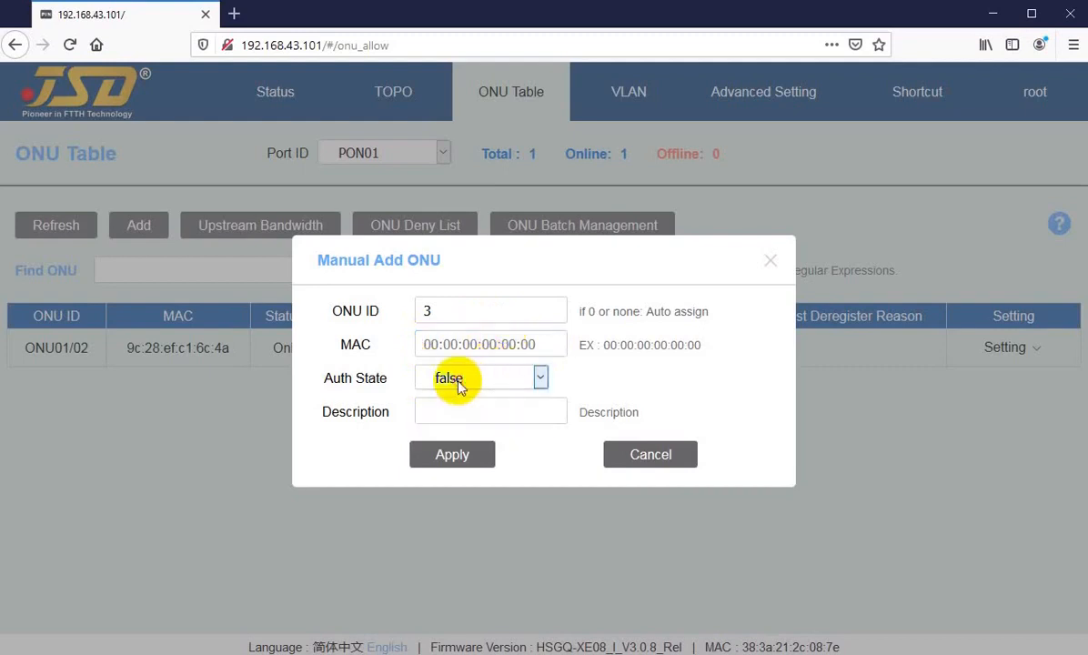
click(455, 412)
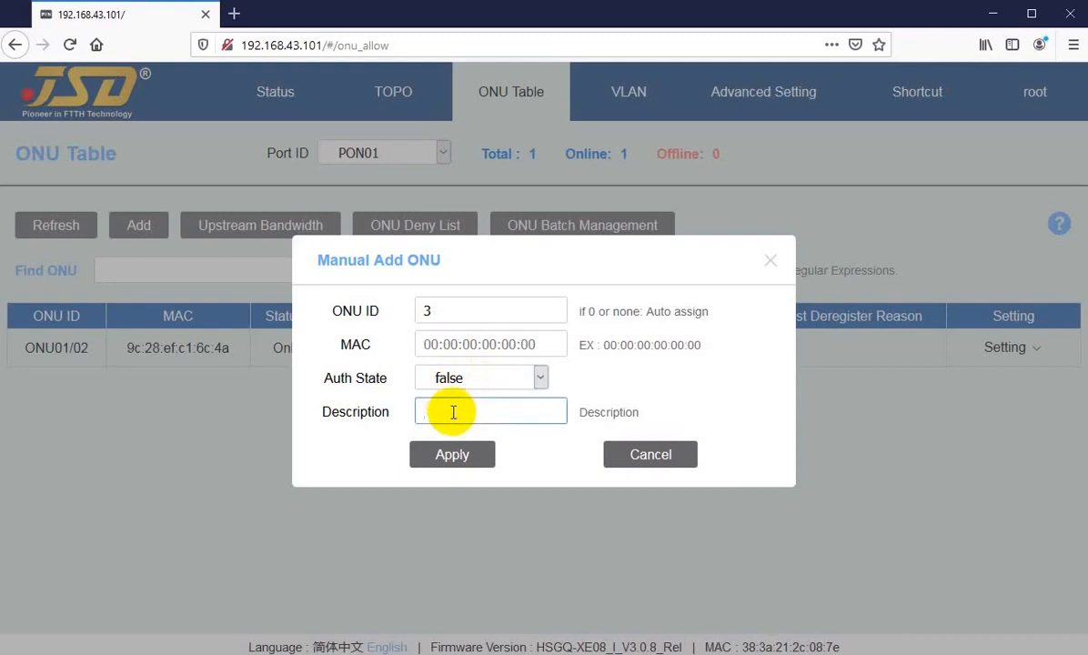
click(452, 454)
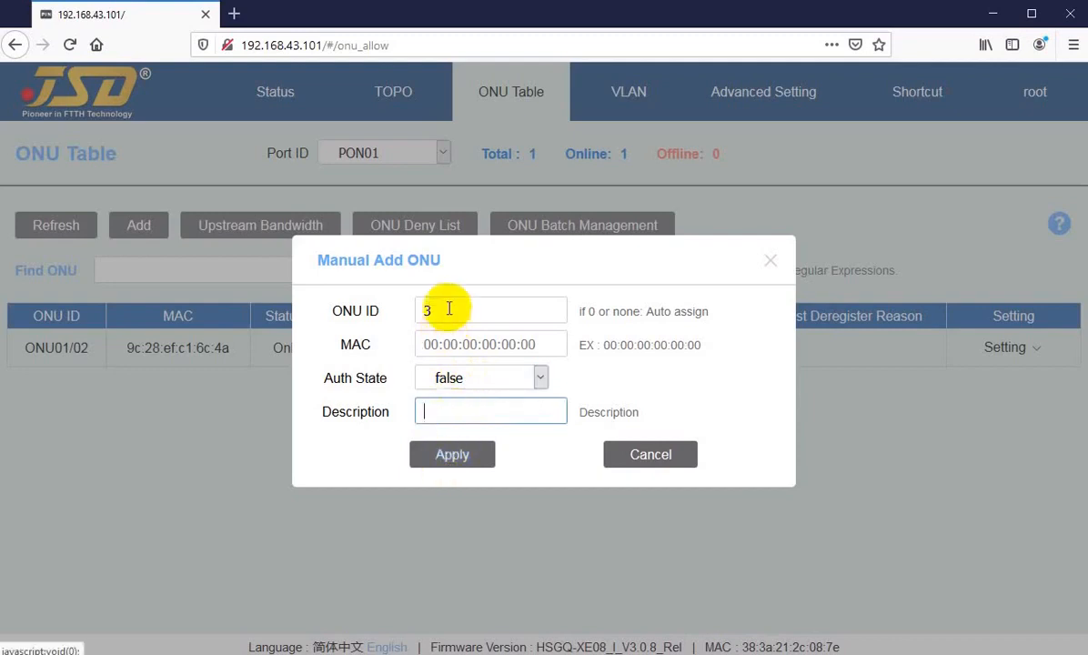
click(636, 454)
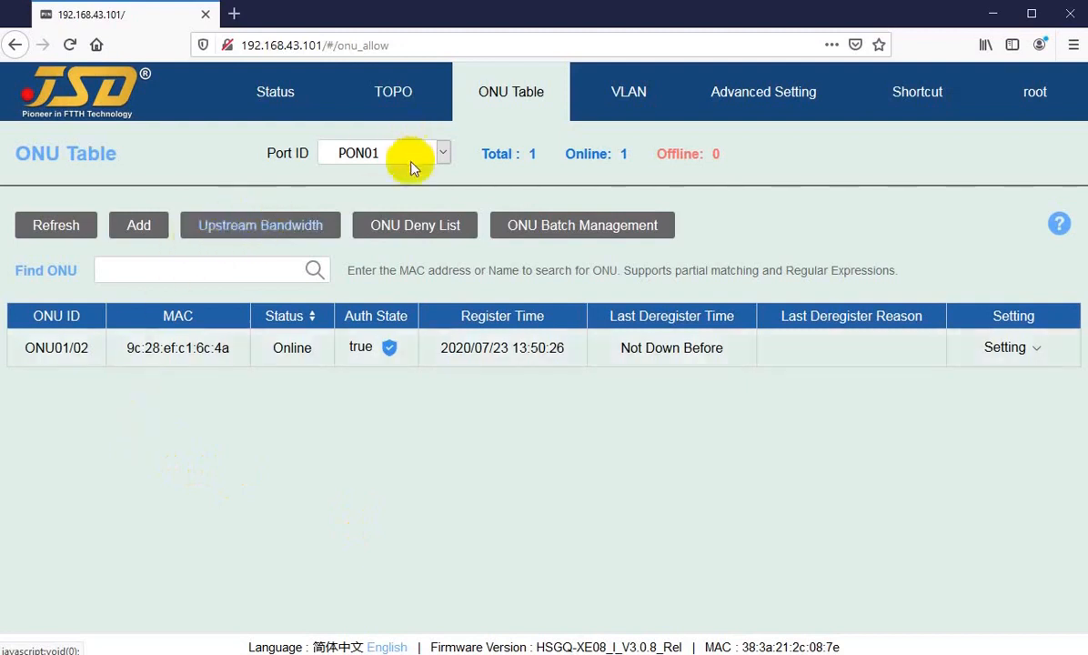
Reopen the Port ID dropdown and keep PON01 selected.
click(385, 155)
click(387, 157)
click(386, 156)
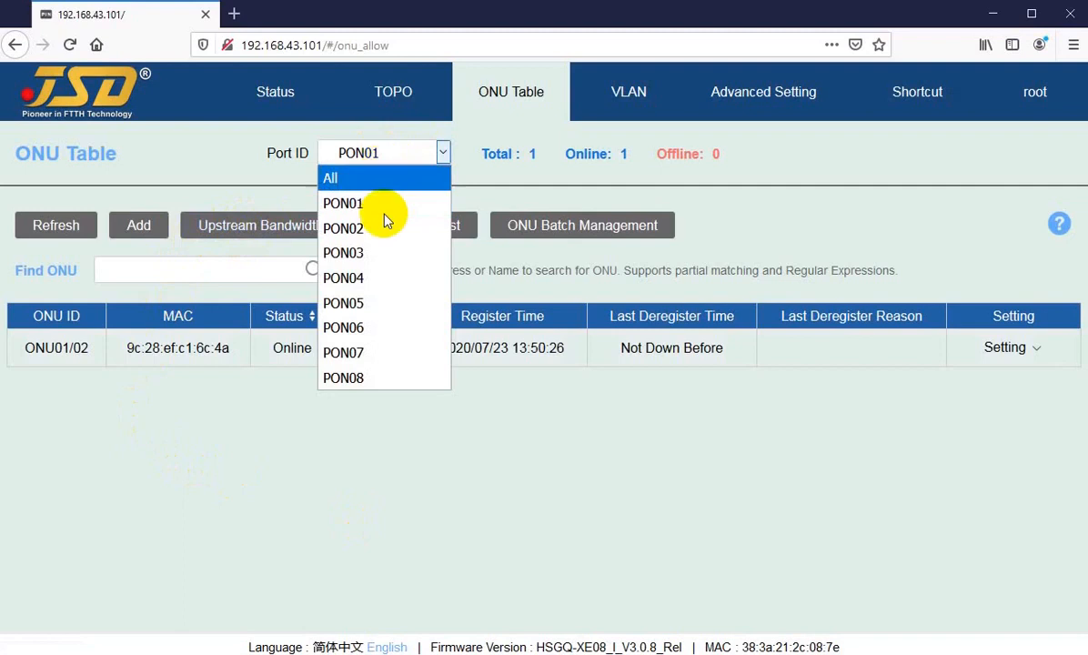
click(356, 202)
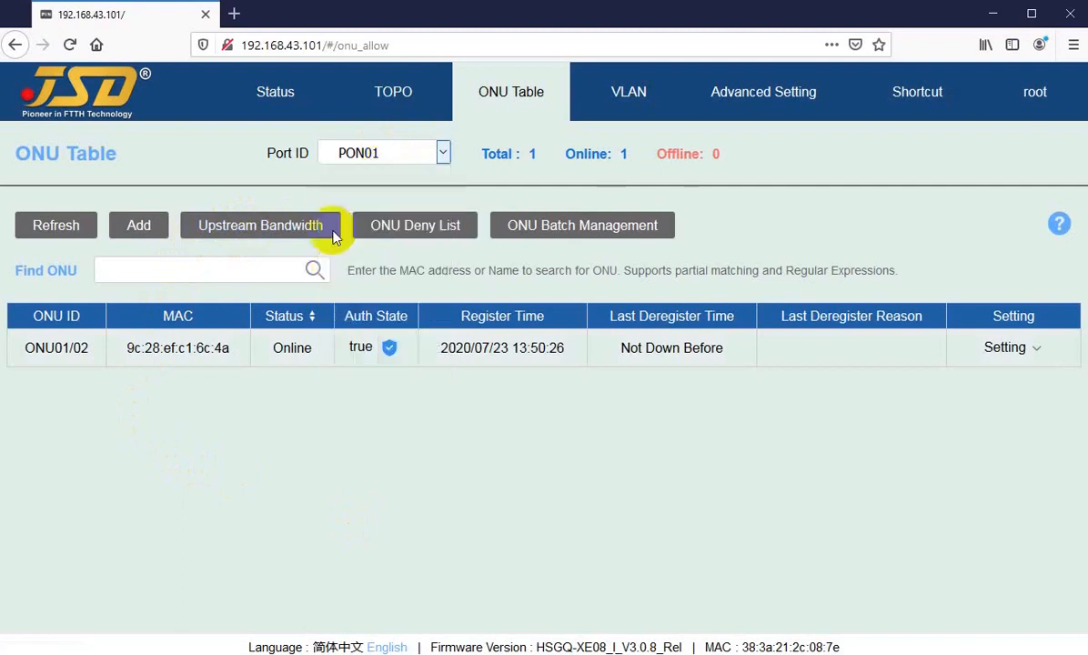
click(231, 220)
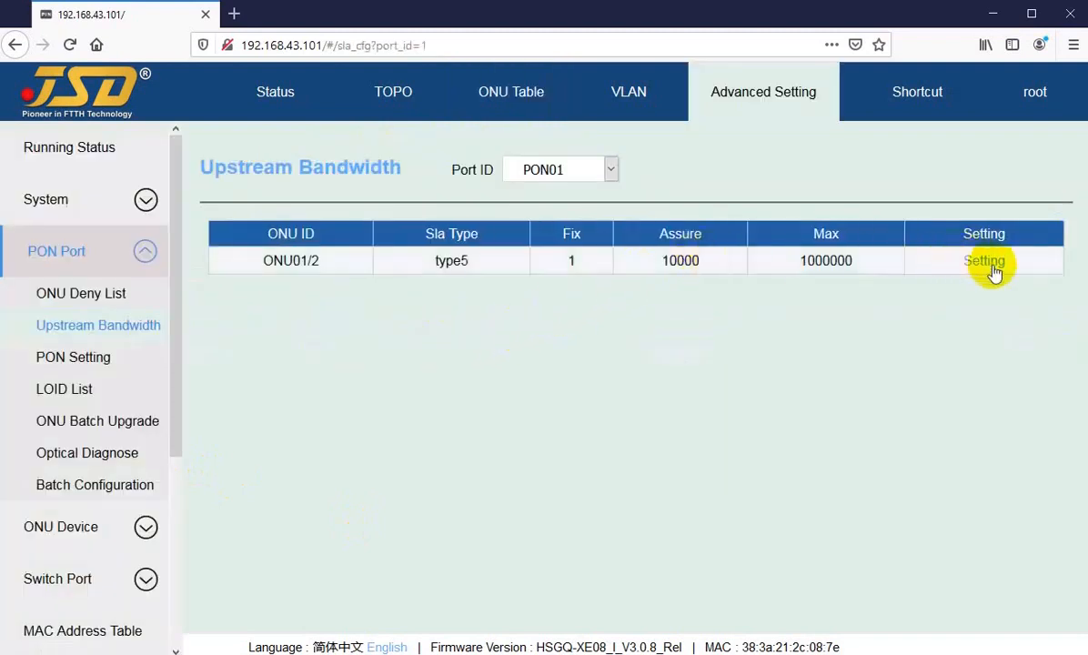
click(468, 91)
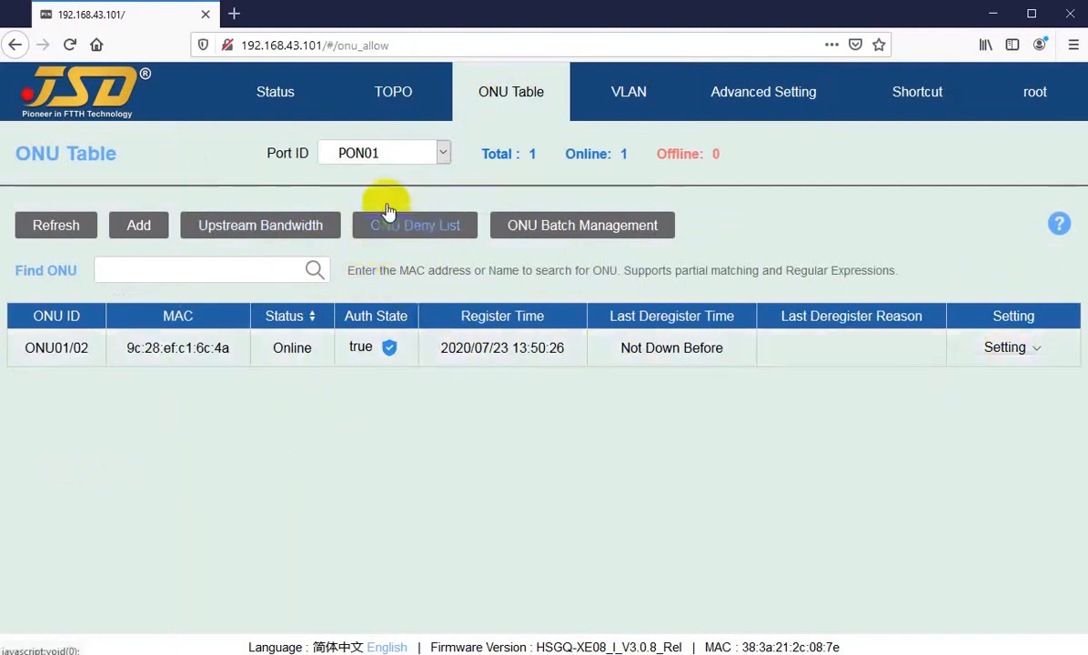
Filter the ONU table to port PON02 after confirming PON02's deny list has no entries.
click(381, 153)
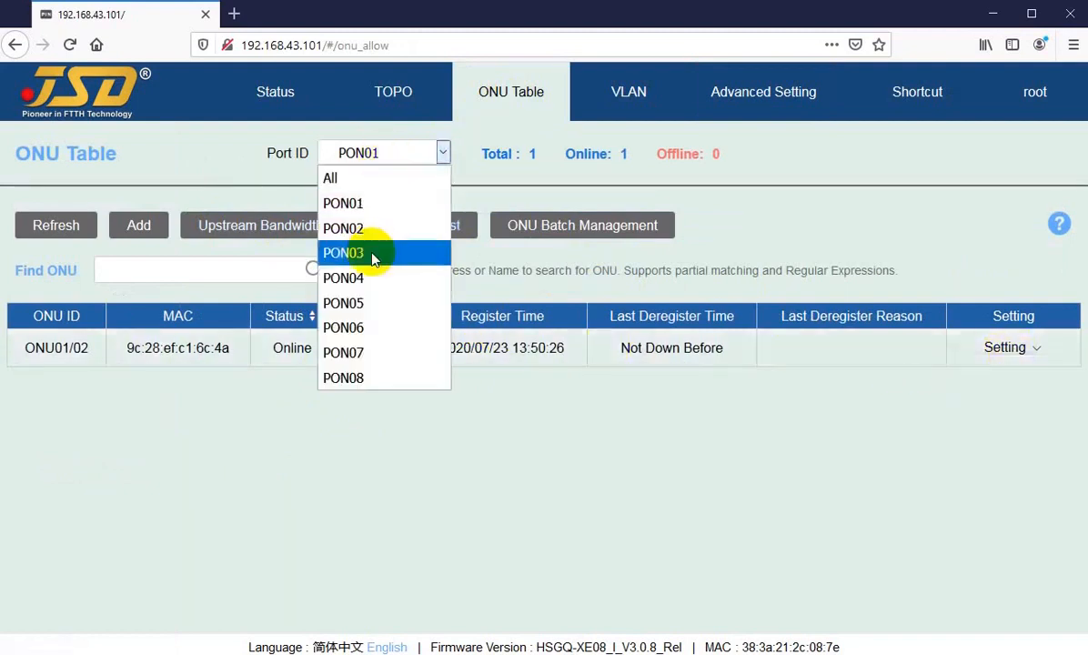
click(358, 202)
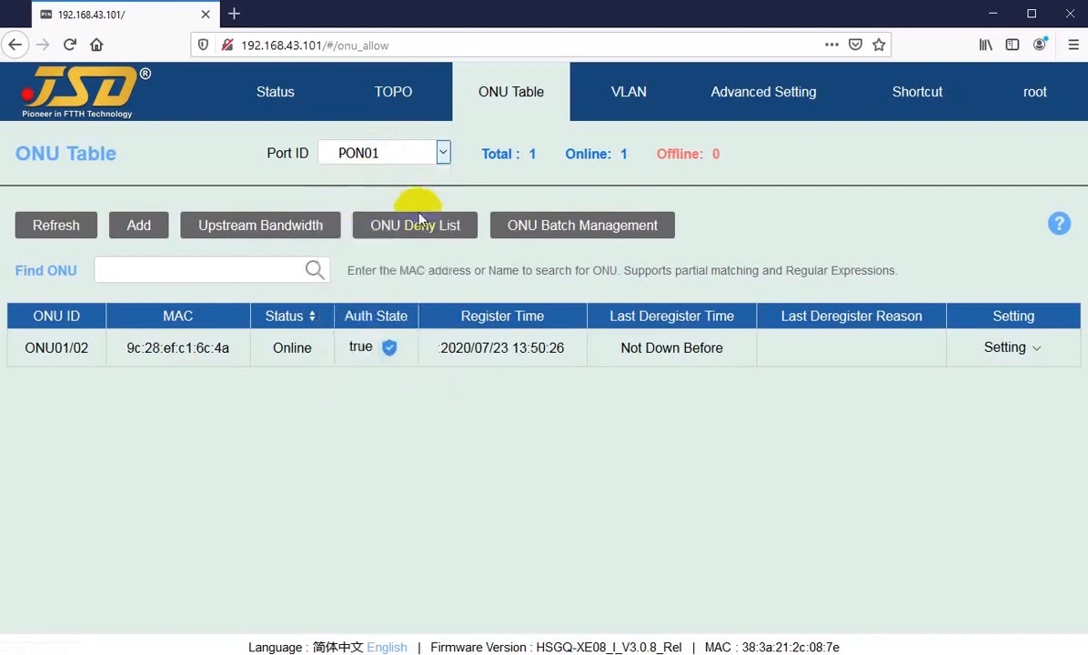
click(407, 153)
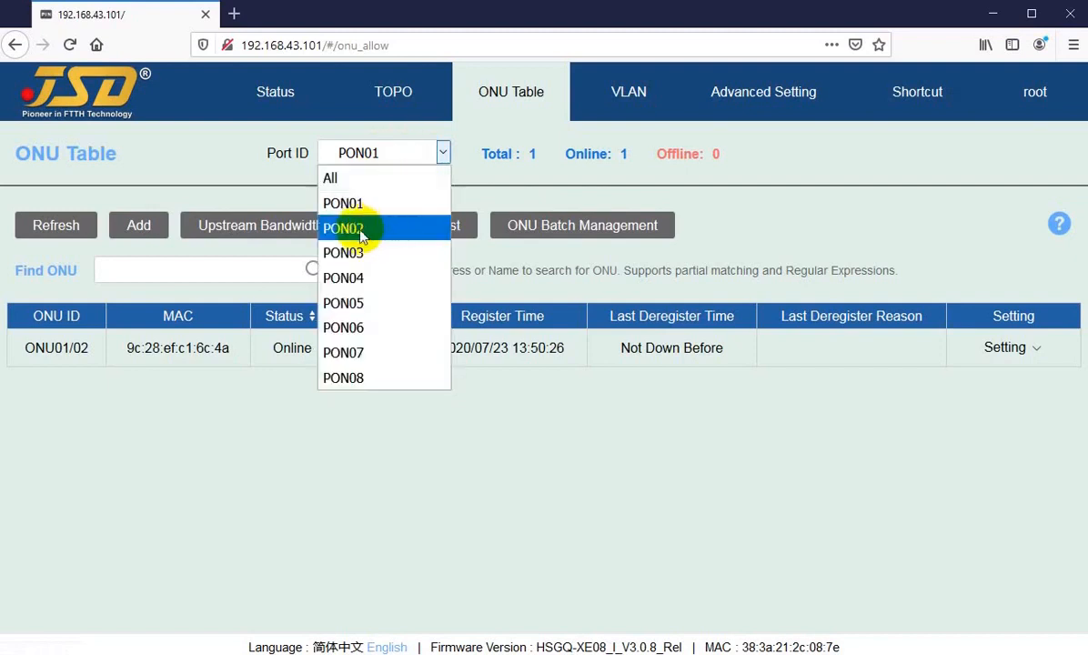
click(353, 228)
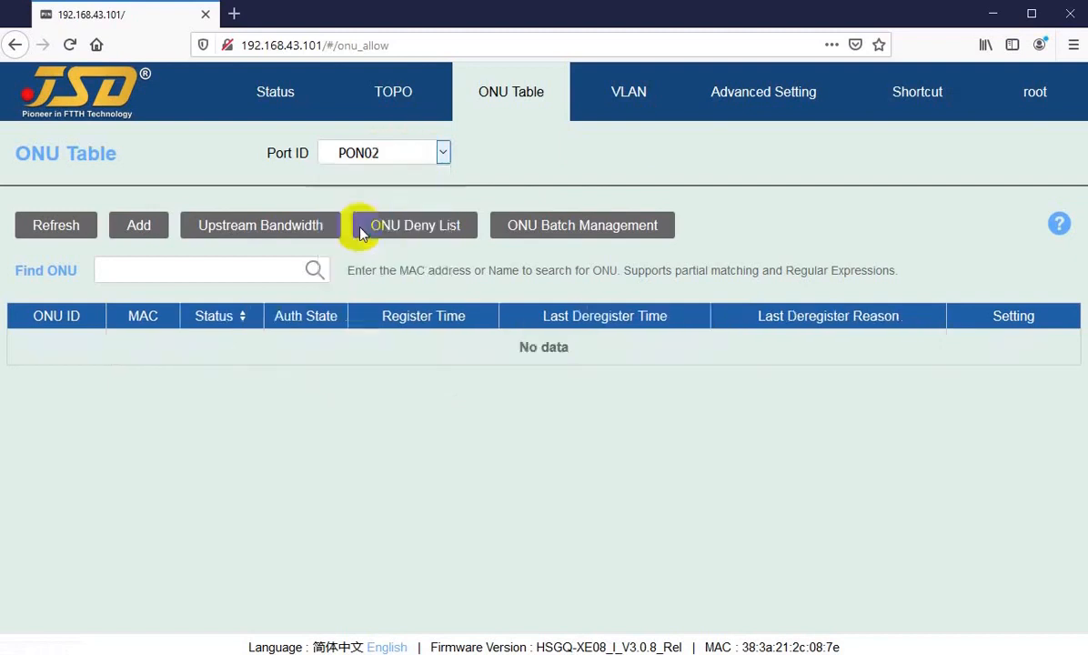
click(410, 223)
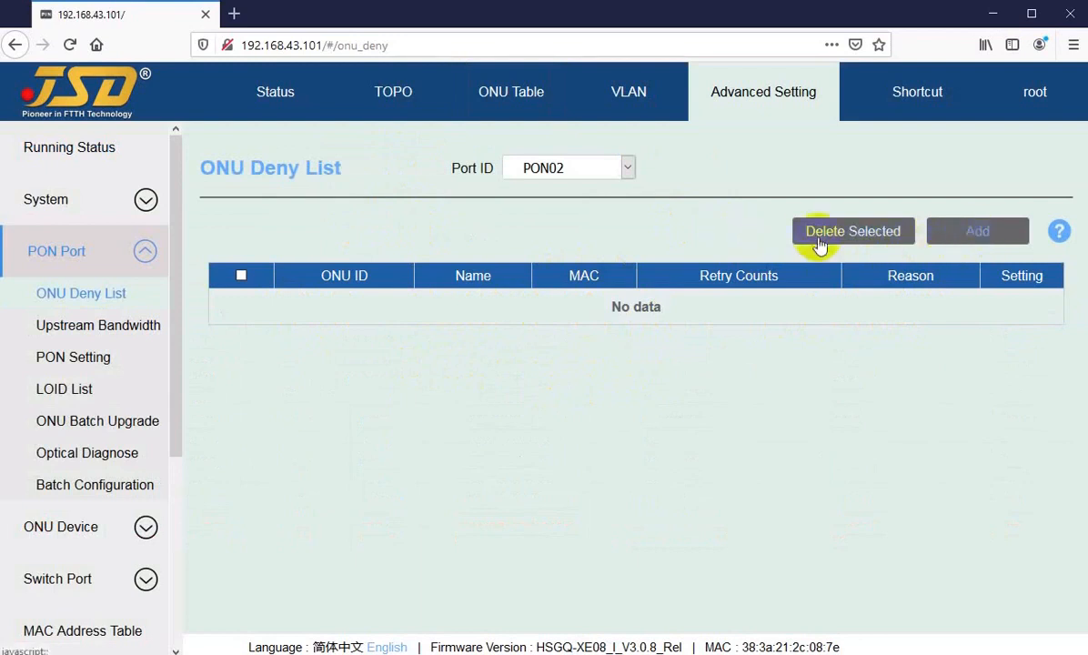
click(506, 98)
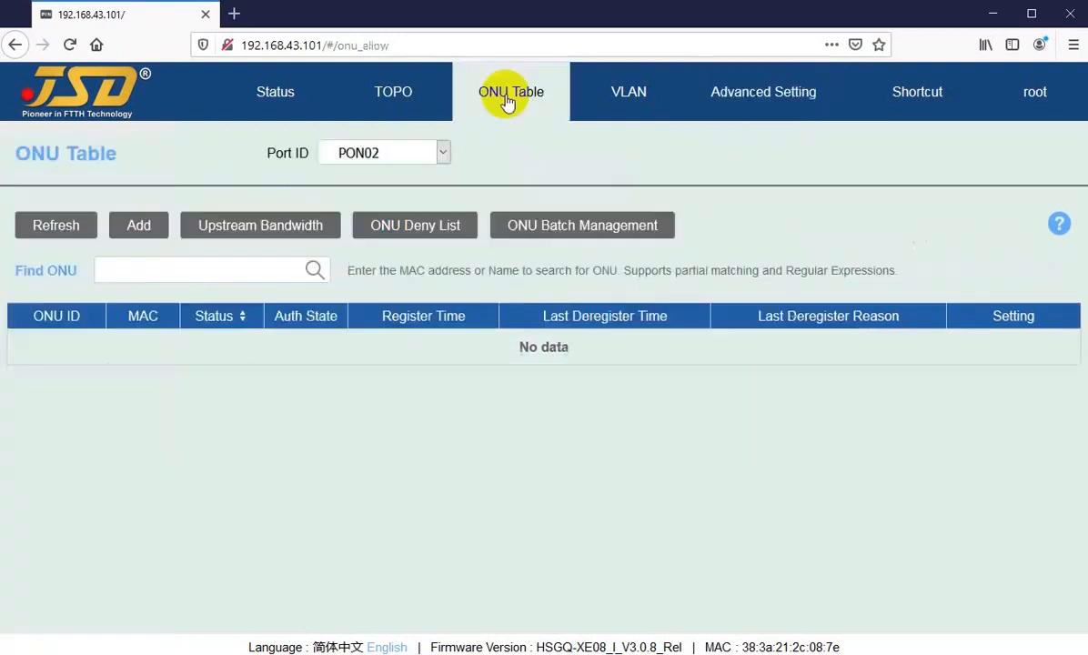
click(534, 227)
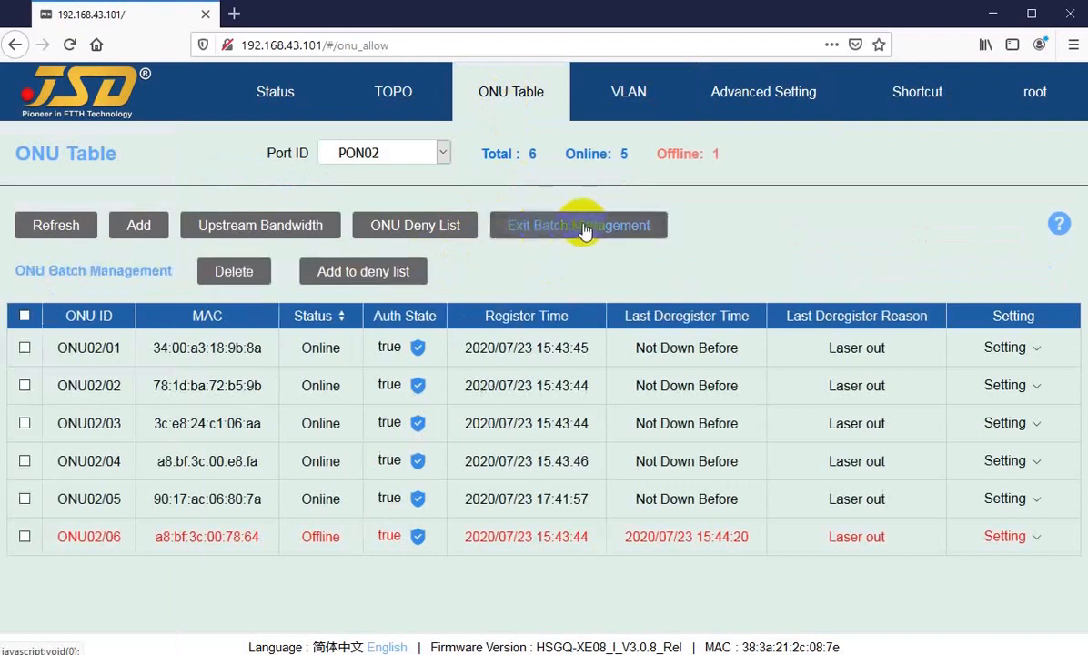
click(25, 317)
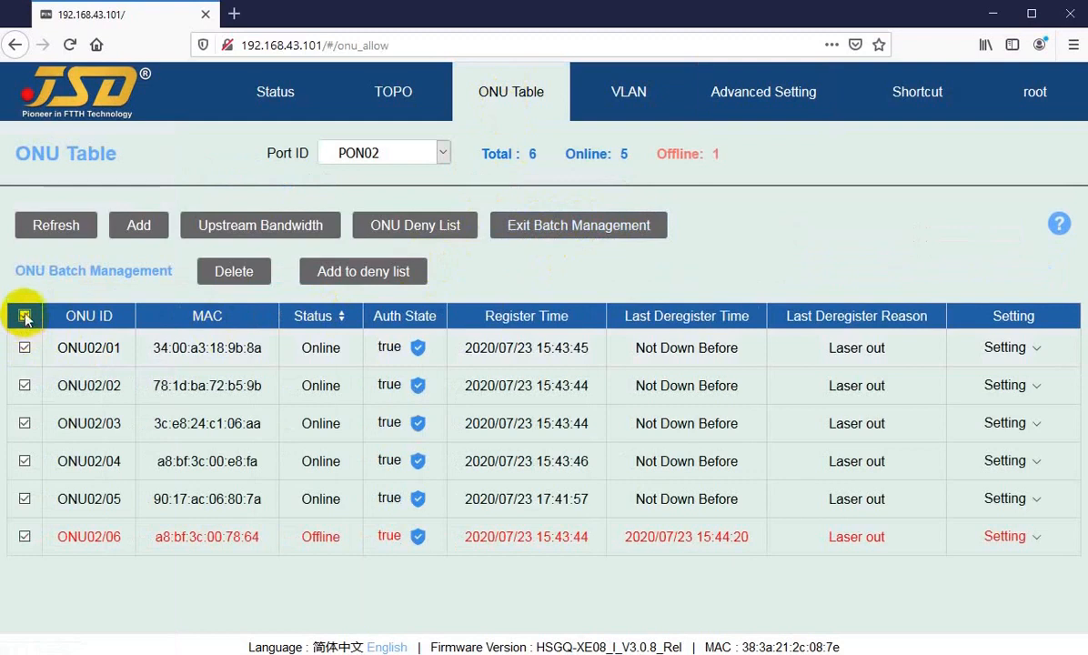
click(24, 348)
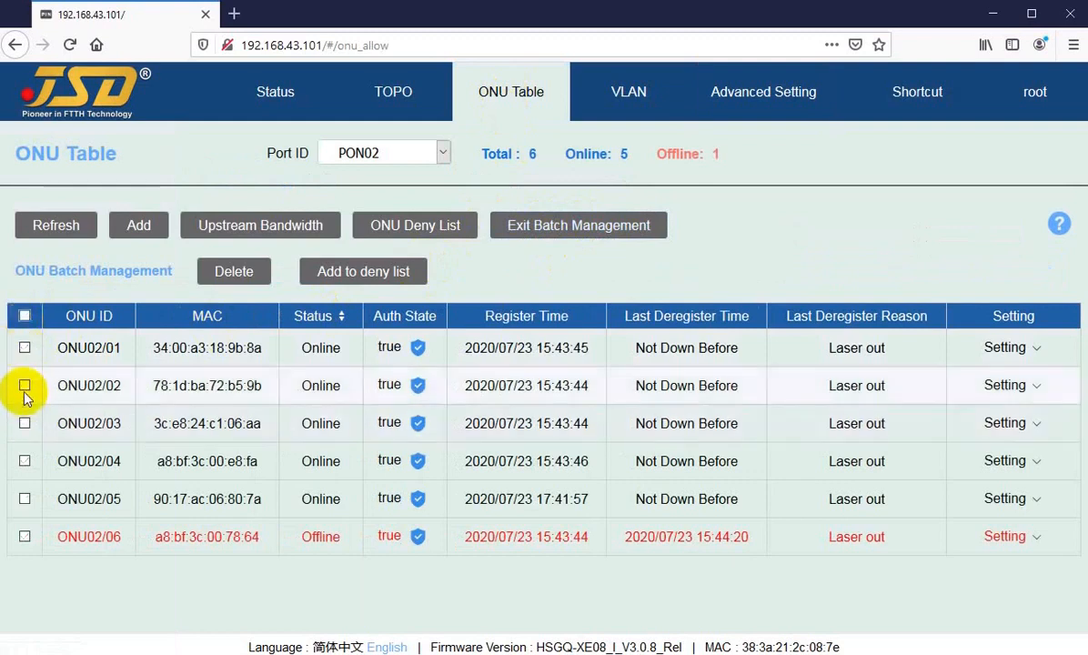
click(24, 386)
click(25, 423)
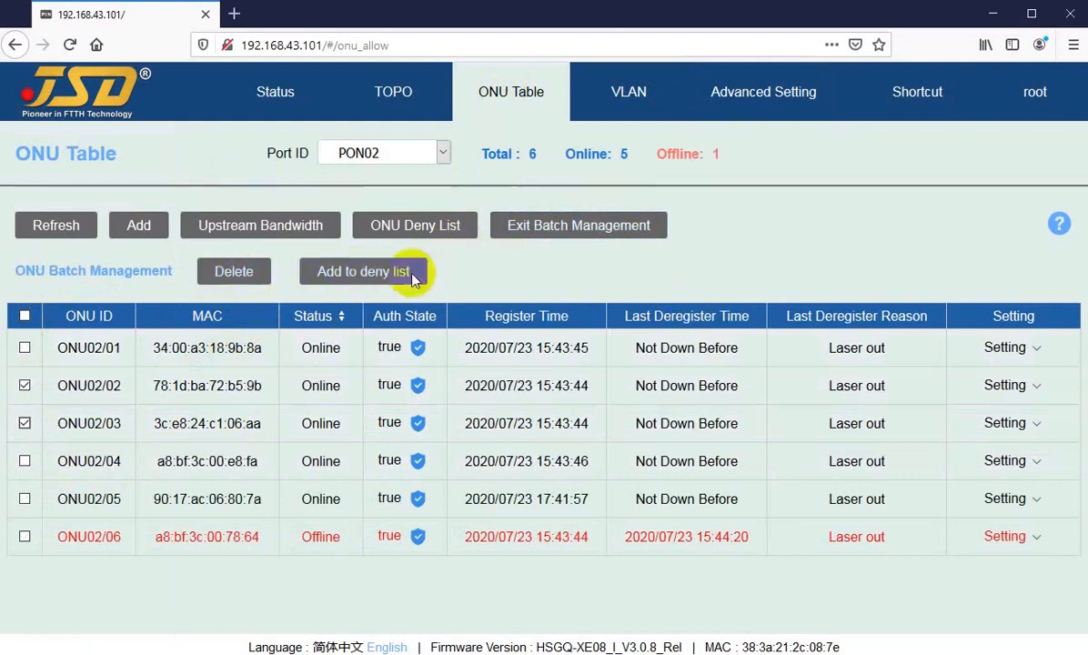
click(559, 234)
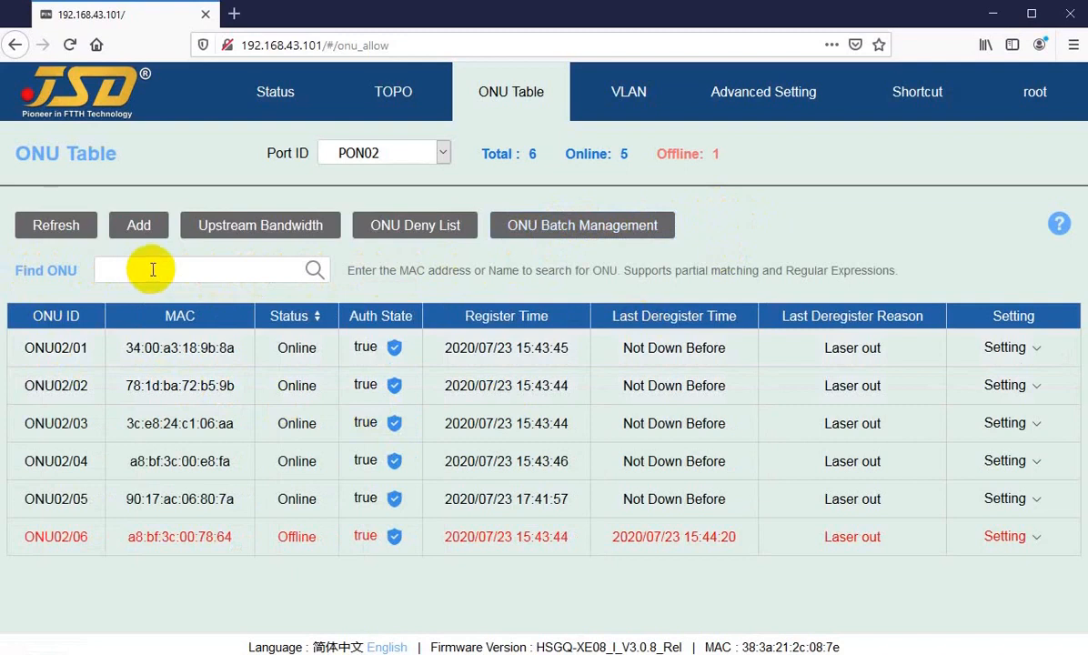
Search PON02's ONUs by the partial MAC '00:e8', leaving only ONU02/04 listed.
click(169, 266)
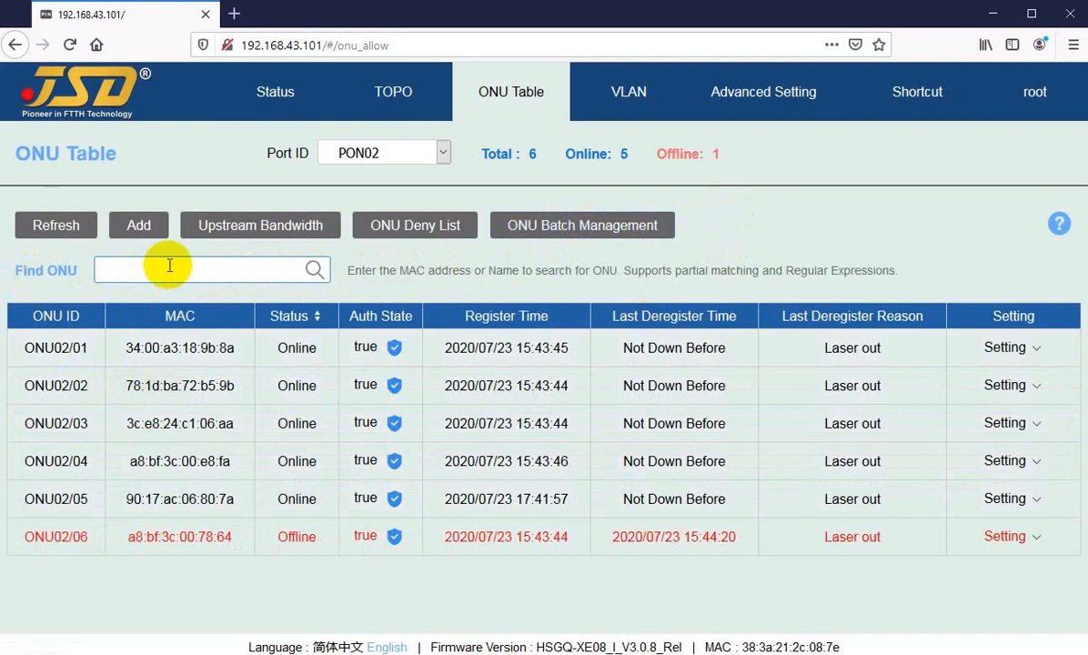
text(1)
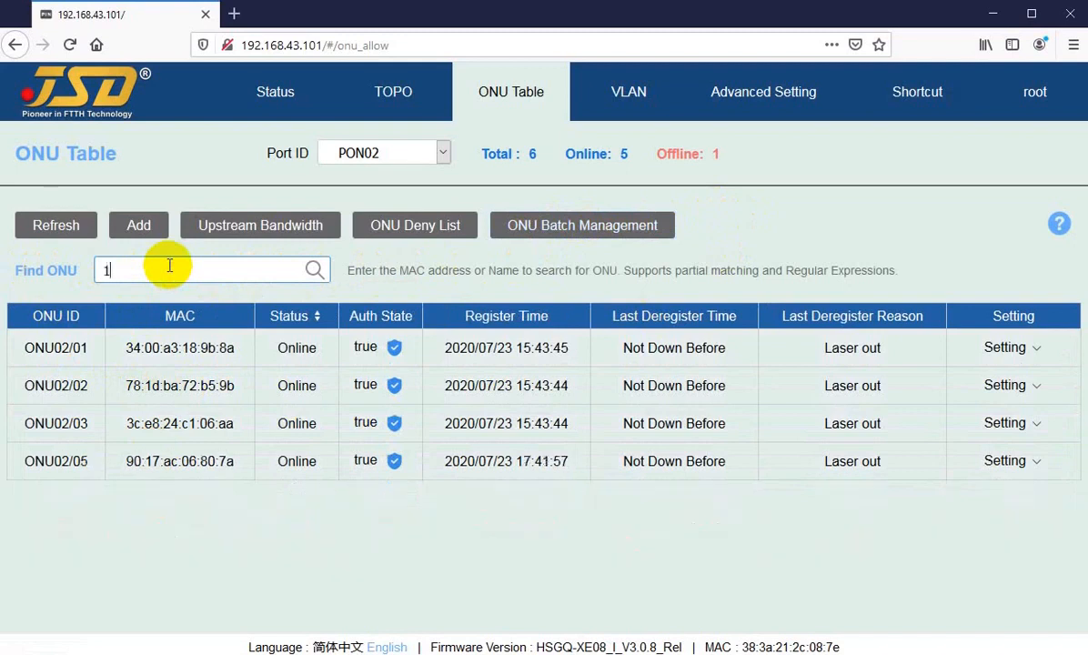
text(8)
key(BackSpace)
key(BackSpace)
text(a)
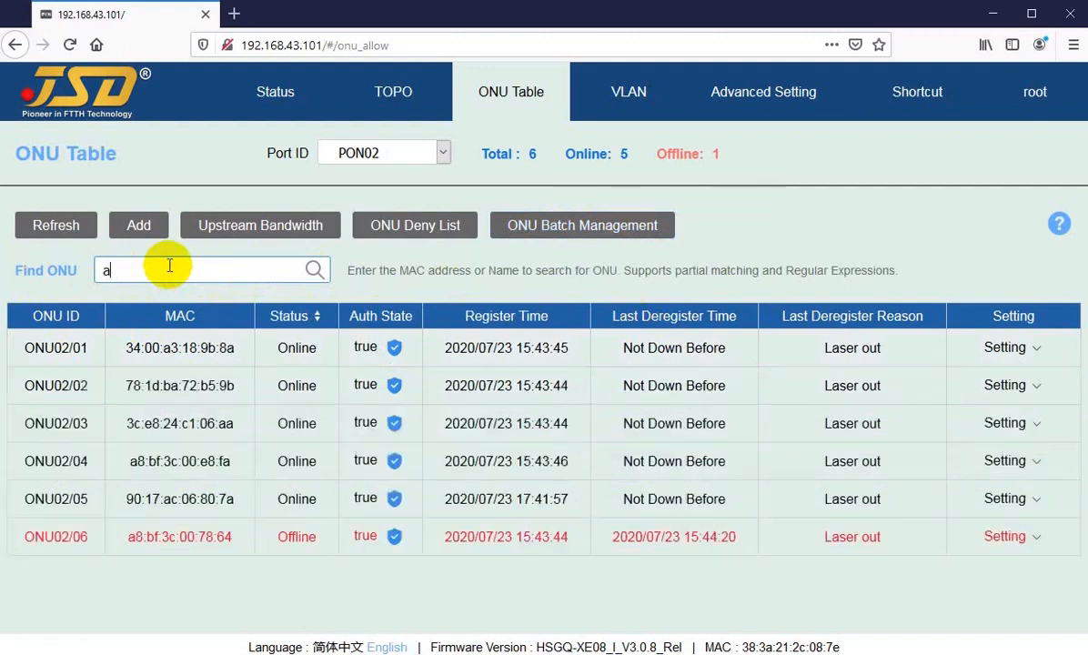
text(8)
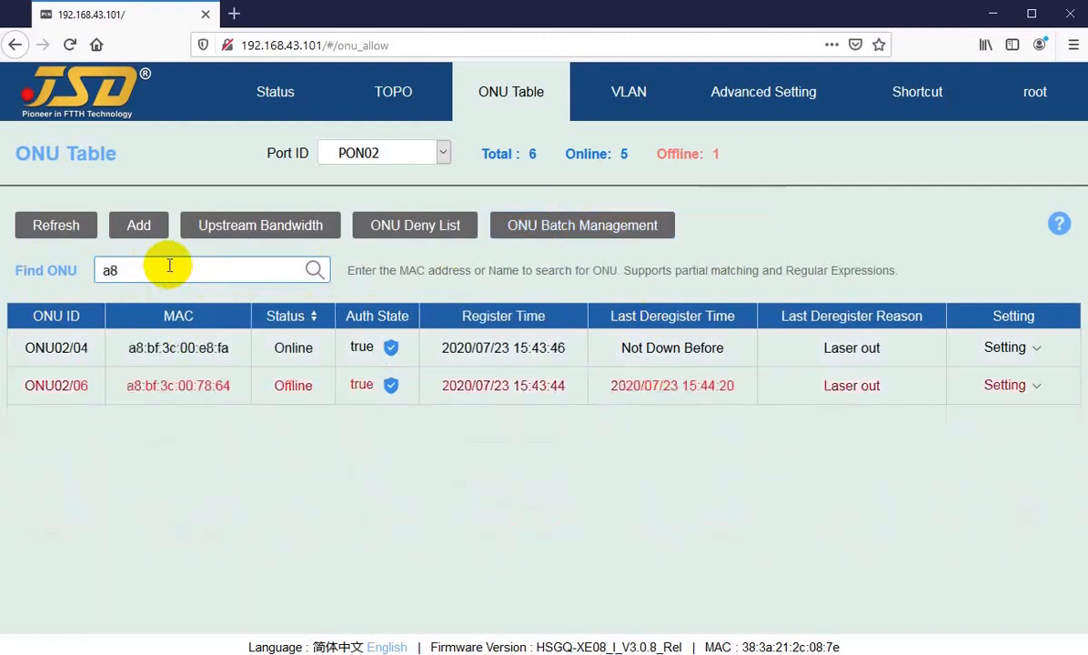
text(b)
key(BackSpace)
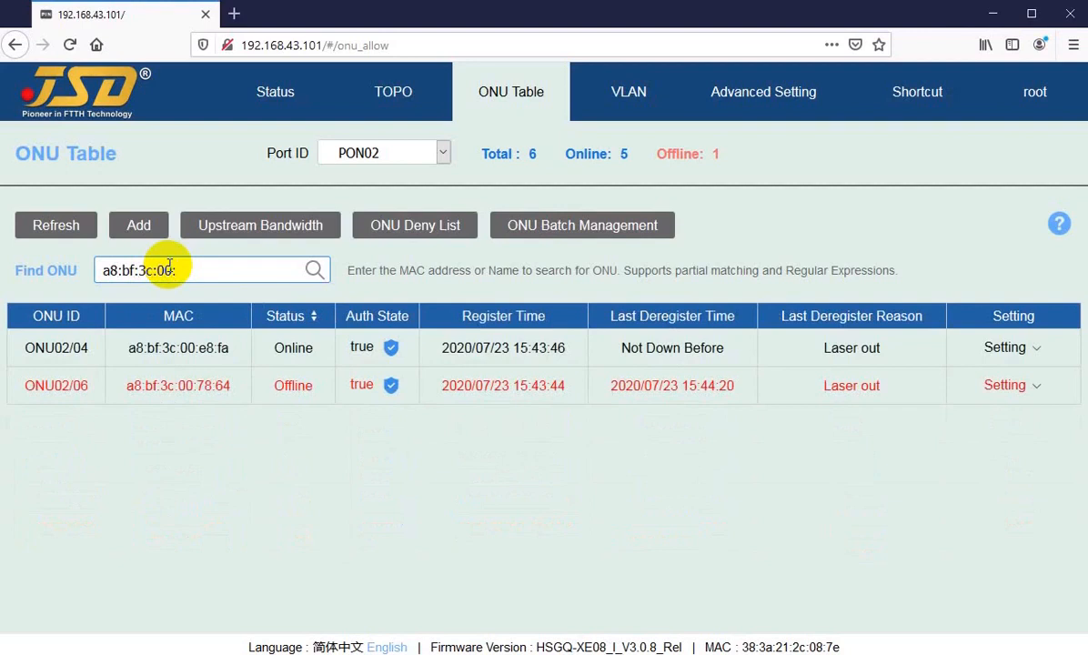
text(e8)
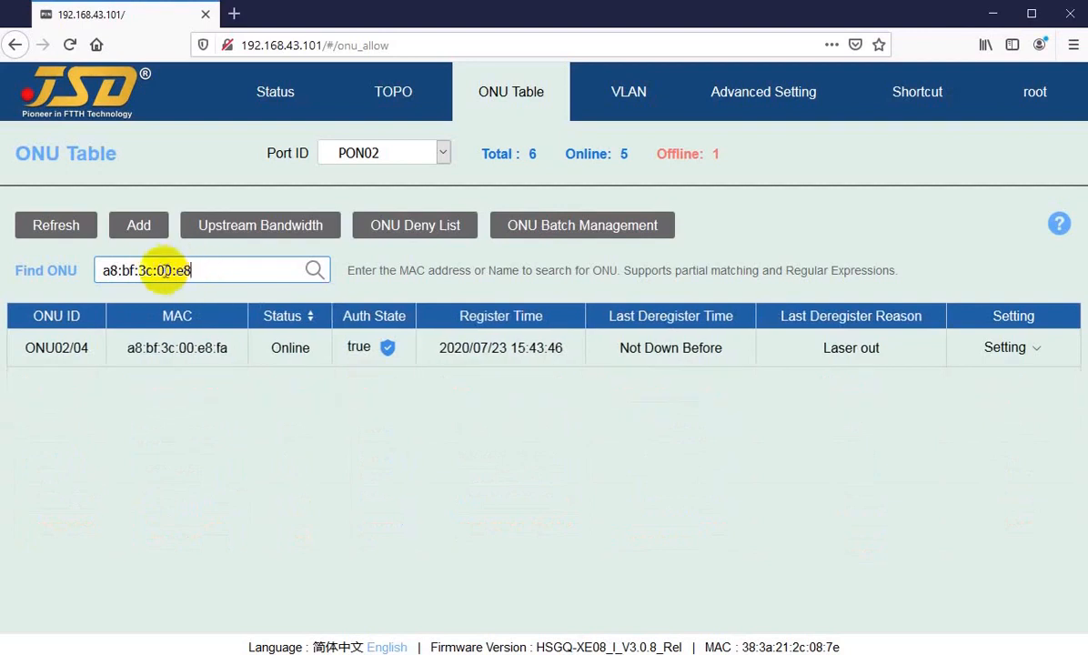
drag(156, 270, 96, 271)
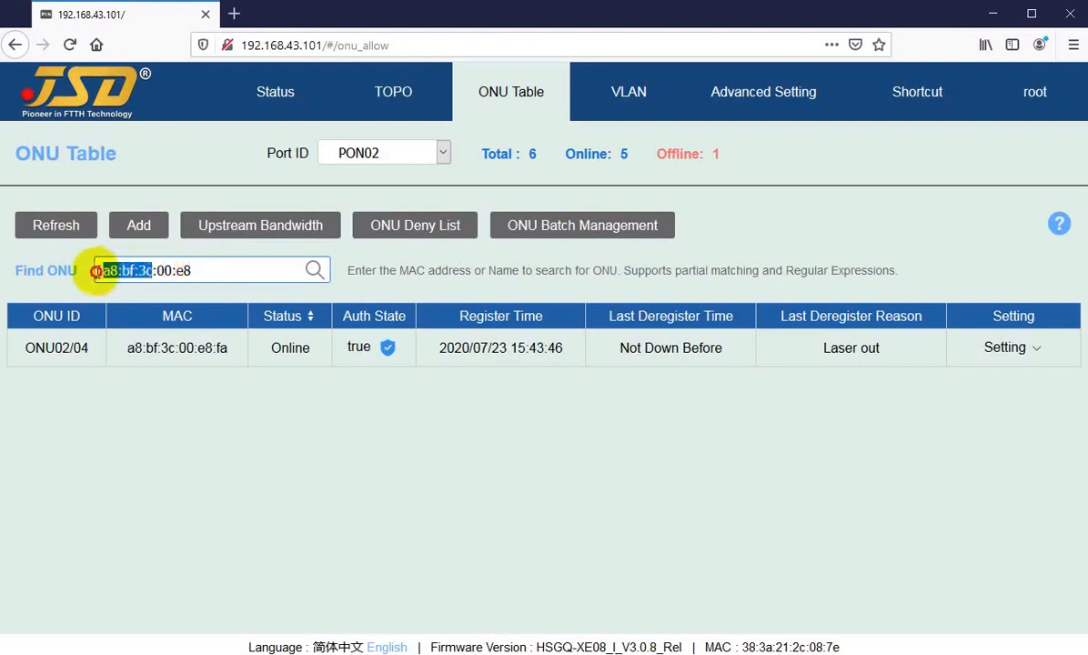
key(Delete)
key(Delete)
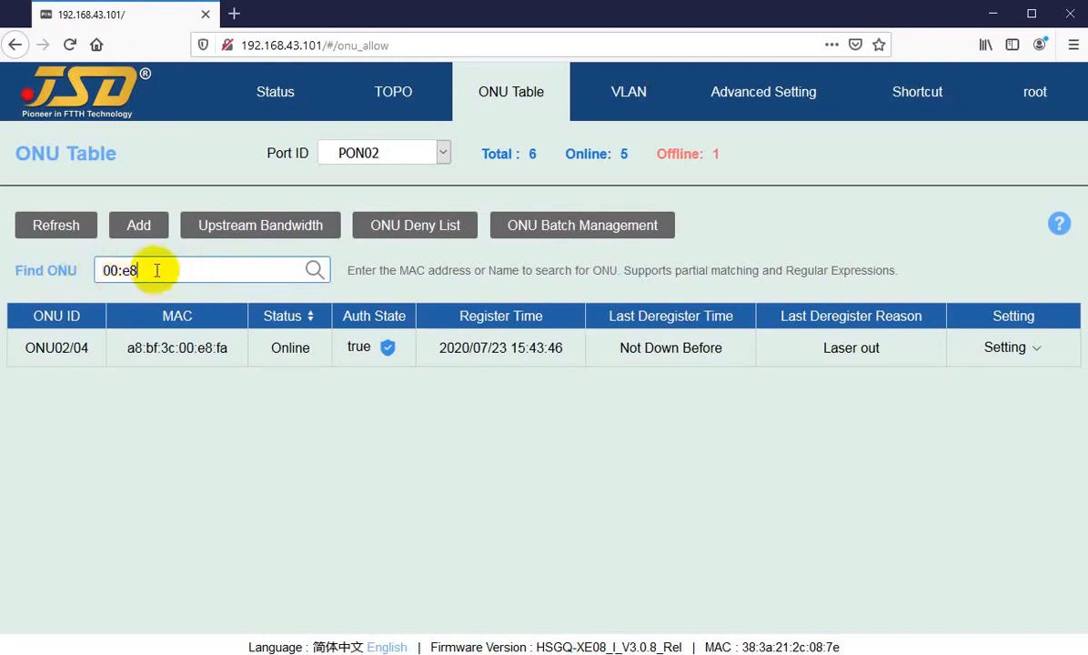
drag(145, 271, 77, 272)
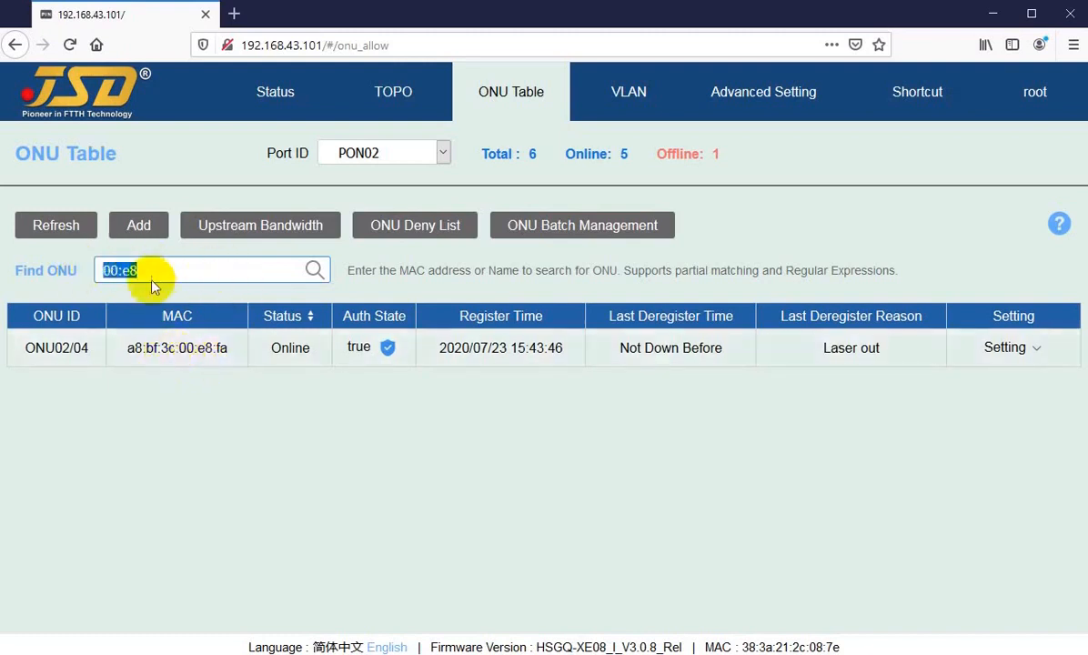
Try the Find ONU terms 'faisa', 's' and '4', then clear the search to list all six PON02 ONUs.
click(153, 274)
key(BackSpace)
key(BackSpace)
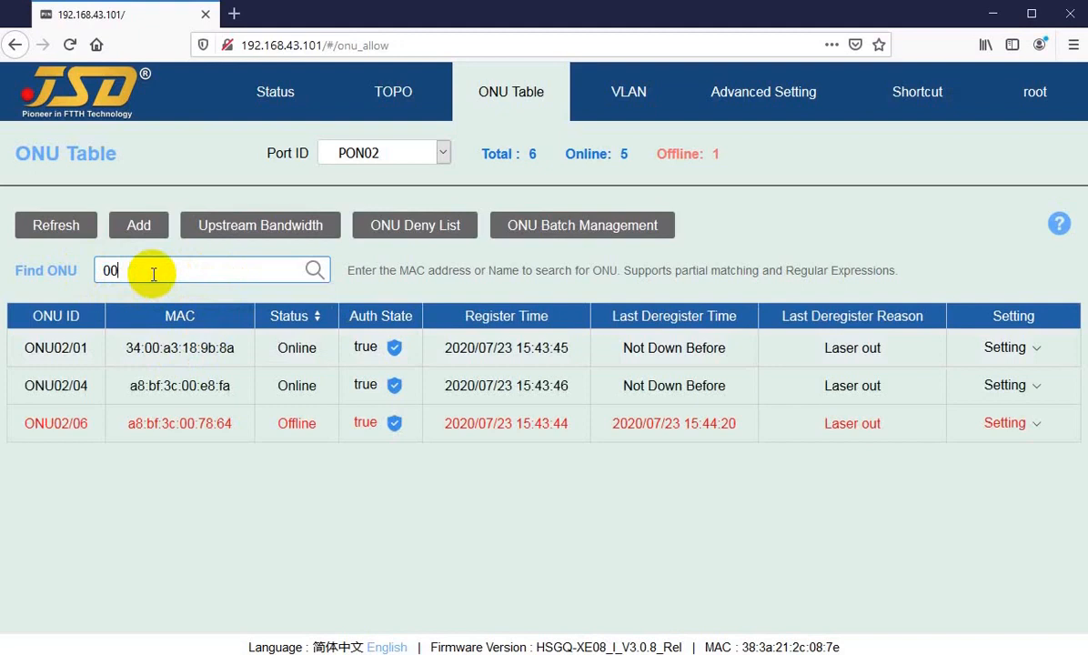
drag(155, 273, 92, 269)
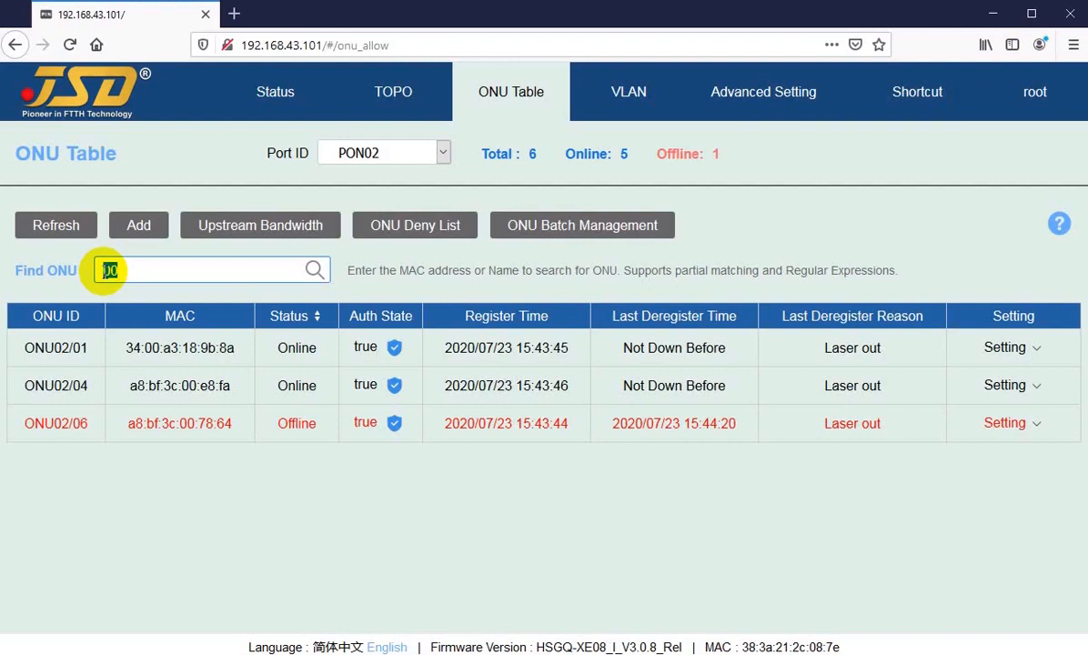
text(fai)
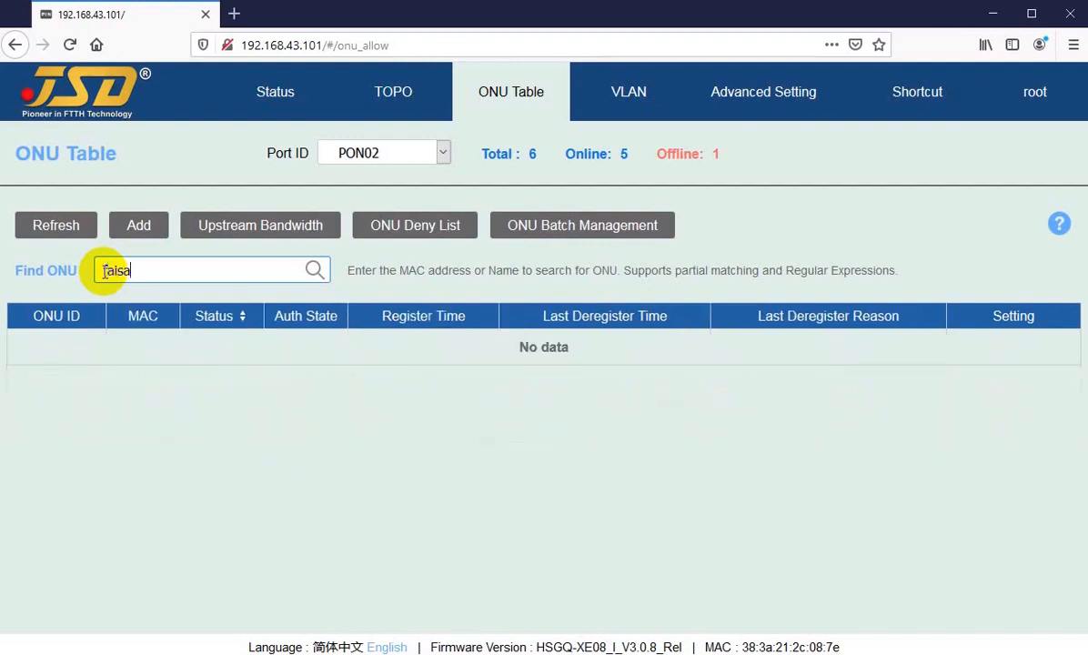
text(sa)
key(BackSpace)
key(BackSpace)
key(BackSpace)
key(BackSpace)
key(BackSpace)
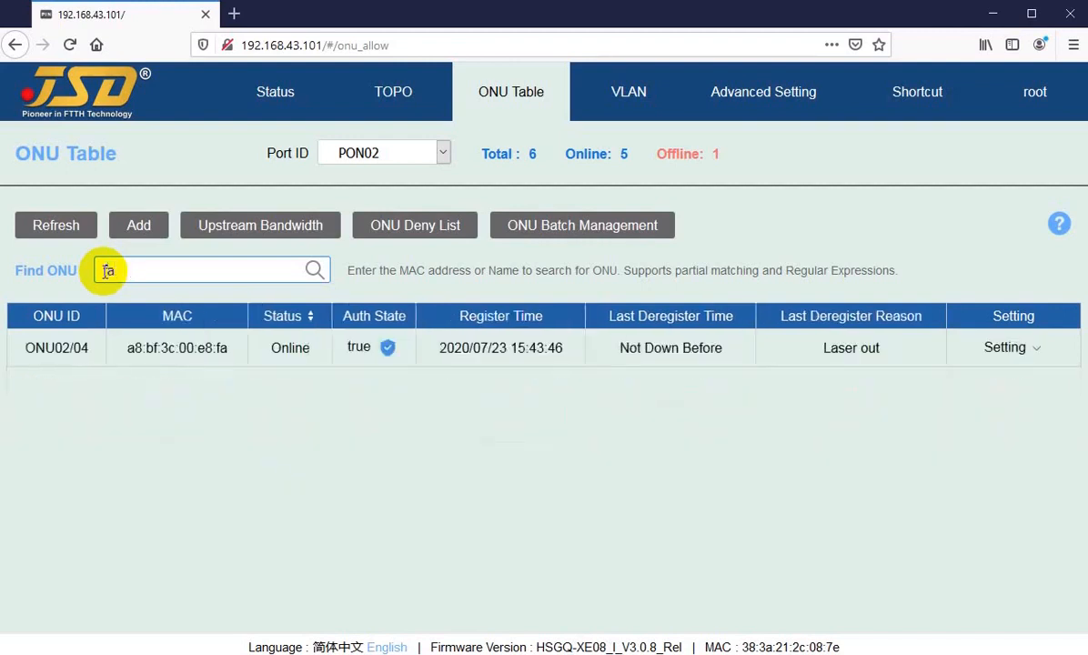
text(street-5)
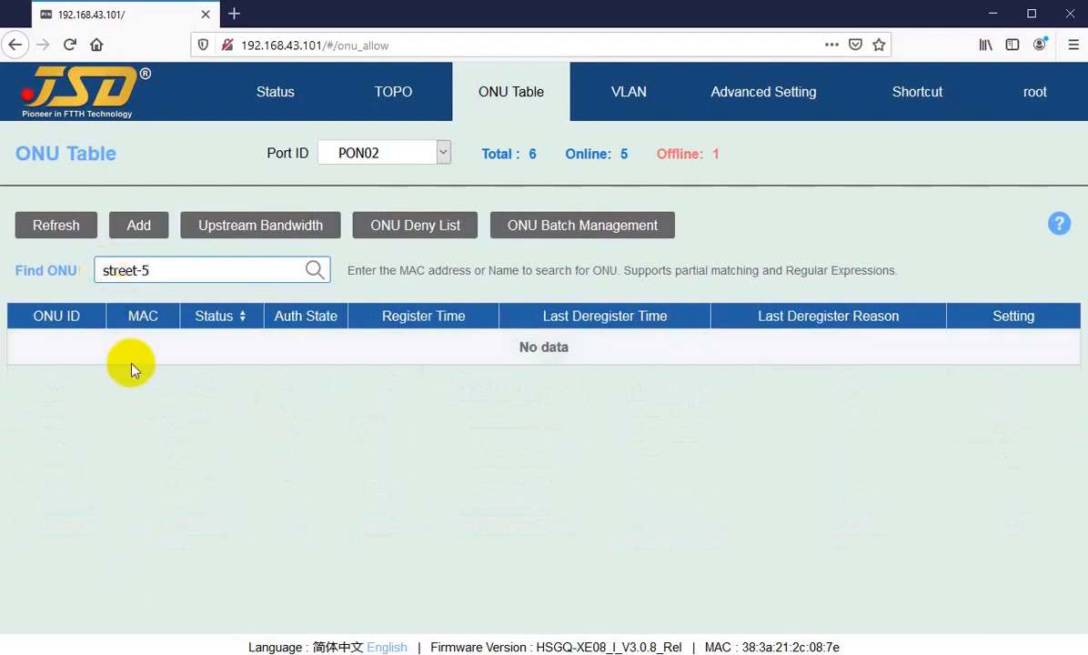
drag(180, 274, 85, 272)
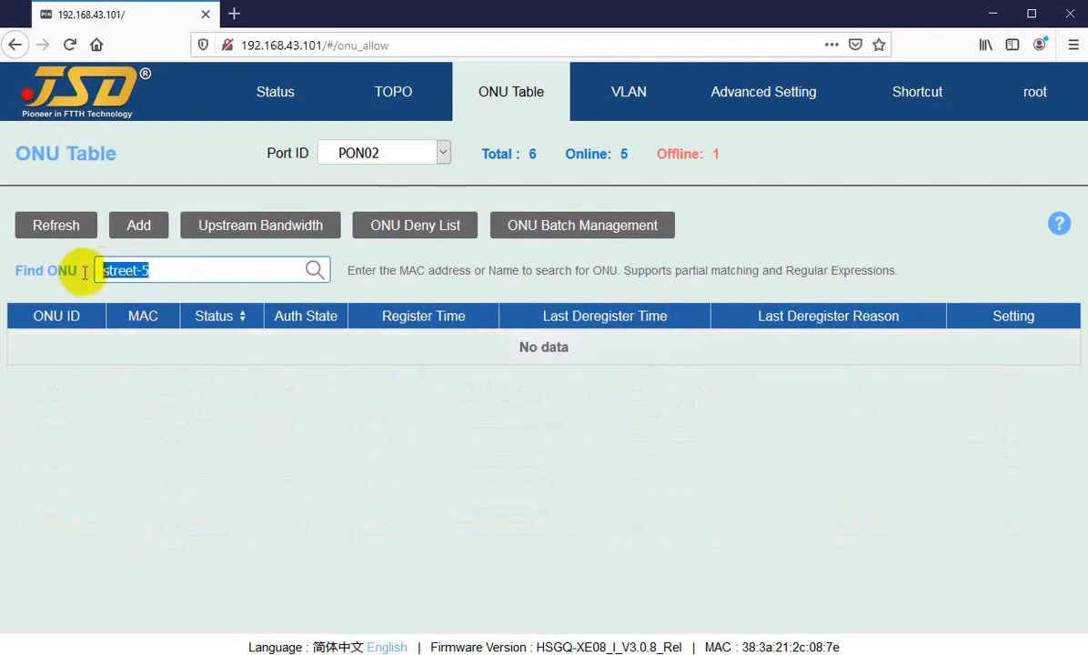
key(BackSpace)
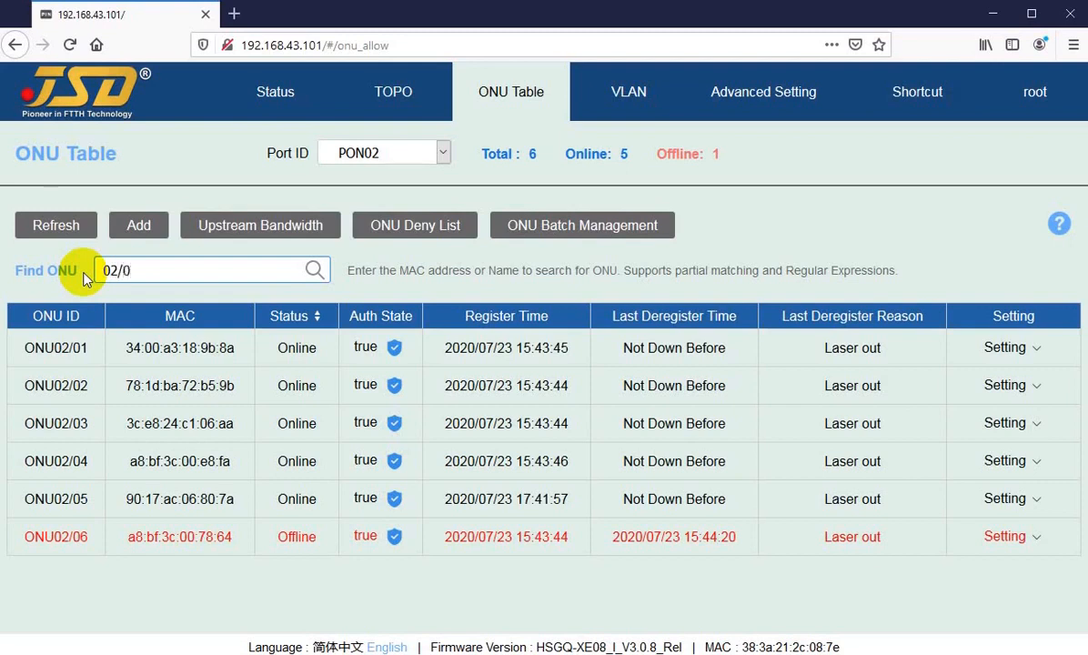
text(4)
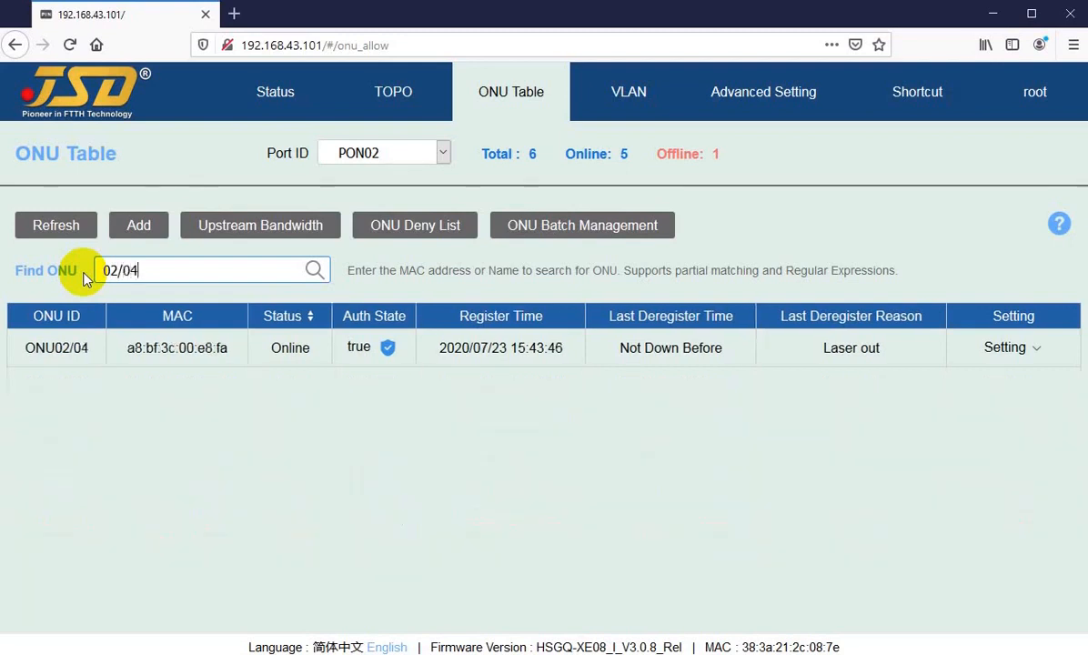
key(BackSpace)
key(BackSpace)
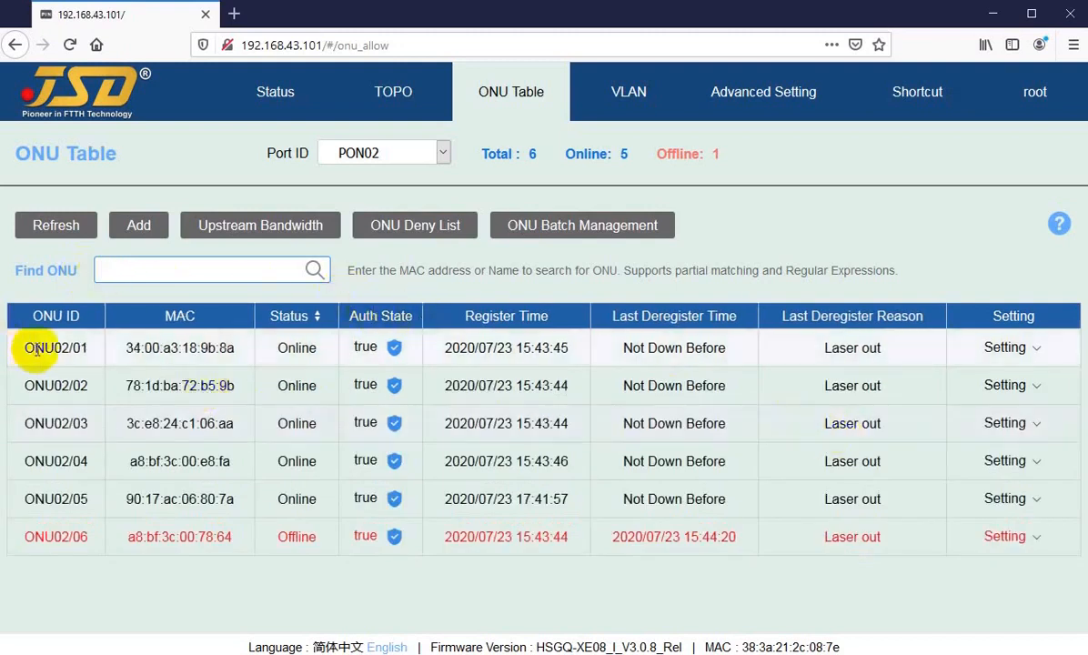
Switch the Port ID filter to PON01 and then back to PON02.
click(391, 154)
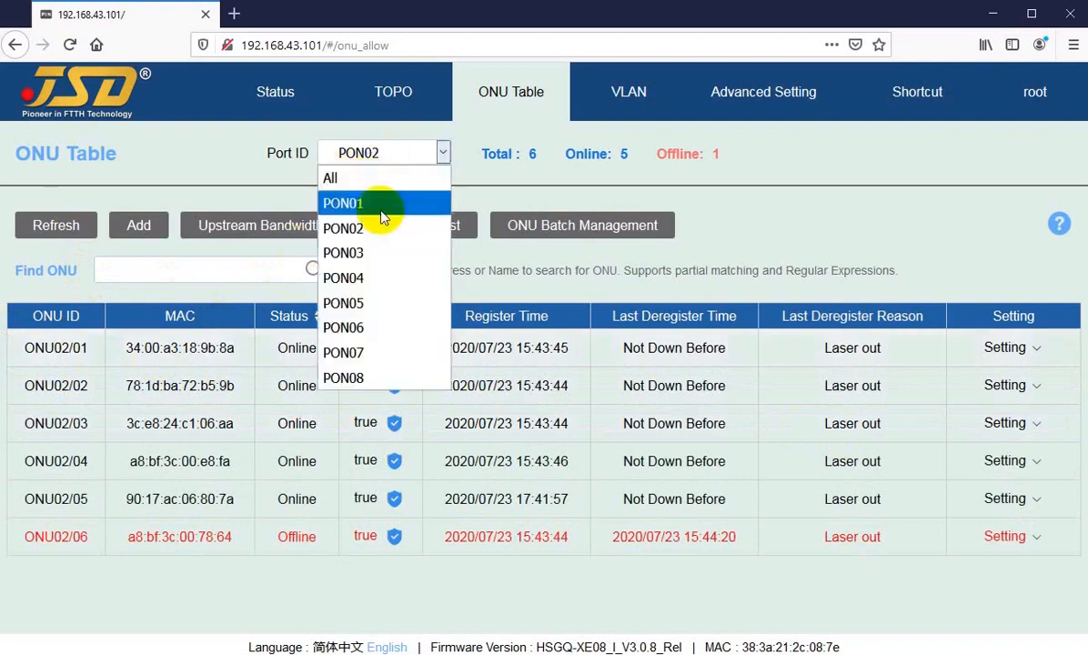
click(379, 202)
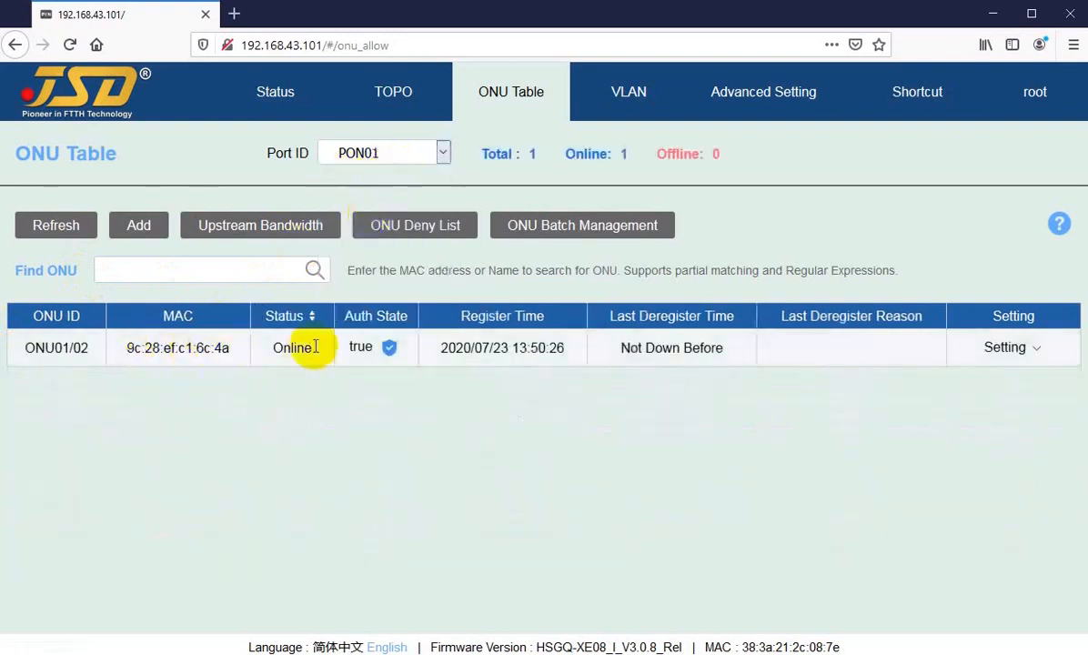
click(382, 156)
click(353, 227)
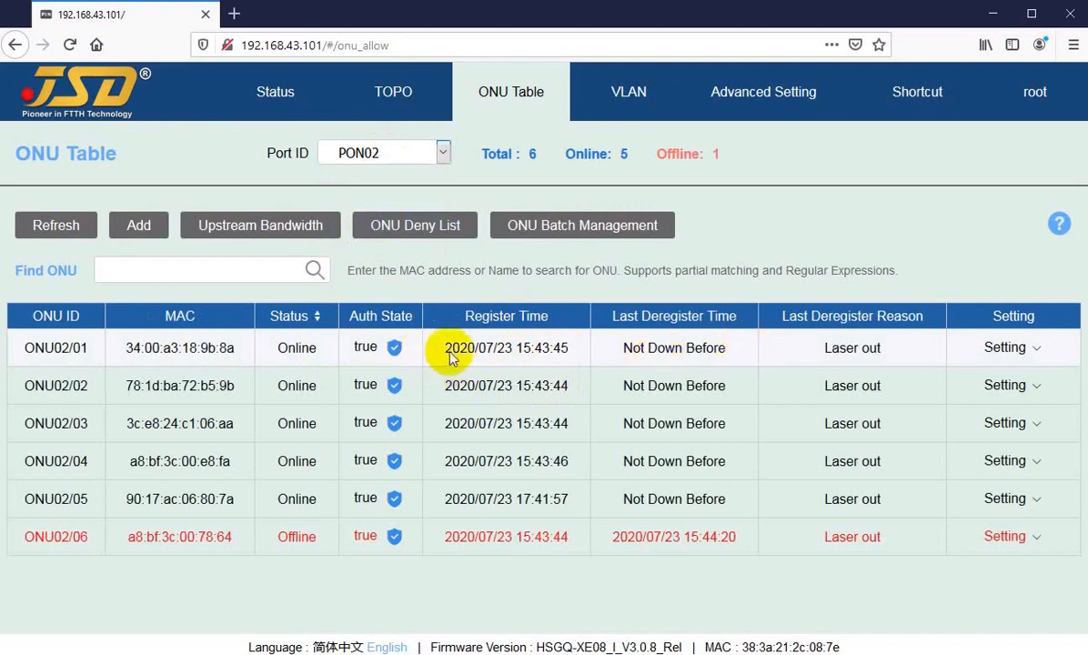
Open ONU02/01's basic details and scroll through its optical and version information.
mouse_move(982, 348)
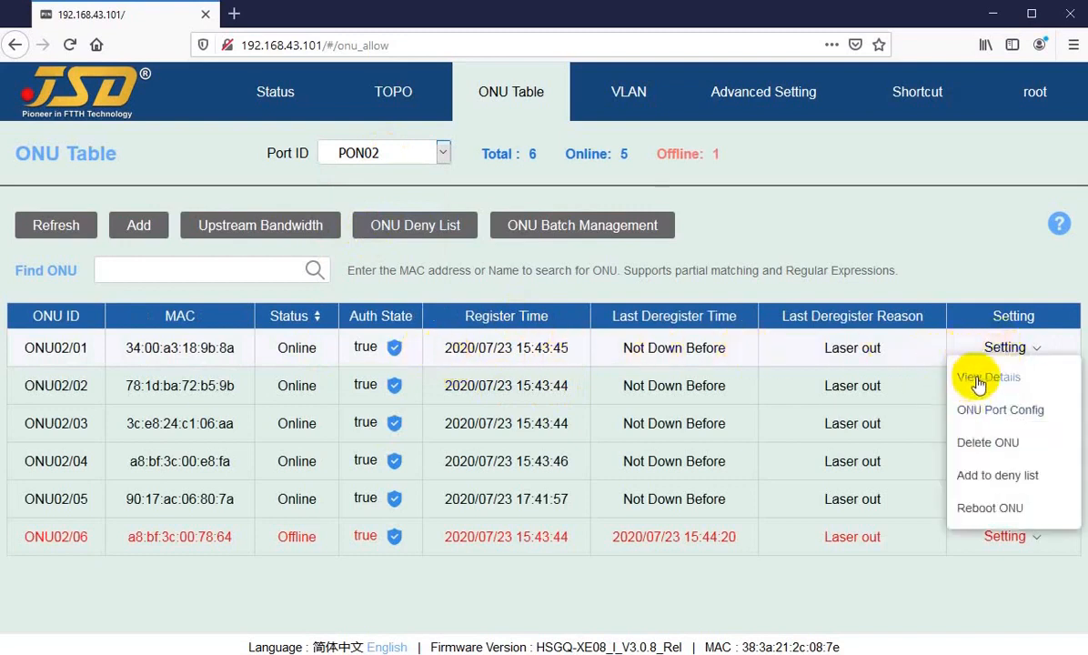
click(984, 378)
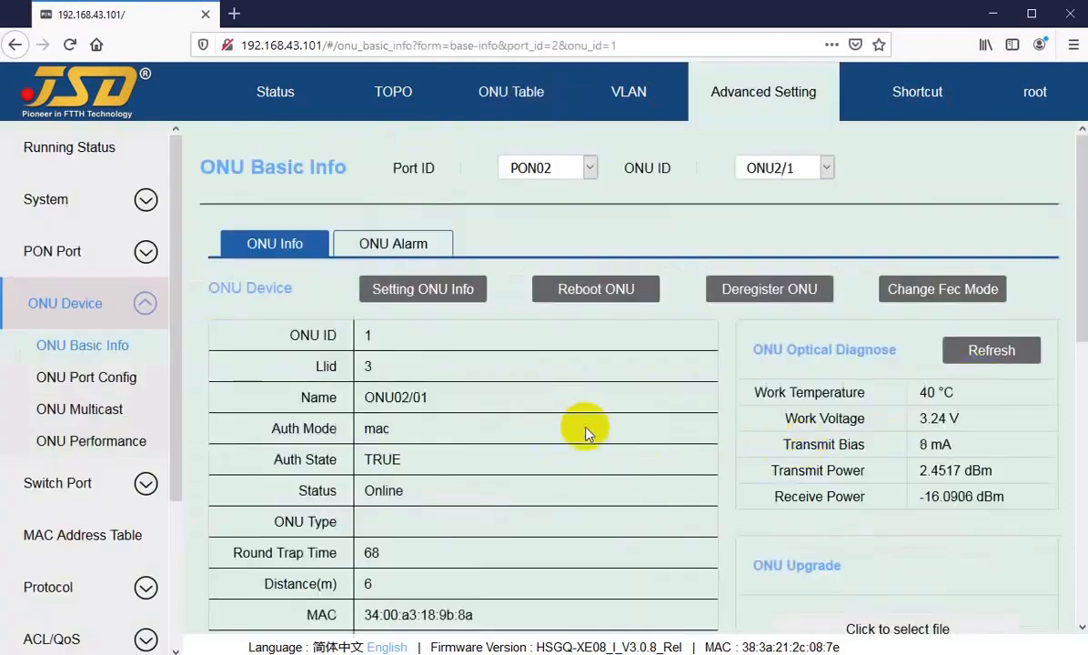
scroll(772, 405, down, 2)
drag(910, 382, 934, 412)
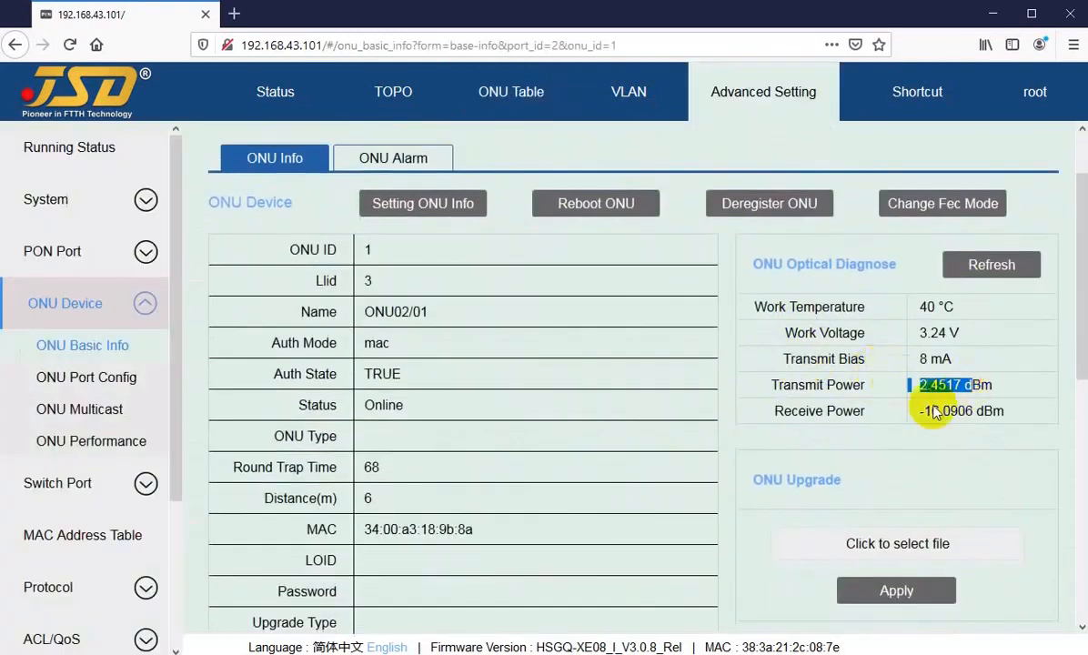
scroll(393, 503, down, 8)
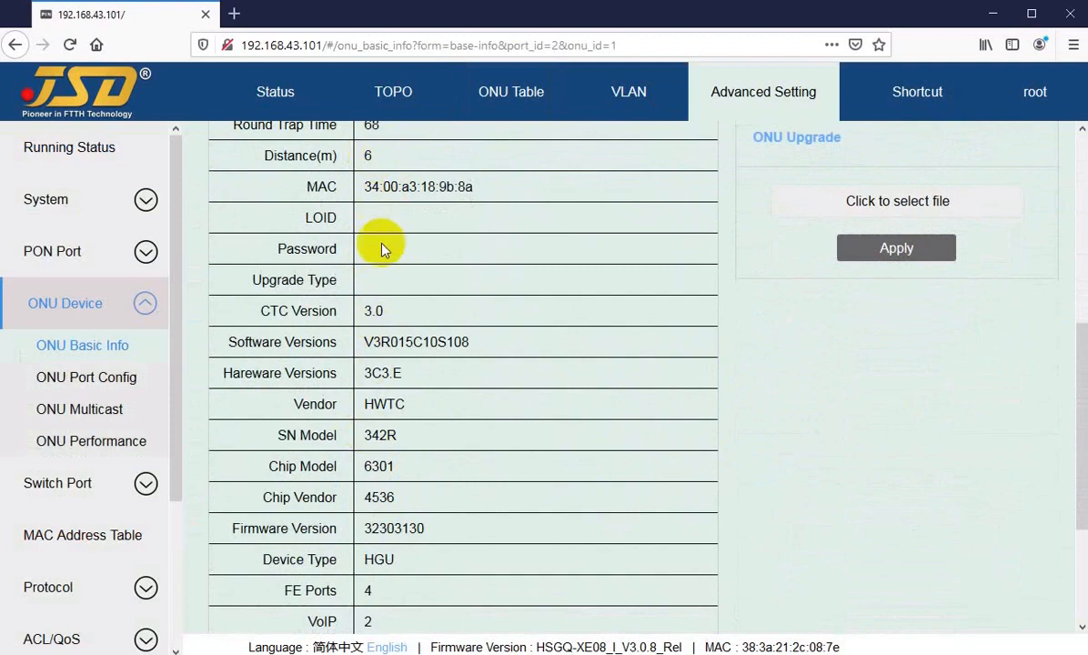
scroll(386, 454, down, 2)
scroll(400, 449, up, 6)
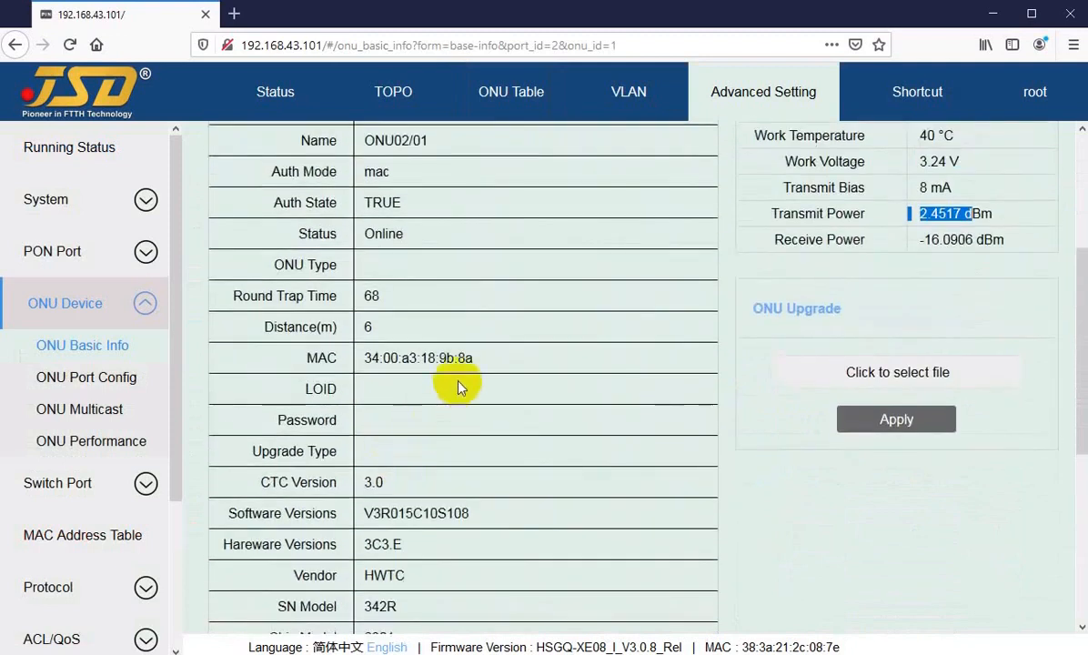
scroll(423, 391, up, 4)
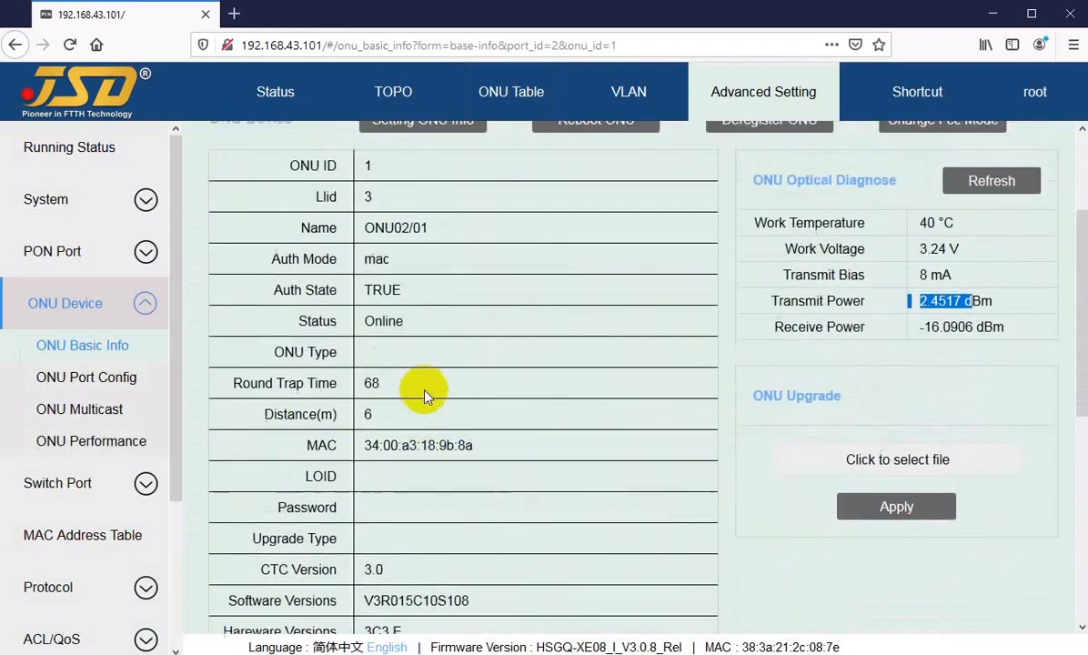
scroll(424, 393, down, 4)
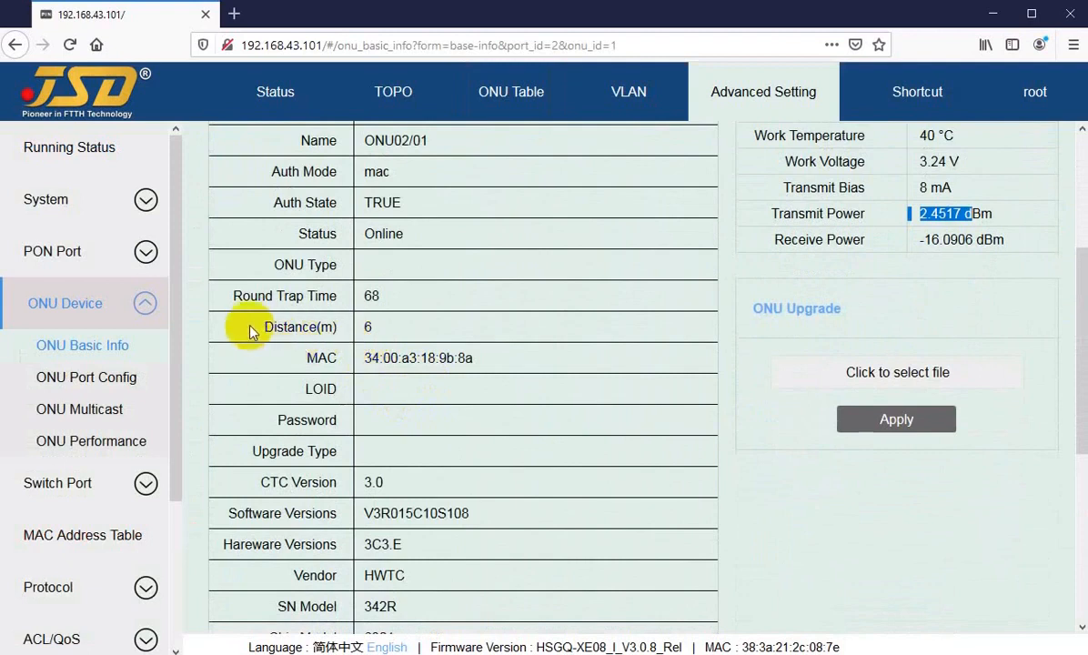
Highlight ONU02/01's Distance(m) reading of 6 and its FE Ports entry, then return to the ONU table.
click(313, 330)
drag(314, 329, 380, 330)
click(384, 330)
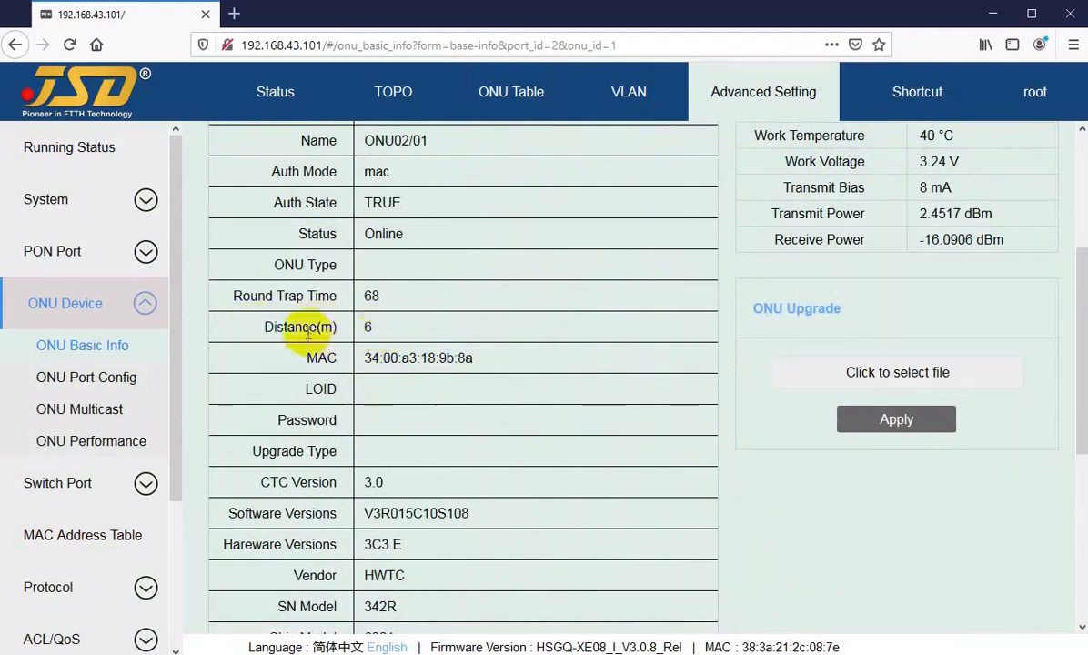
drag(284, 326, 377, 328)
double_click(380, 329)
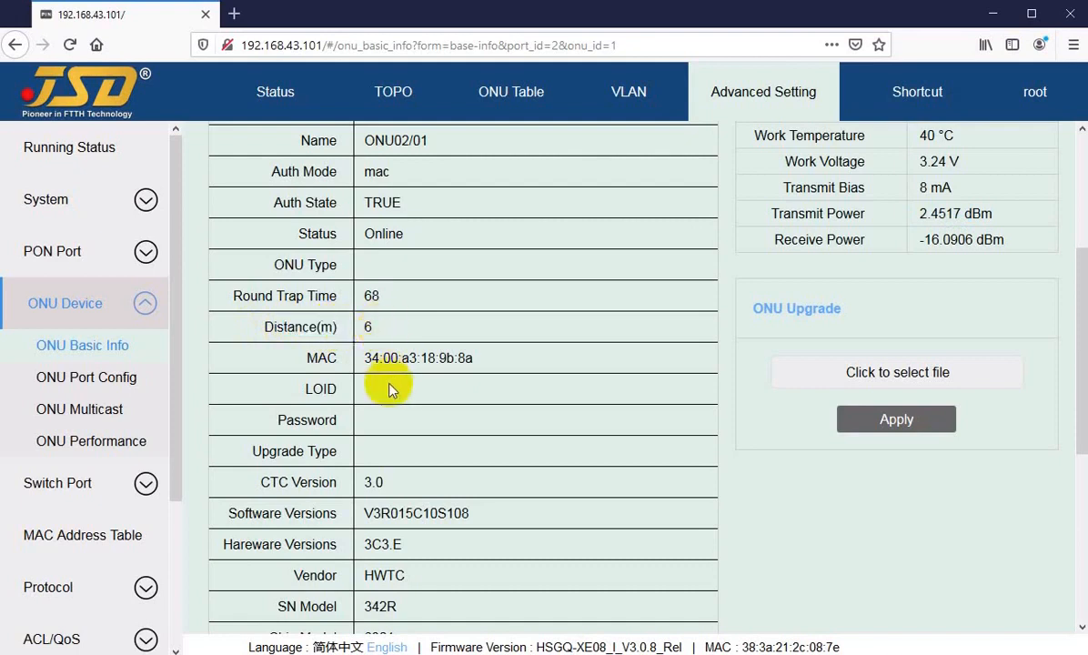
scroll(389, 387, down, 5)
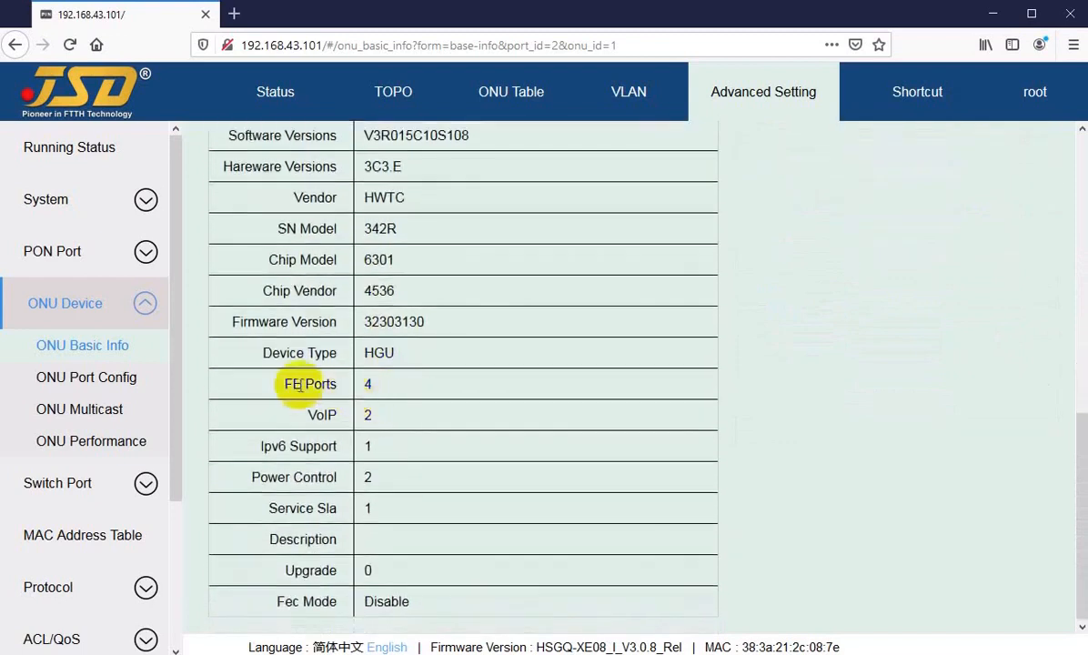
drag(366, 383, 307, 387)
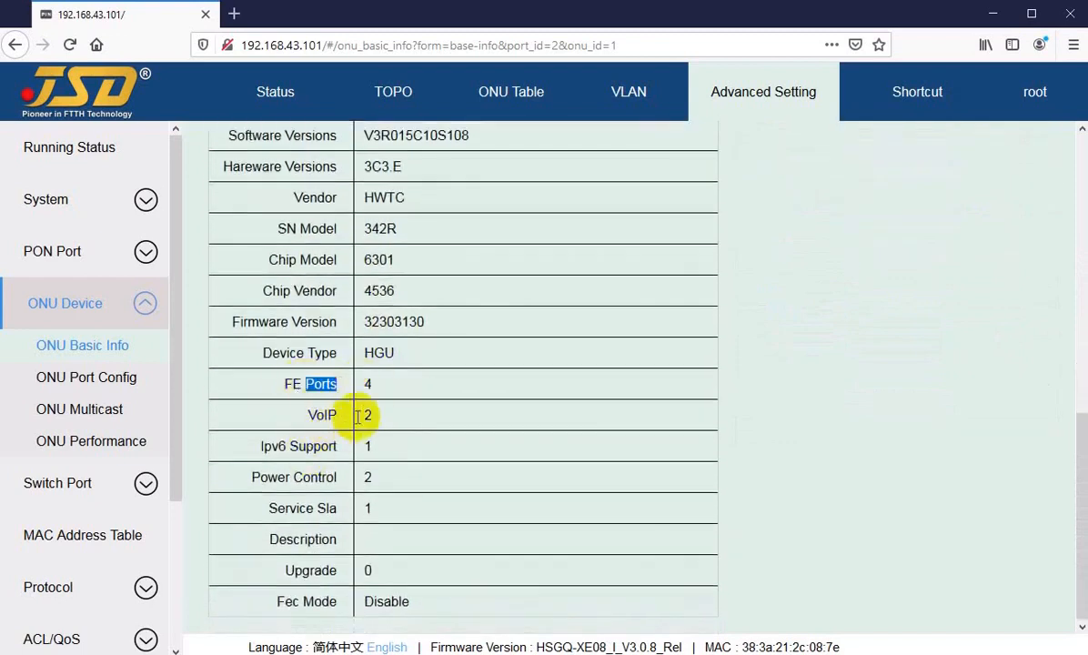
scroll(403, 424, up, 3)
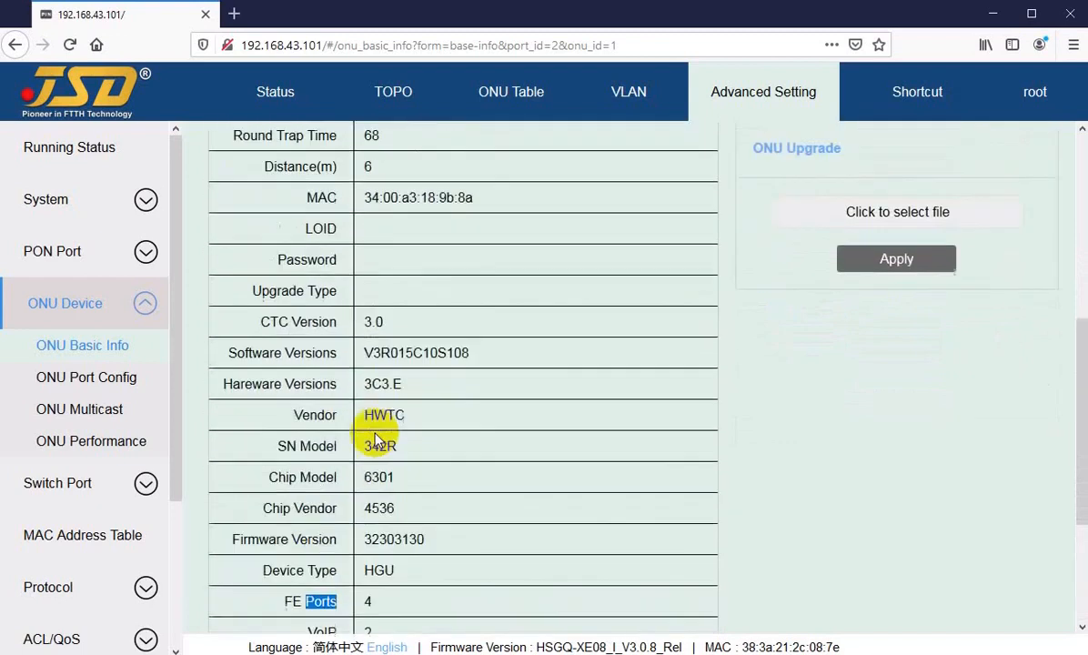
scroll(386, 358, up, 5)
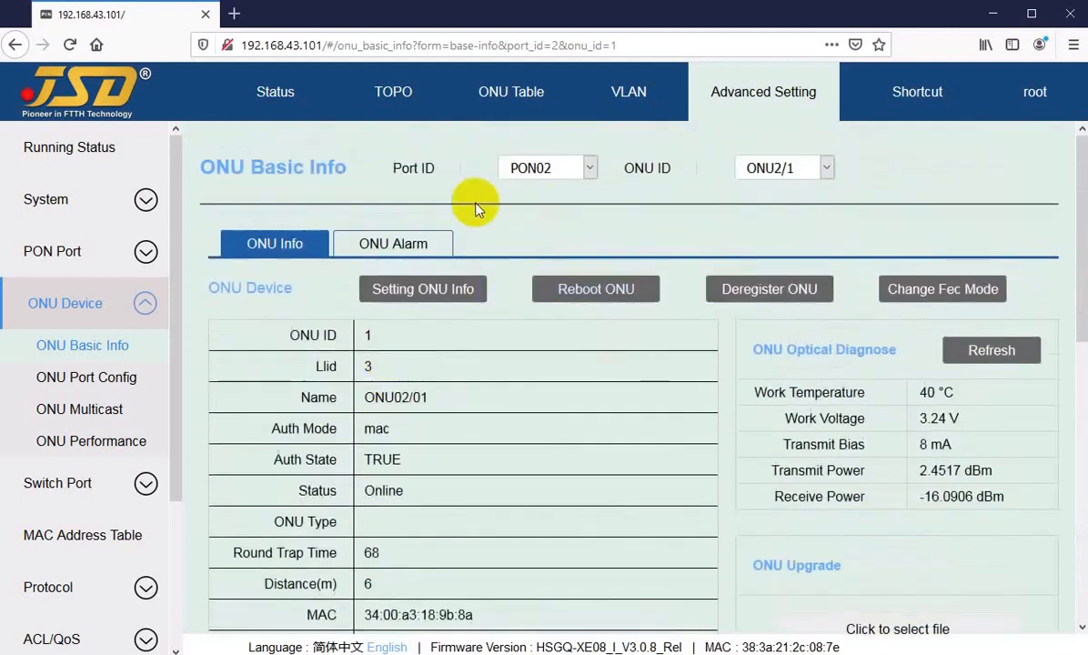
click(502, 94)
Review ONU02/04's port configuration and VLAN tables, then return to the ONU table.
click(1004, 348)
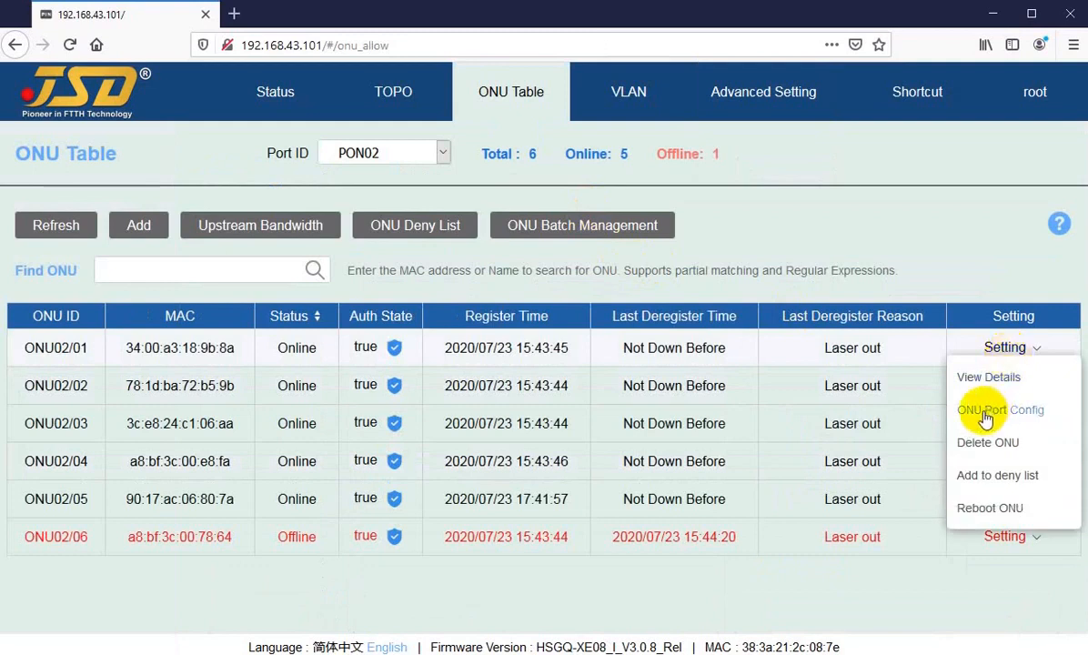
click(284, 582)
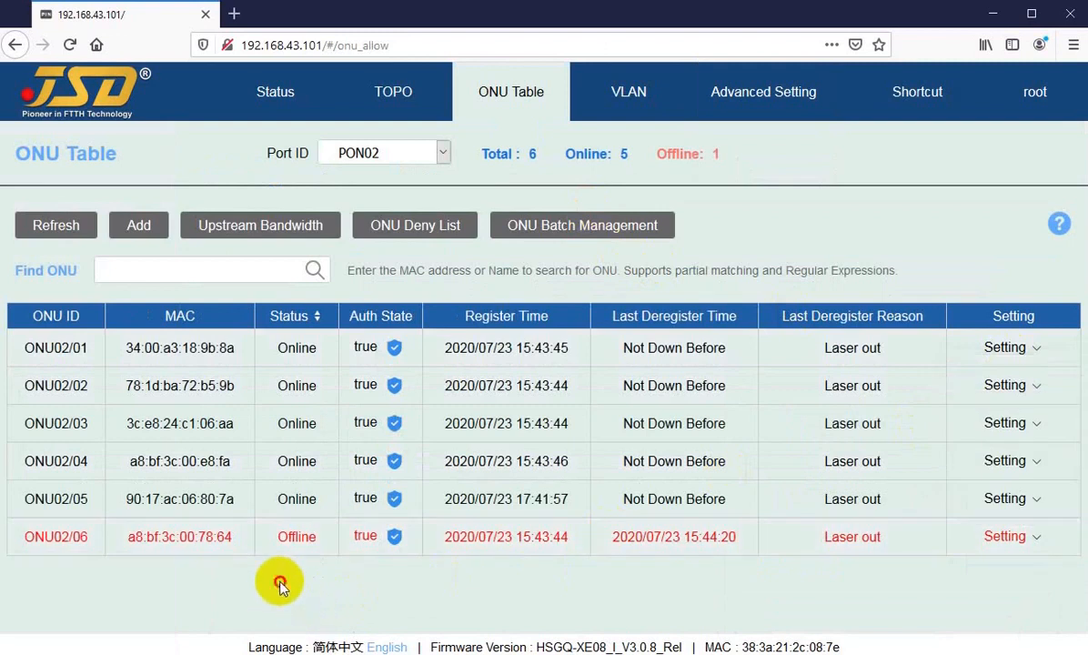
click(1024, 464)
click(996, 462)
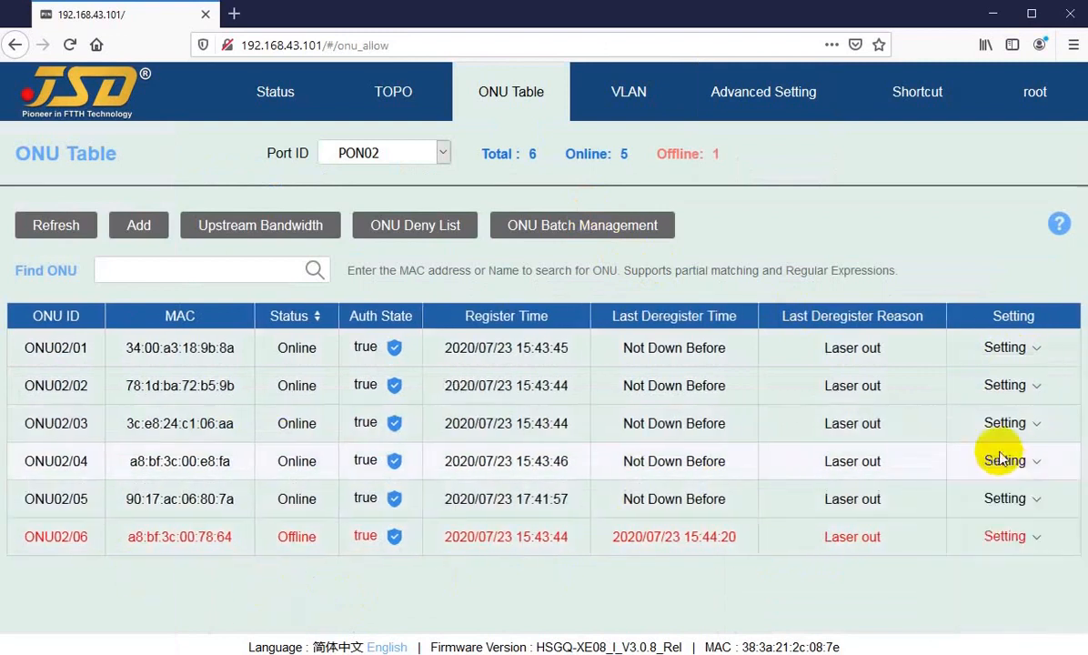
click(995, 464)
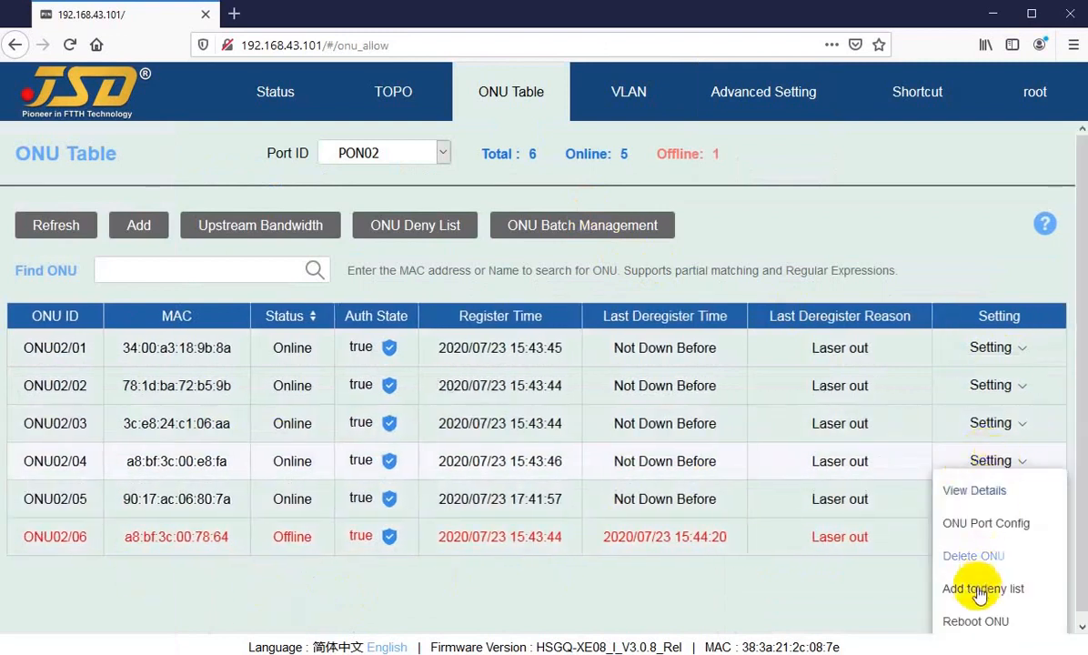
click(973, 527)
scroll(452, 377, down, 3)
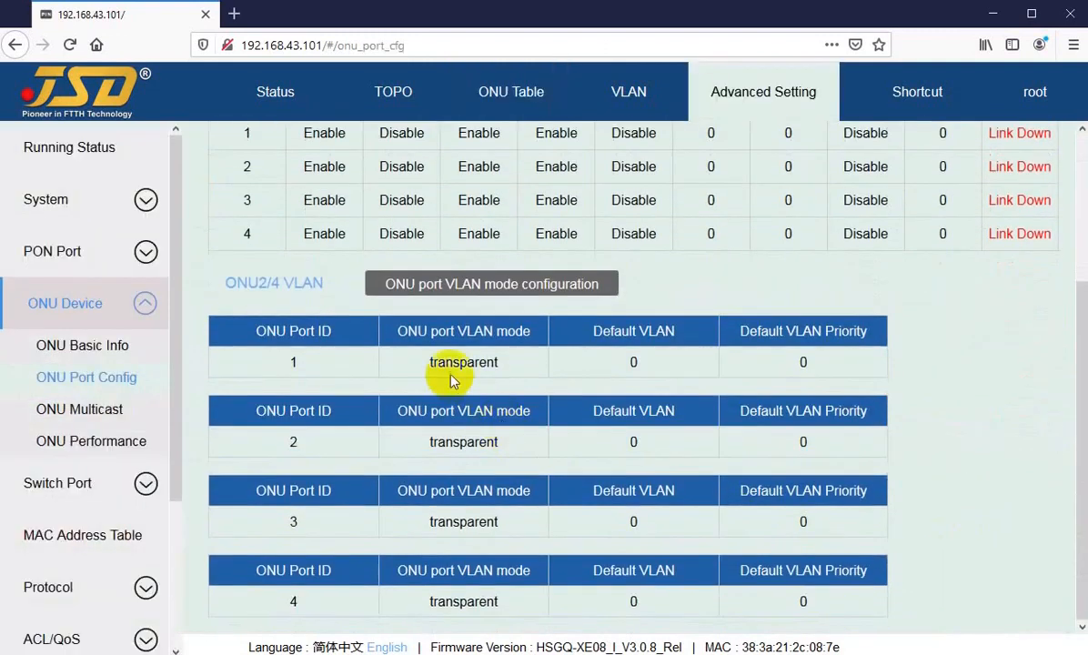
scroll(714, 311, up, 3)
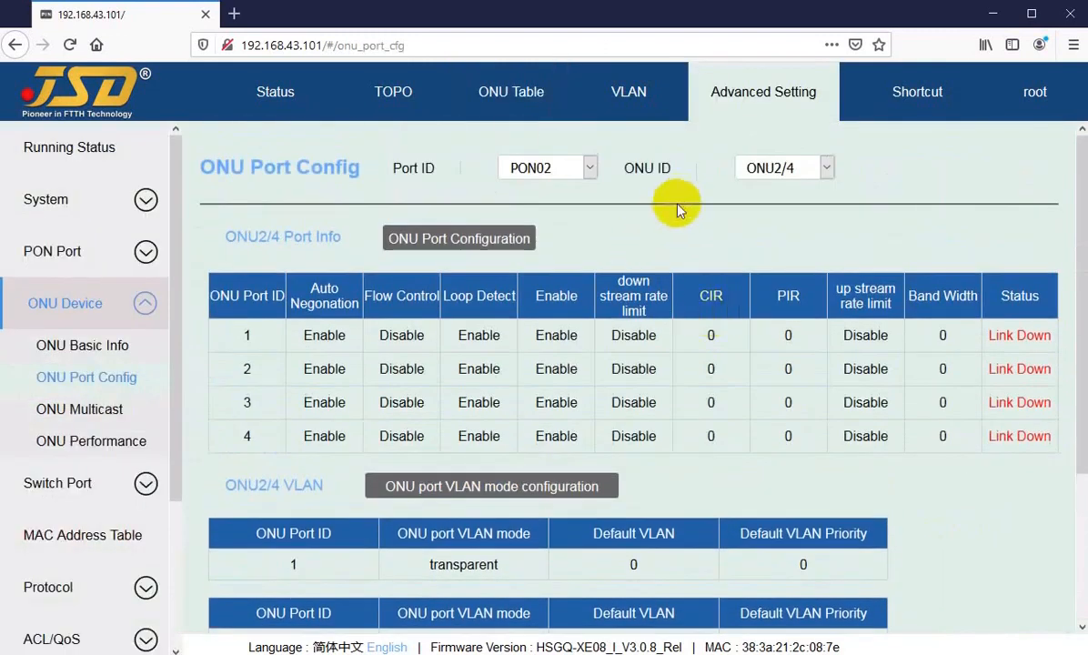
click(510, 92)
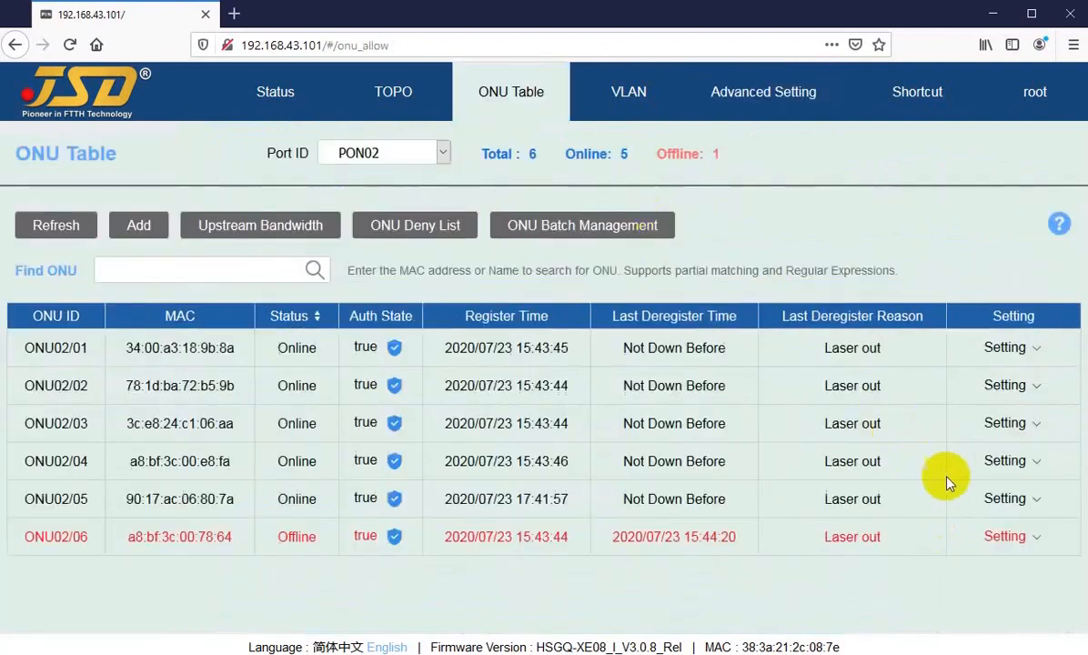
Review ONU02/03's port configuration, where all four ports are Link Down and VLAN transparent.
mouse_move(1005, 498)
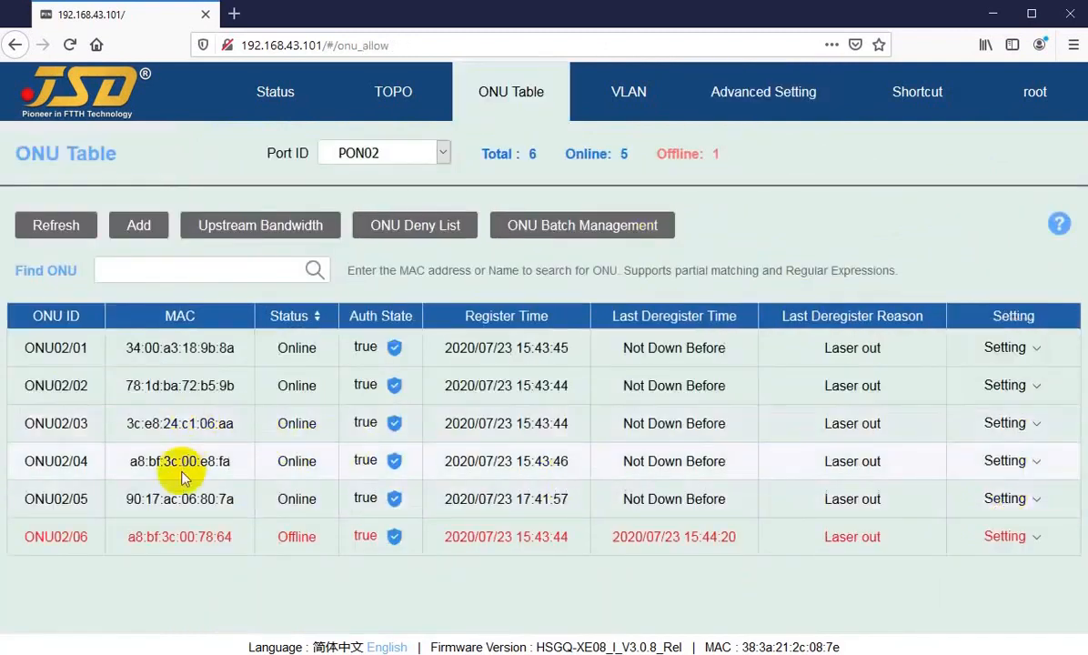
mouse_move(1005, 423)
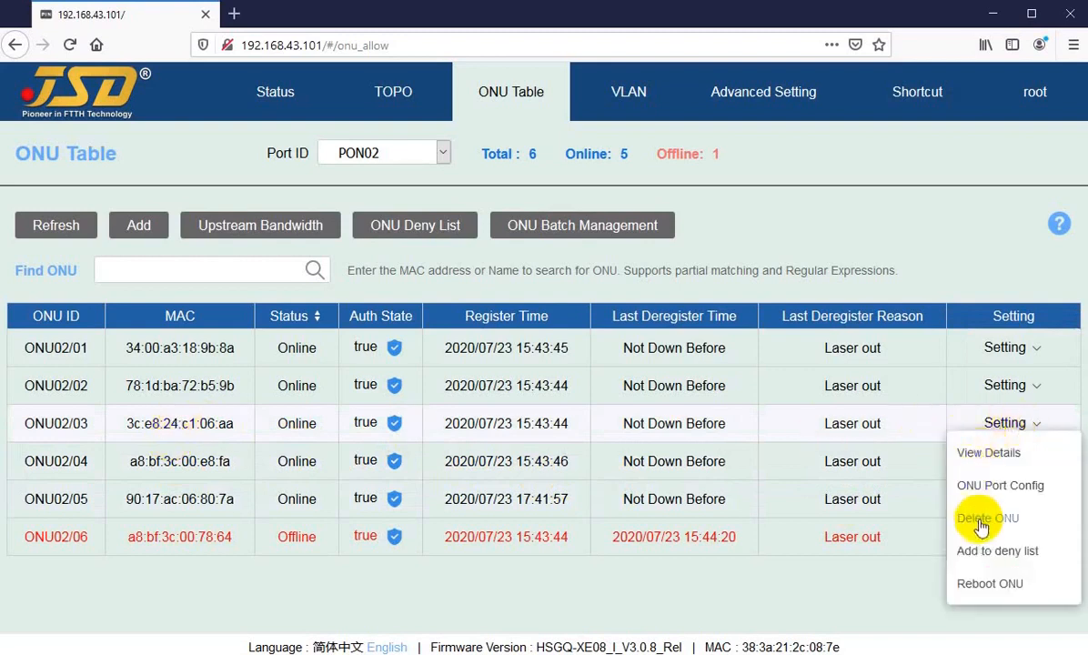
click(996, 485)
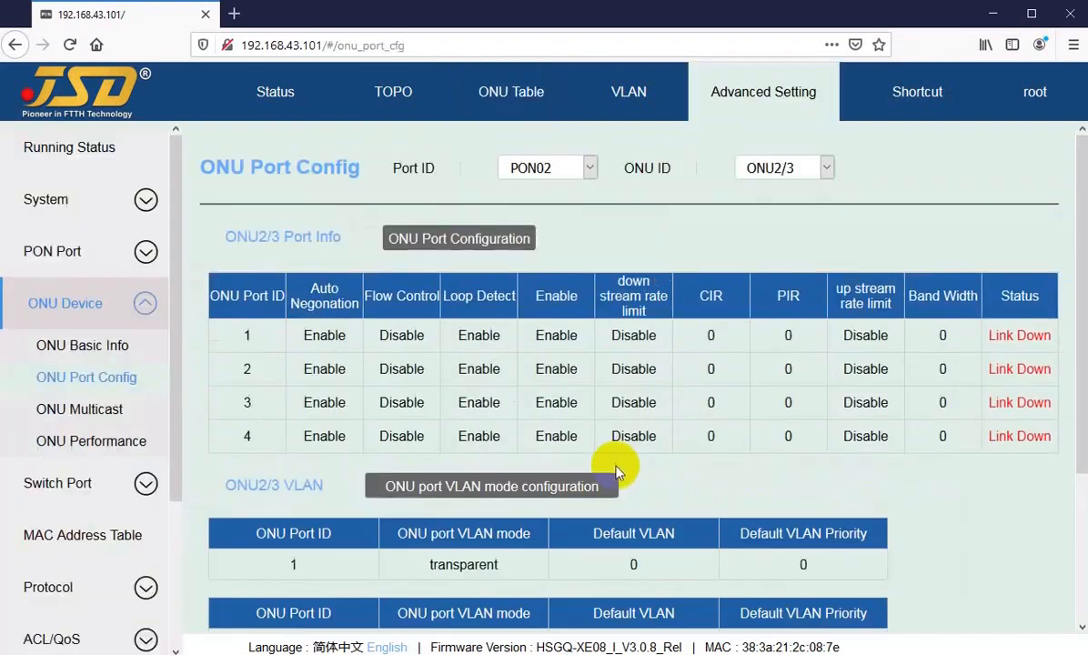
scroll(615, 472, down, 3)
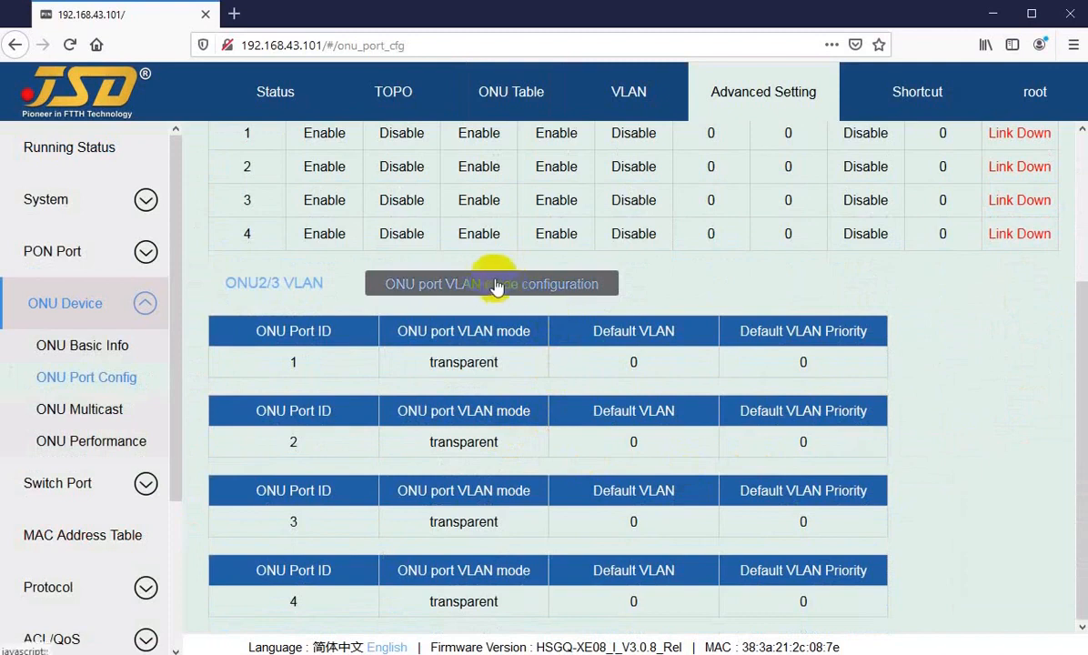
scroll(493, 275, up, 3)
click(511, 91)
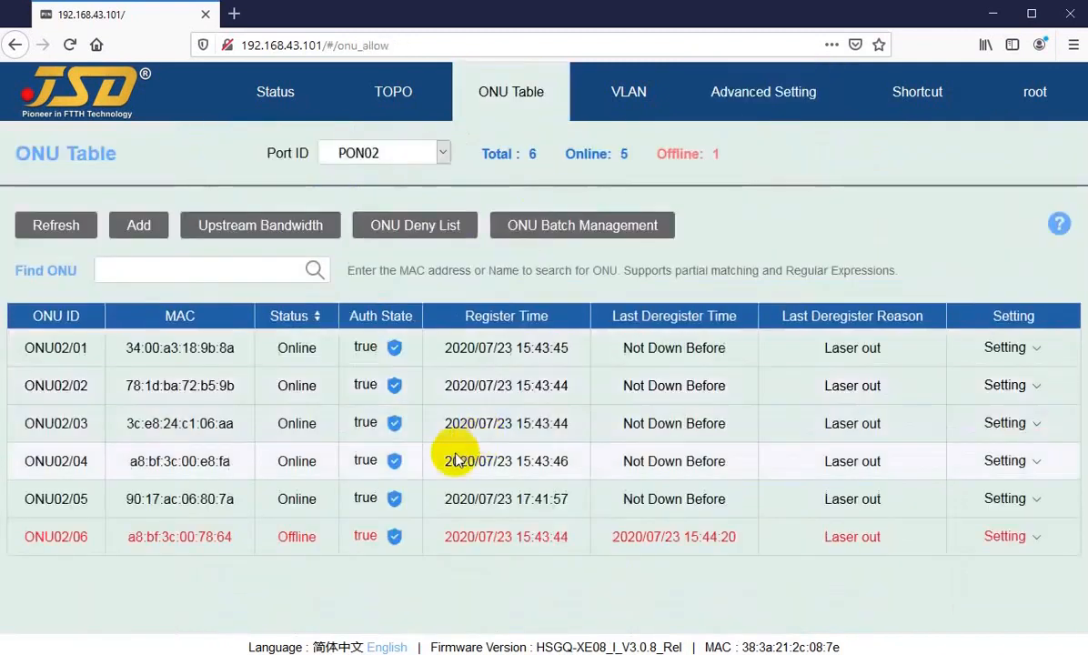
Open ONU02/01's basic details and scroll through them.
click(1004, 350)
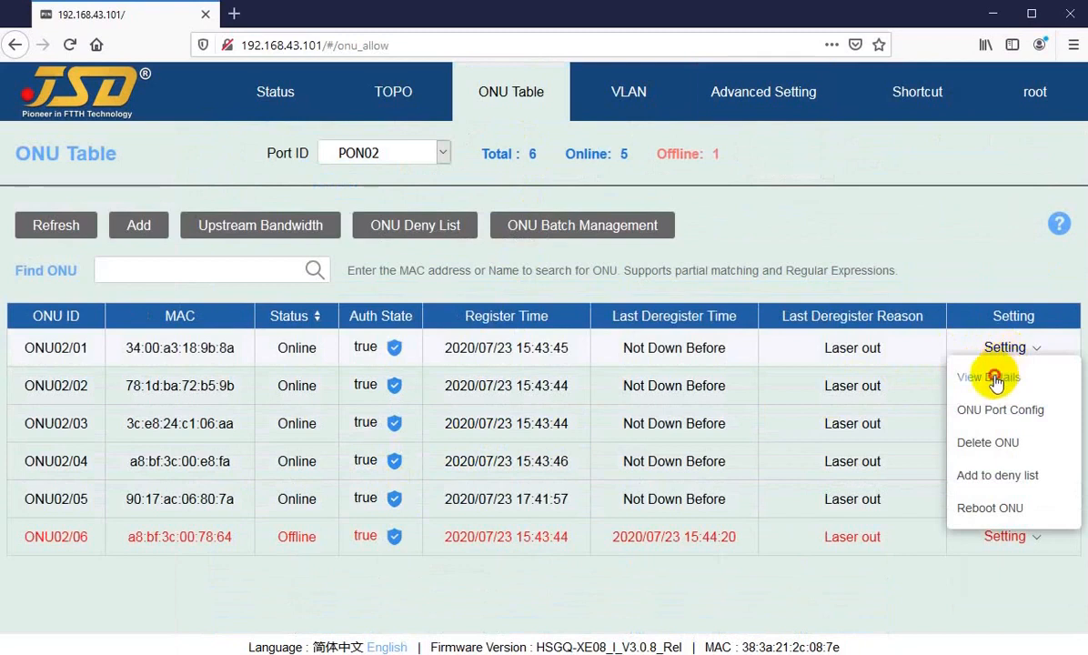
click(991, 376)
scroll(468, 436, down, 10)
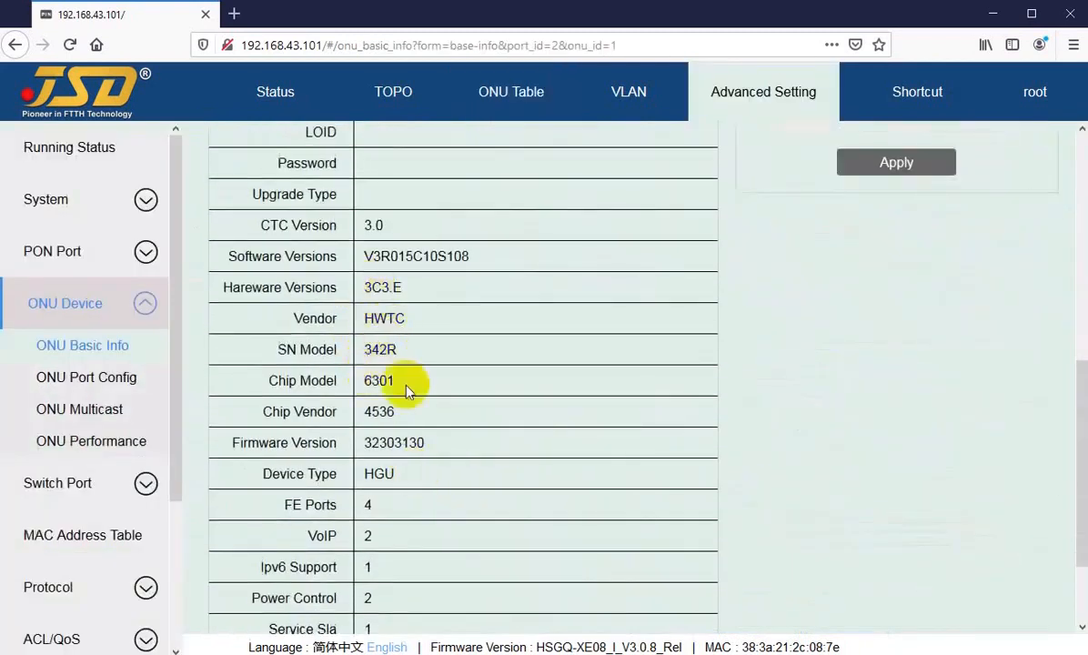
scroll(391, 391, up, 2)
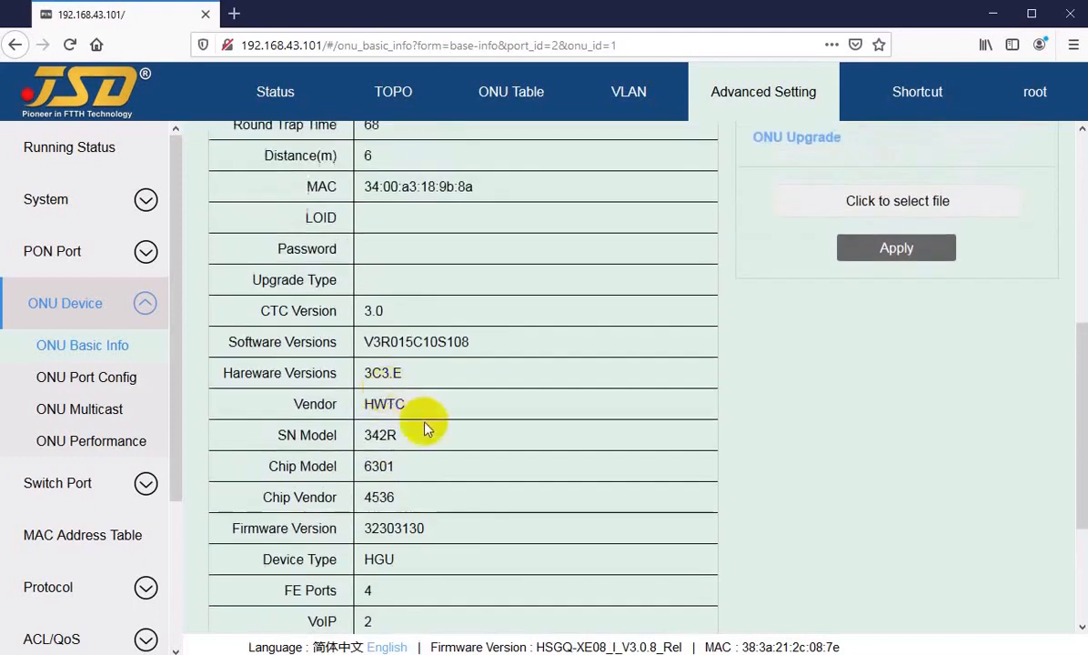
scroll(409, 446, down, 2)
drag(365, 476, 397, 479)
scroll(701, 170, up, 6)
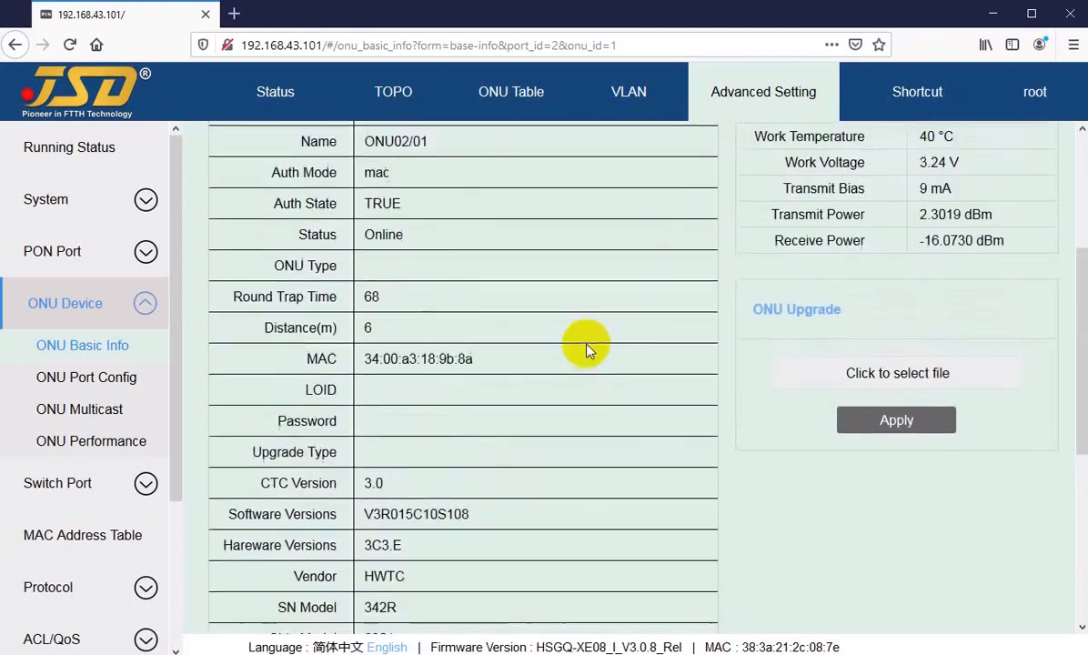
scroll(773, 166, up, 6)
Load the basic info for ONU2/2 and then ONU2/3, which shows as an HGU.
click(782, 169)
click(755, 218)
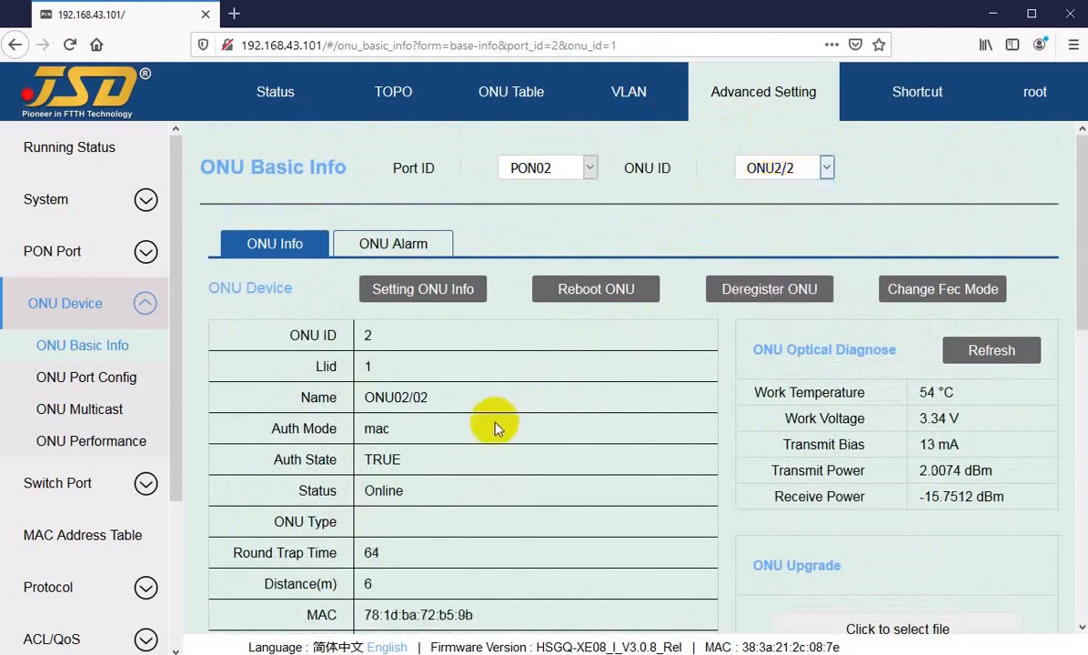
scroll(461, 454, down, 8)
scroll(405, 541, down, 5)
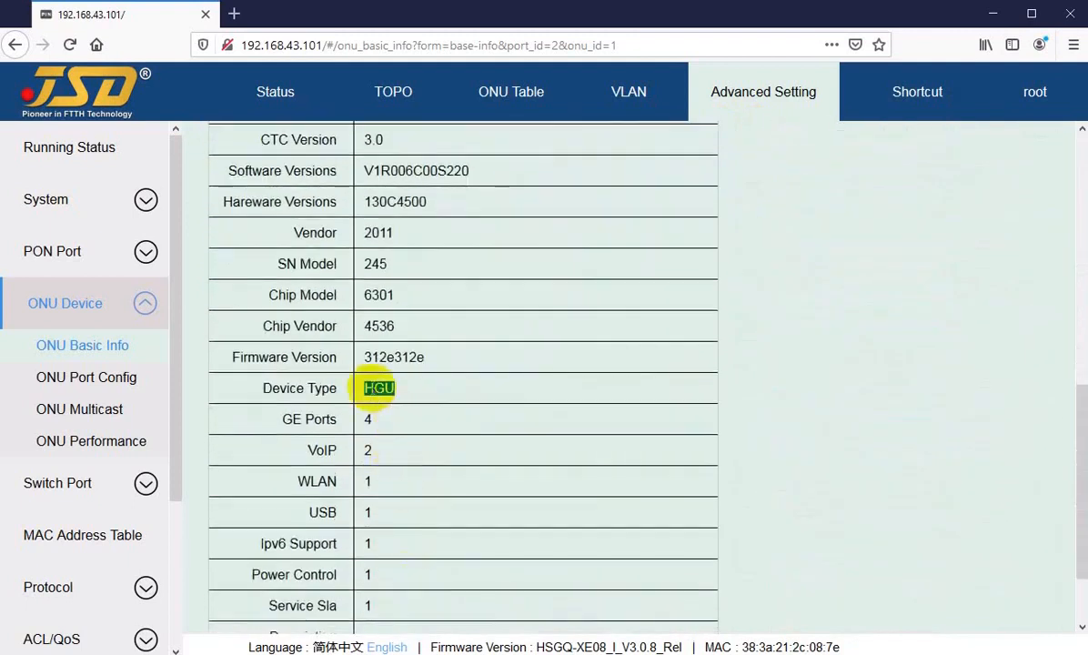
scroll(728, 268, up, 12)
click(768, 167)
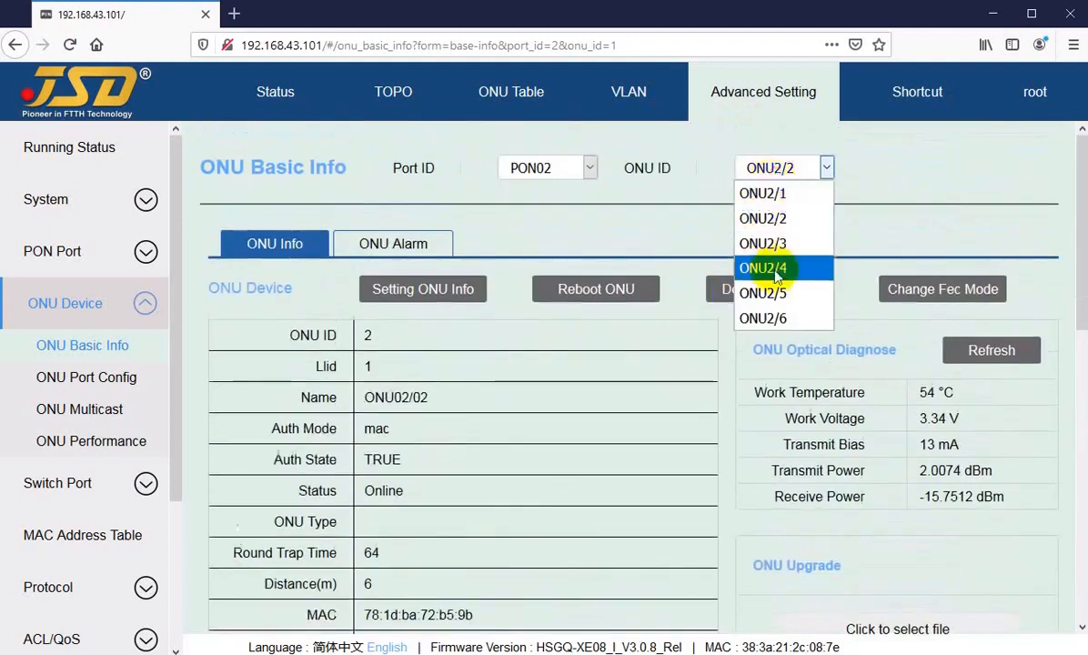
click(769, 243)
scroll(470, 478, down, 8)
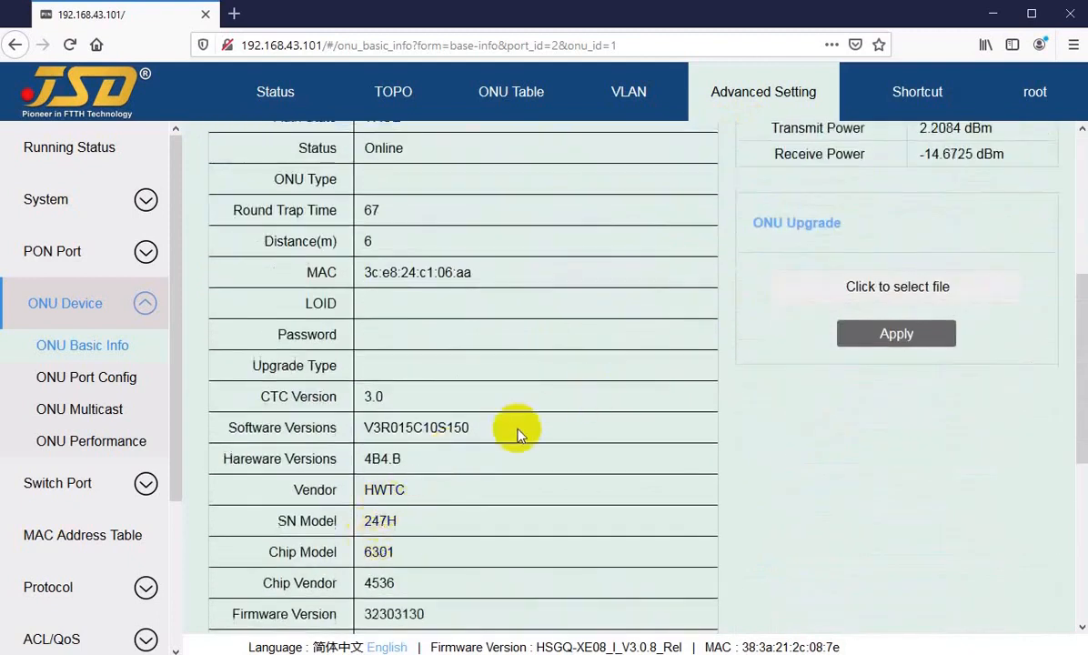
scroll(417, 452, down, 4)
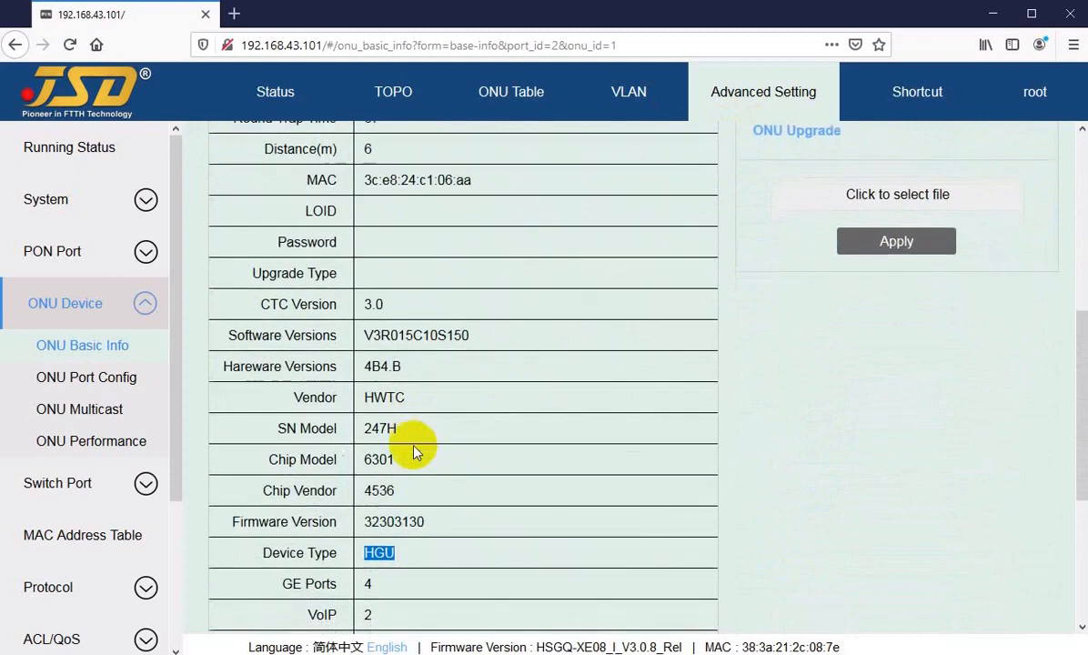
scroll(504, 491, up, 12)
Load ONU2/4's basic info, note its SFU device type, and return to the ONU table.
click(826, 166)
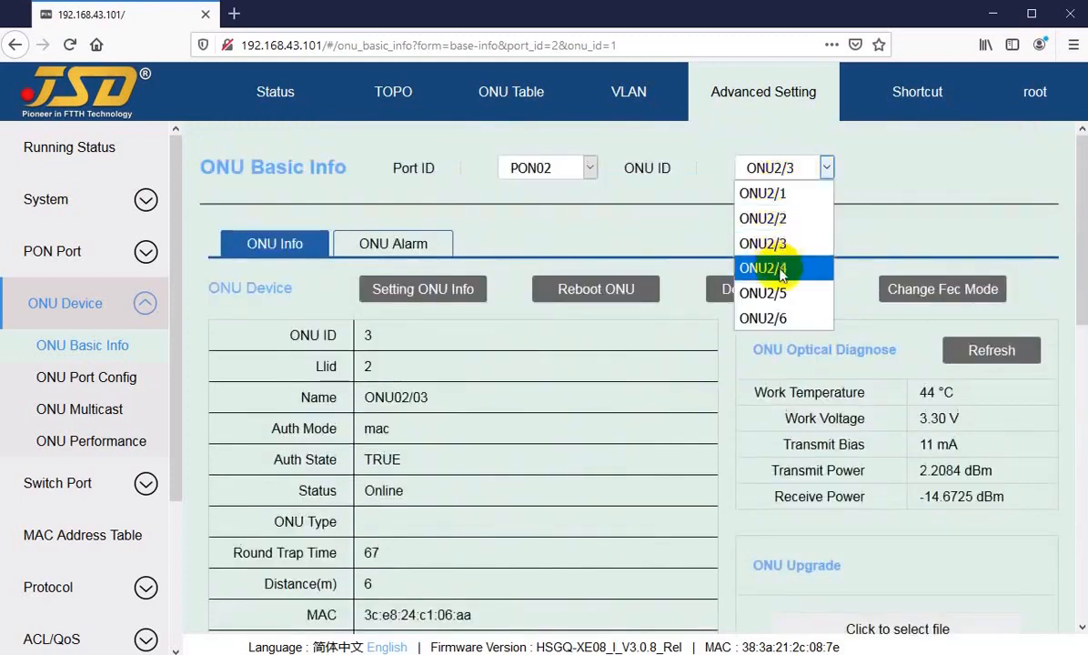
click(781, 270)
scroll(436, 473, down, 10)
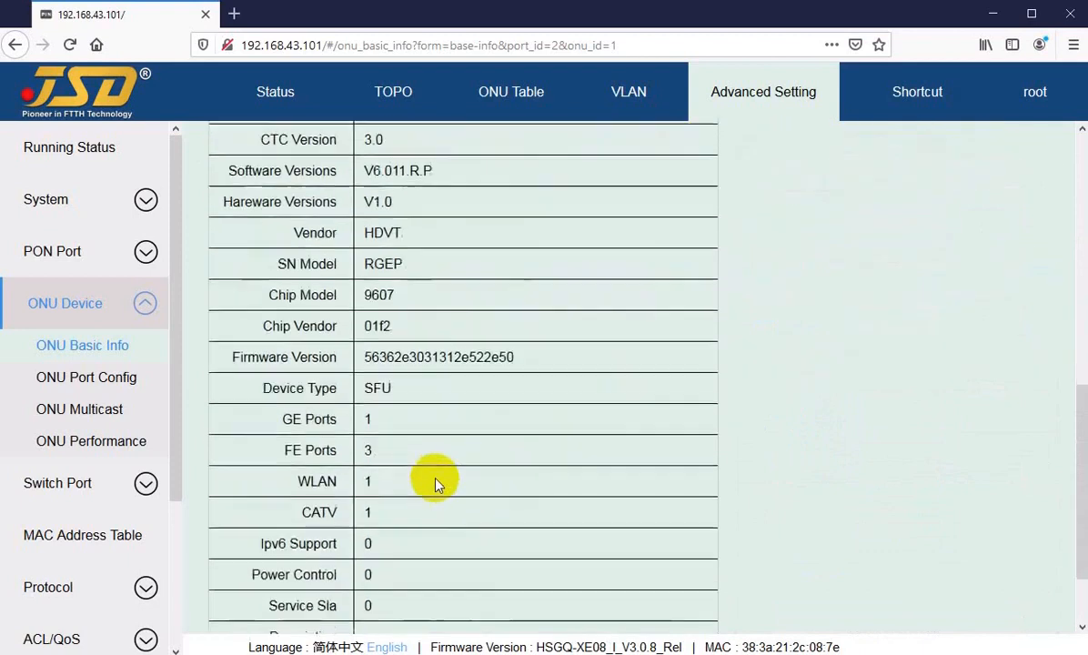
drag(362, 388, 459, 400)
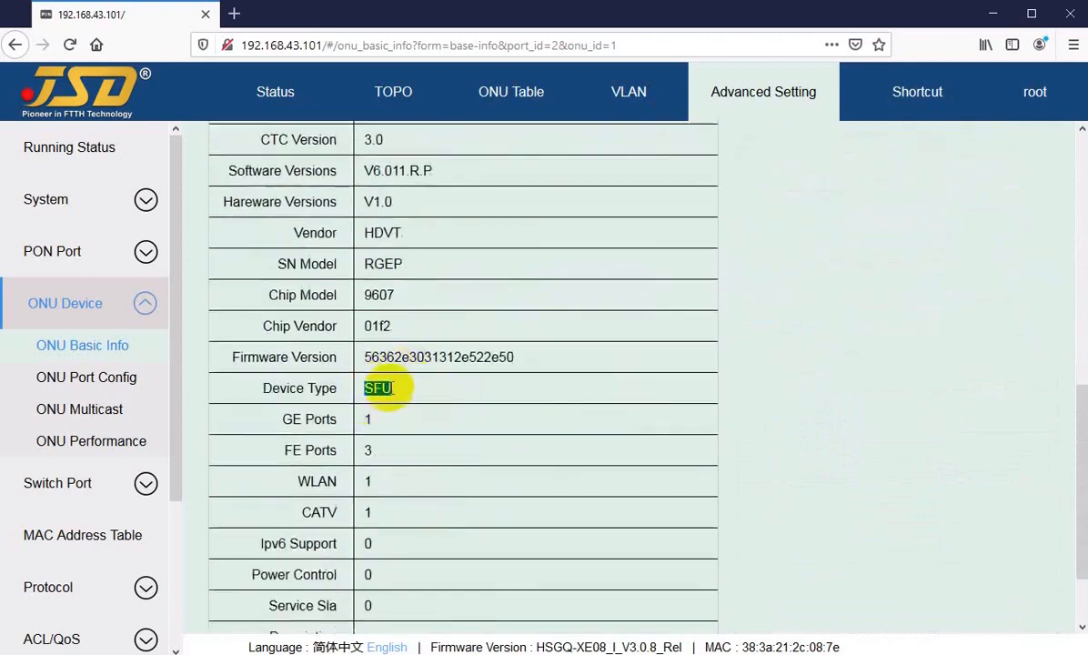
click(459, 364)
scroll(538, 432, up, 6)
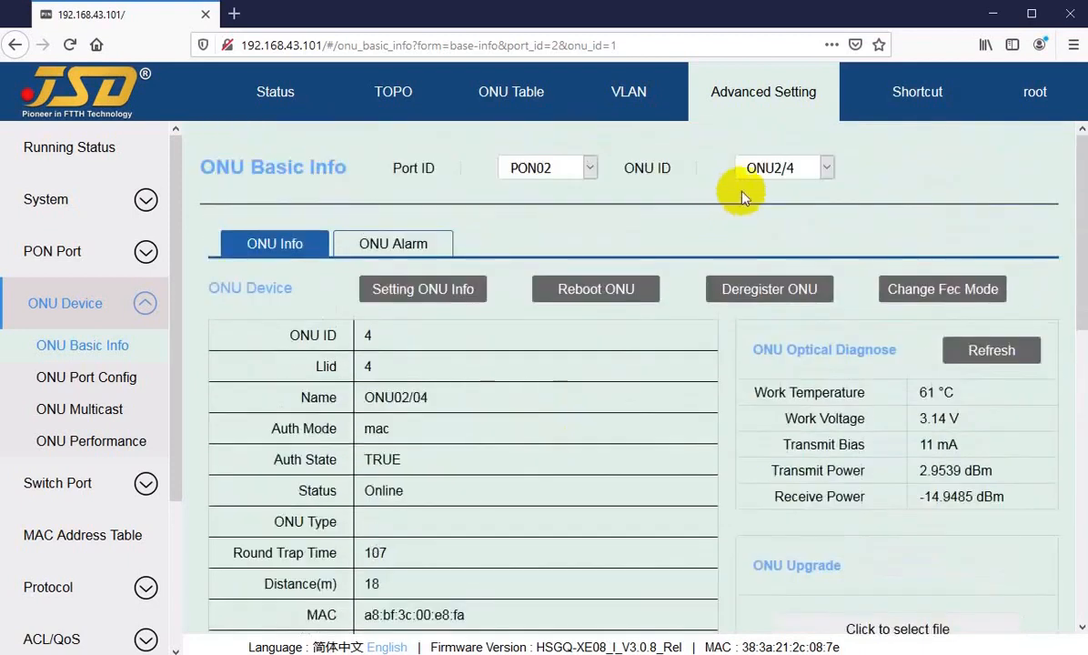
click(482, 94)
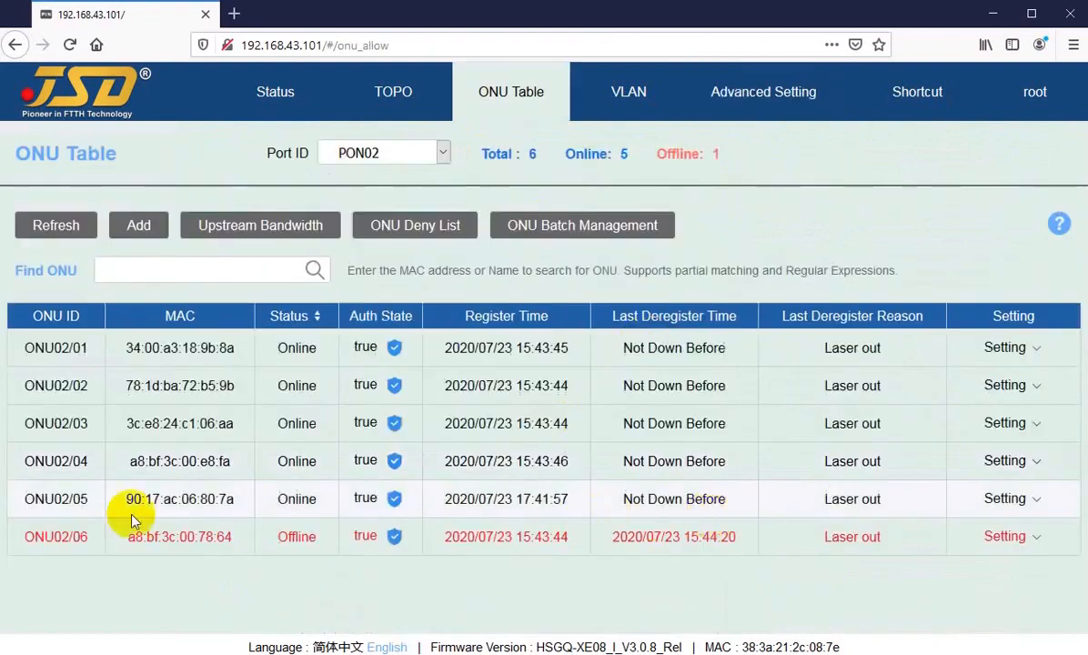
Open ONU02/04's port configuration and note that all four ports are Link Down with VLAN transparent.
click(1010, 461)
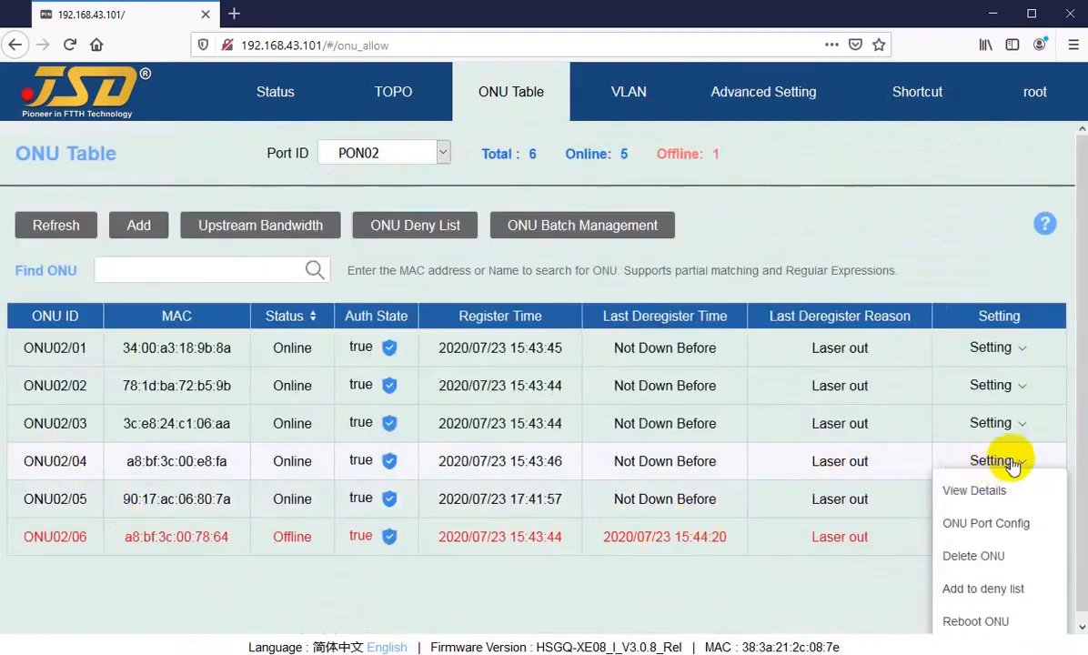
click(985, 525)
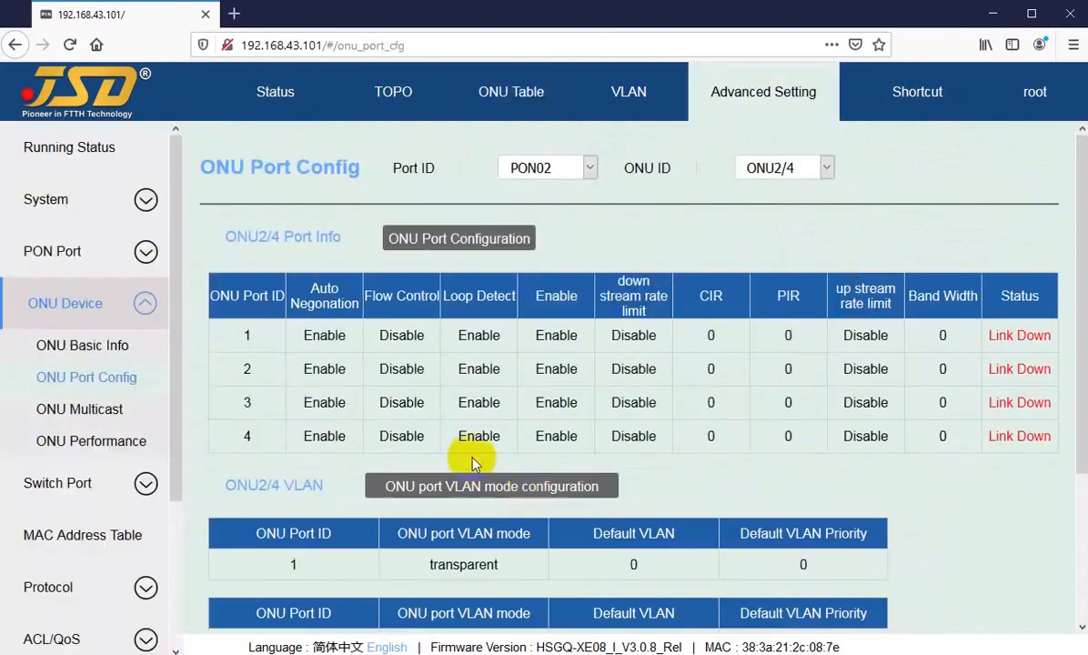
scroll(521, 471, down, 2)
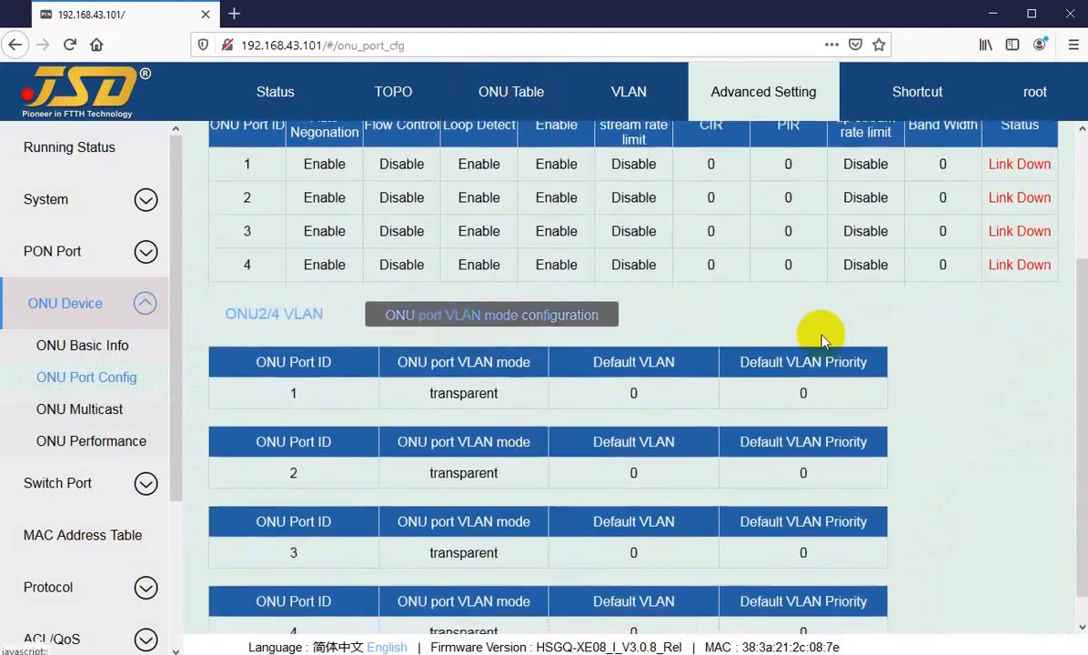
mouse_move(991, 164)
mouse_down()
mouse_move(1027, 164)
mouse_move(1000, 164)
mouse_up()
click(998, 165)
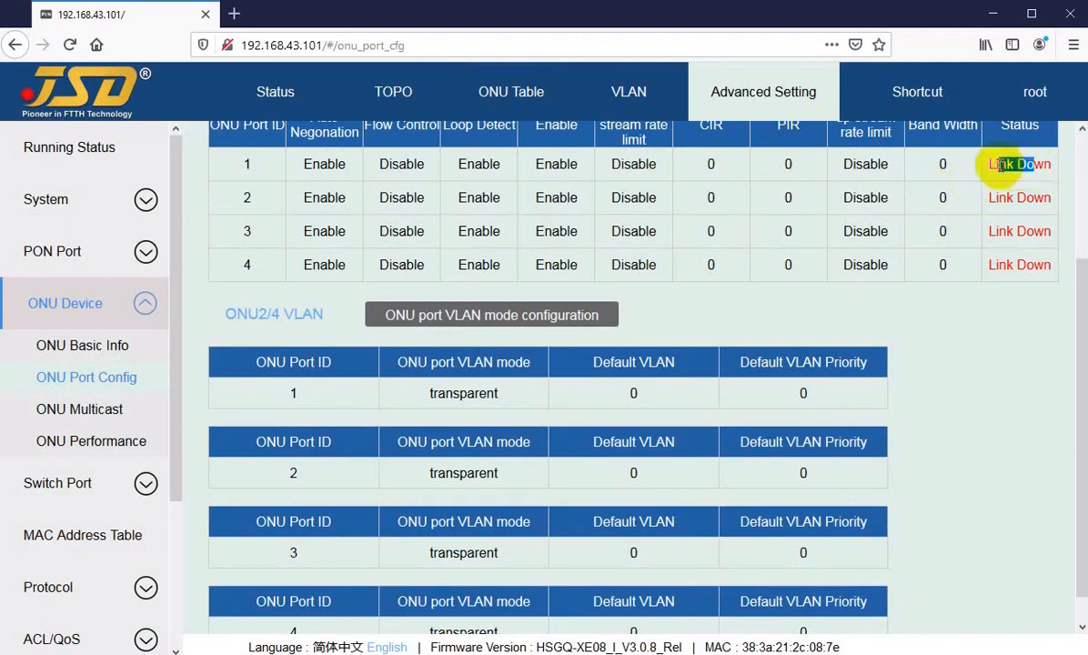
click(998, 165)
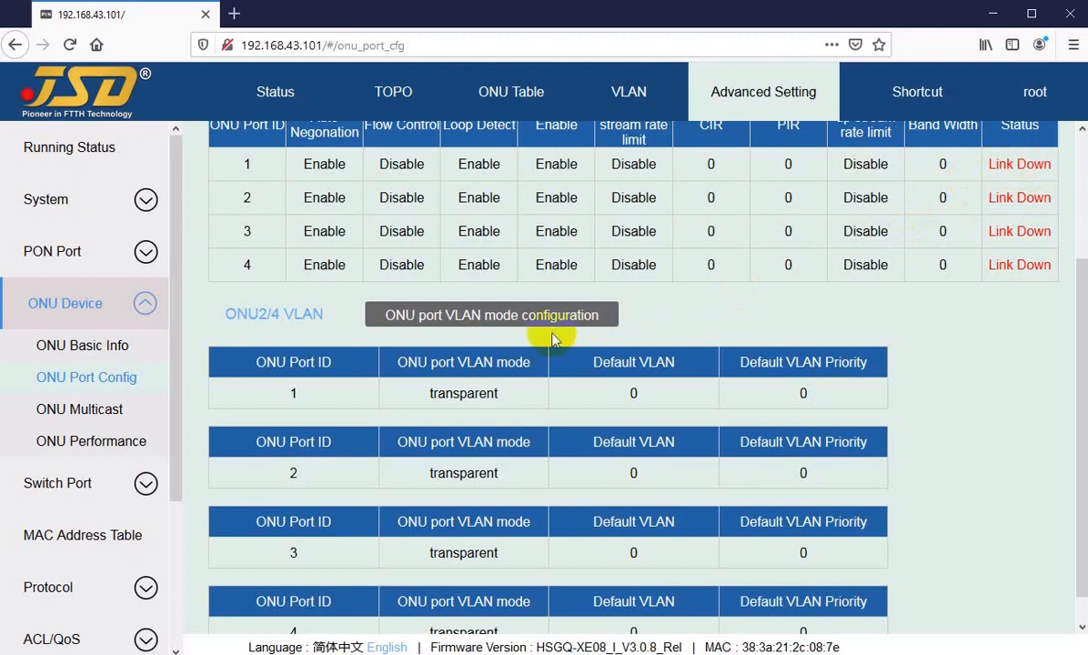
Set ONU2/4 port 3 to tag VLAN mode with default VLAN 3011 and apply.
click(474, 322)
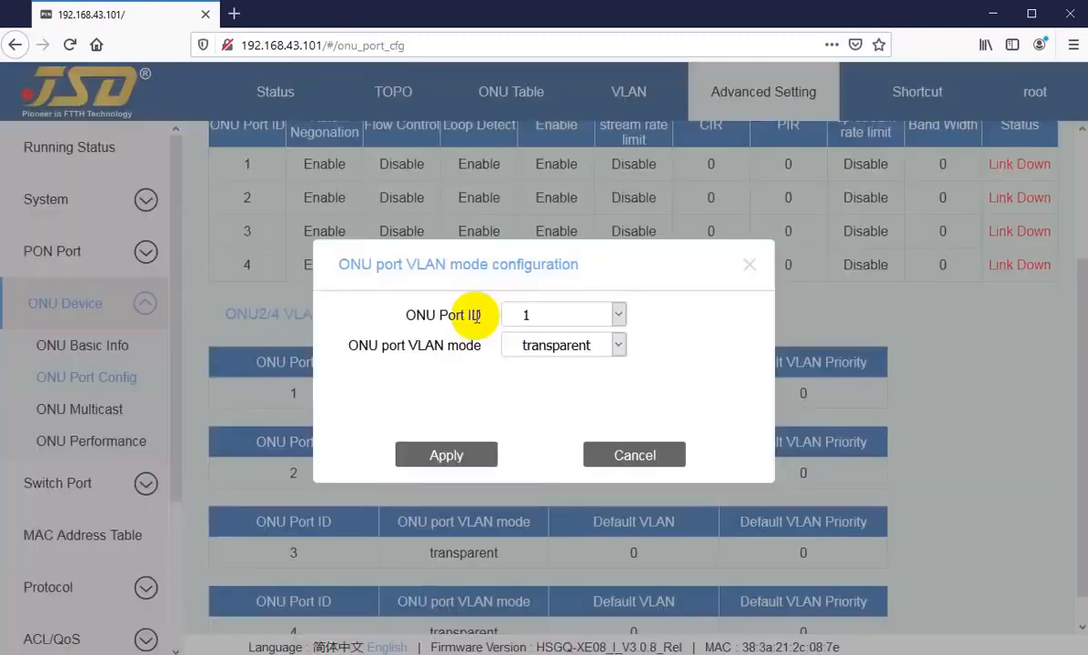
click(748, 265)
click(496, 320)
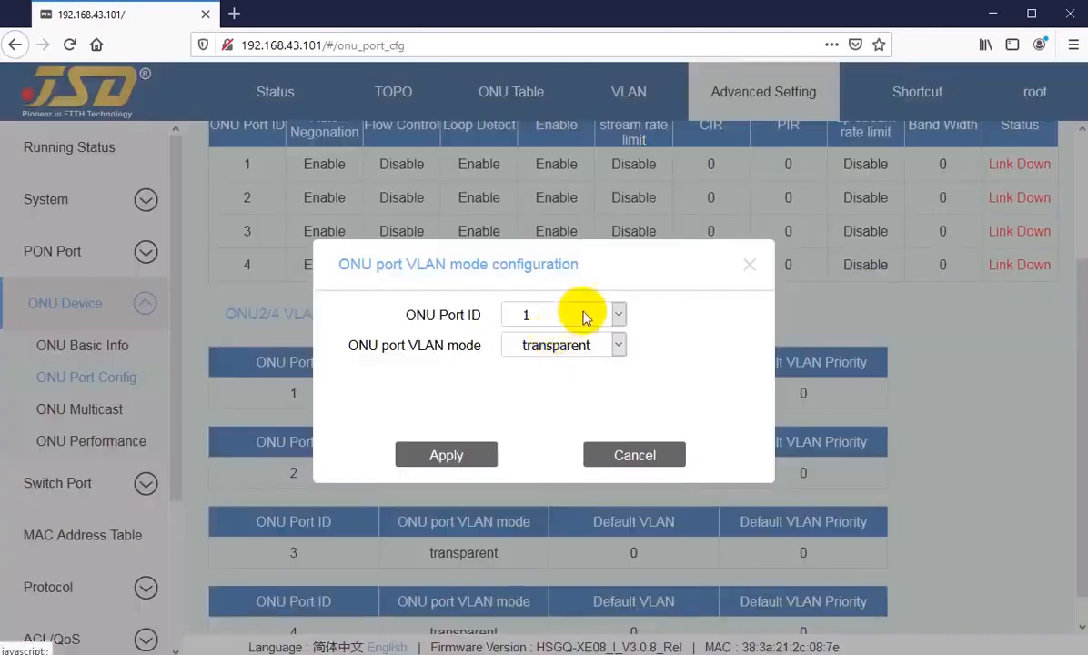
click(556, 314)
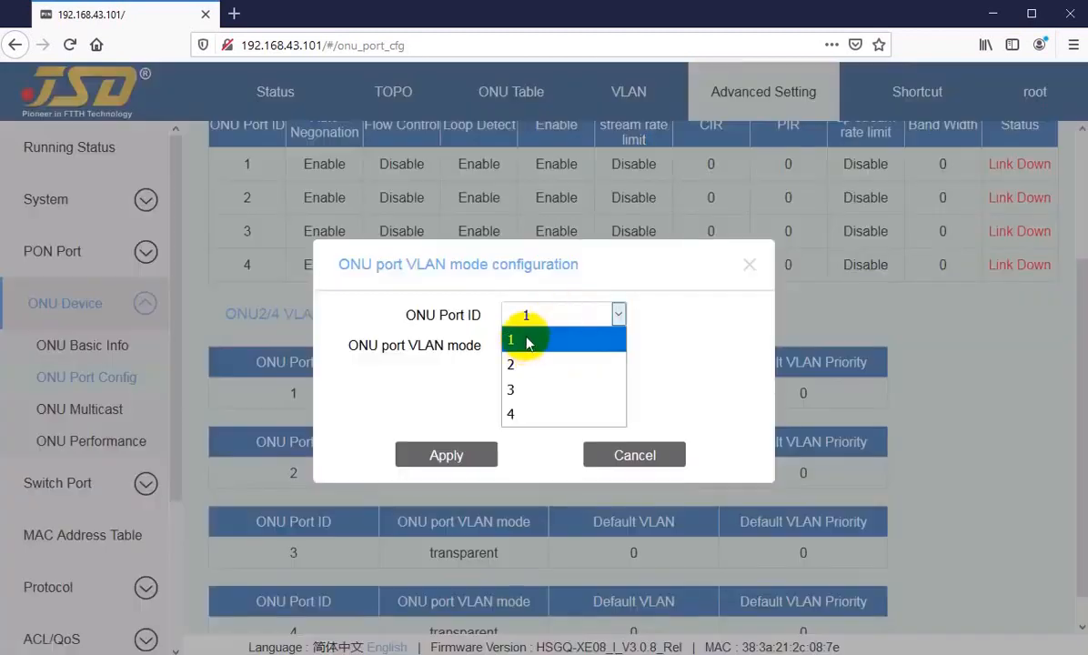
click(522, 394)
click(559, 346)
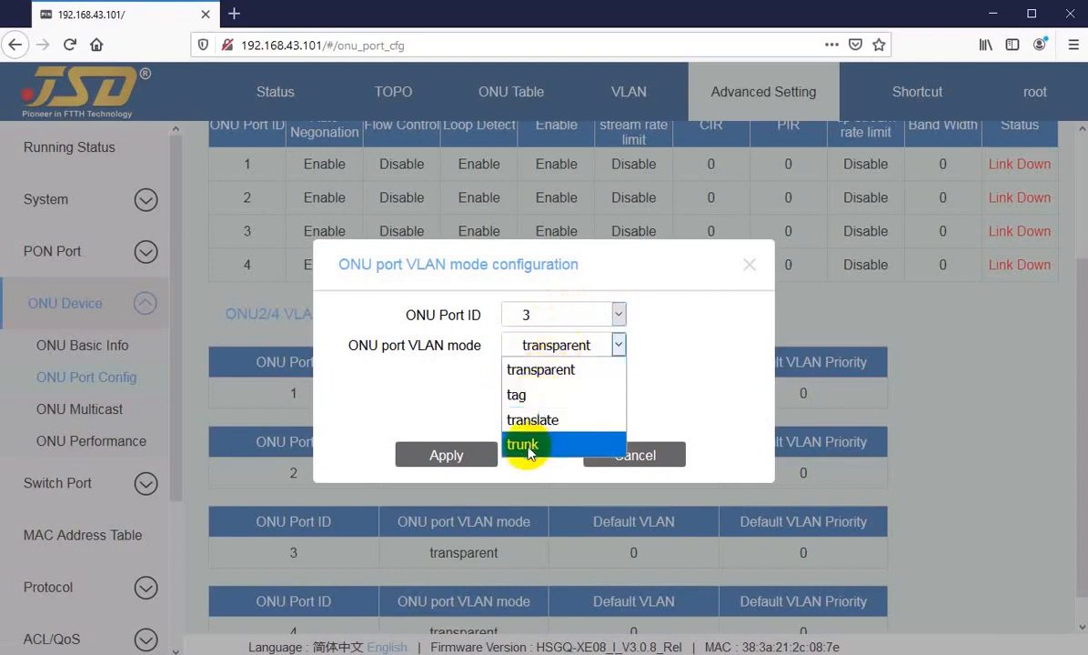
click(528, 394)
double_click(523, 377)
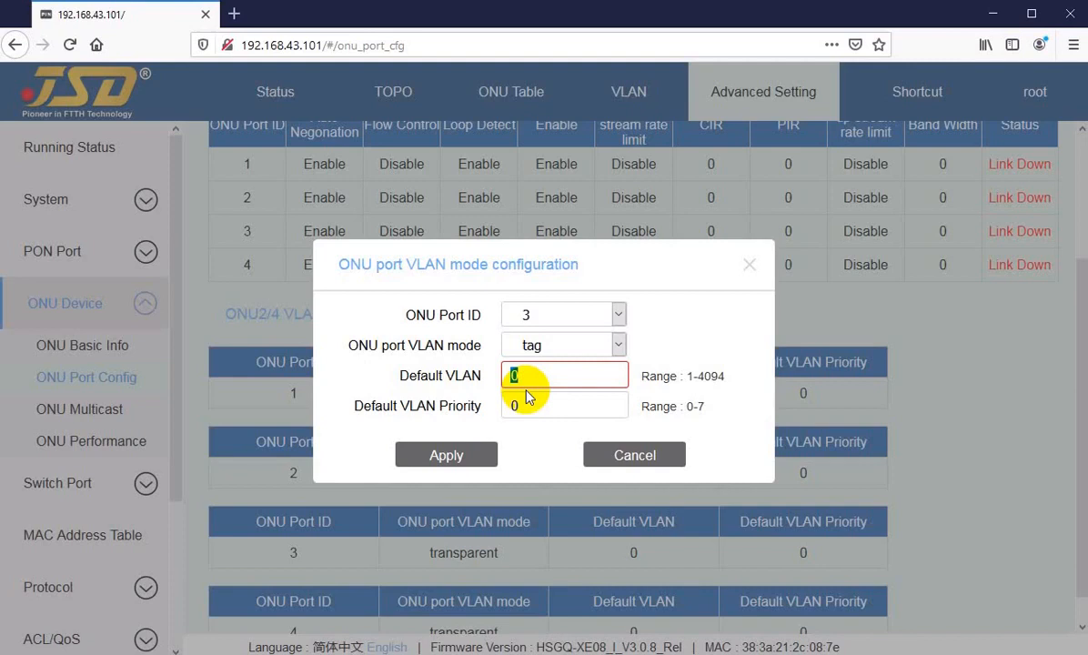
text(3011)
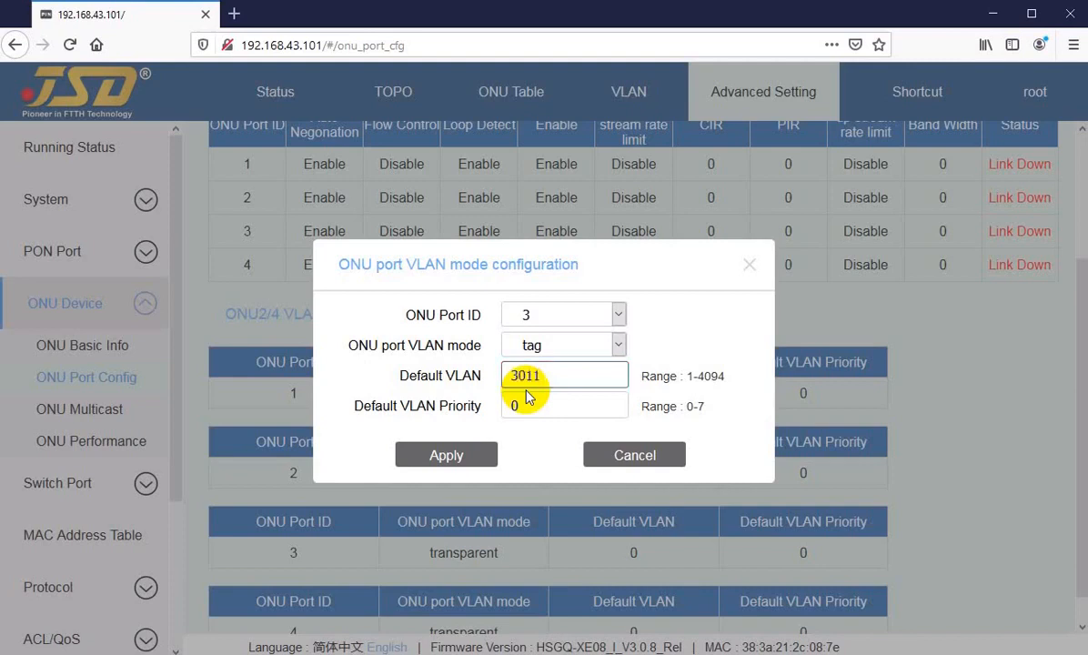
click(437, 460)
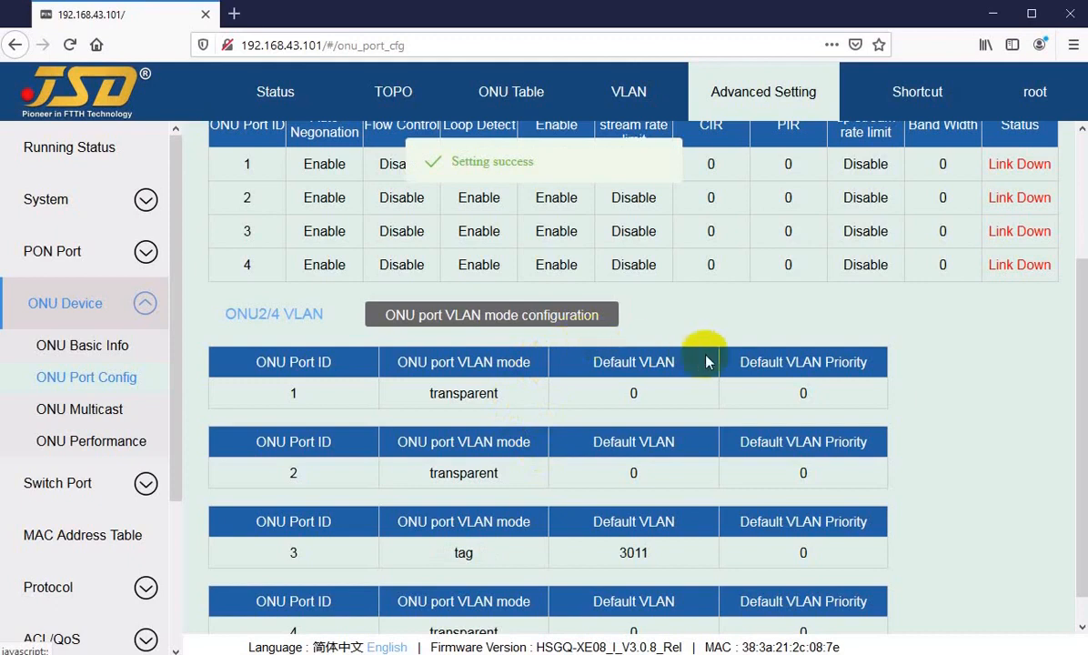
Verify the VLAN table: port 3 is tag with VLAN 3011, and ports 1 and 2 are transparent.
click(618, 553)
drag(619, 554, 655, 551)
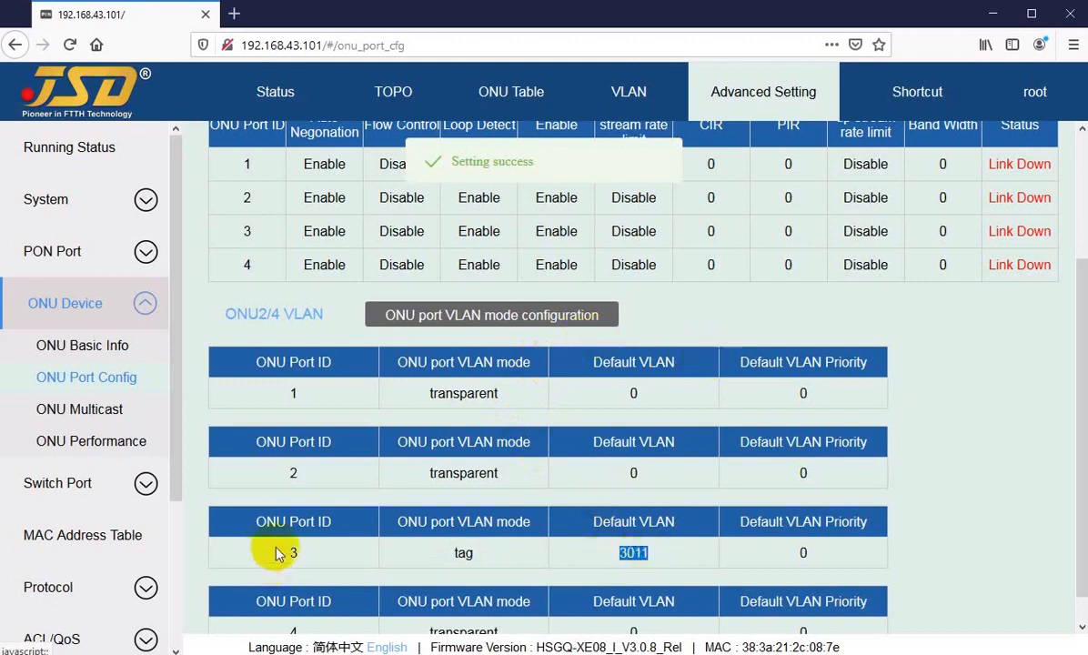
drag(274, 551, 501, 557)
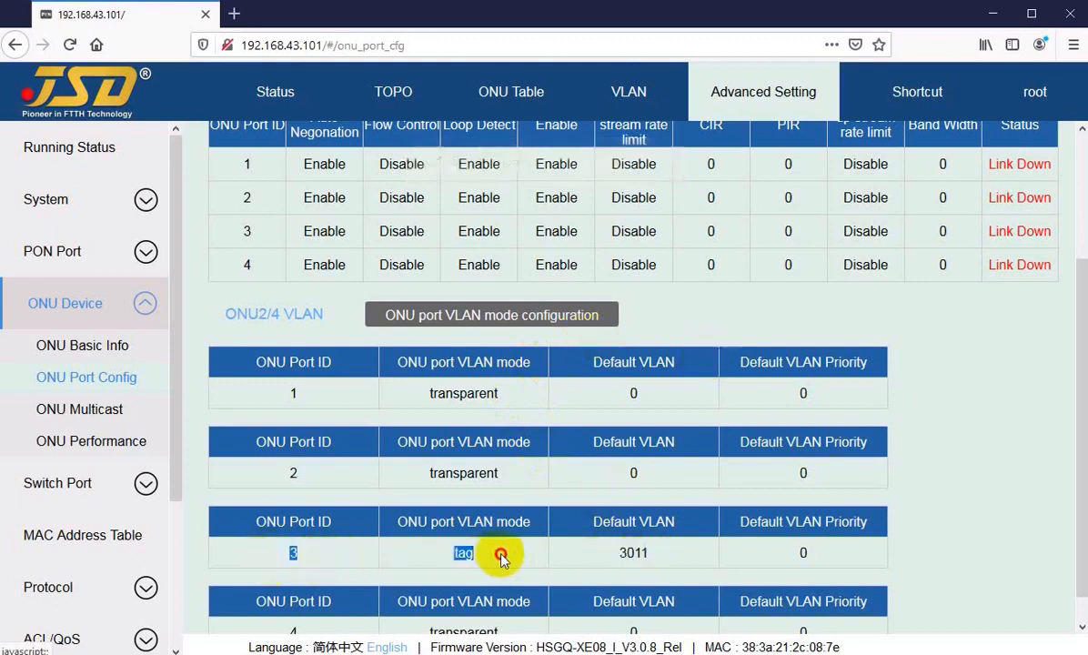
double_click(418, 397)
click(425, 475)
drag(425, 475, 505, 476)
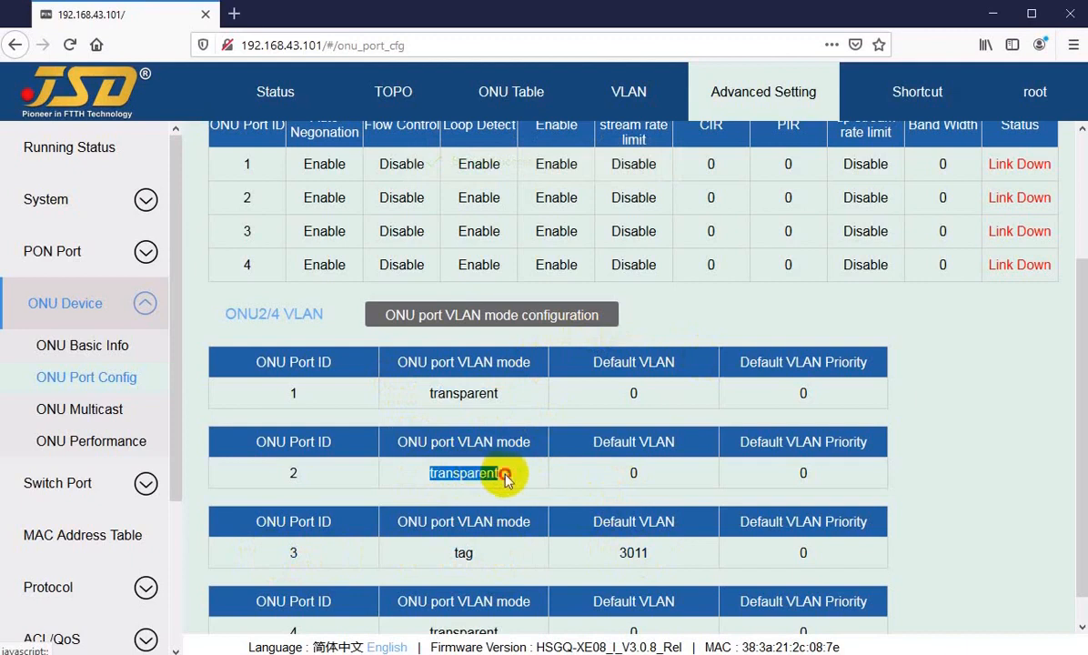
click(505, 479)
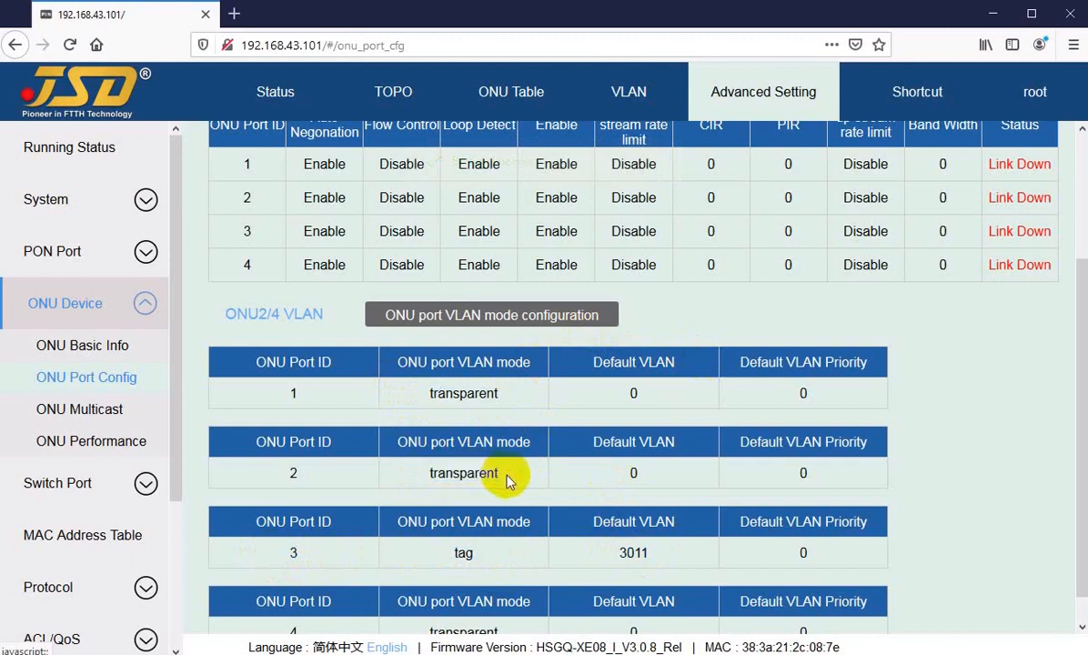
scroll(506, 479, up, 3)
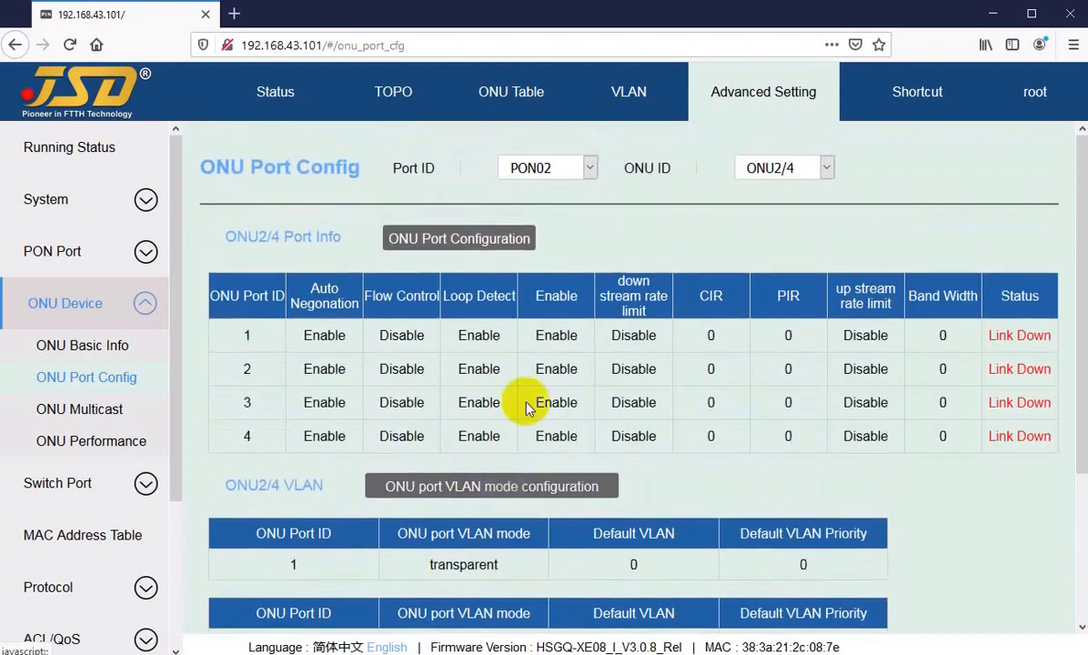
Delete the offline ONU02/06 from PON02's ONU table and confirm the deletion.
click(512, 99)
mouse_move(1014, 460)
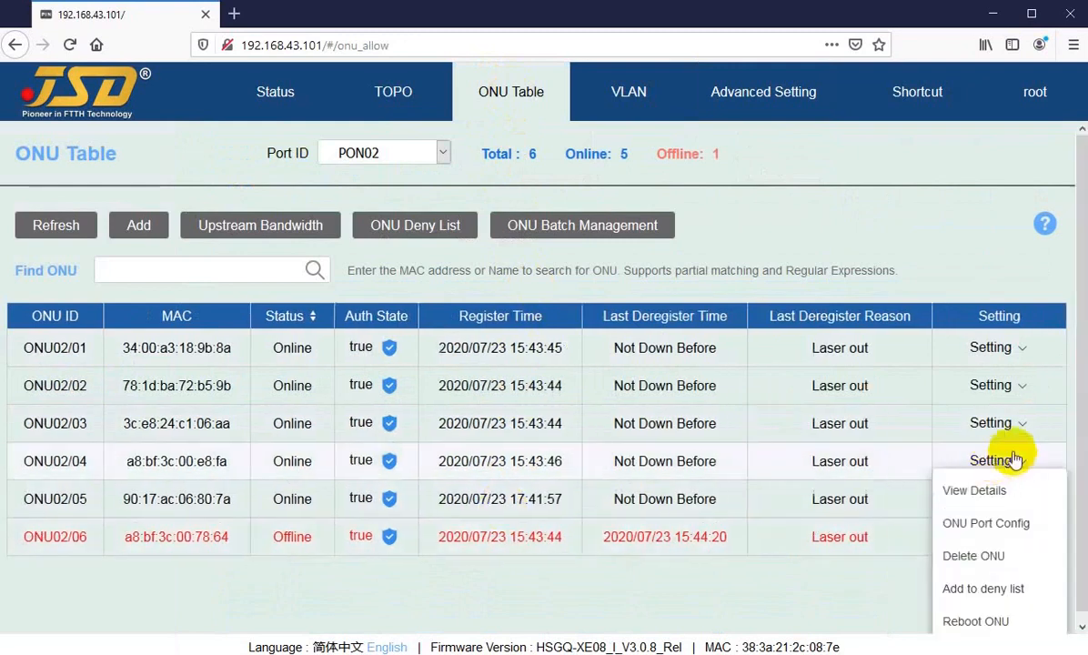
mouse_move(1003, 347)
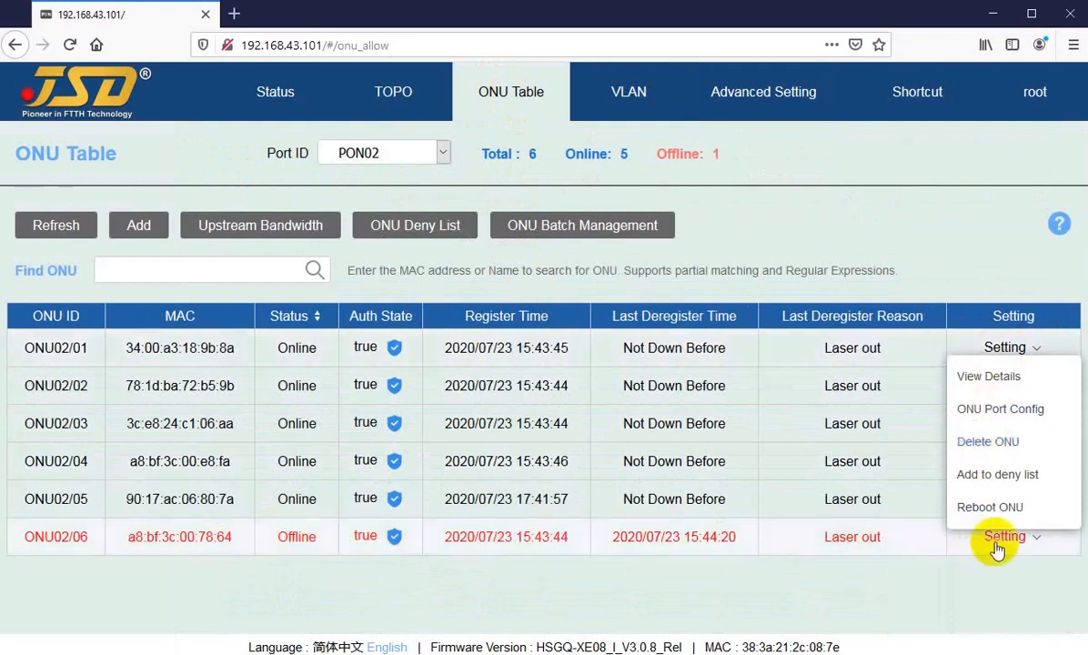
mouse_move(1003, 538)
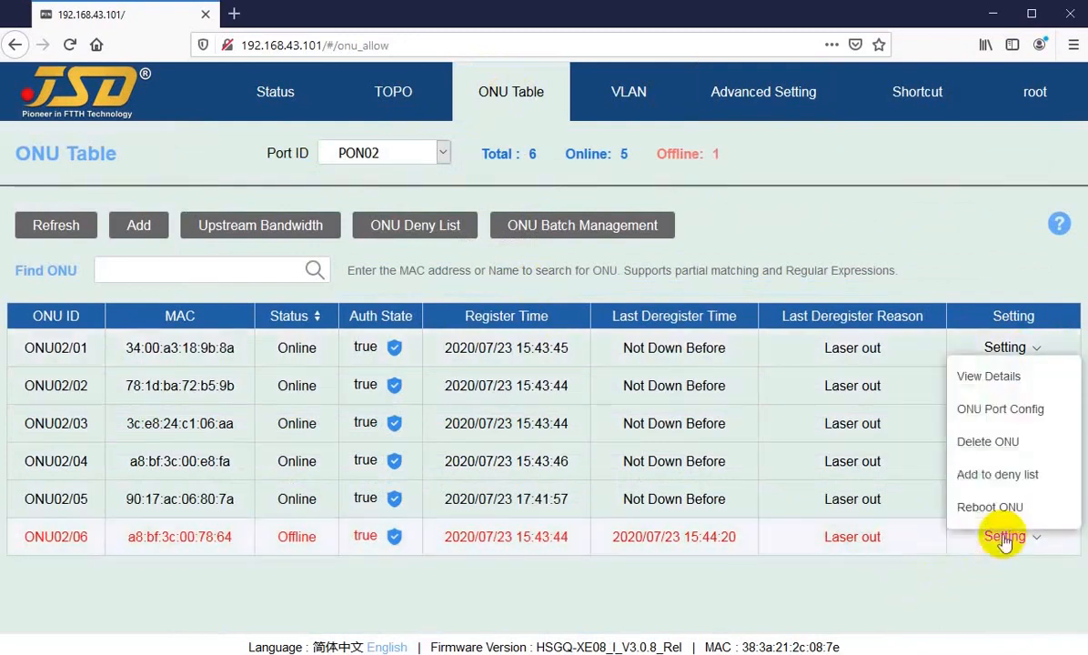
click(982, 443)
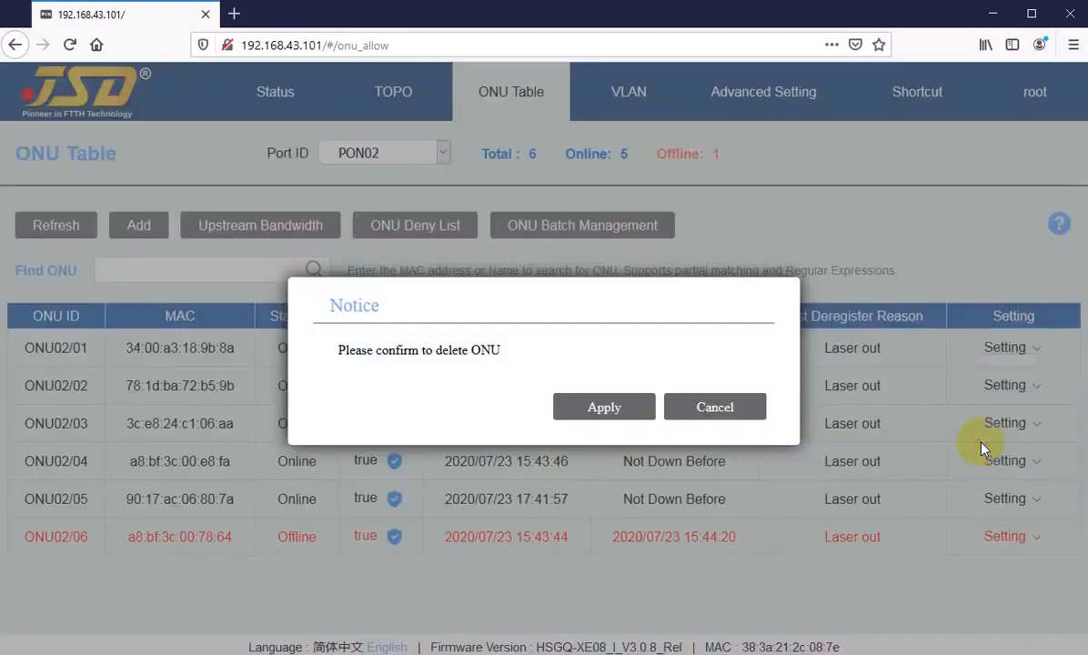
click(560, 406)
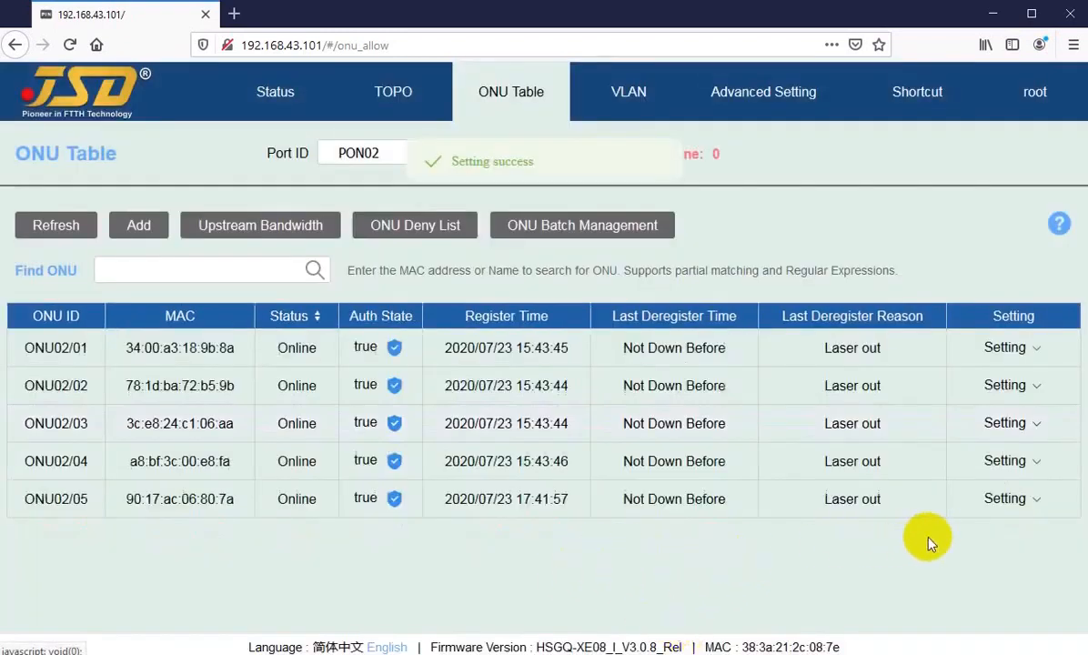
Bring up the Setting actions for ONU02/05.
click(1005, 498)
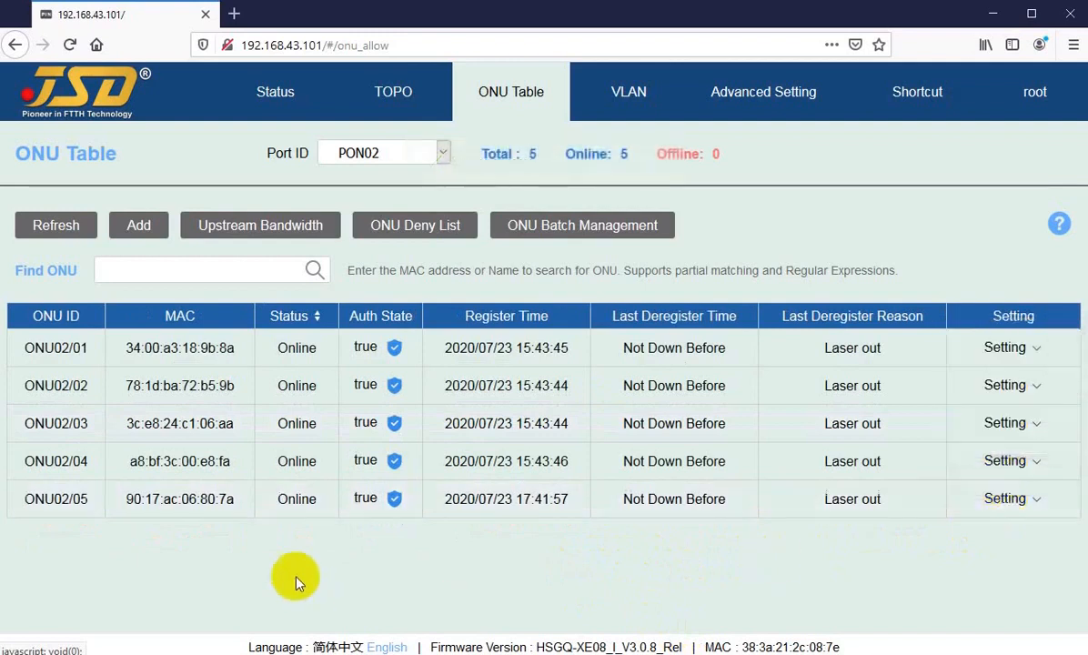
drag(50, 500, 85, 553)
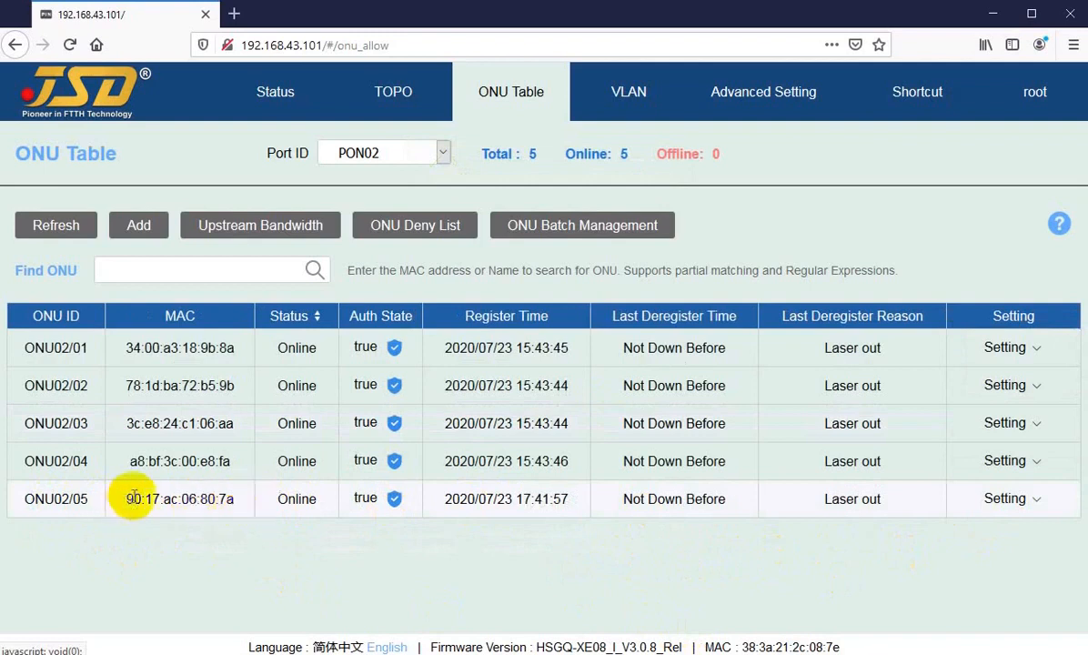
drag(164, 497, 164, 548)
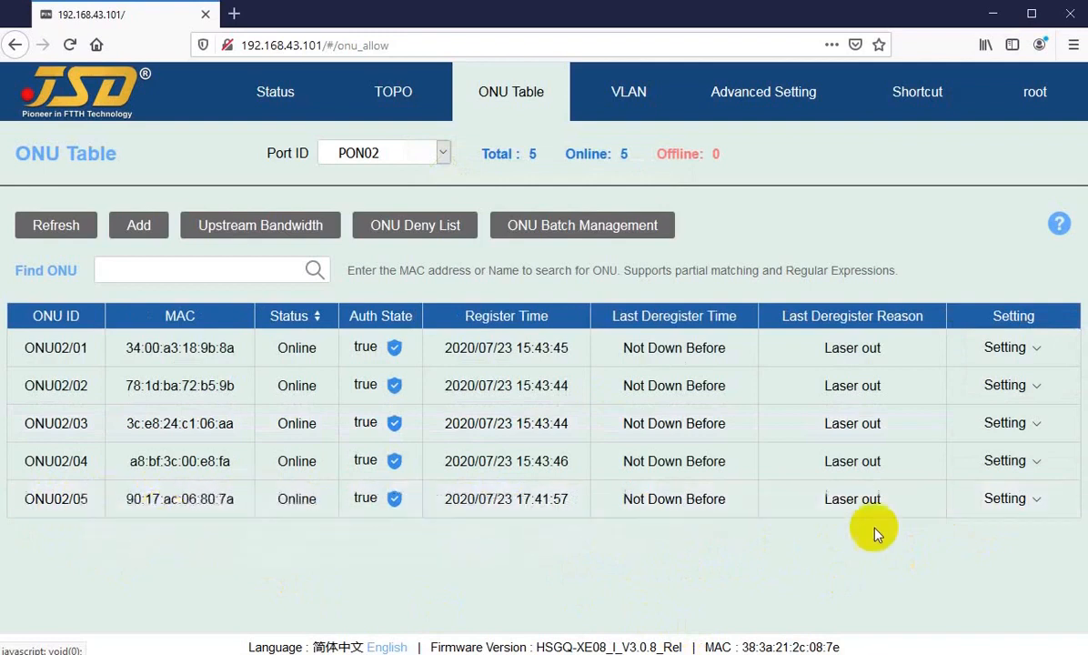
mouse_move(1020, 500)
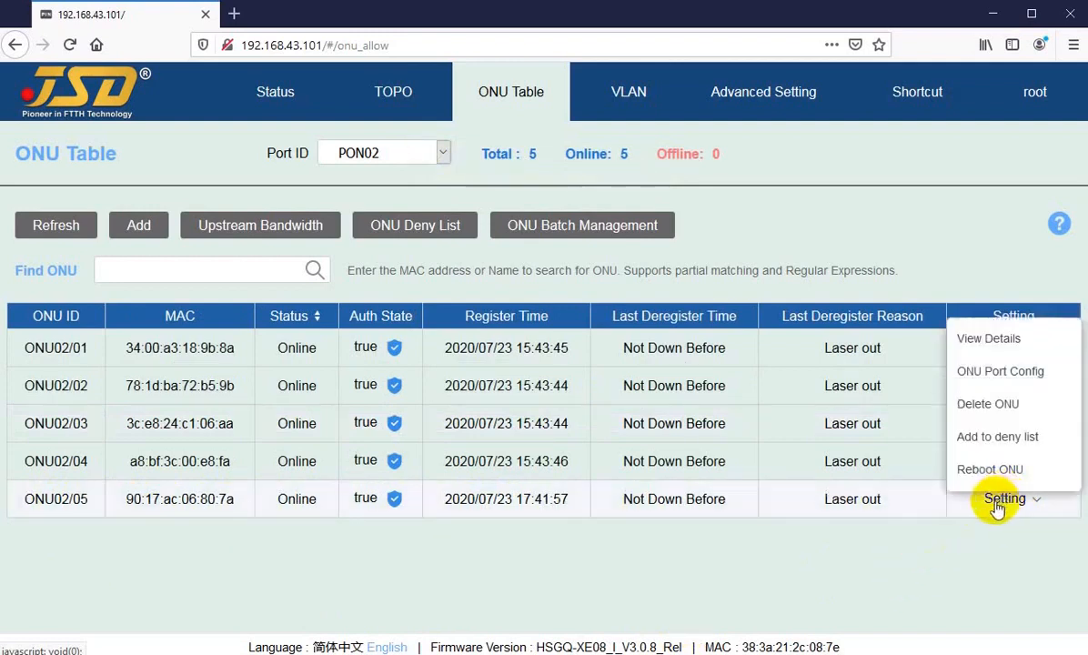
Add ONU02/05 to the deny list and view it listed there with reason Reject.
click(983, 438)
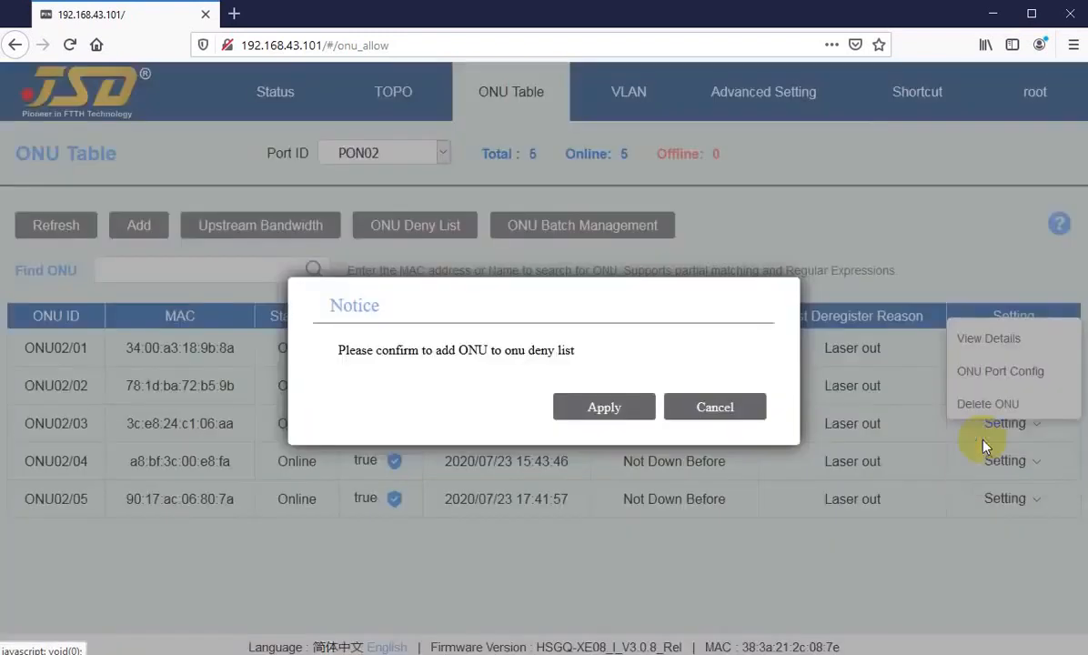
click(597, 409)
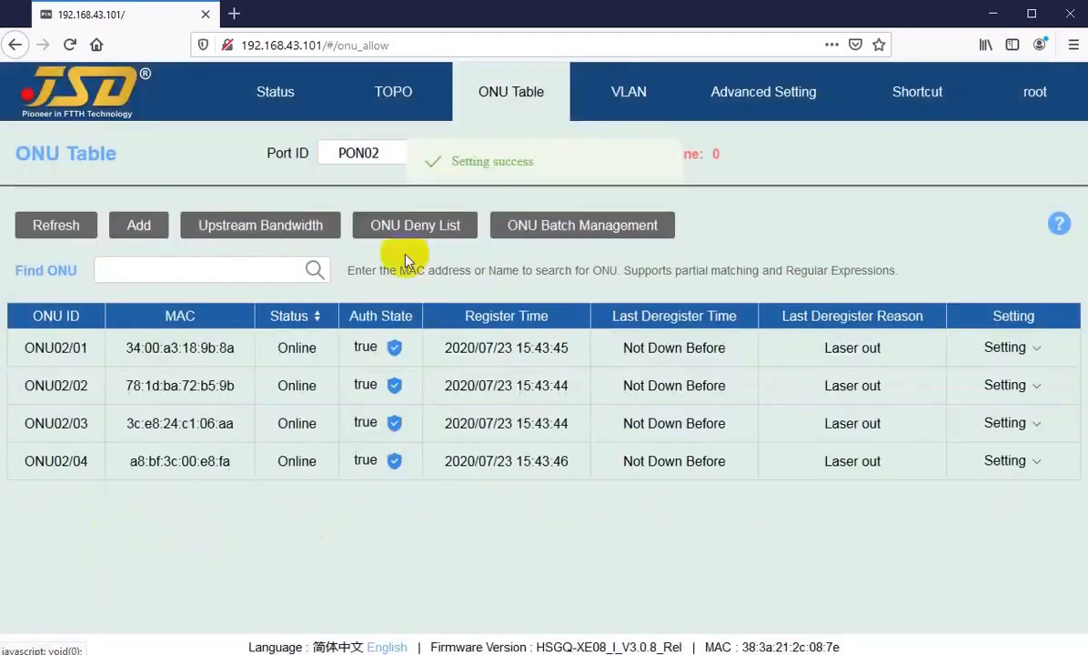
click(400, 225)
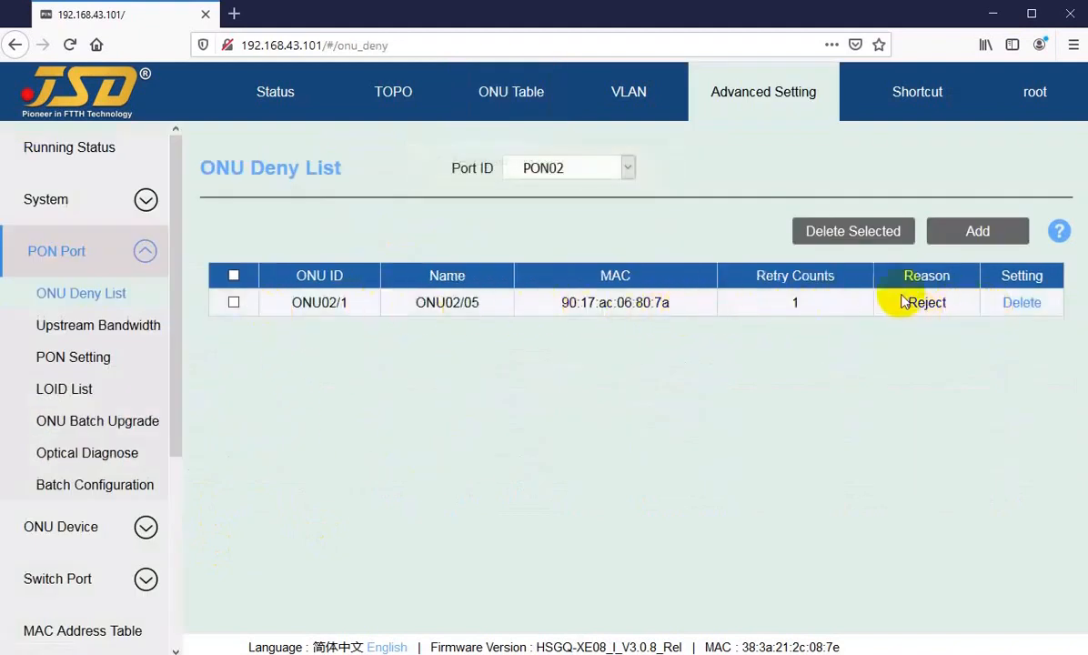
drag(903, 305, 949, 309)
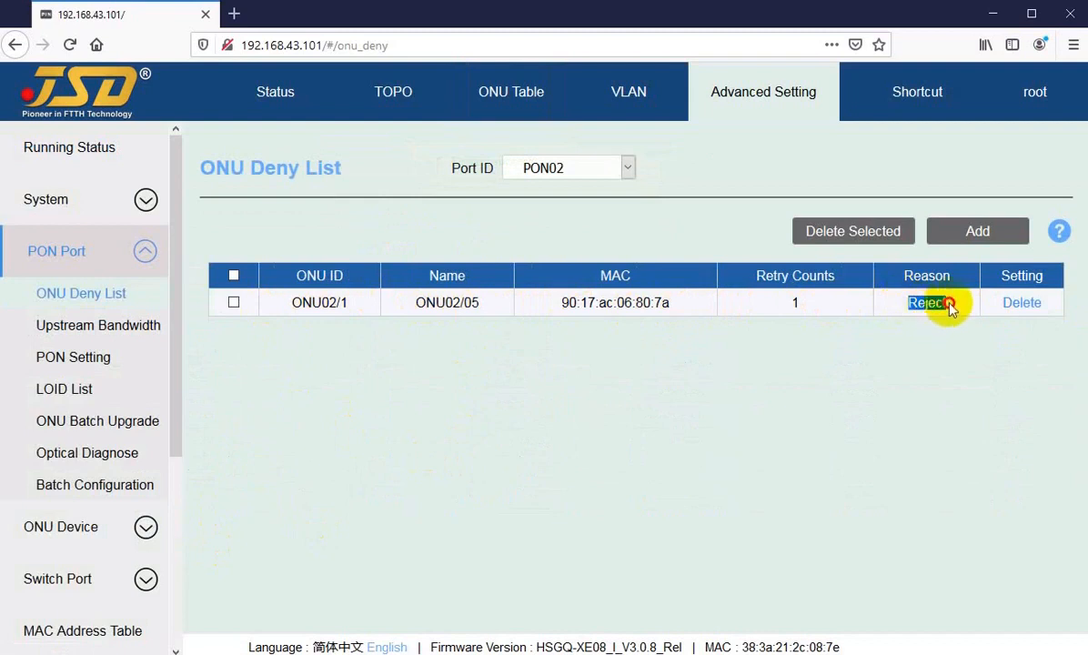
click(899, 308)
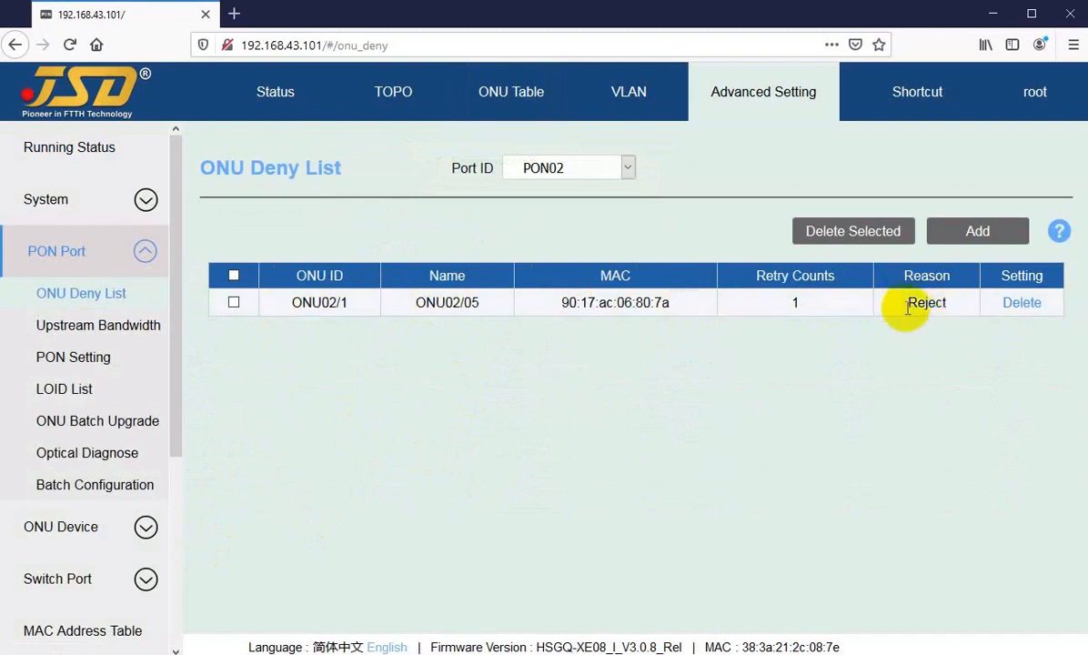
drag(900, 309, 957, 307)
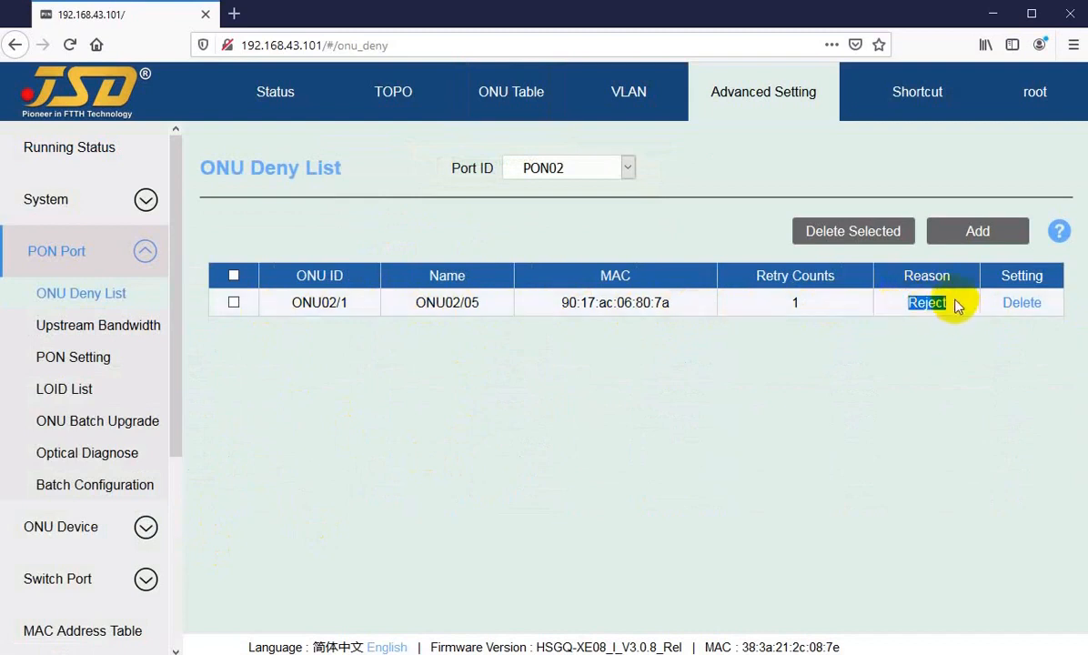
click(960, 338)
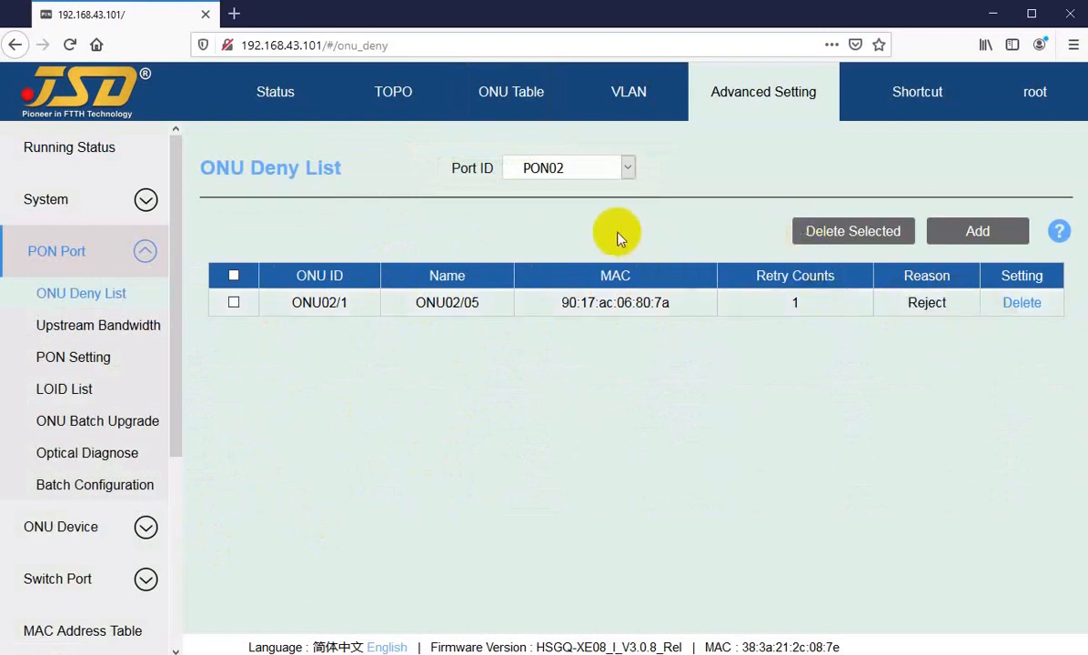
Remove ONU02/05 from the deny list and go back to the ONU table.
click(1018, 307)
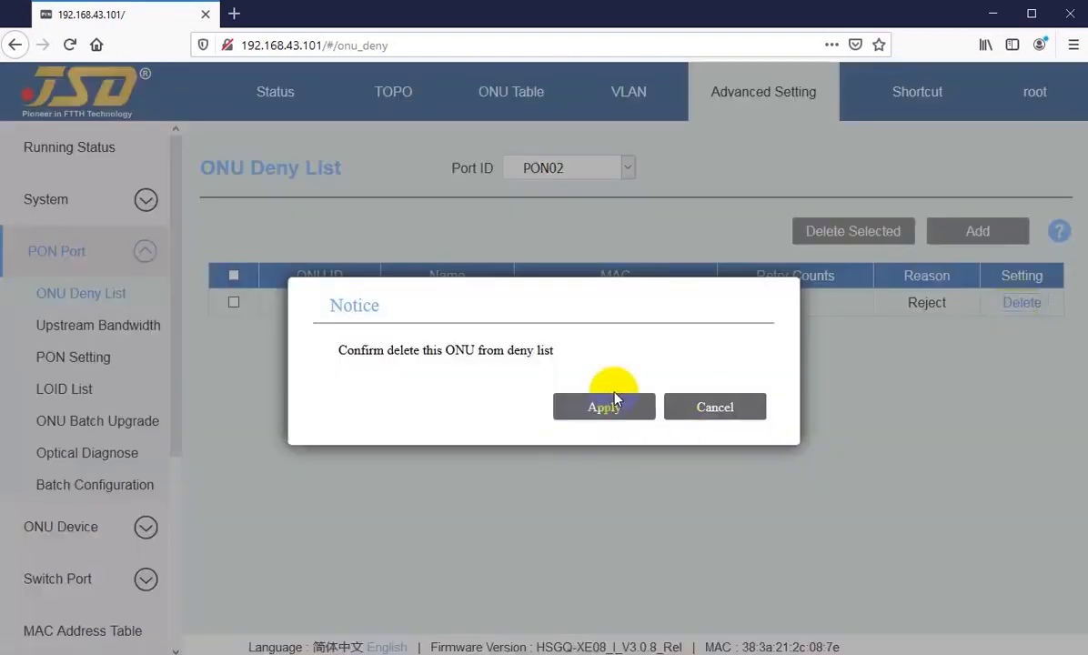
click(578, 409)
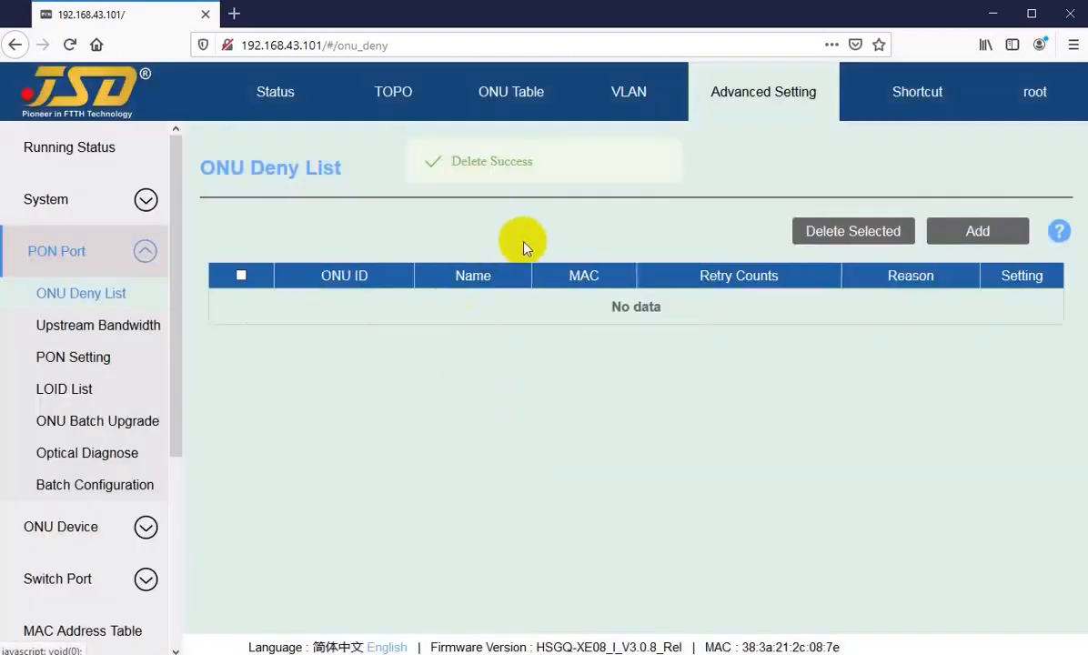
click(506, 94)
Go back to the PON02 ONU Table and refresh until ONU02/01–ONU02/04 show online.
click(260, 556)
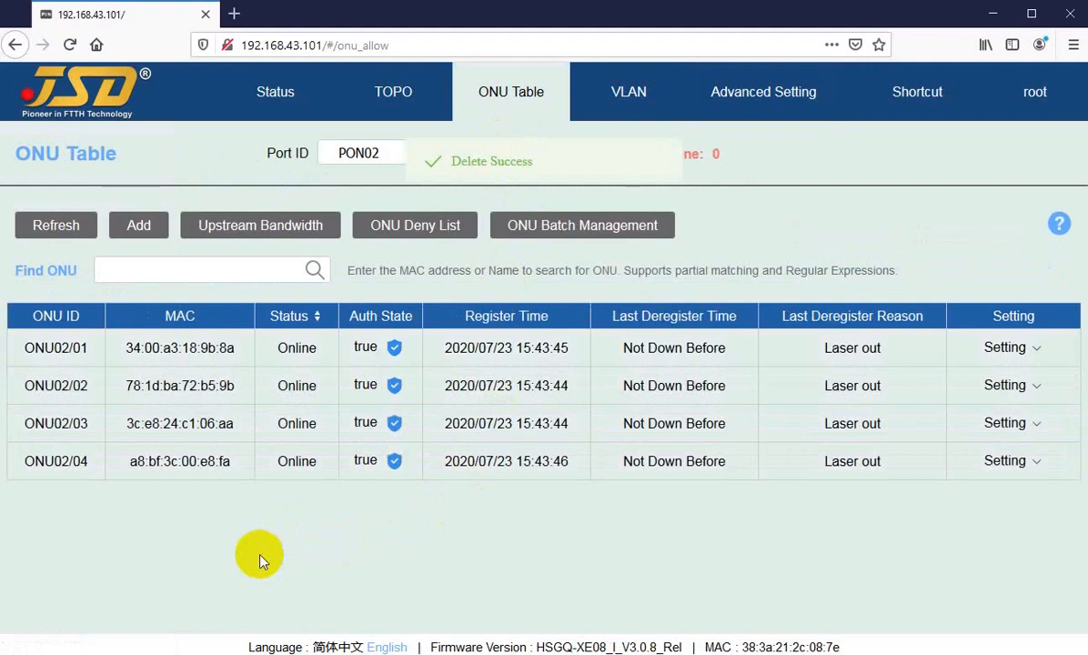
click(53, 227)
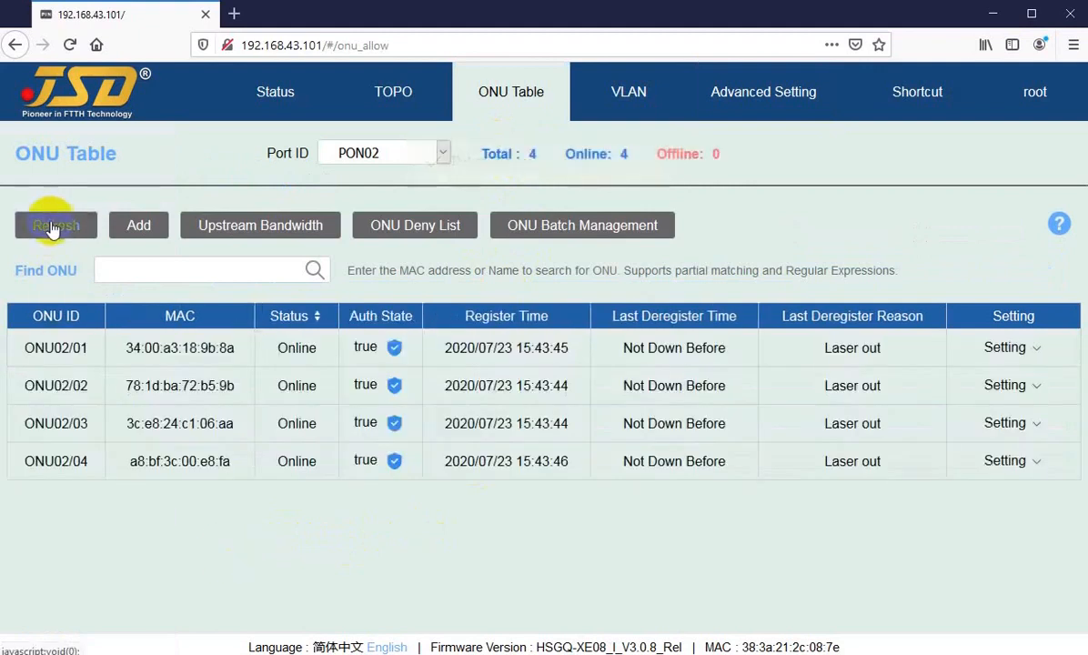
click(53, 227)
click(52, 228)
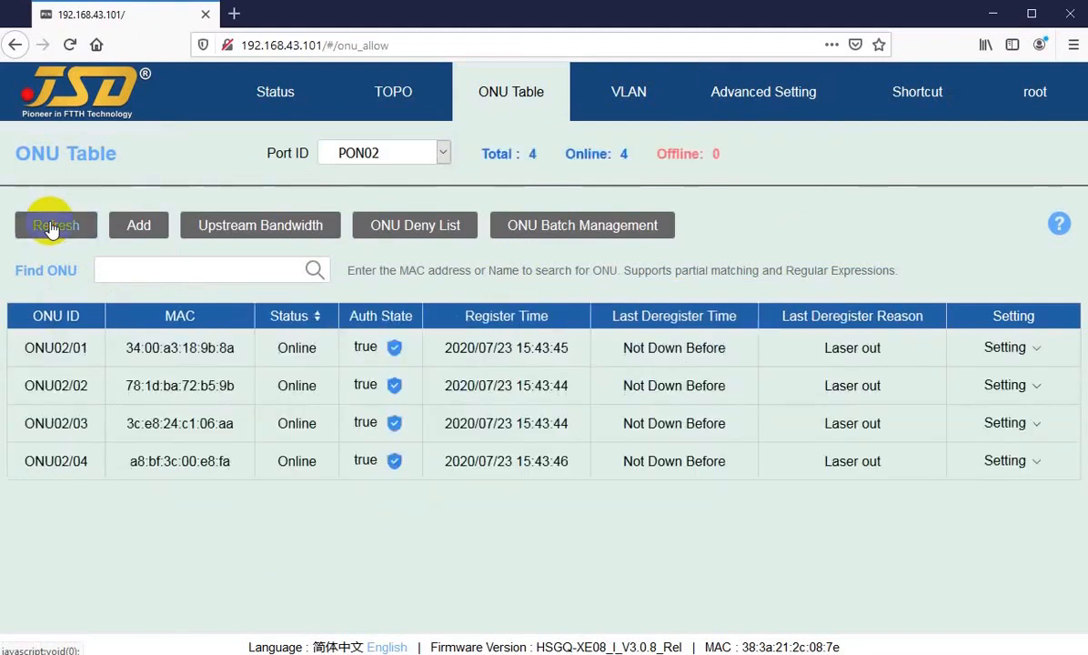
click(51, 229)
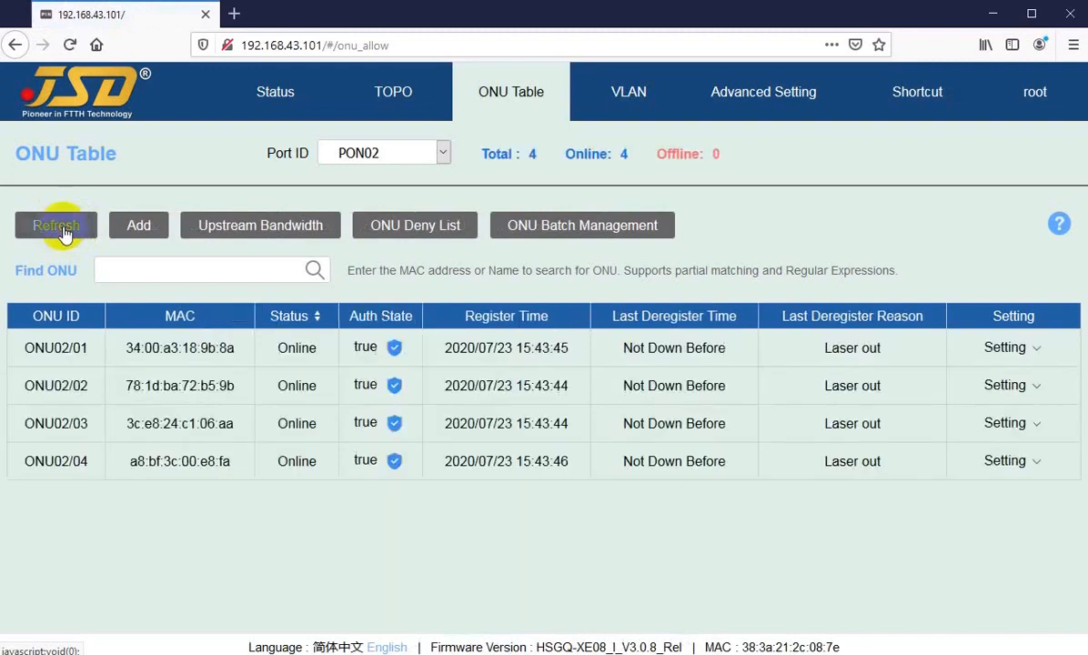
click(64, 234)
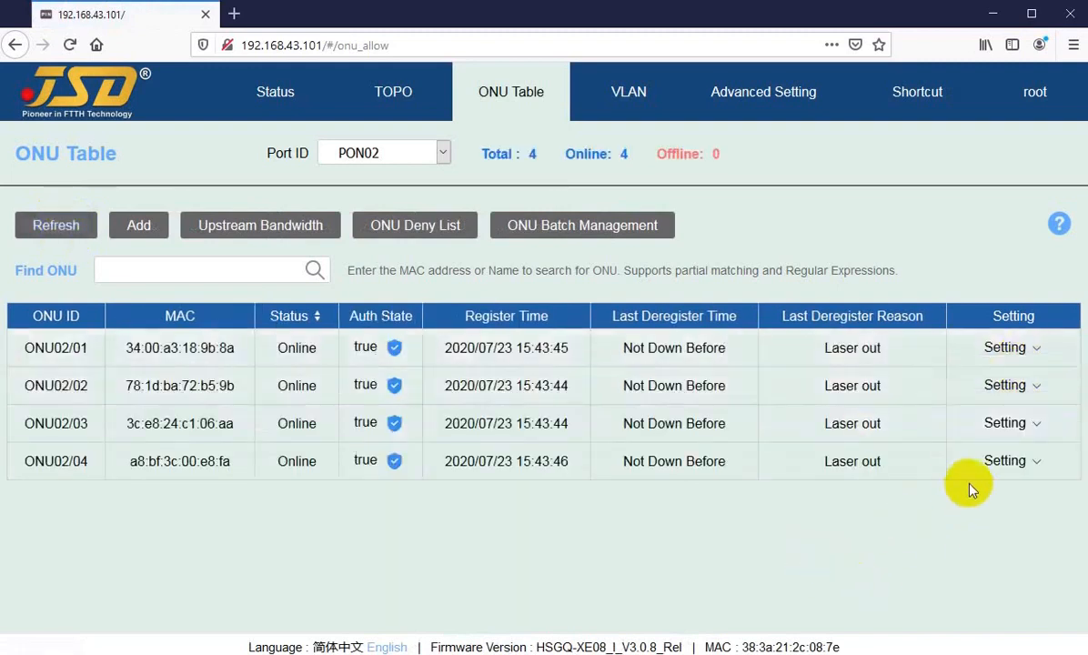
mouse_move(1000, 425)
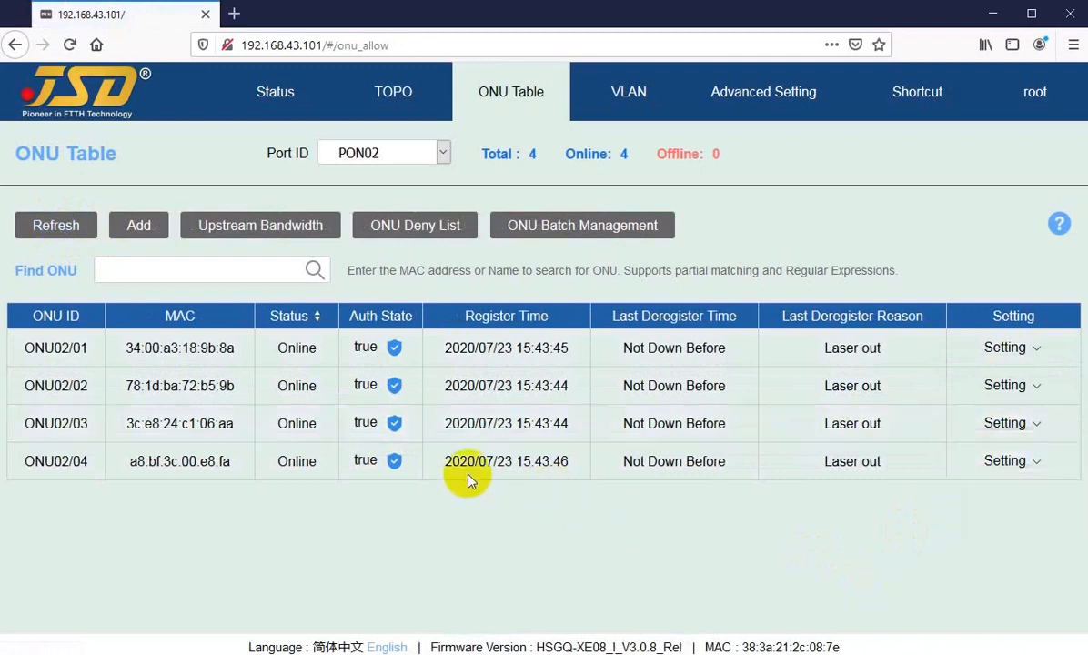
mouse_move(1002, 464)
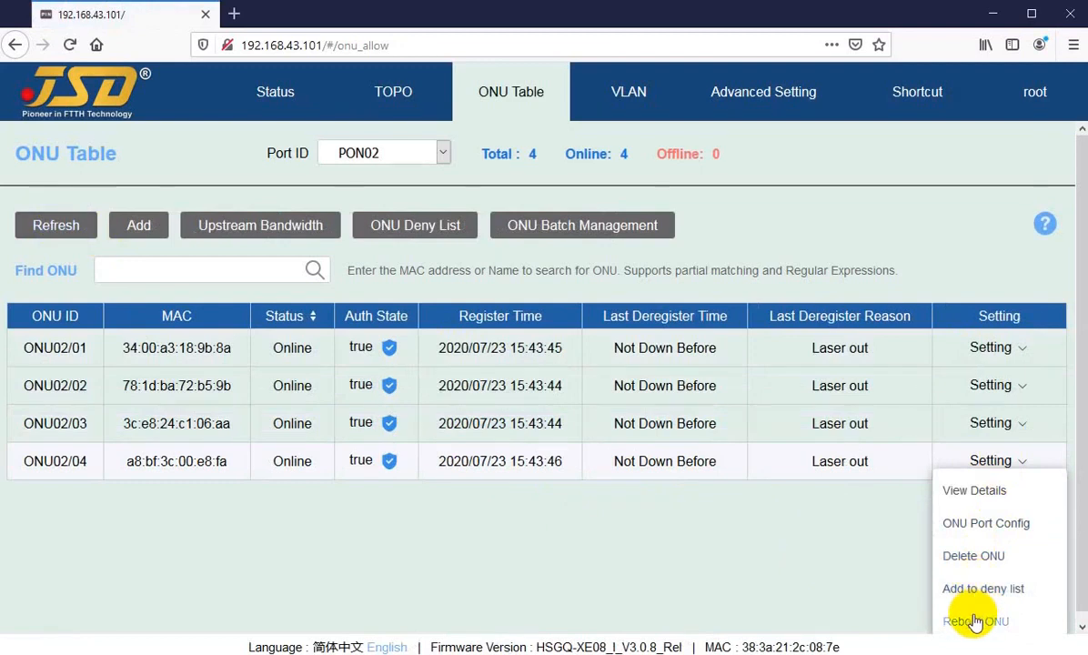
Reboot ONU02/04 and reload the page to follow its status.
click(975, 622)
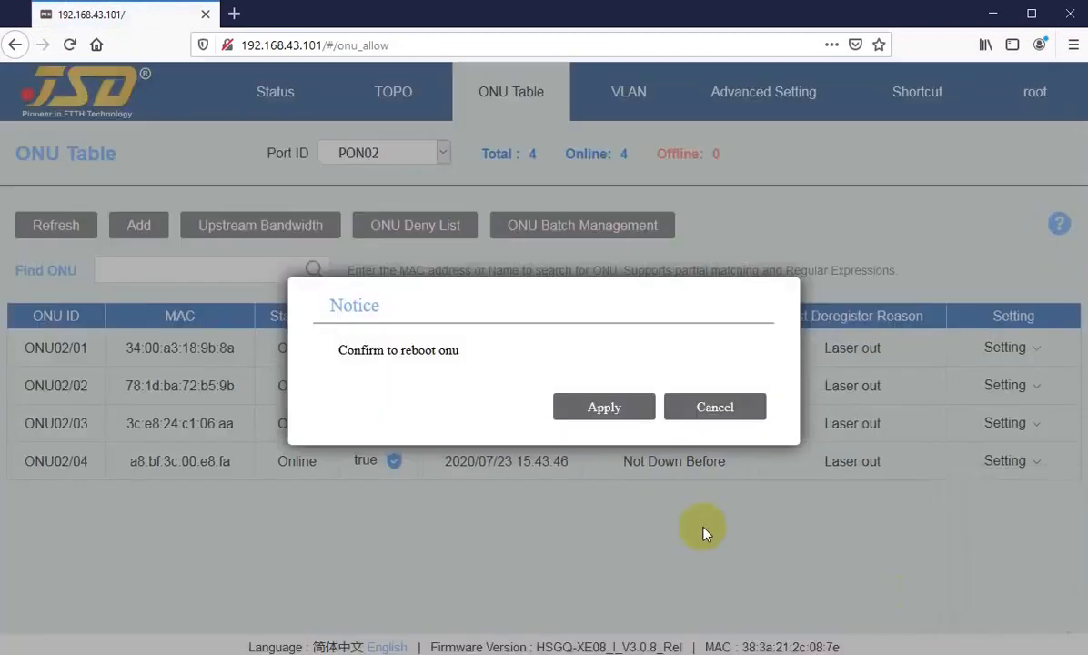
click(590, 410)
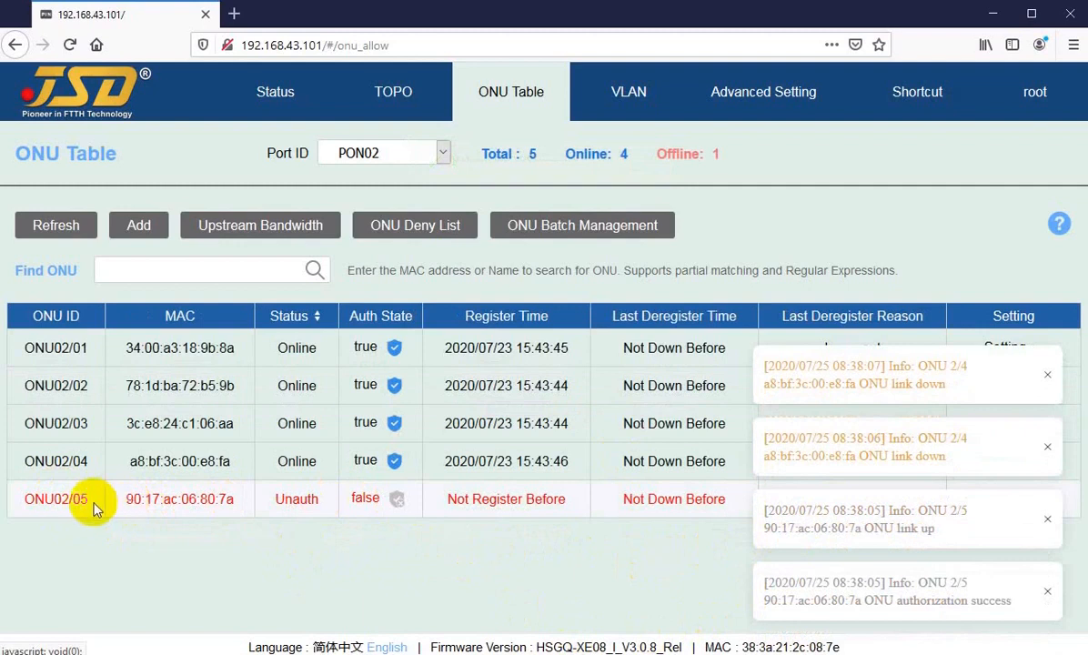
key(F5)
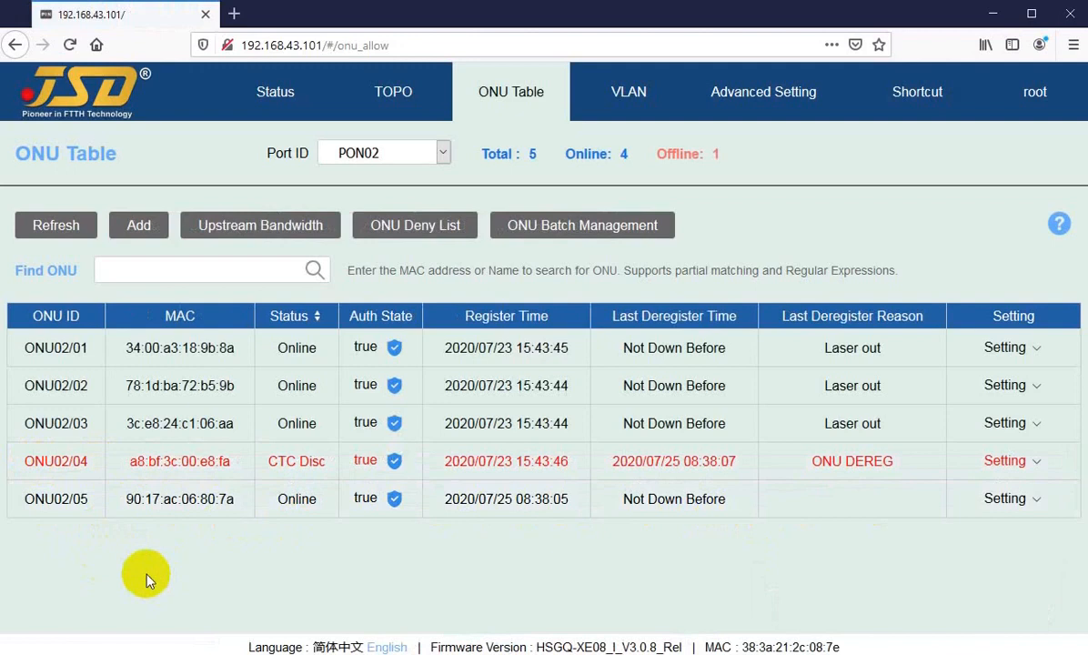
key(F5)
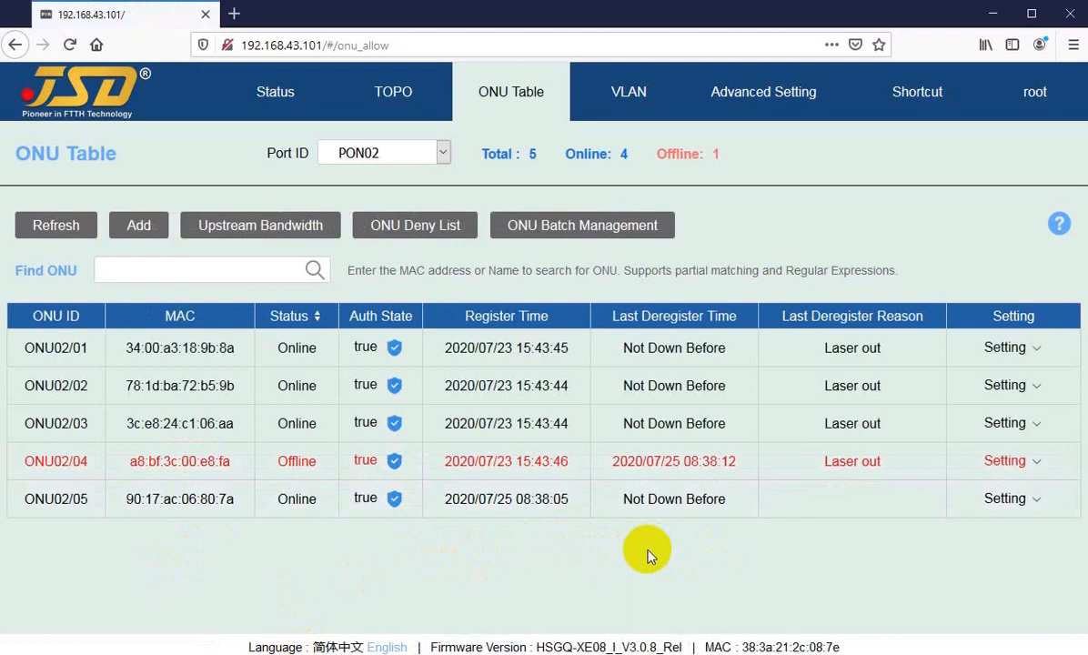
Keep reloading until ONU02/04 and the returned ONU02/05 show Online, five ONUs total.
key(F5)
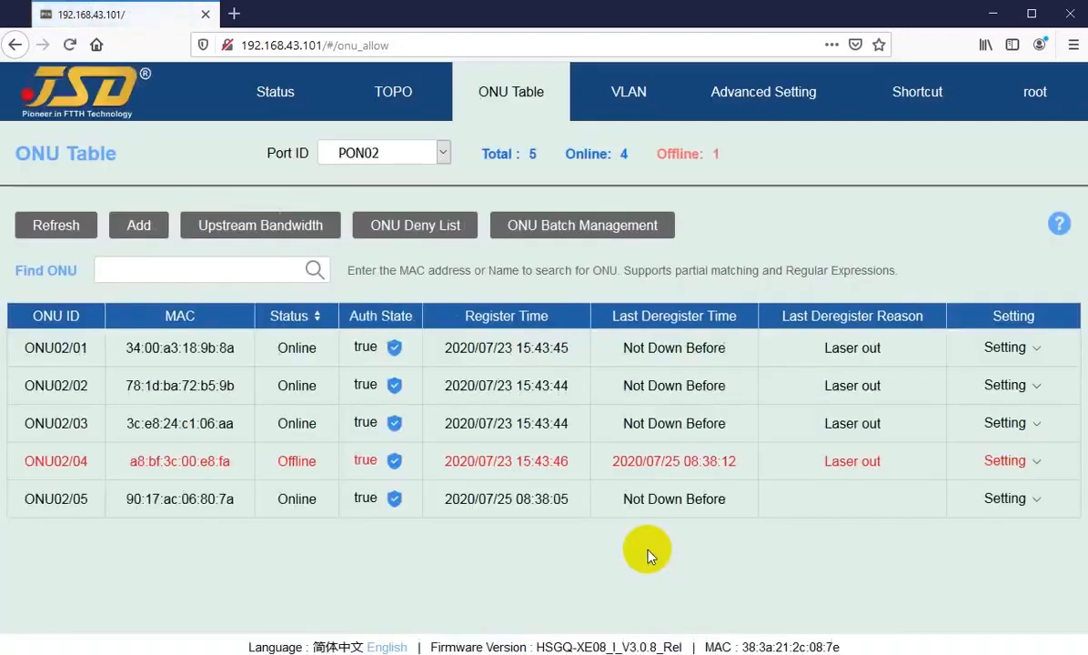
key(F5)
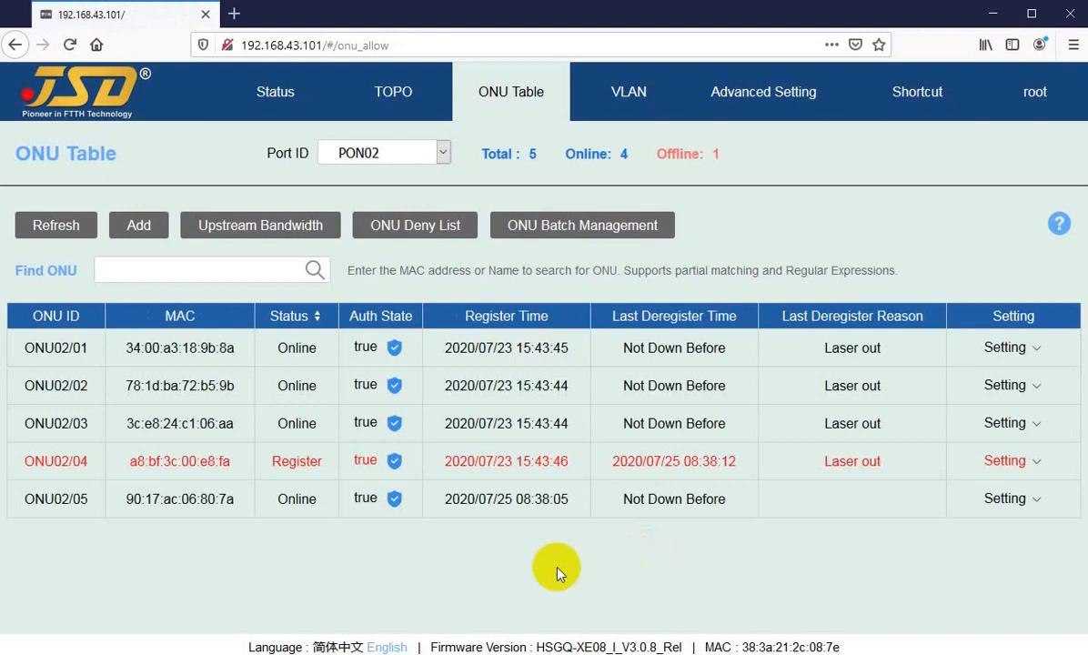
mouse_move(291, 461)
mouse_down()
mouse_move(307, 463)
mouse_move(291, 457)
mouse_up()
click(66, 229)
drag(280, 462, 304, 462)
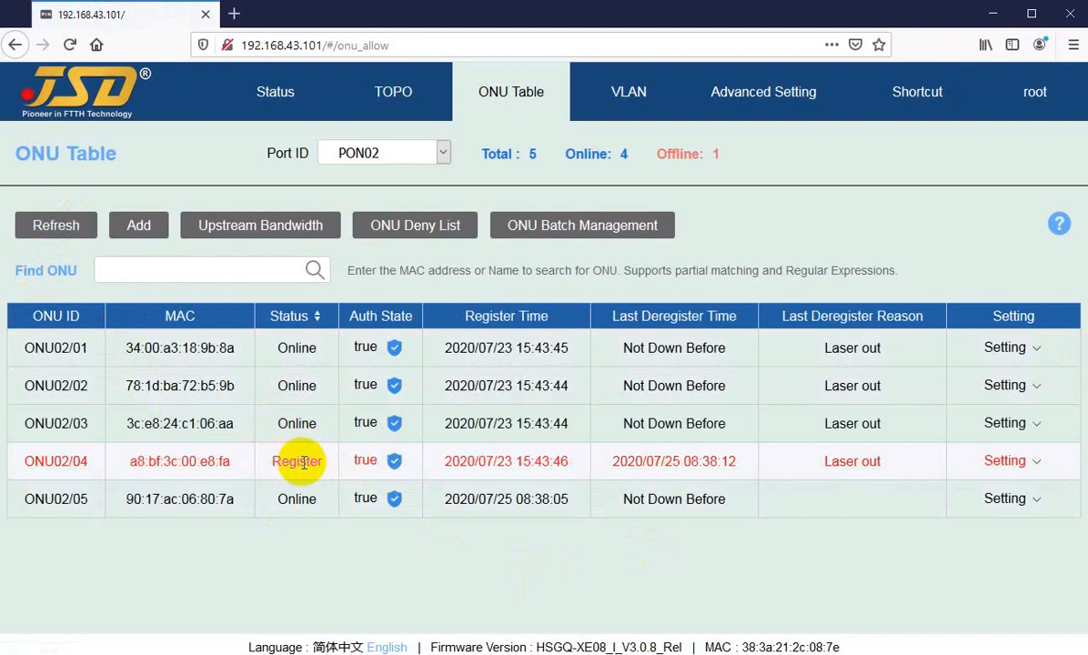
click(54, 227)
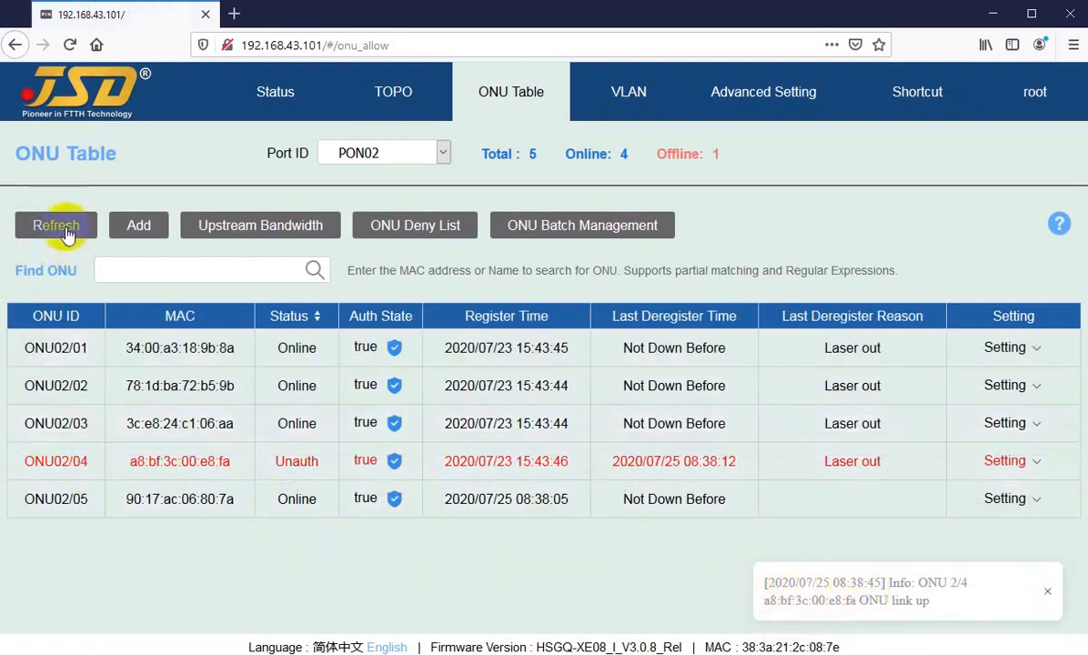
click(56, 224)
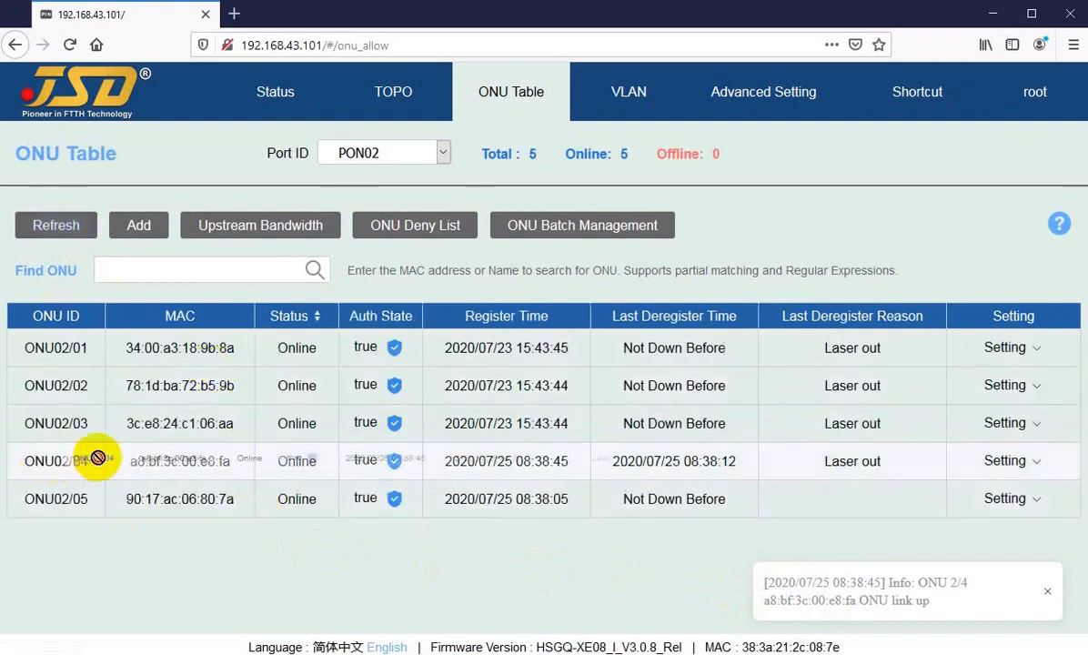
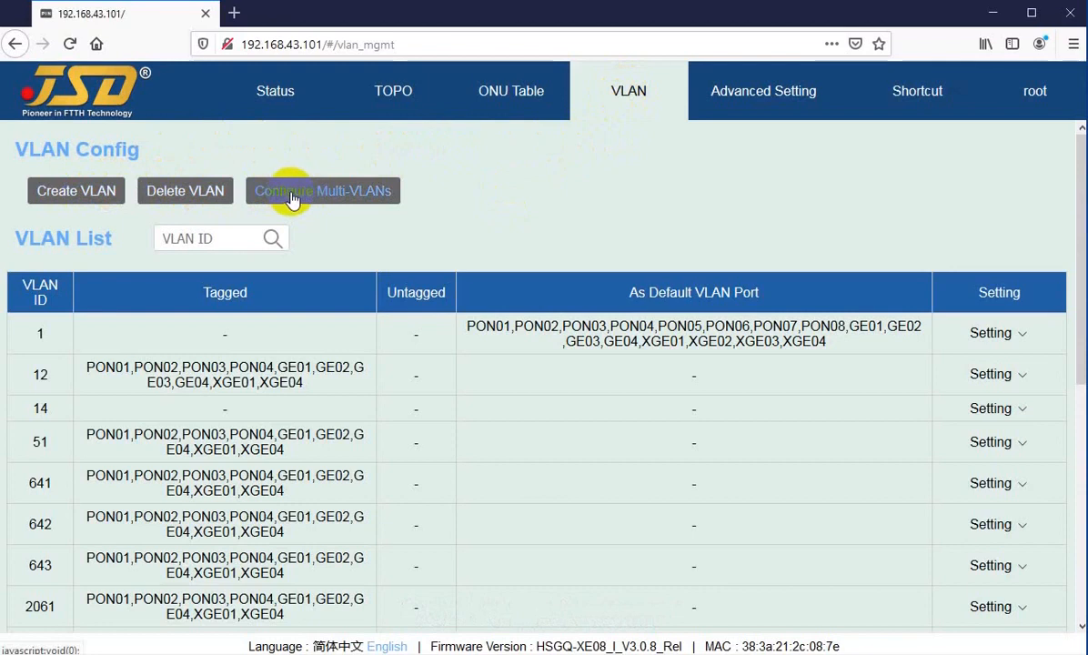
Create VLAN 15 as a 15-to-15 range.
click(75, 192)
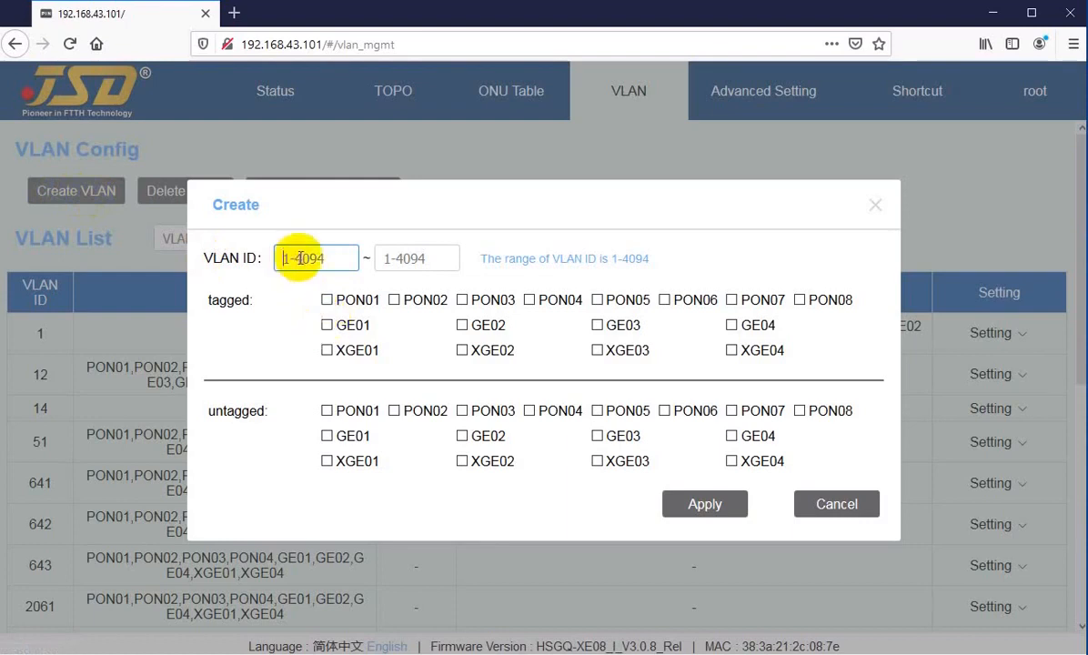
text(15)
key(Tab)
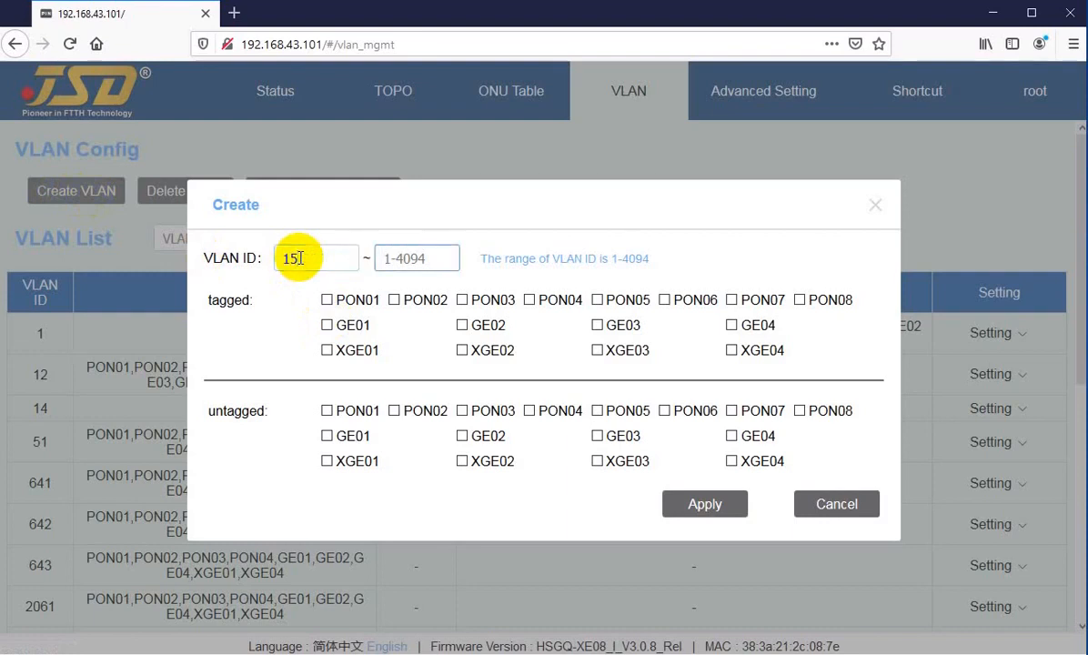
click(299, 259)
click(399, 259)
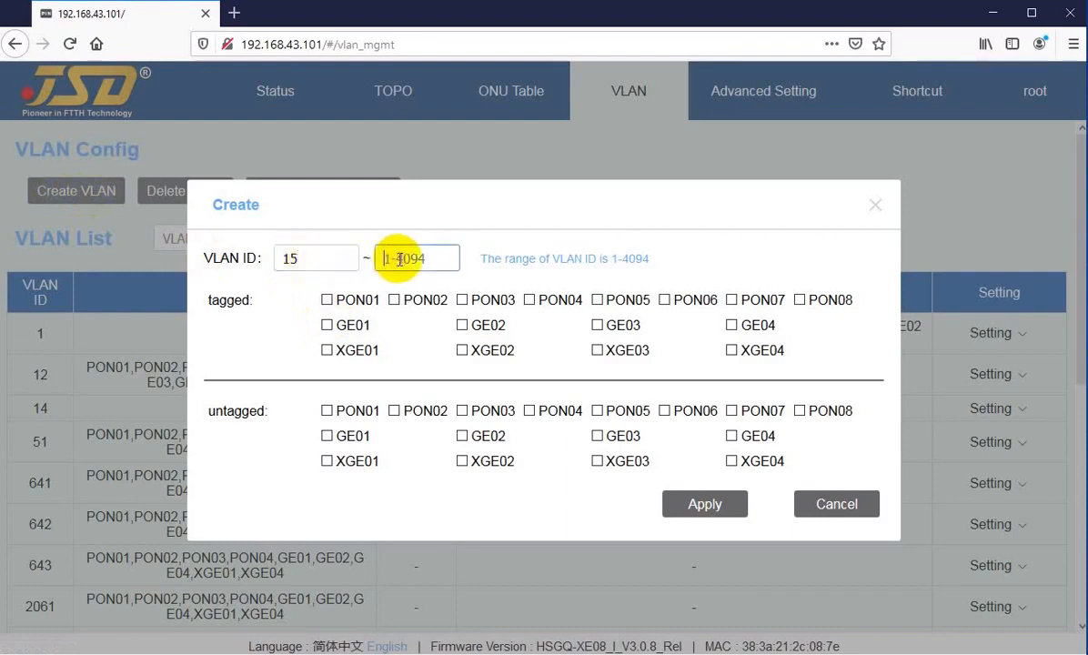
text(15)
click(700, 506)
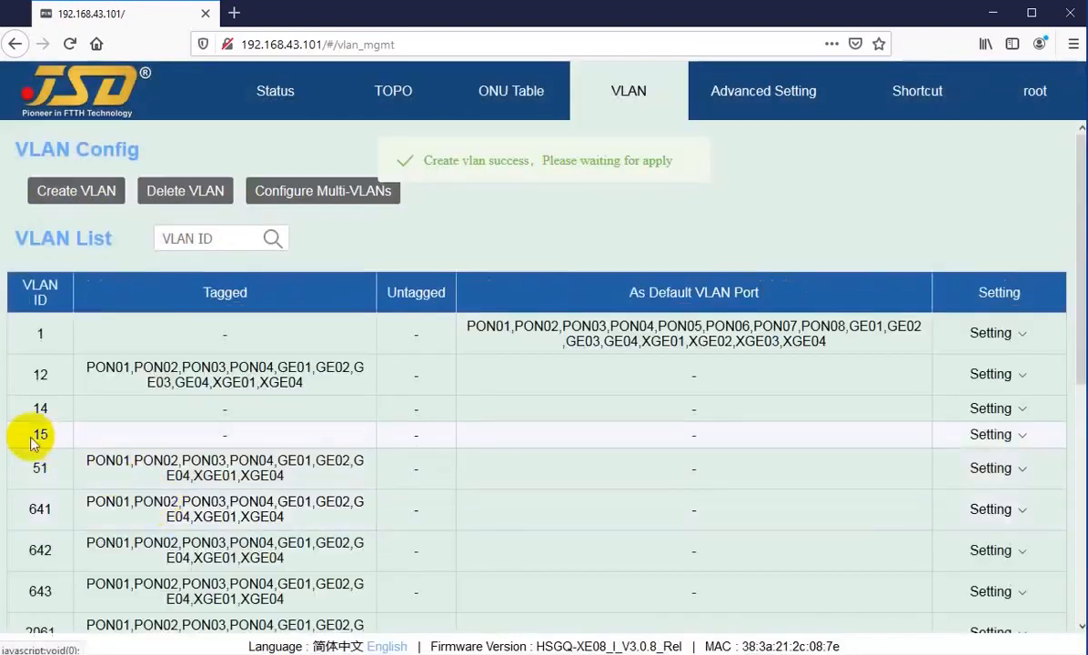
drag(33, 437, 53, 438)
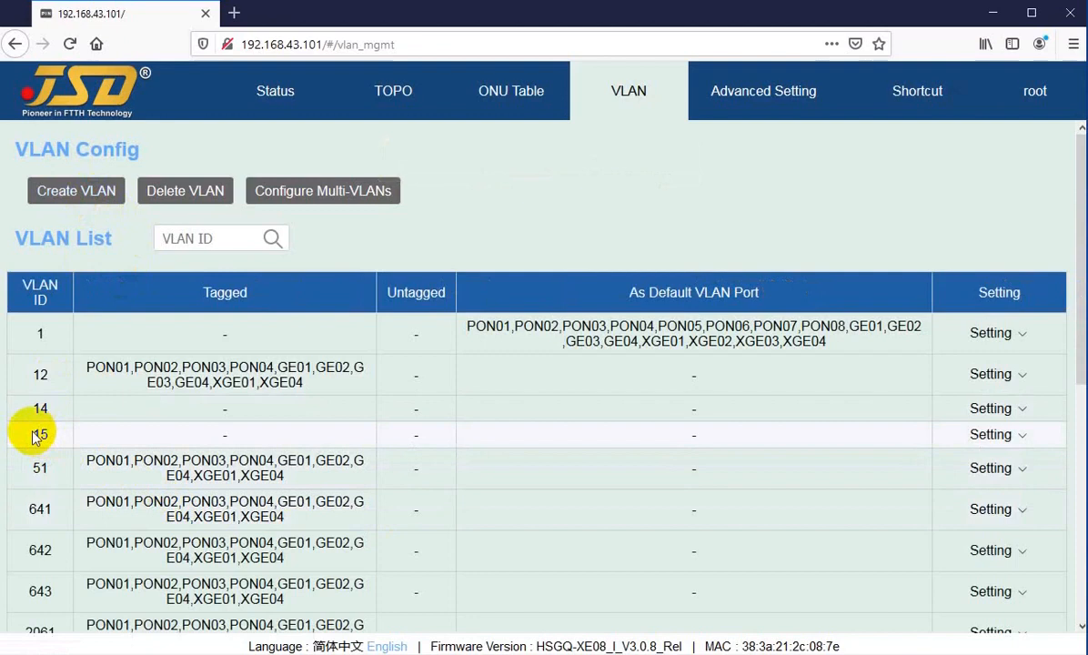
Create VLANs 16 through 20 as a single range.
click(72, 198)
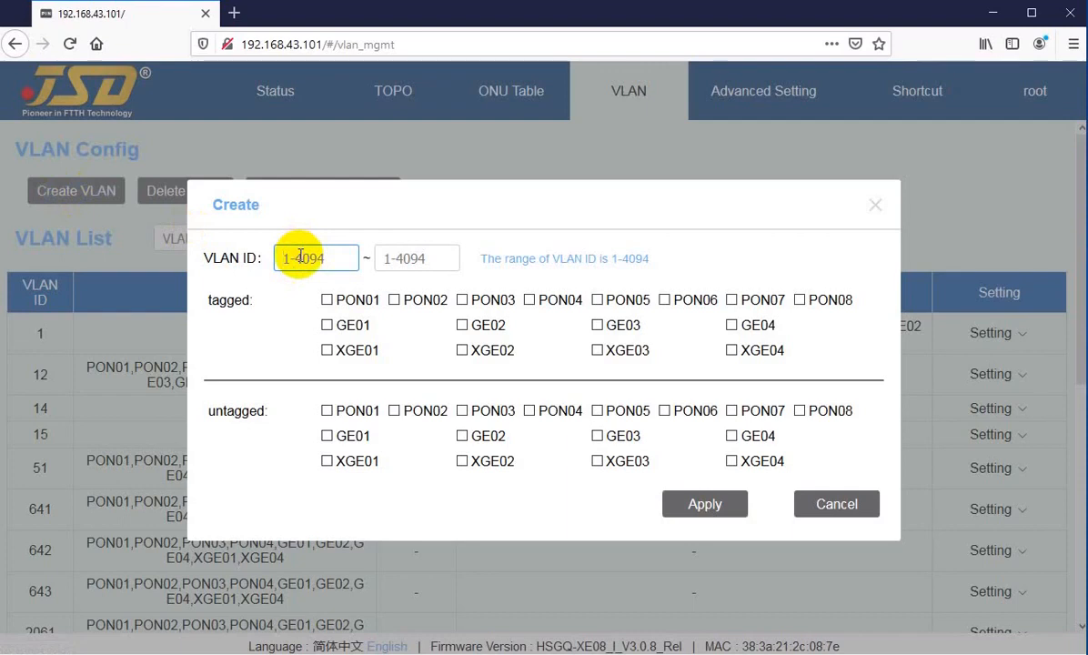
text(16)
key(Tab)
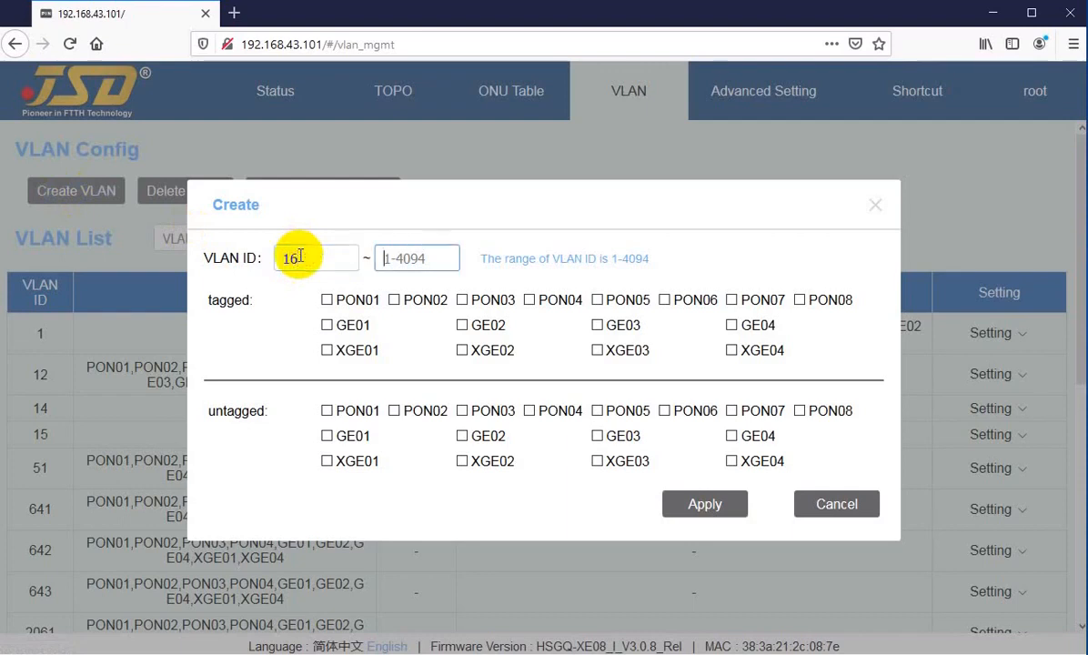
text(20)
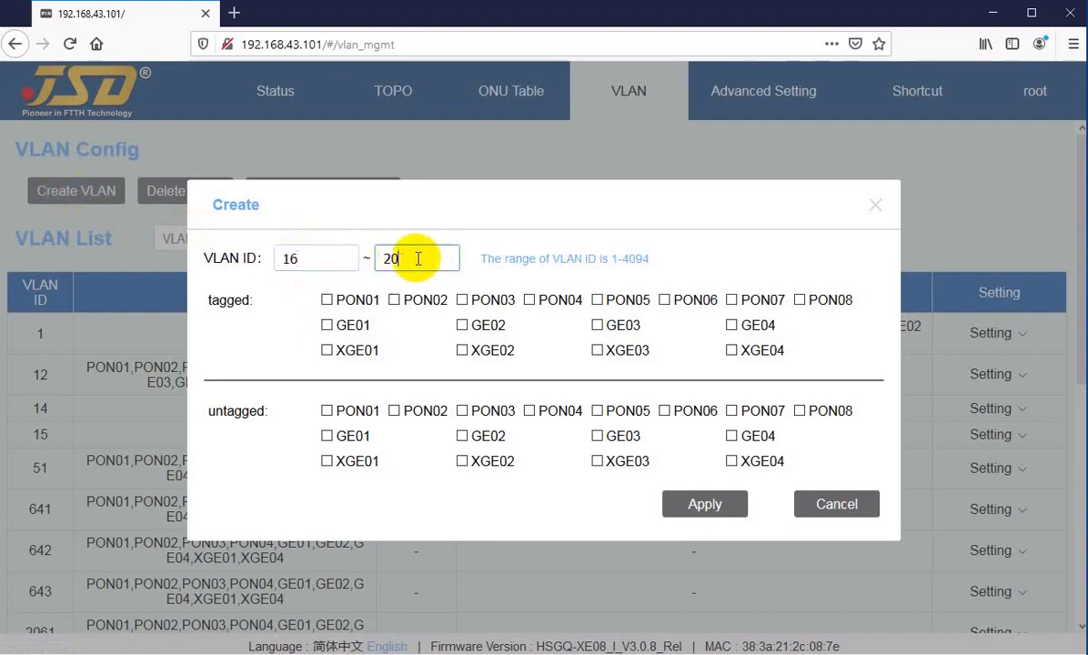
click(705, 506)
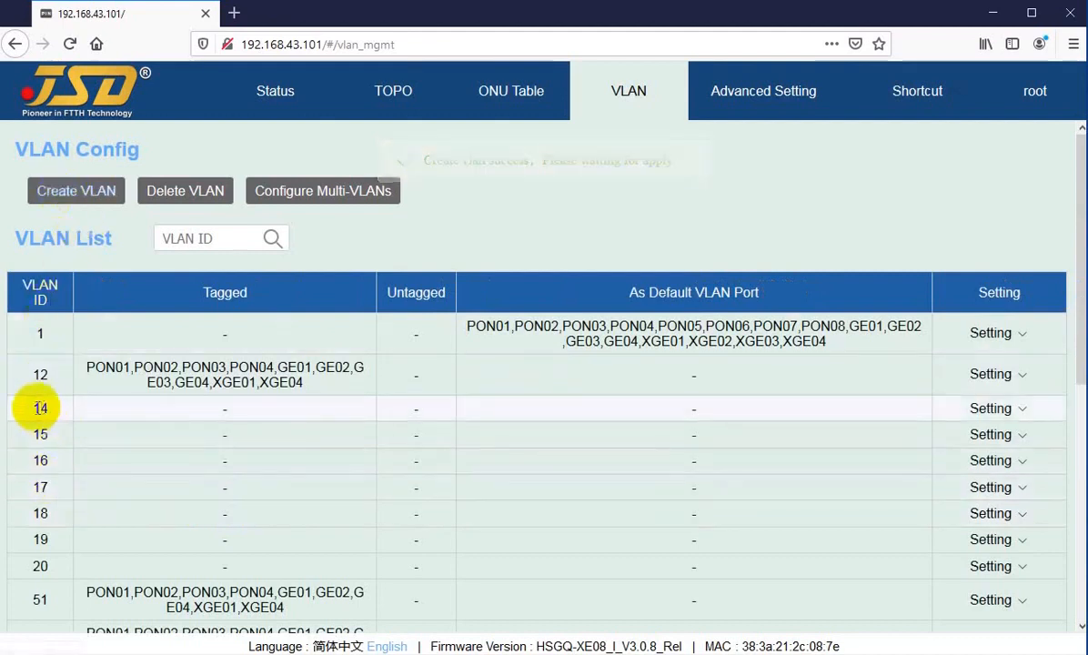
Delete VLAN 20 using a 20-to-20 range.
drag(29, 413, 51, 551)
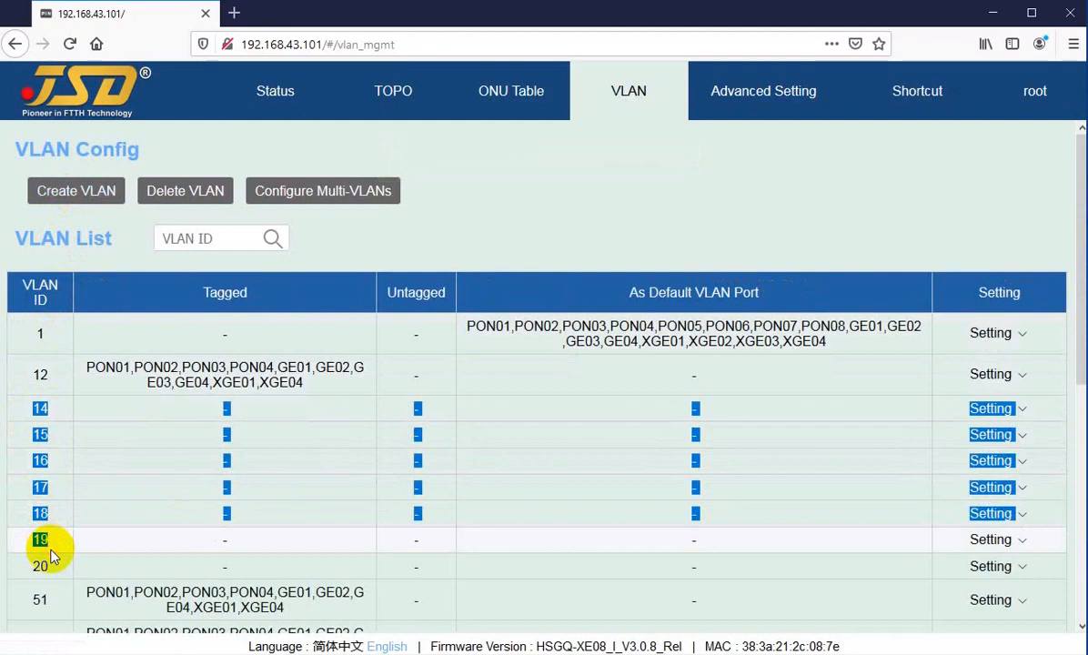
click(51, 528)
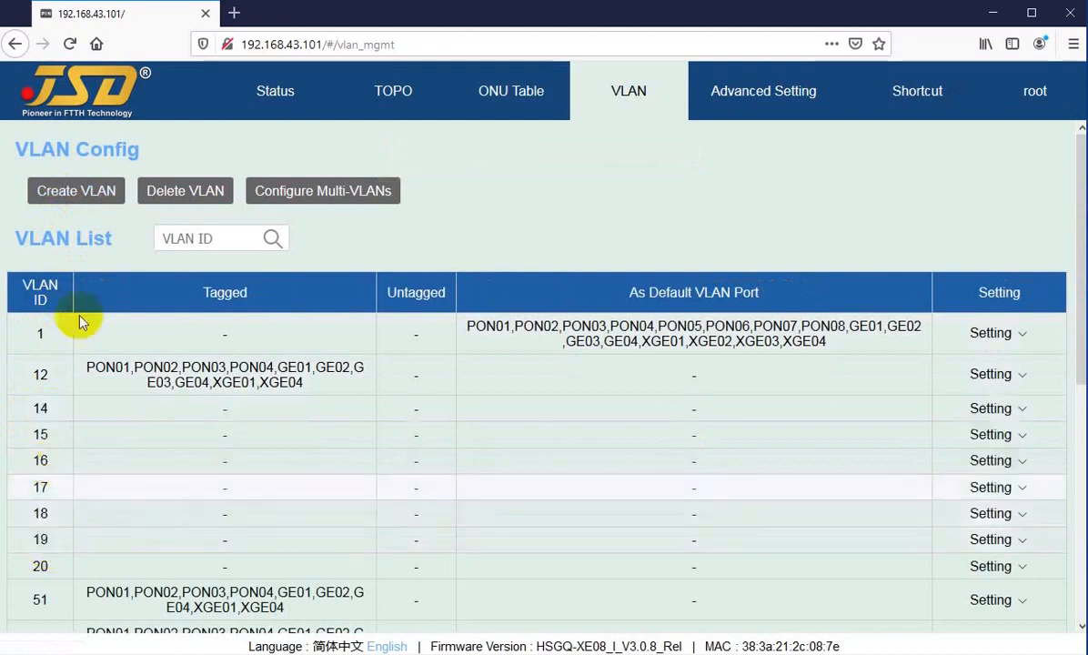
click(179, 193)
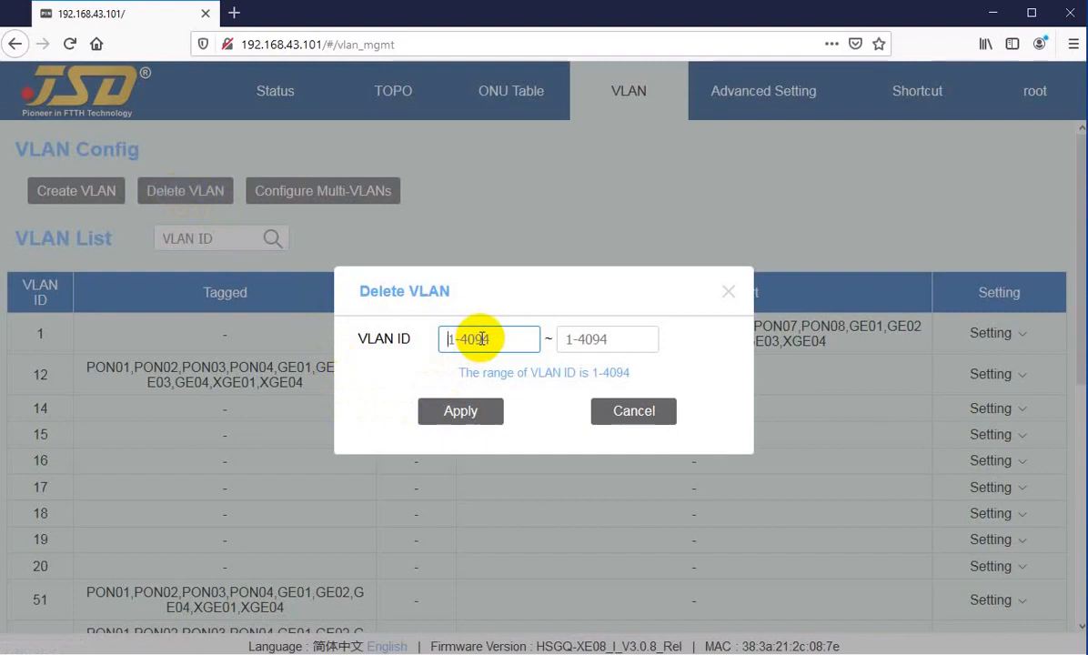
text(20)
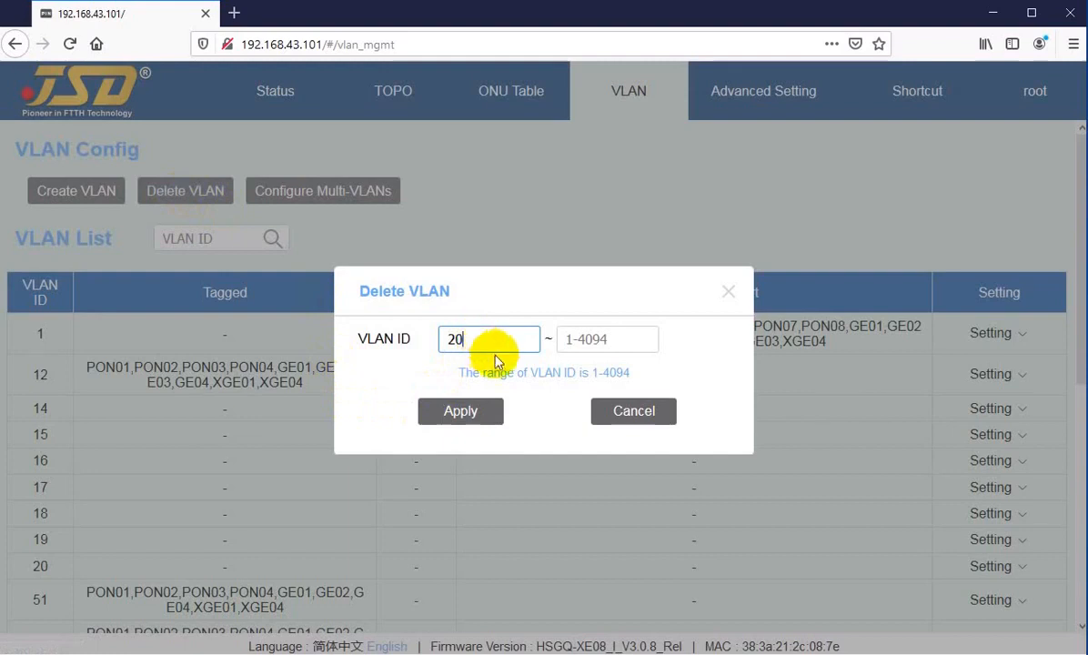
click(610, 339)
text(20)
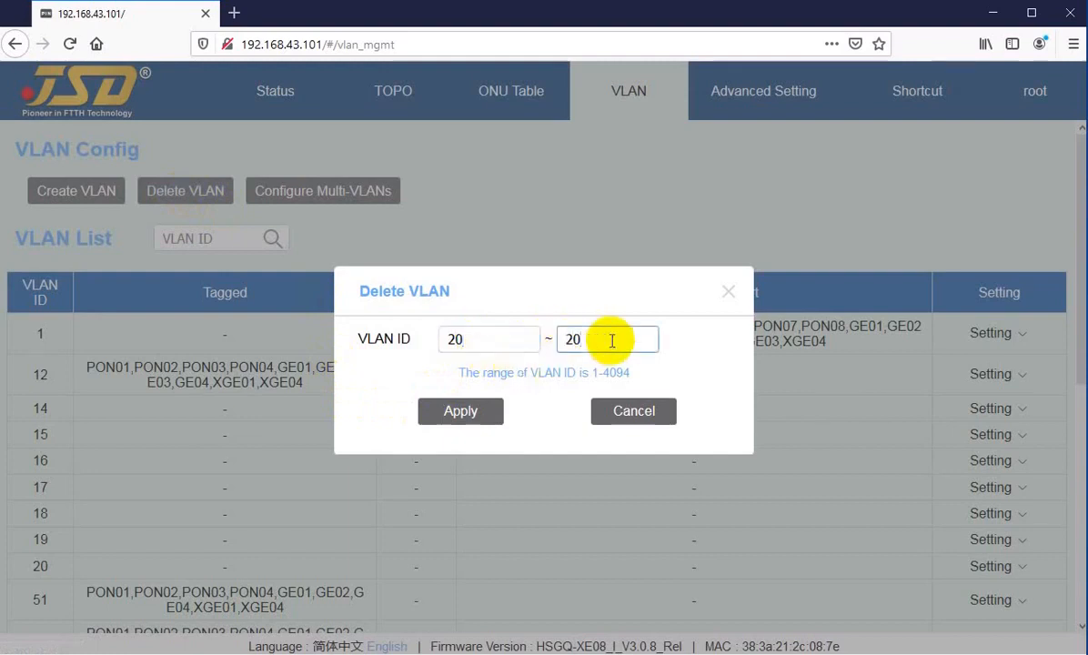
click(474, 411)
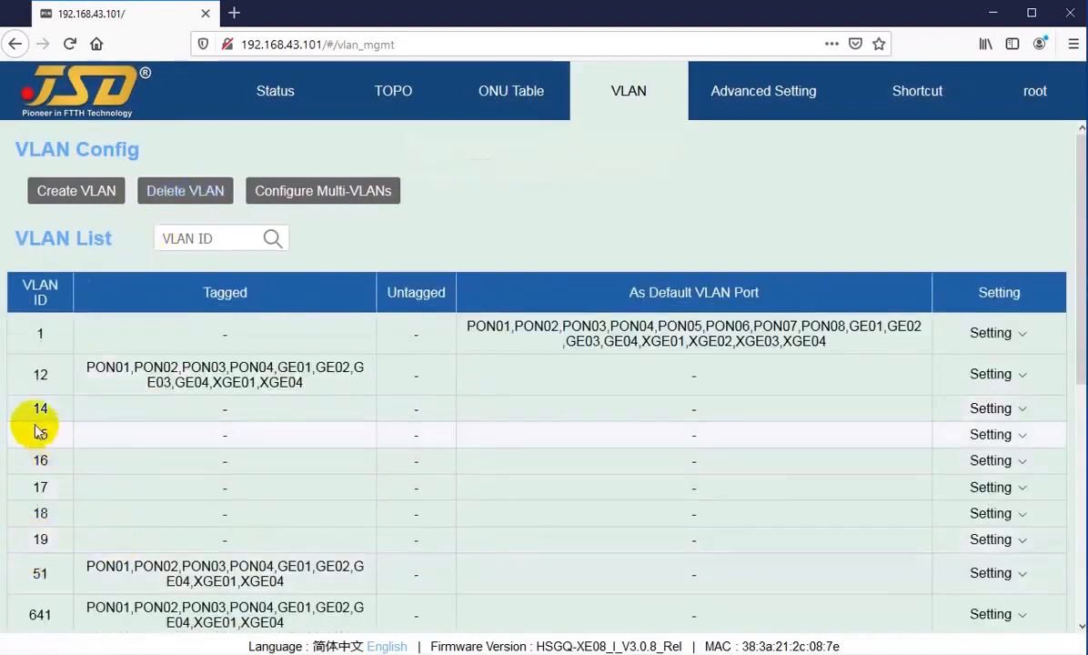
Delete VLANs 14 through 19 as one range.
drag(29, 407, 50, 411)
drag(25, 546, 53, 543)
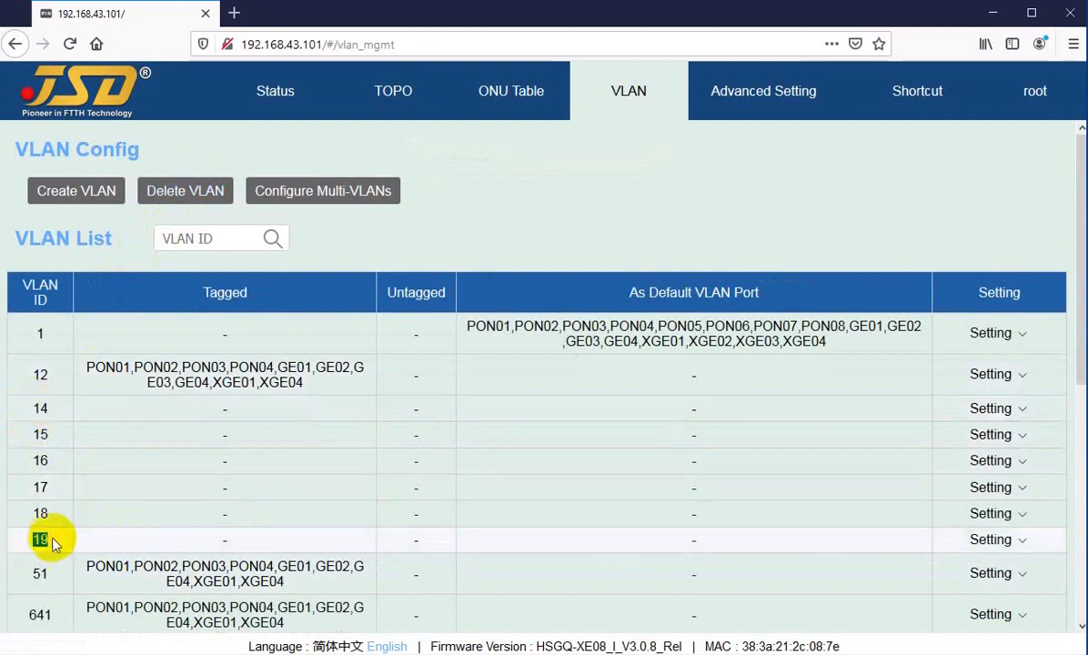
click(55, 544)
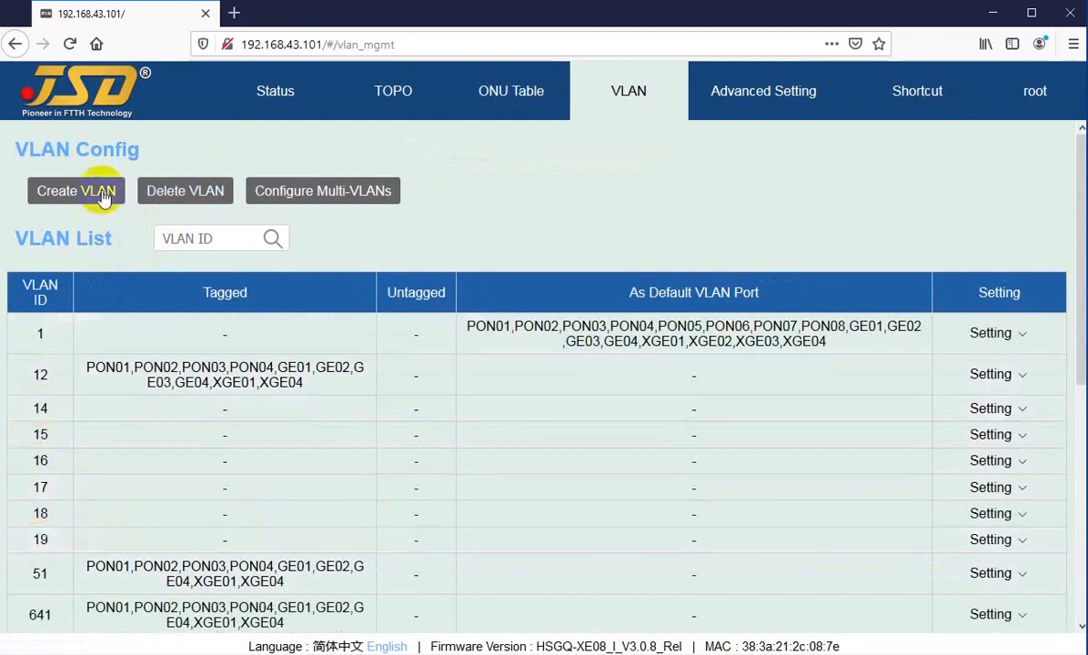
click(178, 189)
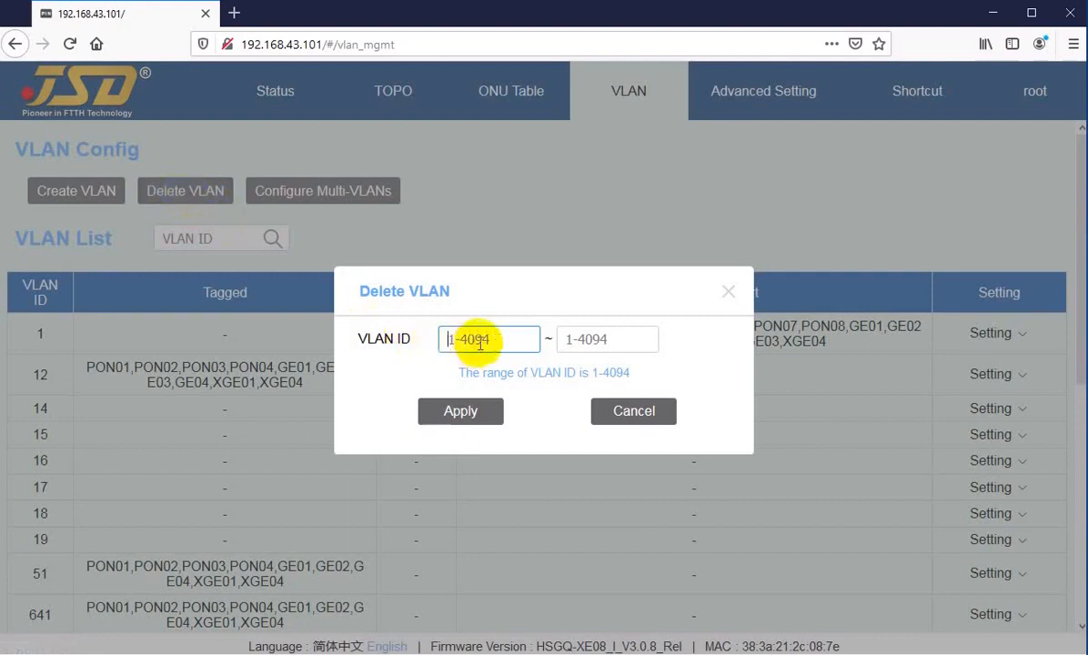
text(14)
key(Tab)
text(19)
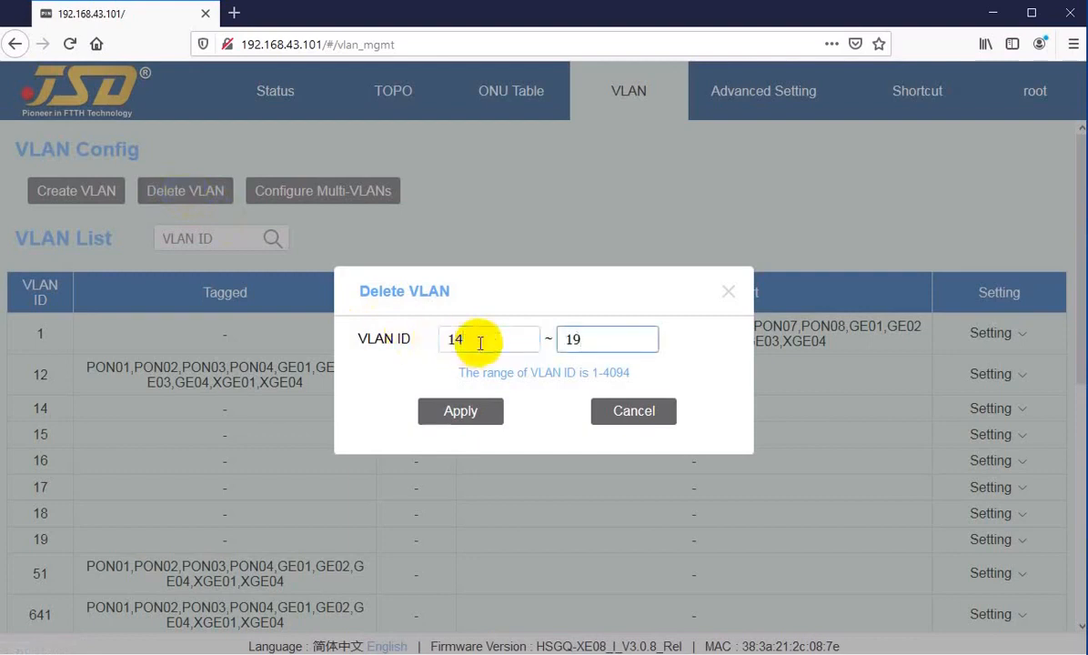
click(458, 414)
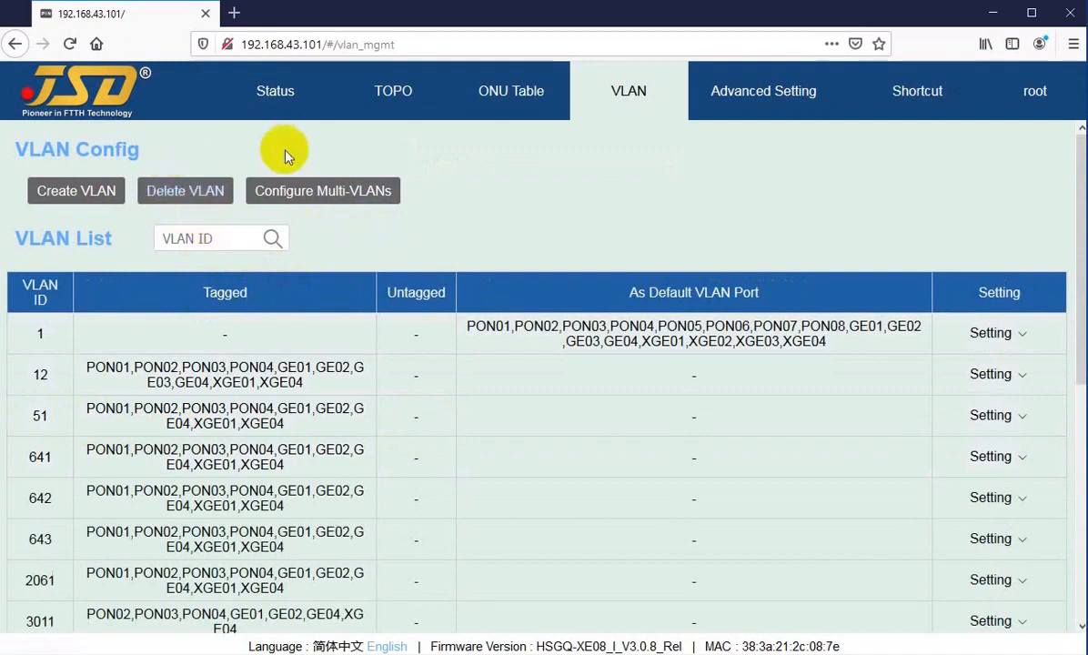
Apply a Configure Multi-VLANs setting for range 100–100 with no ports ticked.
click(292, 203)
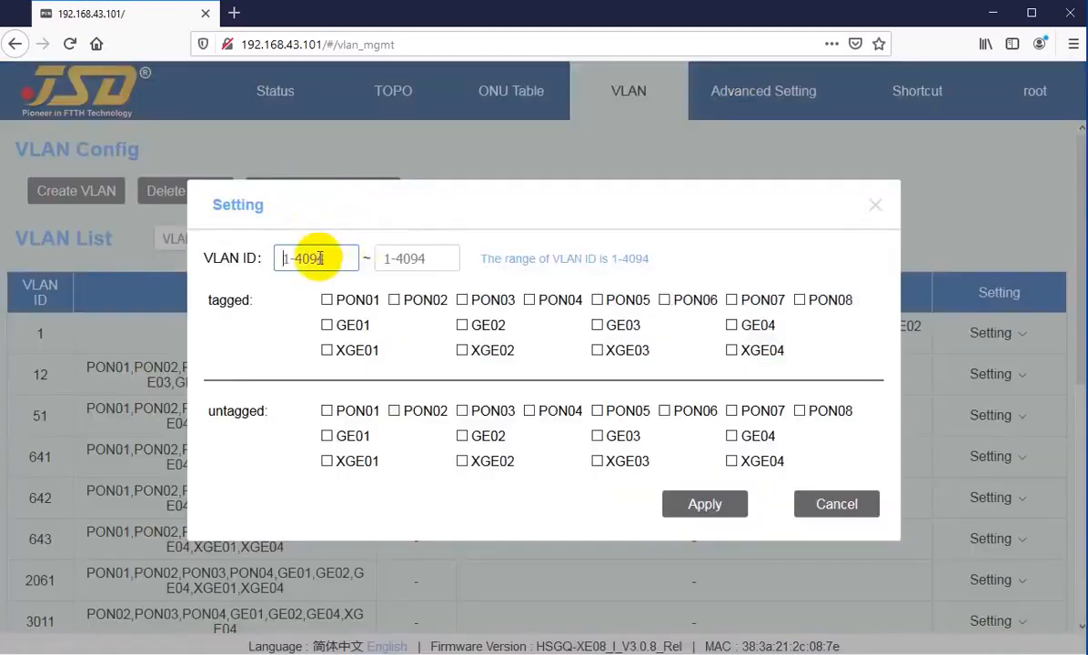
text(100)
key(Tab)
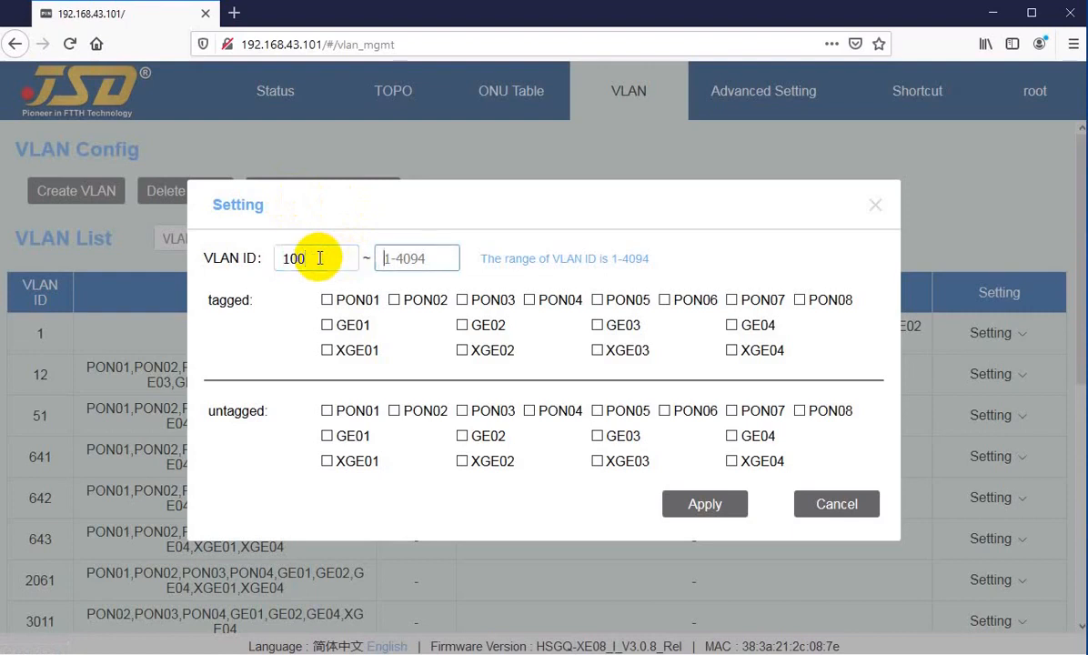
text(100)
click(696, 508)
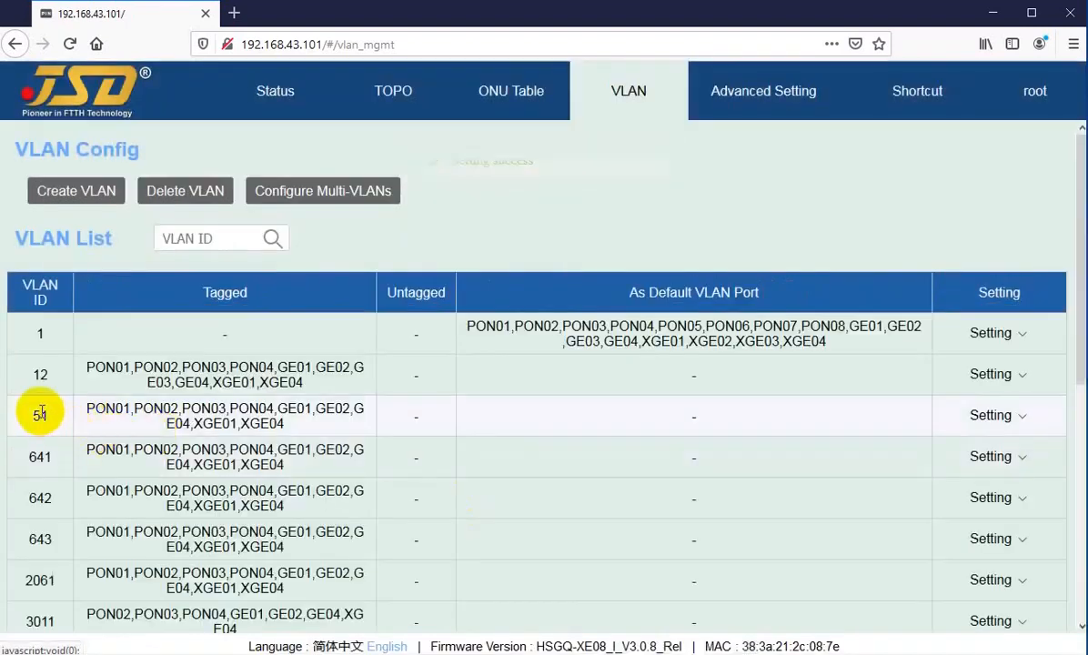
drag(27, 414, 49, 415)
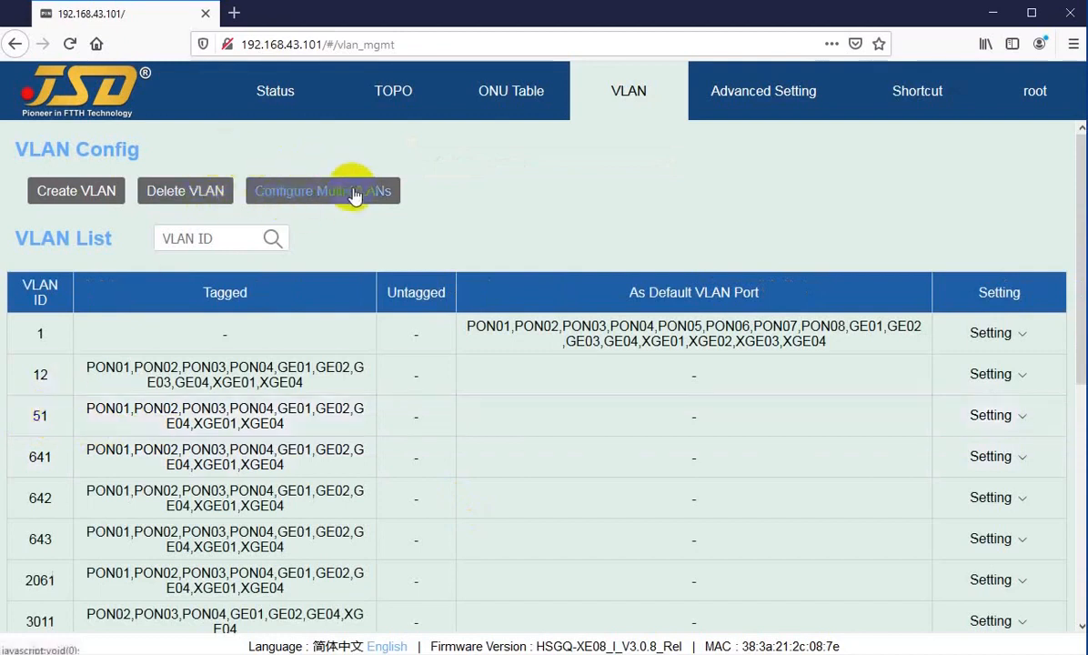
scroll(437, 252, down, 2)
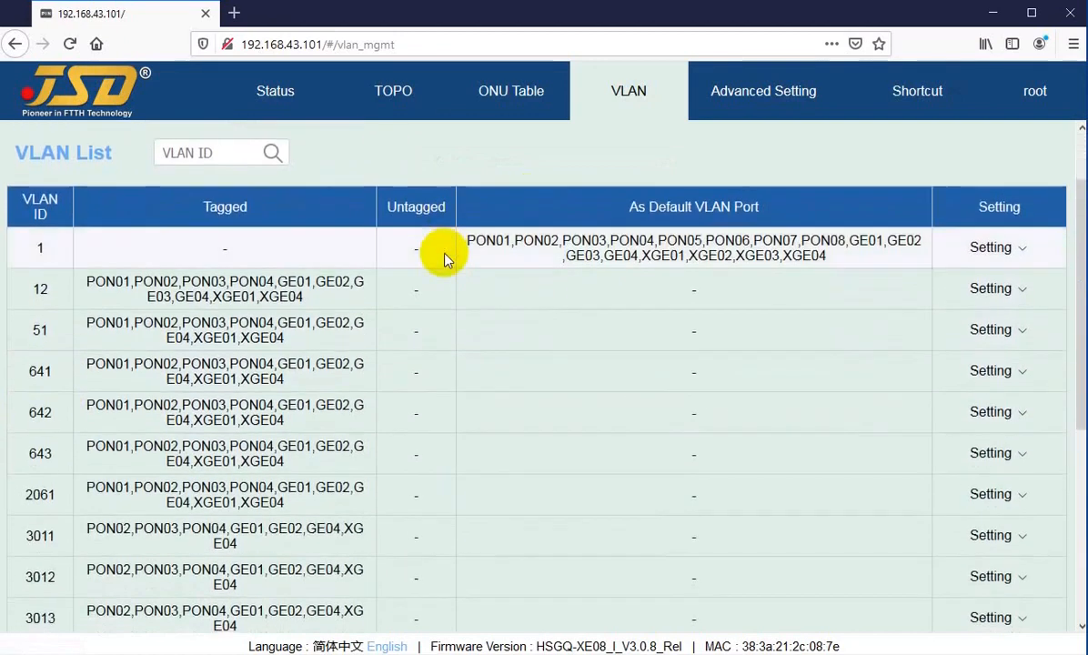
scroll(351, 264, up, 2)
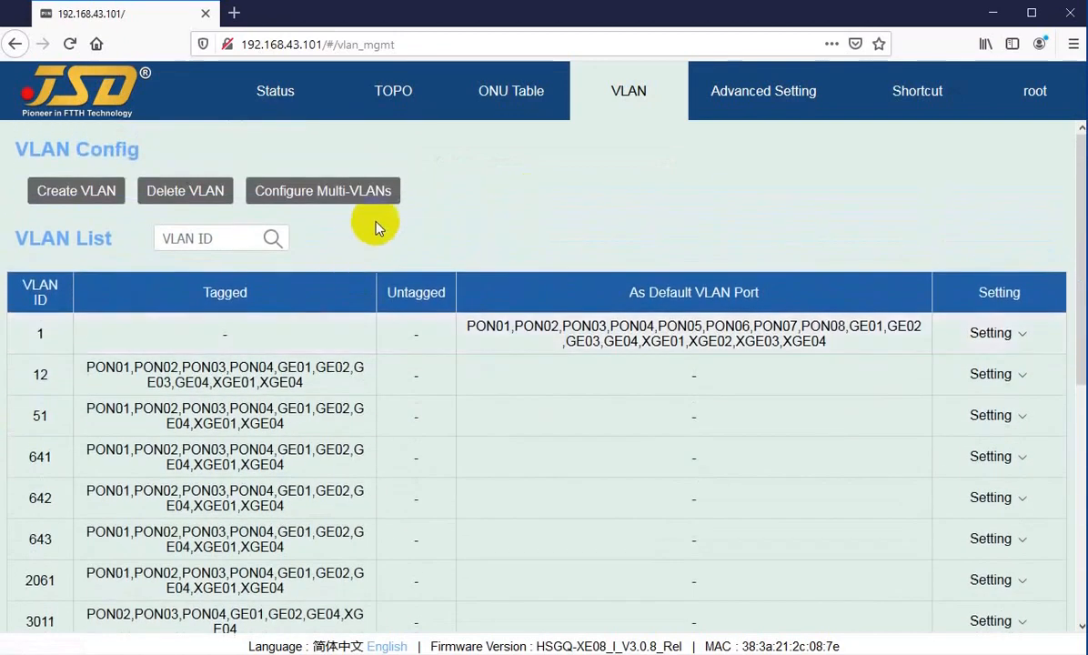
click(172, 238)
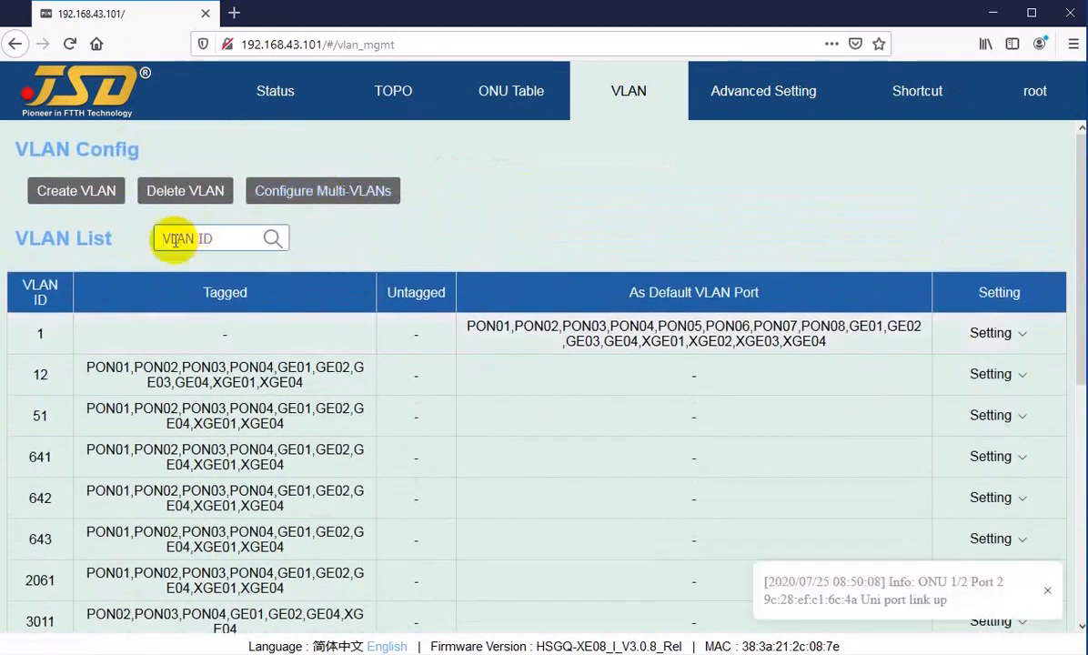
scroll(170, 376, down, 5)
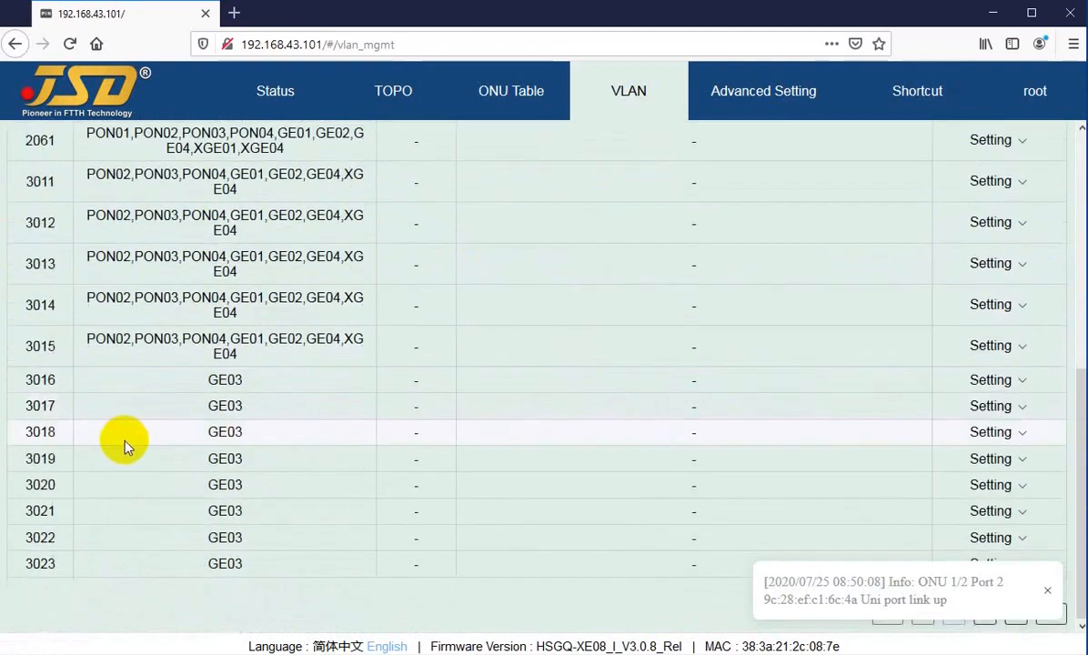
scroll(116, 391, up, 5)
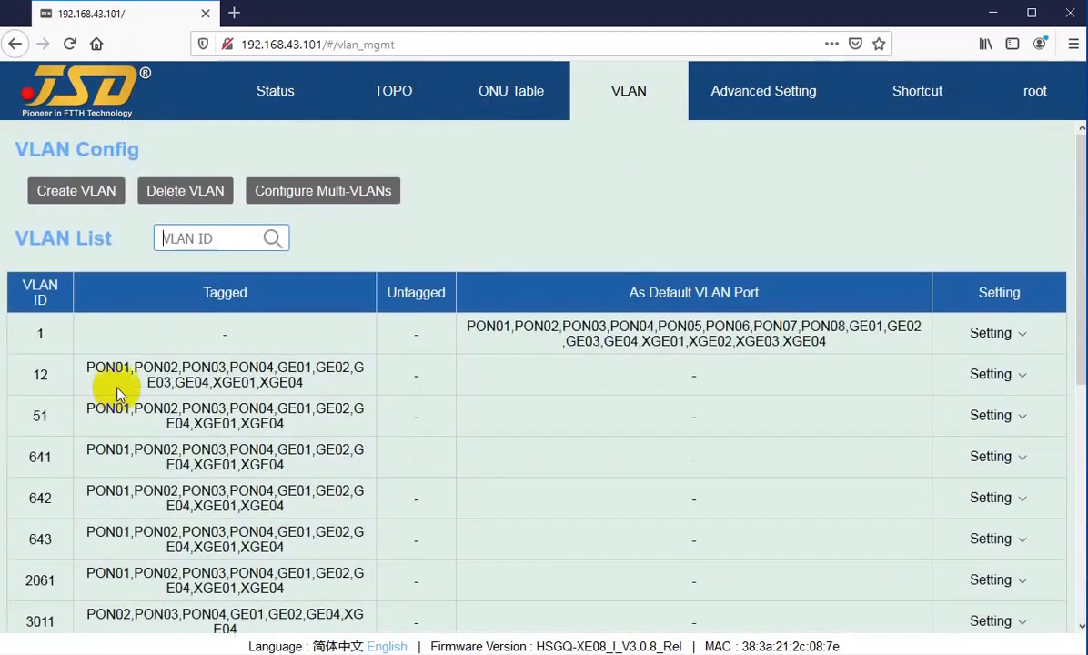
click(194, 239)
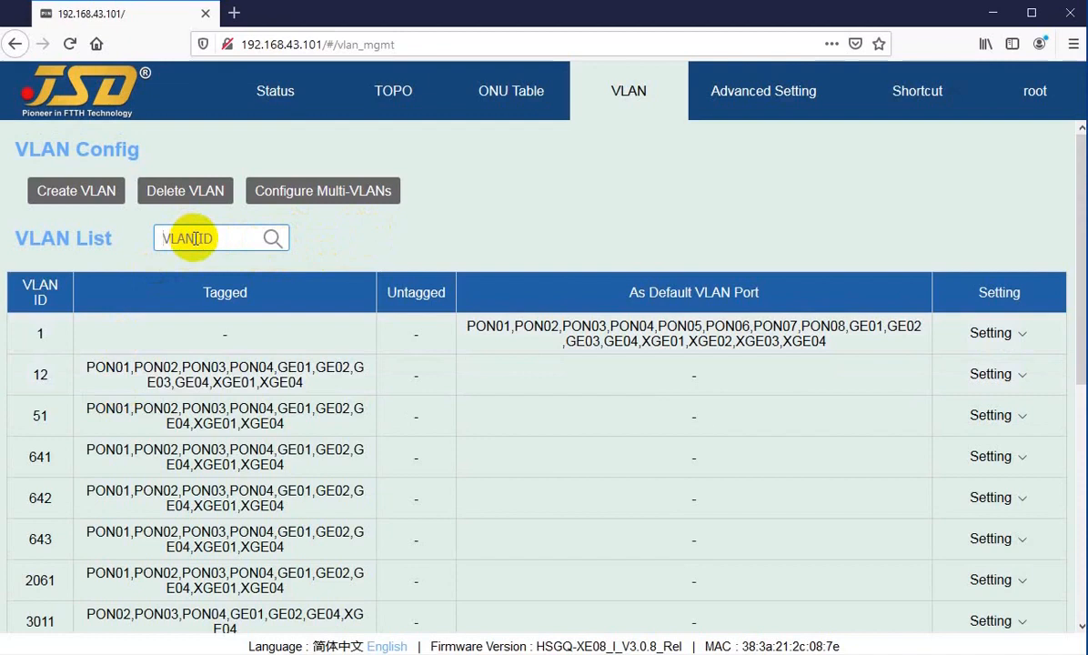
text(3015)
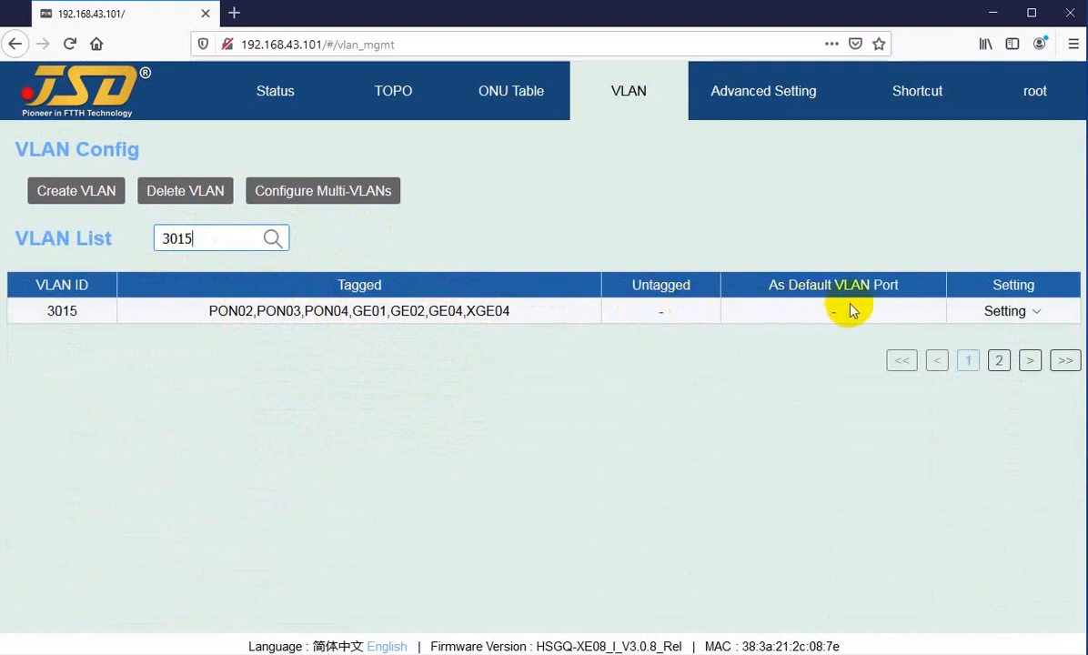
click(1006, 312)
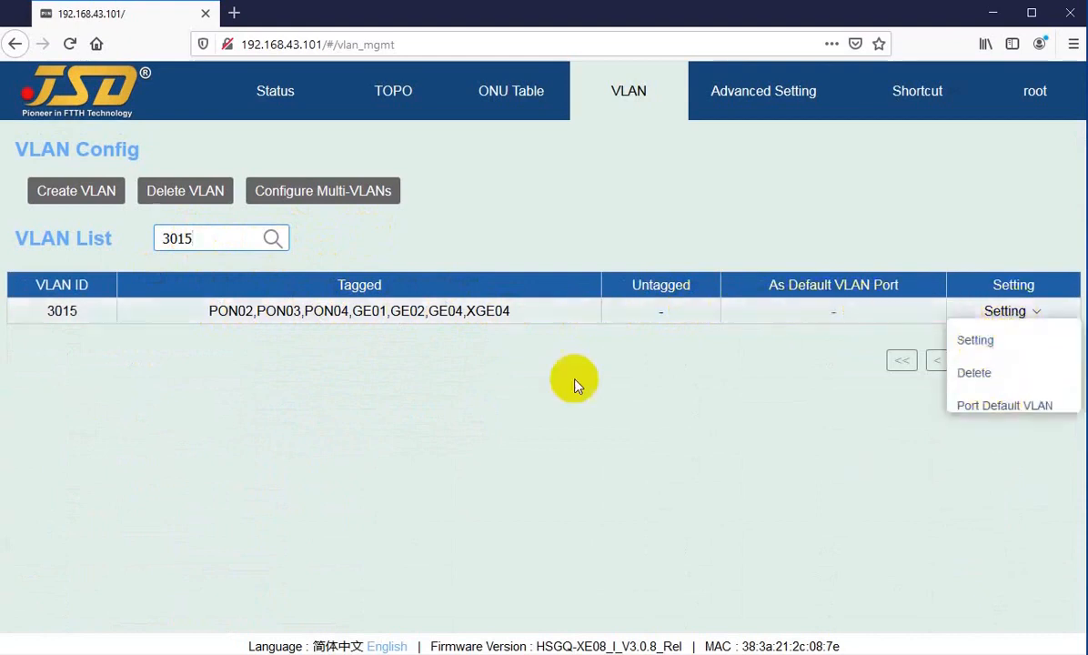
drag(204, 239, 108, 243)
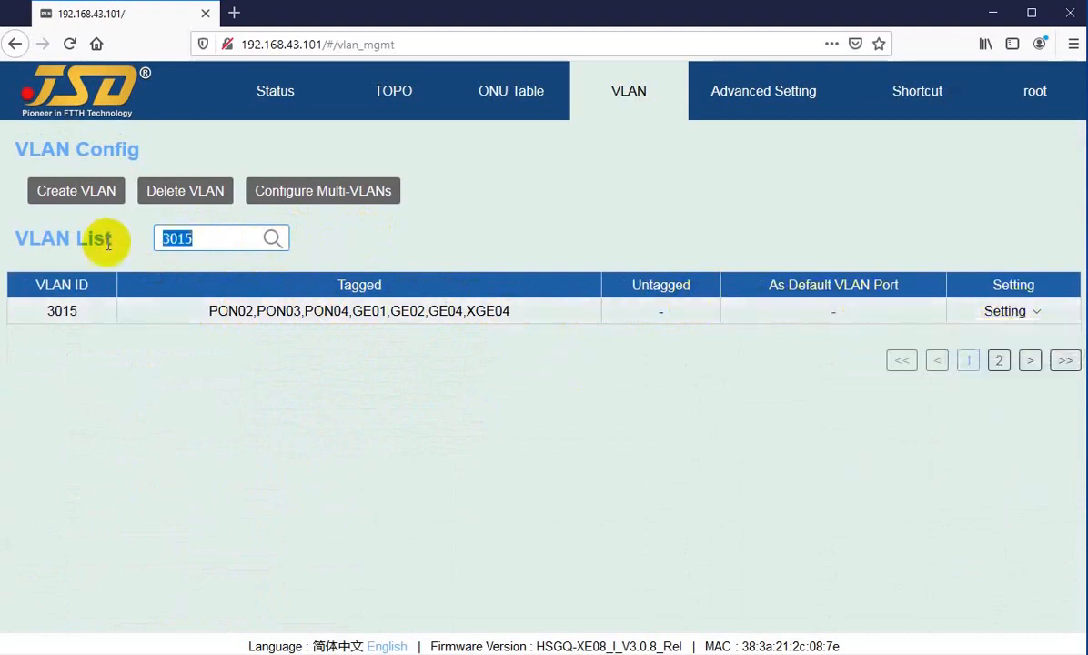
key(BackSpace)
text(51)
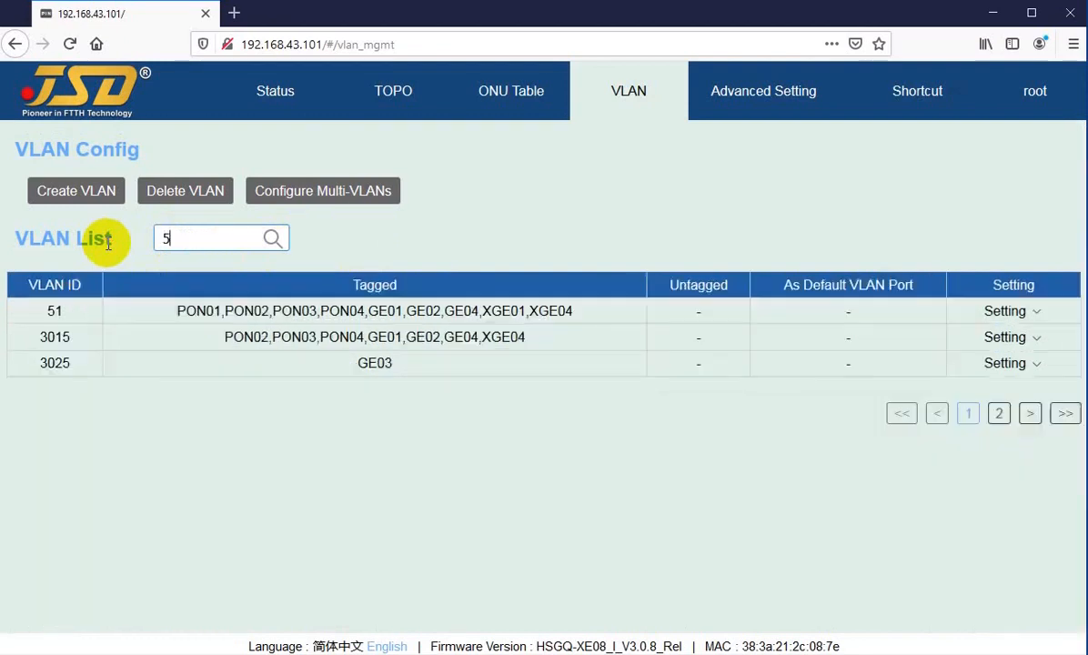
key(BackSpace)
key(BackSpace)
click(44, 334)
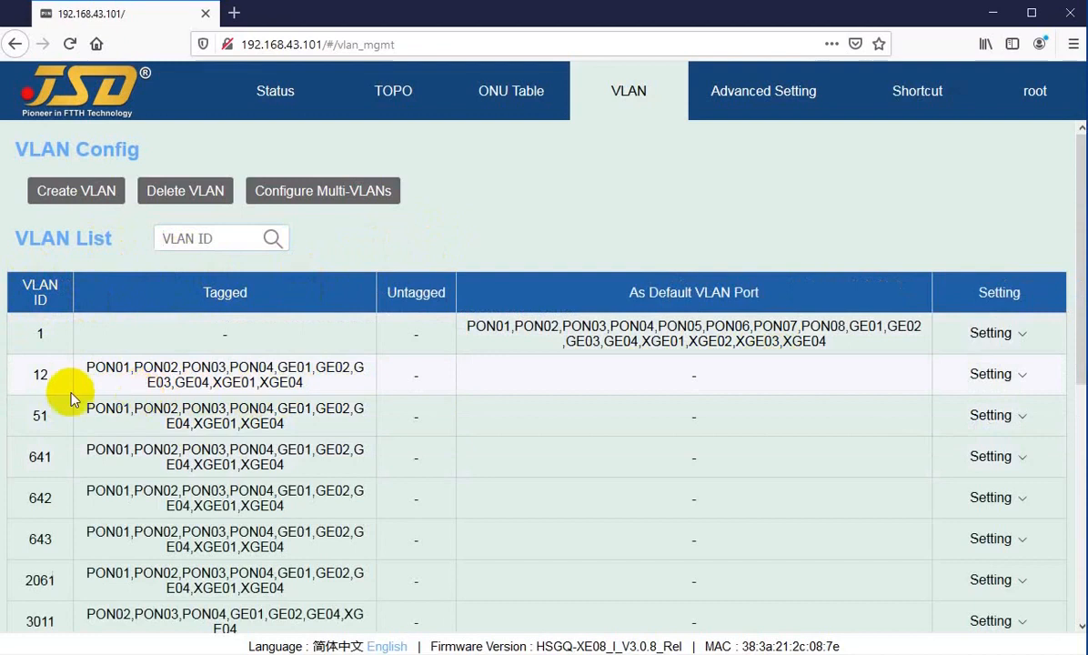
Create VLAN 14 from the Create VLAN form.
scroll(36, 388, down, 1)
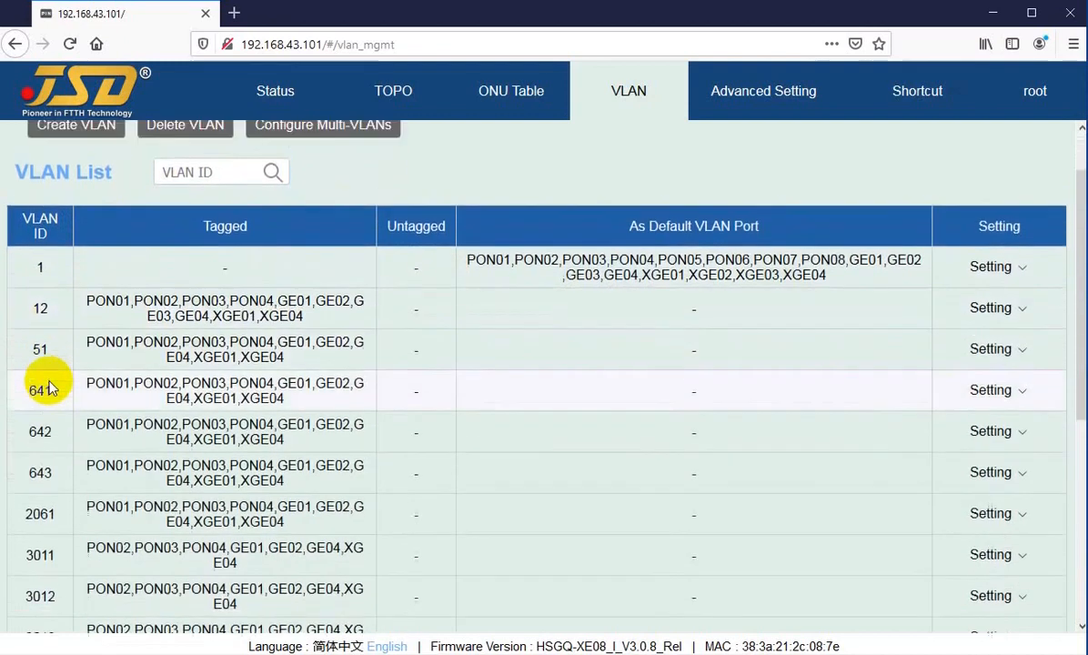
scroll(45, 272, up, 2)
click(55, 191)
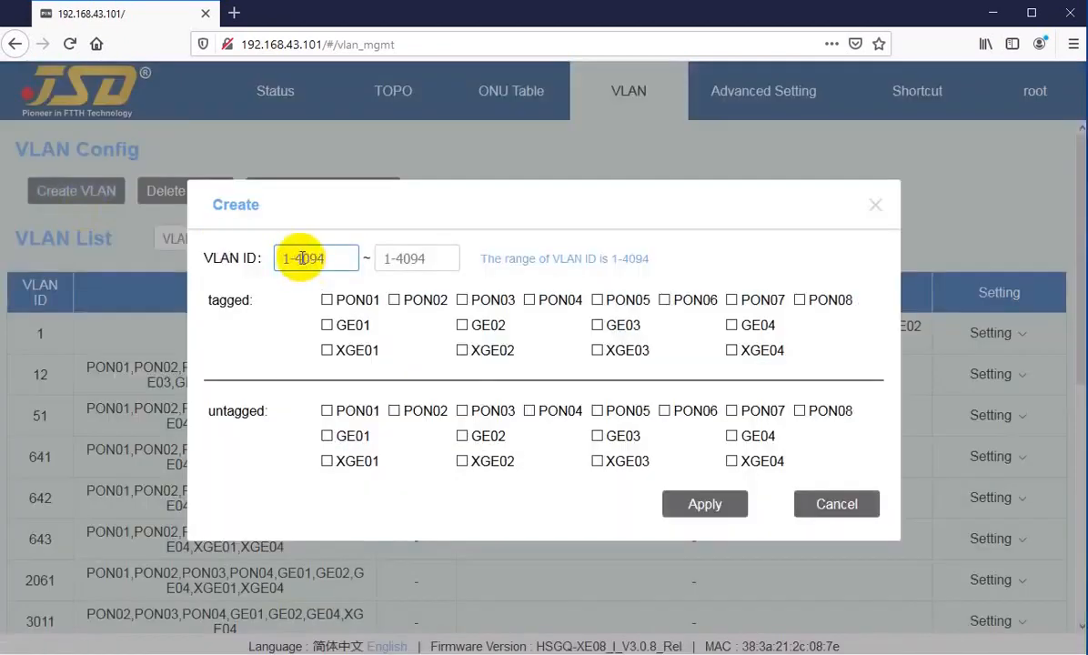
key(Tab)
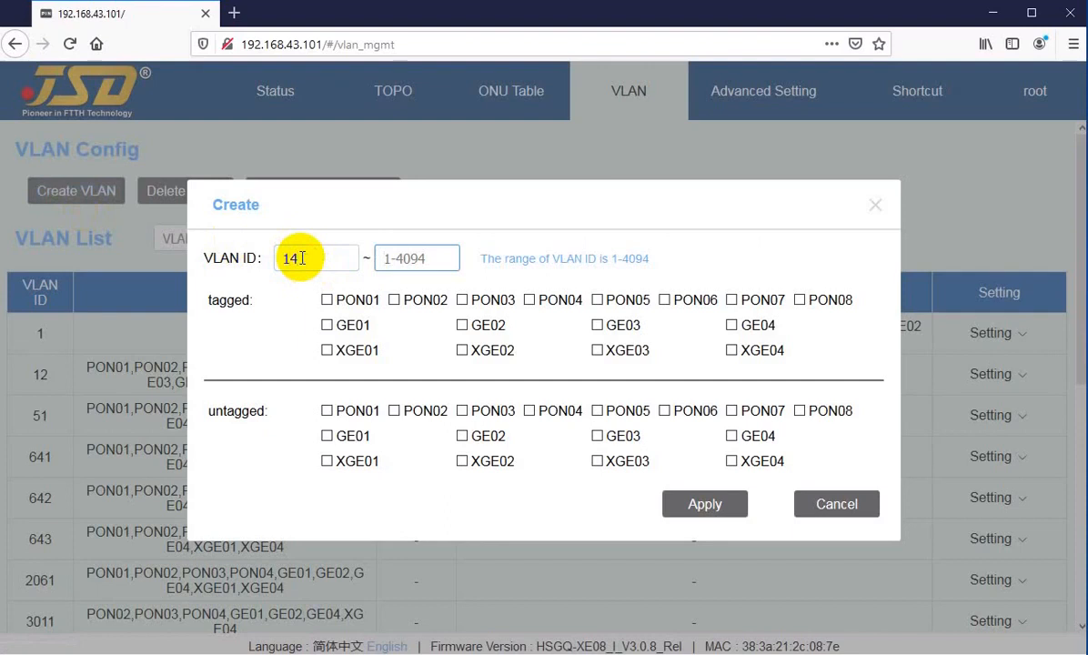
click(301, 258)
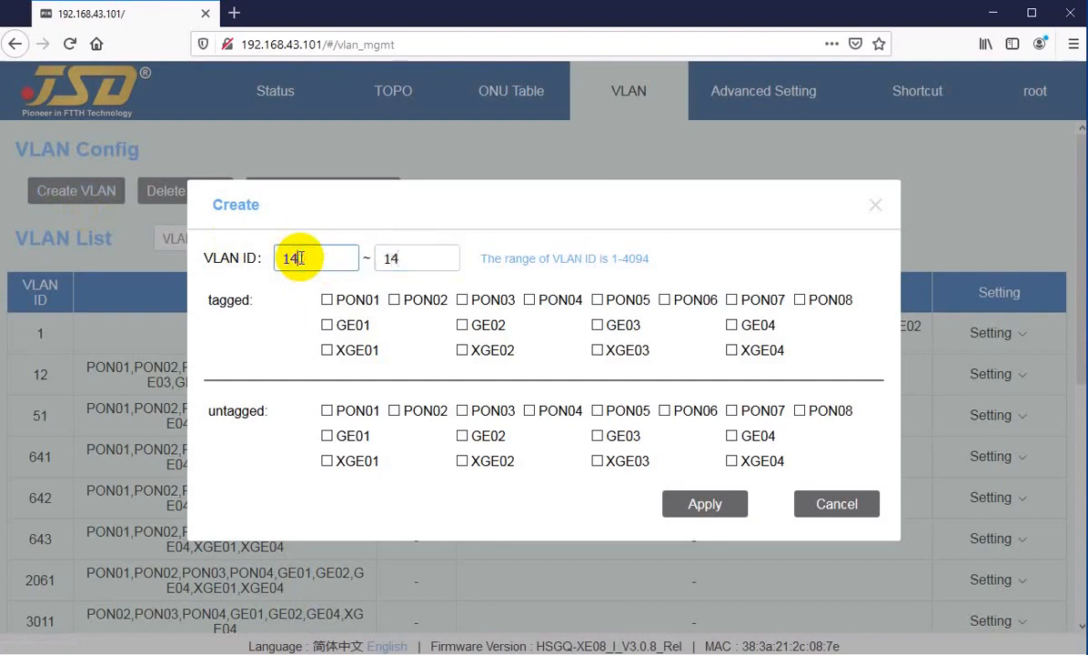
click(702, 510)
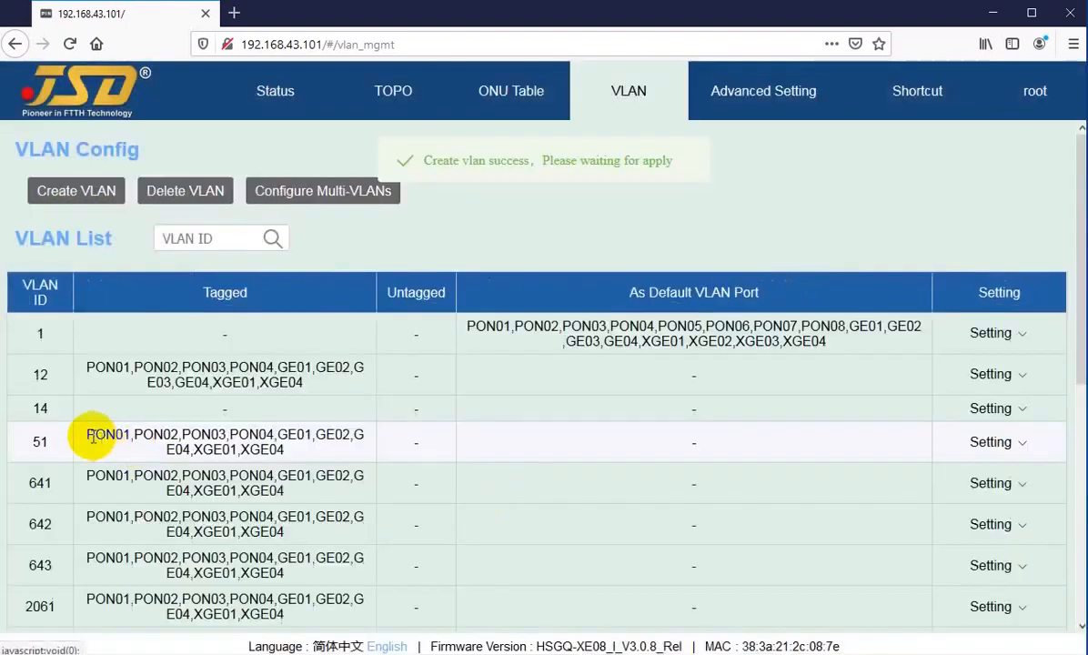
In VLAN 14's settings, tick PON01–PON04 tagged and GE01–GE02 untagged, then cancel.
mouse_move(1027, 416)
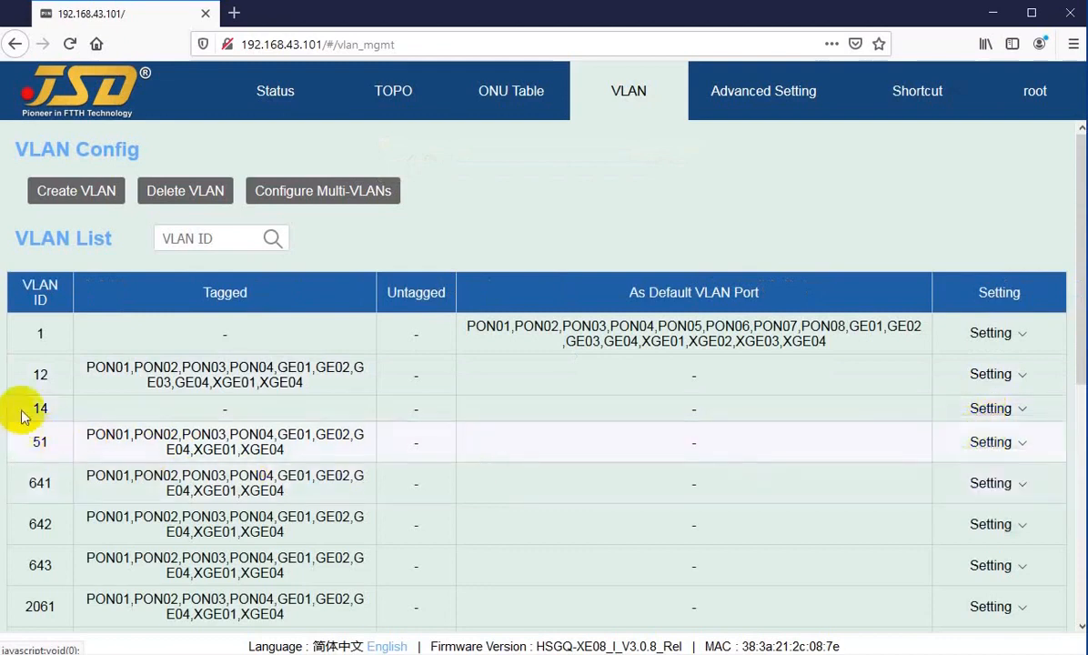
mouse_move(983, 412)
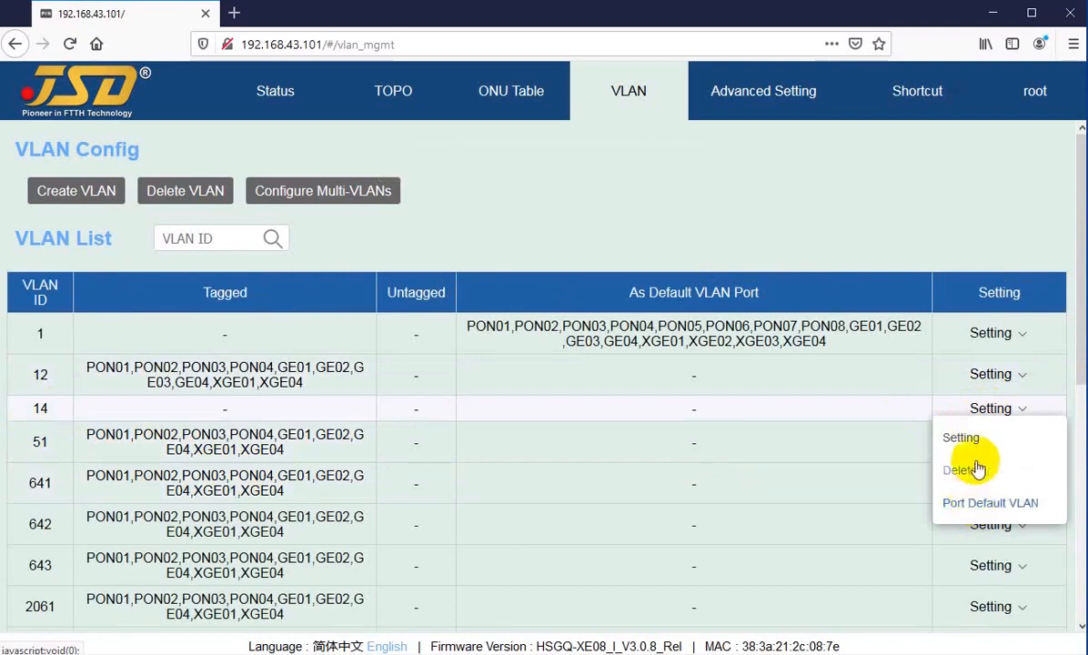
click(961, 438)
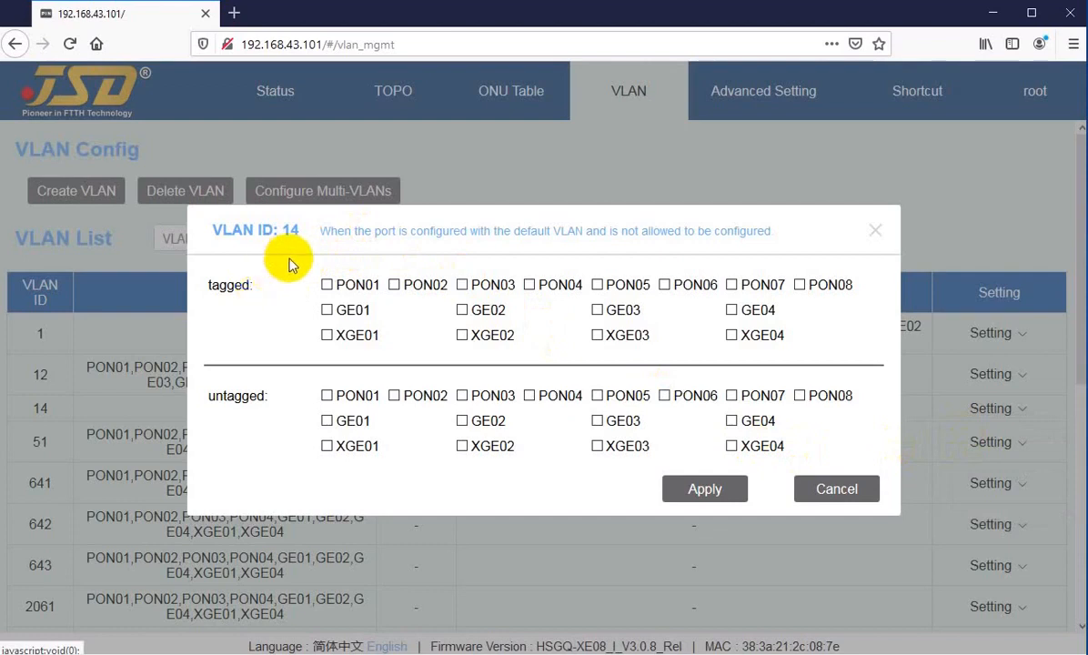
drag(246, 233, 270, 230)
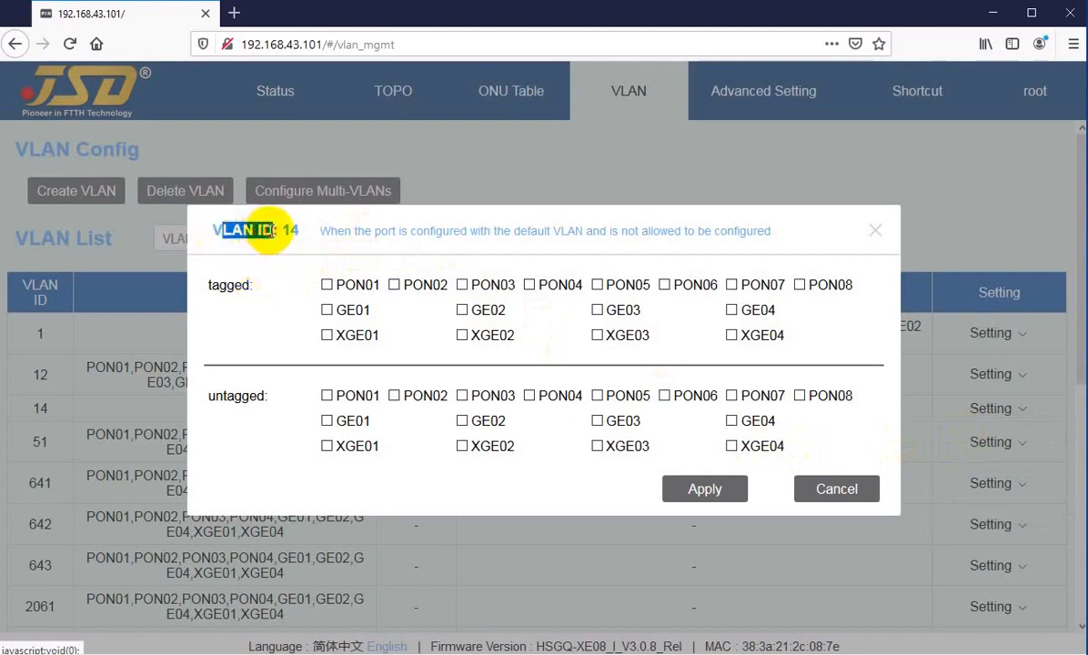
click(247, 243)
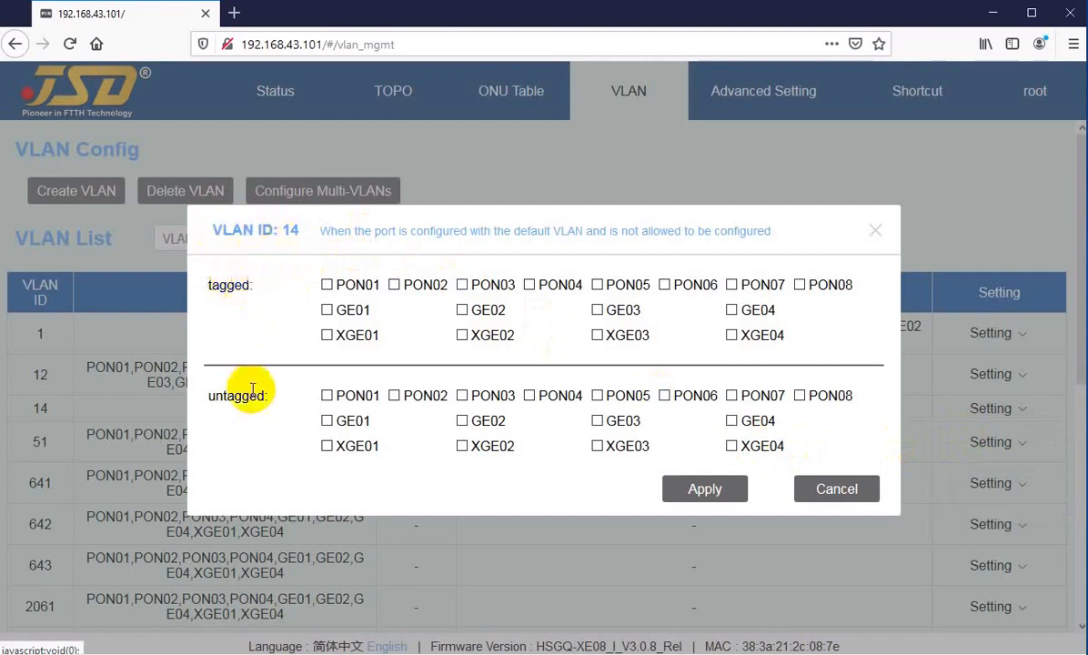
click(327, 285)
click(394, 284)
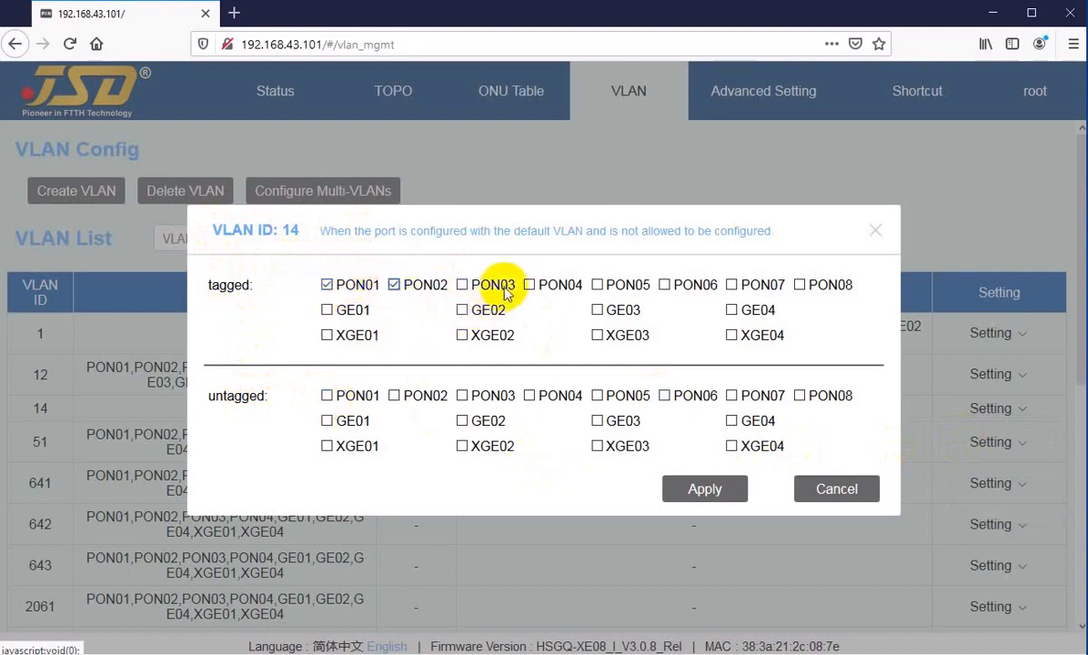
click(462, 284)
click(529, 284)
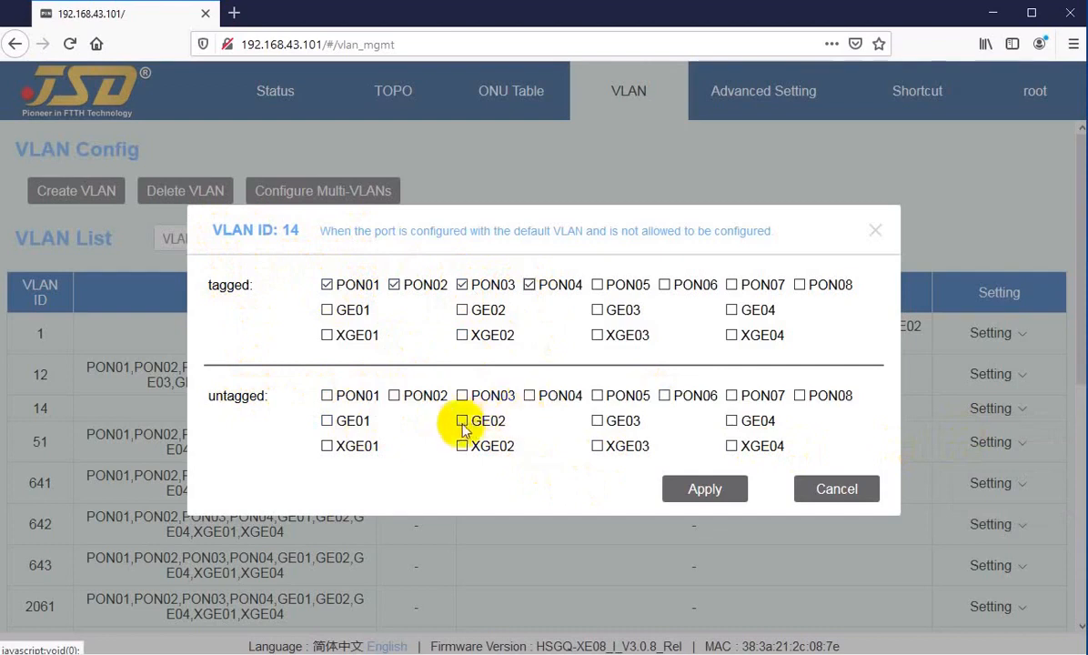
click(463, 422)
click(330, 423)
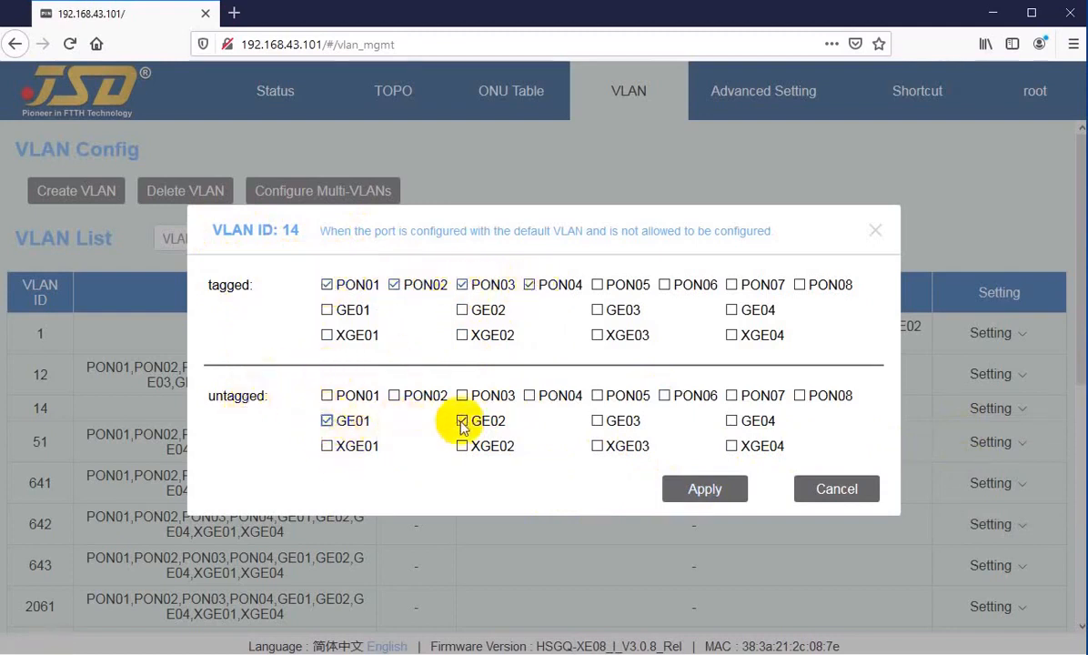
click(682, 491)
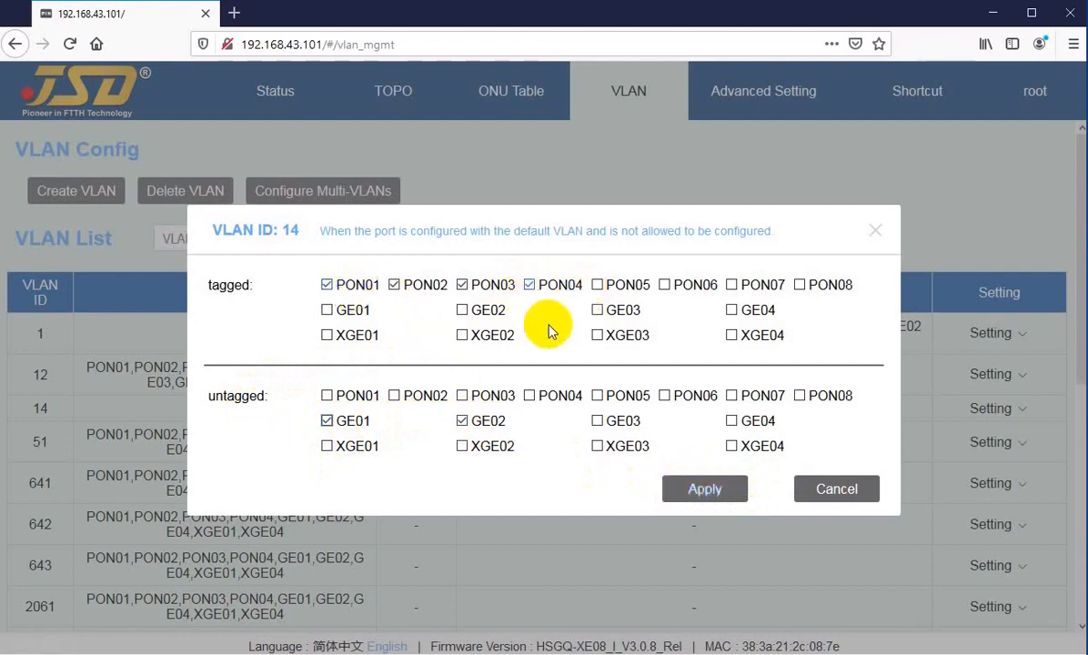
click(842, 489)
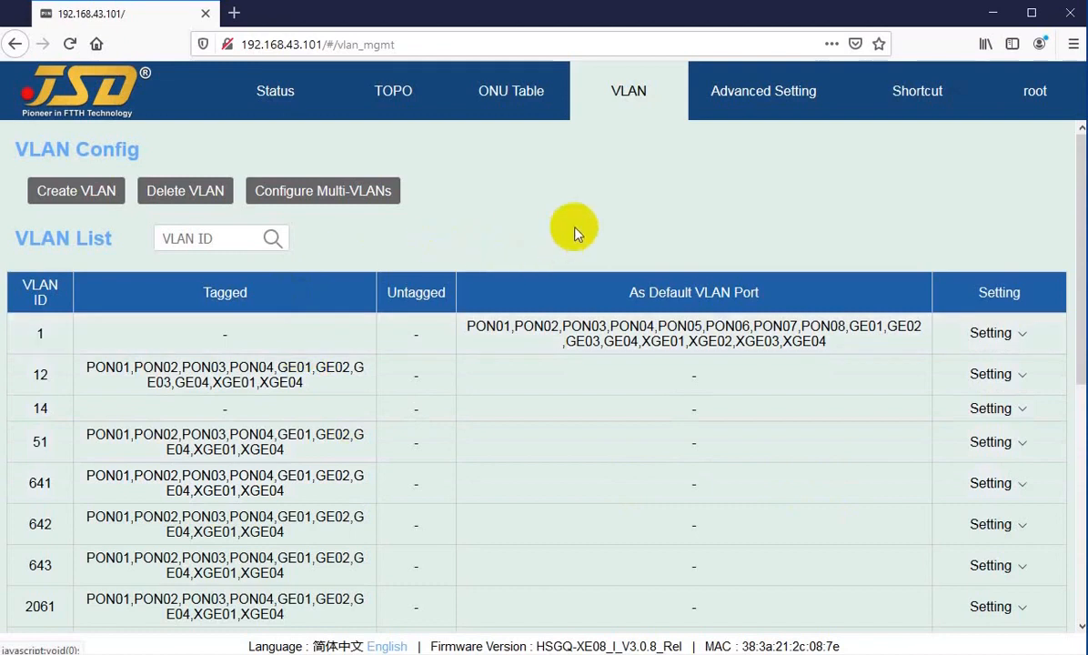
click(983, 411)
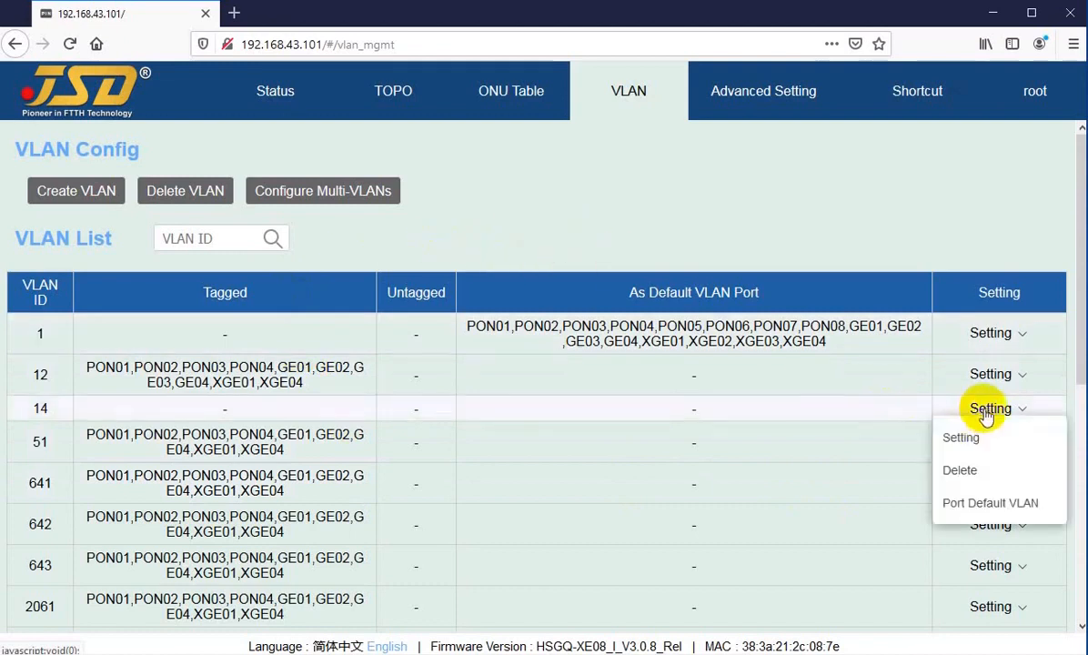
click(964, 437)
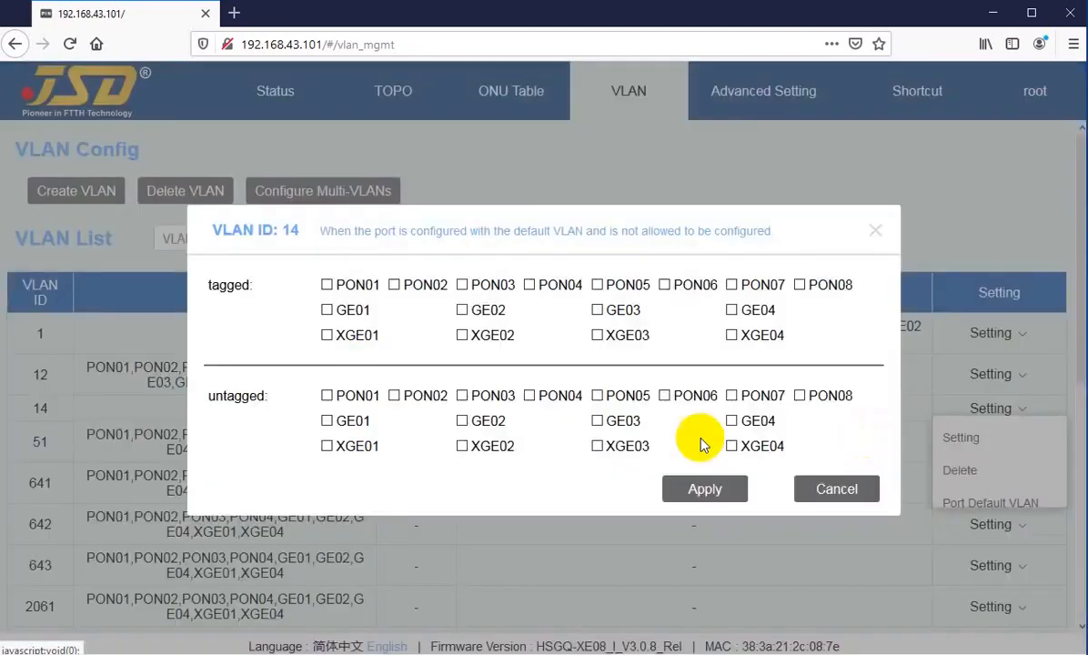
drag(212, 287, 242, 287)
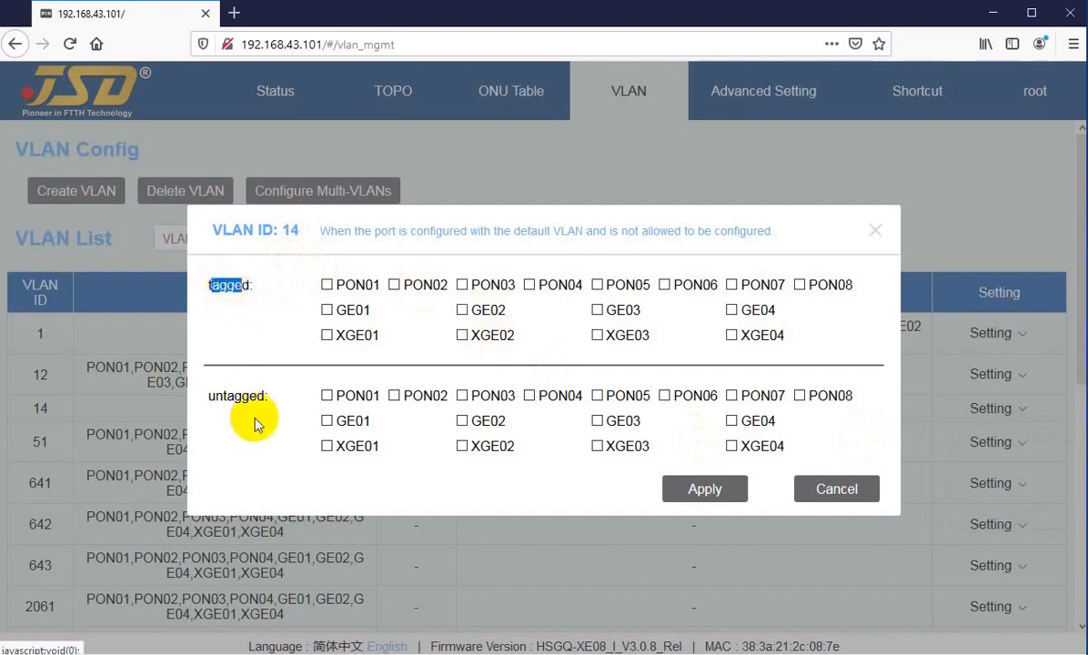
drag(216, 395, 242, 395)
drag(209, 285, 235, 285)
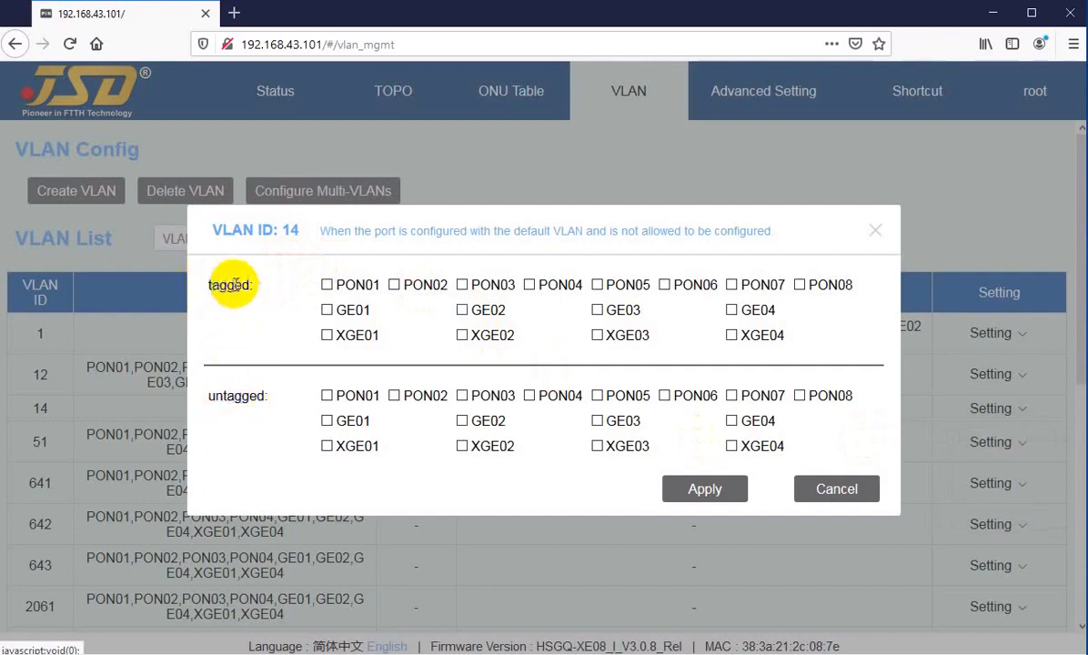
drag(218, 285, 241, 286)
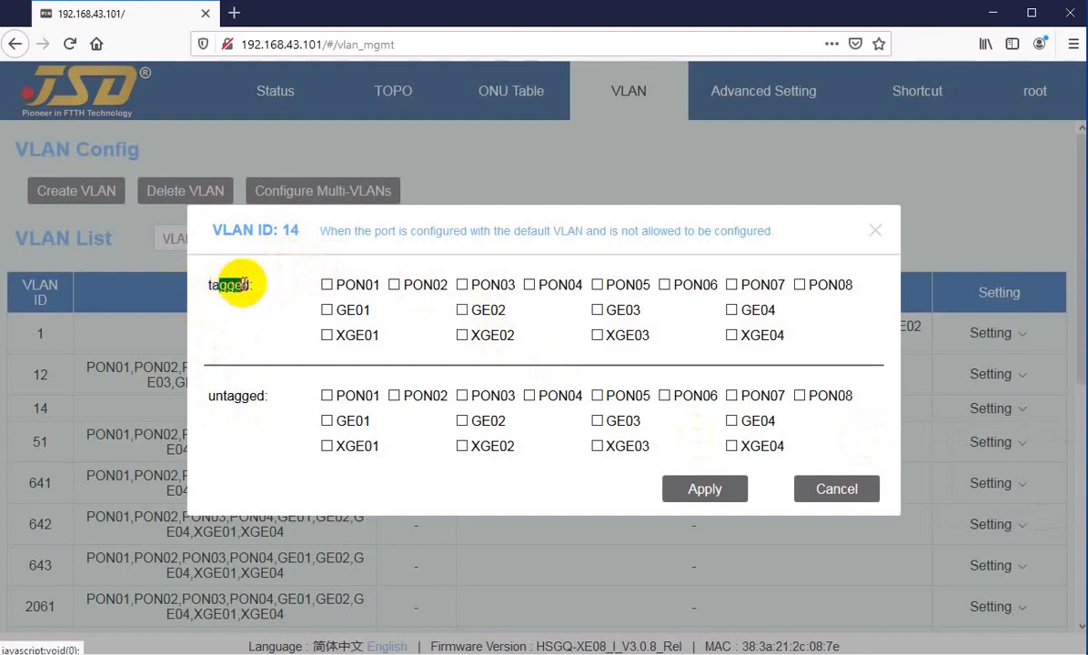
click(219, 284)
drag(216, 395, 242, 394)
click(215, 279)
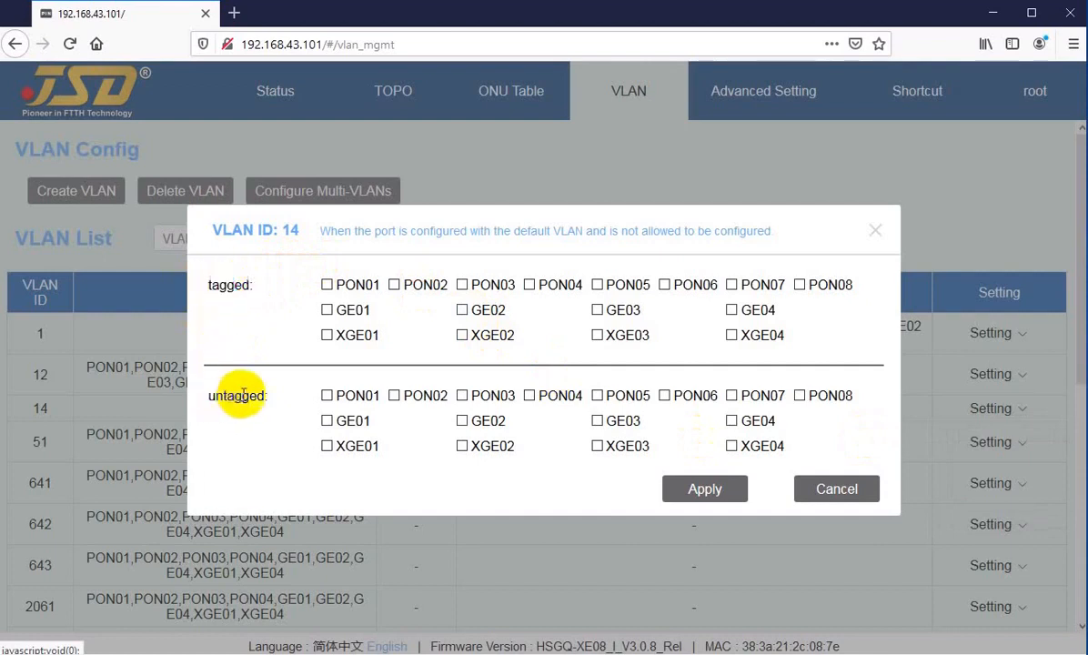
click(826, 491)
mouse_move(966, 376)
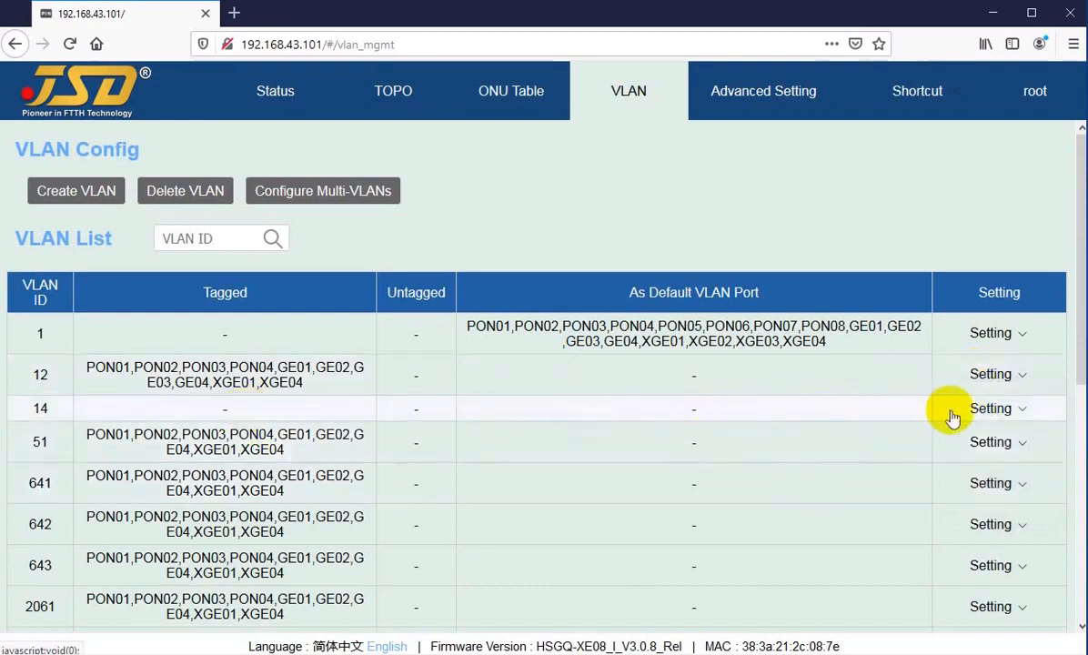
mouse_move(1007, 416)
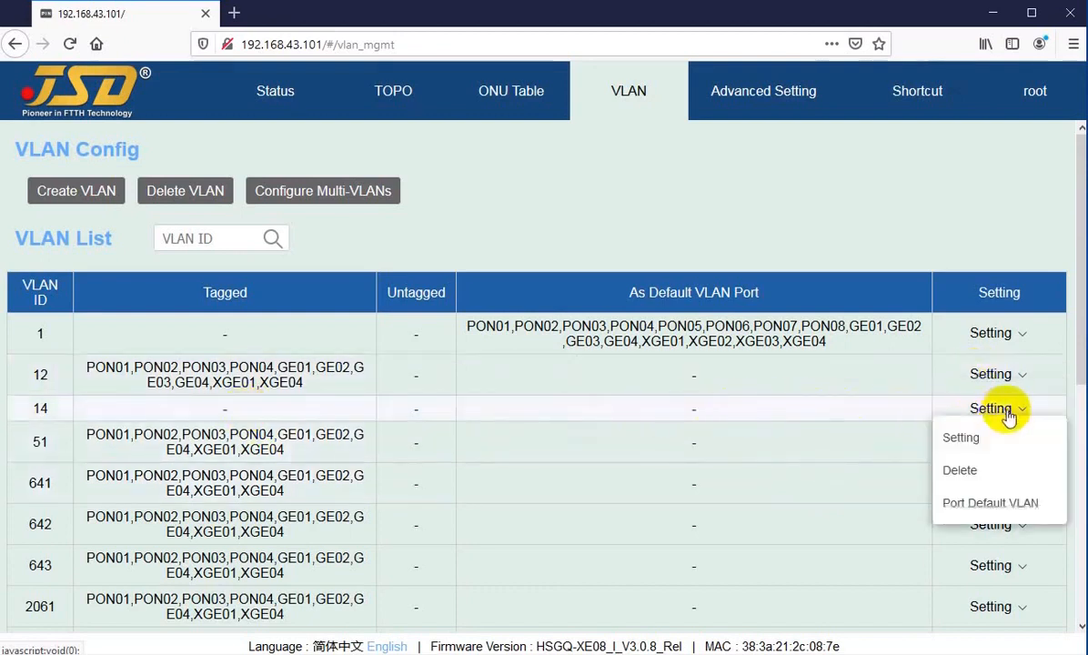
click(974, 510)
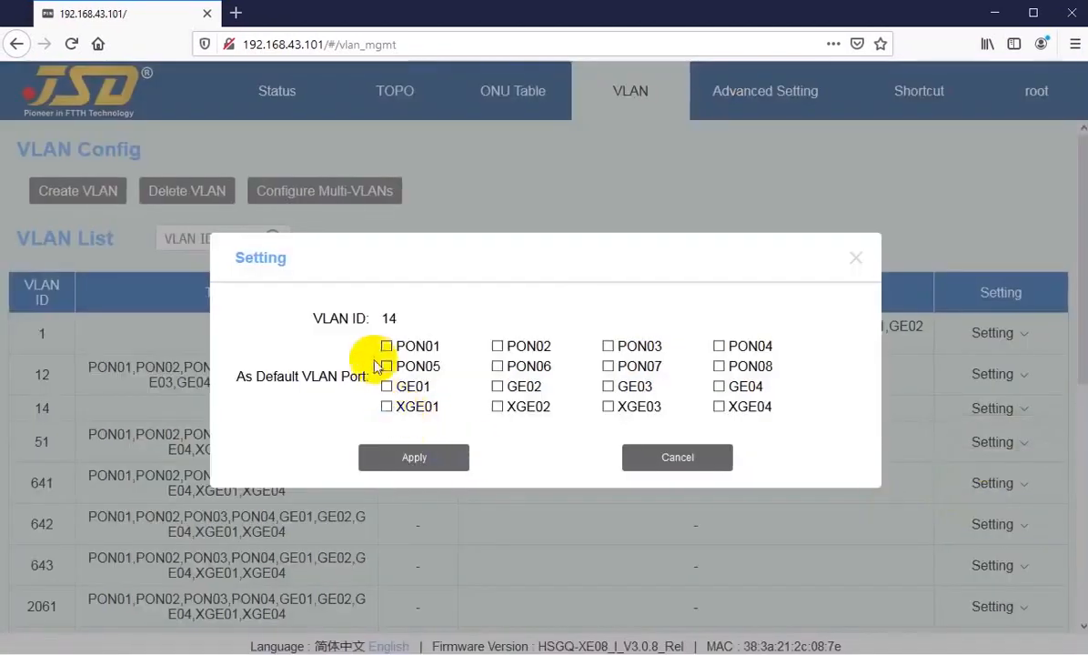
click(701, 459)
mouse_move(977, 415)
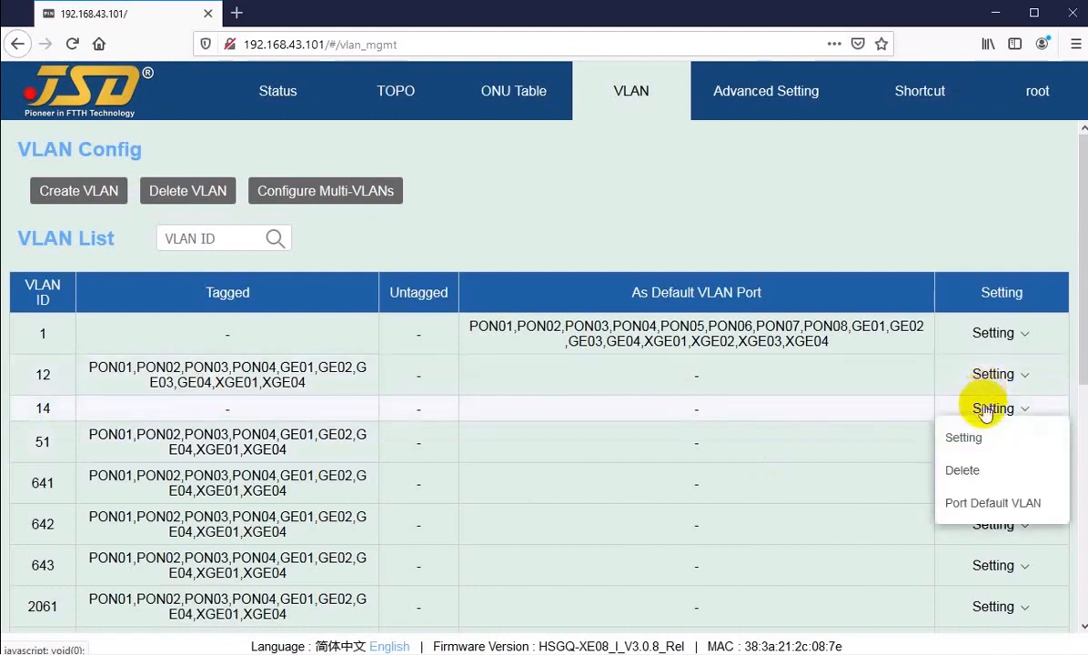
click(978, 509)
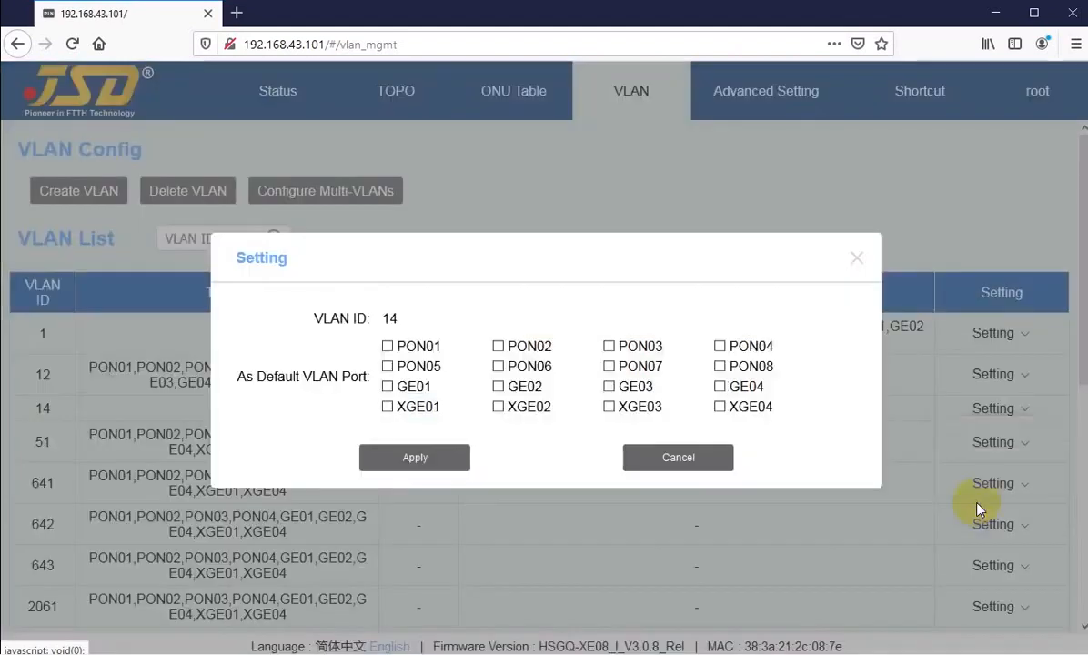
click(388, 347)
click(498, 346)
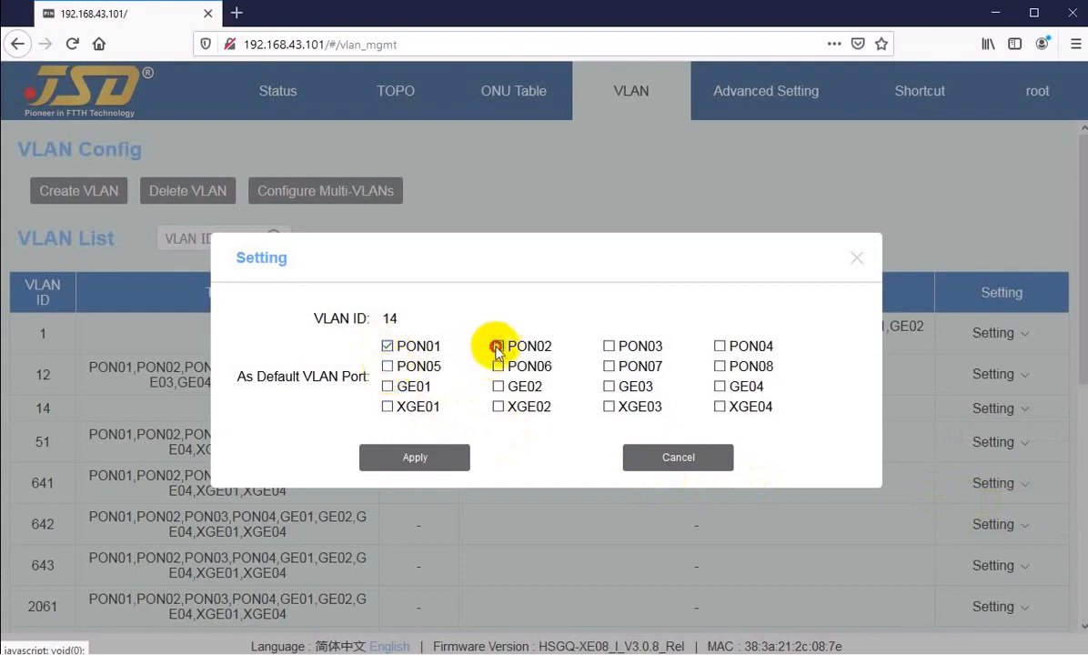
click(609, 346)
click(719, 347)
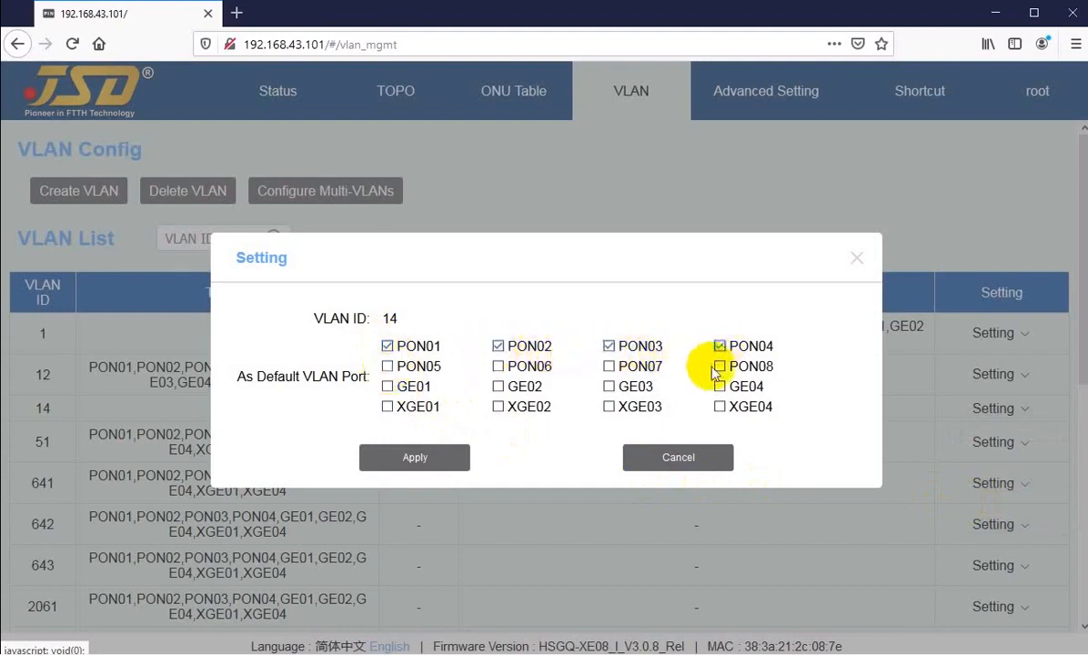
click(433, 463)
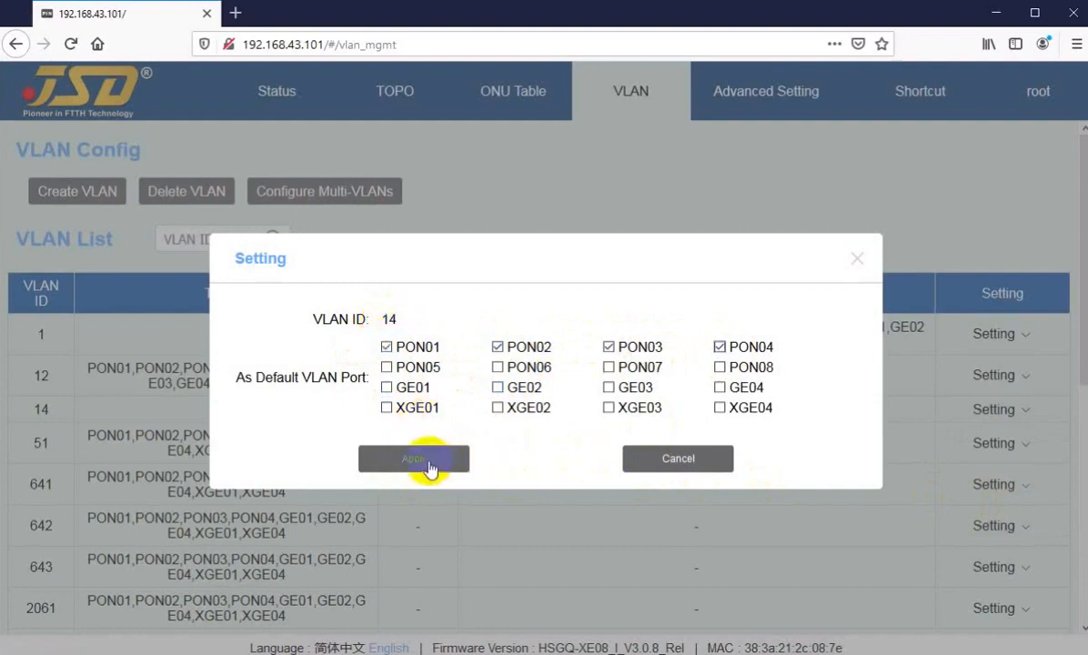
click(655, 461)
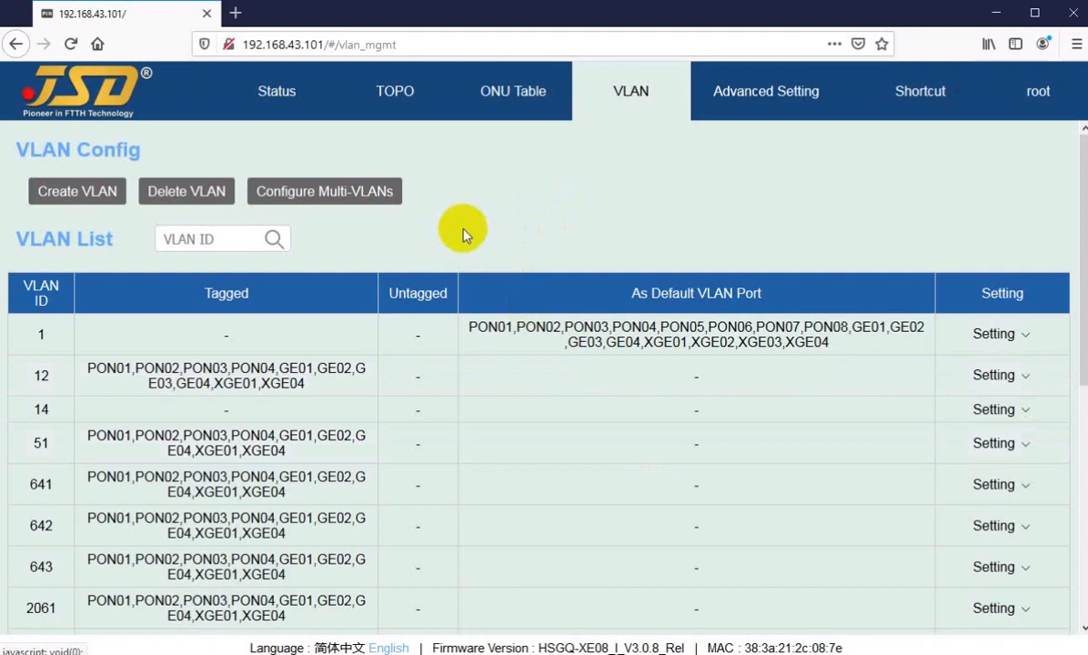
Scroll past VLAN 3022 and switch to page 2, listing VLANs 3023–3030.
scroll(262, 424, down, 5)
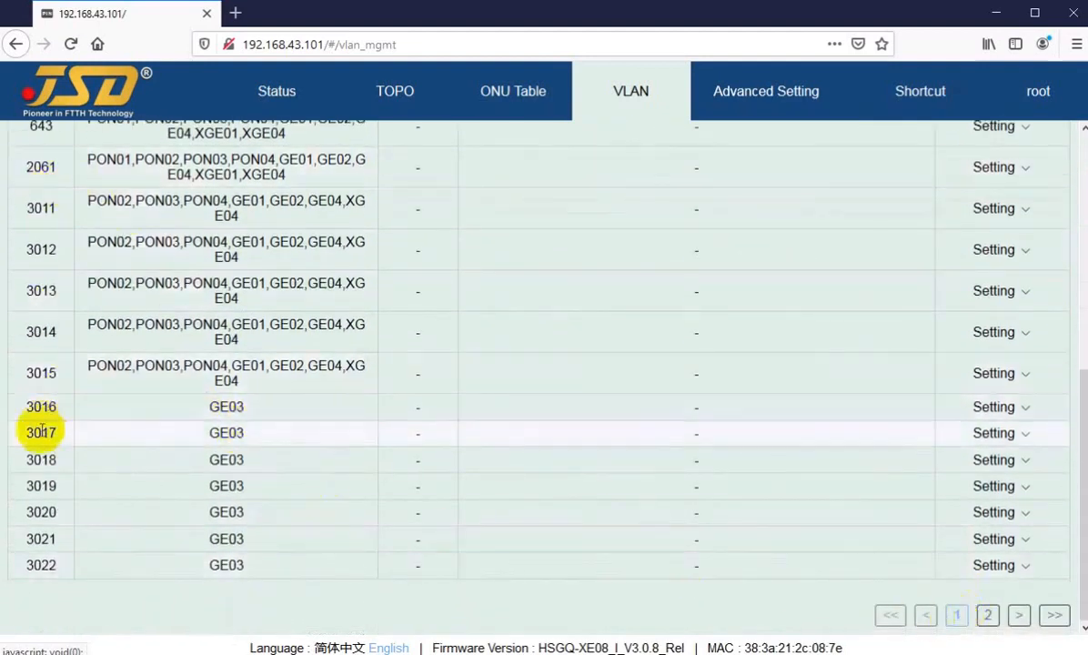
scroll(36, 436, up, 5)
scroll(36, 364, down, 2)
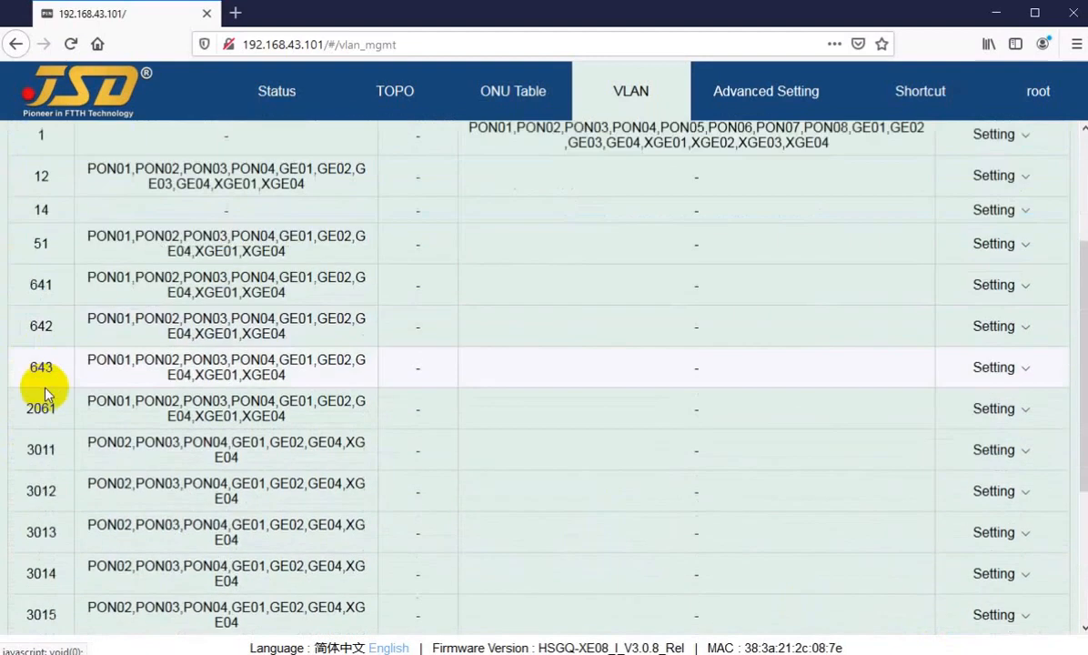
scroll(45, 393, down, 3)
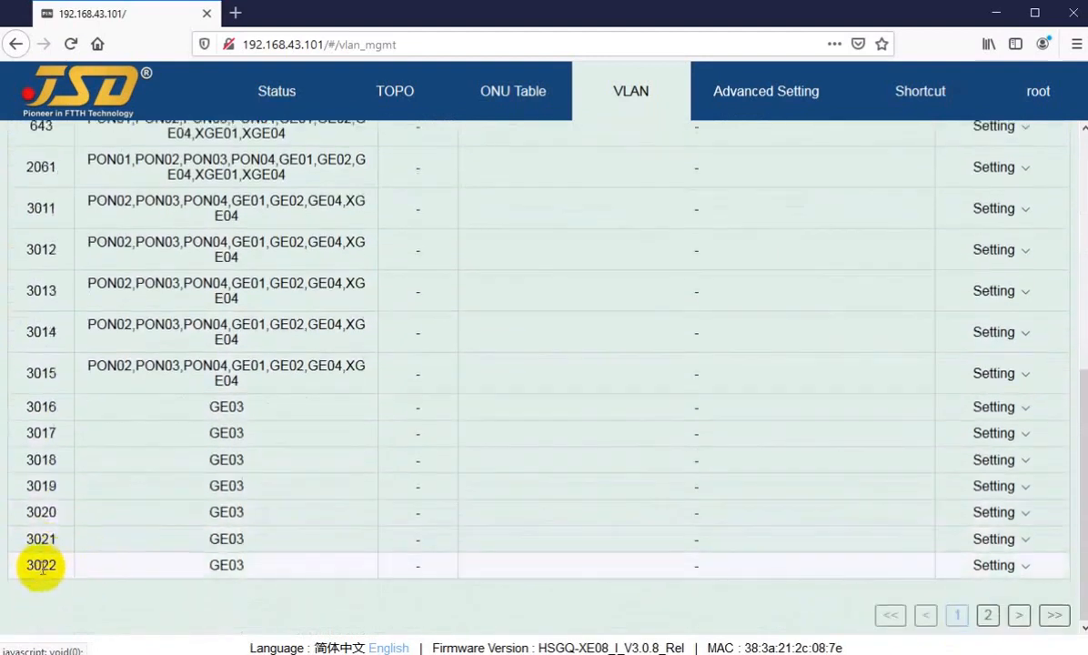
drag(41, 569, 60, 566)
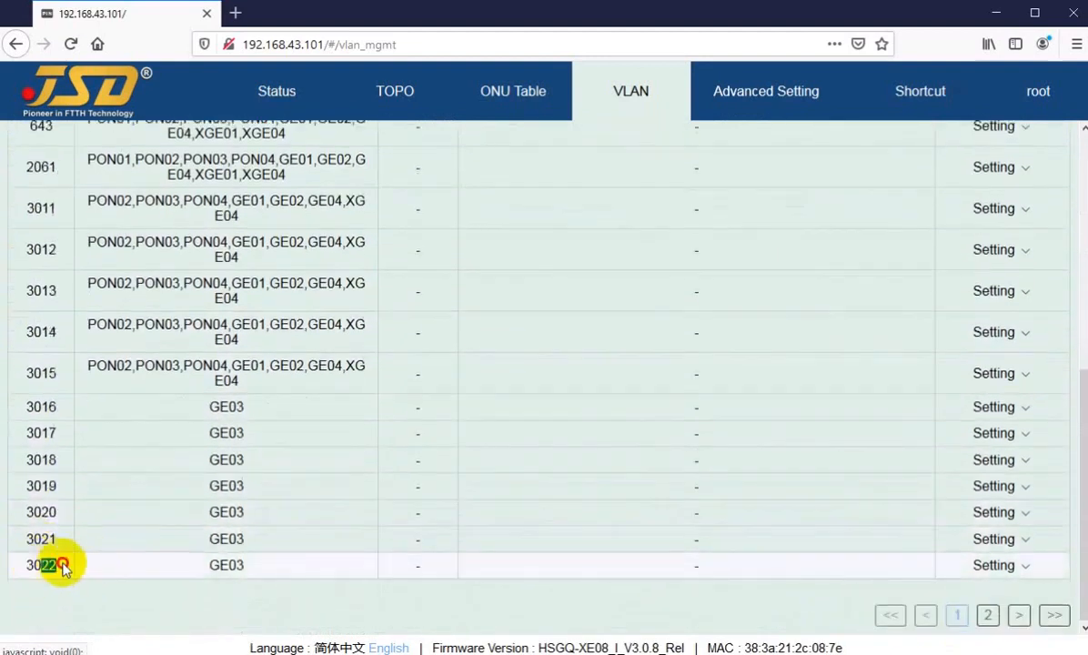
click(988, 615)
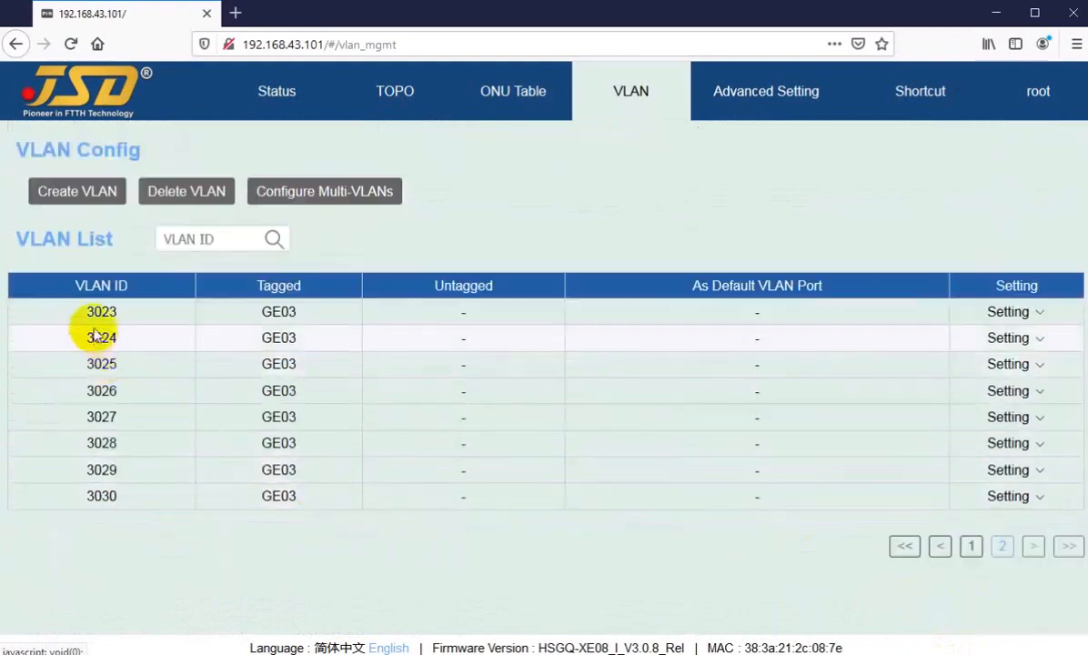
drag(101, 312, 114, 492)
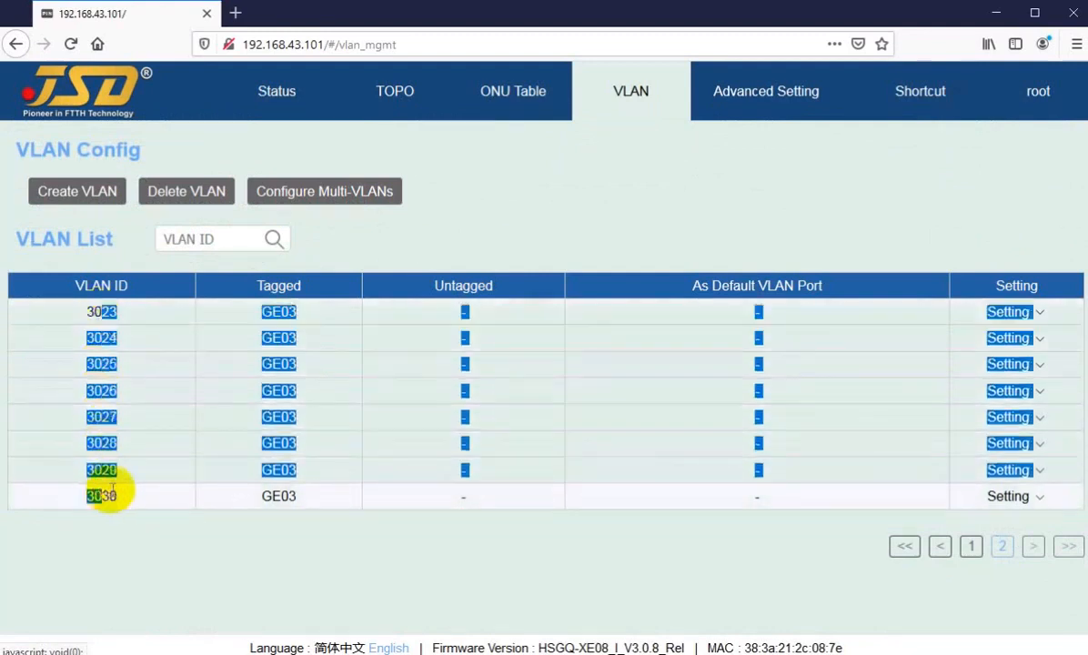
click(664, 568)
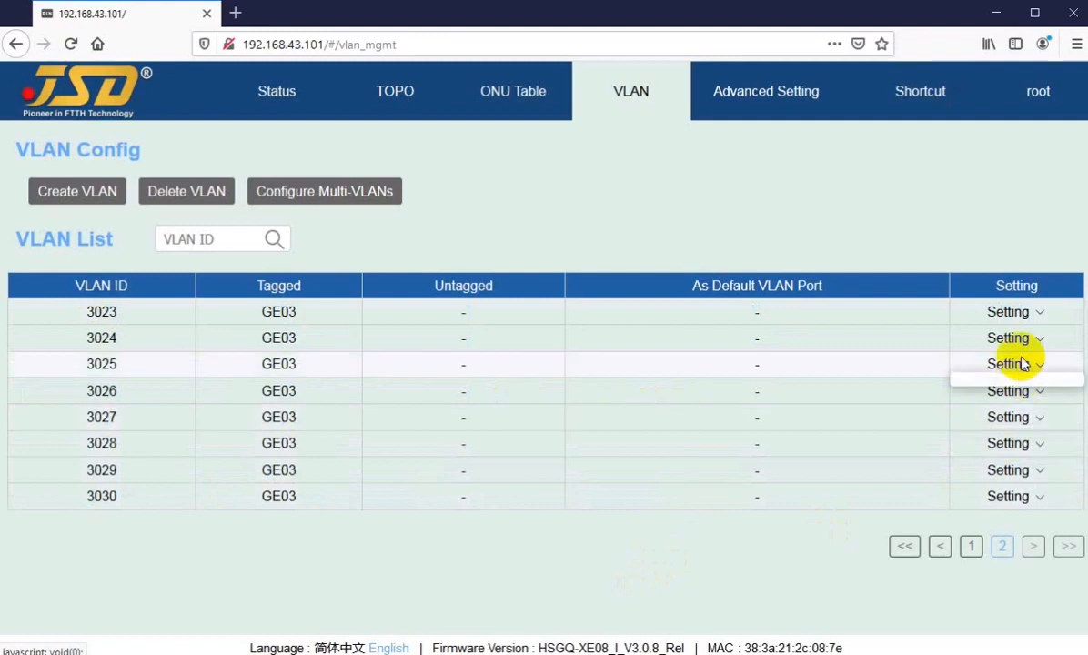
click(1007, 313)
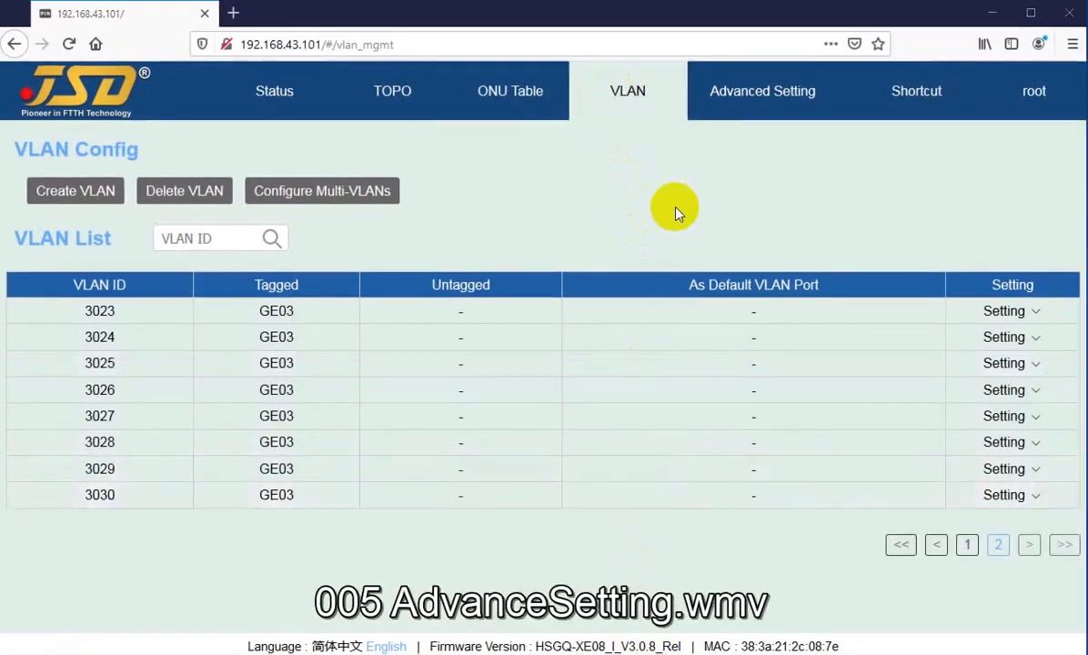
Under Advanced Setting, expand System and open the Device configuration page.
click(741, 108)
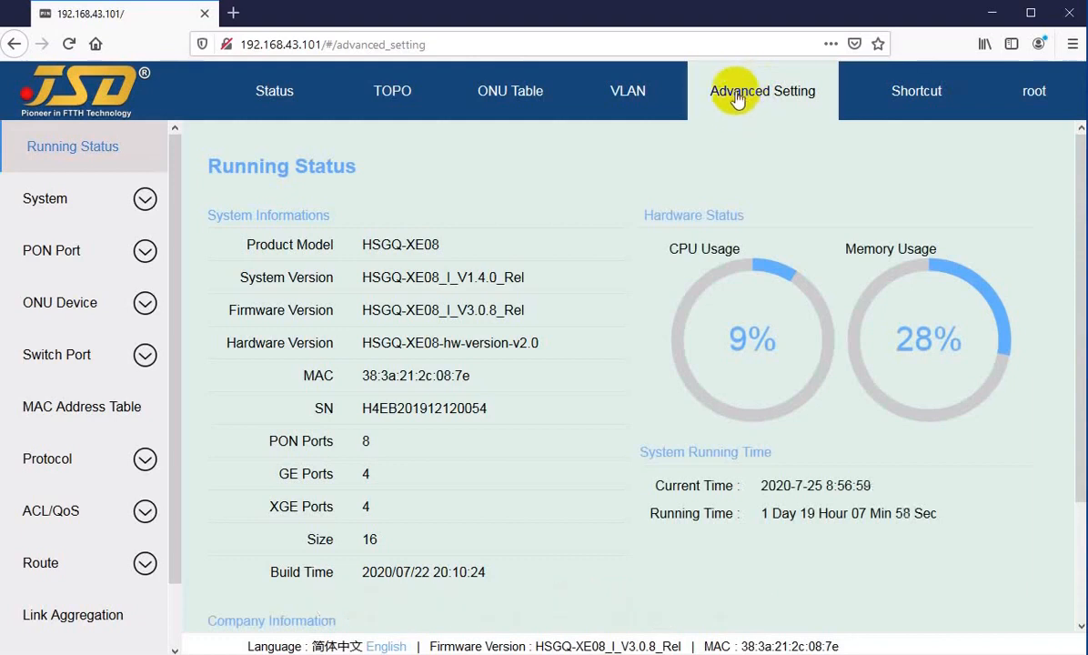
click(309, 98)
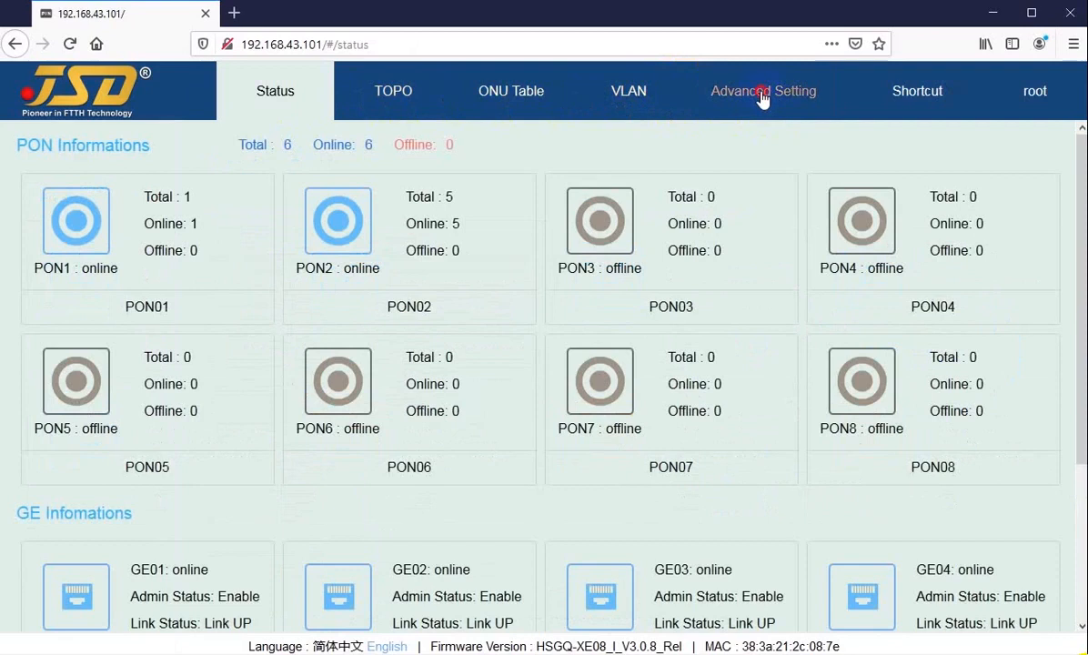
click(762, 98)
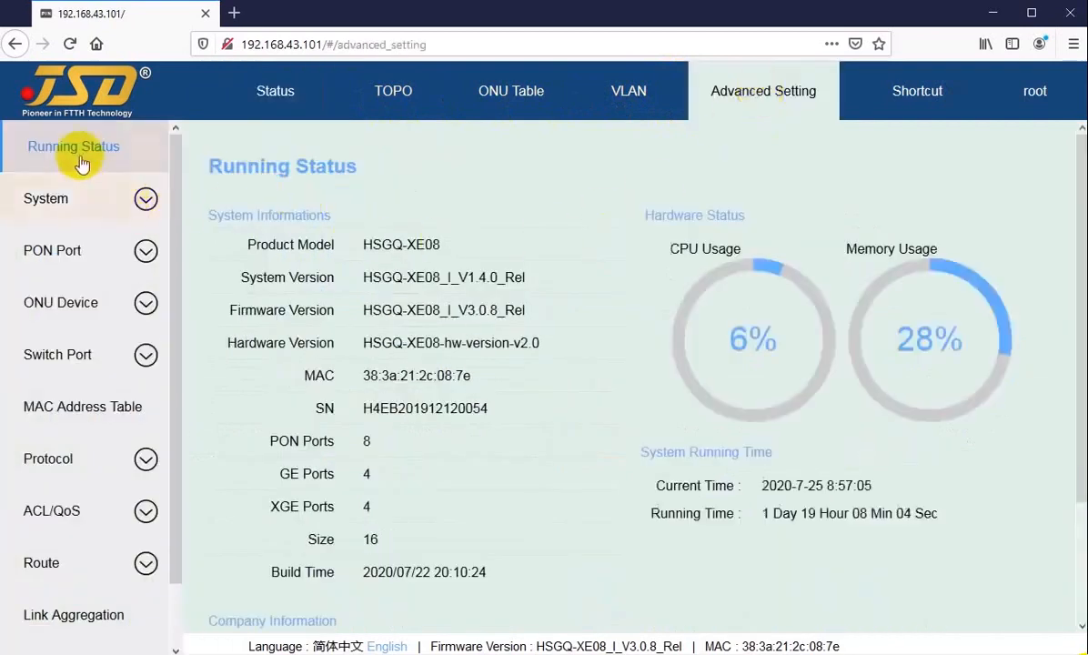
scroll(65, 534, down, 2)
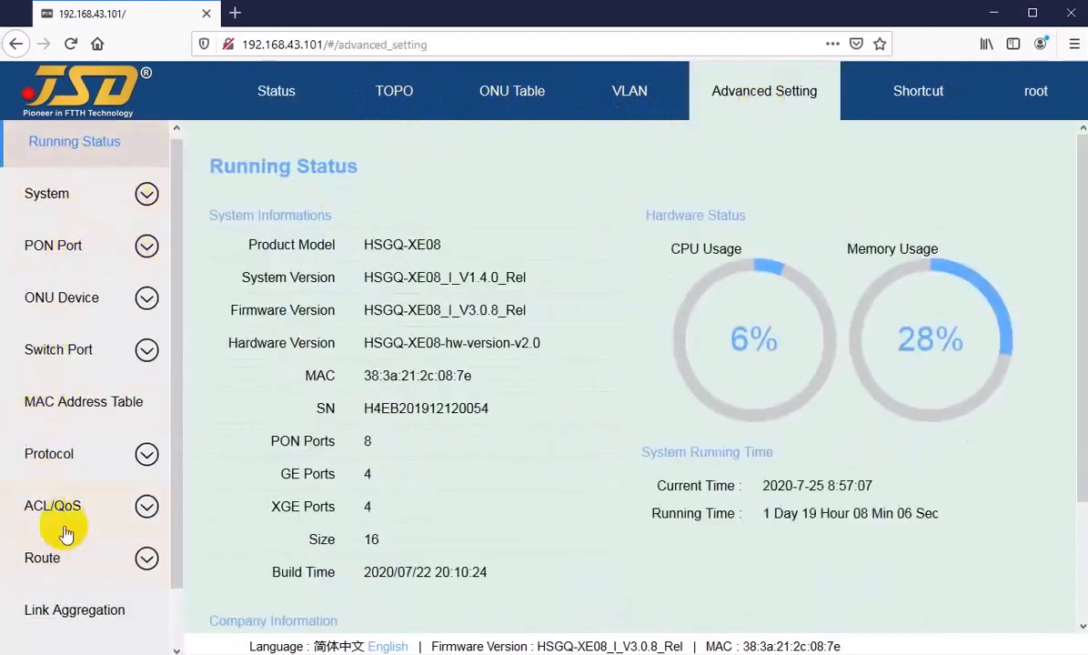
scroll(52, 400, up, 2)
scroll(52, 398, up, 1)
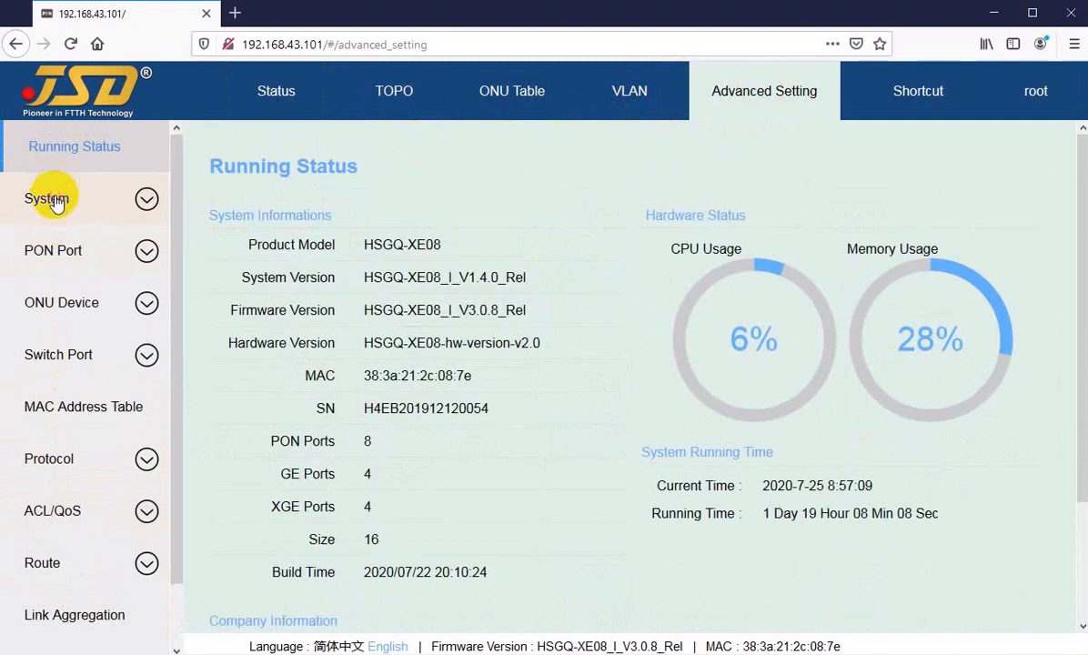
click(53, 200)
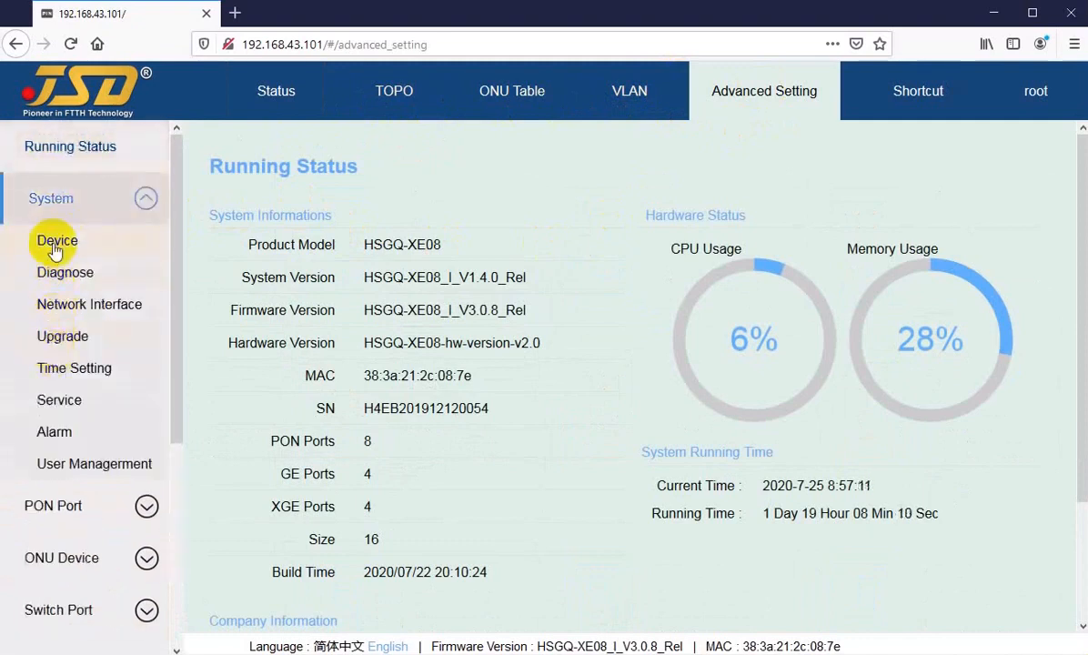
click(54, 246)
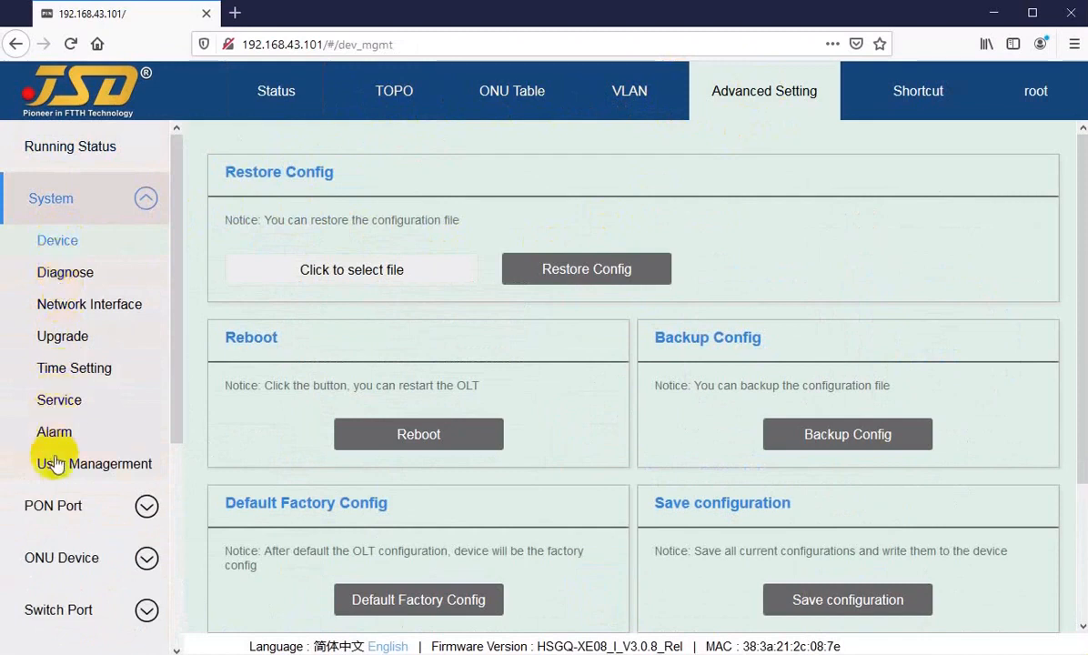
Browse the Network Interface, PON Port and Protocol groups in the sidebar.
click(60, 307)
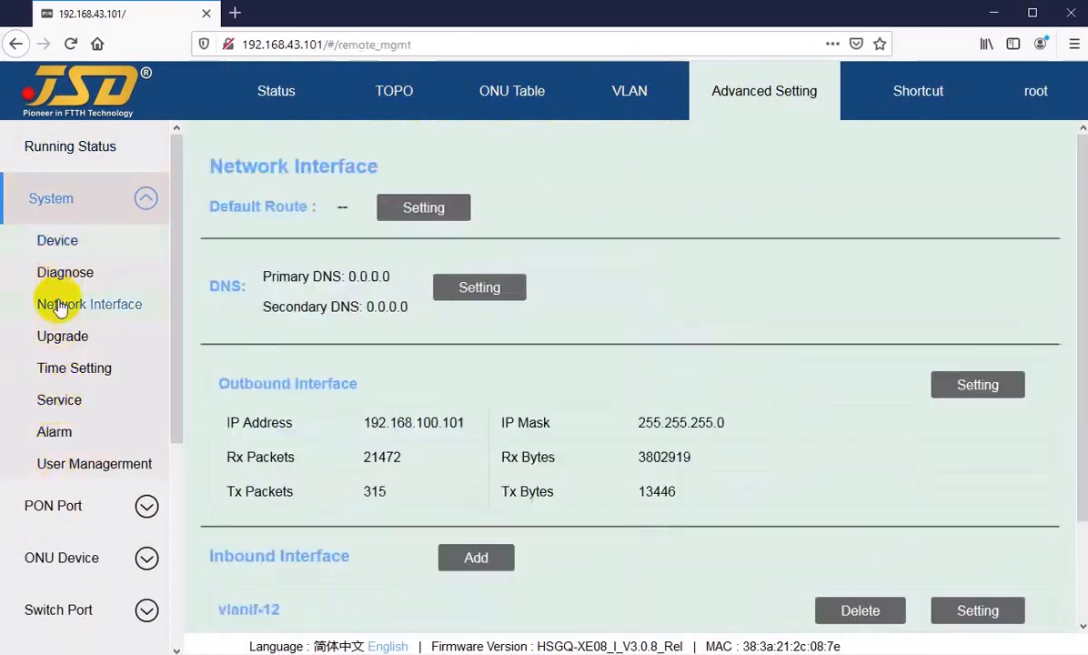
scroll(63, 409, down, 2)
click(69, 472)
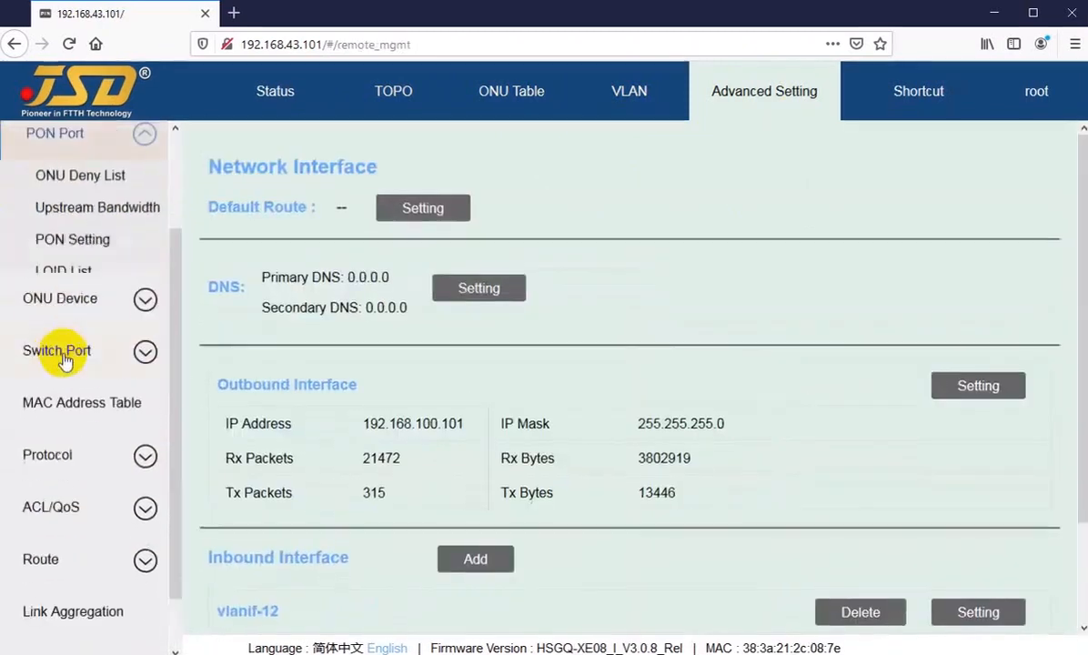
scroll(59, 373, down, 1)
click(49, 391)
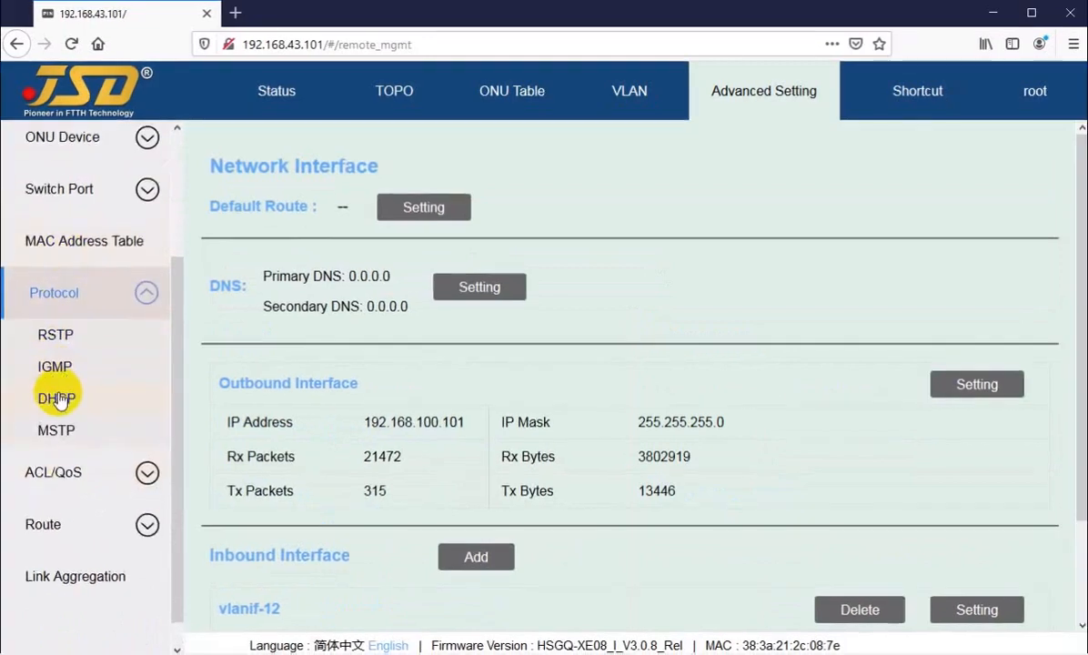
scroll(56, 399, up, 3)
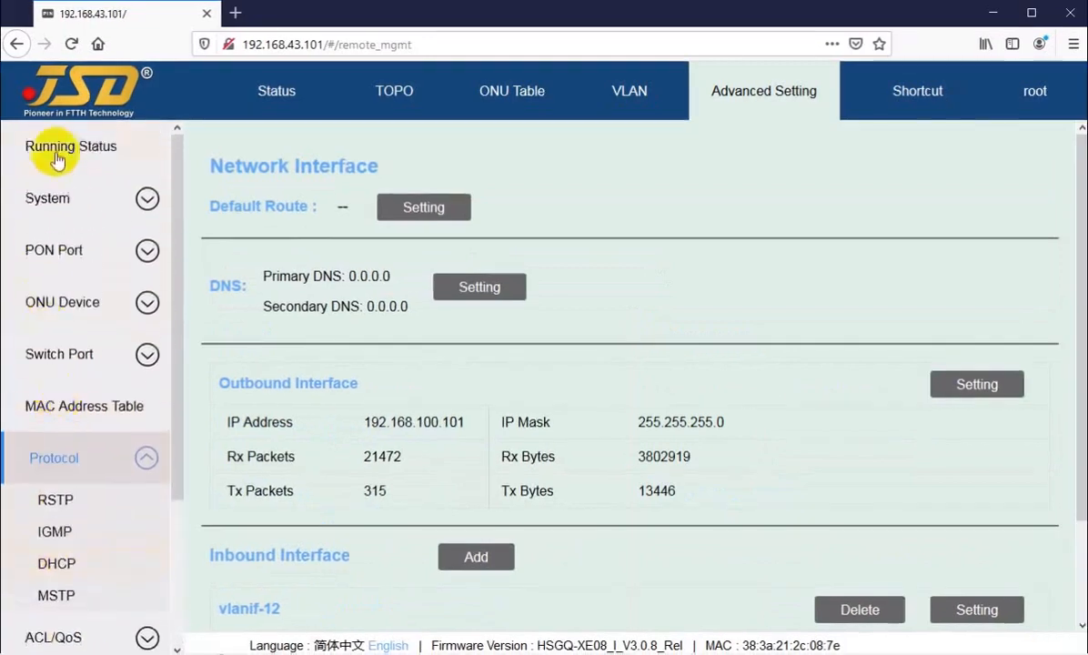
Open Running Status showing HSGQ-XE08 details, 10% CPU and 28% memory.
click(59, 160)
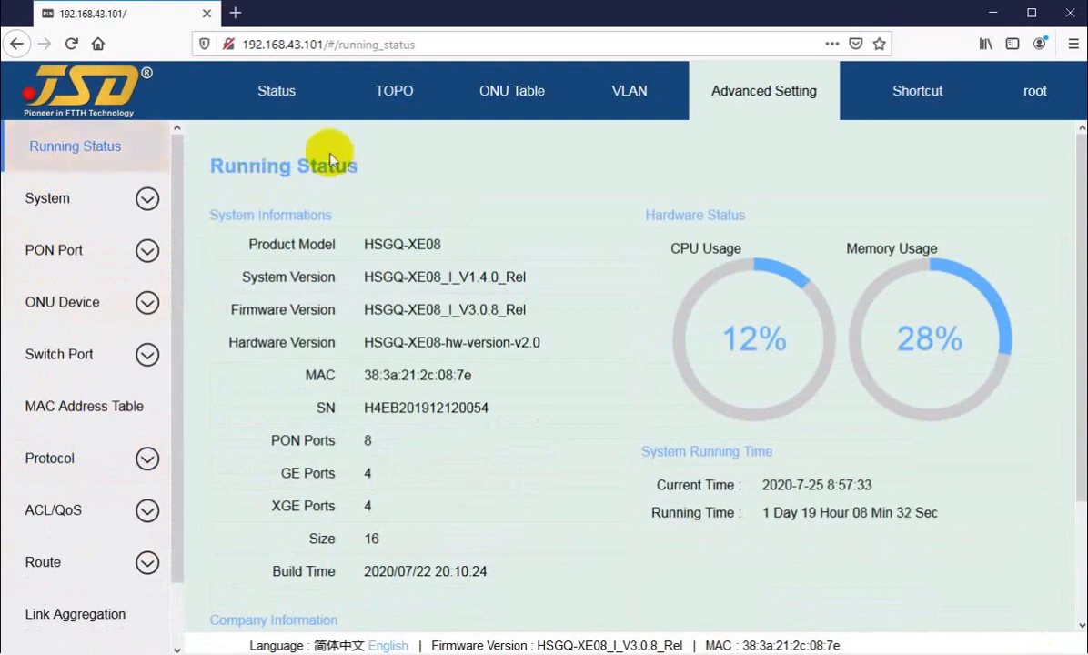
click(274, 95)
click(769, 94)
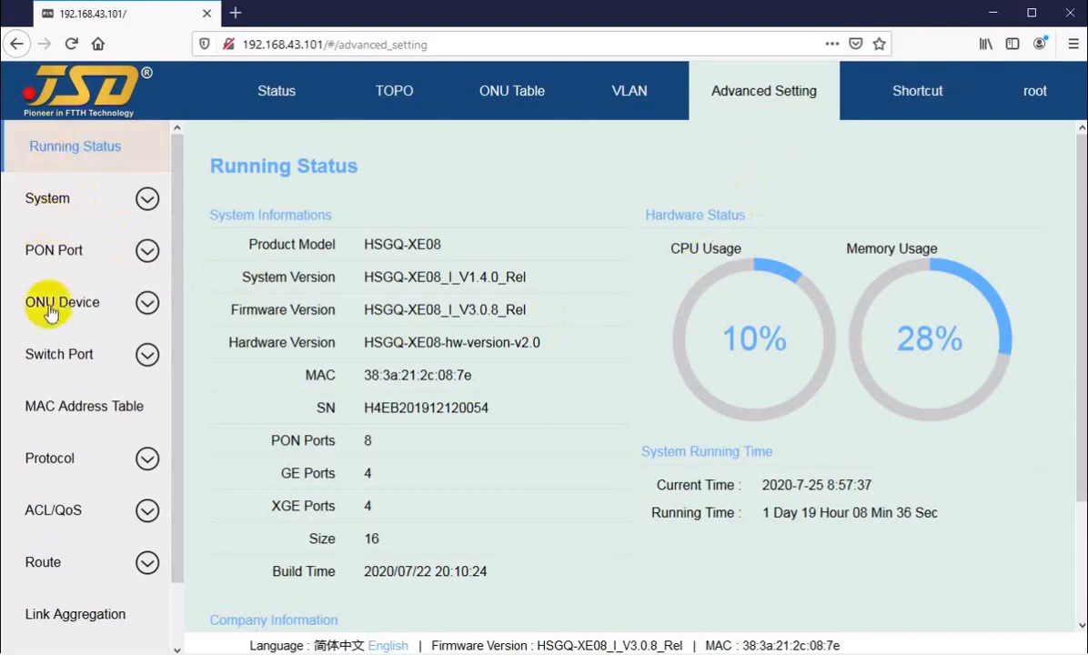
click(71, 155)
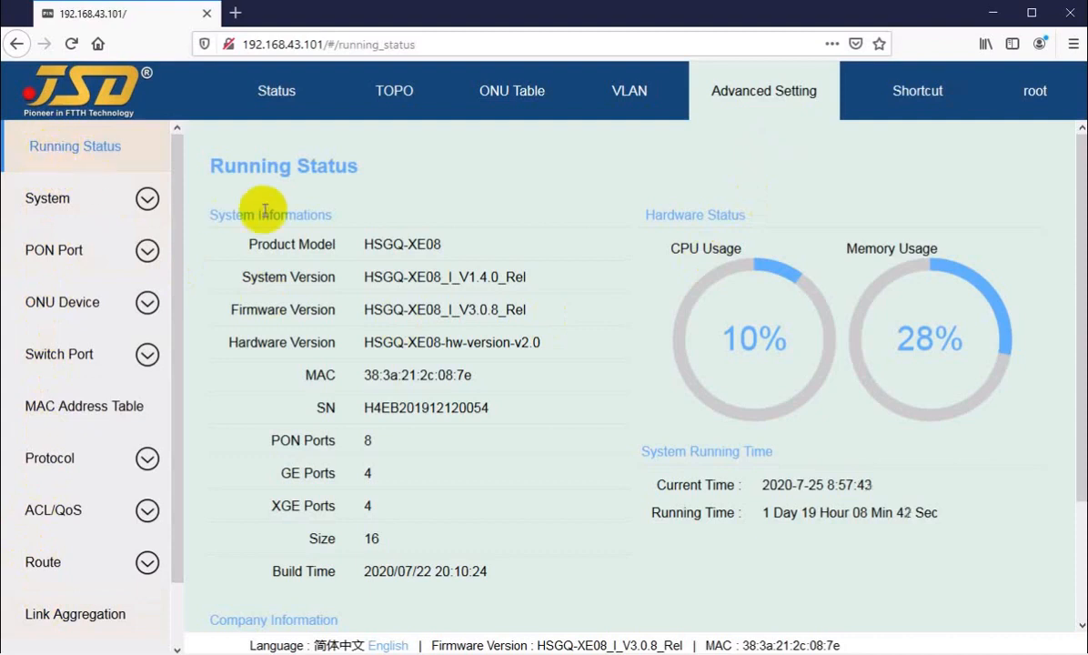
drag(212, 163, 354, 165)
click(351, 166)
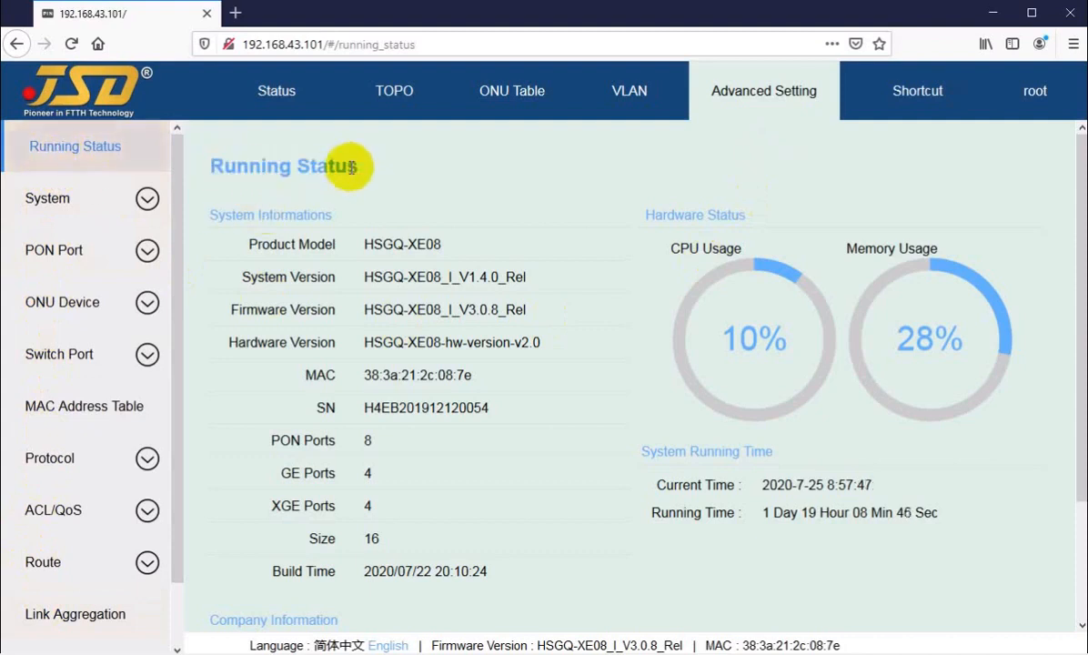
scroll(357, 170, down, 2)
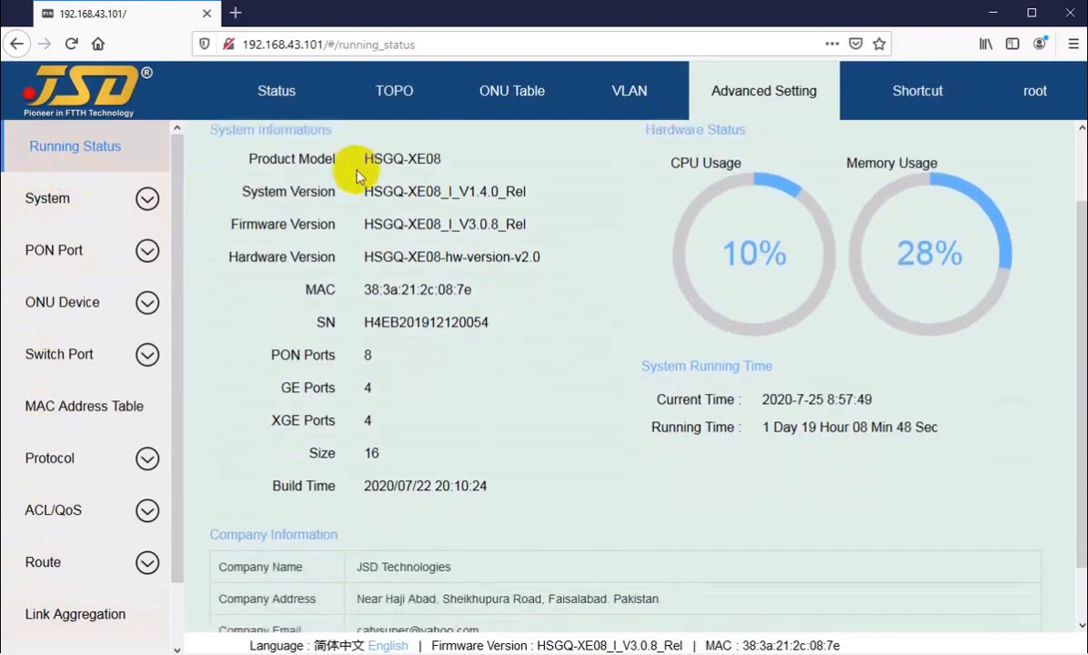
scroll(405, 211, up, 2)
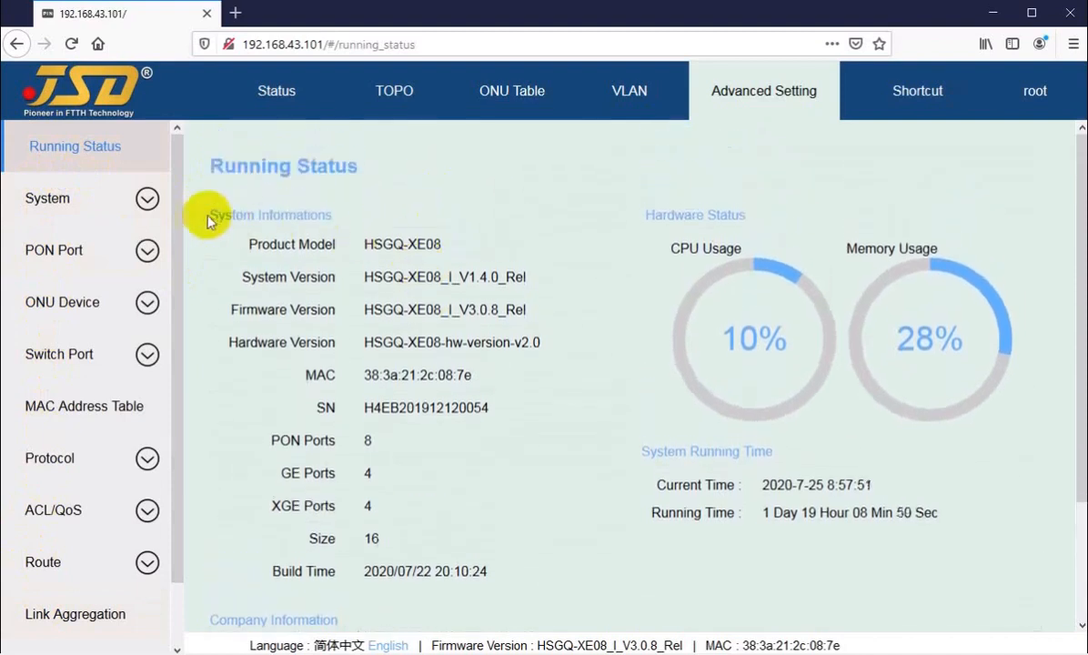
drag(209, 219, 356, 213)
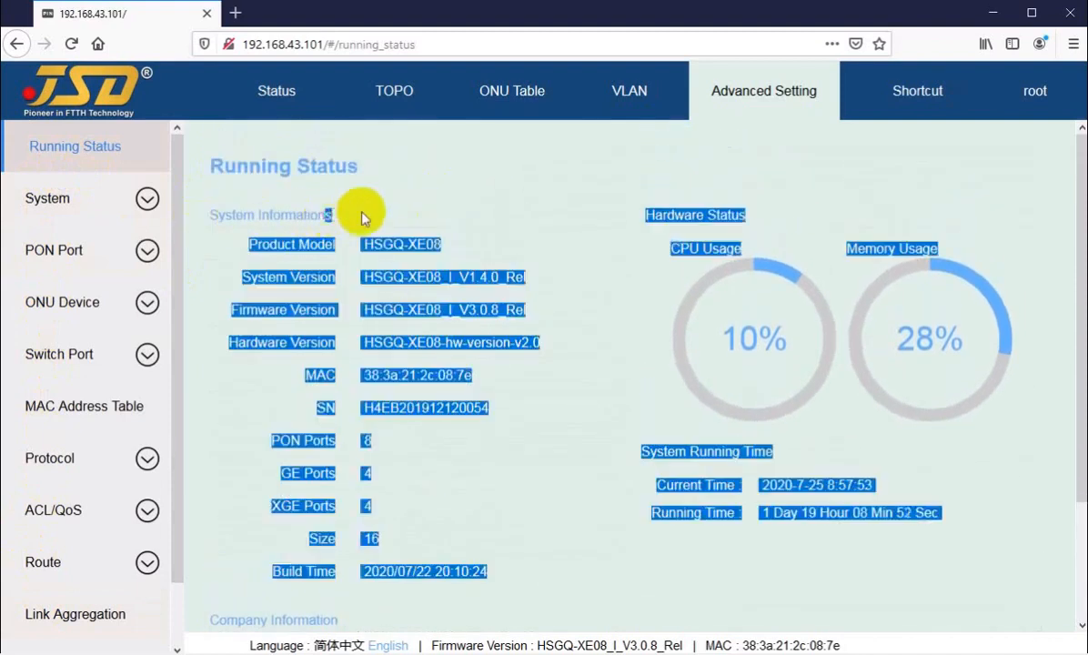
click(350, 216)
drag(262, 244, 404, 244)
drag(263, 277, 471, 277)
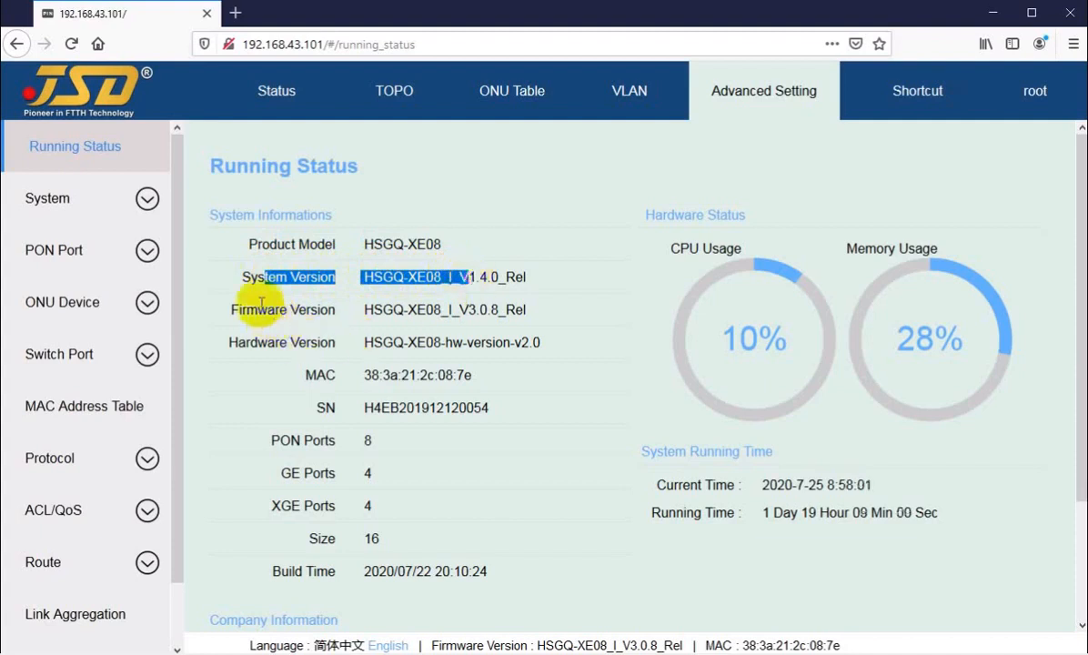
drag(246, 309, 446, 309)
drag(246, 342, 426, 342)
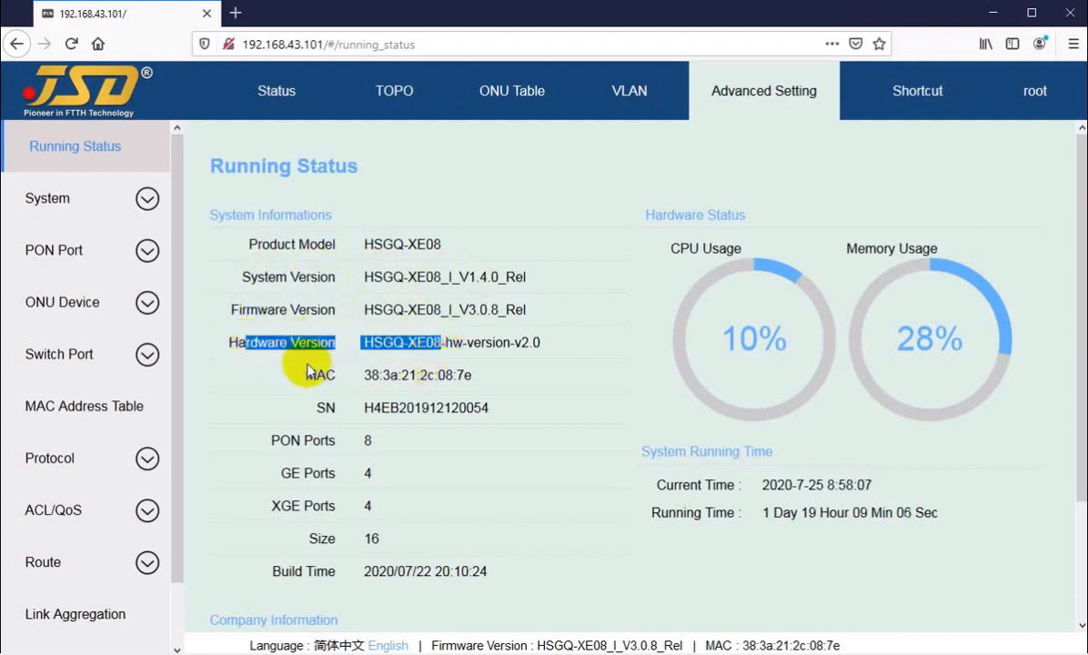
drag(300, 373, 444, 374)
drag(315, 409, 444, 408)
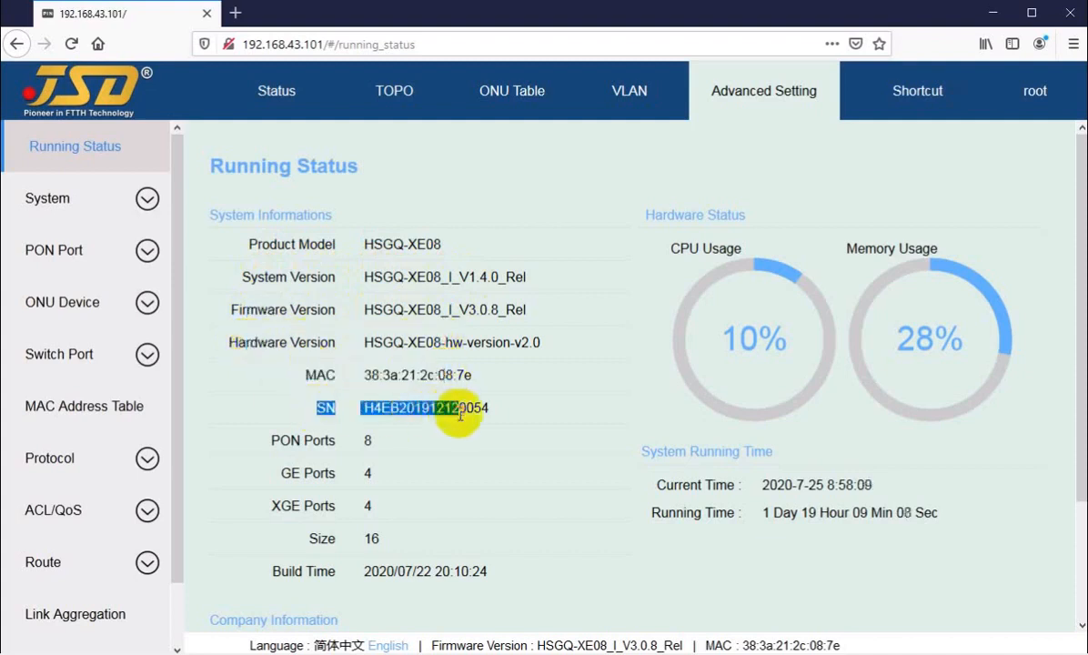
drag(304, 440, 361, 443)
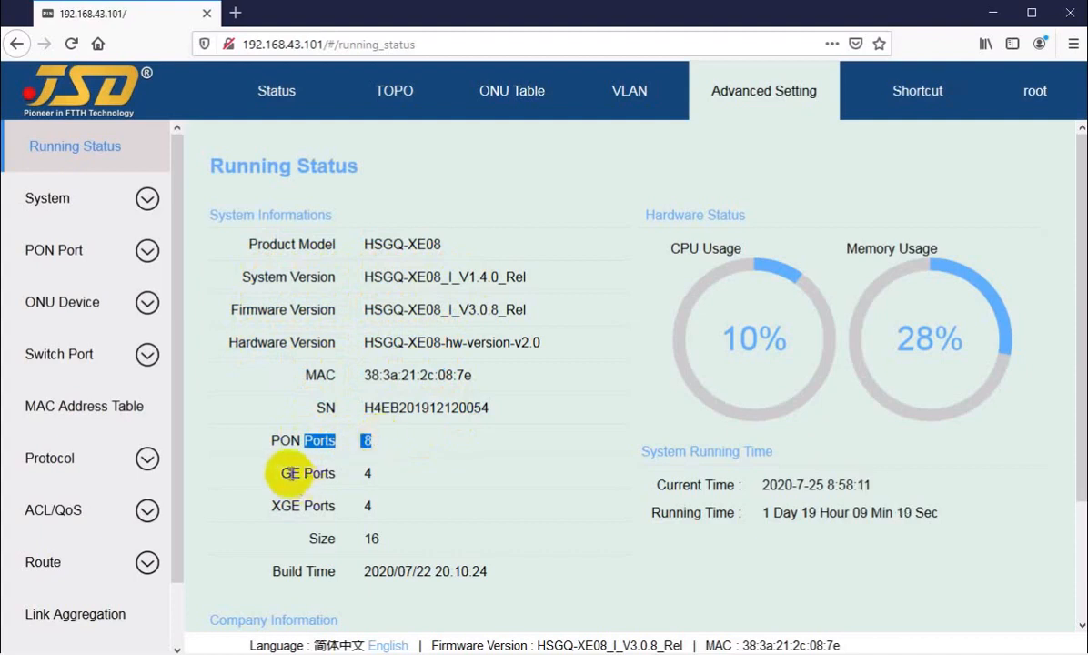
drag(281, 473, 364, 471)
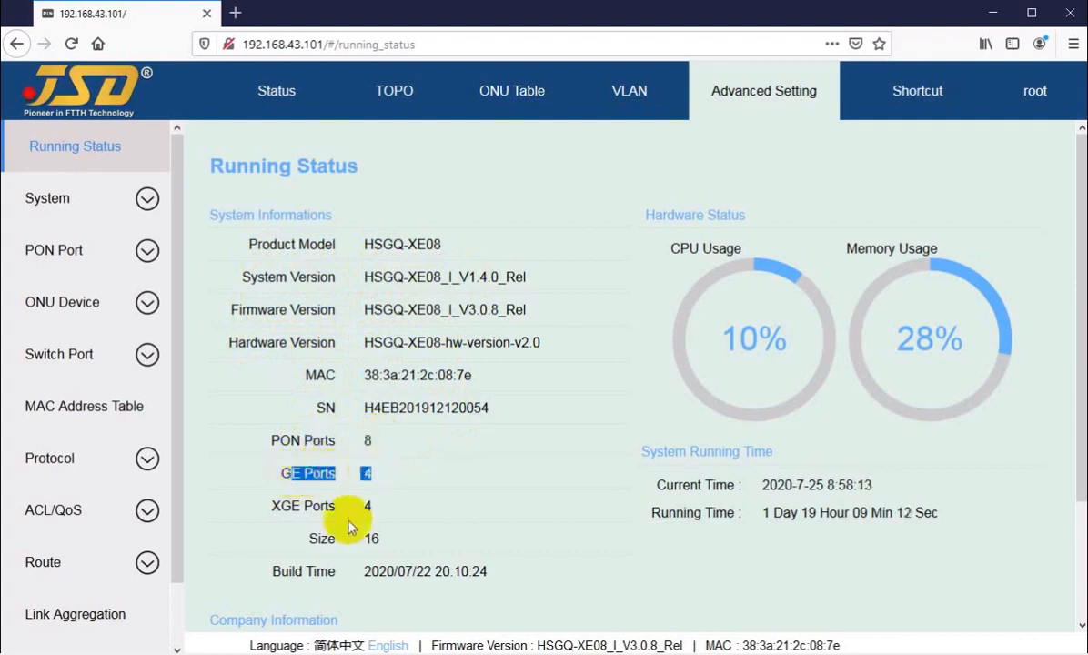
click(288, 508)
drag(287, 507, 369, 500)
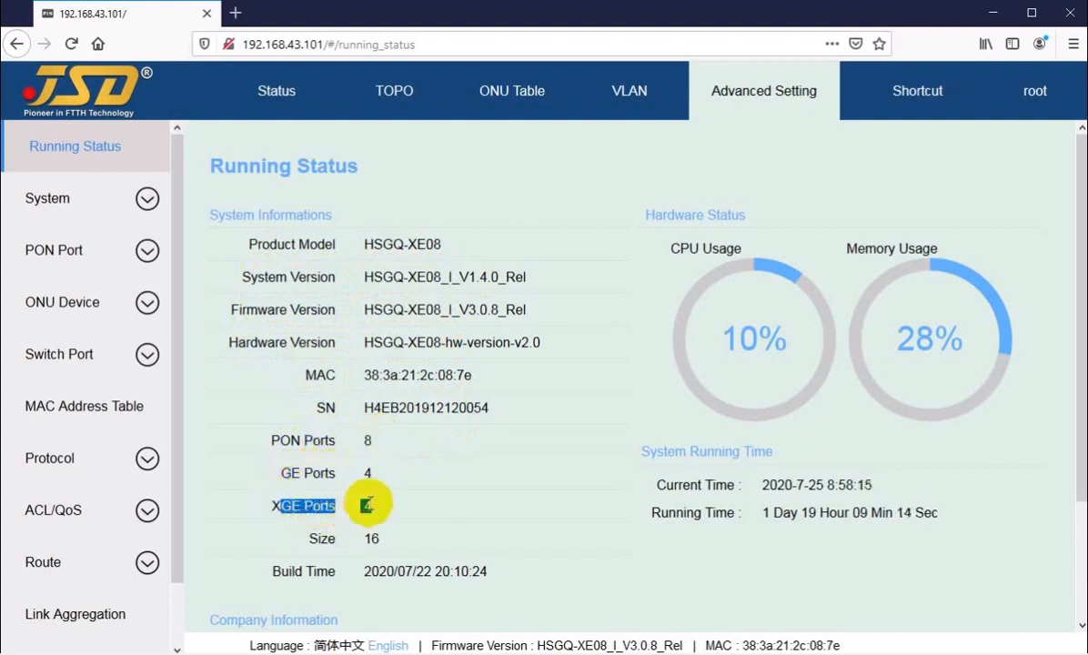
click(274, 510)
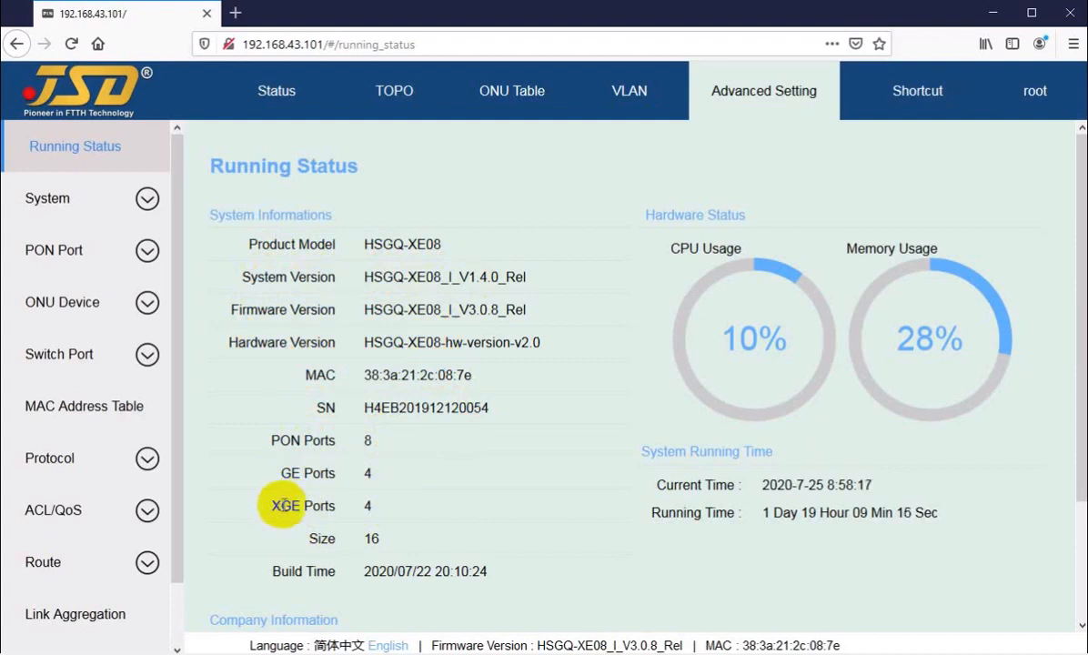
click(273, 506)
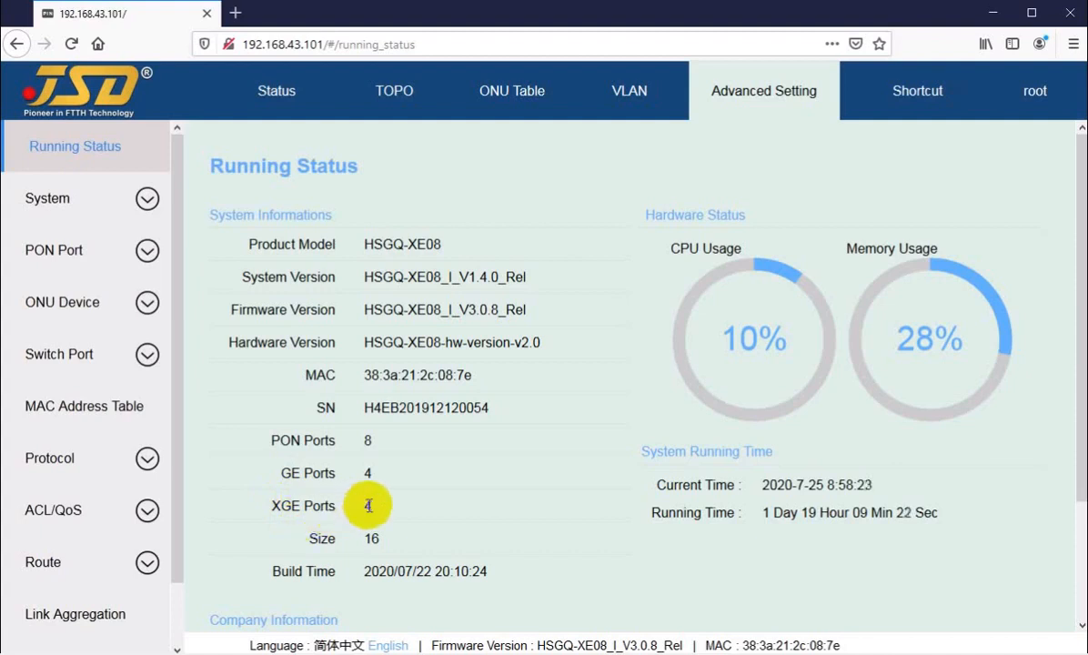
drag(267, 505, 287, 508)
click(279, 508)
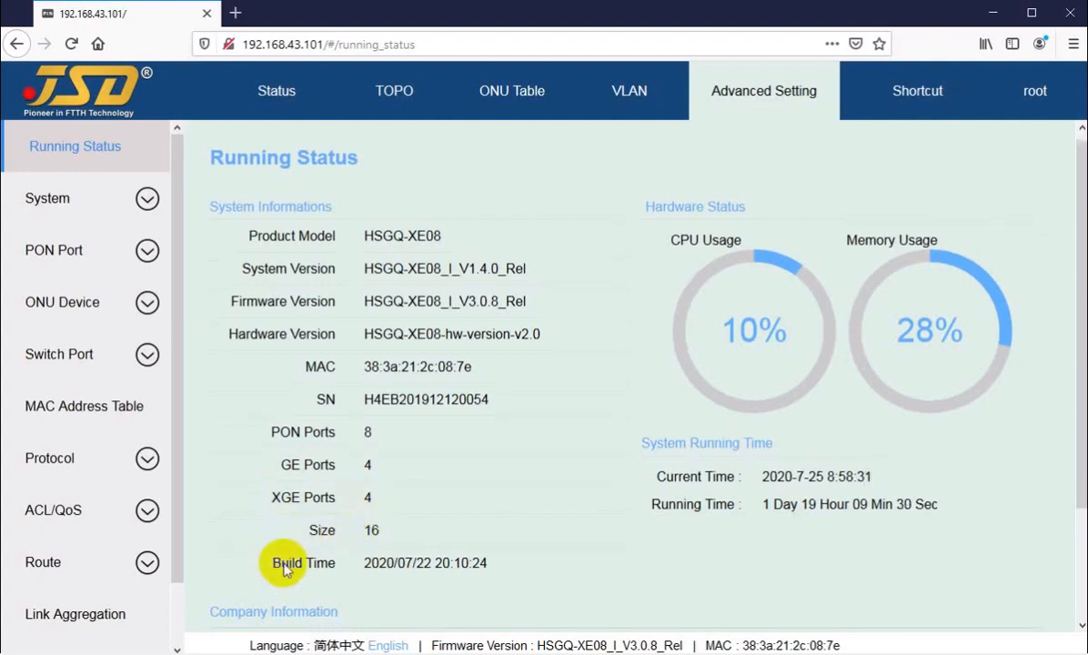
scroll(421, 431, down, 3)
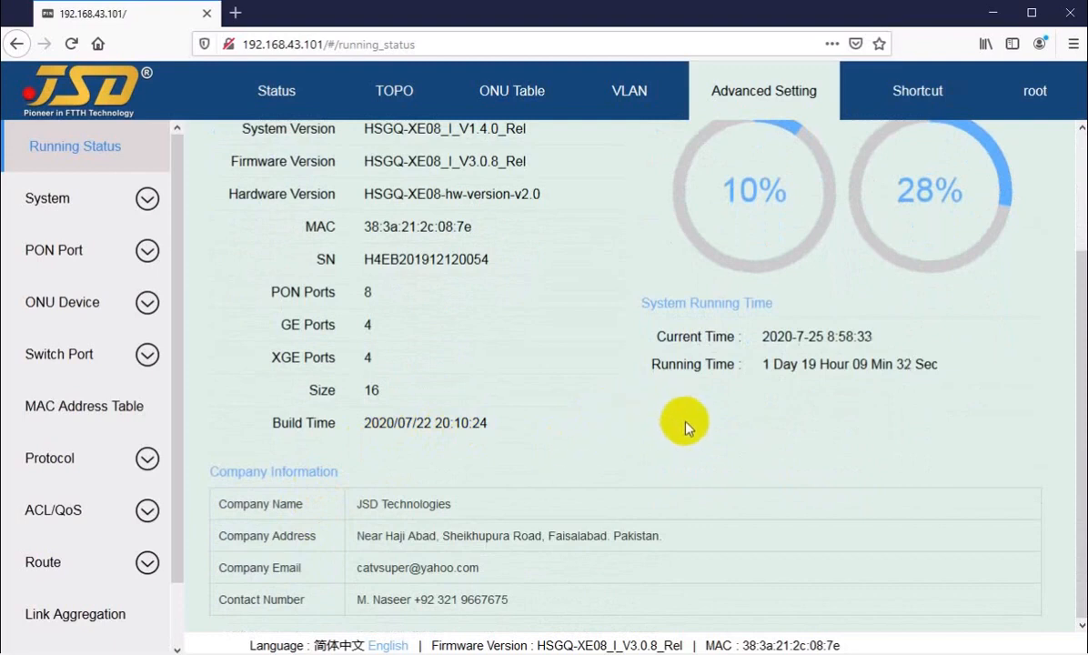
scroll(691, 418, up, 3)
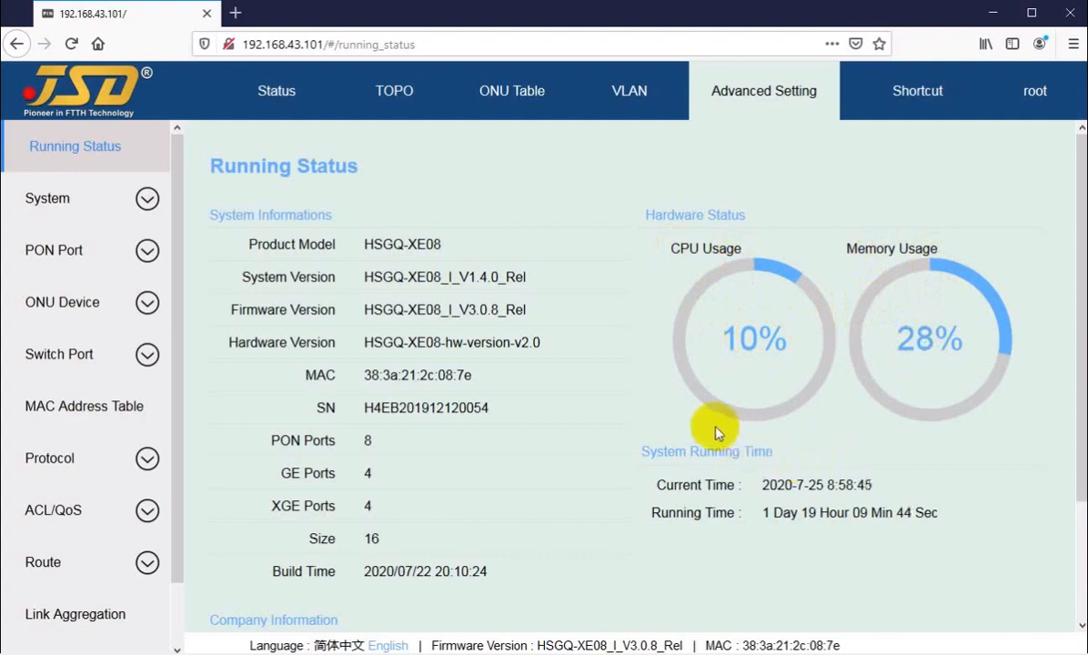
scroll(688, 422, down, 3)
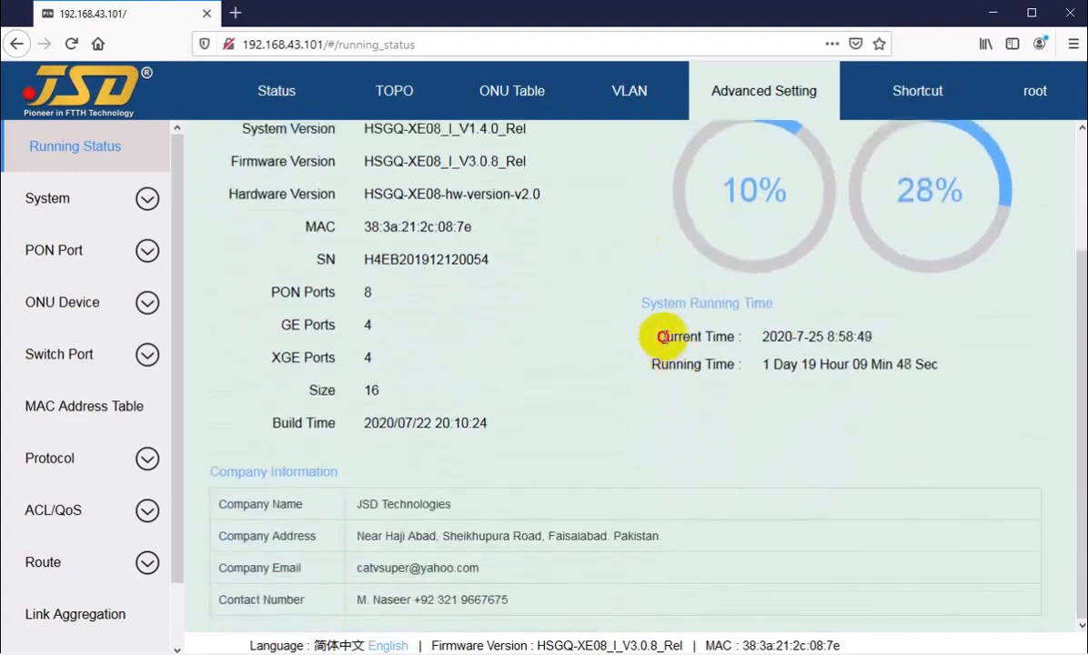
drag(667, 336, 823, 337)
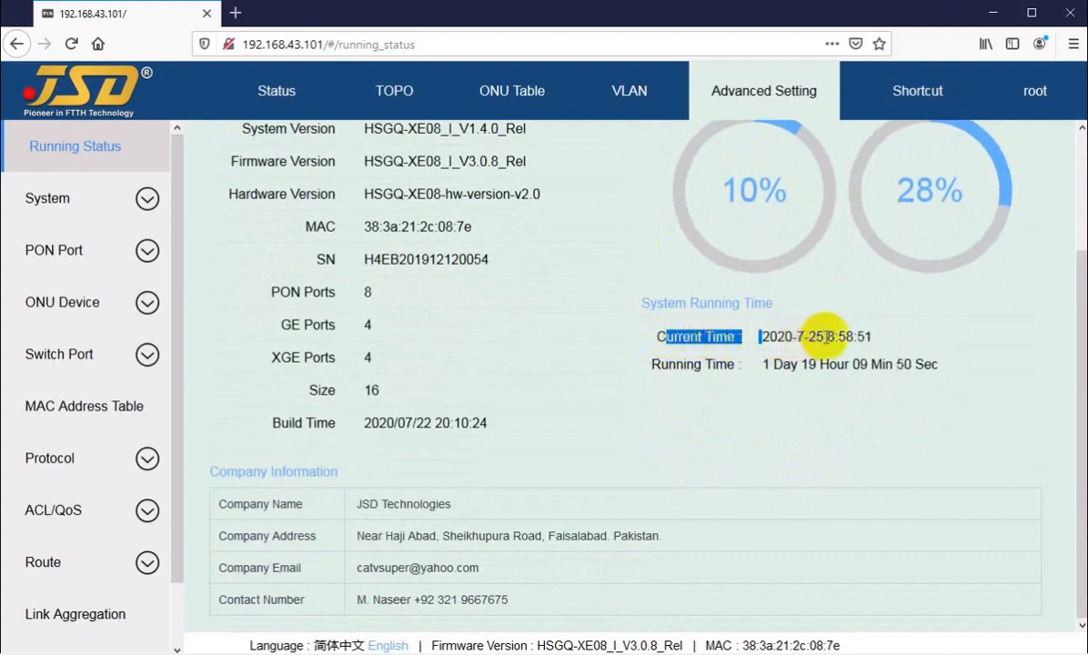
click(780, 314)
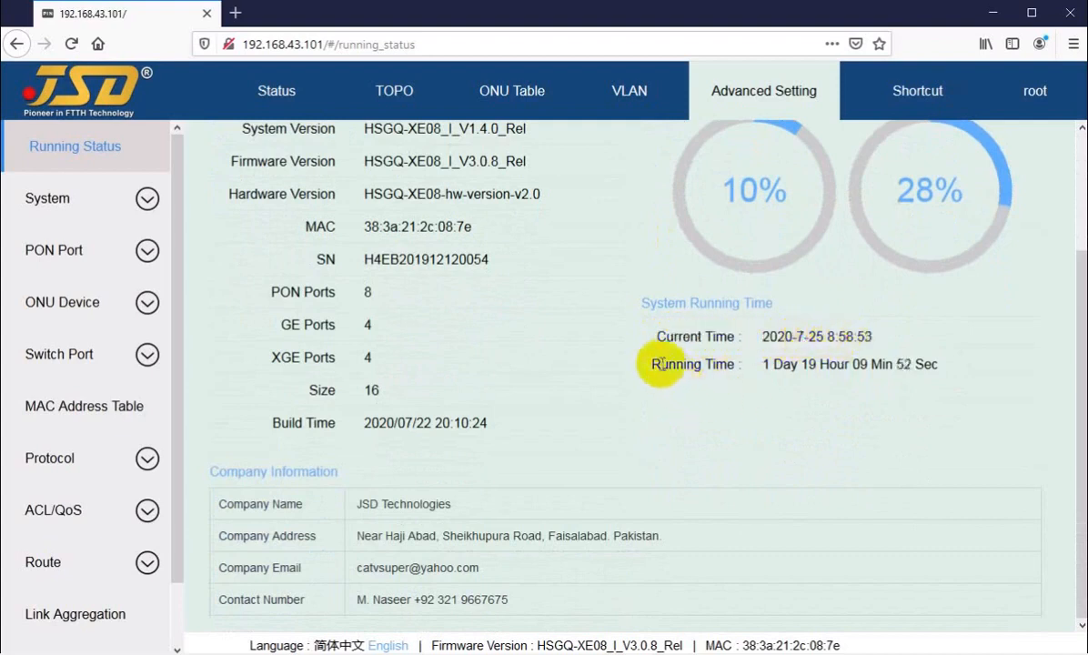
drag(662, 364, 779, 368)
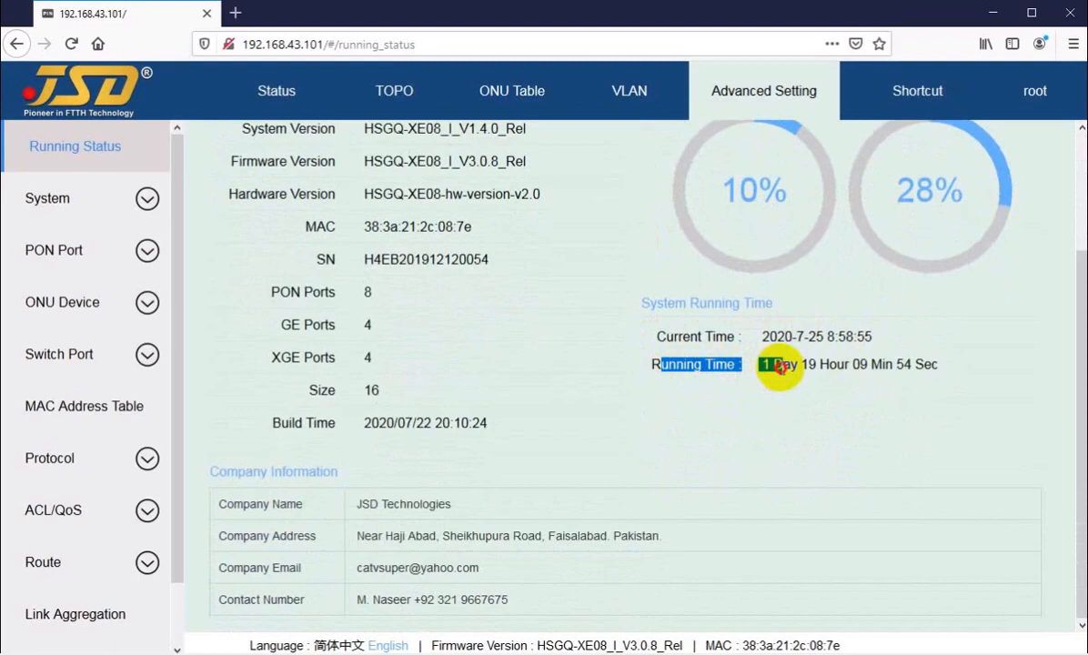
click(779, 366)
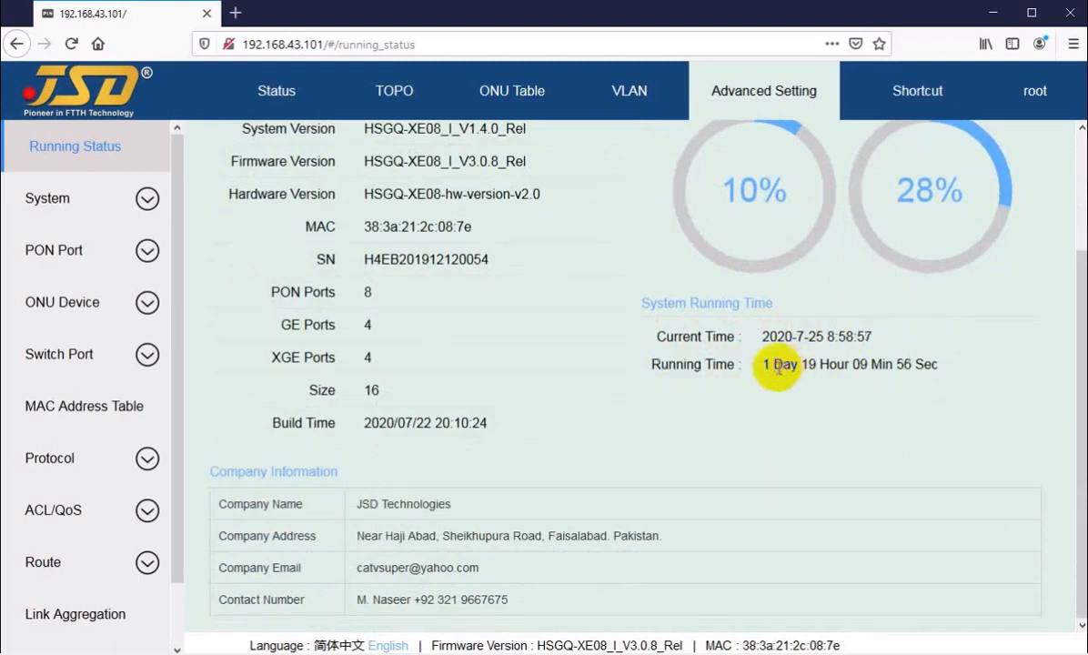
drag(806, 363, 929, 362)
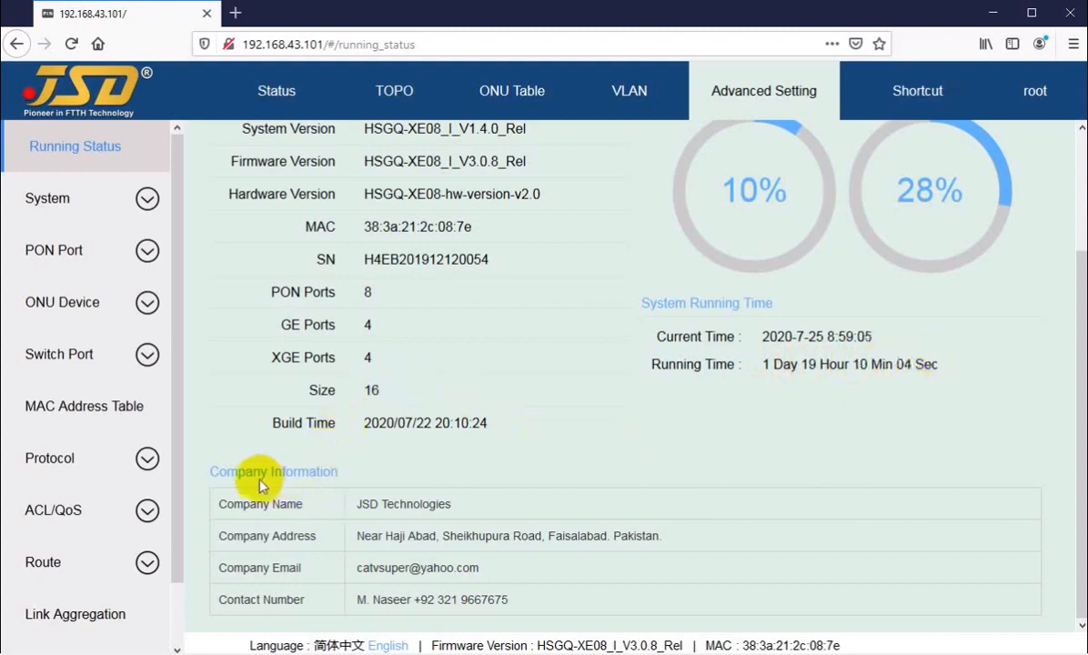
drag(227, 471, 369, 474)
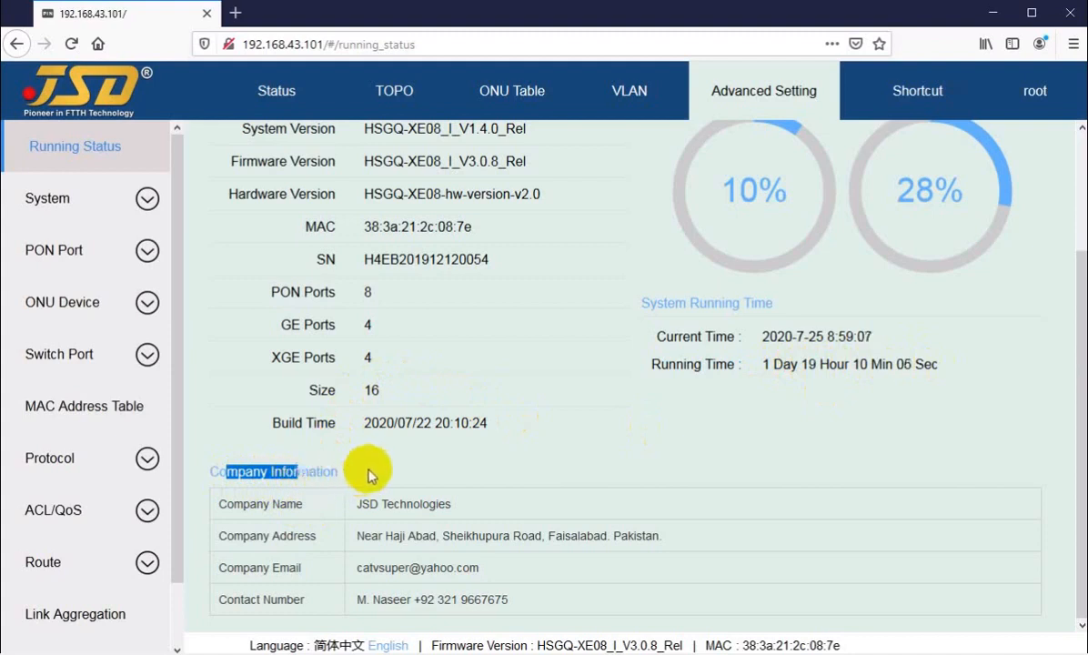
drag(241, 503, 414, 503)
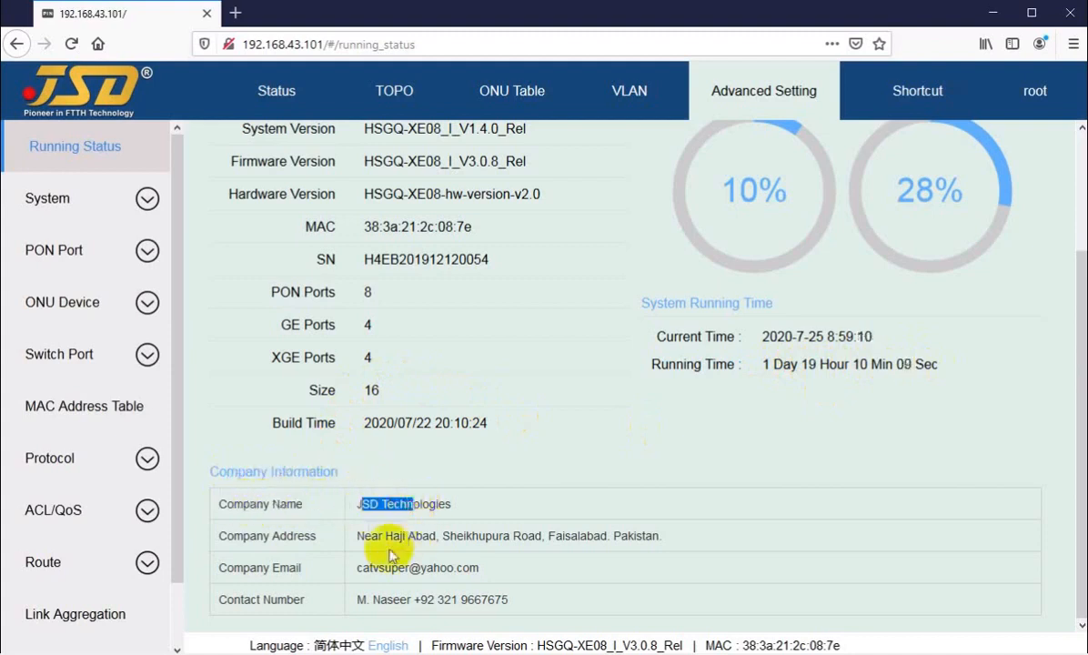
click(258, 534)
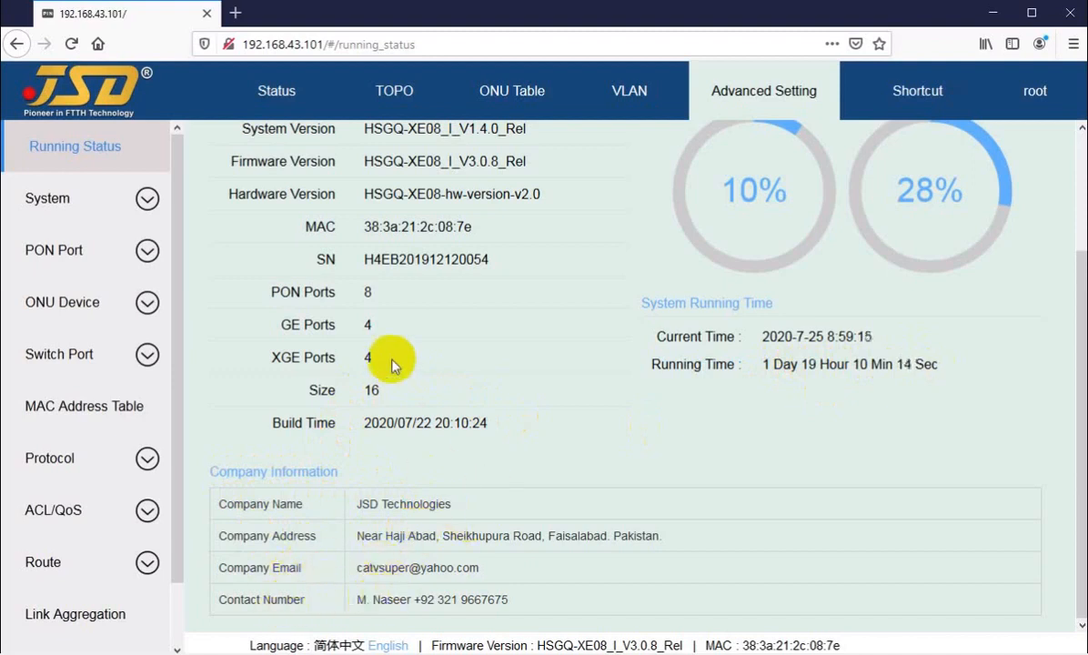
scroll(437, 515, up, 3)
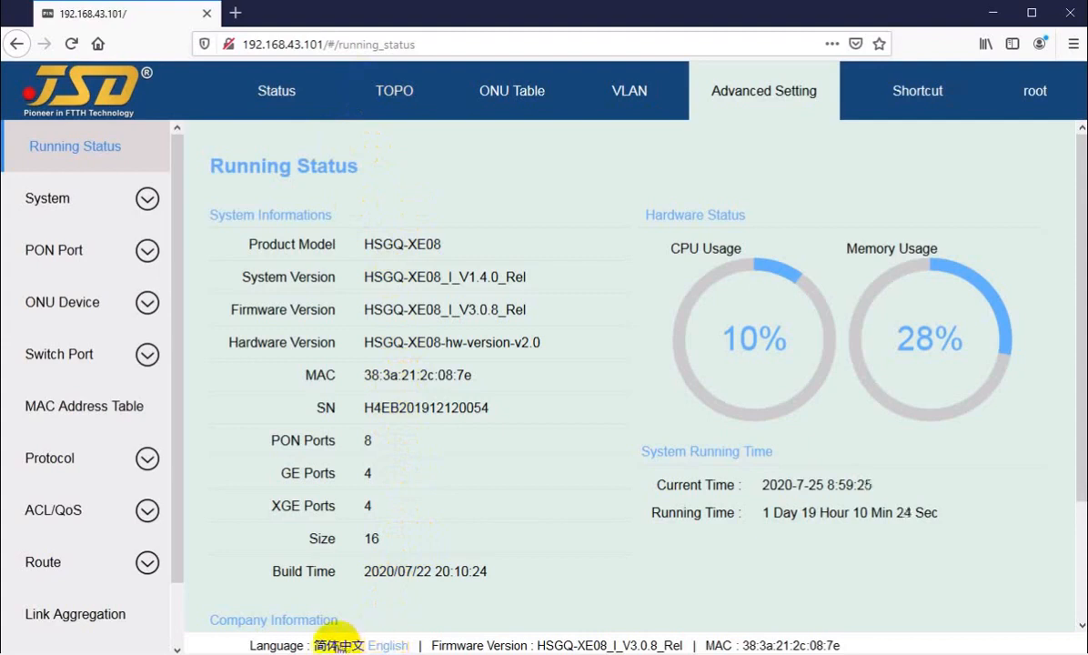
click(339, 643)
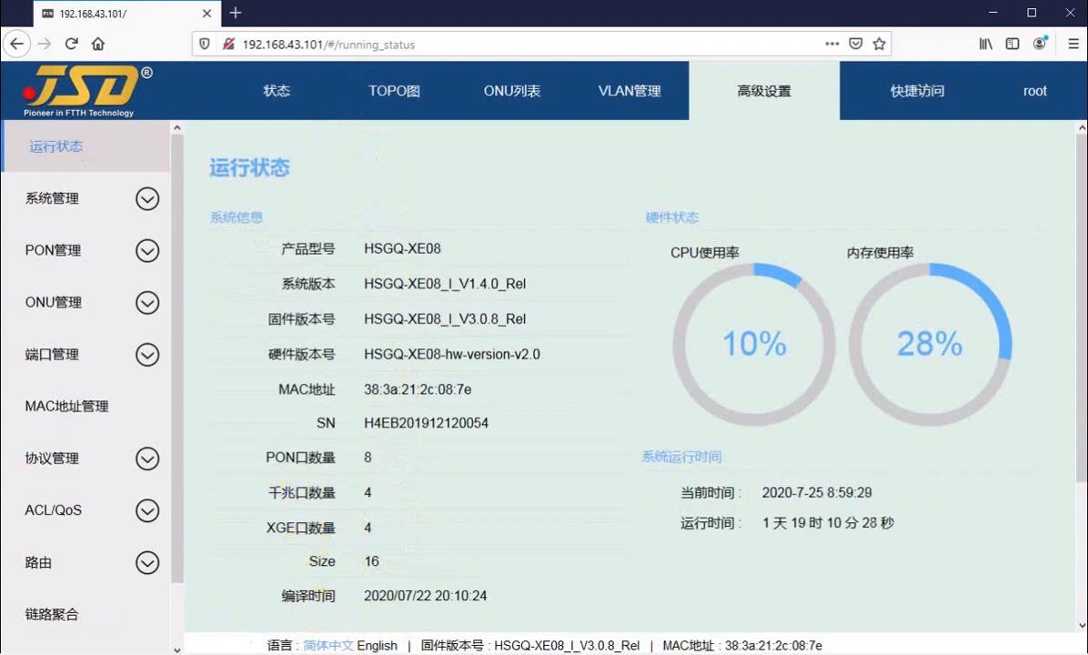
click(375, 645)
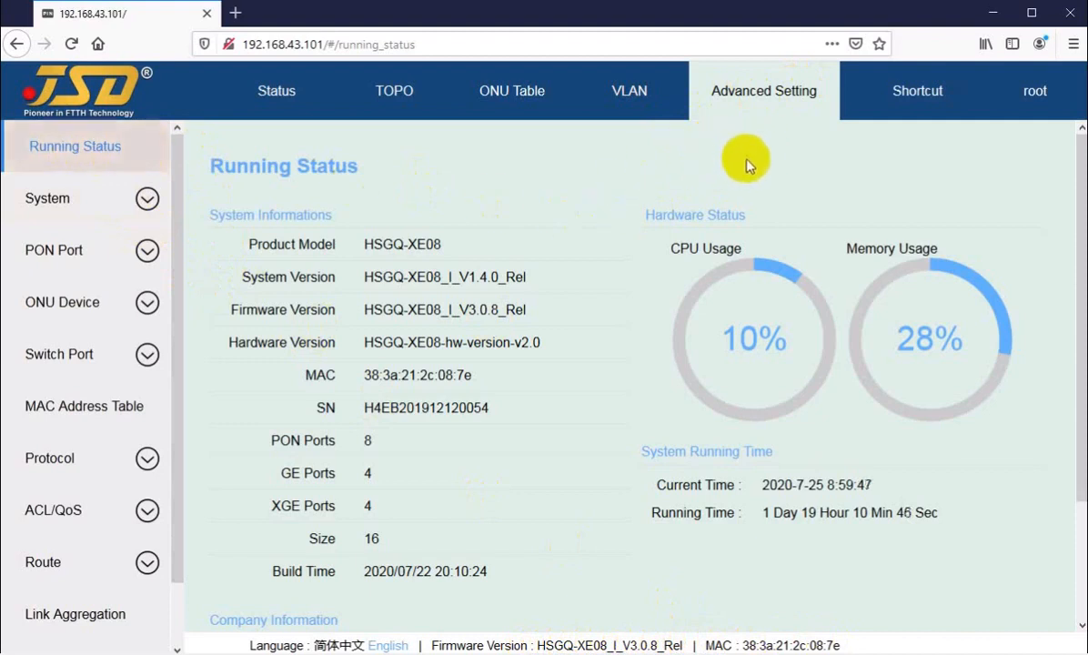
mouse_move(912, 88)
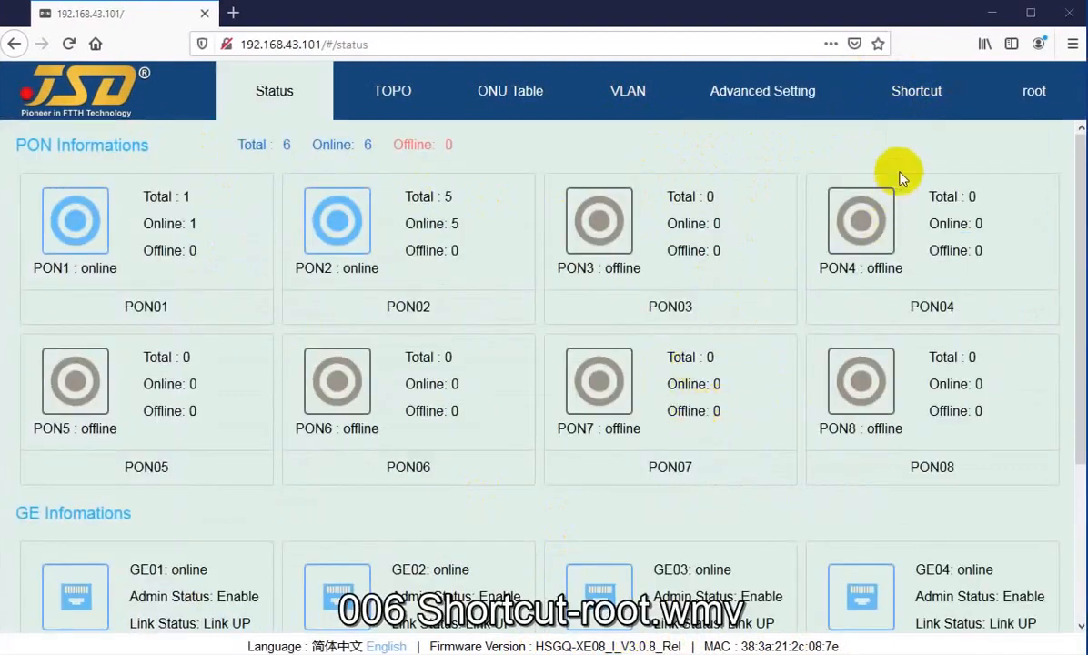
Tour the Running Status, VLAN, ONU table and topology pages, then show the Shortcut dropdown over Status.
mouse_move(911, 103)
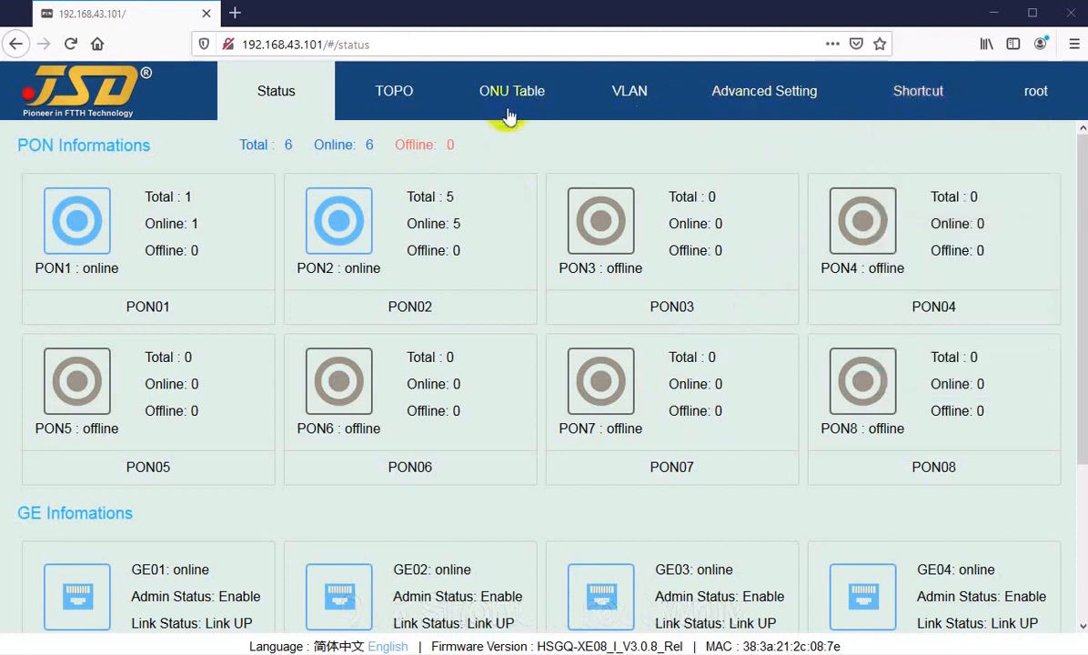
click(714, 100)
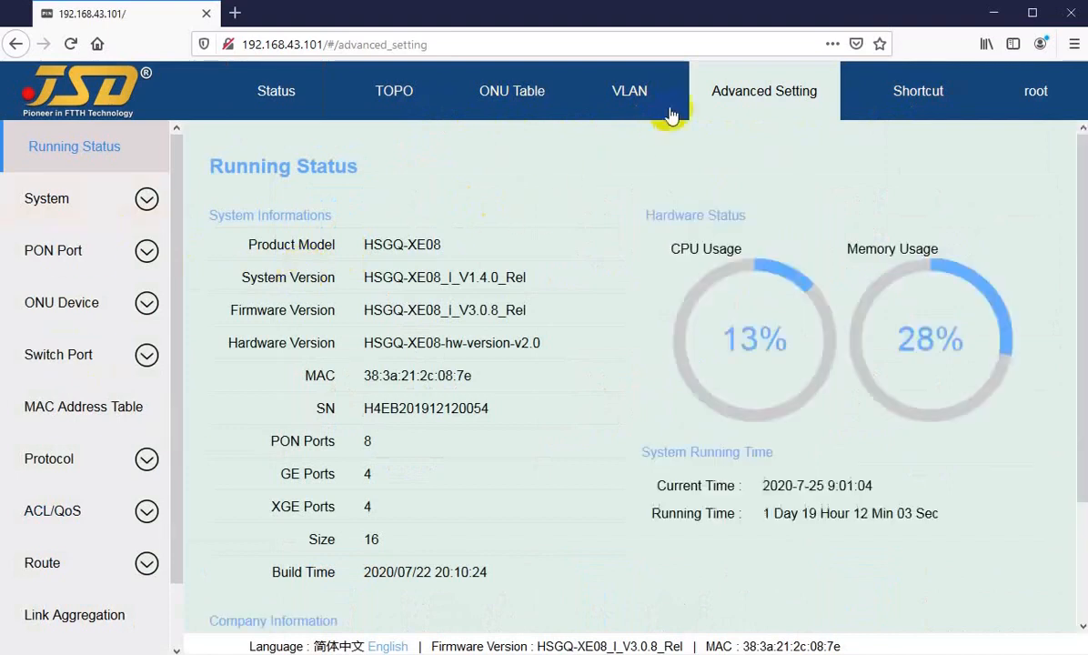
click(589, 99)
click(521, 114)
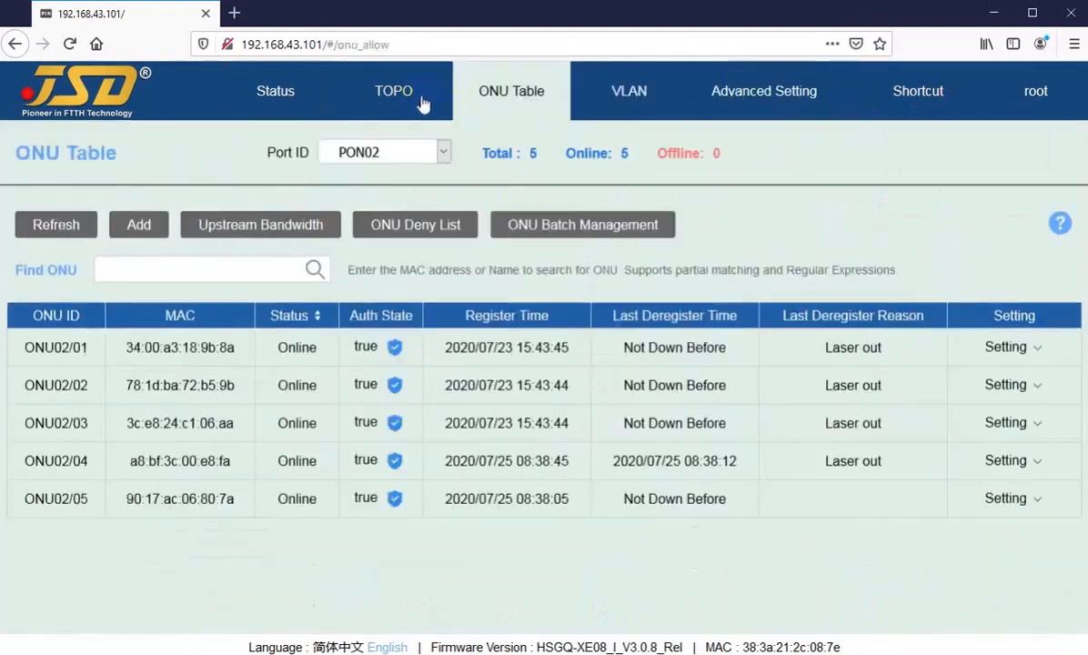
click(393, 100)
click(299, 95)
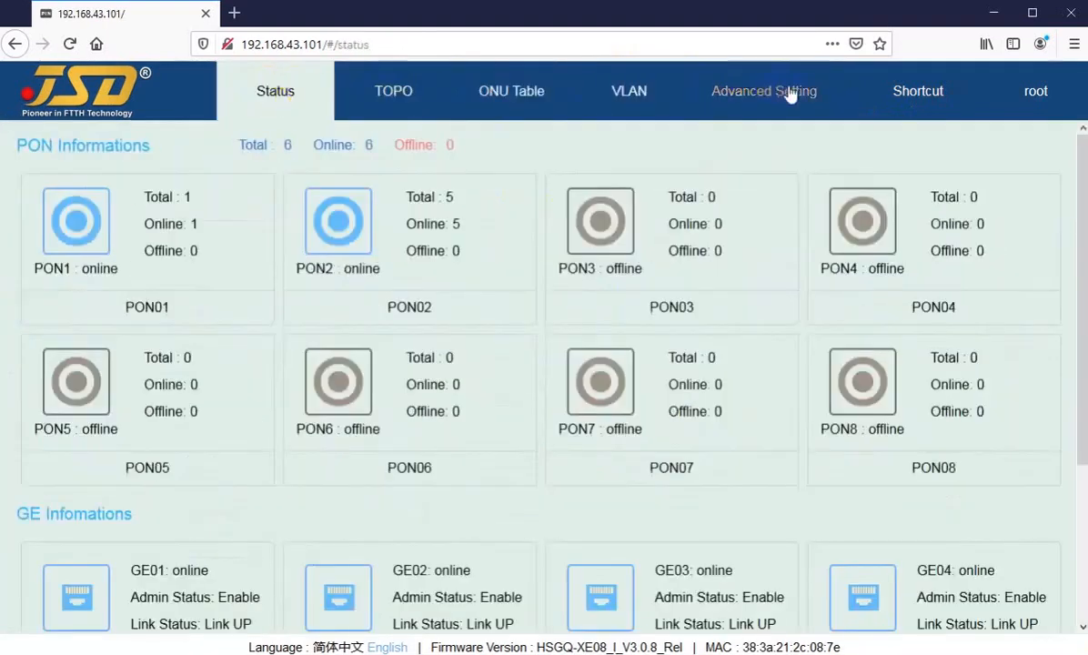
mouse_move(923, 100)
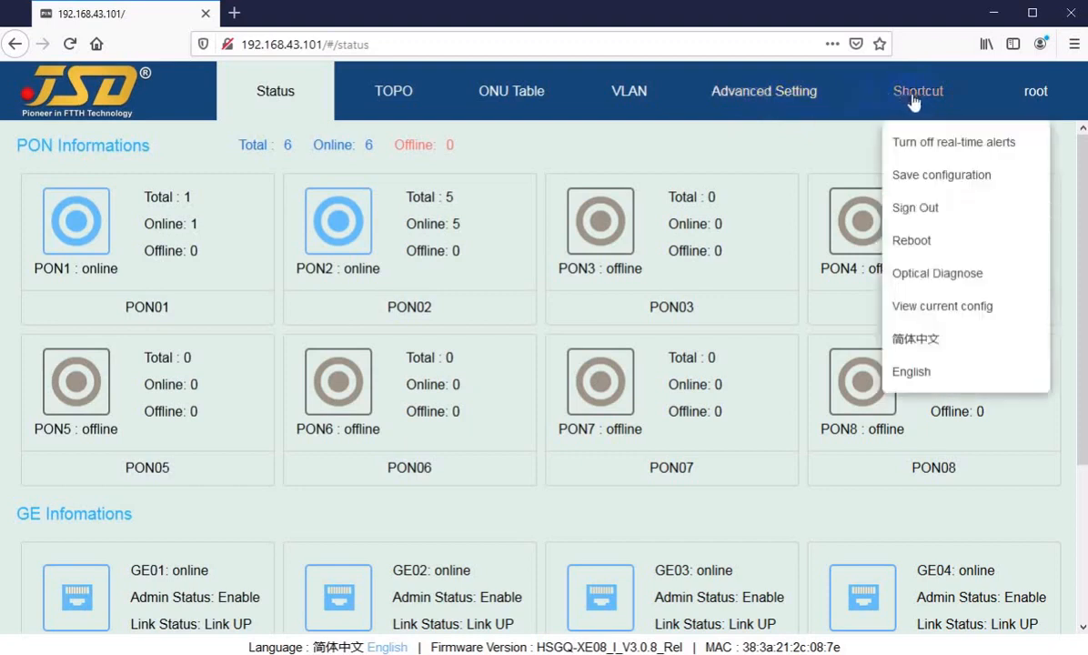
Turn real-time alerts off from Shortcut, then re-enable them with 'Open real-time alarm'.
click(949, 146)
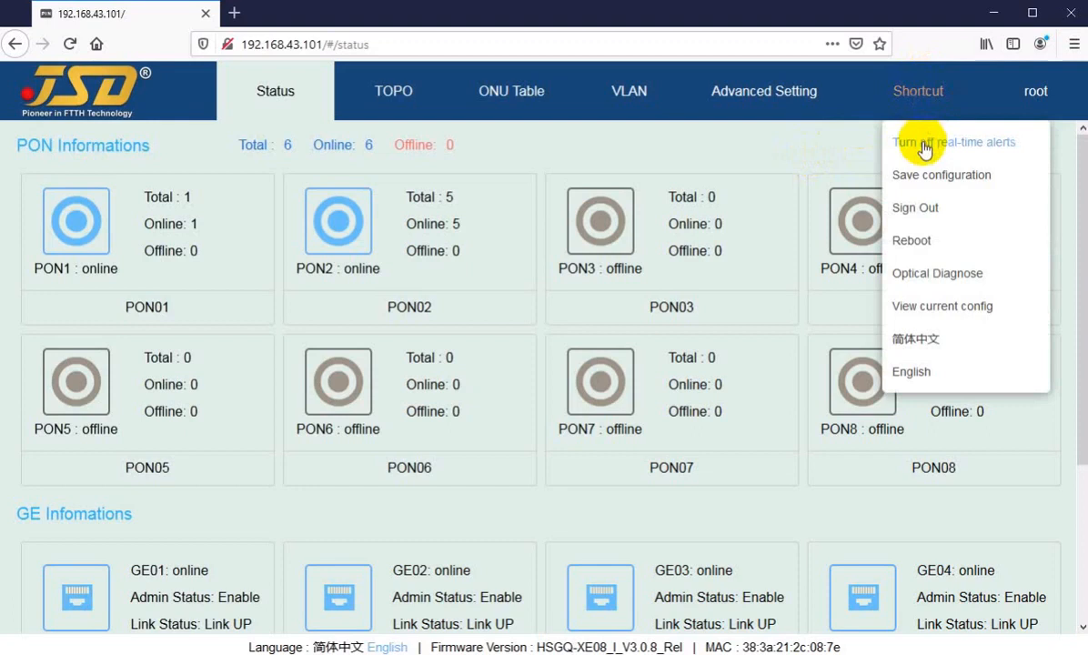
click(907, 148)
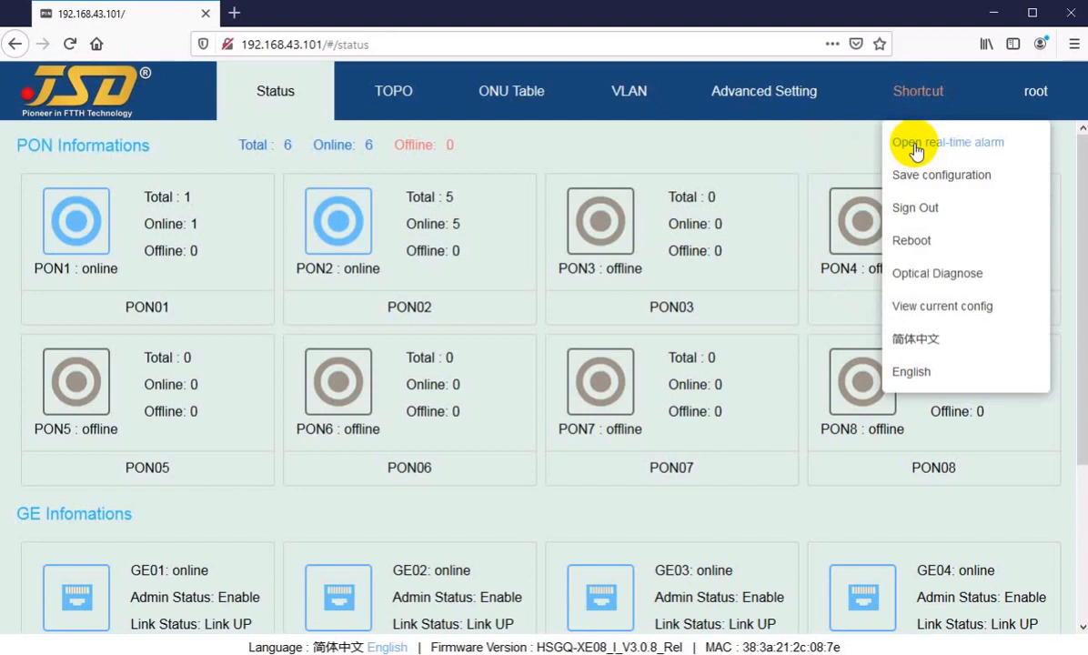
click(915, 145)
mouse_move(915, 116)
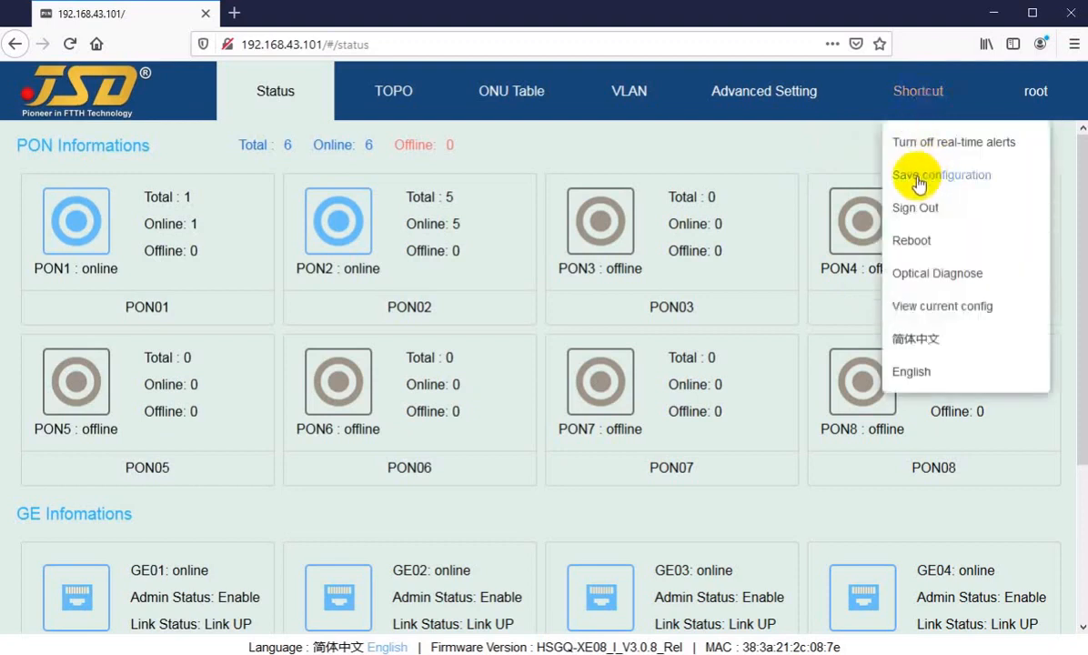
Save the OLT's current configuration from the Shortcut menu on the Status page.
click(410, 102)
click(509, 105)
click(807, 114)
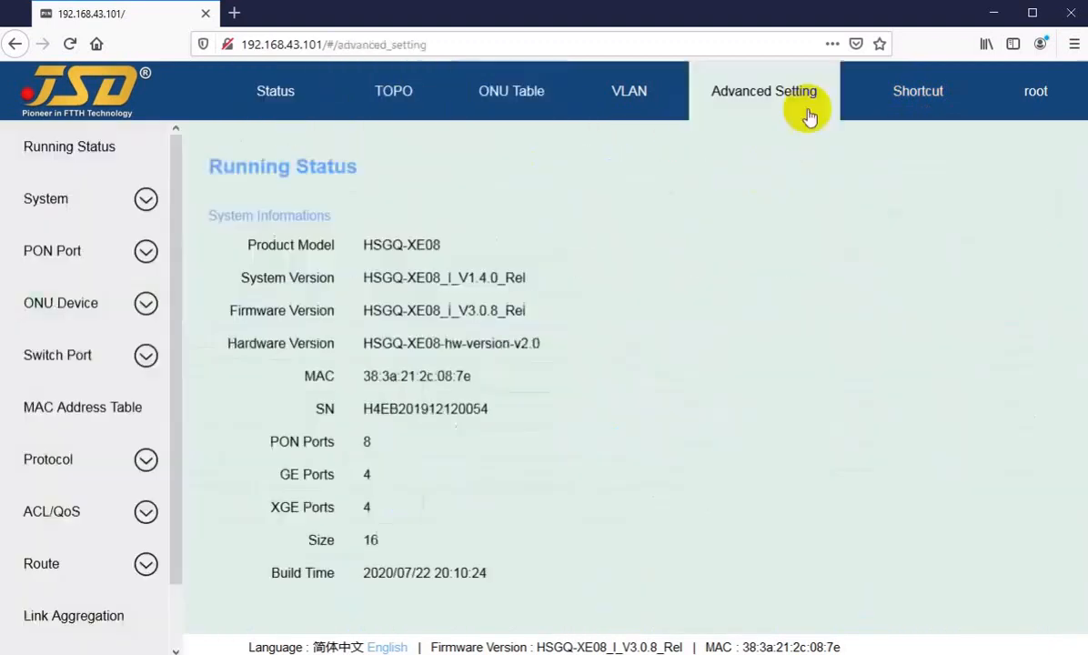
click(306, 109)
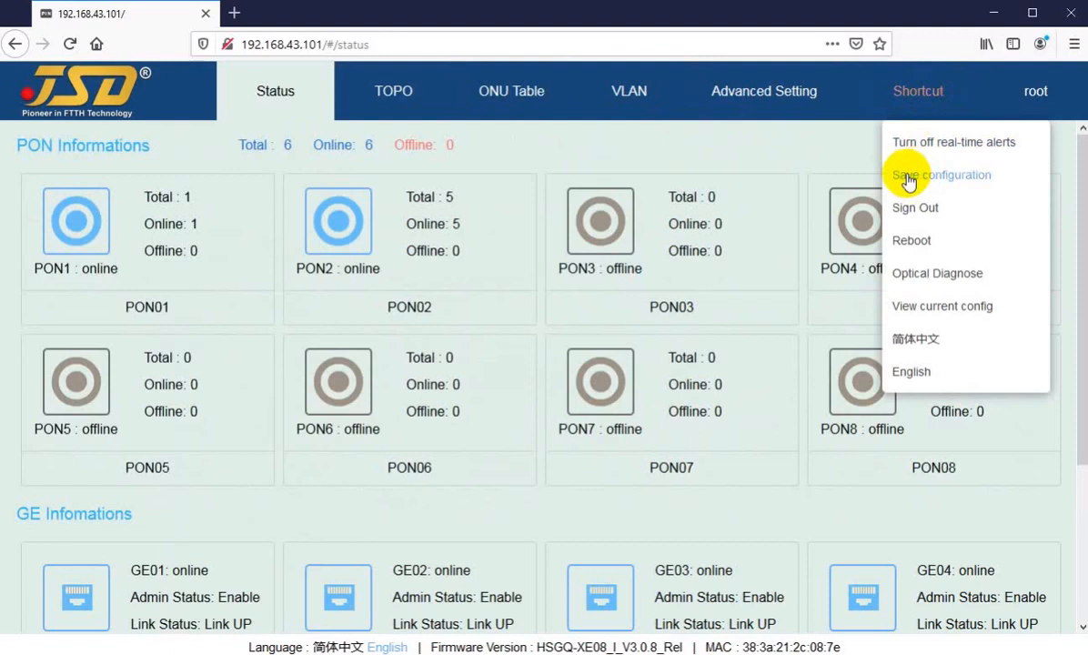
click(907, 183)
click(589, 410)
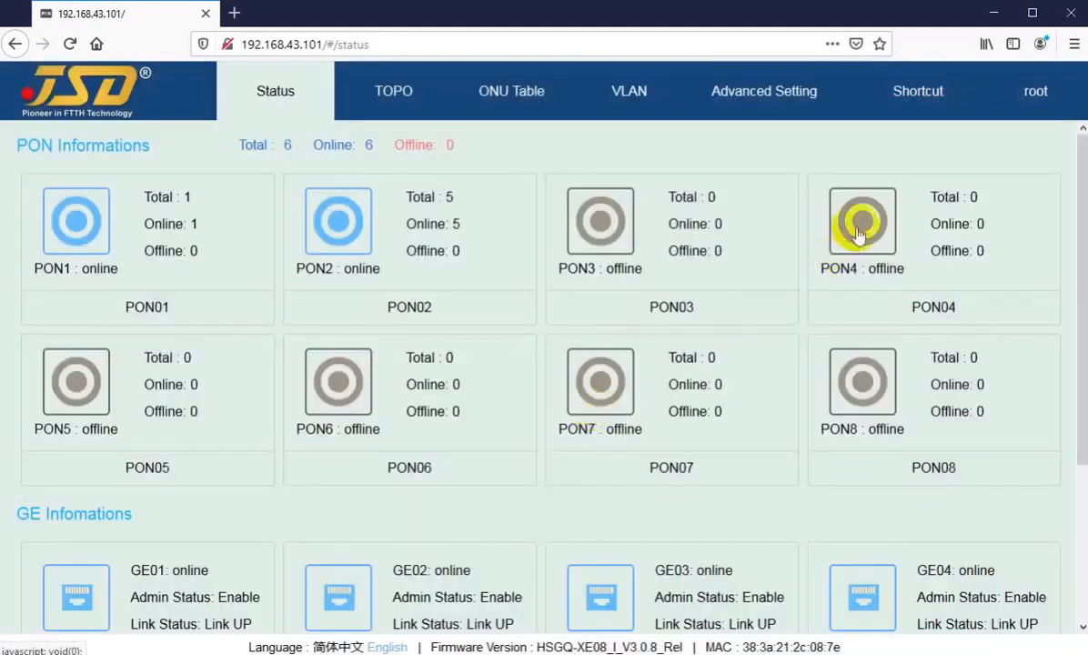
Start an OLT reboot and cancel it, then open Optical Diagnose.
click(920, 107)
click(913, 208)
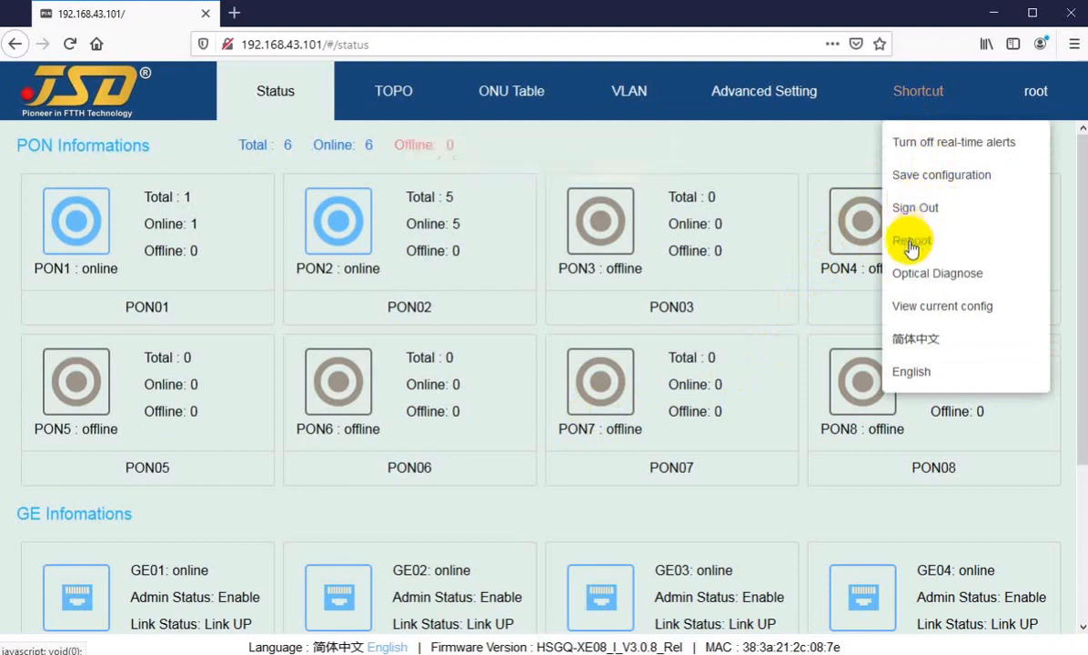
click(911, 244)
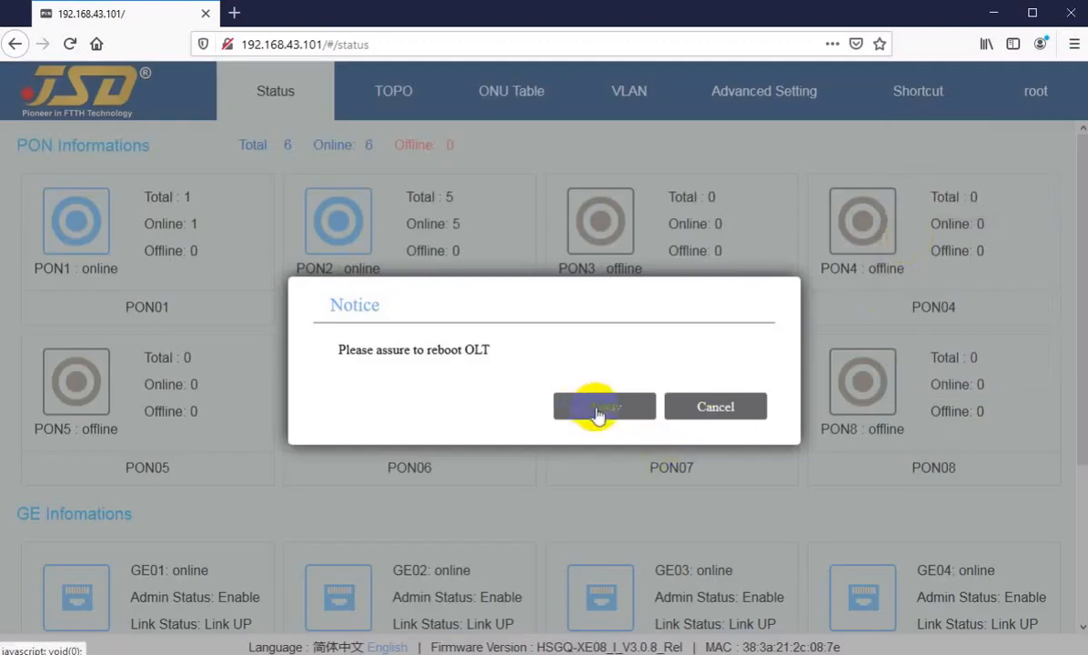
click(706, 409)
click(912, 92)
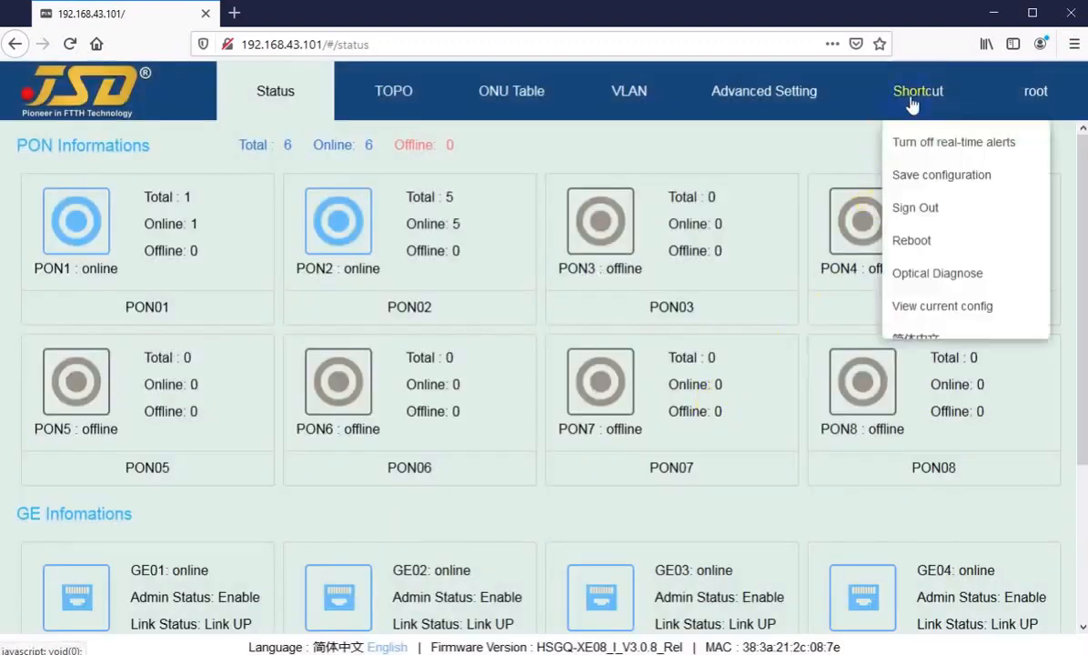
click(921, 275)
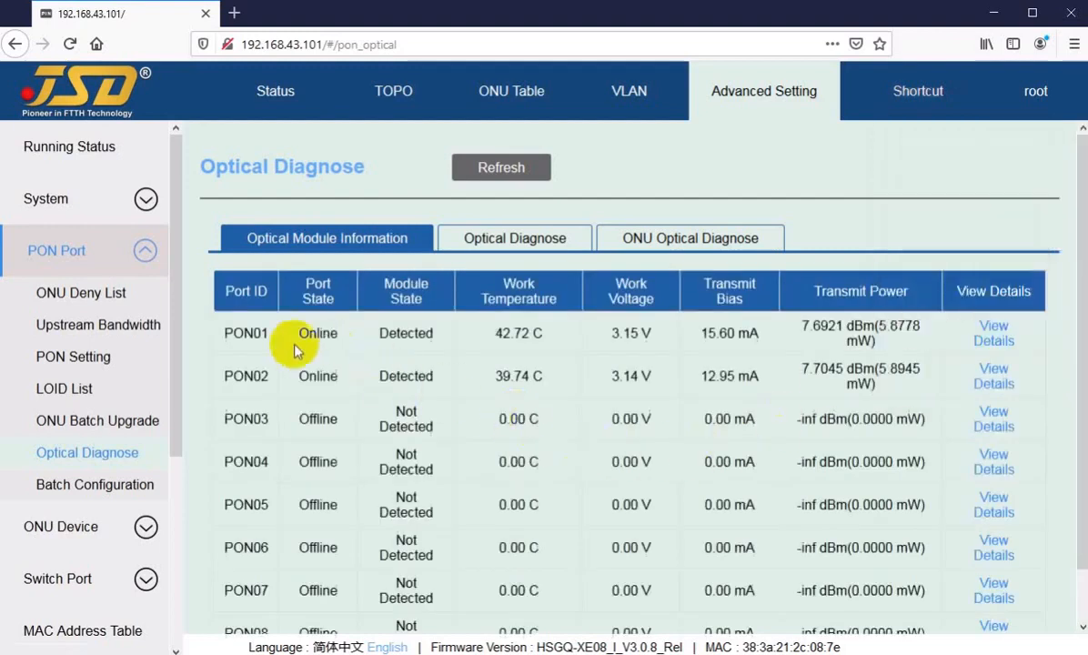
Review PON01's port ID, transmit bias and transmit power, and PON02/PON03's Online and Offline states.
drag(233, 333, 255, 333)
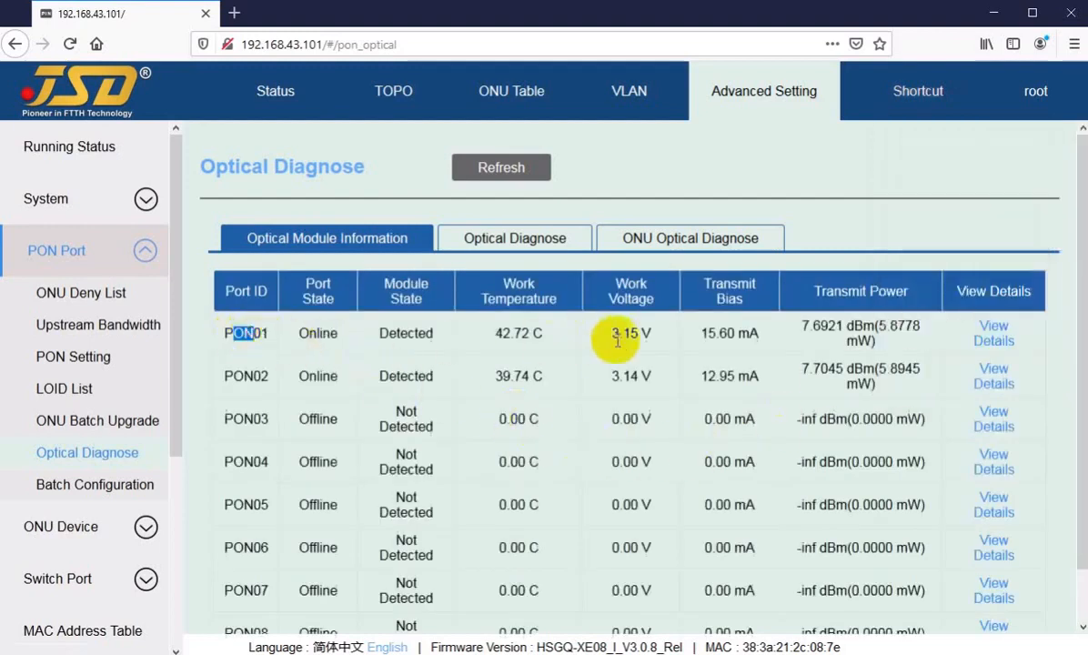
drag(702, 333, 716, 333)
drag(801, 326, 821, 329)
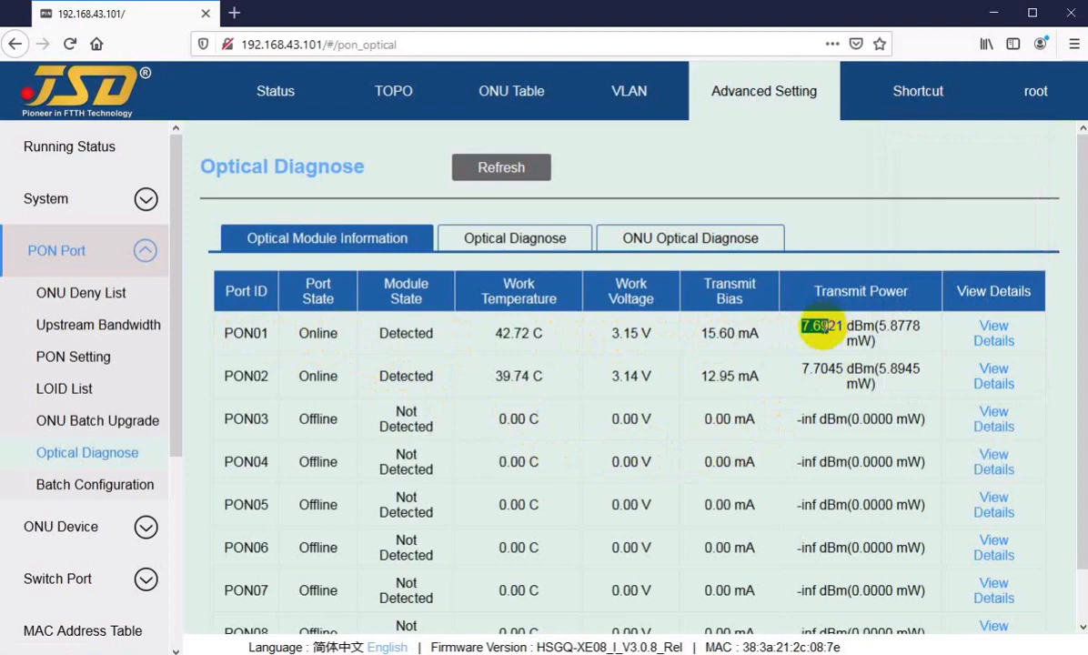
drag(234, 376, 345, 388)
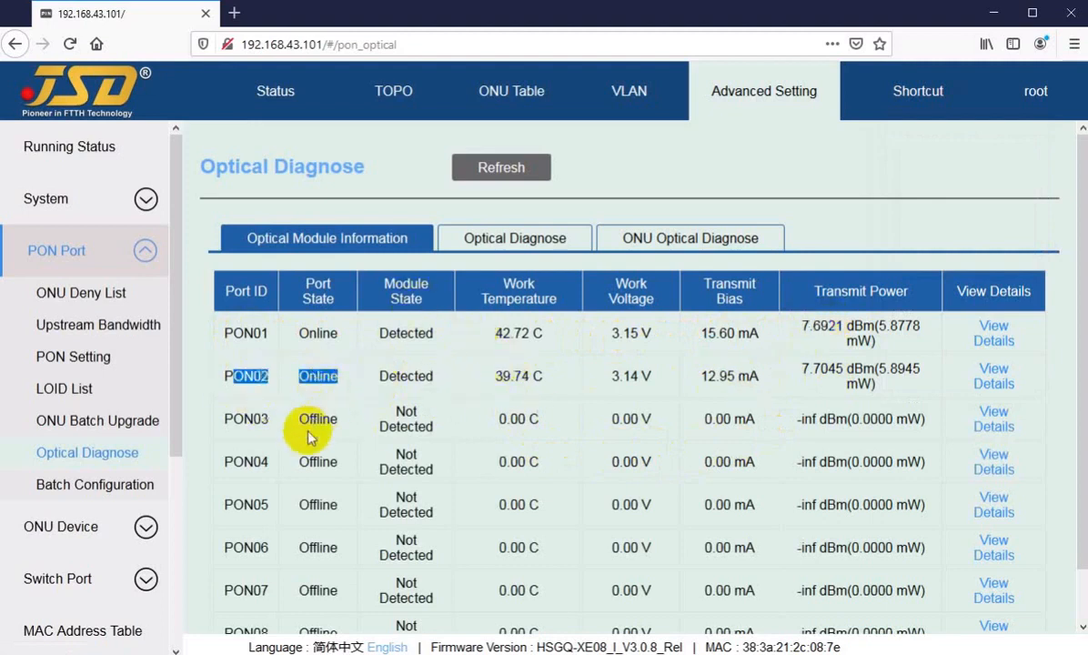
drag(299, 419, 324, 420)
Check PON02's Detected module state, work temperature, 12.95 mA transmit bias and transmit power.
drag(379, 377, 398, 377)
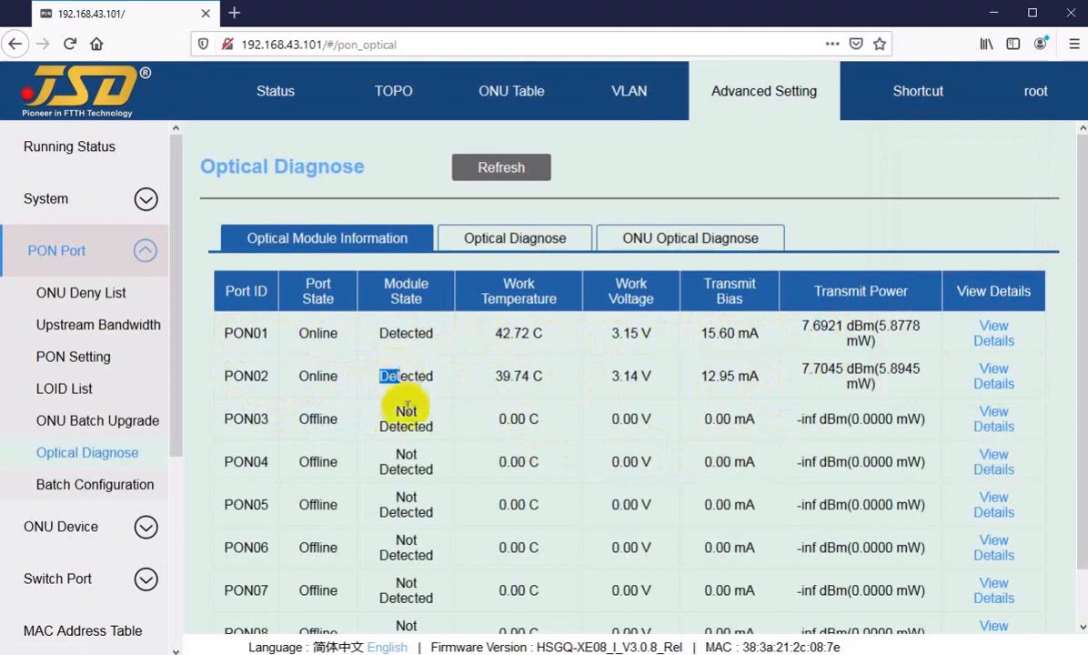
click(500, 380)
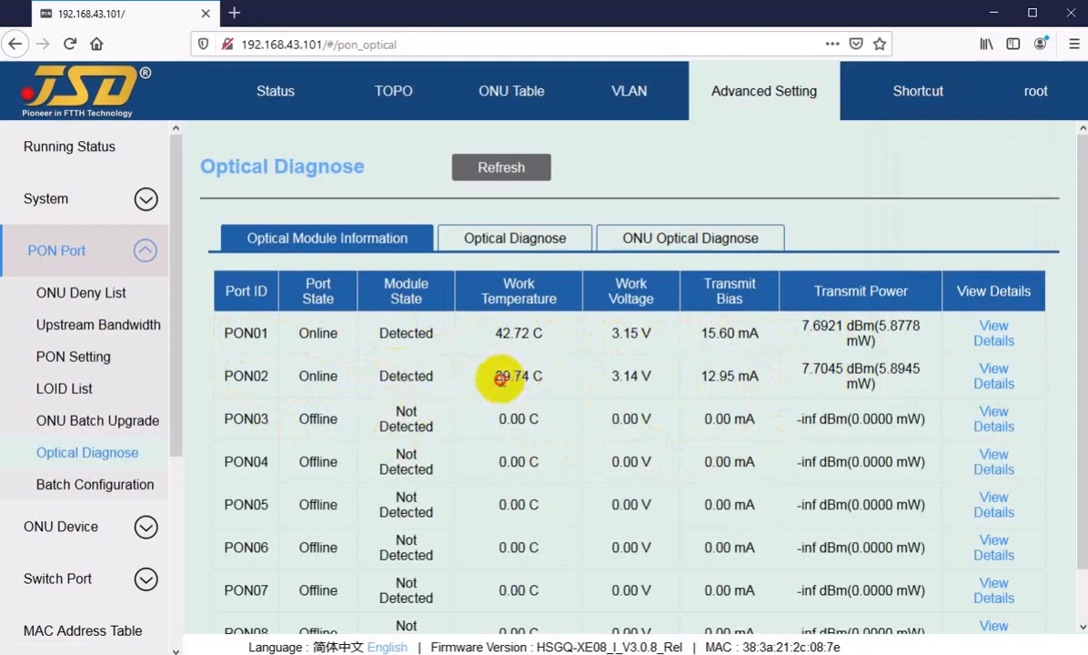
drag(500, 380, 523, 377)
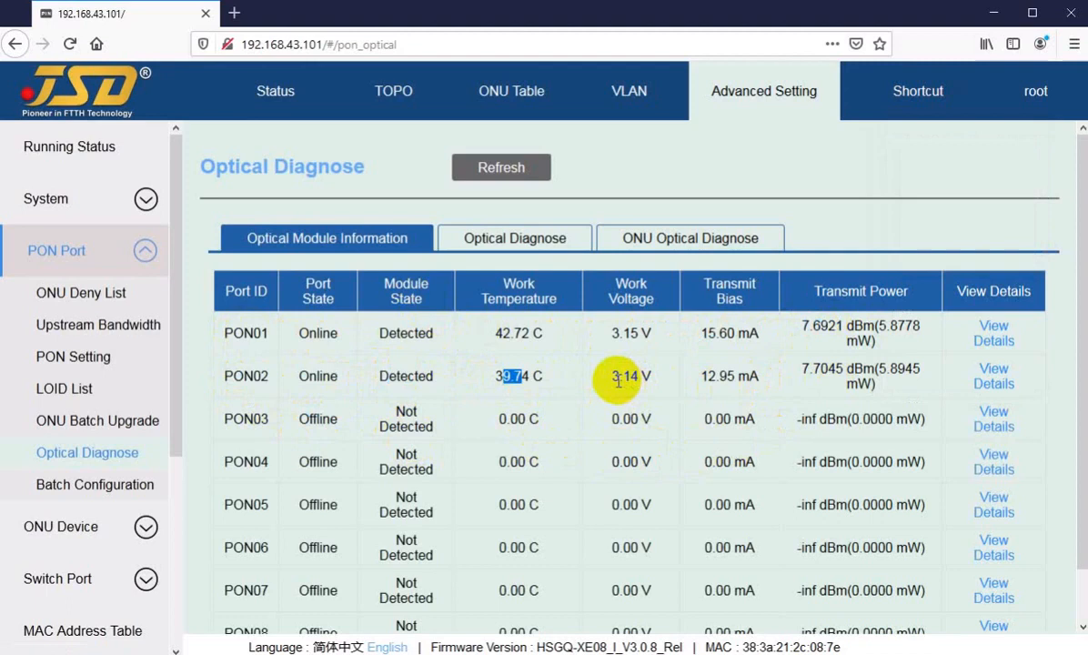
drag(716, 375, 735, 376)
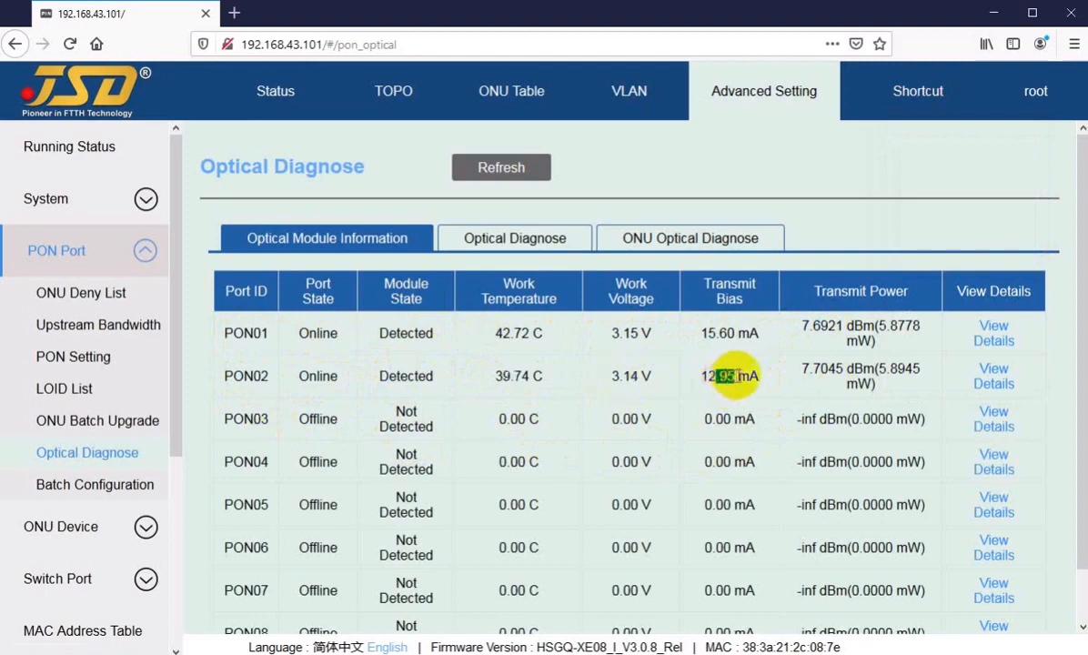
drag(801, 369, 834, 370)
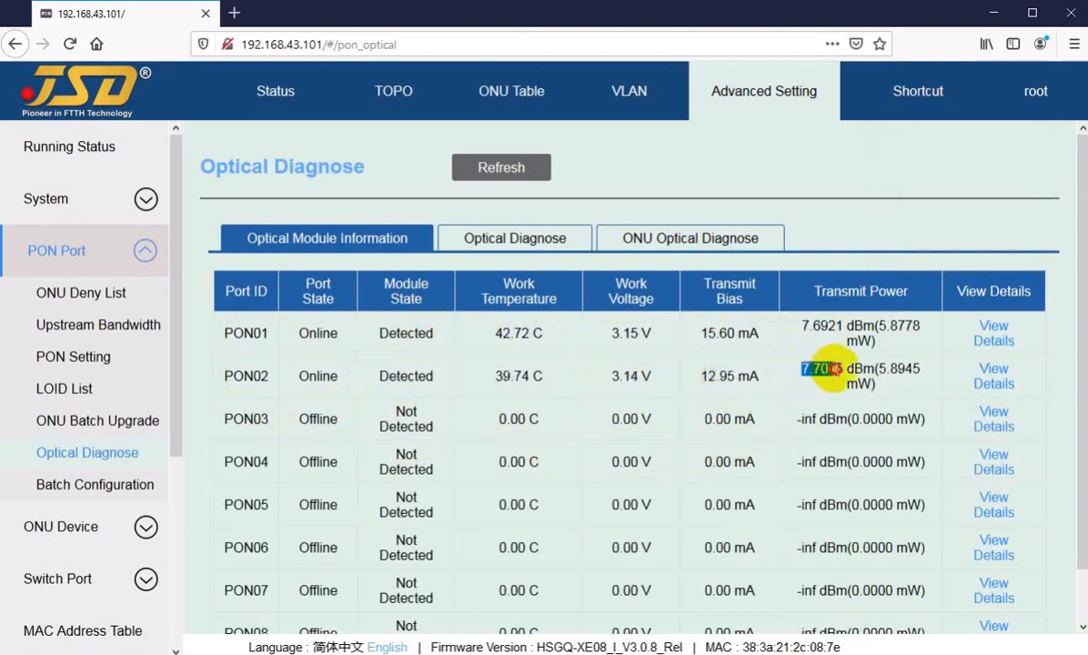
View PON02's full optical module details, showing 1490 wavelength and SC connector, then close them.
click(997, 379)
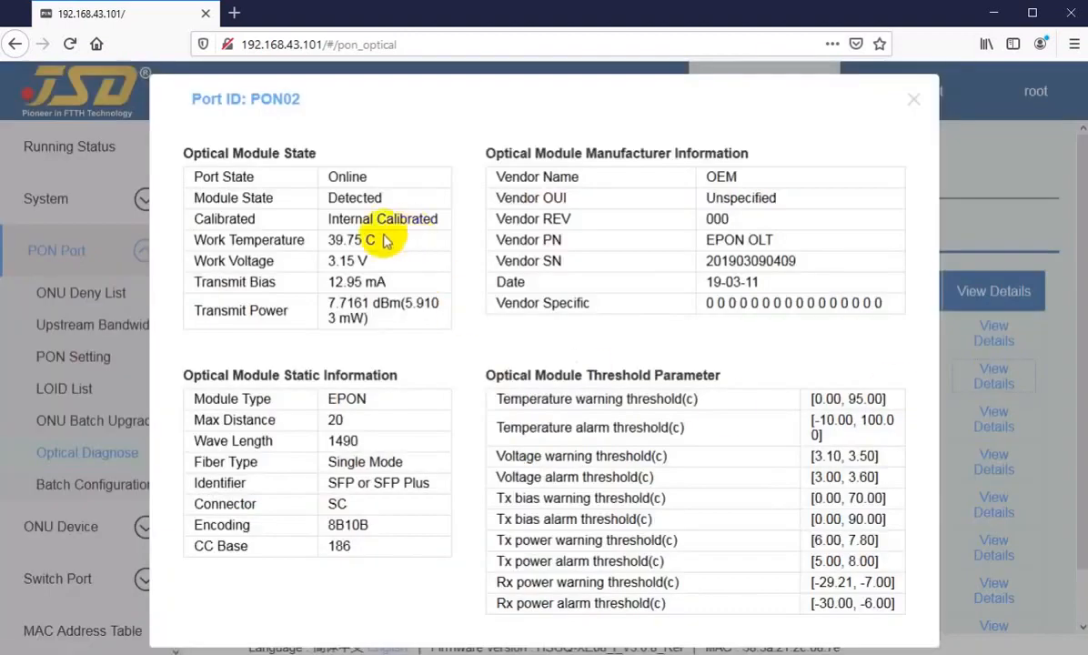
click(915, 102)
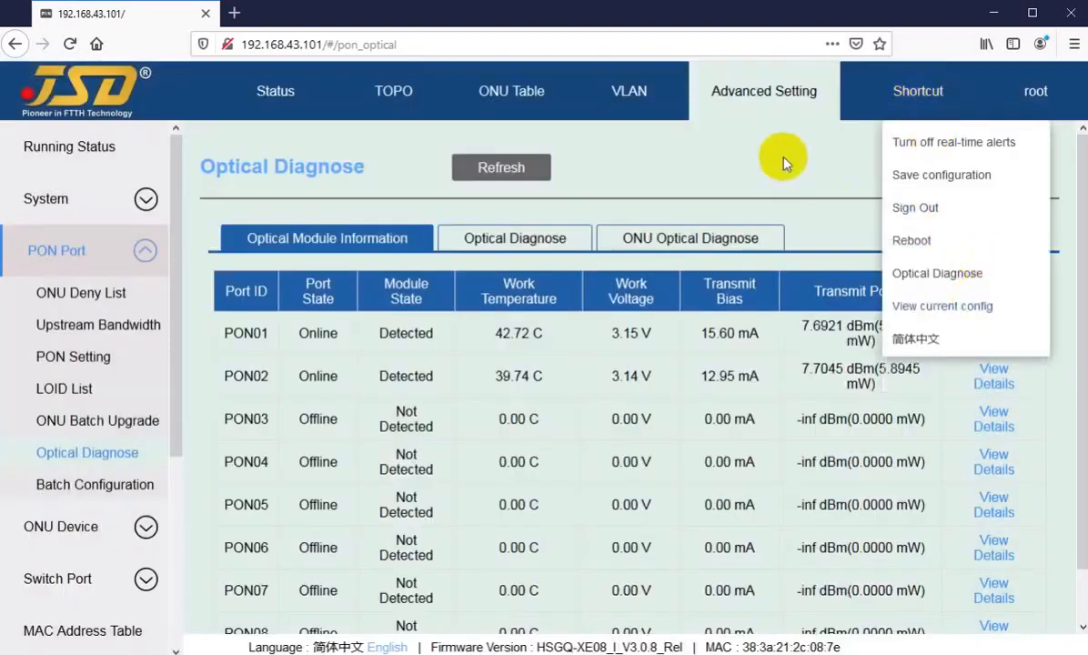
mouse_move(946, 102)
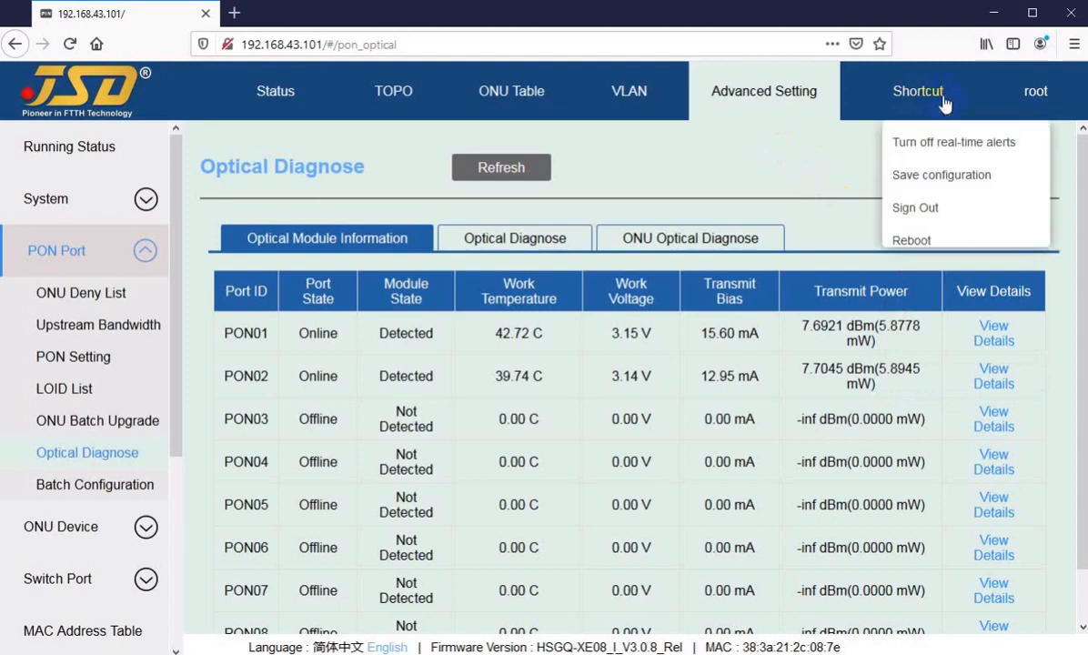
Refresh ONU optical readings for PON02 and check receive power from -14.9214 to -18.4771 dBm.
click(640, 241)
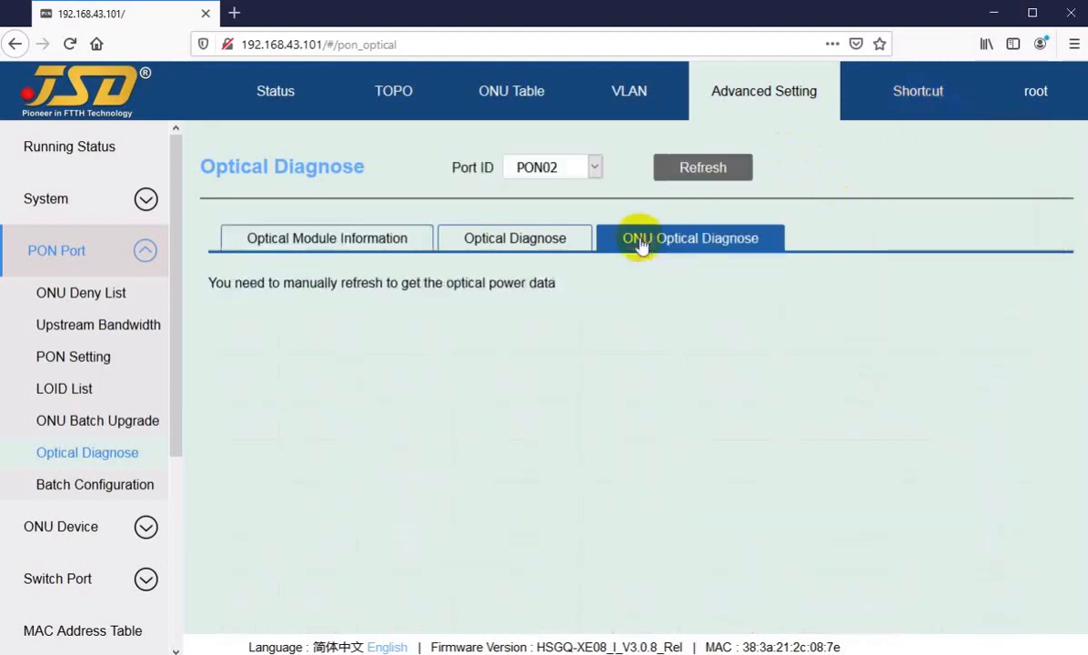
click(694, 171)
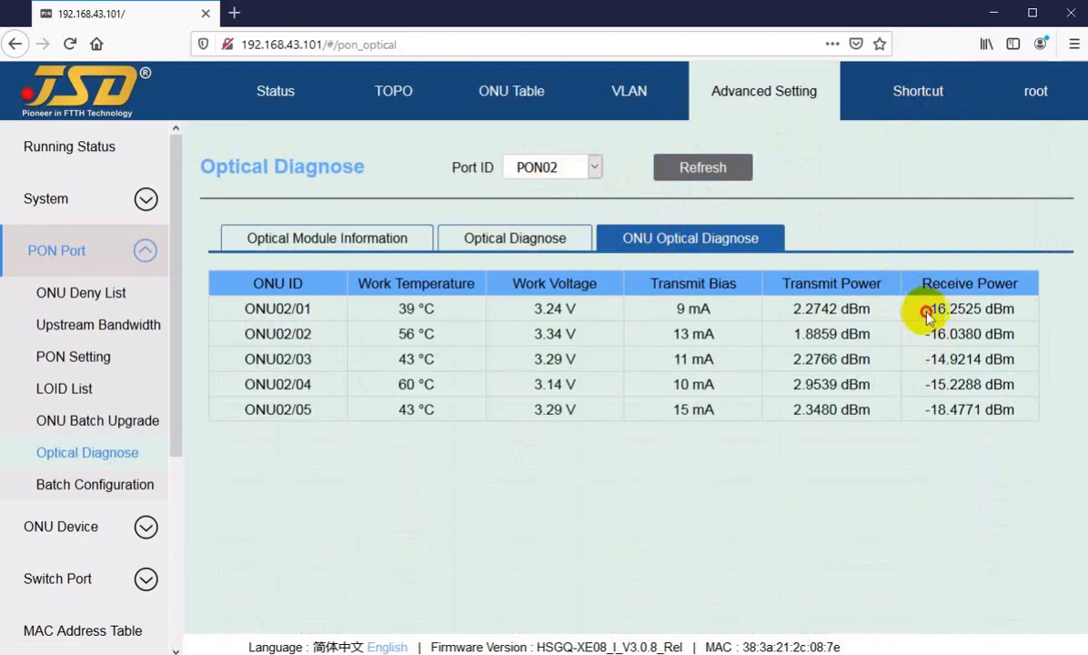
drag(927, 310, 925, 417)
click(925, 418)
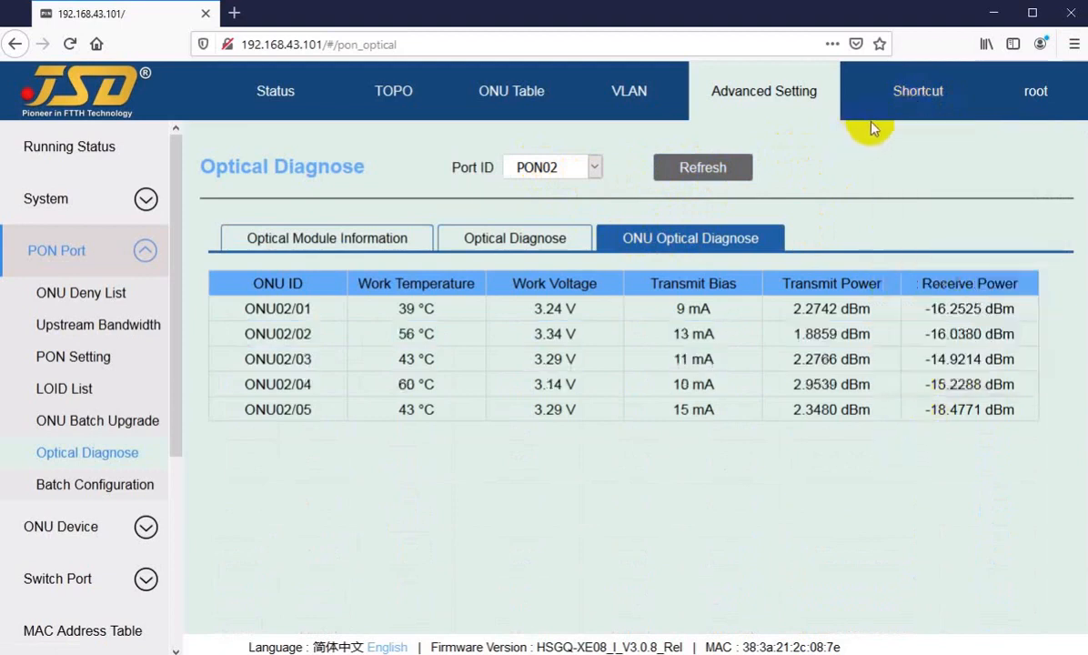
mouse_move(918, 91)
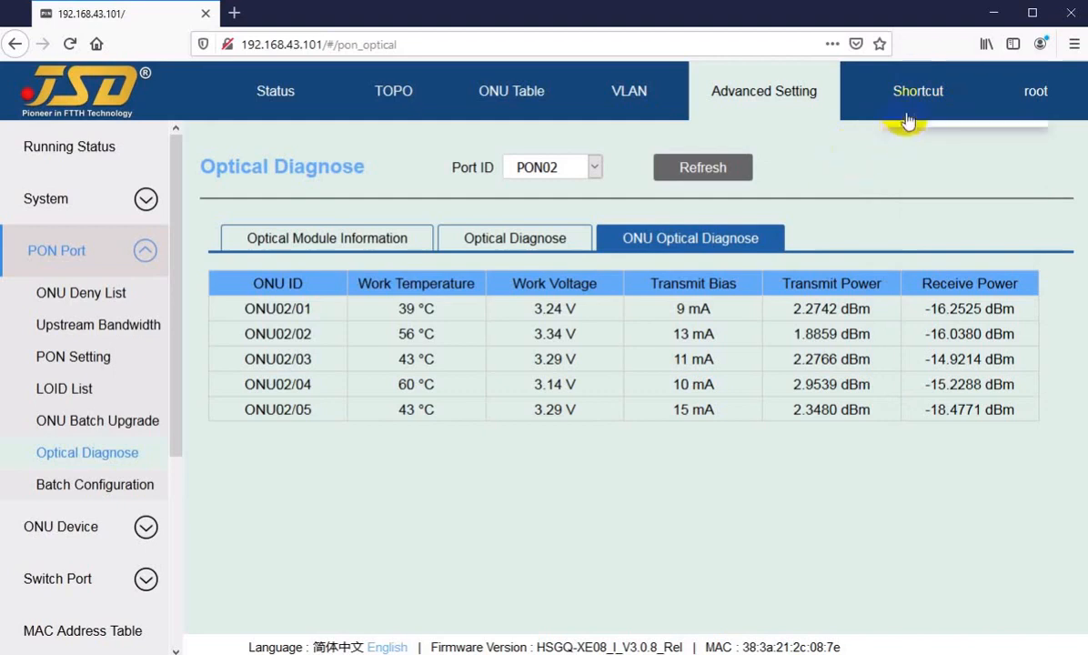
Open user management and review the existing root account.
click(1037, 100)
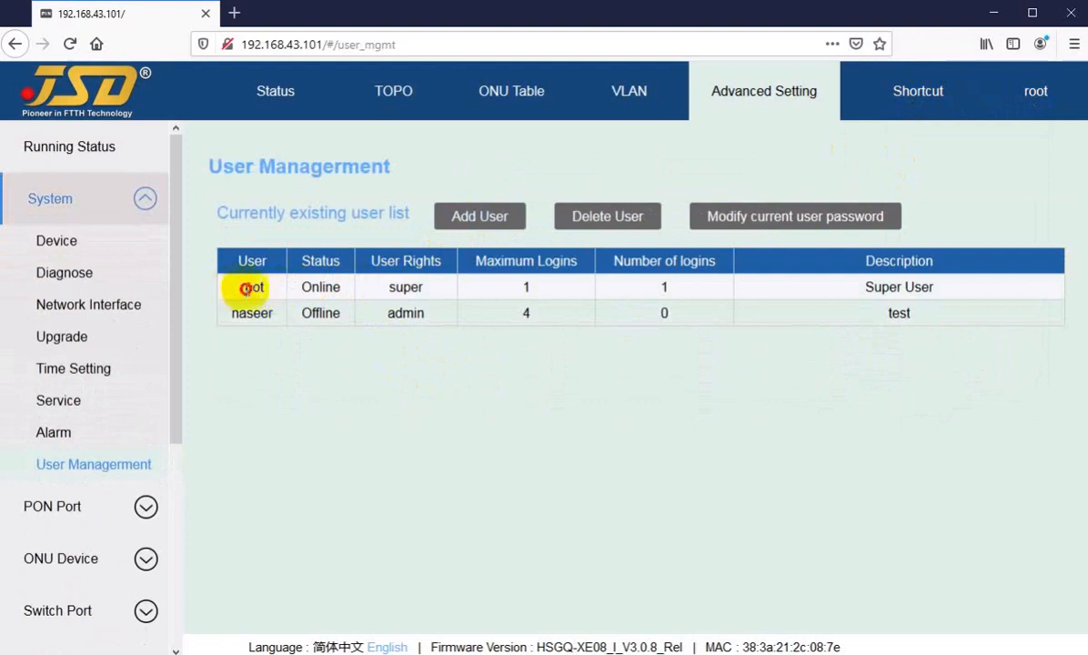
drag(235, 286, 255, 332)
click(290, 359)
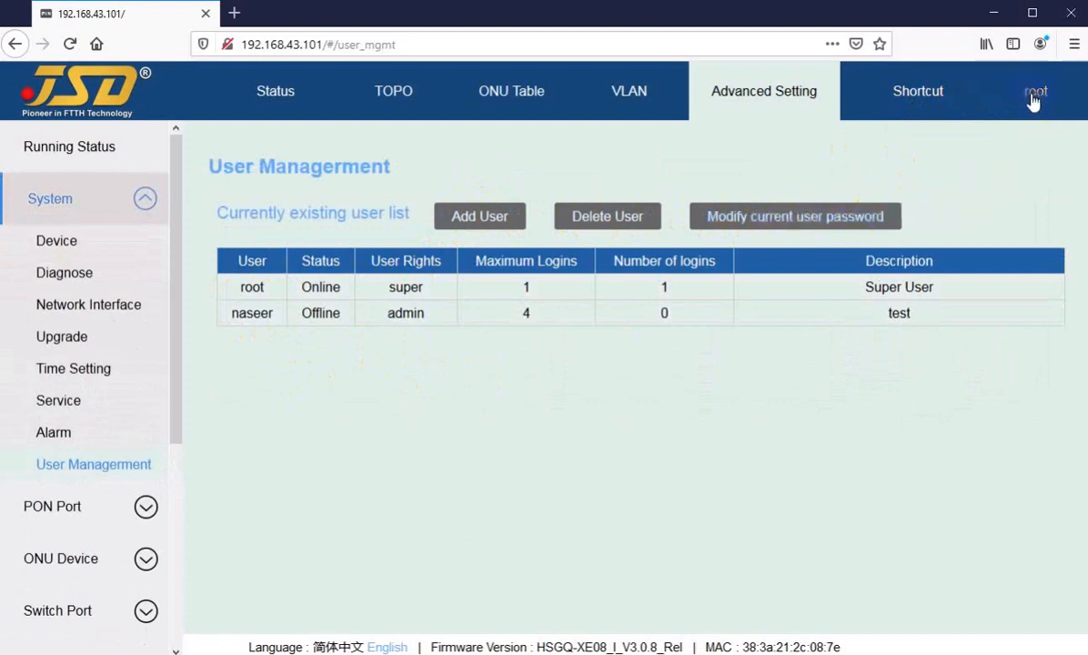
Start a new user account, entering its user name and the password twice.
click(471, 218)
click(530, 278)
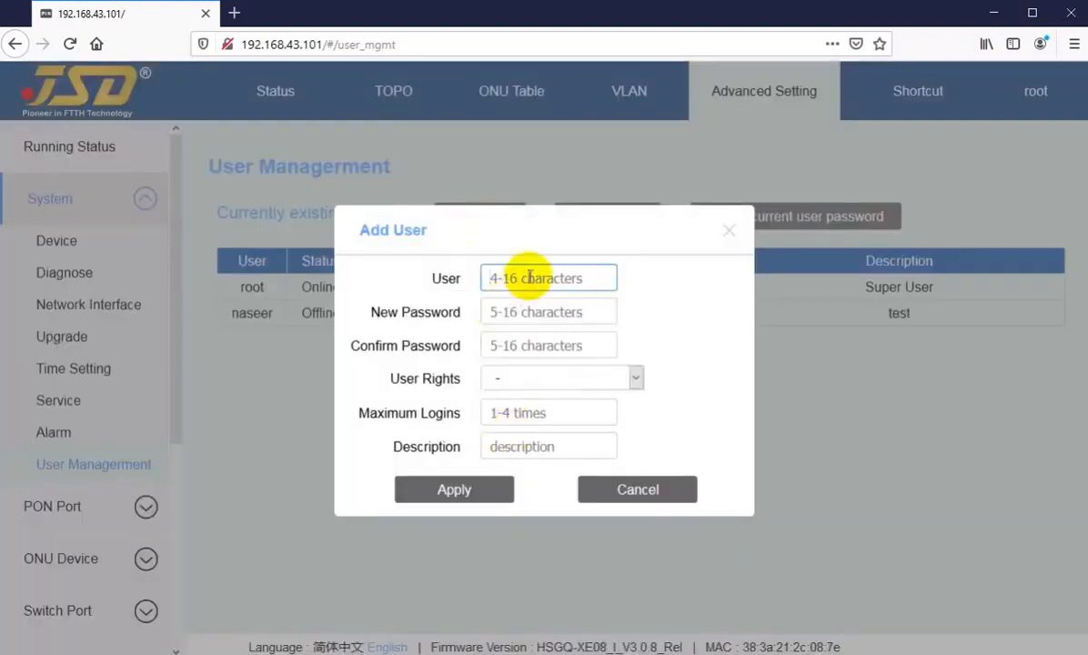
text(usman)
key(Tab)
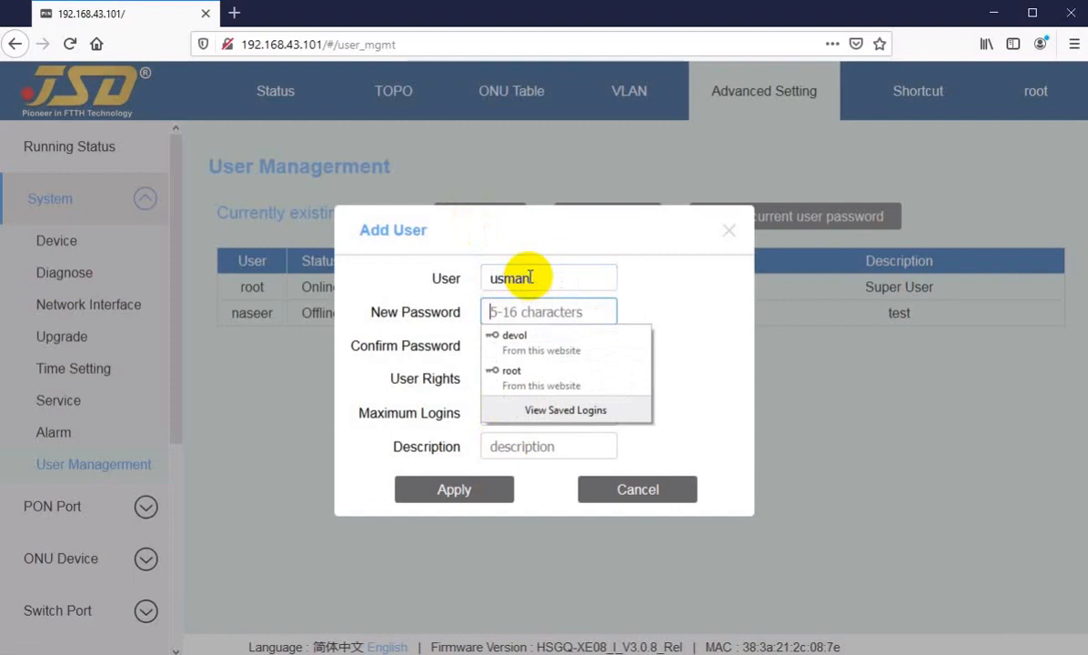
text(123)
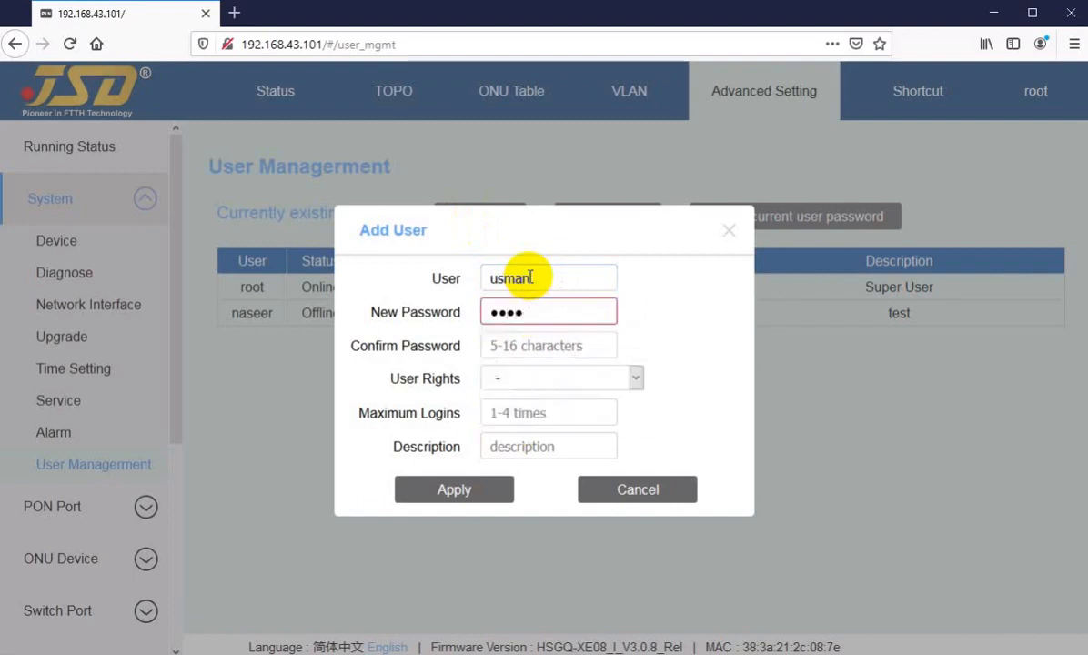
text(456)
key(Tab)
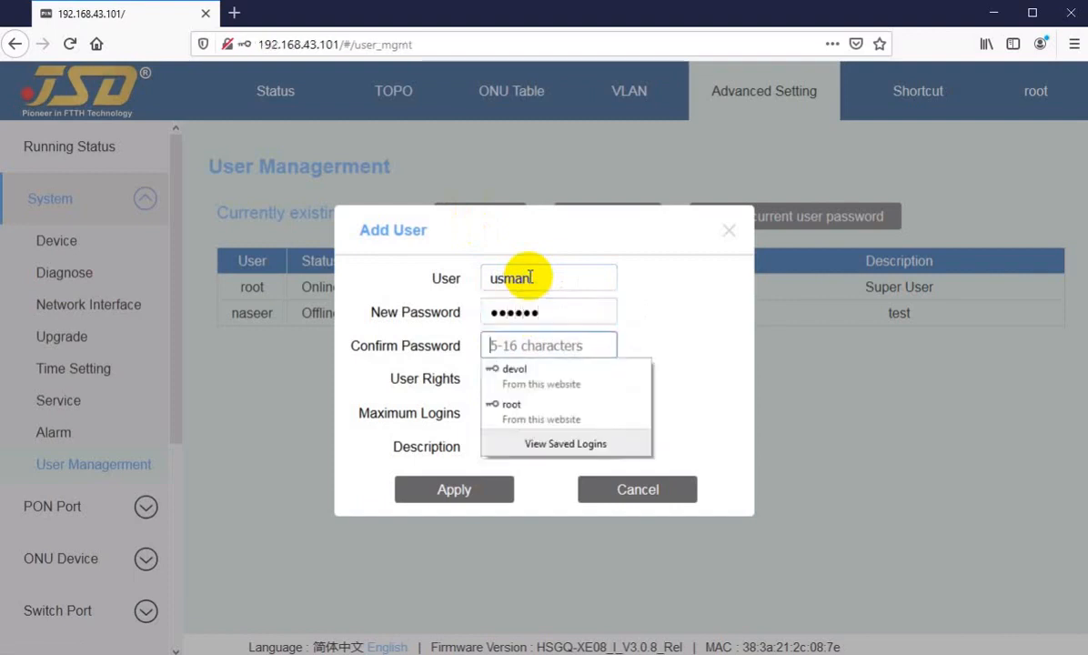
text(123)
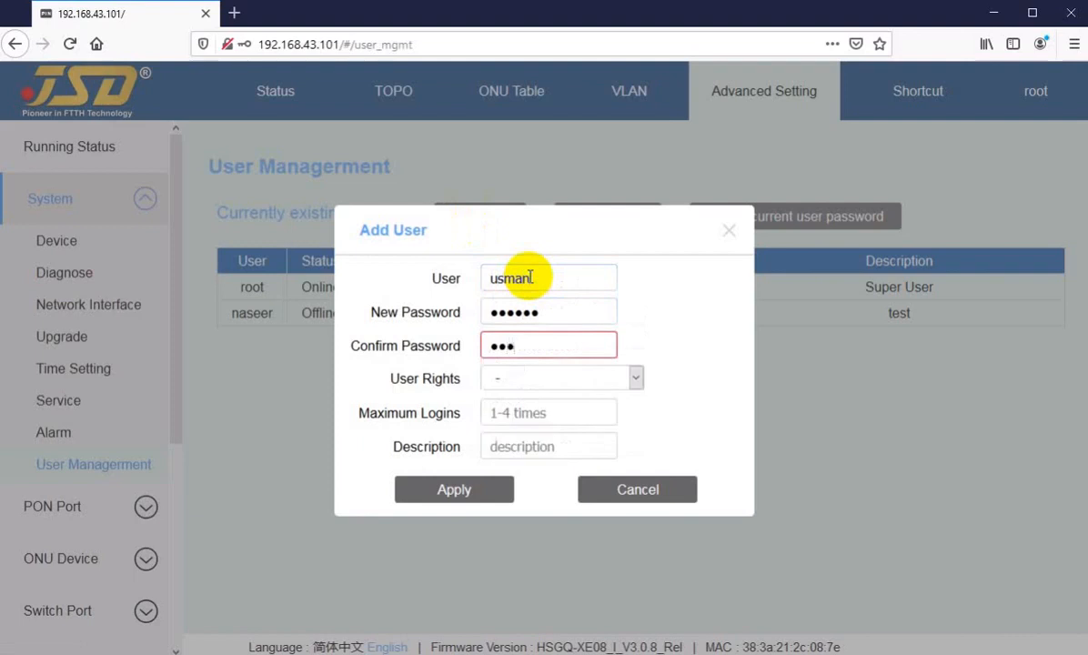
text(456)
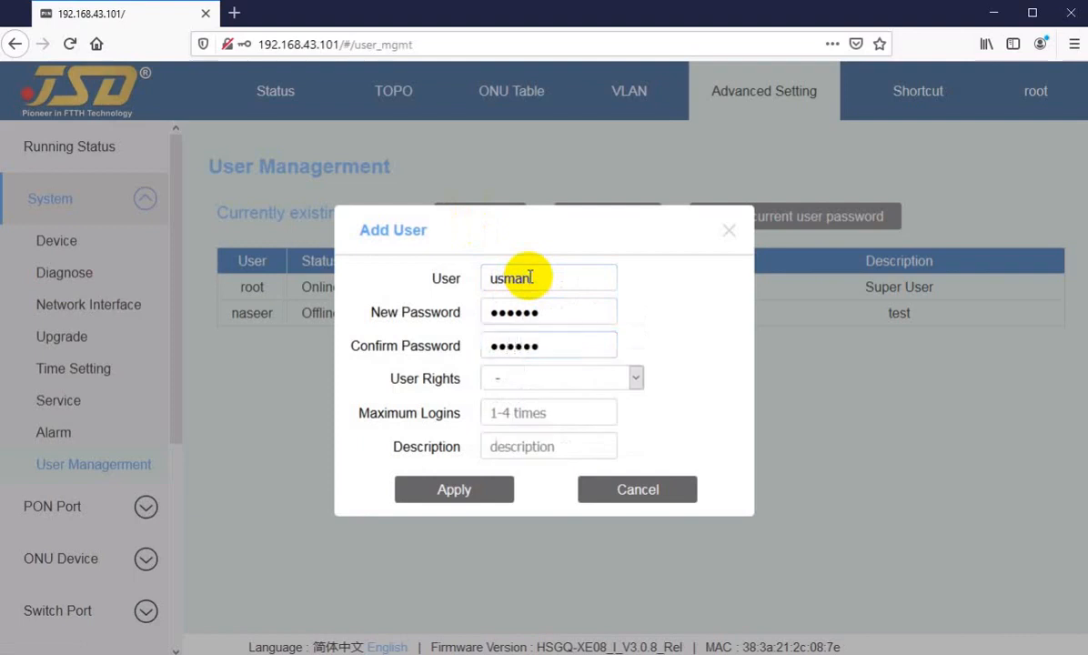
Give the new account admin rights and a maximum of 4 logins, then apply.
click(526, 380)
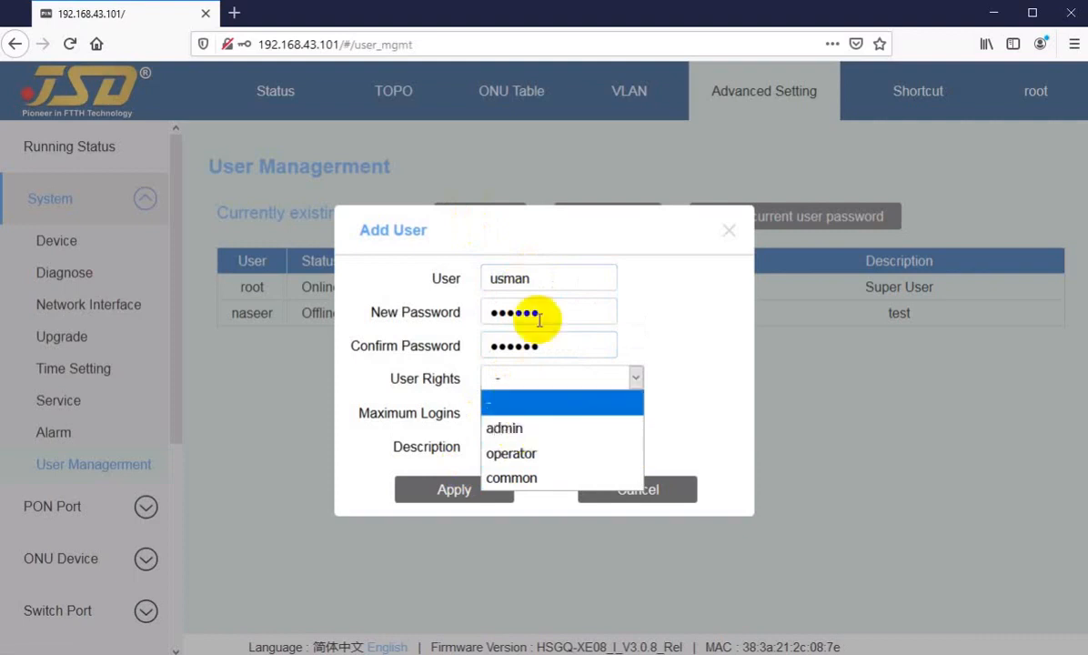
click(506, 439)
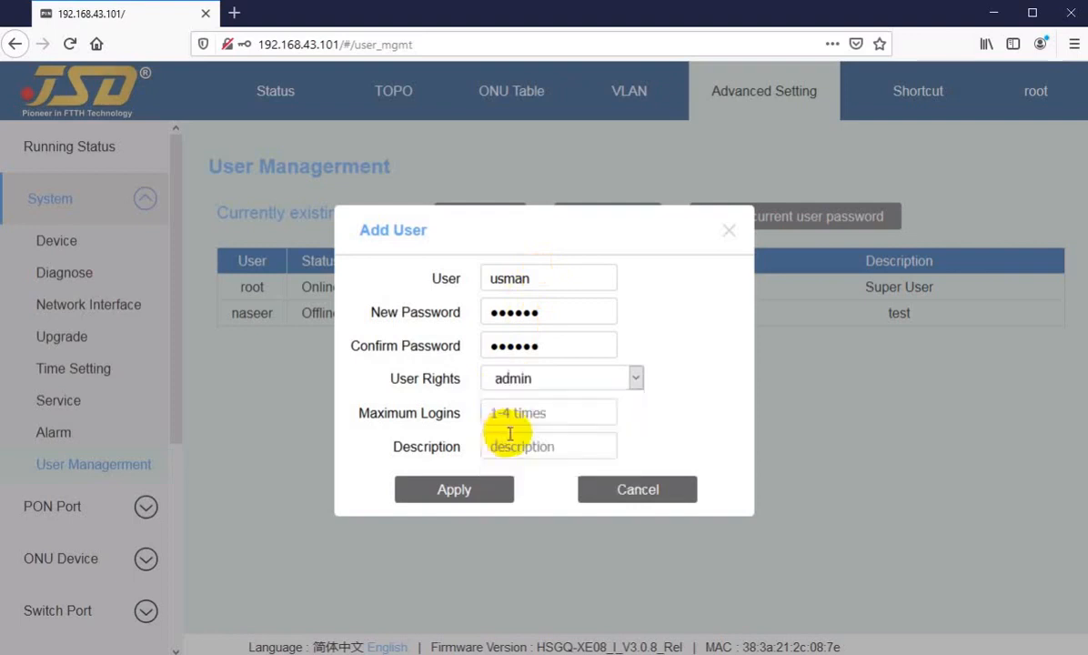
click(515, 412)
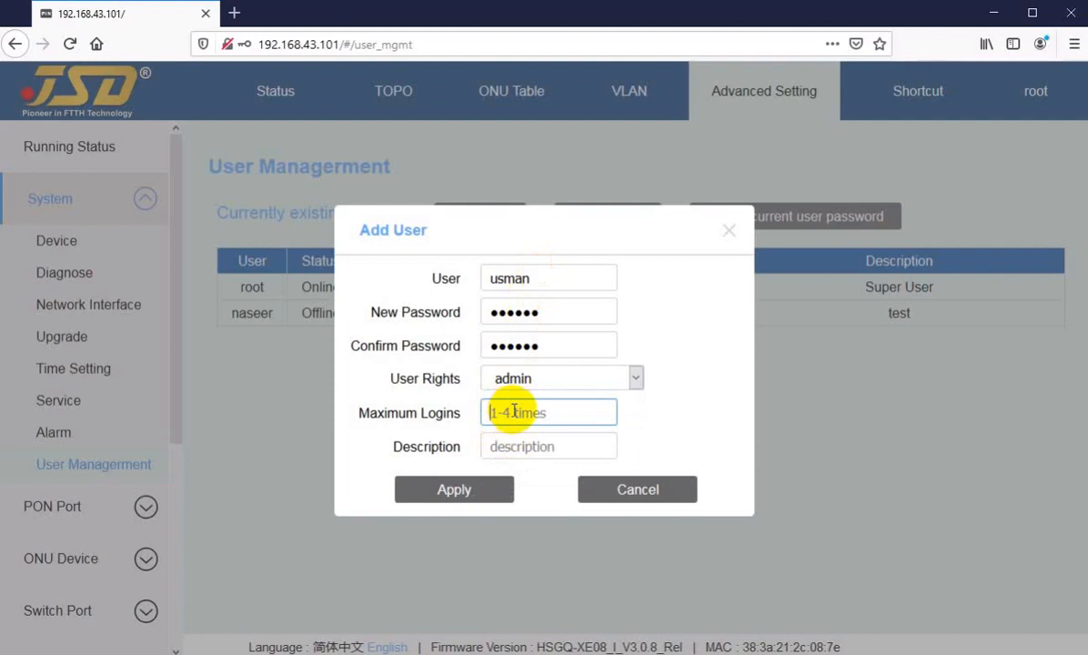
text(4)
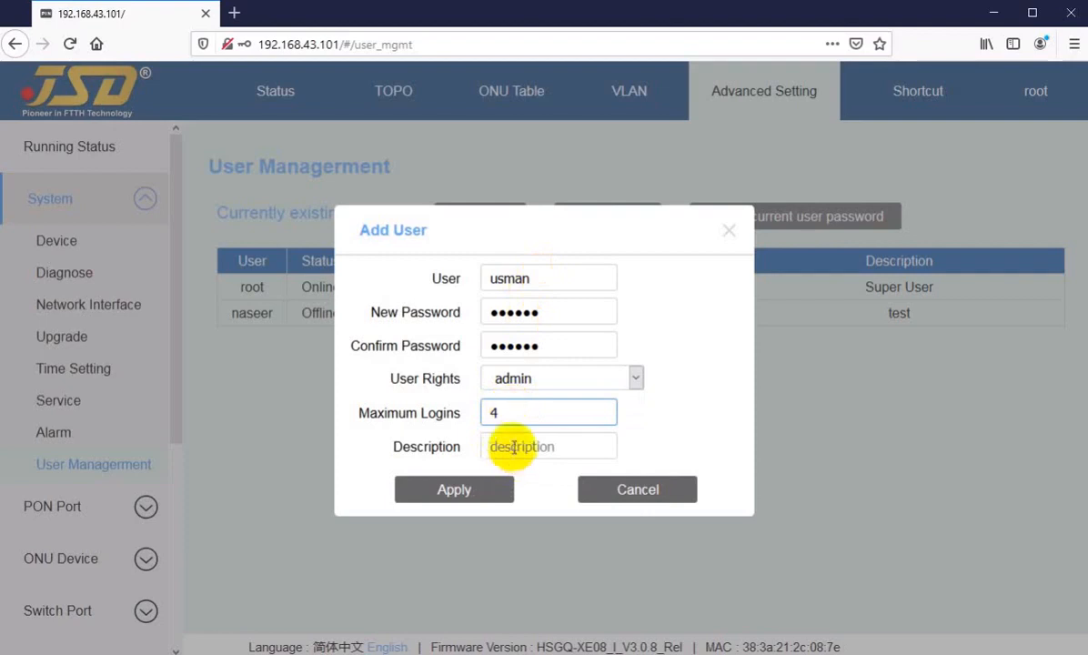
click(521, 444)
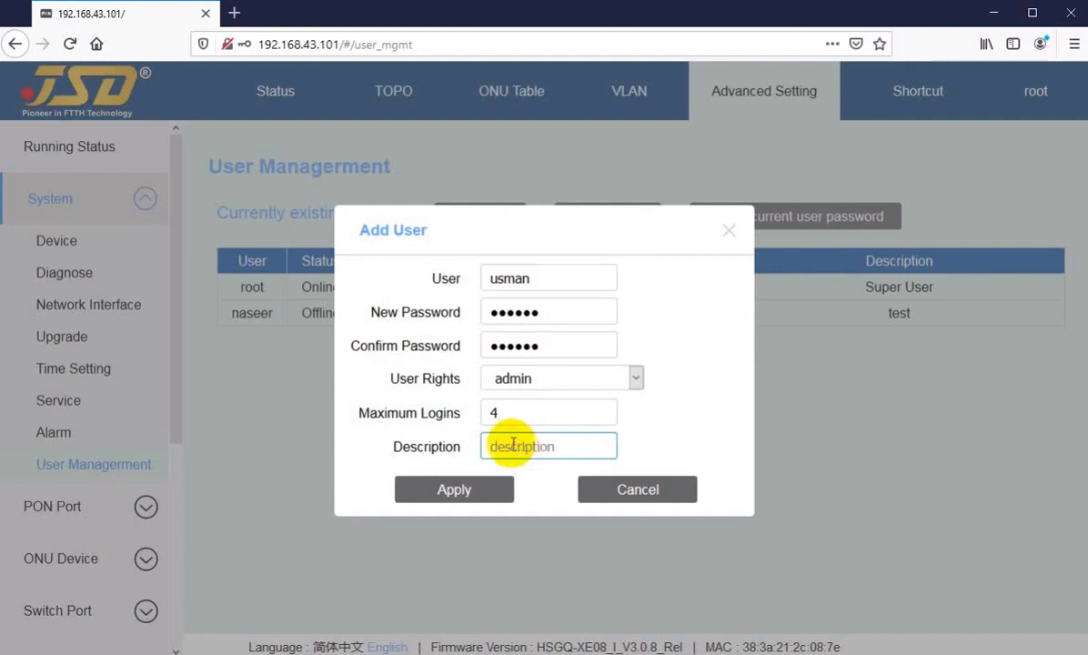
click(518, 443)
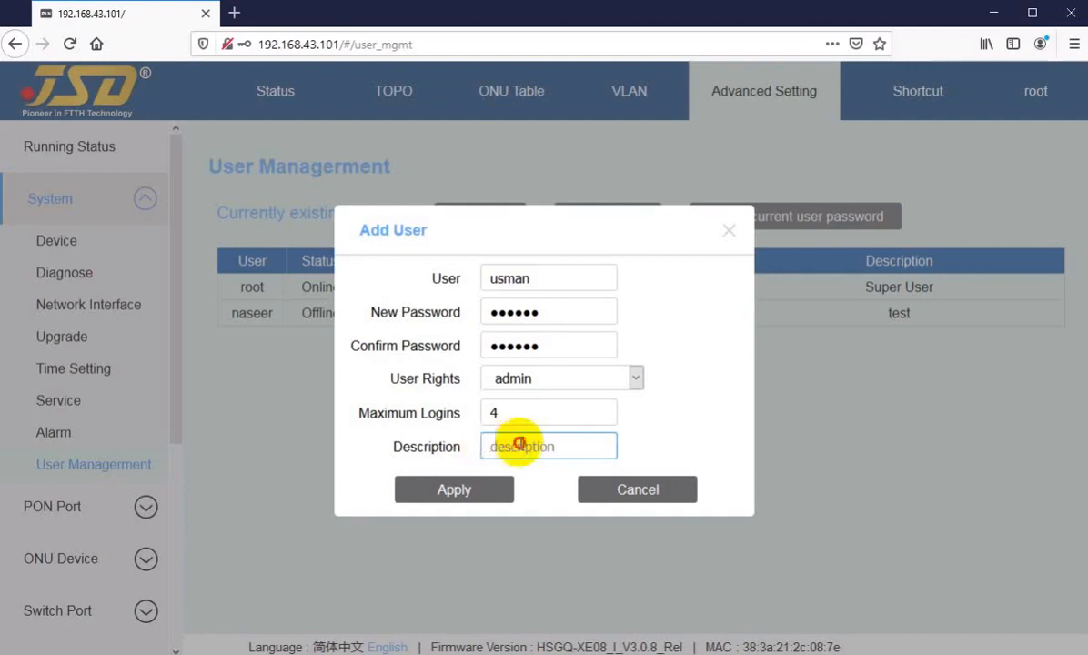
click(448, 491)
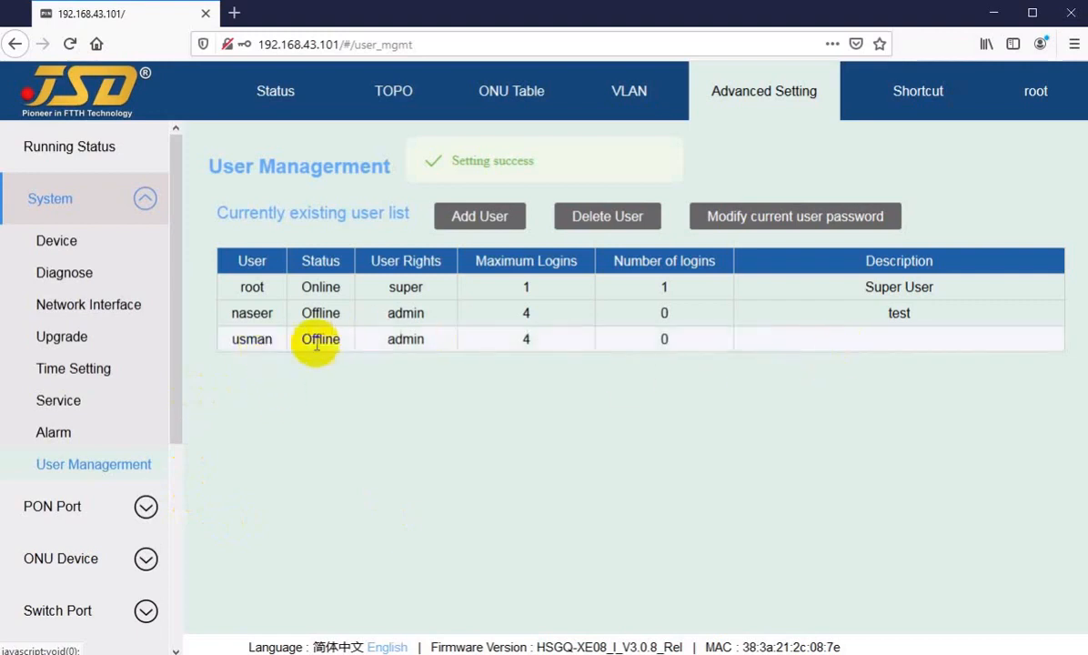
Delete the new admin account through Delete User, then move on to Advanced Setting.
click(620, 231)
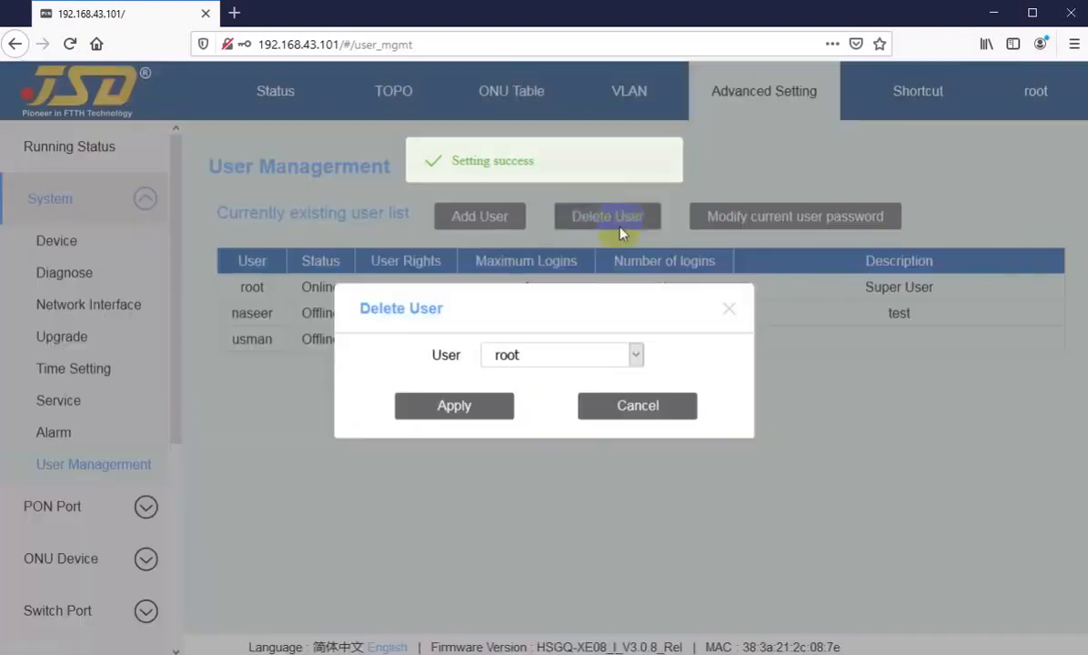
click(549, 356)
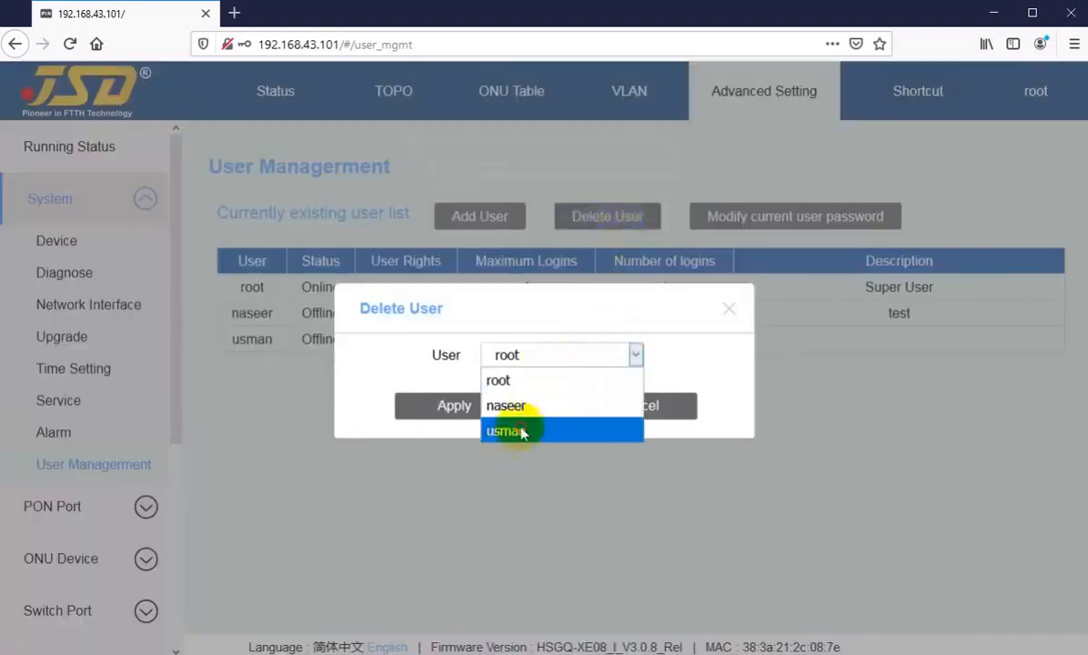
click(516, 431)
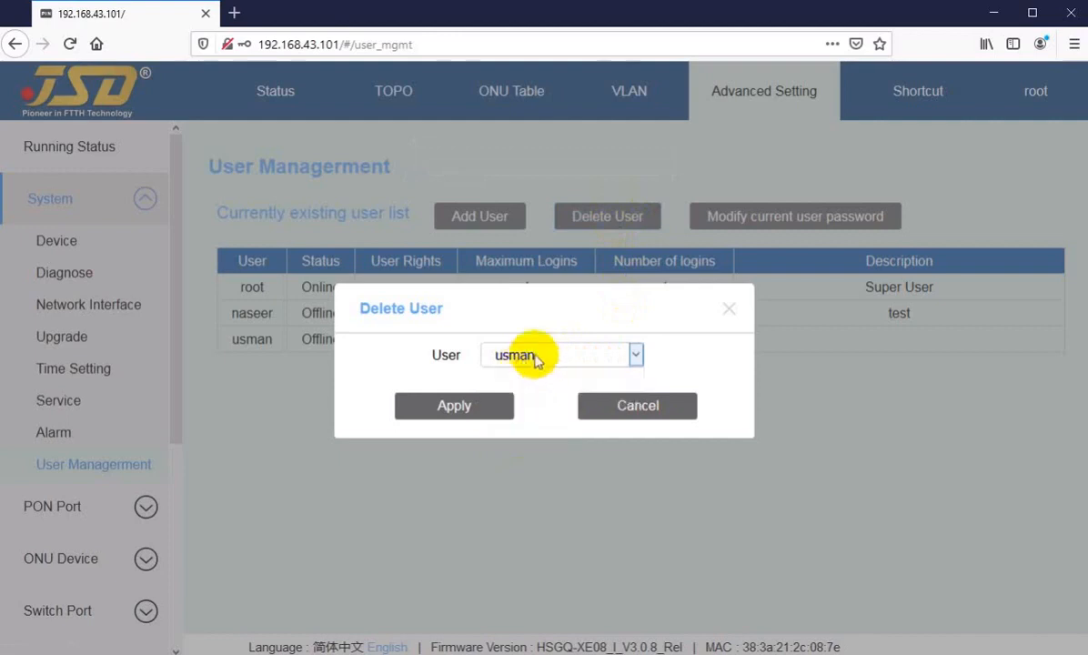
click(532, 359)
click(521, 433)
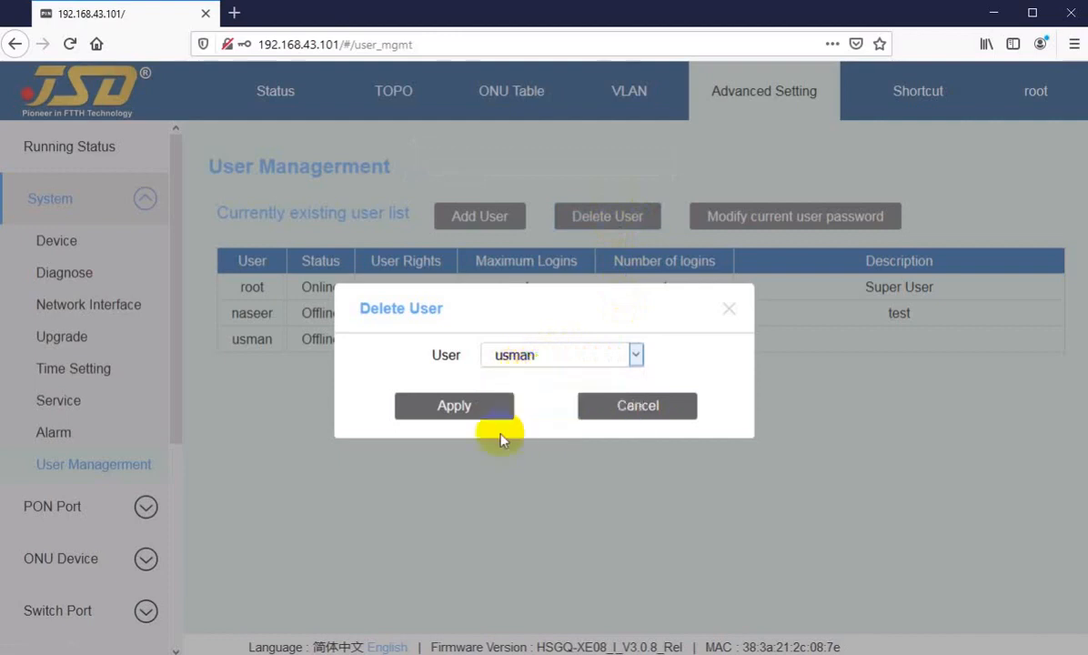
click(445, 411)
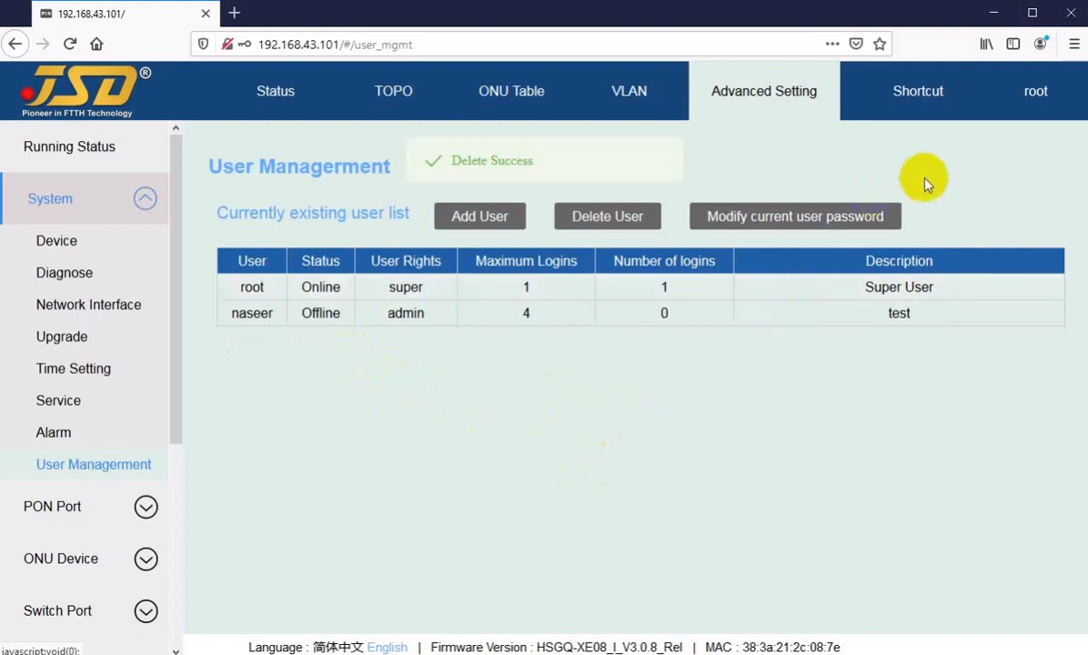
click(935, 100)
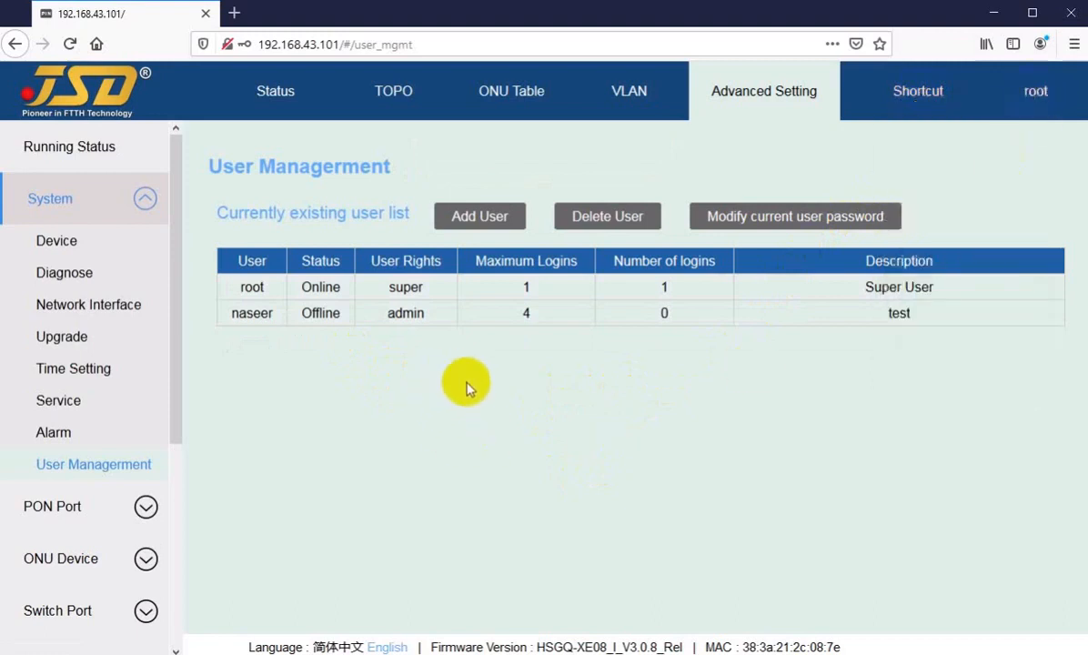
click(709, 98)
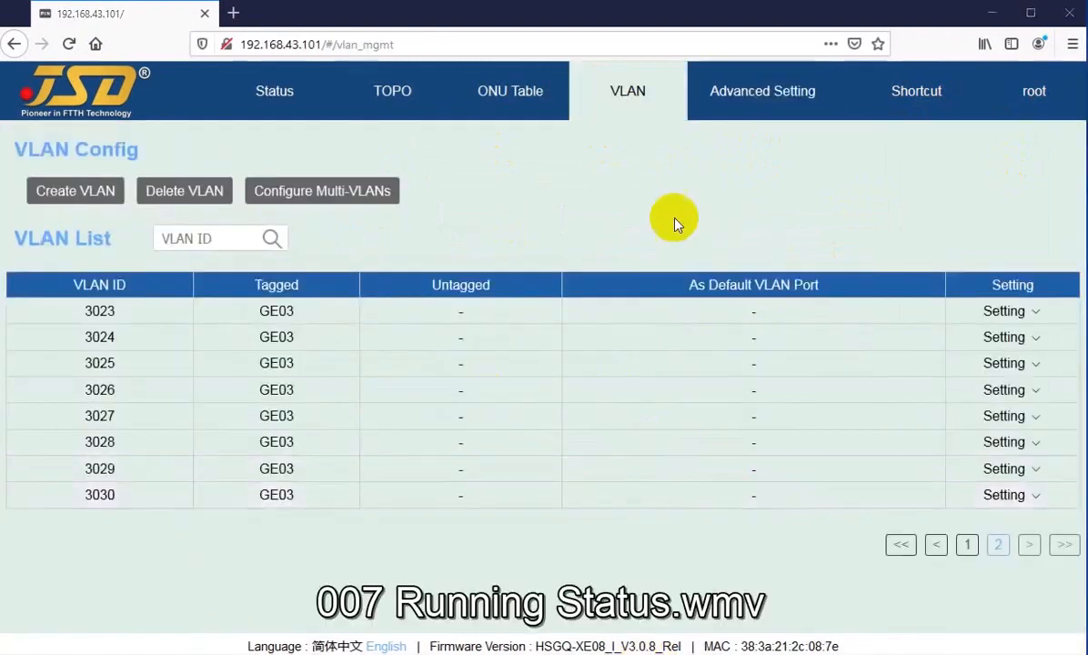
Open Advanced Setting's running status and view the overall PON and GE port status.
click(735, 107)
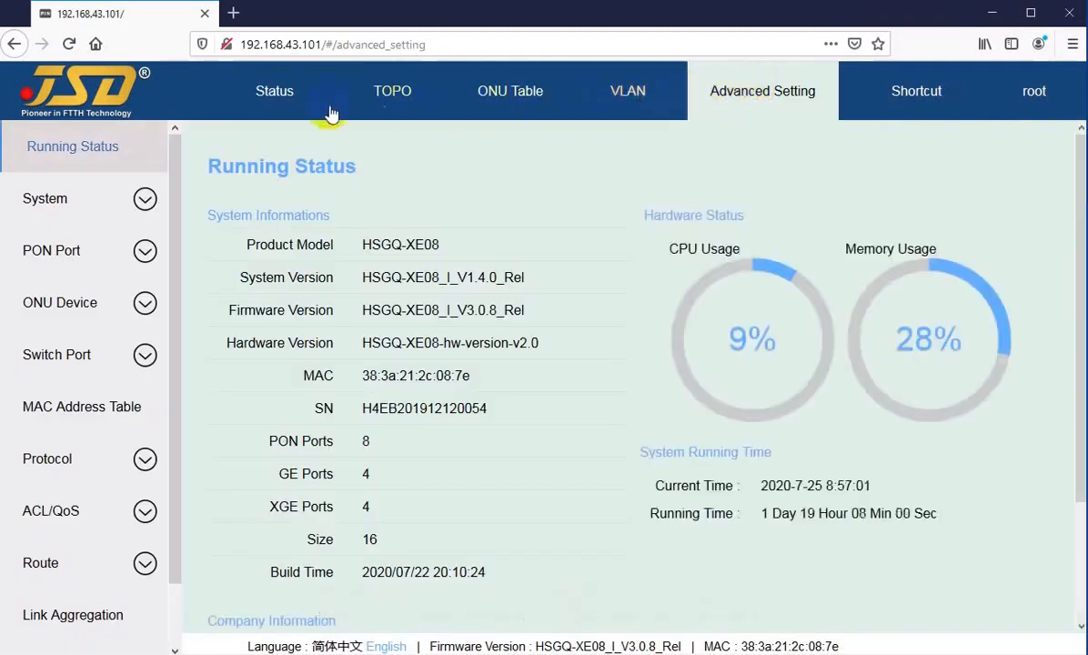
click(278, 95)
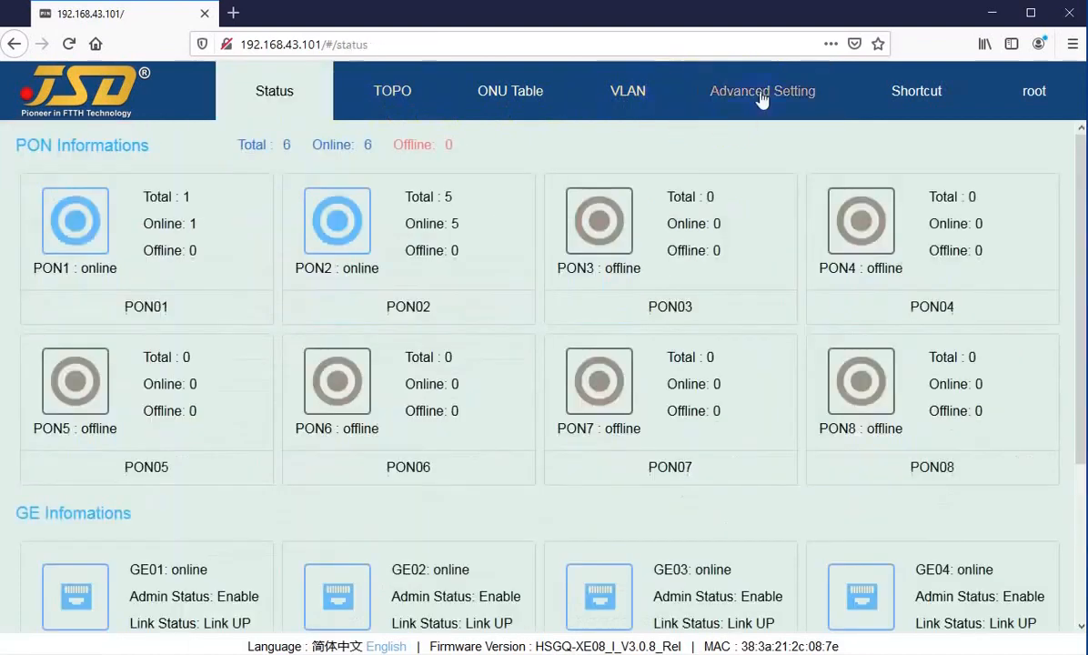
click(761, 98)
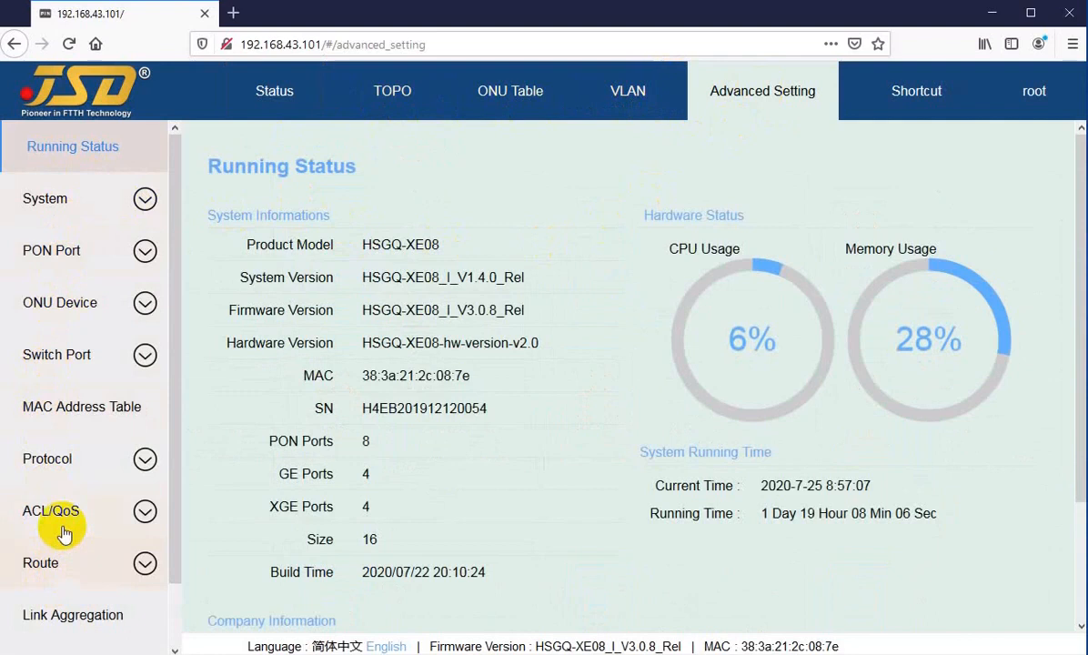
scroll(48, 516, down, 1)
scroll(52, 443, up, 1)
scroll(51, 218, up, 1)
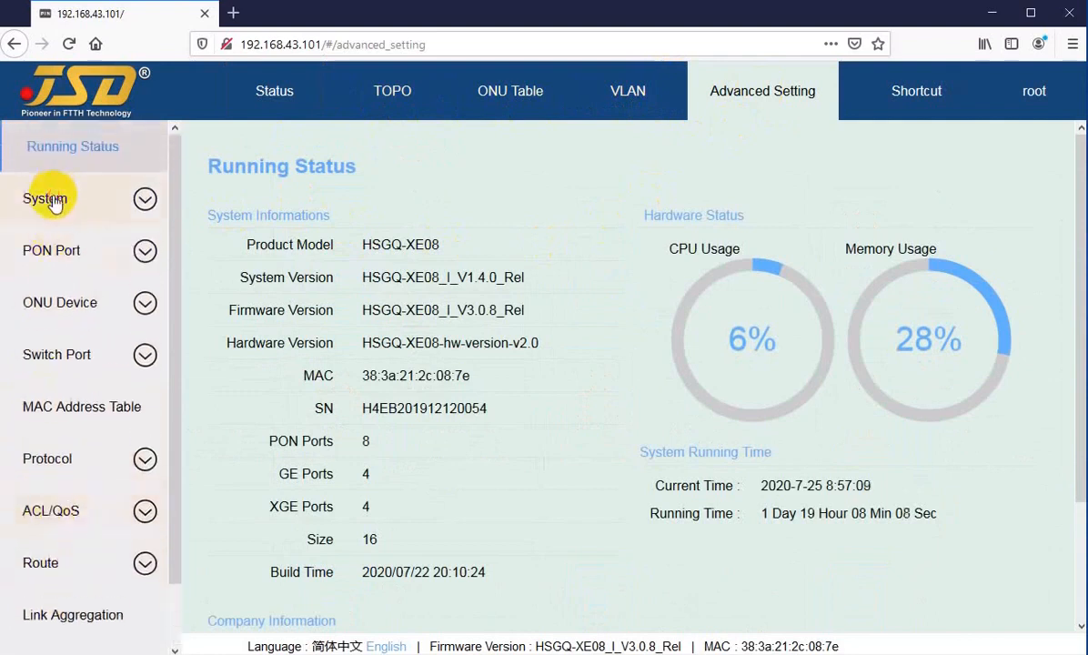
Open System > Device, then Network Interface, showing outbound IP 192.168.100.101 and inbound vlanif-12.
click(48, 198)
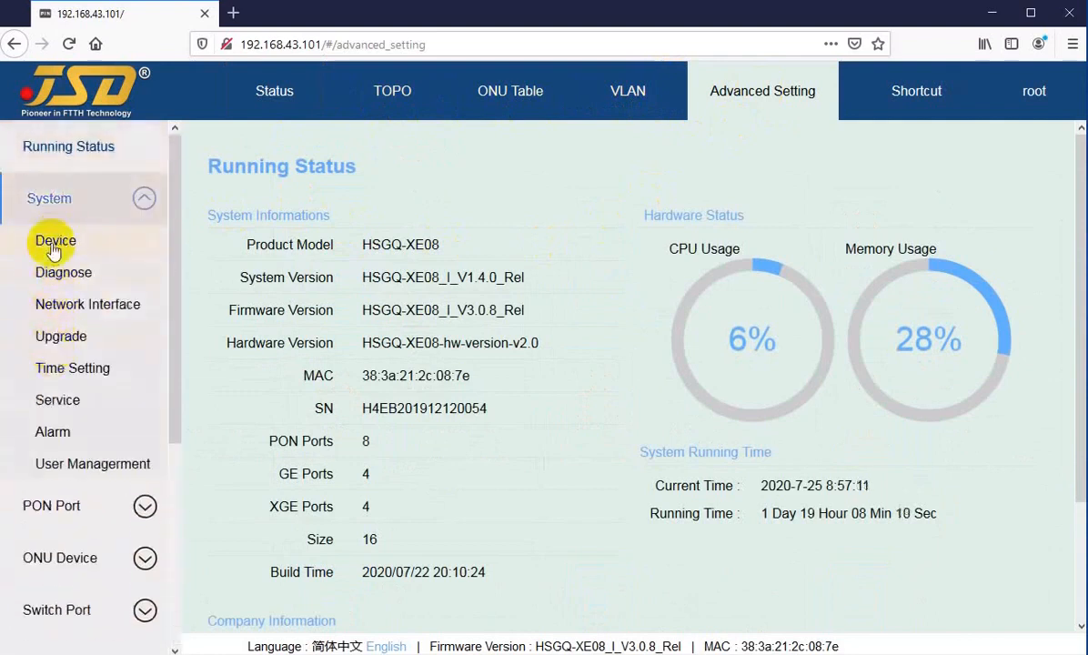
click(54, 242)
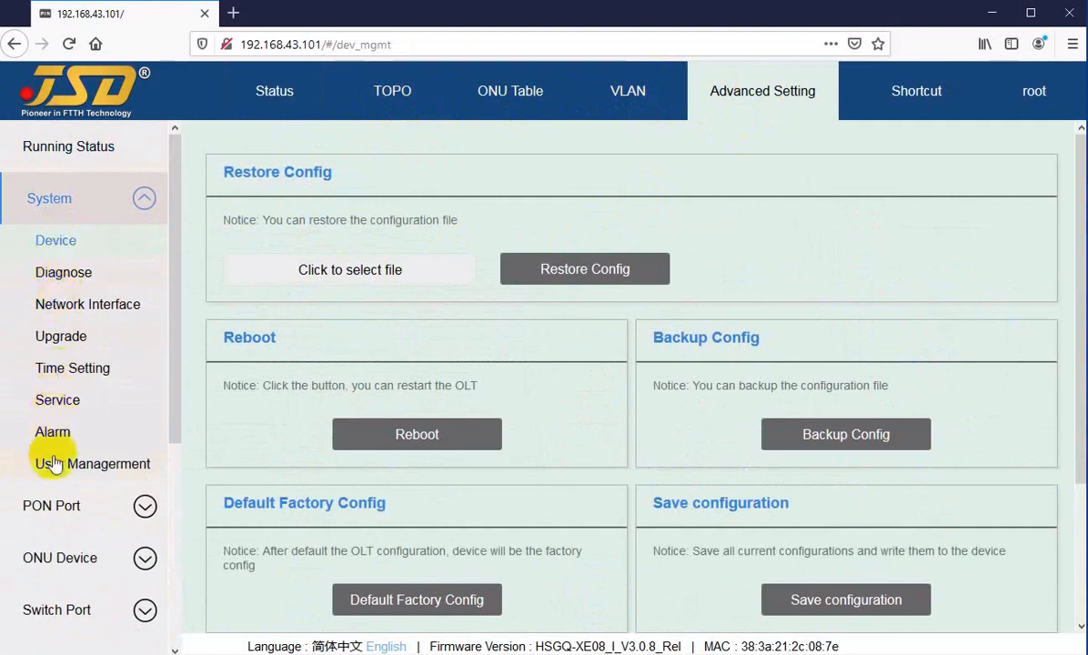
click(57, 308)
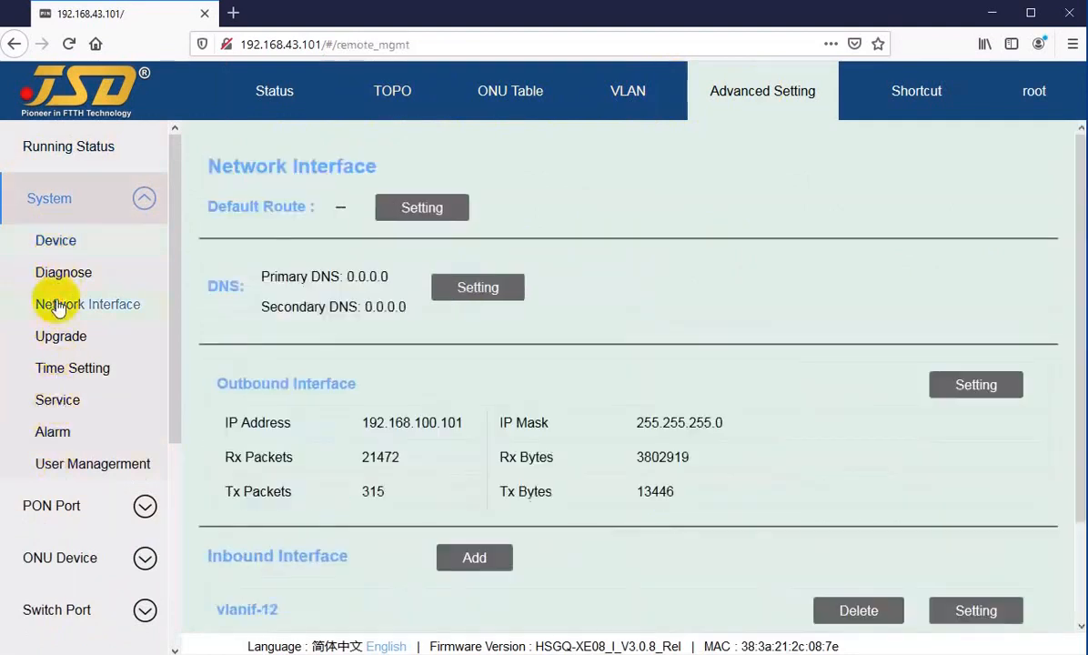
scroll(61, 318, down, 2)
click(63, 337)
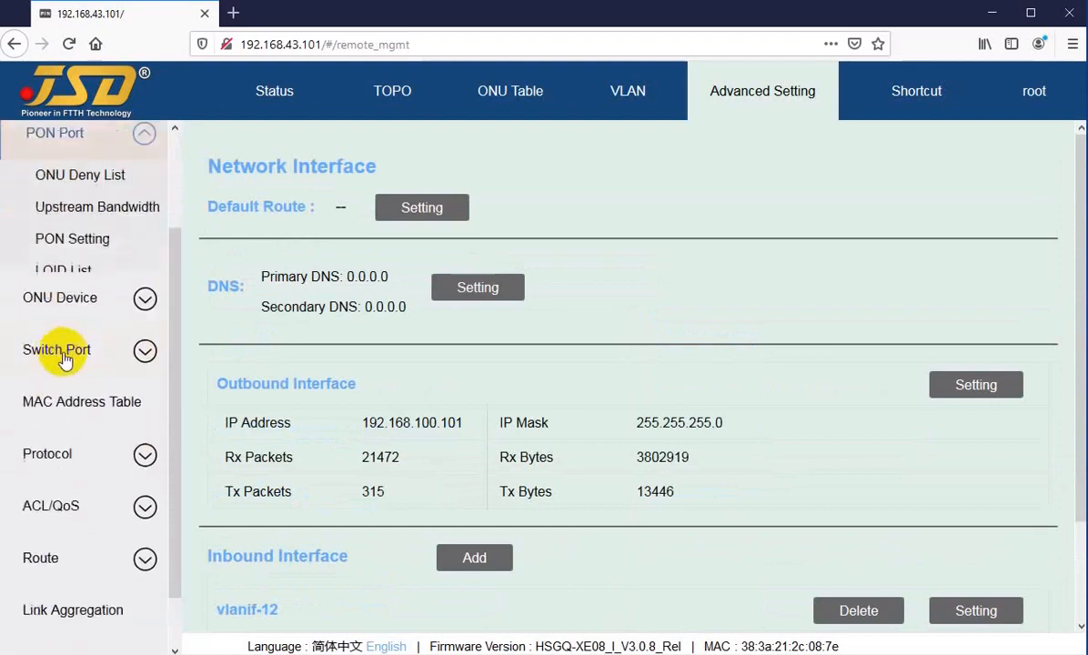
scroll(60, 364, down, 1)
click(44, 388)
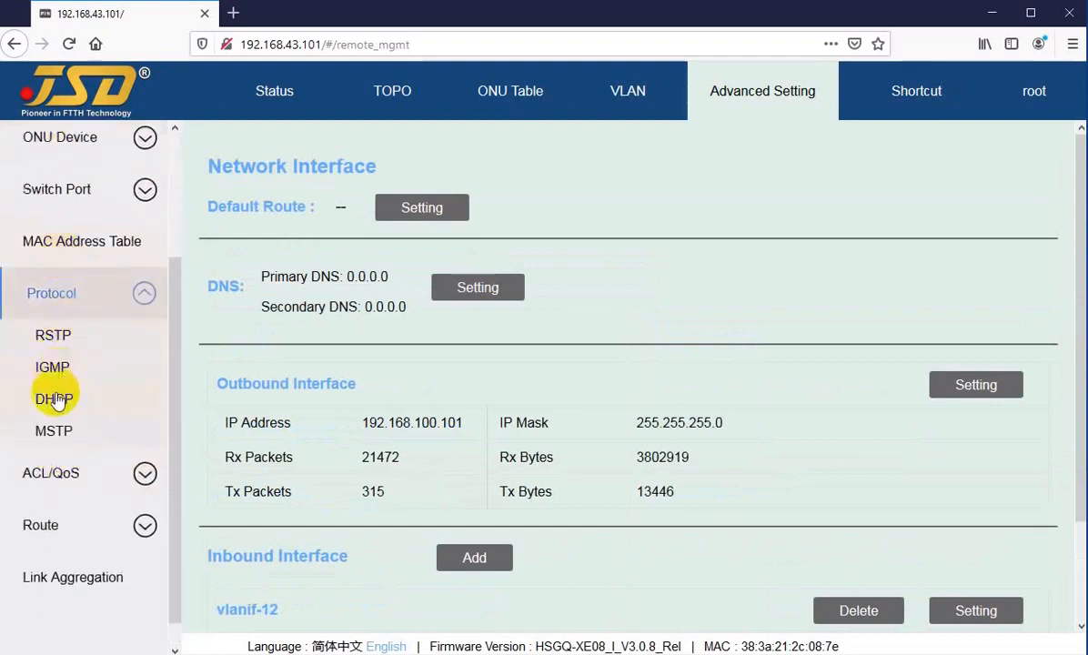
scroll(54, 398, up, 3)
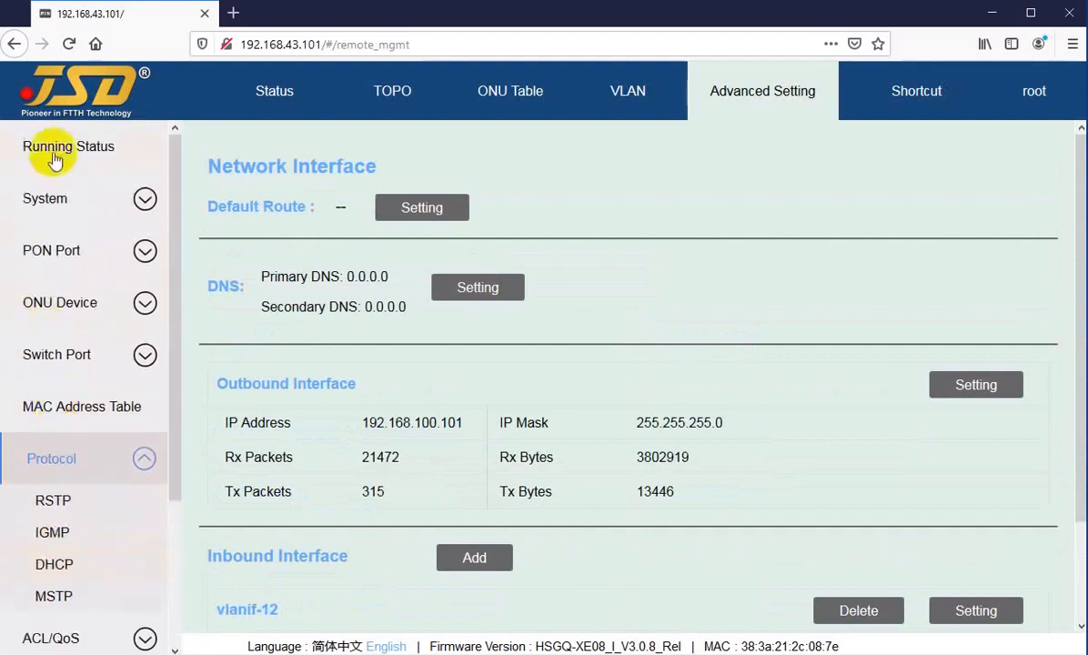
click(54, 150)
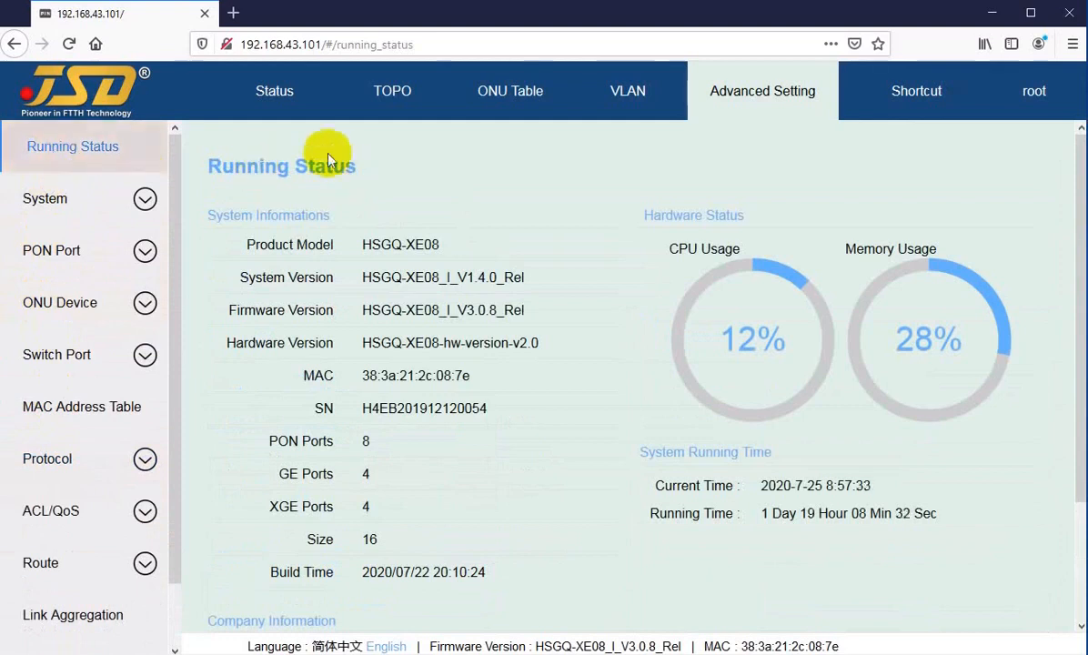
click(274, 90)
click(768, 95)
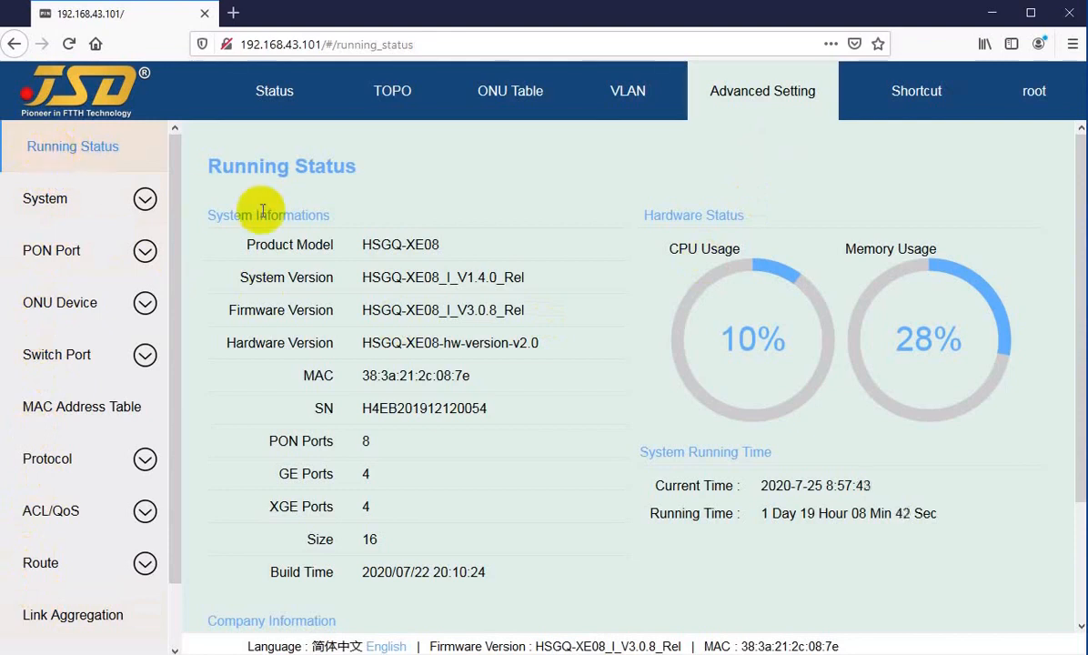
drag(209, 164, 355, 165)
click(349, 167)
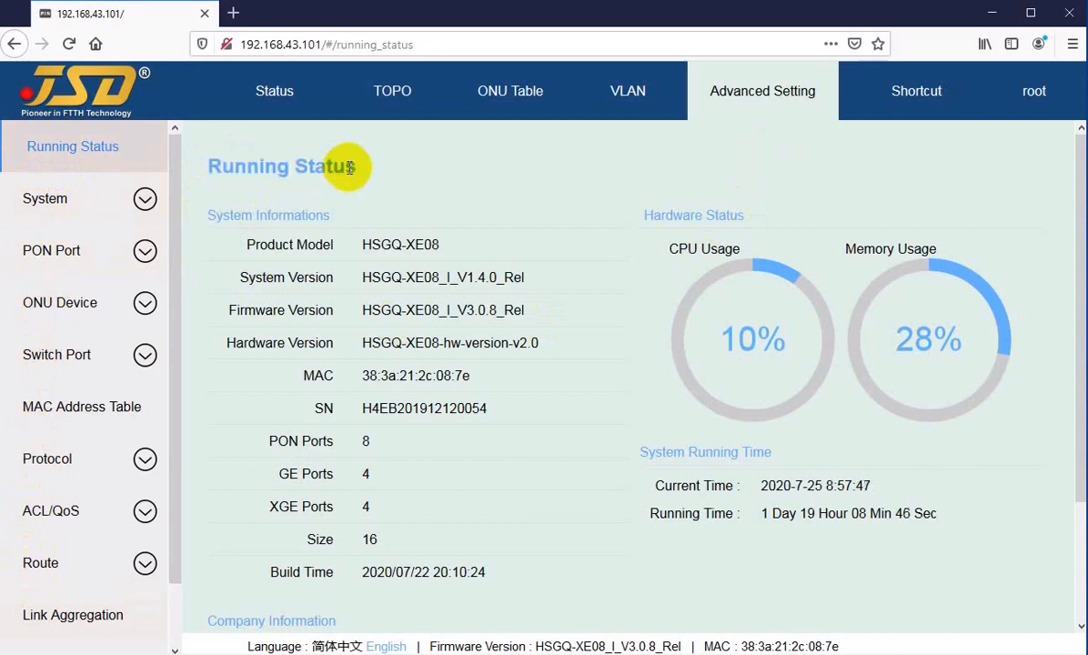
scroll(354, 169, down, 1)
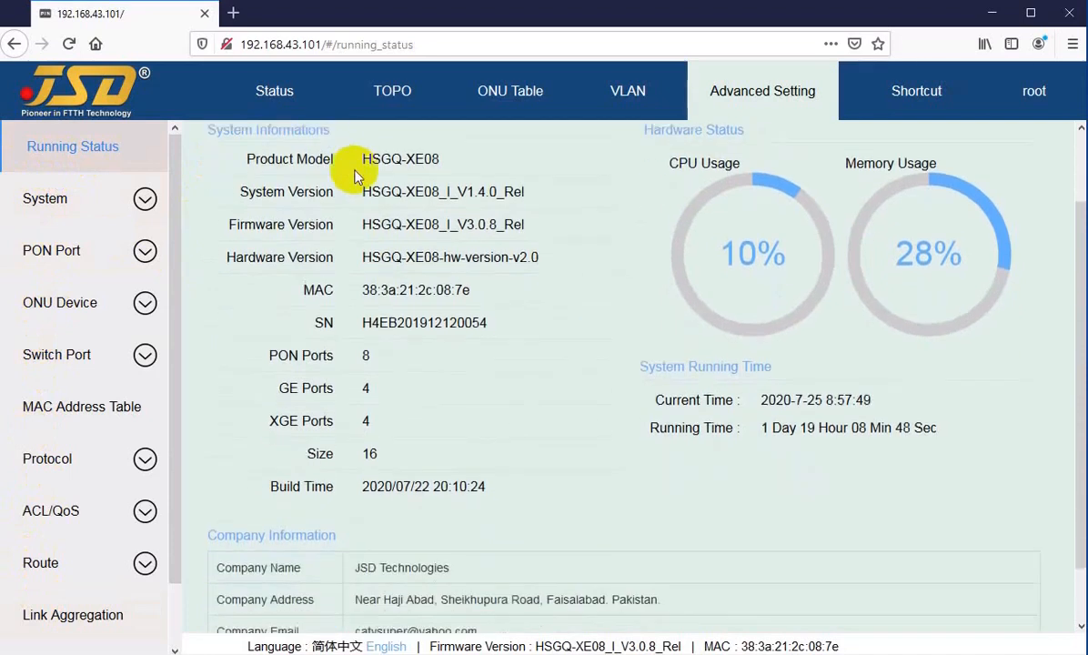
scroll(397, 209, up, 1)
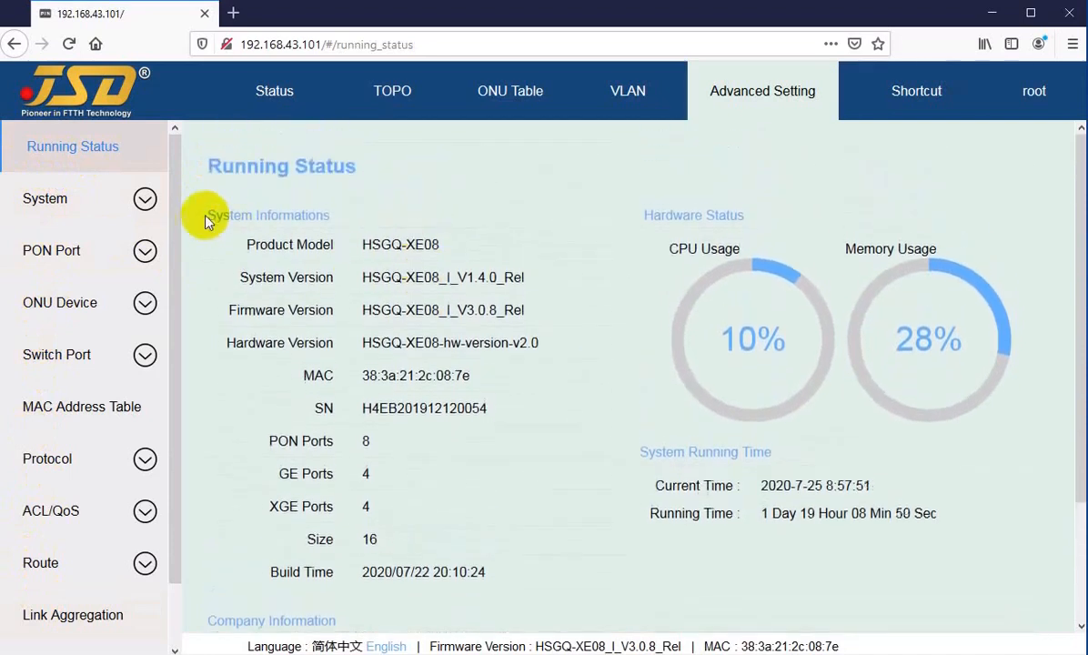
drag(201, 216, 325, 215)
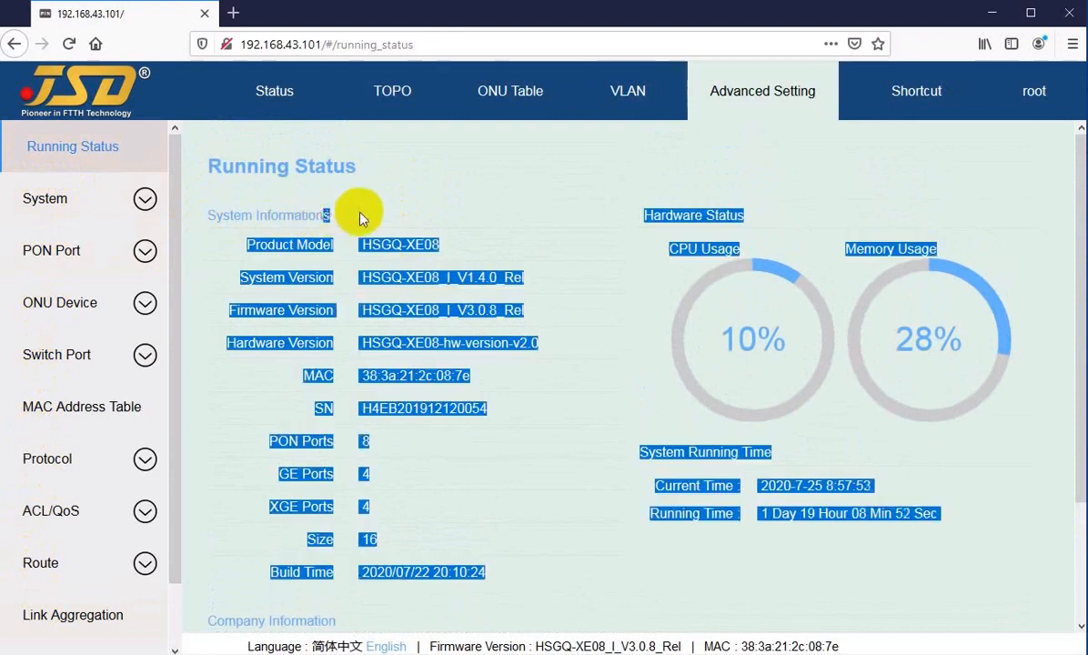
click(360, 216)
drag(261, 245, 405, 245)
drag(261, 278, 469, 278)
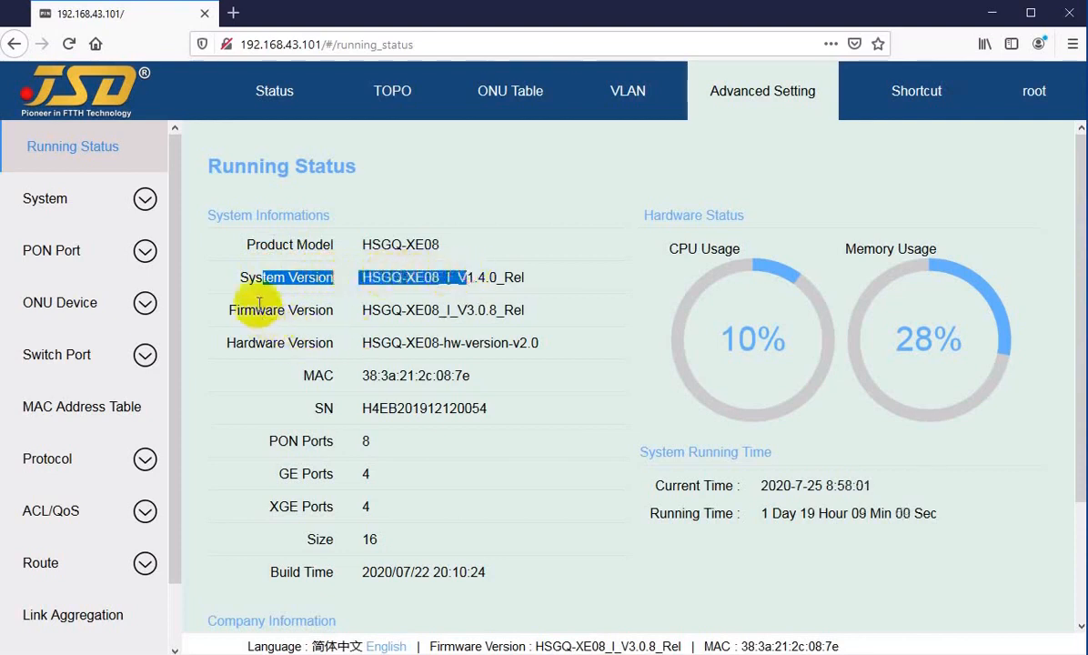
drag(243, 310, 445, 310)
drag(244, 343, 430, 342)
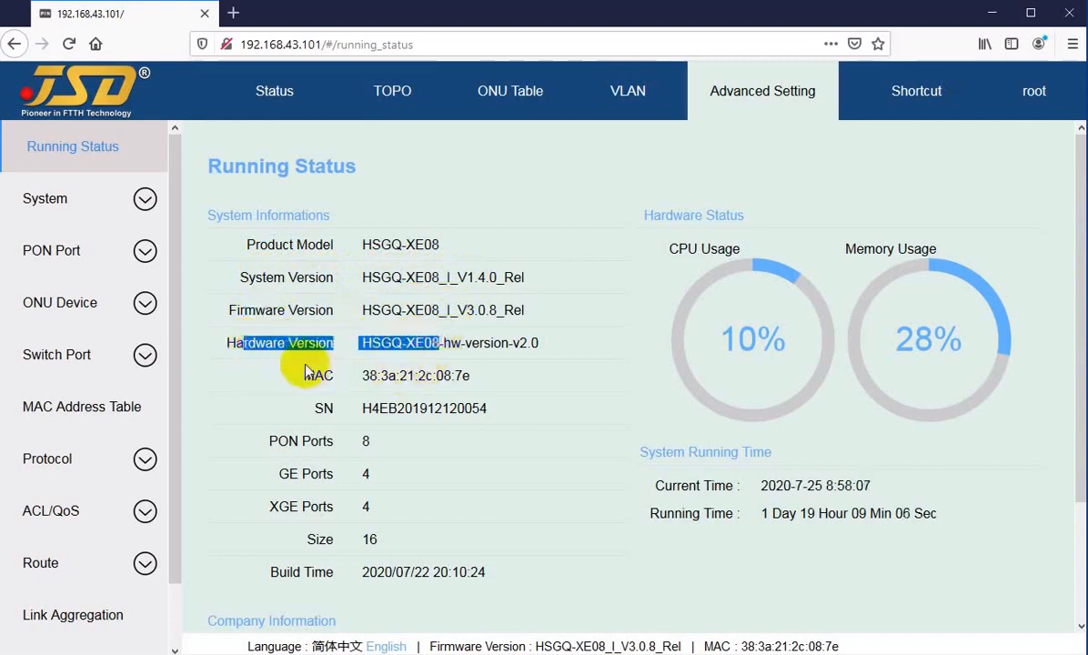
drag(277, 376, 443, 376)
drag(313, 410, 449, 418)
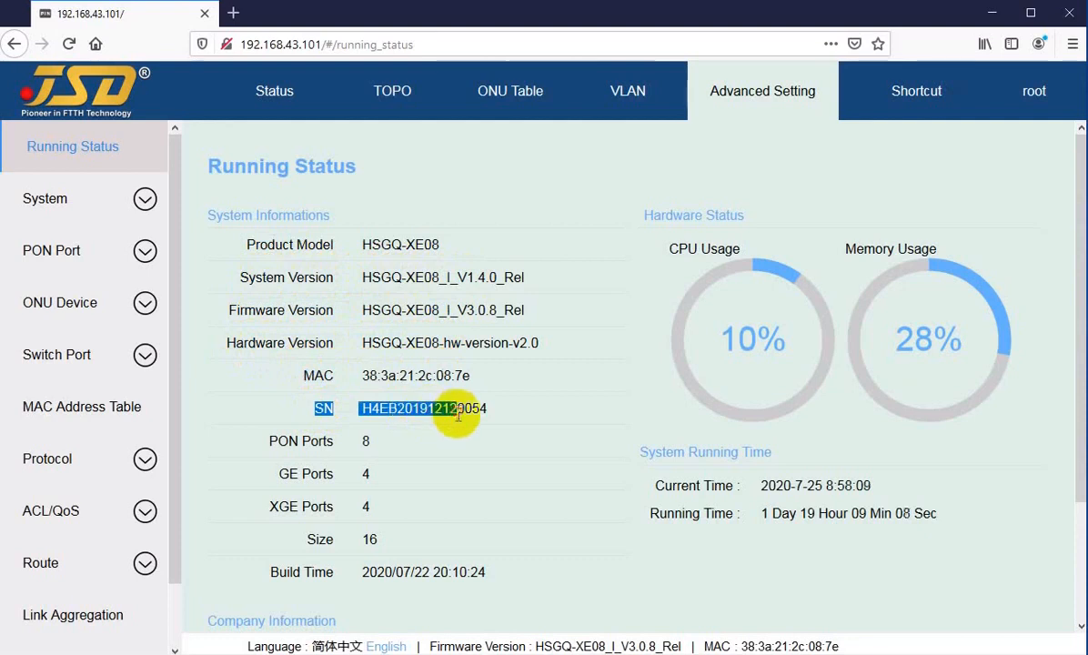
drag(300, 442, 368, 473)
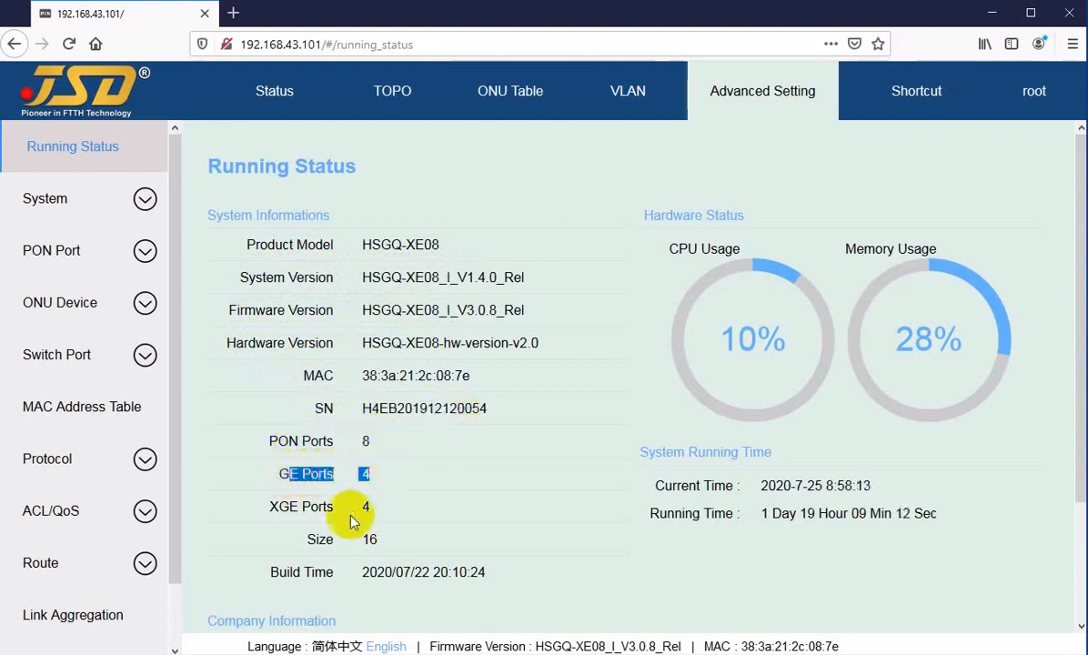
drag(278, 509, 367, 507)
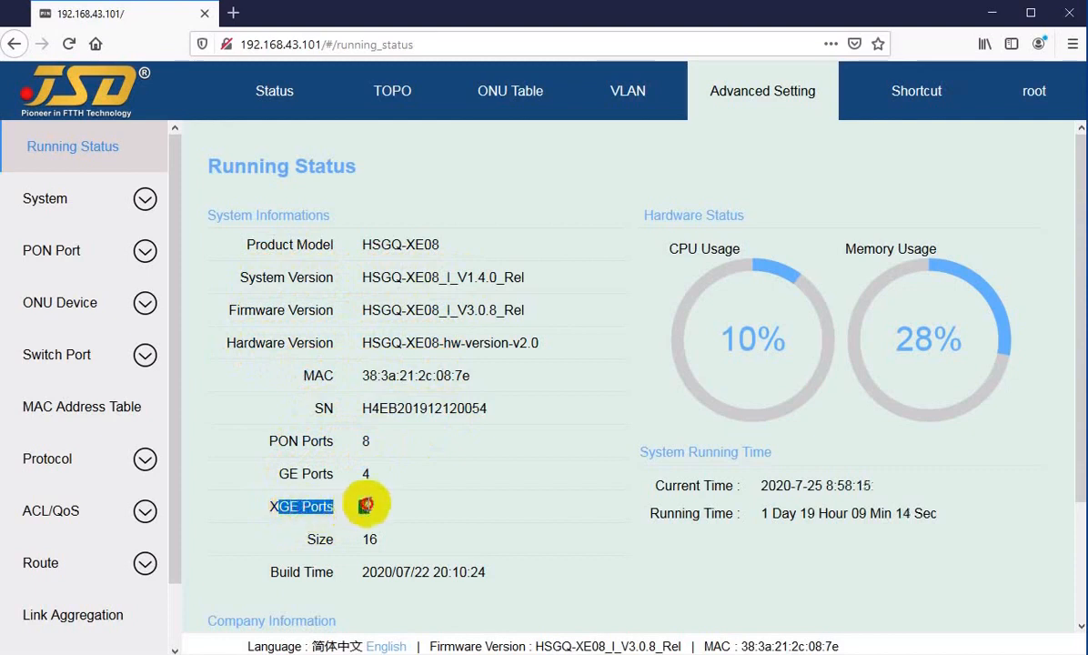
click(275, 507)
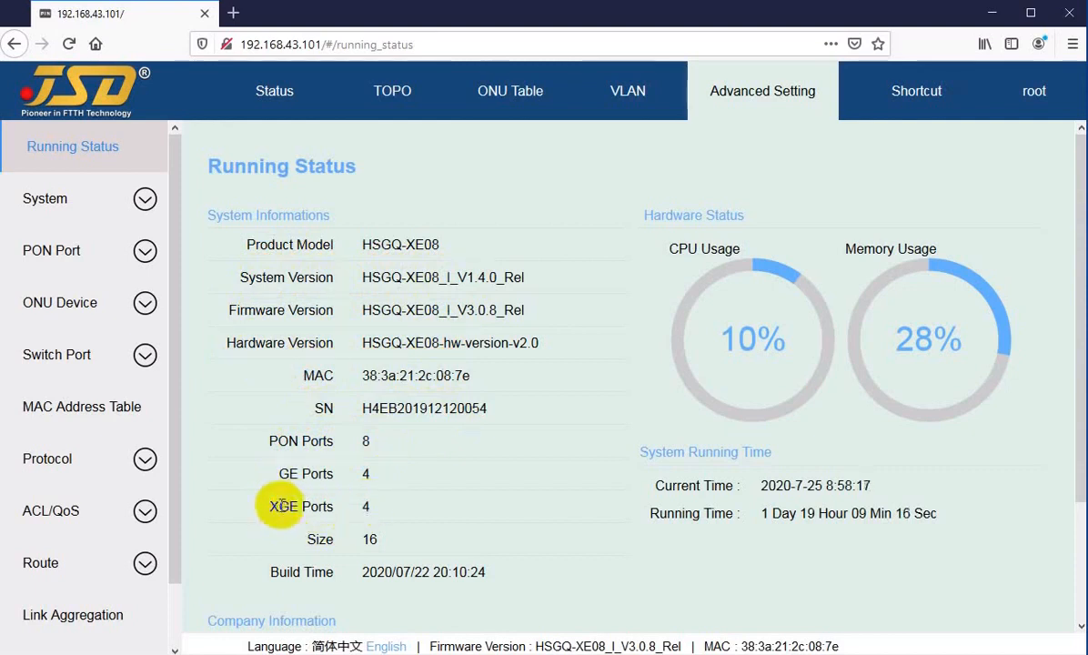
click(272, 507)
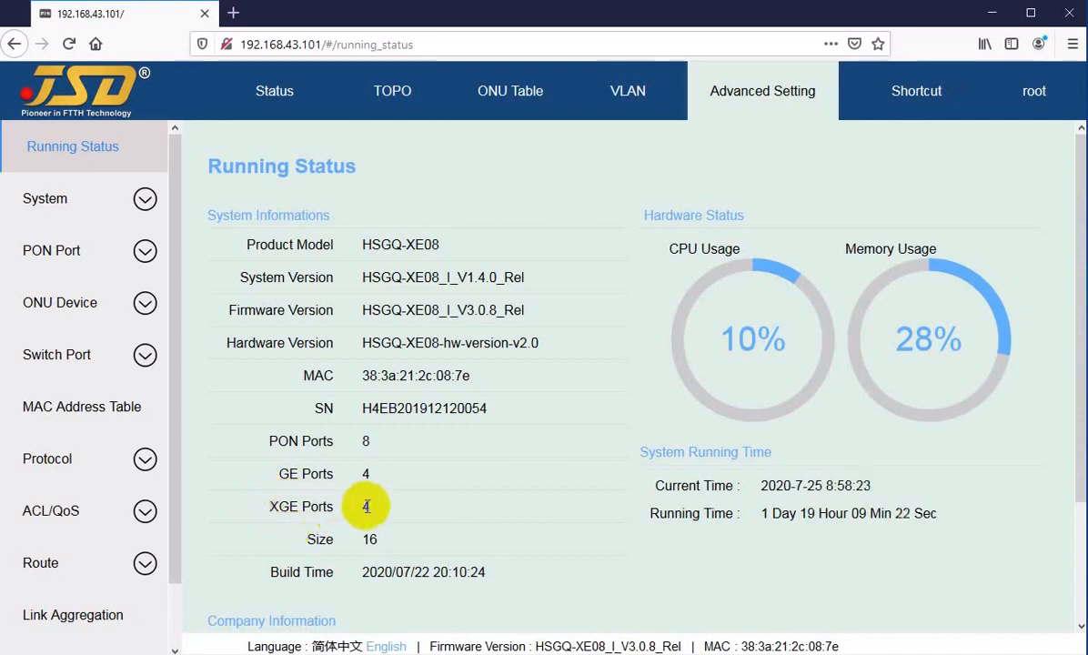
drag(269, 506, 285, 507)
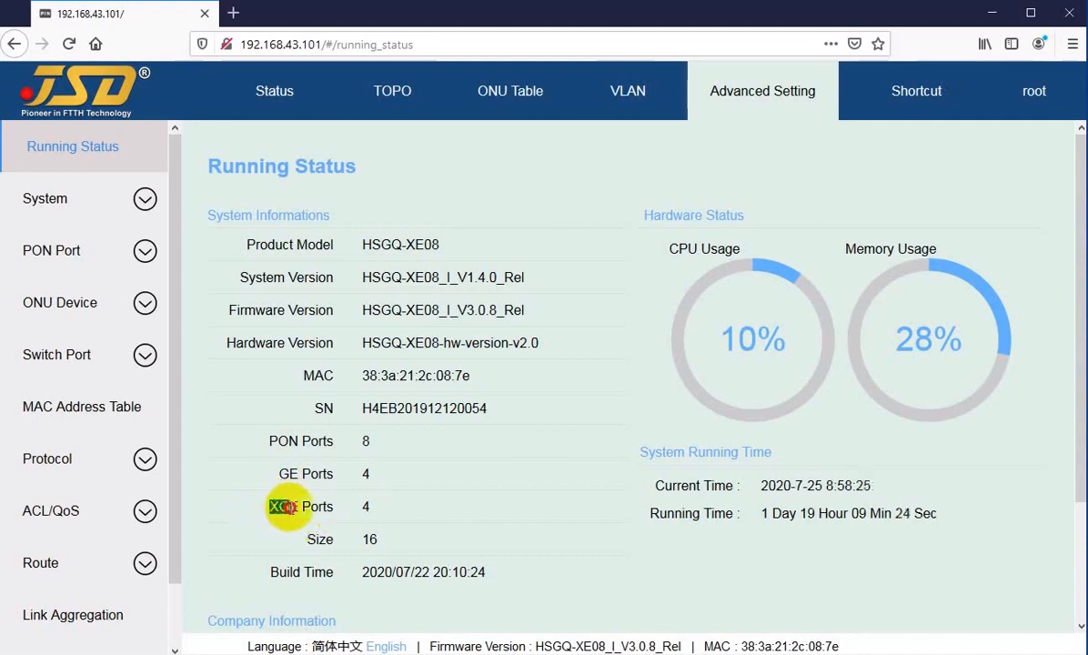
click(282, 506)
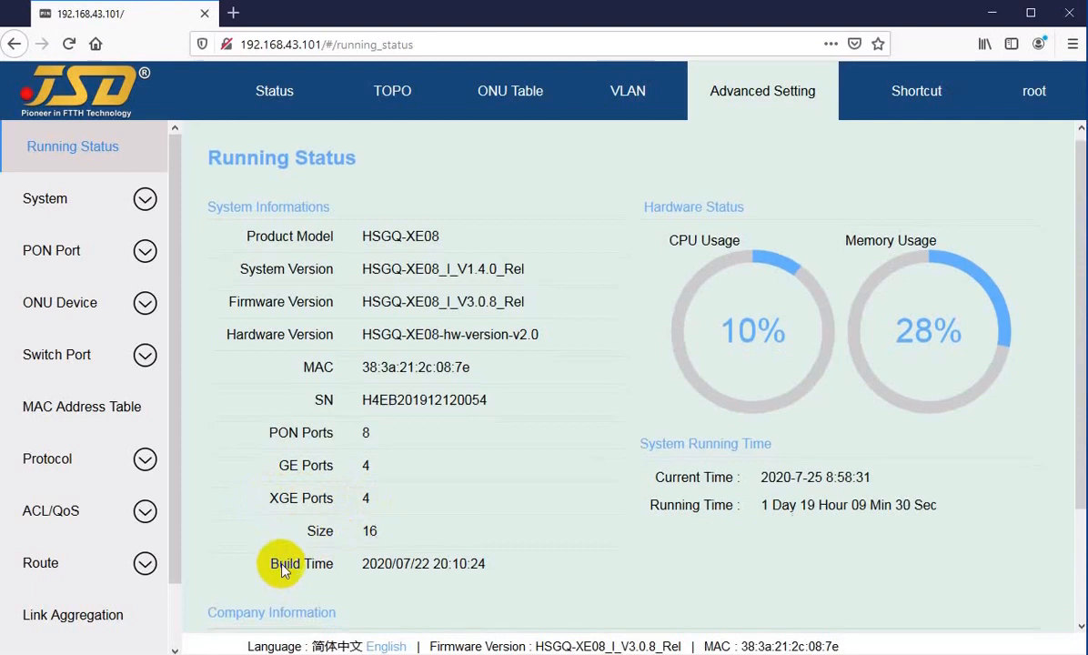
scroll(364, 491, down, 3)
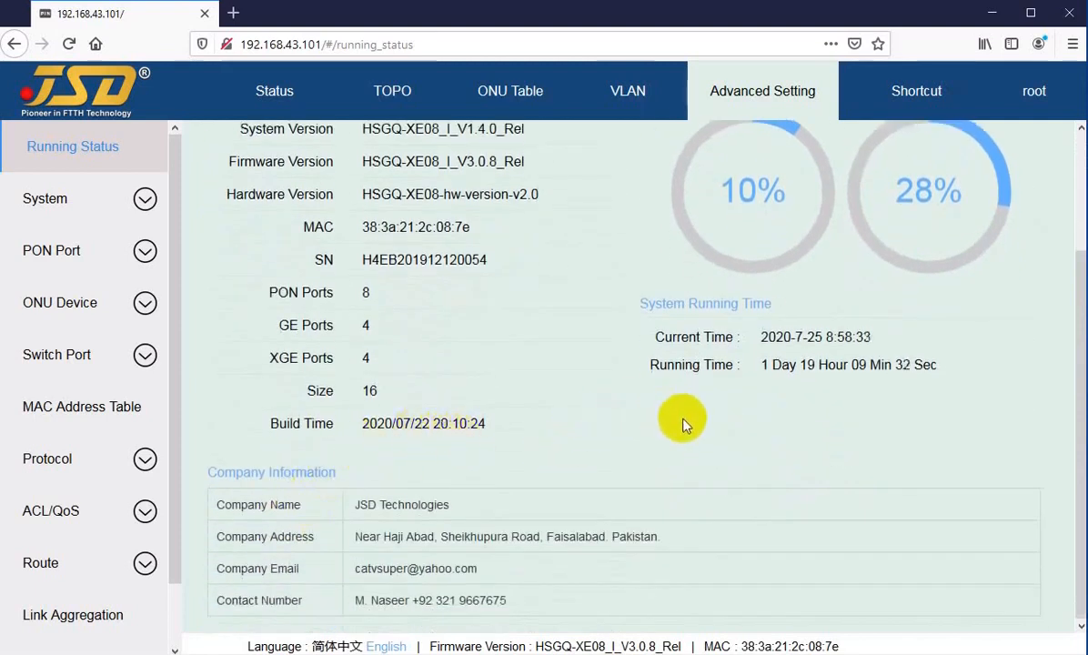
scroll(685, 427, up, 3)
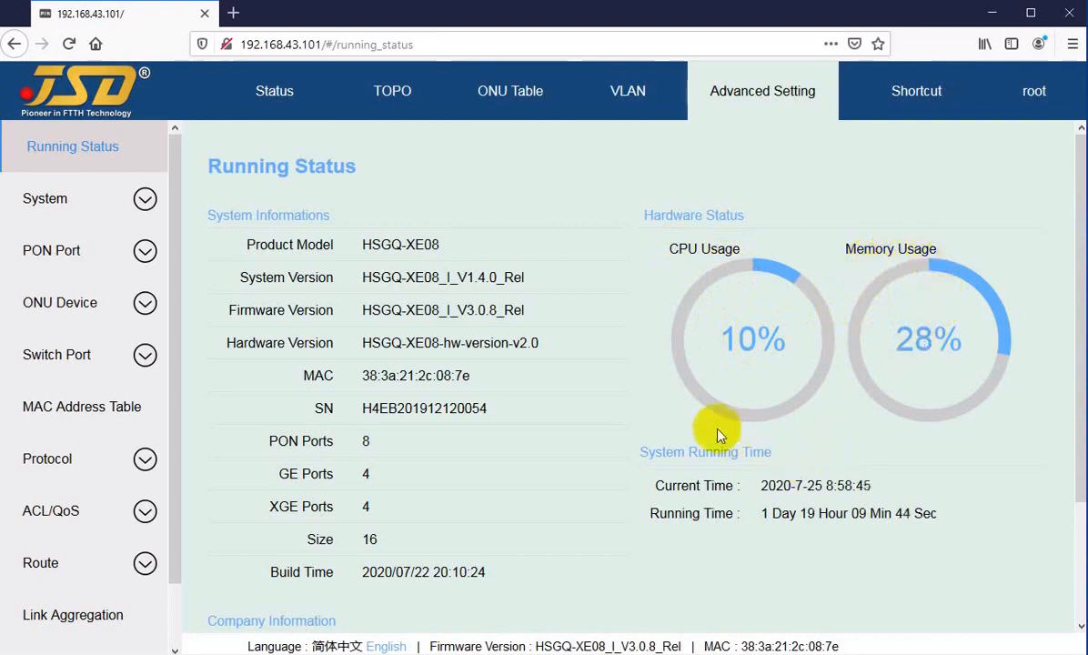
scroll(690, 424, down, 3)
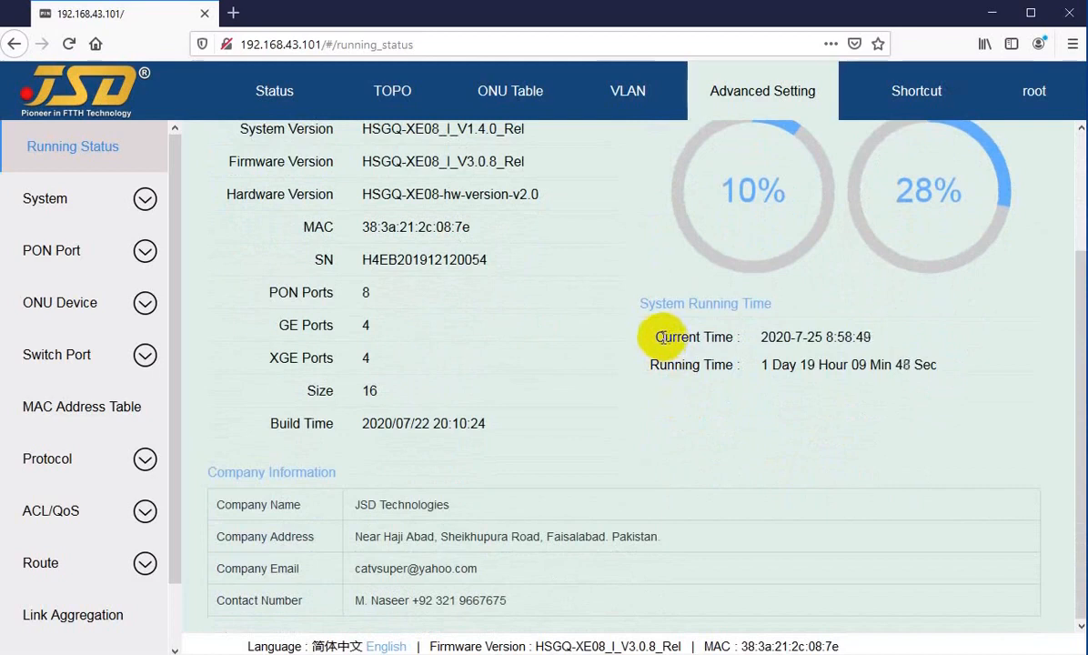
drag(662, 336, 816, 336)
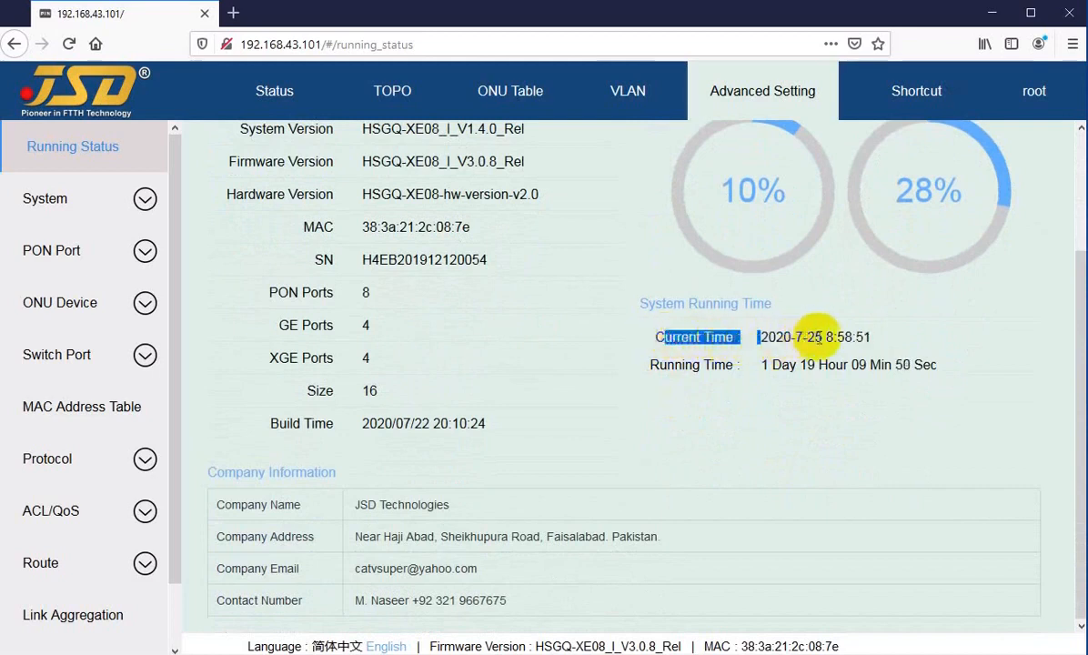
click(834, 335)
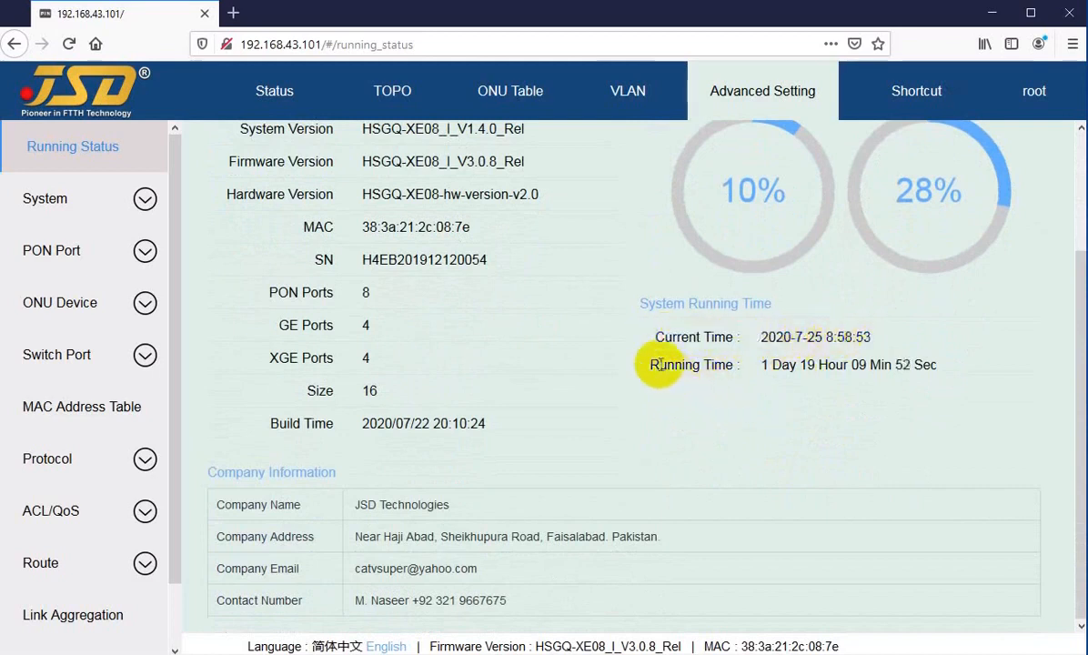
drag(660, 363, 777, 367)
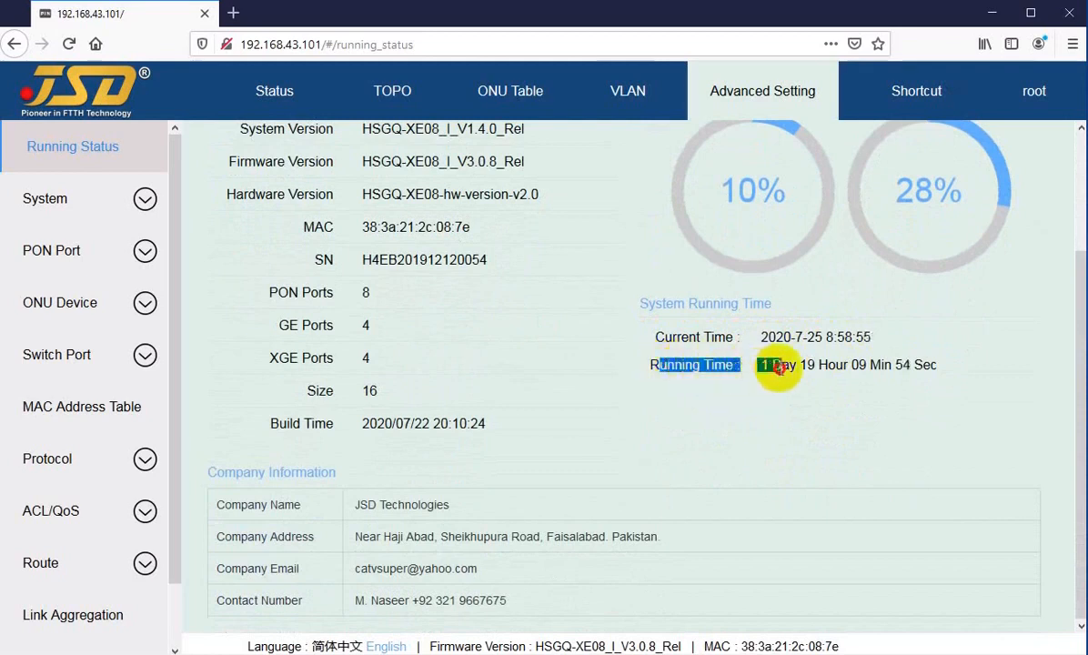
click(769, 365)
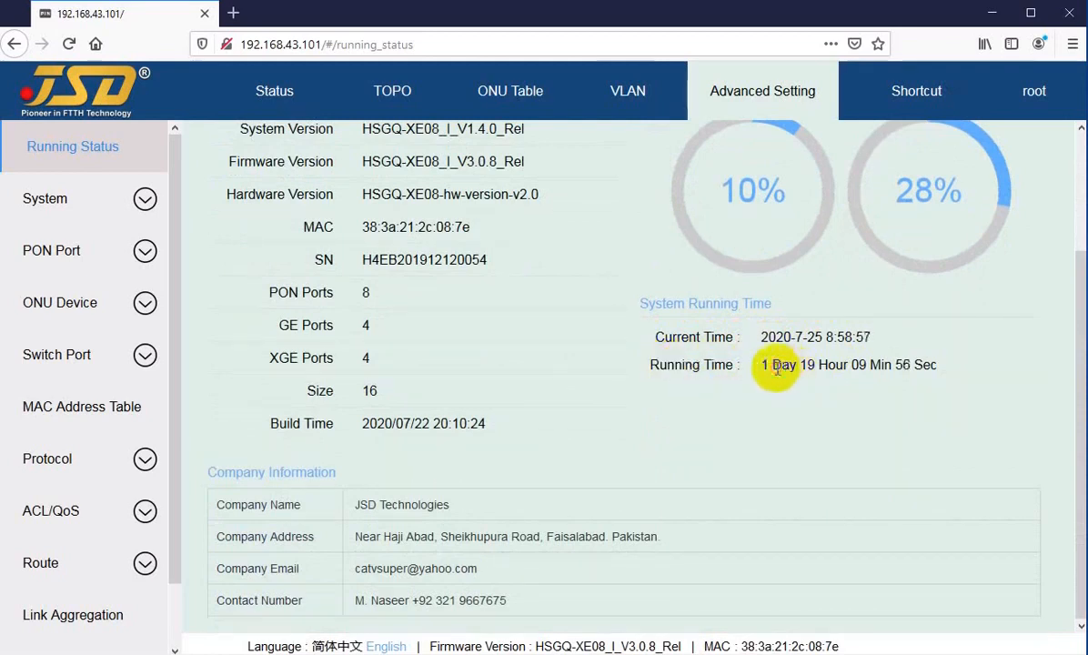
drag(805, 361, 929, 362)
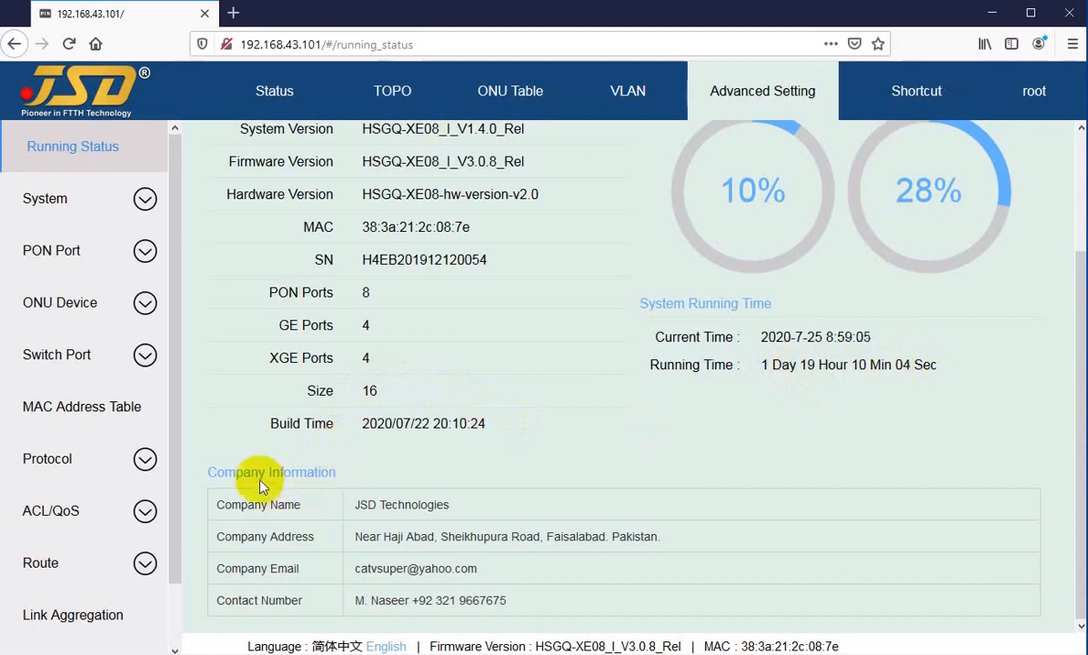
drag(227, 472, 300, 472)
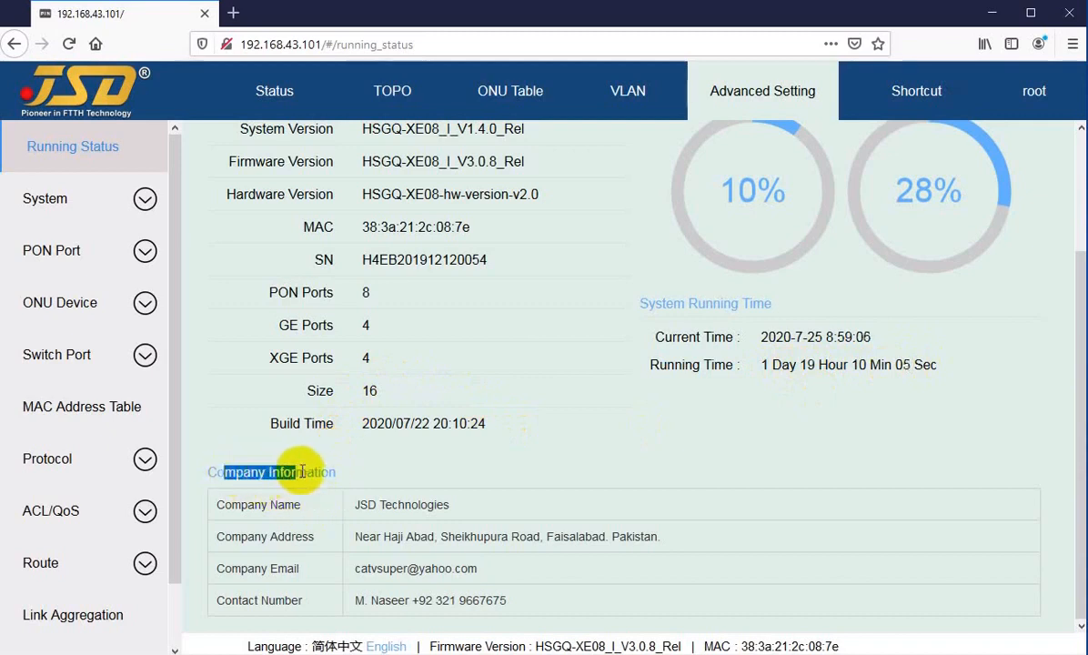
click(366, 478)
drag(242, 504, 417, 505)
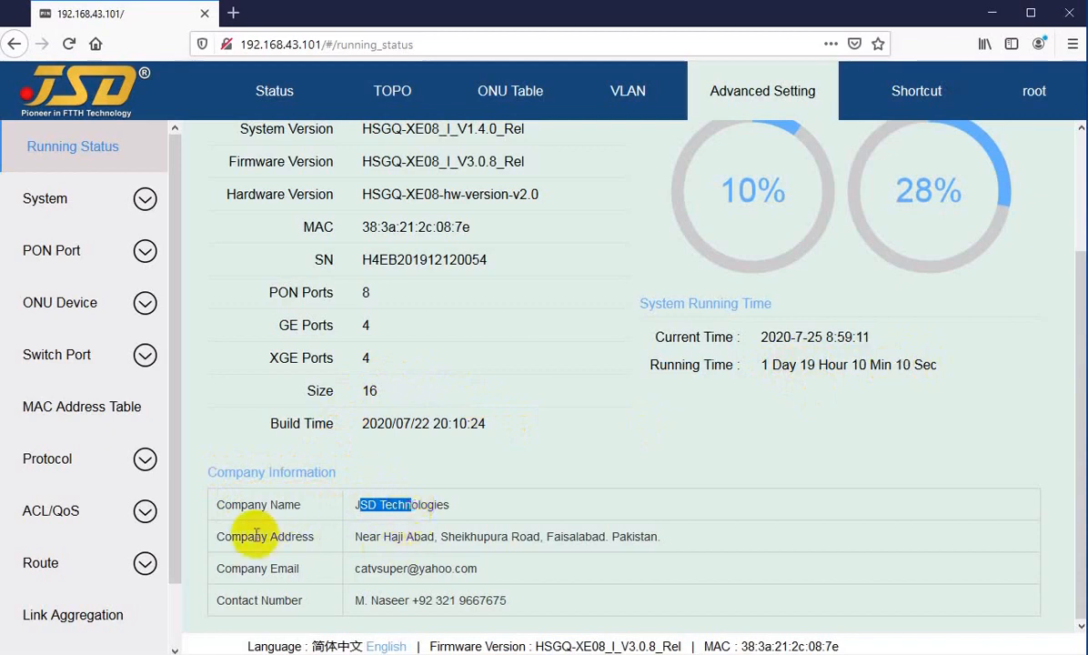
click(386, 550)
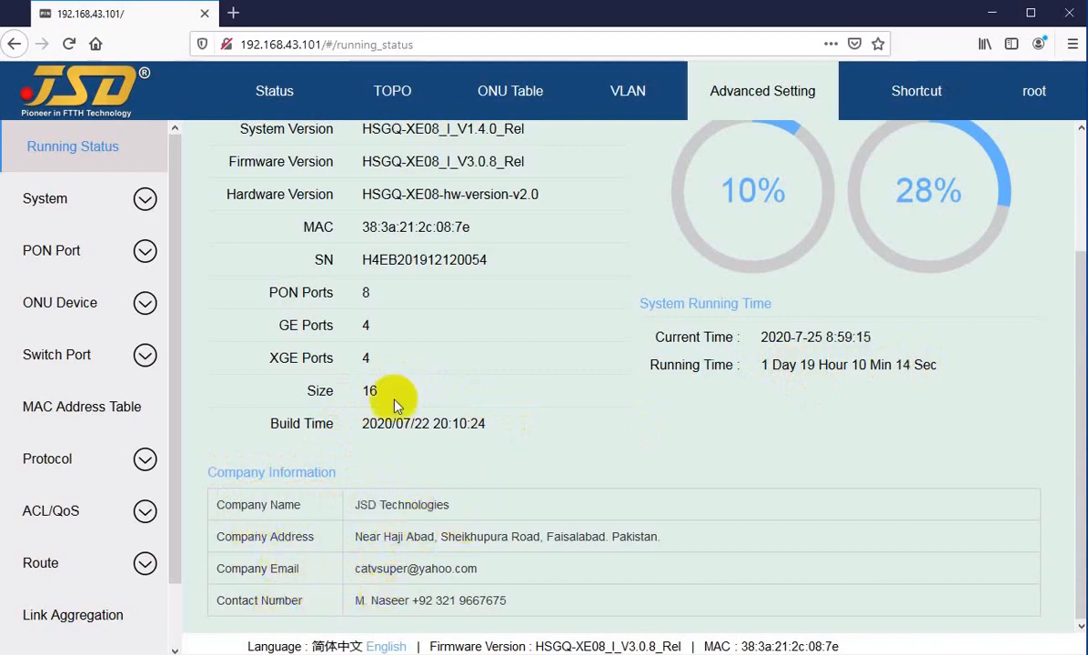
scroll(427, 460, up, 3)
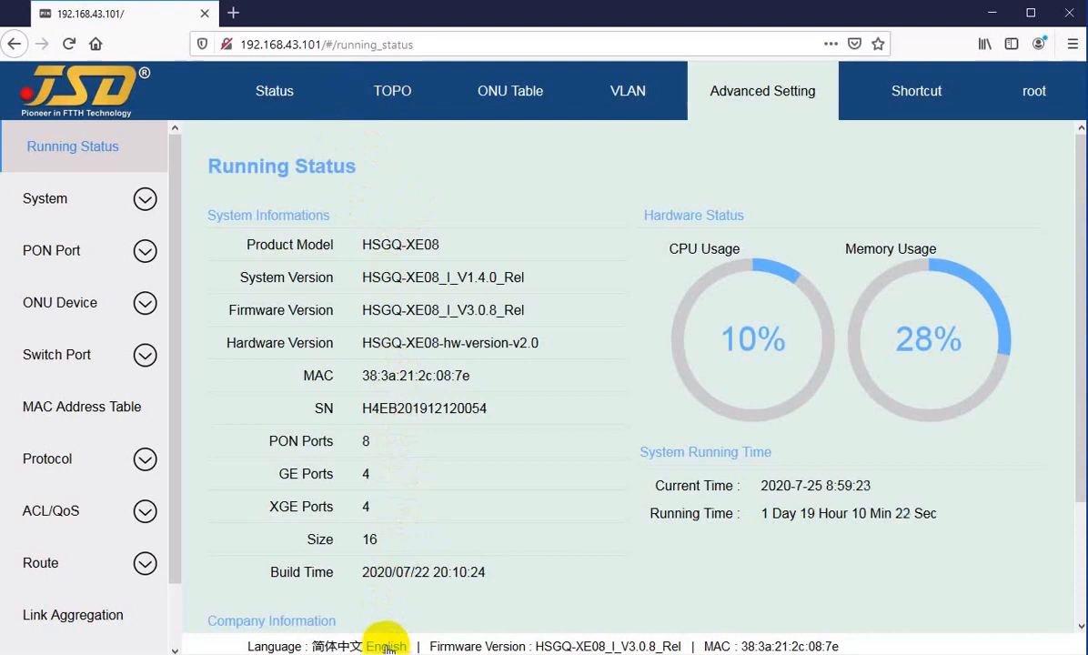
click(336, 647)
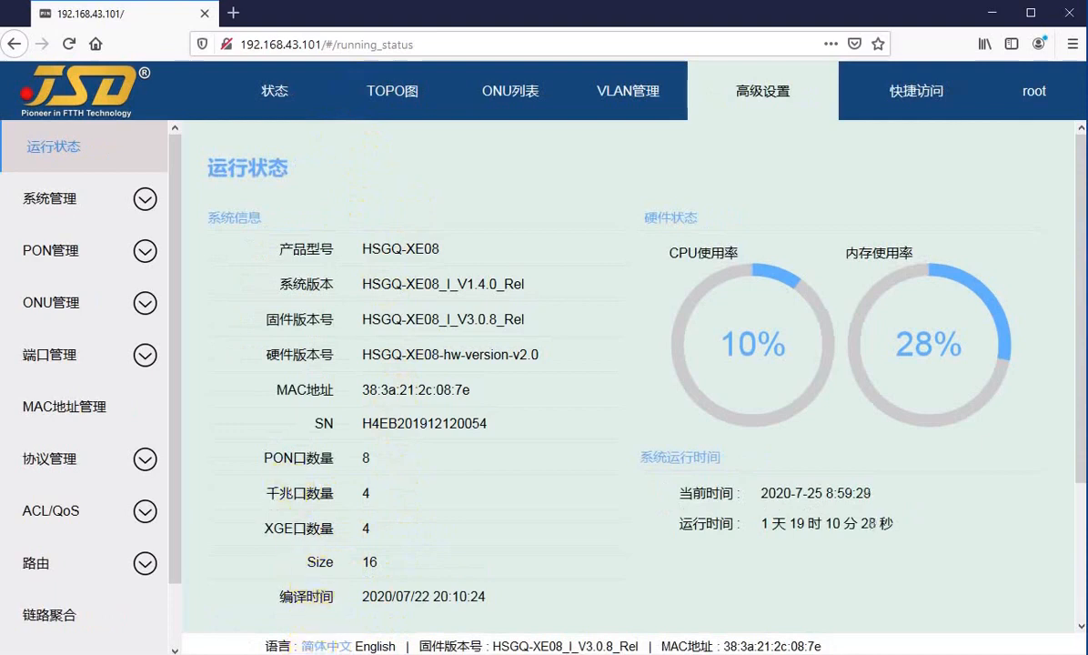
click(373, 647)
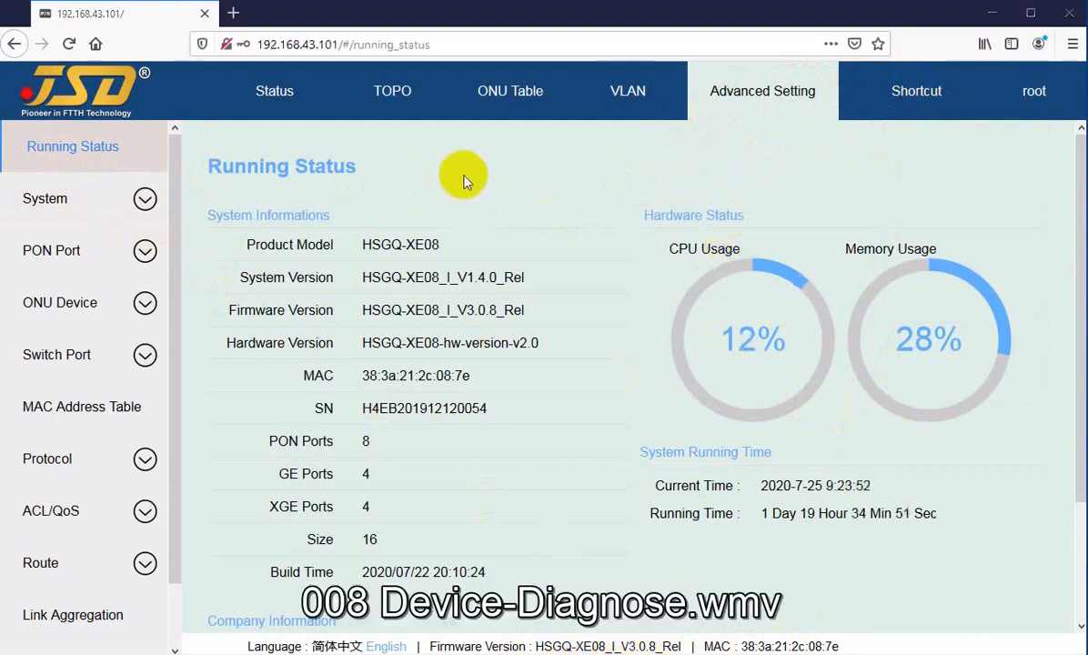
click(54, 204)
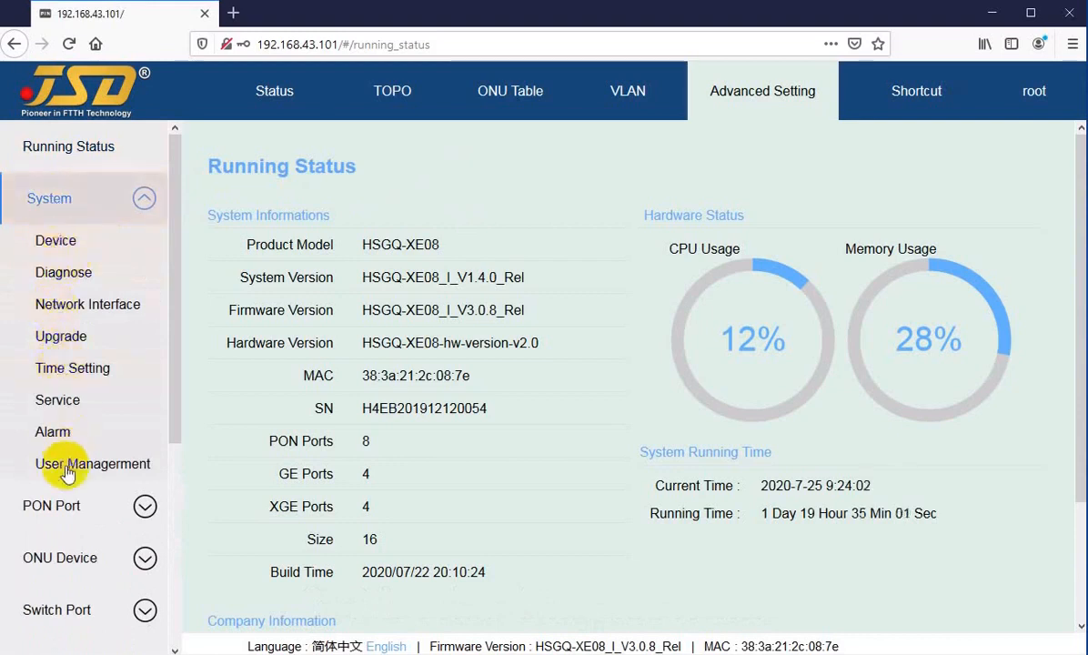
click(56, 243)
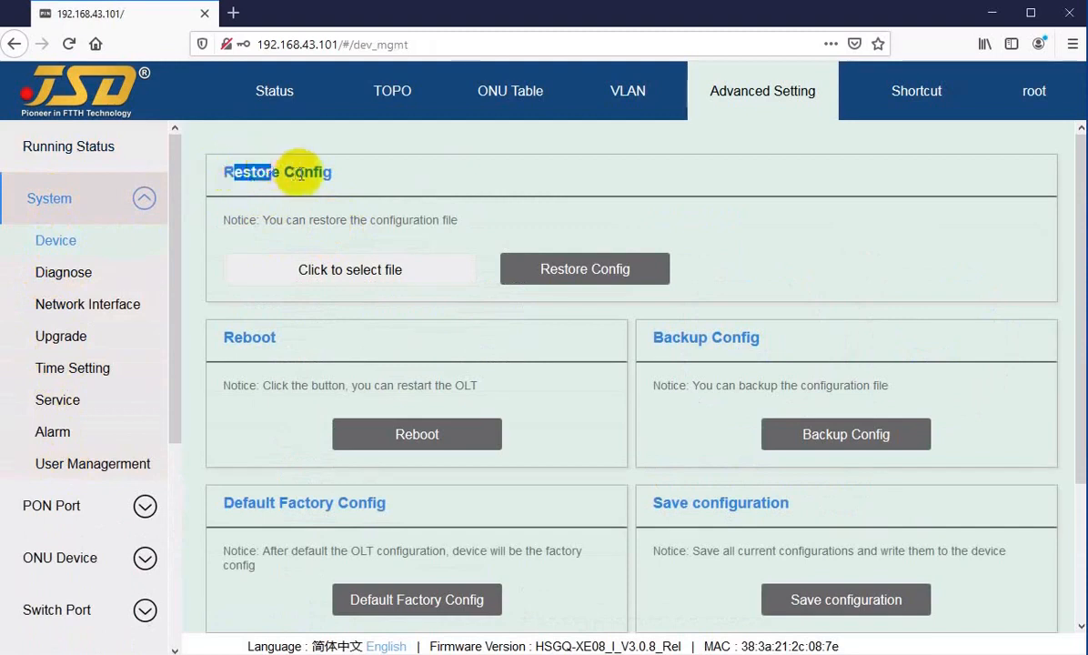
drag(304, 171, 318, 171)
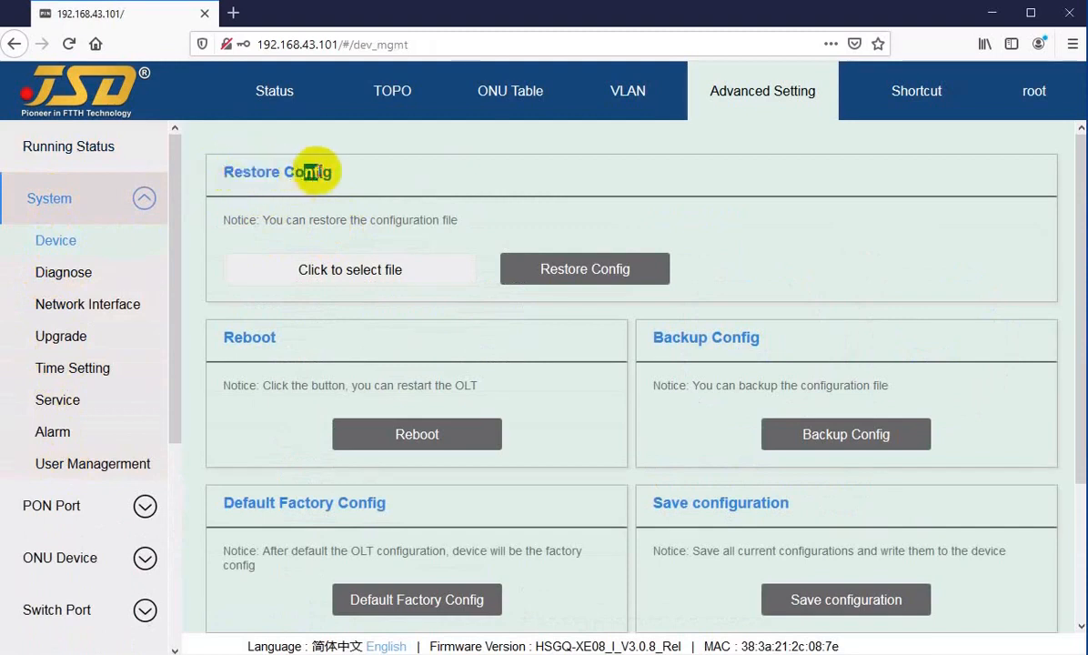
drag(238, 220, 254, 220)
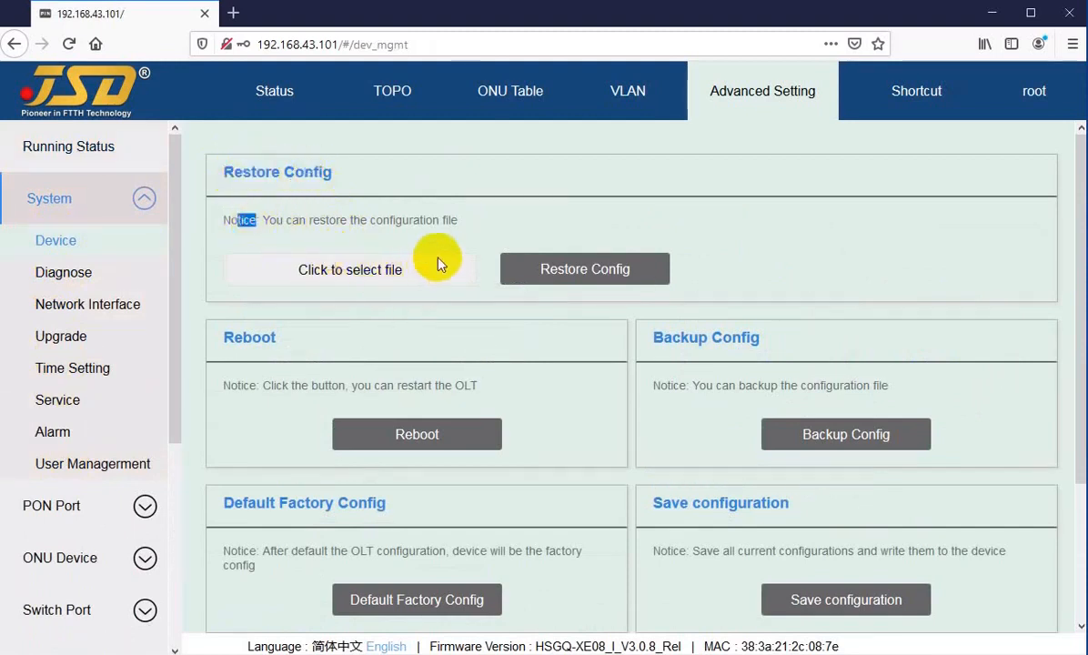
click(585, 235)
Select oltconfigdefault.txt from the Firmware folder as the configuration file to restore.
click(354, 271)
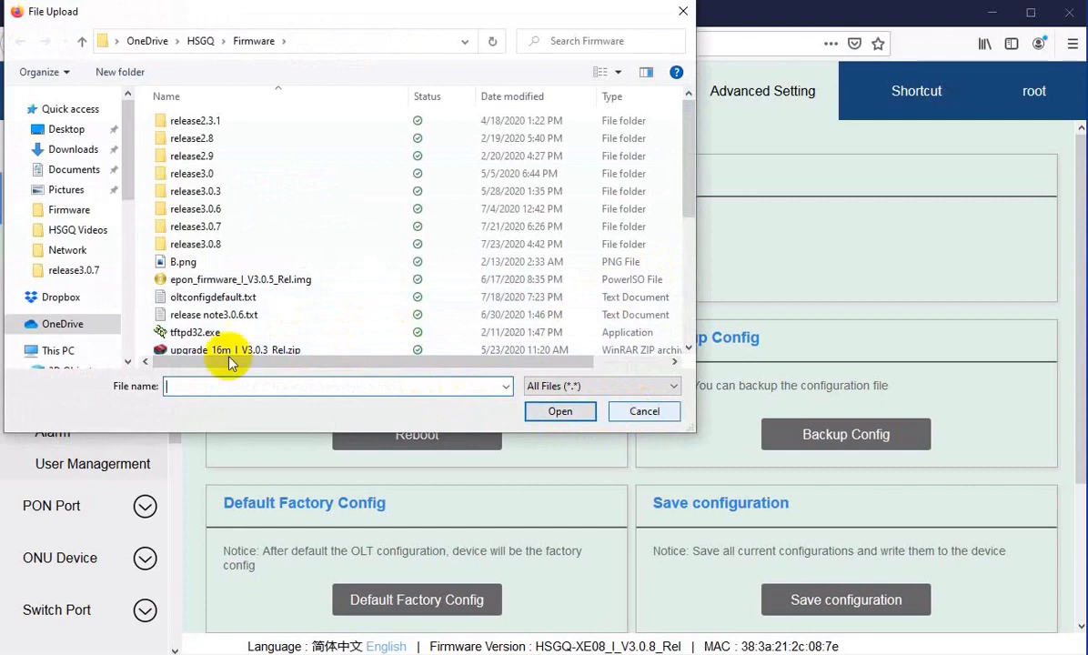
click(189, 297)
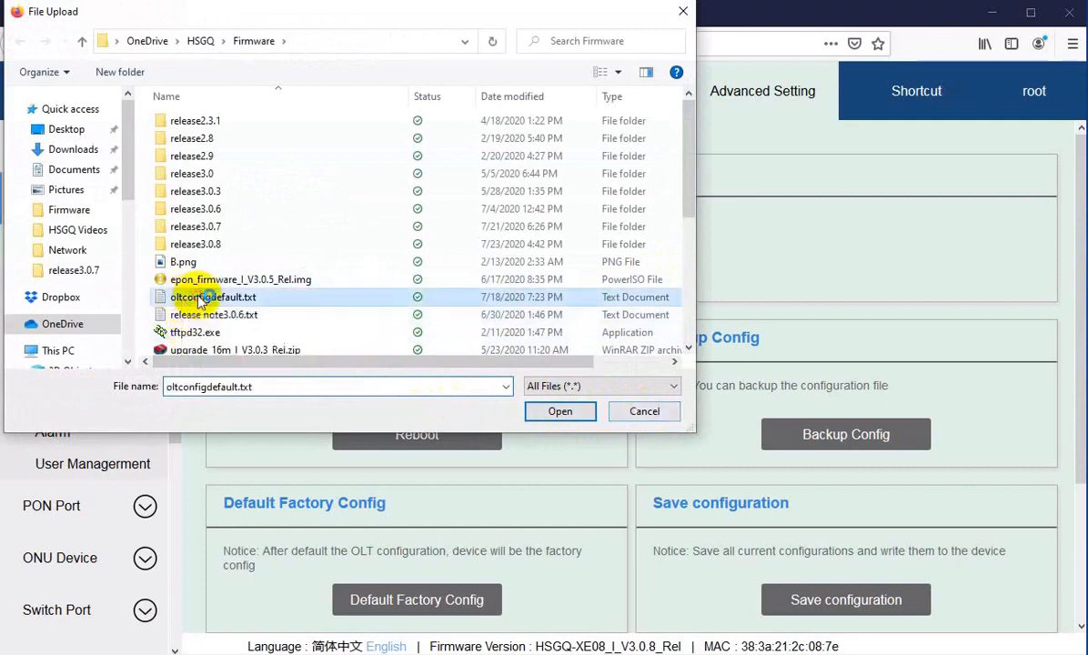
click(559, 412)
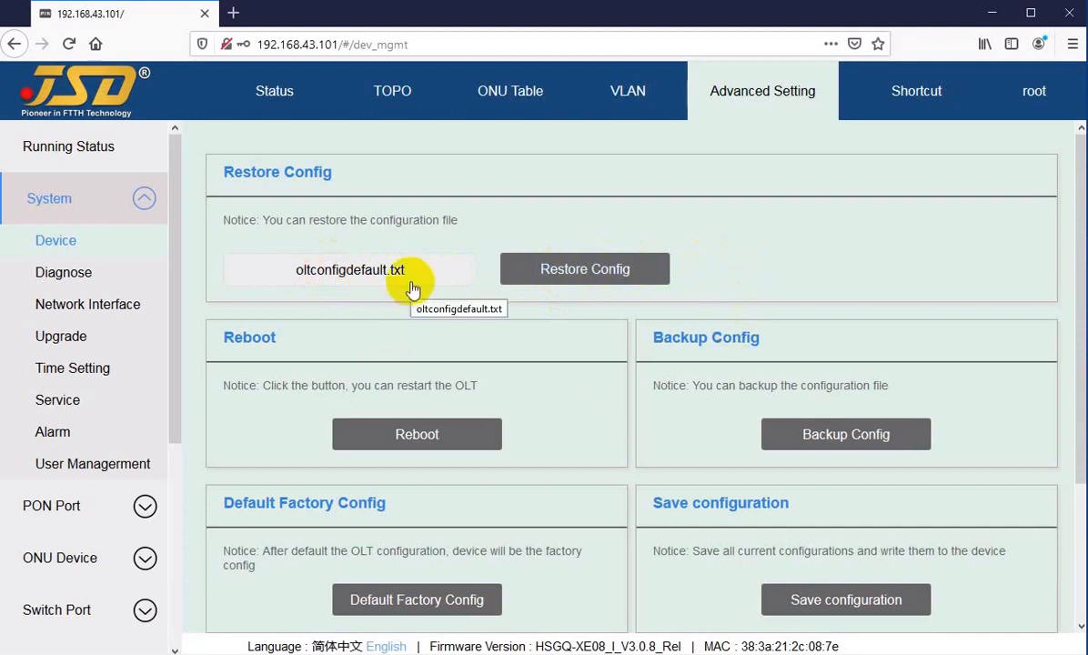
scroll(414, 286, down, 3)
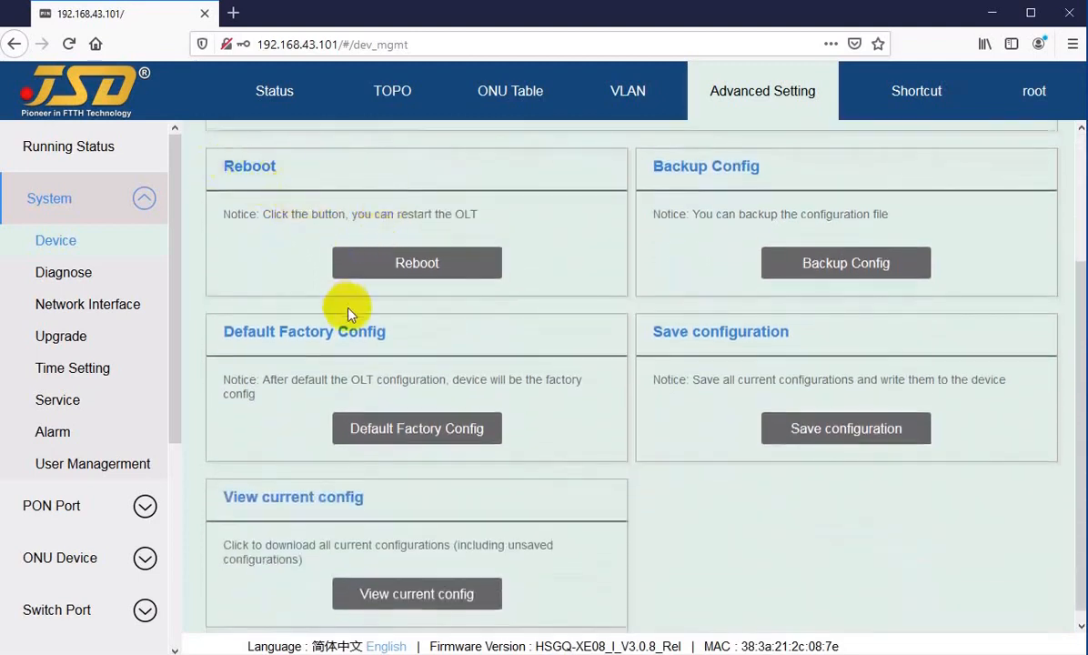
click(416, 263)
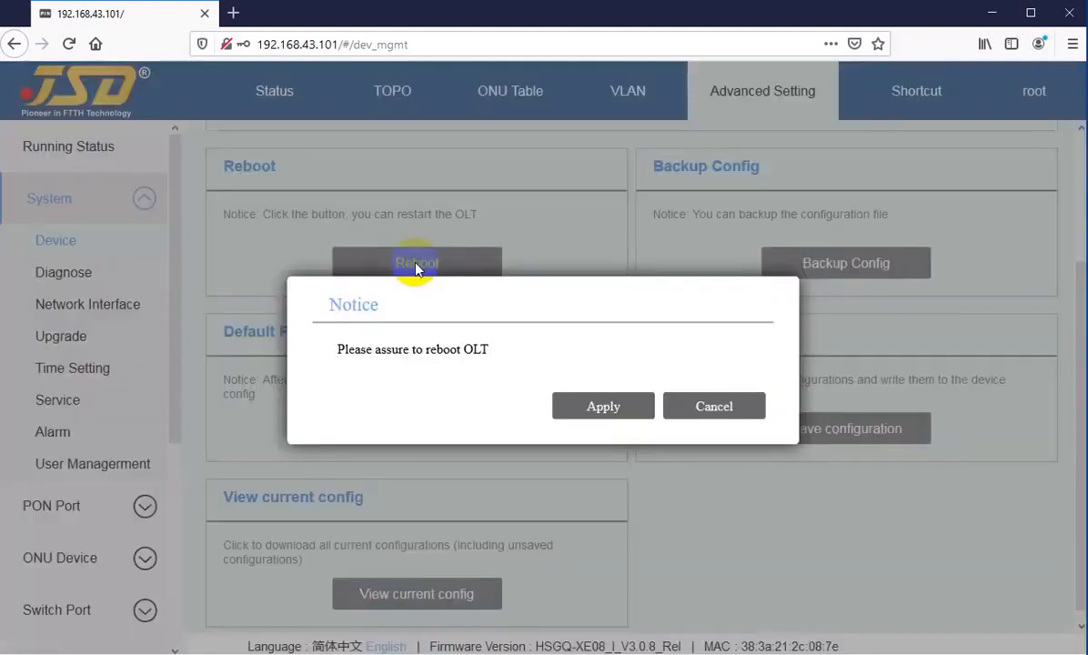
click(601, 406)
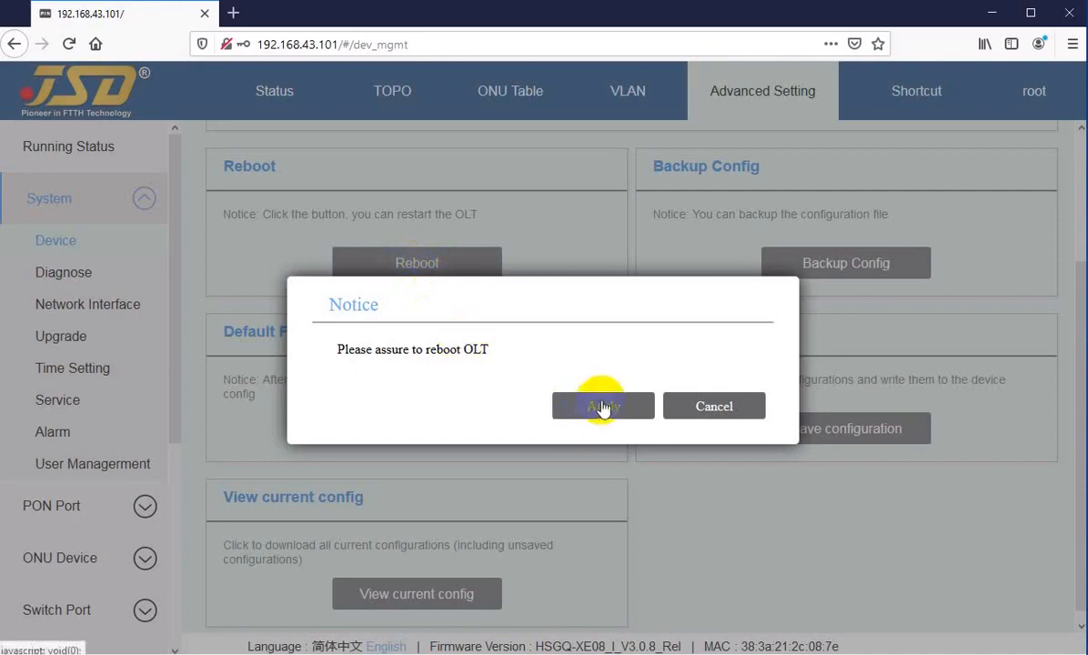
click(687, 407)
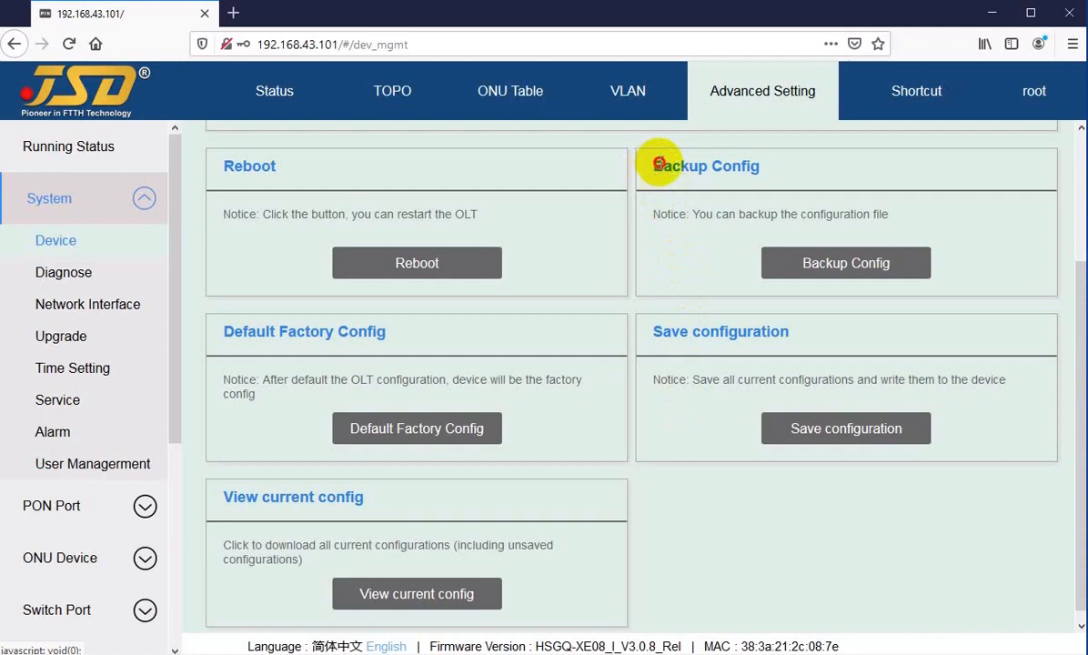
drag(658, 164, 736, 166)
click(740, 168)
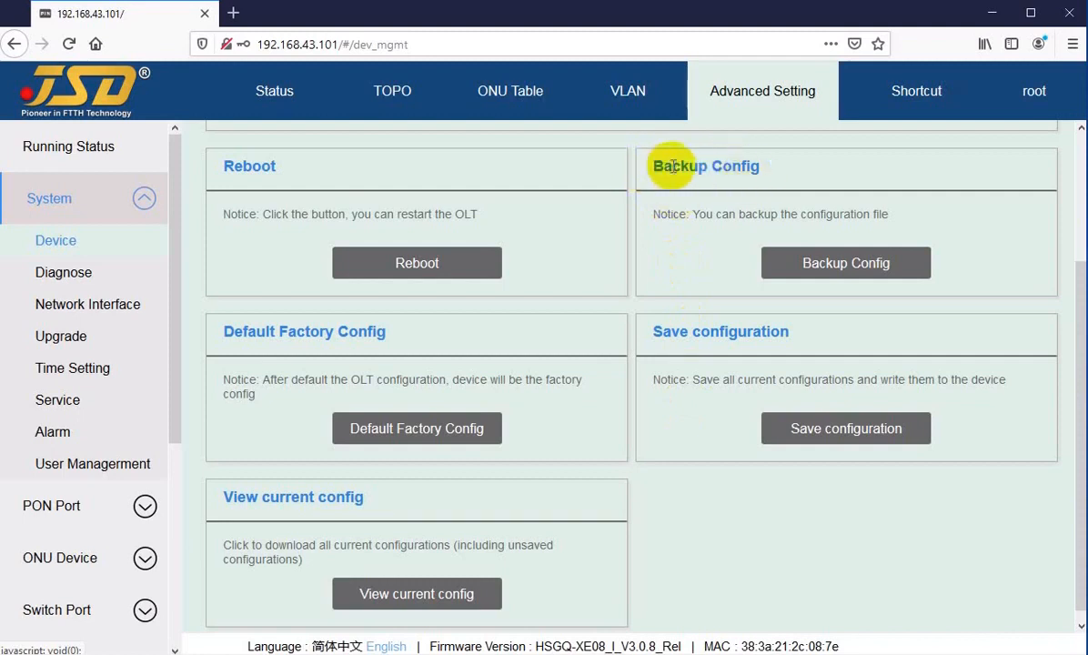
click(767, 267)
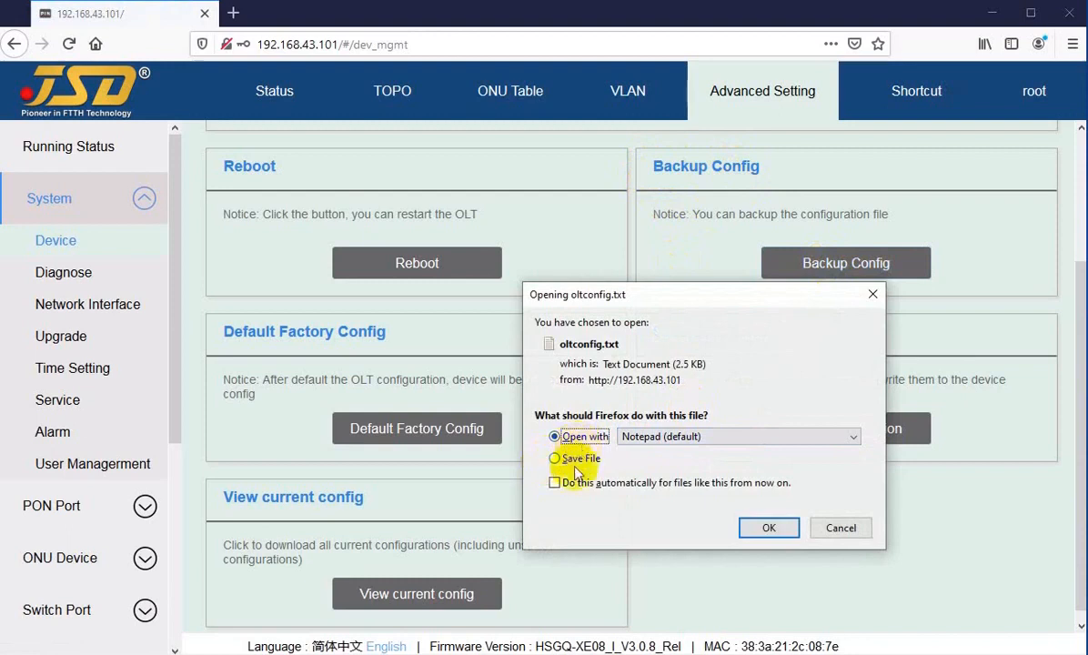
click(567, 464)
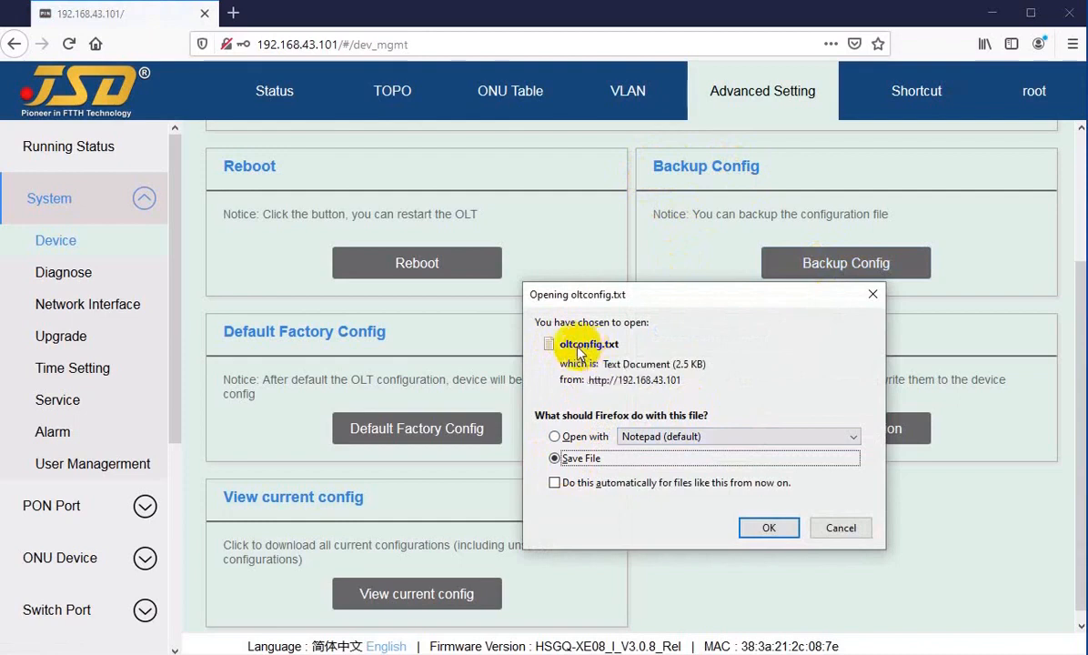
click(841, 529)
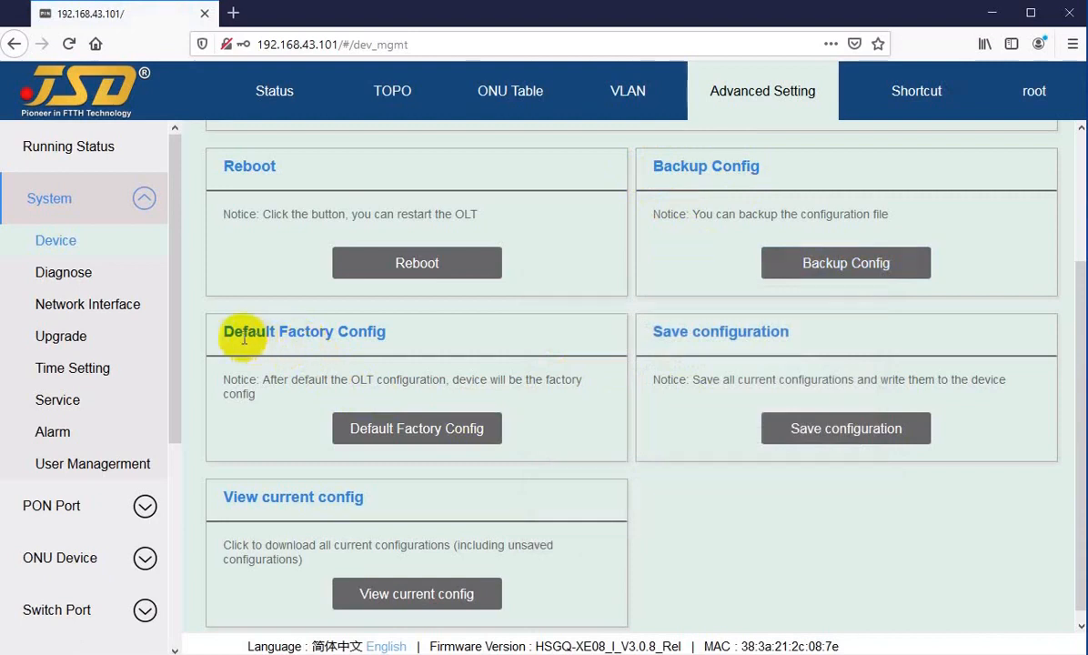
drag(244, 339, 359, 333)
click(298, 431)
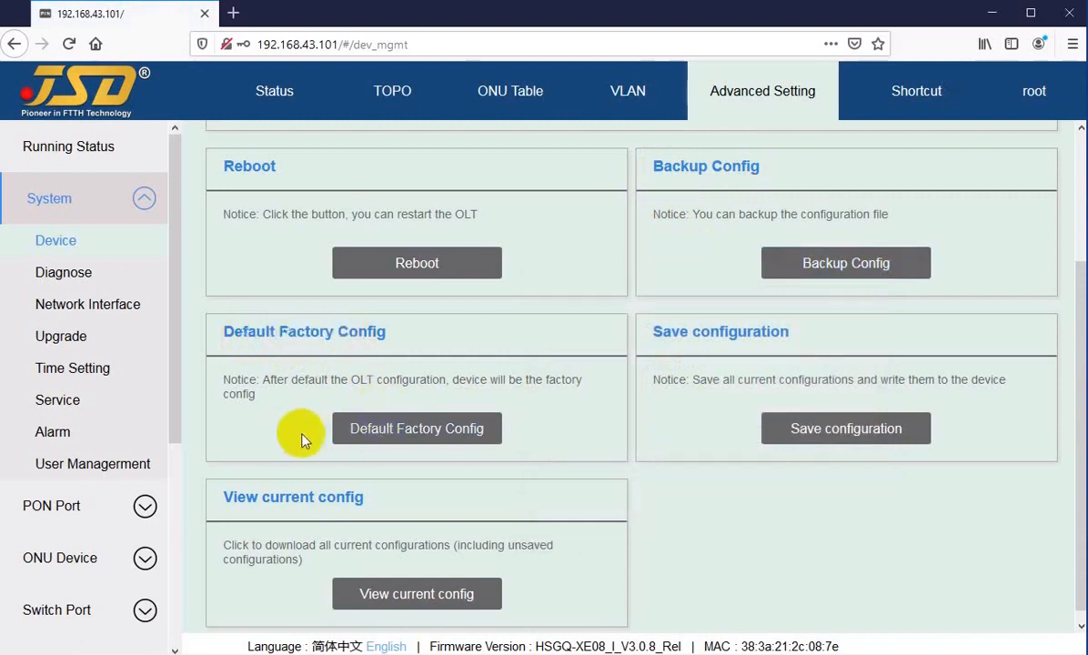
click(382, 440)
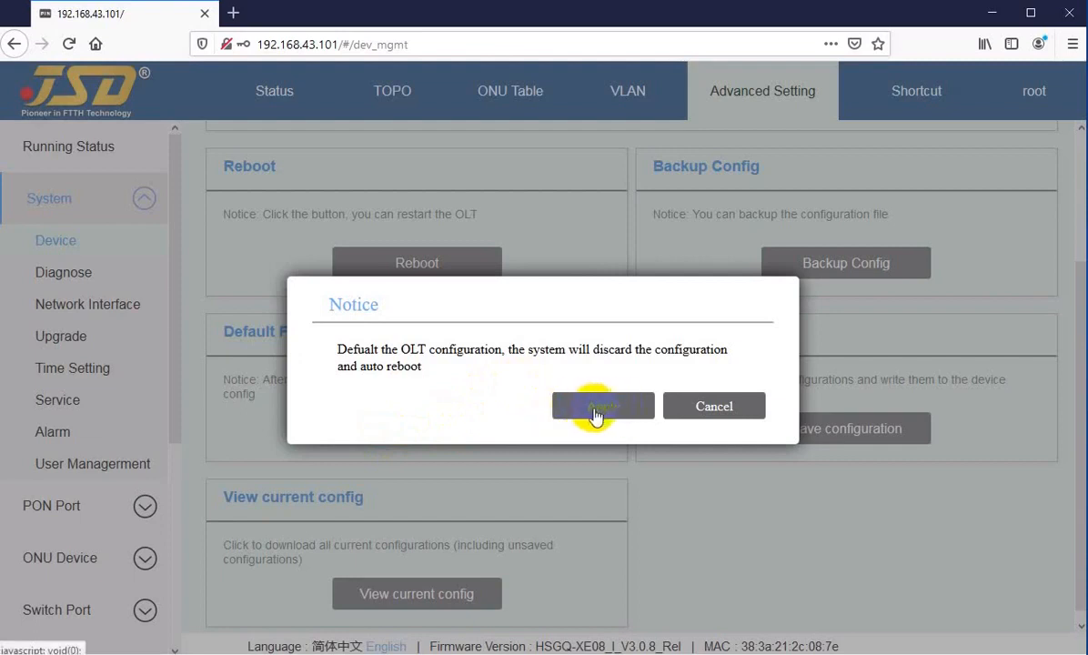
click(696, 406)
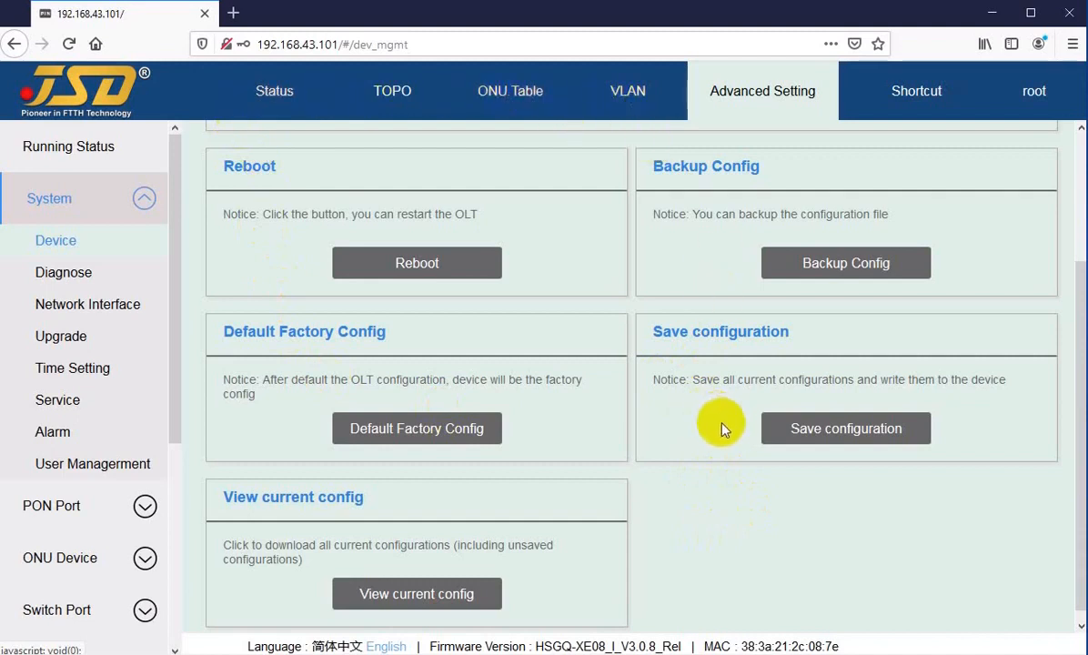
Trigger Save configuration for the OLT and dismiss the confirmation Notice that follows.
click(787, 433)
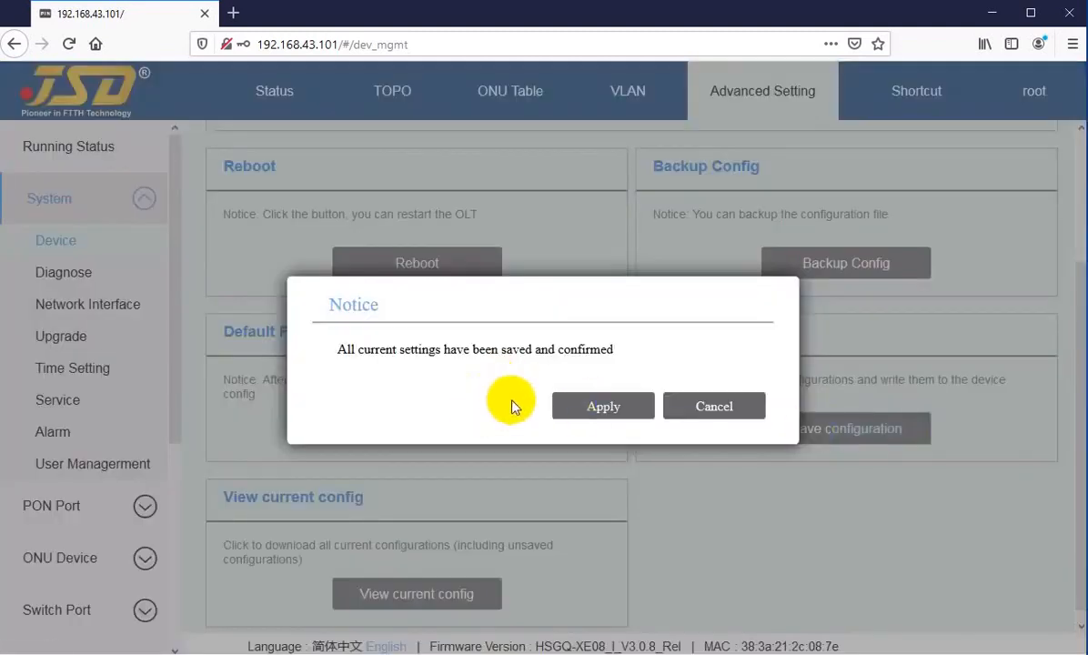
click(709, 407)
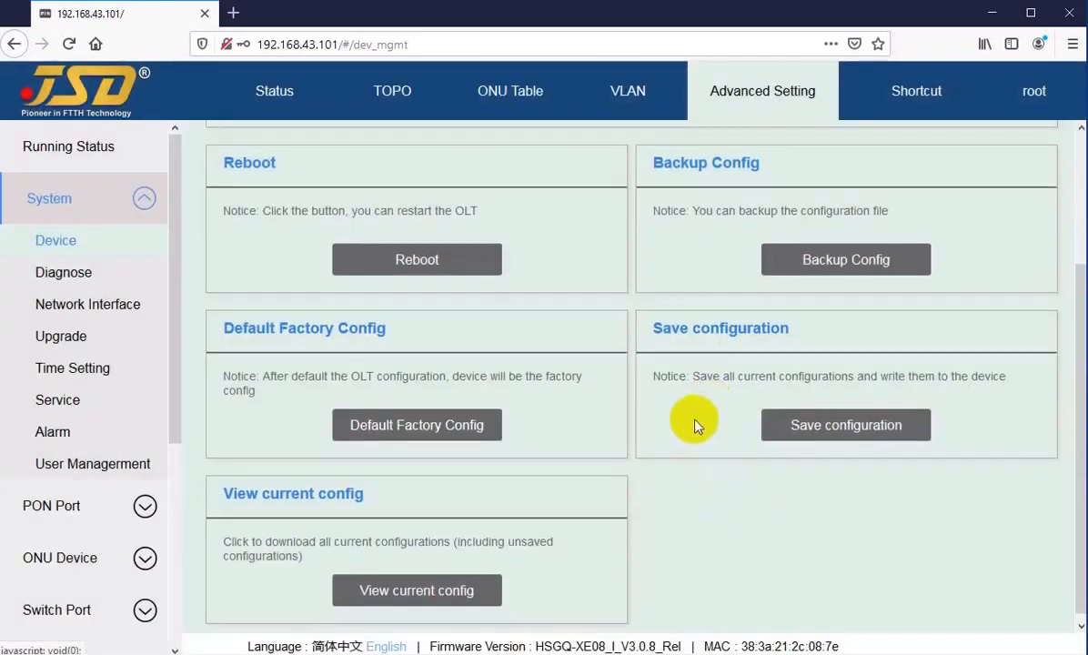
scroll(693, 429, down, 1)
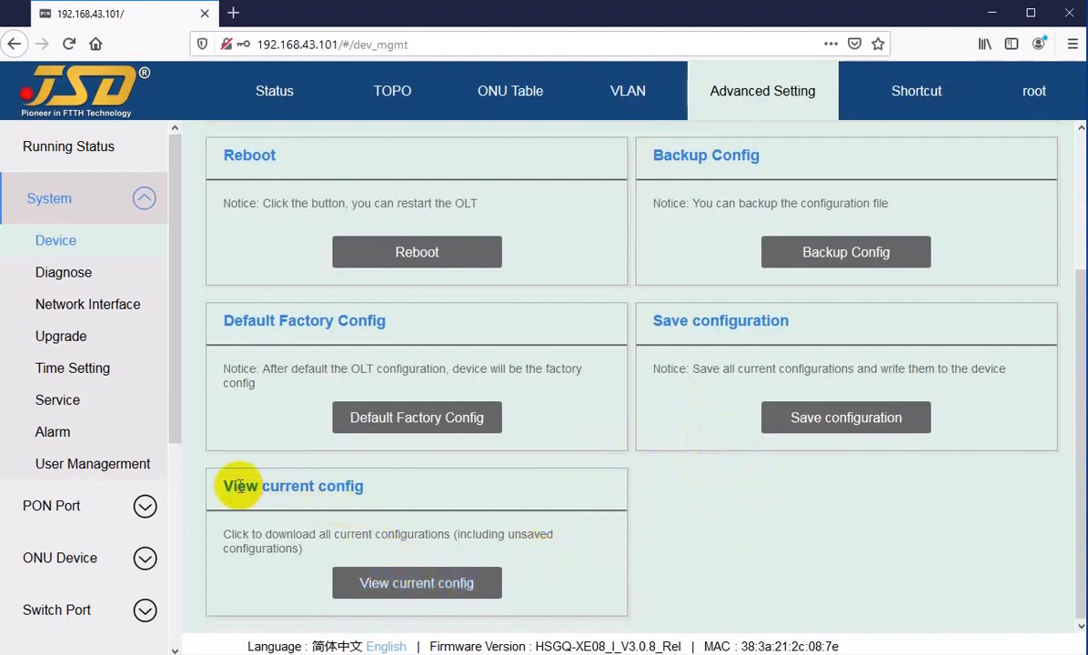
drag(238, 487, 338, 487)
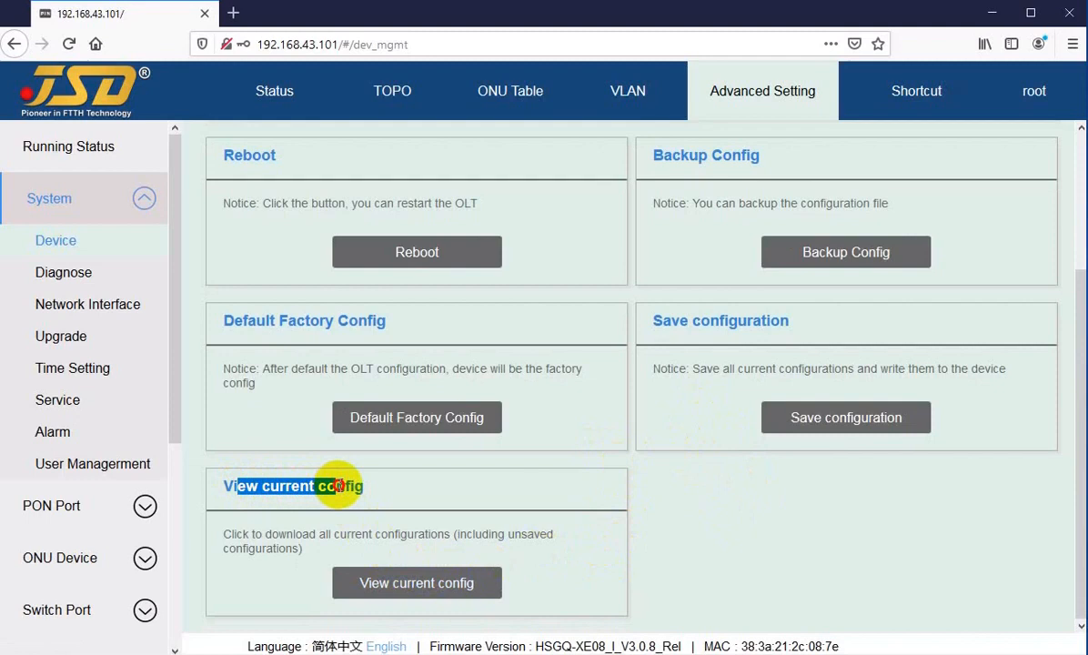
click(345, 487)
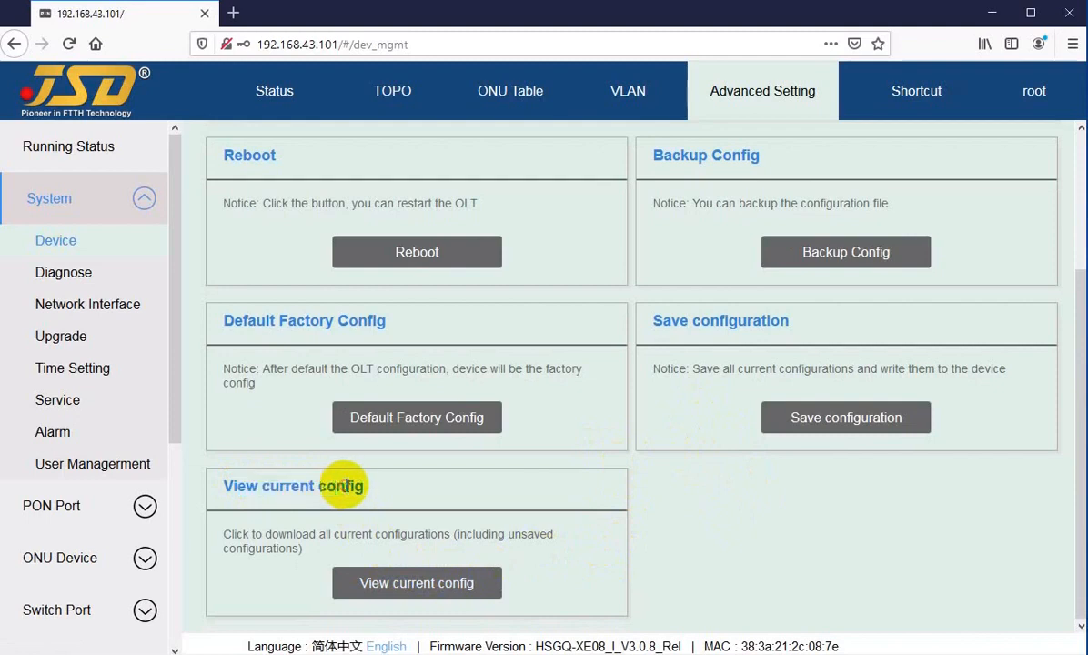
click(417, 584)
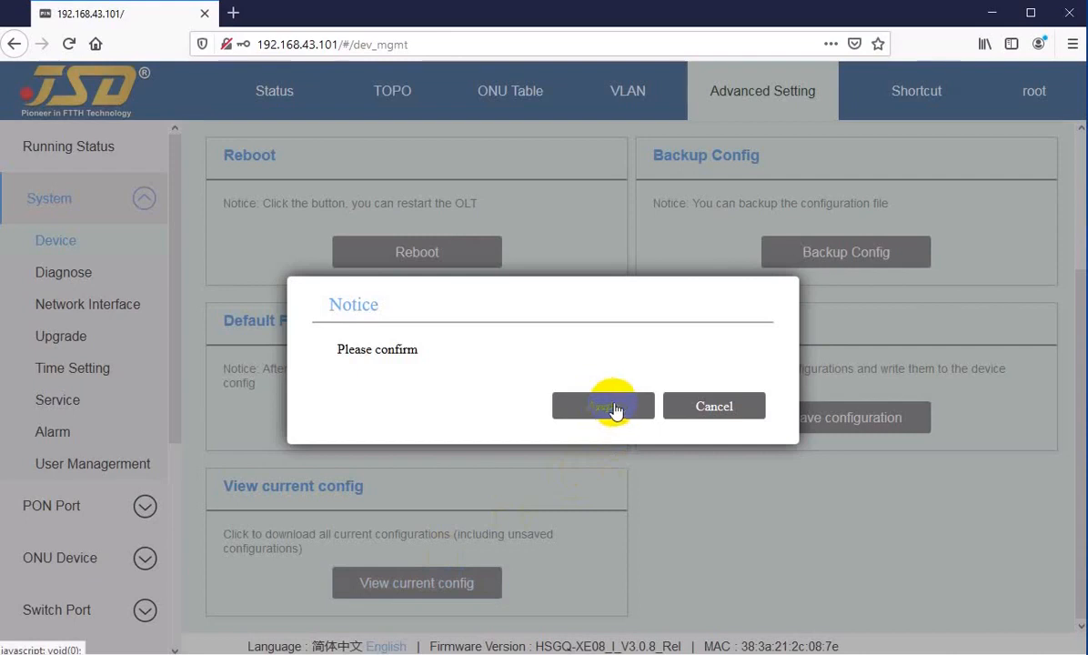
click(710, 411)
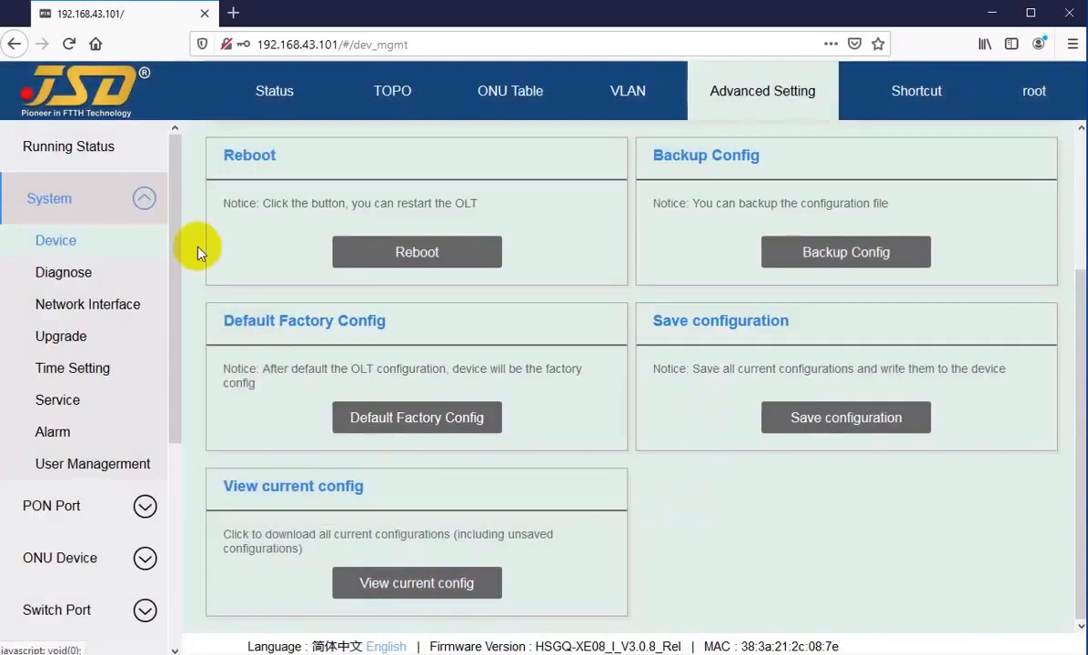
click(55, 247)
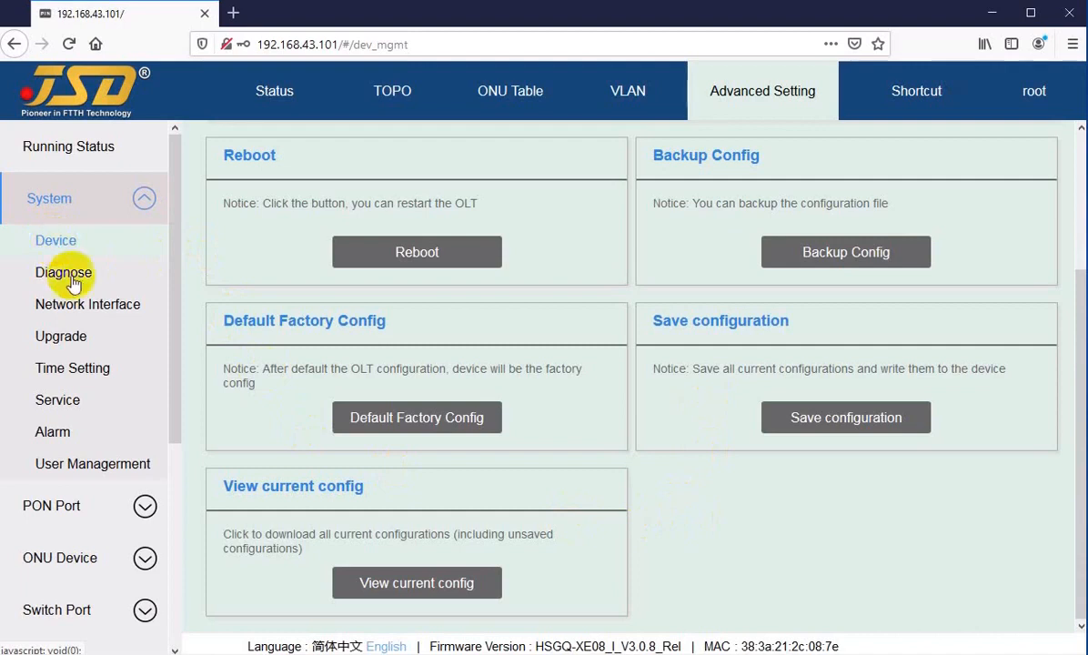
Open the Diagnose ping test page and look through the Out Interface options without changing them.
click(61, 282)
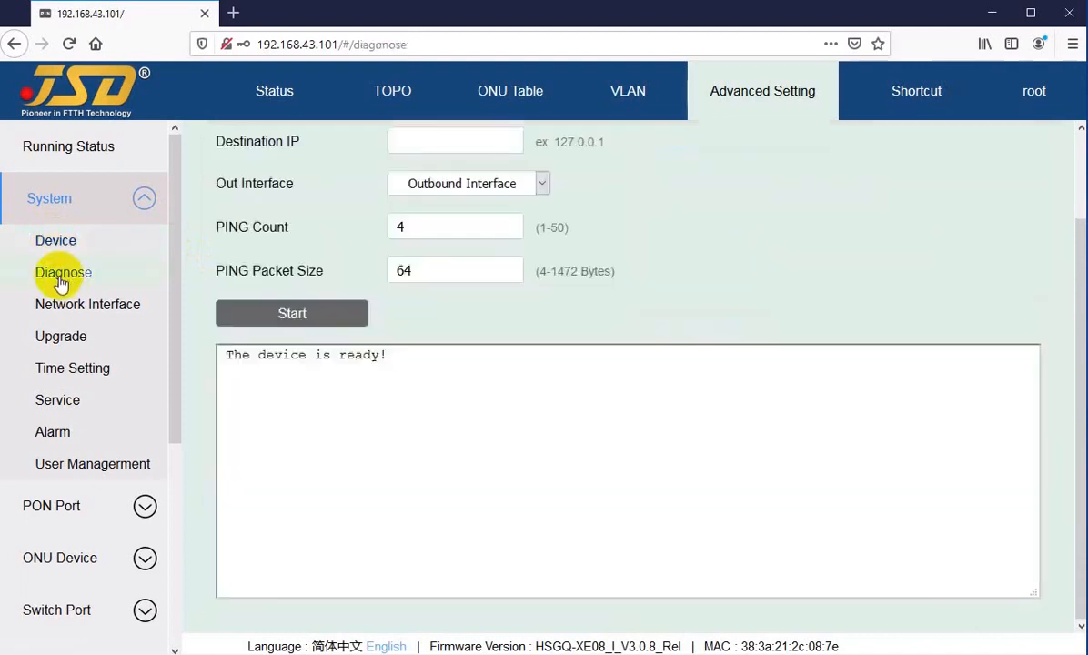
click(405, 141)
scroll(382, 441, up, 2)
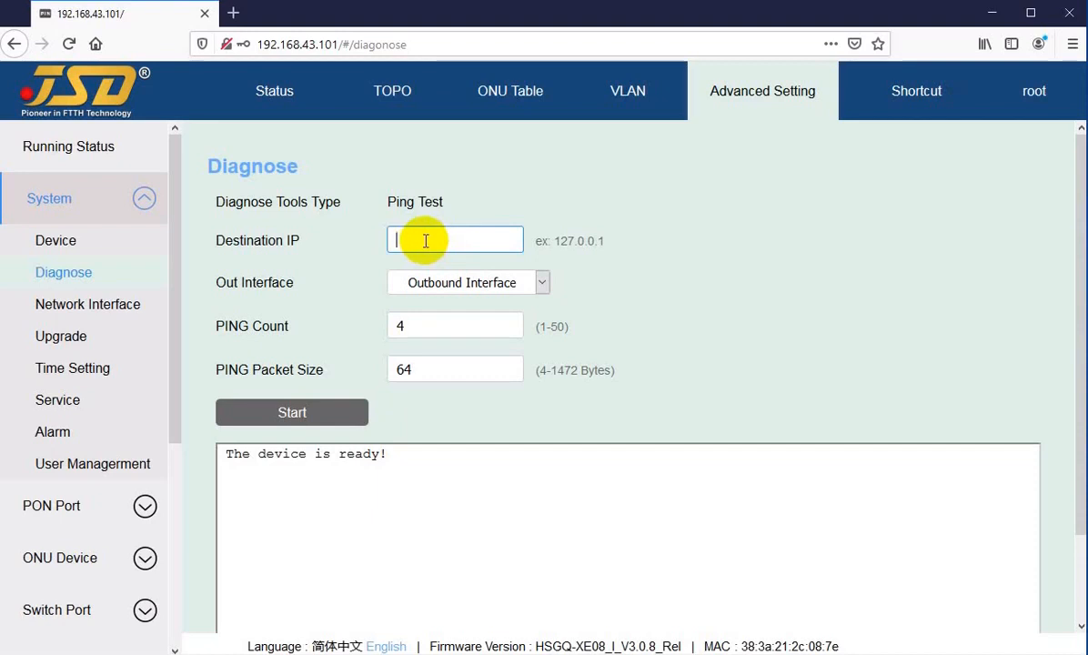
click(434, 288)
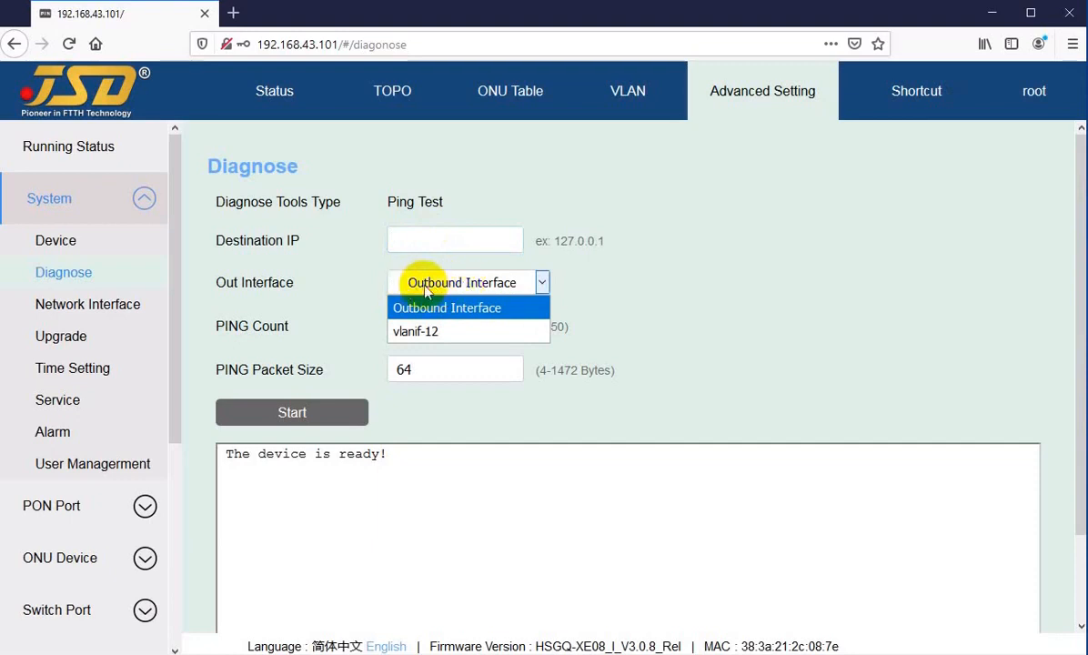
click(424, 289)
click(420, 289)
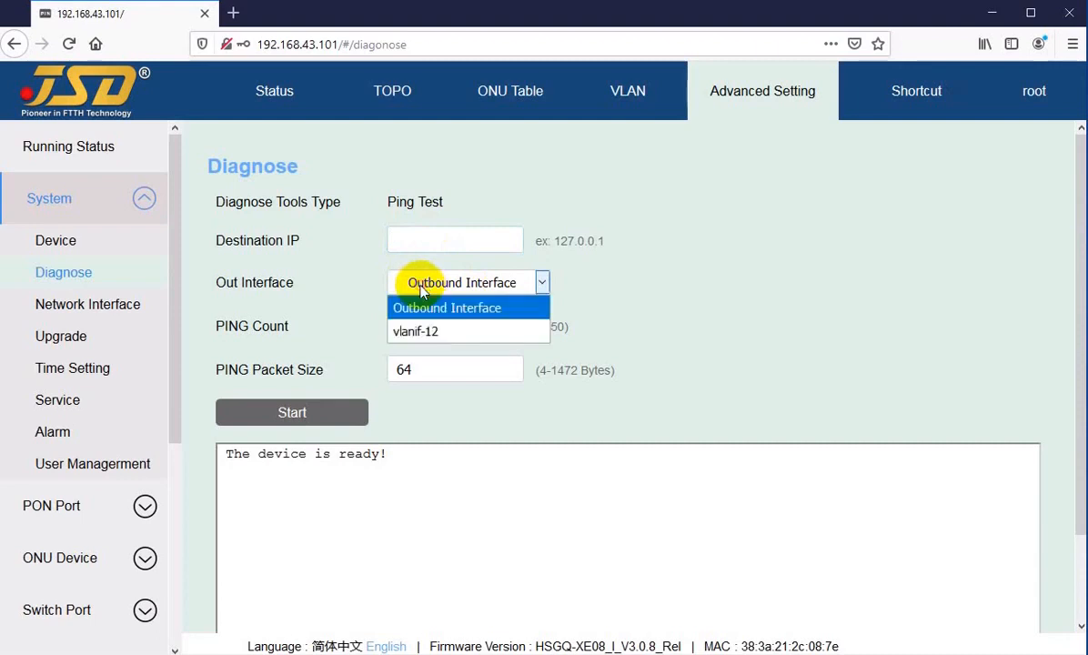
click(420, 289)
click(428, 240)
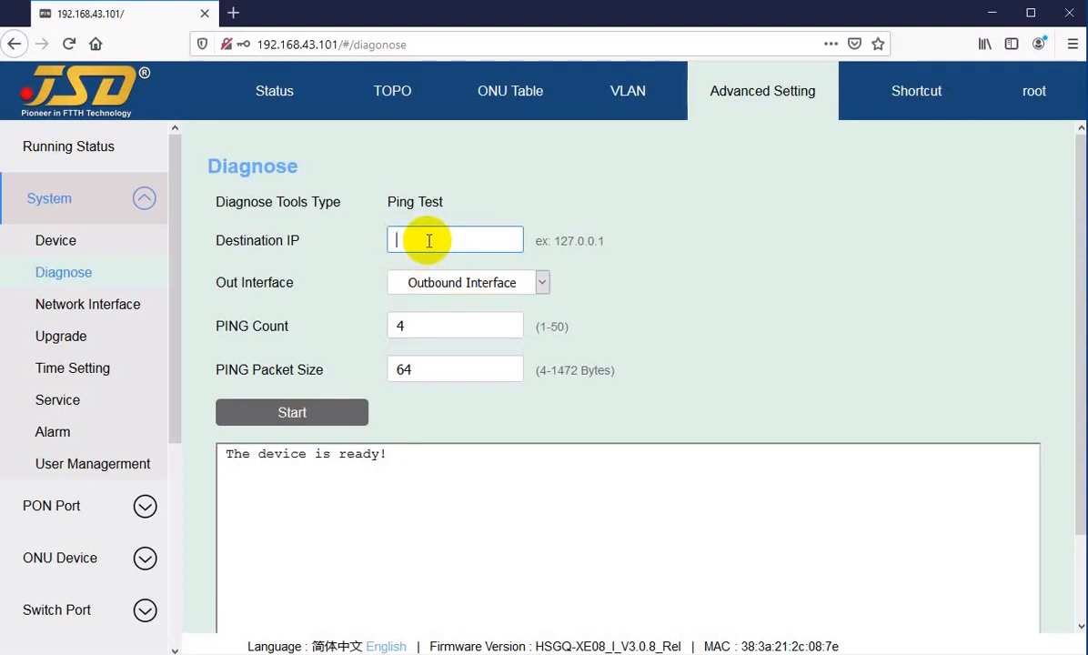
Send the ping out through vlanif-12 to destination IP 192.168.100.100.
click(475, 282)
click(419, 329)
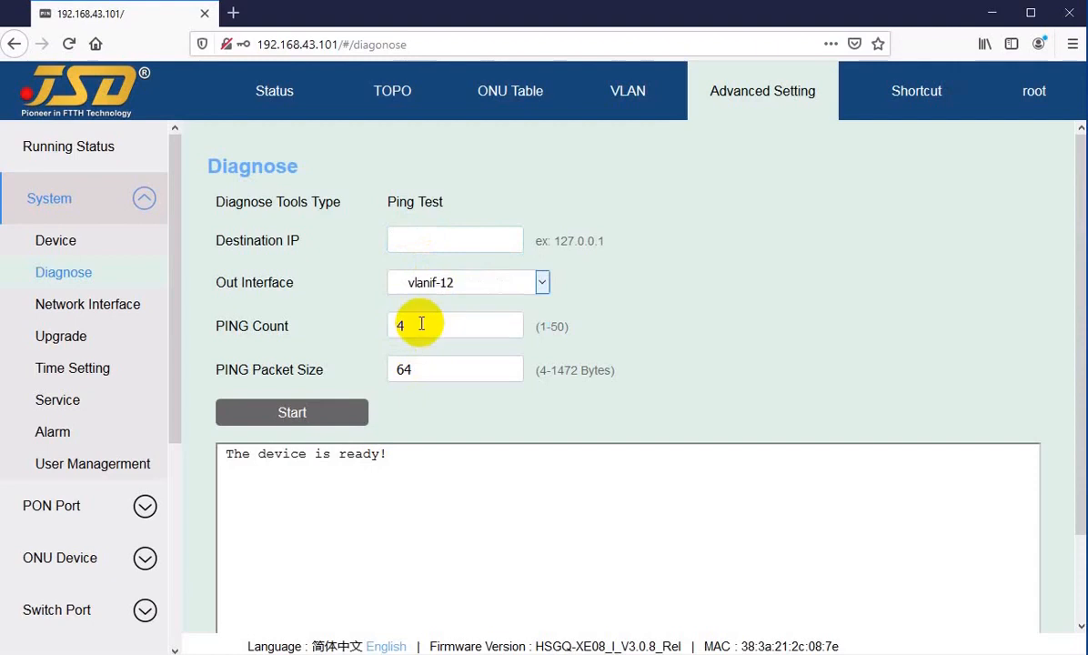
click(433, 240)
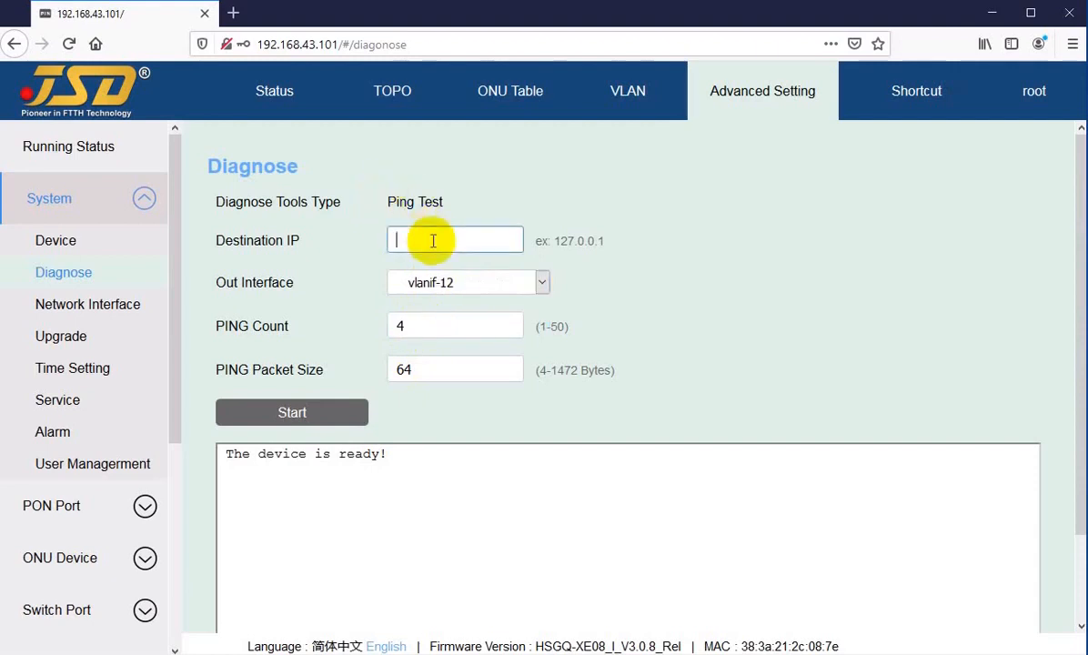
text(168.)
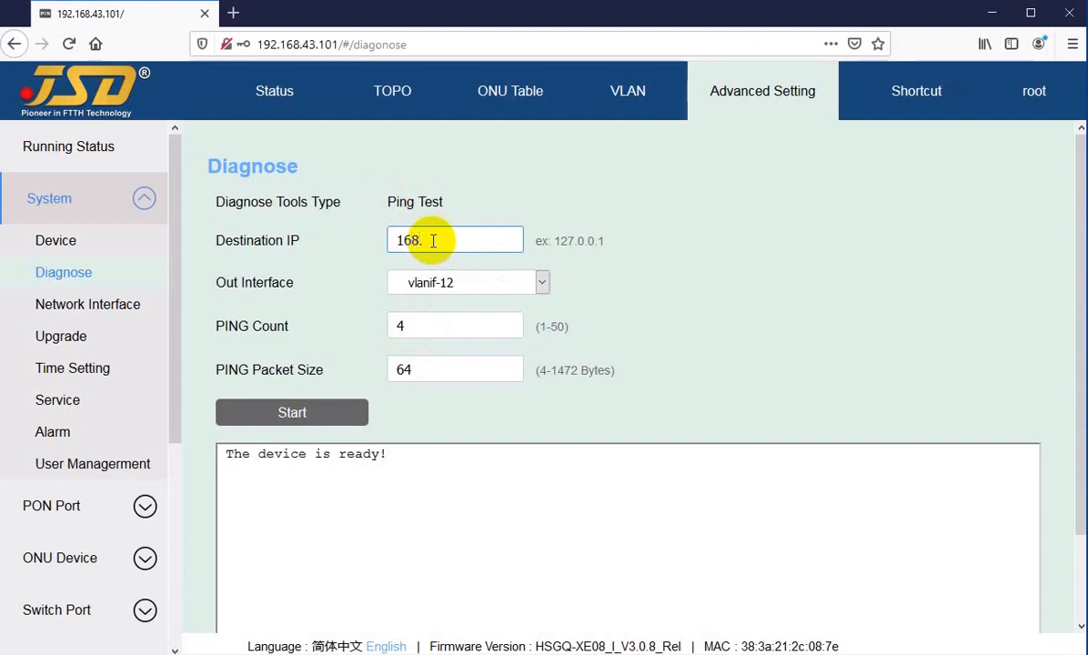
key(Home)
text(192.)
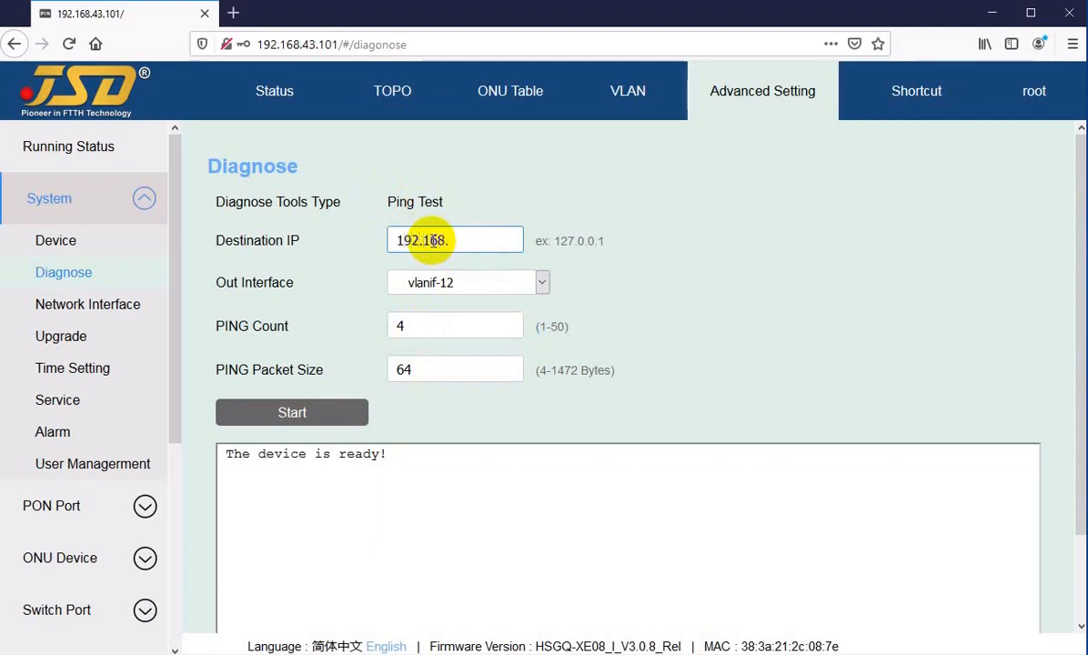
click(466, 241)
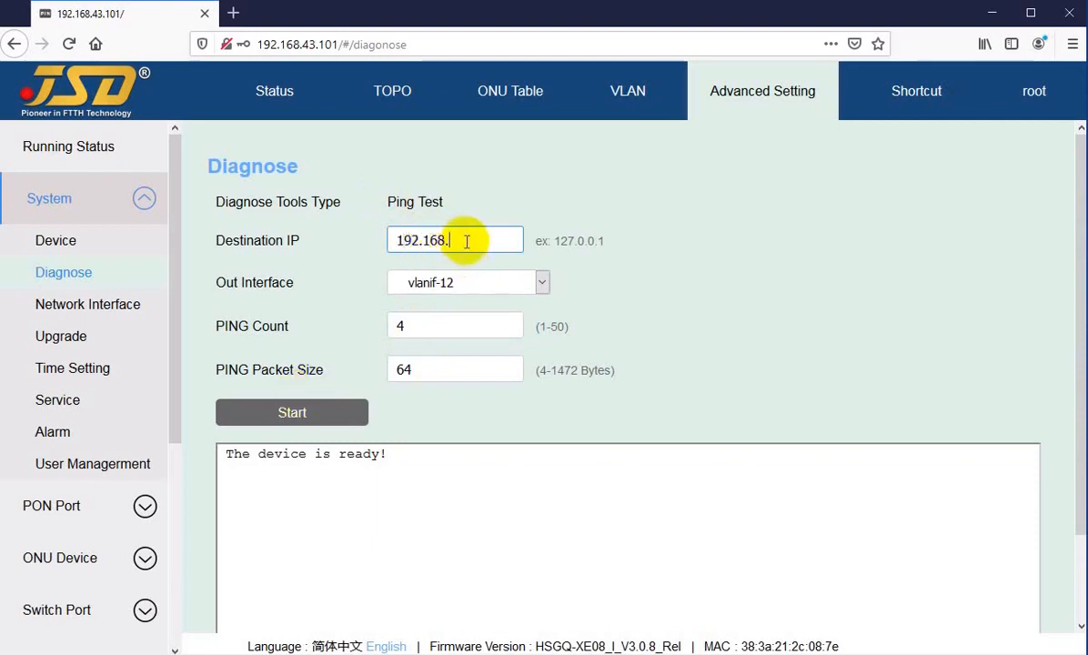
text(100.100)
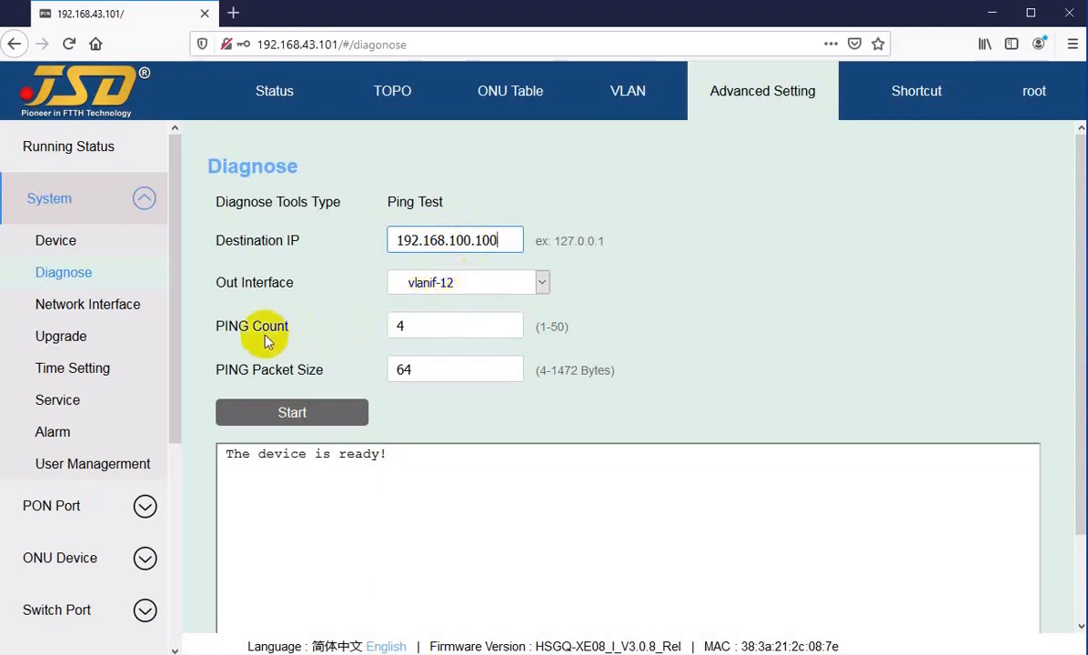
Keep PING Count at 4 and PING Packet Size at 64.
double_click(396, 325)
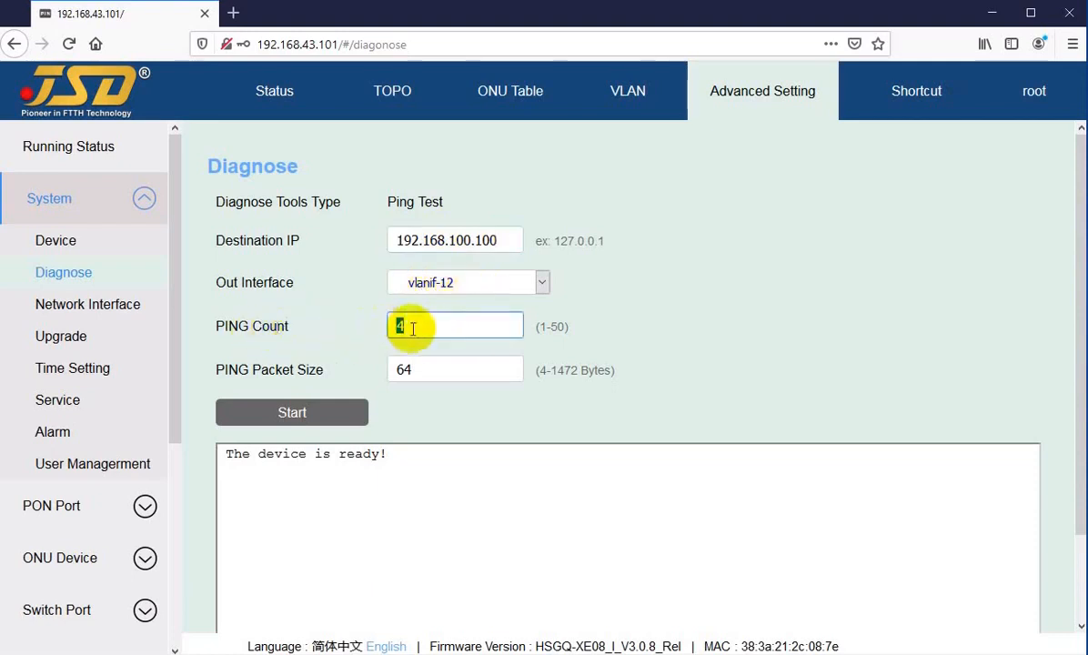
click(421, 328)
drag(420, 327, 389, 324)
click(411, 326)
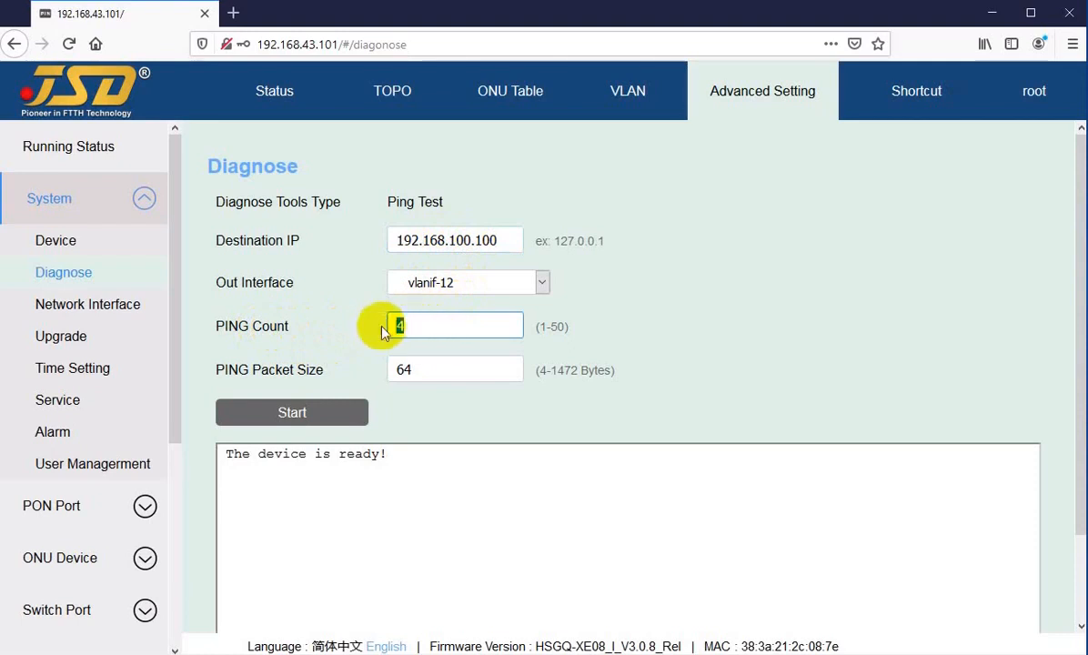
click(542, 326)
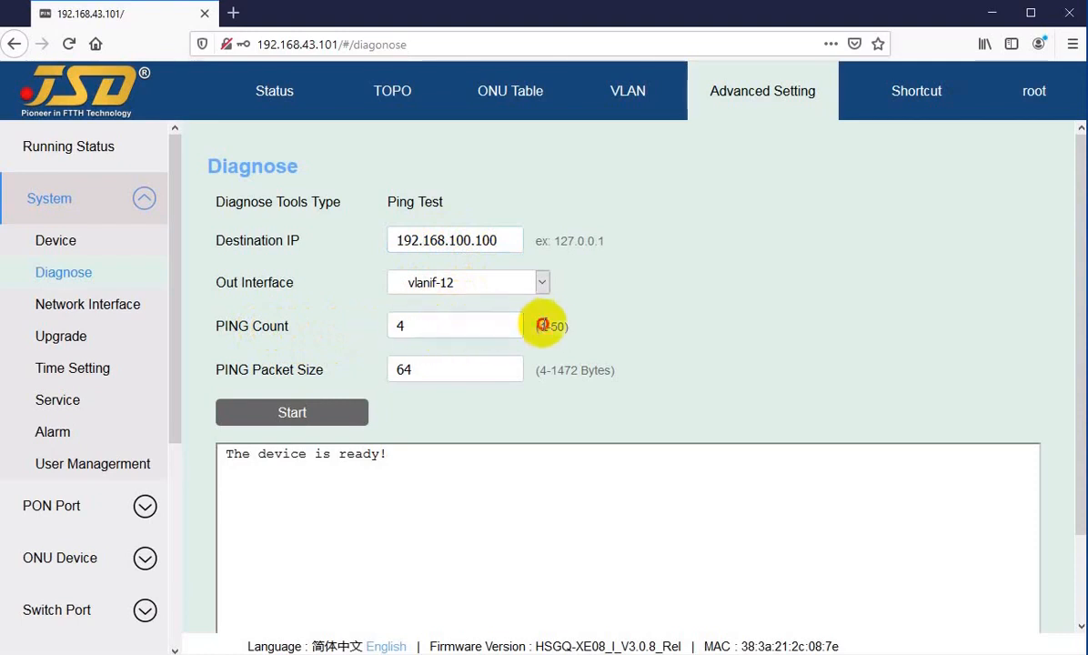
click(437, 327)
drag(227, 370, 272, 370)
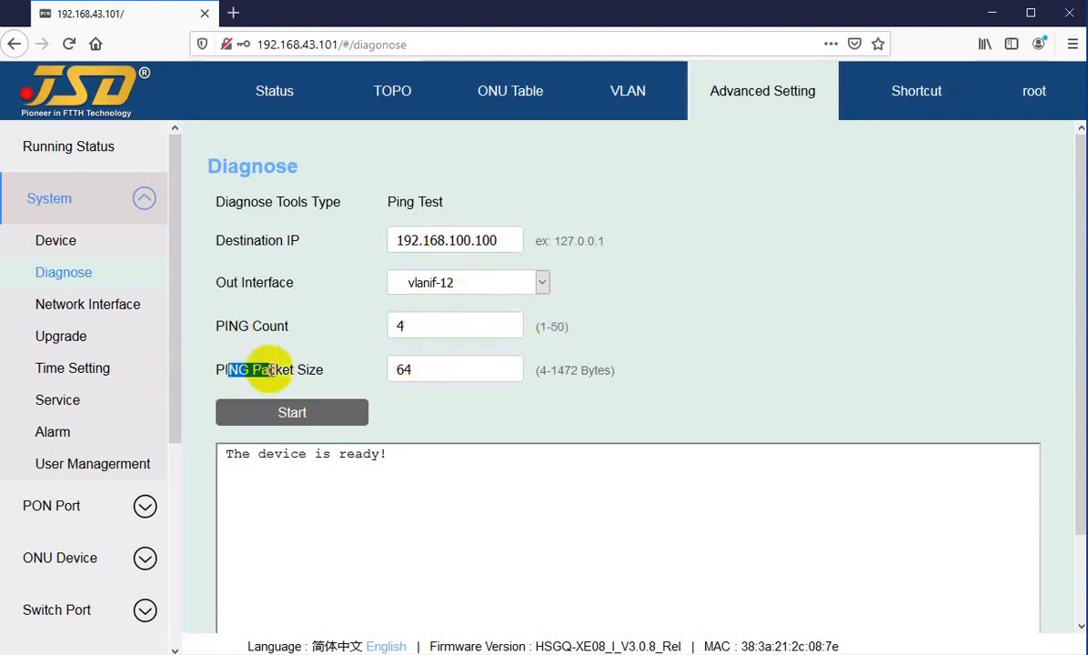
click(271, 370)
click(442, 369)
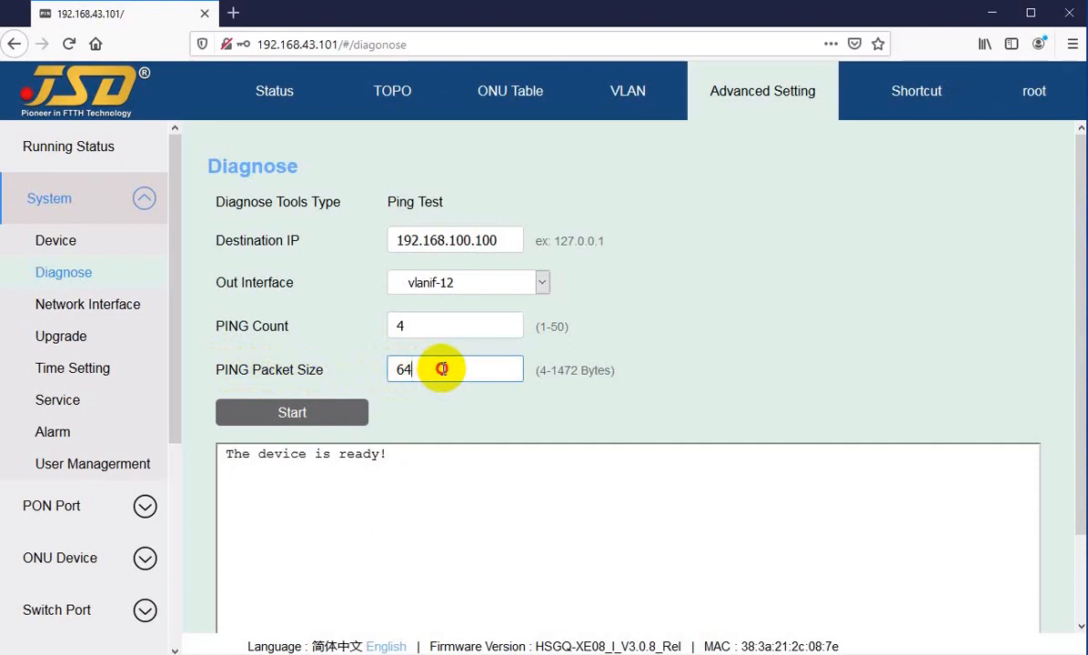
double_click(405, 369)
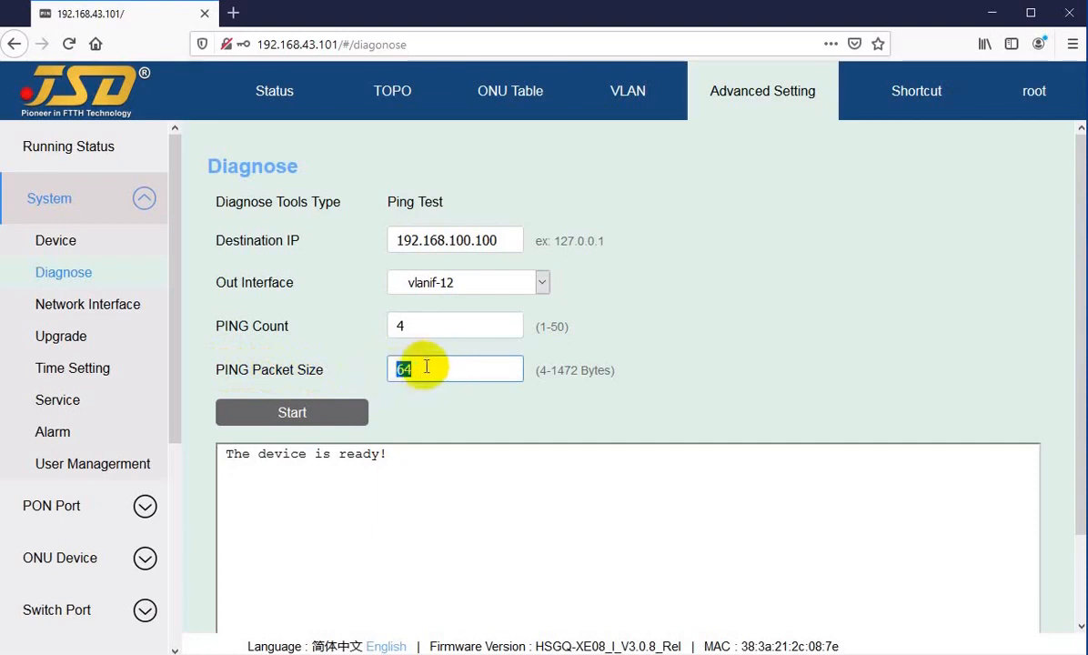
click(411, 368)
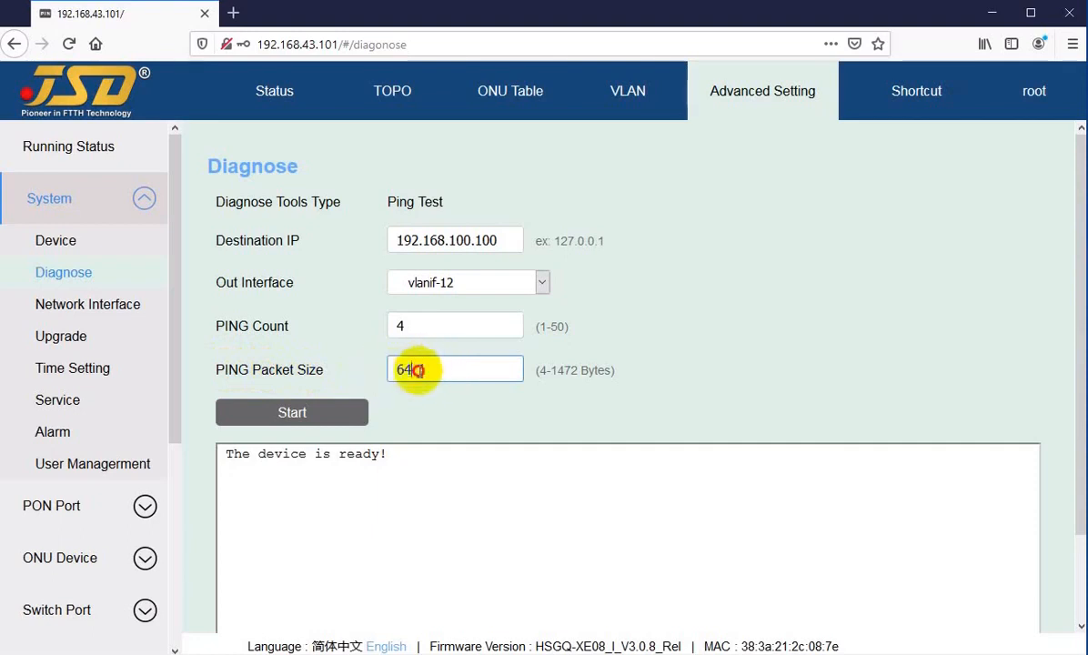
Run the ping to 192.168.100.100: 4 packets sent, 0 received, 100% packet loss.
click(300, 413)
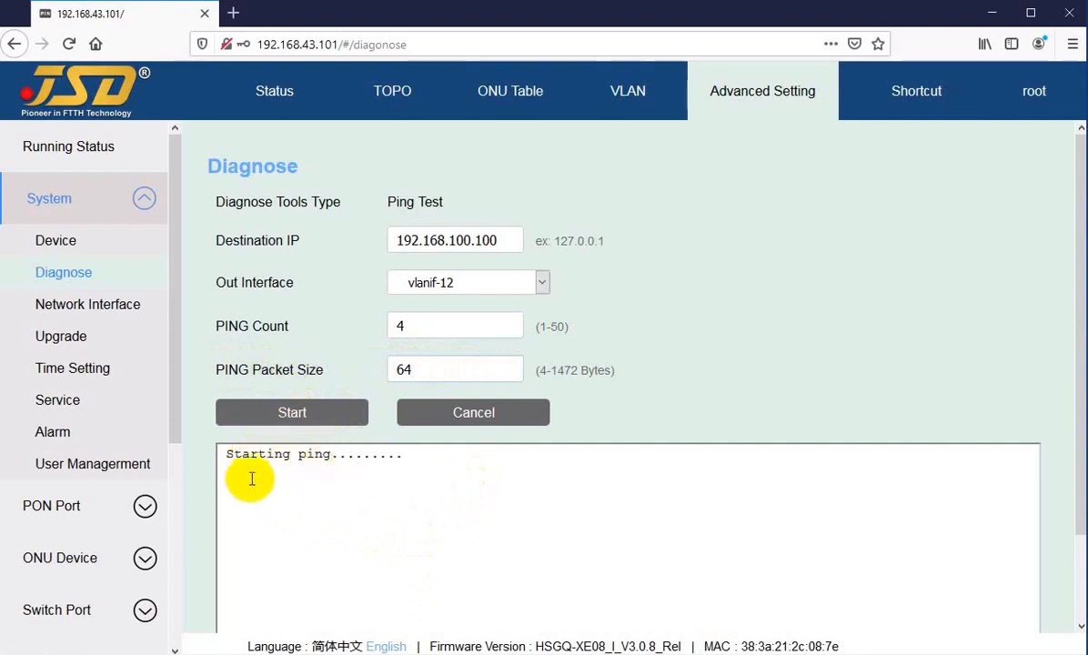
scroll(310, 514, down, 1)
scroll(310, 514, down, 2)
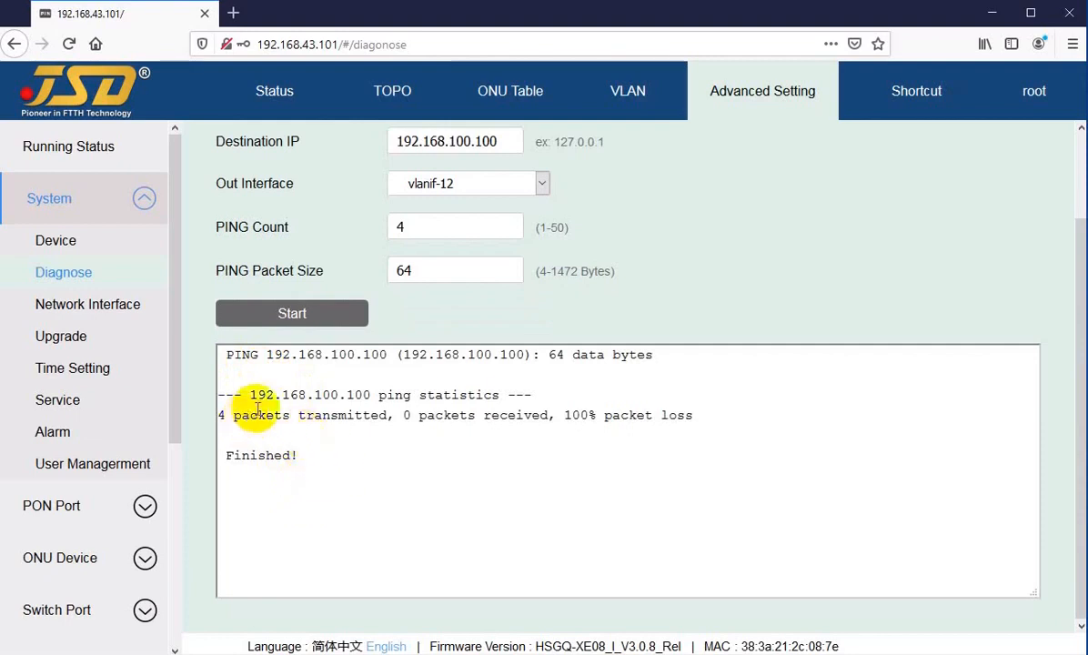
drag(257, 417, 686, 418)
click(473, 457)
scroll(429, 143, up, 2)
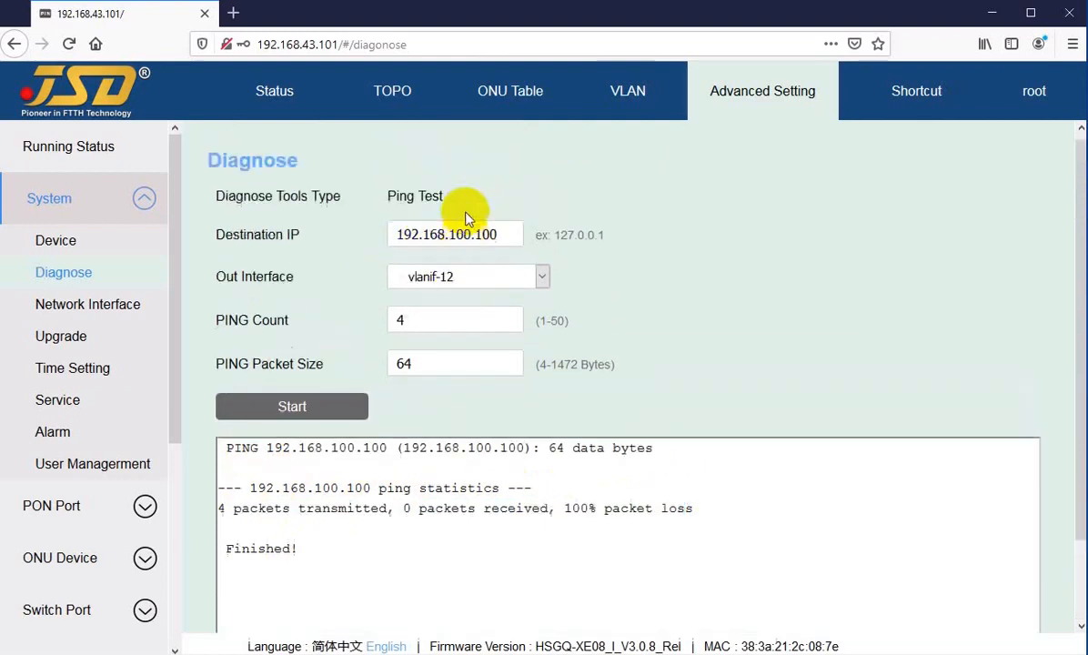
drag(456, 240, 536, 244)
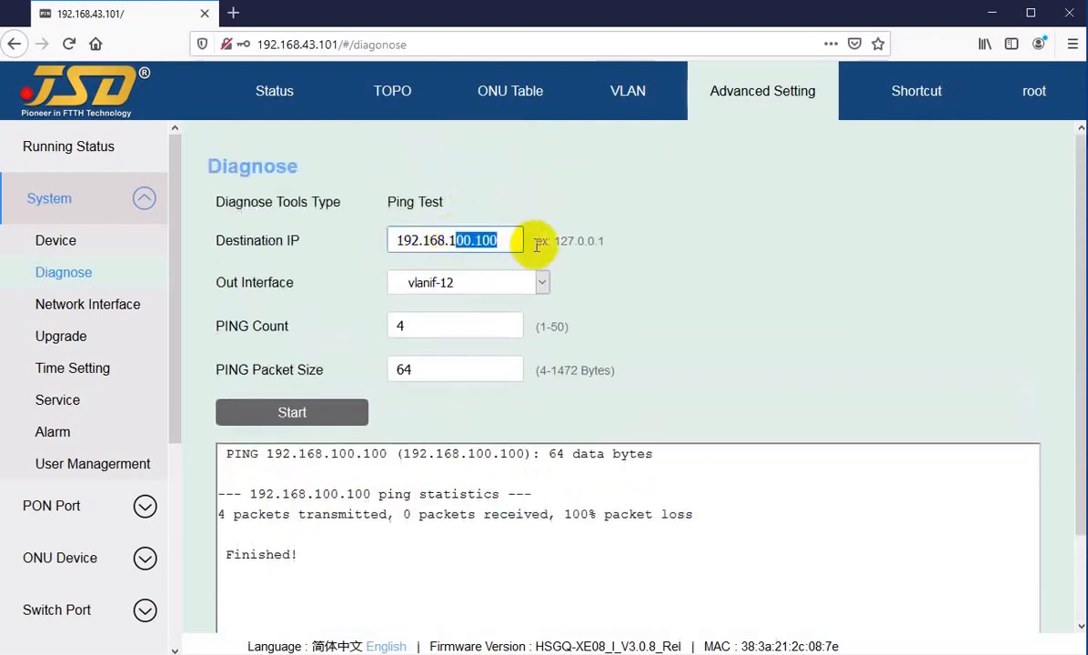
Change the destination IP to 192.168.43.100 and start the ping.
key(BackSpace)
key(BackSpace)
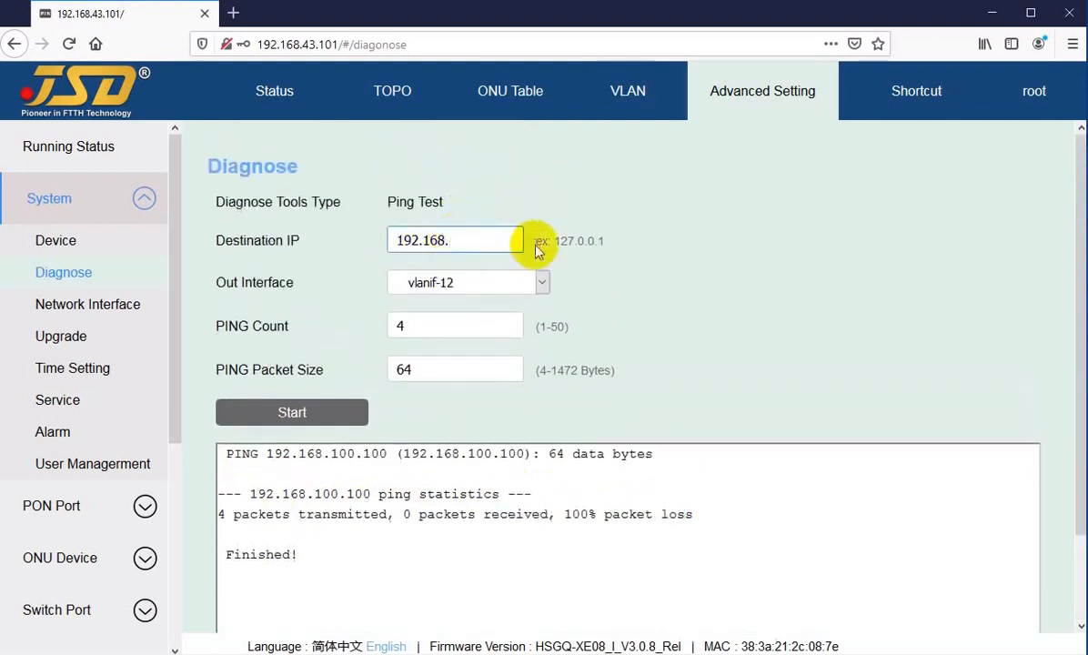
text(43.100)
click(280, 415)
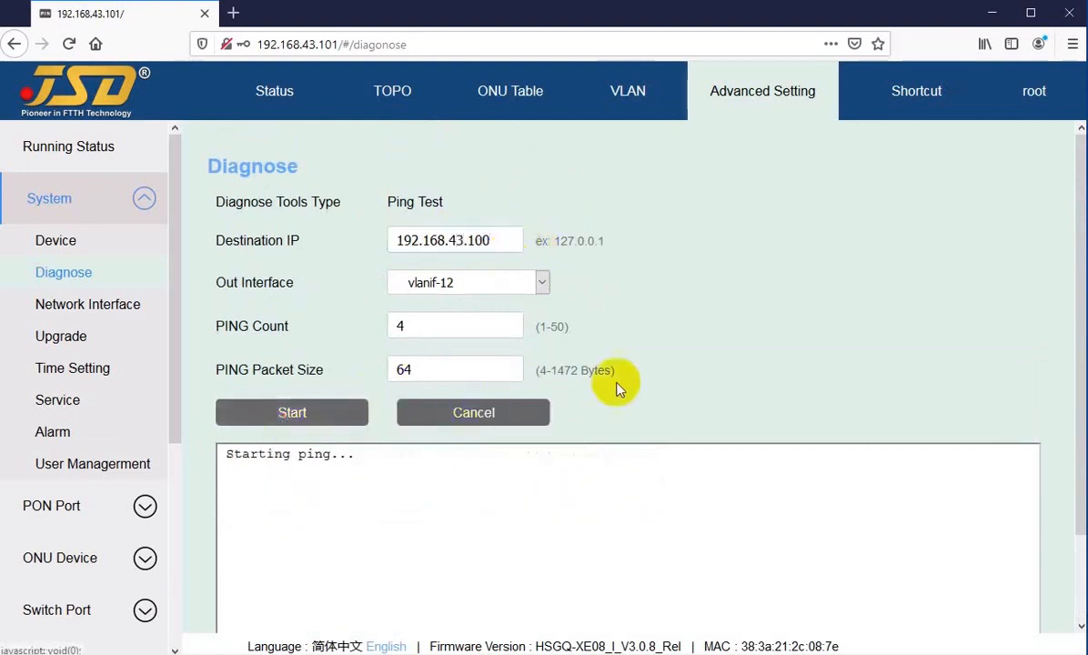
Review the four replies, 0% packet loss, and the first reply's 0.953 ms time.
scroll(325, 423, down, 1)
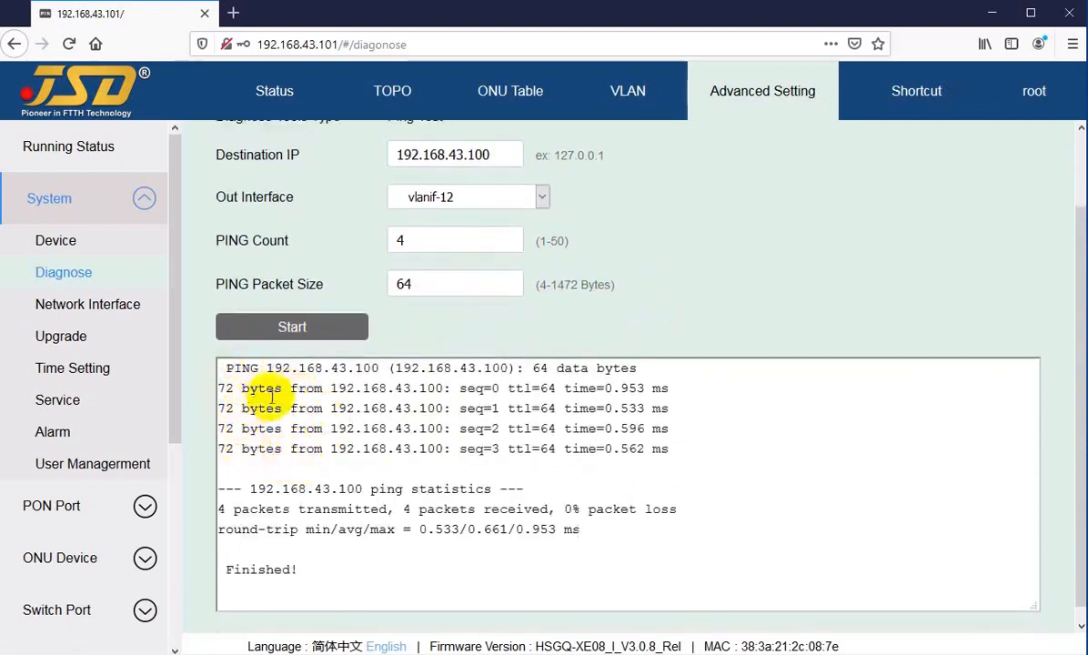
drag(268, 387, 265, 447)
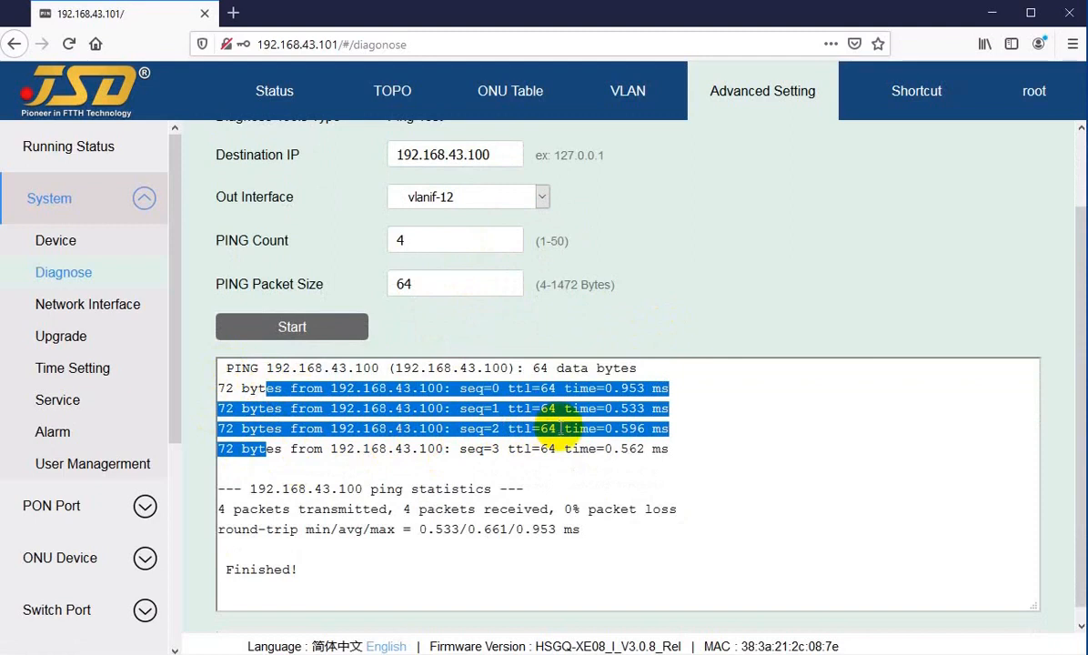
click(514, 449)
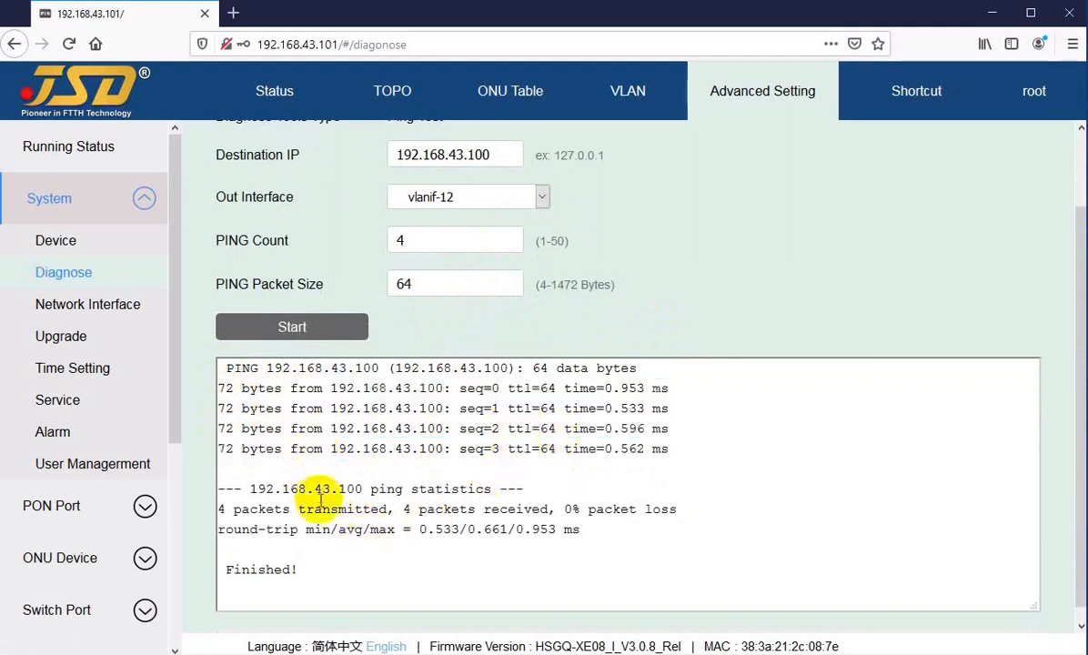
drag(515, 509, 638, 510)
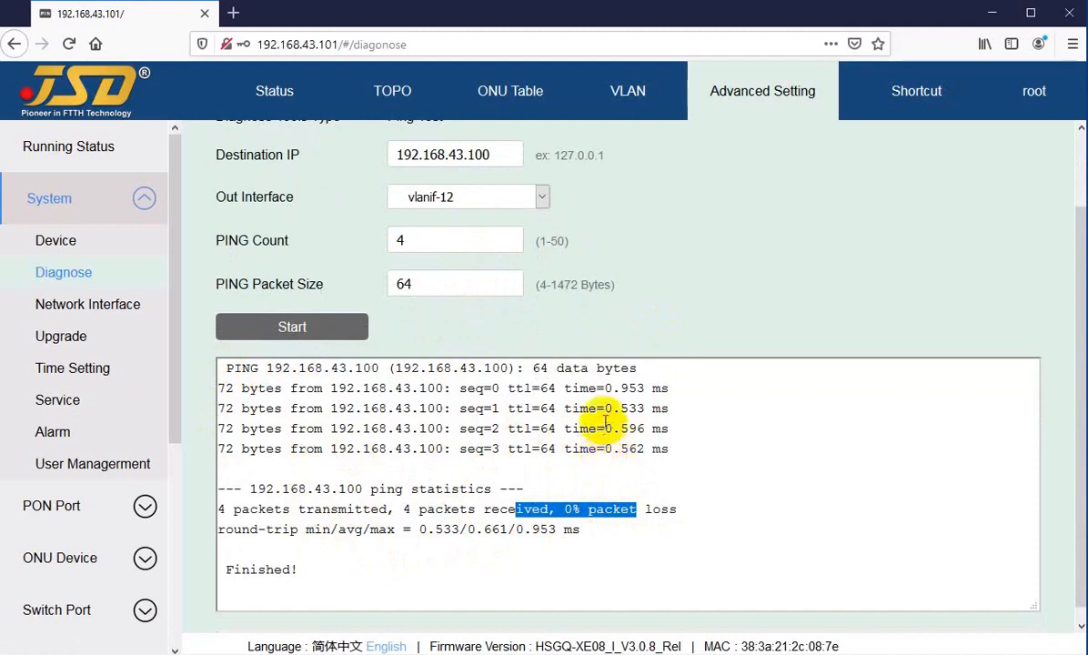
drag(589, 388, 653, 391)
click(628, 388)
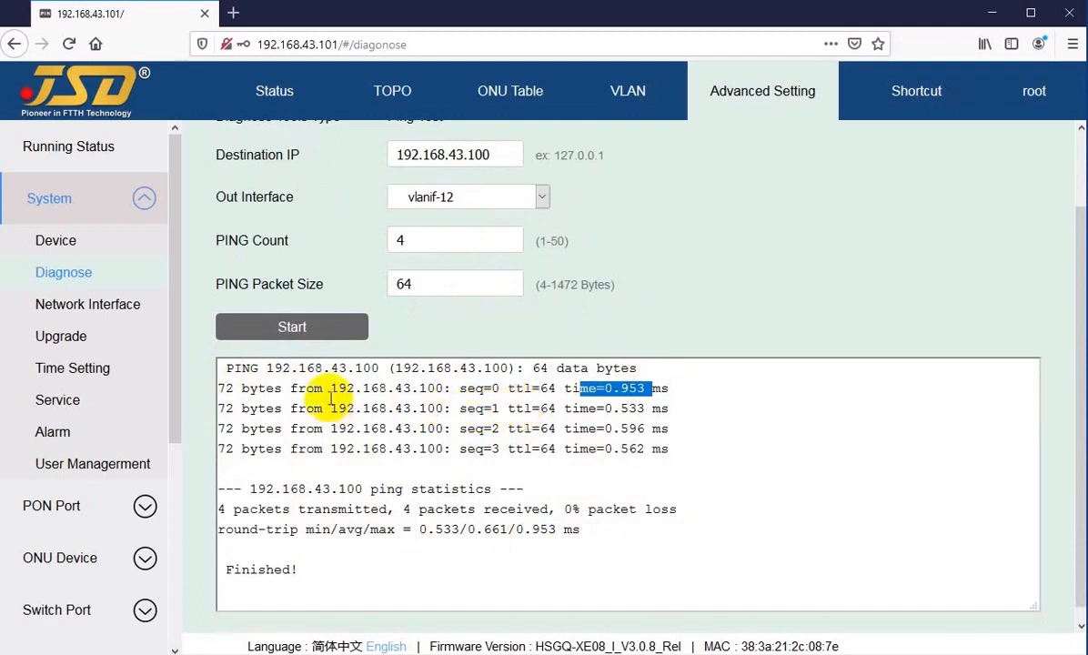
scroll(360, 439, down, 1)
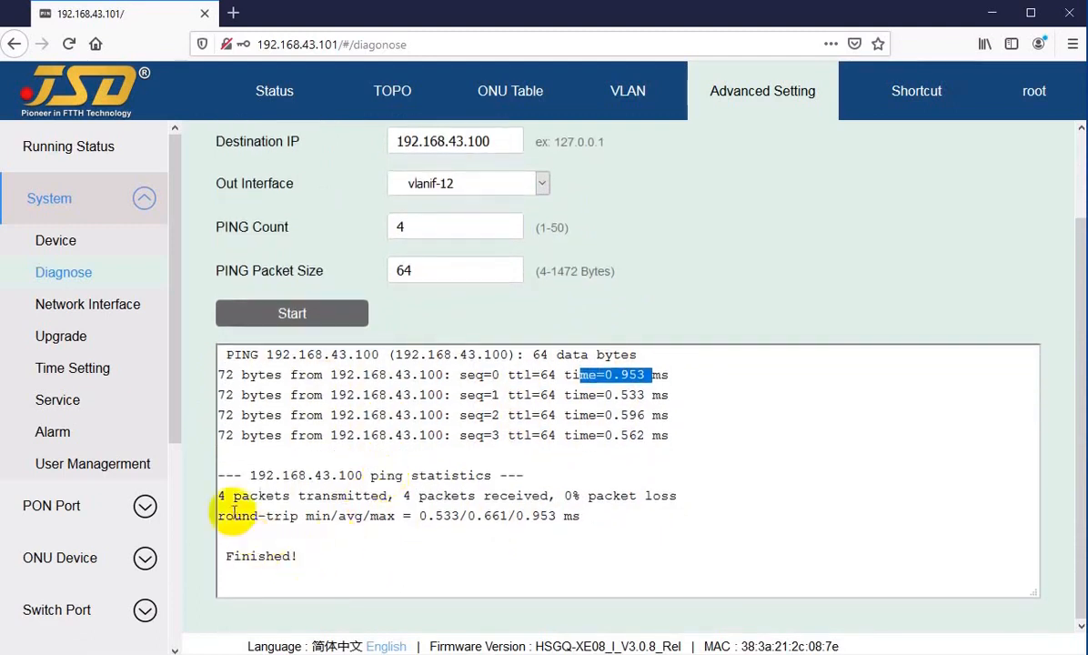
scroll(352, 527, up, 2)
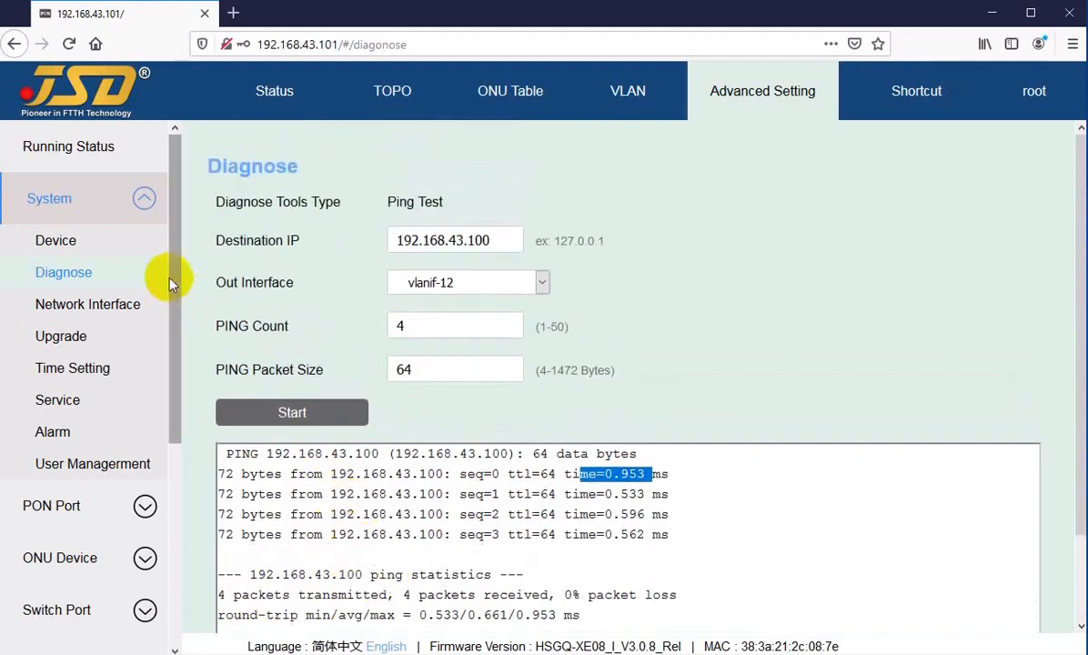
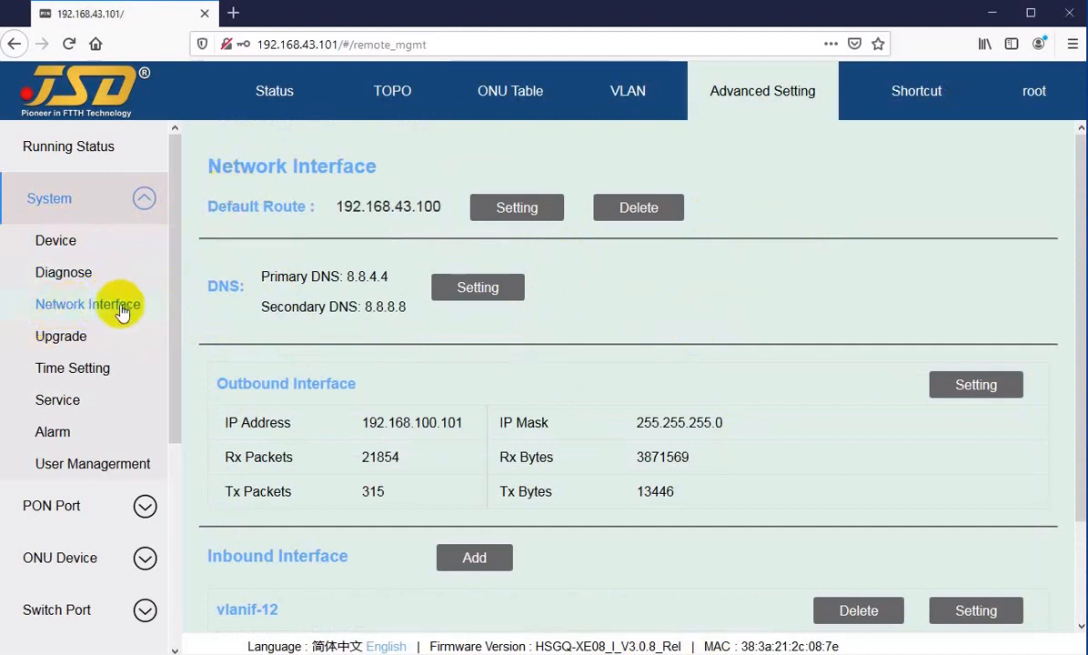
Review the Default Route setting and apply it unchanged.
drag(256, 167, 266, 167)
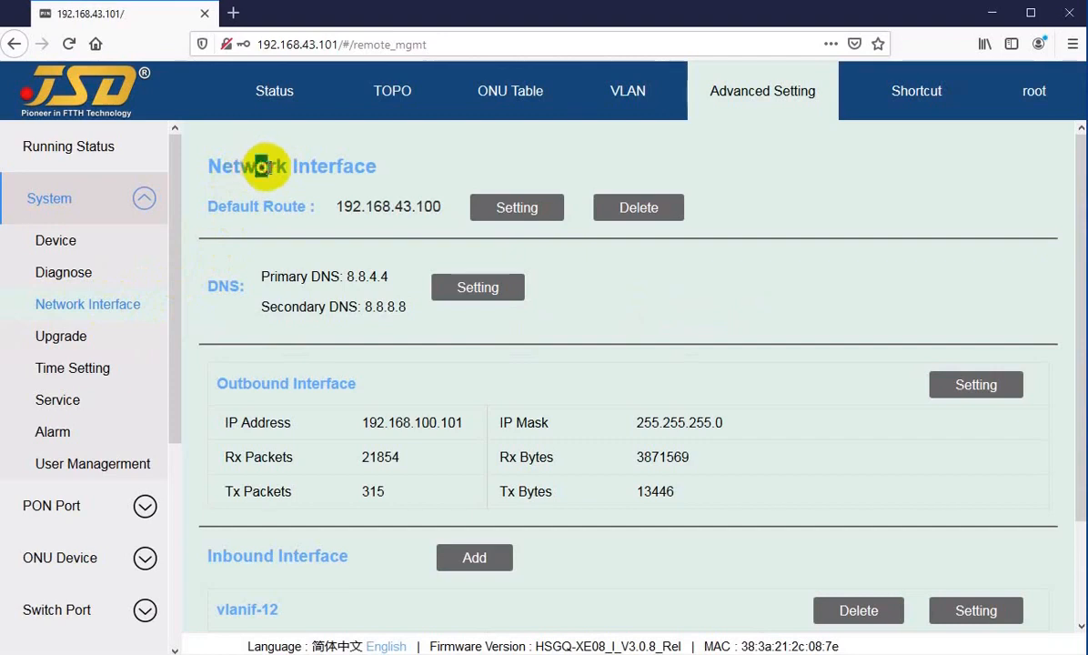
drag(240, 207, 283, 207)
click(510, 210)
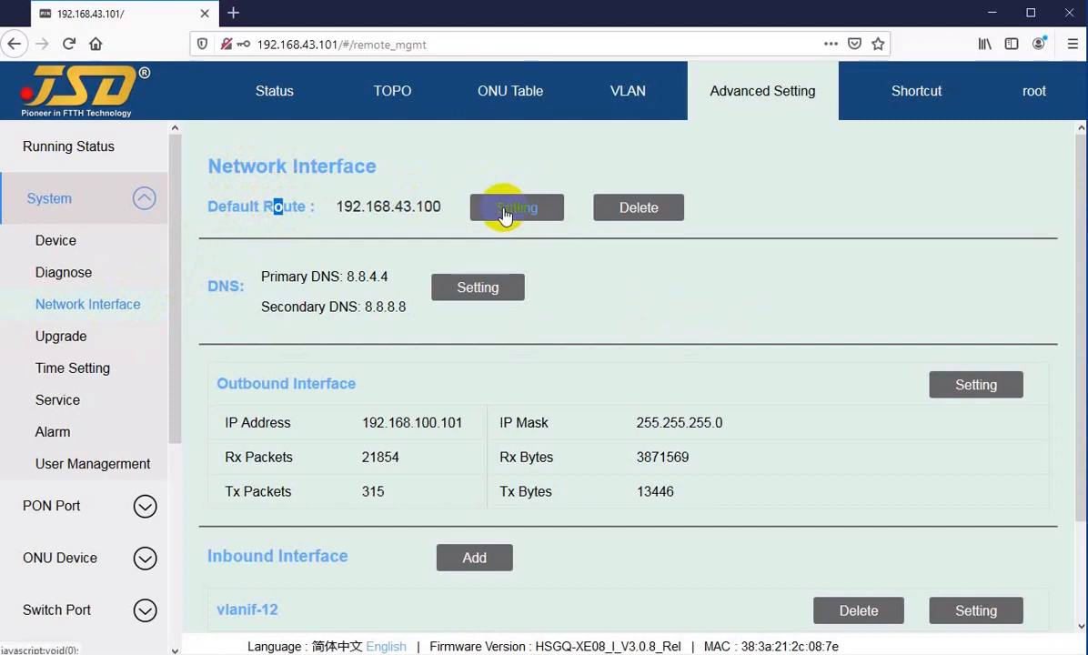
click(506, 215)
click(575, 361)
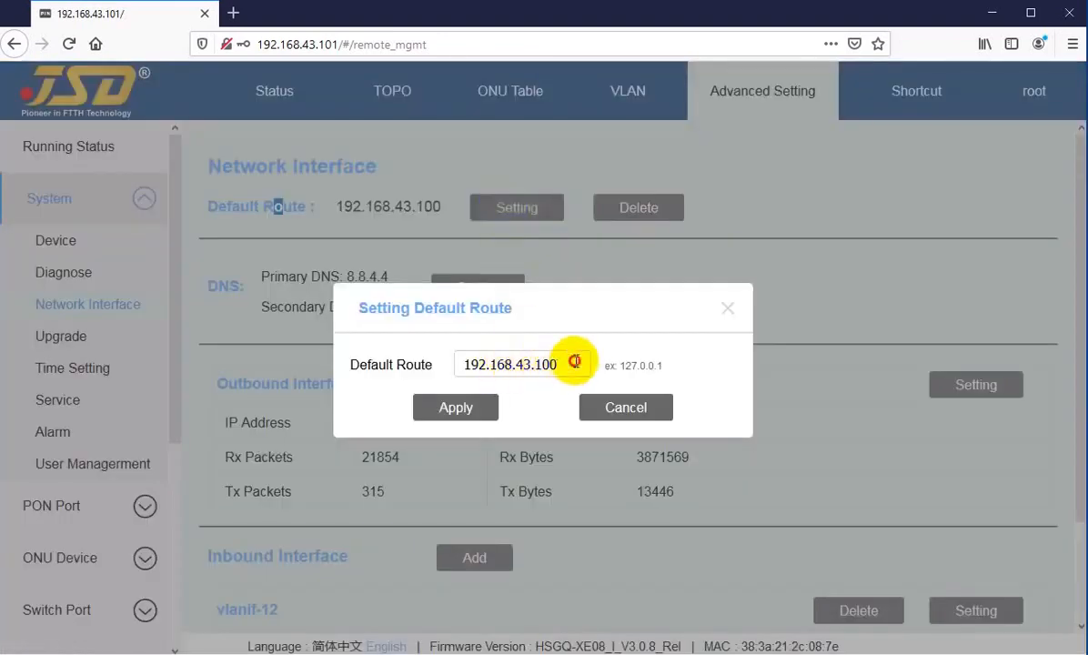
drag(574, 361, 473, 366)
click(491, 364)
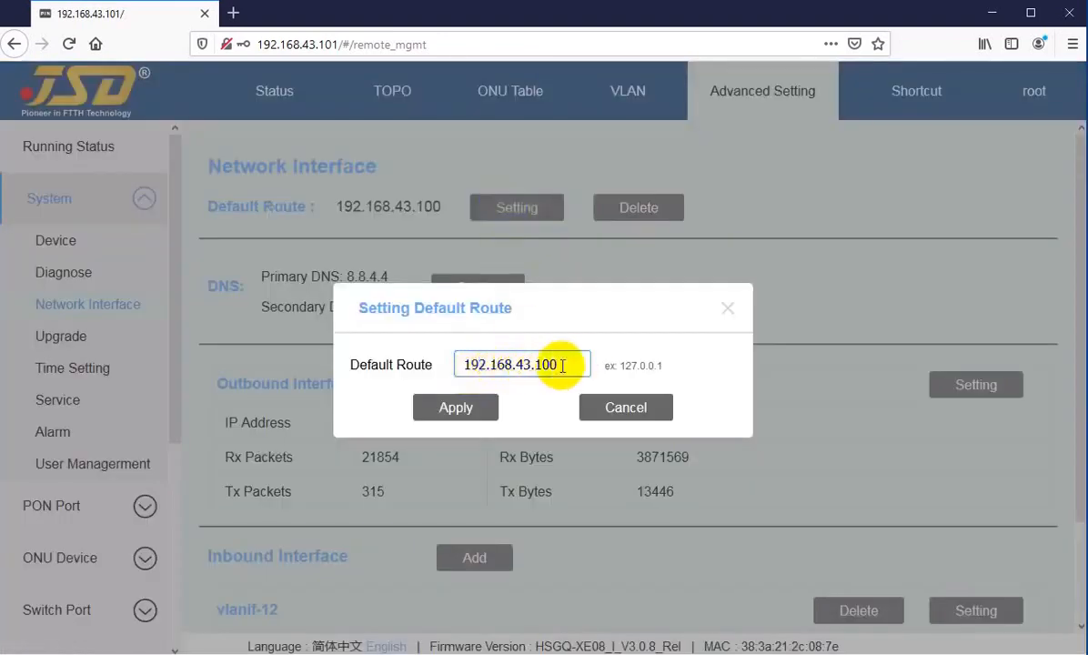
mouse_move(562, 365)
mouse_down()
mouse_move(471, 373)
mouse_move(563, 364)
mouse_up()
click(461, 364)
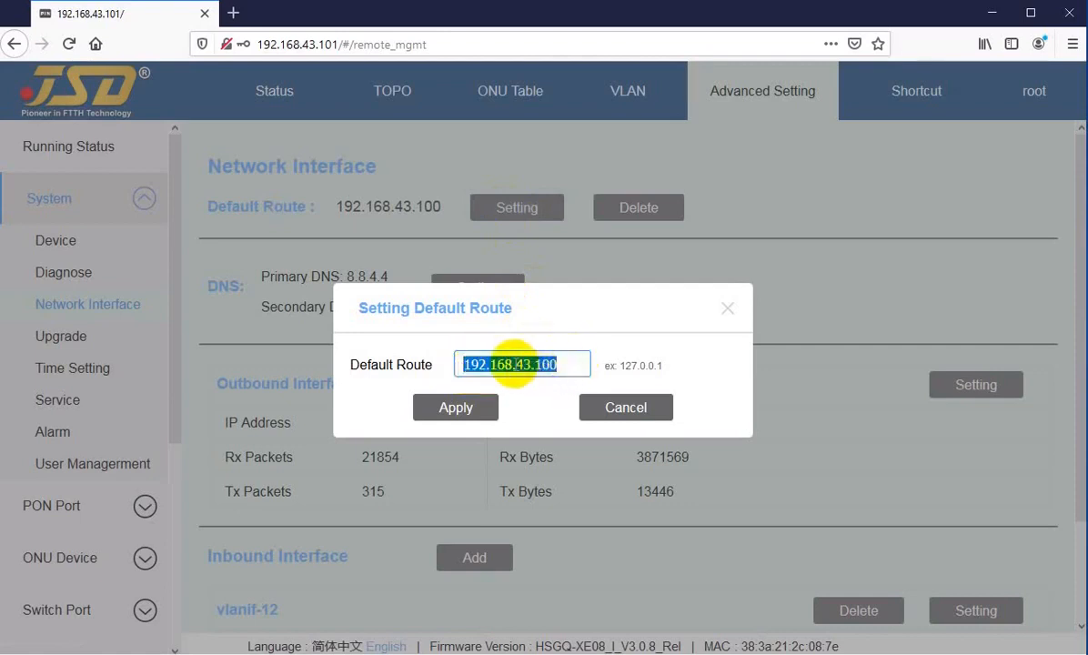
click(516, 364)
click(562, 362)
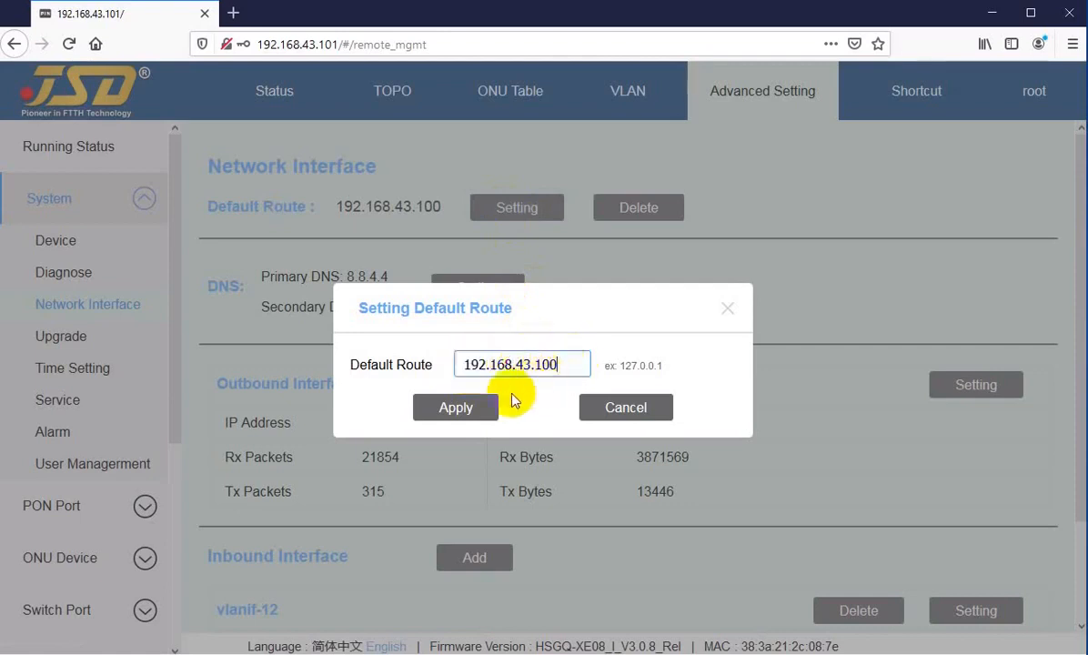
click(452, 414)
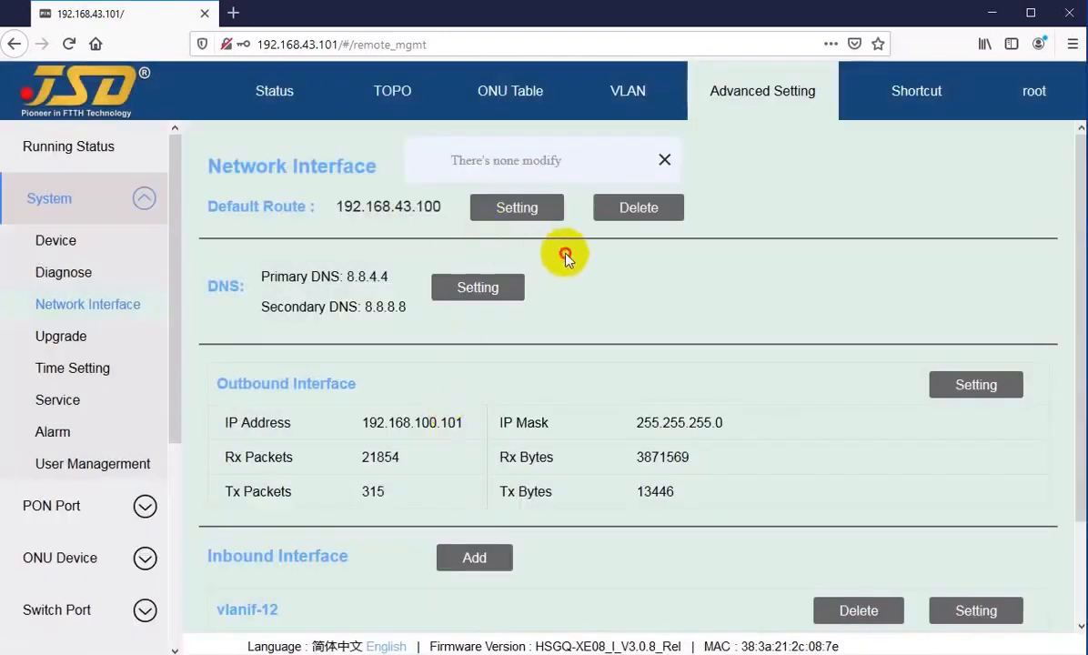
Check the DNS servers 8.8.4.4 and 8.8.8.8 and close them without changes.
click(480, 289)
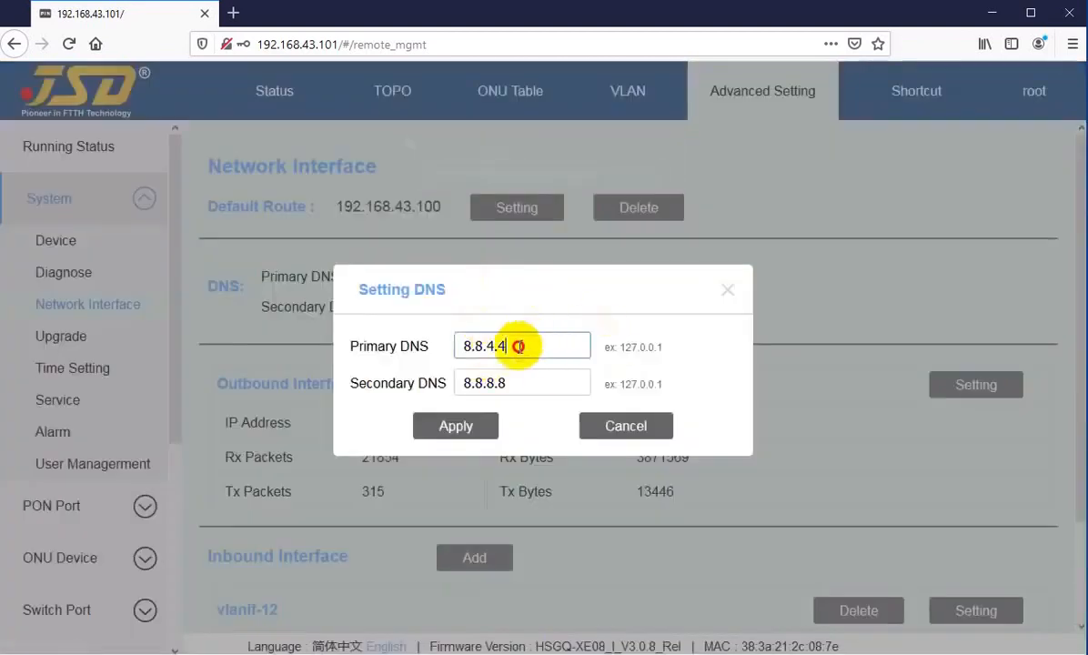
double_click(497, 349)
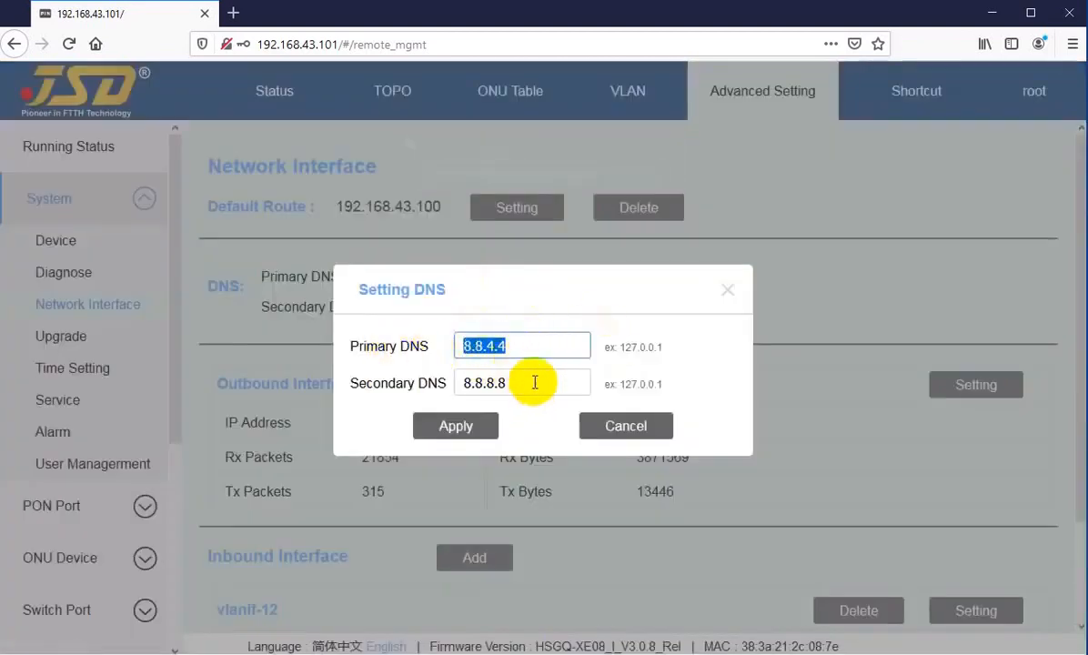
drag(526, 382, 443, 384)
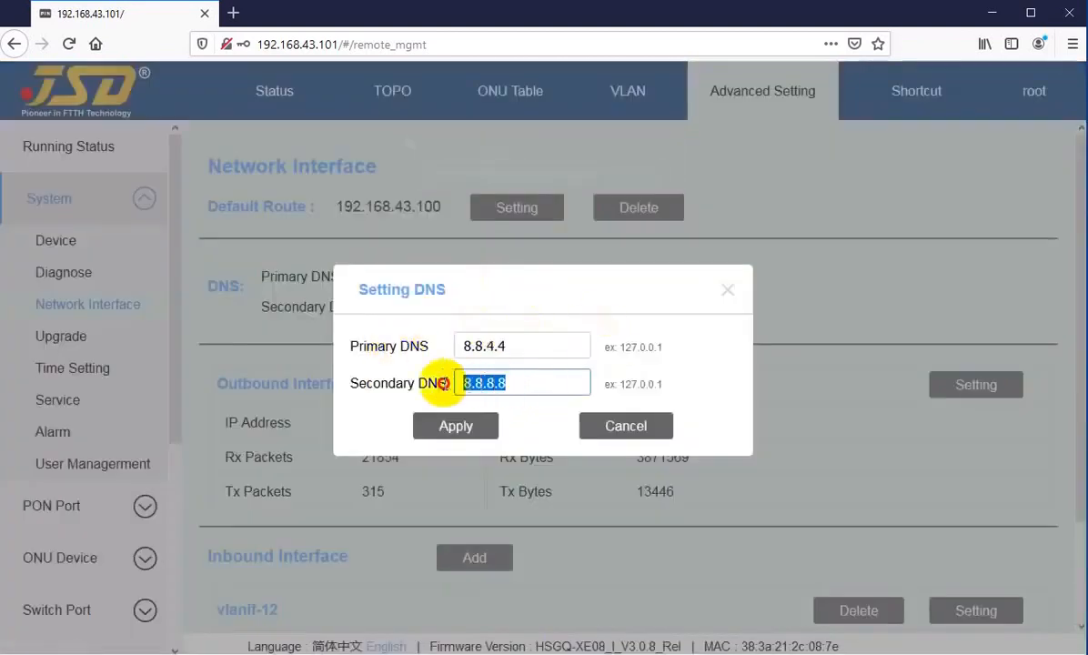
click(536, 344)
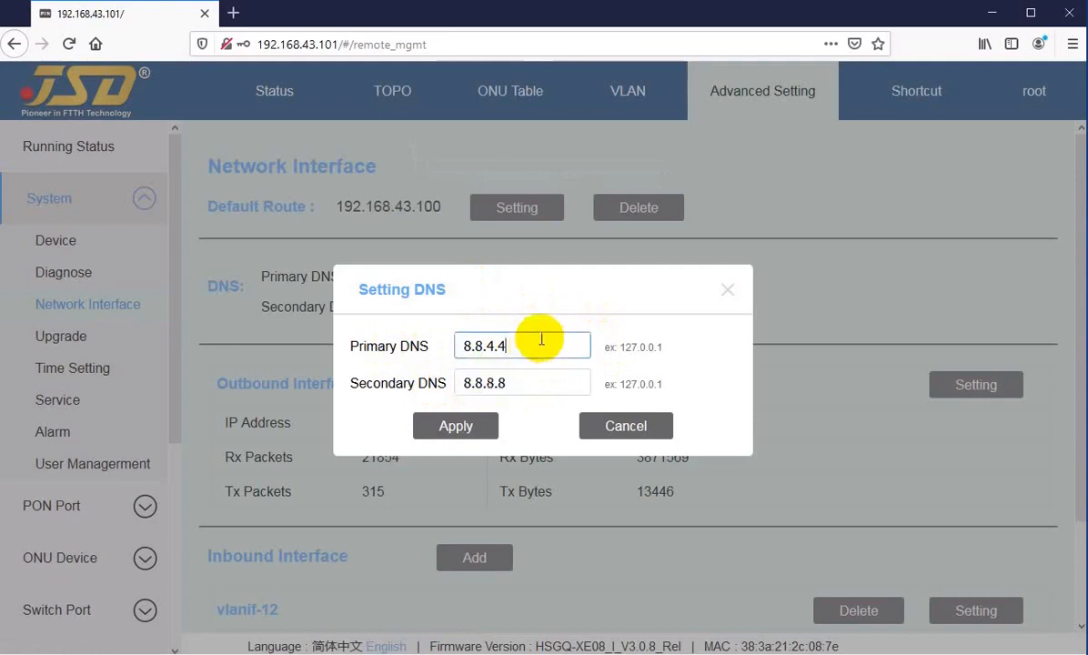
click(449, 433)
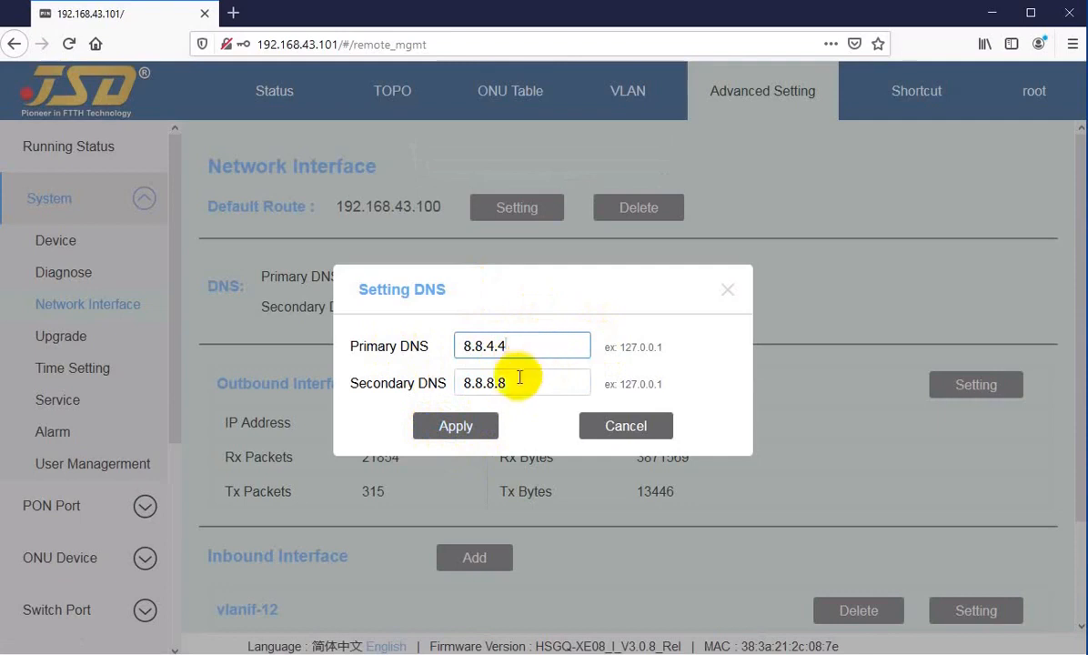
click(440, 429)
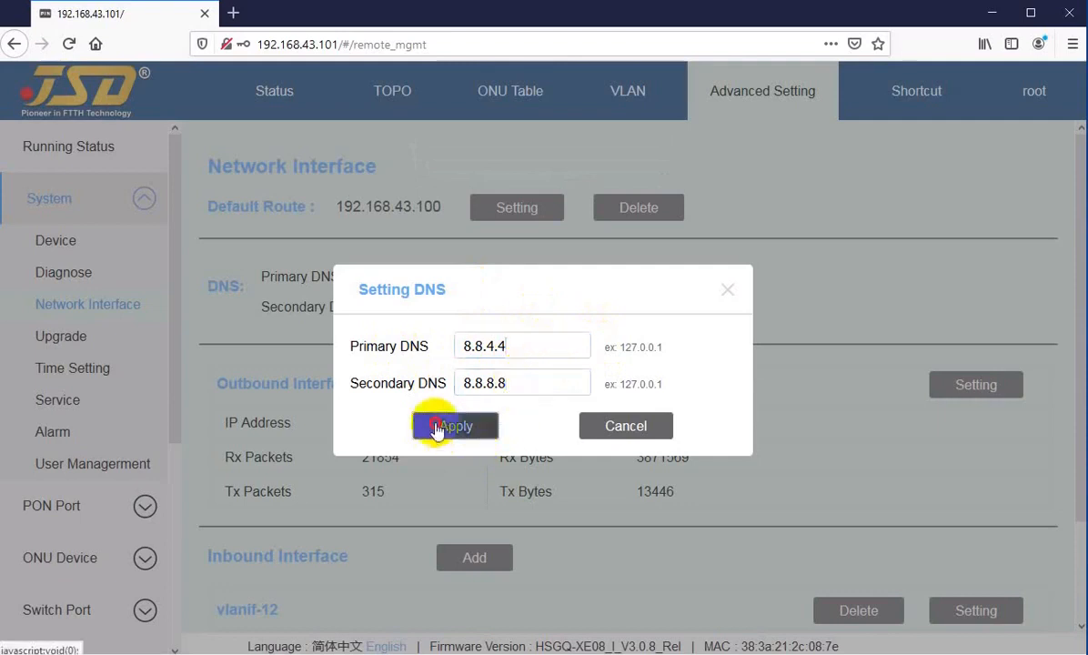
click(622, 428)
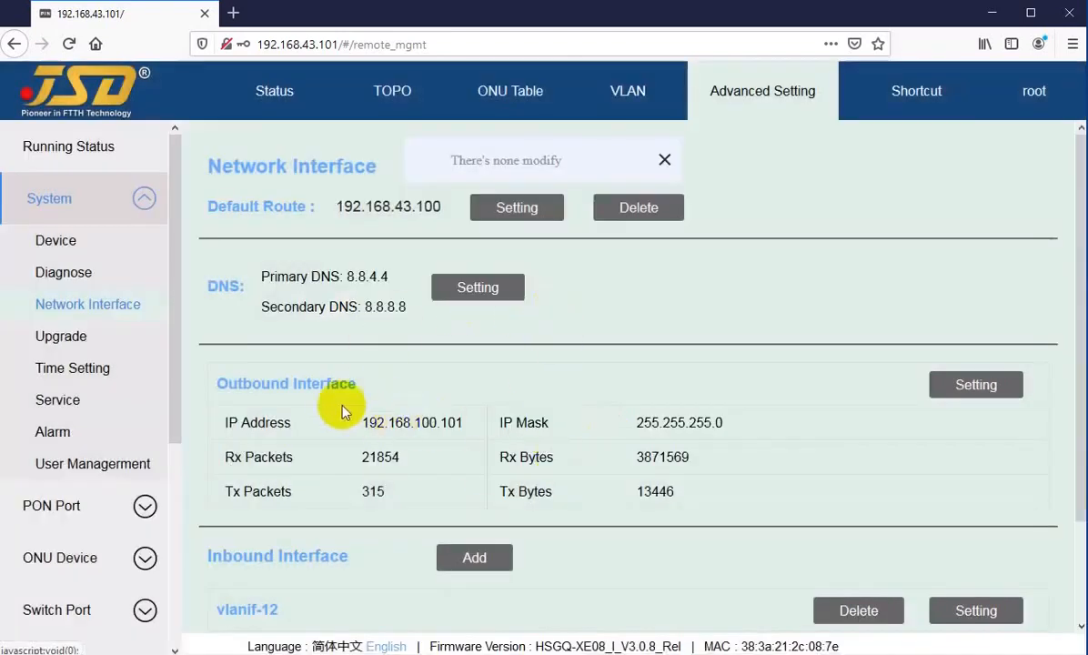
Point out the Outbound Interface section and its IP address.
scroll(339, 404, down, 2)
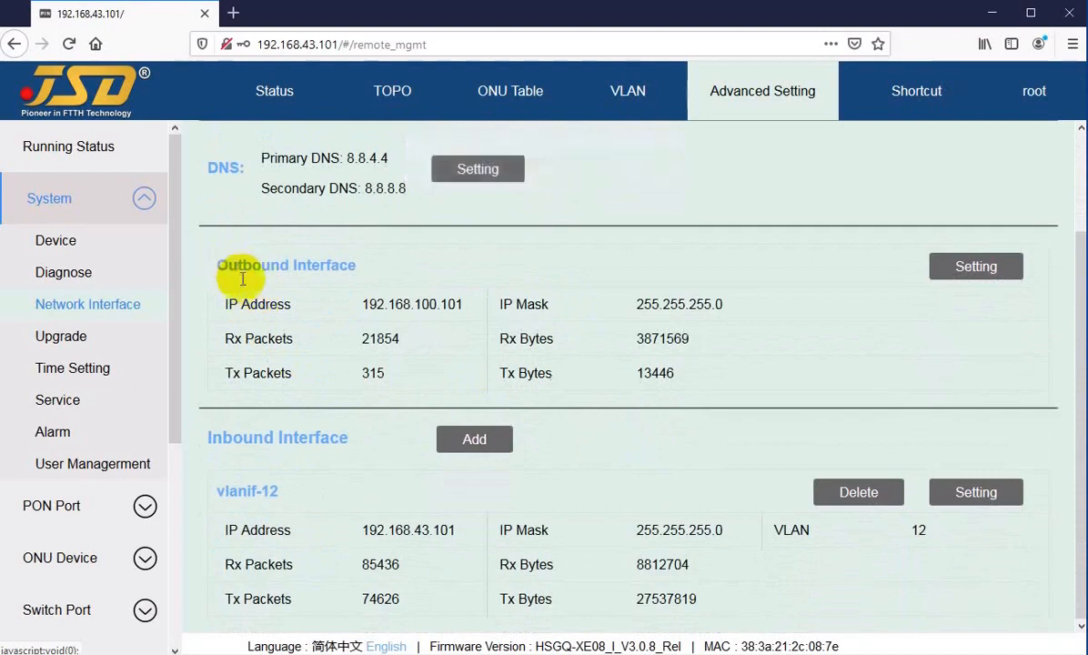
drag(249, 304, 278, 304)
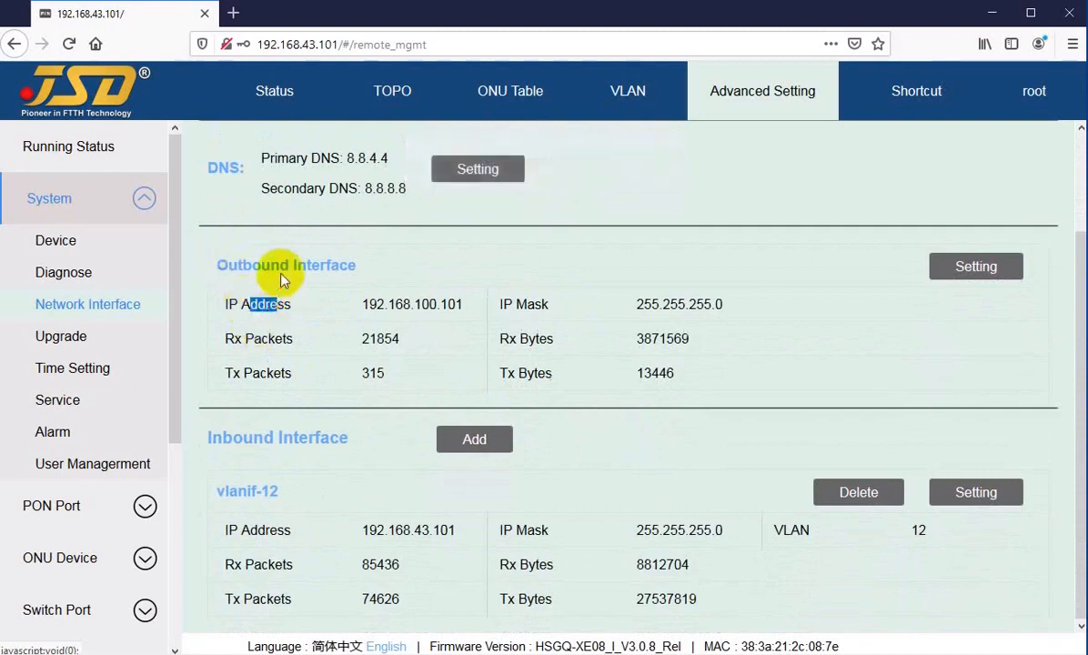
drag(242, 265, 279, 265)
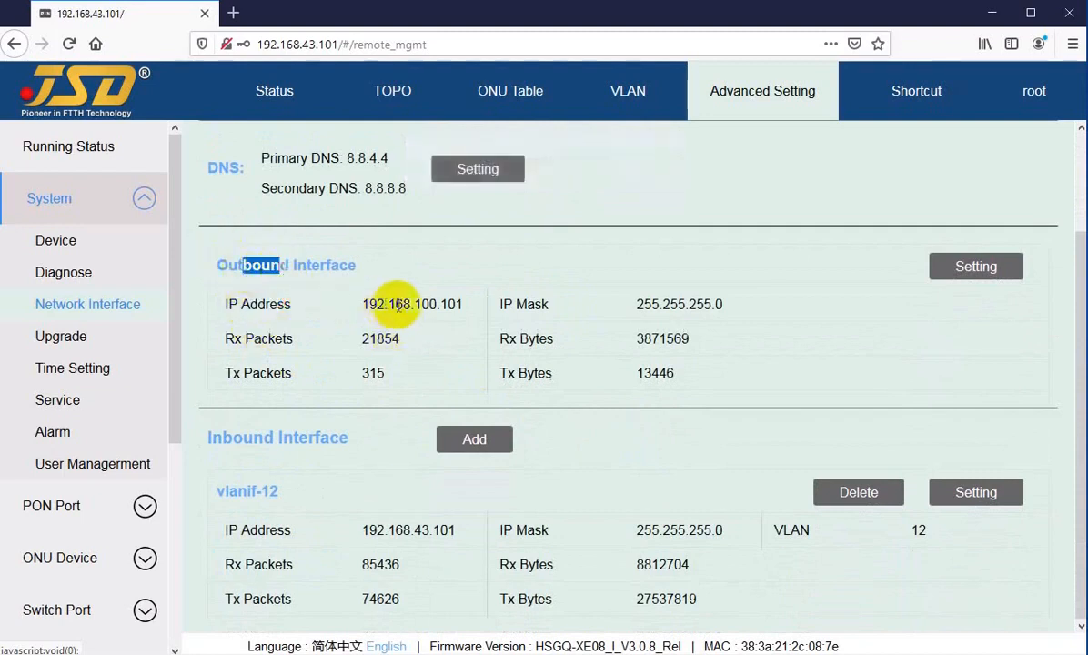
drag(397, 305, 419, 303)
click(431, 304)
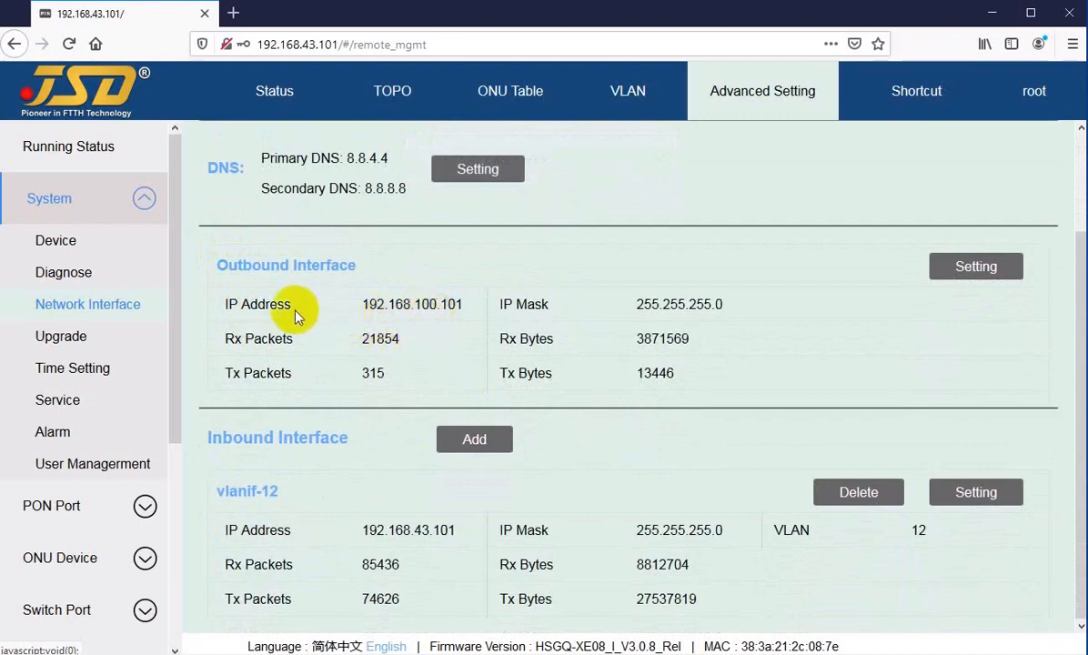
drag(370, 304, 461, 304)
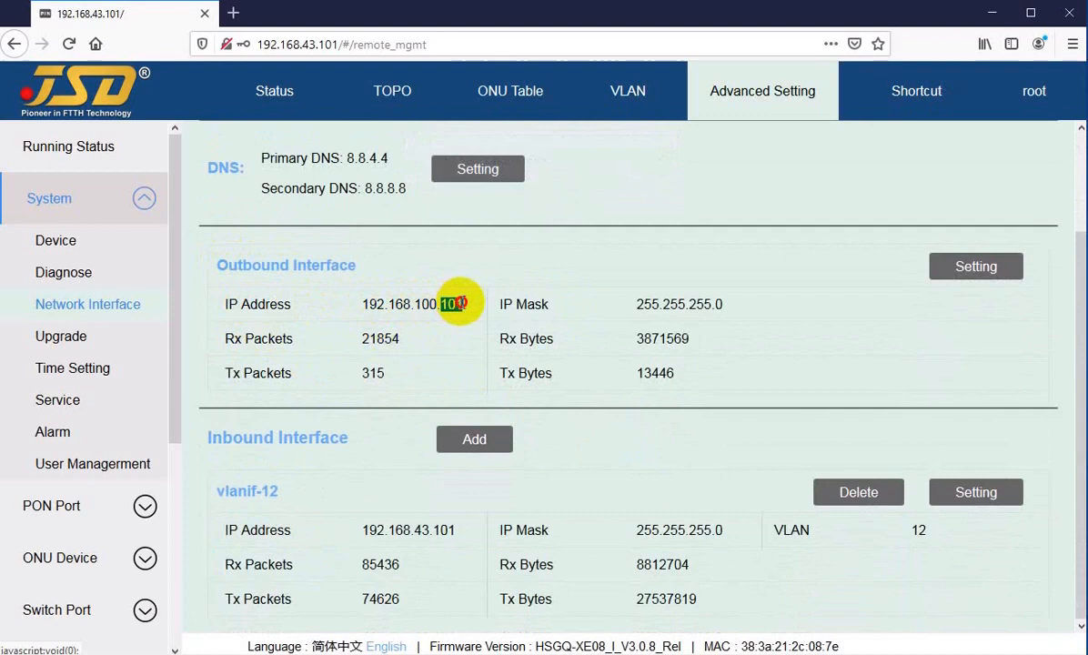
click(455, 304)
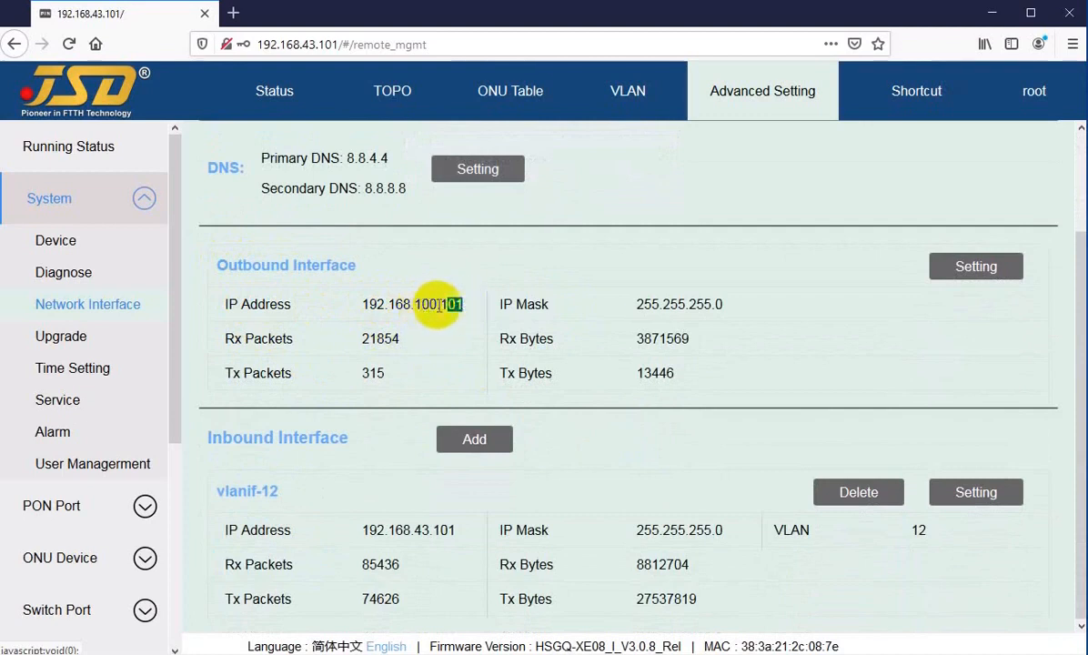
click(454, 300)
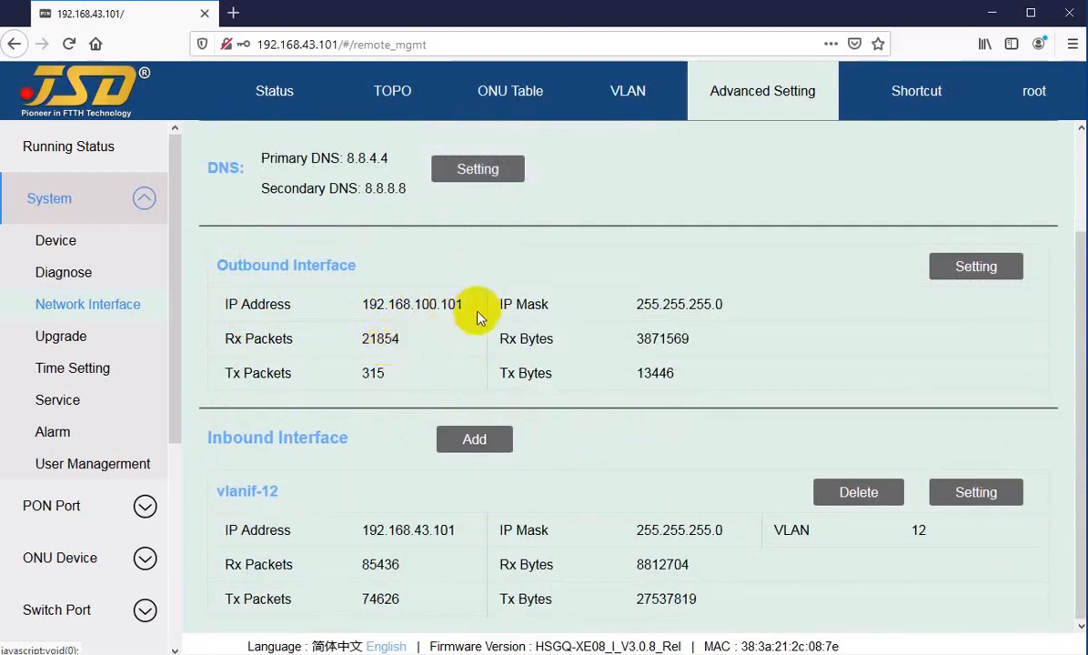
Inspect the outbound interface's IP address and mask in its editor, closing without changes.
click(936, 271)
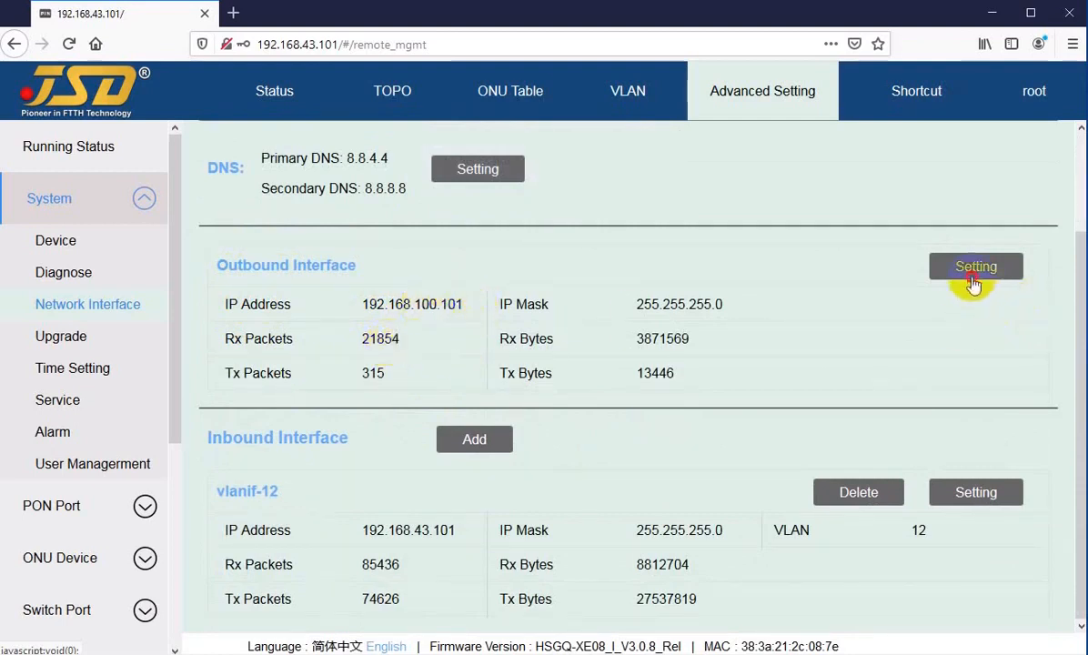
click(627, 371)
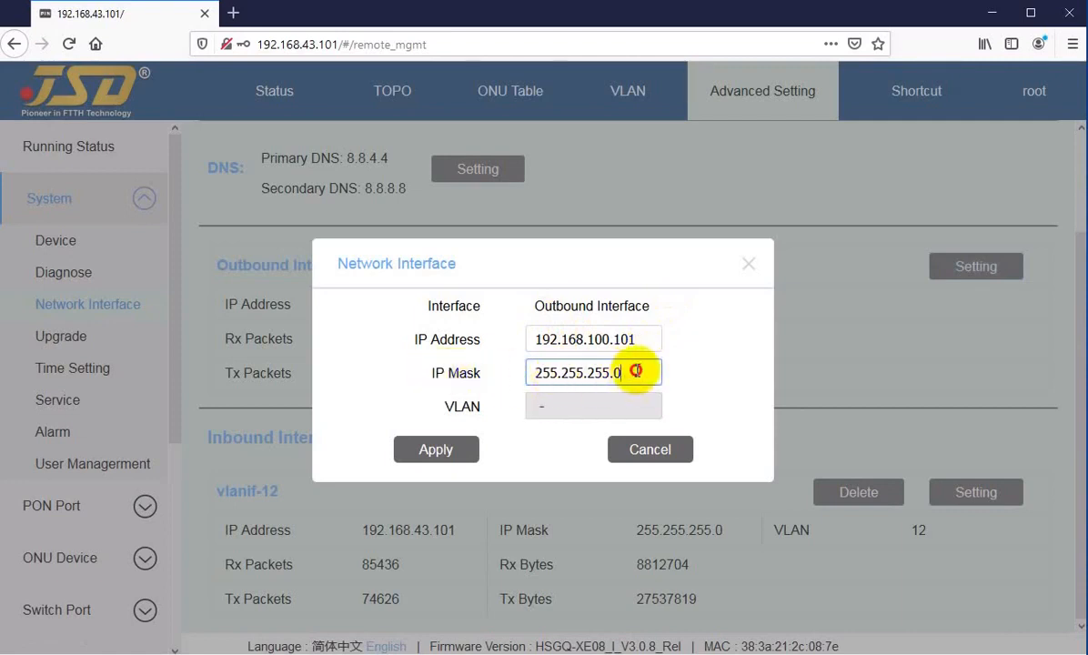
click(641, 339)
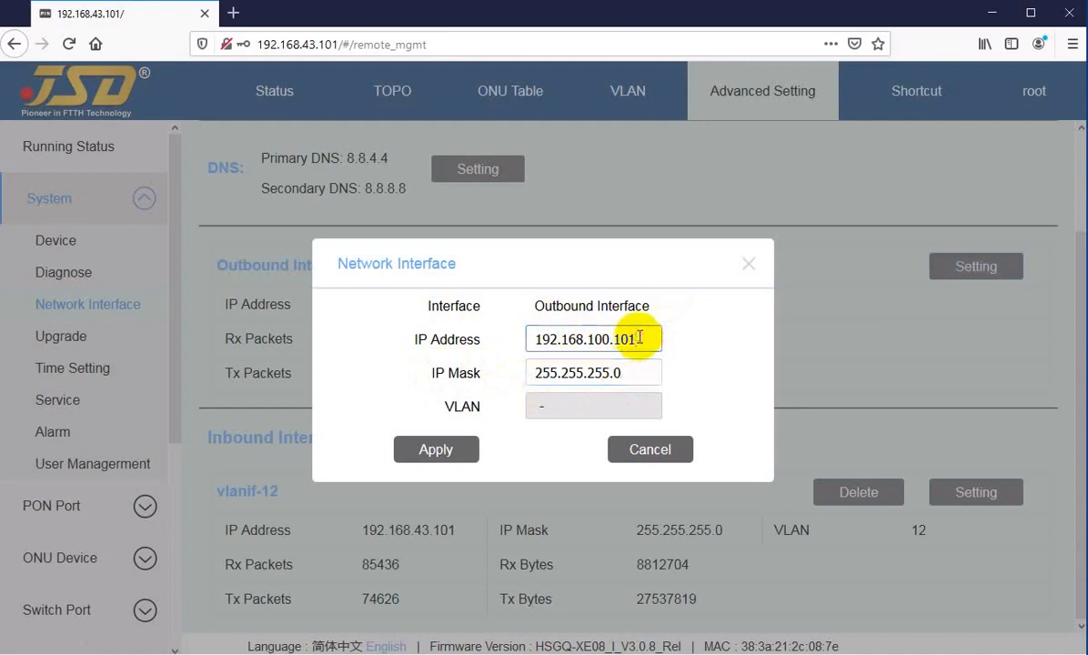
drag(640, 339, 532, 338)
click(617, 373)
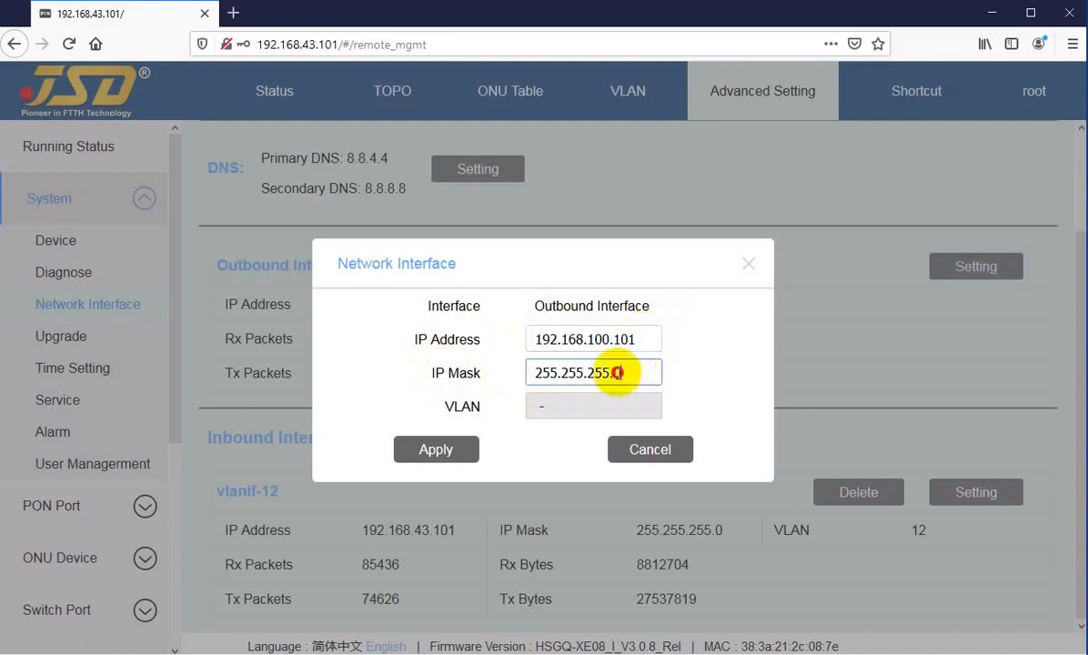
drag(618, 373, 540, 380)
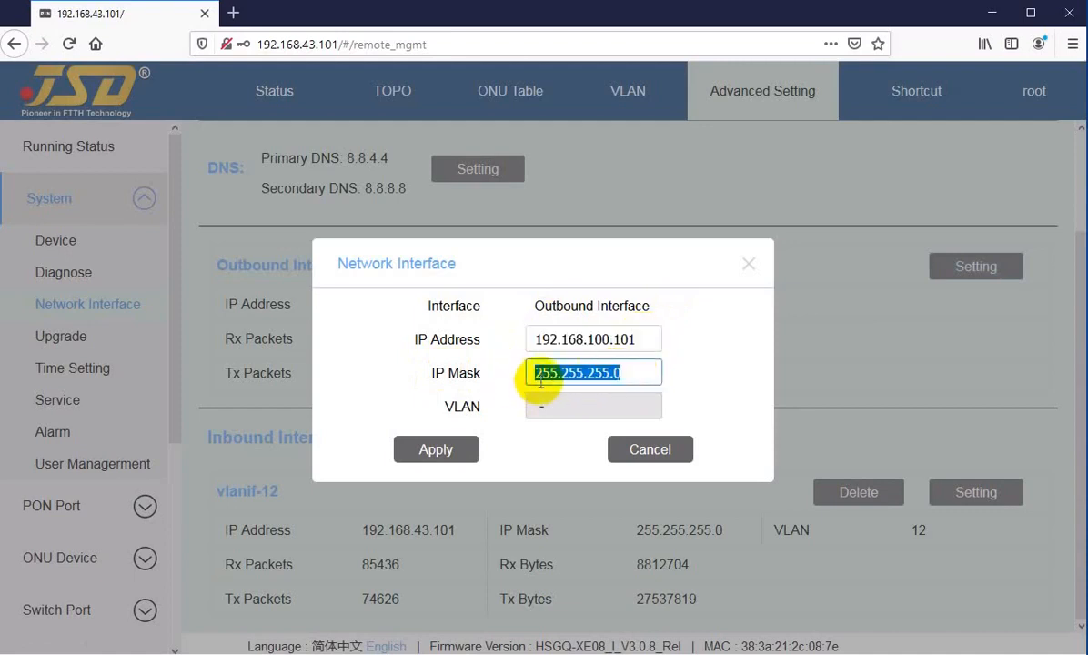
click(648, 449)
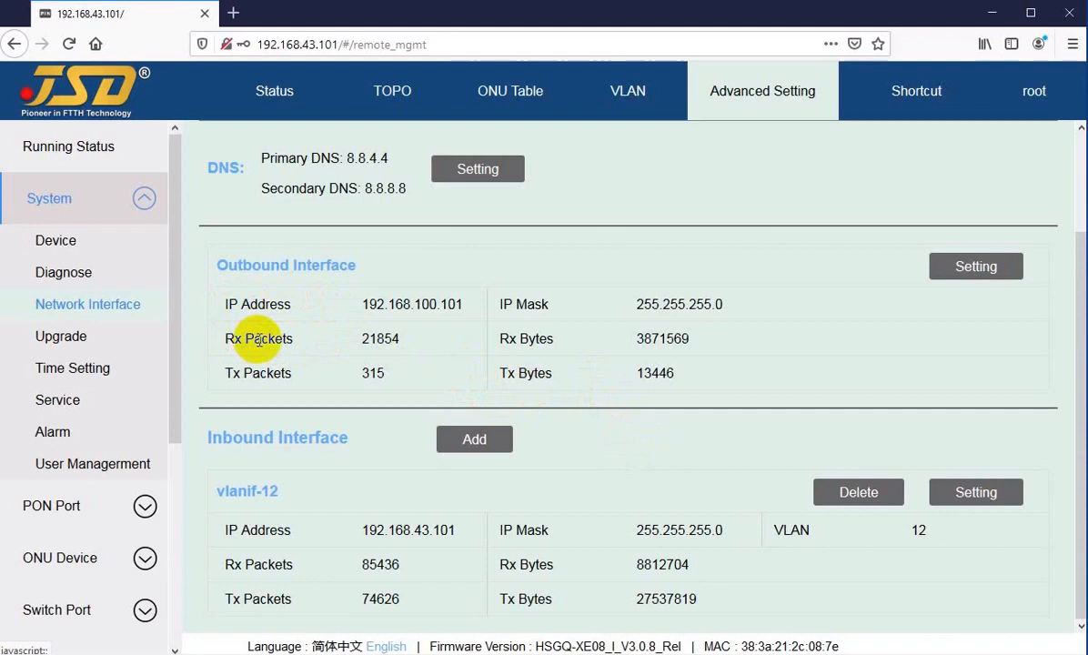
Point out the Rx Packets and Rx Bytes counters and the vlanif-12 inbound interface.
drag(255, 339, 288, 338)
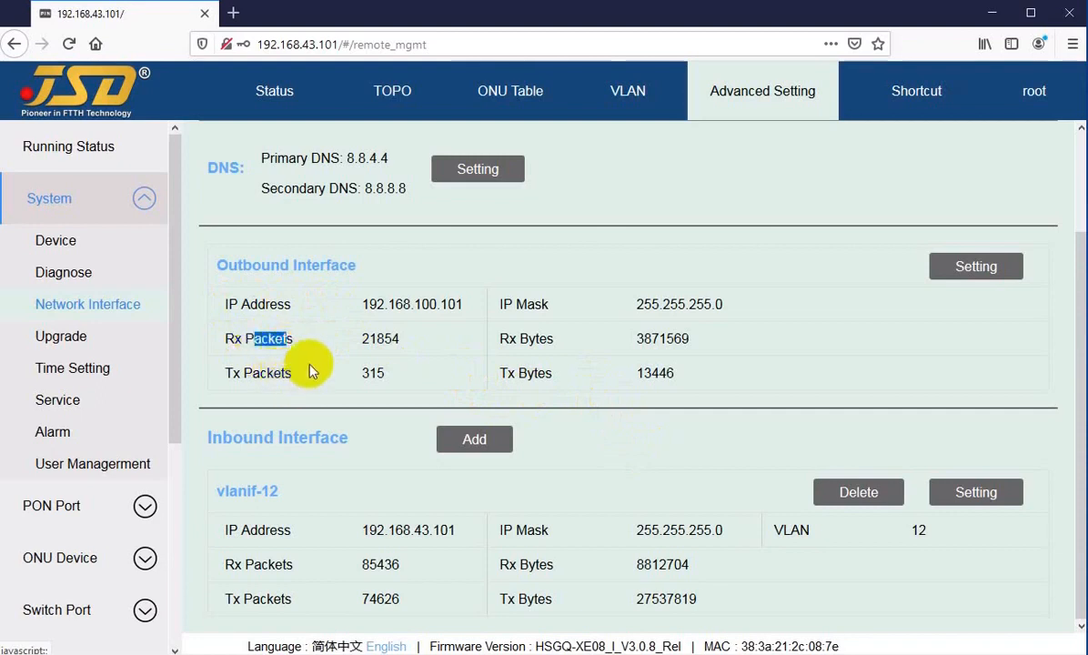
drag(537, 339, 607, 355)
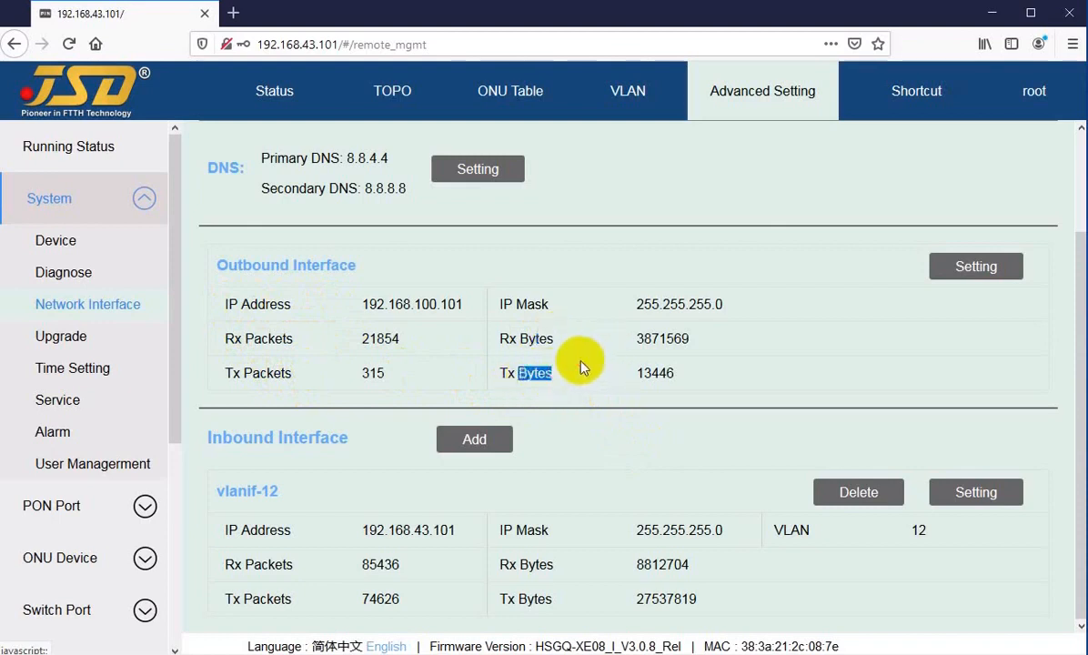
click(605, 369)
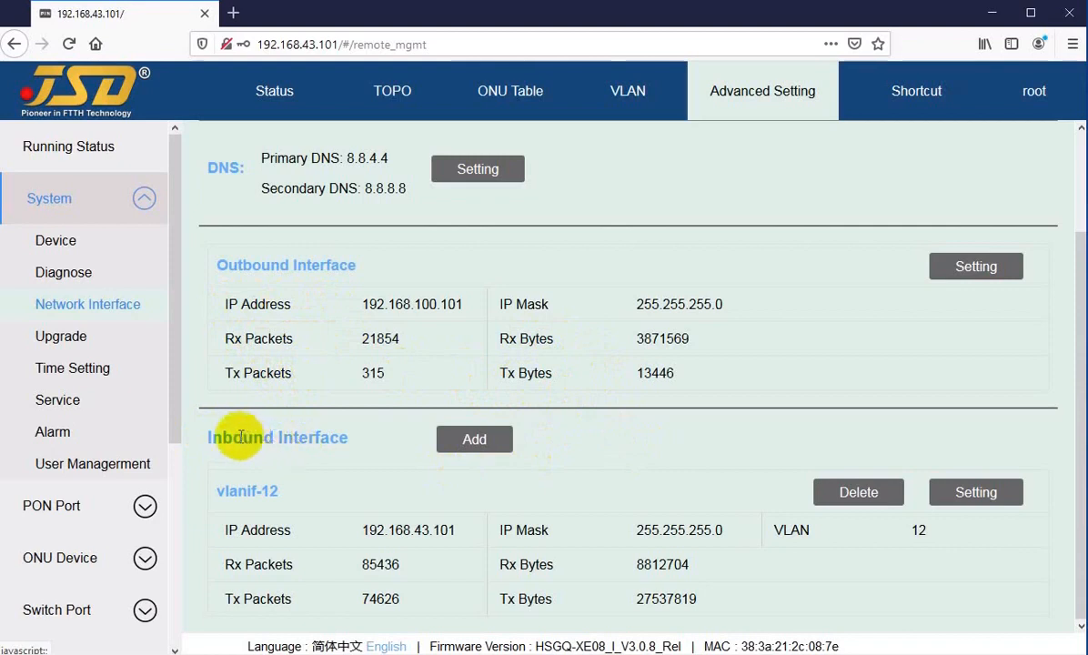
drag(233, 441, 367, 444)
click(364, 444)
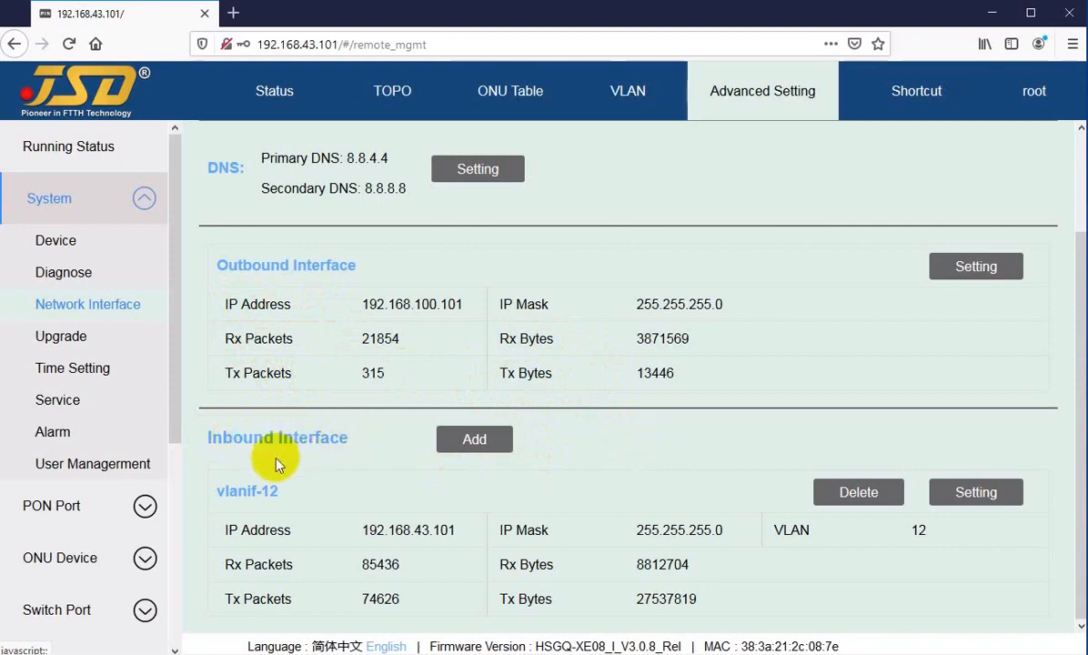
drag(224, 492, 342, 493)
click(342, 493)
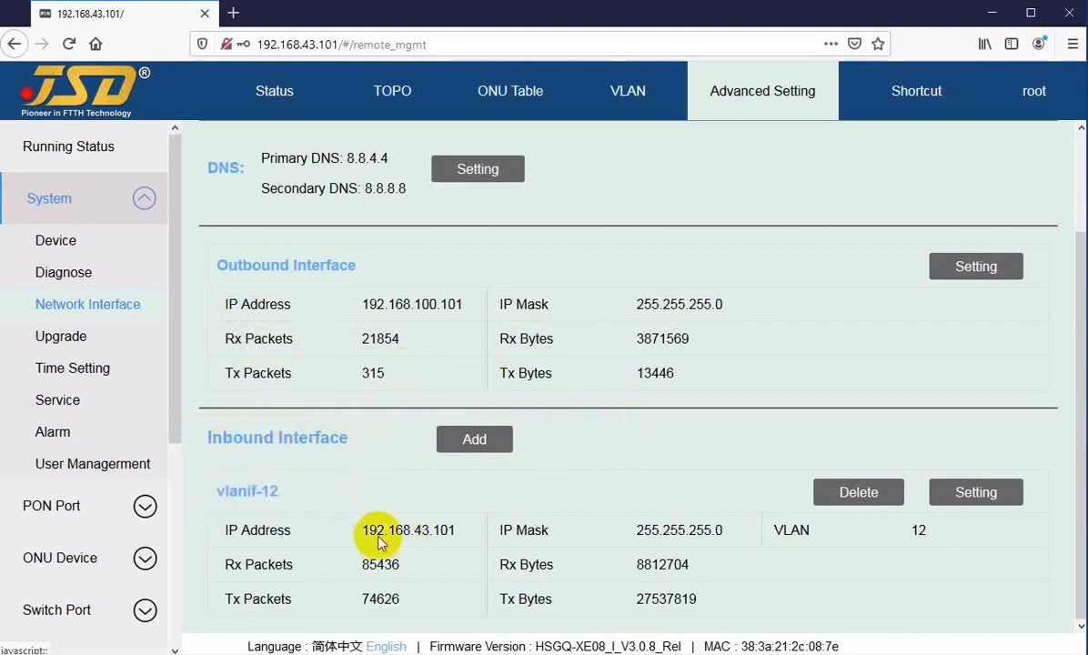
drag(369, 529, 439, 530)
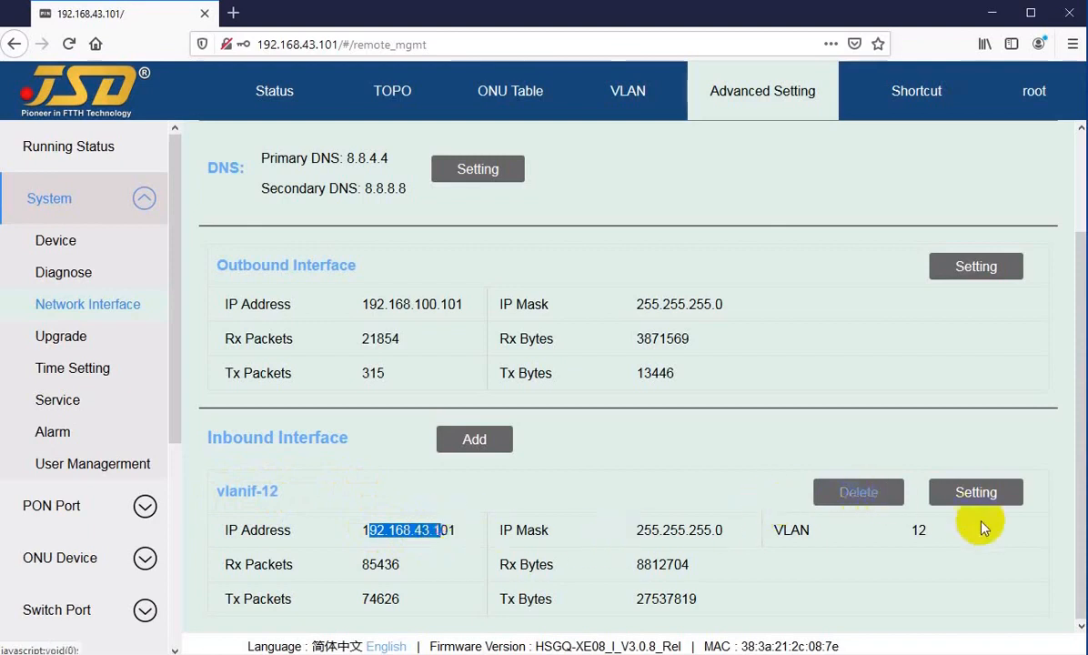
Inspect vlanif-12's IP, mask and locked VLAN settings, closing without saving.
click(975, 496)
click(636, 340)
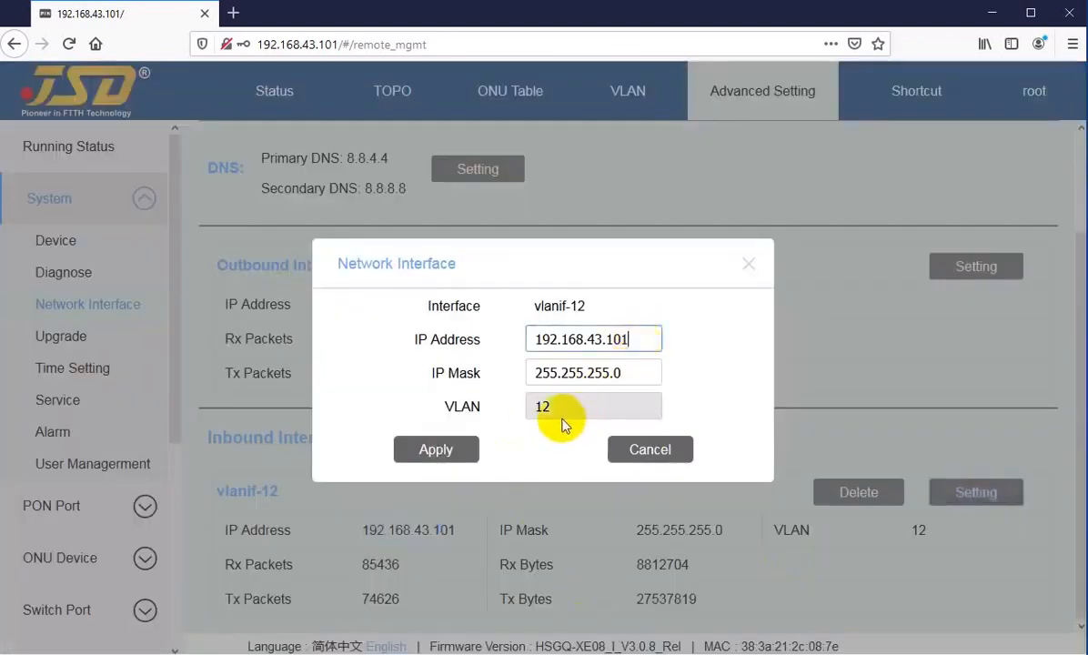
click(562, 410)
click(634, 340)
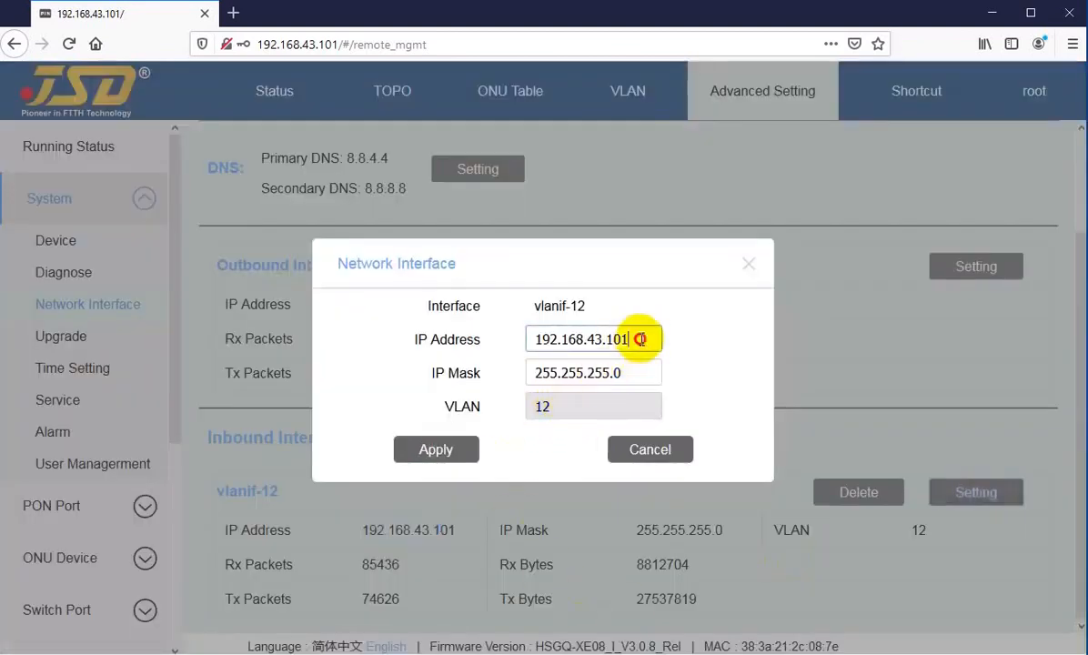
click(631, 372)
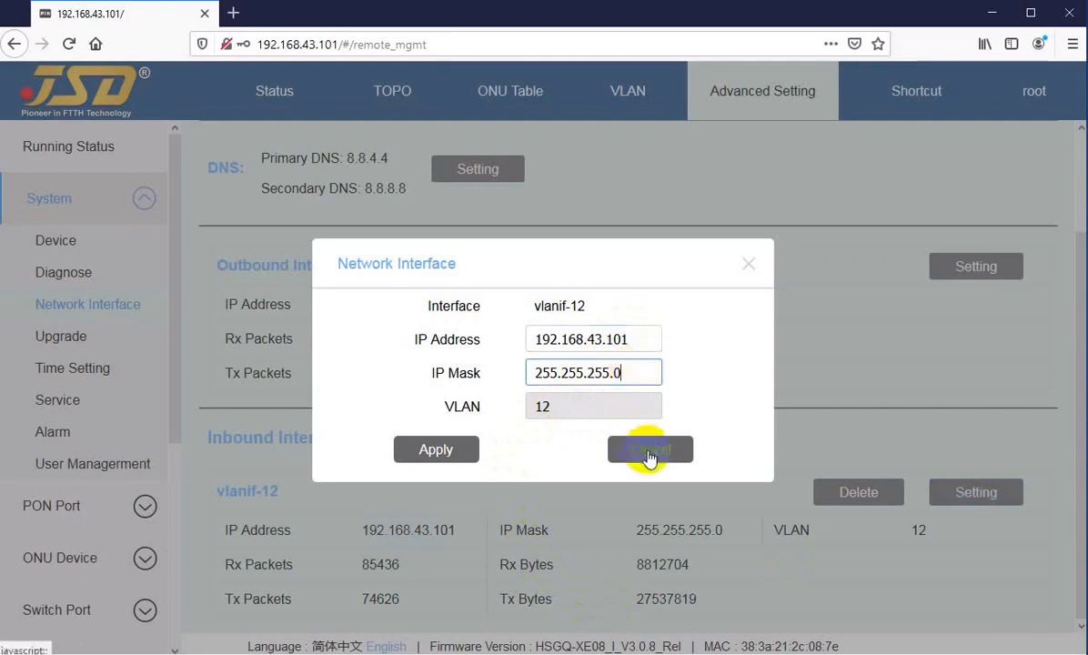
click(649, 451)
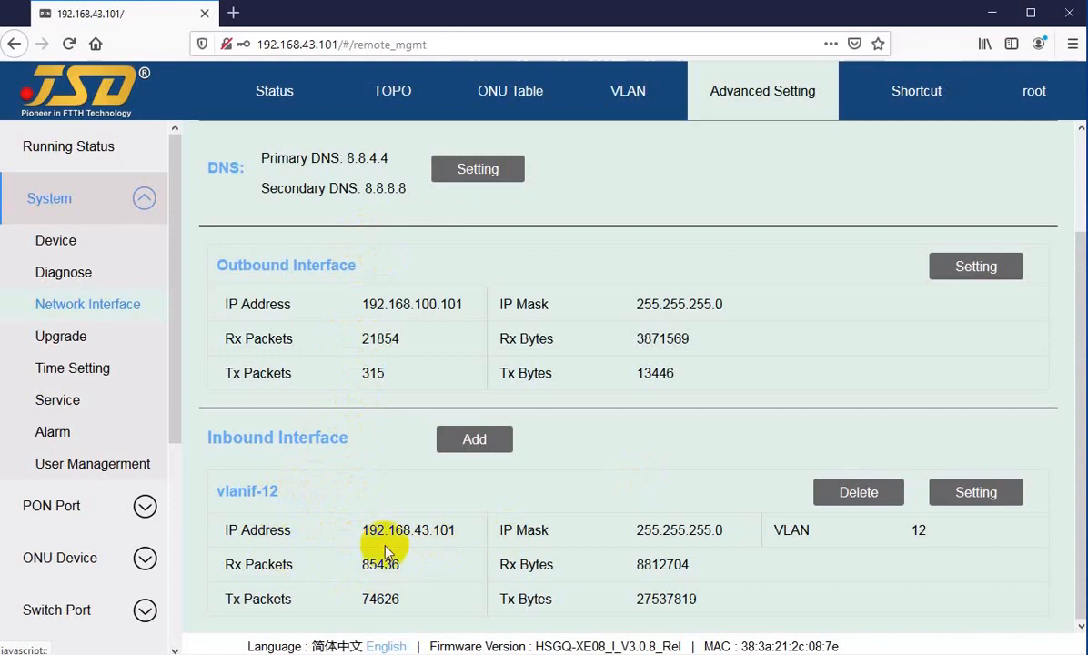
Add inbound interface 192.168.150.1, mask 255.255.255.0, on VLAN 14.
click(475, 440)
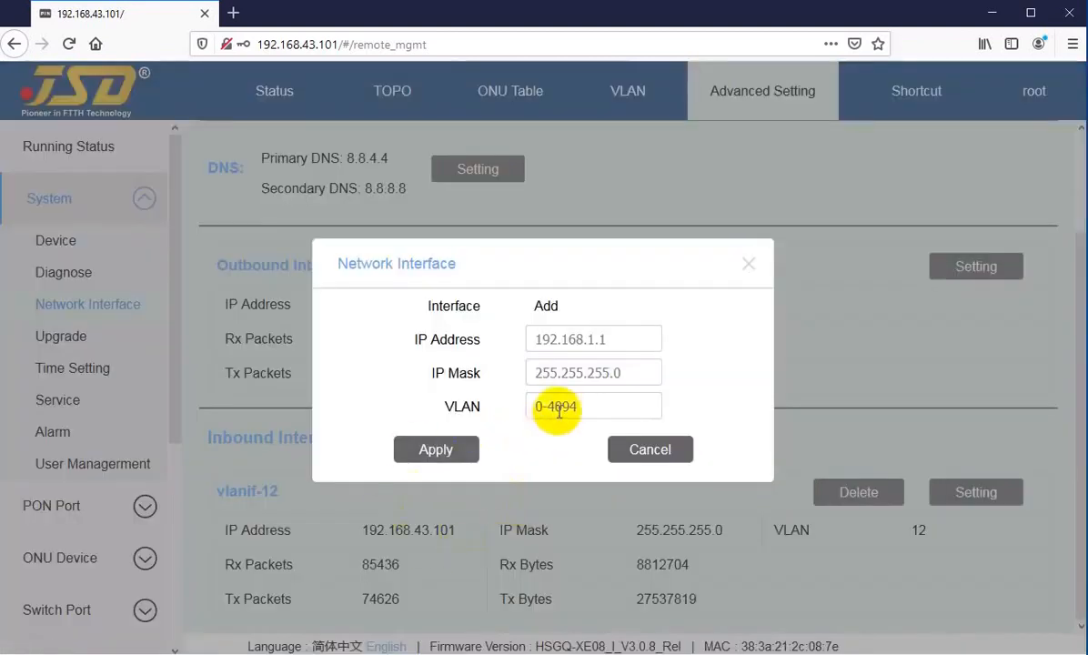
click(562, 408)
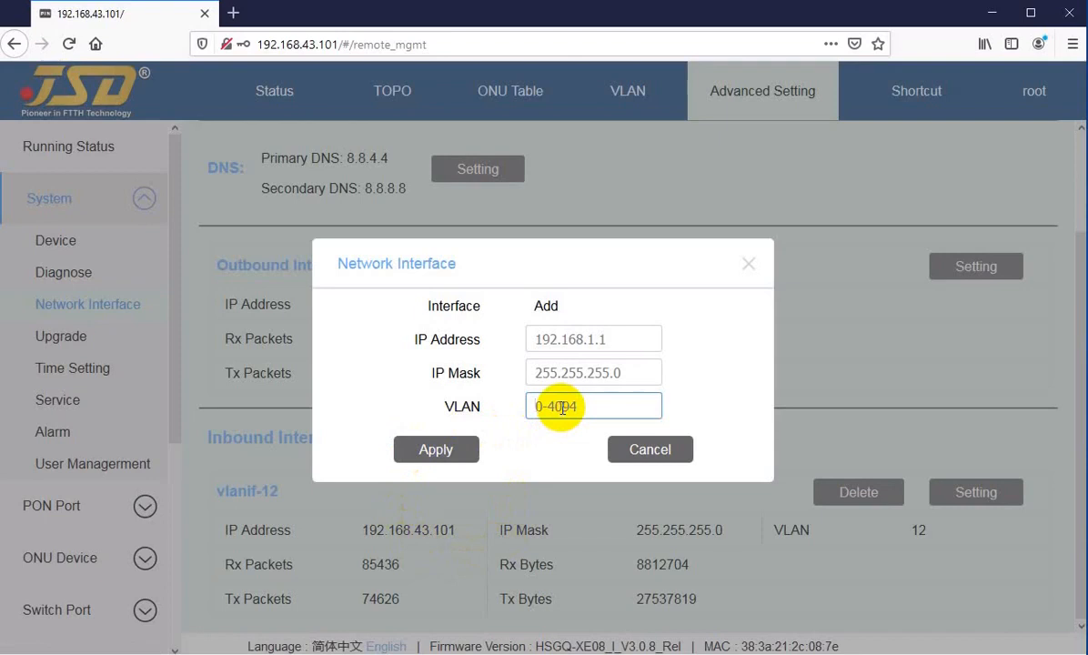
click(556, 336)
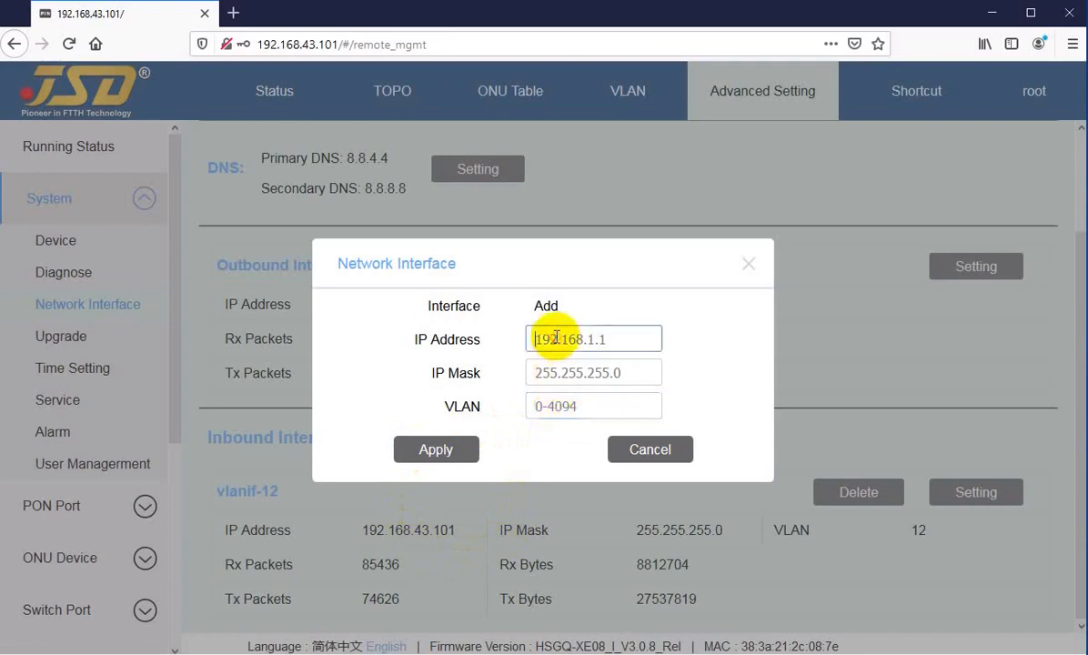
text(19)
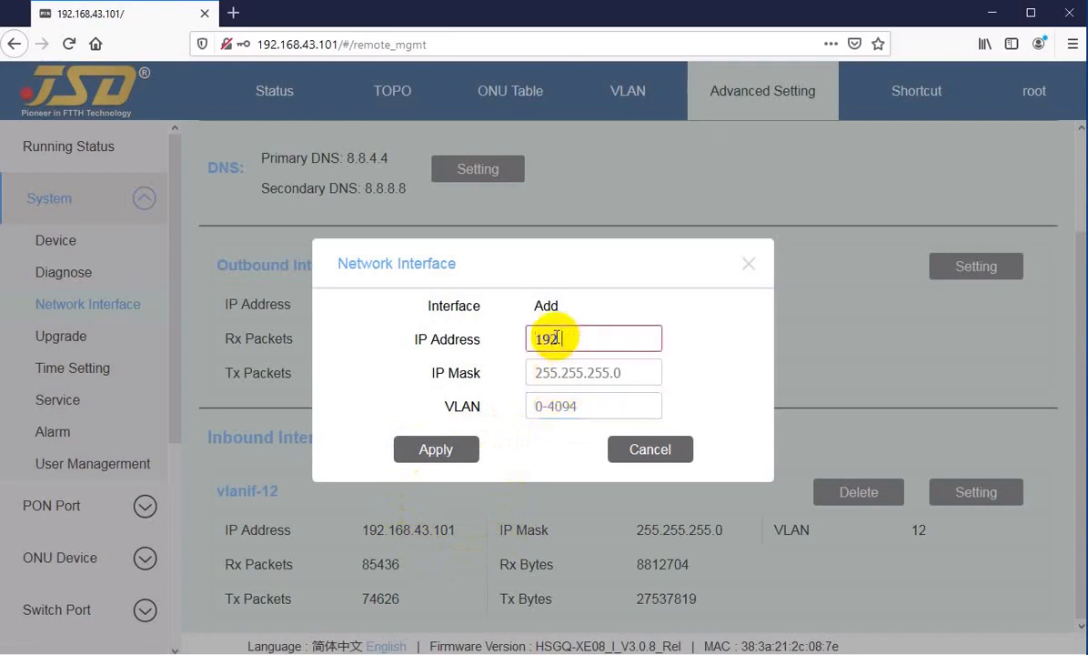
text(2.168.150.1)
key(Tab)
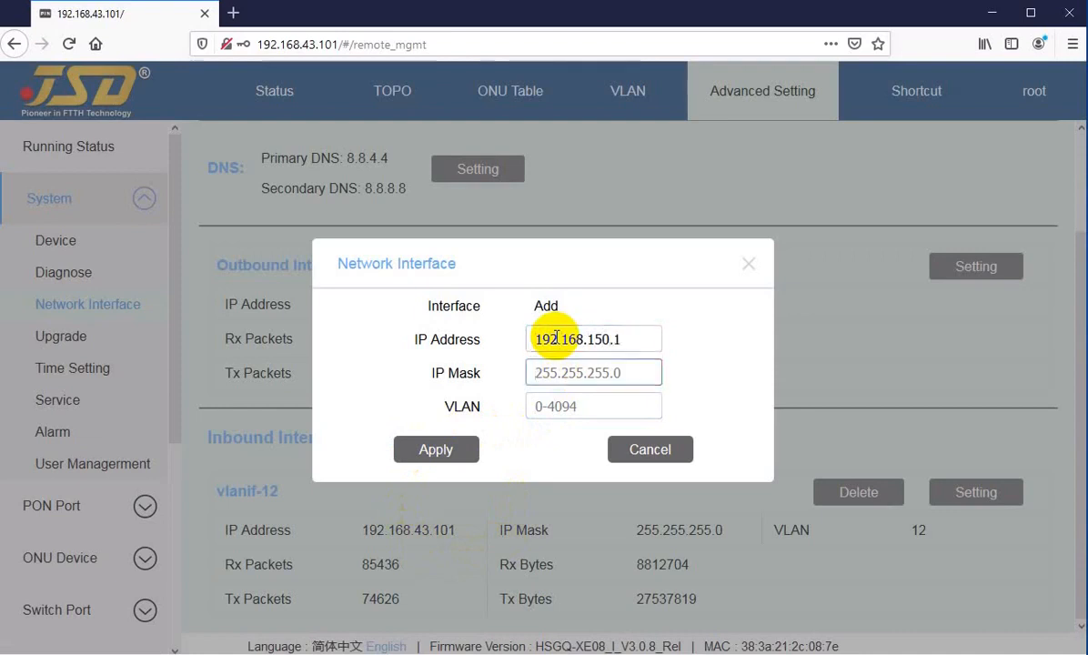
text(255)
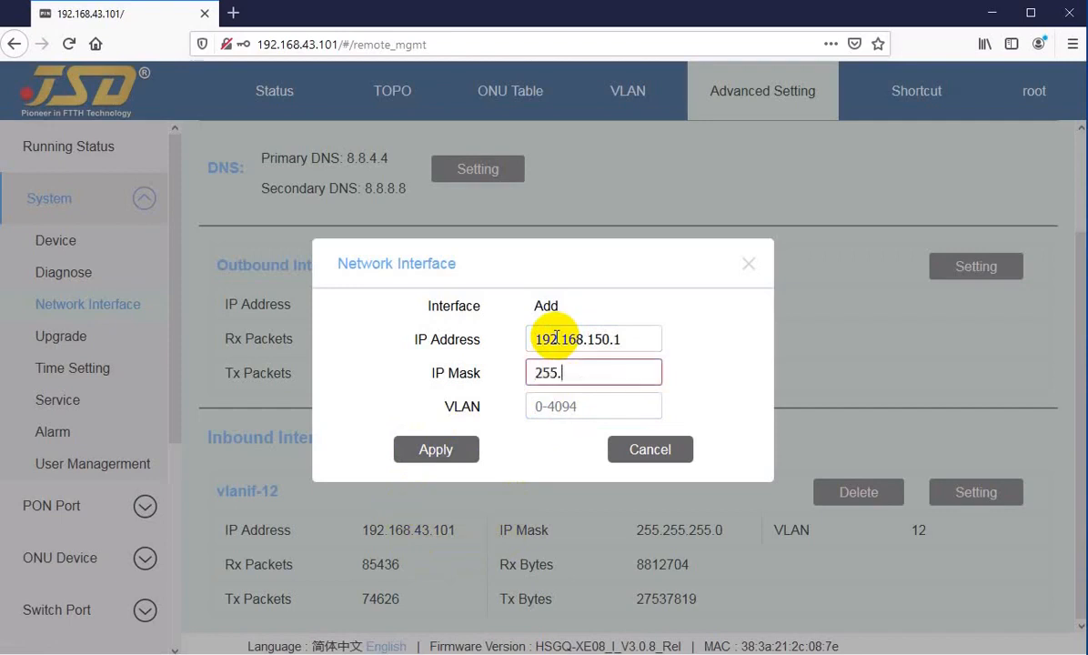
text(.0)
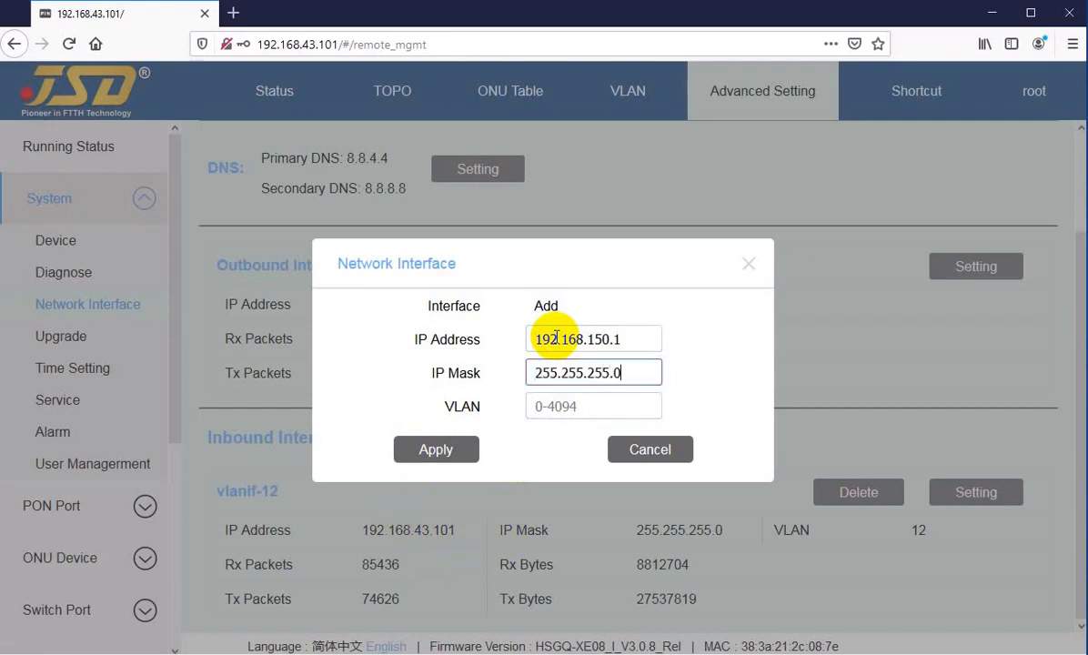
key(Tab)
text(14)
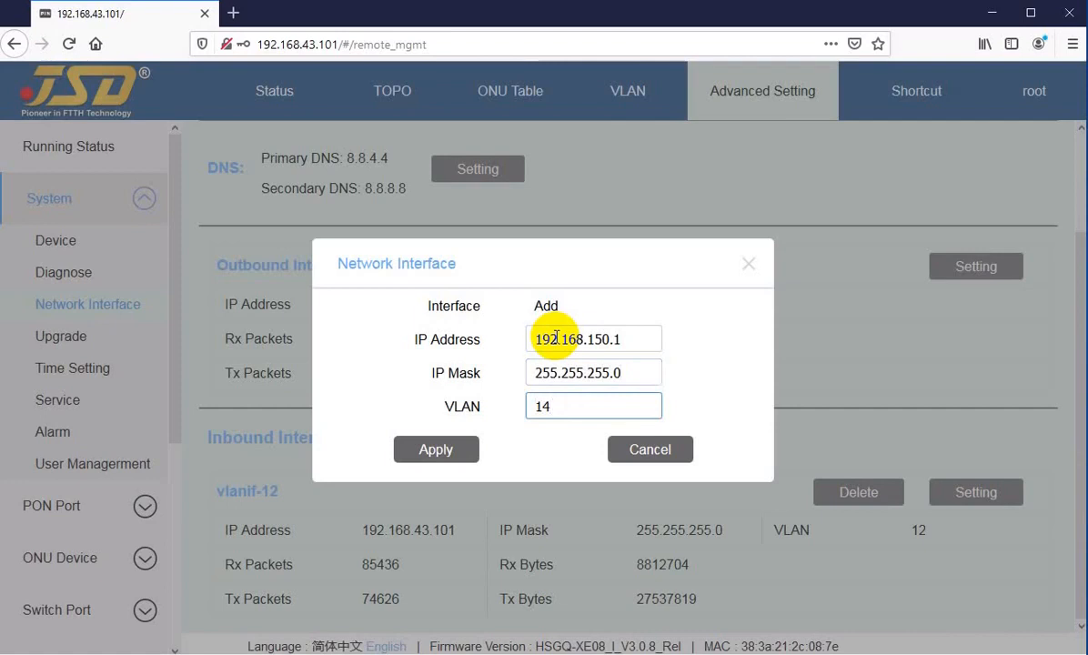
click(438, 448)
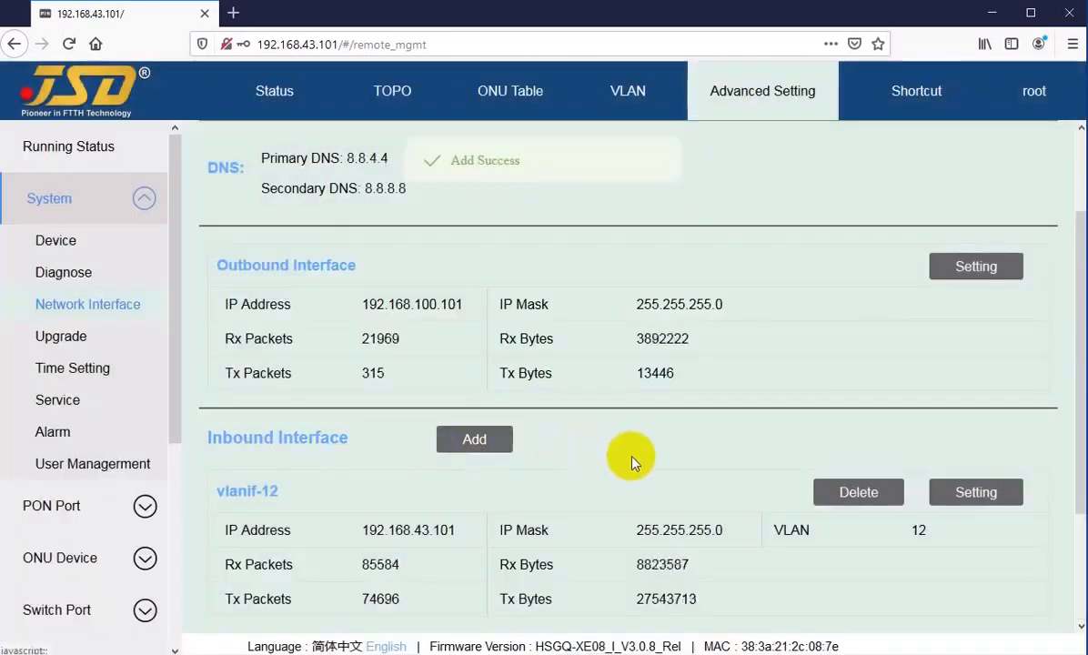
Review the details of the newly added vlanif-14 interface.
scroll(612, 490, down, 3)
drag(241, 492, 509, 560)
click(596, 544)
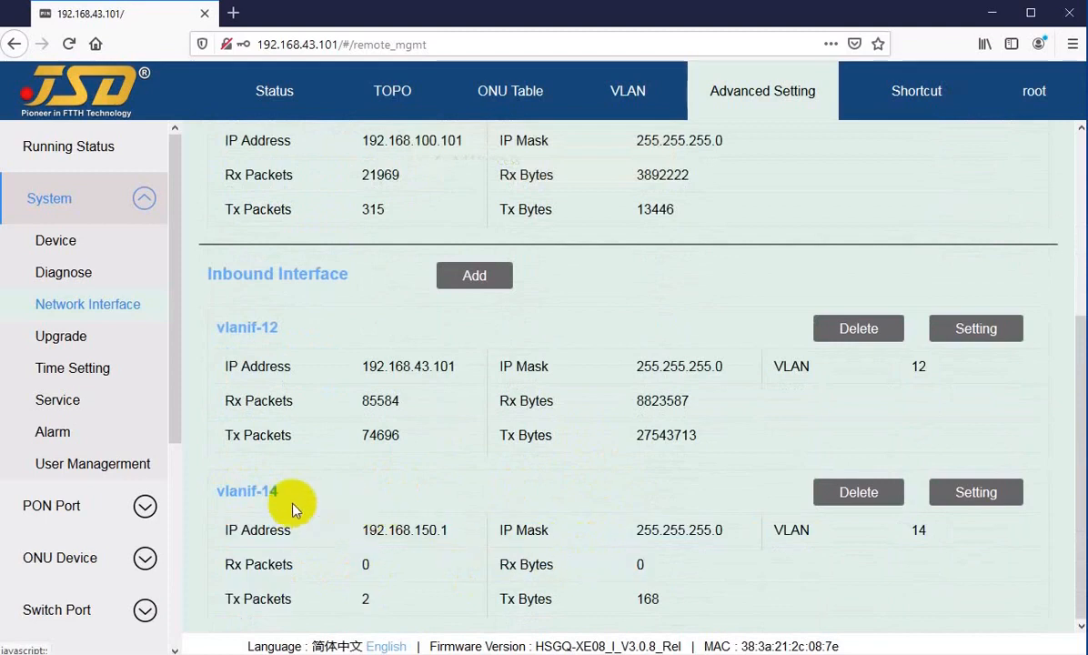
drag(242, 485, 339, 590)
click(644, 539)
Delete vlanif-14 and confirm, leaving only vlanif-12.
click(838, 492)
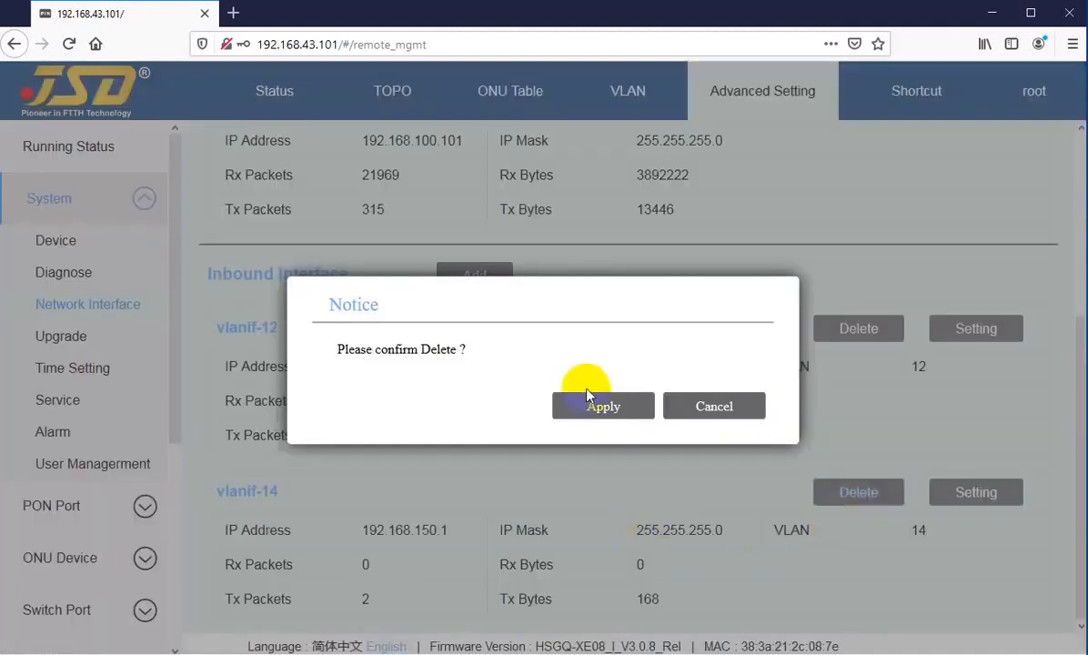
click(577, 411)
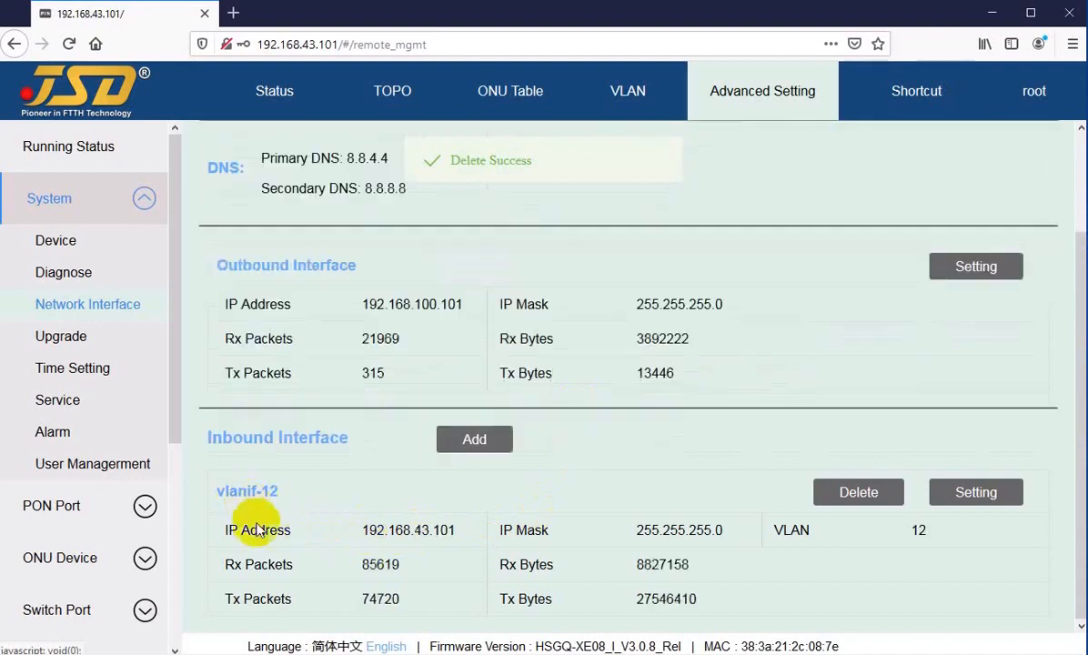
scroll(275, 437, up, 3)
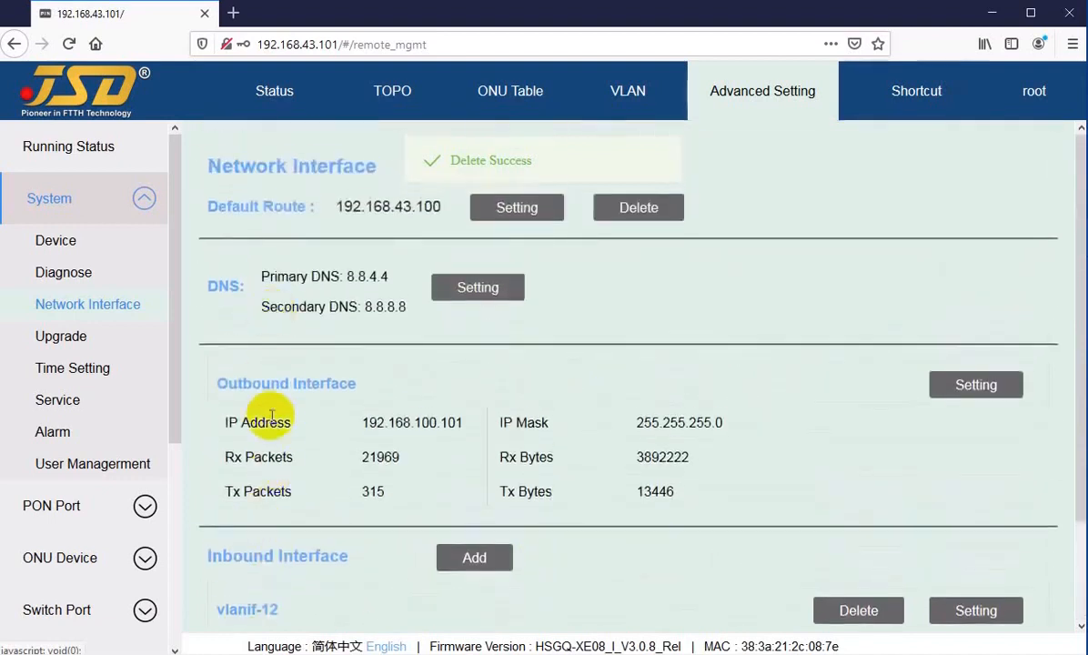
scroll(271, 417, down, 3)
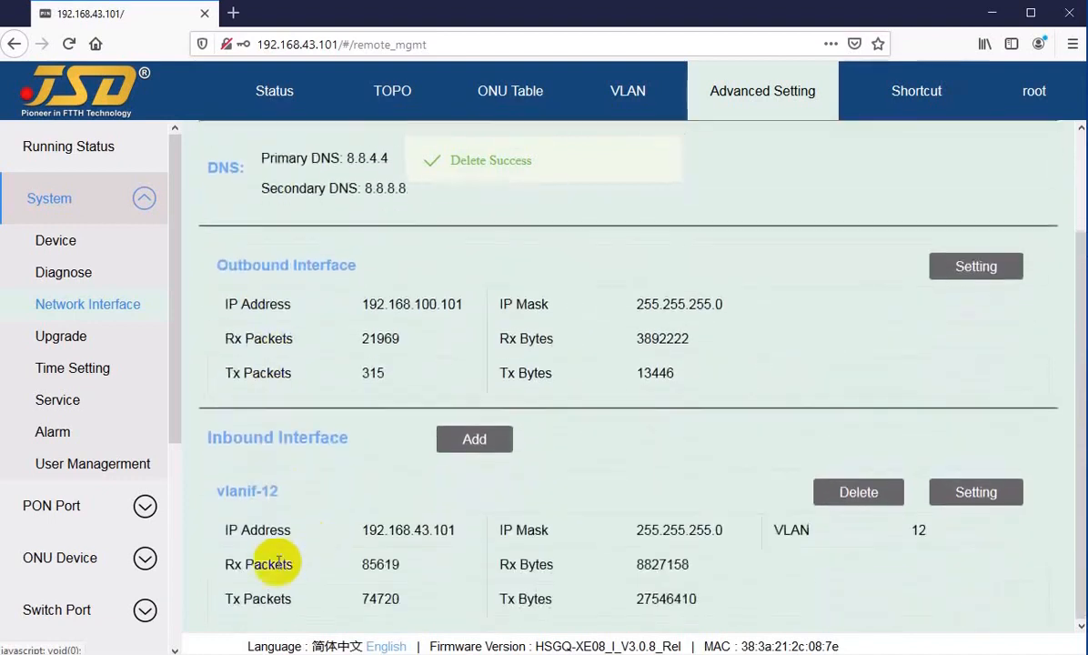
Open System > Upgrade and go over its Firmware, System and Full Version Upgrade sections.
click(94, 310)
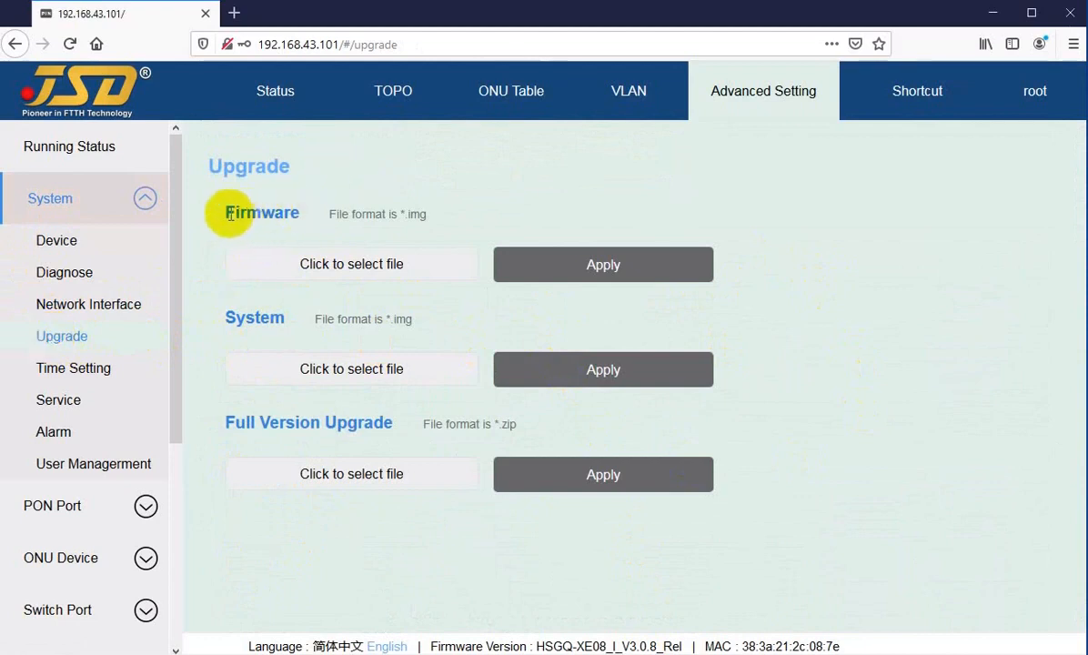
drag(235, 212, 278, 215)
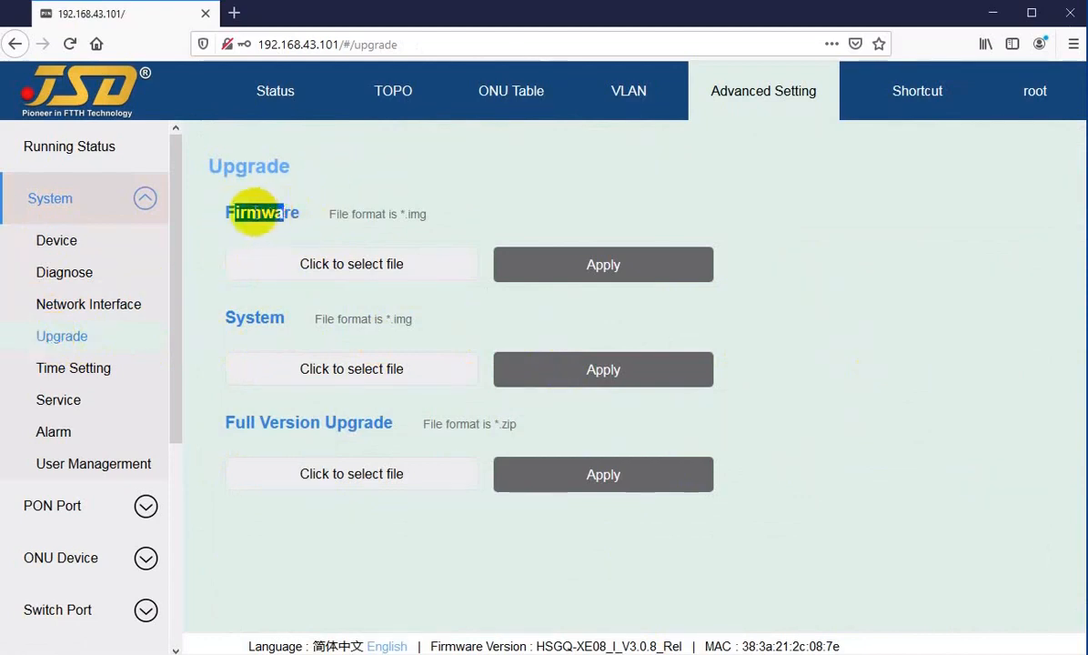
click(255, 212)
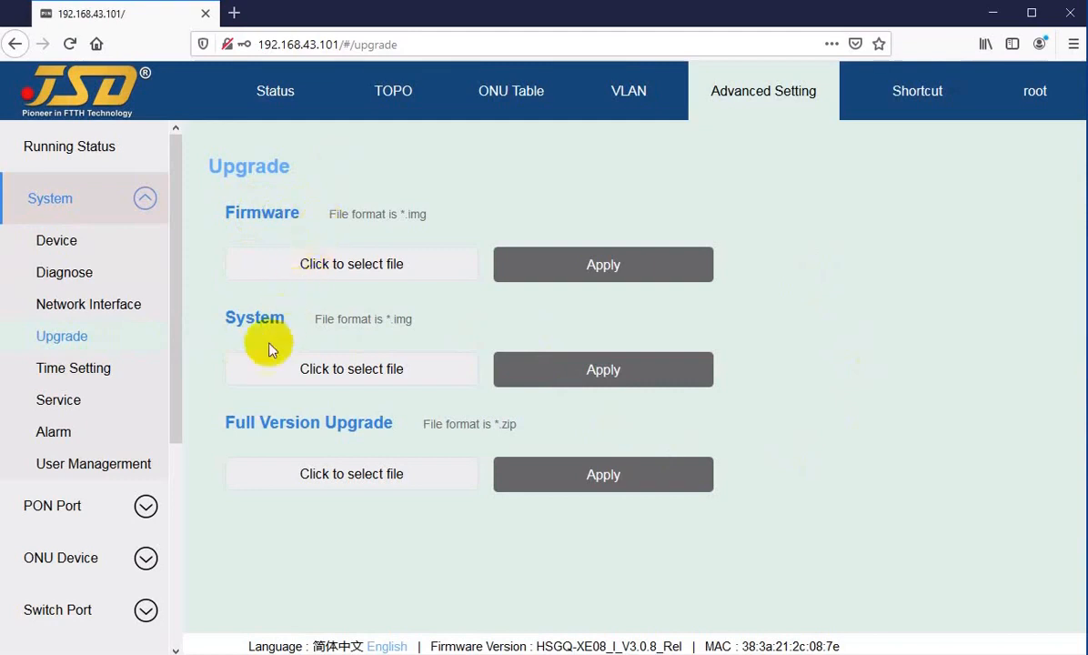
drag(246, 317, 296, 321)
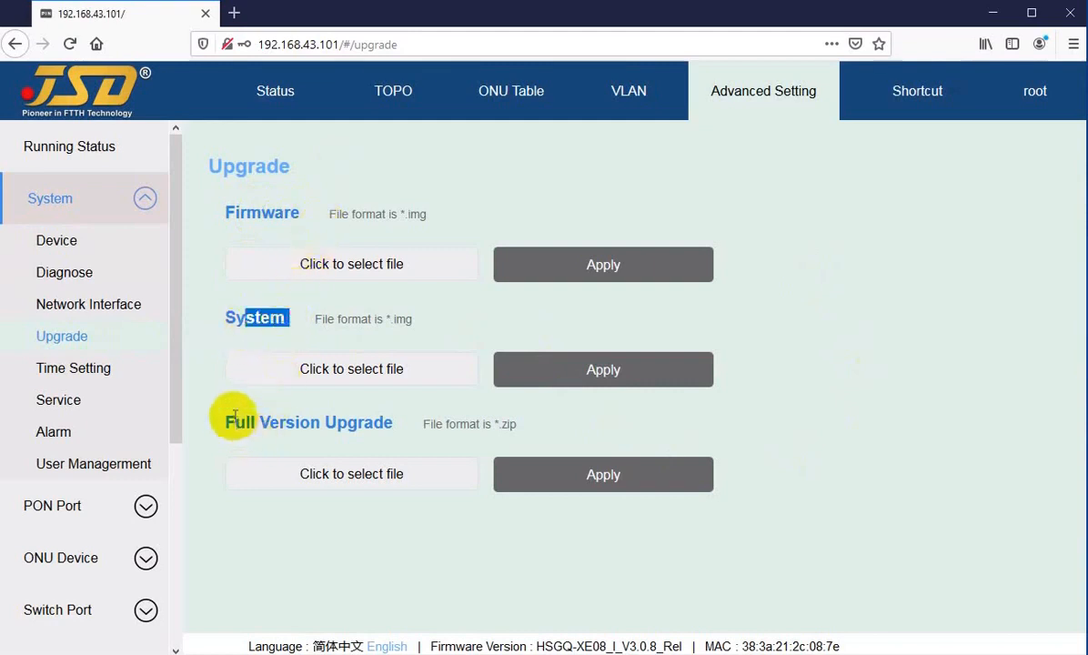
drag(235, 417, 349, 420)
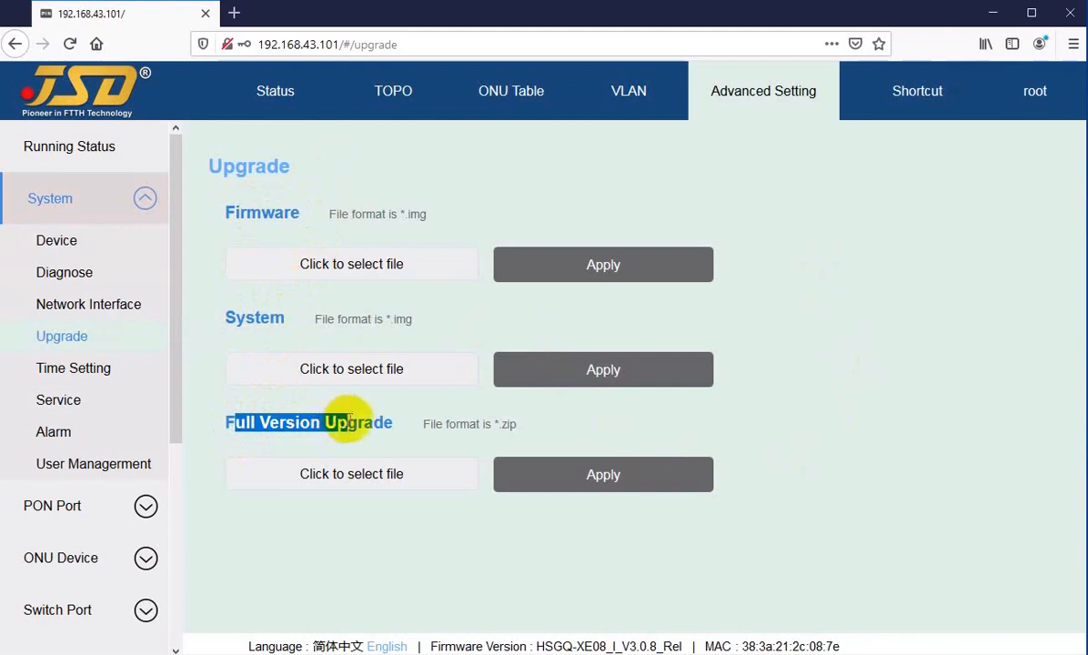
click(352, 421)
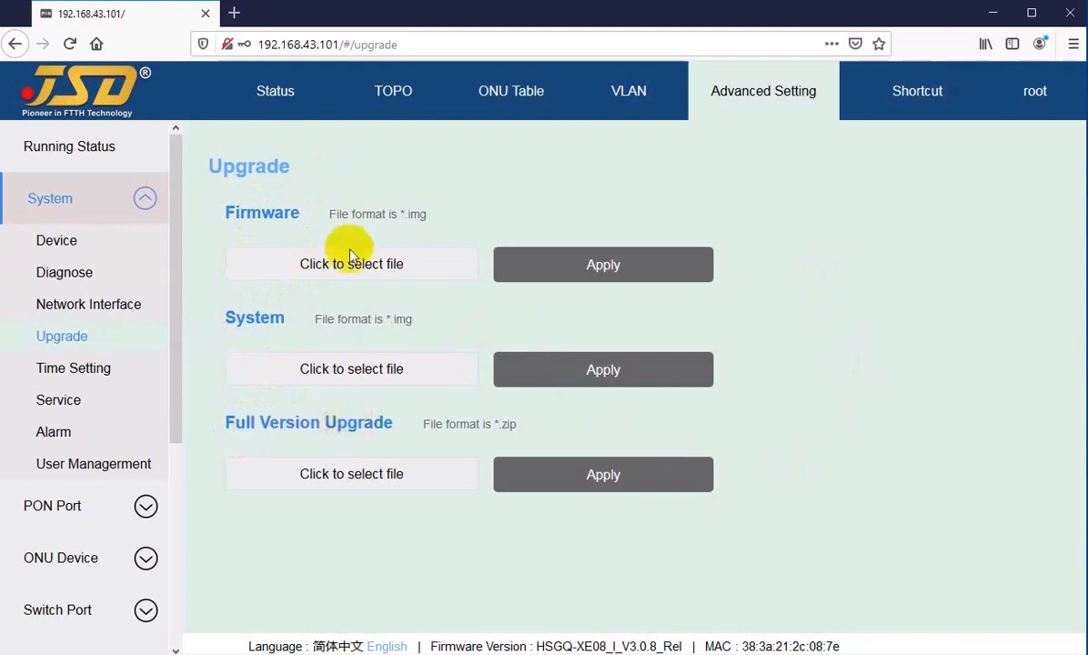
Open and cancel the file pickers for the firmware image, system image and full-version zip.
click(291, 271)
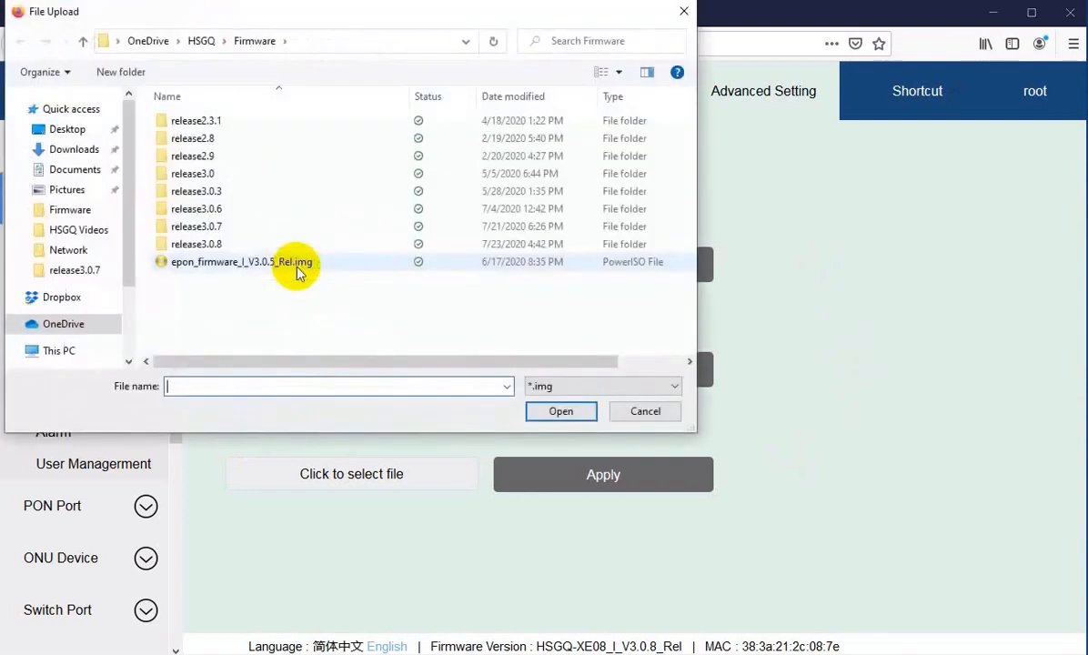
click(639, 410)
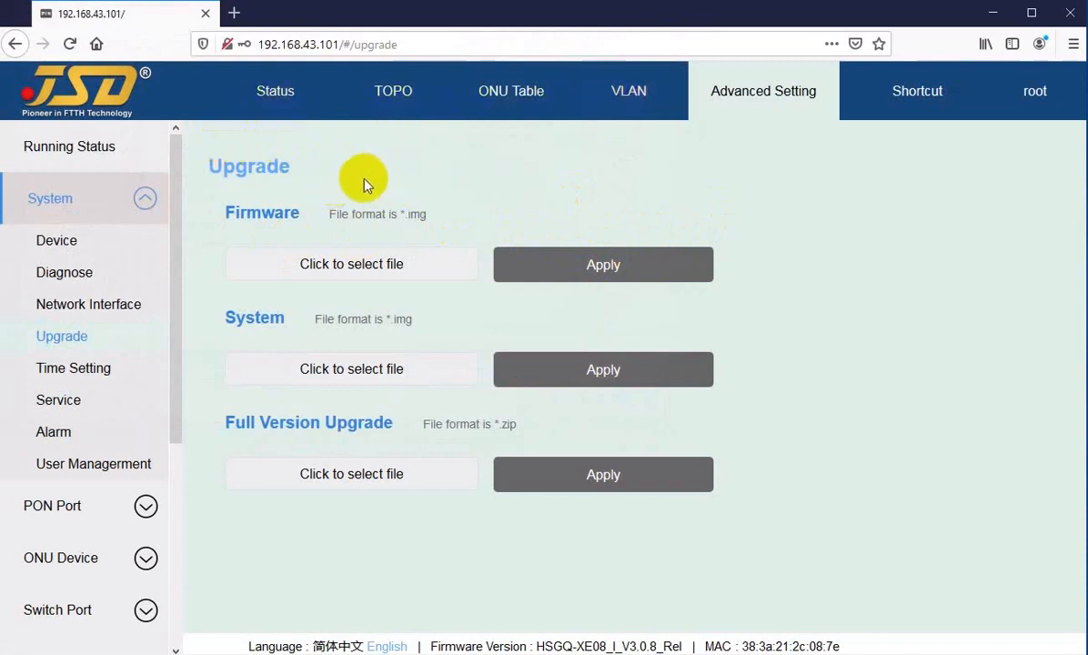
click(264, 375)
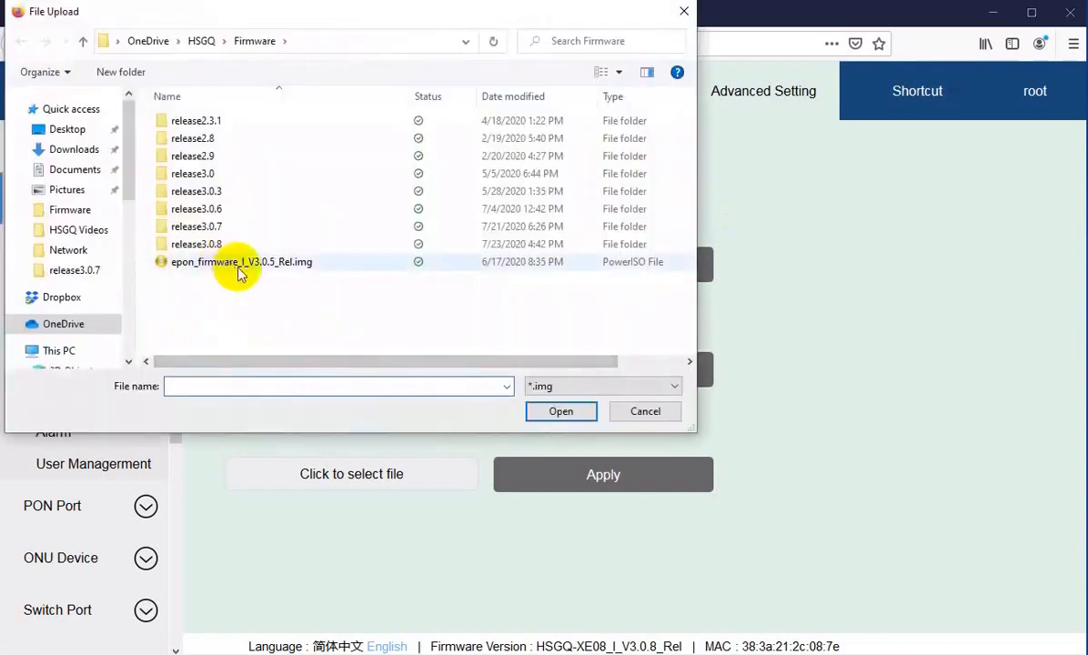
click(643, 412)
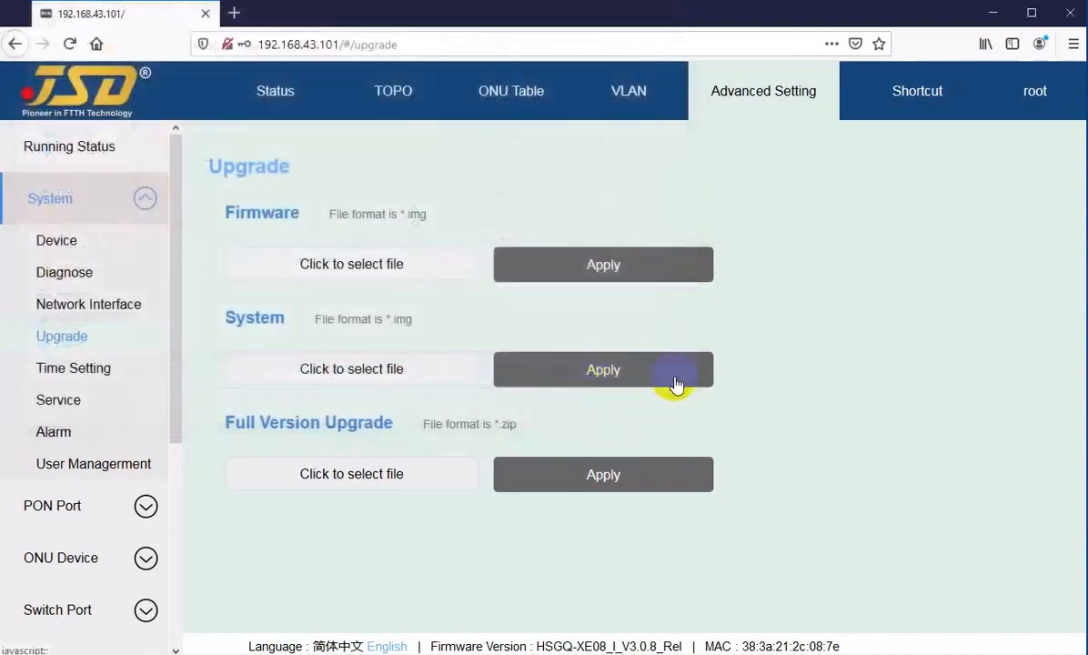
click(283, 481)
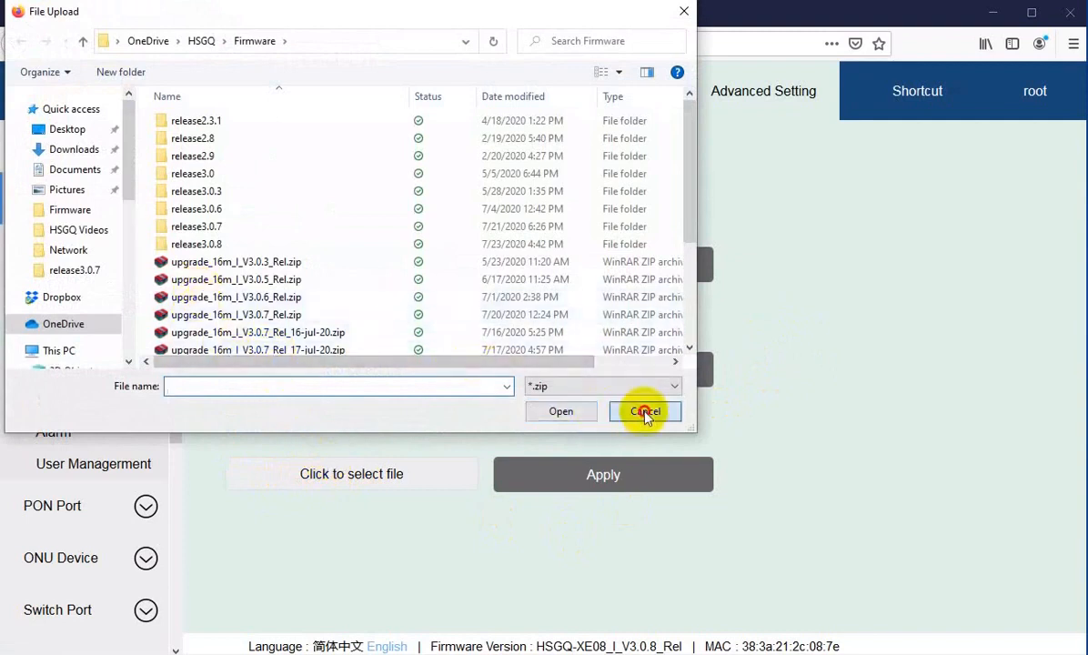
click(643, 412)
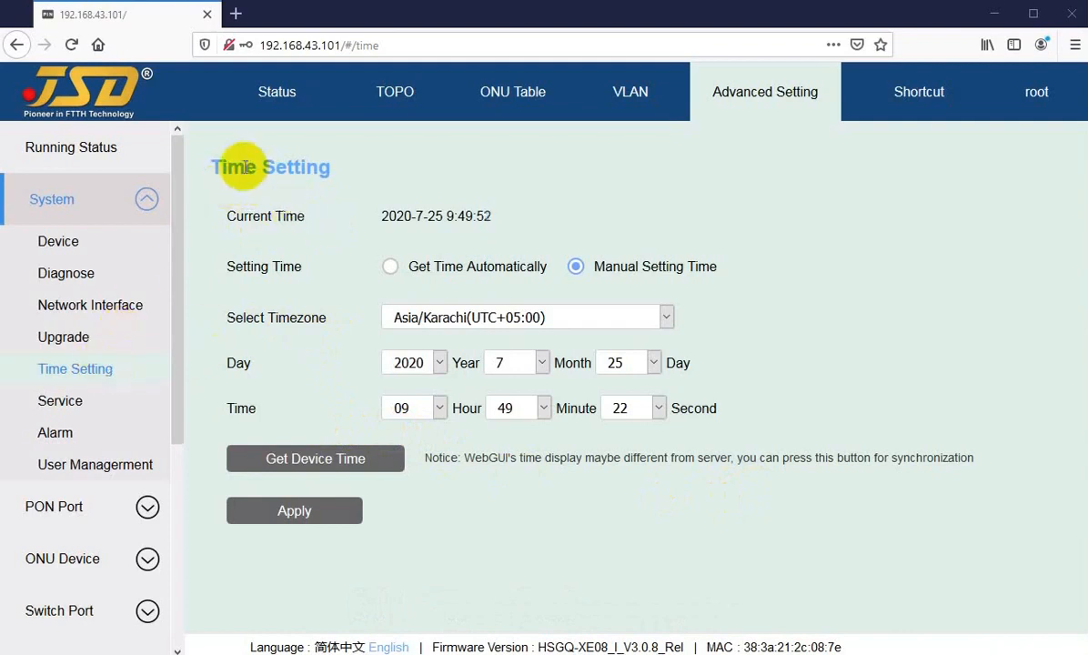
Check the timezone (Asia/Karachi) and year (2020) lists, leaving both unchanged.
drag(228, 167, 270, 167)
drag(242, 217, 320, 225)
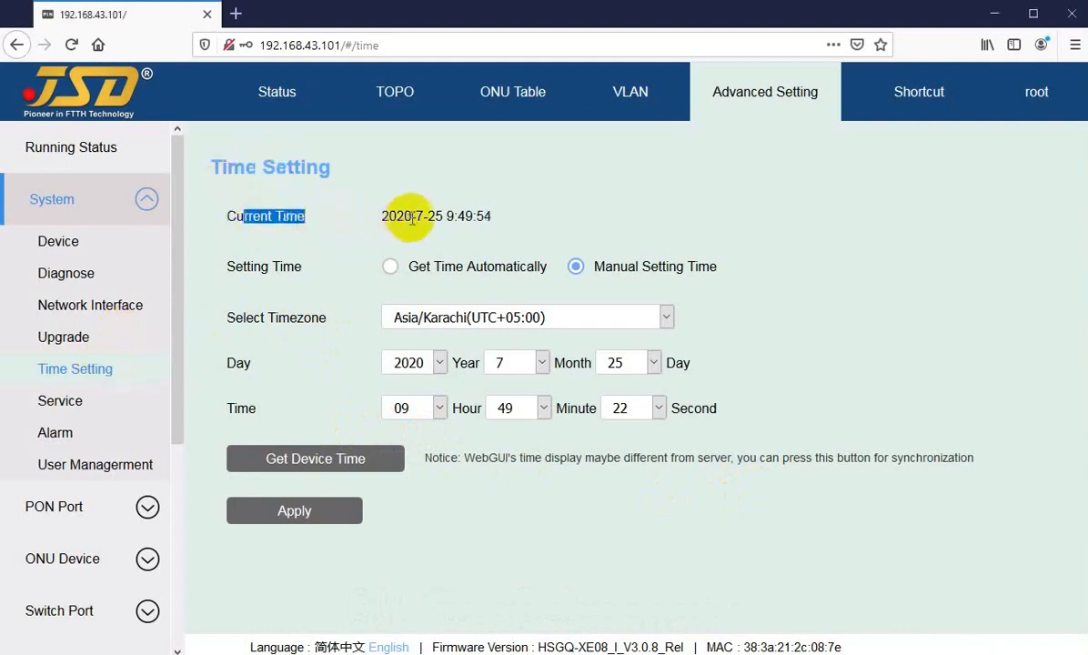
click(416, 218)
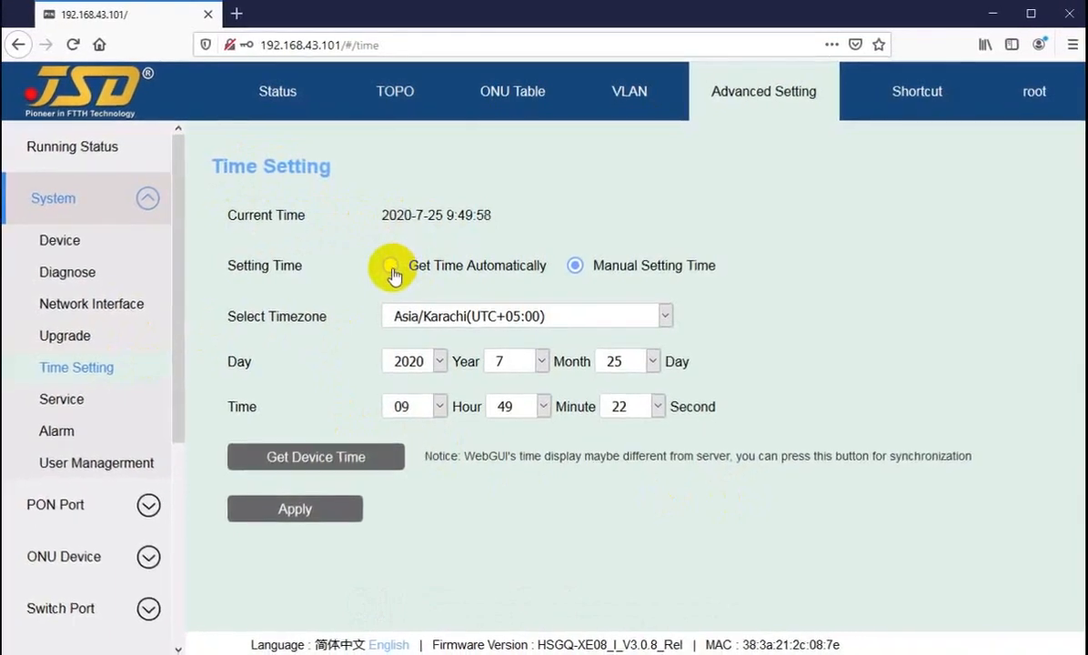
click(475, 316)
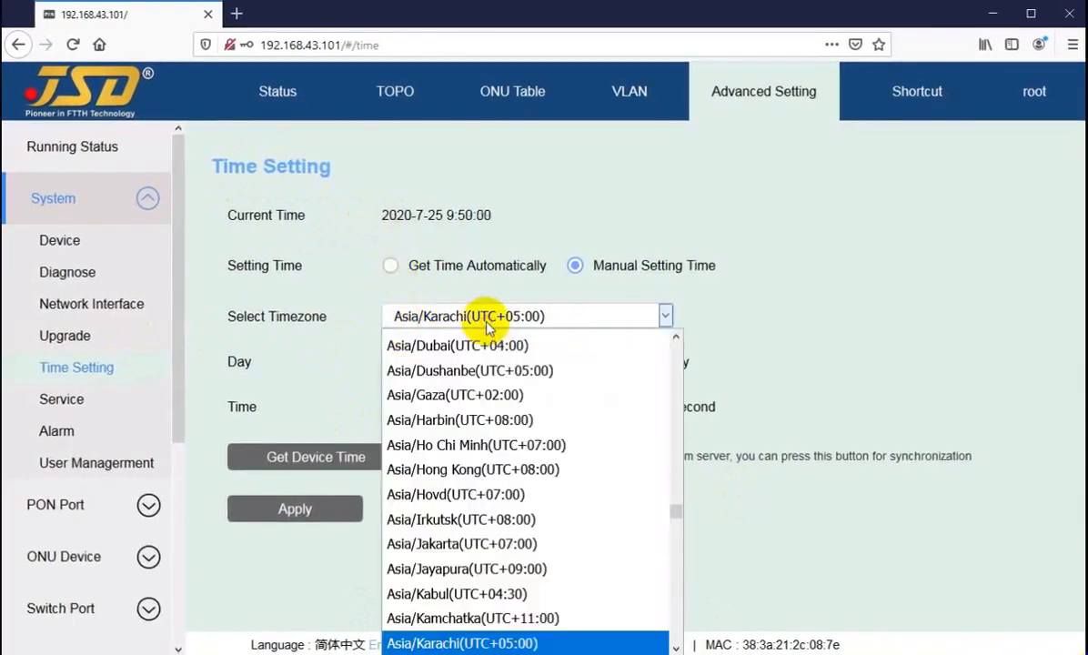
click(470, 319)
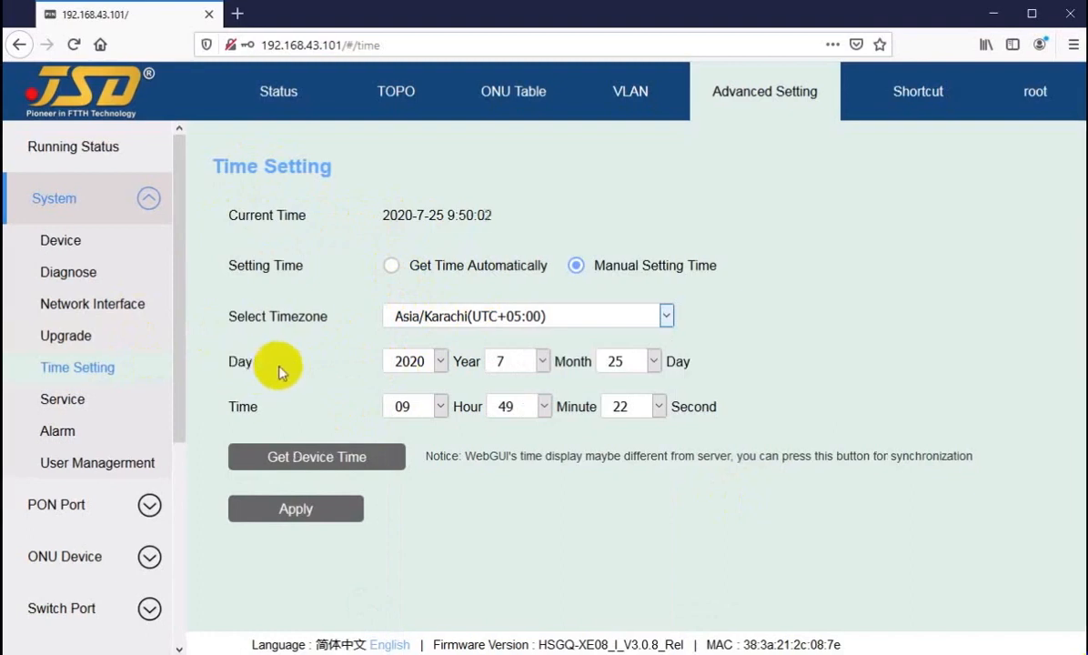
click(421, 364)
click(419, 364)
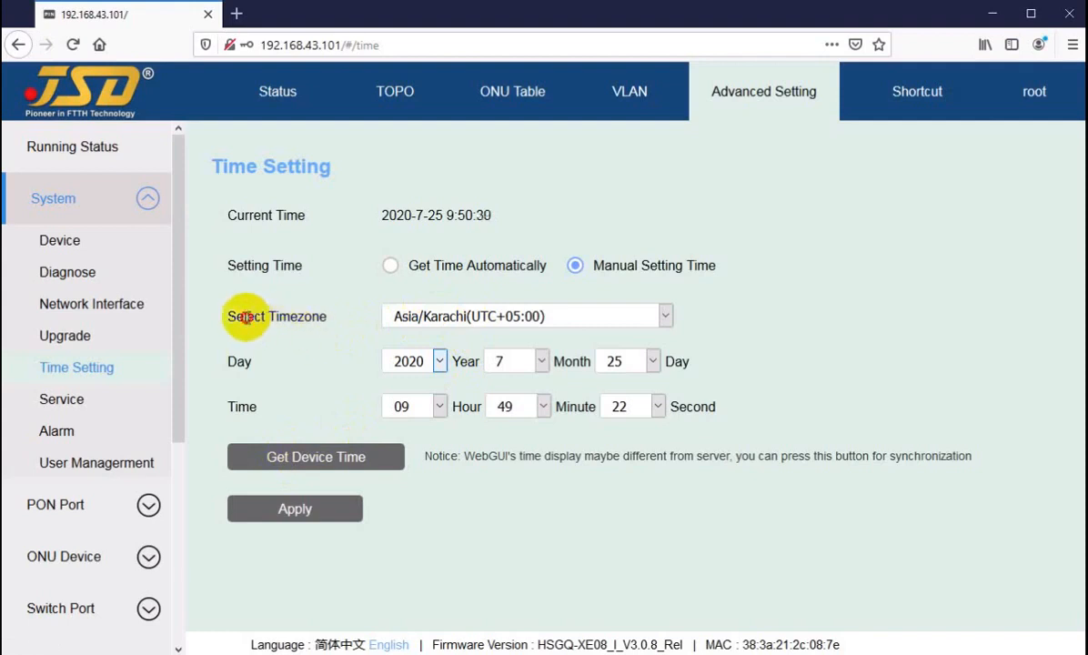
Recheck the timezone and year lists, then highlight the current device time.
drag(246, 315, 313, 315)
click(406, 315)
click(402, 312)
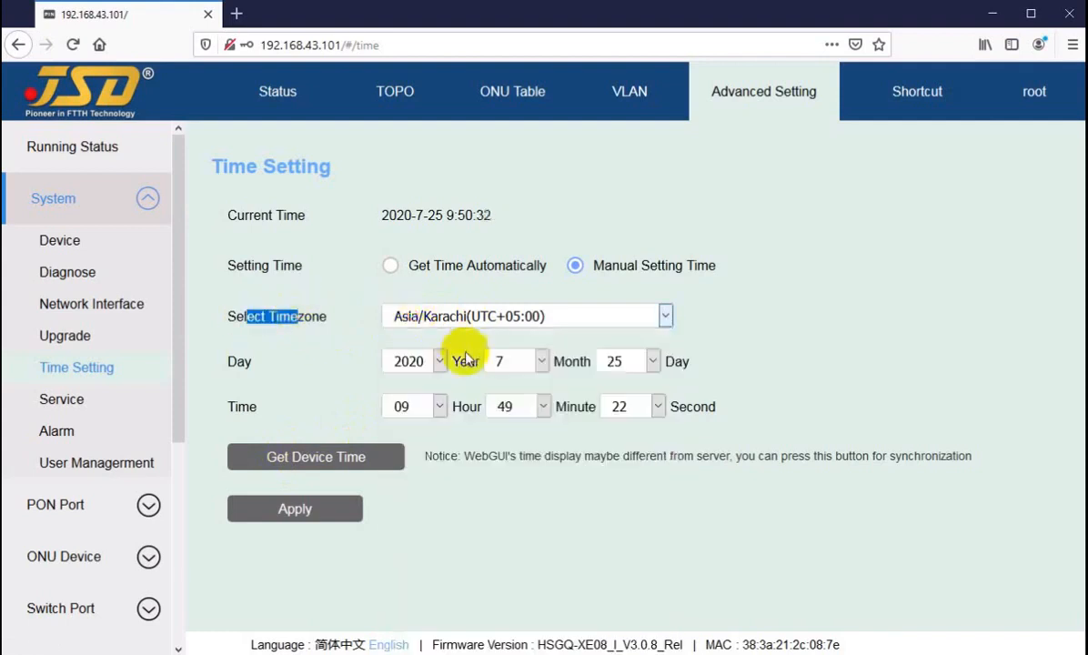
click(401, 363)
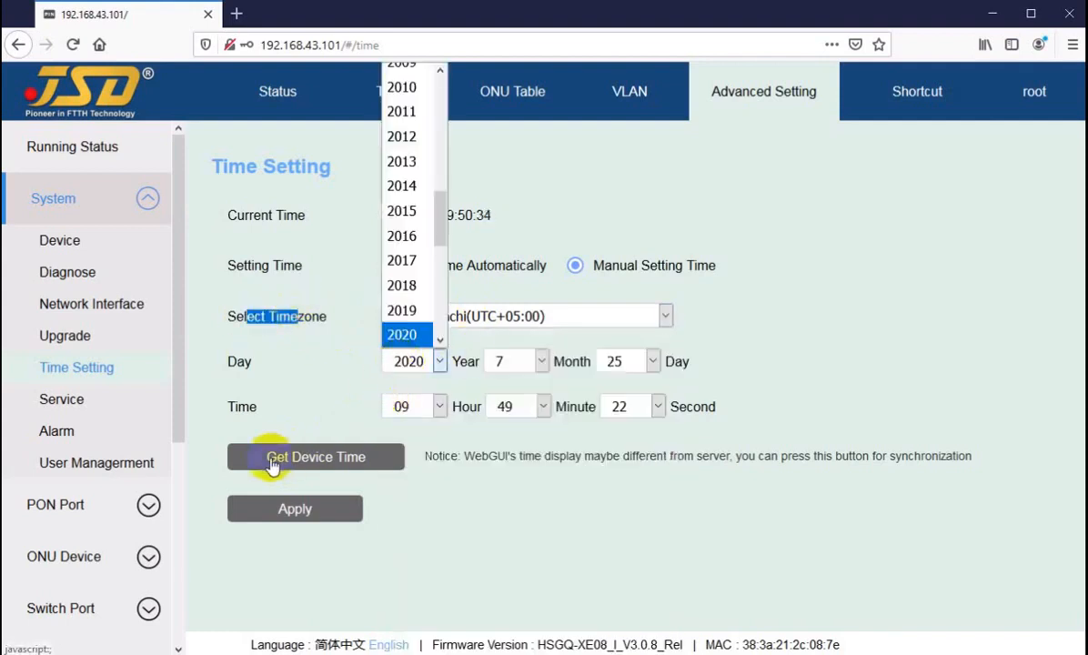
click(468, 525)
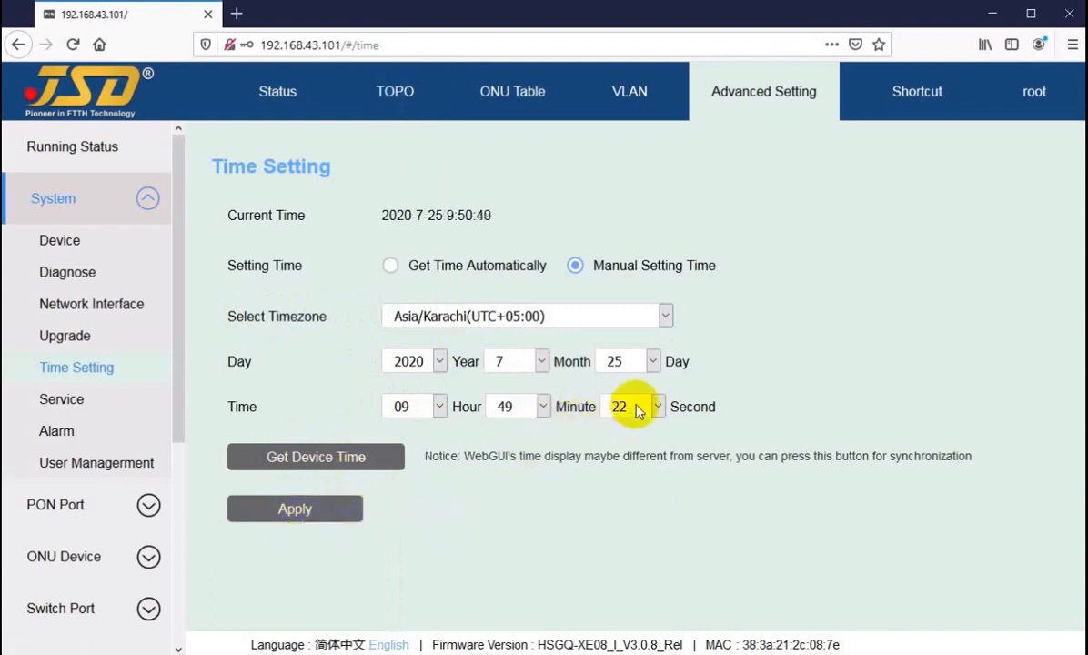
double_click(391, 214)
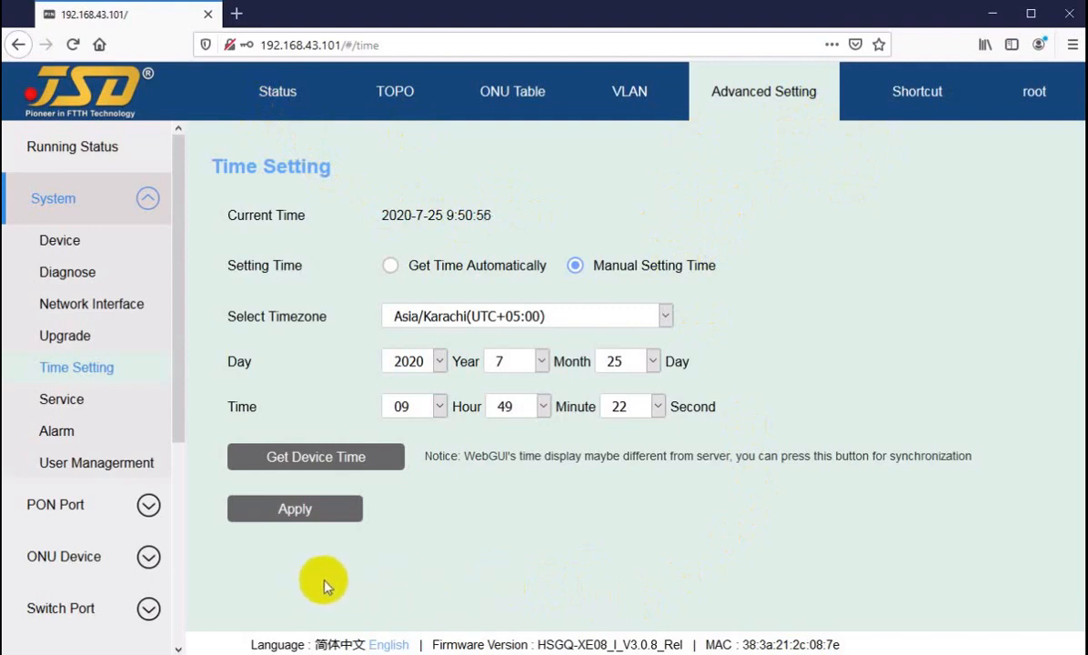
click(247, 209)
drag(247, 209, 466, 216)
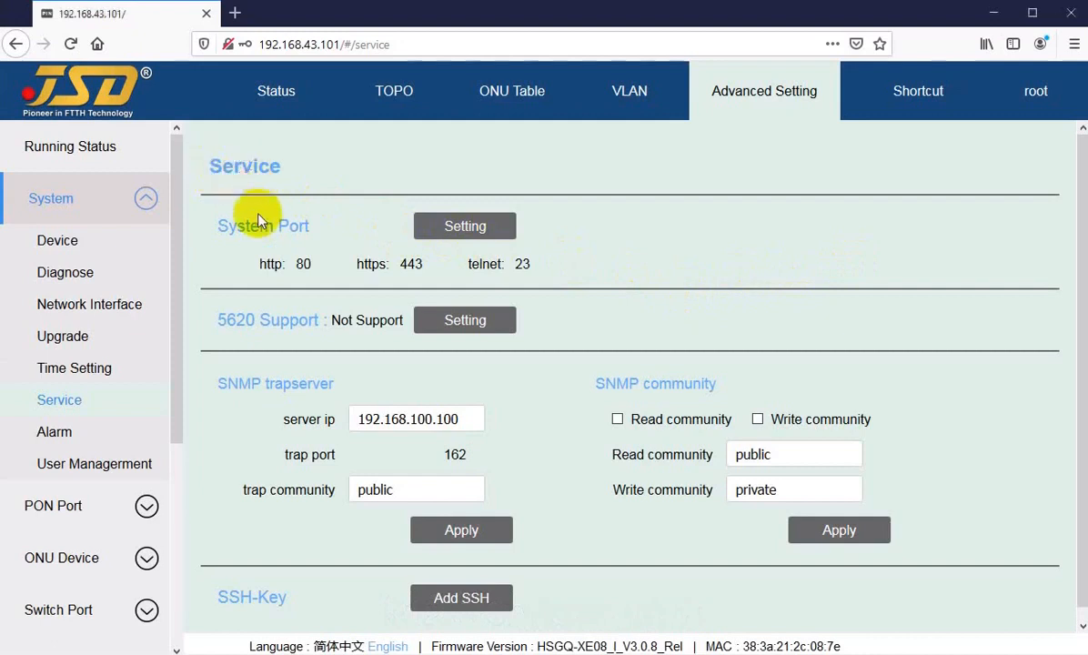
drag(237, 226, 318, 227)
click(324, 230)
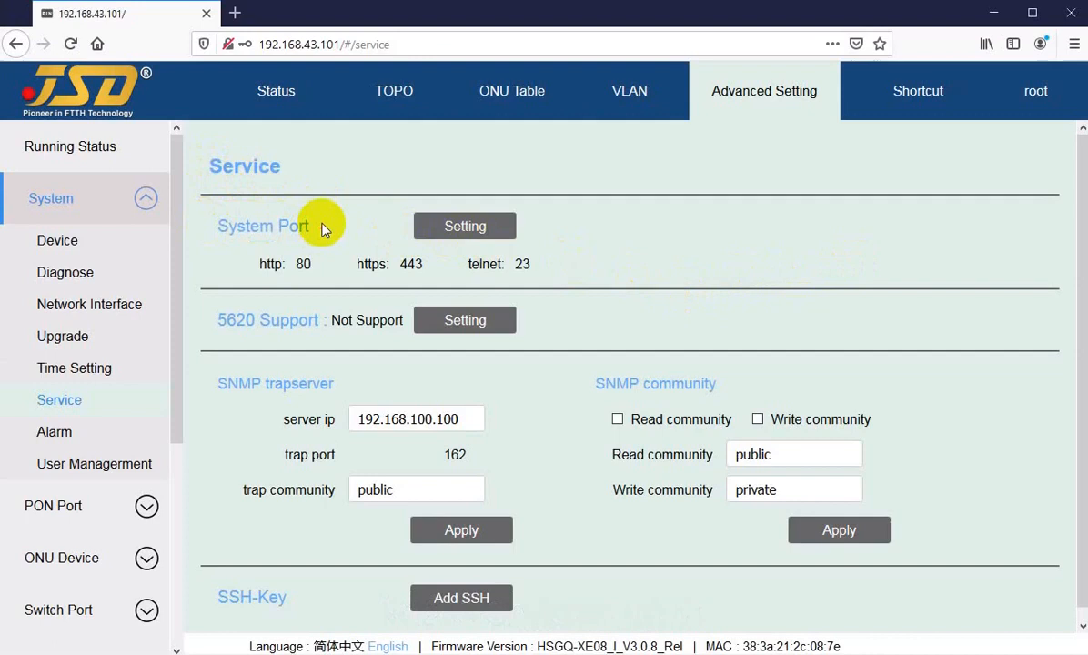
click(457, 233)
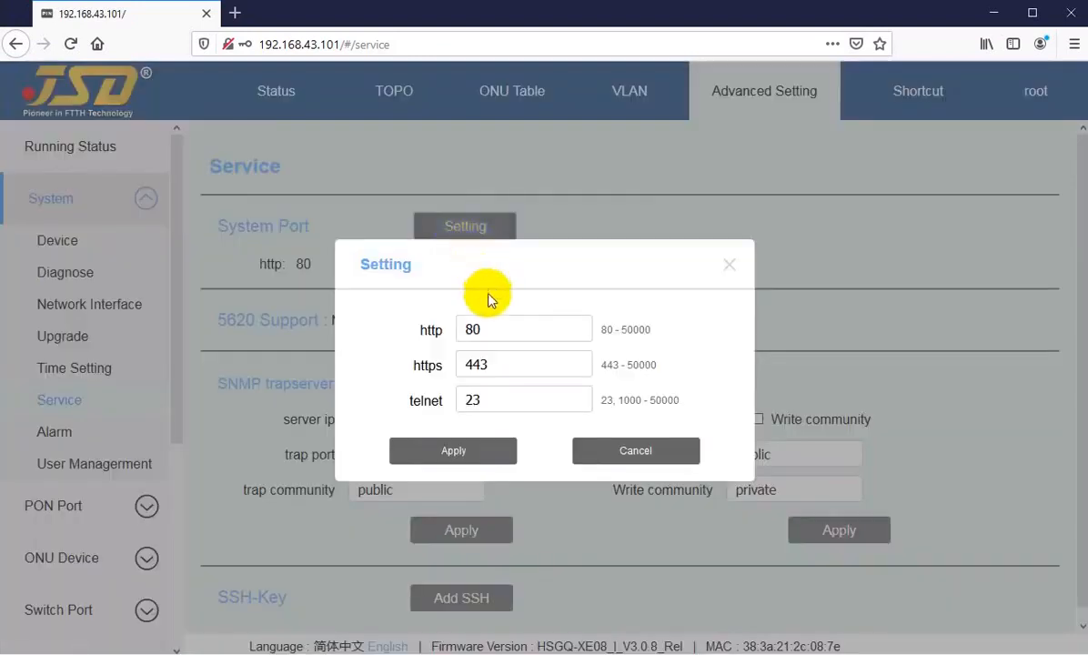
click(498, 327)
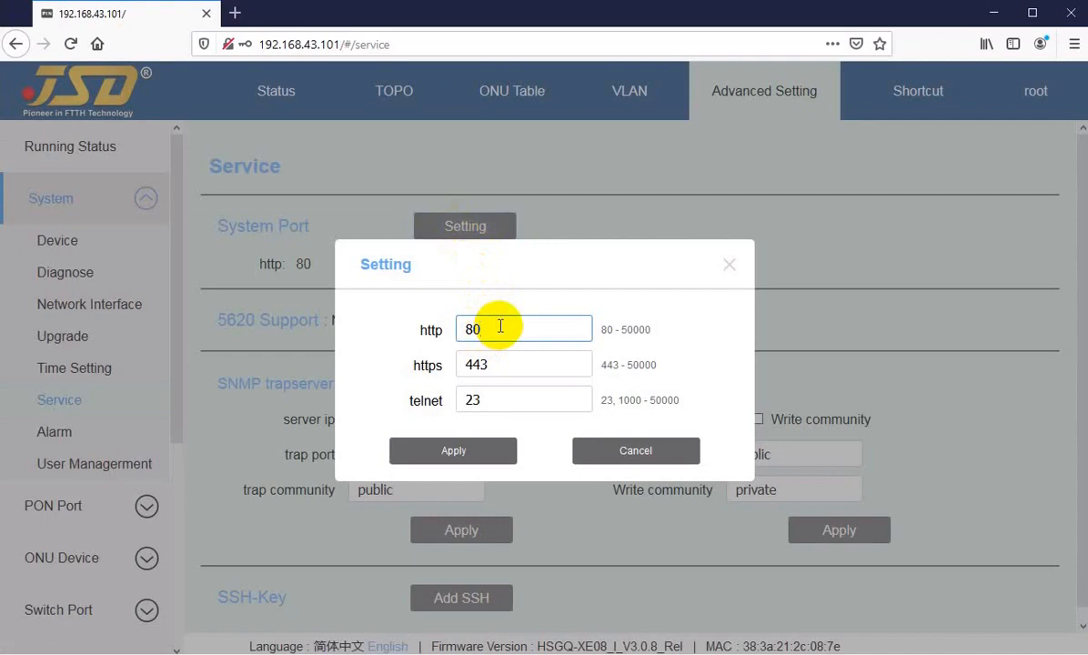
click(419, 364)
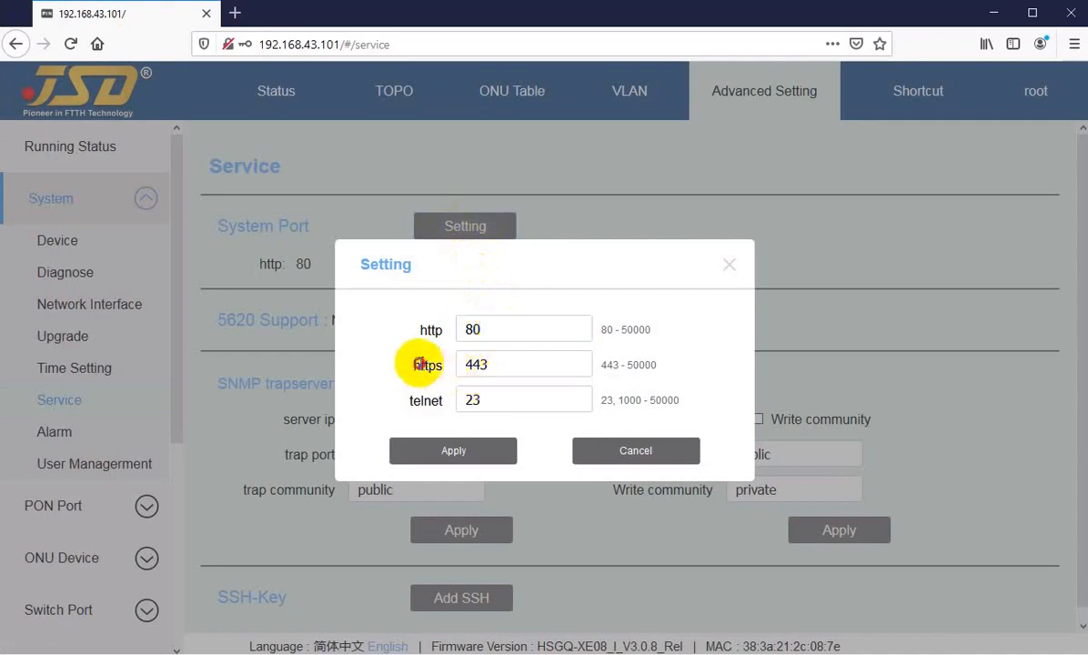
click(510, 363)
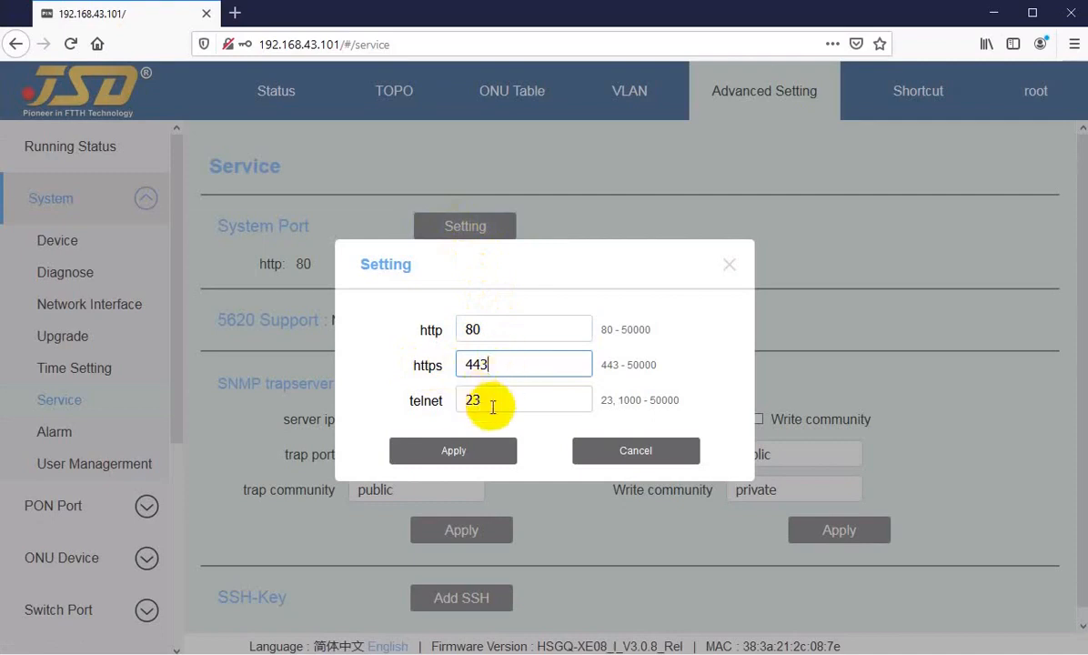
click(493, 401)
click(490, 329)
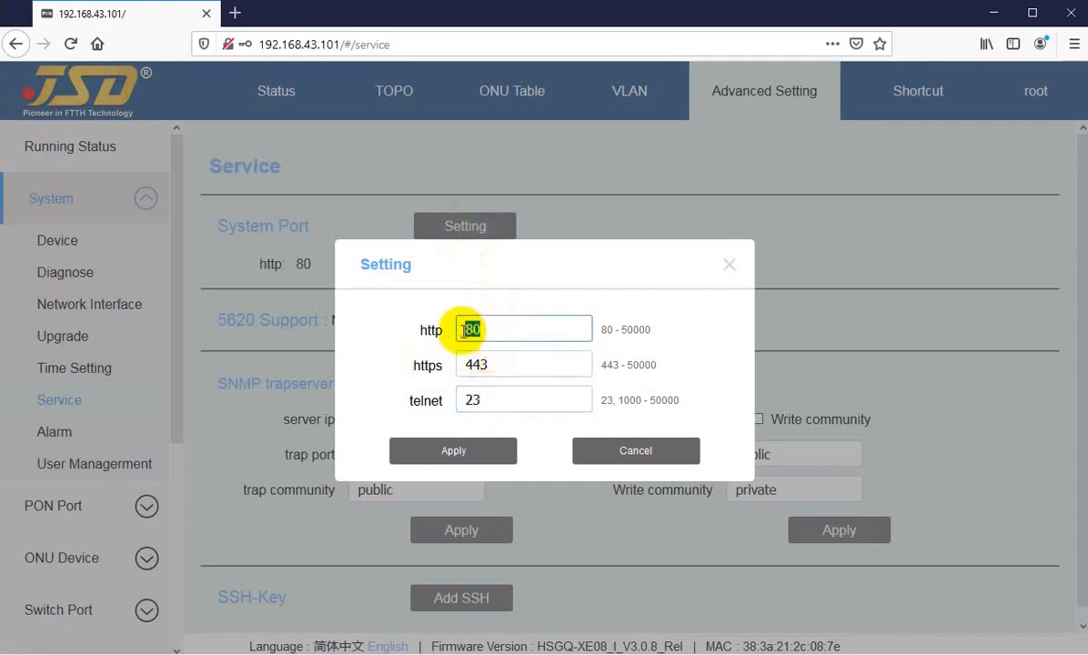
click(501, 363)
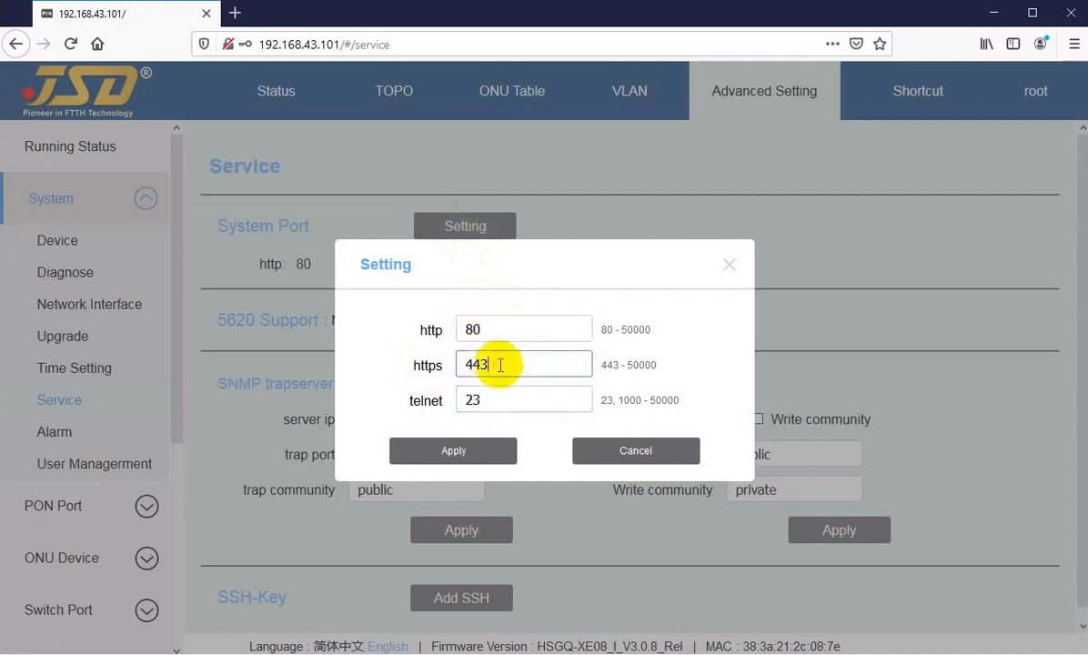
click(445, 459)
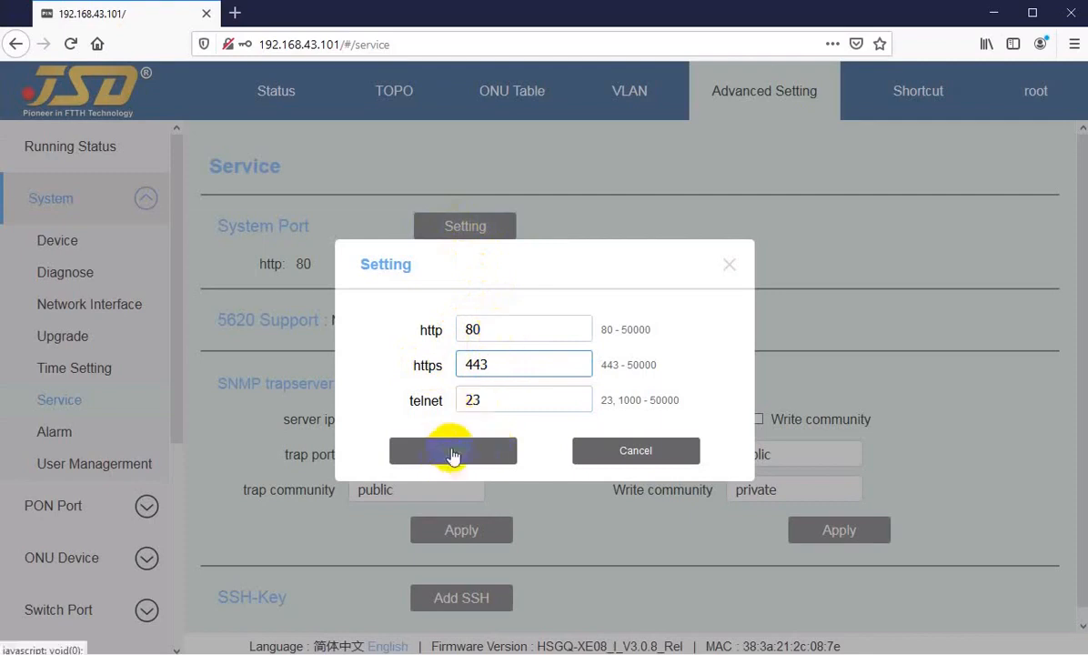
click(497, 400)
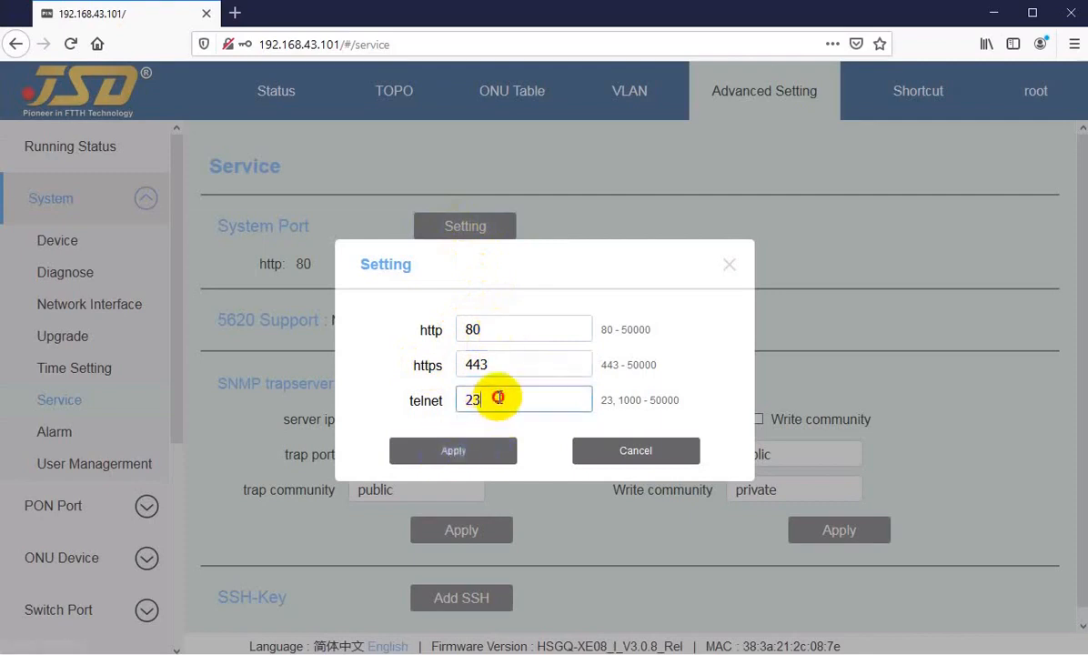
click(621, 459)
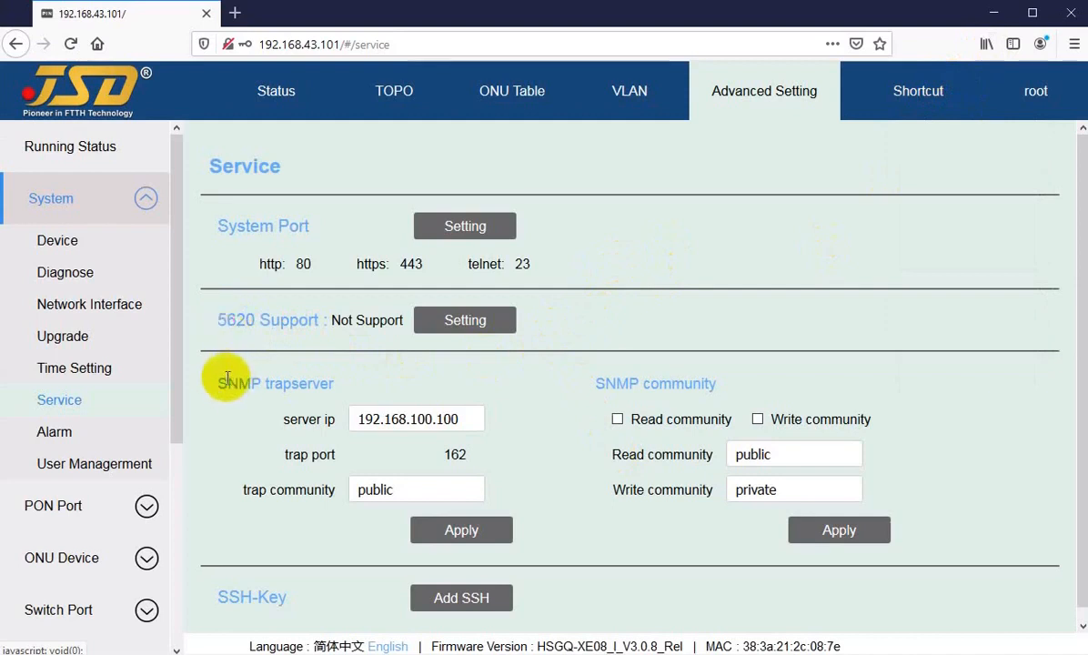
drag(226, 382, 284, 381)
click(294, 382)
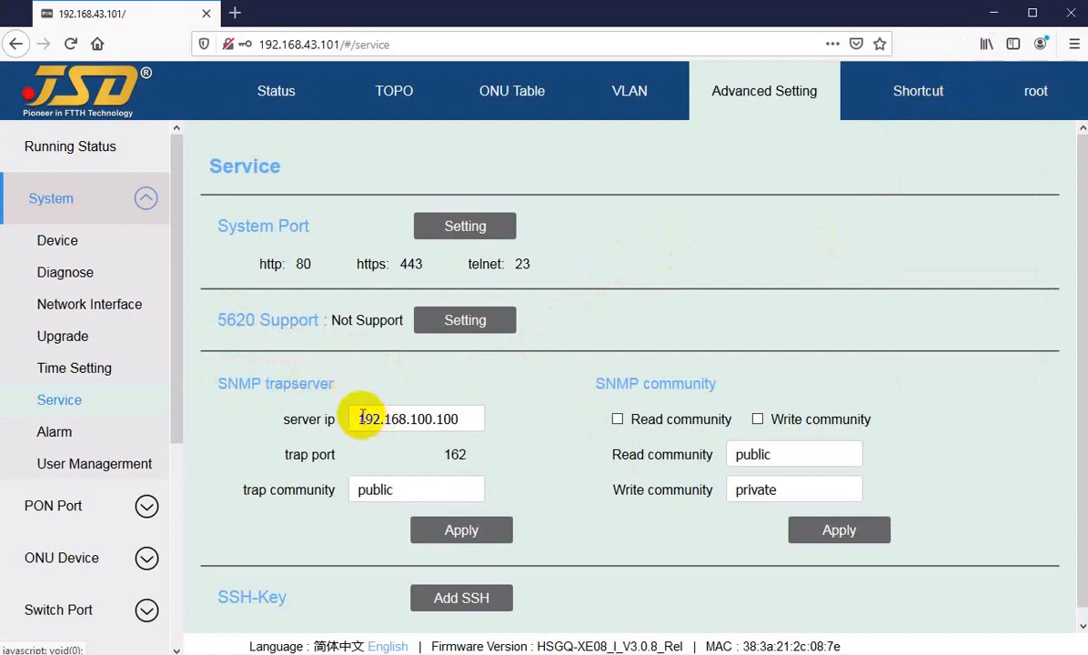
drag(358, 418, 449, 416)
click(452, 418)
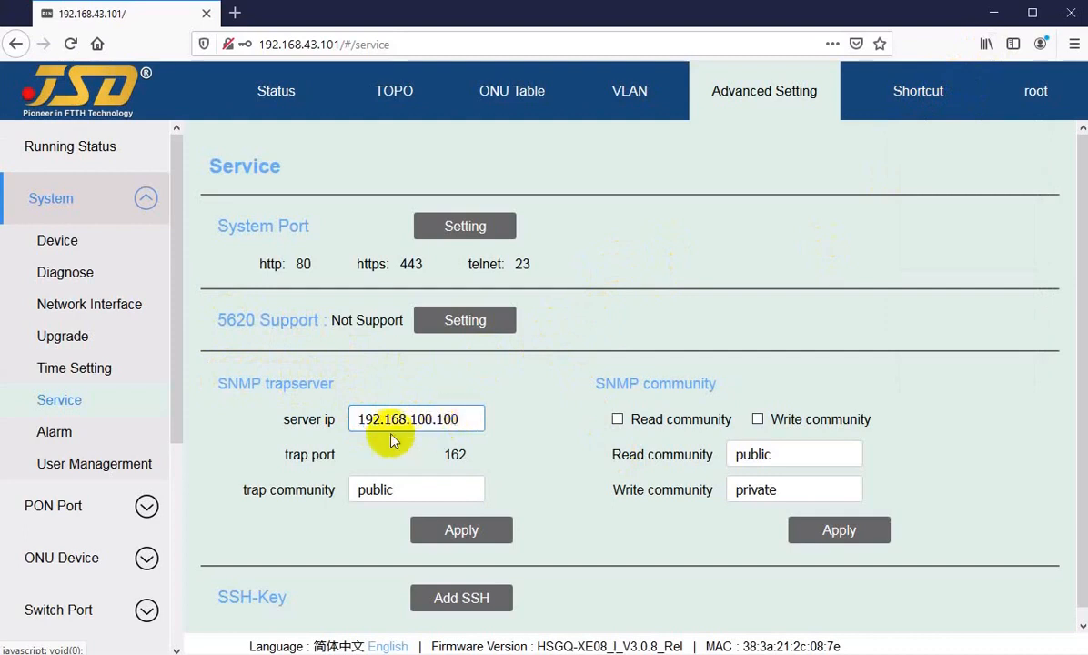
drag(289, 454, 334, 455)
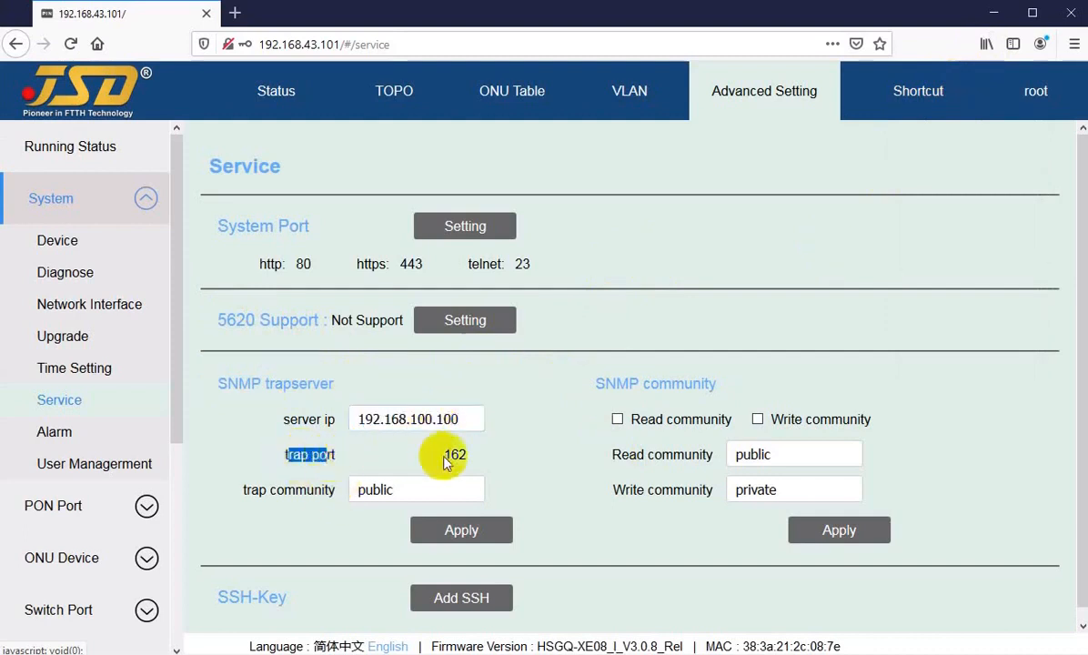
mouse_move(441, 454)
mouse_down()
mouse_move(472, 454)
mouse_move(454, 454)
mouse_up()
click(286, 493)
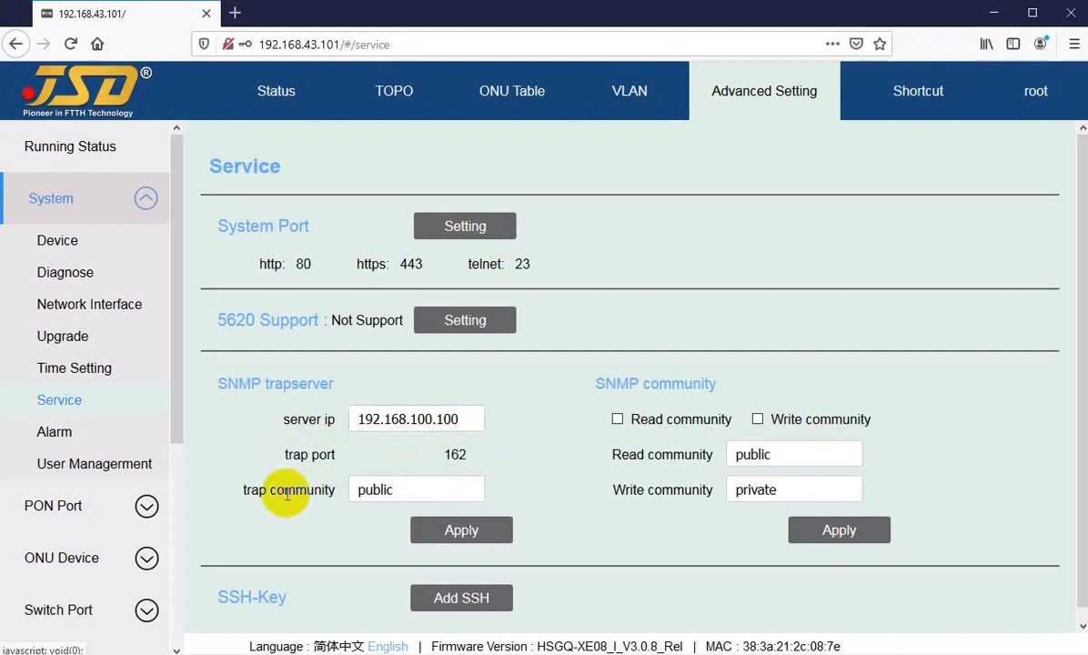
click(413, 489)
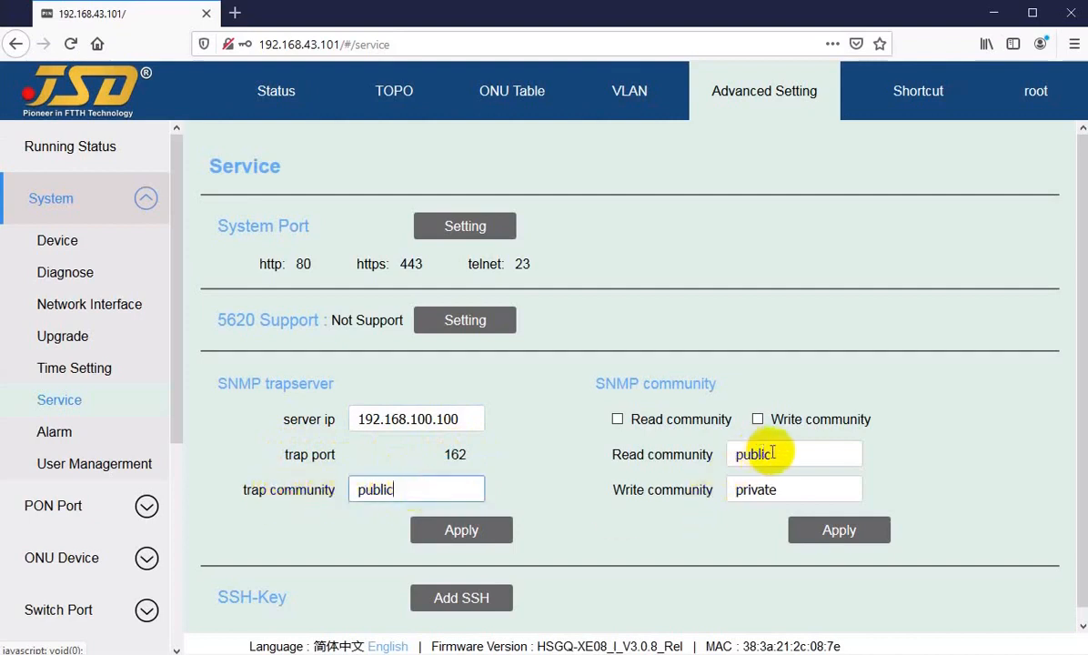
drag(794, 452, 739, 452)
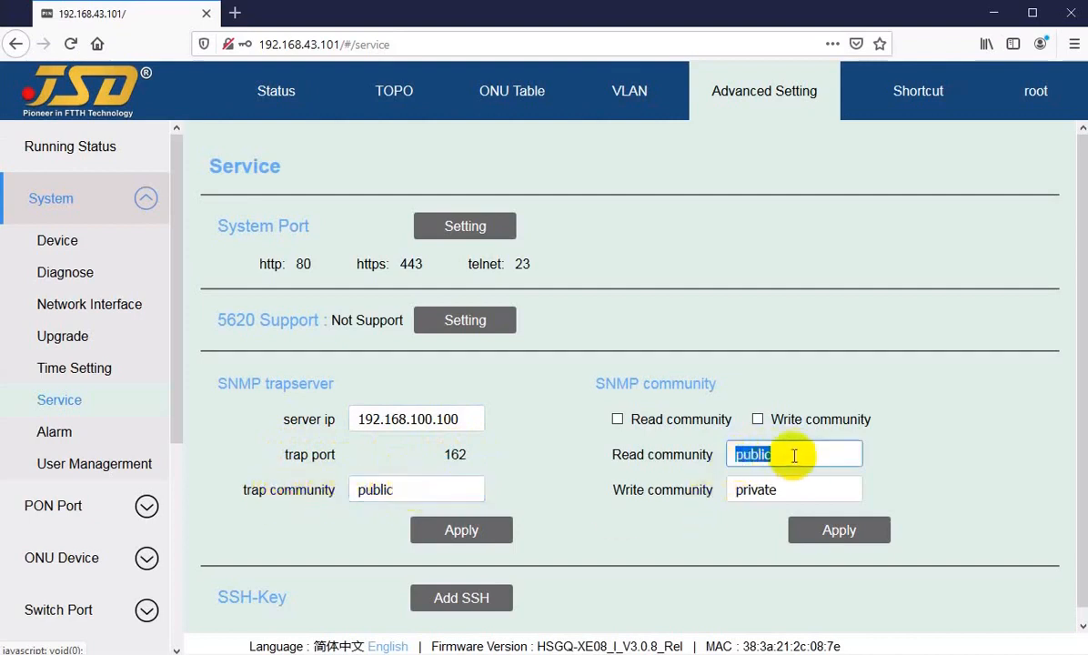
drag(413, 493, 328, 490)
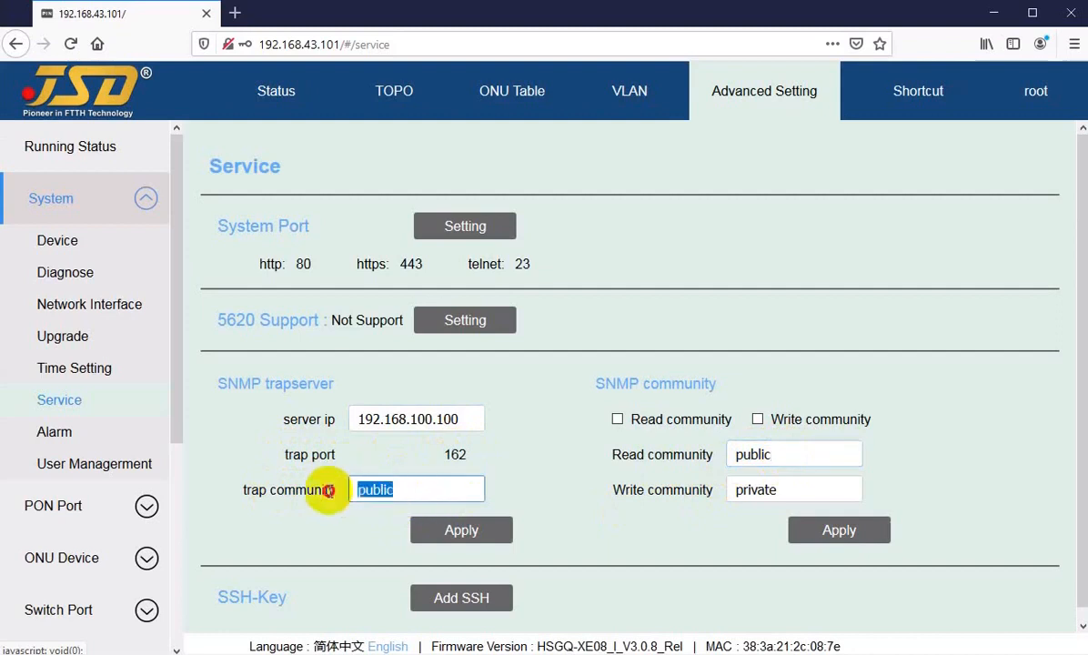
click(401, 492)
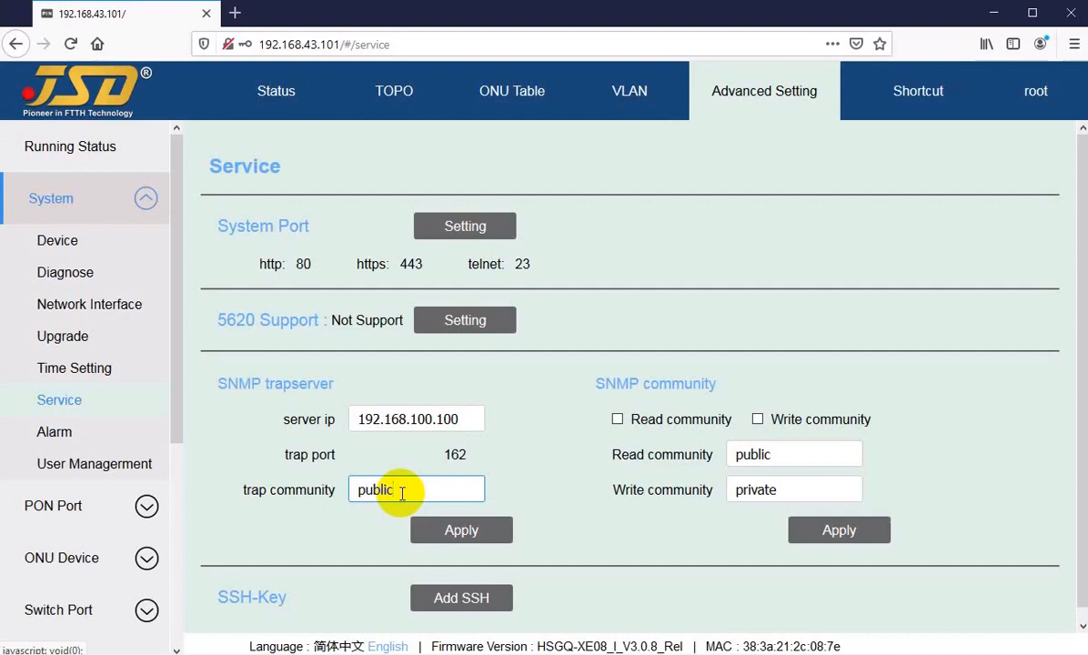
scroll(391, 468, down, 1)
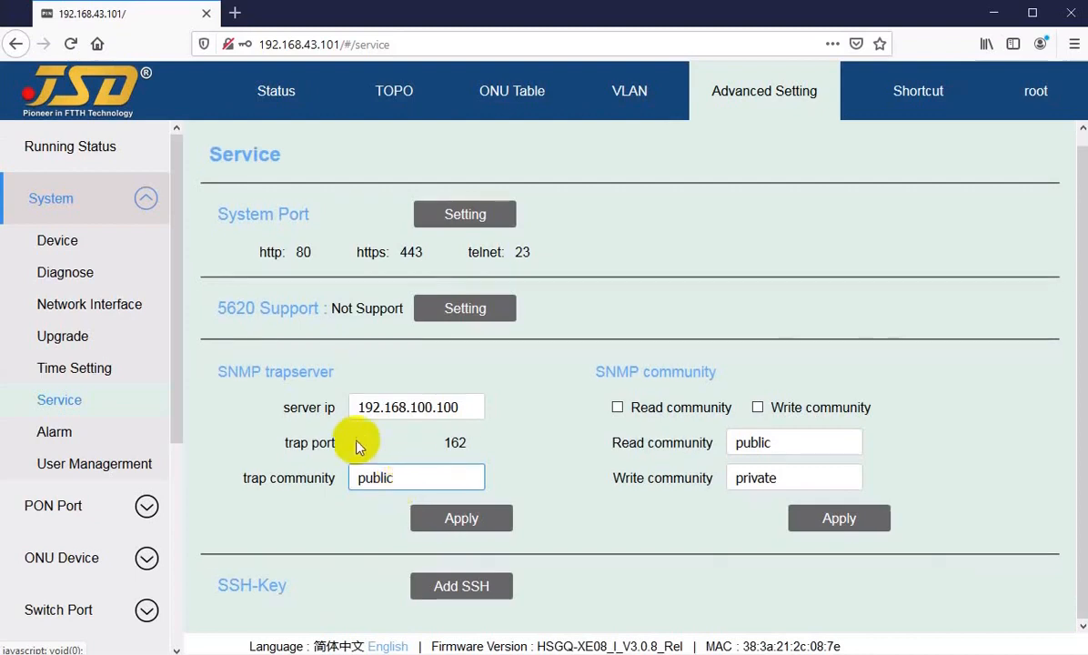
drag(226, 586, 255, 585)
click(270, 590)
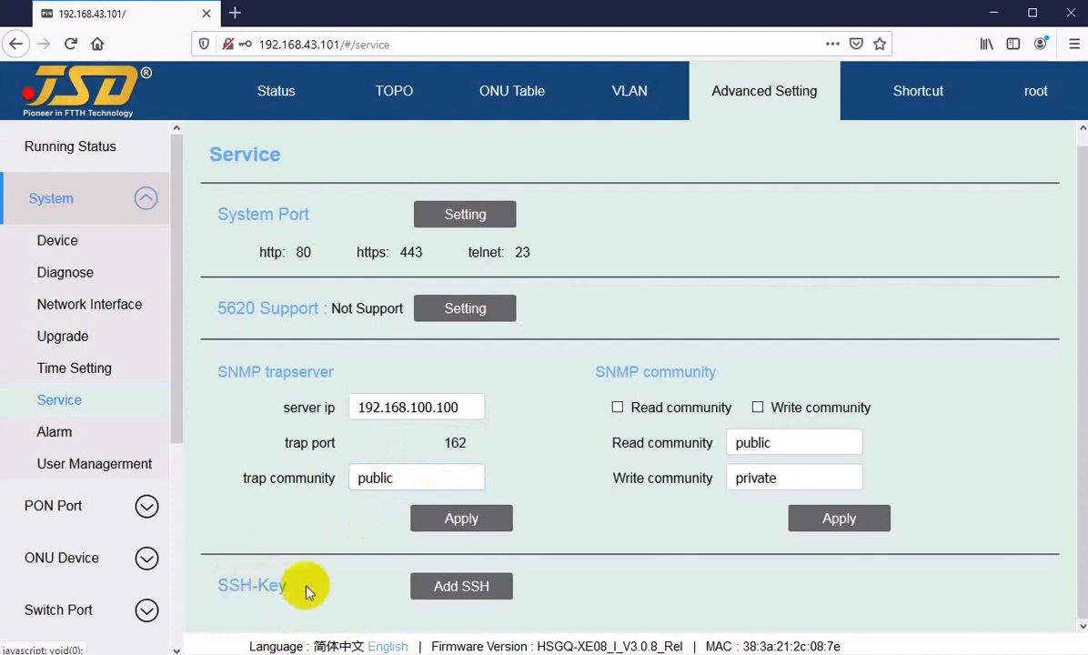
click(479, 587)
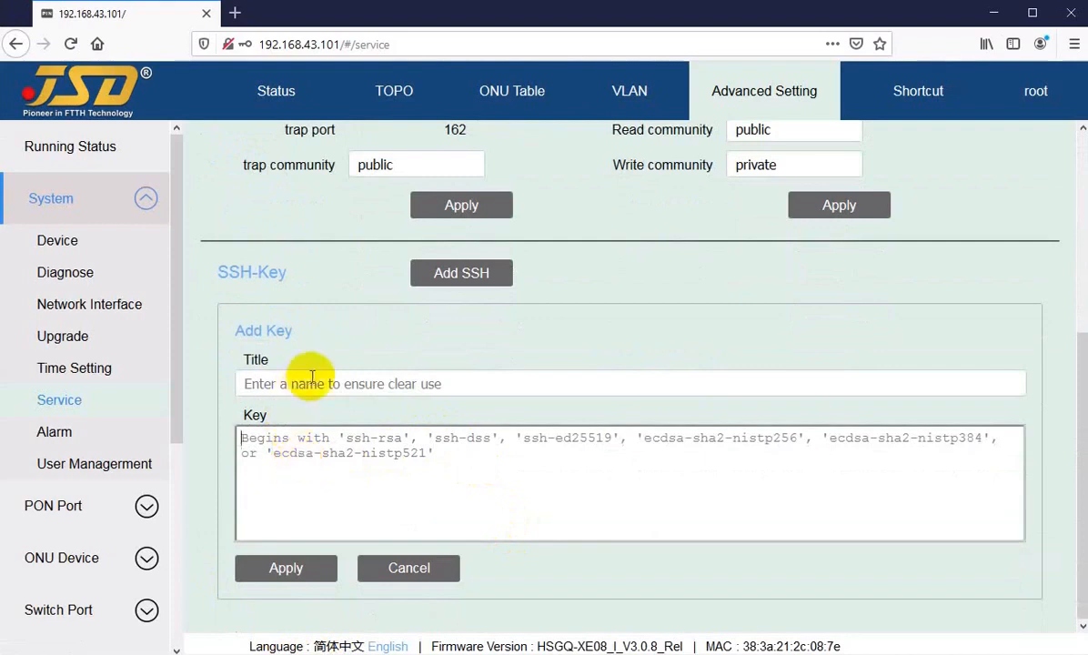
click(351, 459)
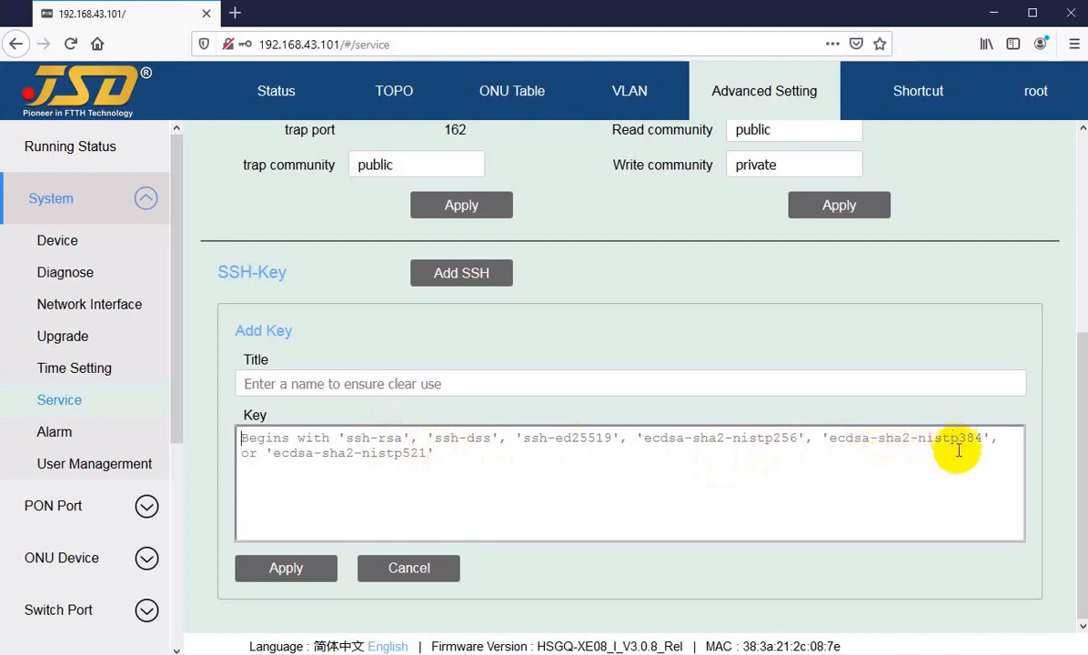
click(307, 452)
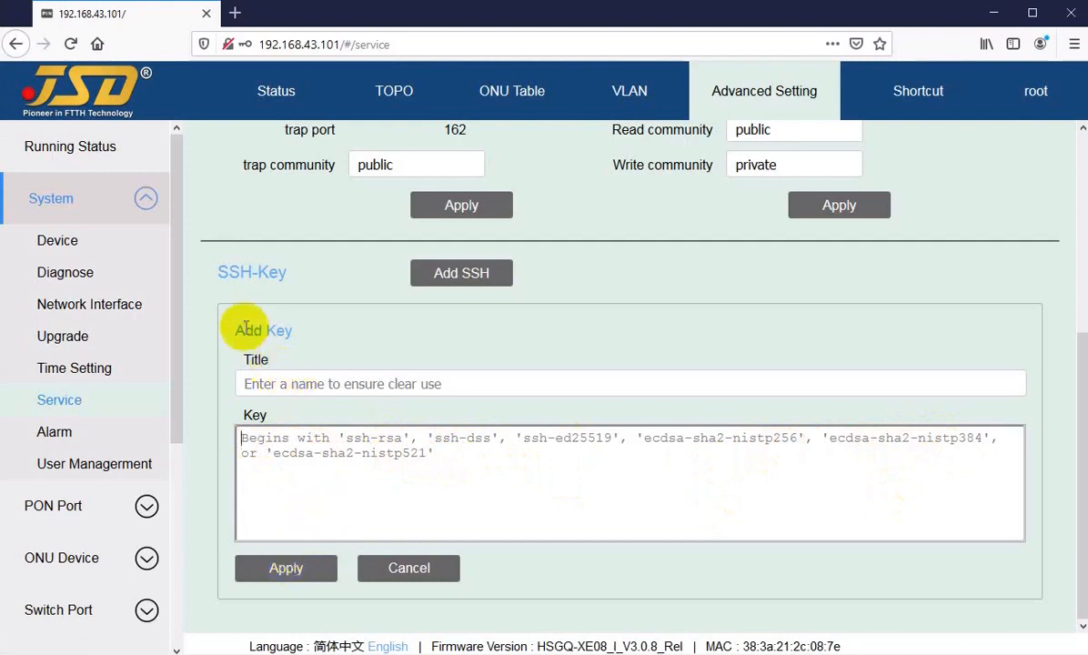
click(411, 568)
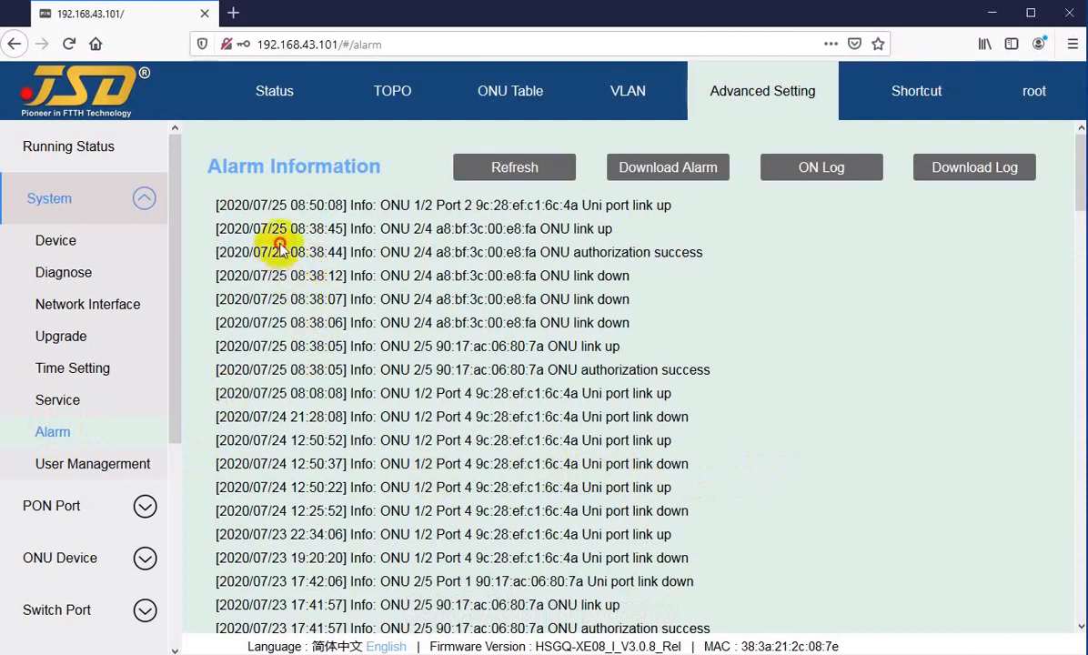
Highlight the 08:38 ONU 2/4 entries and the 12:50:22 ONU MAC and Uni port link.
scroll(355, 368, down, 20)
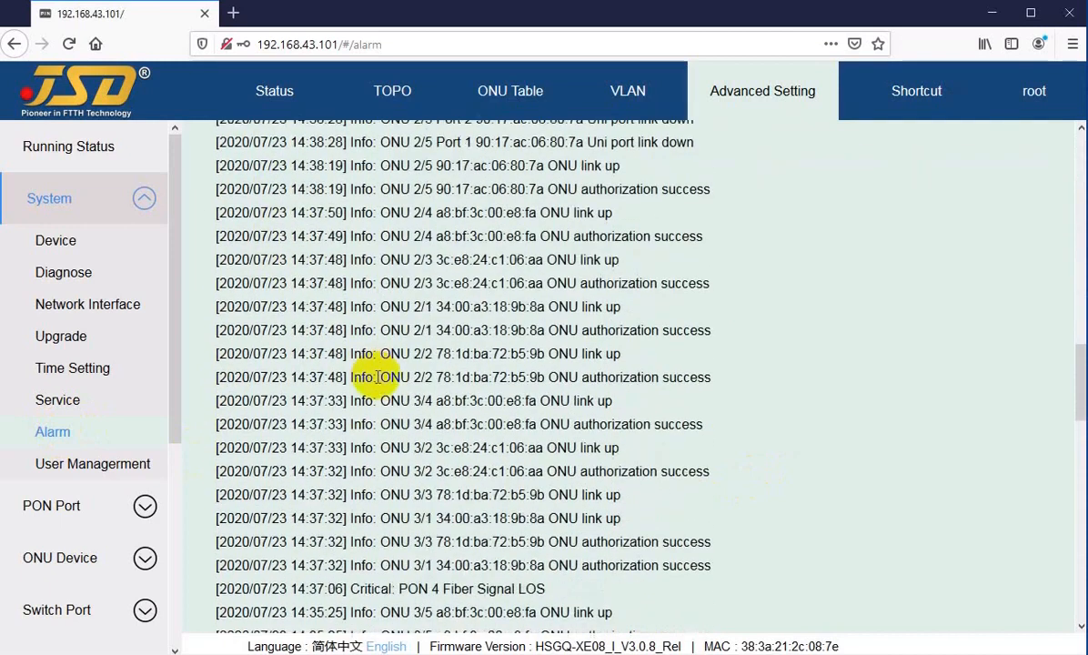
scroll(377, 382, up, 20)
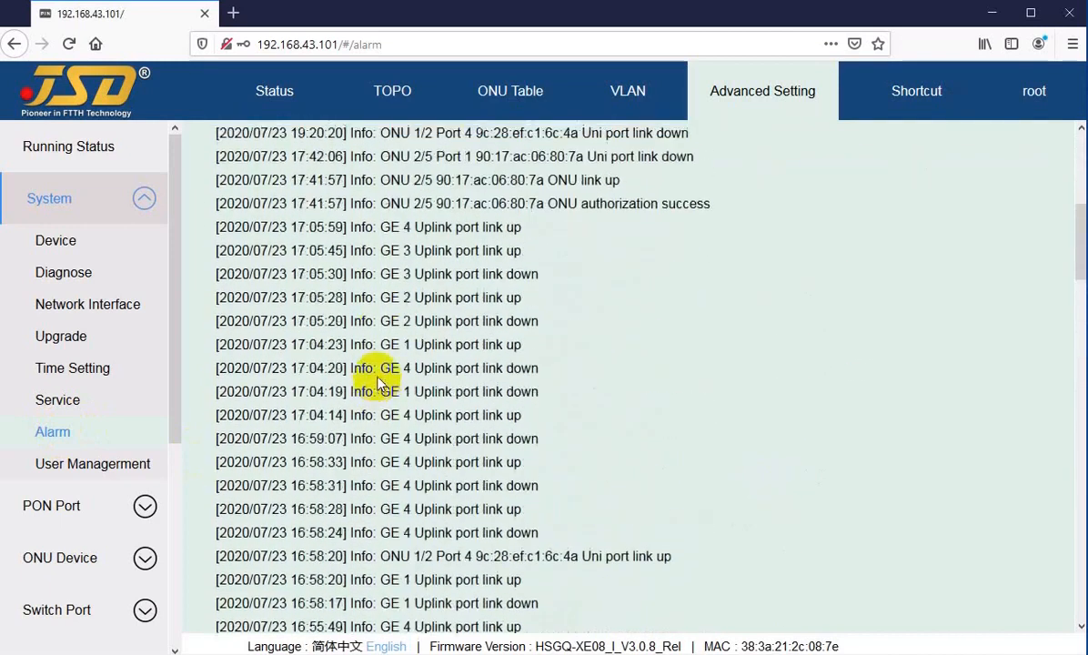
drag(413, 228, 430, 345)
click(453, 422)
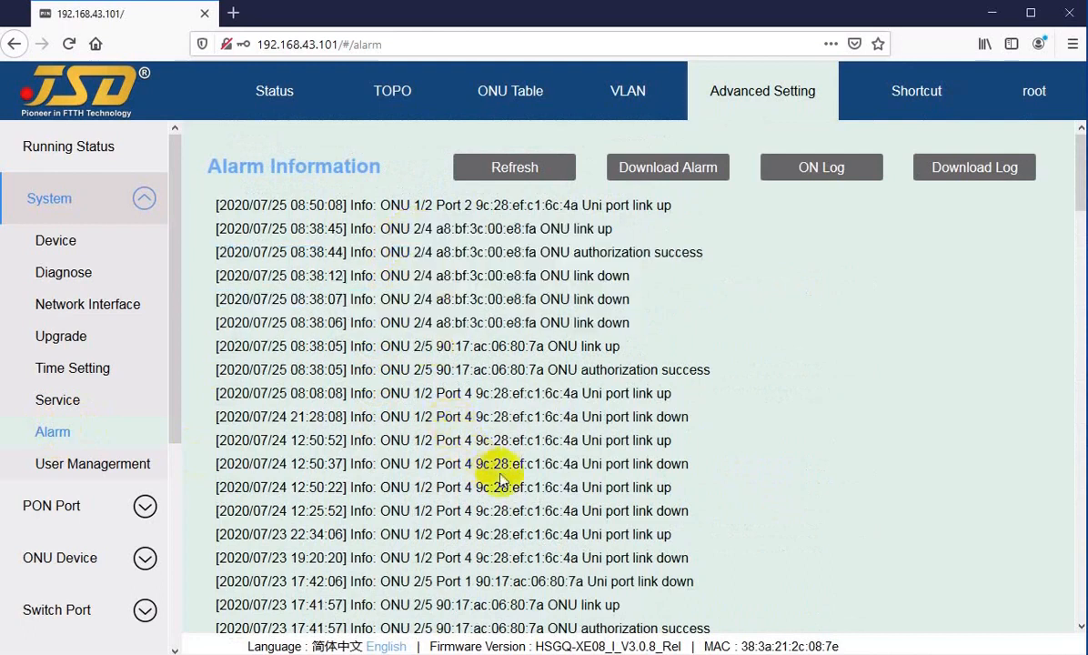
drag(476, 487, 646, 487)
click(624, 489)
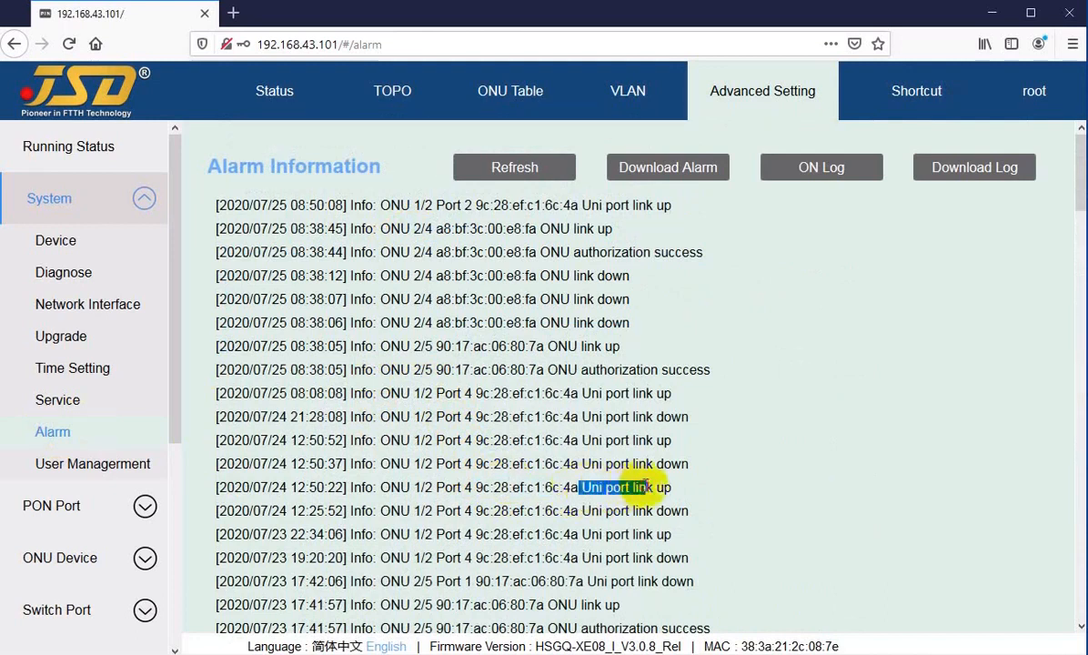
click(643, 486)
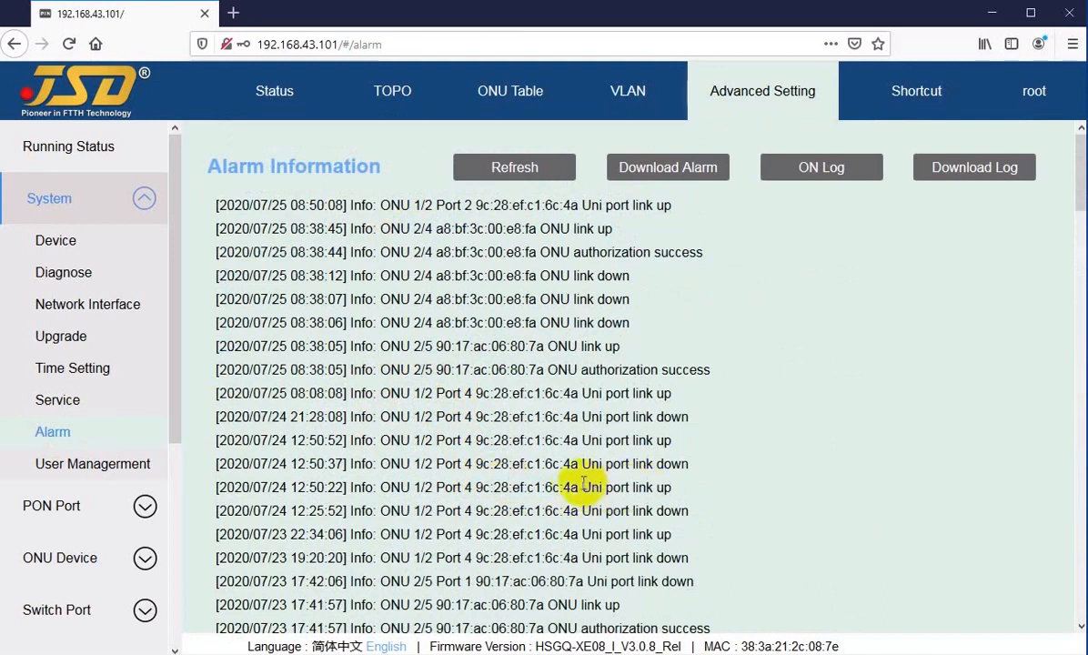
Scroll to the log's end and highlight the System init Successfully entry.
scroll(532, 498, down, 1)
scroll(532, 498, down, 20)
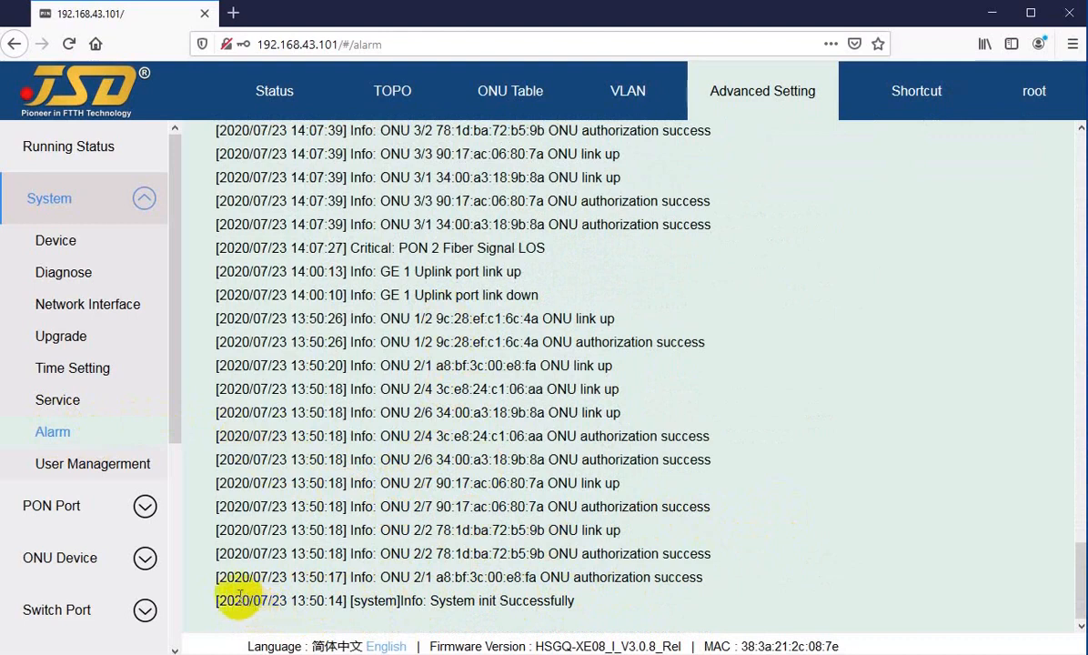
drag(232, 599, 291, 600)
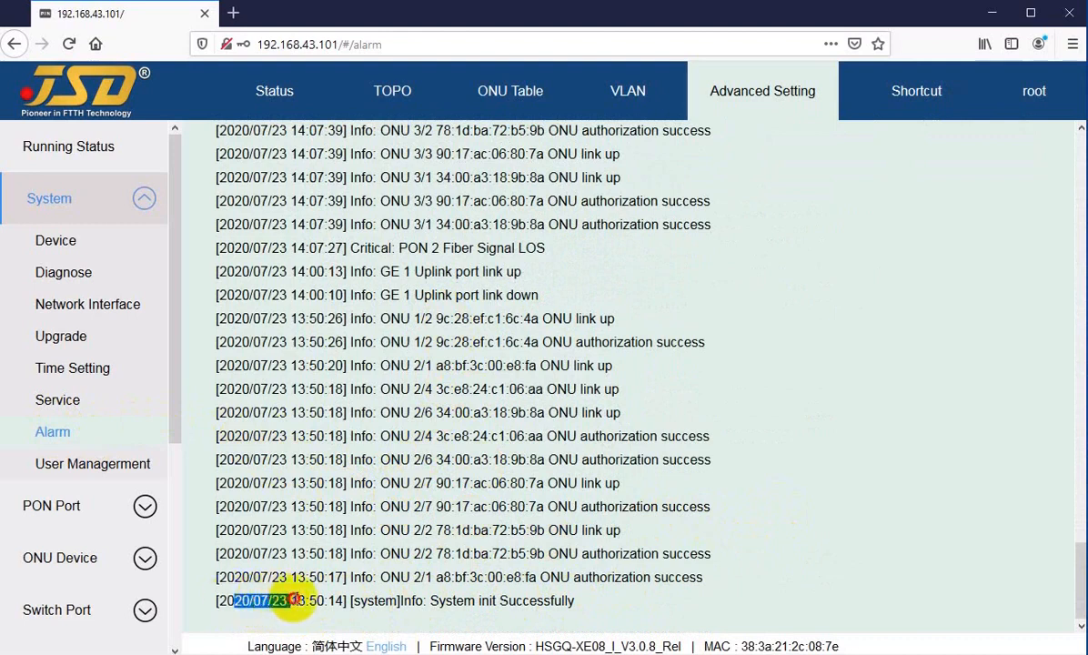
click(289, 600)
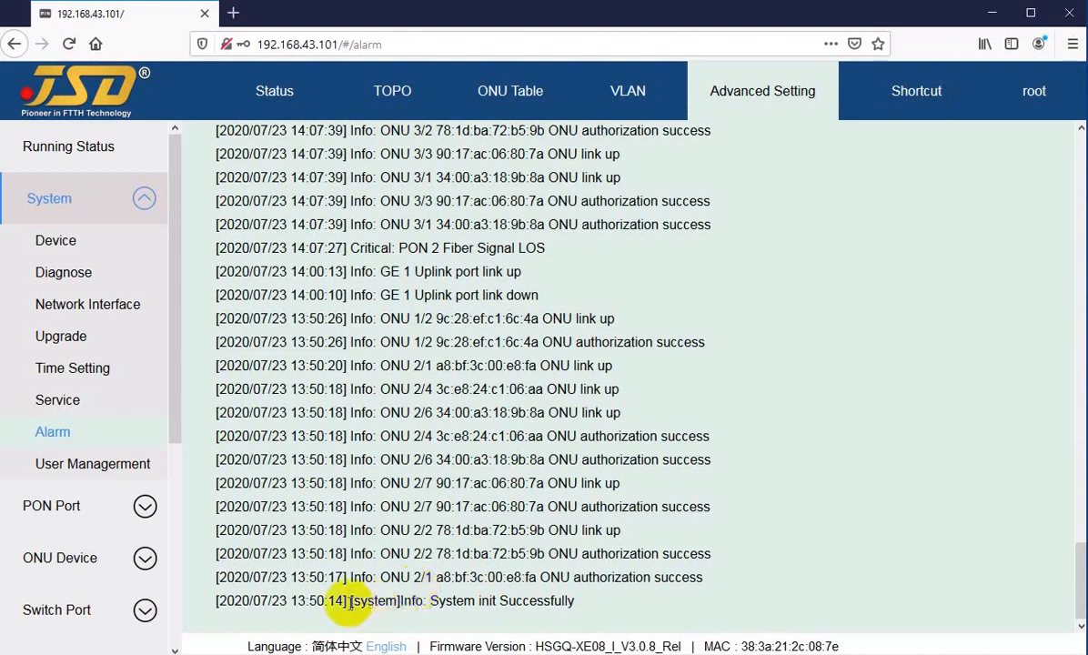
drag(406, 600, 534, 601)
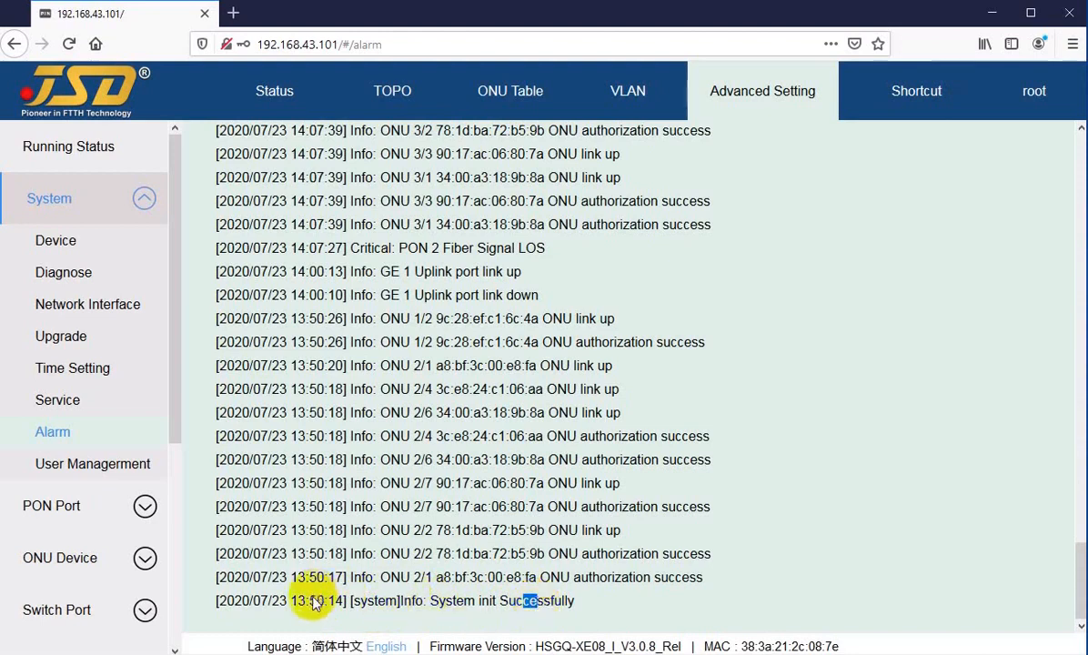
Highlight the 13:50:17–13:50:20 ONU entries and the GE 1 Uplink link down entry.
drag(292, 597, 312, 576)
drag(391, 577, 435, 578)
drag(470, 577, 505, 577)
drag(287, 576, 282, 371)
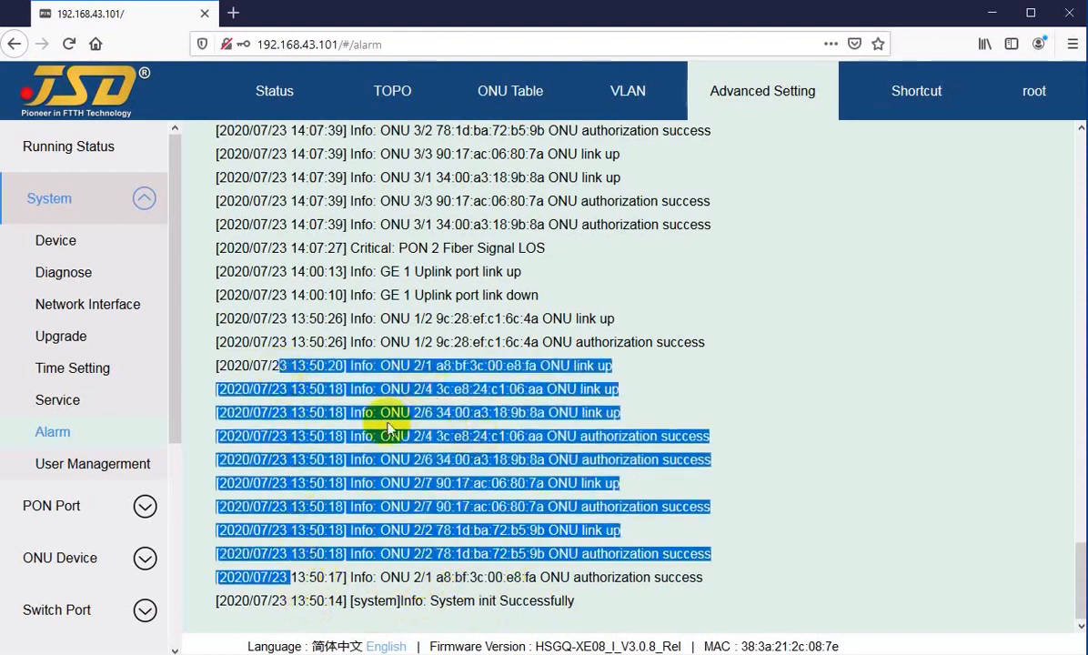
click(359, 407)
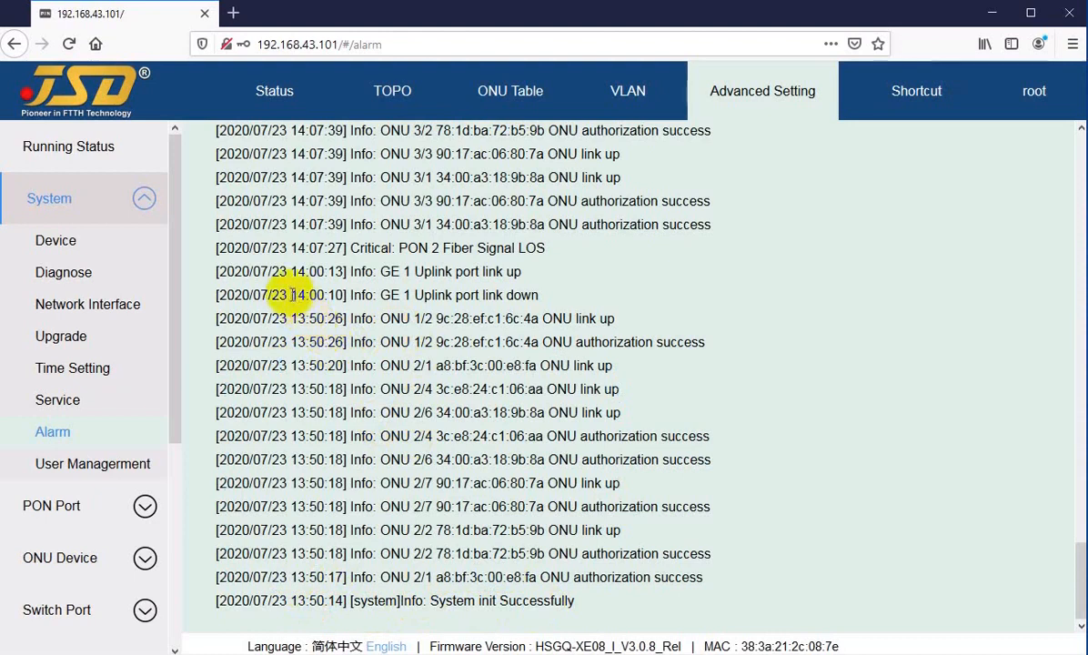
drag(291, 294, 465, 295)
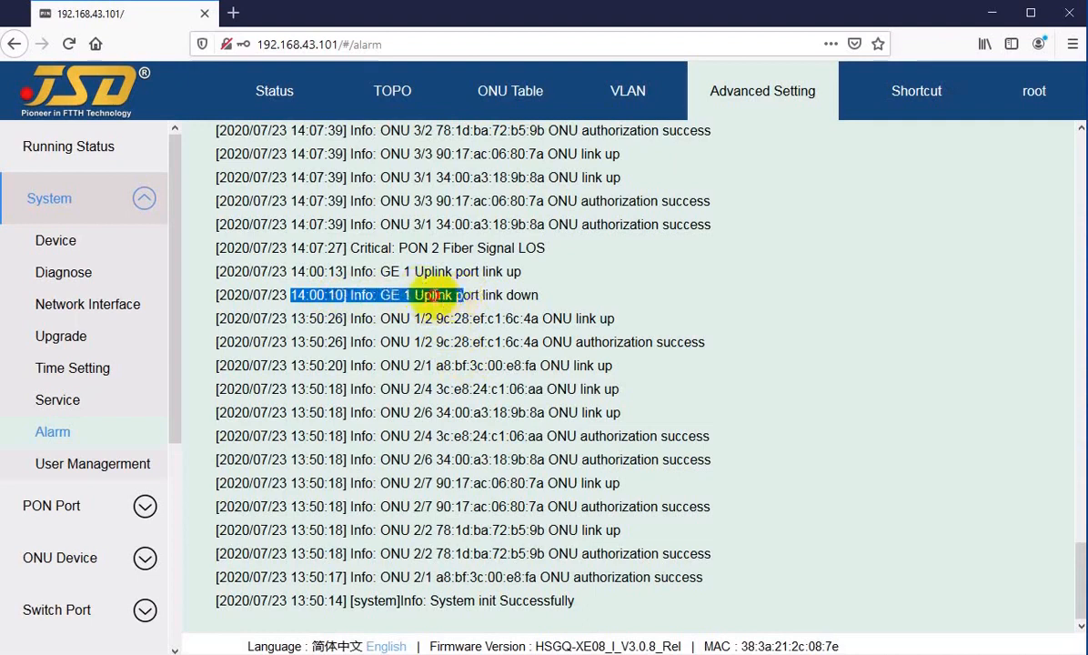
click(435, 294)
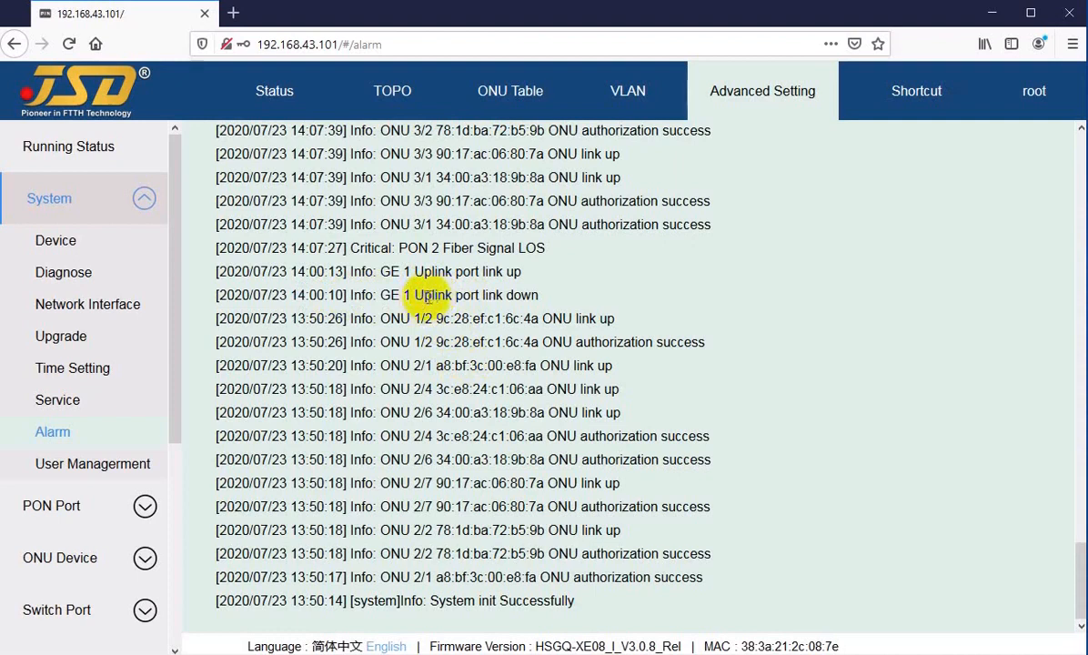
Scroll up the log, highlighting ONU 3/4 link-up, ONU 3/3 authorization and PON 3 entries near 14:37.
drag(423, 295, 470, 295)
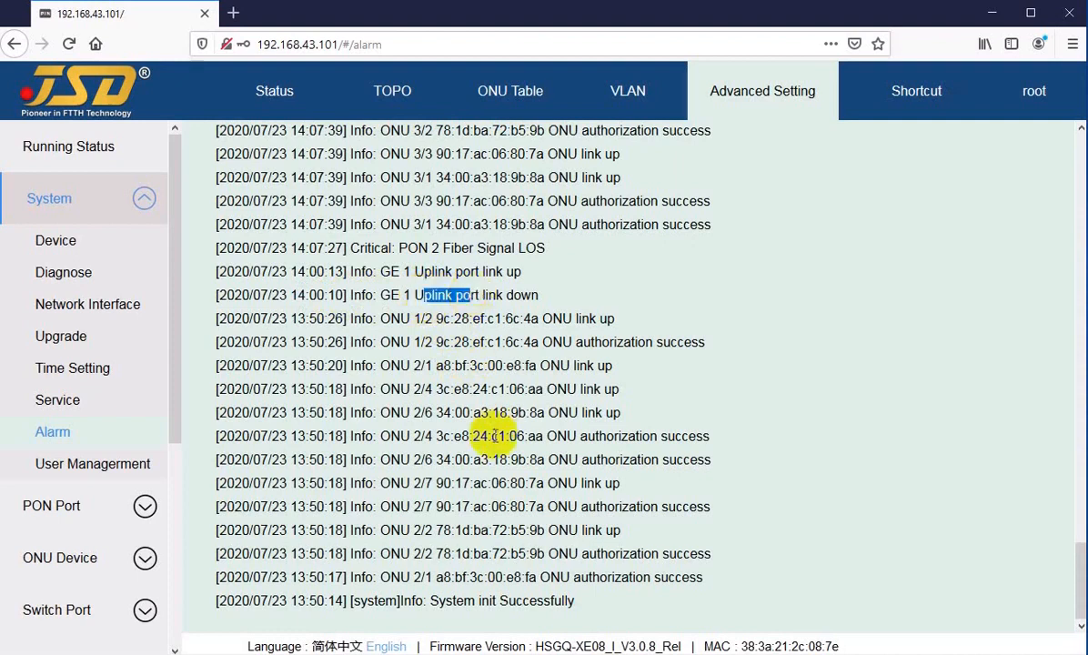
scroll(496, 441, up, 4)
scroll(506, 452, up, 2)
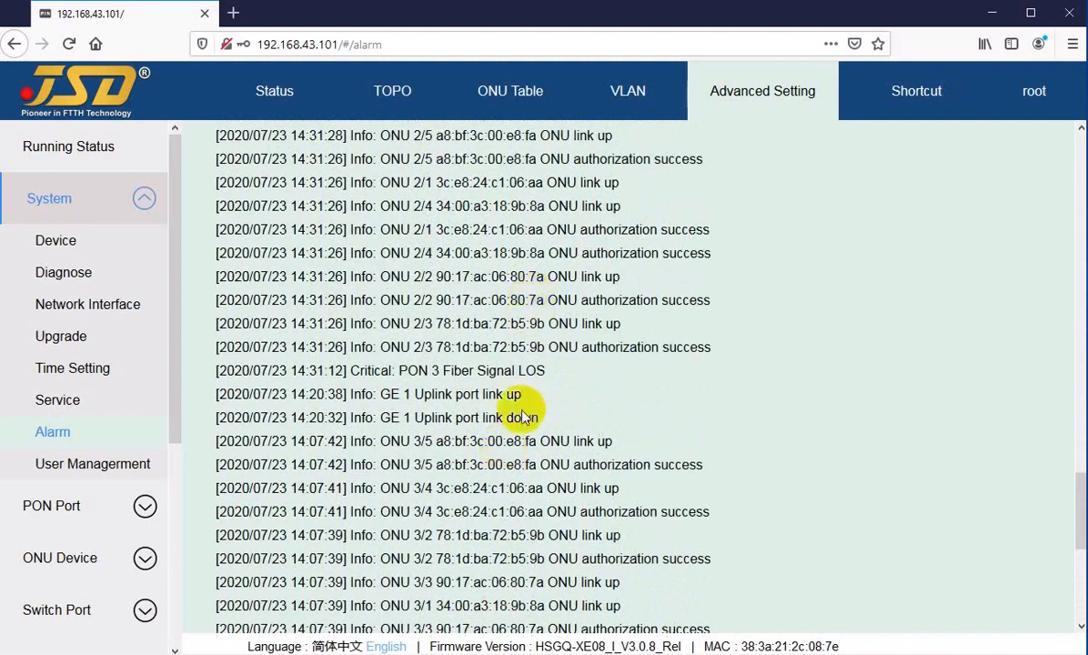
scroll(496, 363, up, 3)
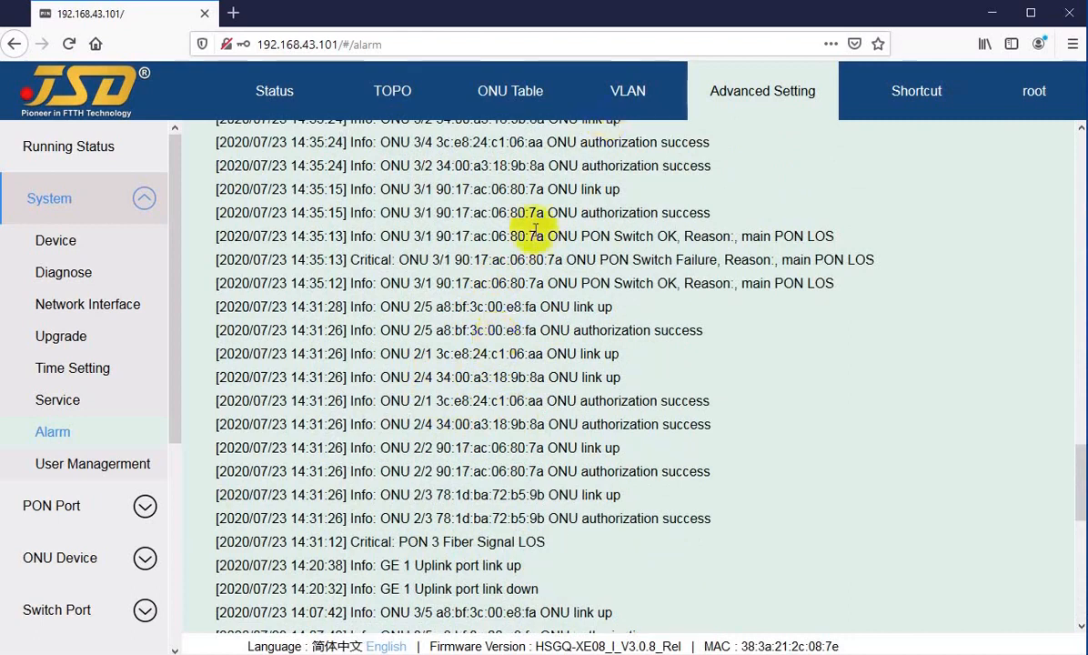
scroll(418, 311, up, 3)
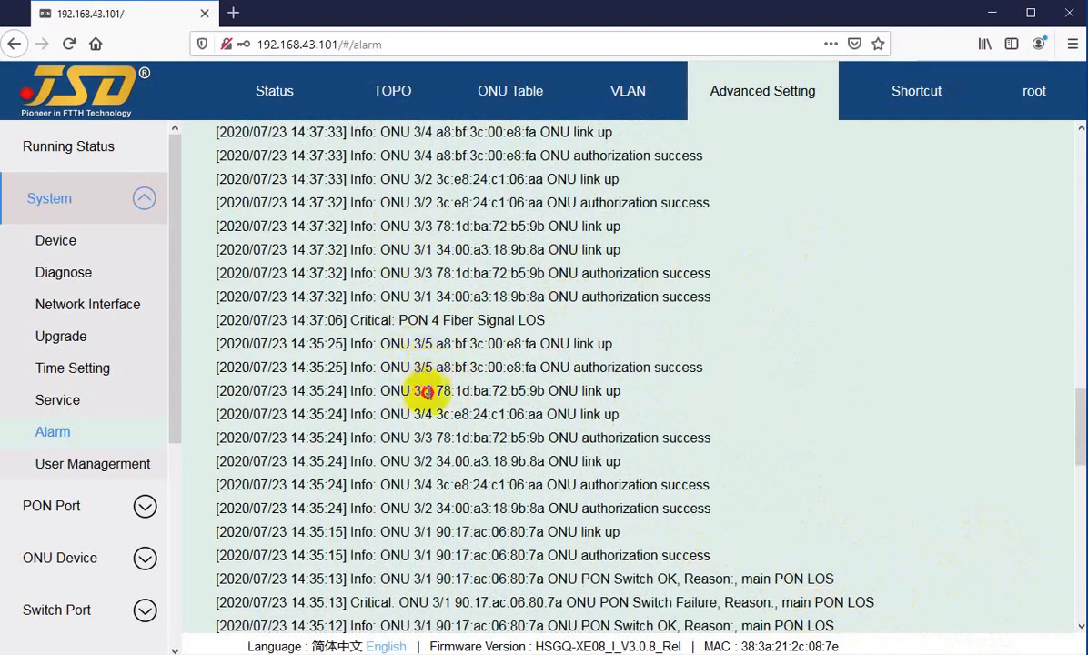
drag(413, 390, 503, 416)
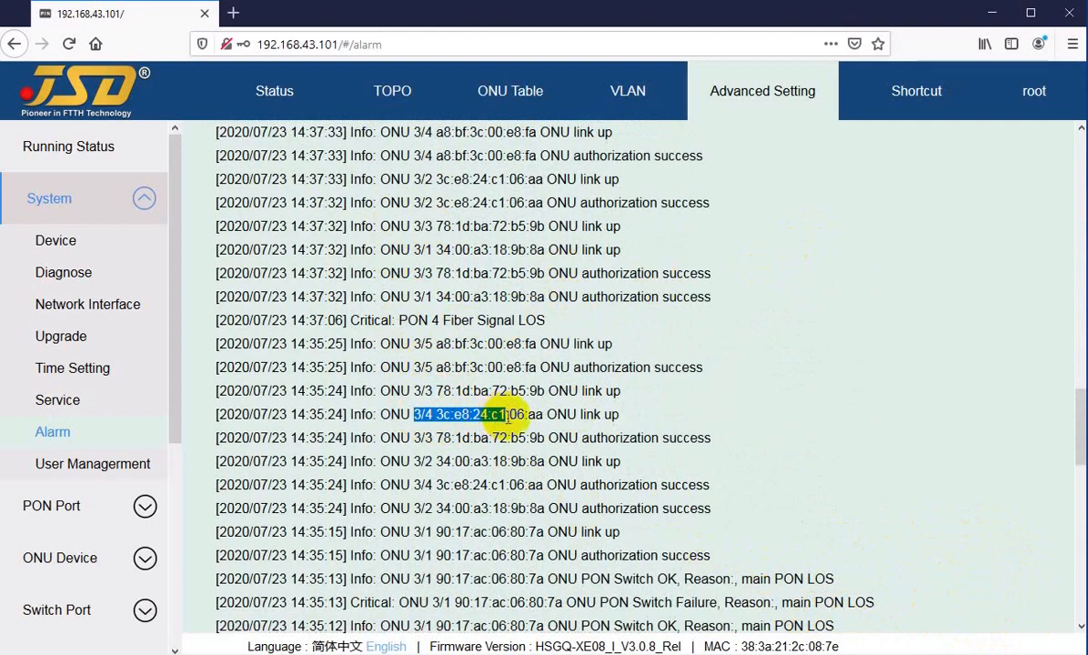
drag(462, 438, 539, 438)
drag(628, 438, 545, 461)
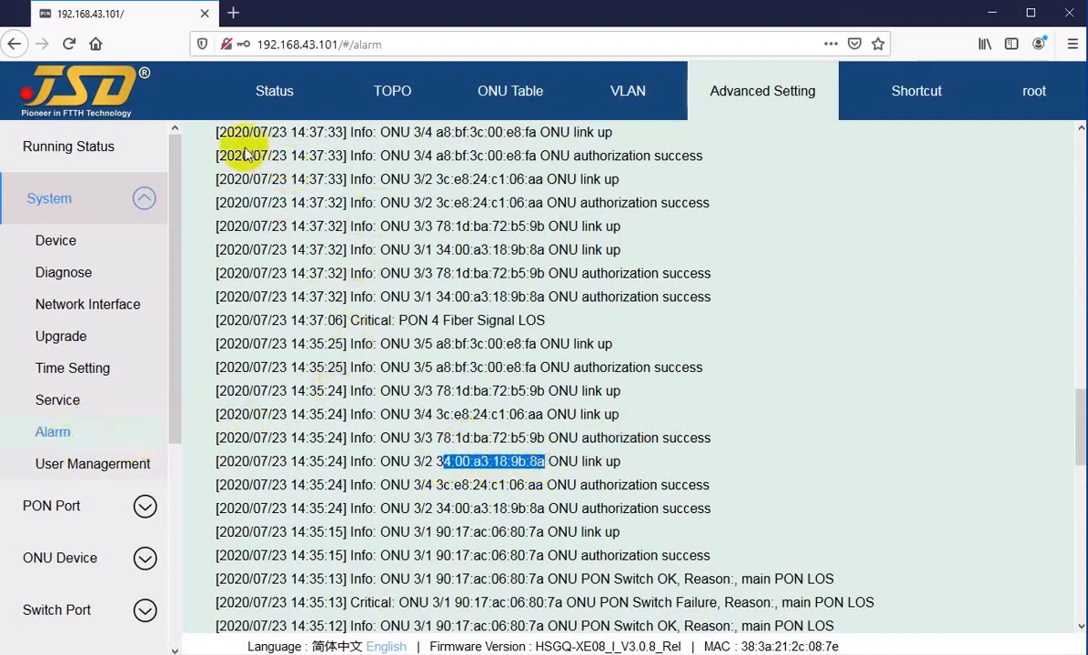
drag(253, 179, 397, 378)
click(418, 443)
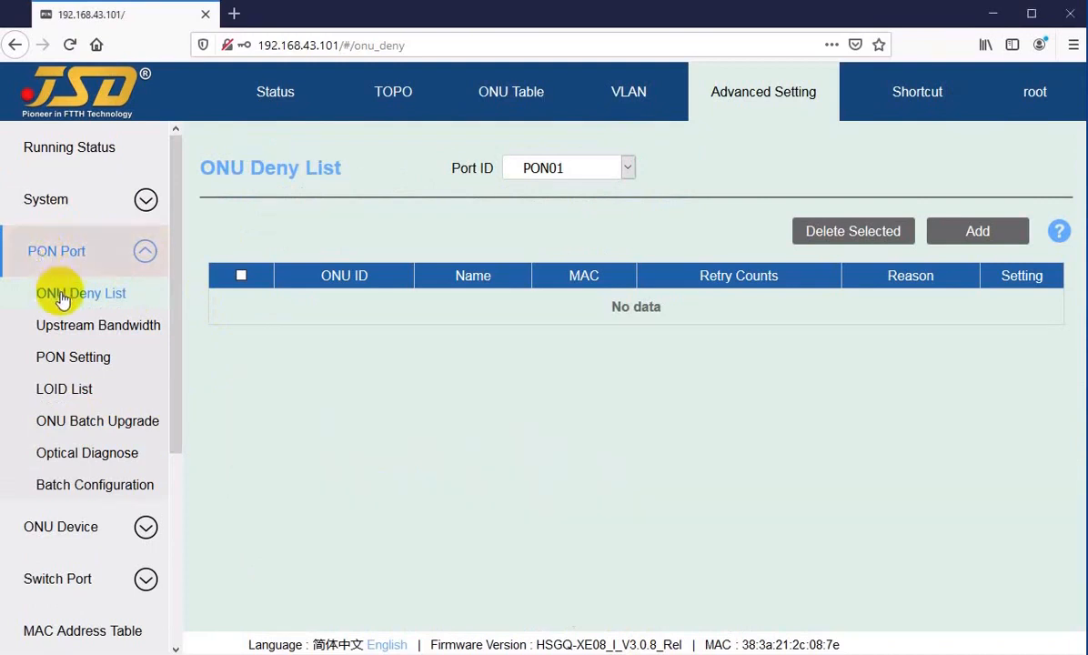
click(574, 173)
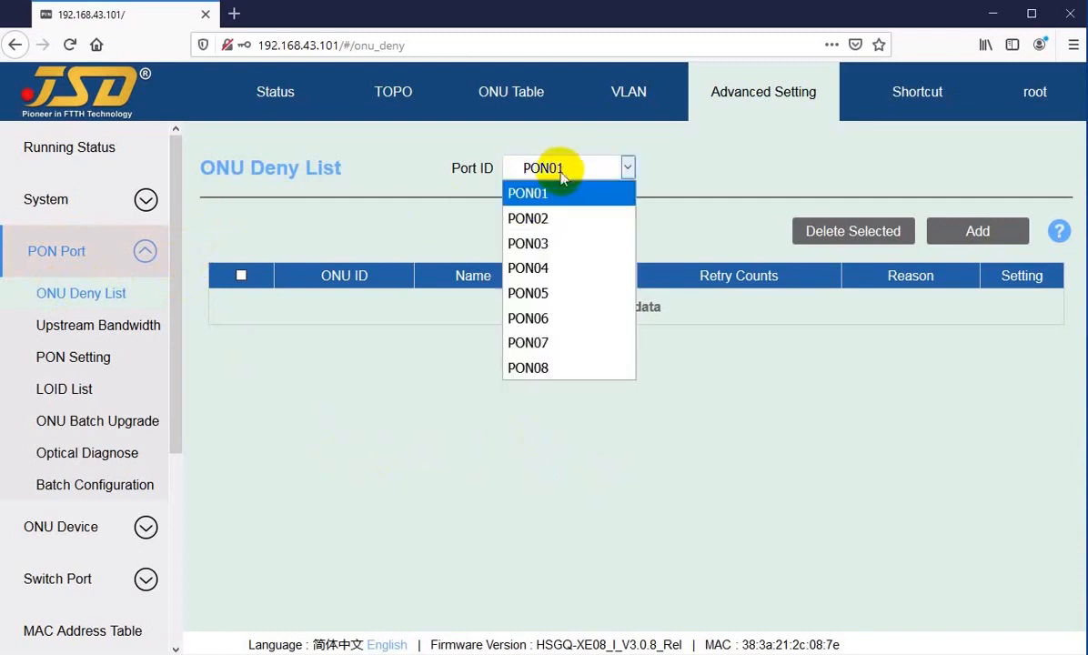
click(573, 179)
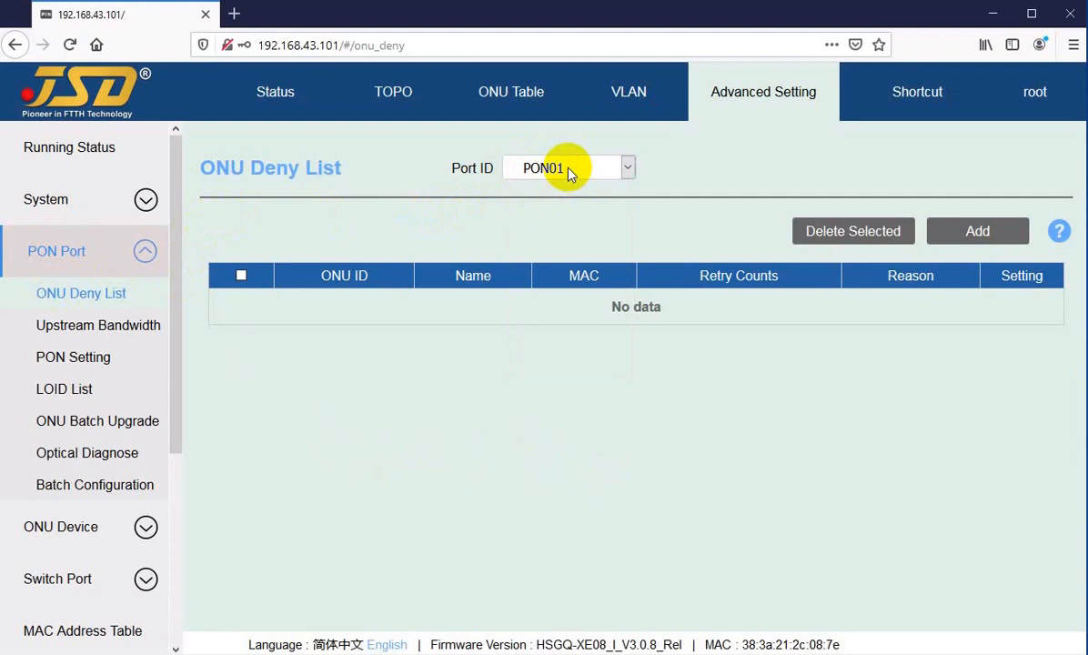
click(569, 170)
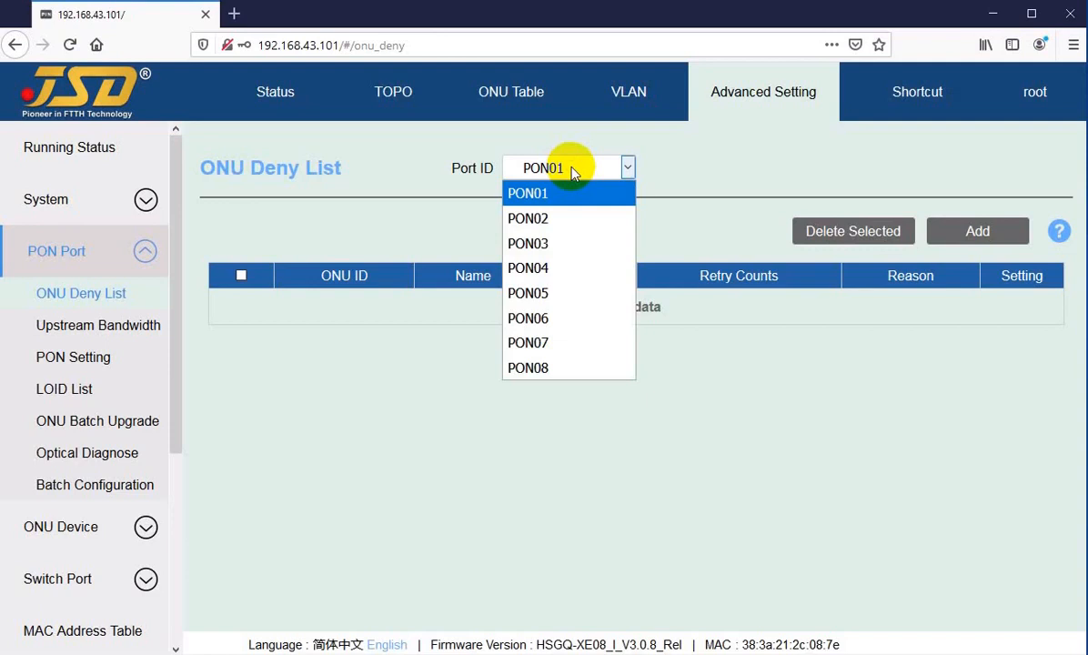
click(529, 221)
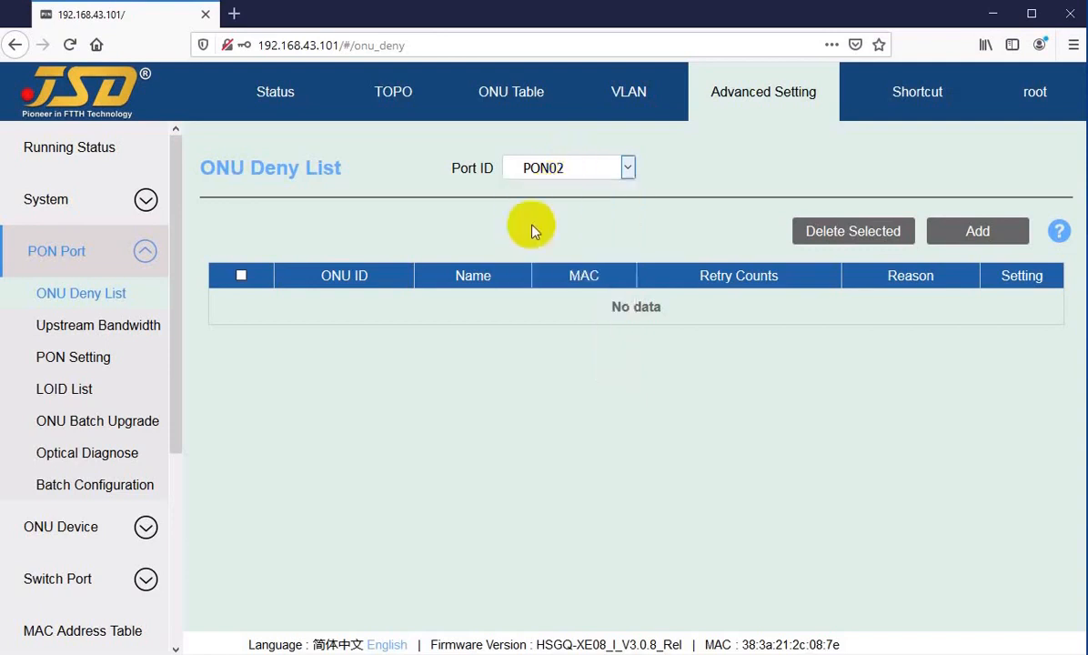
click(564, 167)
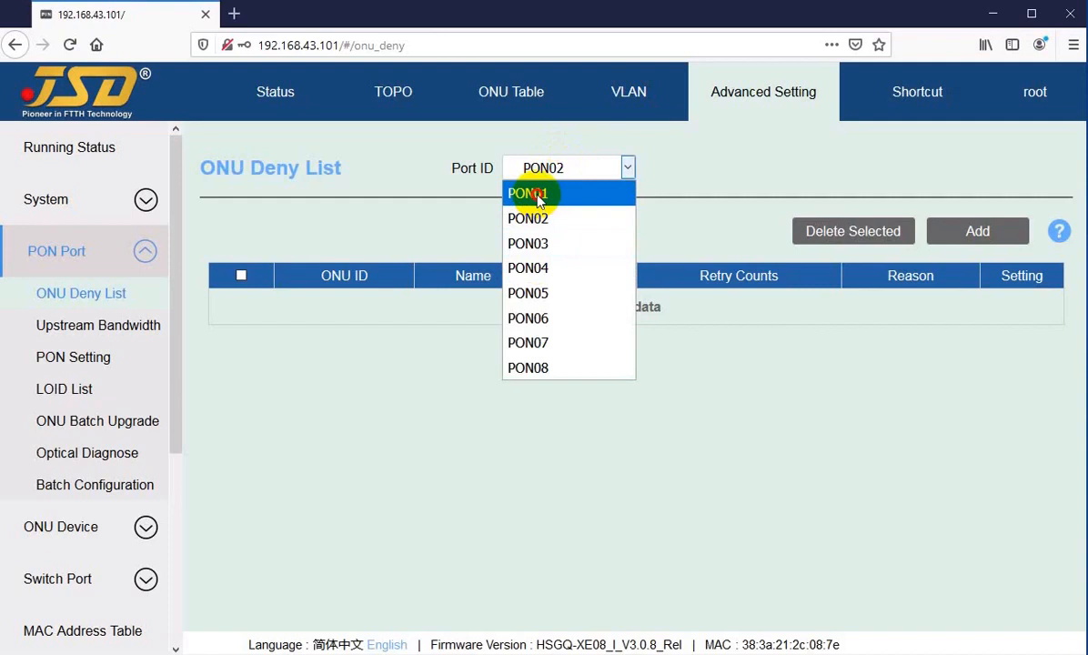
click(538, 200)
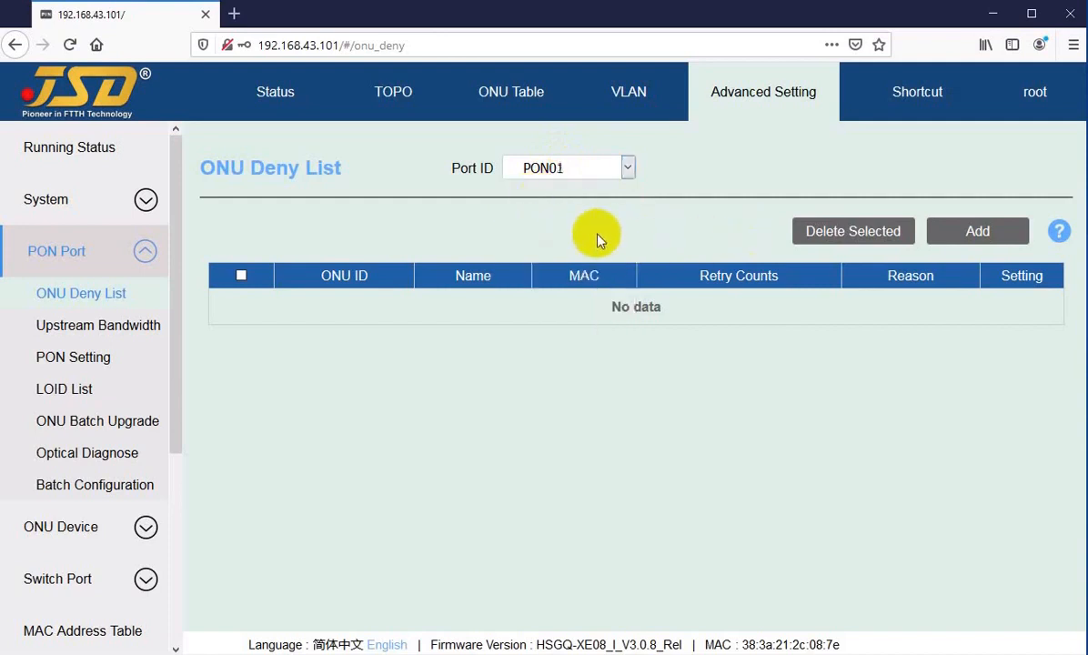
click(964, 239)
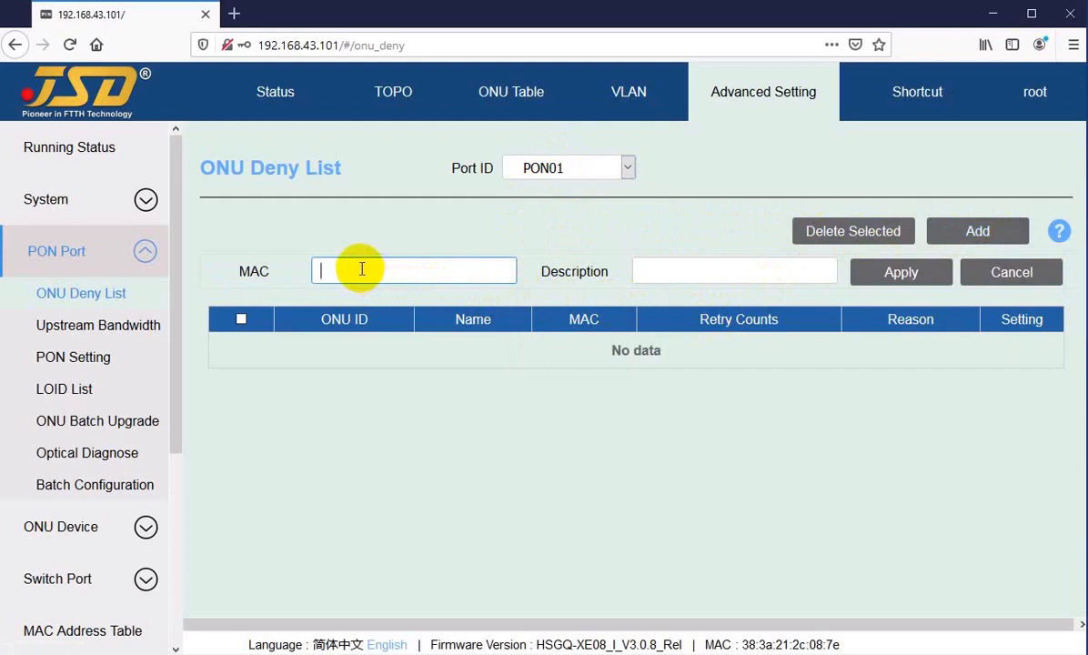
Save deny entry MAC 9c:28:ef:c1:6c:4b with reason 'Low power', then start another entry.
text(9c:28:ef:c1:6c:4)
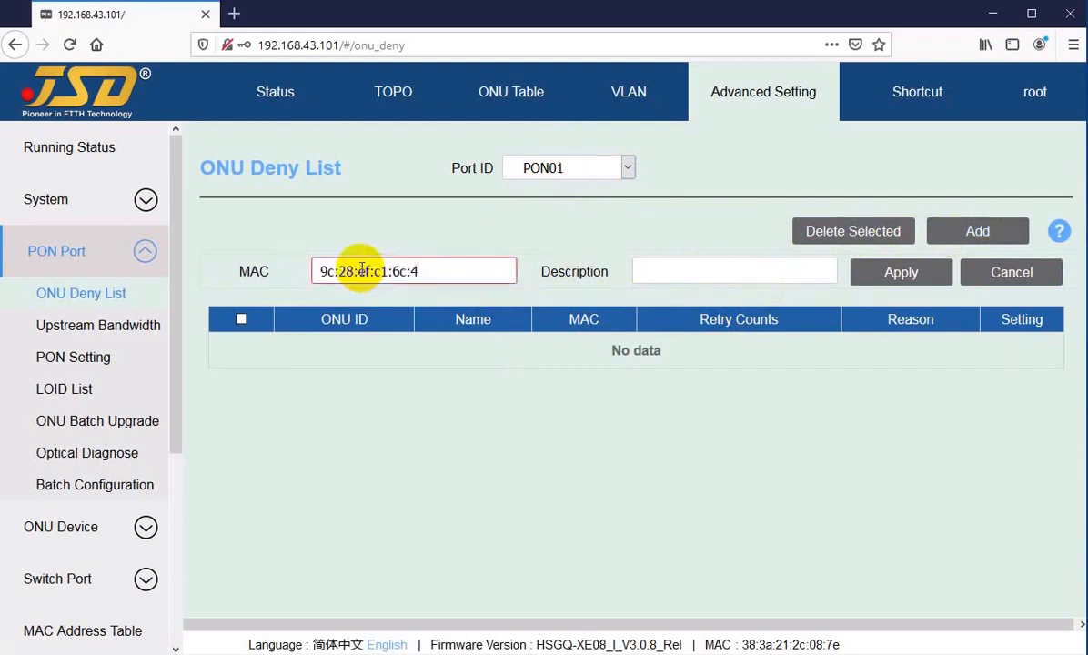
text(b)
double_click(418, 271)
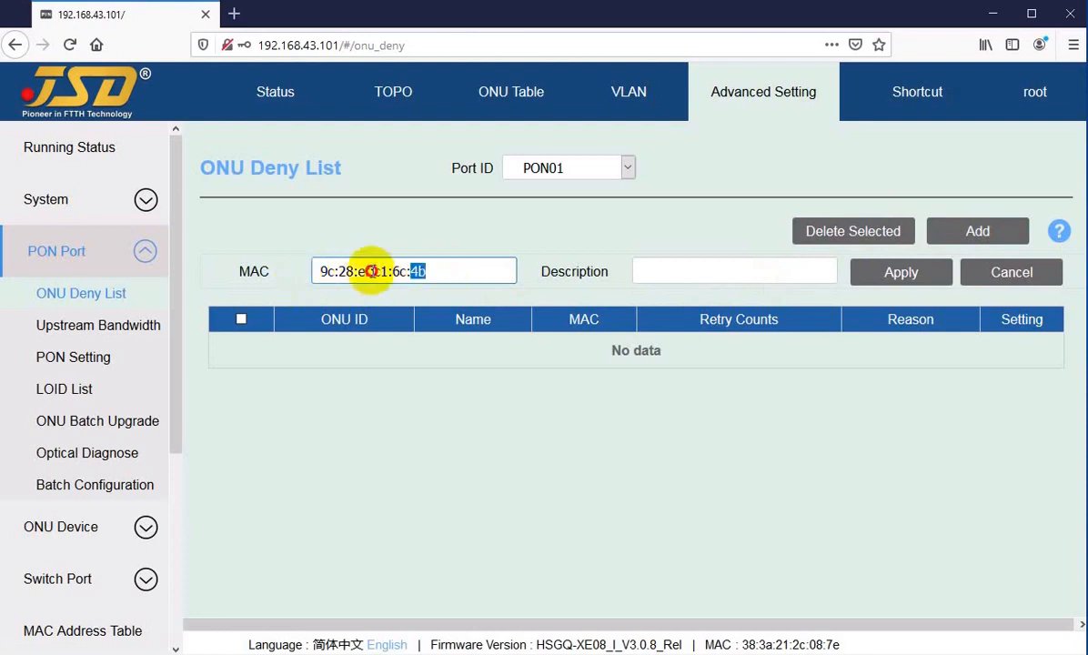
triple_click(304, 271)
key(ctrl+c)
click(371, 271)
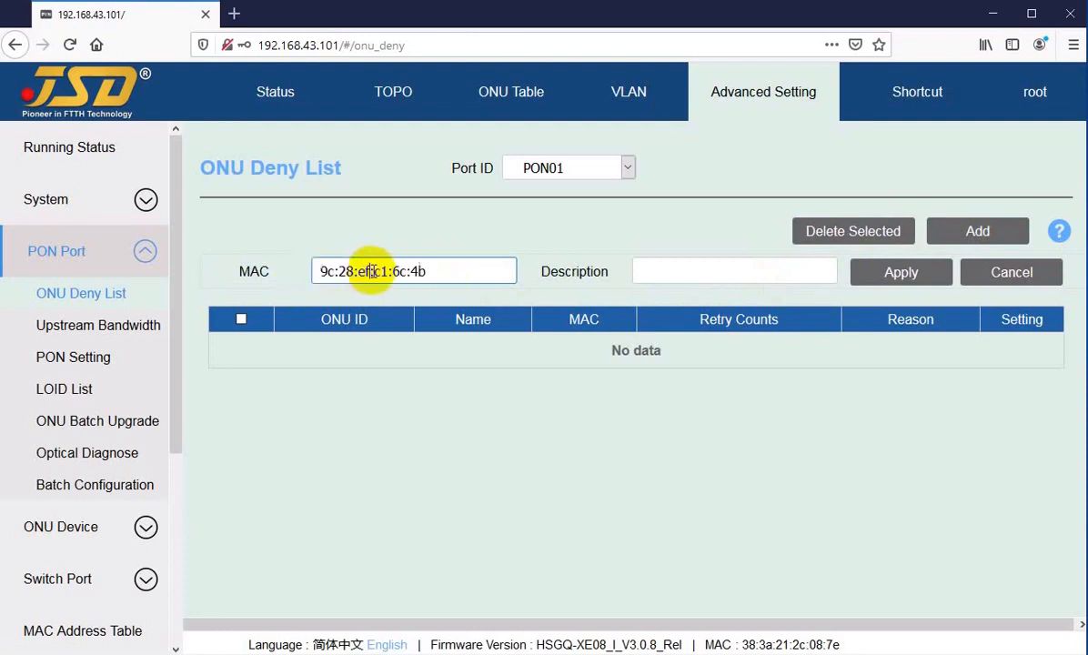
click(655, 271)
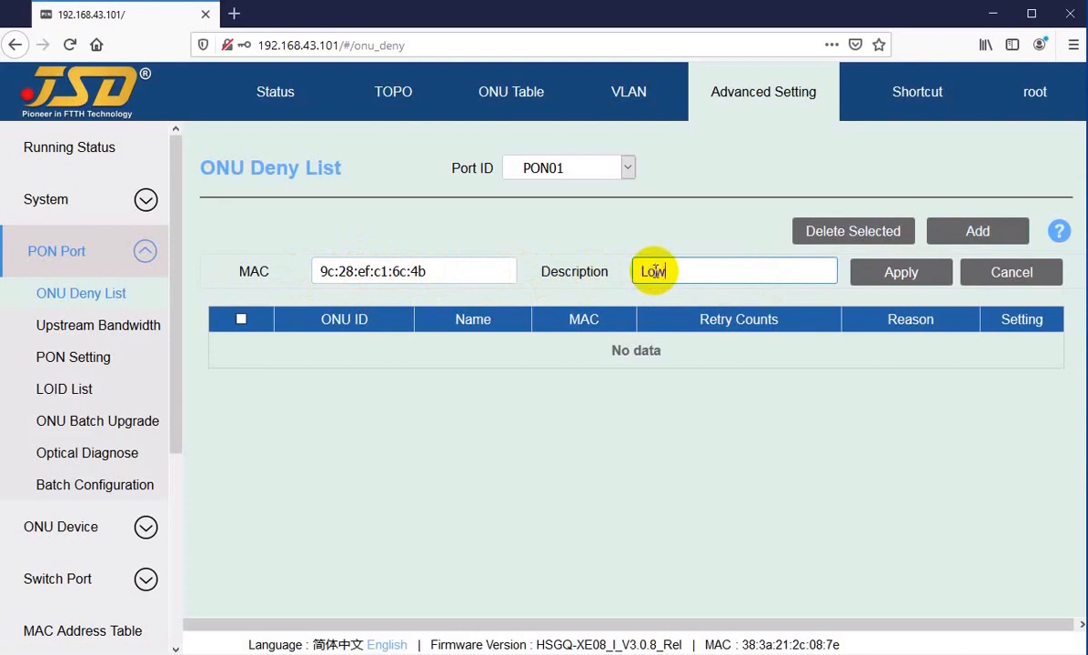
text(power)
click(891, 278)
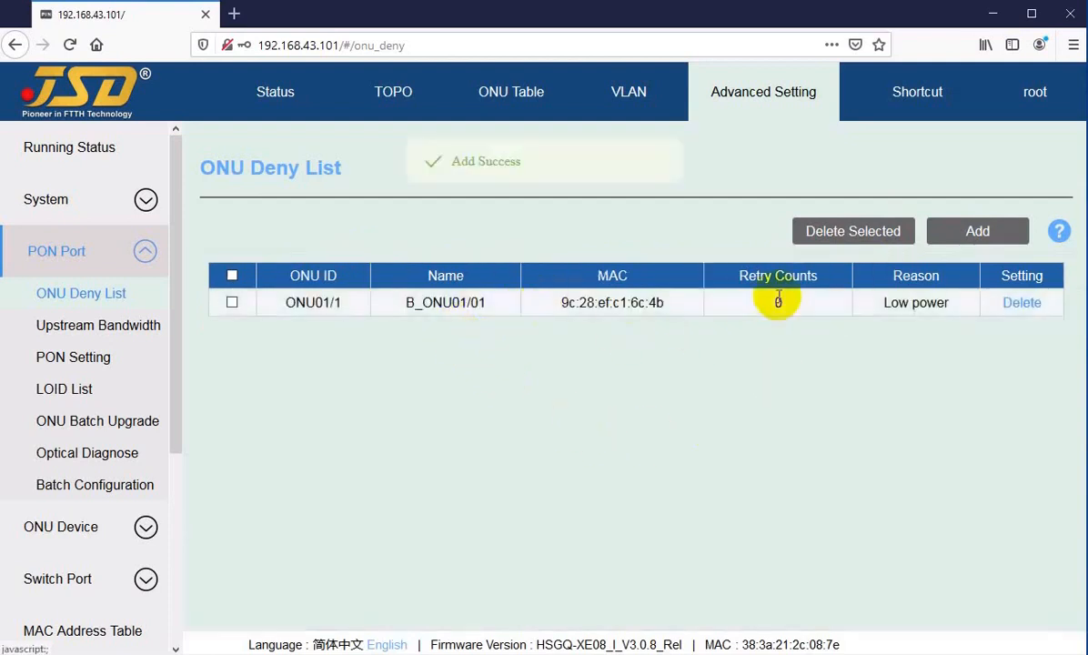
click(974, 233)
click(382, 275)
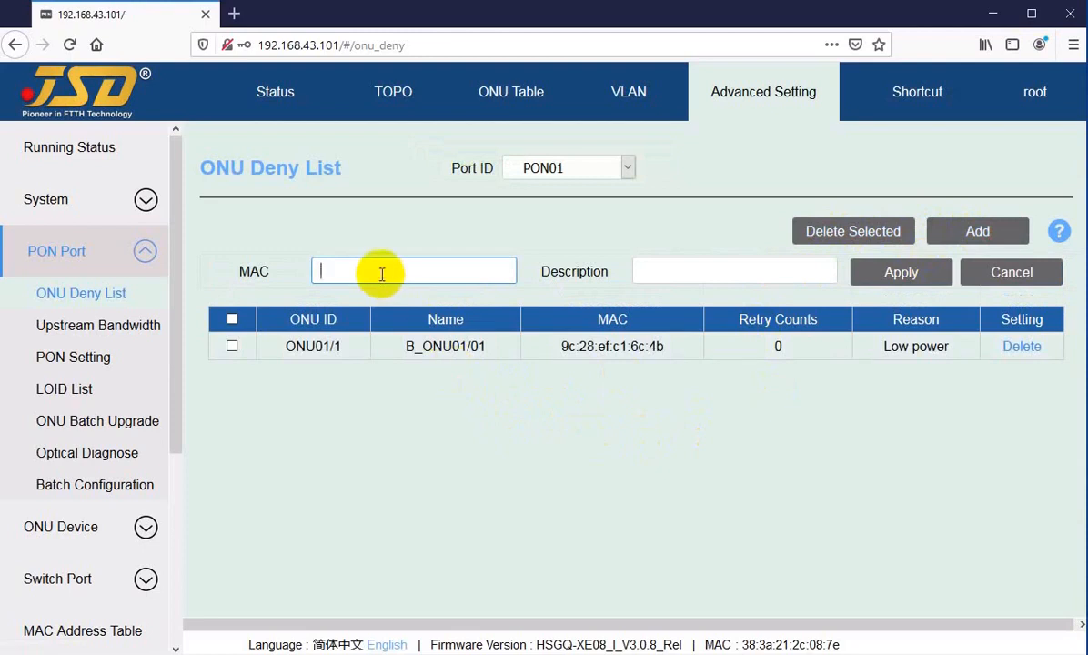
key(ctrl+v)
text(c)
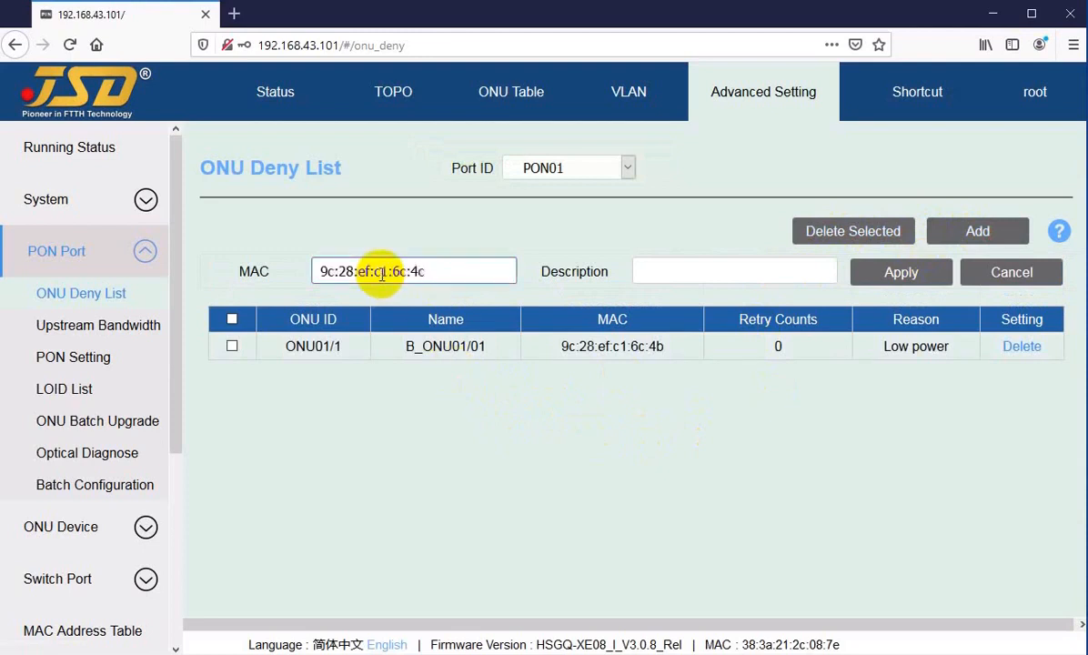
click(669, 274)
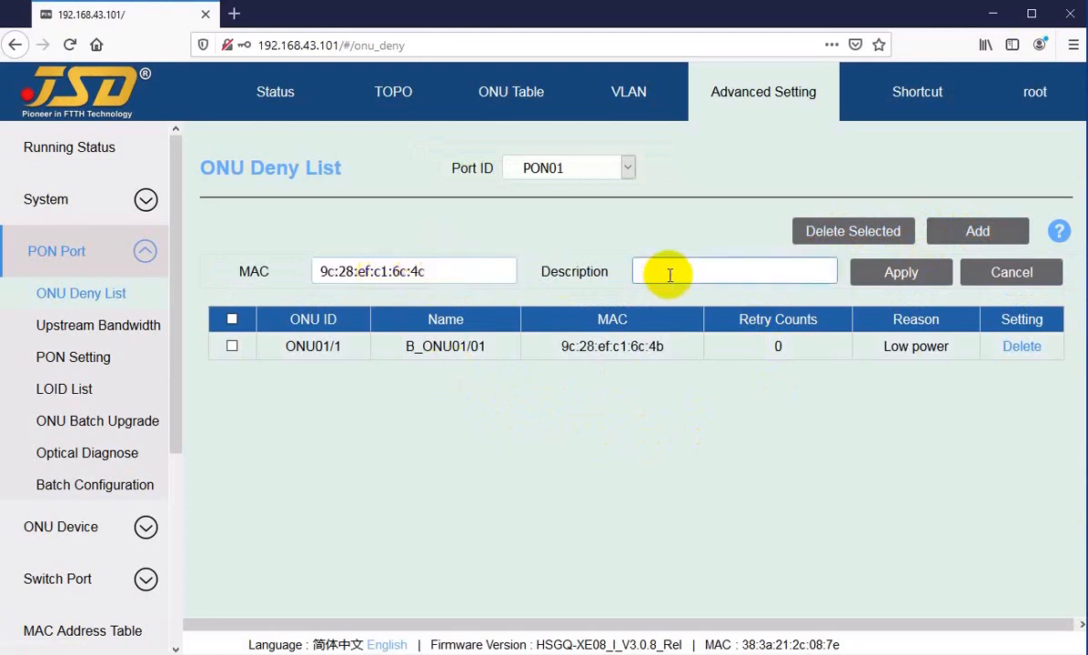
text(Unknown)
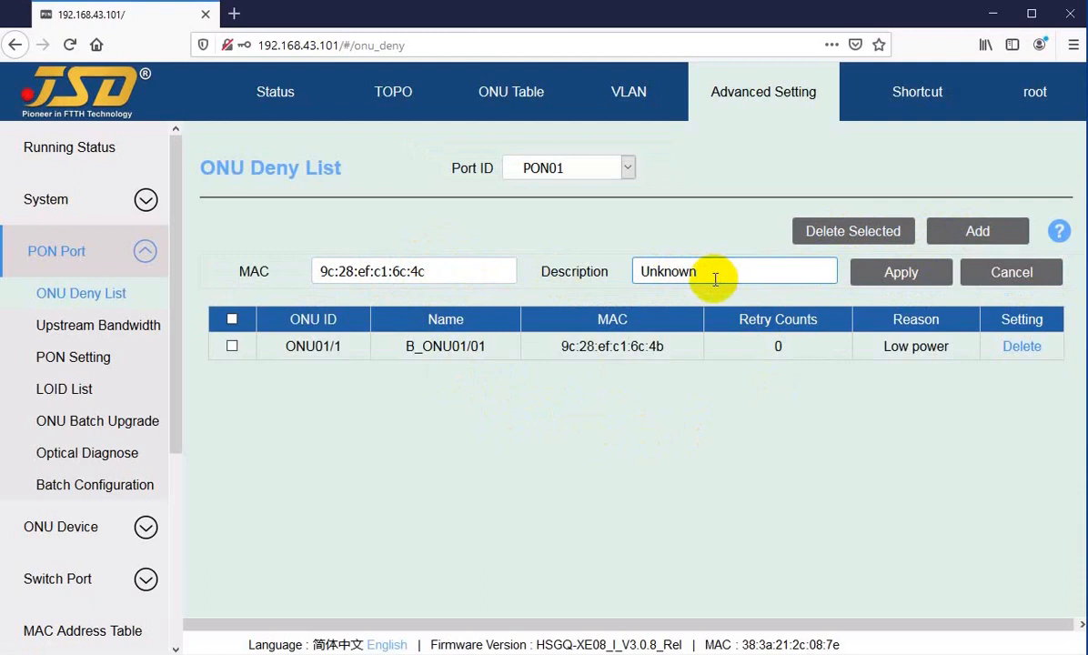
click(901, 276)
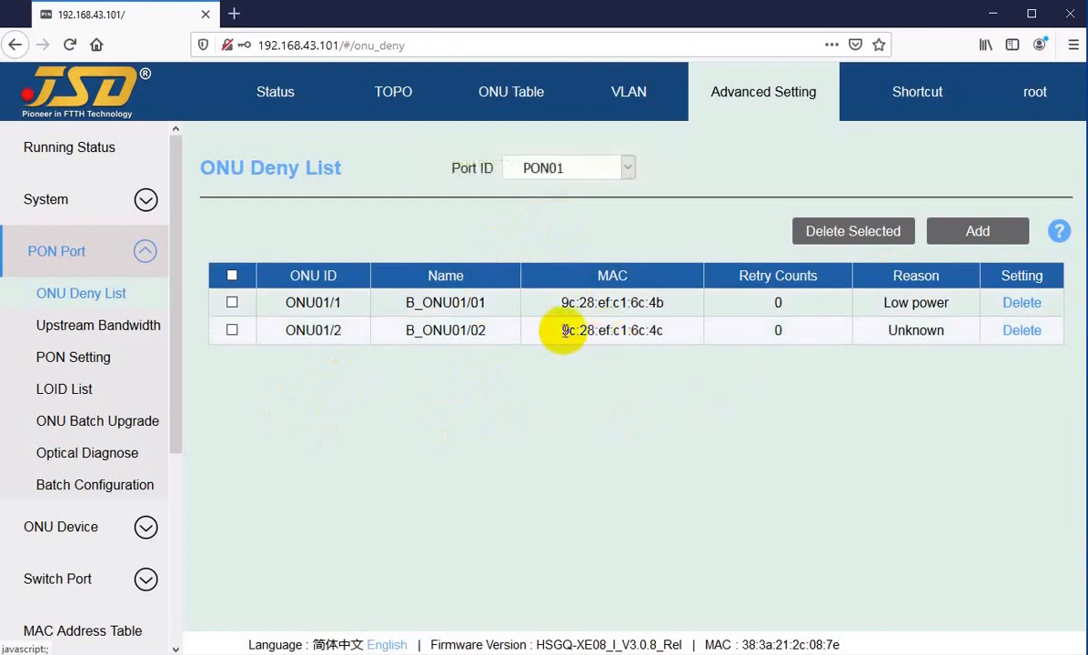
Check the new row's MAC and 'Unknown' reason, then tick the ONU01/2 entry.
drag(564, 330, 669, 328)
click(636, 330)
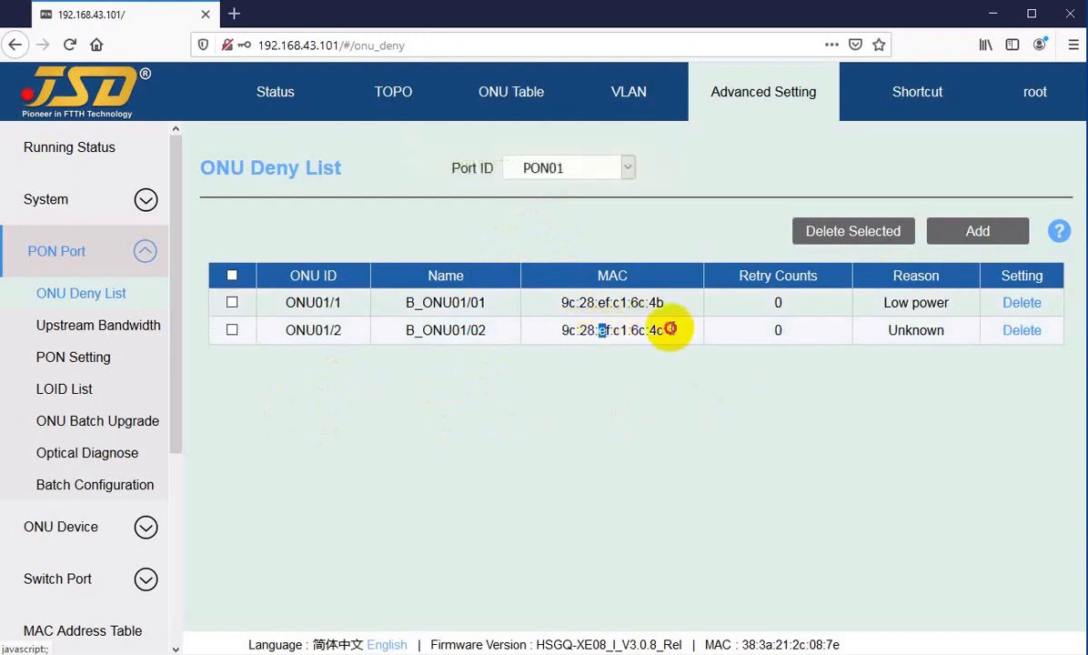
drag(890, 330, 929, 330)
click(922, 332)
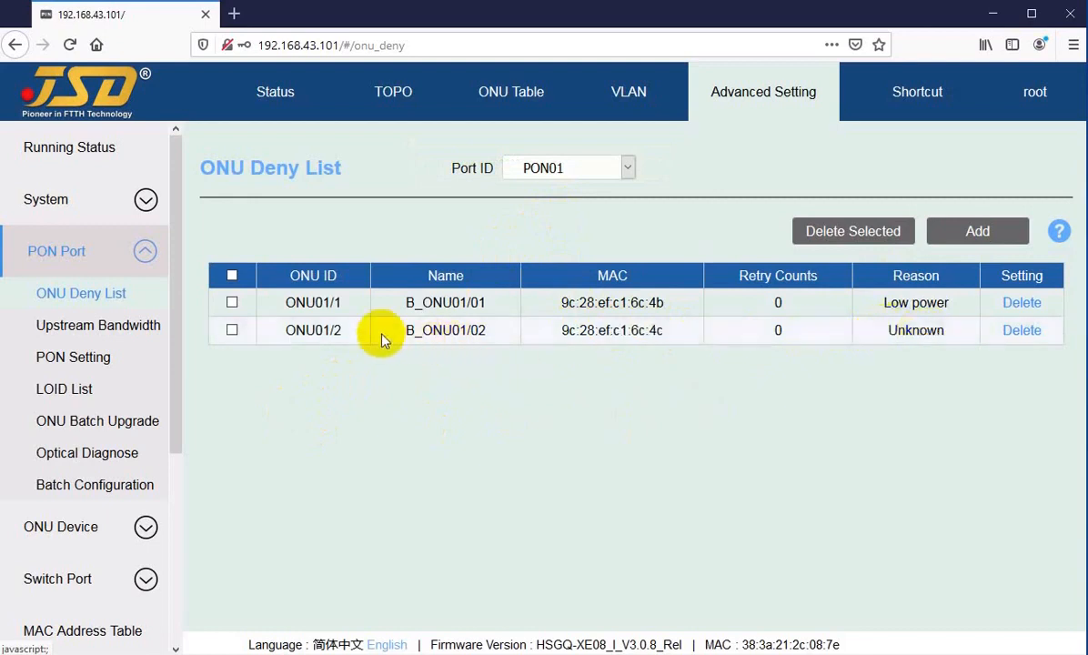
click(232, 332)
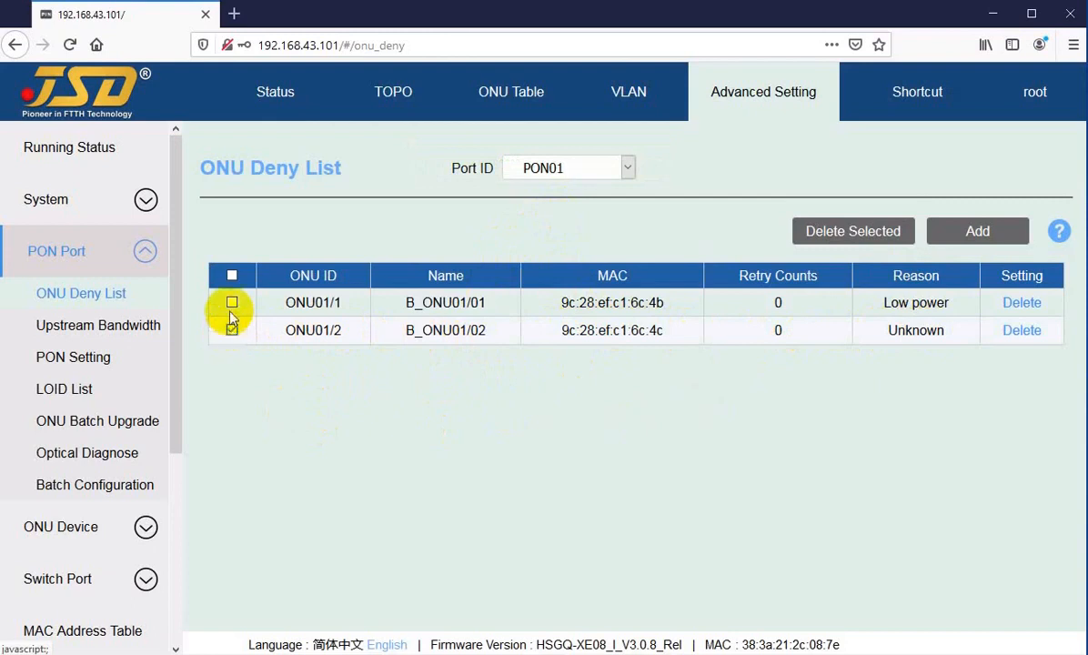
Toggle the deny-list selections on and off, ending with no entries selected.
click(232, 303)
click(233, 277)
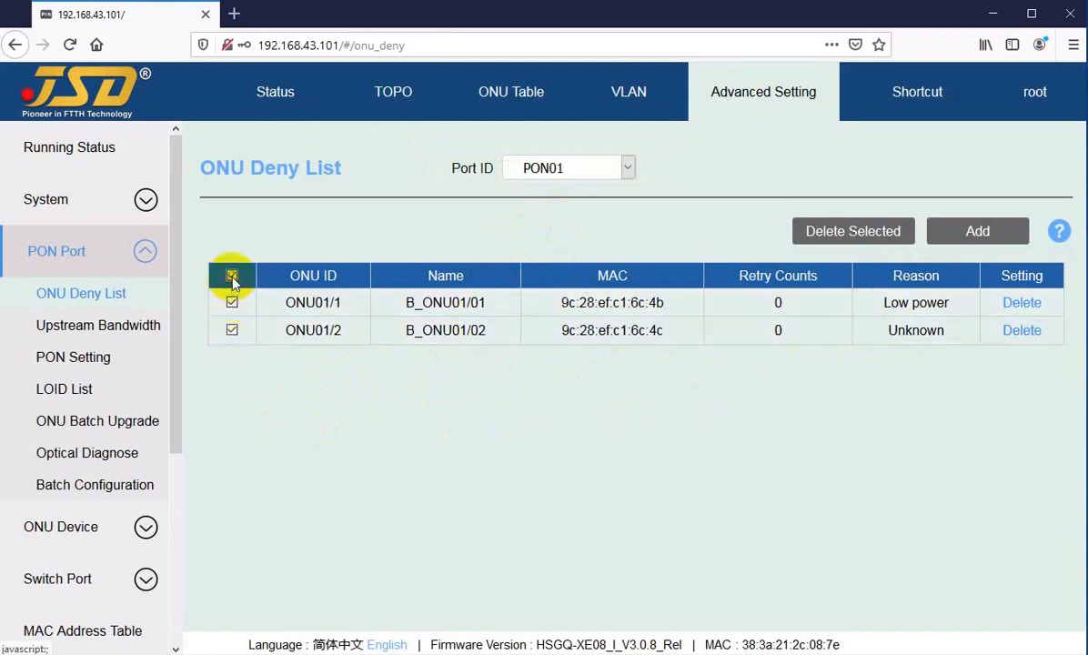
click(232, 277)
click(233, 278)
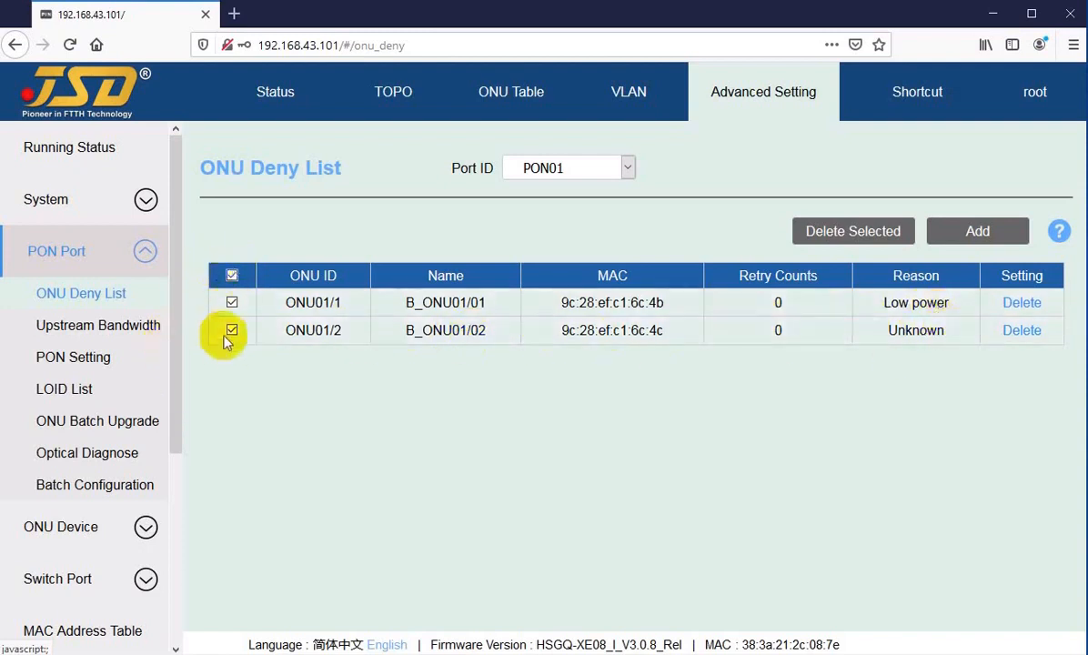
click(232, 275)
Add deny entries for MACs 9c:28:ef:c1:6c:4d and 9c:28:ef:c1:6c:4e, applying each.
click(937, 233)
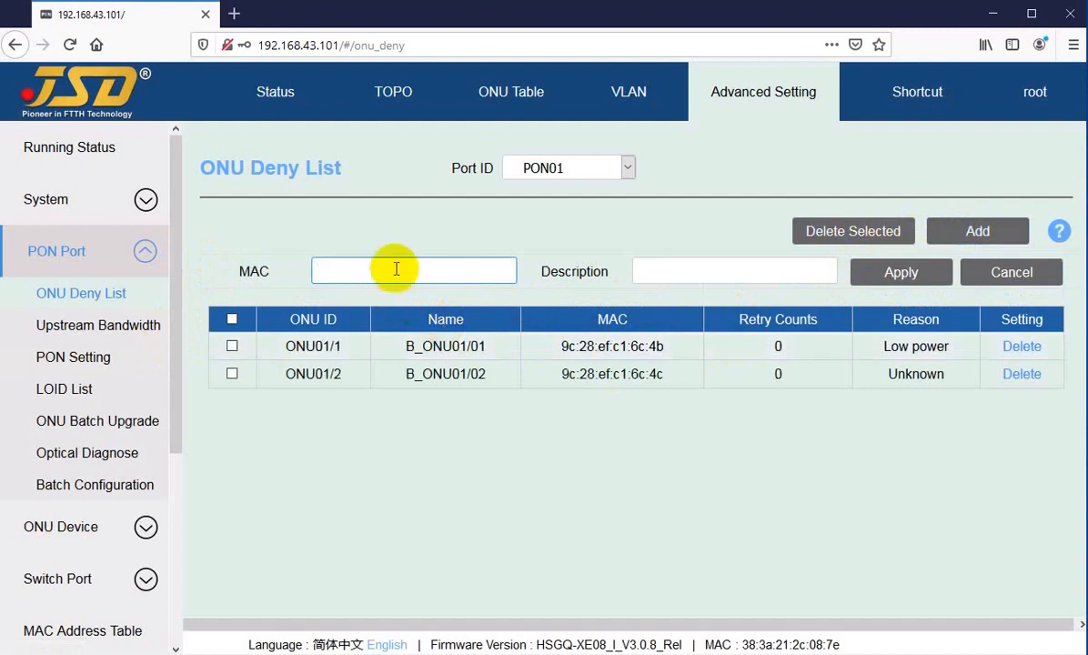
key(ctrl+v)
text(d)
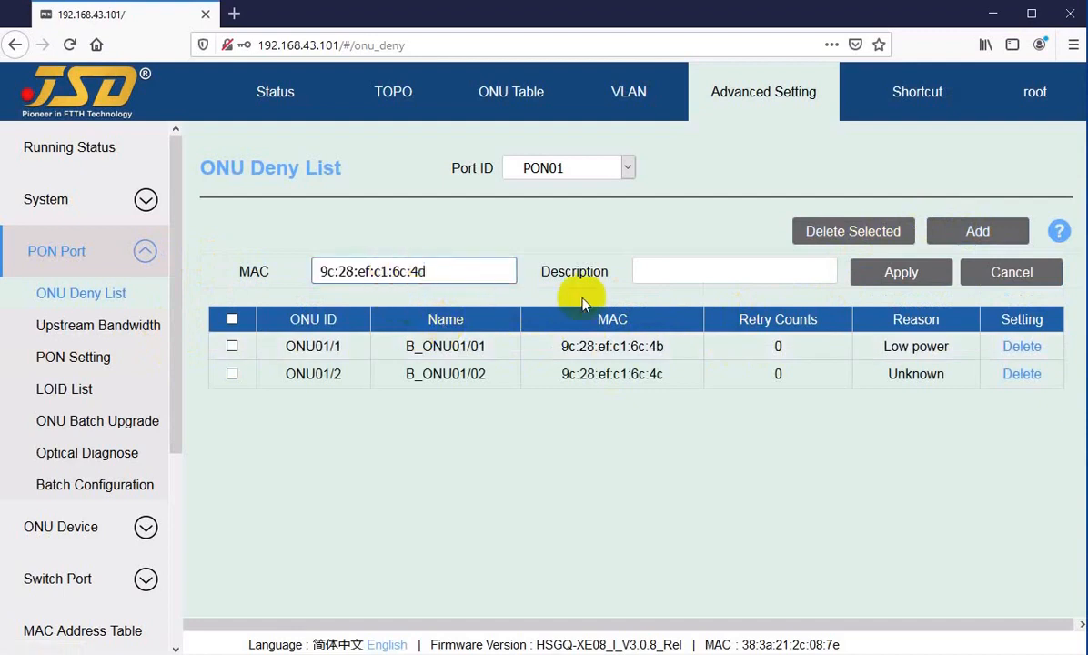
click(718, 272)
click(873, 273)
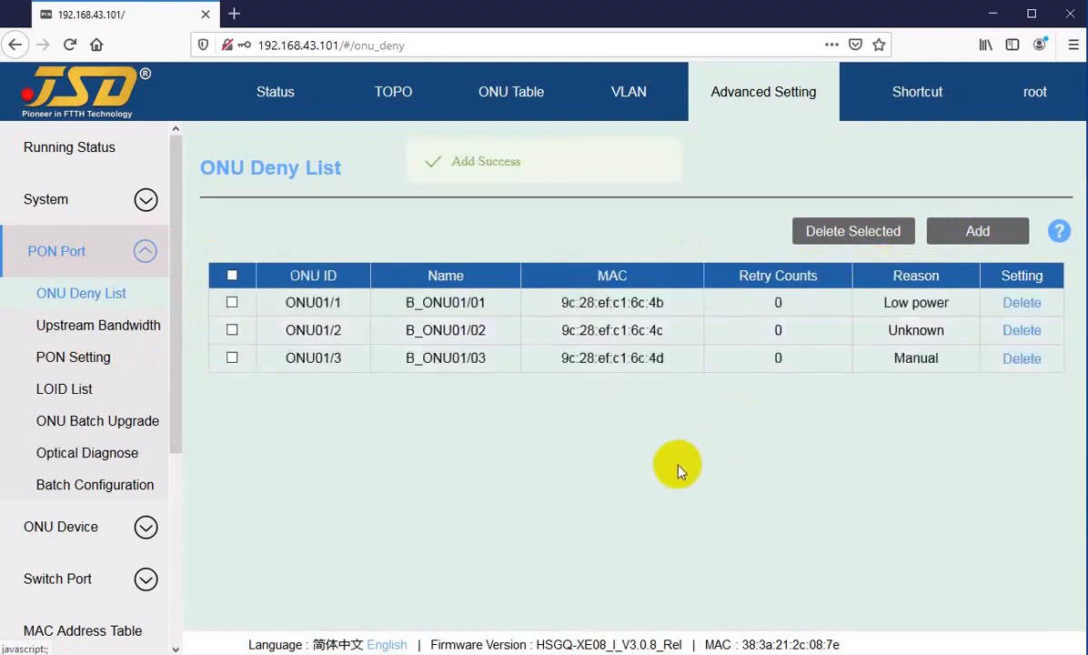
click(975, 238)
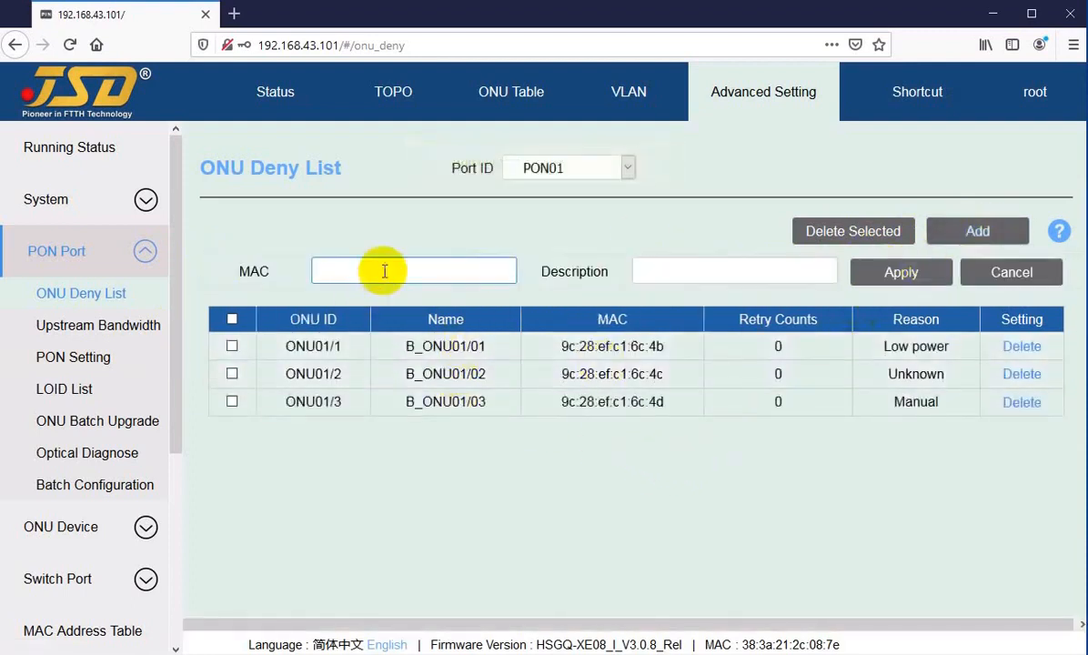
key(ctrl+v)
text(e)
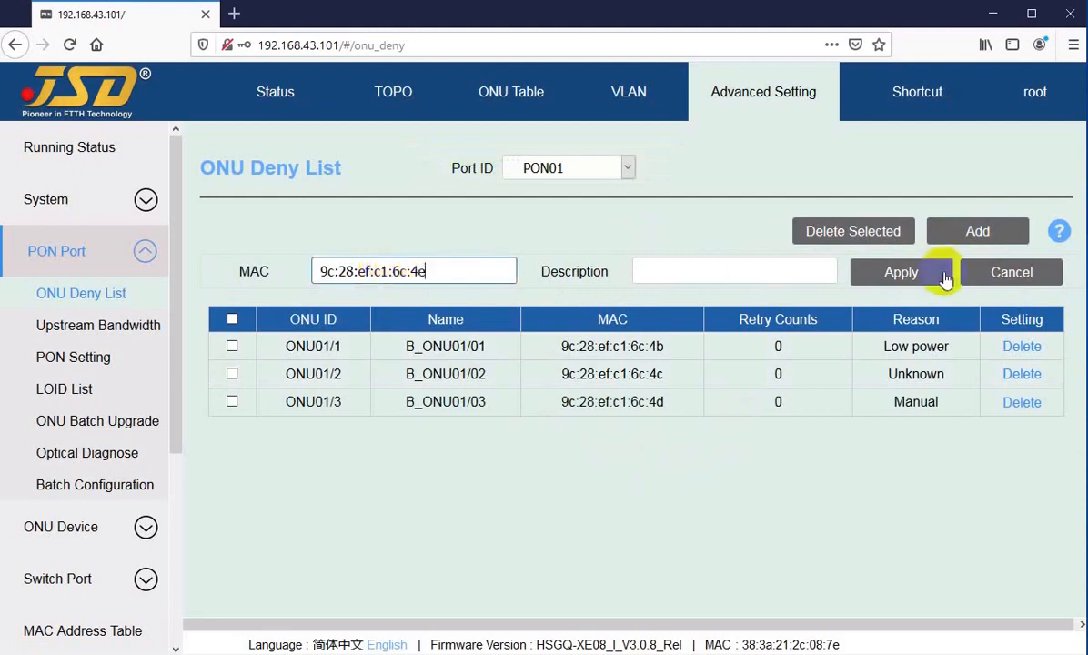
click(894, 275)
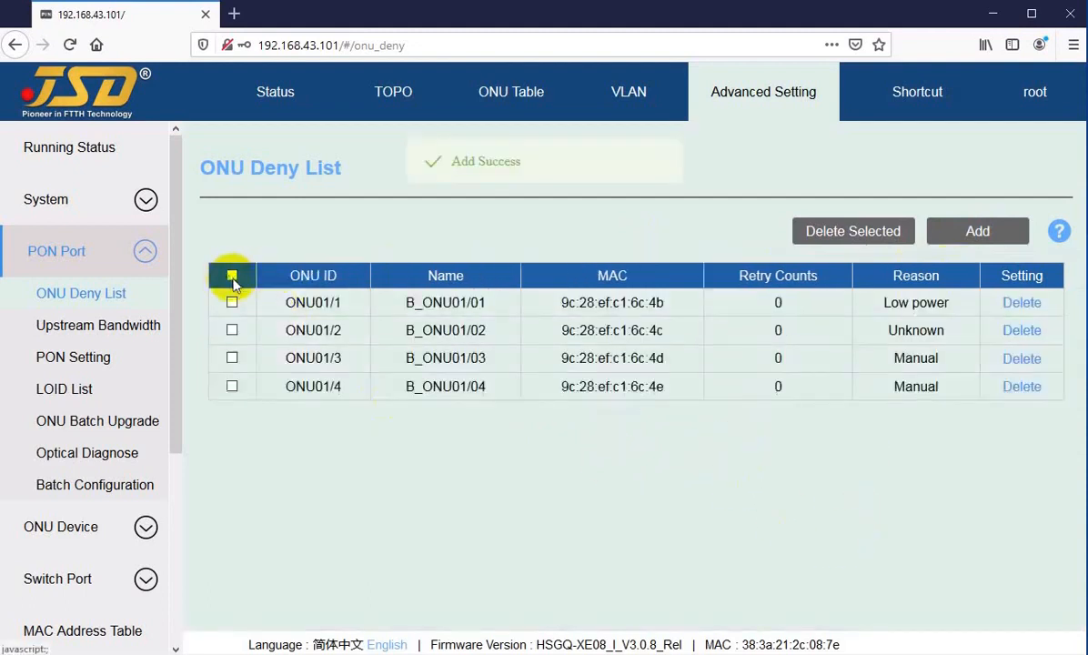
Delete ONU01/2 and ONU01/4 from the deny list, then start deleting ONU01/1.
click(232, 276)
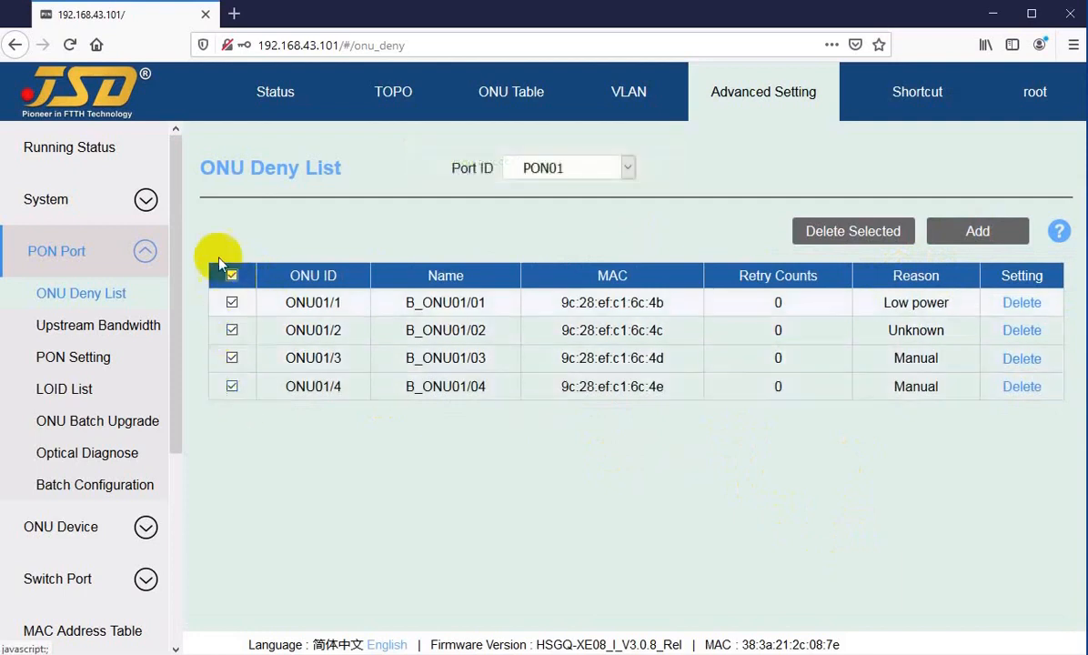
click(232, 276)
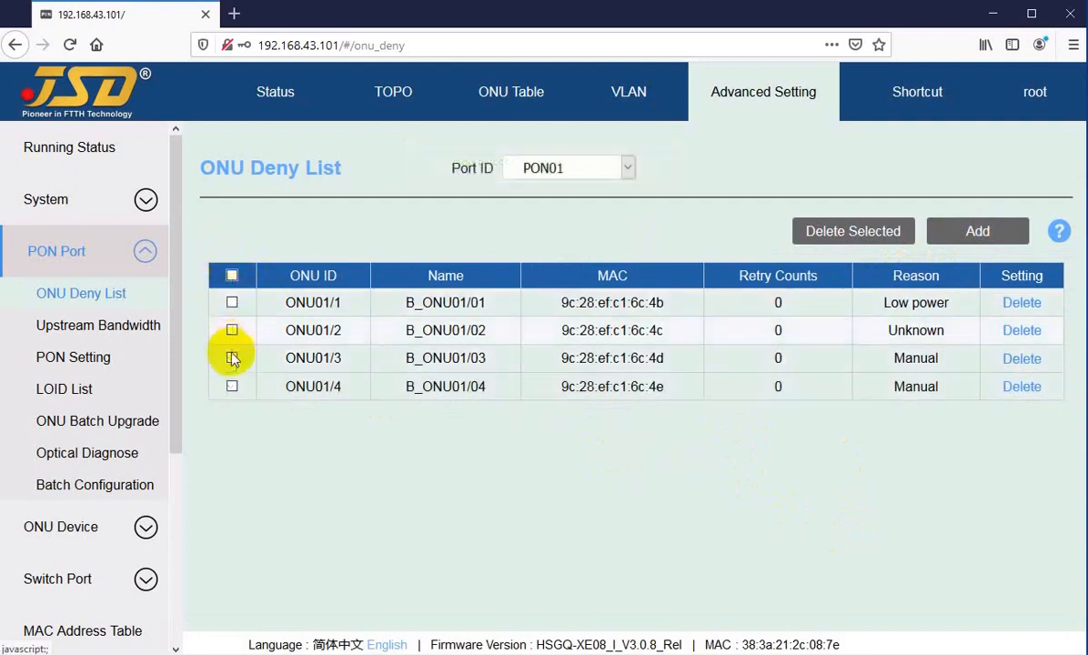
click(233, 391)
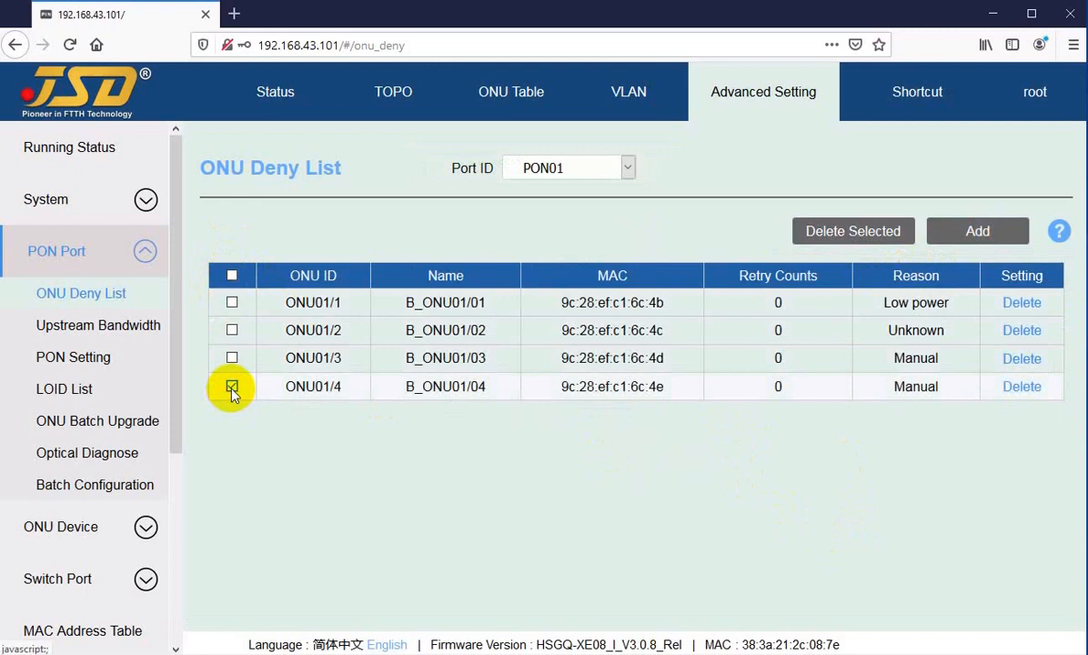
click(232, 332)
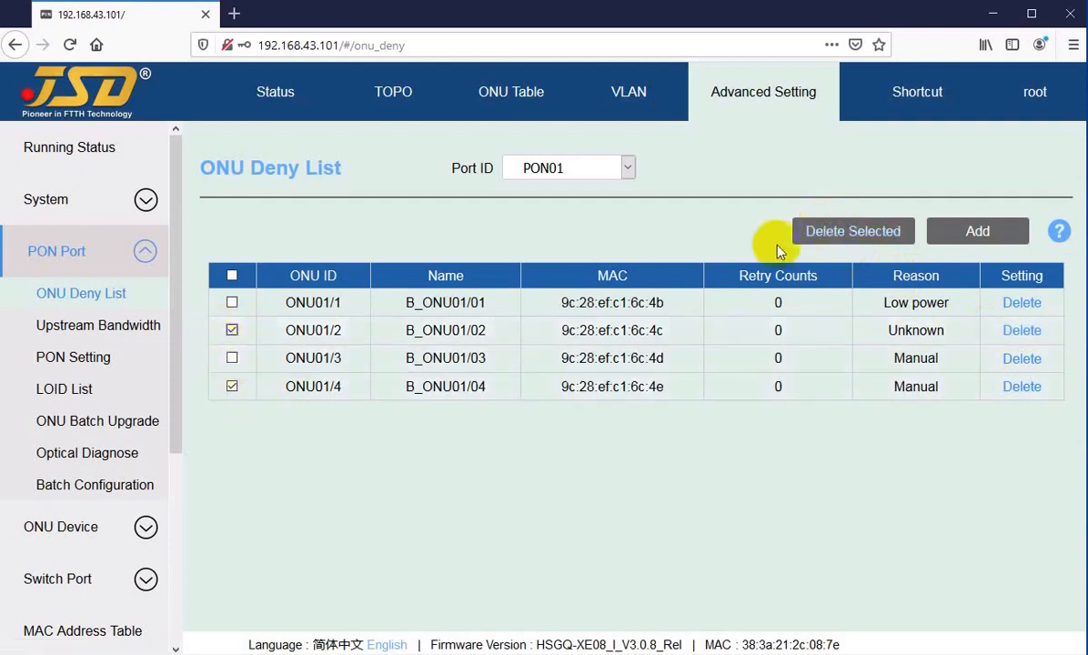
click(840, 235)
click(624, 404)
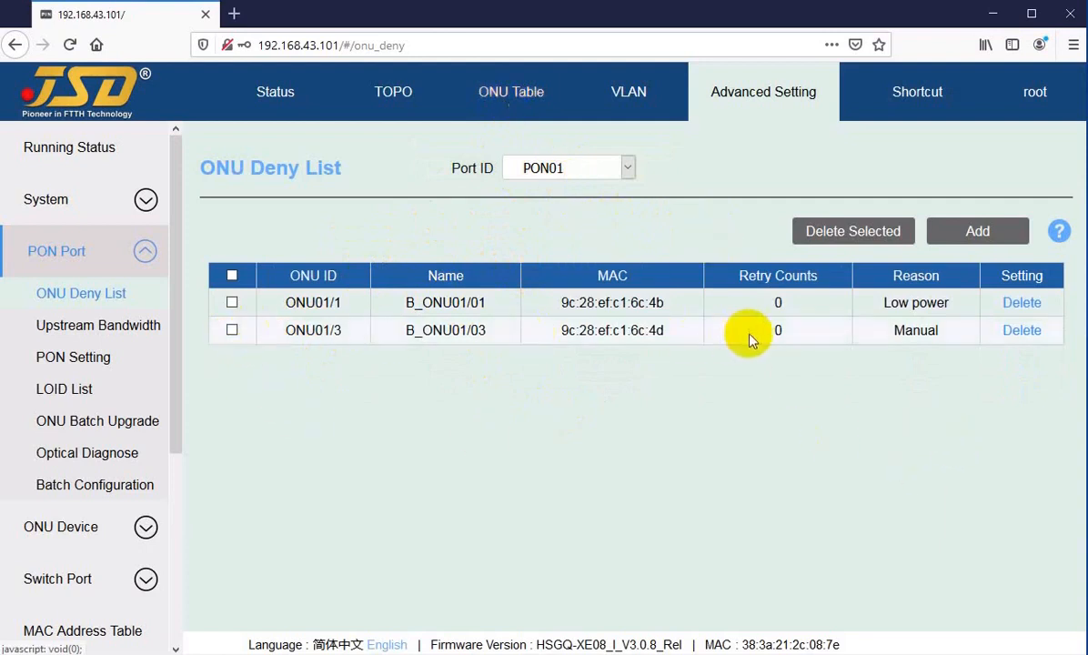
click(1021, 305)
Confirm removing ONU01/1, then delete and confirm ONU01/3, leaving the deny list empty.
click(593, 409)
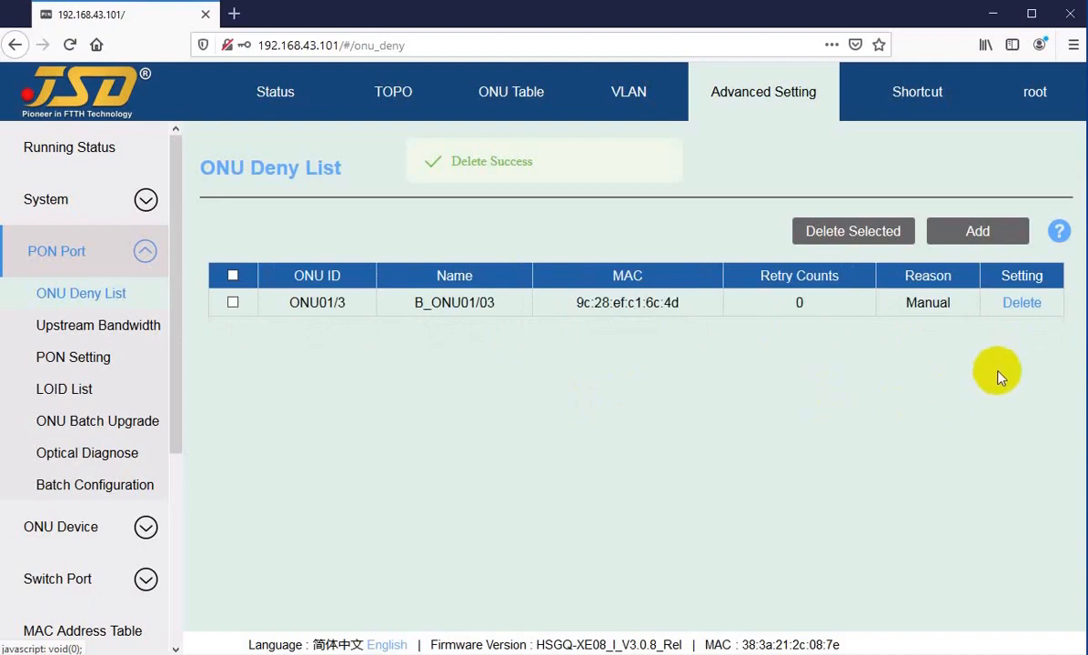
click(1021, 306)
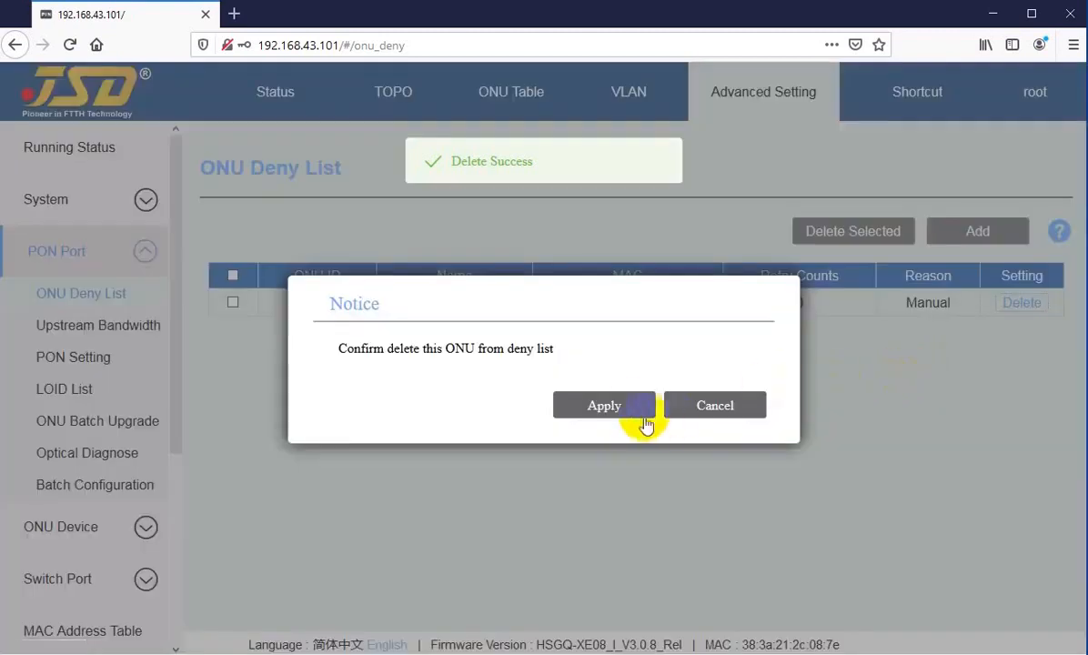
click(609, 406)
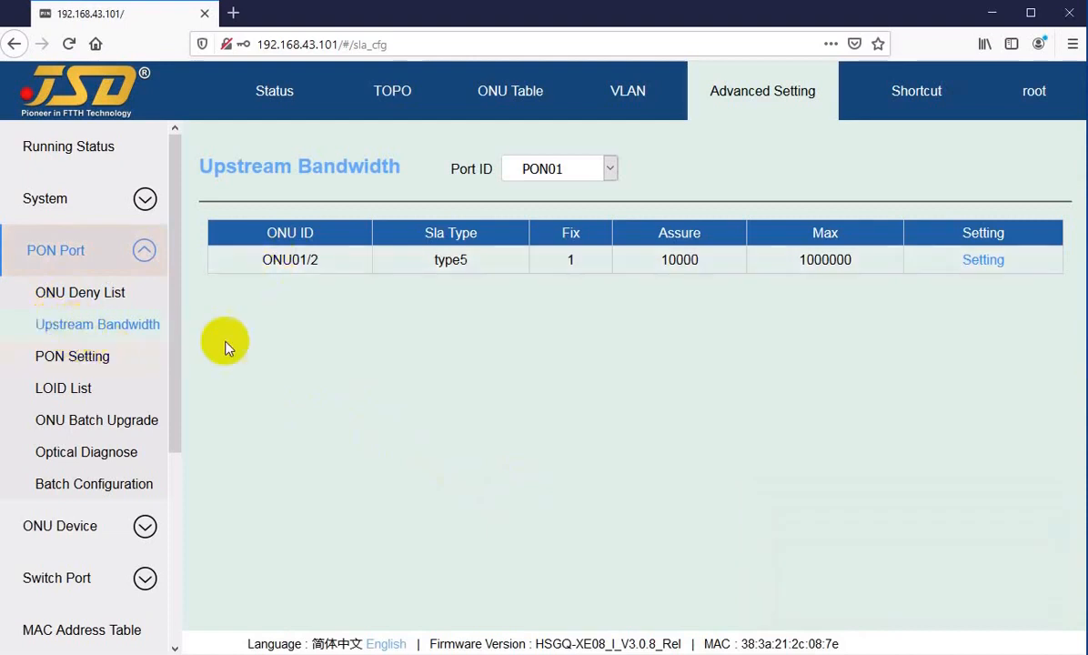
click(565, 168)
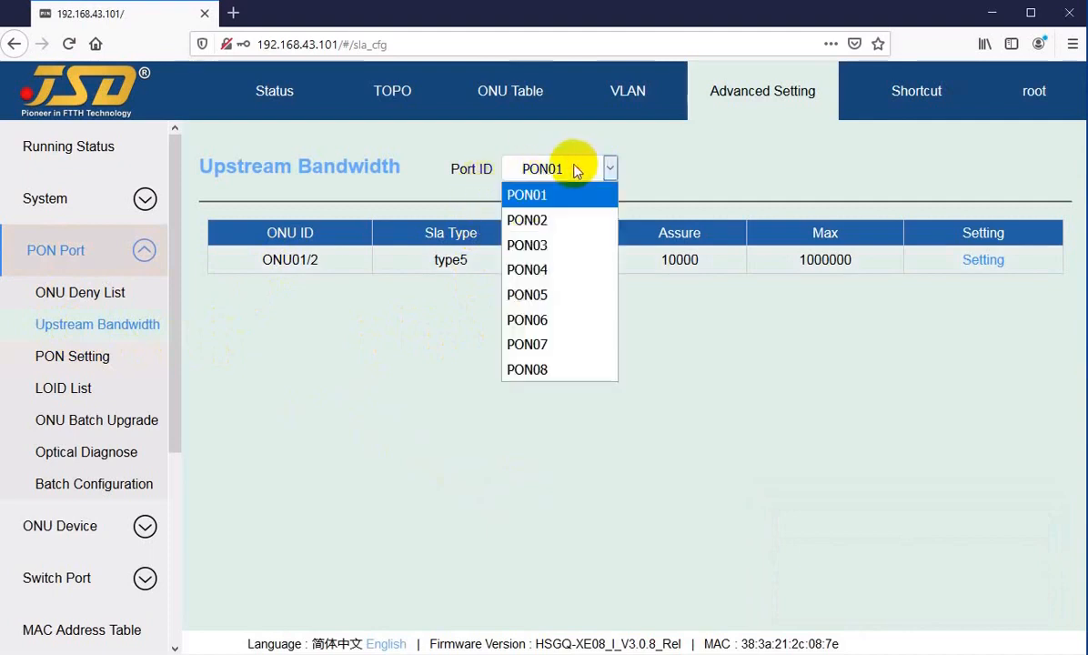
click(537, 221)
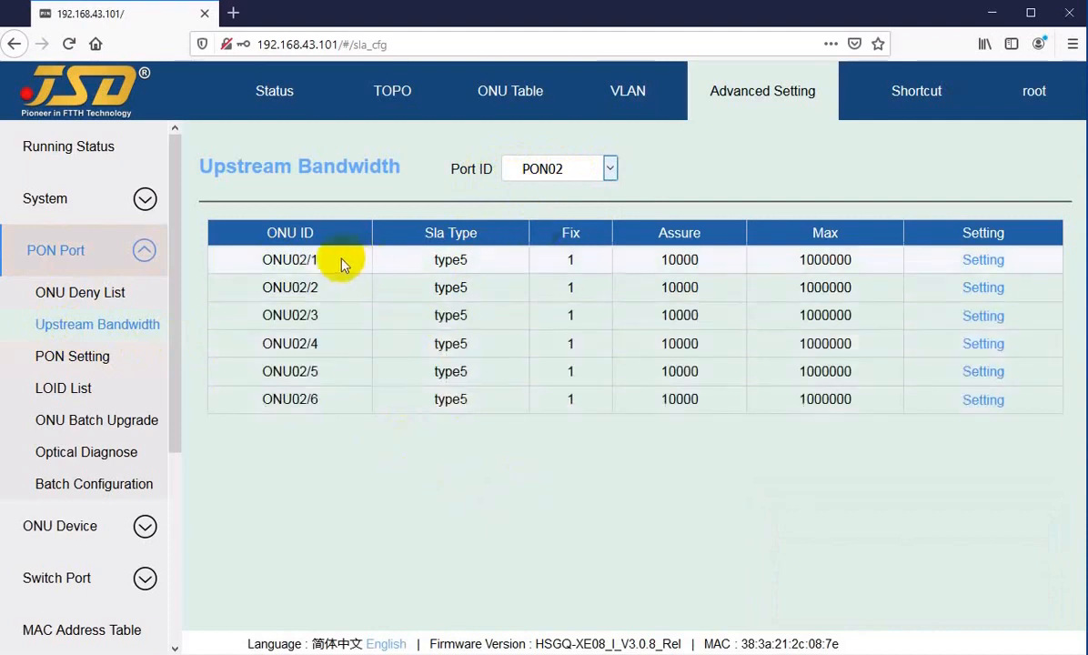
drag(320, 260, 315, 402)
click(361, 471)
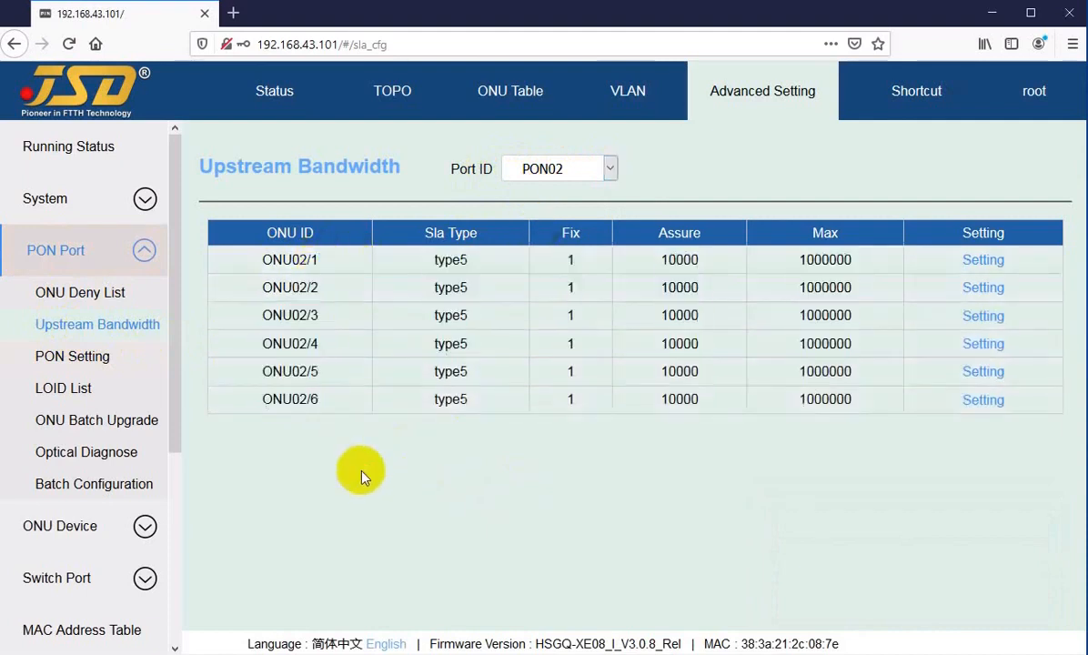
click(553, 168)
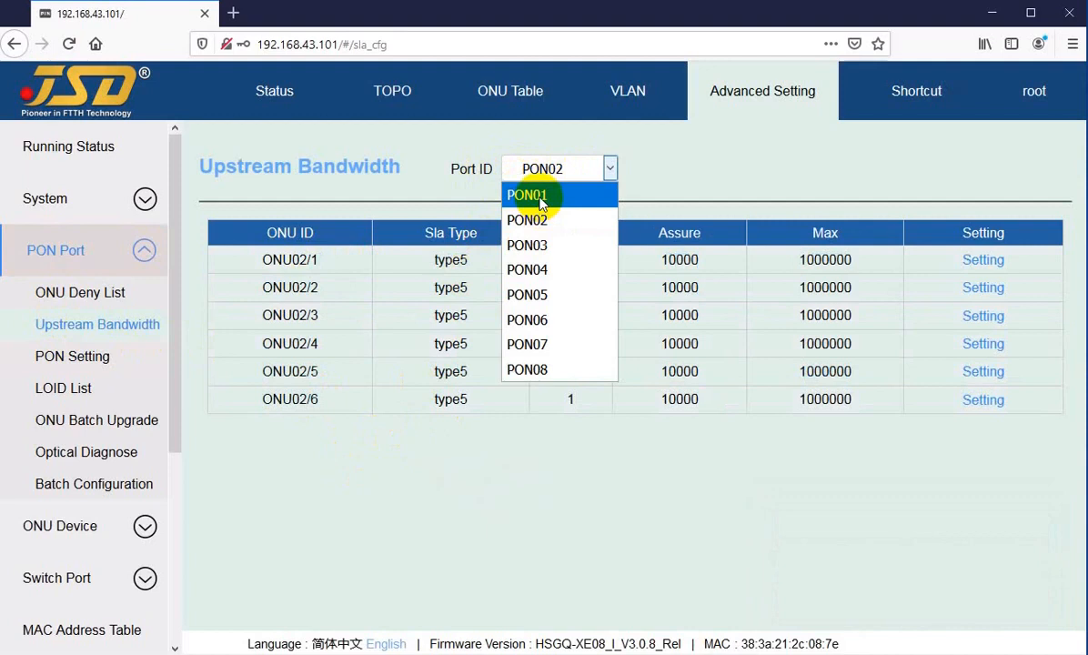
click(536, 197)
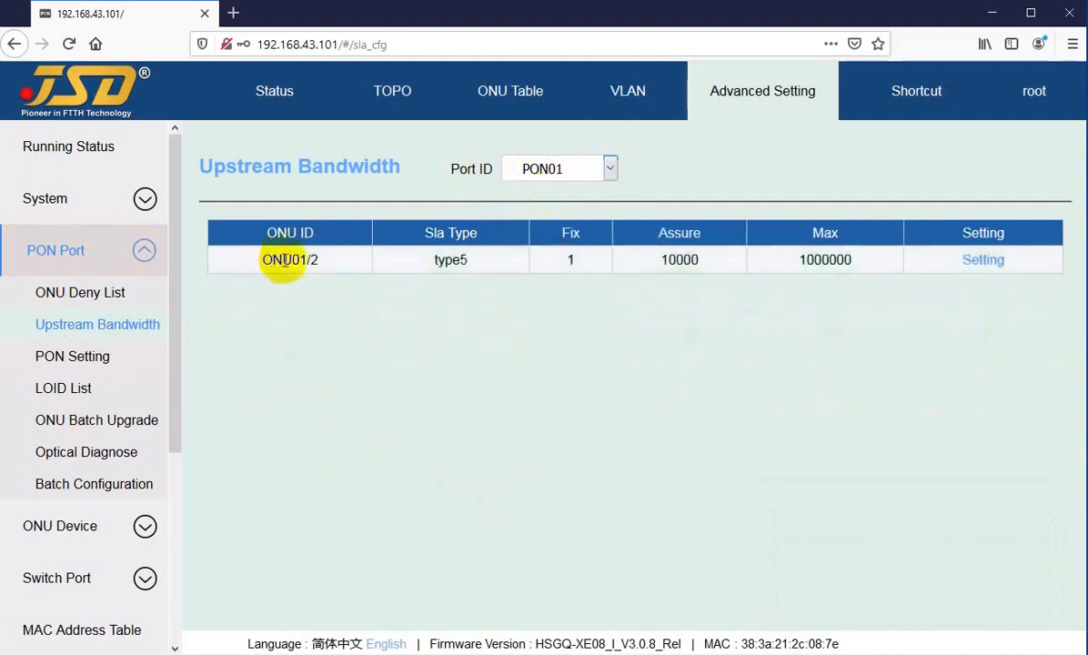
click(564, 168)
click(545, 196)
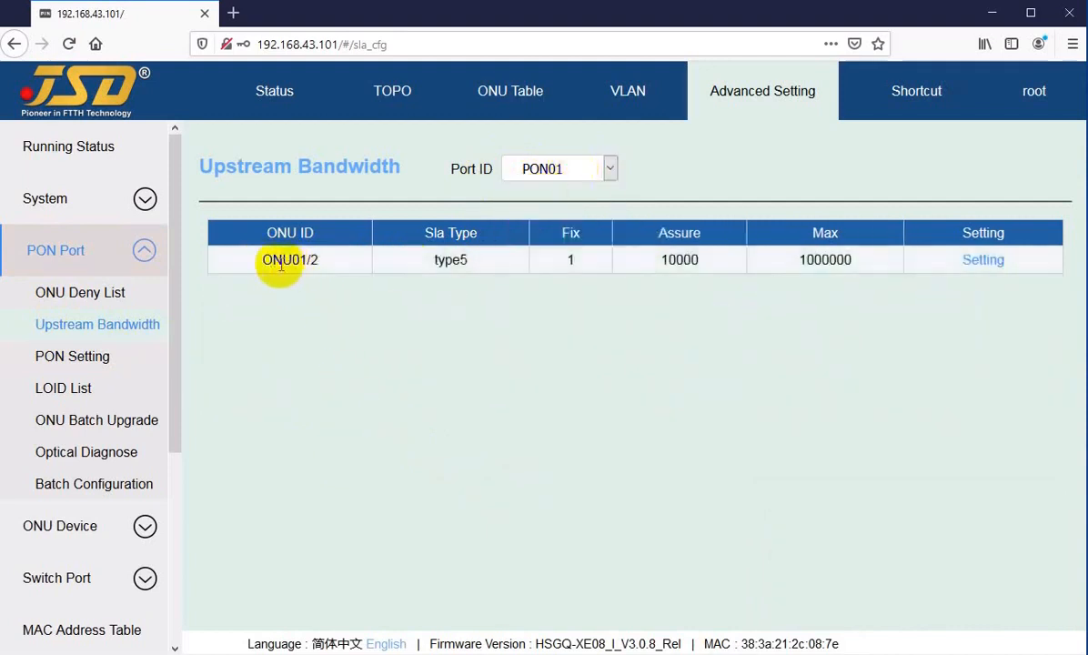
drag(283, 261, 308, 261)
drag(434, 260, 474, 263)
click(472, 263)
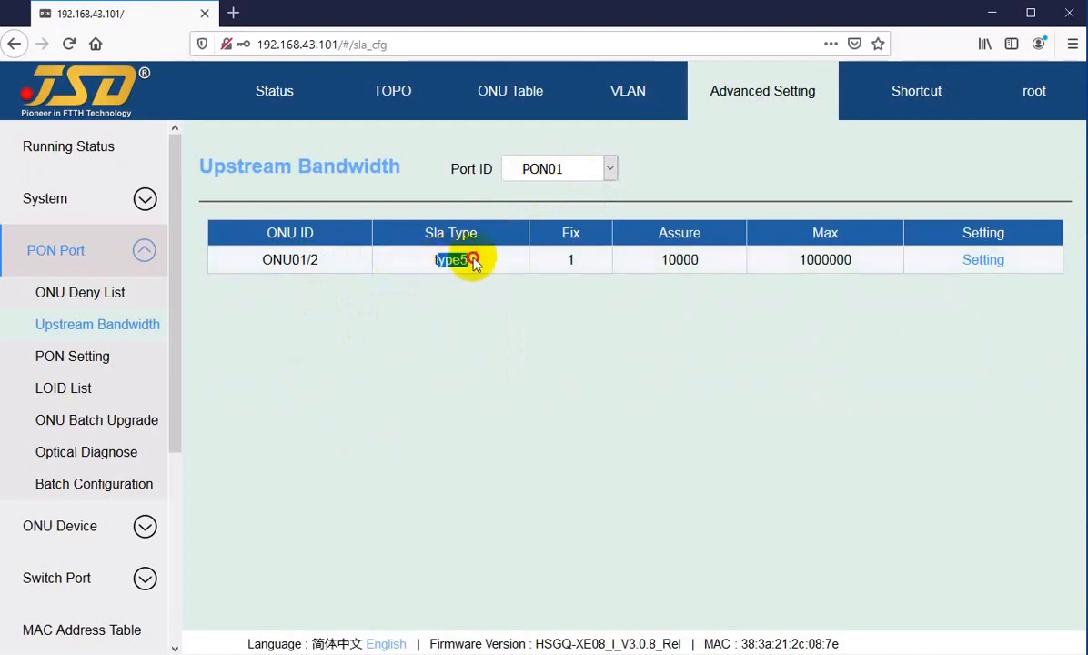
click(473, 263)
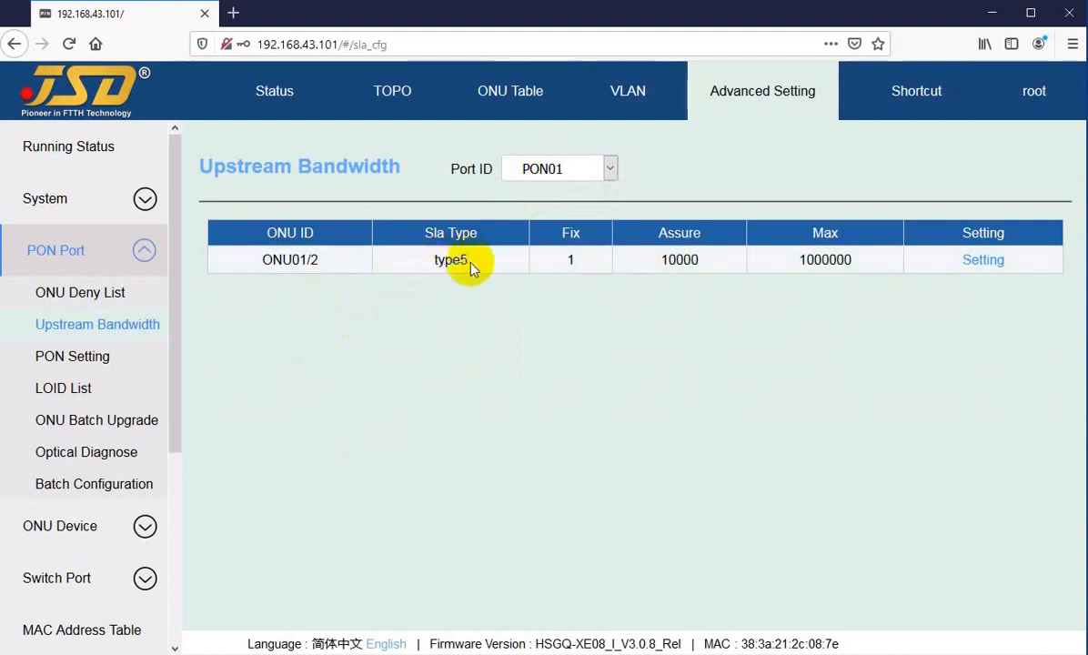
mouse_move(444, 261)
mouse_down()
mouse_move(475, 262)
mouse_move(457, 259)
mouse_up()
click(467, 260)
click(456, 259)
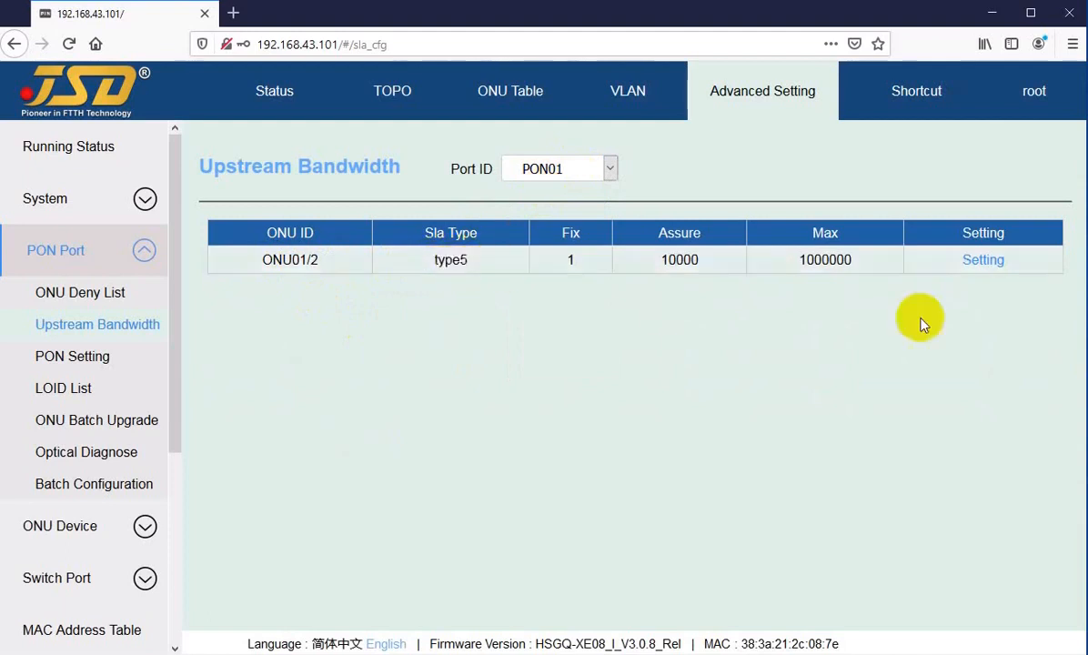
drag(433, 260, 456, 259)
click(573, 261)
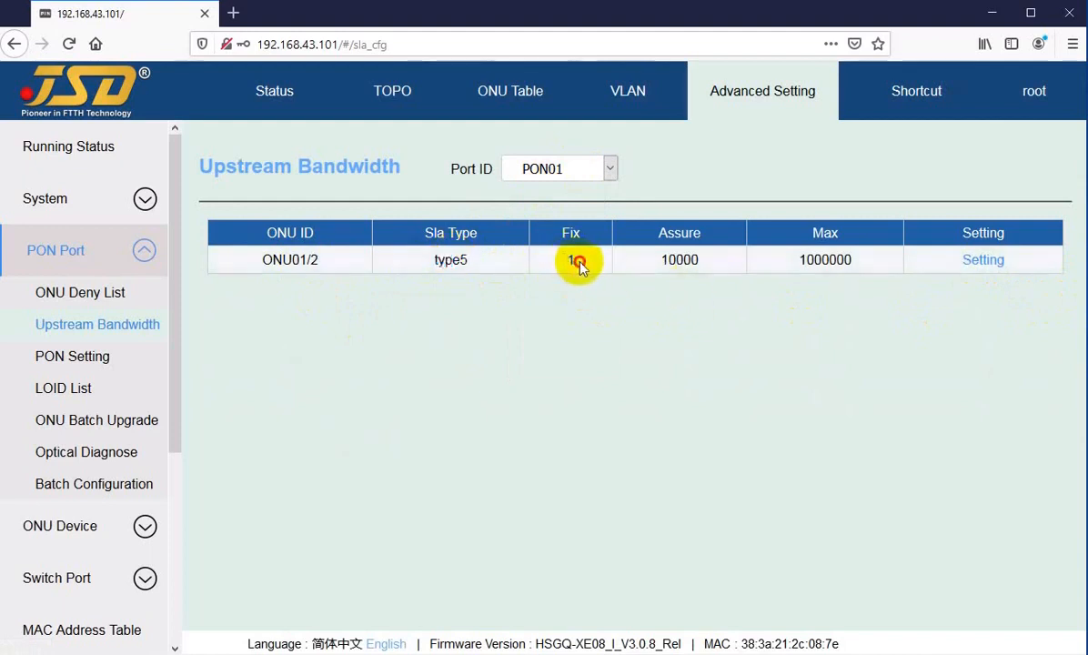
click(655, 266)
drag(655, 263, 711, 271)
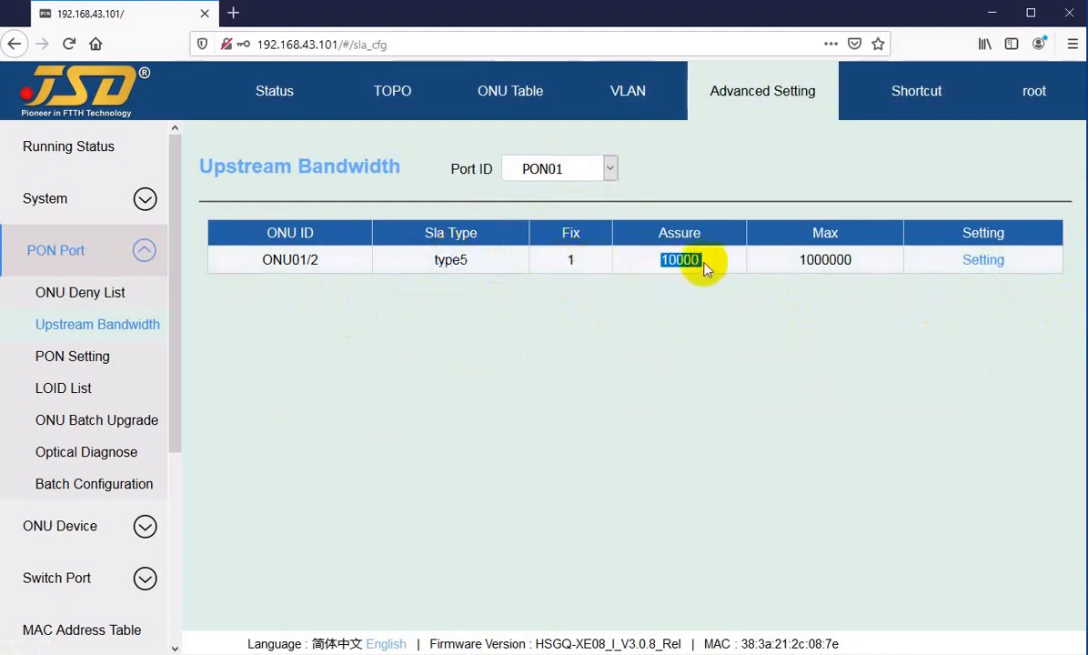
click(673, 260)
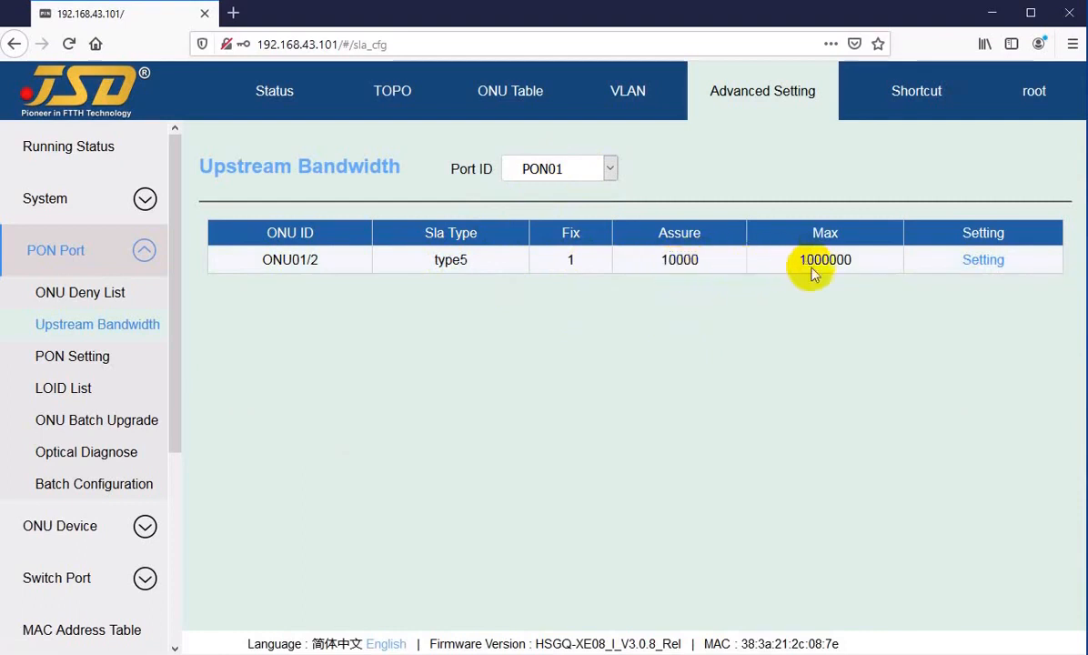
drag(814, 260, 859, 262)
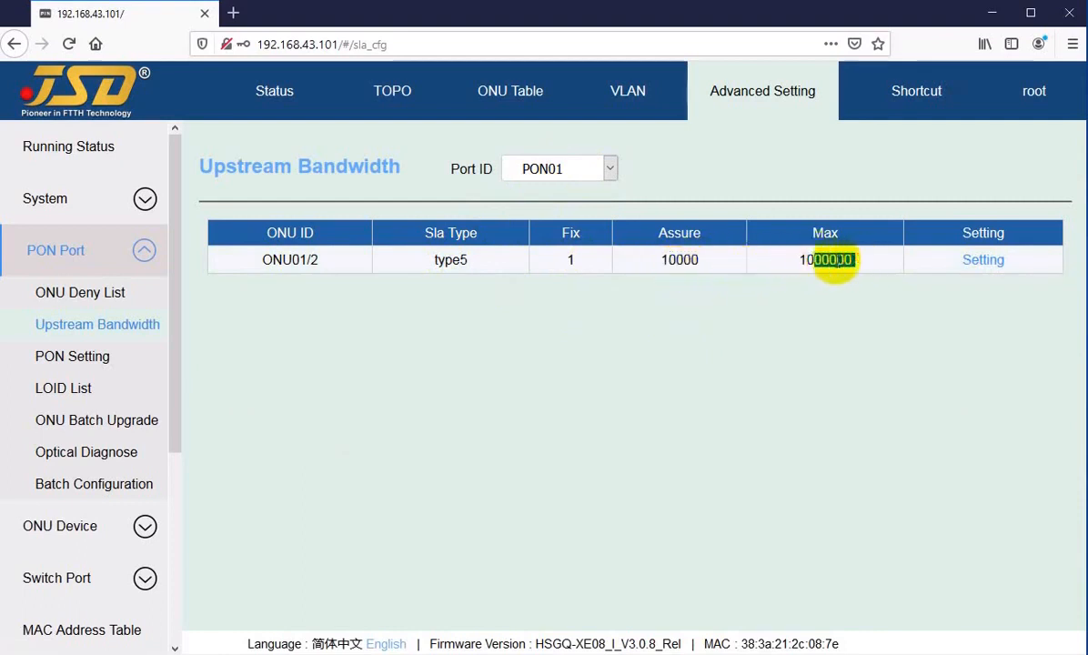
click(829, 262)
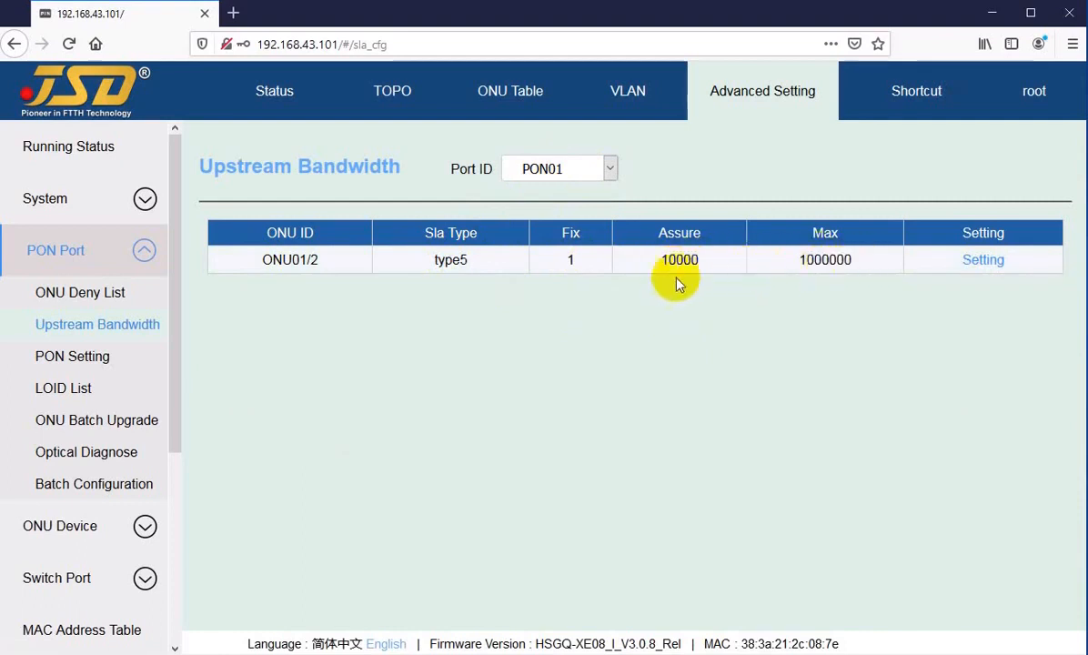
click(981, 261)
Try SLA types type1 through type4 for ONU01/2, then restore type5.
click(532, 314)
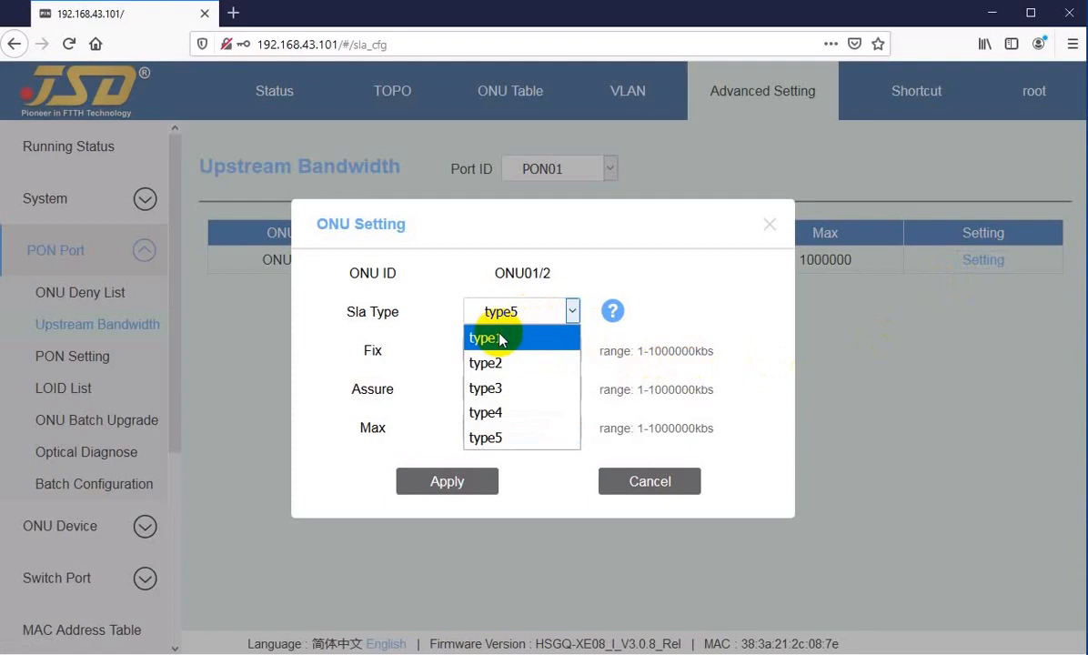
click(502, 338)
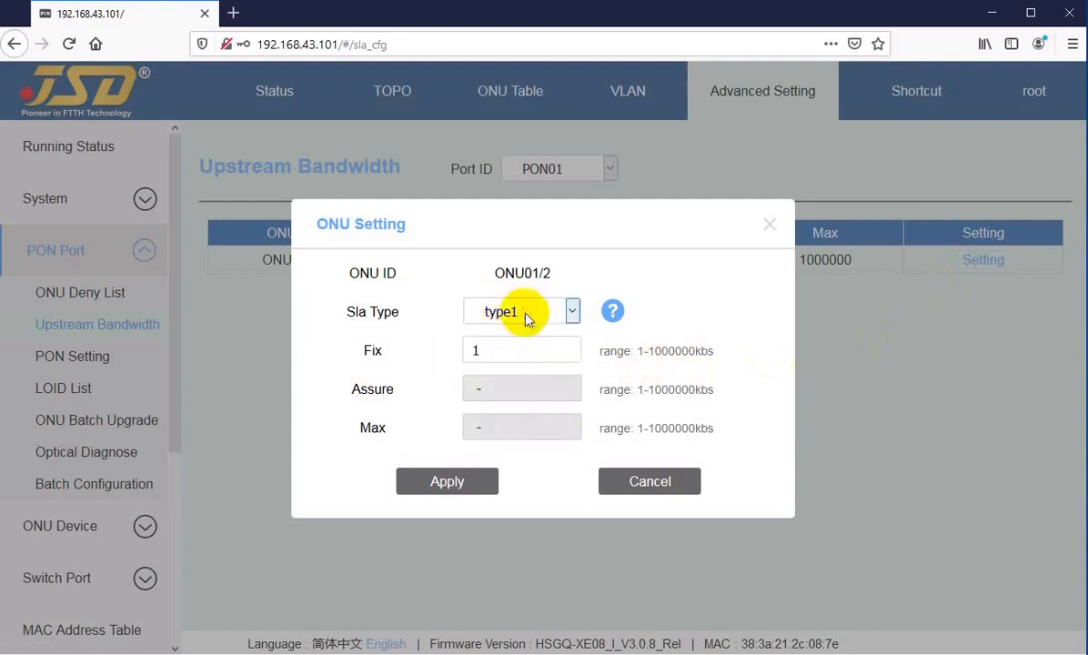
click(524, 313)
click(505, 359)
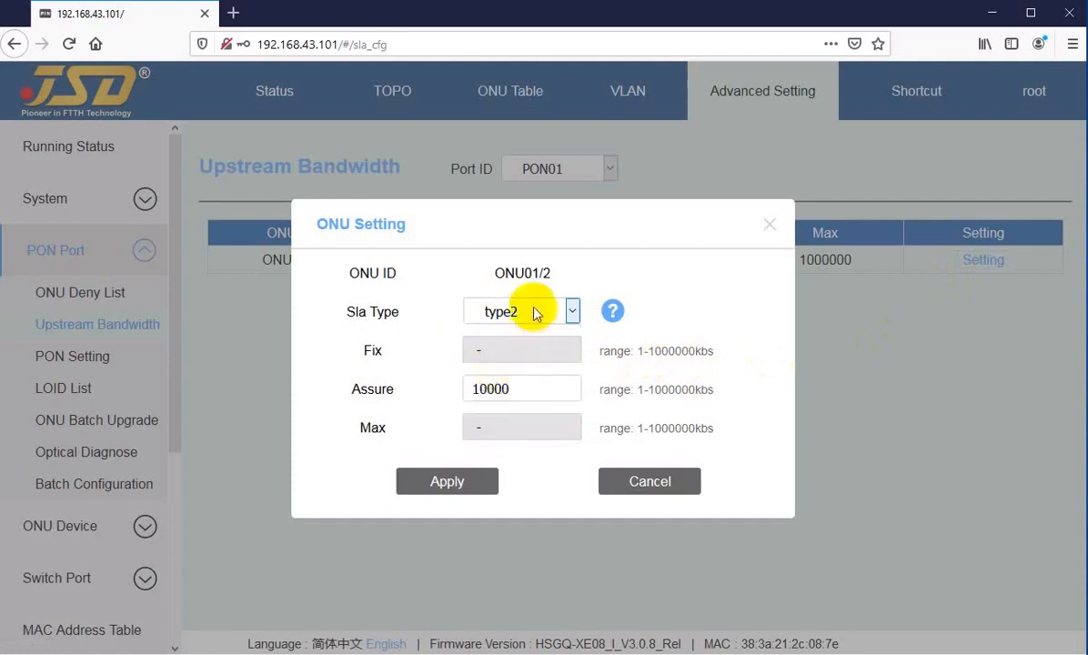
click(506, 311)
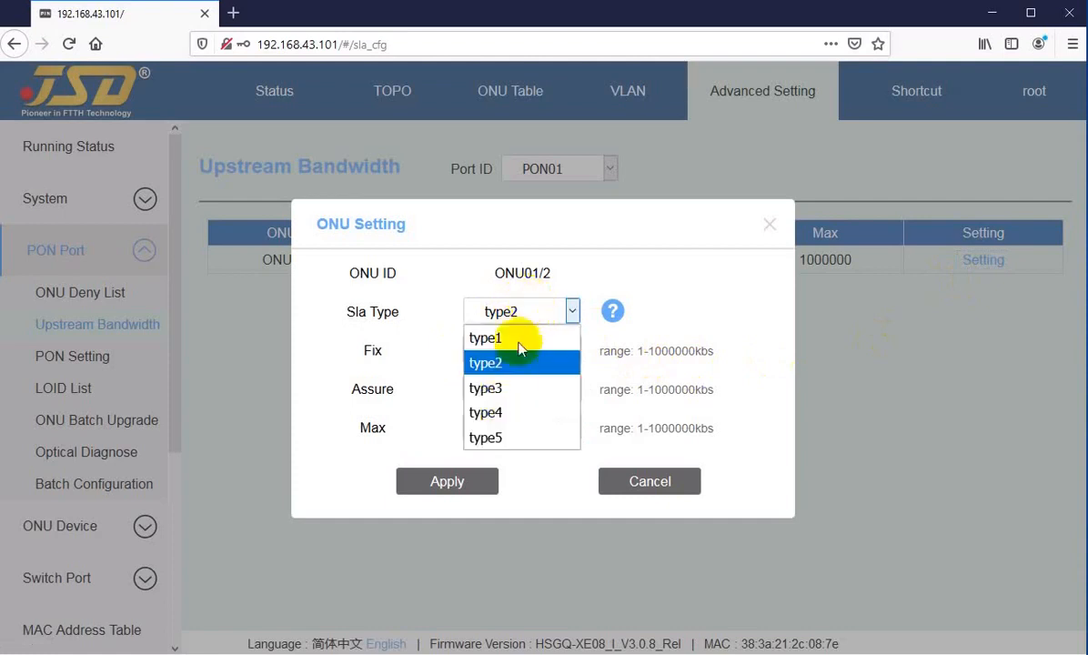
click(507, 390)
click(511, 386)
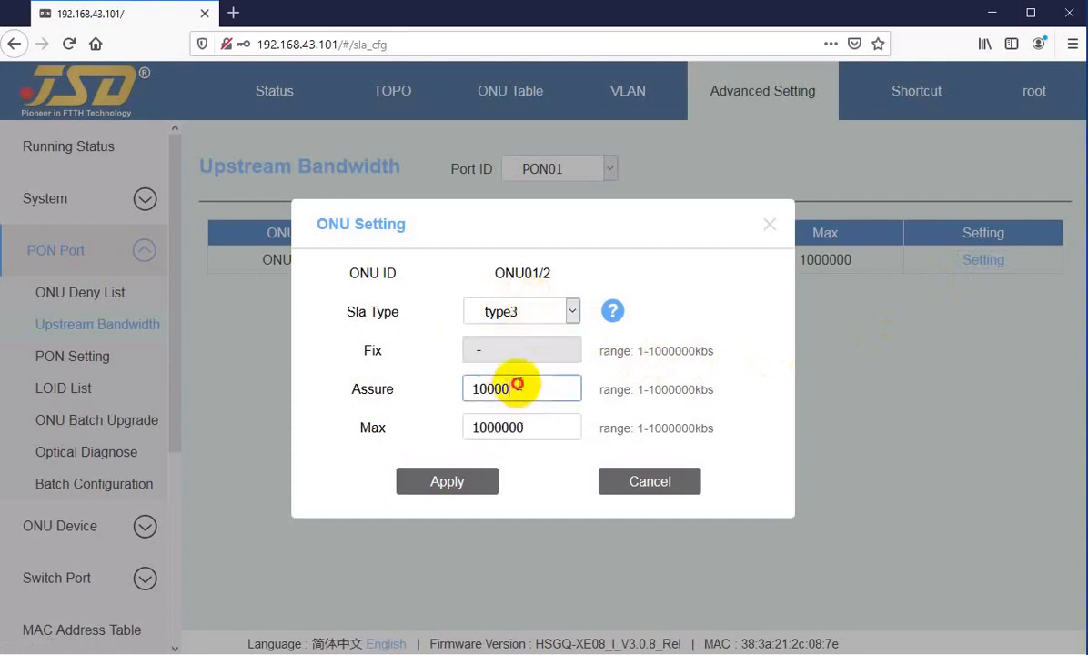
click(522, 311)
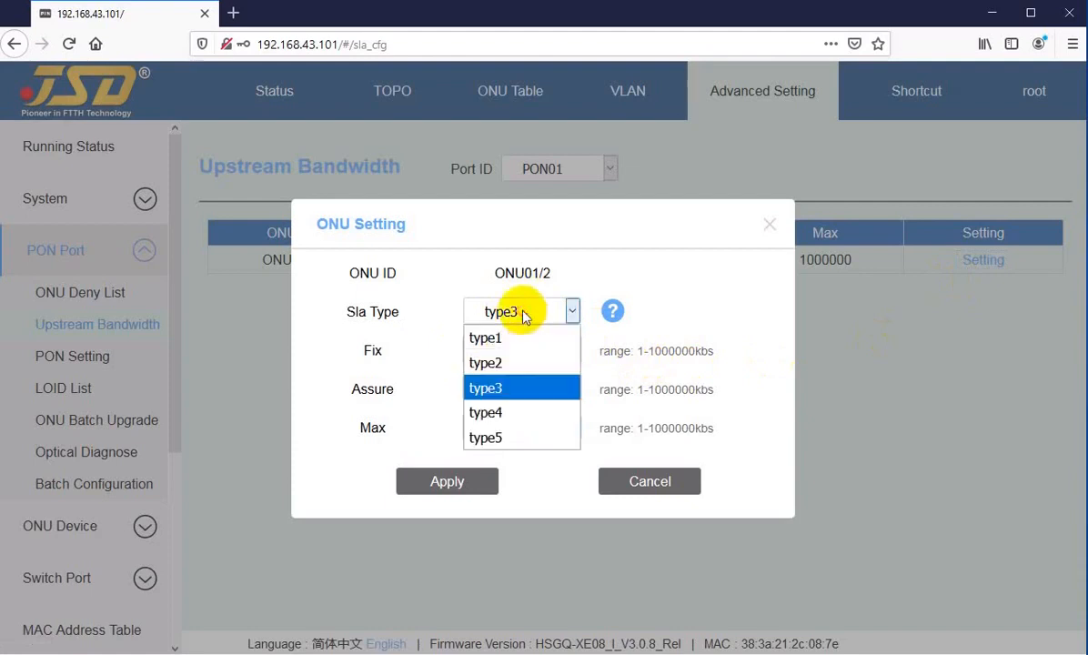
click(510, 415)
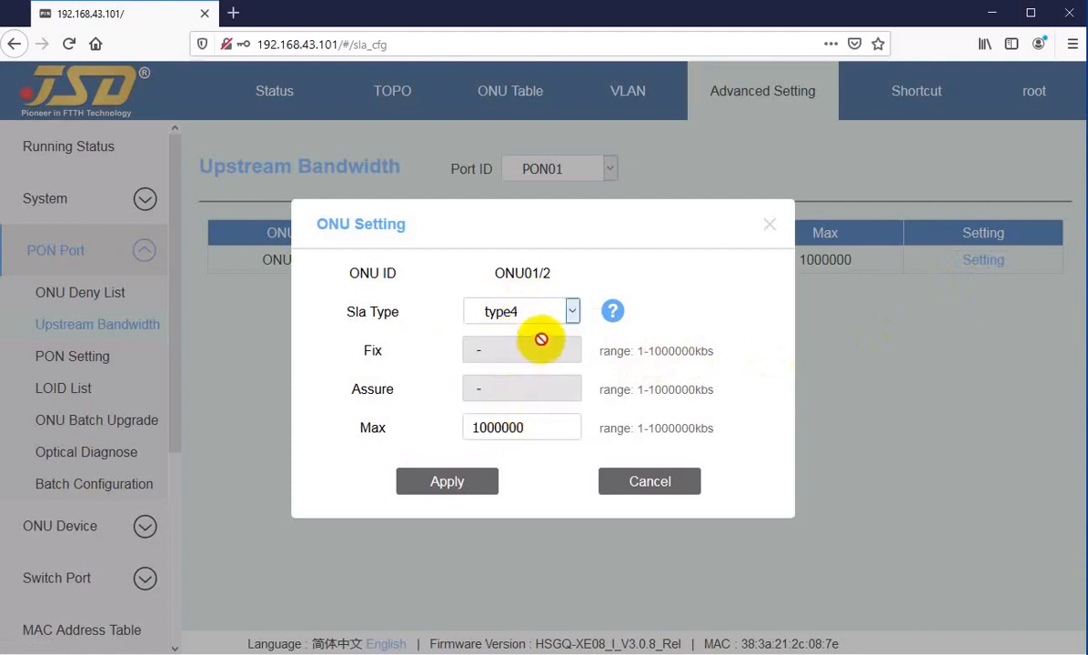
click(527, 316)
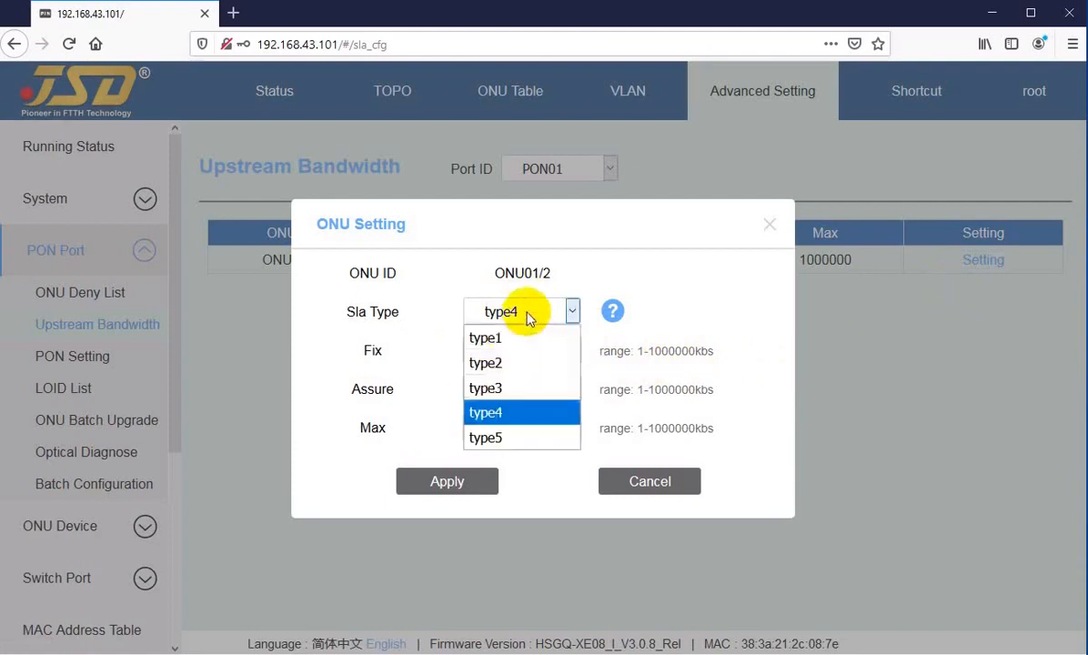
click(495, 437)
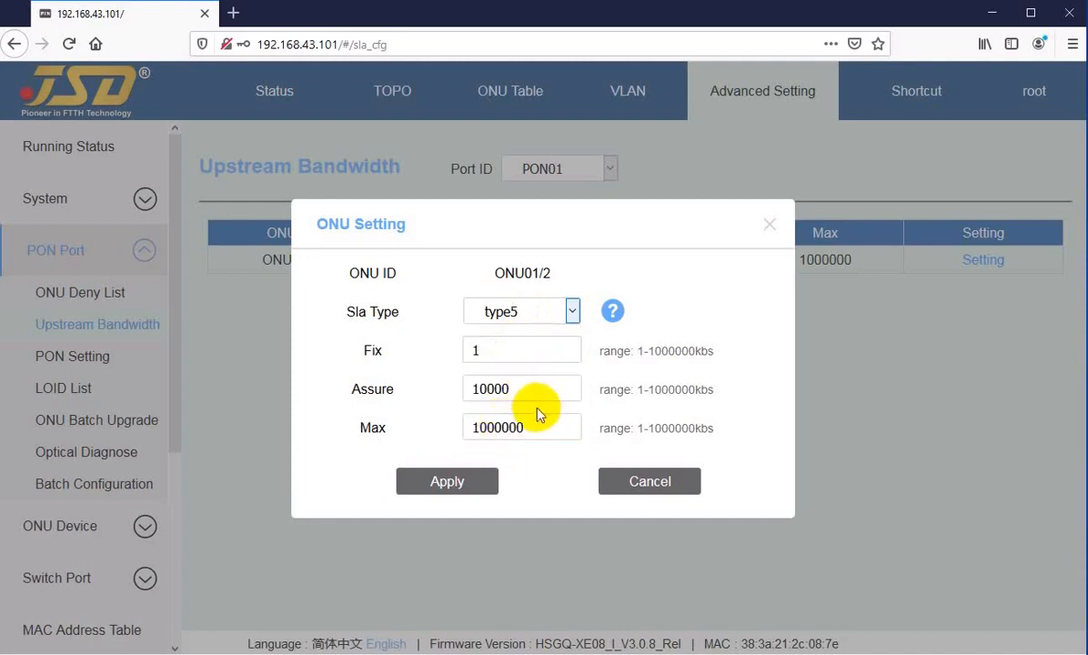
Inspect the Fix, Assure and Max bandwidth fields, leaving Fix at 10000.
click(501, 348)
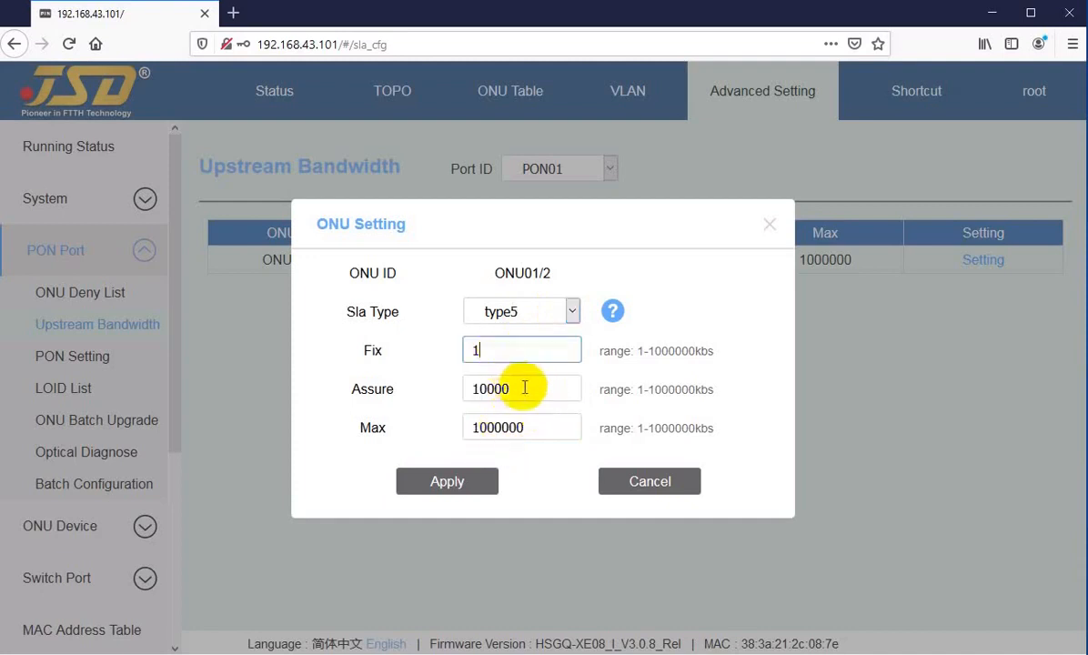
click(520, 387)
click(538, 429)
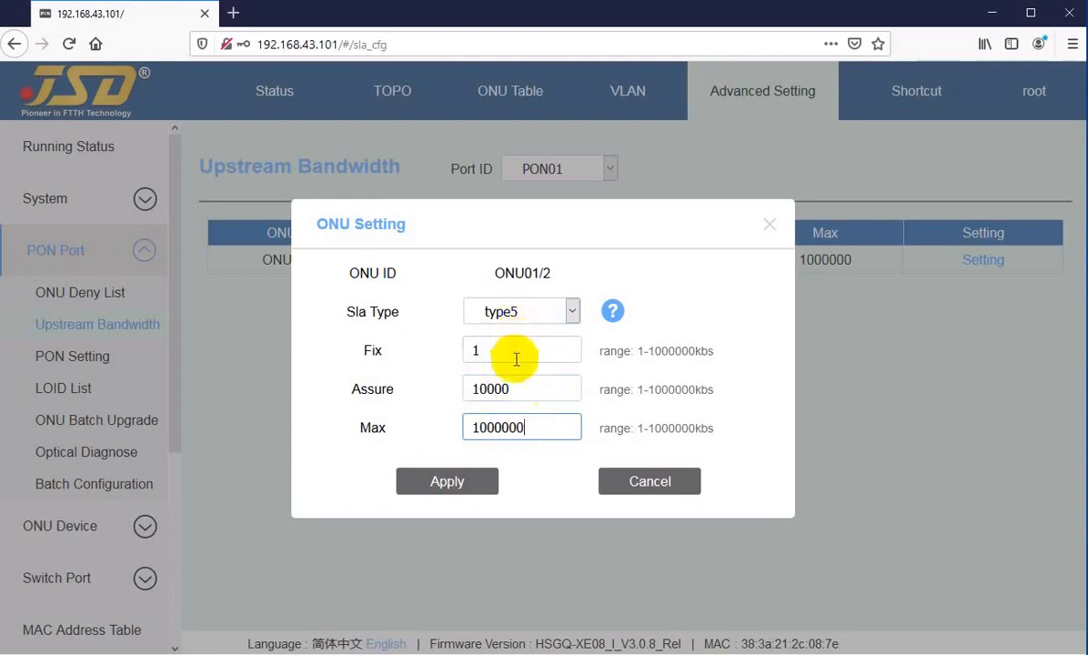
click(490, 348)
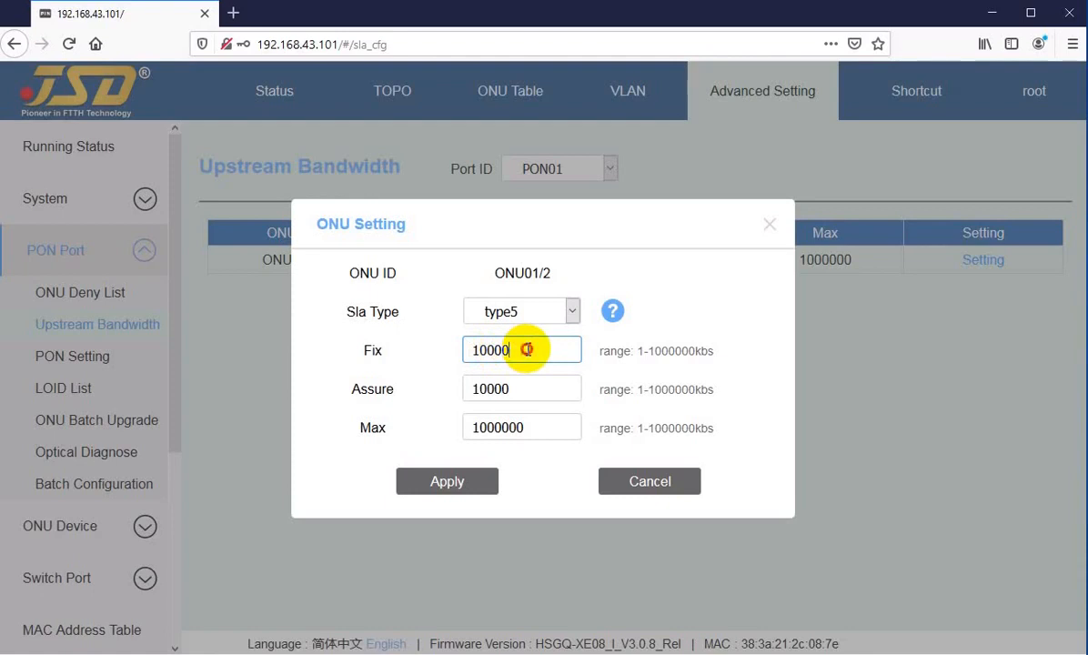
click(488, 349)
drag(488, 349, 523, 349)
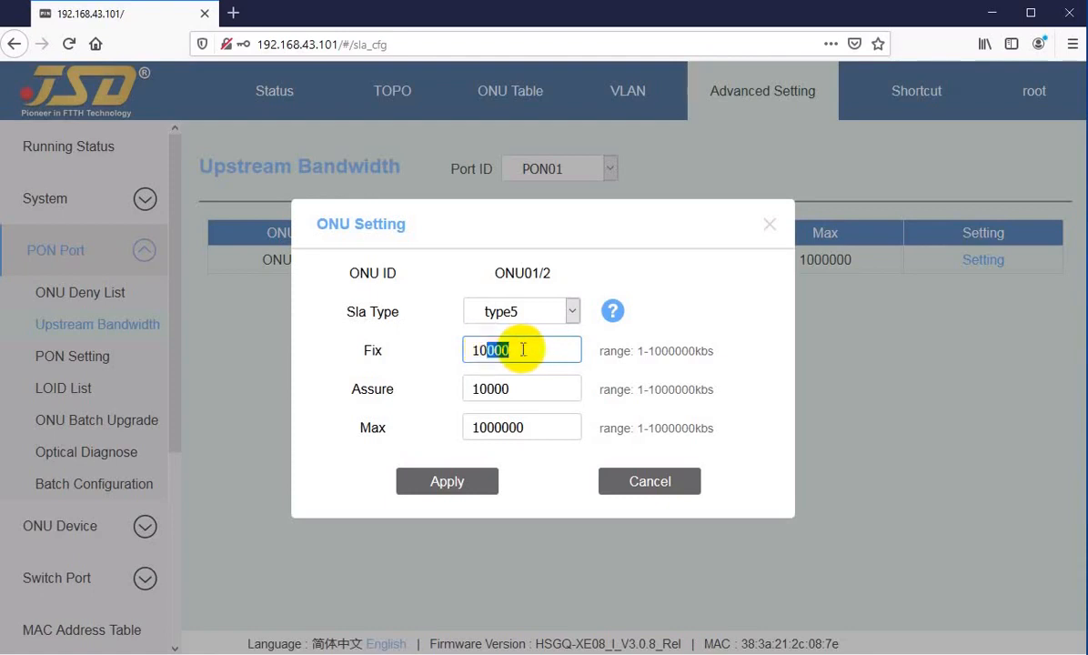
click(516, 349)
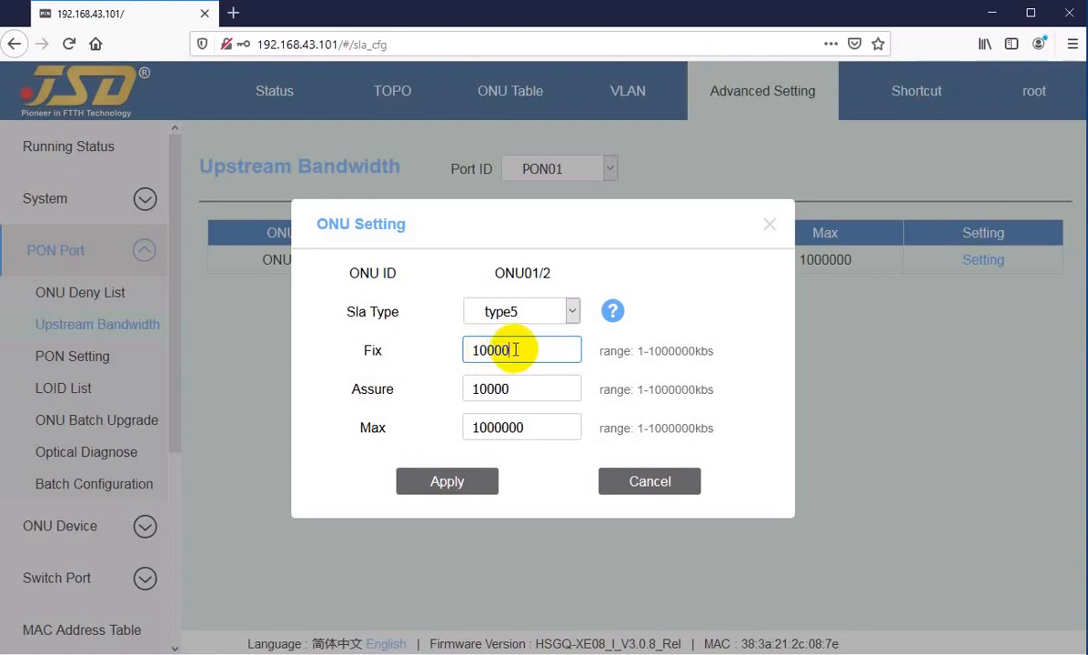
drag(485, 349, 531, 349)
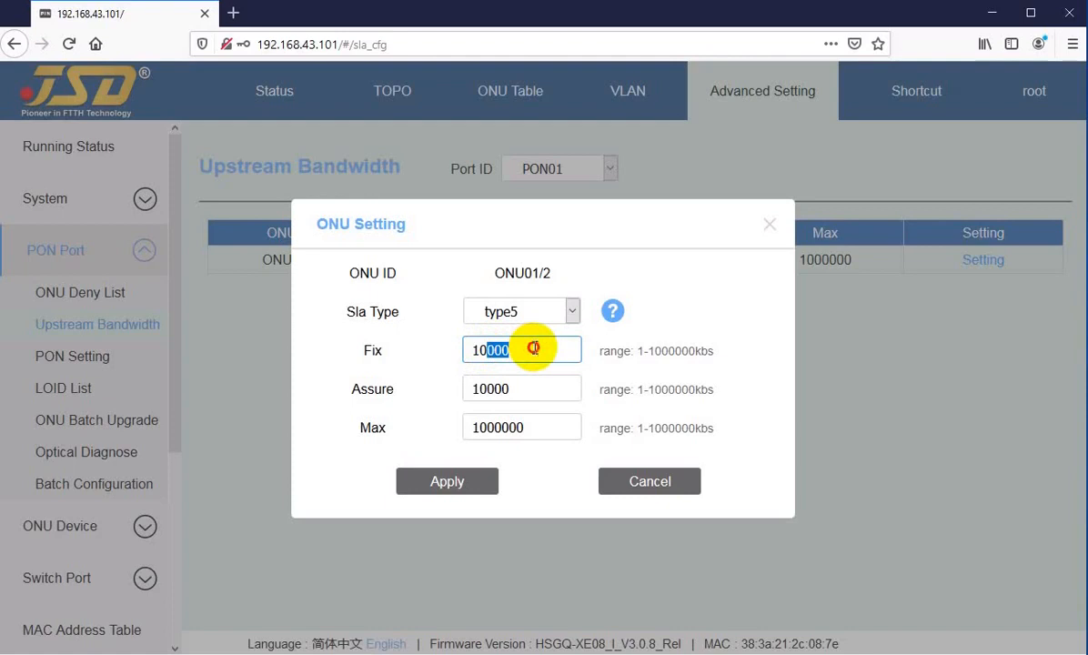
click(532, 348)
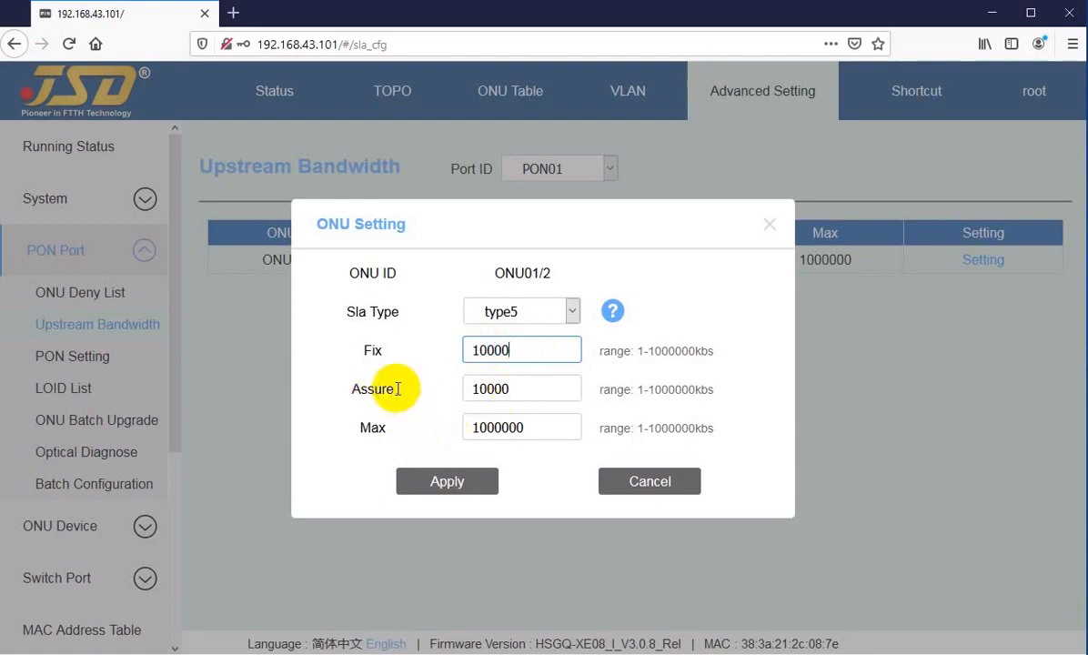
Change Assure from 10000 to 20000, keep Max at 1000000, and apply.
click(520, 388)
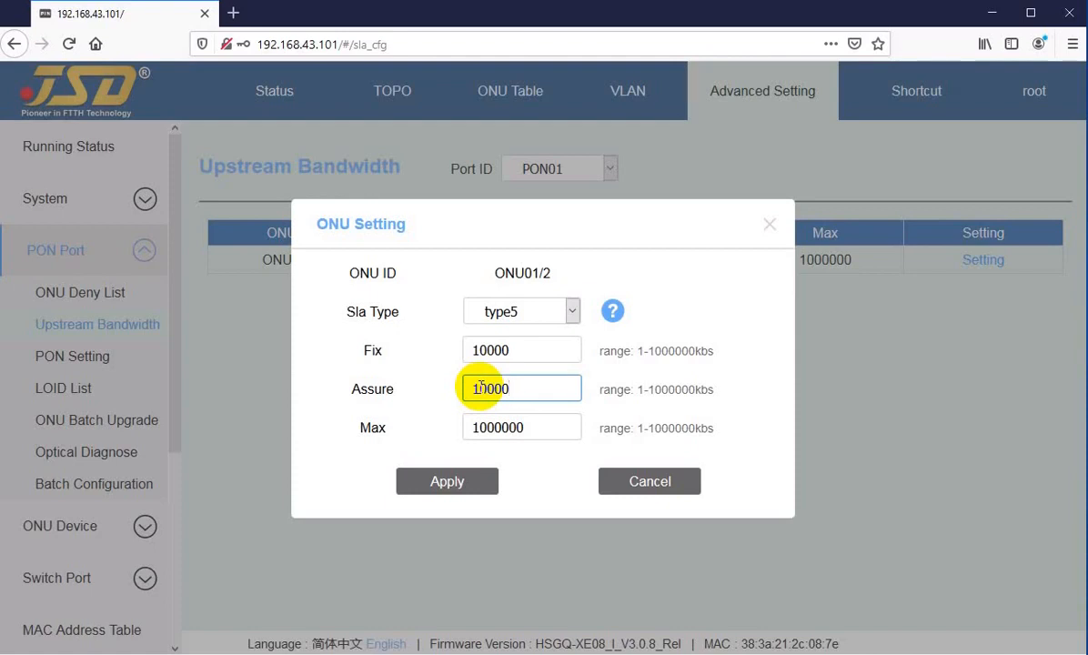
drag(466, 388, 480, 389)
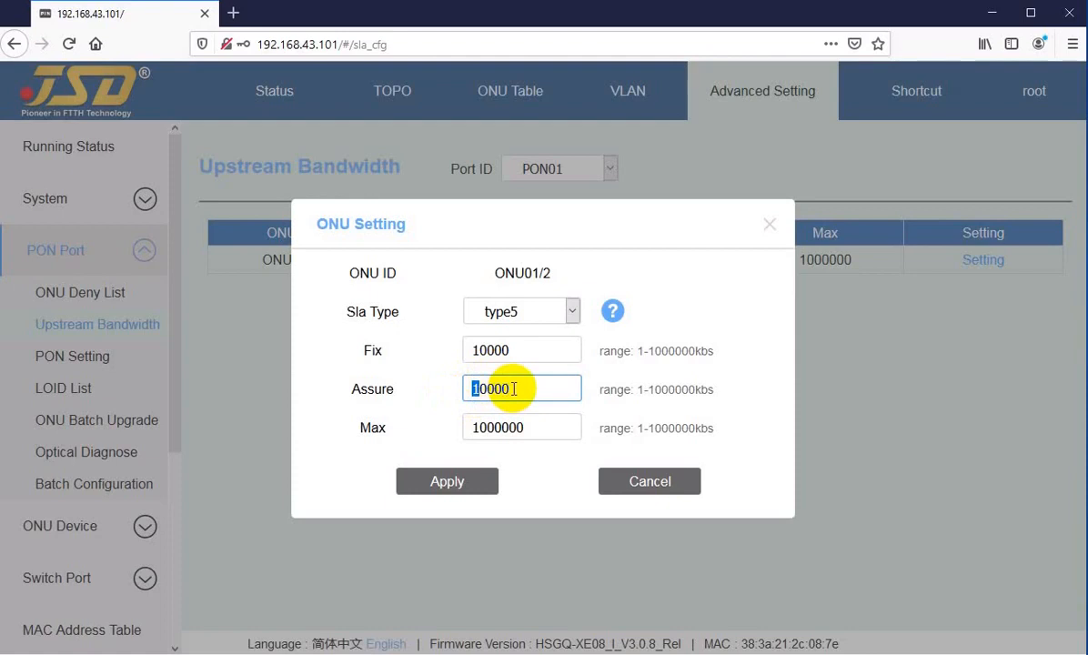
text(0)
key(BackSpace)
text(2)
click(514, 388)
drag(490, 388, 528, 386)
click(531, 387)
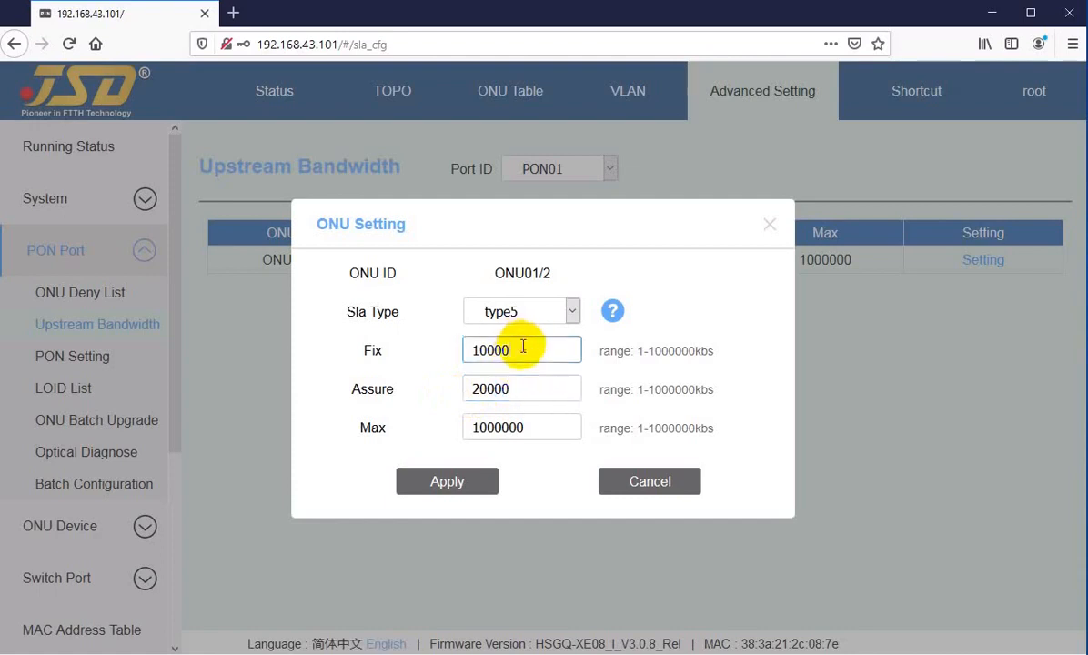
click(523, 384)
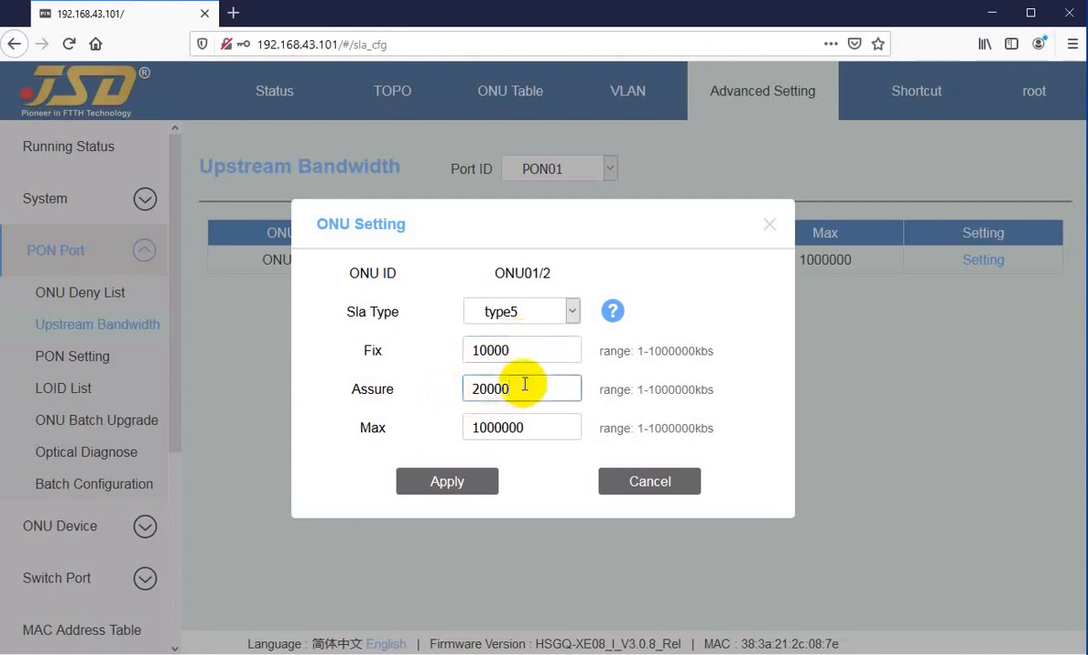
click(474, 429)
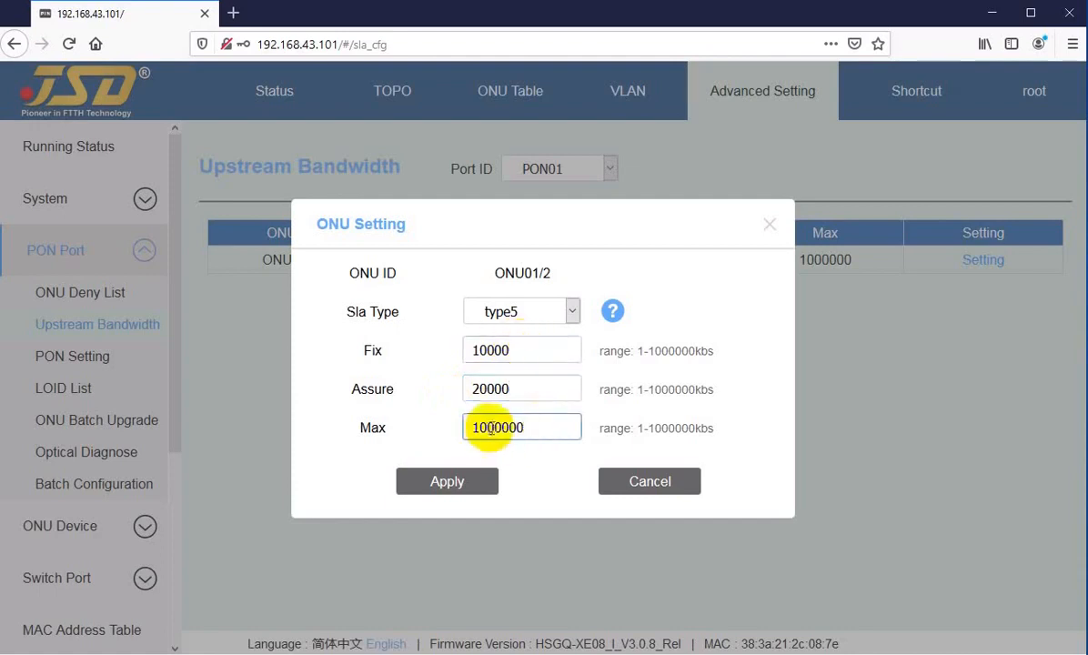
drag(496, 428, 534, 429)
click(537, 427)
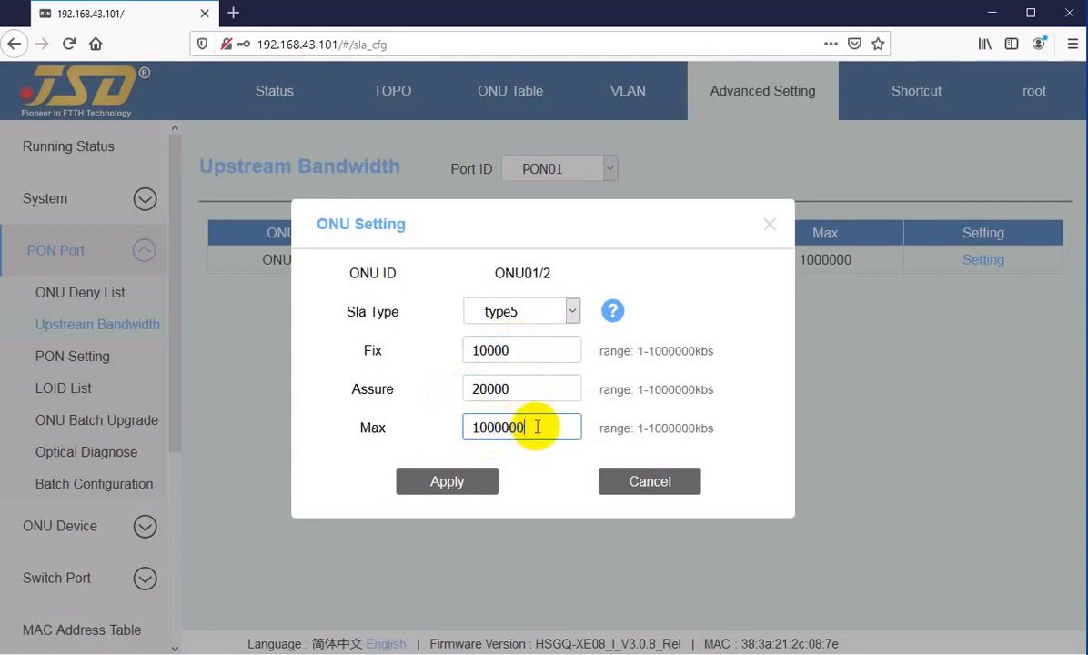
click(524, 346)
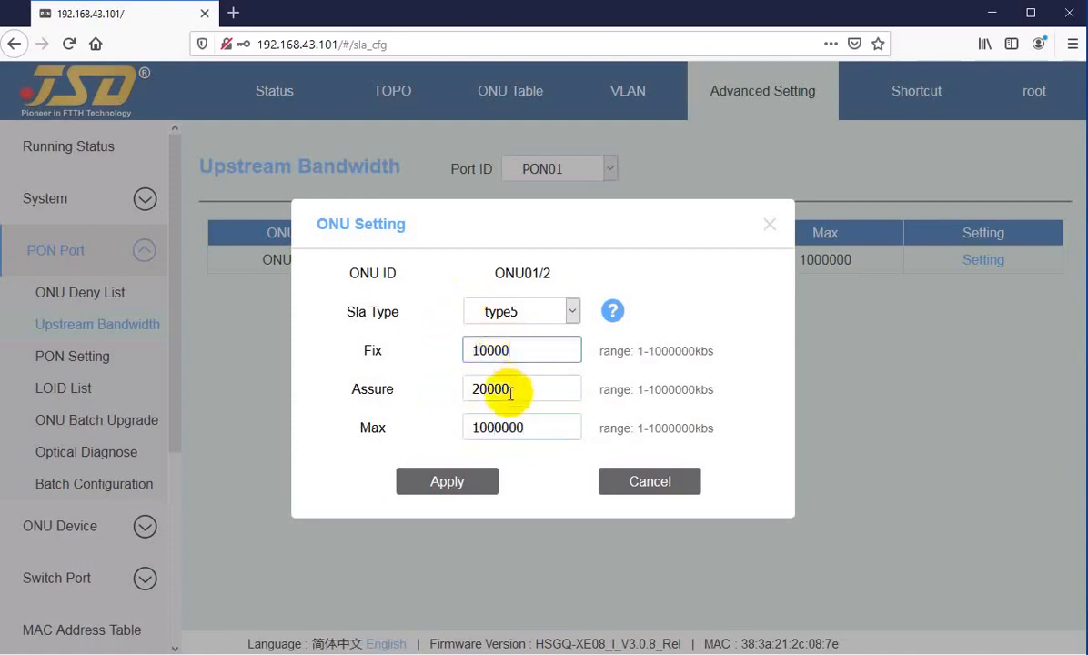
click(451, 488)
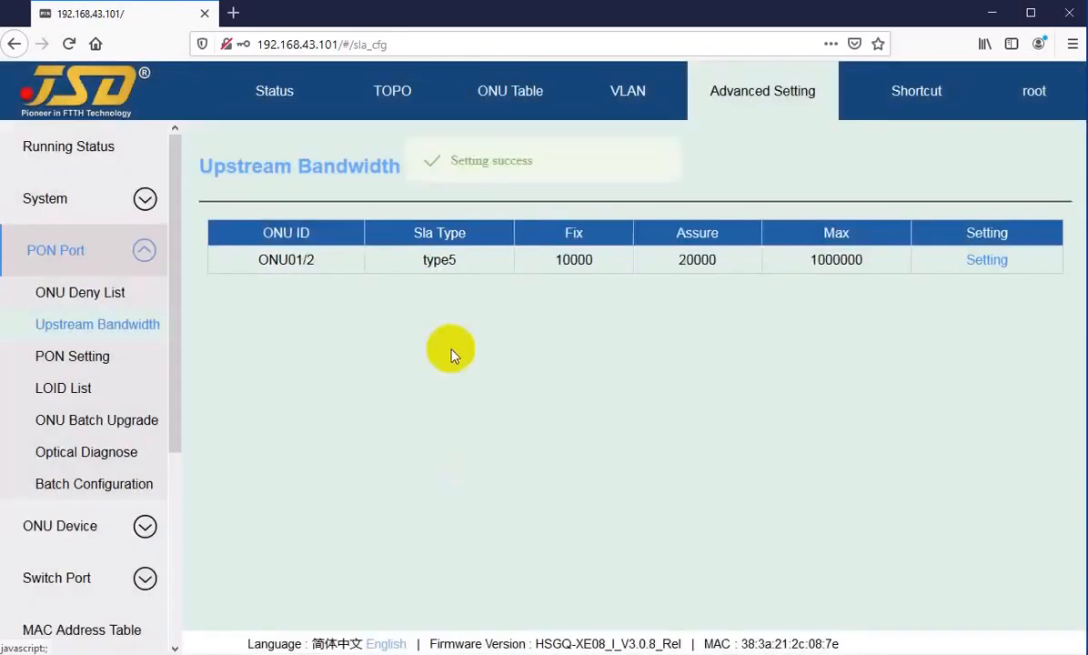
Set ONU01/2's Fix to 1 and Assure to 10000, apply, then open the Port ID list.
click(986, 261)
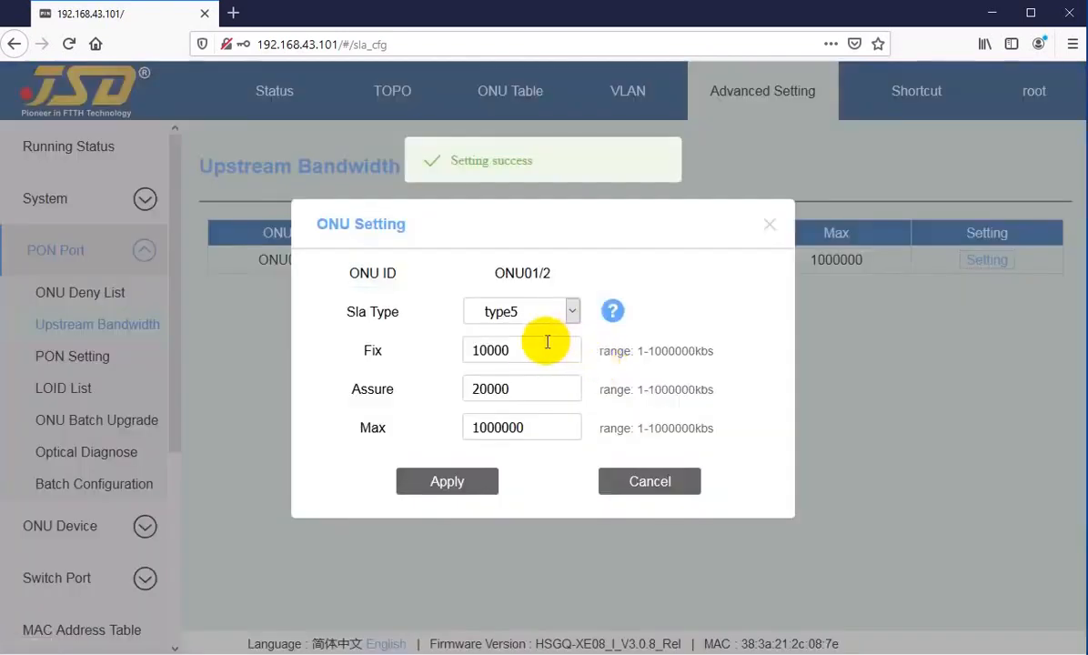
drag(534, 345, 476, 352)
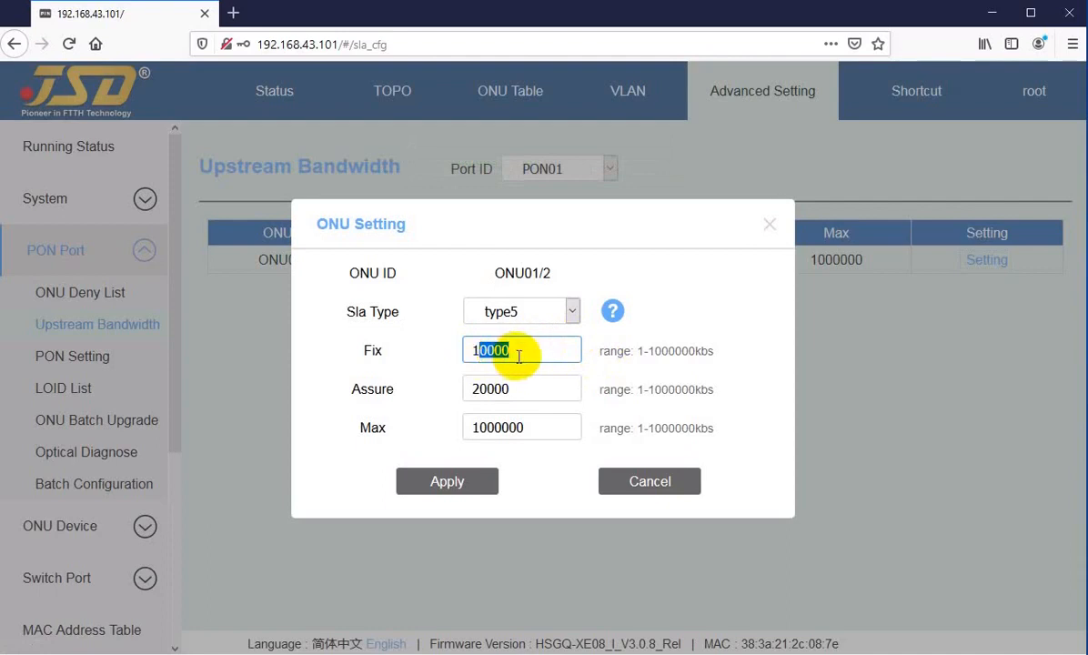
key(Home)
key(Delete)
key(Delete)
text(5)
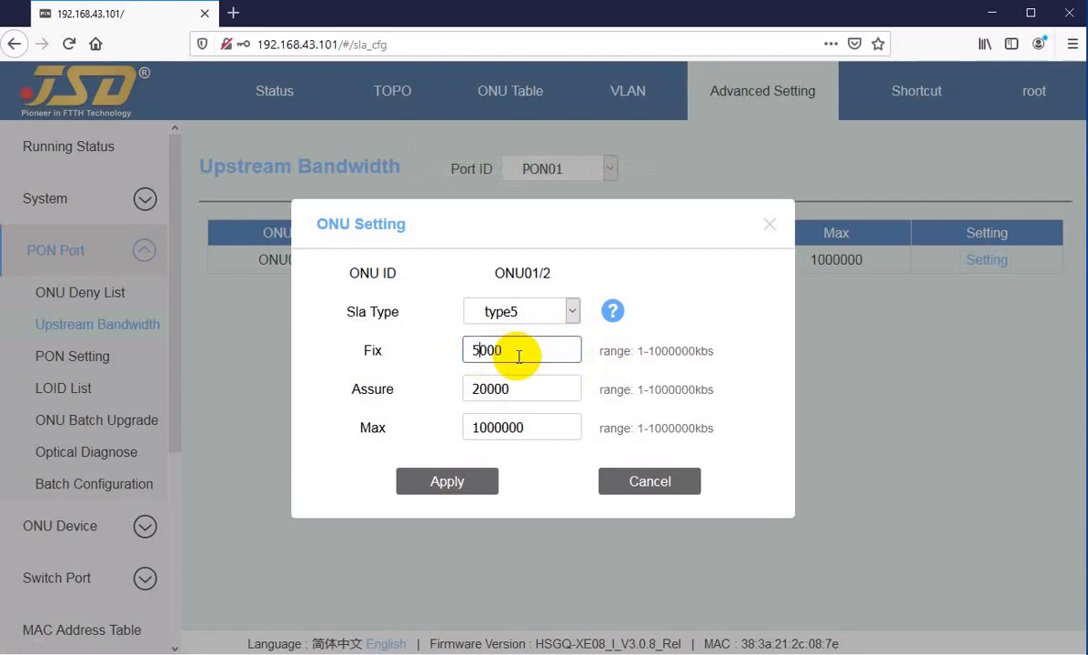
click(527, 351)
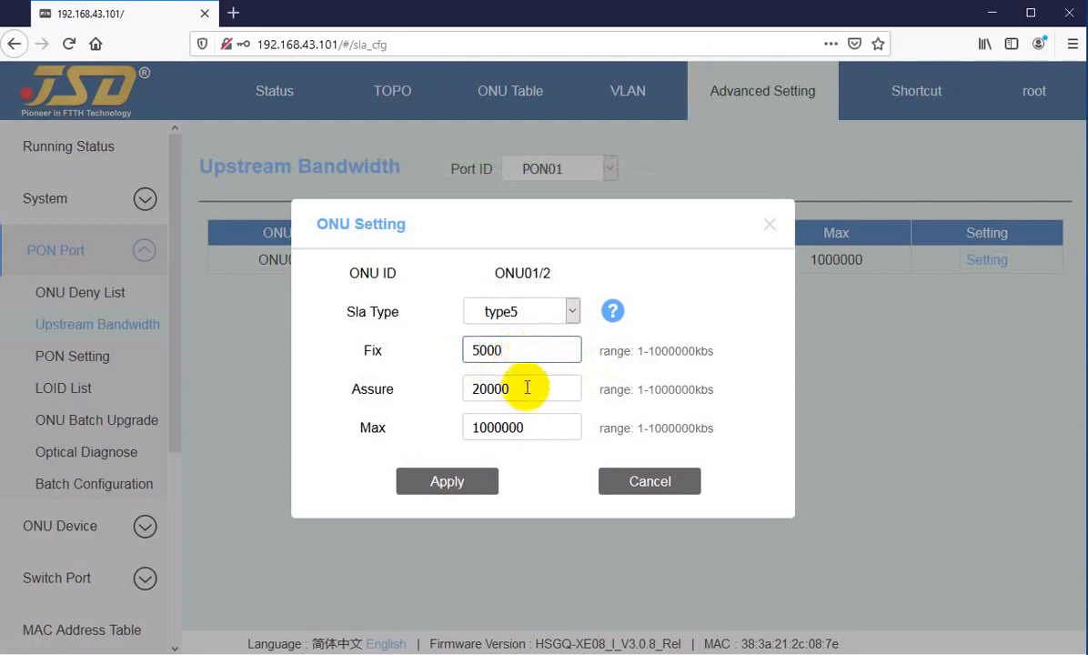
drag(498, 350, 449, 351)
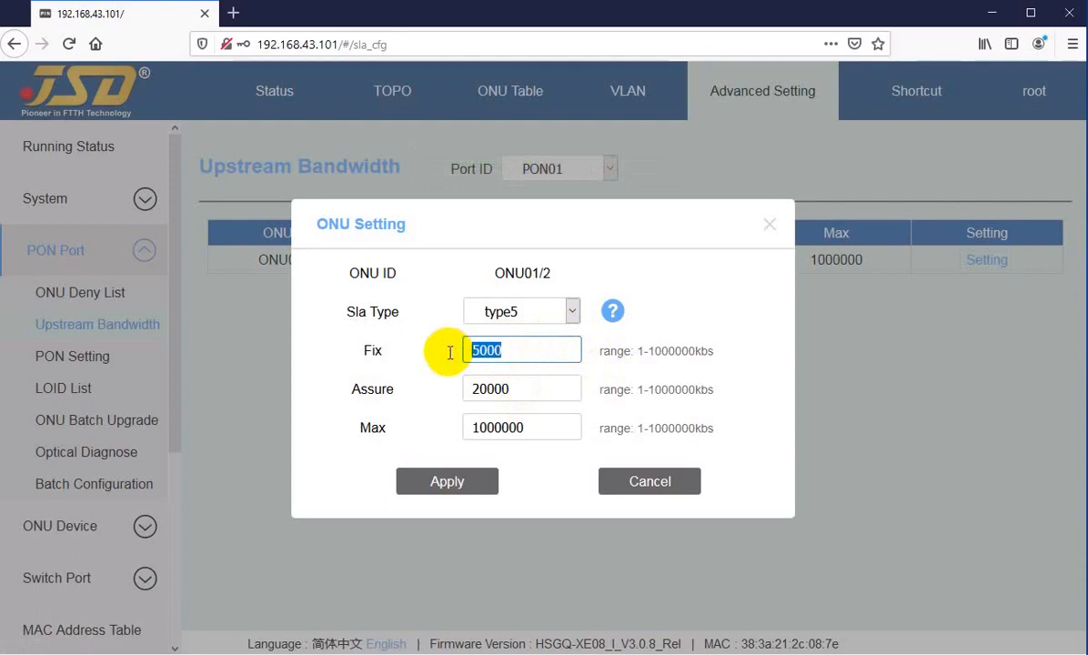
text(1)
key(Tab)
text(10000)
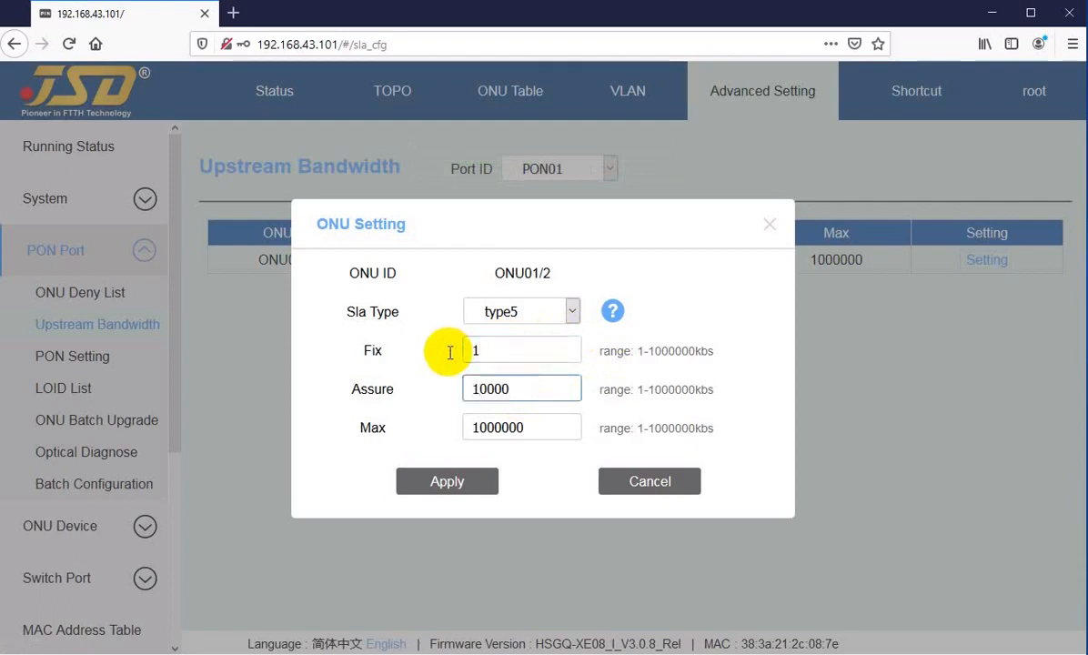
click(439, 480)
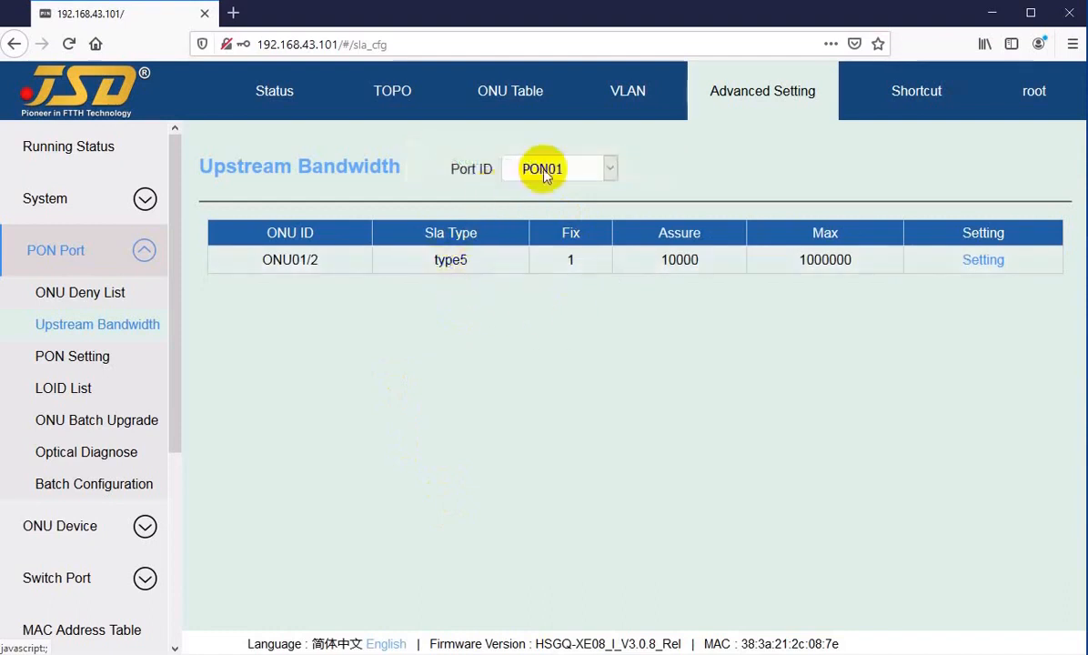
click(544, 173)
Show PON02's ONUs, view ONU02/5's Sla Type list, cancel, and search 'pre'.
click(529, 221)
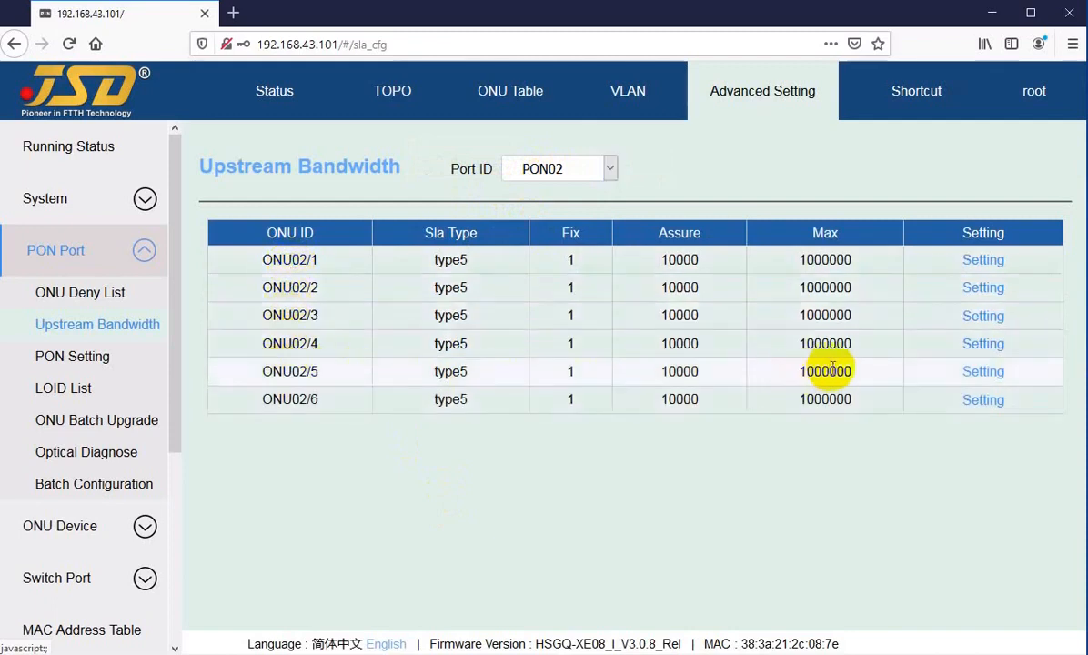
click(983, 373)
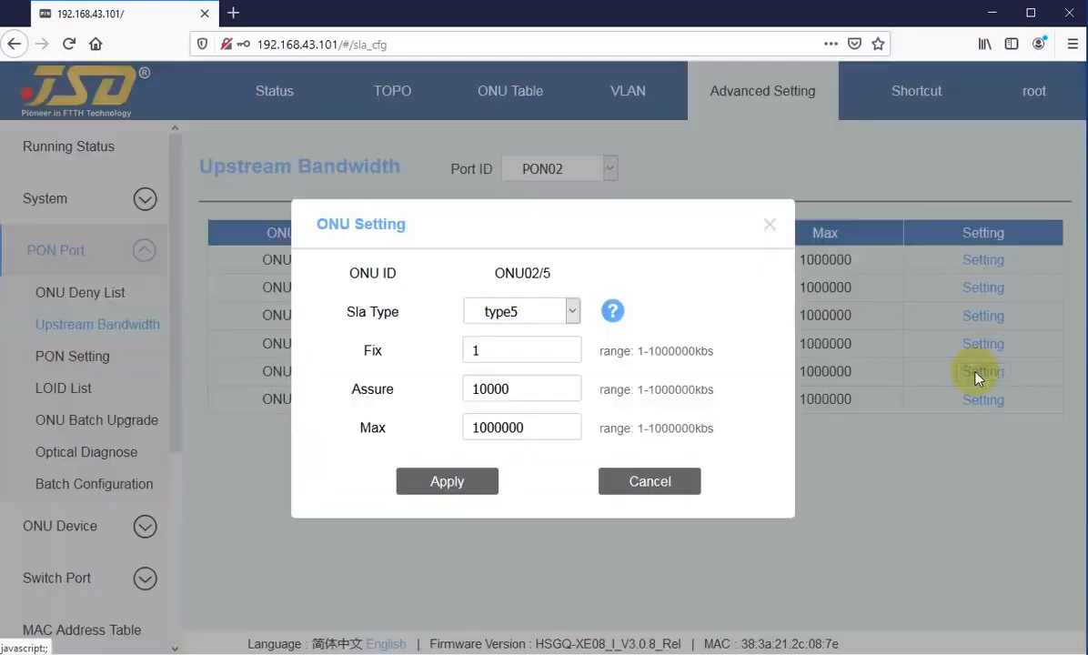
click(523, 312)
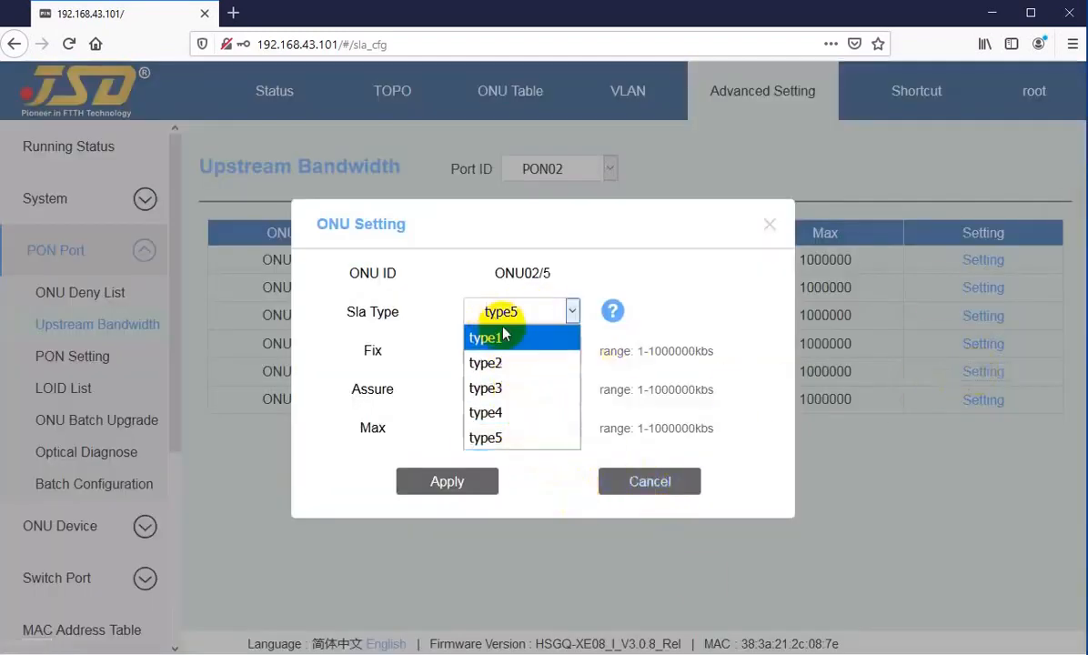
key(super+s)
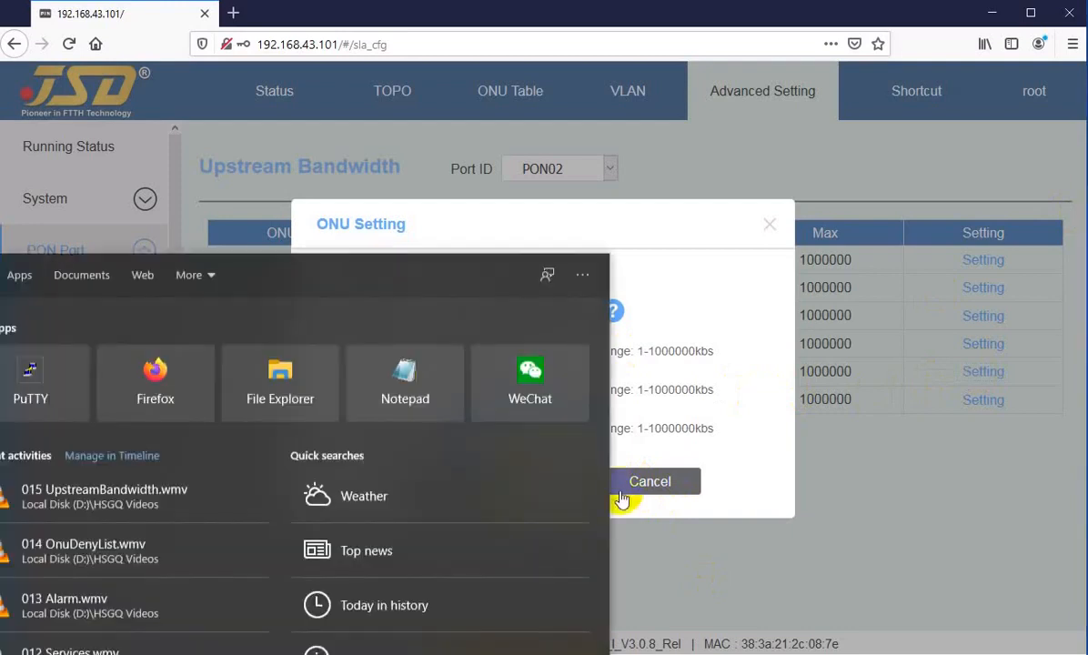
click(642, 484)
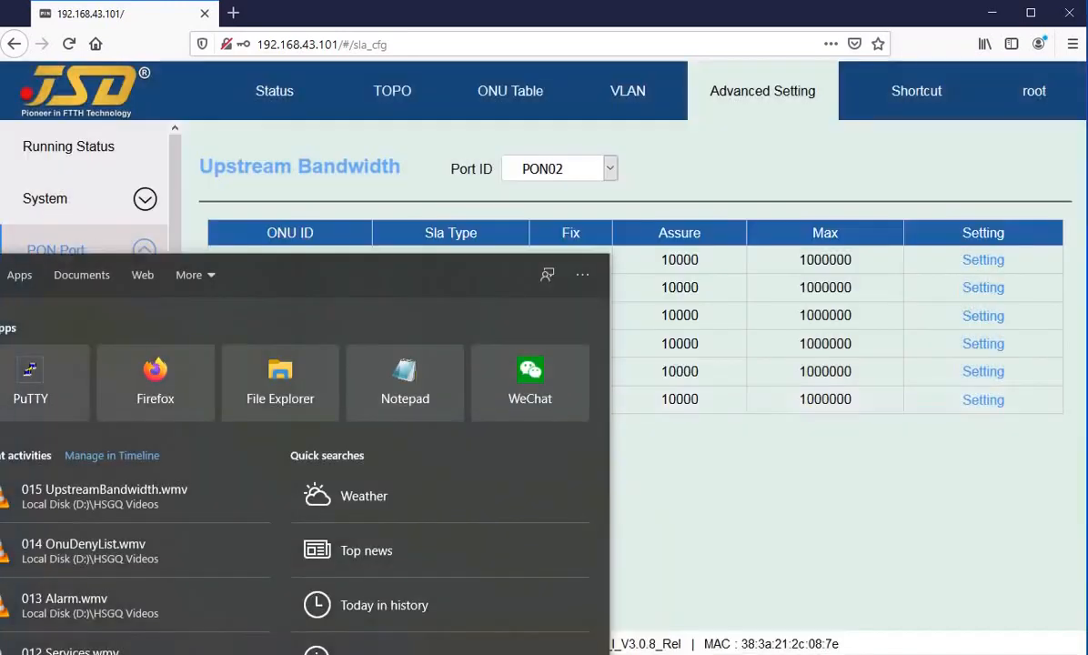
text(pre)
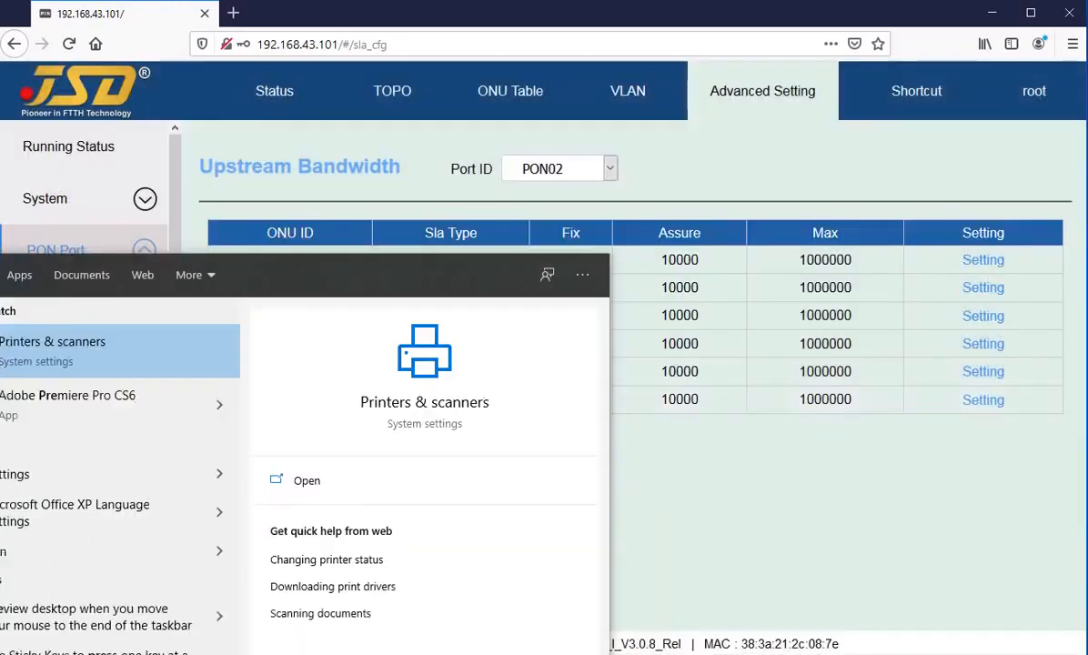
Launch Premiere Pro, dismiss its system error, and scan the PON port table.
click(68, 418)
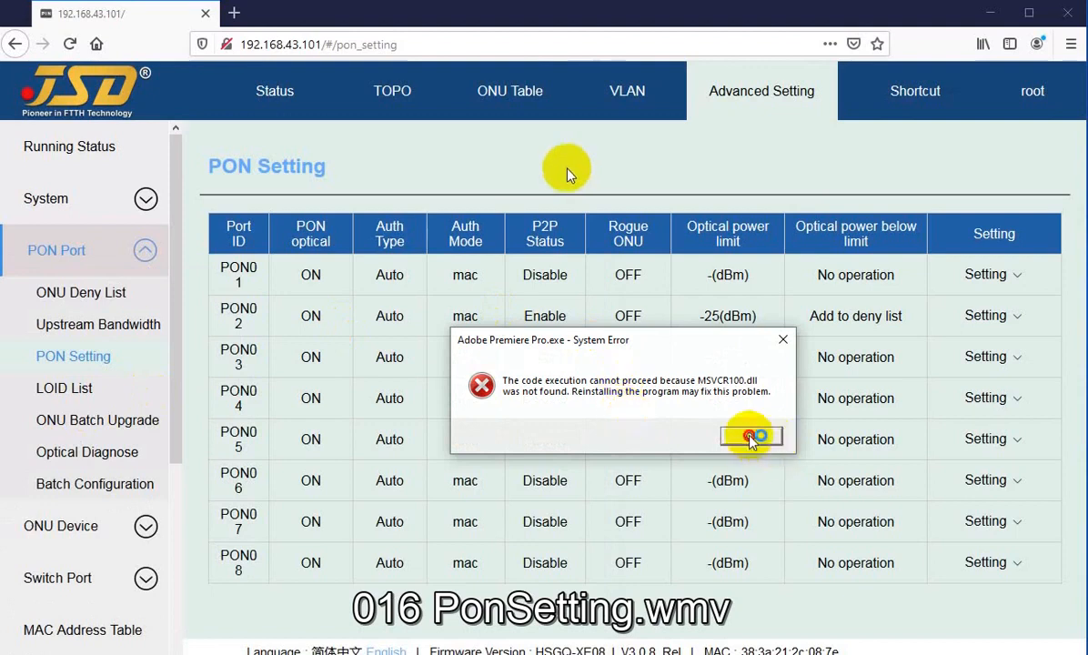
click(750, 436)
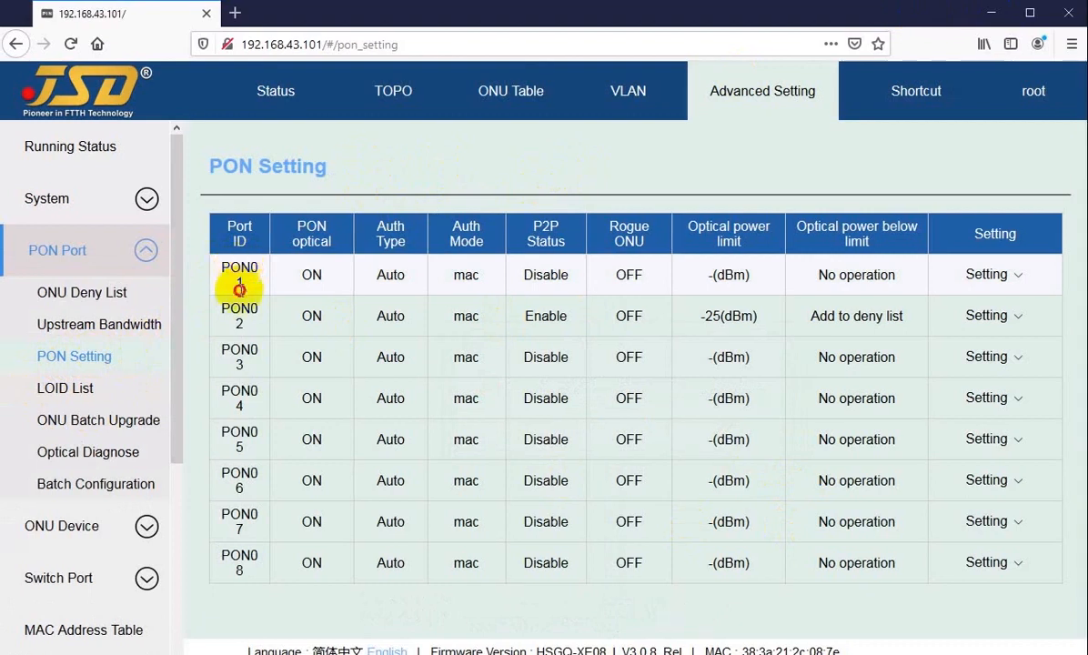
drag(240, 268, 249, 559)
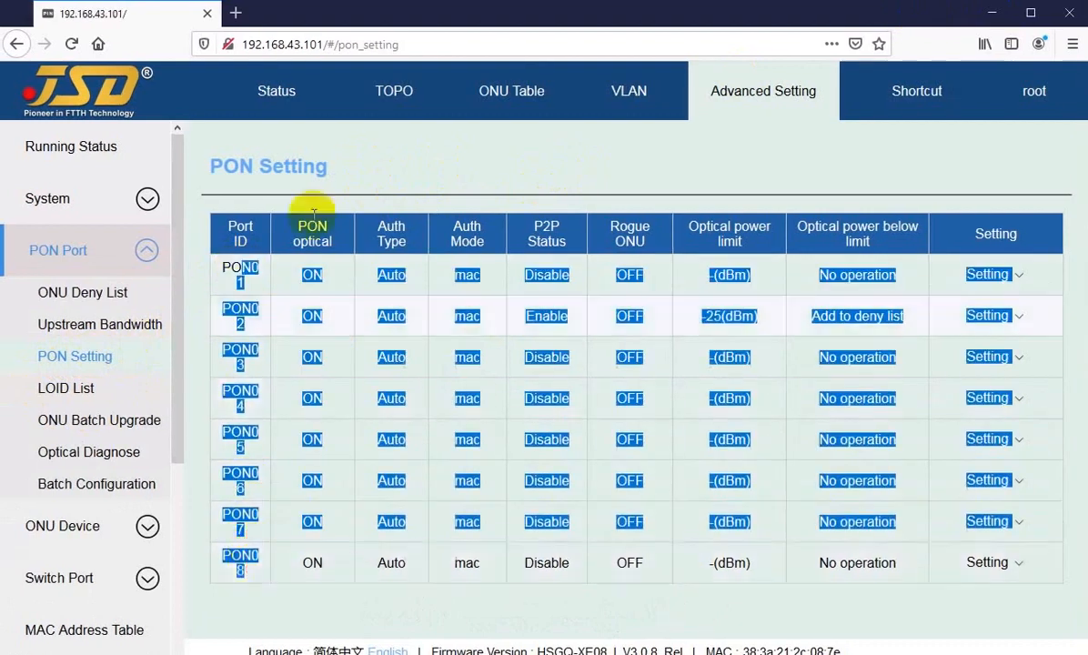
click(333, 276)
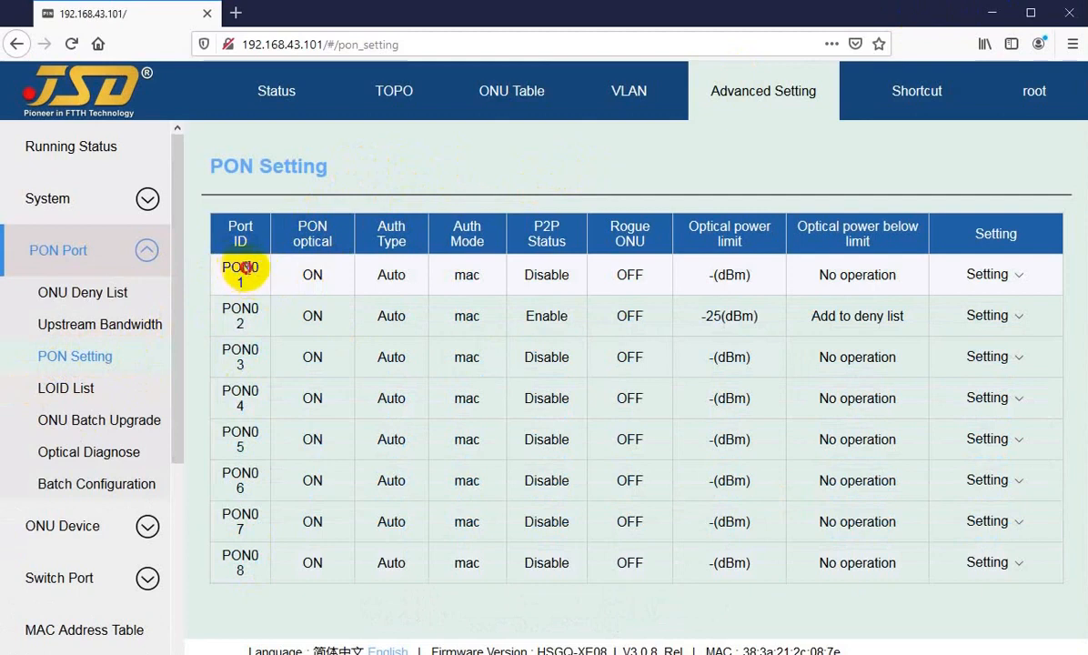
Highlight PON01's port label and its Auto authentication type in the table.
mouse_move(252, 267)
mouse_down()
mouse_move(240, 282)
mouse_move(264, 281)
mouse_up()
click(300, 273)
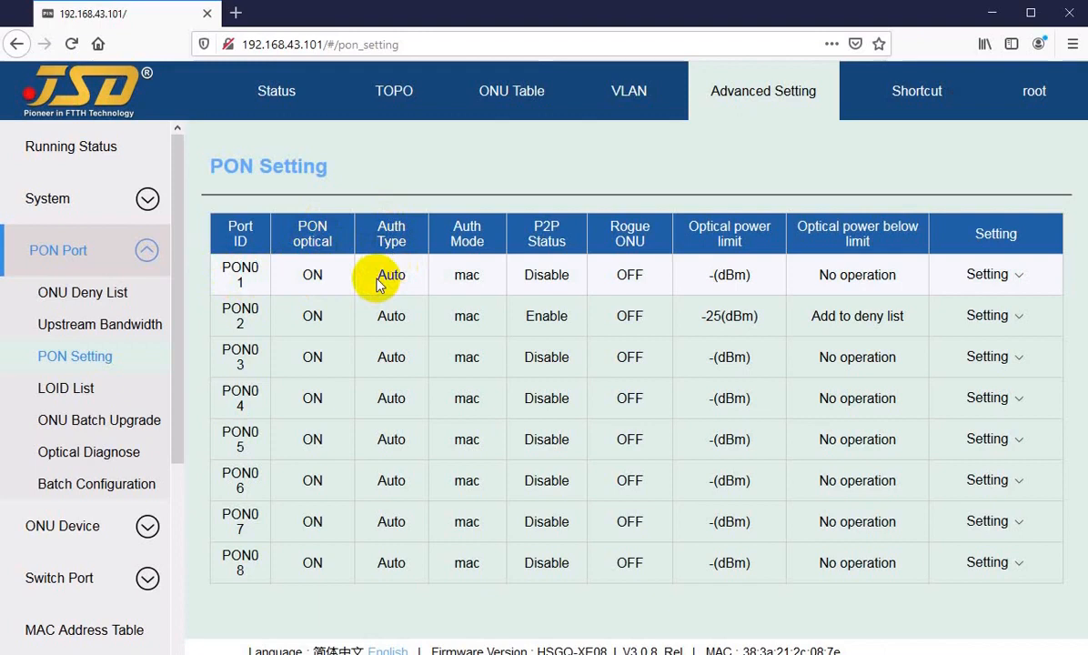
mouse_move(980, 273)
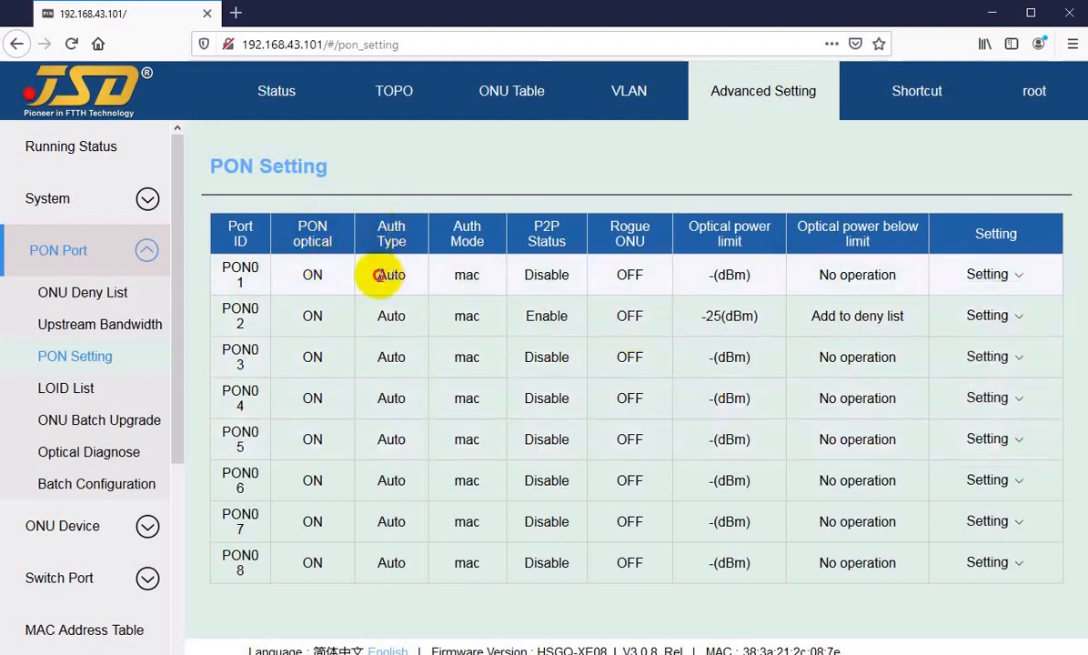
drag(379, 276, 403, 275)
click(390, 276)
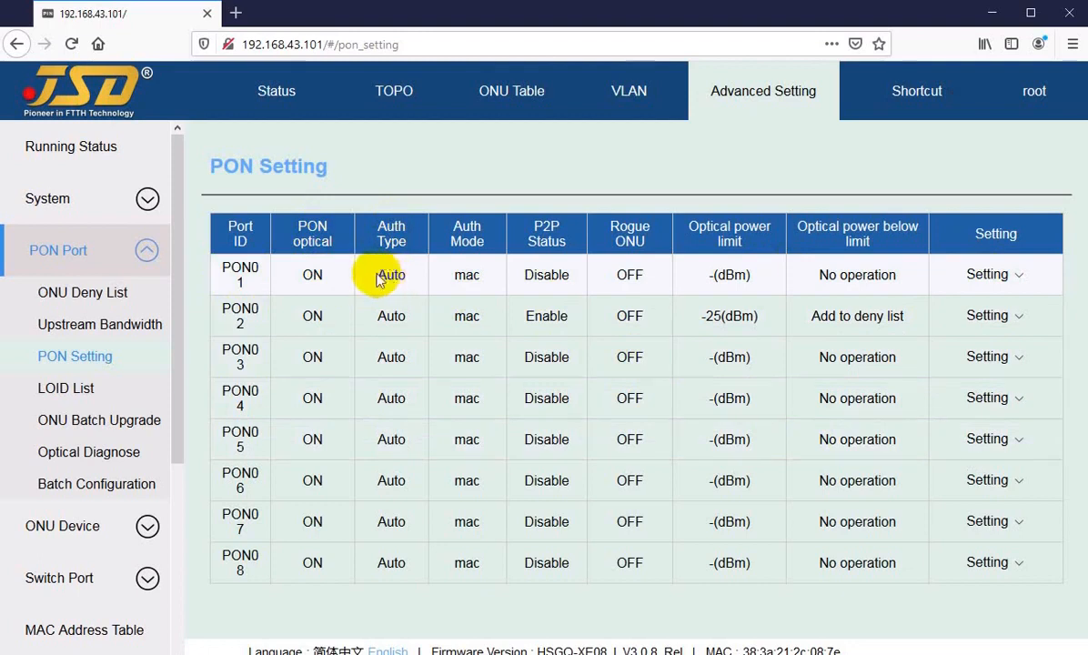
drag(378, 276, 394, 274)
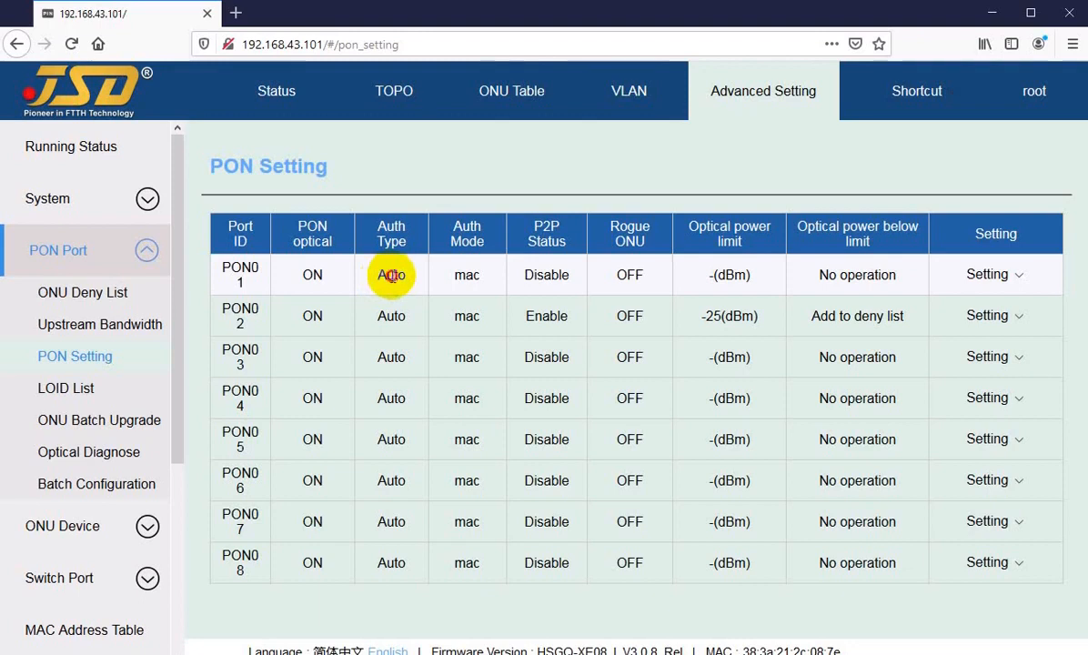
click(987, 275)
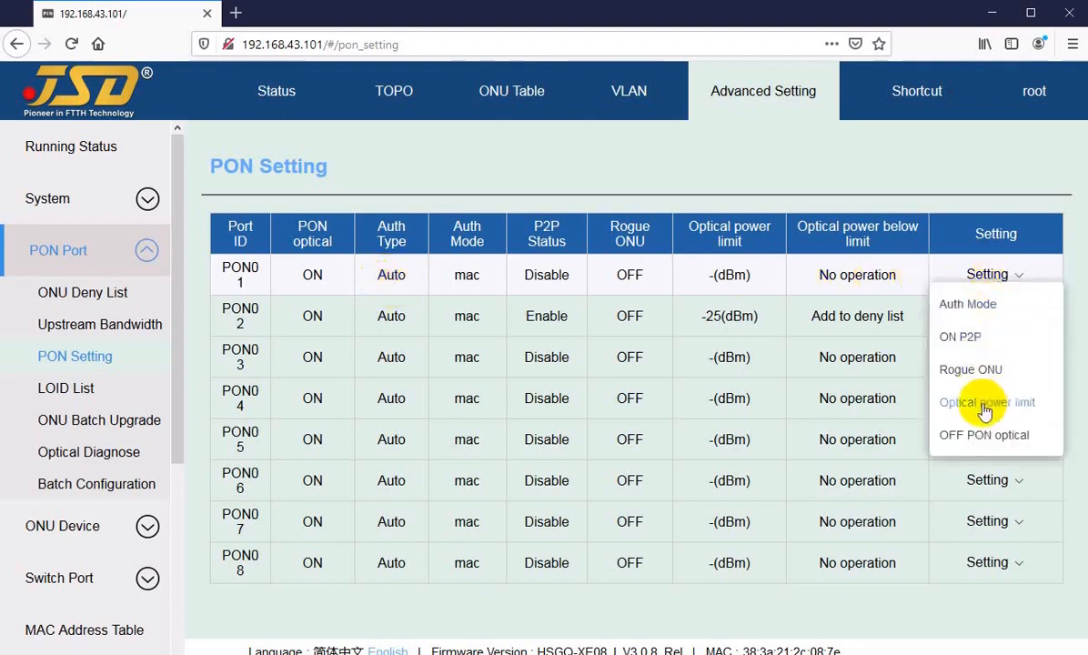
click(969, 305)
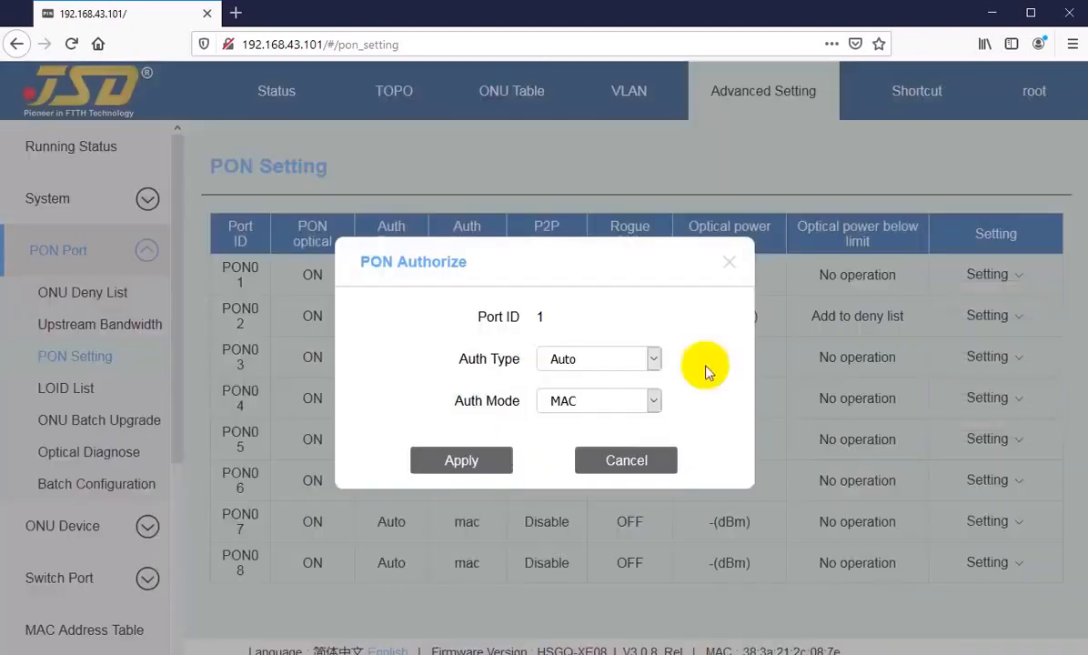
click(597, 359)
click(595, 361)
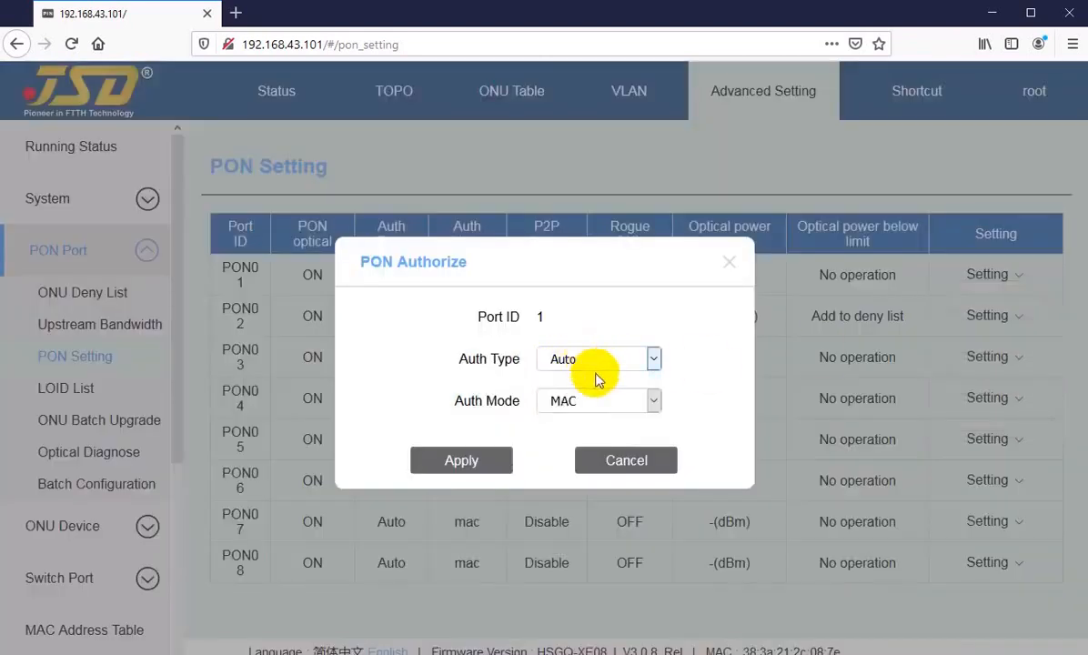
click(627, 459)
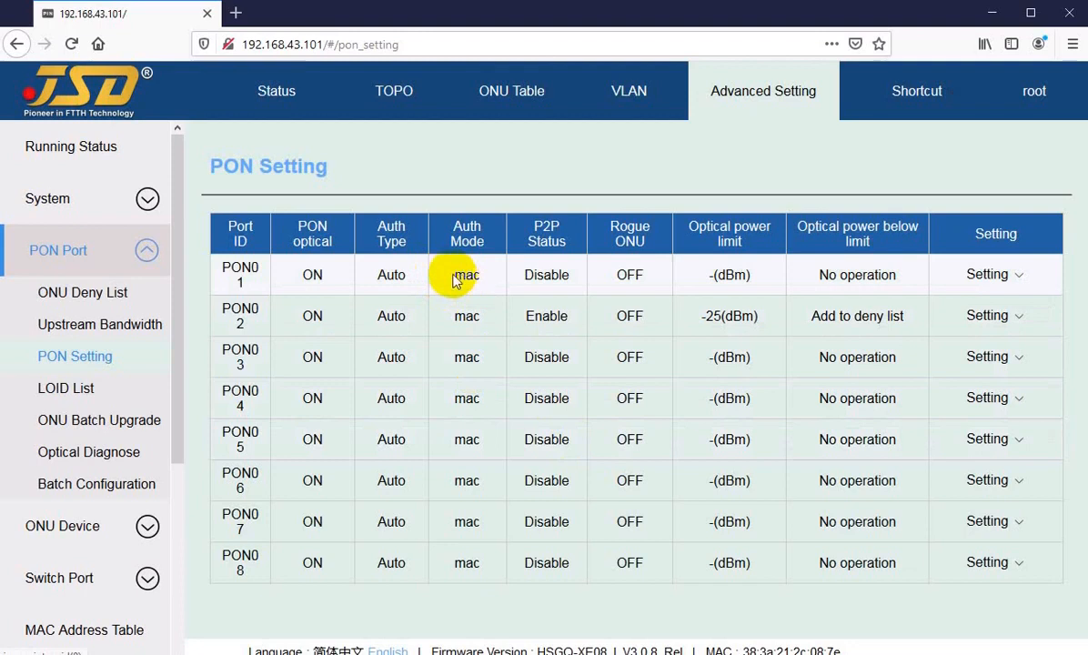
double_click(467, 275)
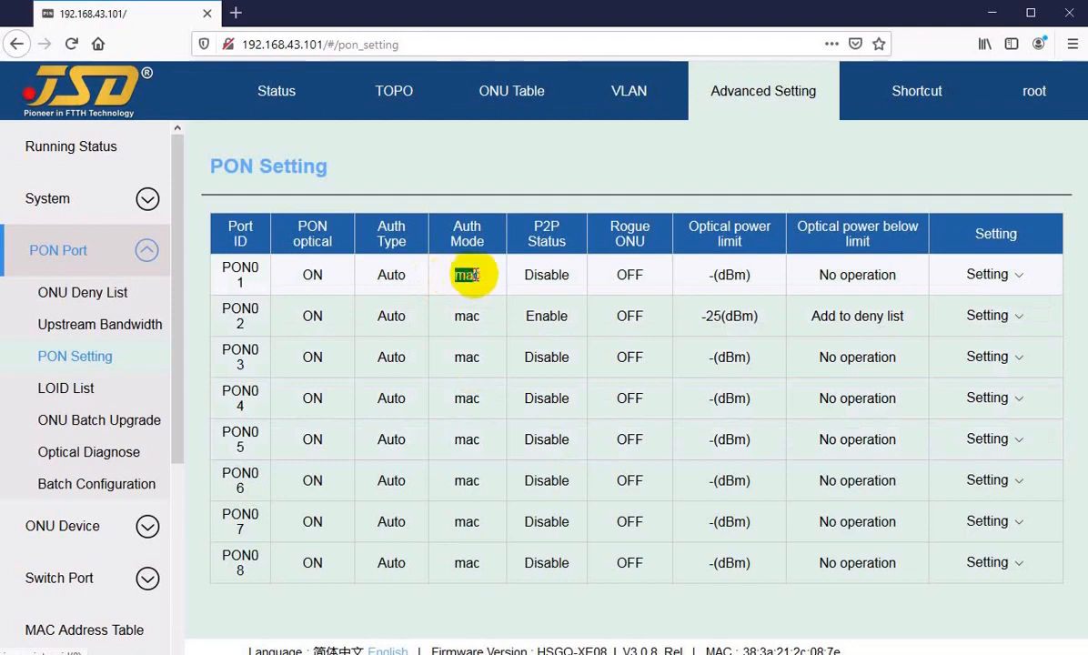
click(1001, 274)
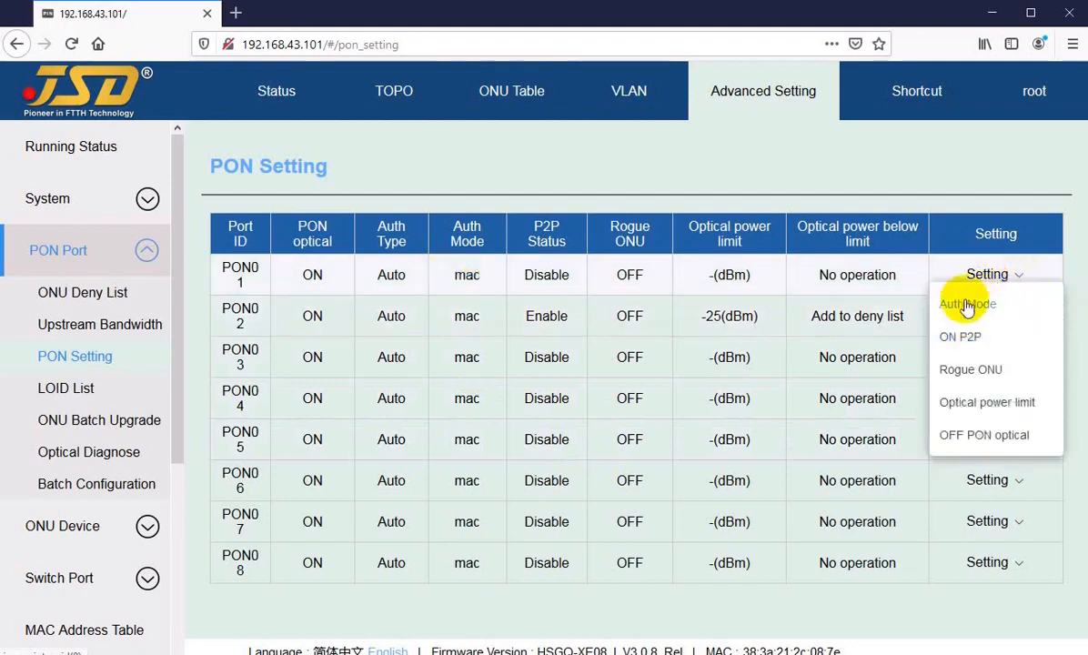
click(969, 306)
click(573, 402)
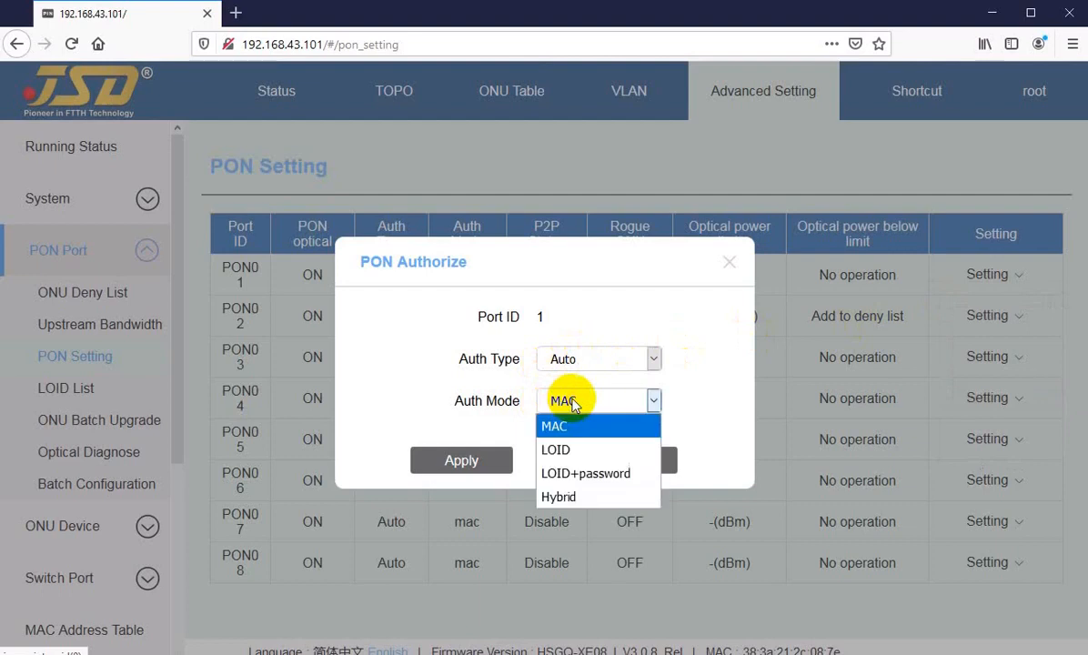
click(566, 449)
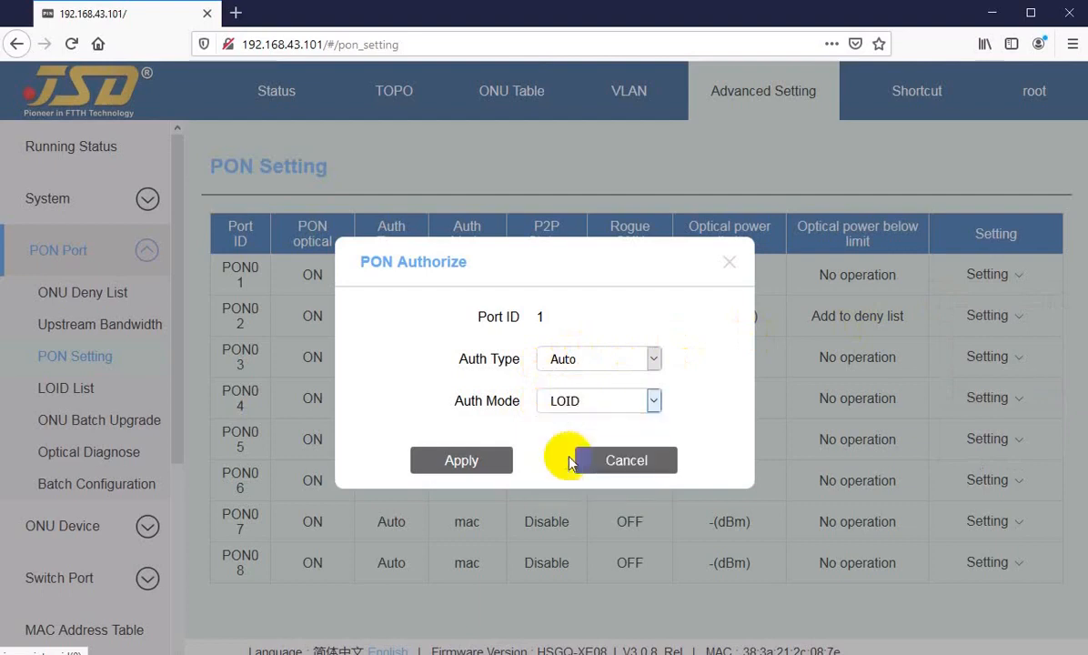
click(595, 402)
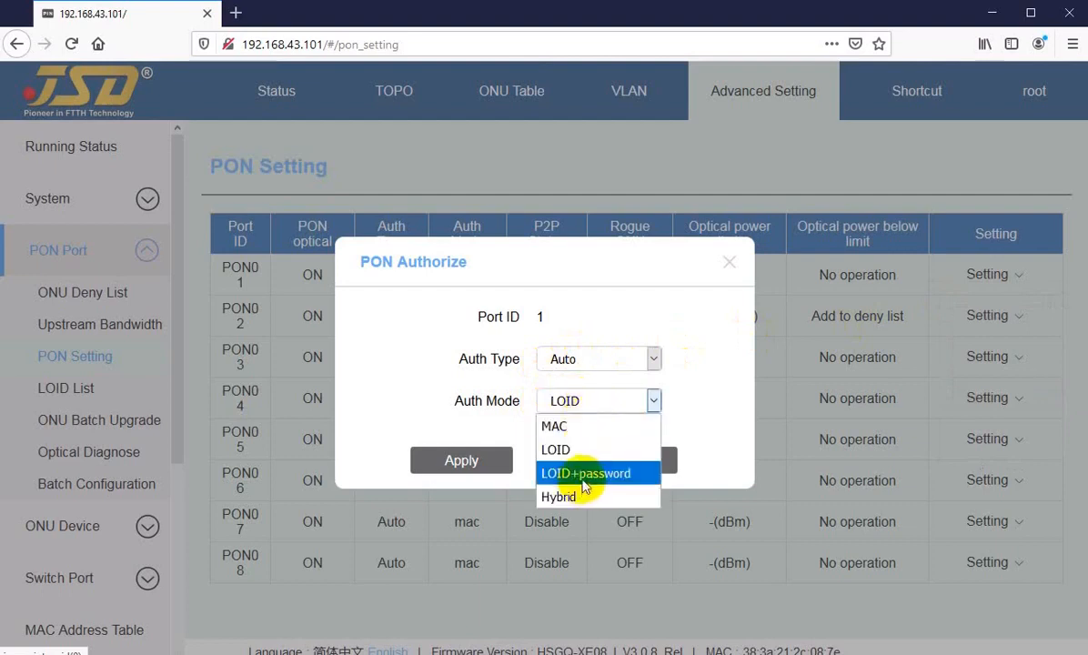
click(636, 463)
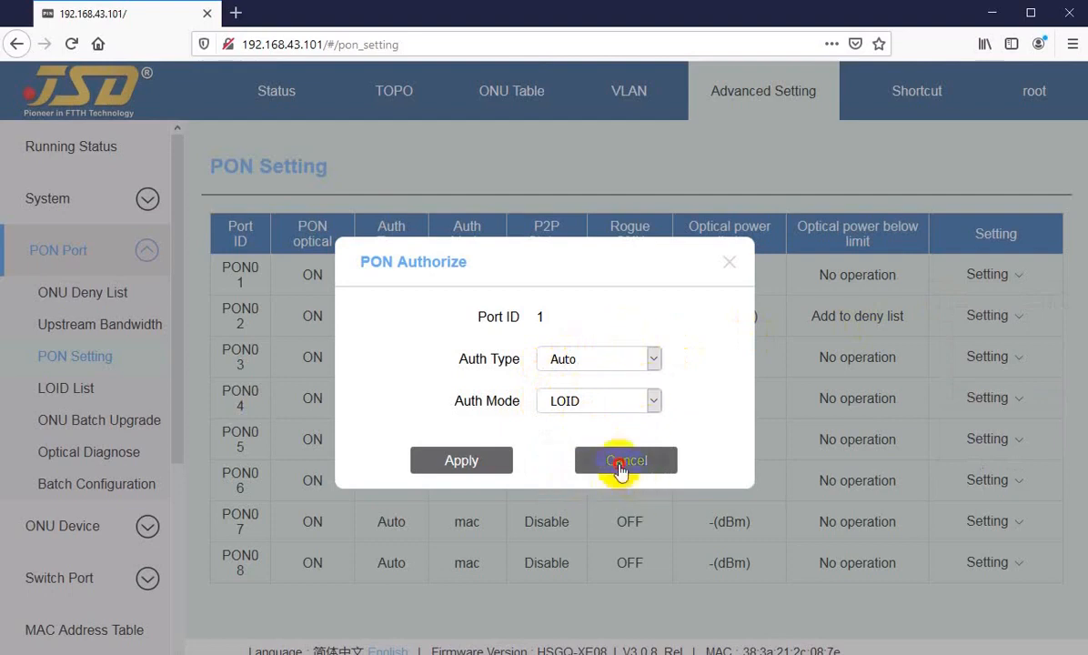
click(647, 466)
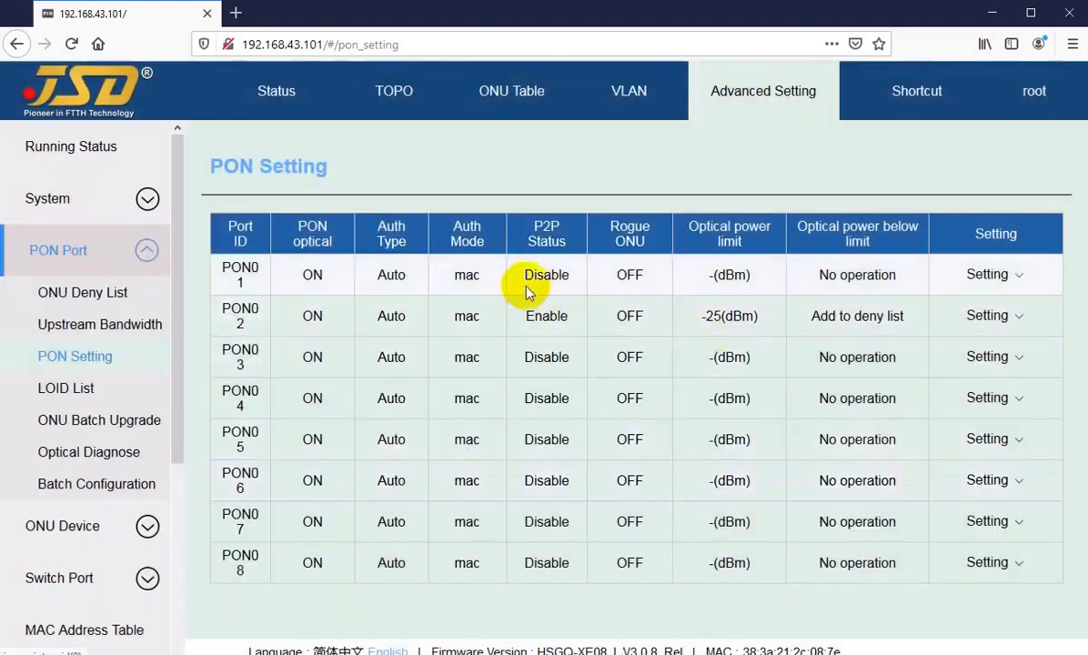
mouse_move(525, 280)
mouse_down()
mouse_move(283, 286)
mouse_move(537, 273)
mouse_up()
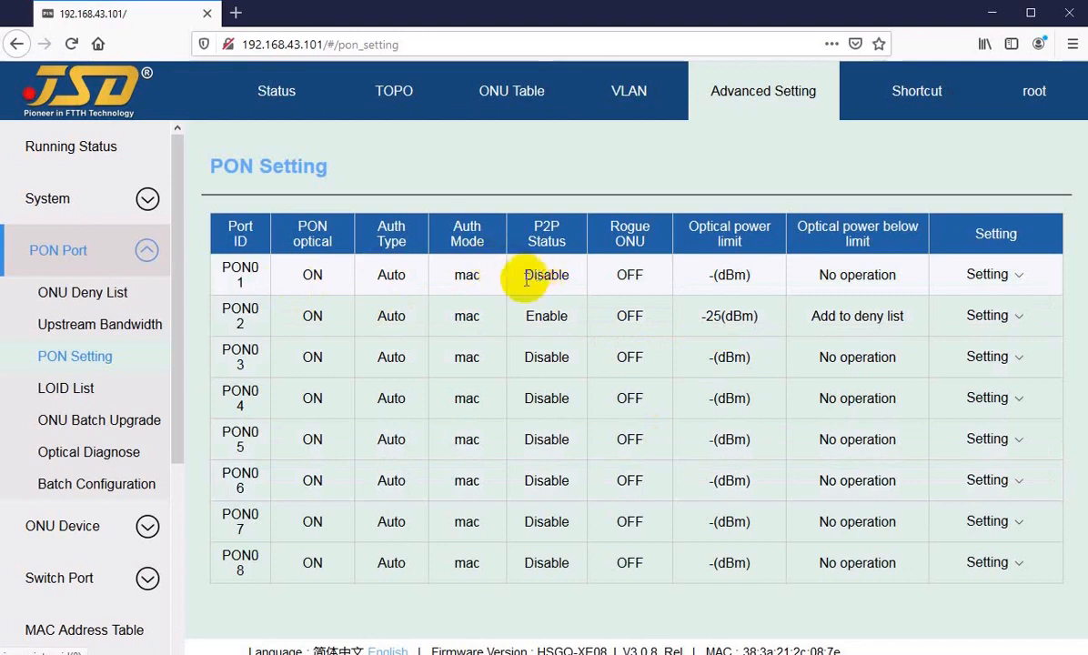
drag(525, 280, 547, 279)
click(541, 276)
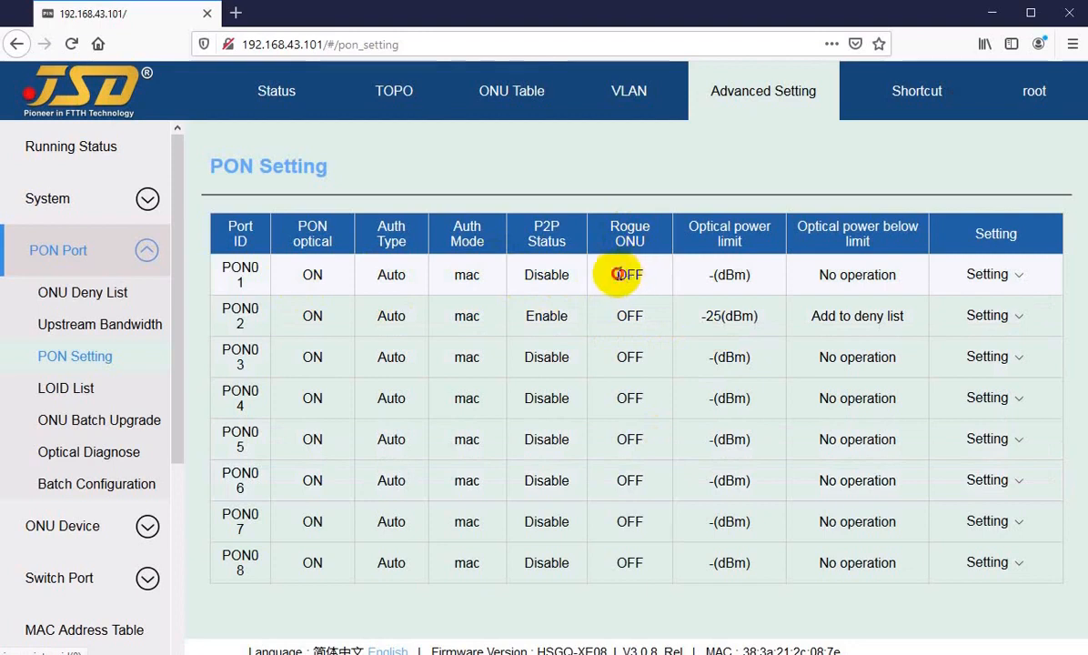
double_click(626, 275)
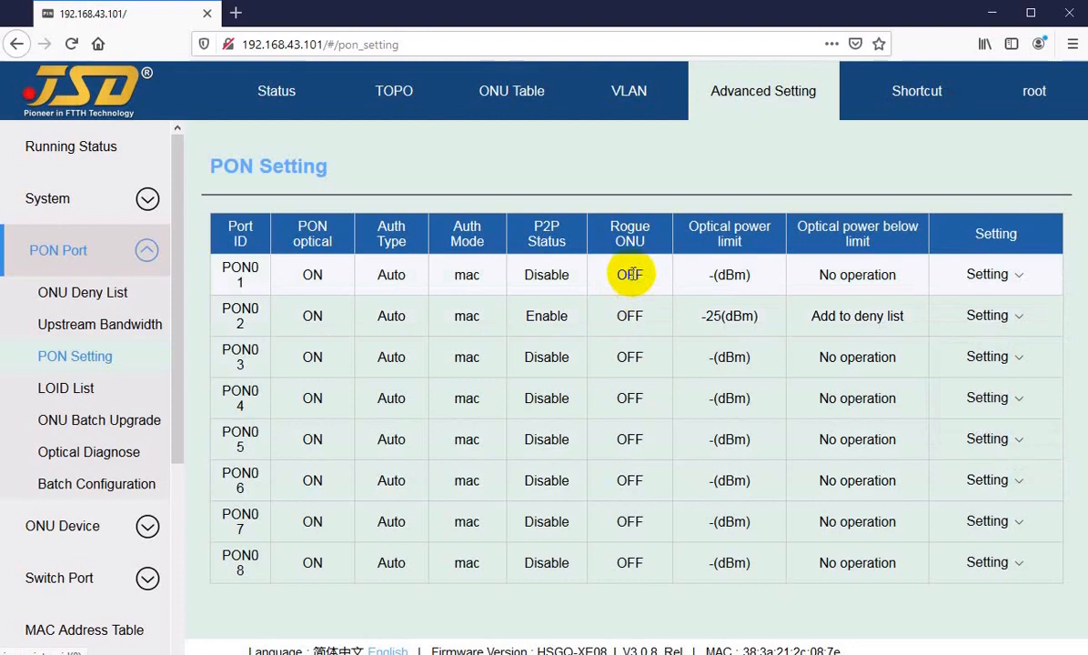
mouse_move(982, 284)
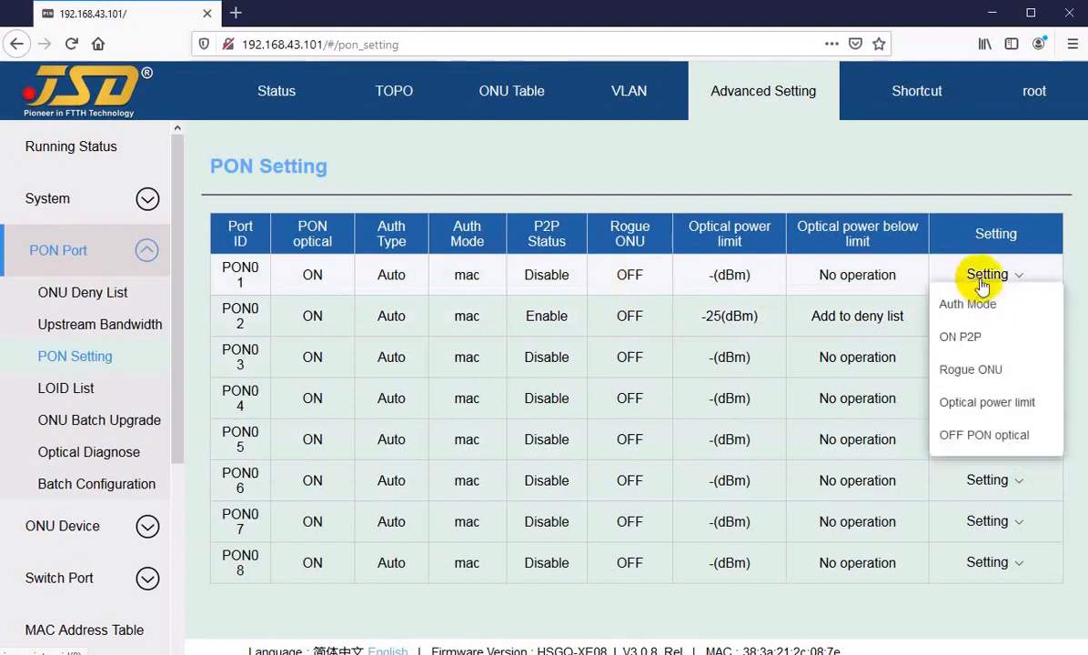
click(968, 369)
click(482, 359)
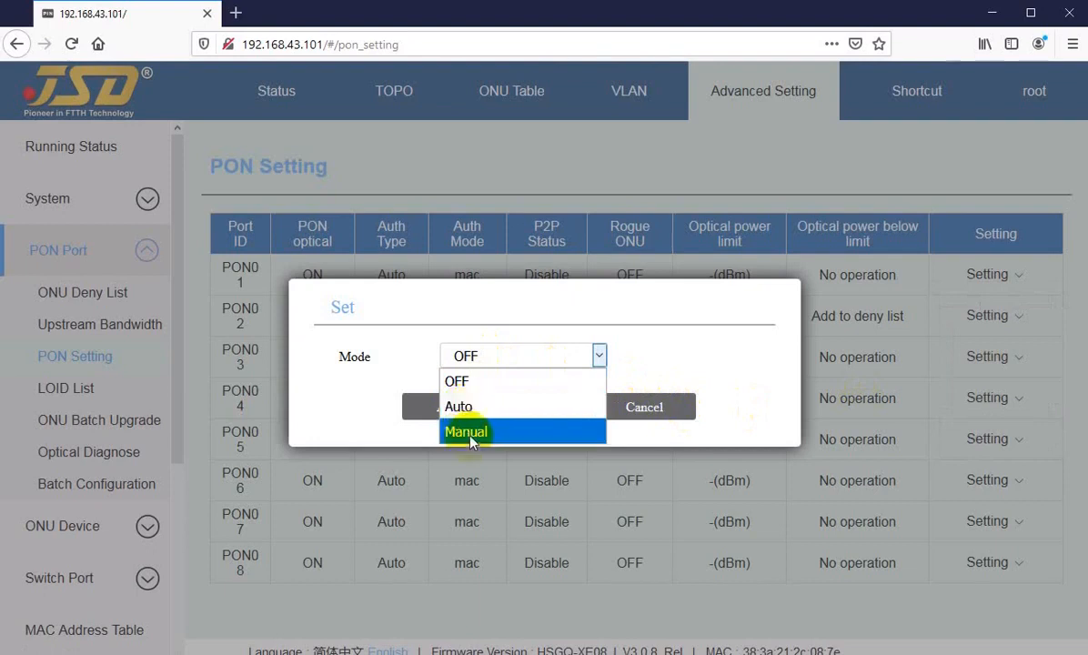
click(343, 377)
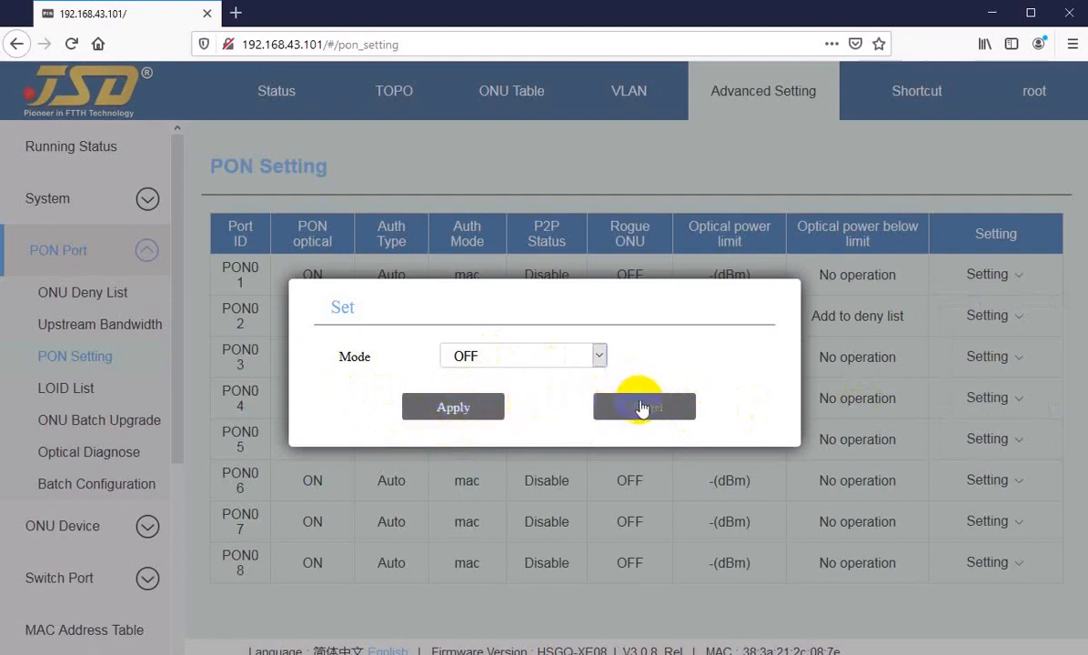
click(491, 357)
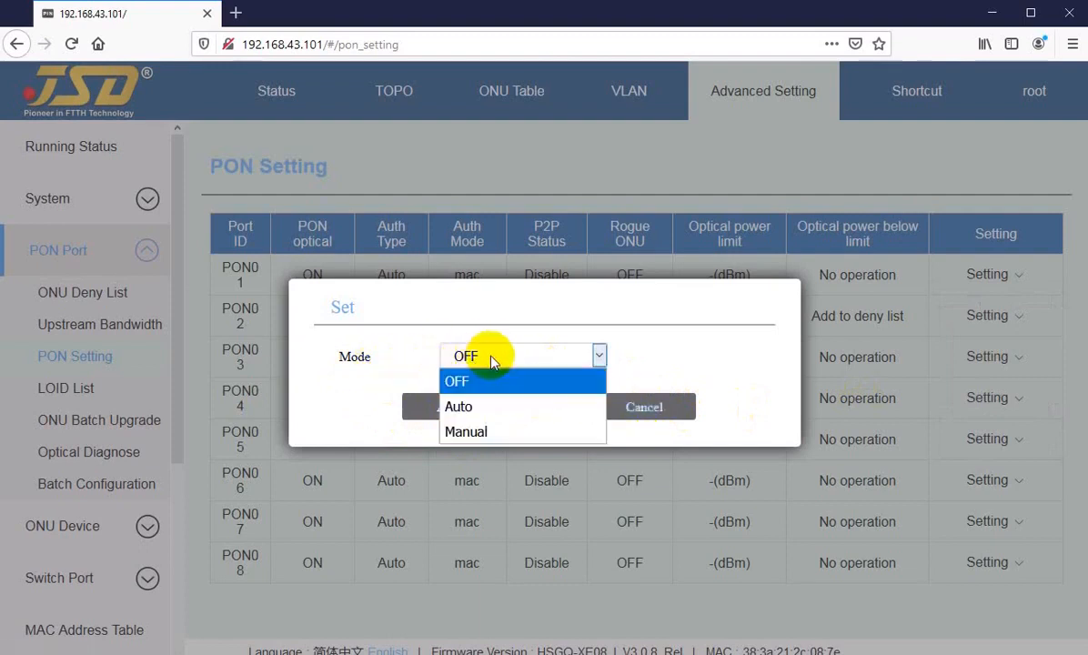
click(465, 405)
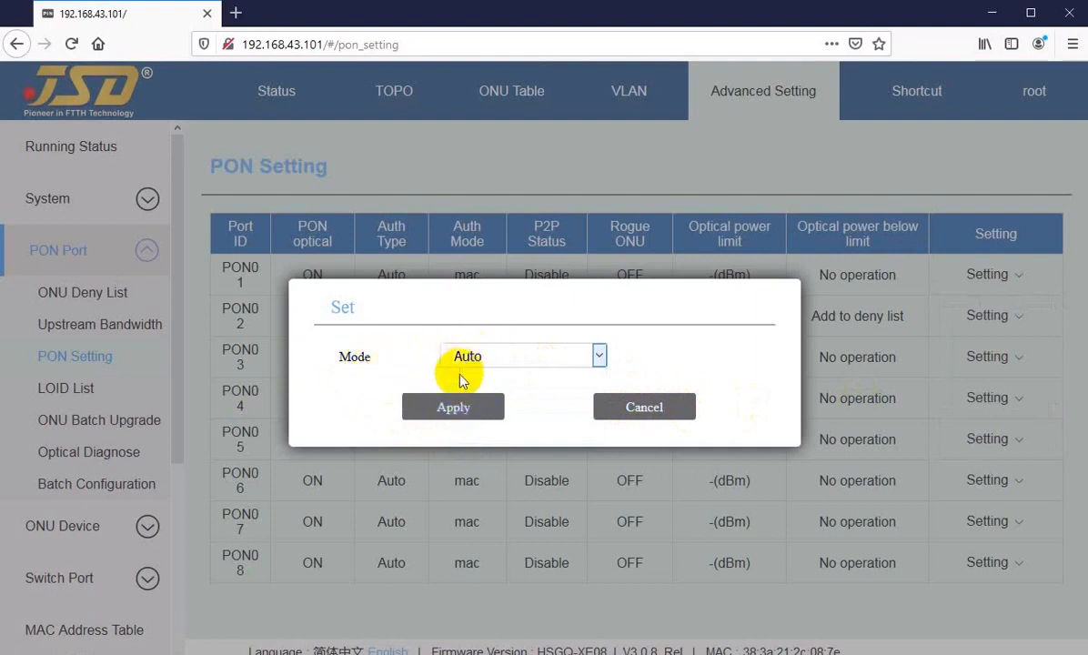
click(642, 414)
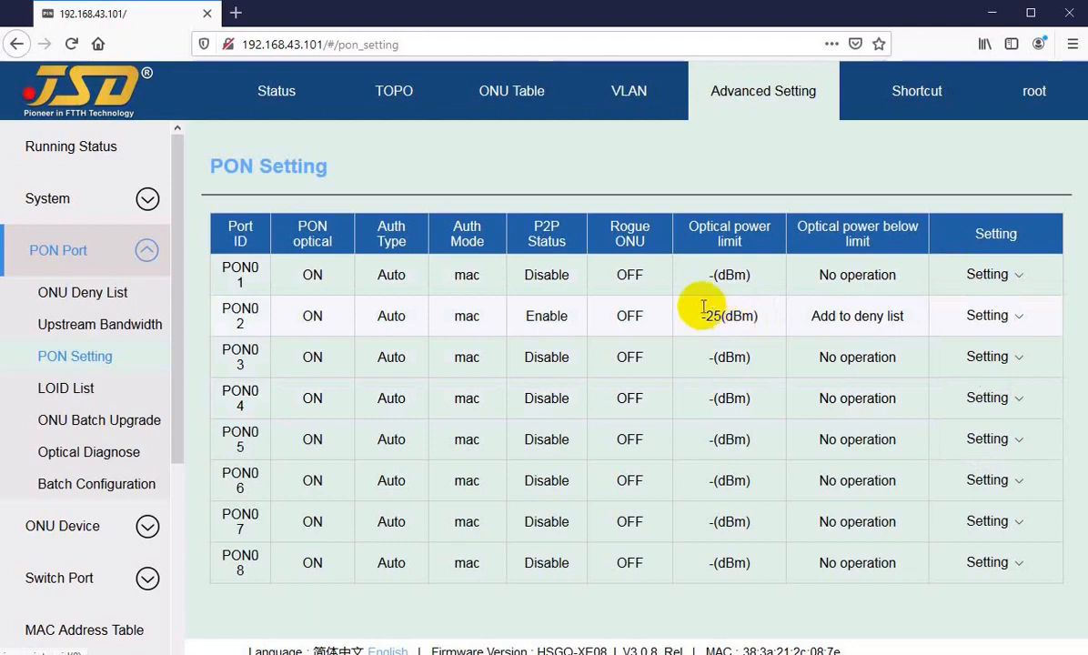
Examine PON01's unset -(dBm) optical power limit in the port table.
drag(709, 275, 750, 275)
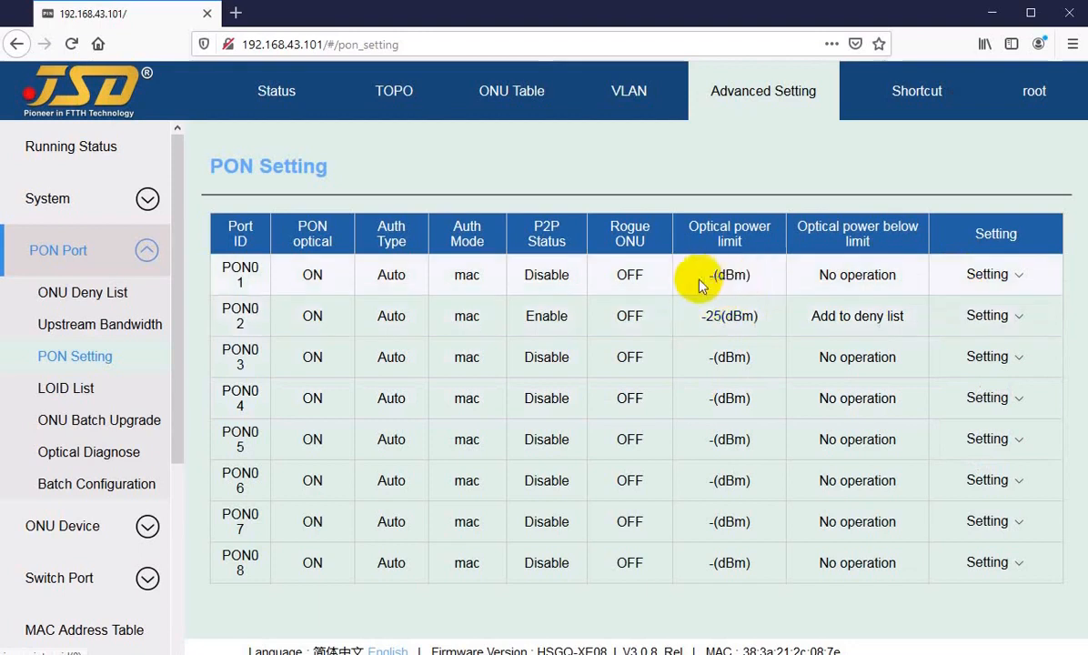
drag(678, 275, 754, 282)
click(762, 282)
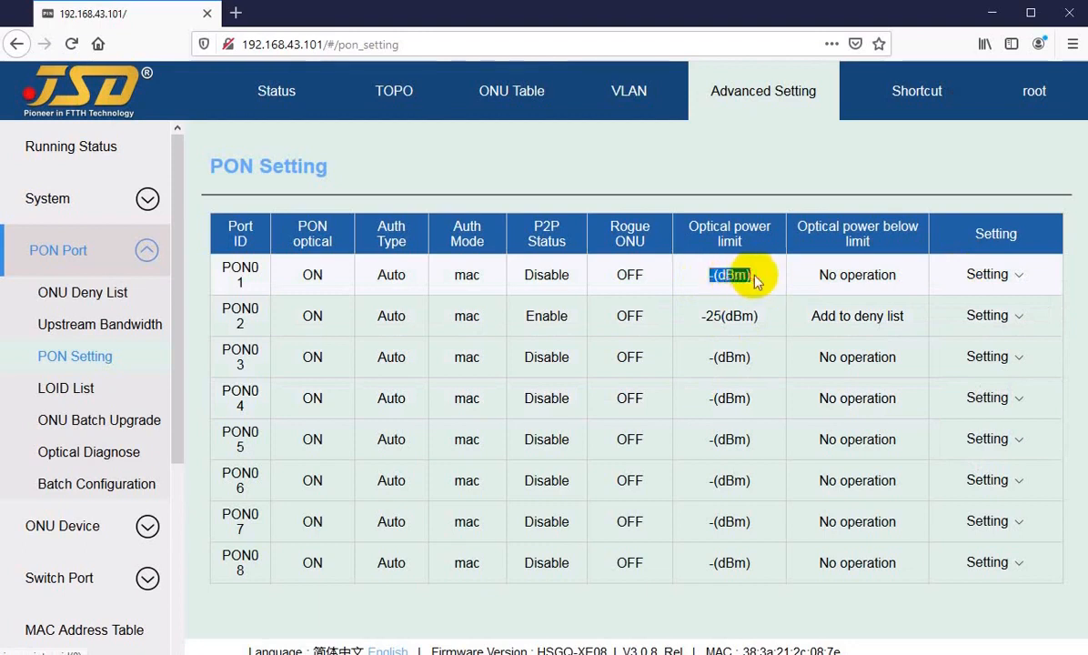
click(755, 282)
drag(702, 274, 754, 282)
click(755, 282)
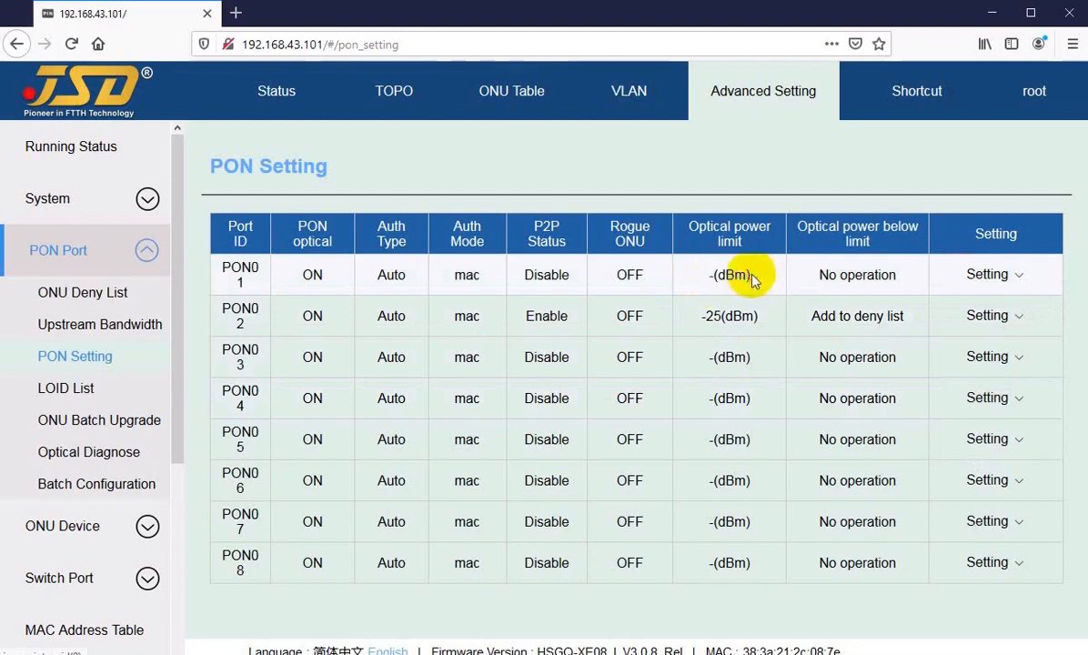
drag(706, 274, 762, 284)
click(706, 273)
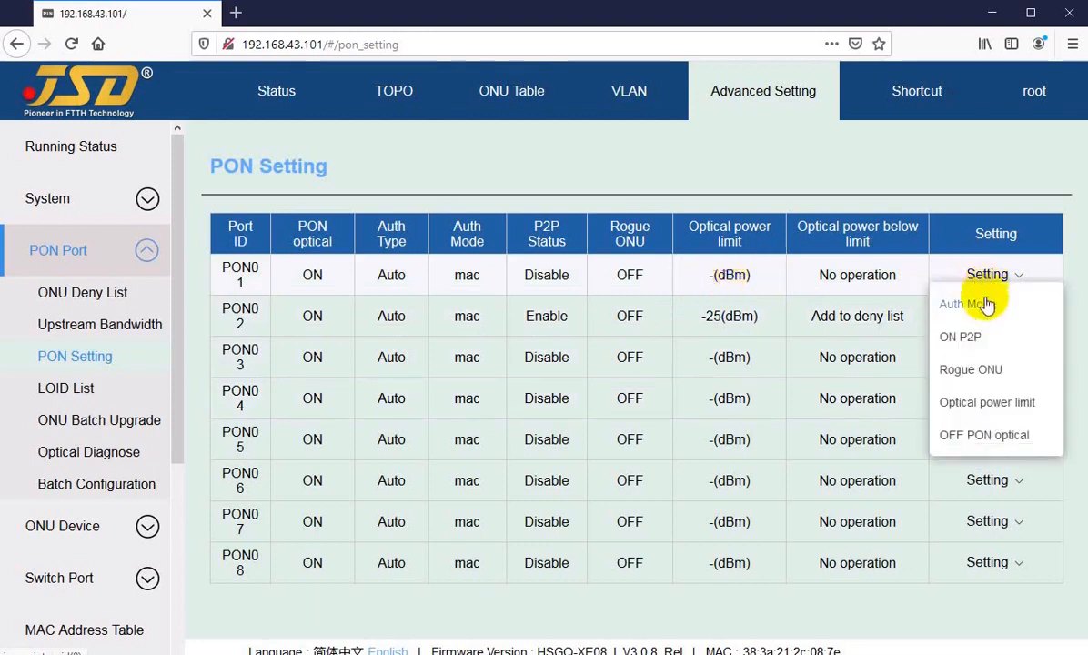
Note PON02's -25 dBm limit and open its Optical power limit setting.
mouse_move(978, 318)
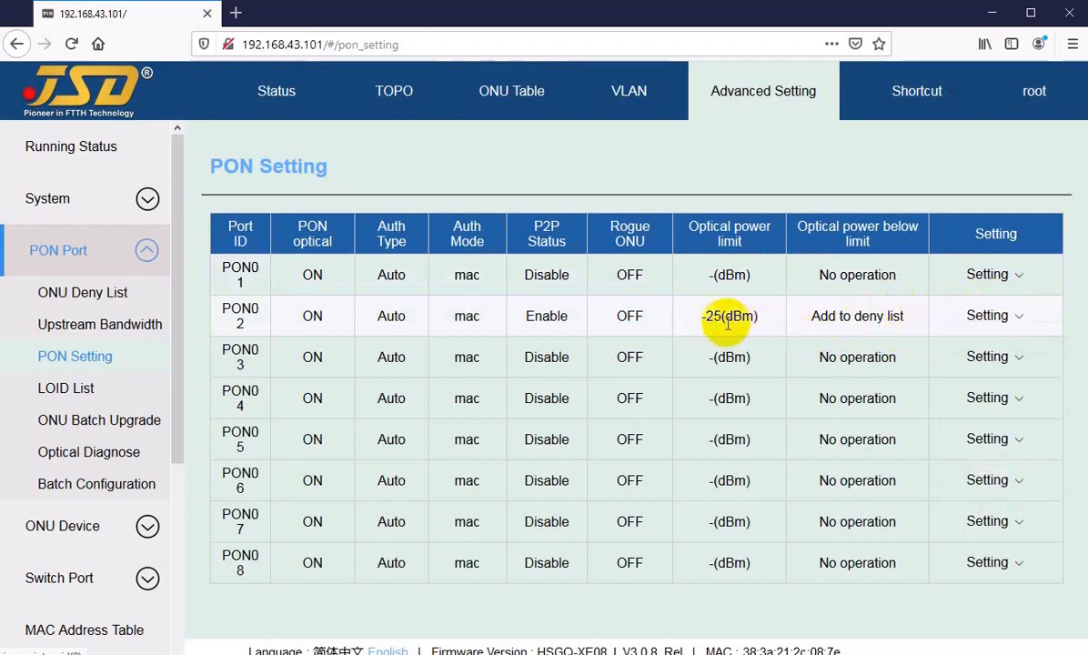
drag(701, 317, 735, 315)
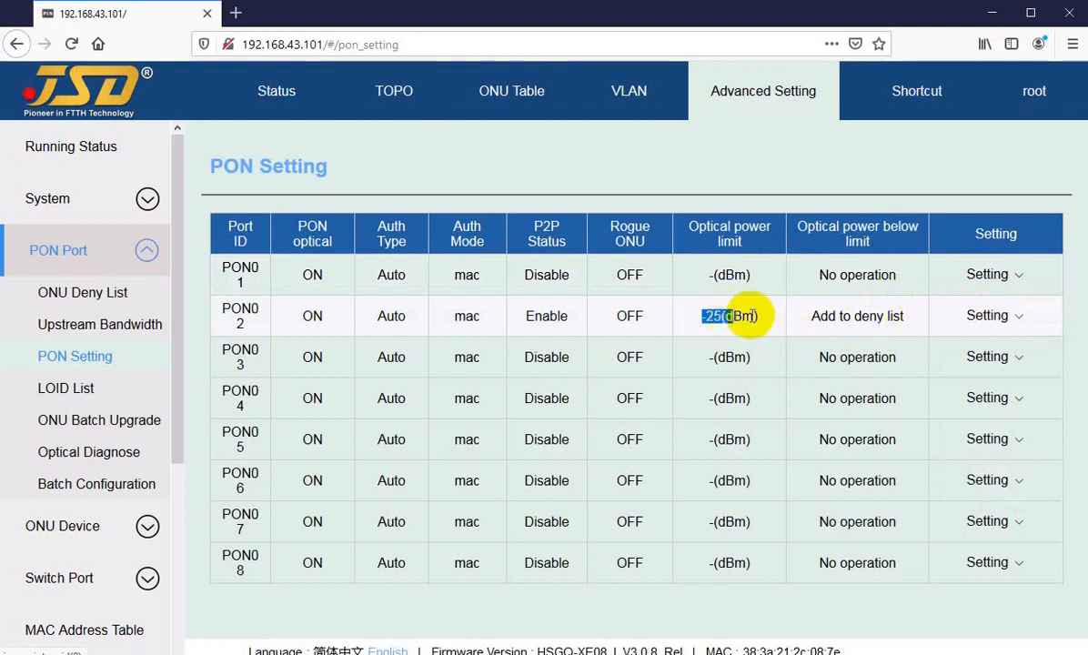
click(986, 319)
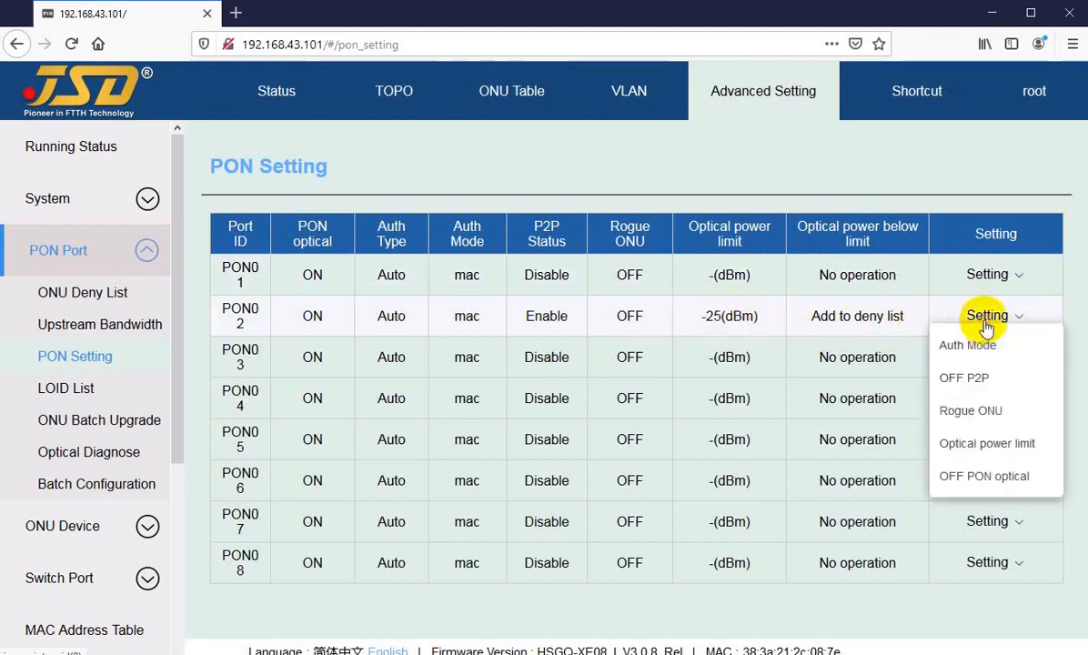
click(965, 448)
Inspect PON02's -25 lower limit and keep Add to deny list as the below-limit action.
click(582, 359)
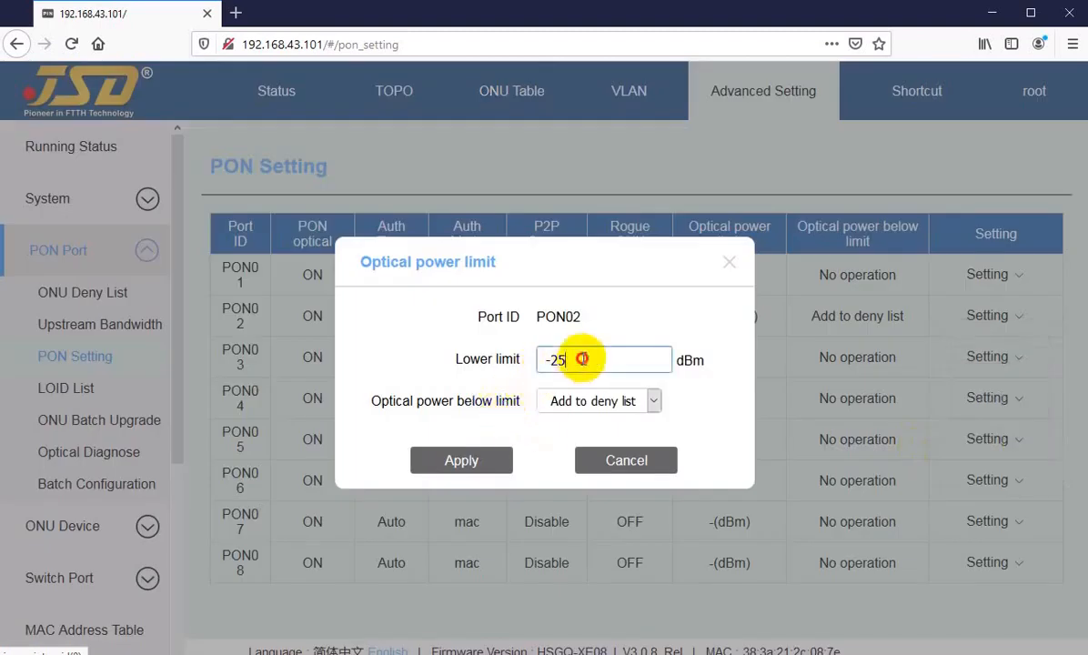
click(569, 403)
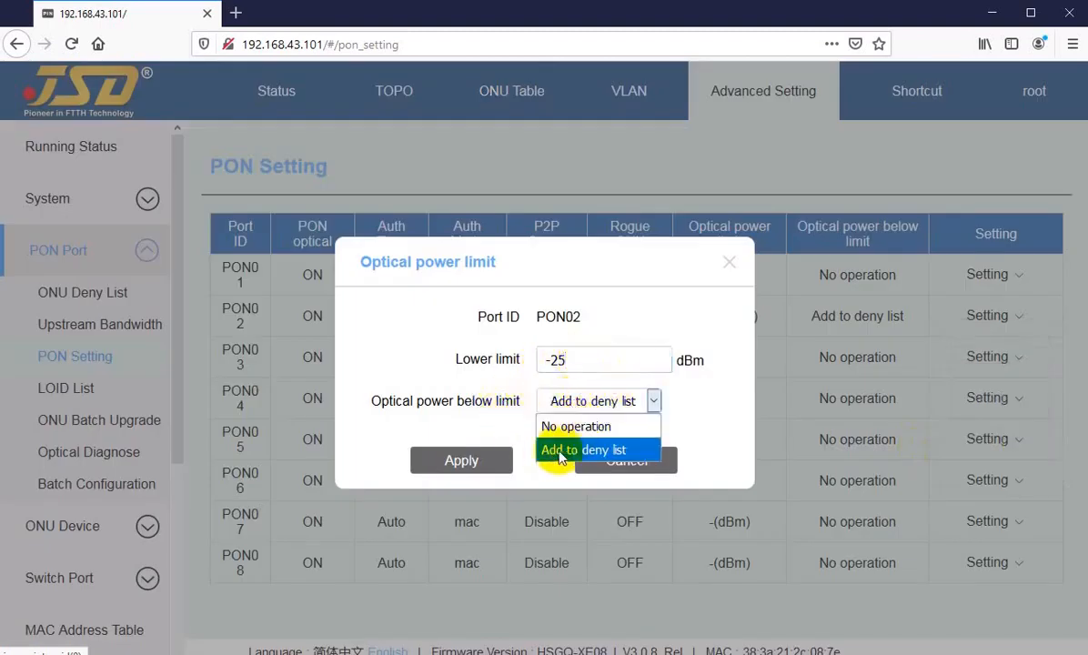
click(558, 451)
click(559, 401)
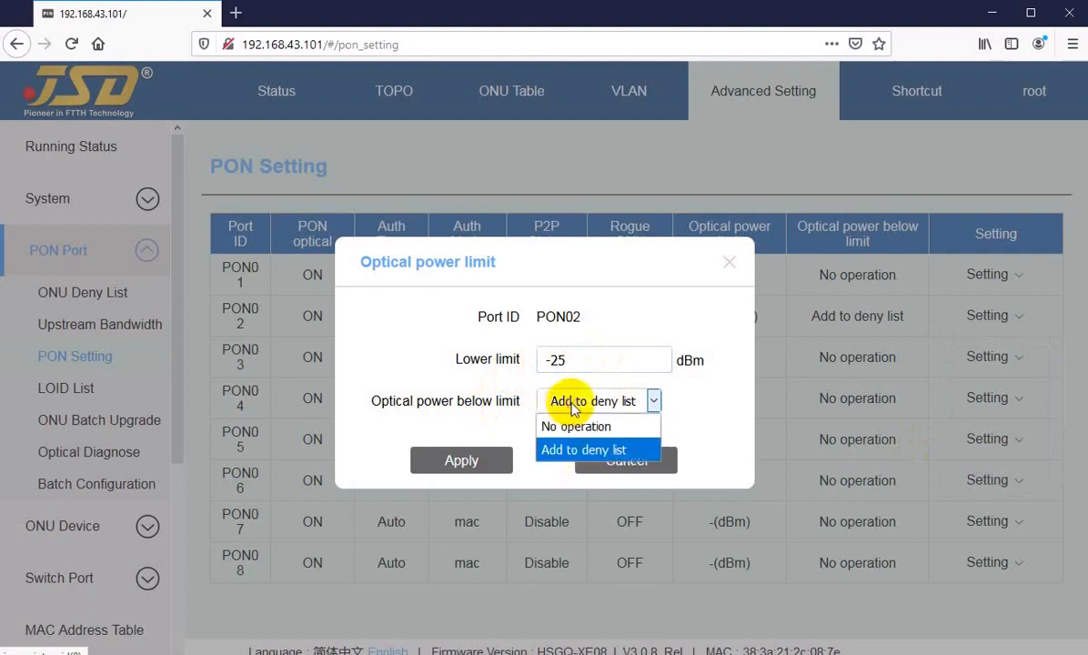
click(559, 450)
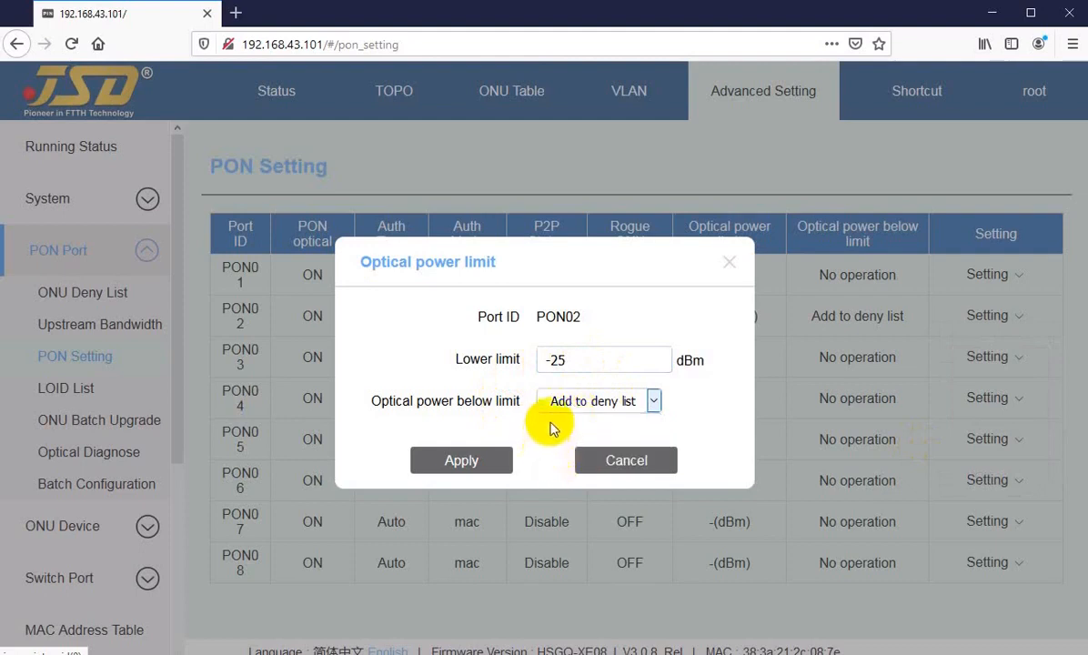
click(569, 360)
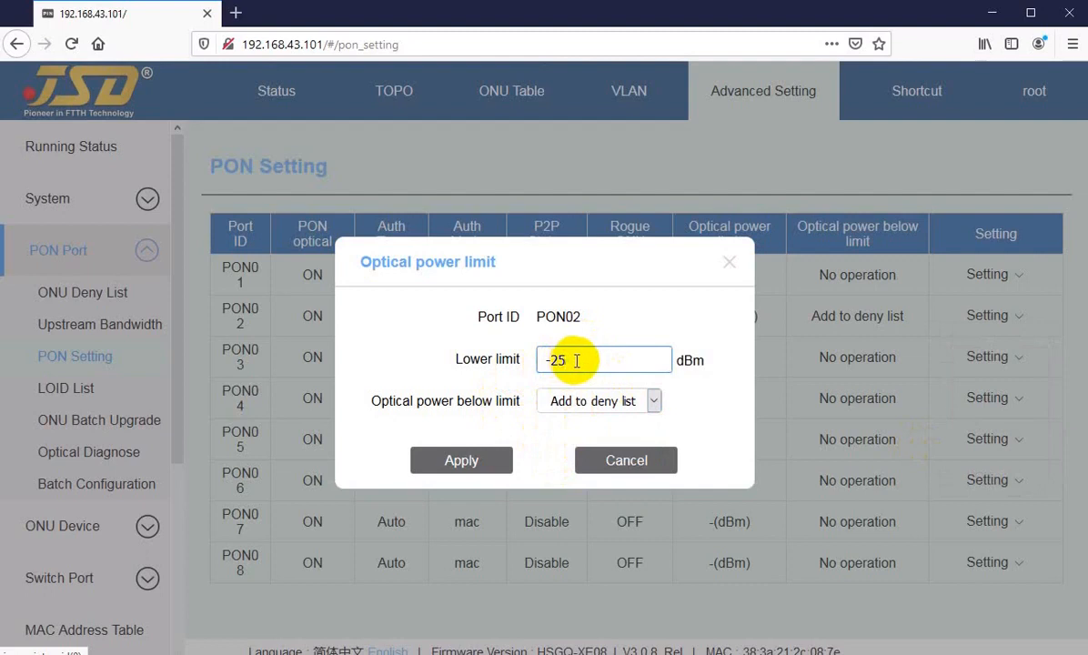
drag(557, 360, 593, 358)
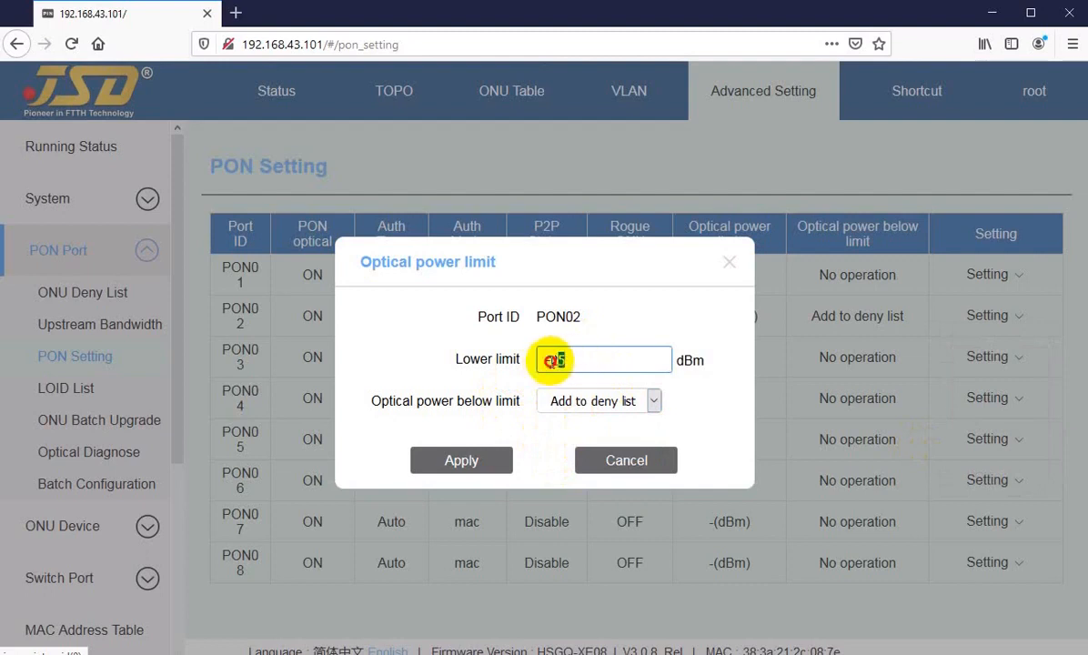
click(577, 362)
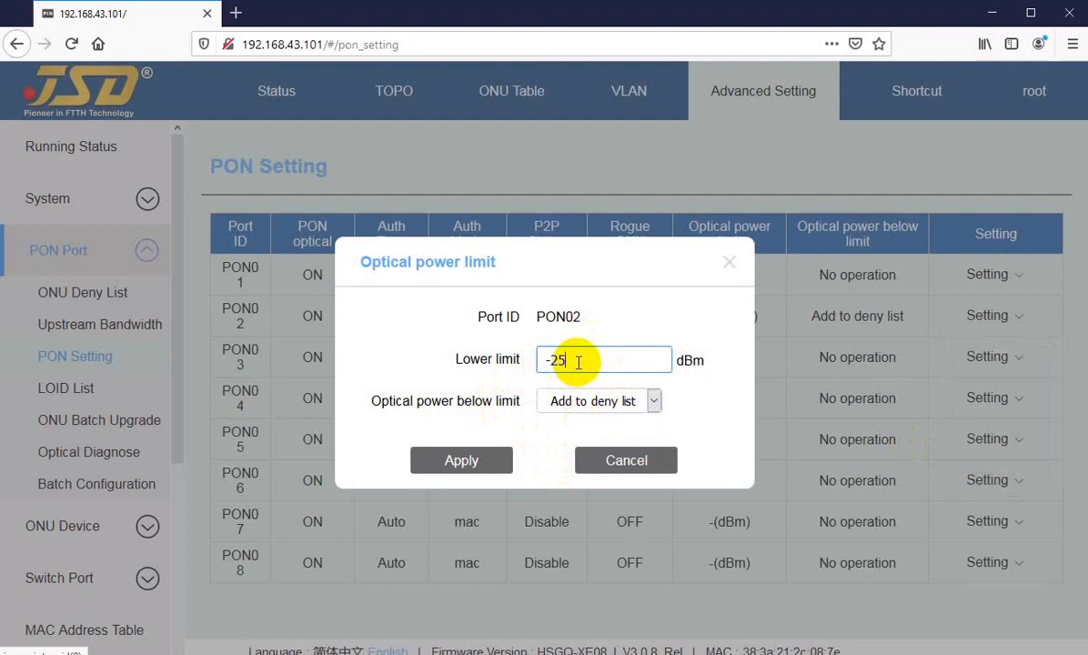
drag(573, 362, 528, 364)
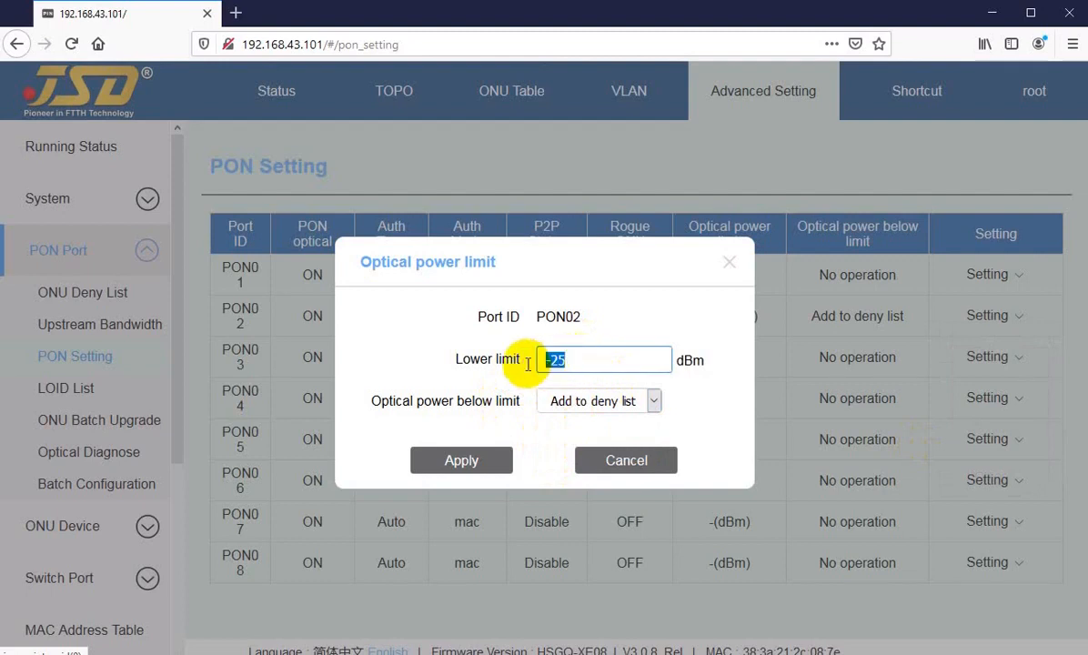
Recheck the lower limit and action, then cancel the dialog without changes.
click(484, 456)
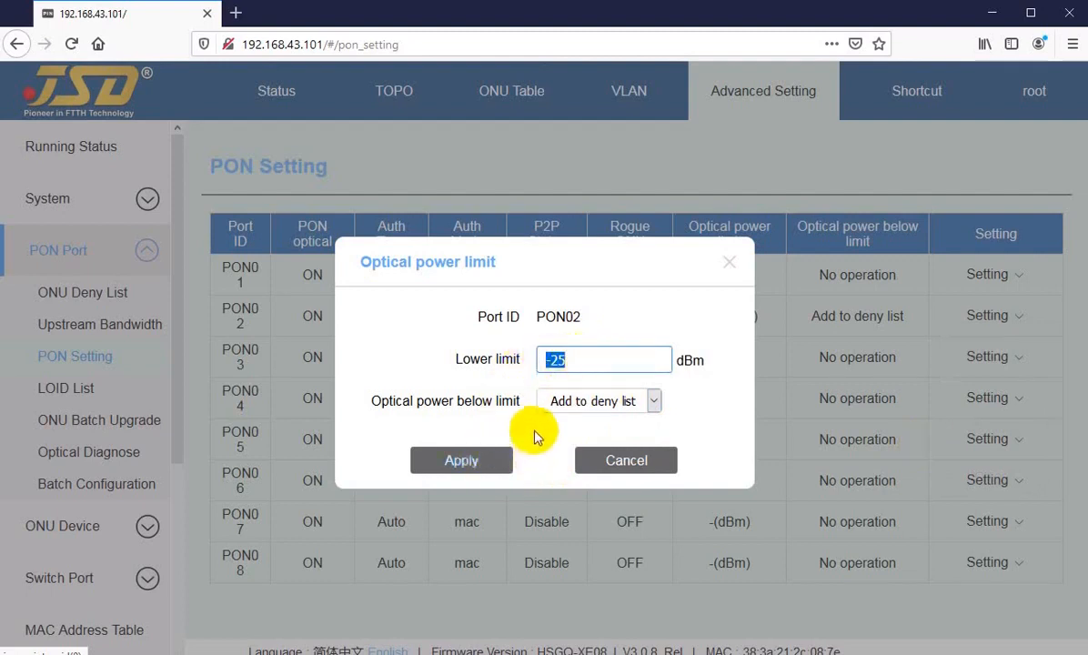
click(581, 359)
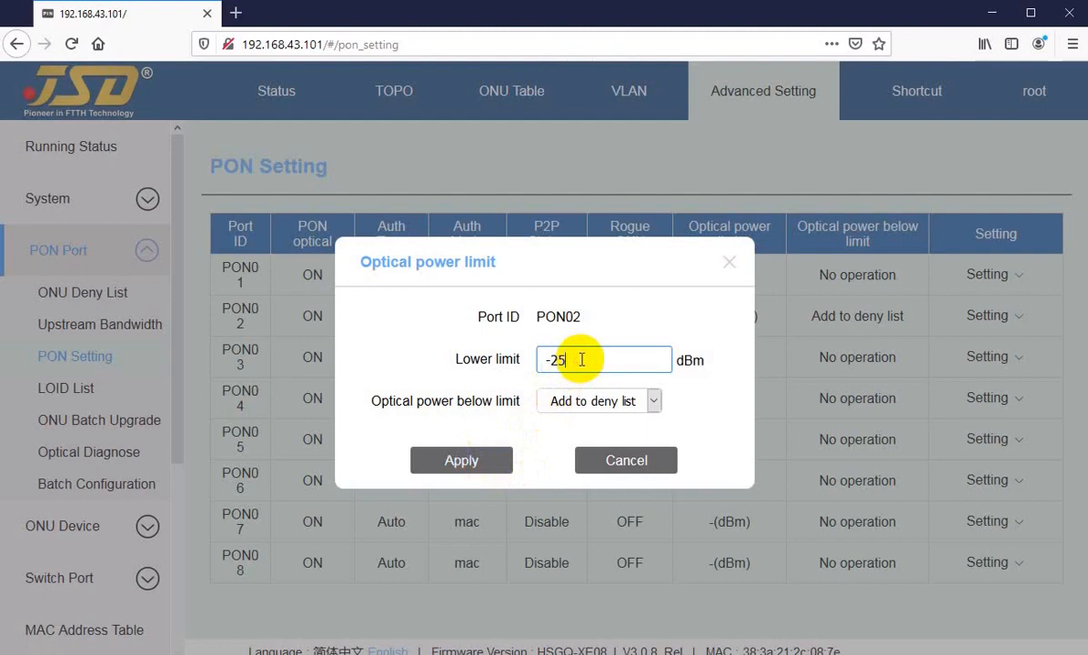
key(shift+Left)
click(578, 411)
click(576, 408)
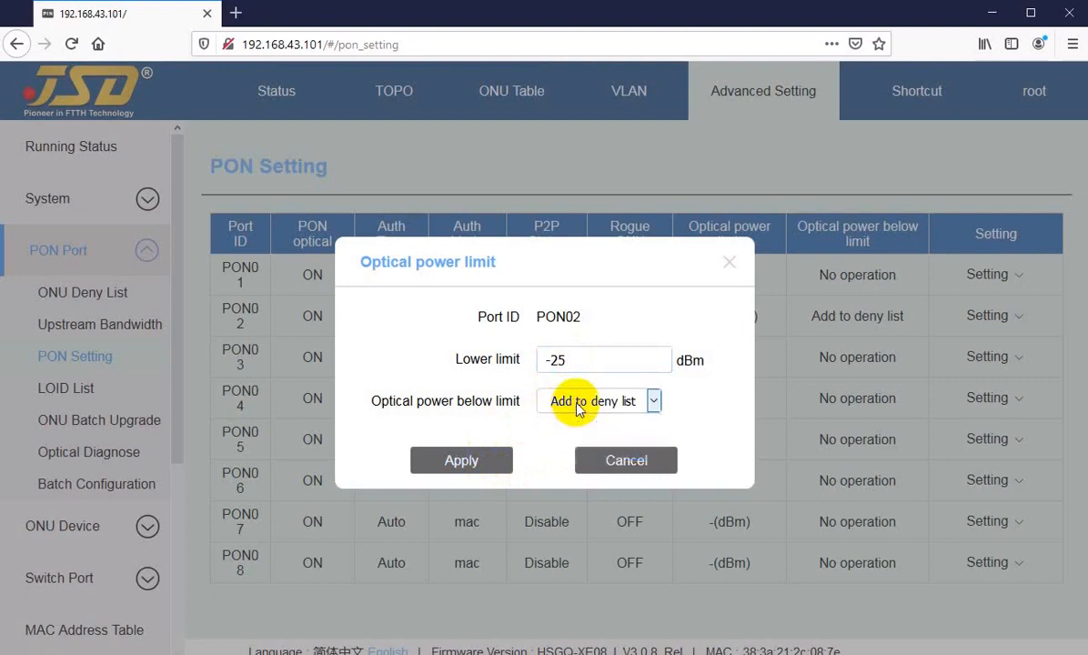
click(528, 430)
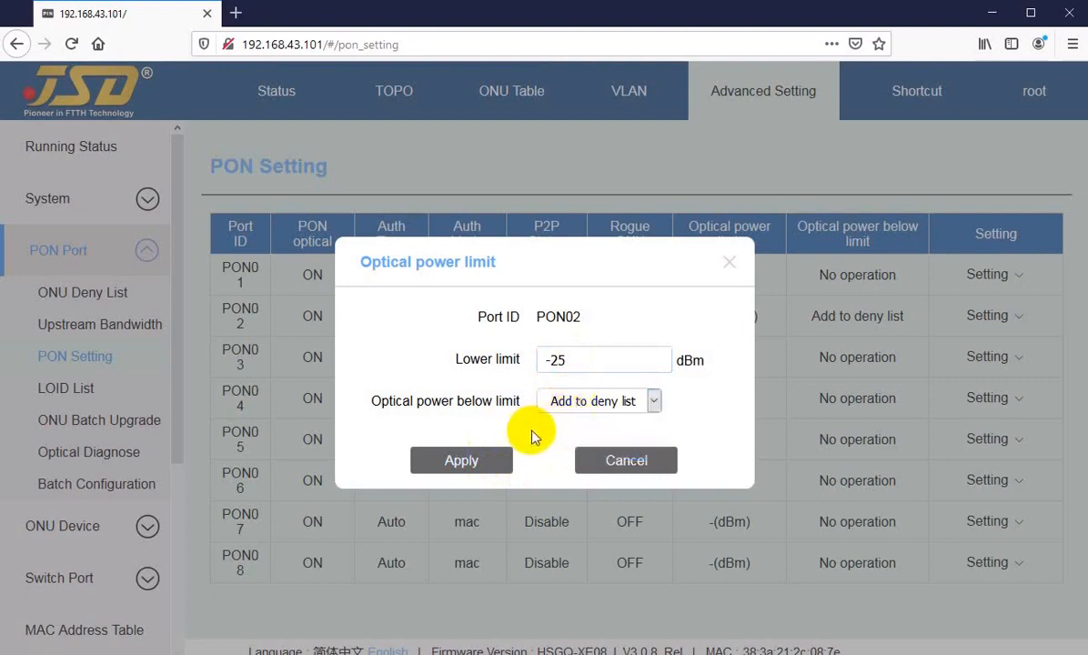
click(618, 460)
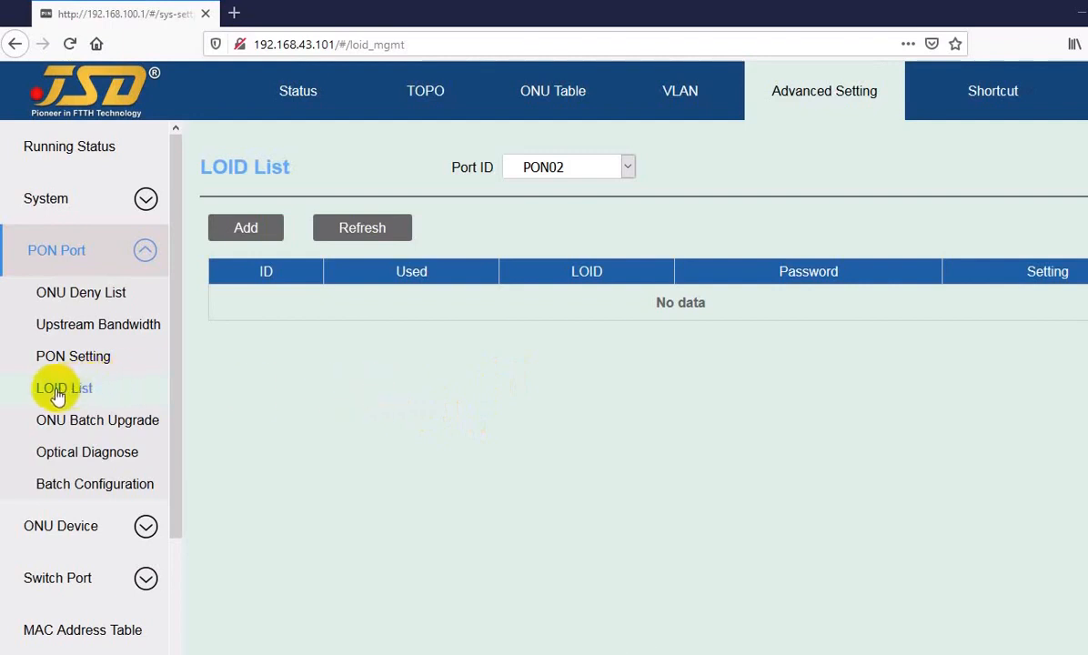
Open the Add LOID form and view the available PON ports list.
click(279, 375)
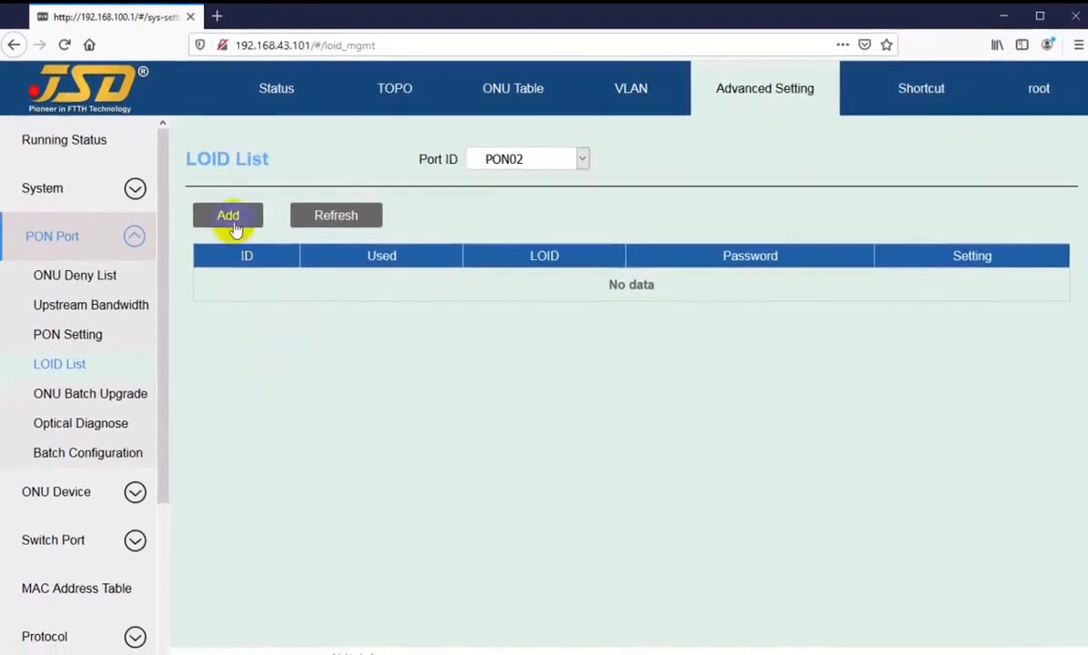
click(232, 218)
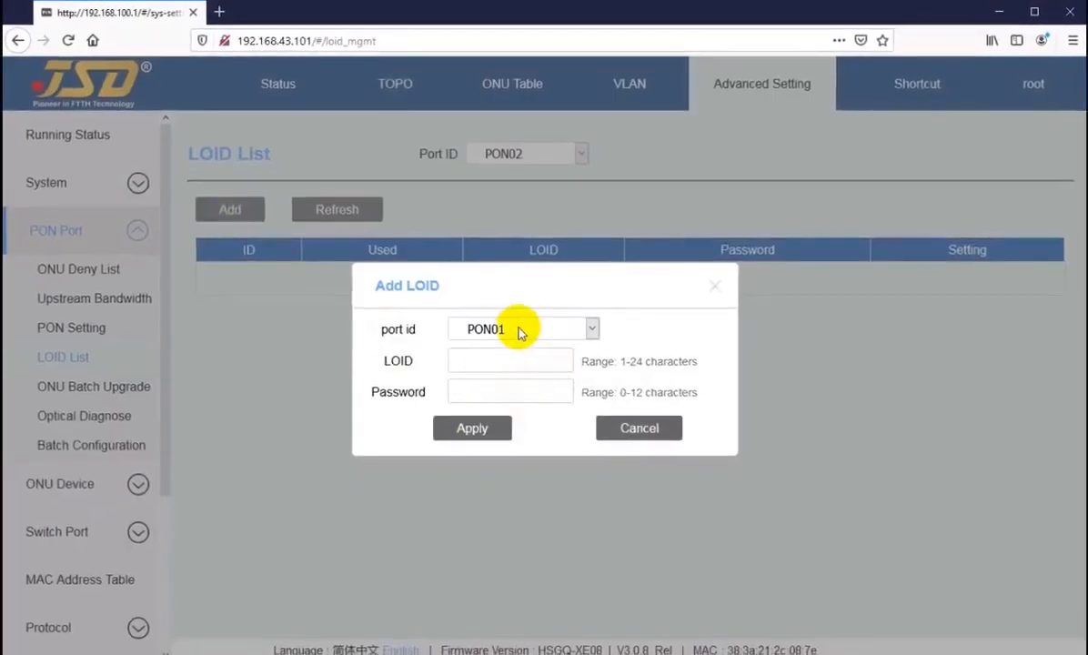
click(520, 331)
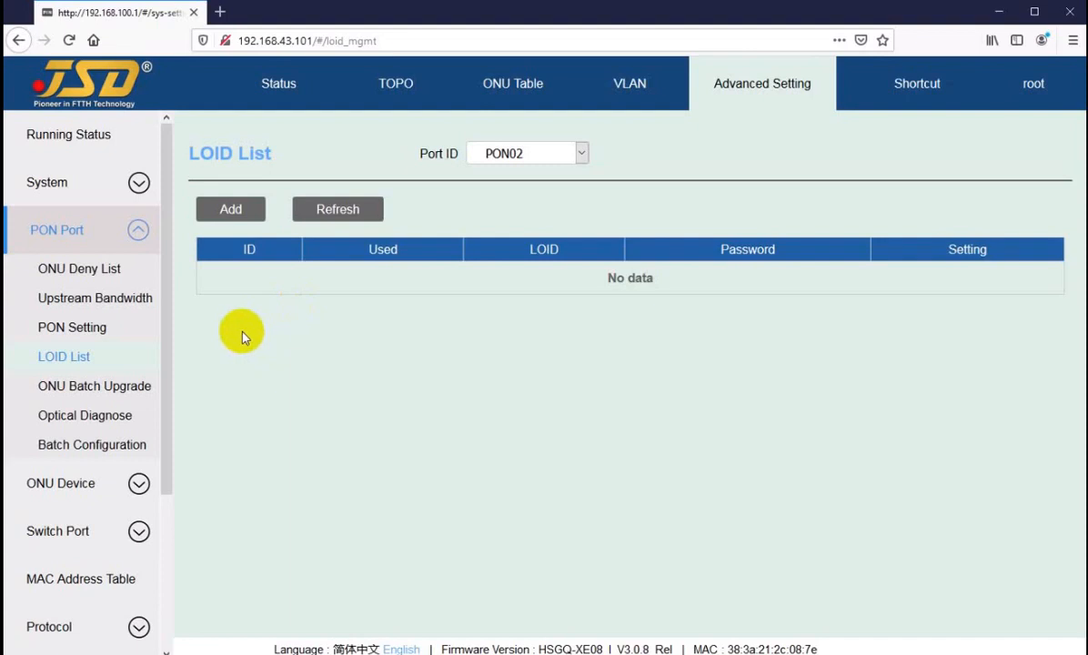
Reopen Add LOID with port PON01, inspect LOID and Password fields, cancel, expand ONU Device.
click(234, 213)
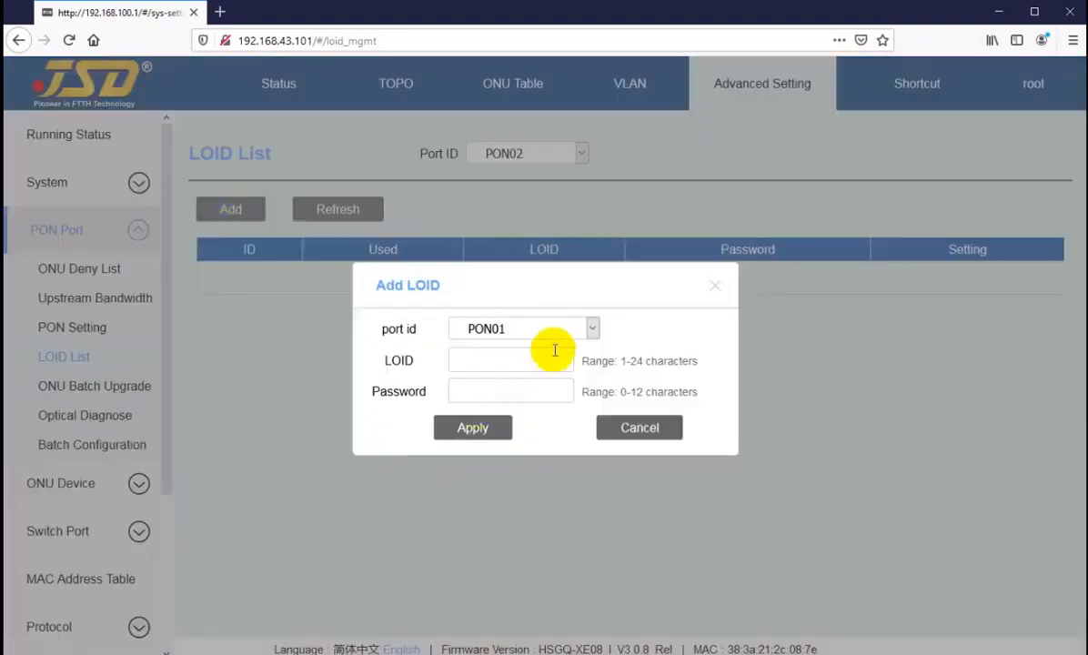
click(521, 331)
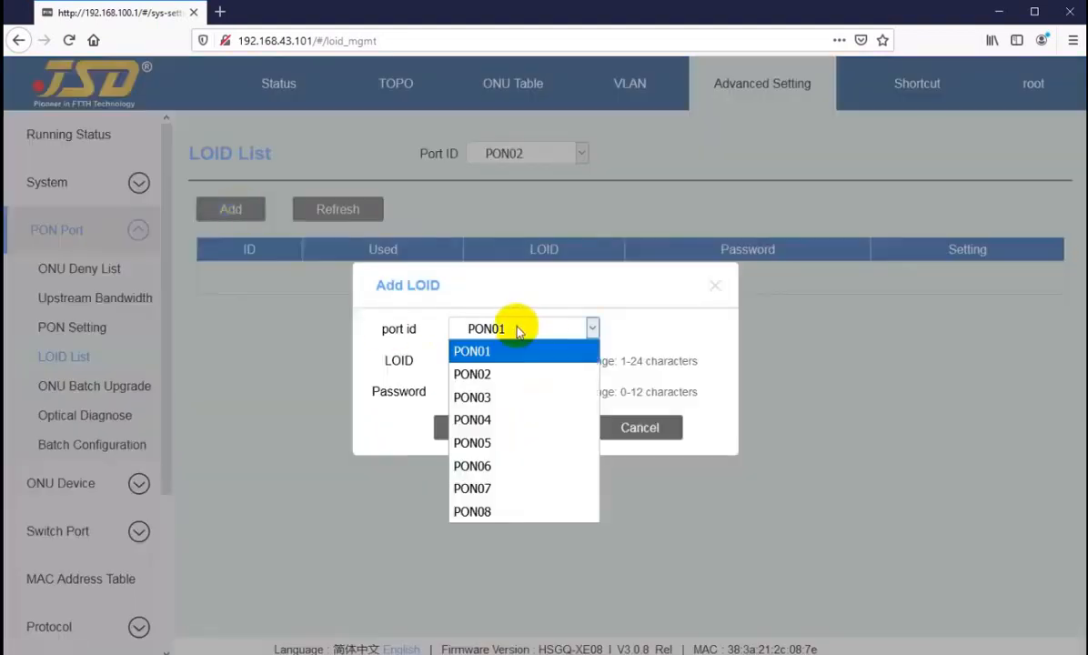
click(506, 326)
click(480, 361)
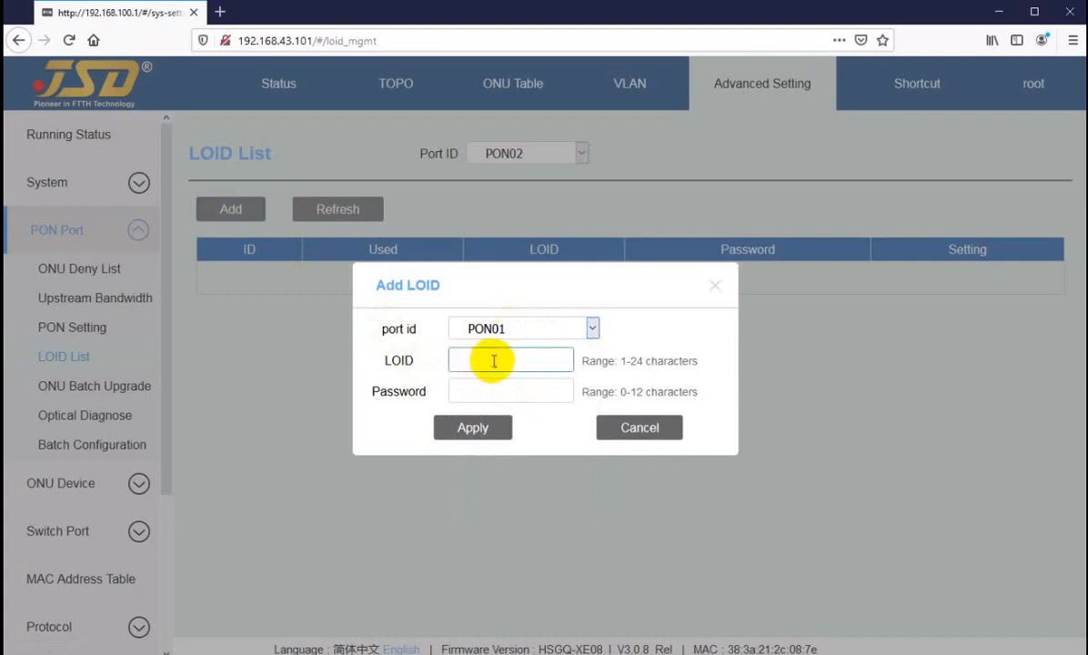
click(479, 392)
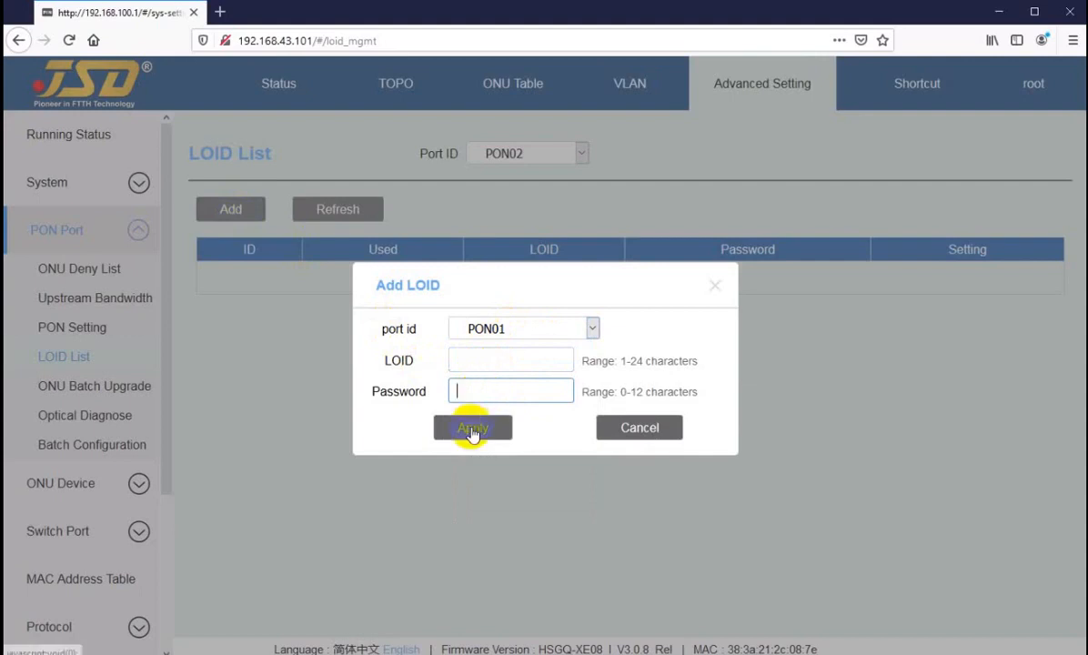
click(637, 427)
click(73, 482)
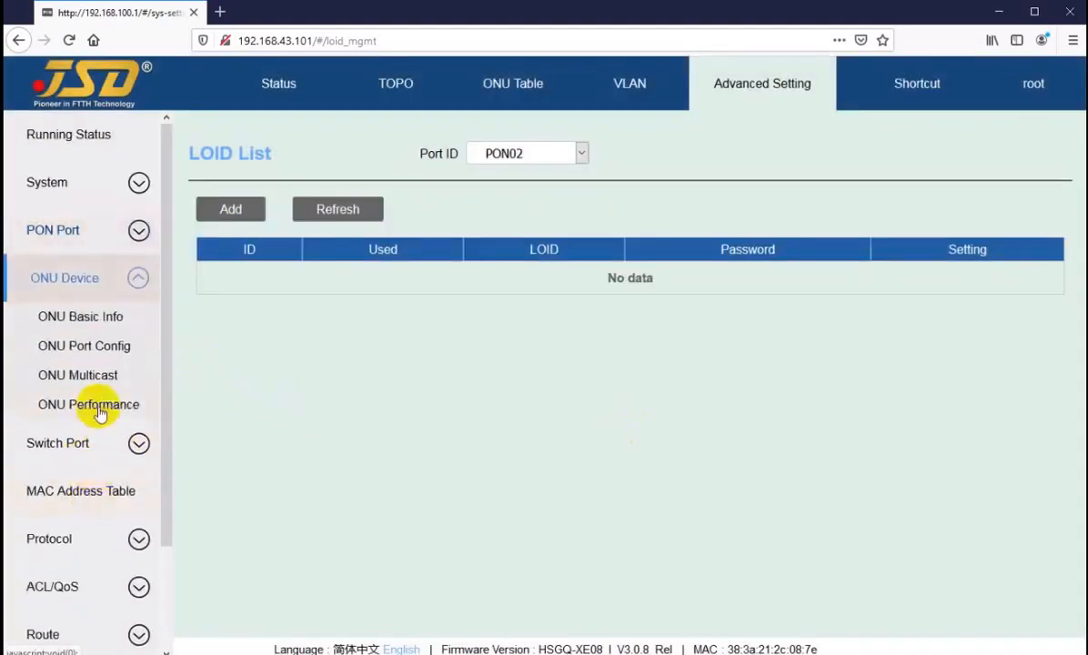
Open ONU Basic Info for PON02 and select the shown ONU's LOID value.
click(78, 317)
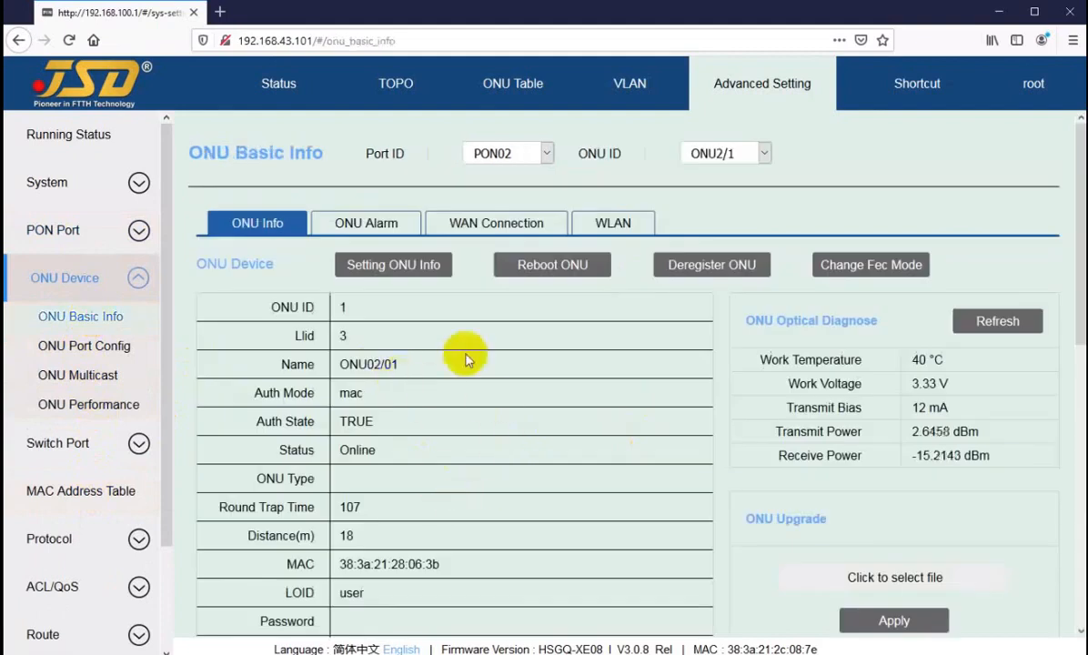
scroll(461, 356, down, 3)
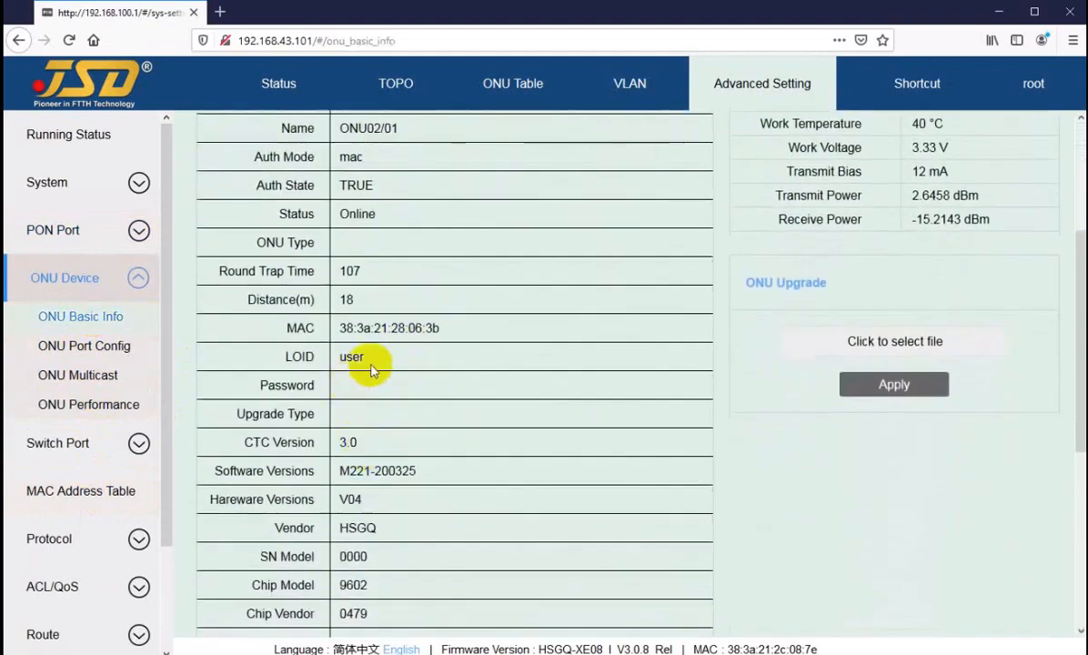
double_click(355, 356)
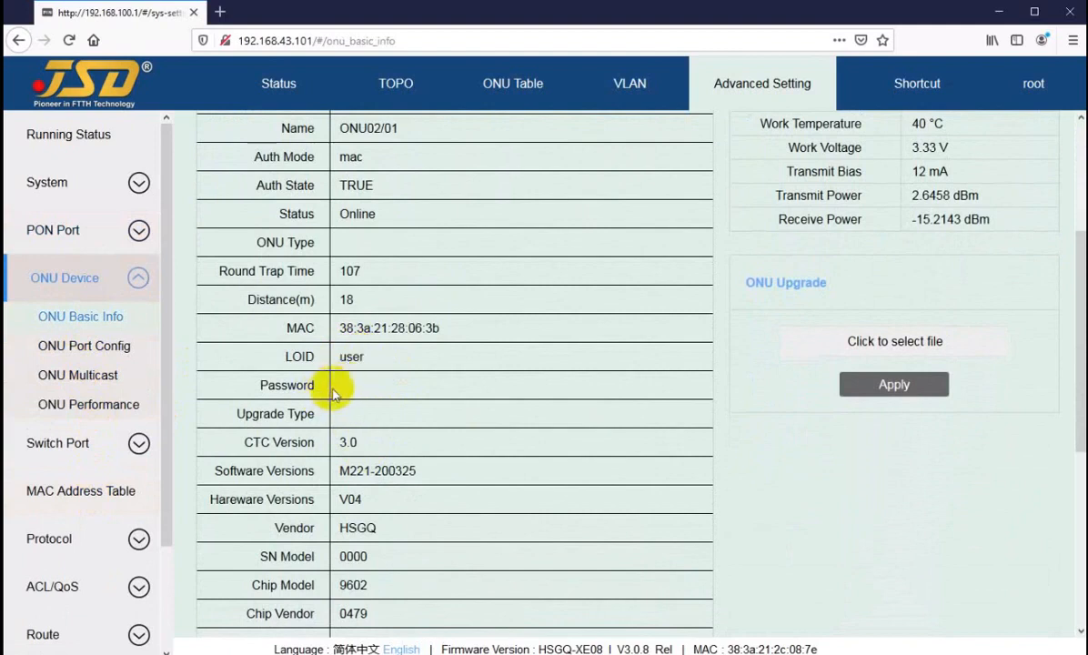
scroll(510, 342, up, 3)
Switch to ONU2/3, select its LOID text, then go back to the PON Port LOID List.
click(712, 155)
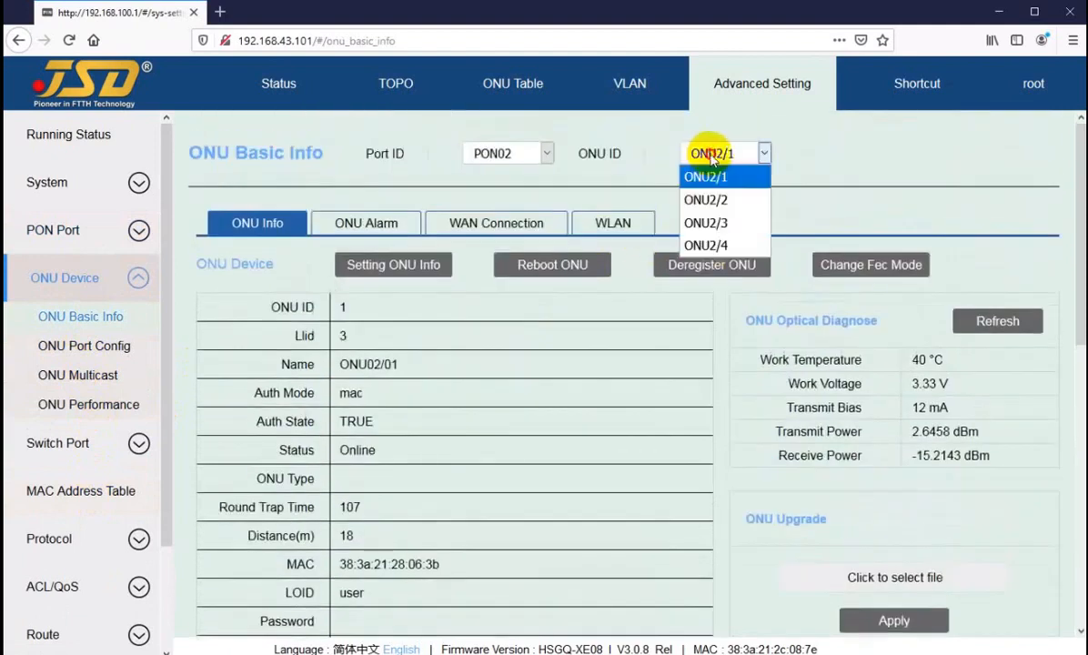
click(706, 222)
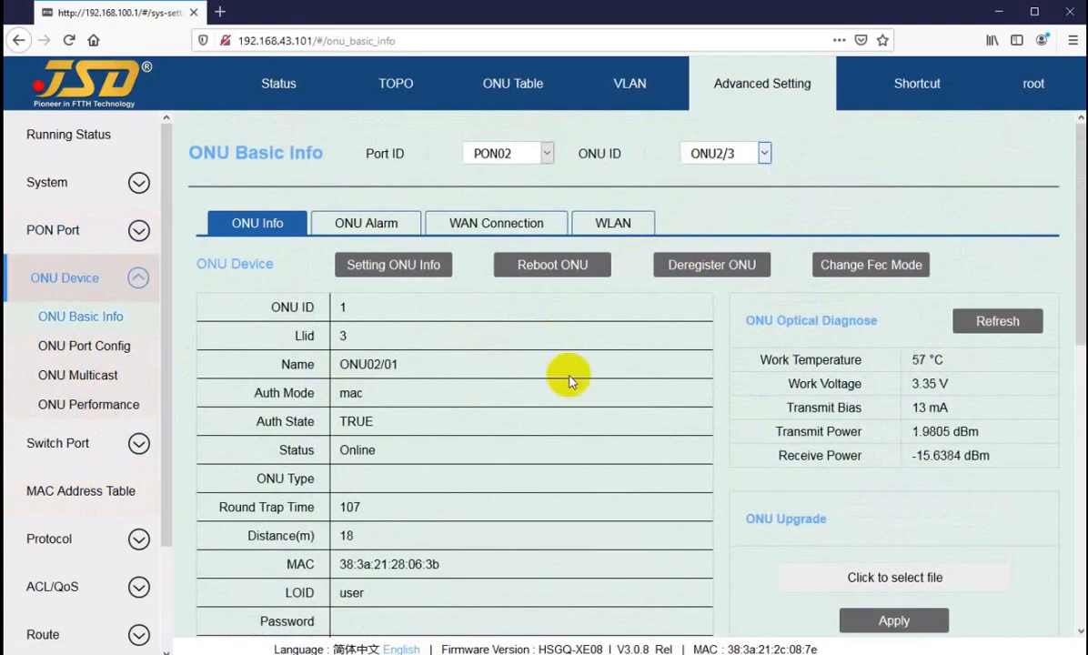
drag(335, 592, 457, 592)
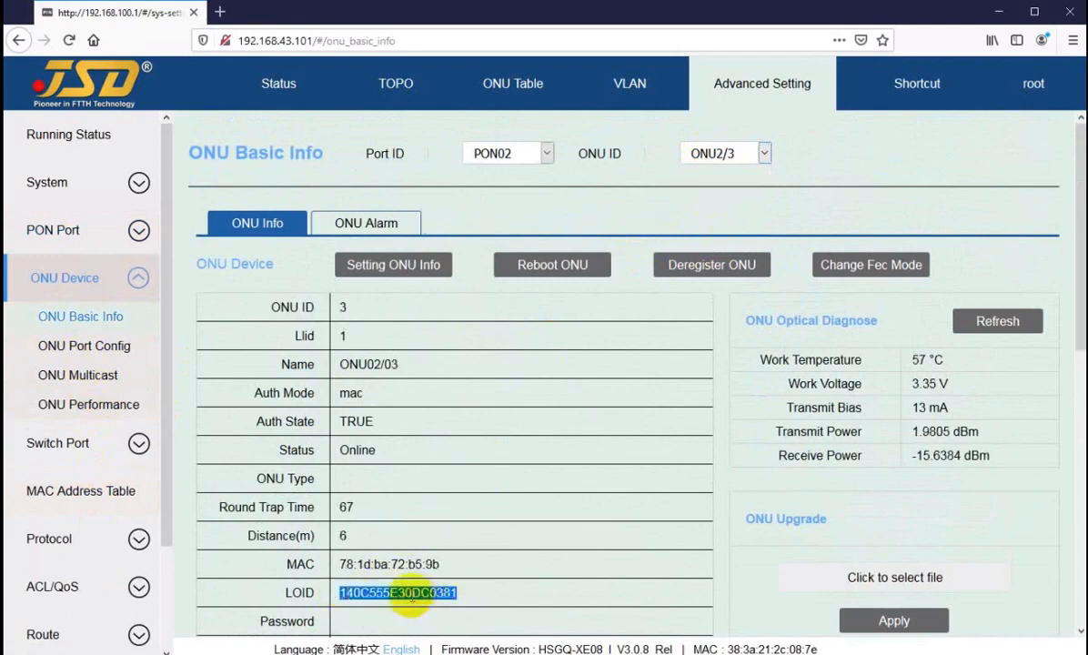
click(398, 593)
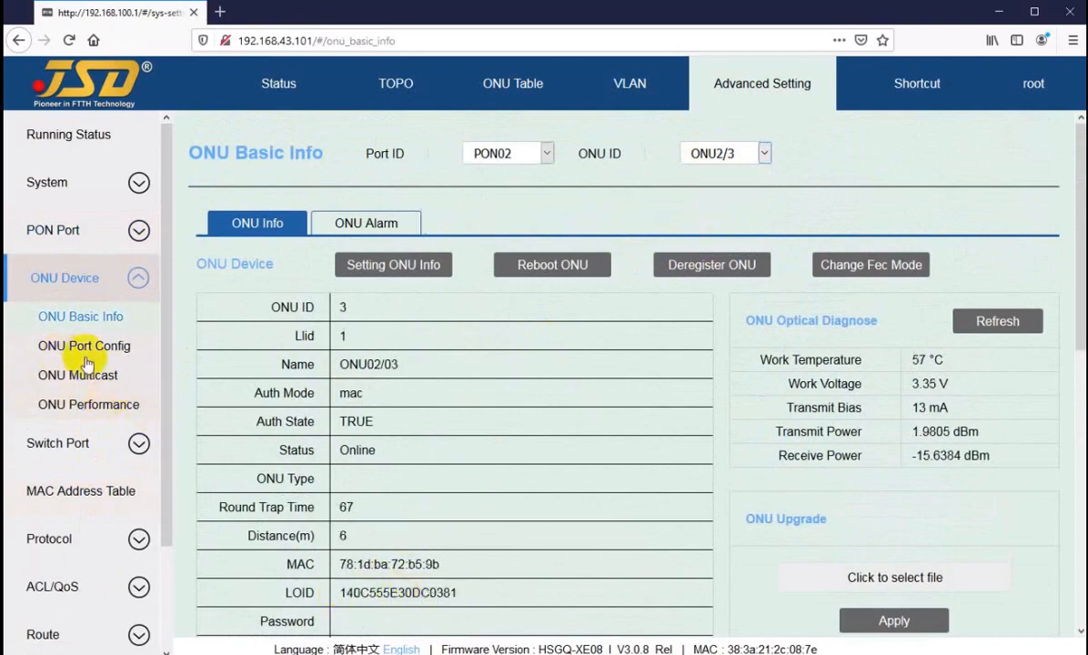
click(56, 229)
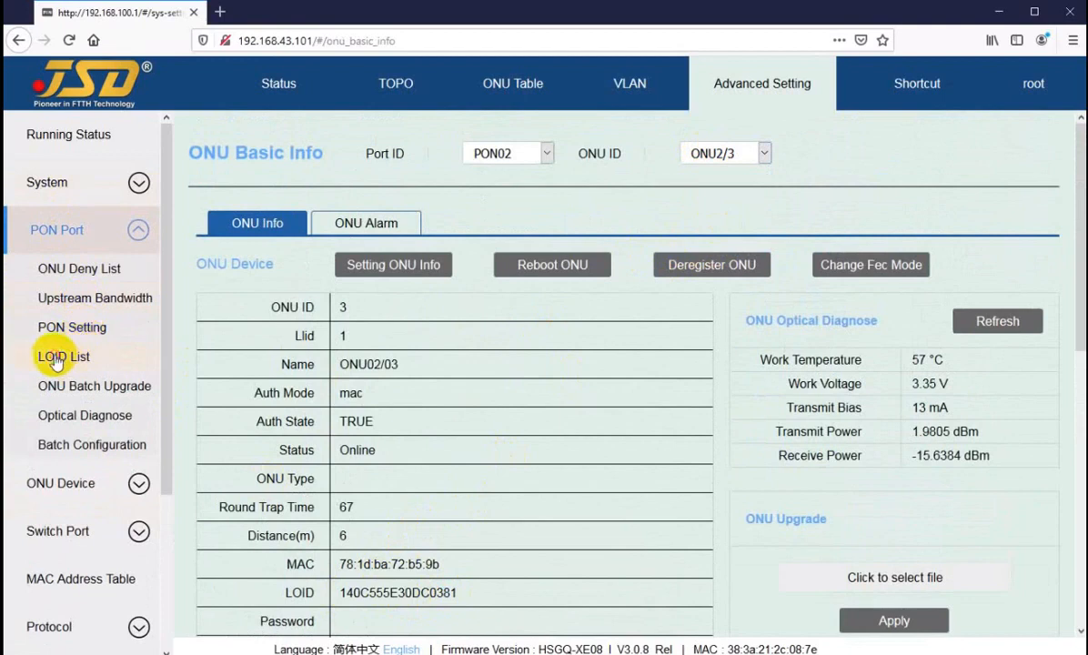
click(58, 356)
Open the Add LOID form on PON02's LOID List and cancel without adding an entry.
click(232, 217)
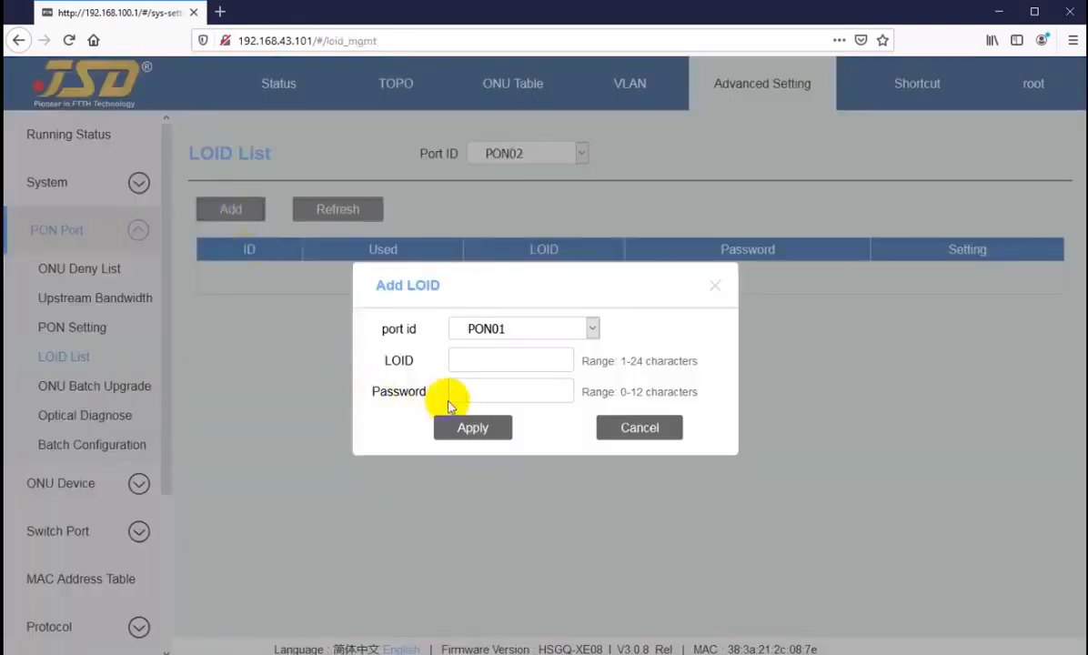
click(639, 430)
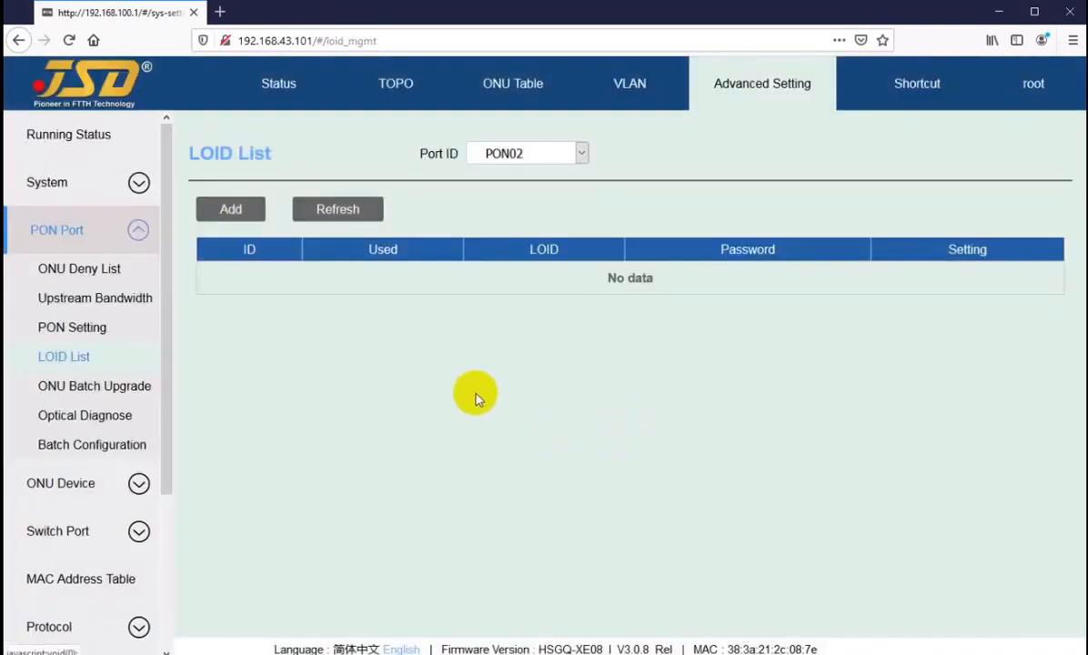
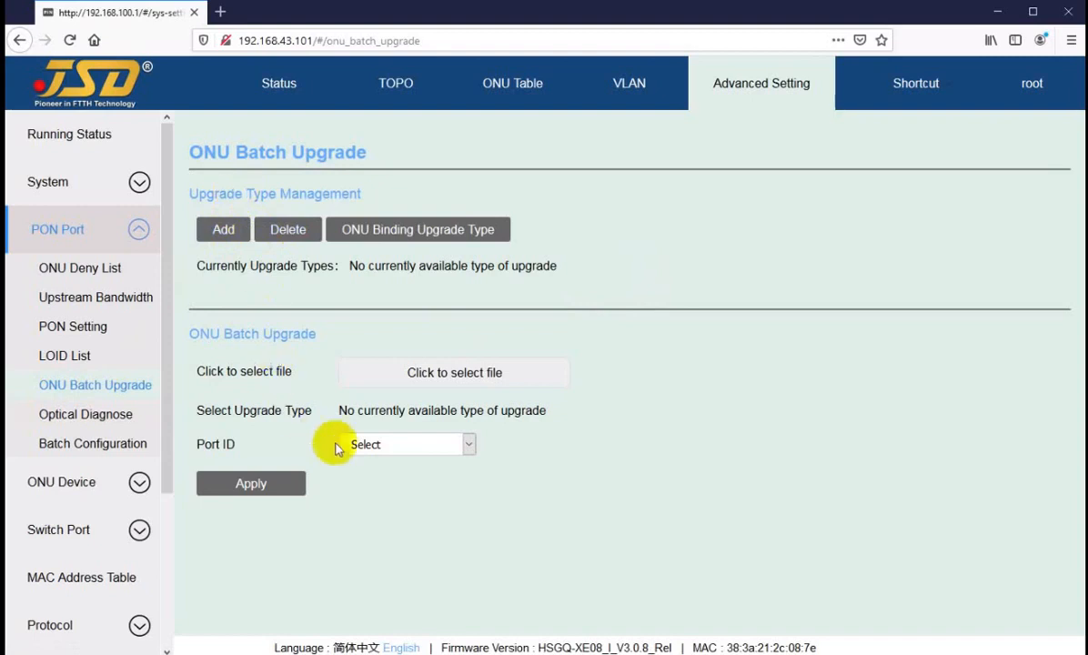
Set the batch upgrade port to PON01 and dismiss the file picker without choosing firmware.
click(455, 446)
click(364, 491)
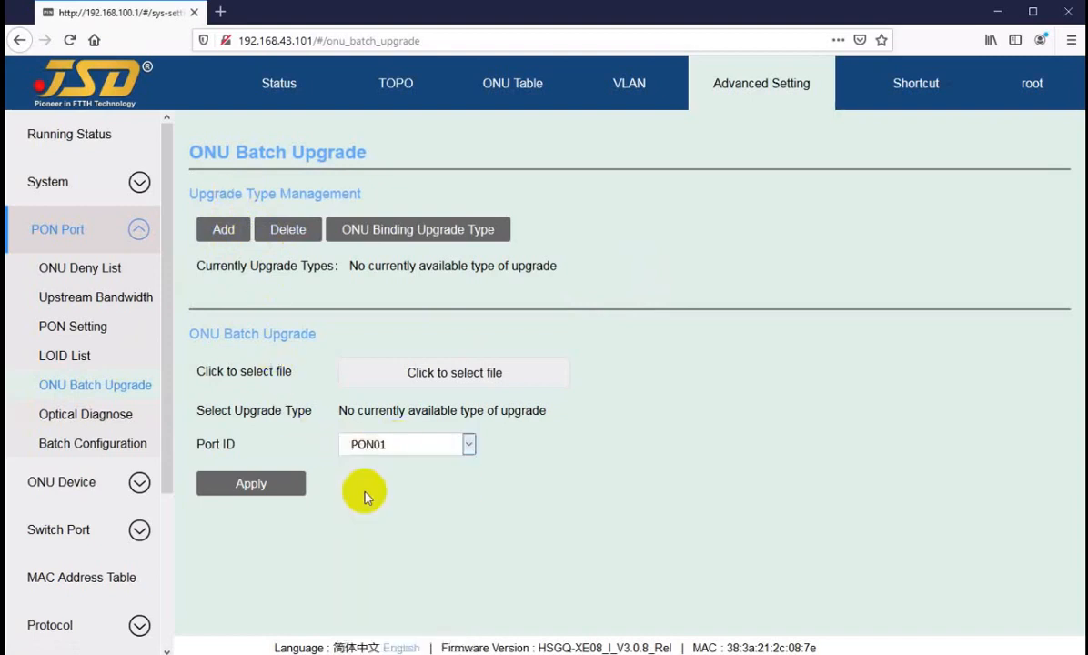
click(375, 444)
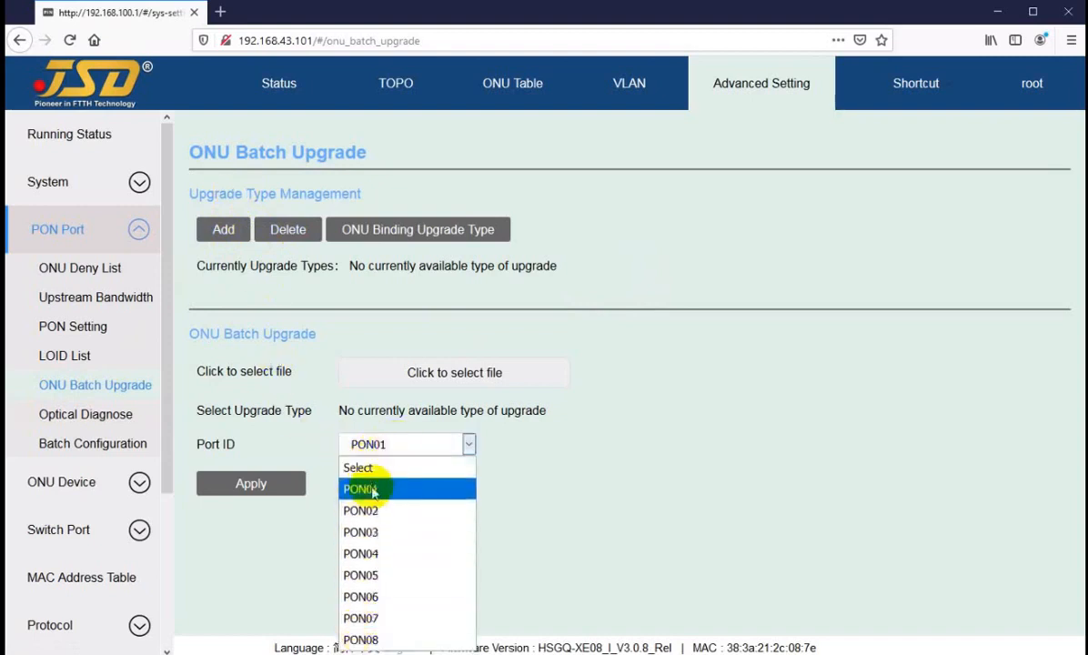
click(372, 490)
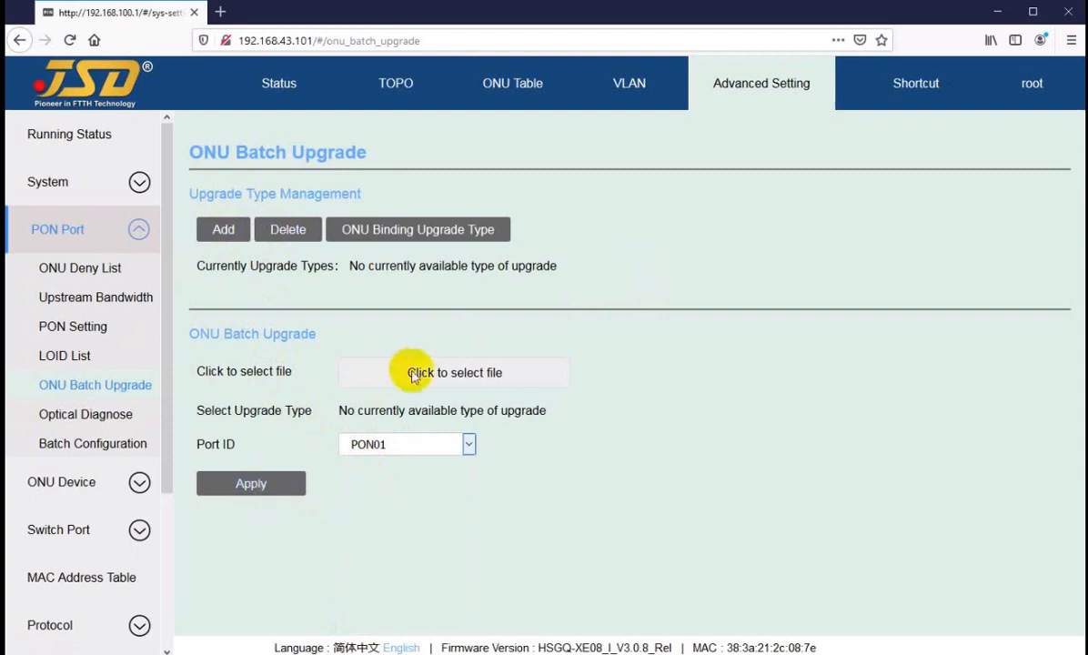
click(421, 378)
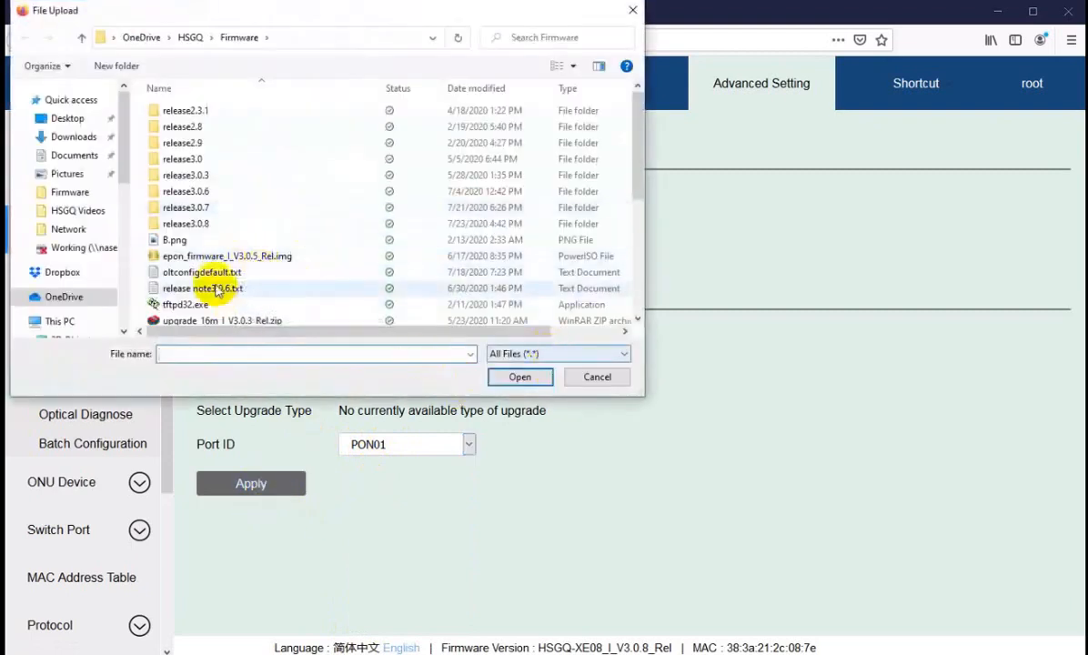
click(597, 378)
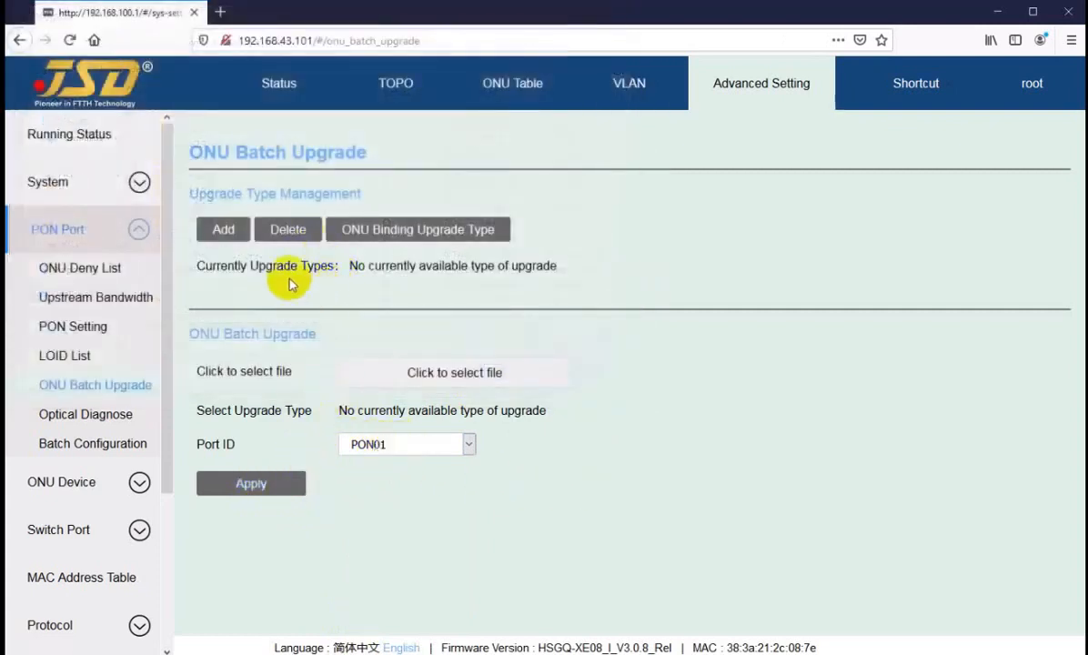
drag(199, 193, 291, 194)
click(223, 265)
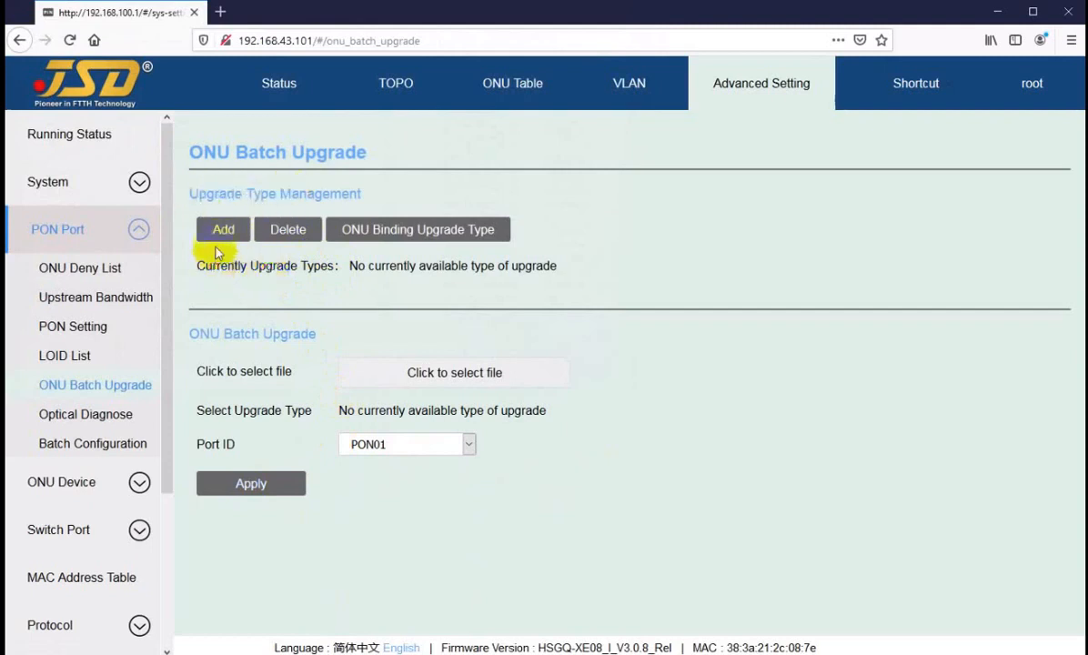
Add an upgrade type named hu-04-black under Upgrade Type Management and save it.
click(224, 232)
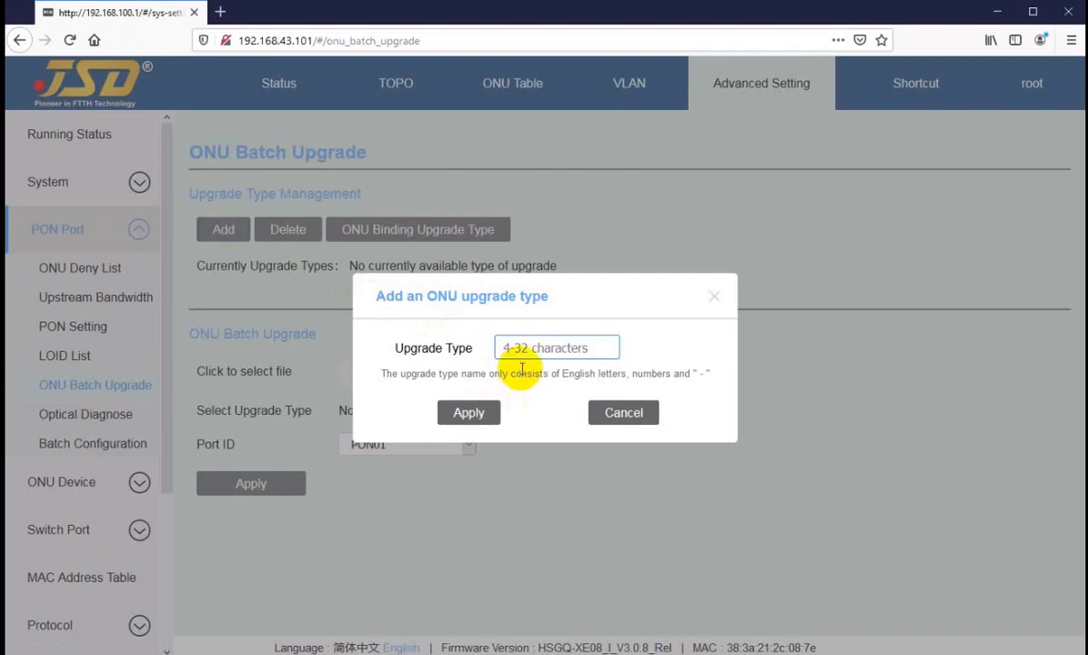
click(538, 346)
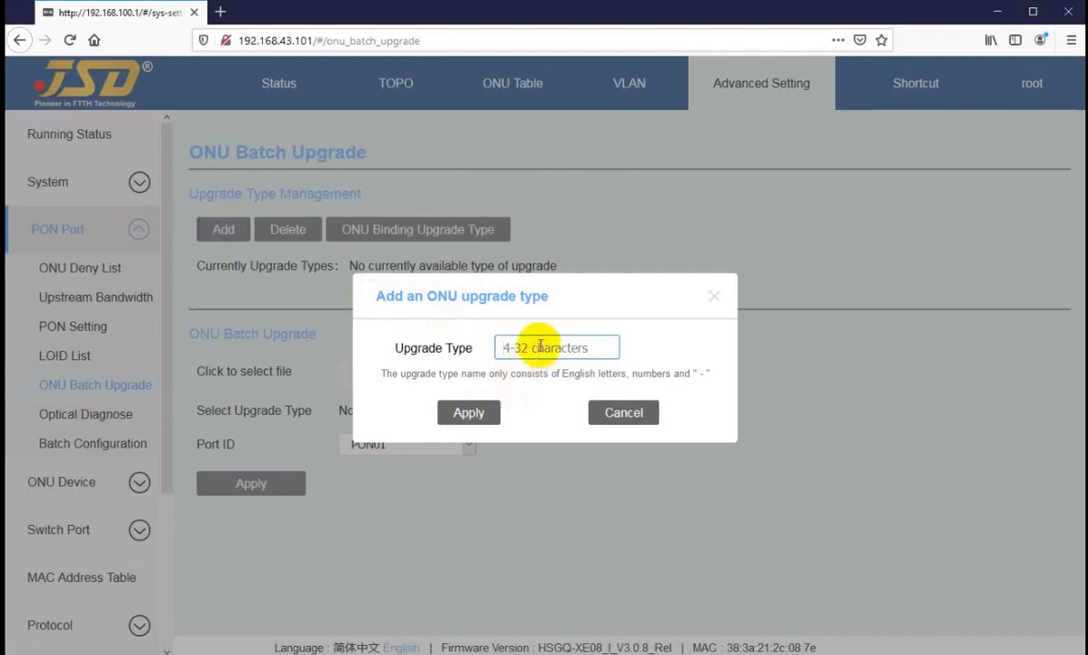
text(regular)
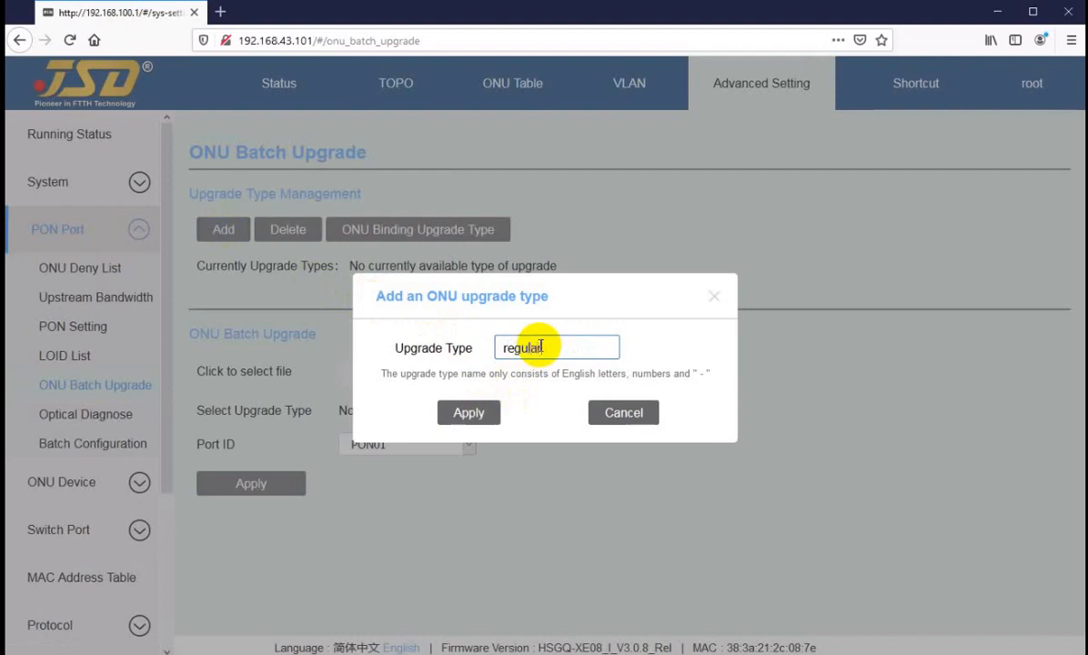
click(474, 413)
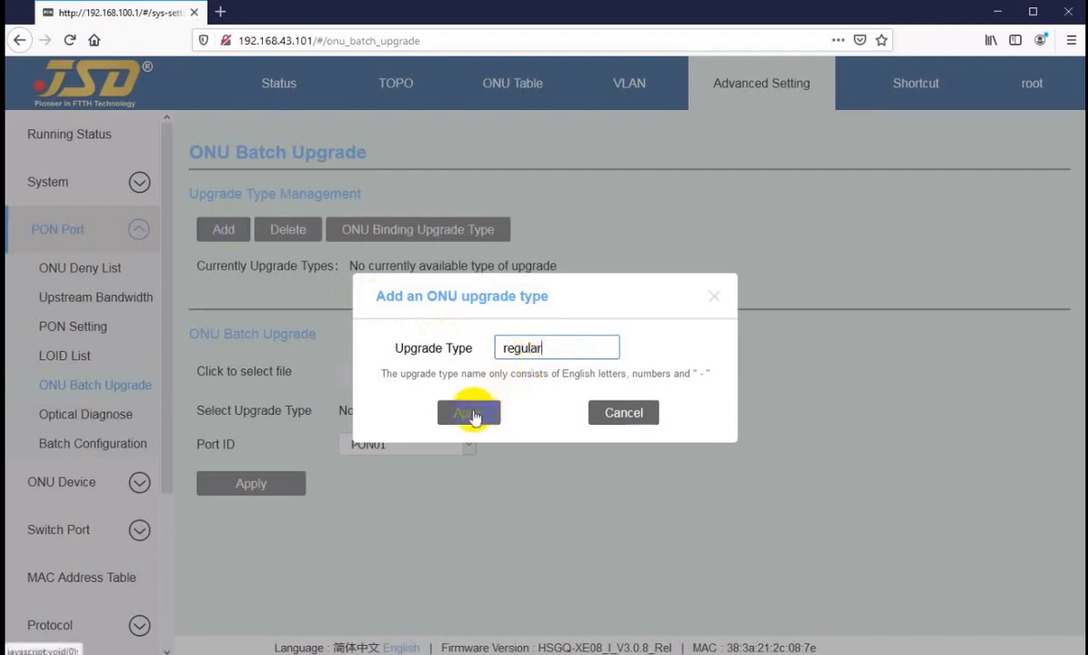
double_click(493, 348)
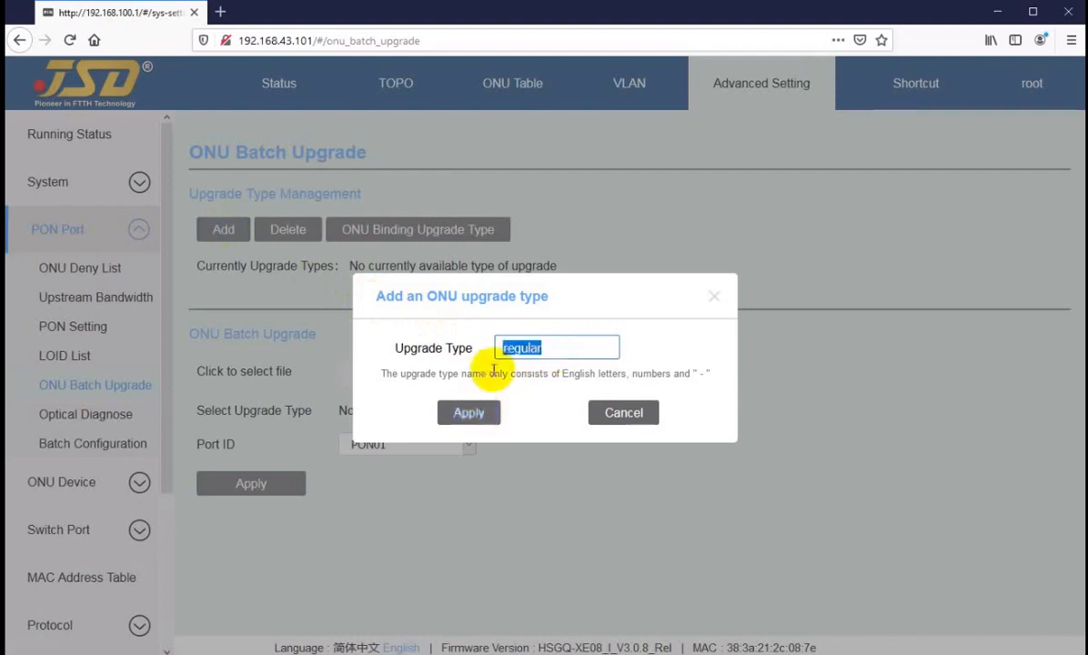
text(hu-)
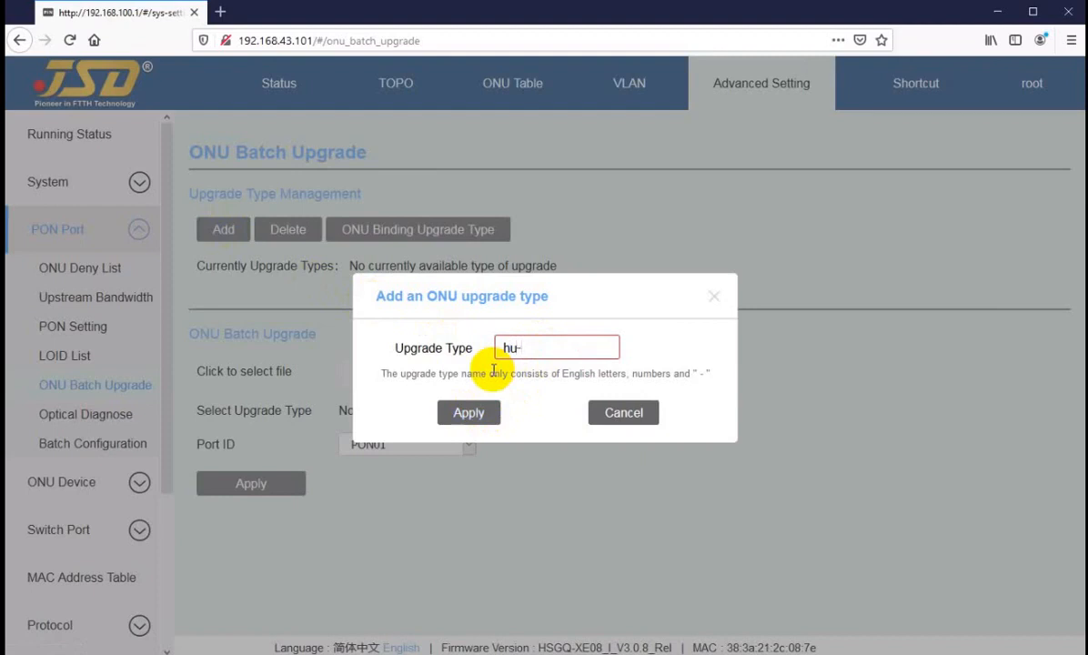
text(04-black)
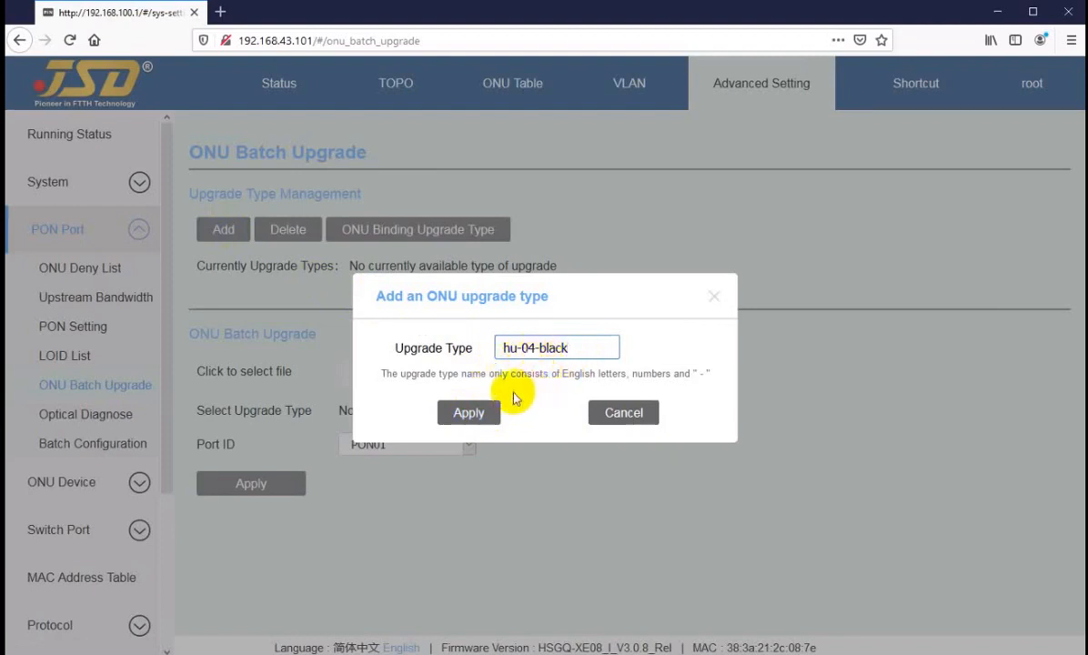
drag(586, 348, 490, 363)
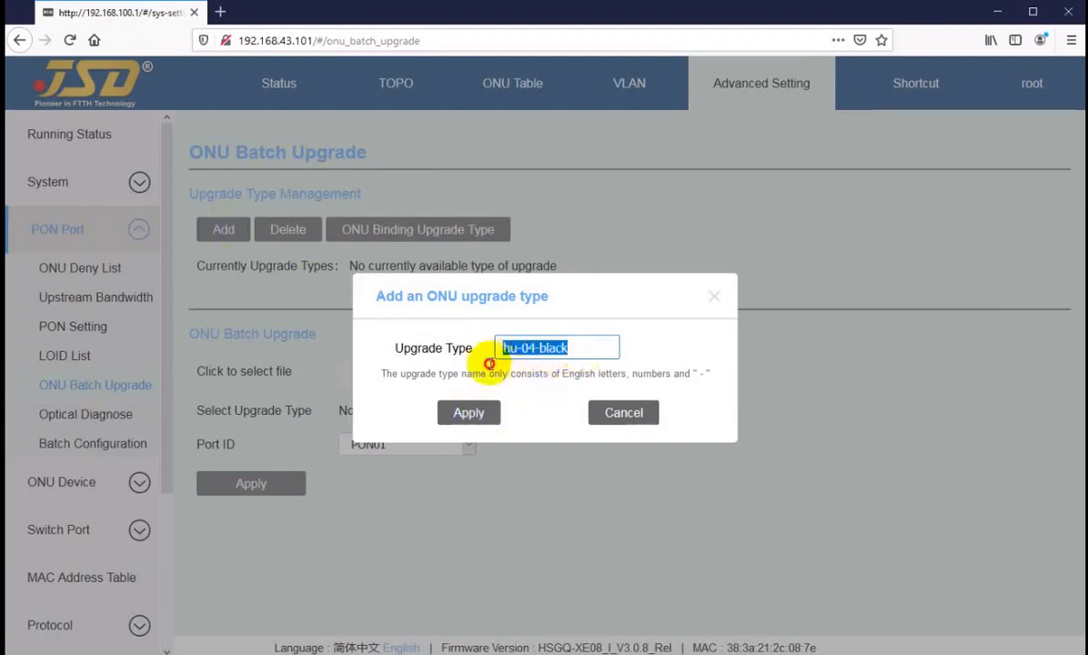
click(454, 413)
In the binding form, choose hu-04-black and port PON02, and tick ONU02/02.
click(392, 240)
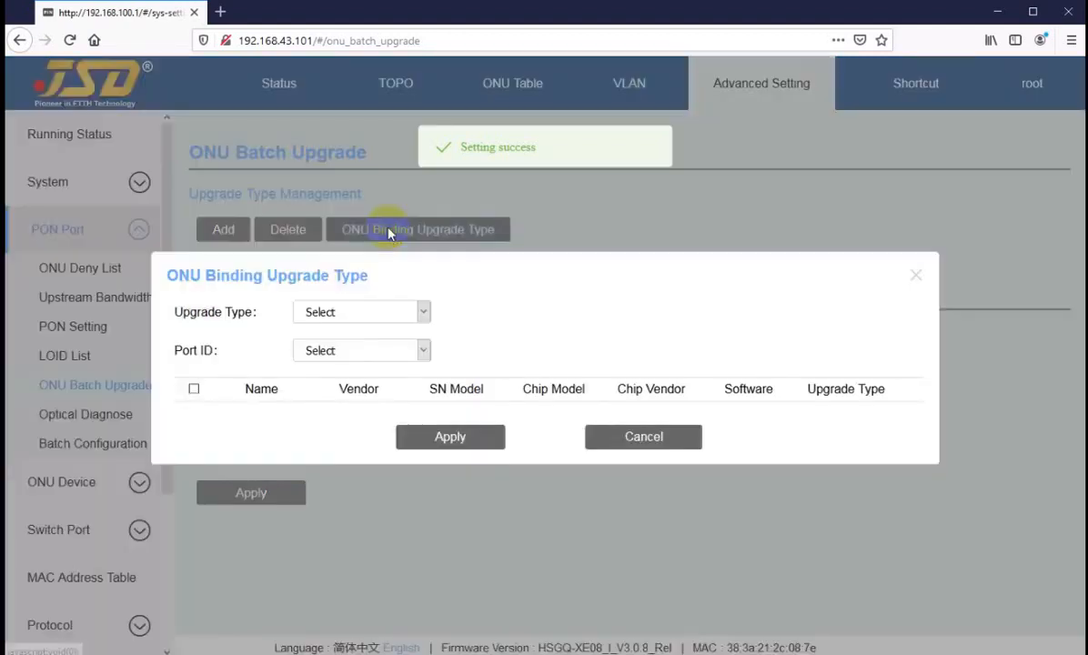
click(376, 313)
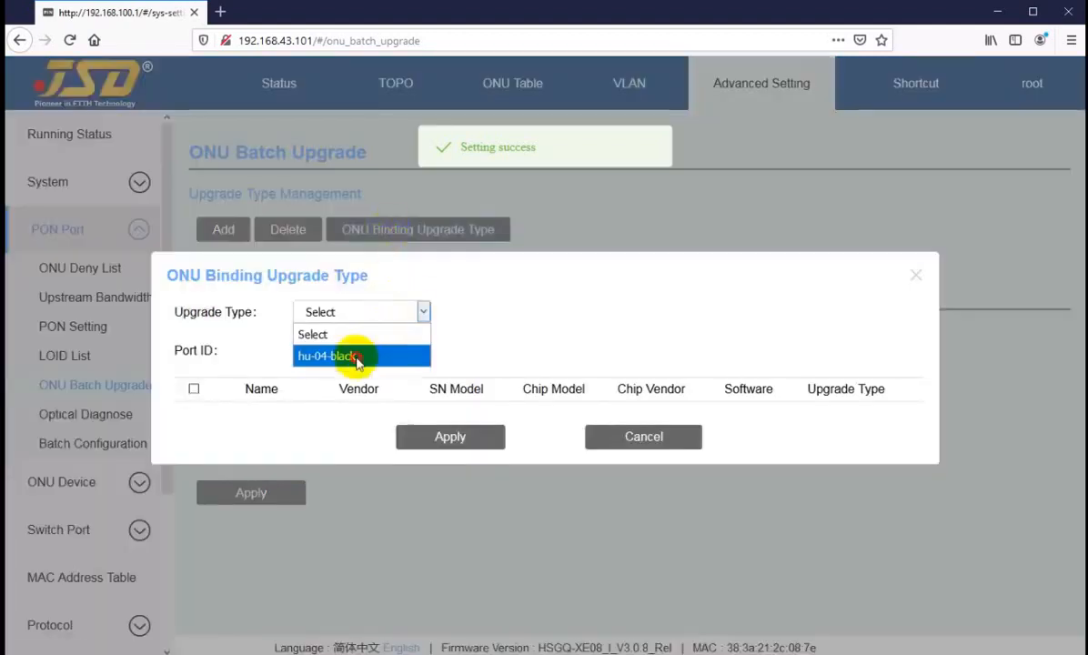
click(352, 355)
click(370, 349)
click(337, 416)
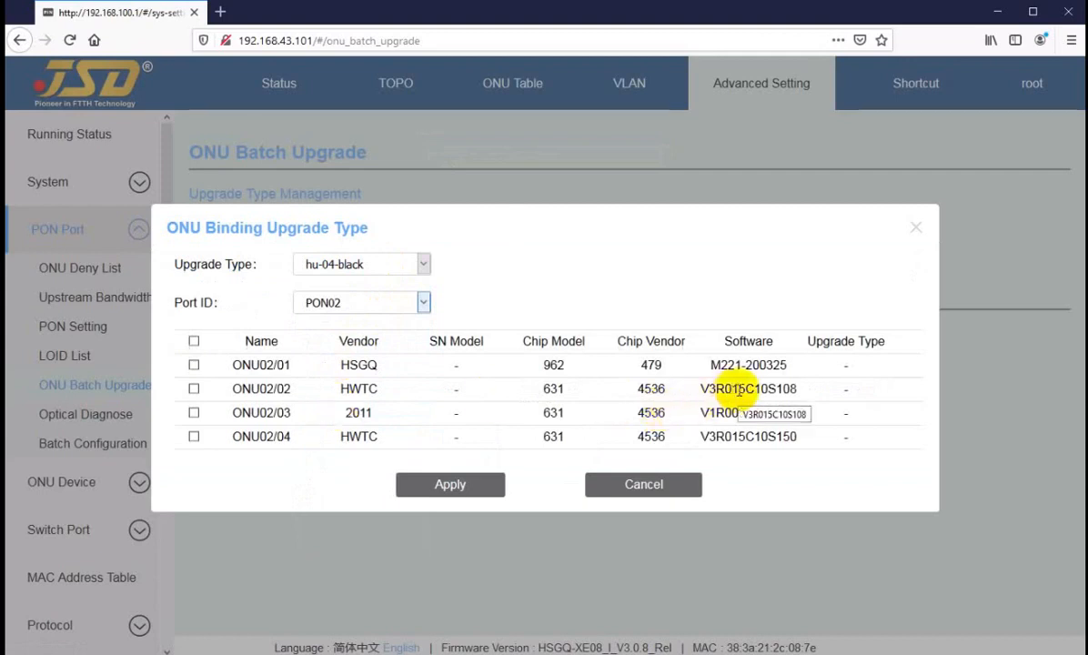
click(194, 389)
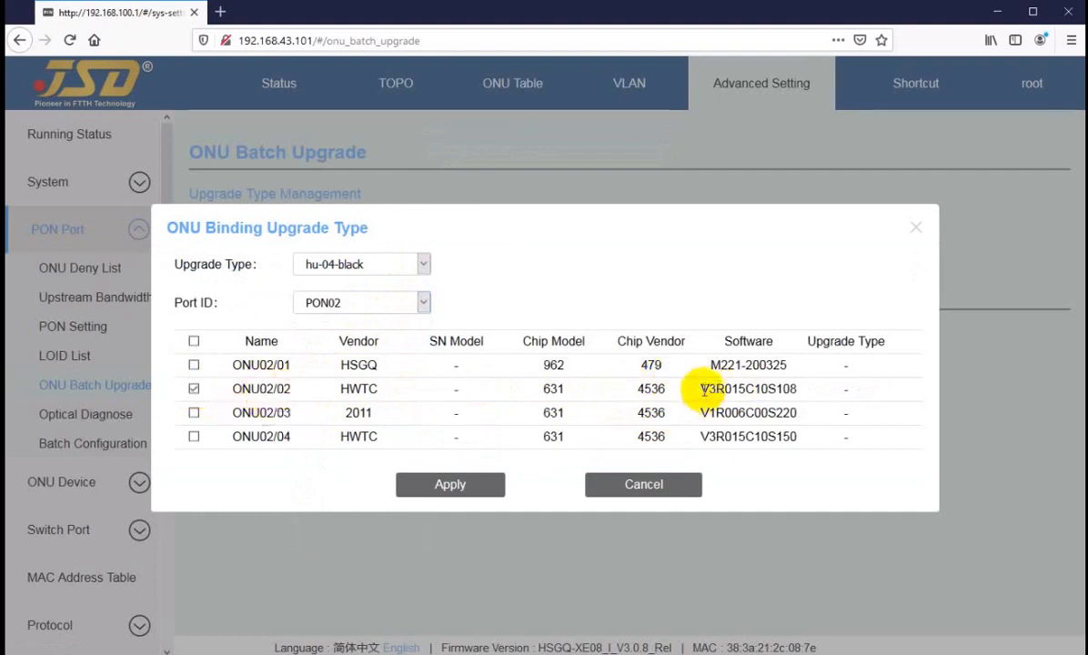
Compare the listed ONUs' software versions and apply the hu-04-black binding to ONU02/02.
drag(708, 390, 772, 392)
click(761, 391)
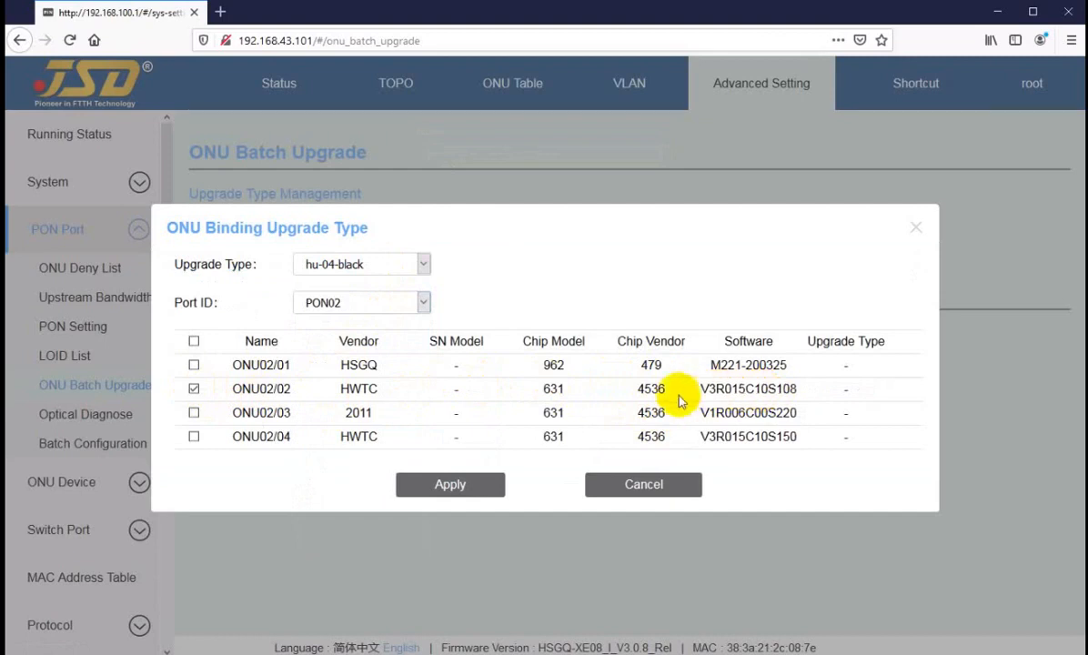
click(450, 483)
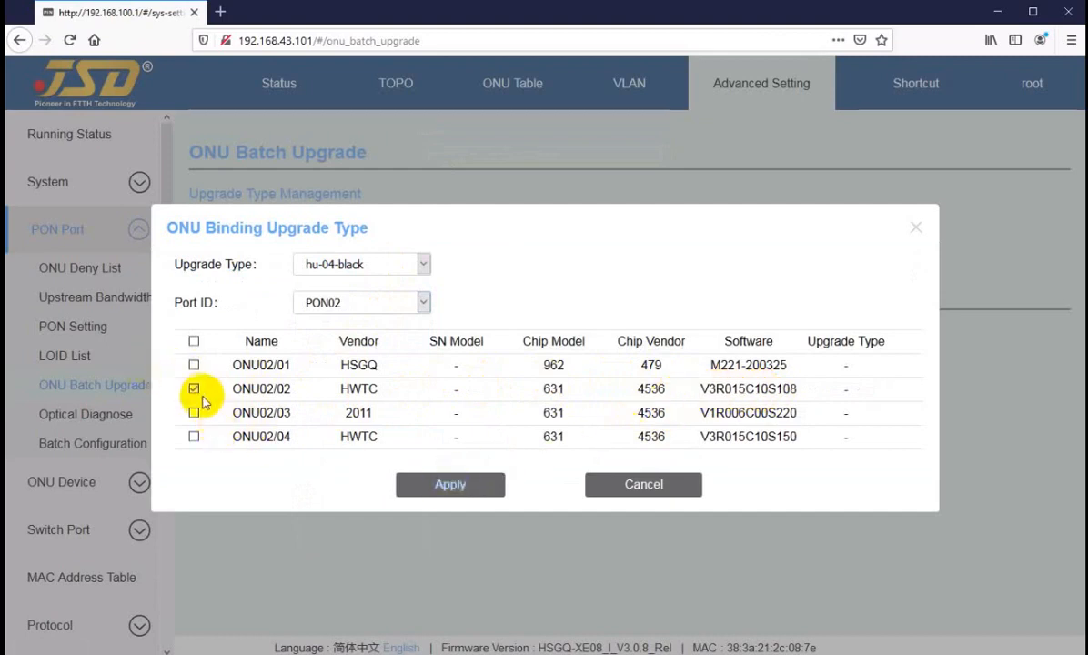
drag(733, 386, 782, 388)
click(740, 389)
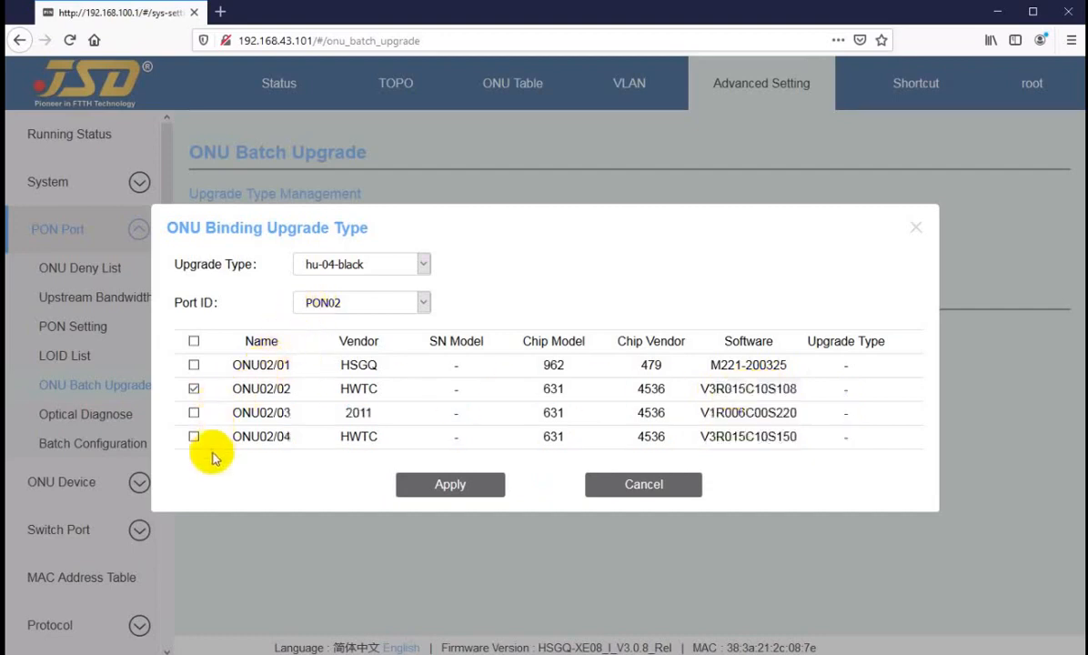
click(451, 491)
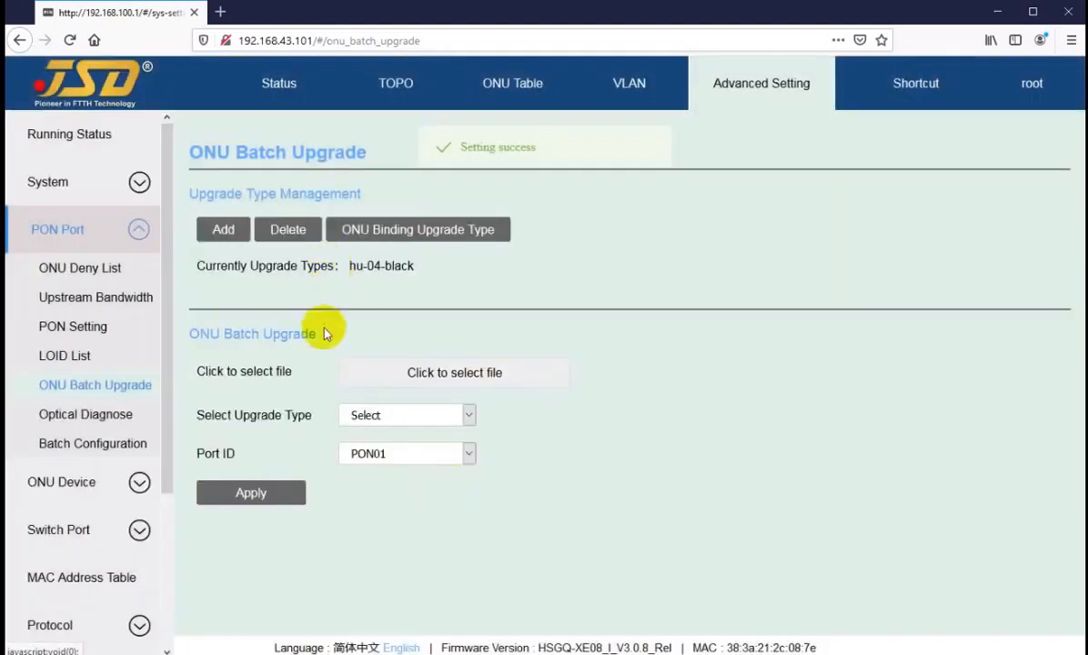
Set the batch upgrade to type hu-04-black on port PON02, cancelling the firmware file picker.
click(395, 417)
click(387, 459)
click(391, 455)
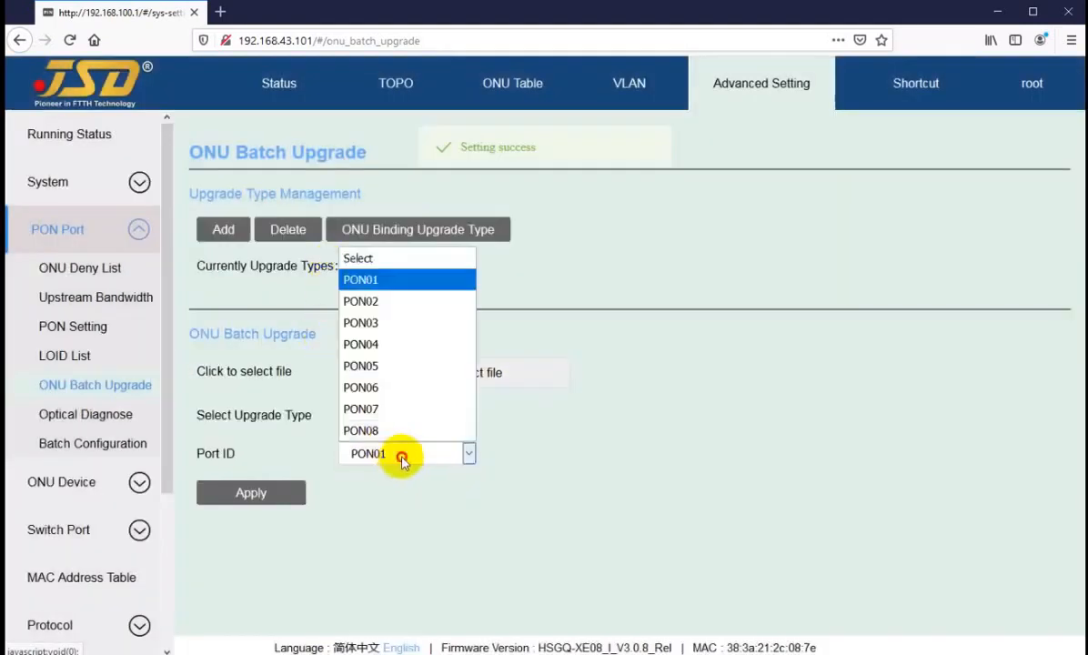
click(378, 303)
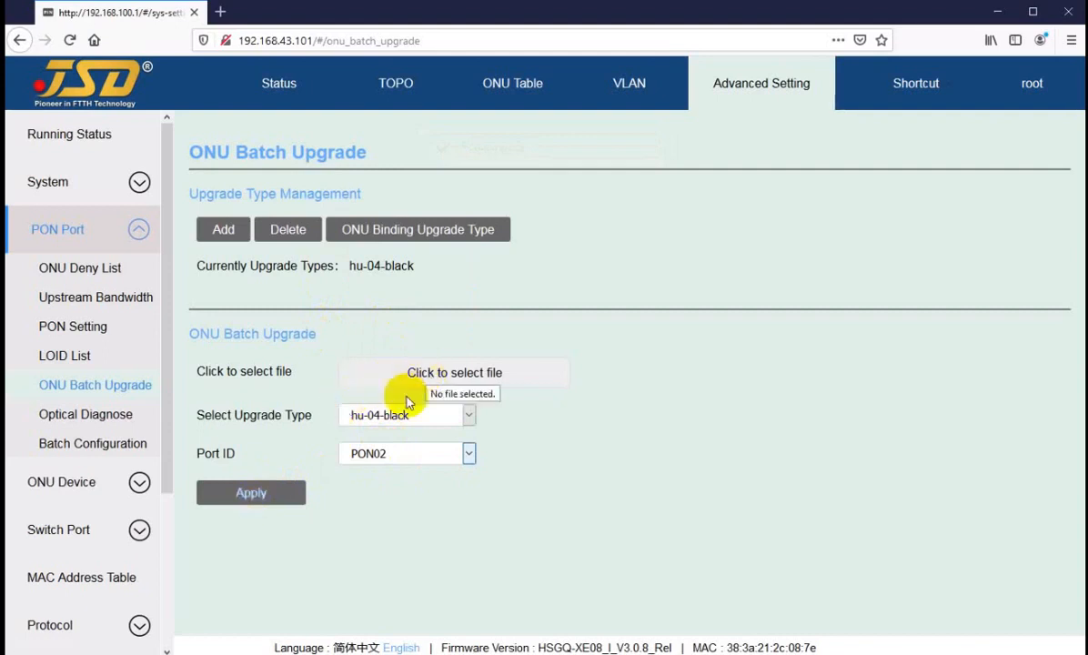
click(426, 373)
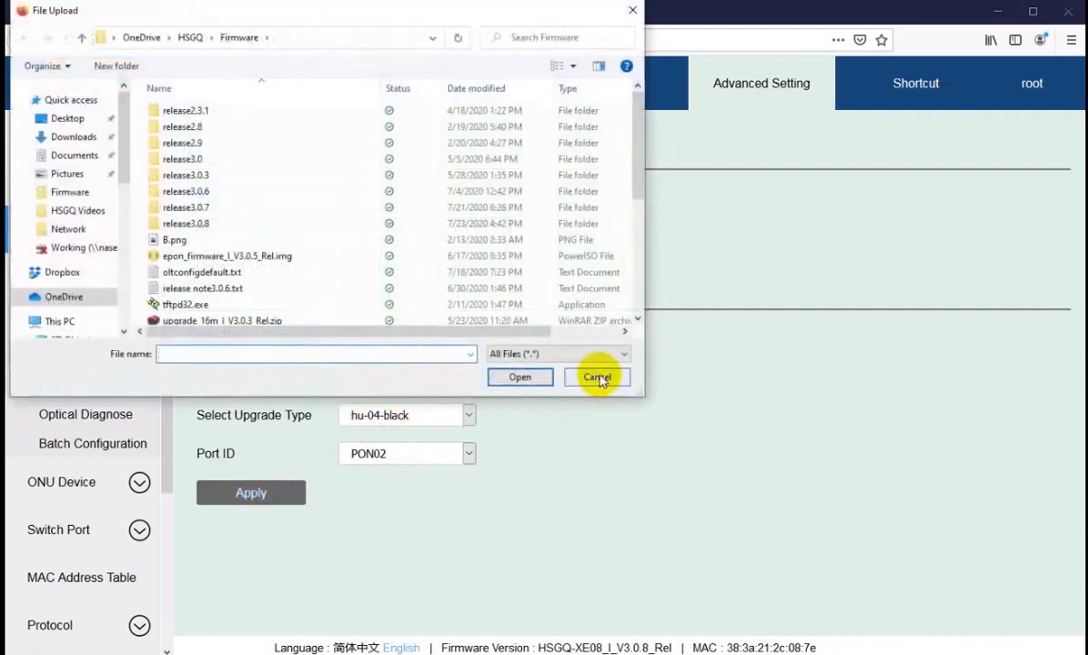
click(582, 379)
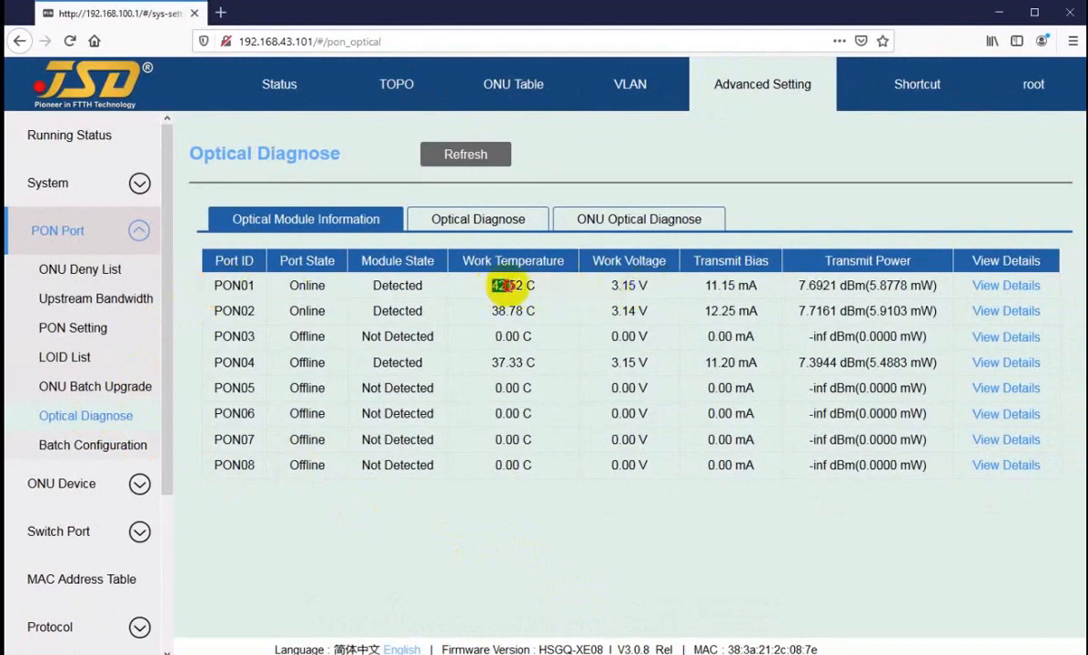
Review PON01's optical module transmit bias and transmit power readings.
drag(374, 285, 409, 285)
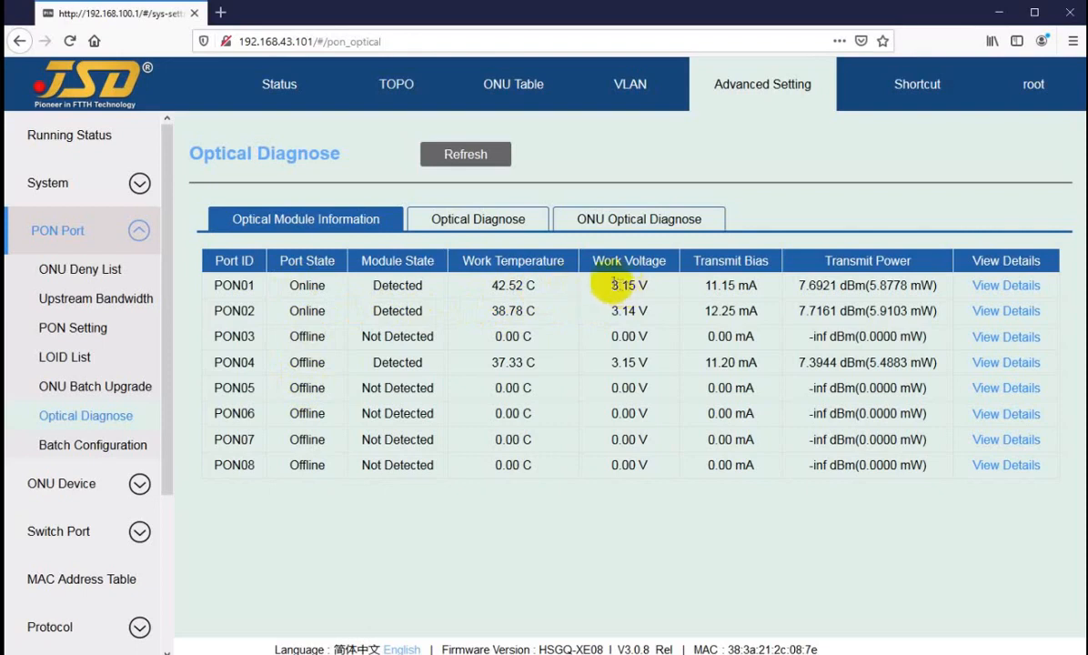
double_click(711, 285)
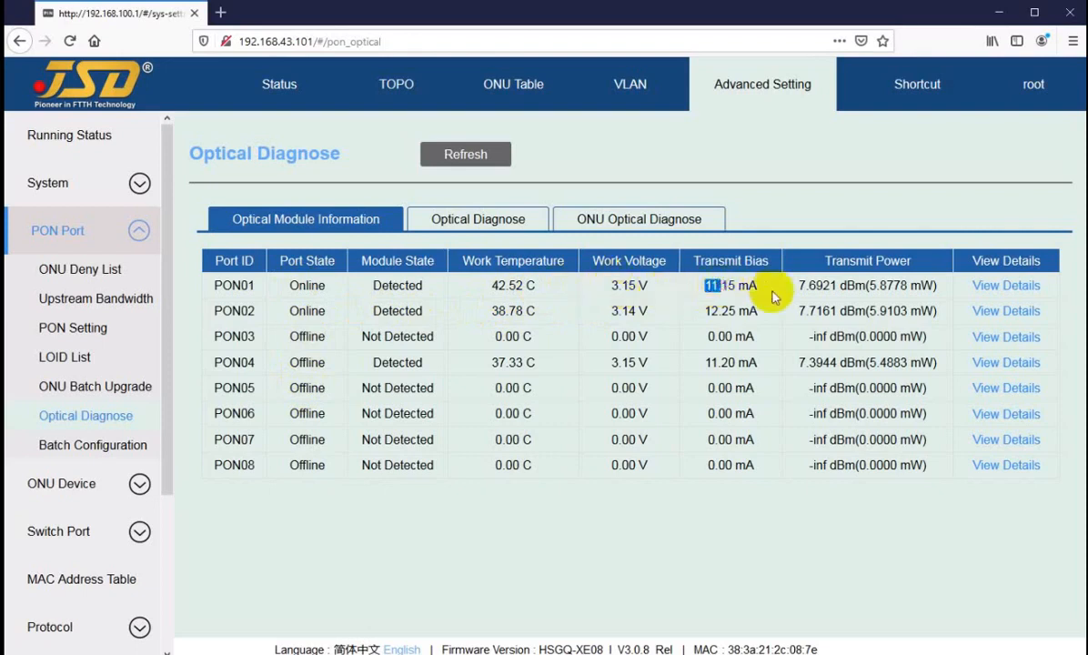
drag(798, 286, 824, 286)
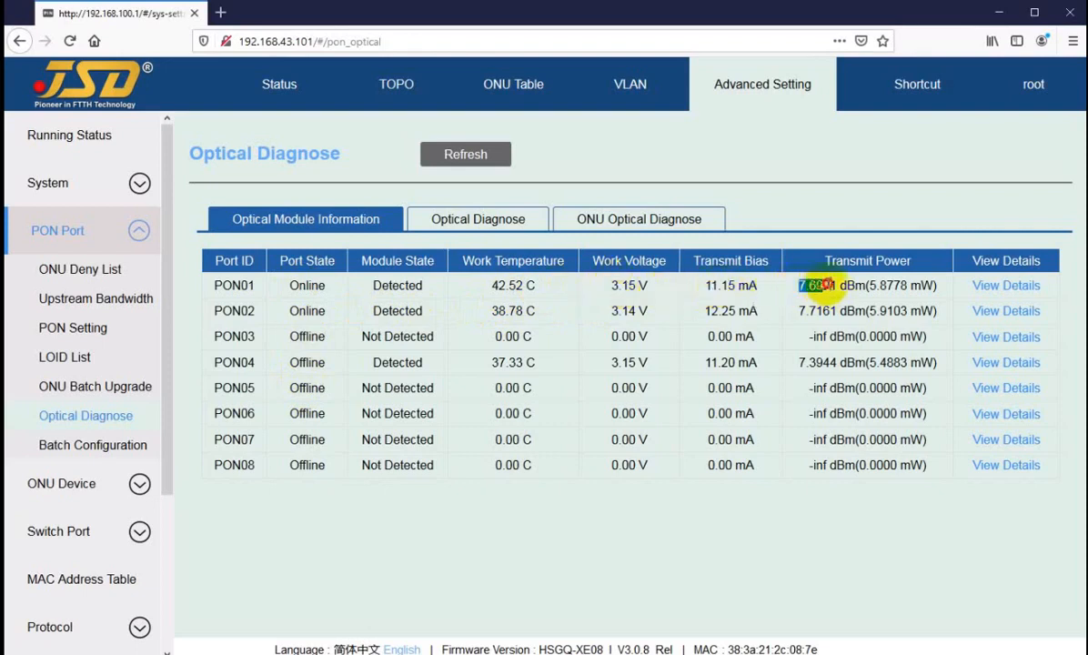
click(844, 286)
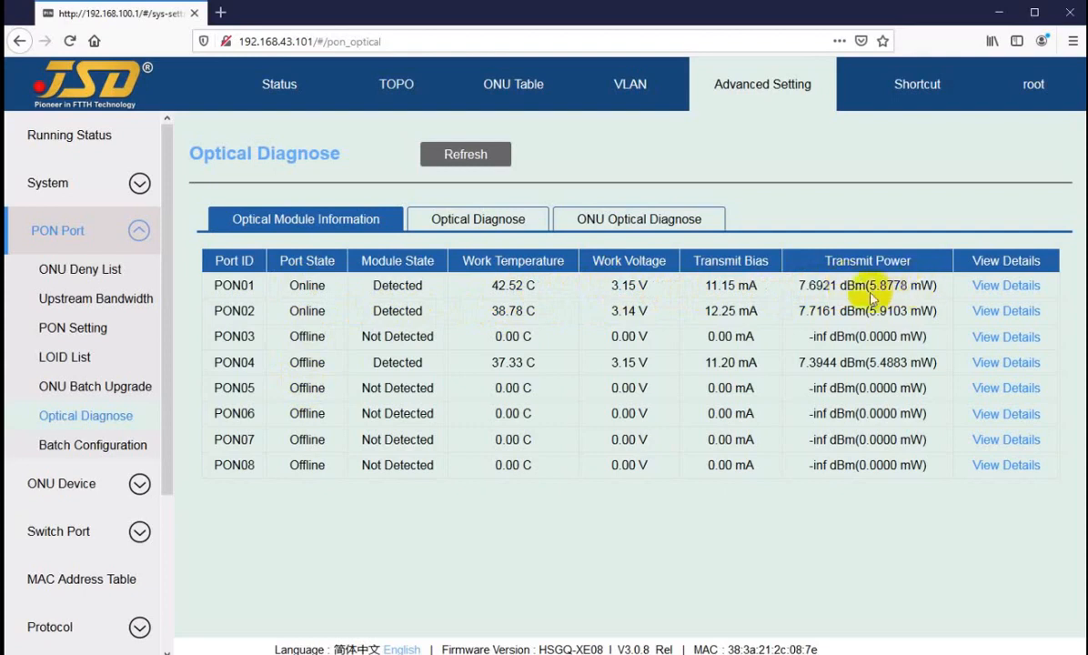
Read ONU2/2's RSSI on PON02, then move to the ONU Optical Diagnose view.
click(461, 218)
click(710, 154)
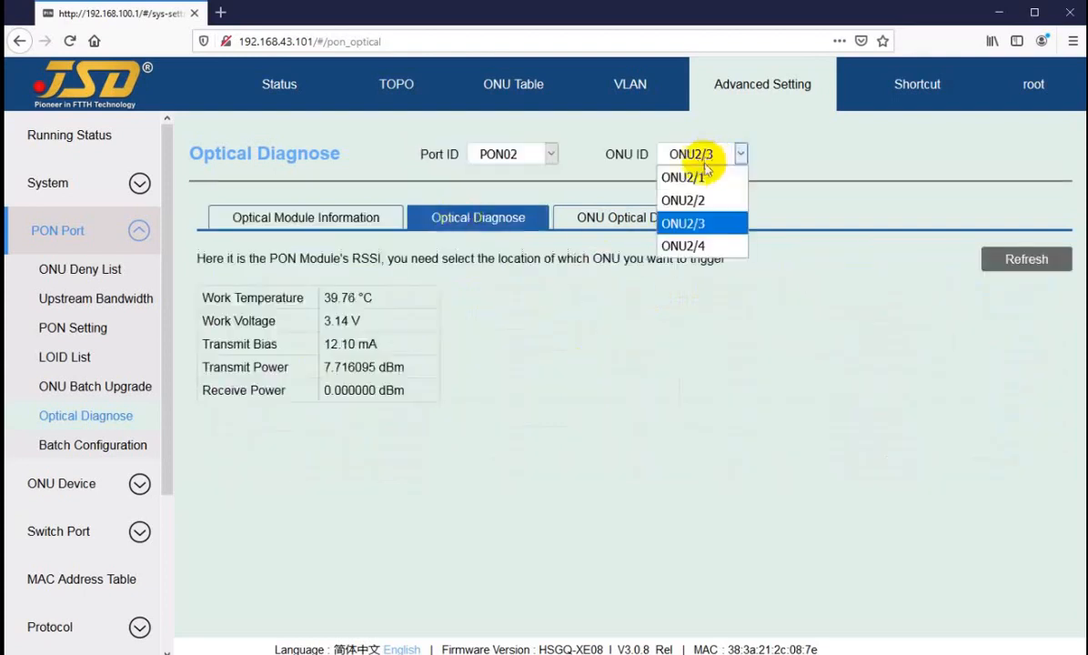
click(704, 199)
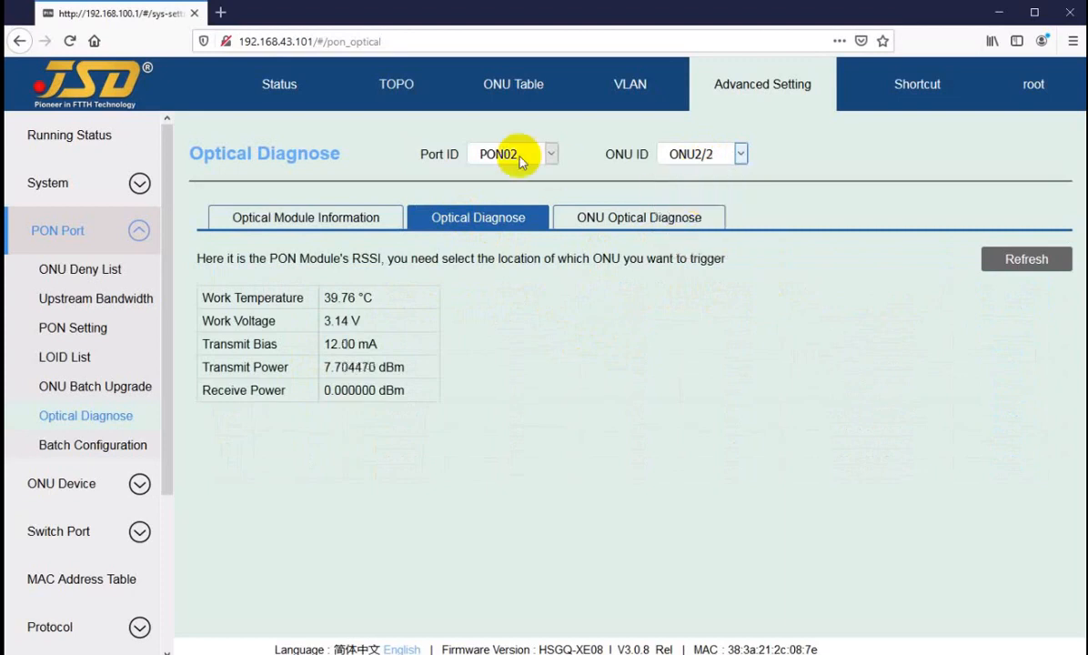
click(611, 221)
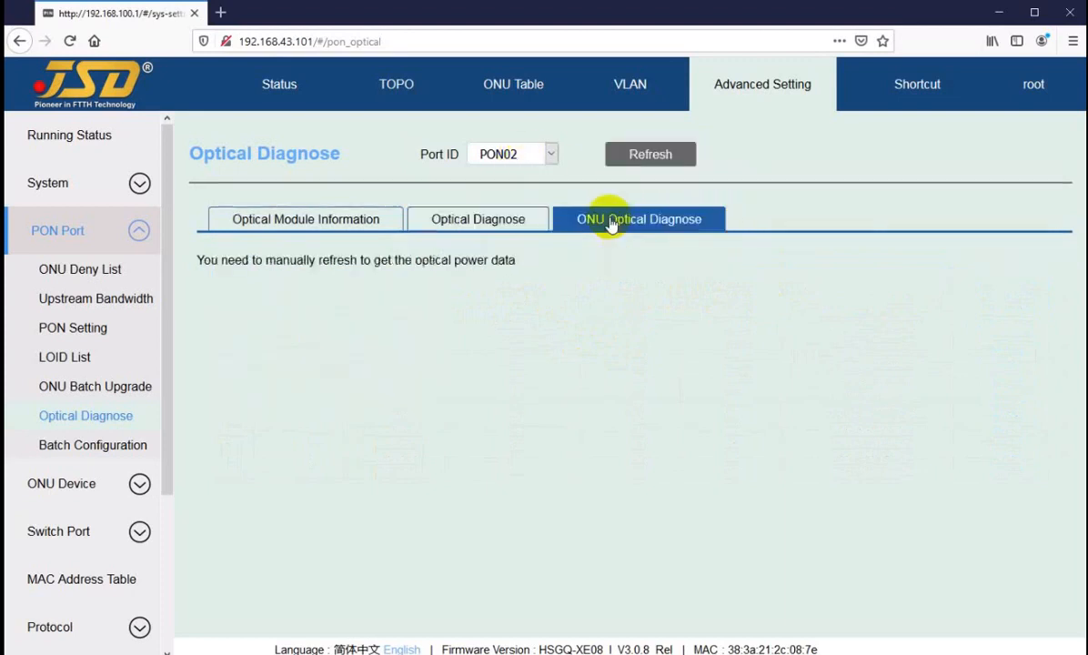
Refresh the ONU optical diagnosis data with port PON02 selected.
click(650, 154)
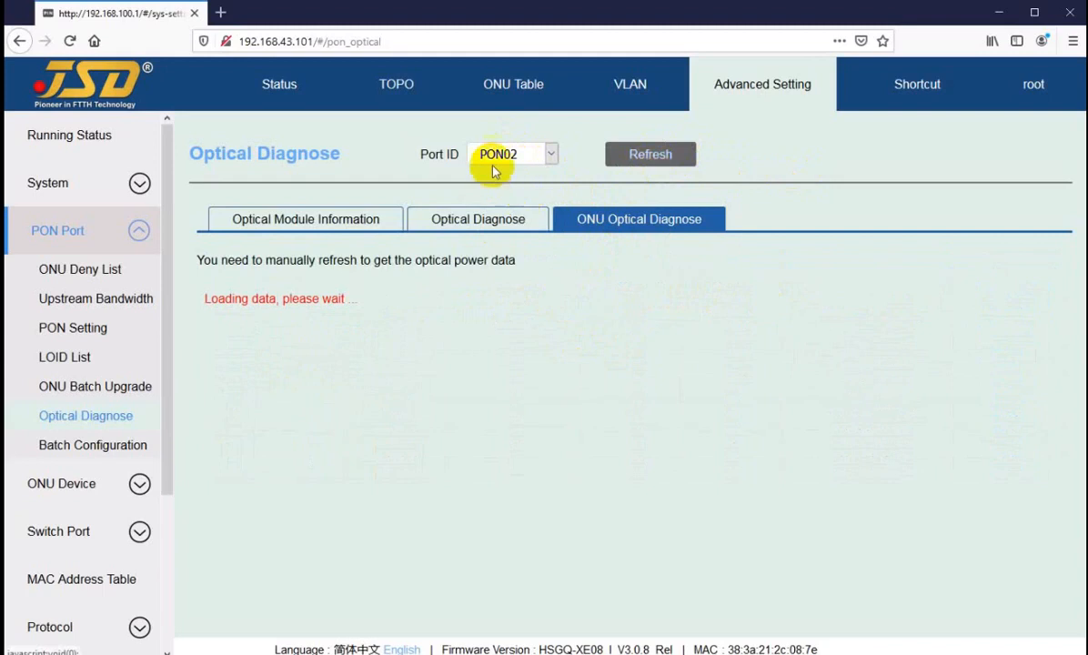
click(512, 156)
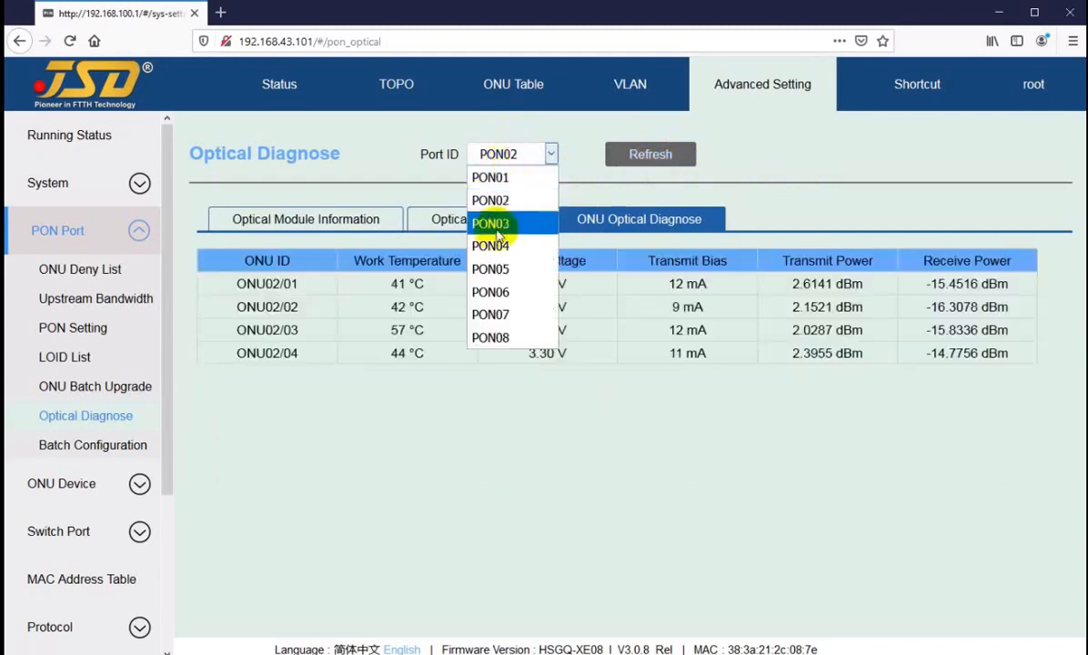
click(808, 189)
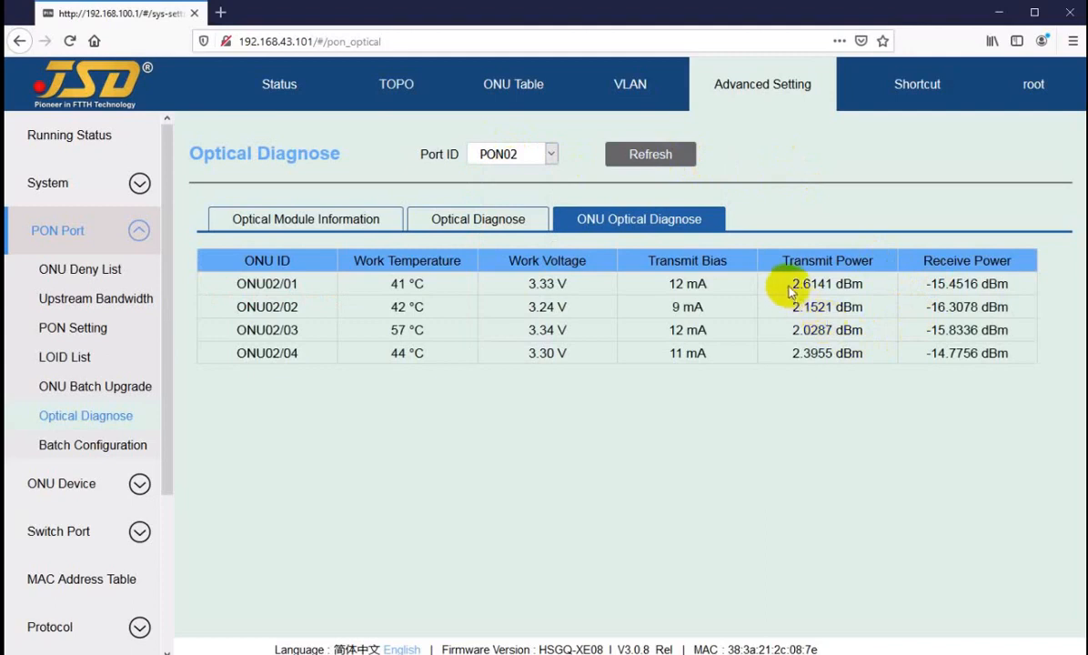
Review ONU02/01's transmit power, 12 mA bias, voltage and temperature, plus all four receive powers.
drag(791, 284, 799, 284)
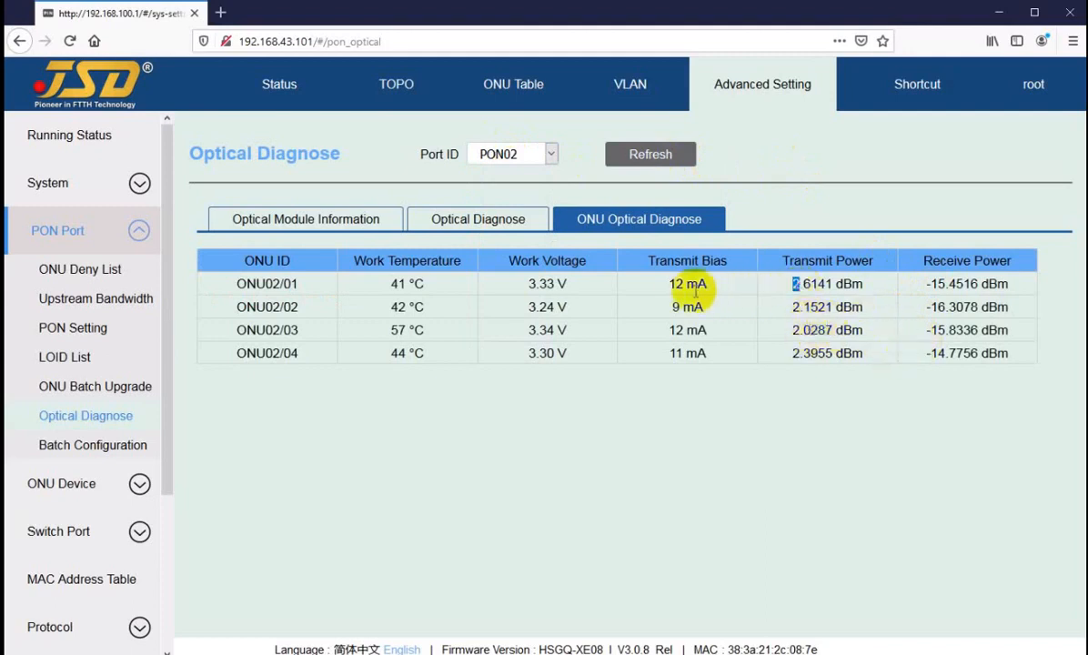
double_click(673, 283)
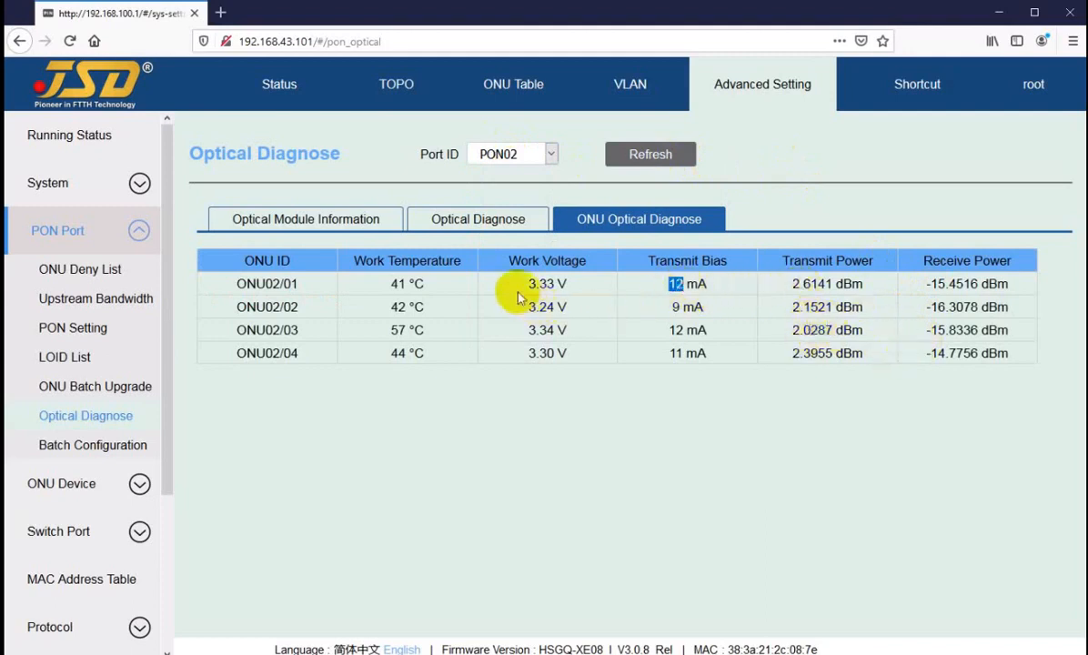
drag(529, 284, 545, 283)
drag(391, 284, 402, 284)
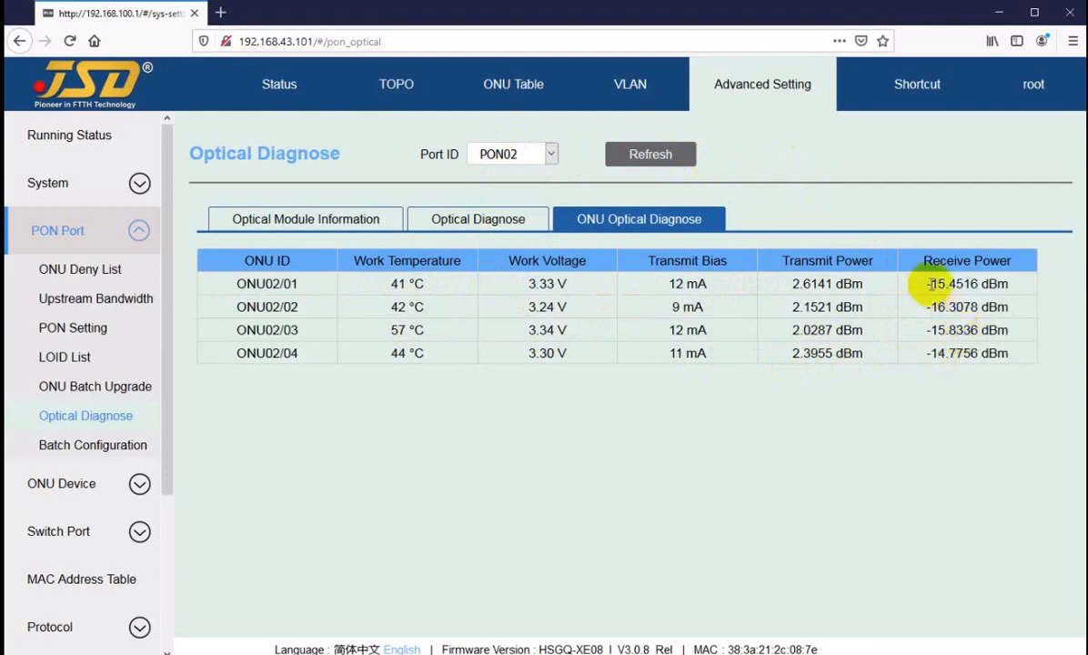
drag(930, 284, 937, 345)
click(937, 355)
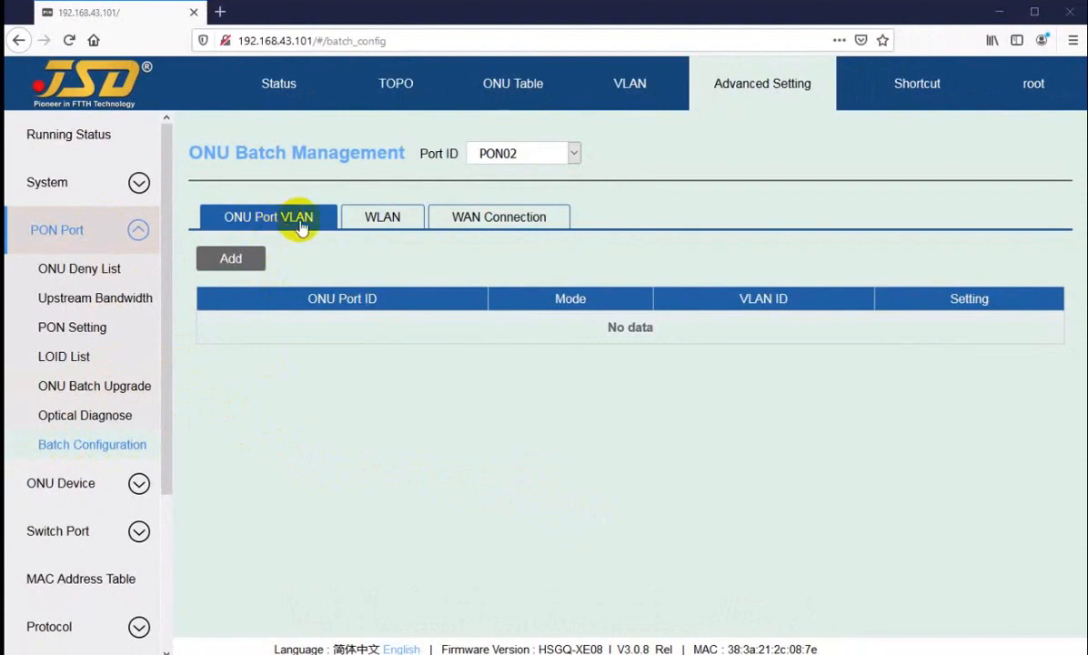
Browse PON02's WLAN and WAN Connection tabs, then return to ONU Port VLAN with PON02 kept.
click(382, 223)
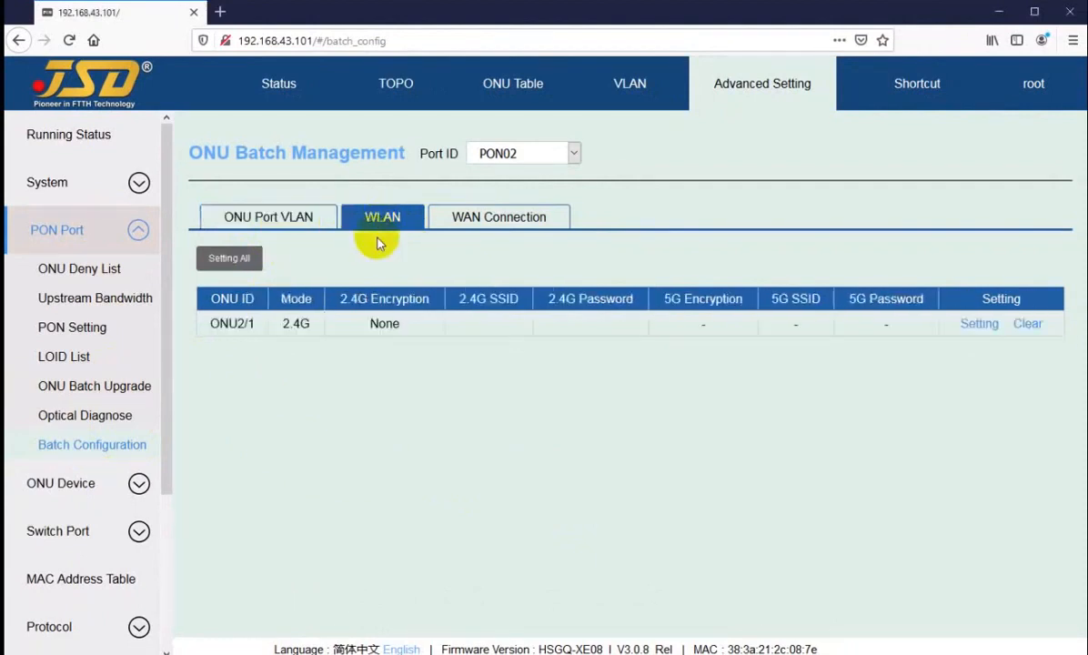
click(459, 218)
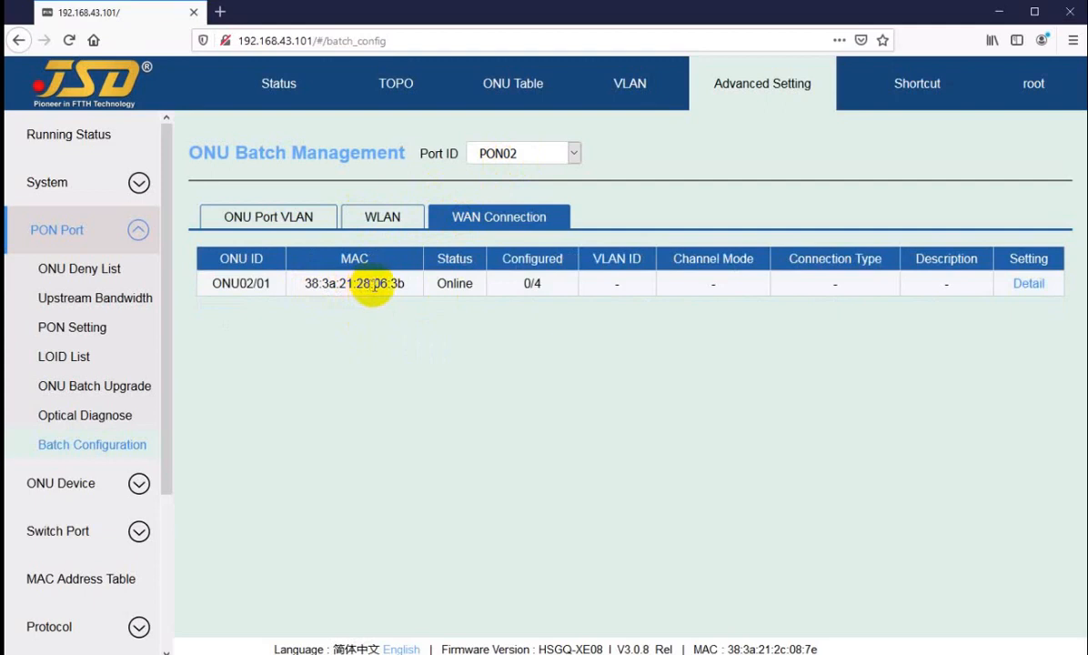
click(377, 216)
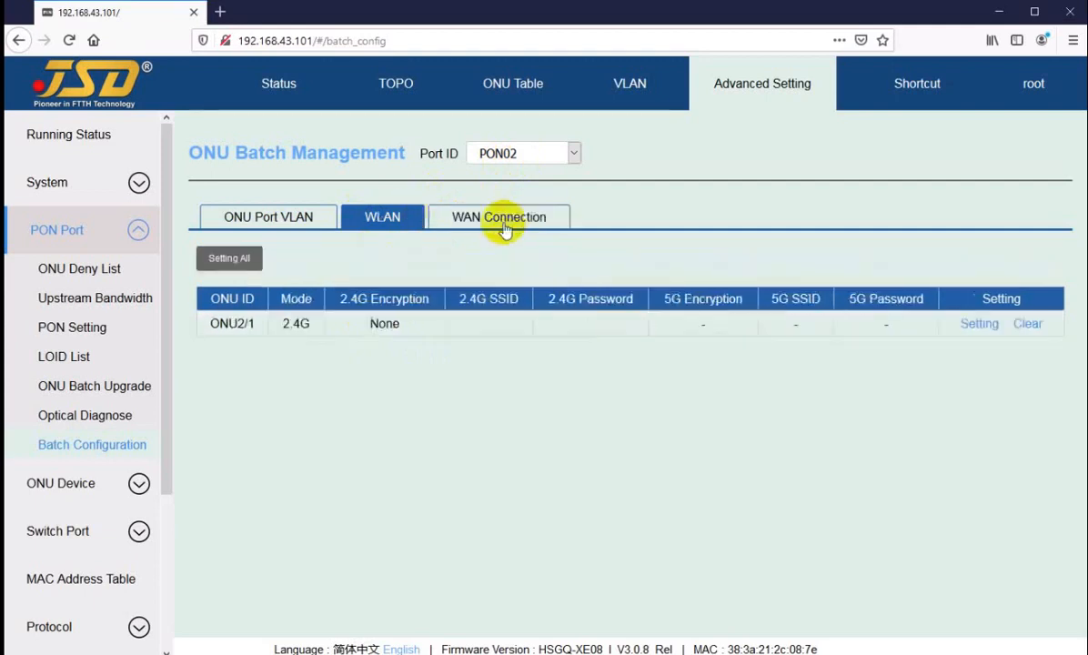
click(496, 218)
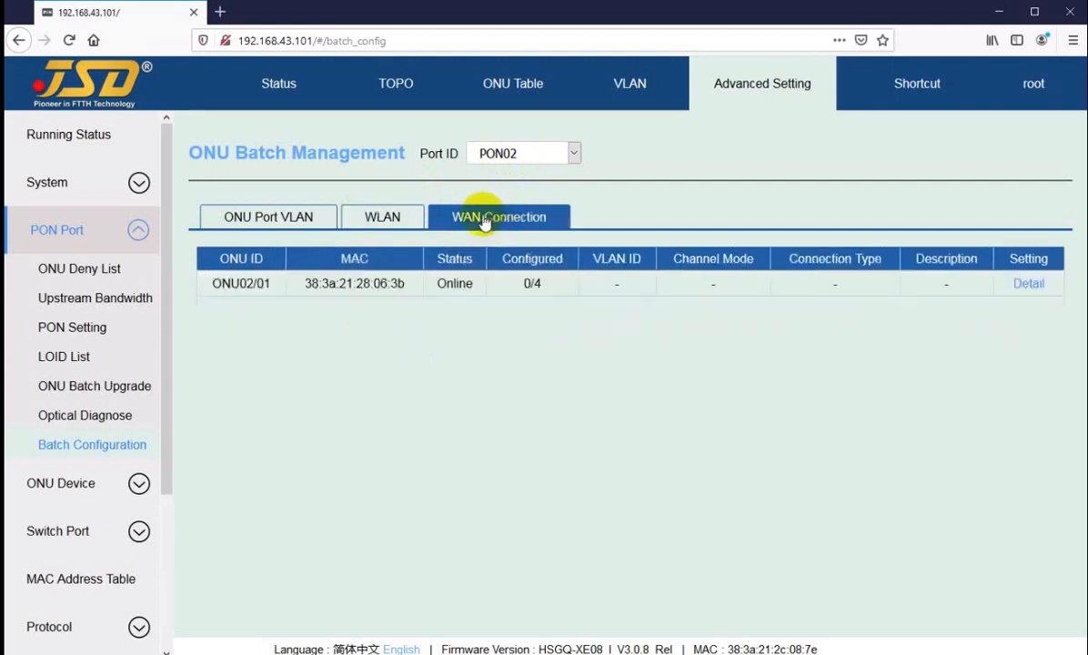
click(276, 218)
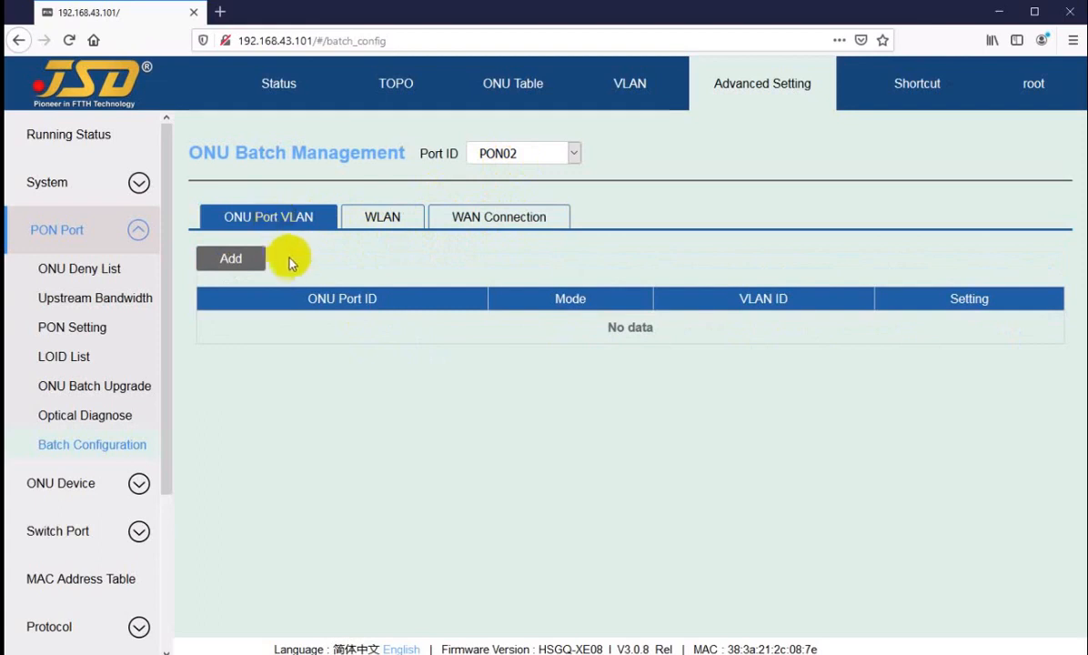
click(514, 154)
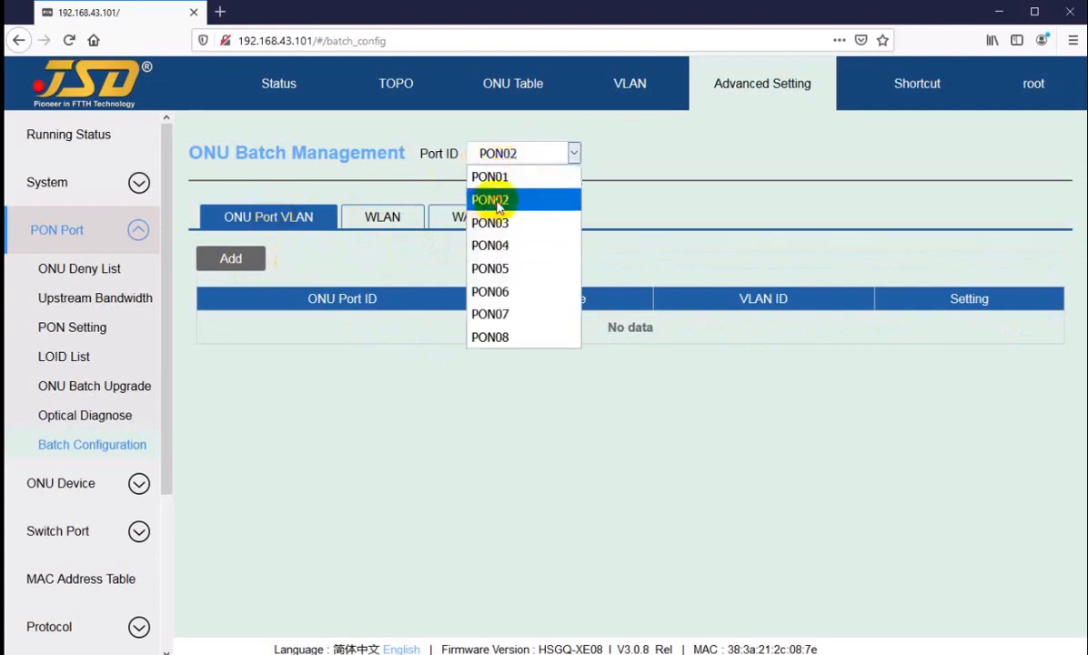
click(507, 199)
click(514, 170)
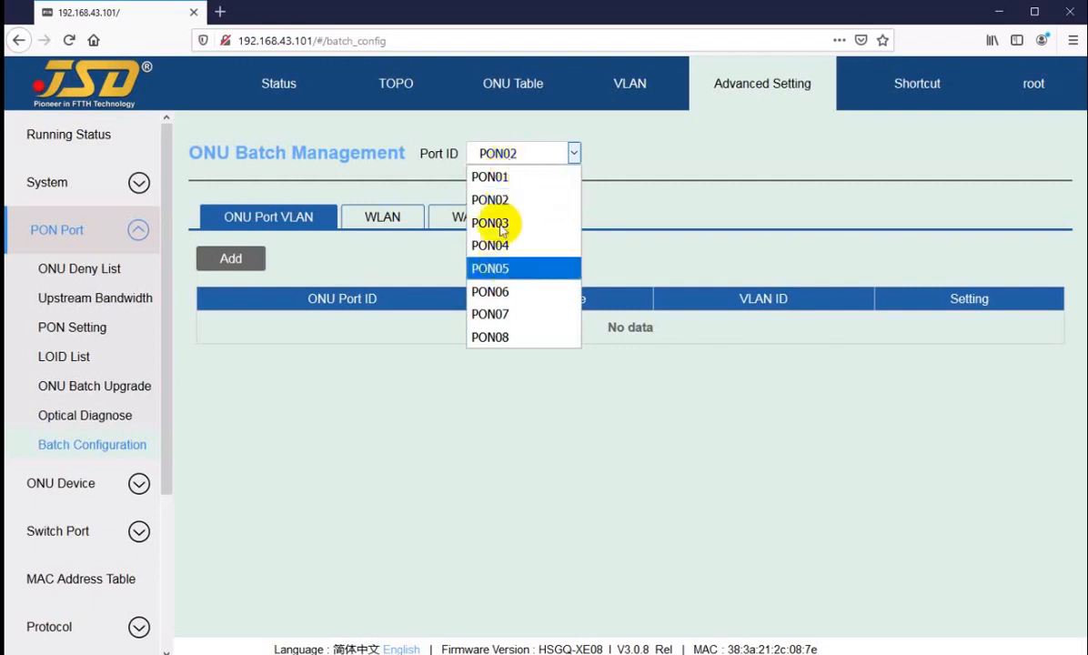
click(499, 199)
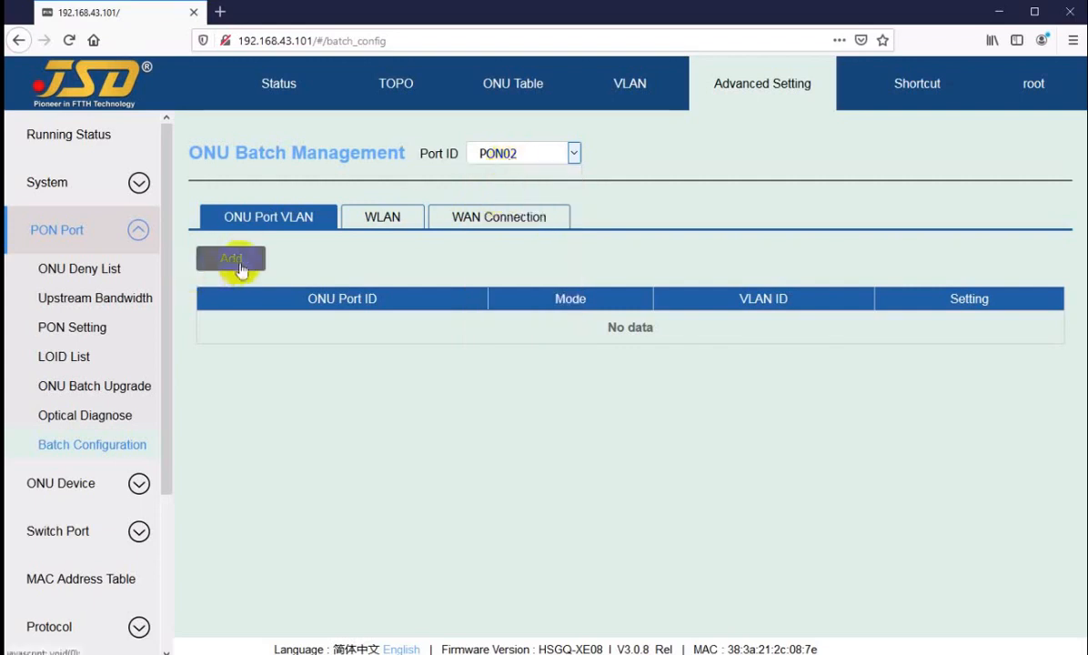
click(244, 262)
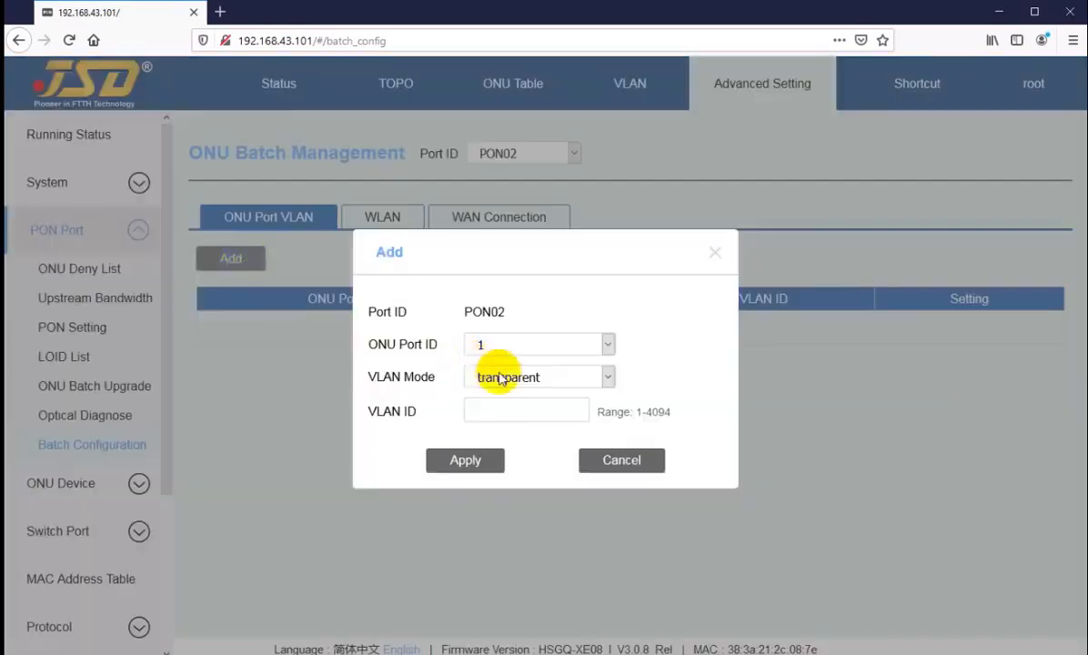
click(488, 345)
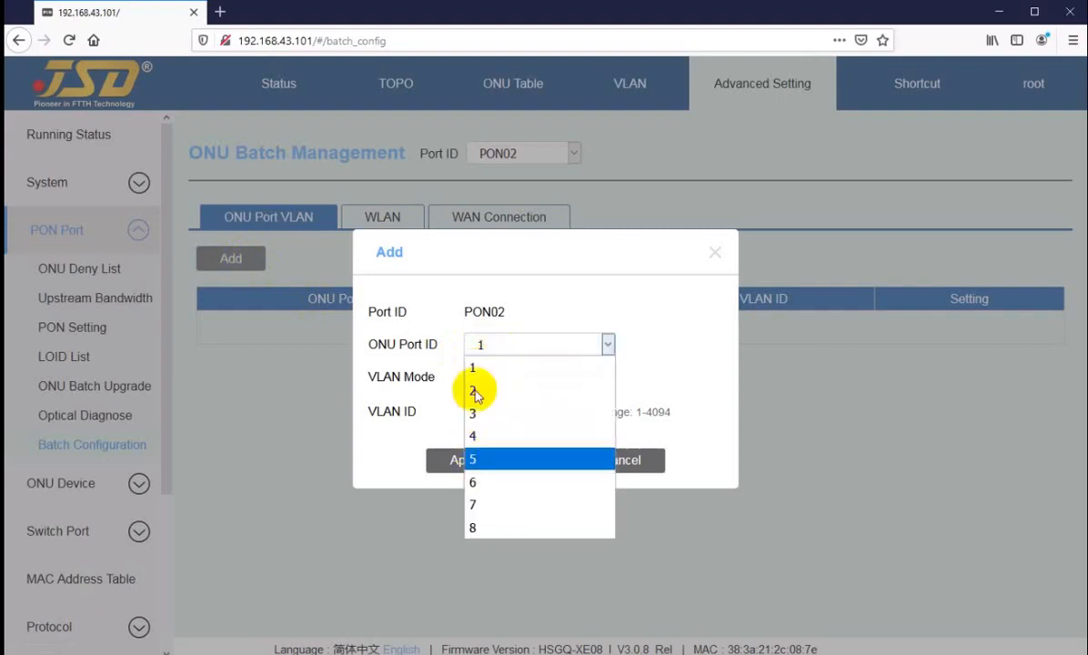
click(502, 362)
click(510, 378)
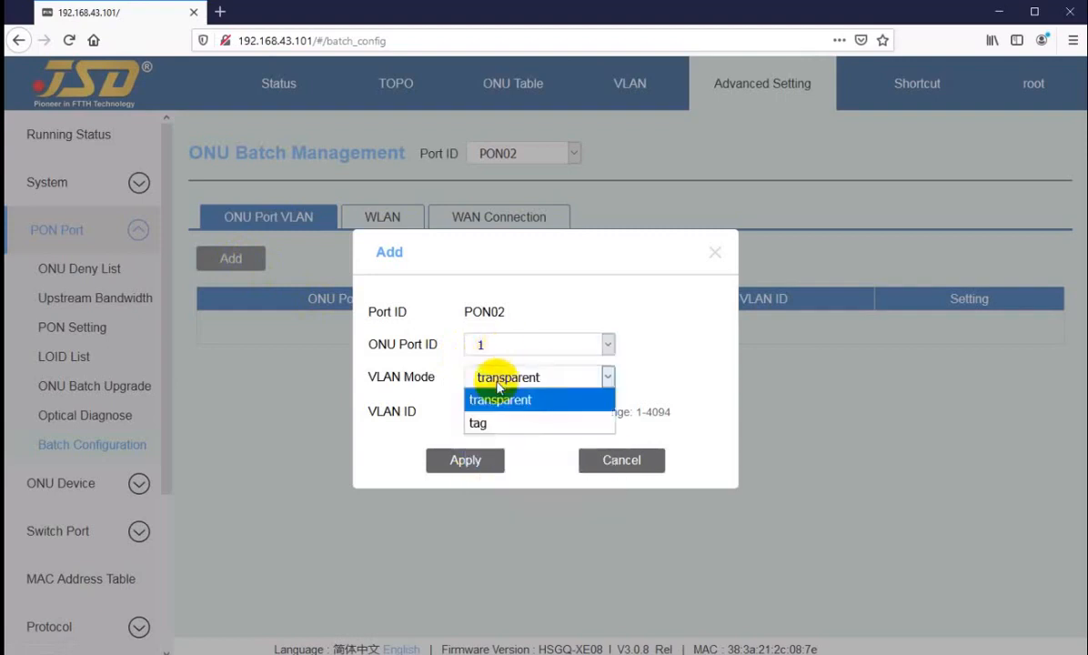
click(488, 423)
click(511, 410)
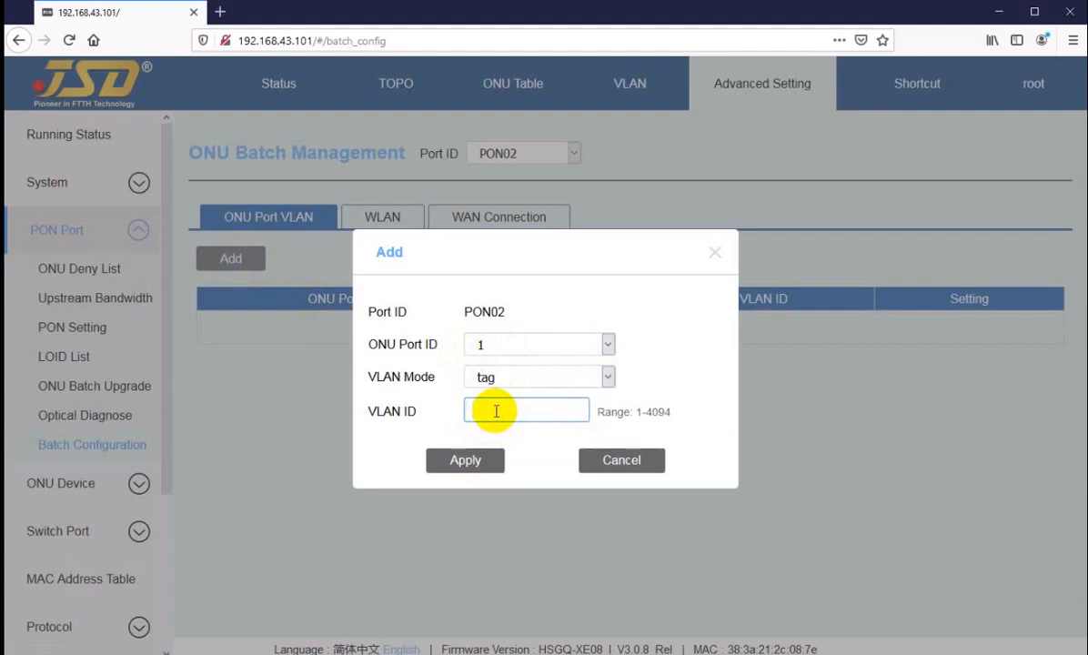
click(503, 410)
click(486, 345)
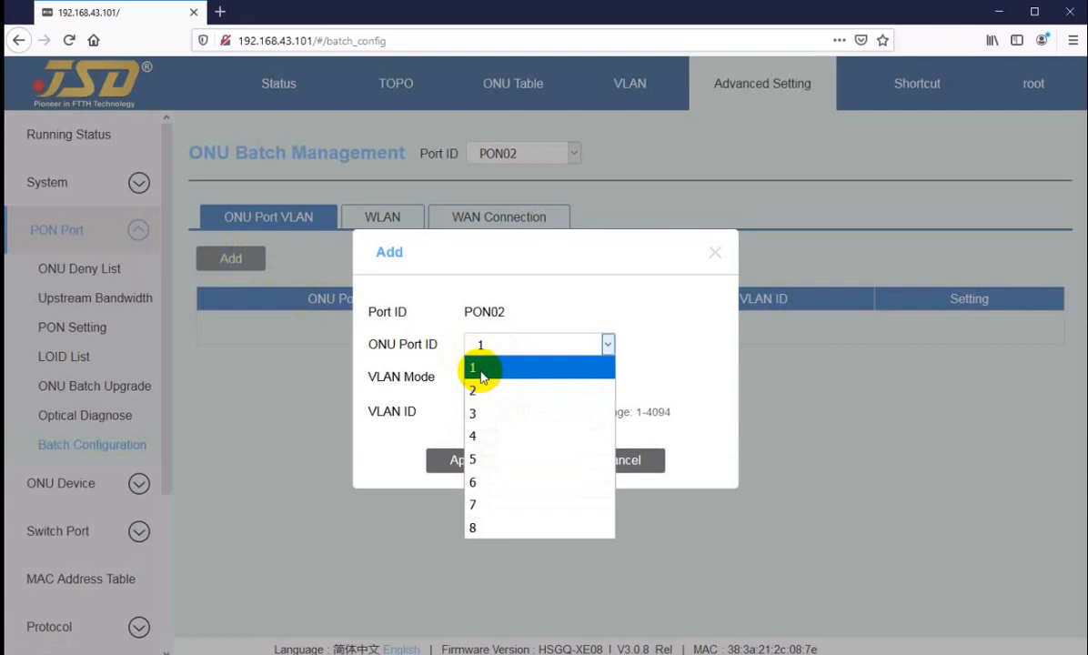
click(485, 368)
click(491, 380)
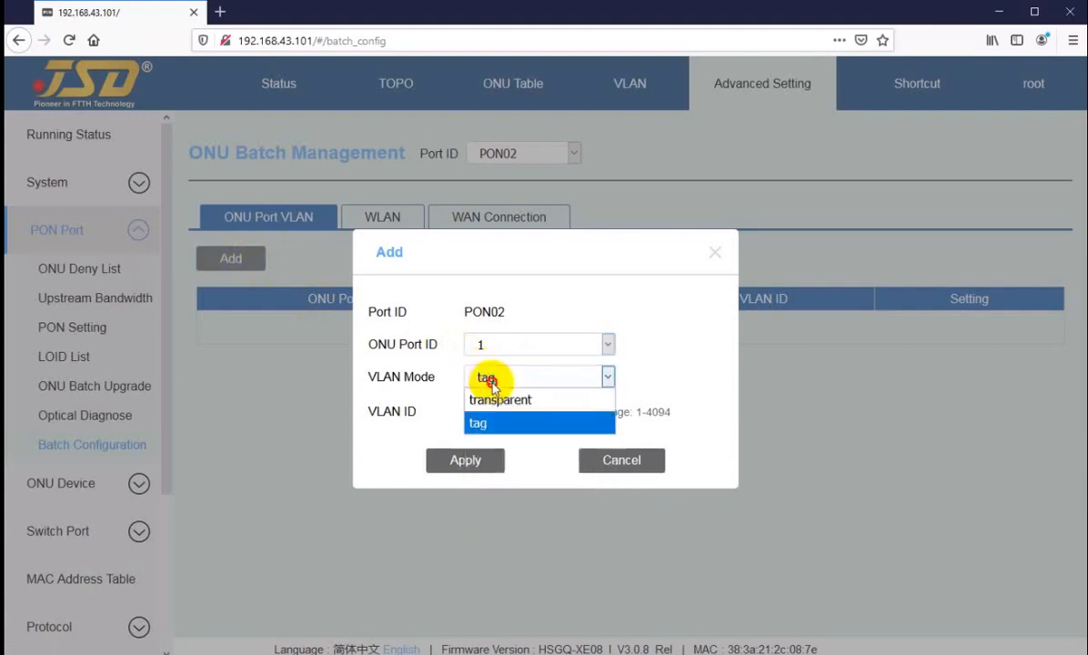
click(499, 399)
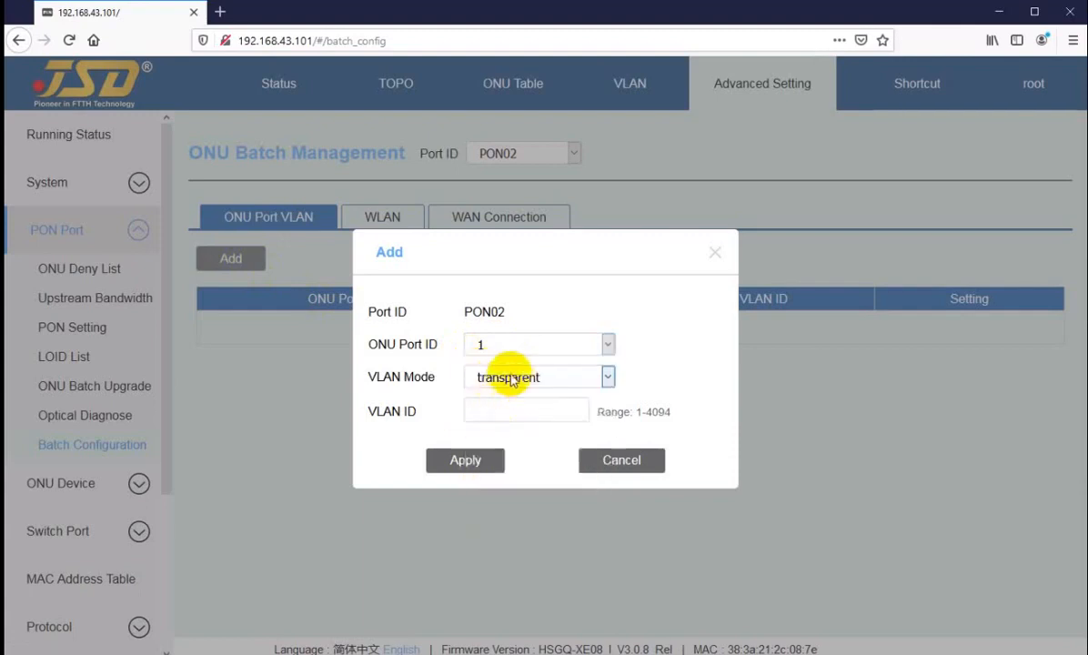
click(509, 380)
click(491, 419)
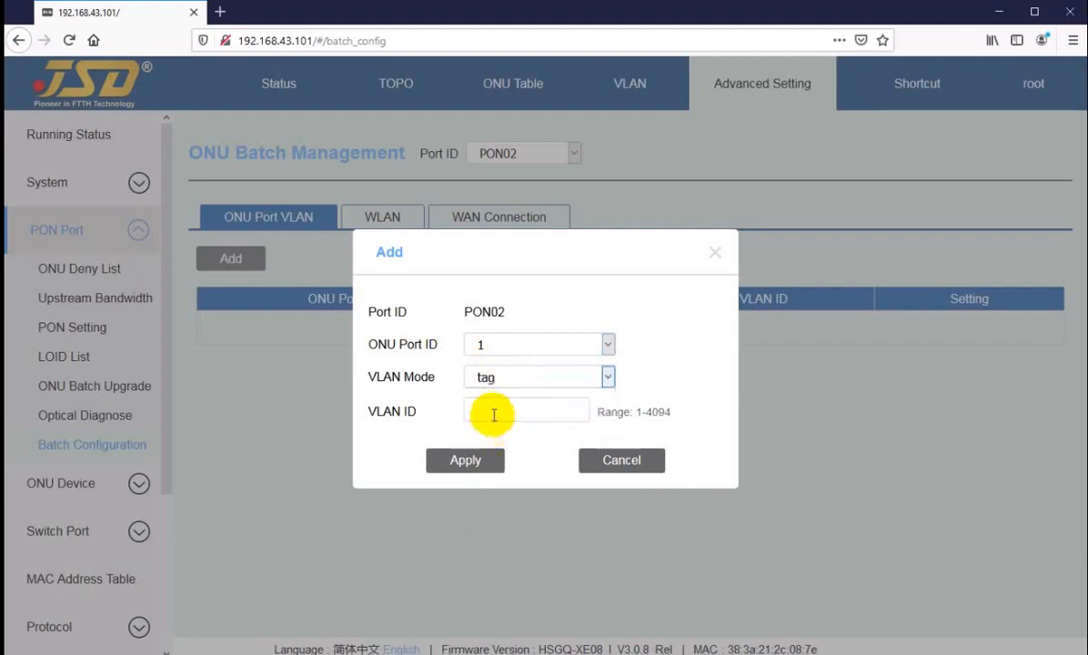
click(493, 414)
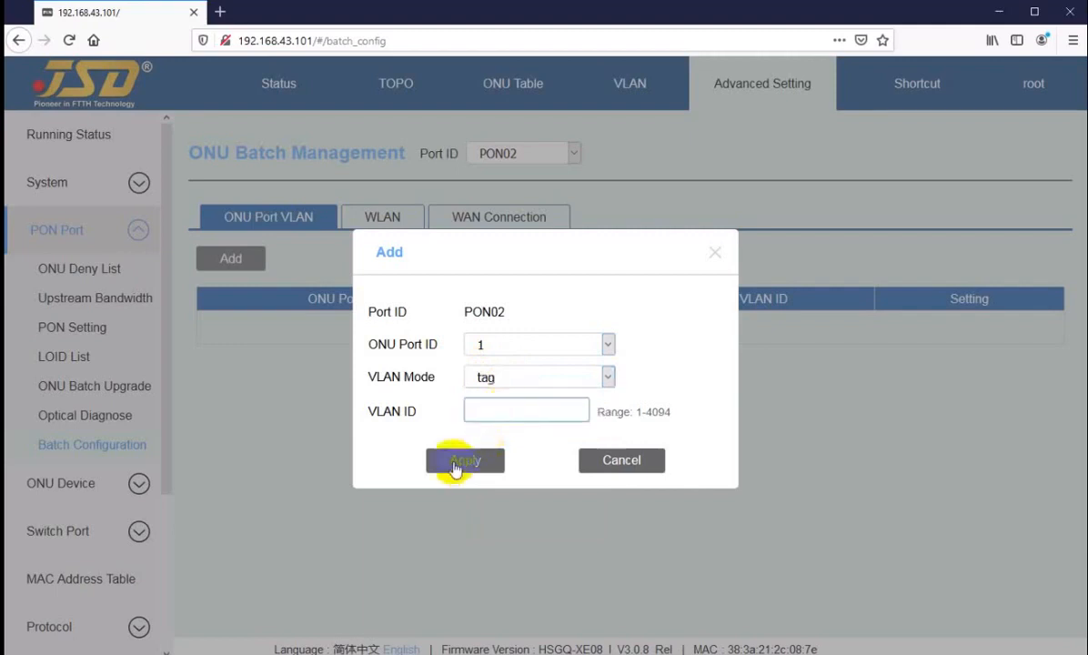
click(584, 460)
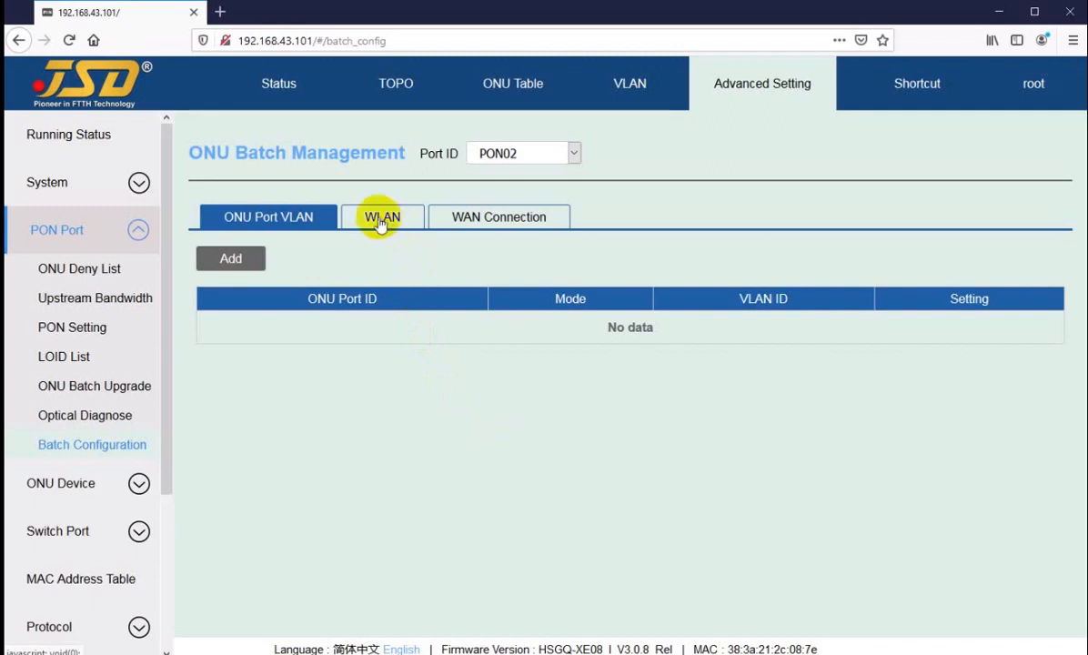
Give ONU2/1 WPA2 encryption, SSID jsd and a Wi-Fi password, and apply.
click(380, 223)
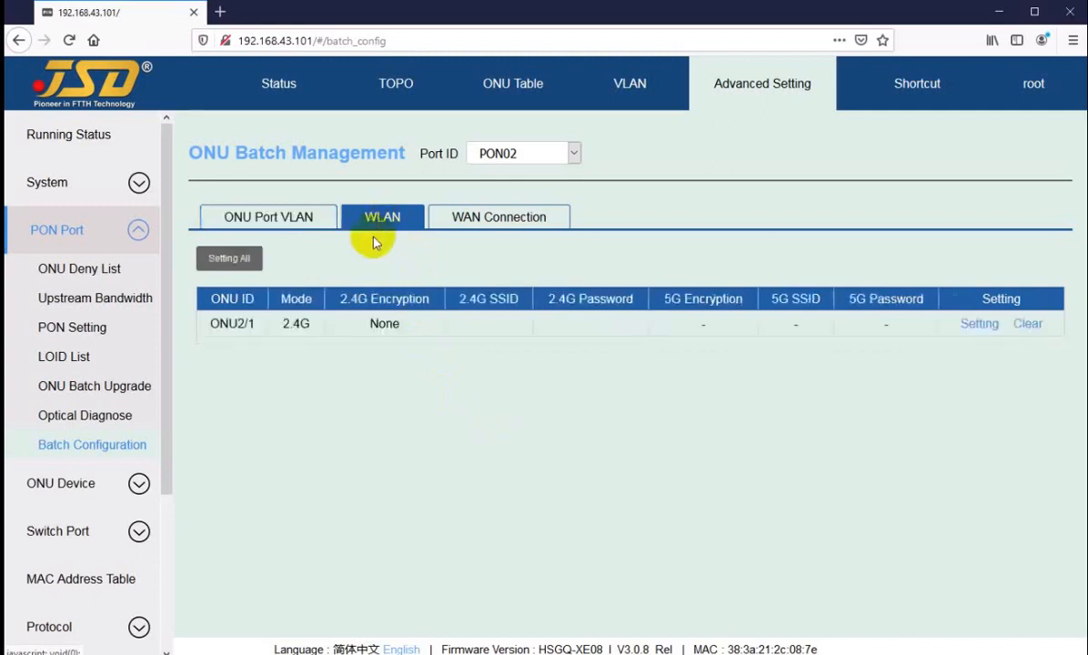
click(976, 326)
click(520, 362)
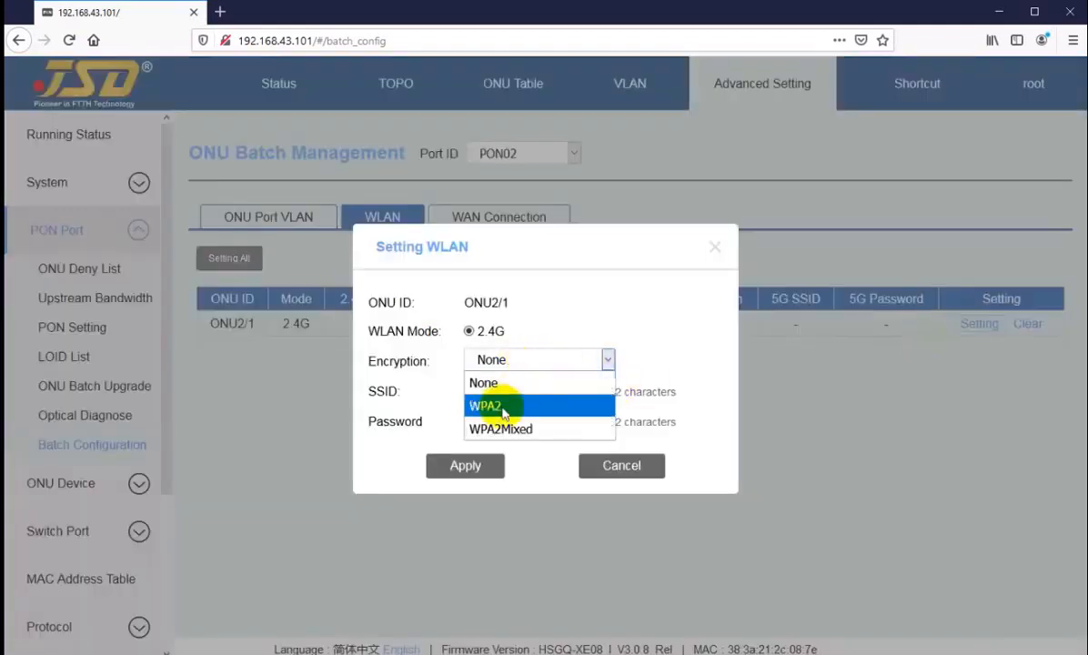
click(502, 407)
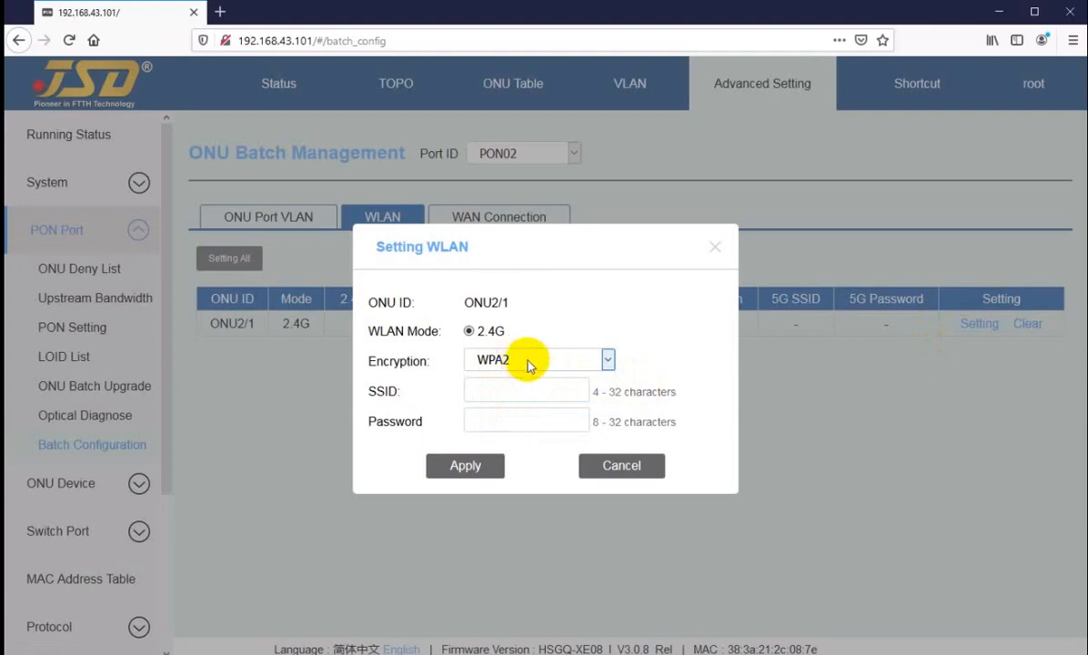
click(530, 364)
click(500, 400)
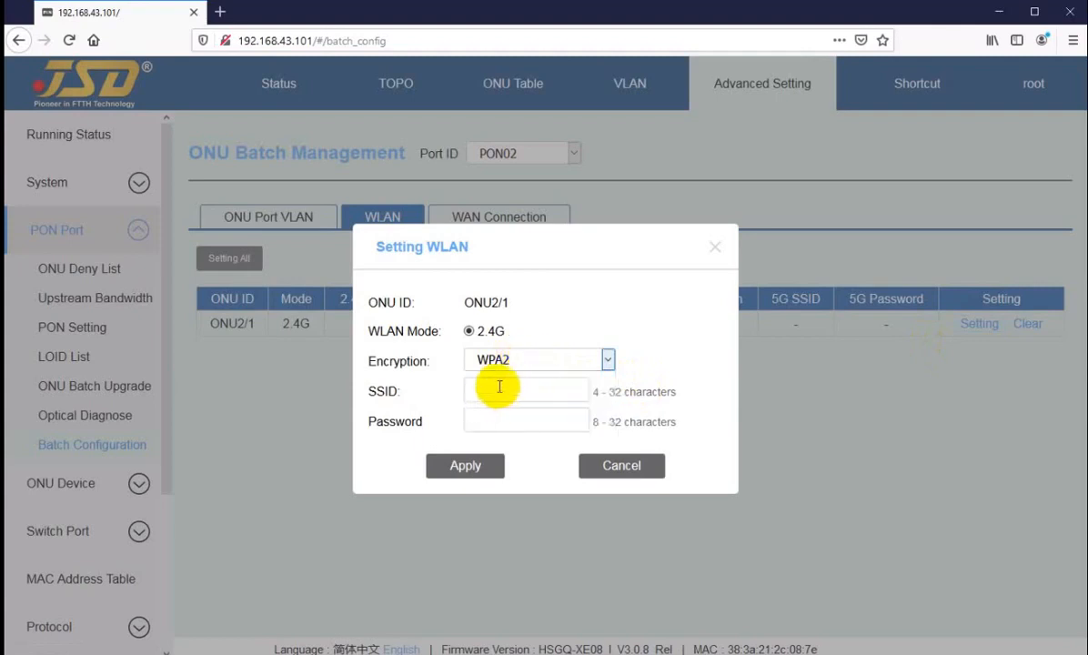
click(497, 388)
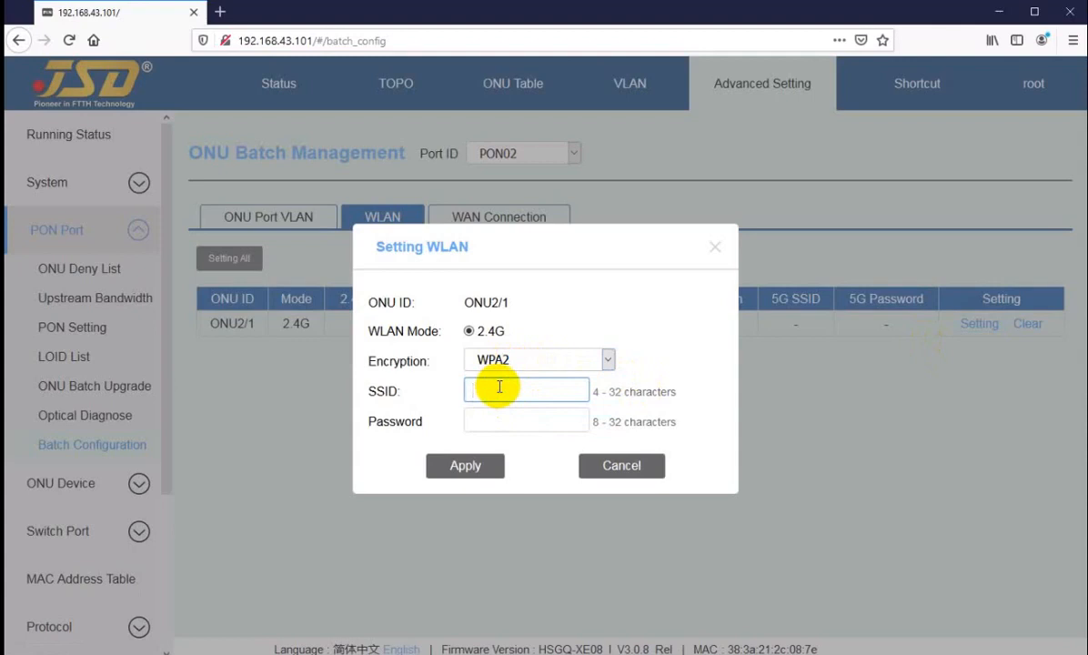
text(jsd)
click(494, 419)
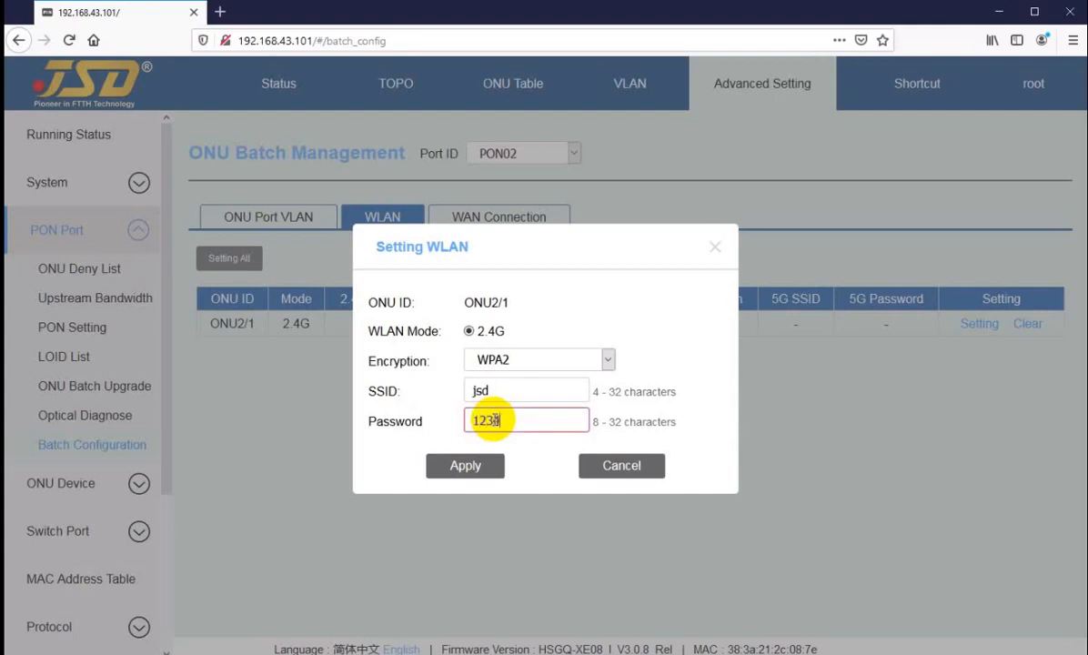
click(465, 465)
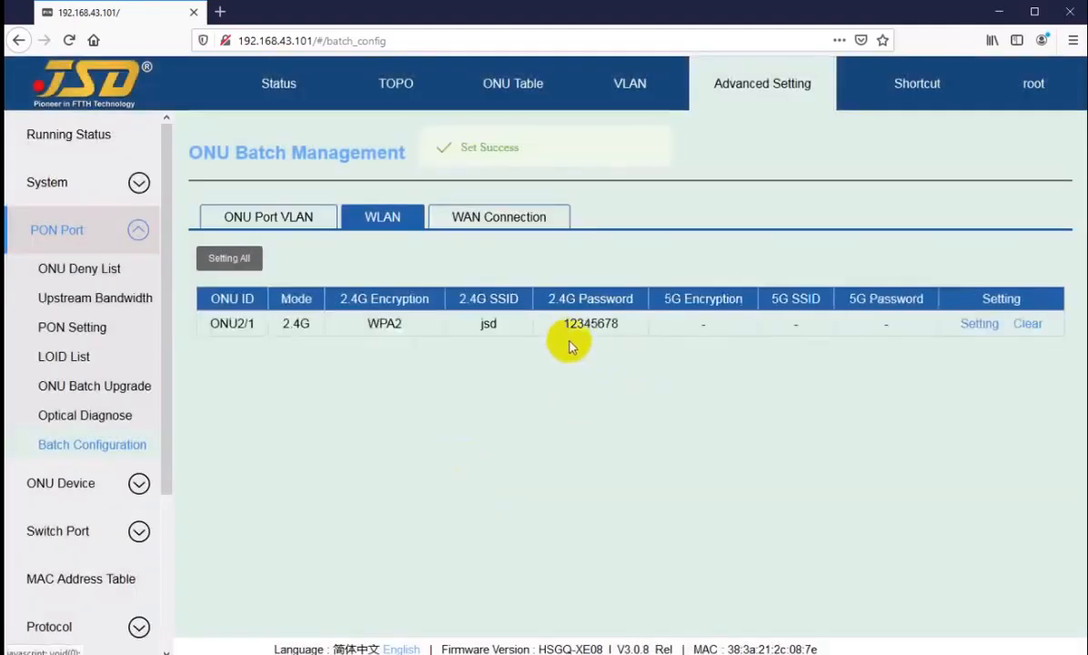
Check the saved Wi-Fi password and SSID jsd in the WLAN table.
drag(563, 325, 614, 326)
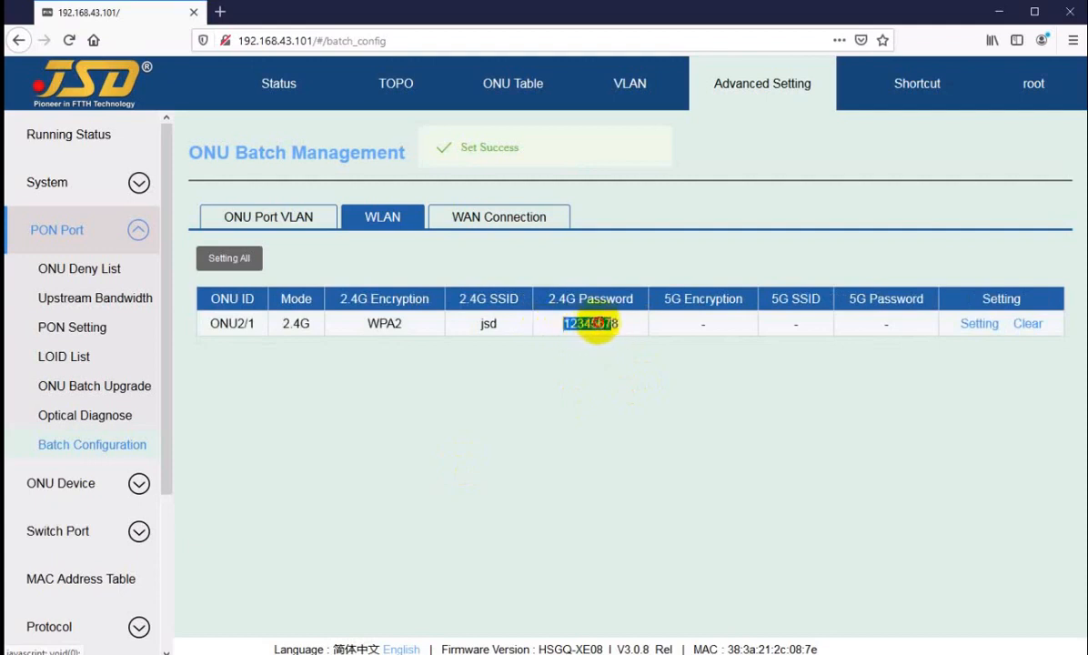
click(593, 327)
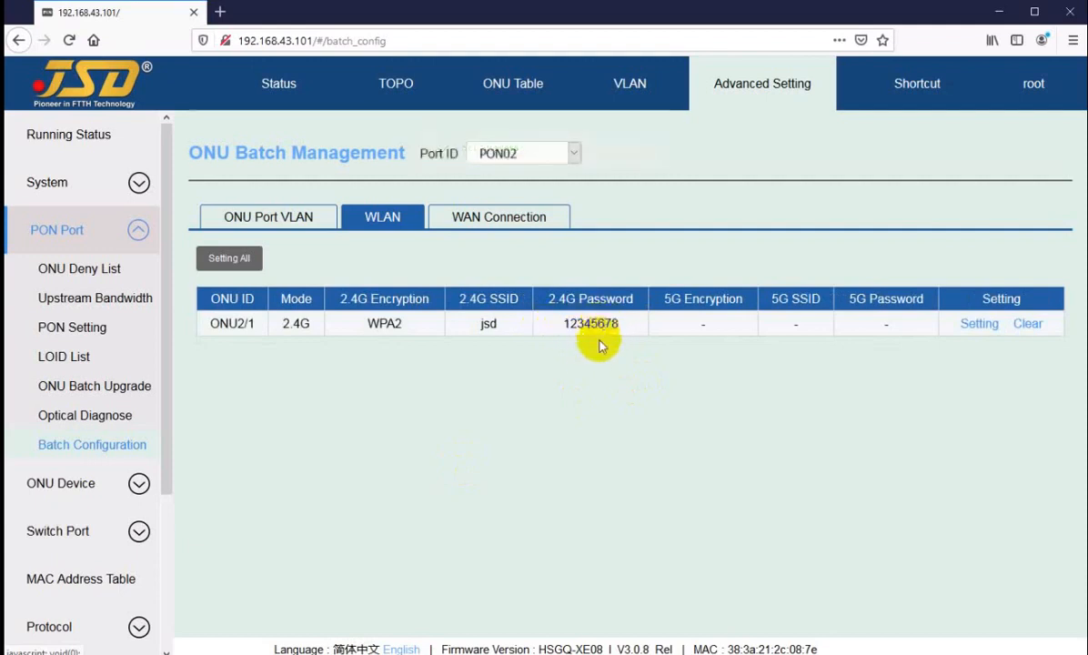
double_click(486, 324)
click(545, 330)
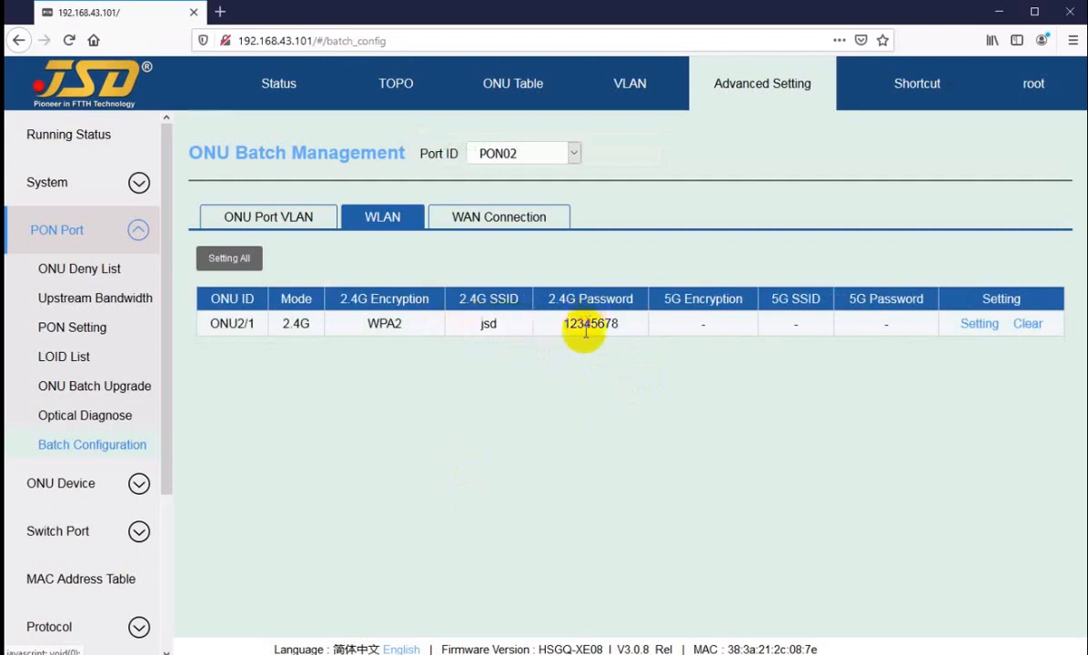
Start the all-ONU Wi-Fi setup with WPA2, then cancel it without saving.
click(230, 269)
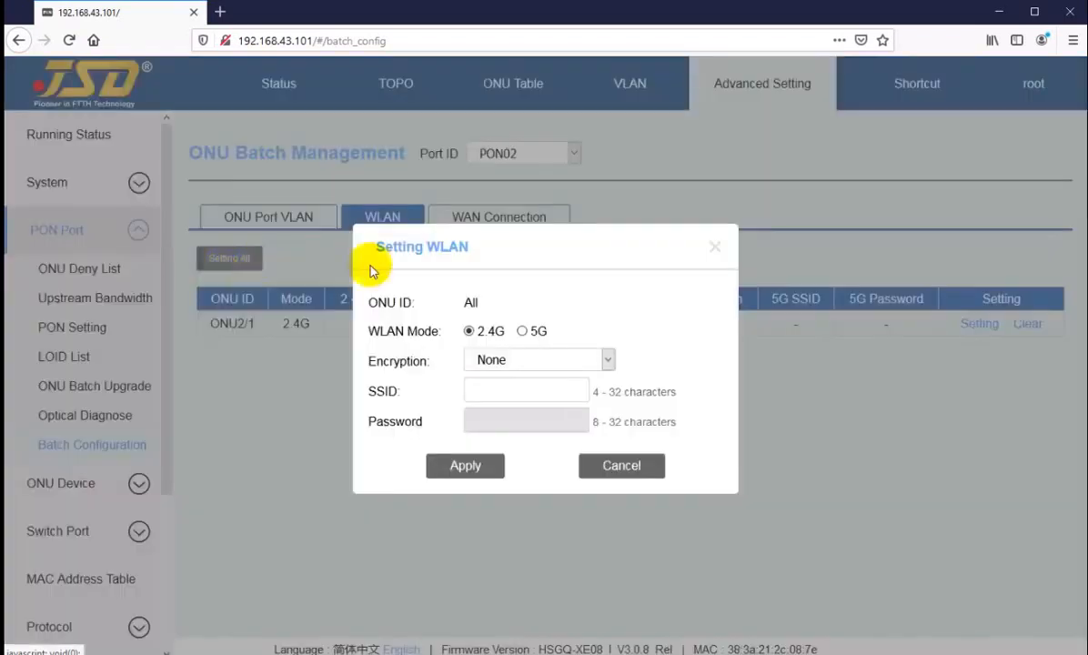
click(511, 362)
click(505, 407)
click(495, 388)
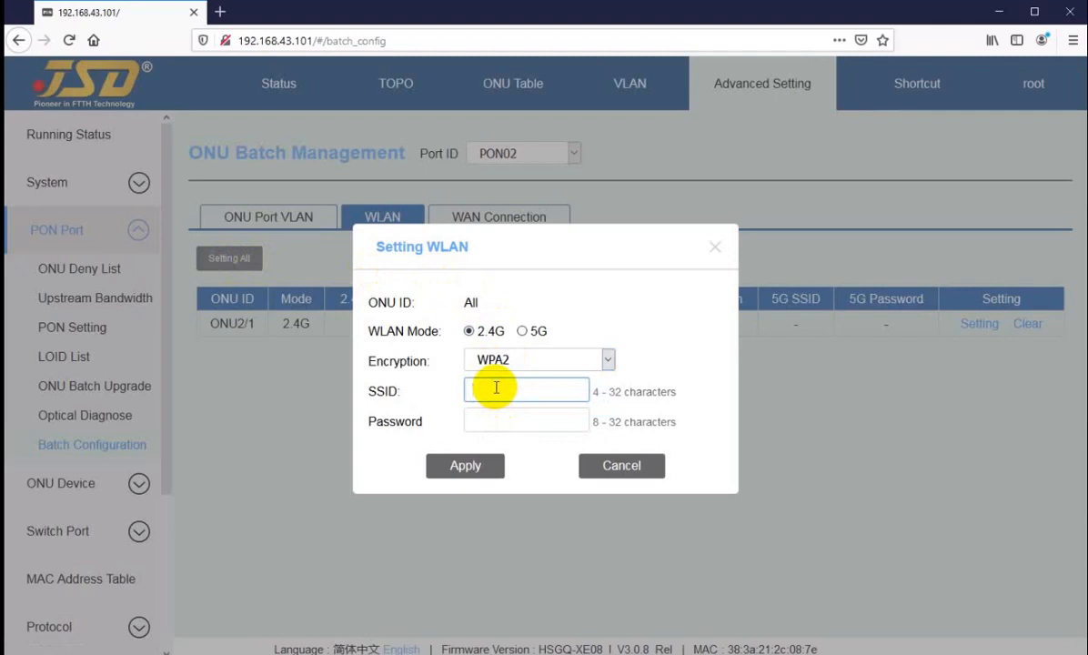
click(620, 467)
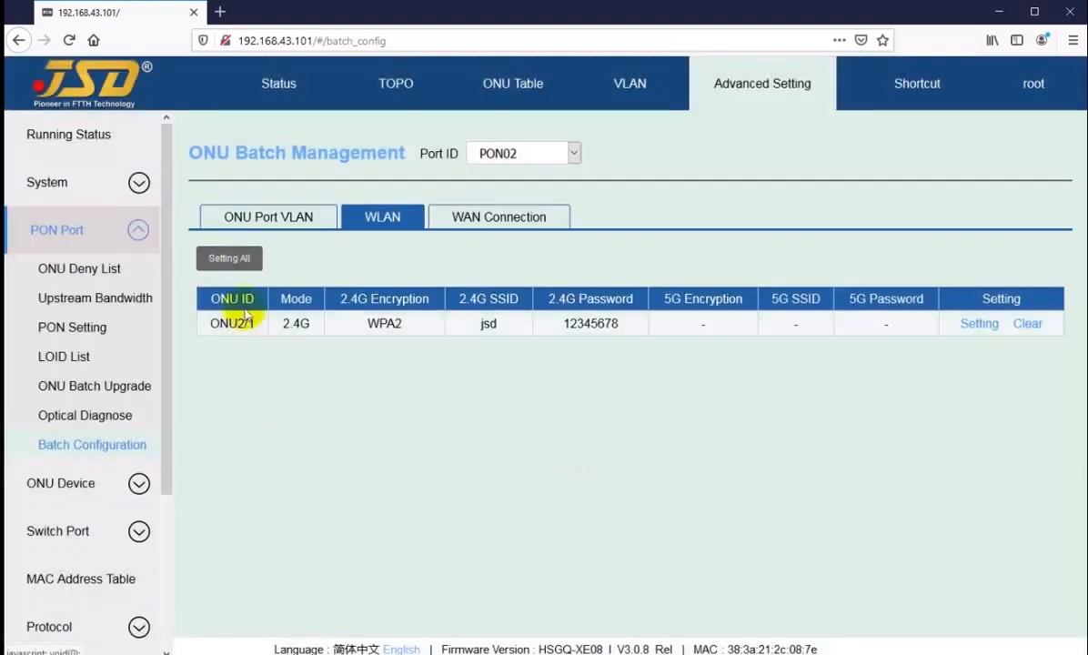
drag(238, 324, 309, 327)
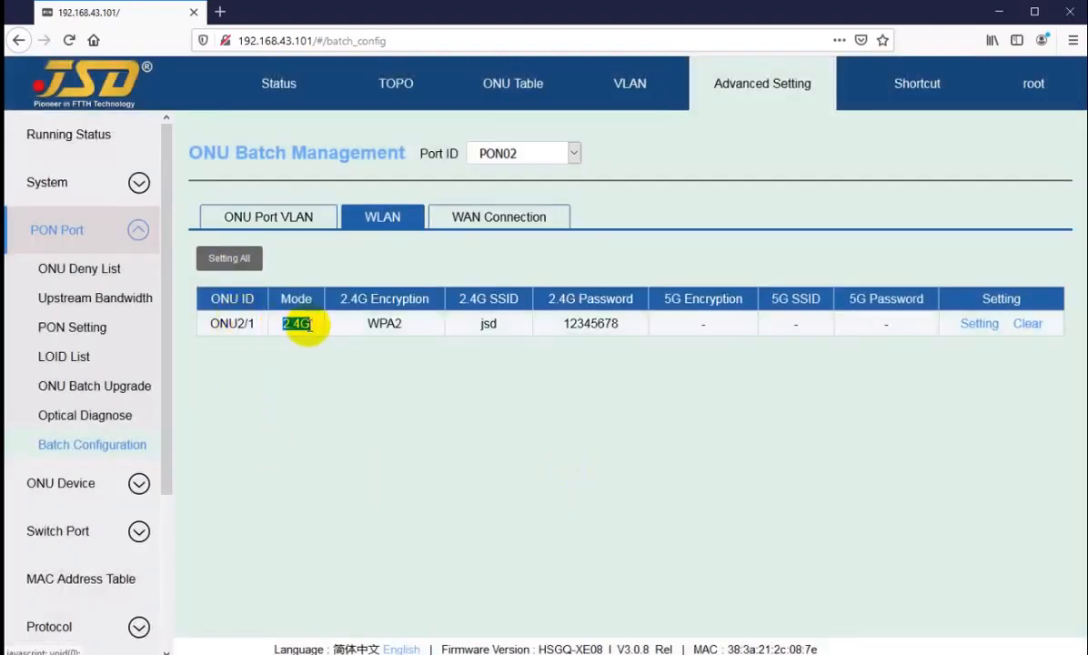
click(261, 290)
Apply WPA2, SSID jsd and a Wi-Fi password to all PON02 ONUs and confirm the SSID.
click(228, 260)
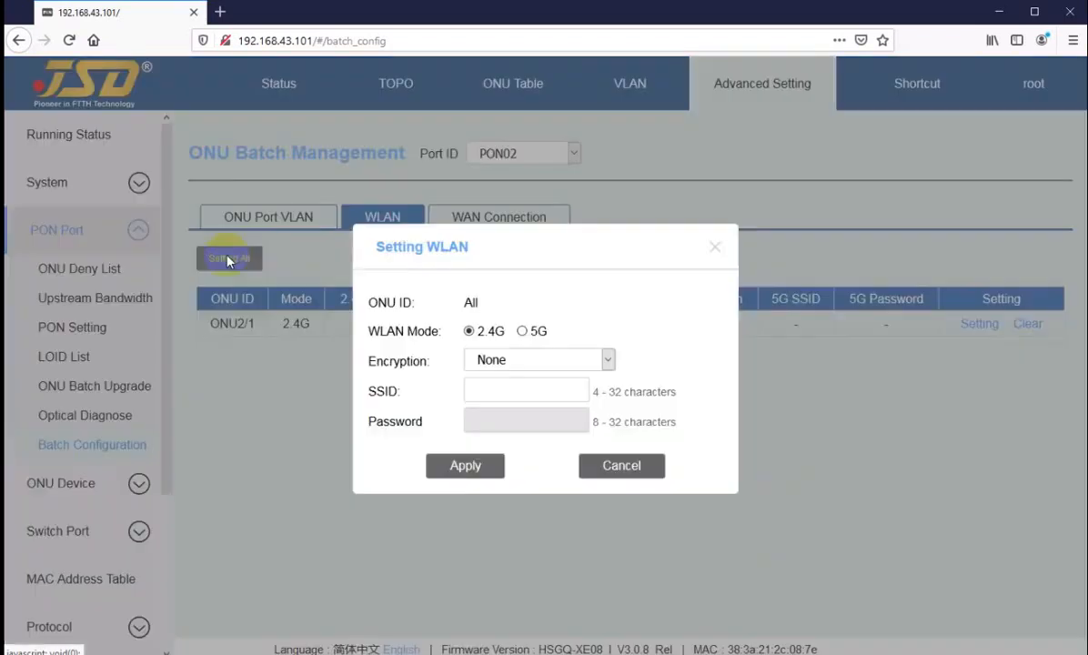
click(503, 362)
click(496, 406)
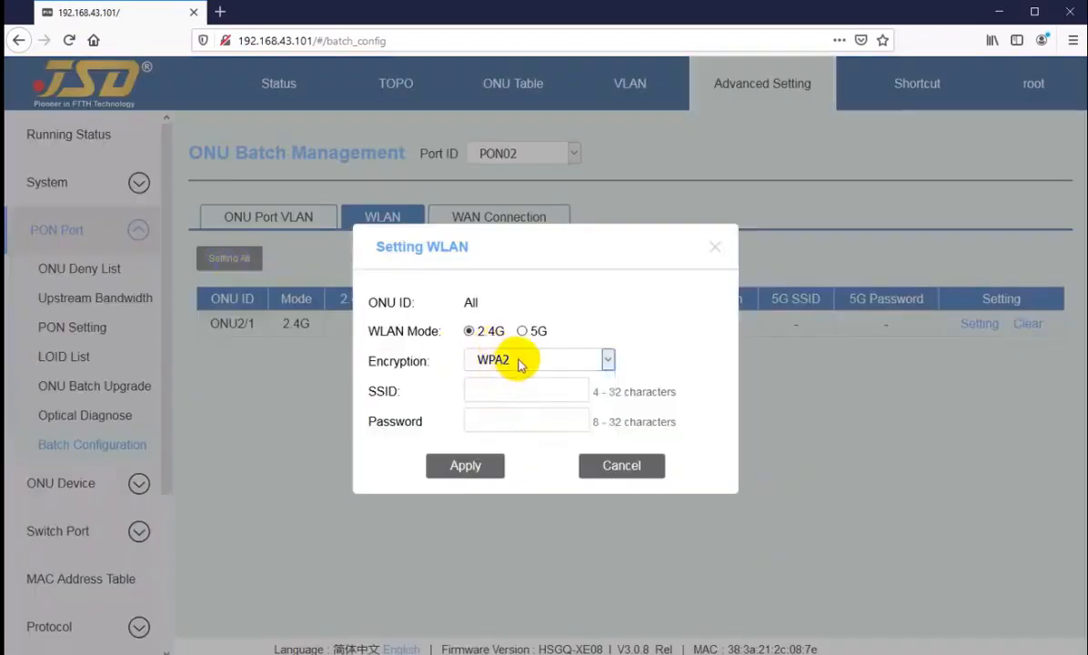
click(486, 388)
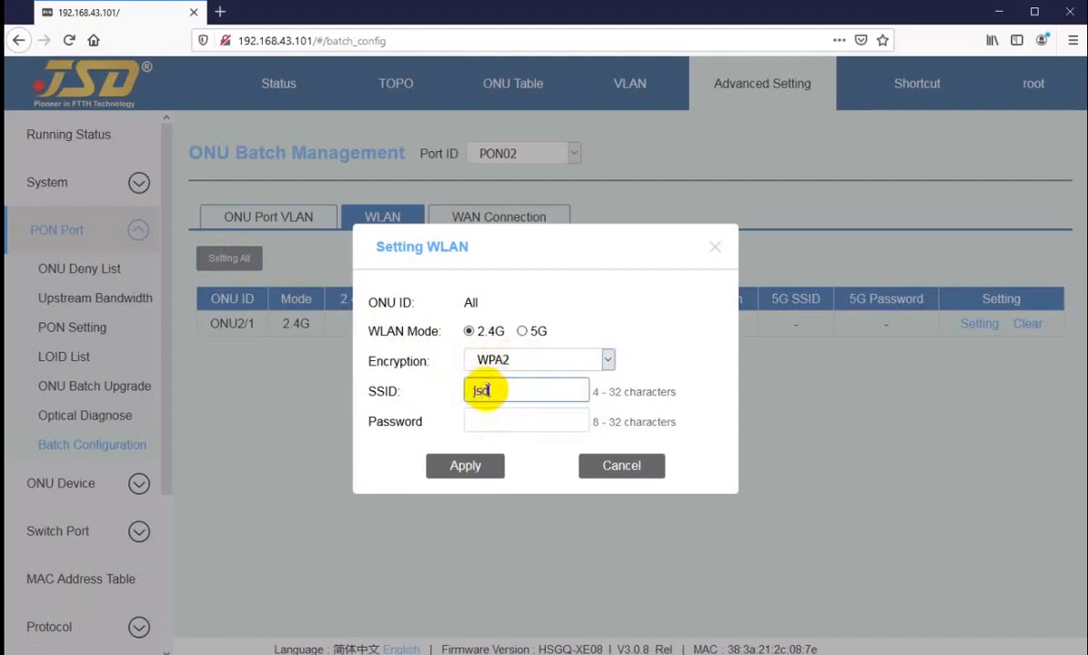
click(488, 420)
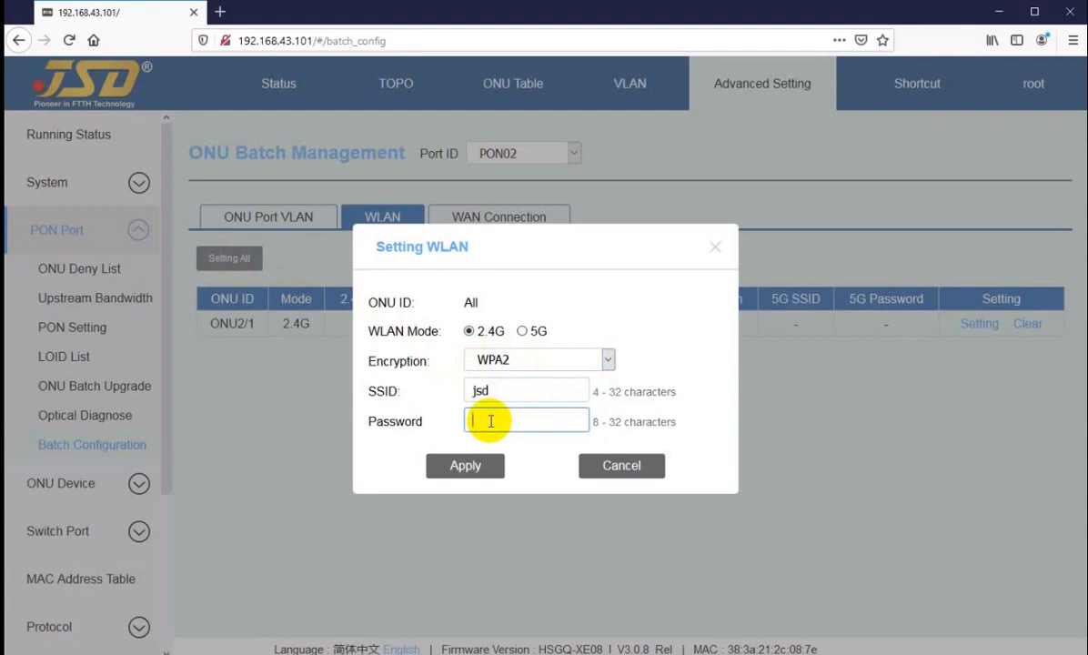
text(123456)
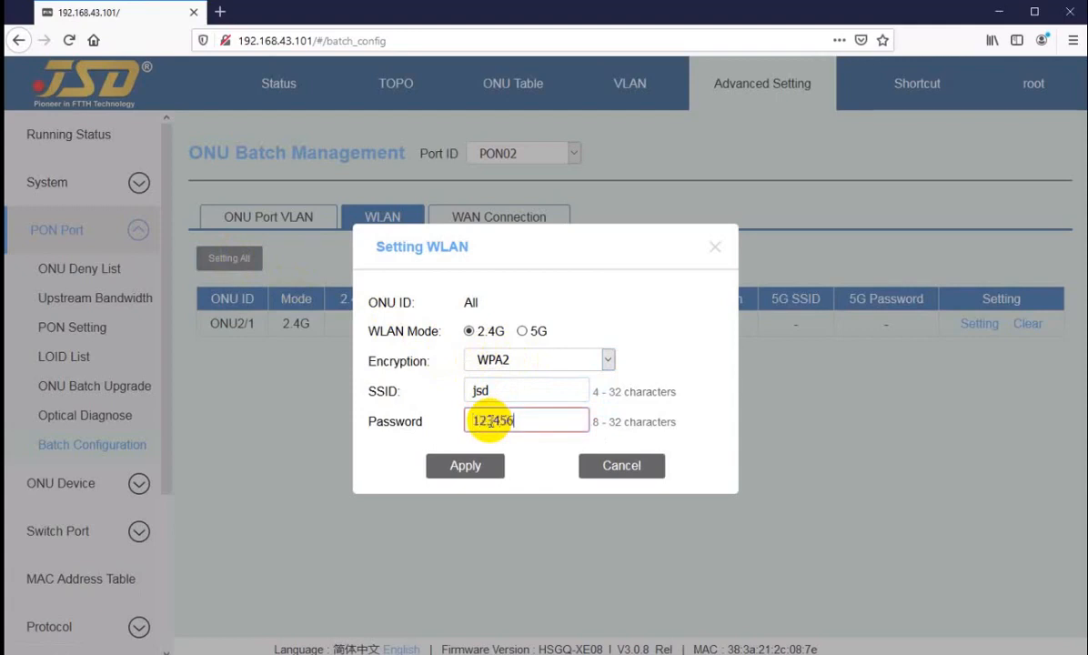
text(78)
click(456, 467)
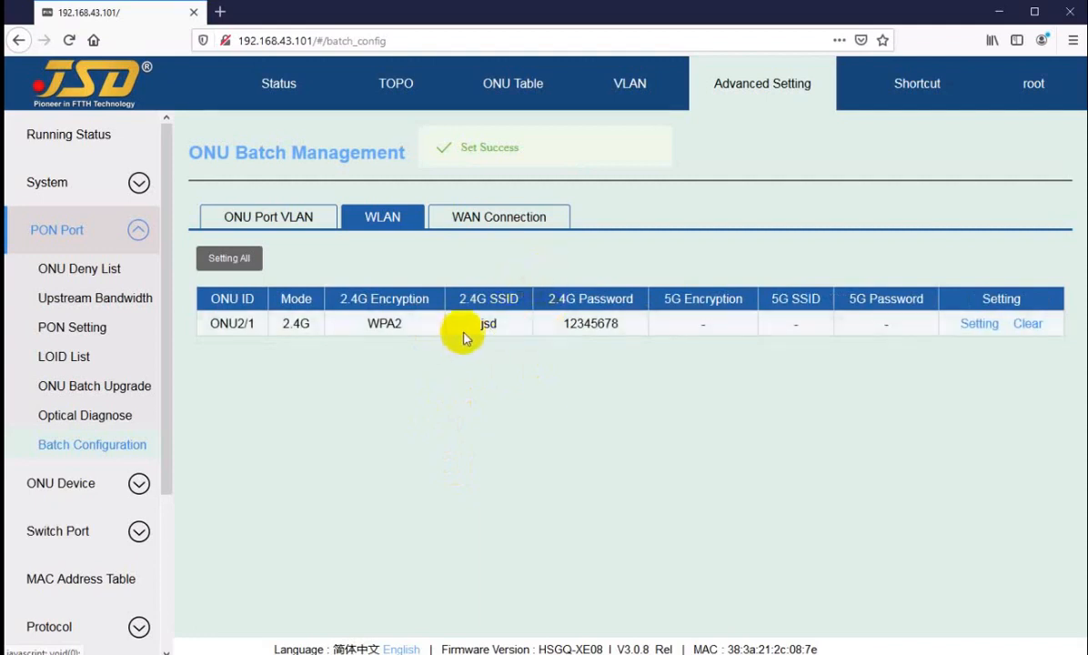
double_click(489, 326)
click(480, 264)
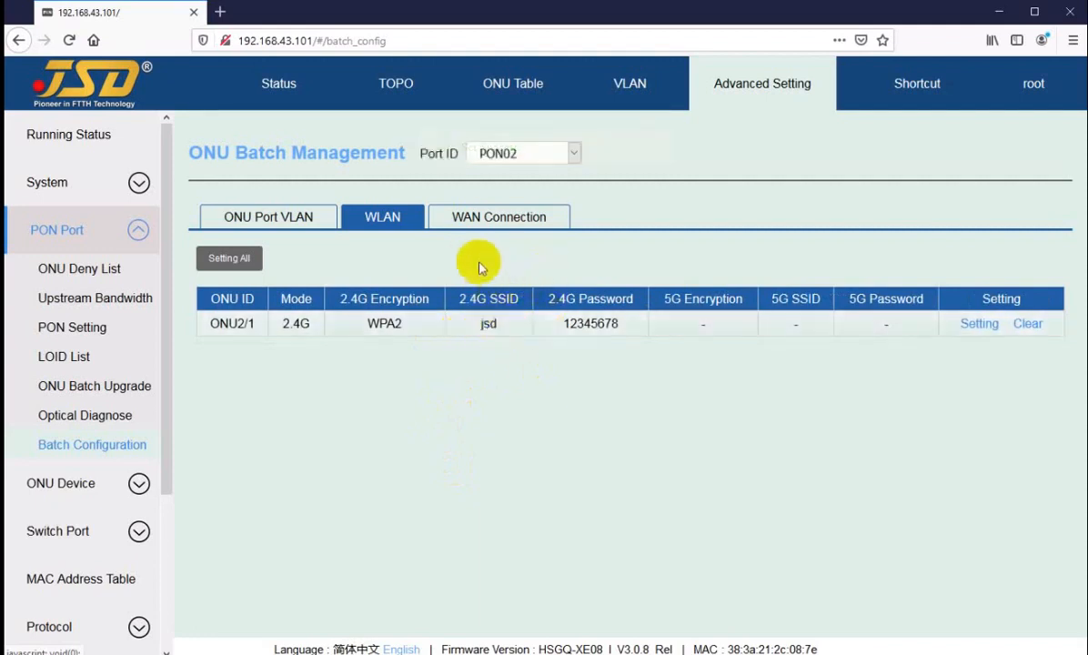
click(495, 224)
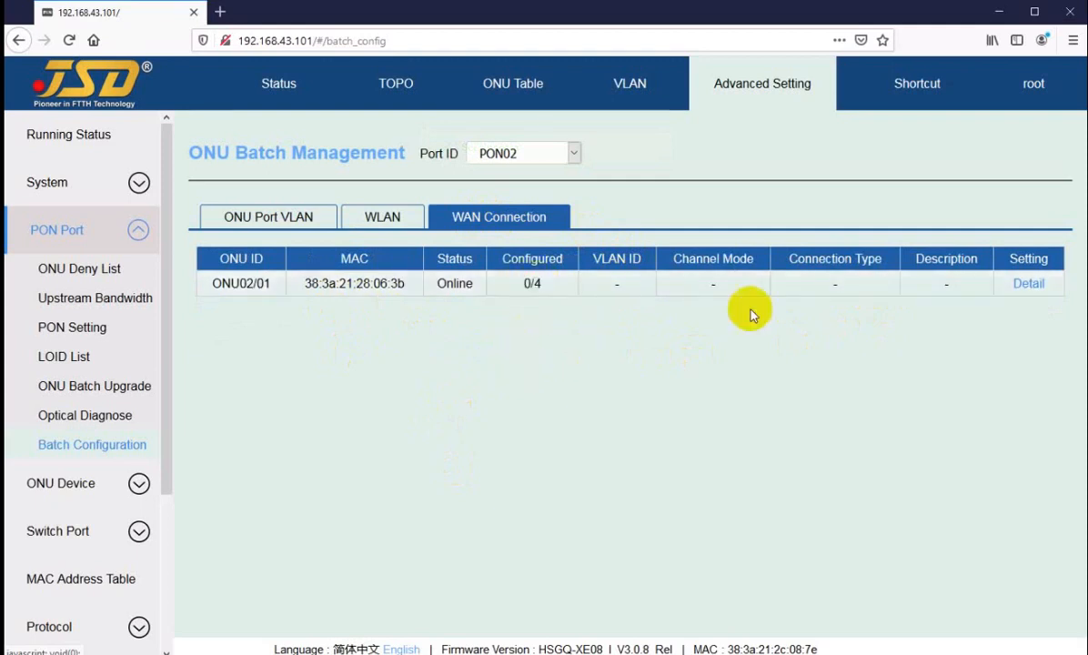
Open ONU02/01's WAN connections and start a new connection with a jsd- name.
click(1026, 289)
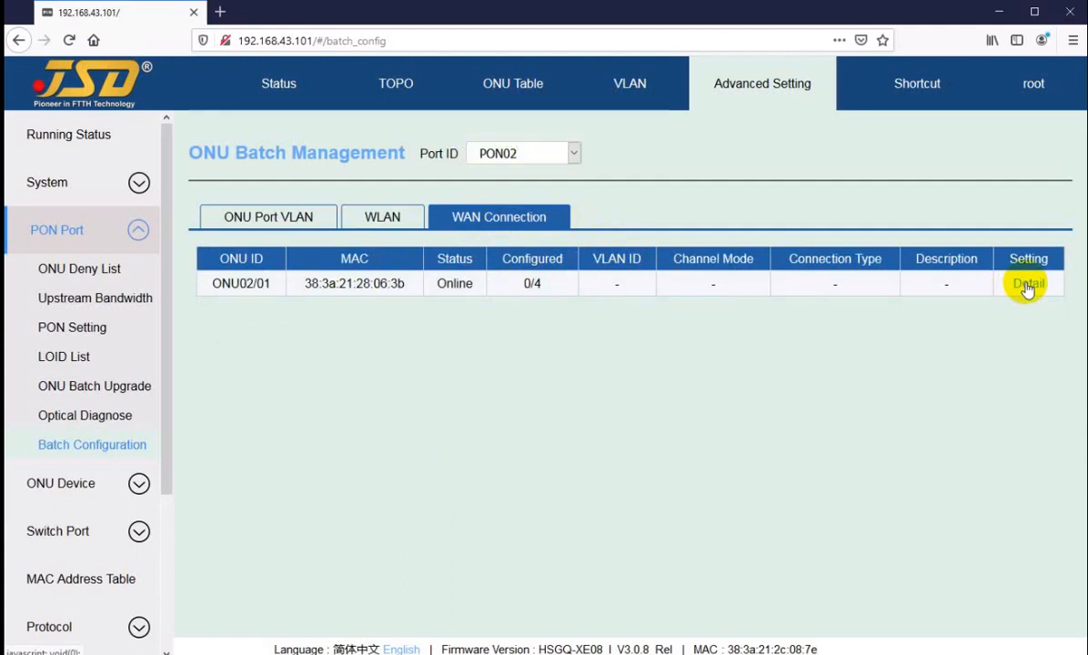
click(1027, 286)
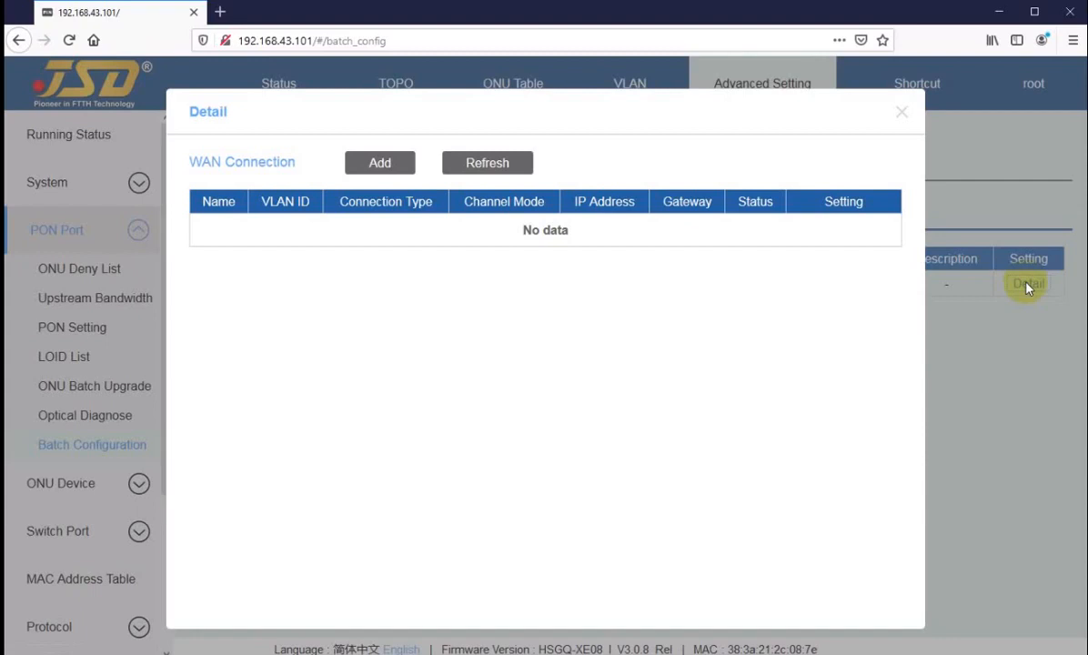
click(375, 163)
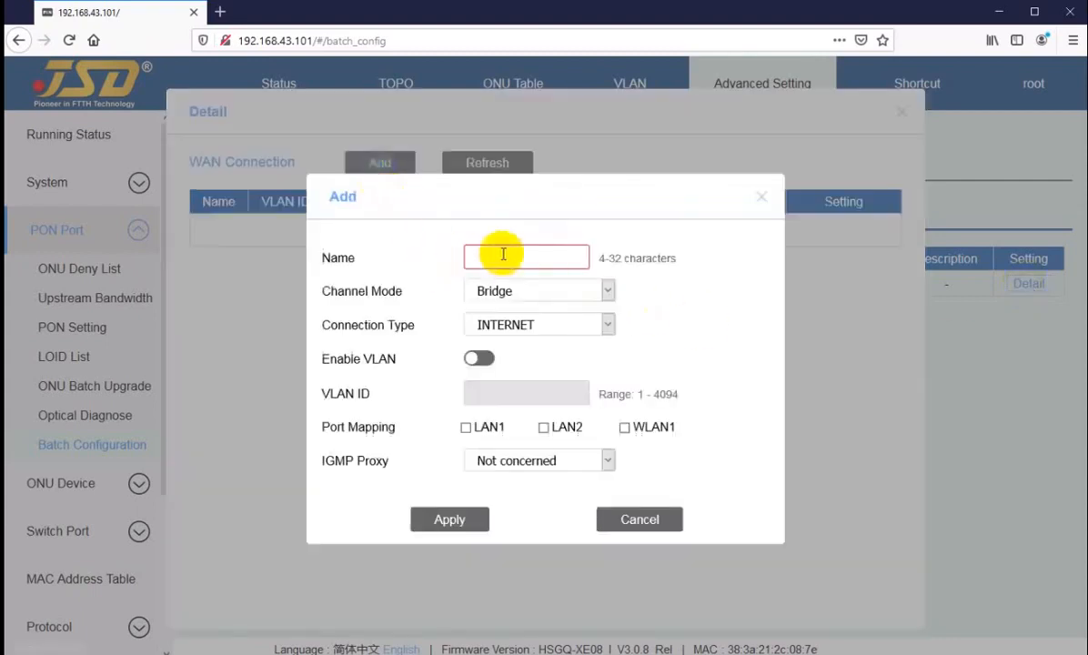
click(505, 256)
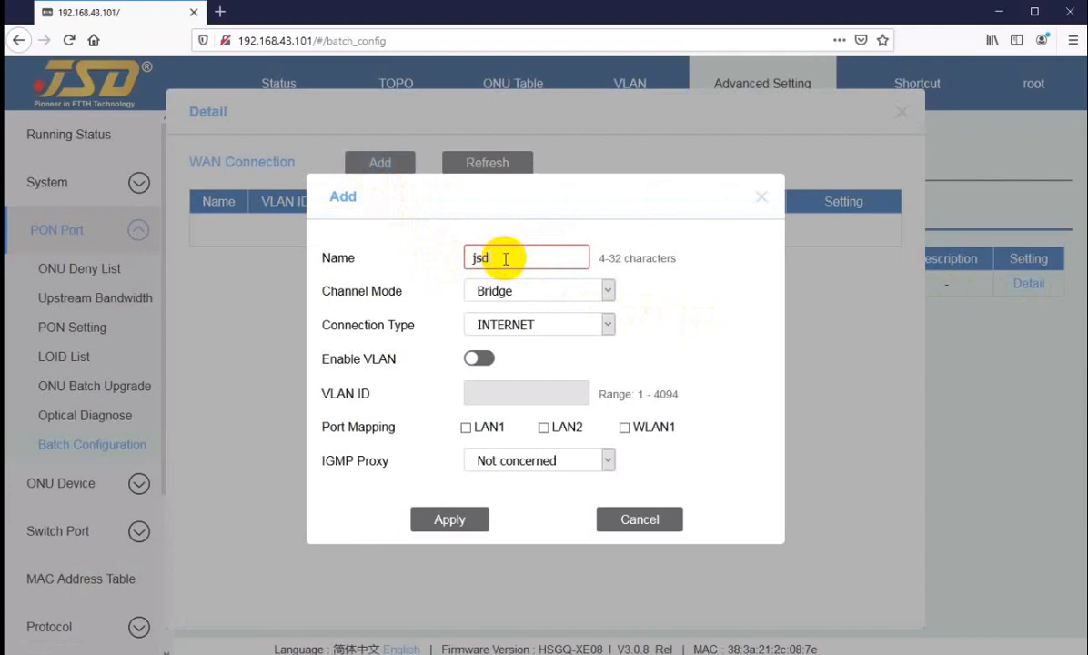
click(517, 291)
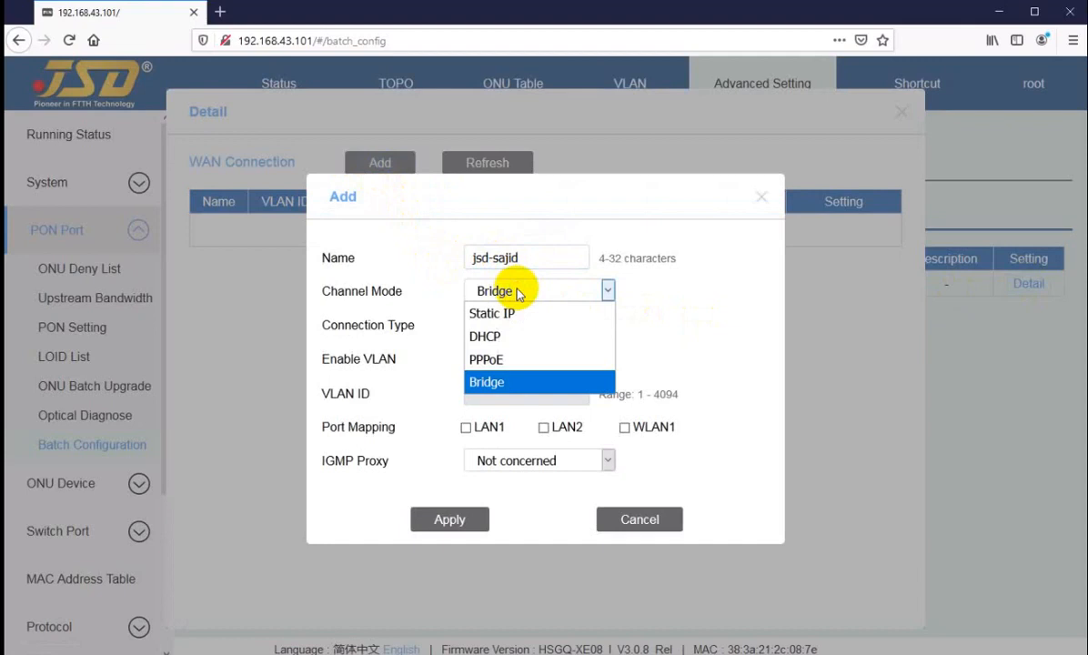
drag(526, 258, 492, 258)
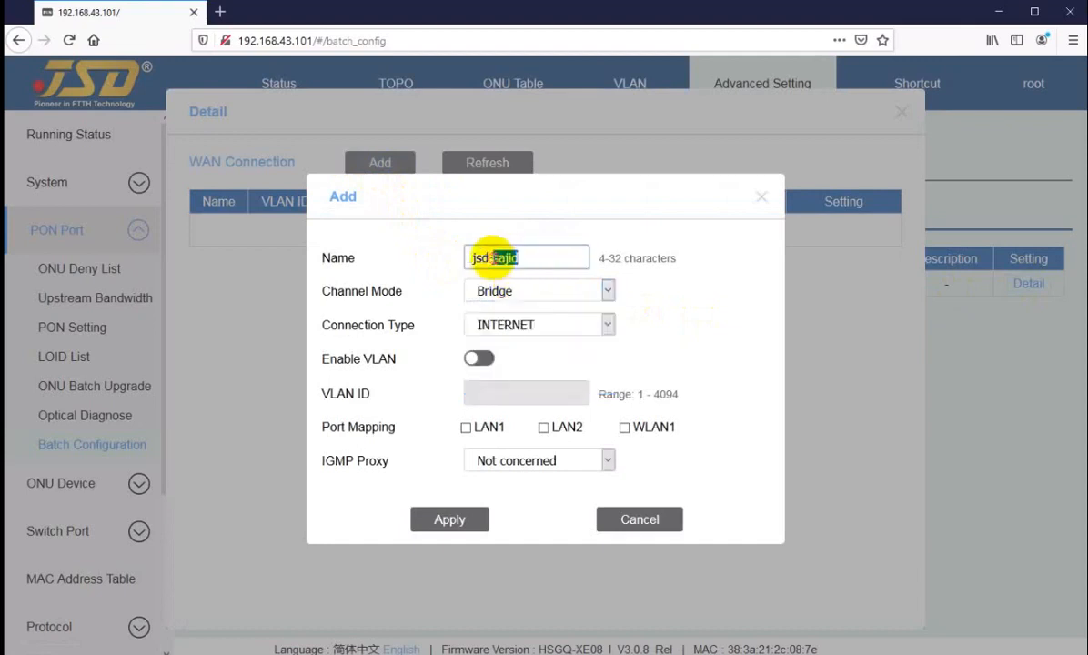
text(rfan)
Set the new connection's channel mode to PPPoE and type to INTERNET.
click(525, 288)
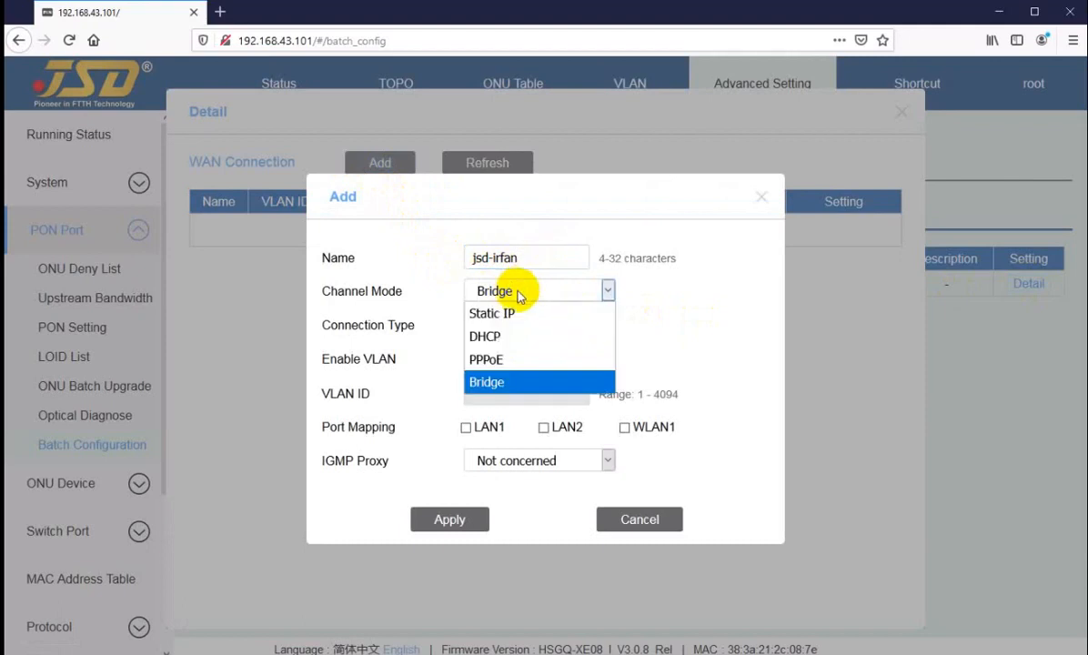
click(498, 365)
click(518, 227)
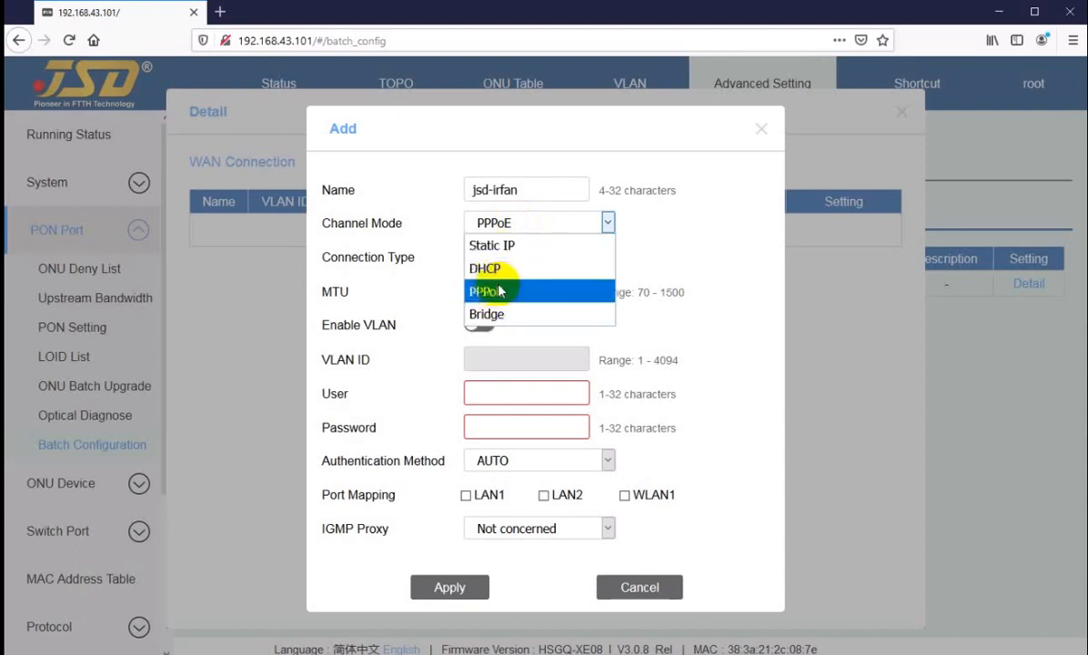
click(500, 291)
click(495, 259)
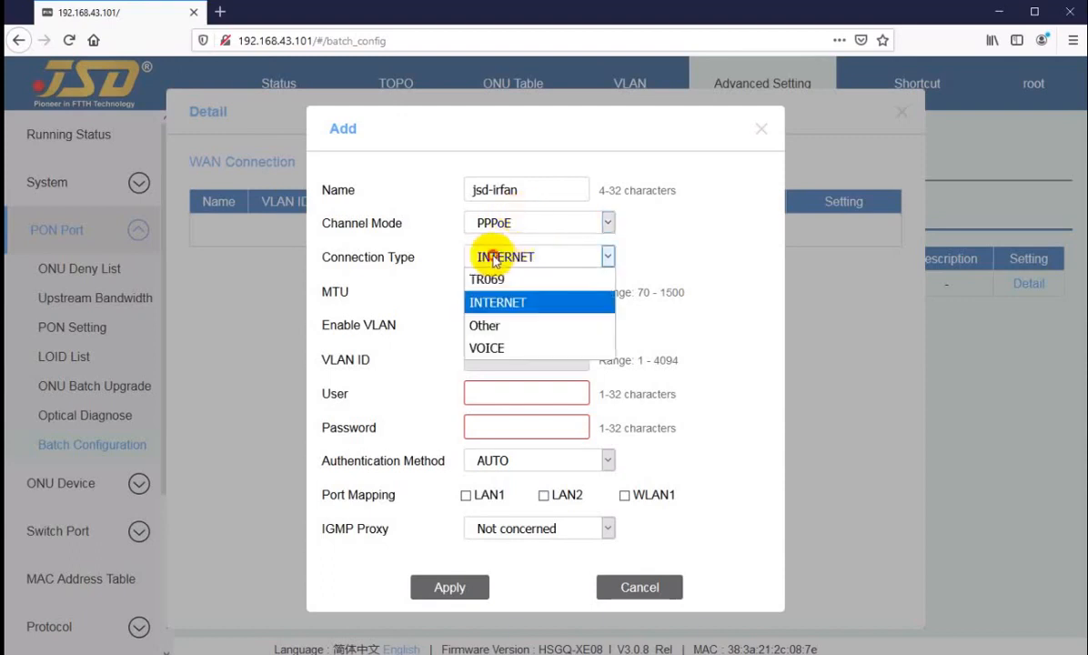
click(494, 260)
Set MTU 1480, enable VLAN ID 3013, and enter the PPPoE user name and password.
drag(512, 291, 453, 291)
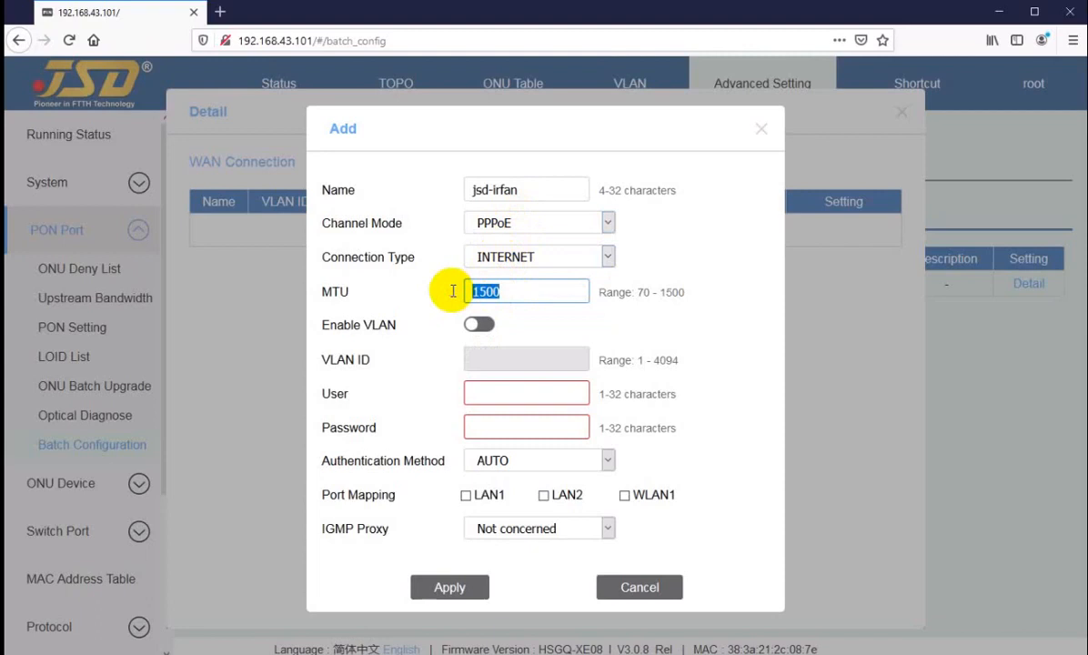
text(148)
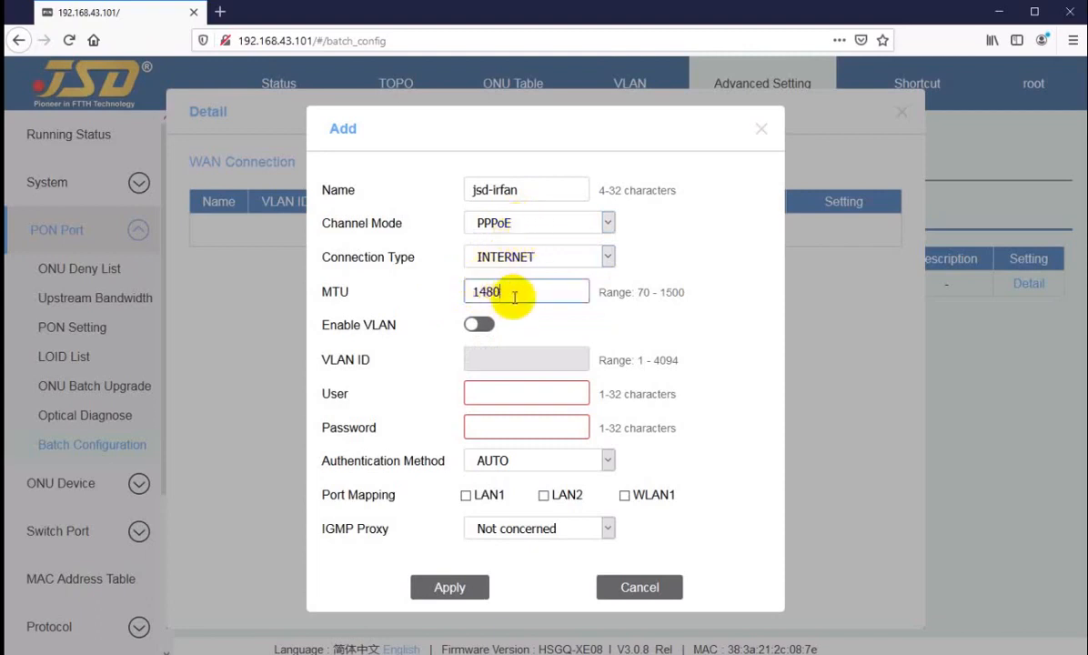
click(513, 293)
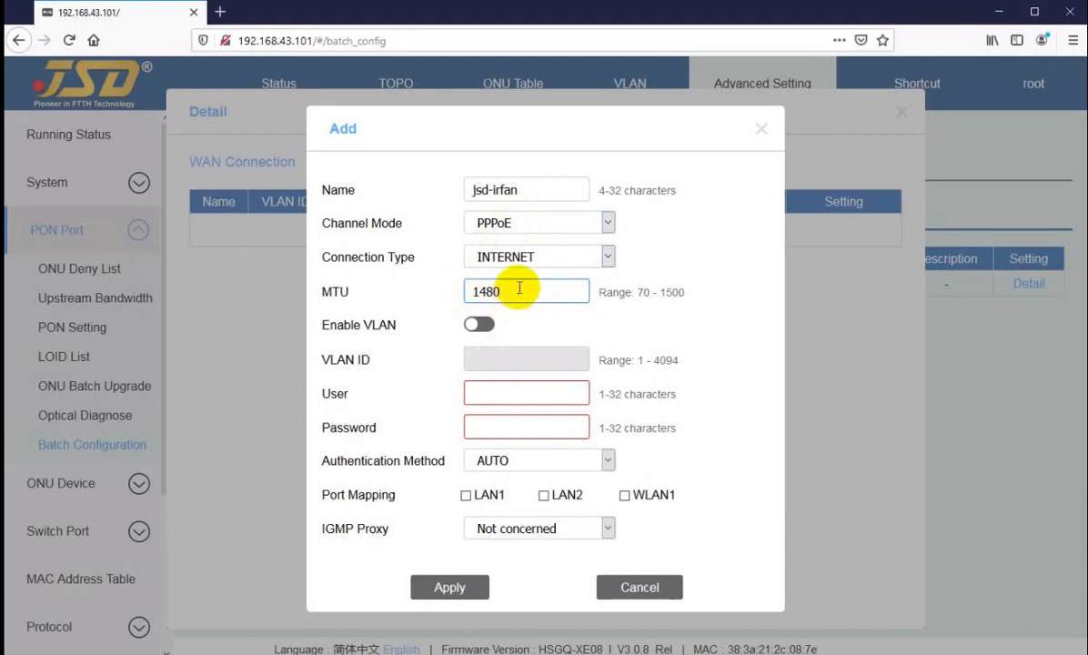
click(475, 329)
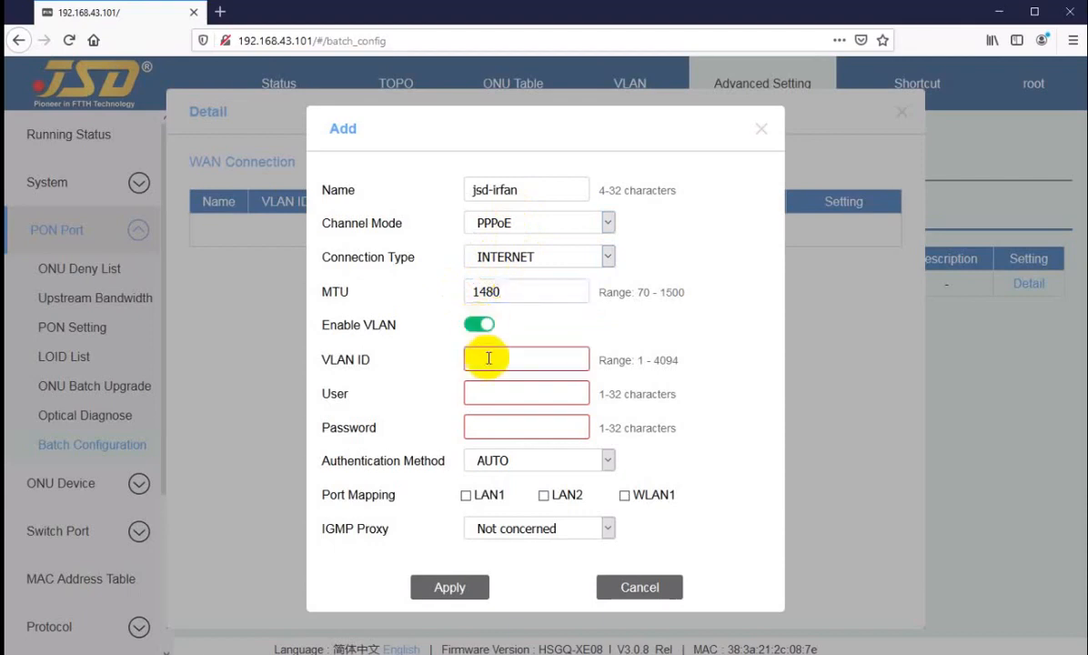
click(491, 362)
text(3013)
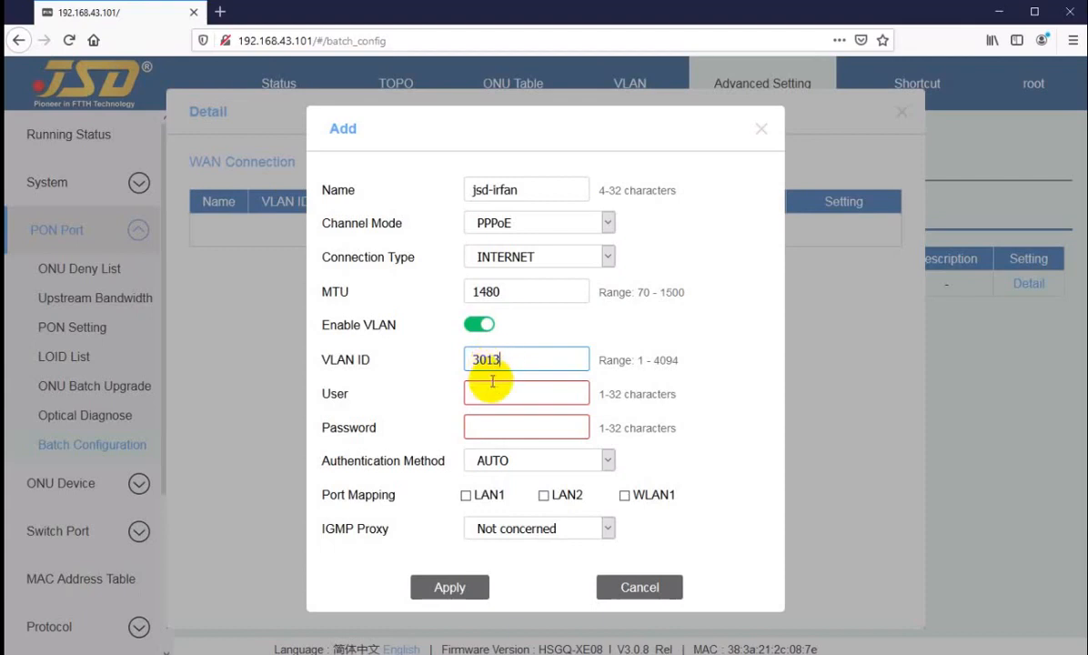
click(492, 393)
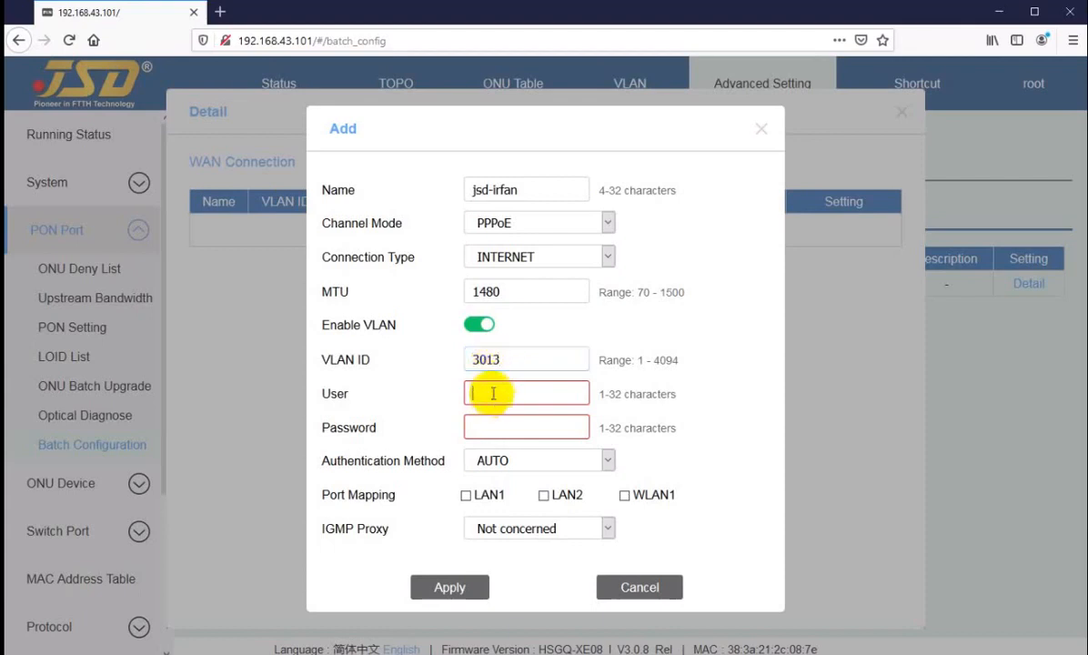
text(irfan)
key(Tab)
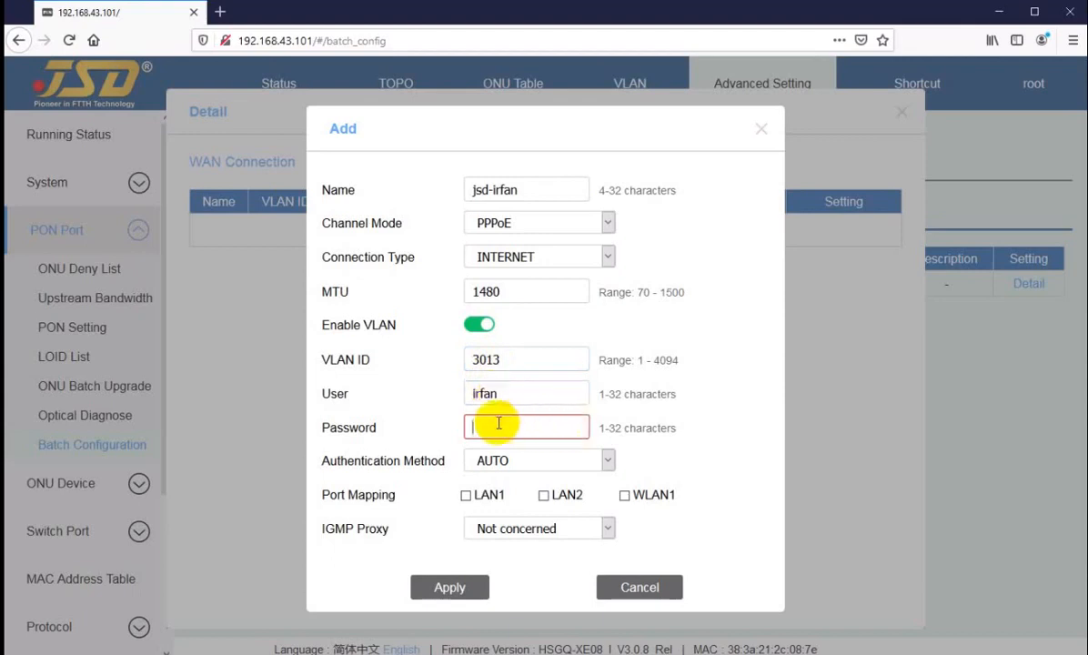
text(123)
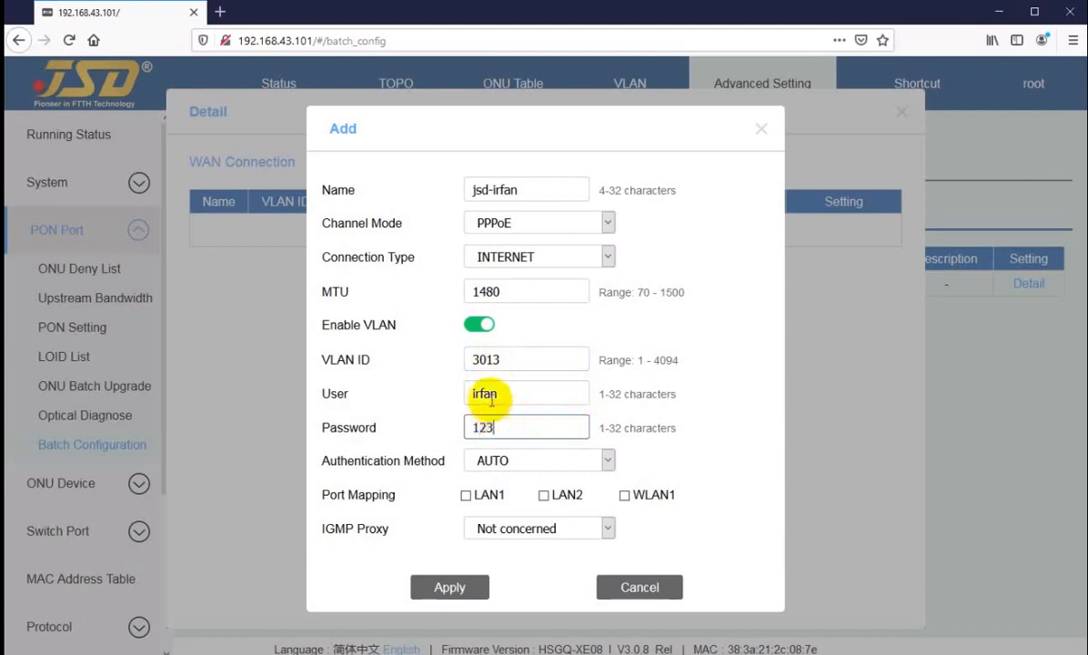
Map the connection to LAN1, LAN2 and WLAN1 and save it.
click(465, 496)
click(544, 495)
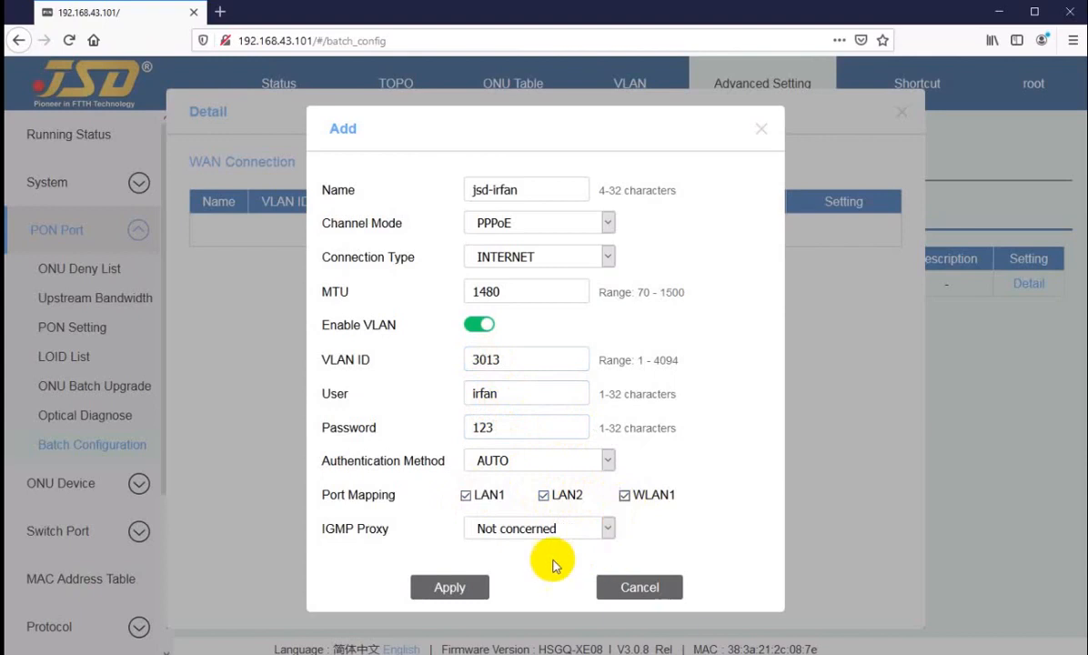
click(625, 499)
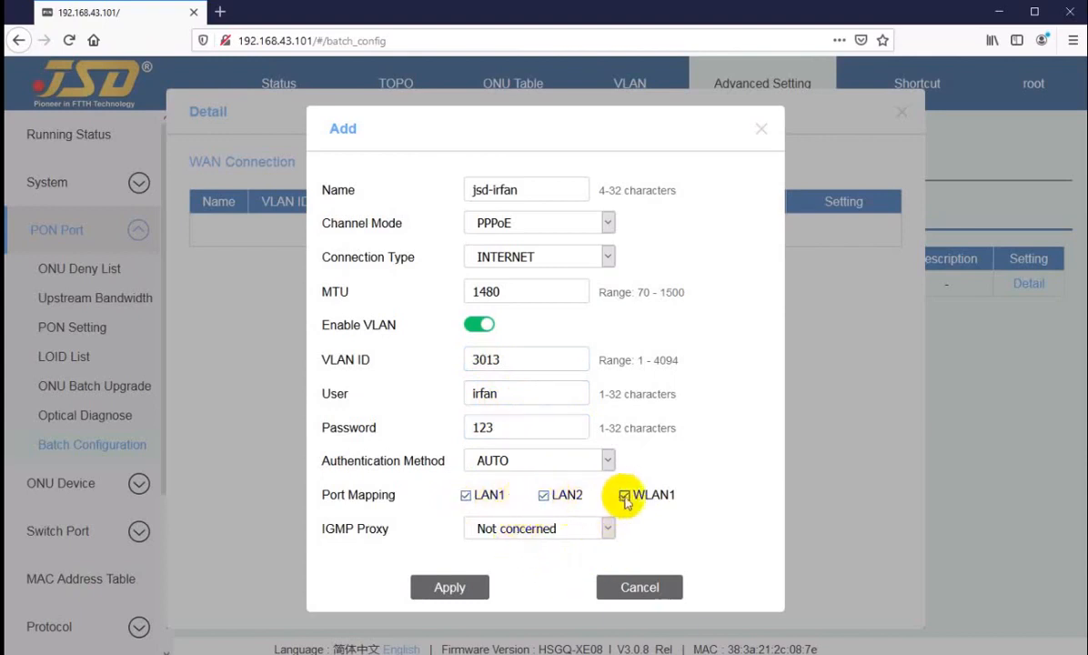
click(440, 588)
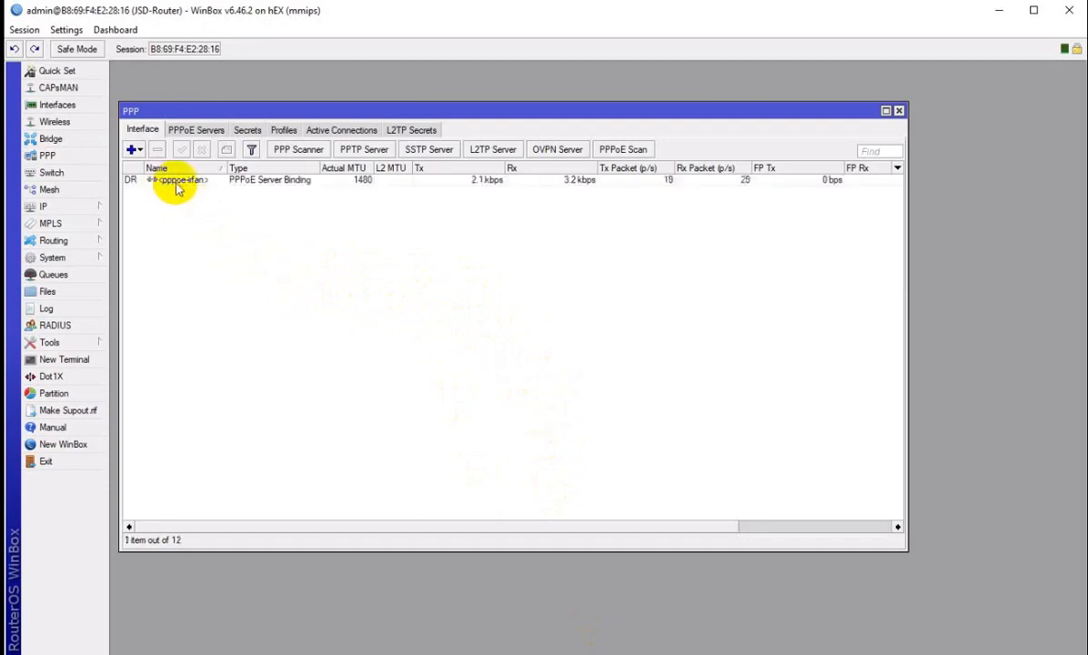
Select the newly appeared PPPoE server binding in WinBox's PPP interface list.
click(176, 181)
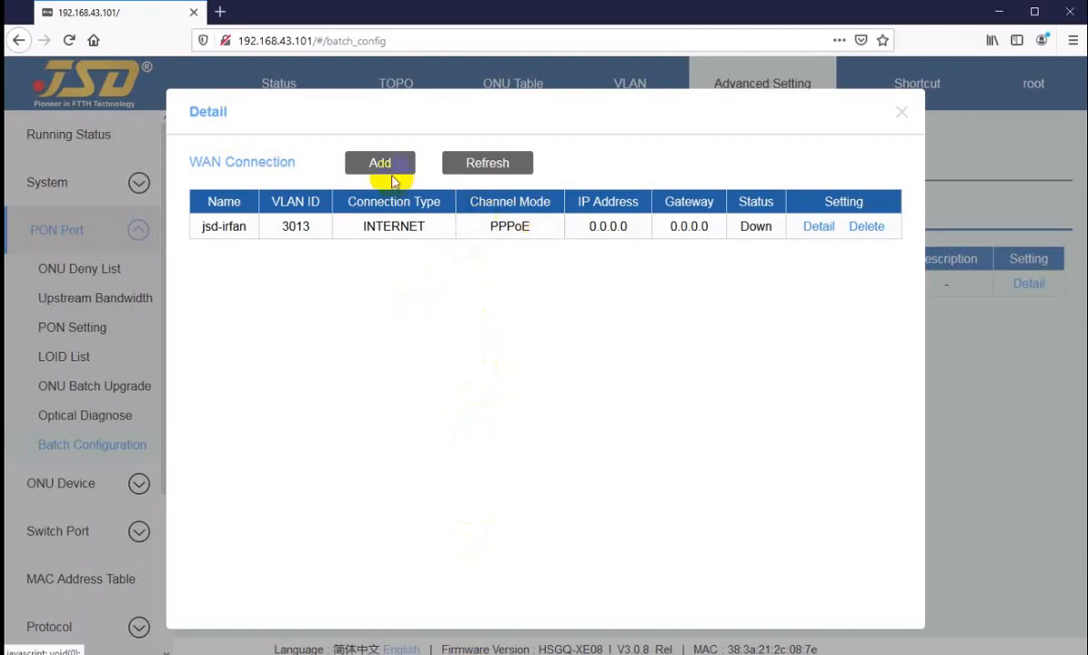
Refresh the WAN status, check IP 172.16.8.3 and gateway 172.16.15.254, then close the details.
click(488, 164)
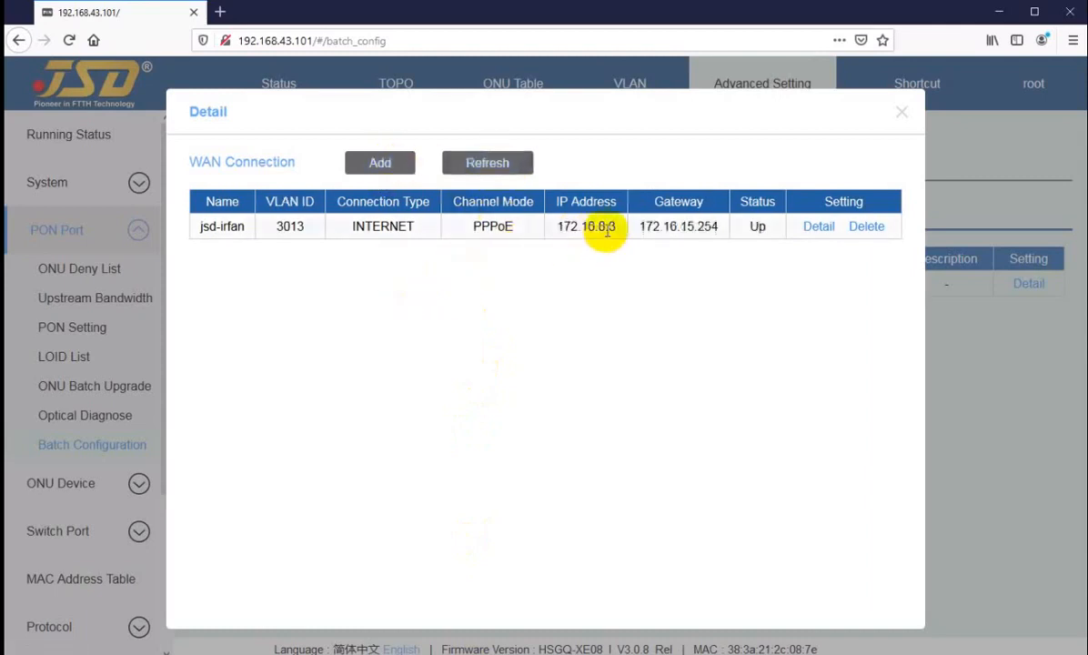
double_click(564, 228)
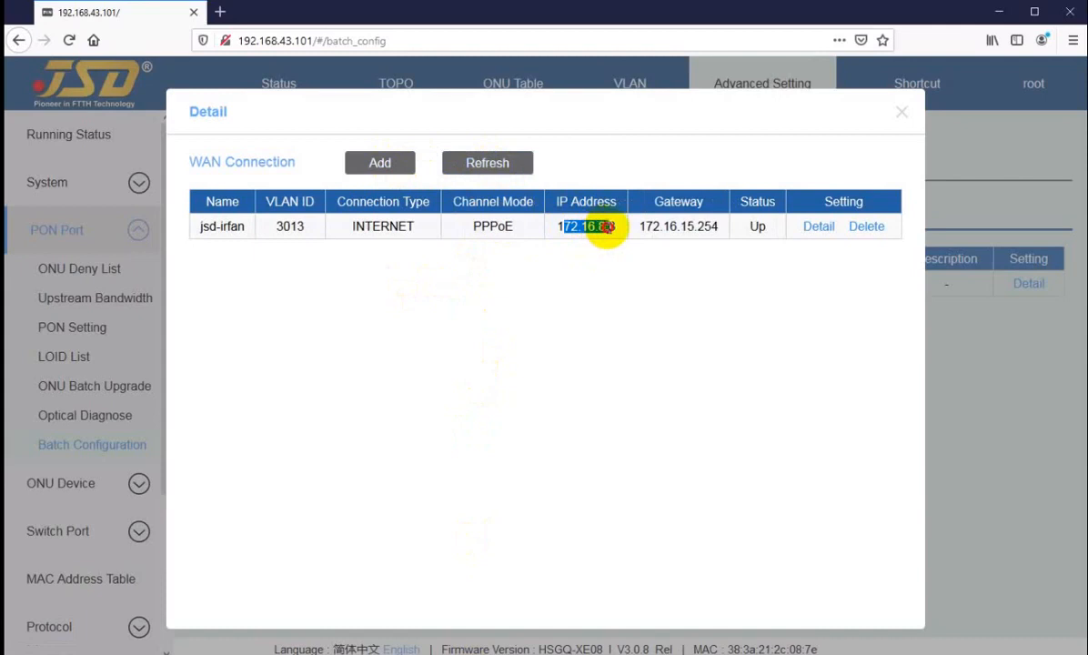
click(646, 227)
double_click(648, 227)
click(647, 226)
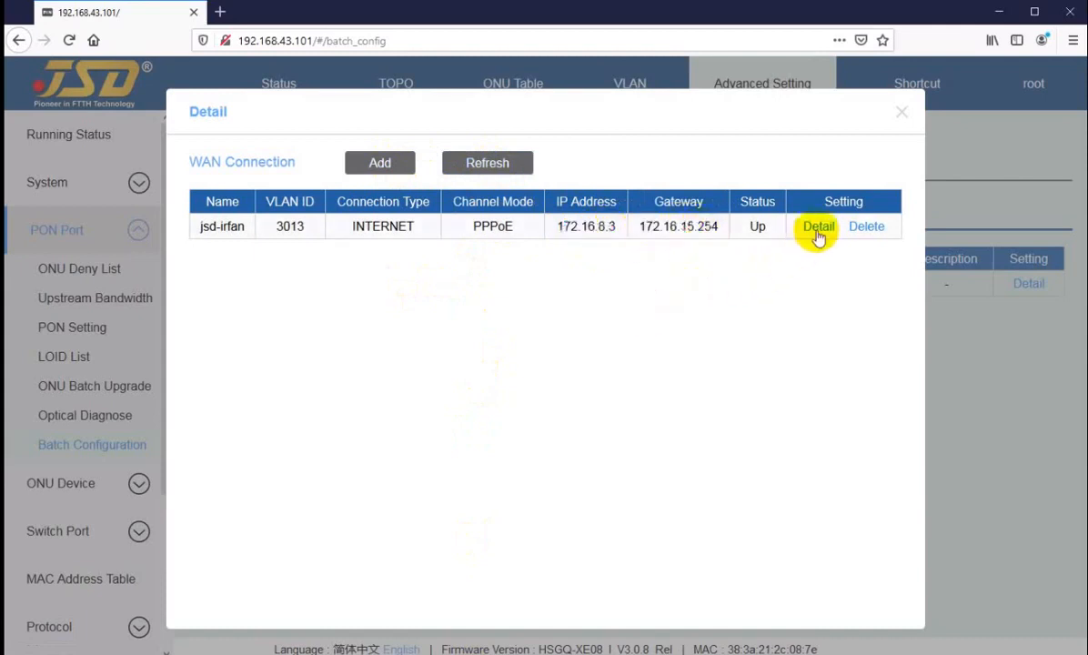
click(900, 113)
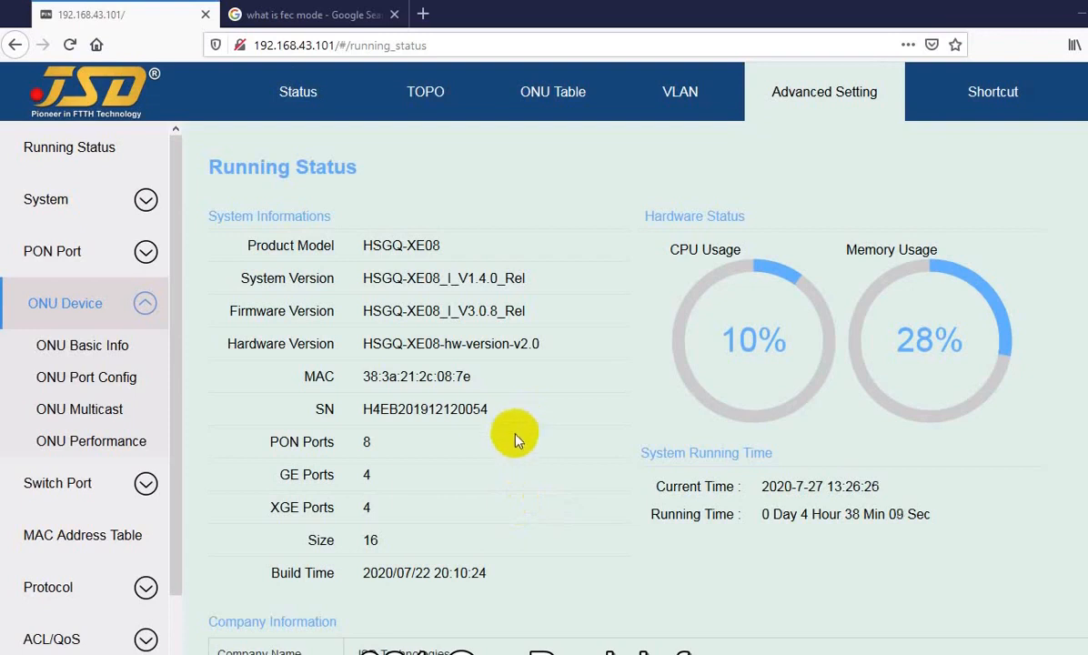
Open ONU Basic Info and review ONU2/1's Auth Mode mac, MAC address and 21 m distance.
click(72, 353)
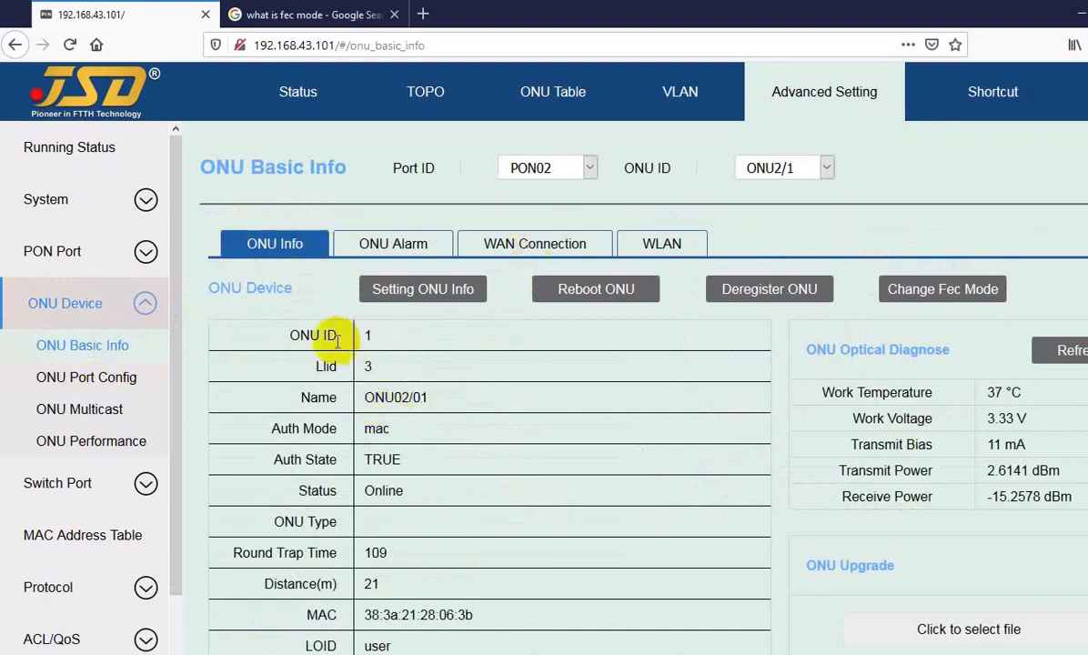
drag(300, 335, 310, 335)
scroll(418, 393, down, 2)
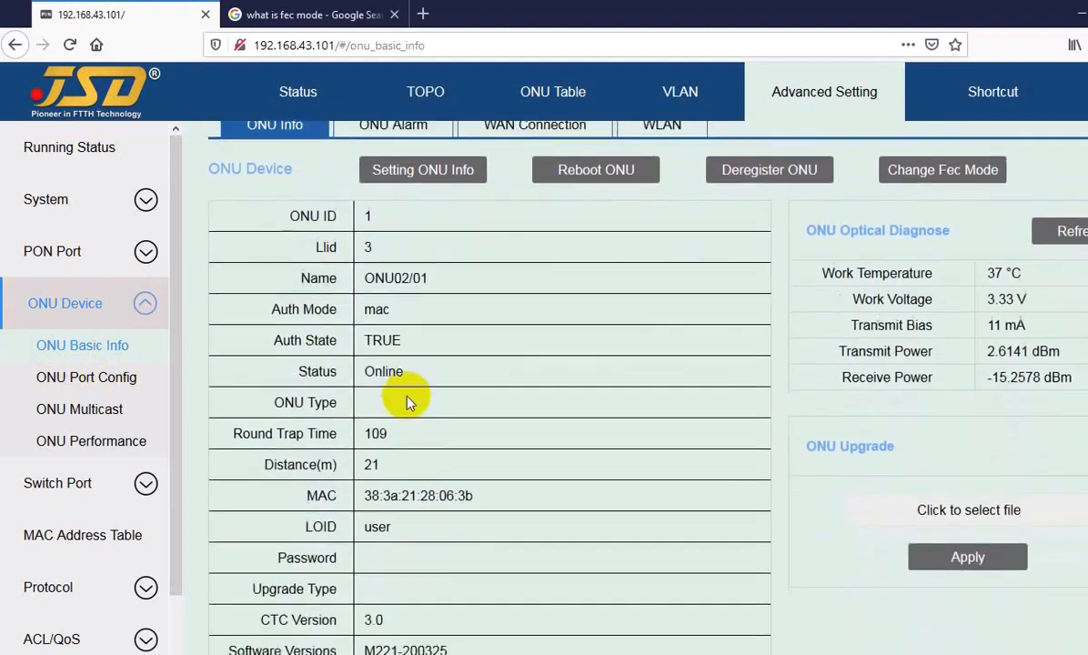
scroll(407, 401, down, 1)
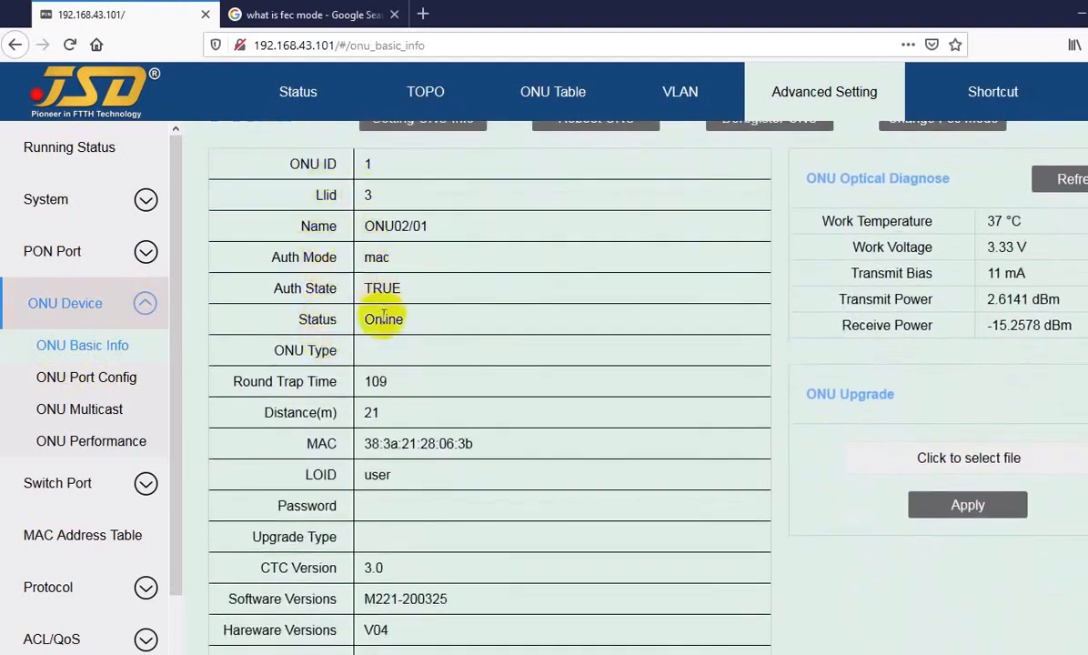
double_click(377, 258)
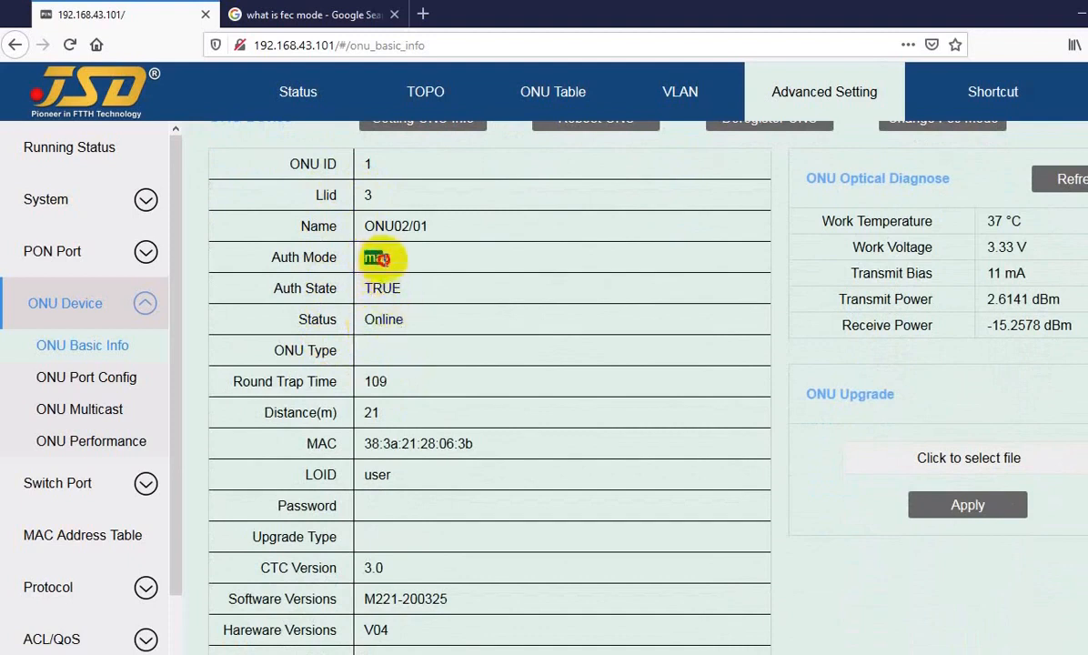
click(390, 258)
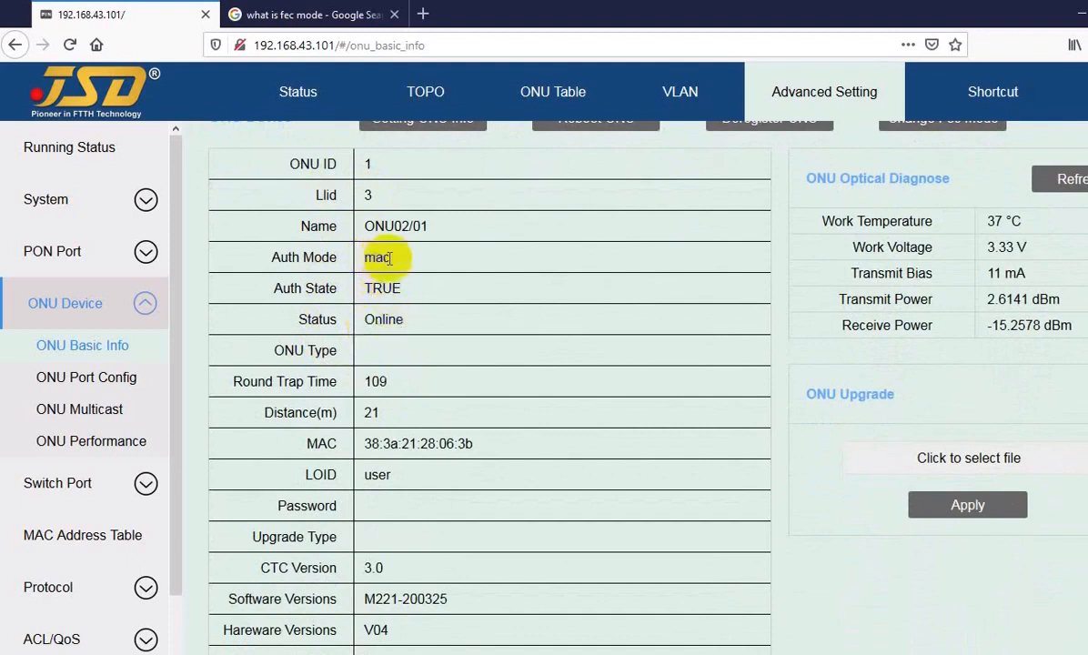
drag(364, 443, 383, 474)
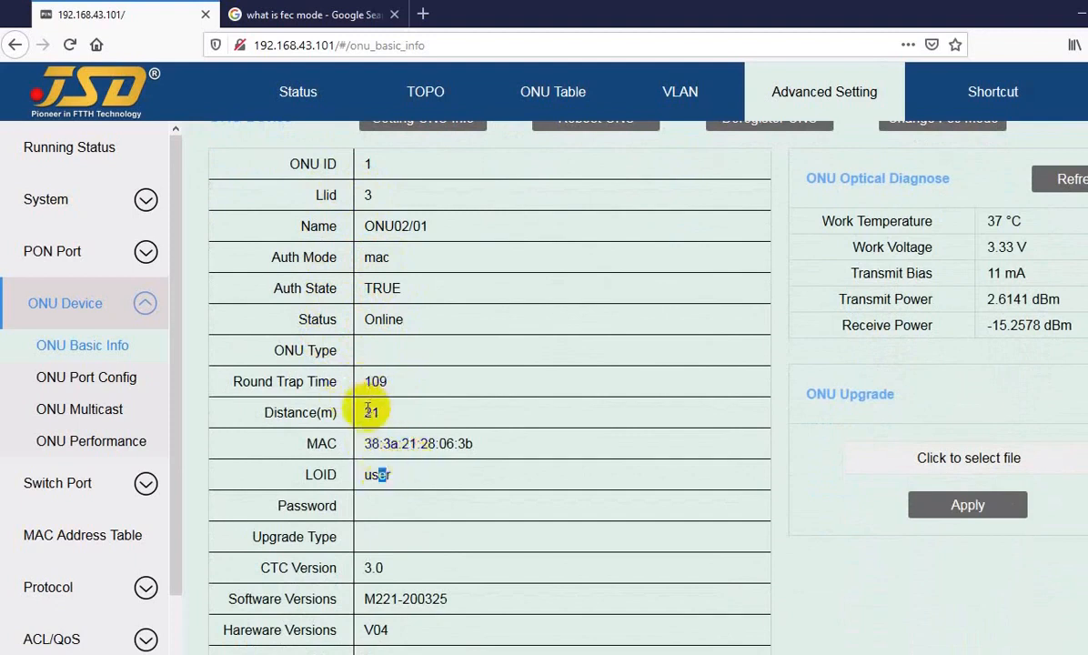
drag(366, 412, 377, 414)
click(395, 416)
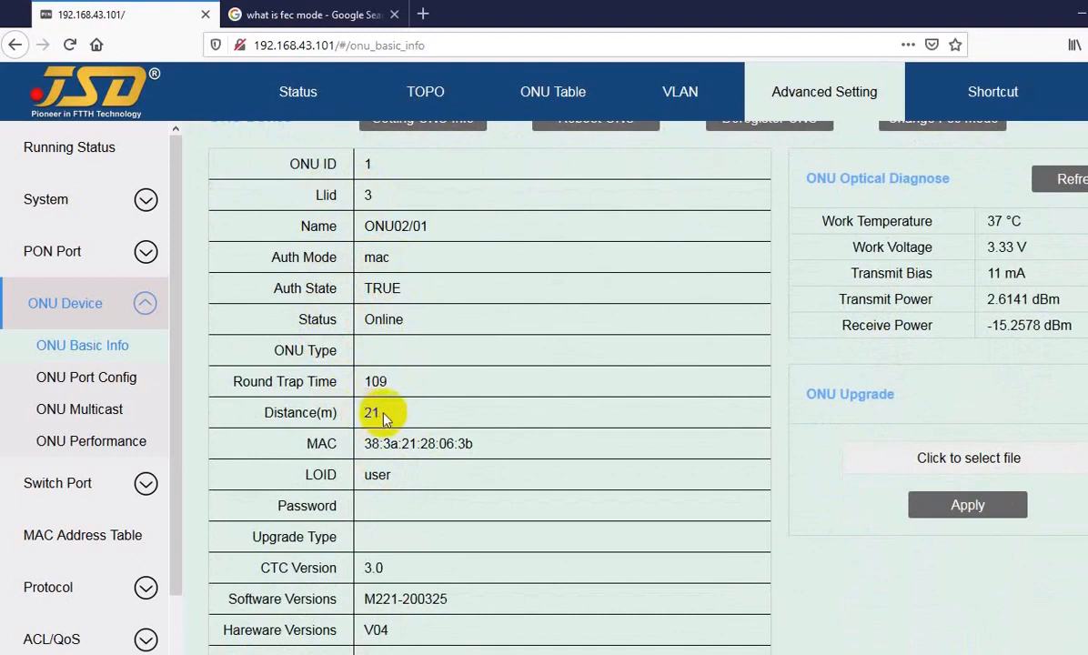
Scroll through the remaining ONU details, noting the HGU device type, and return to the top.
scroll(437, 546, down, 2)
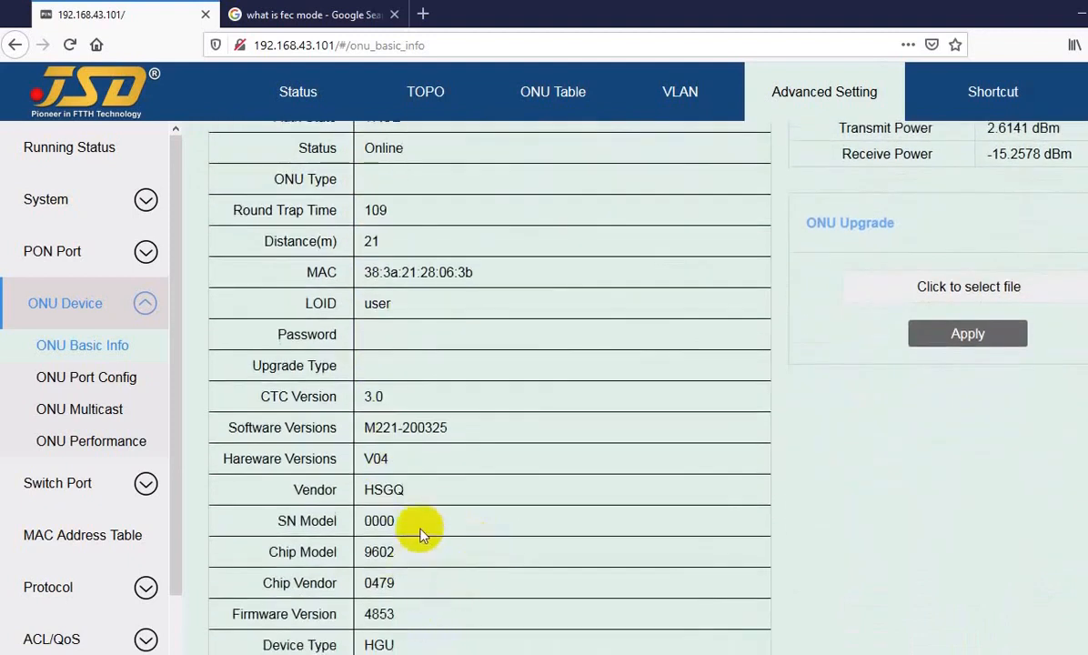
scroll(416, 509, down, 2)
drag(363, 474, 380, 474)
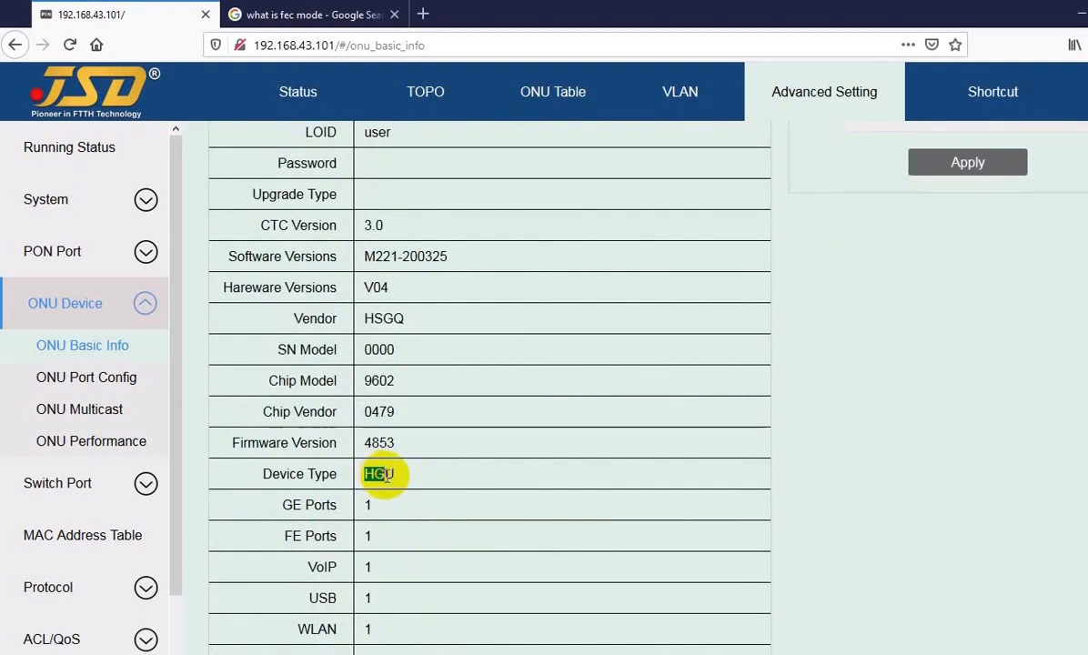
click(418, 522)
scroll(425, 475, down, 1)
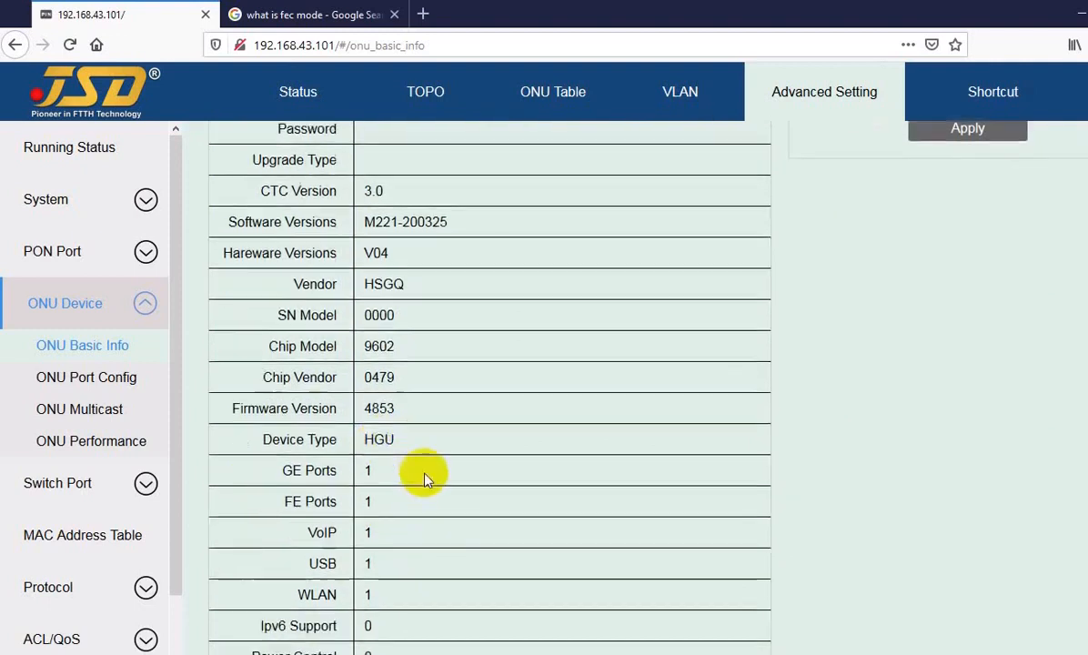
scroll(413, 505, down, 1)
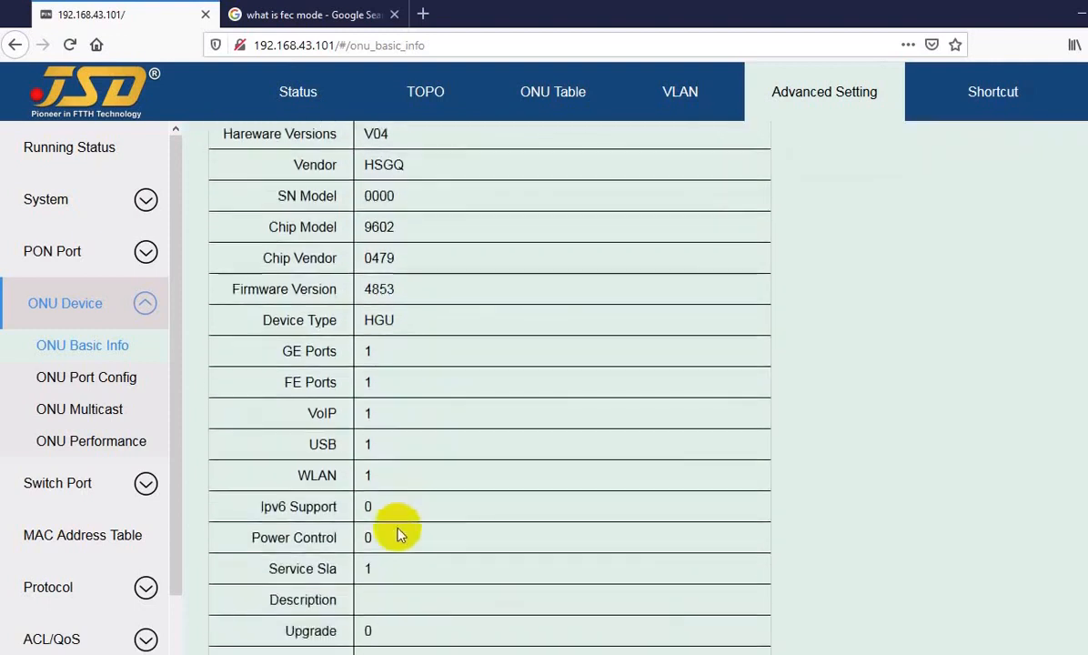
scroll(397, 533, up, 1)
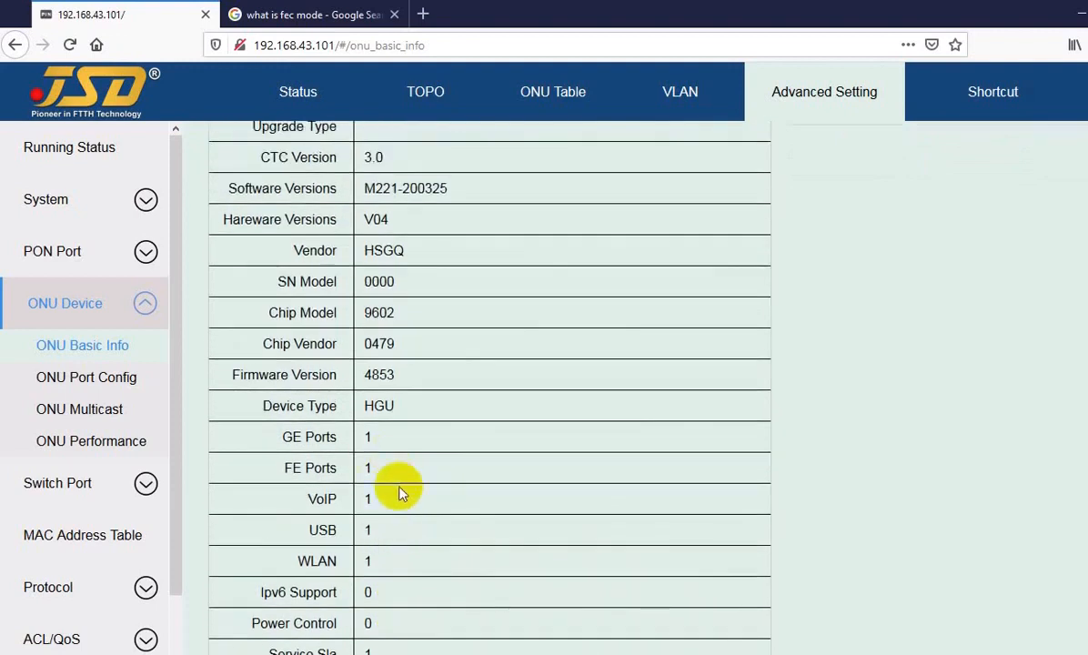
scroll(370, 471, up, 2)
scroll(369, 472, up, 6)
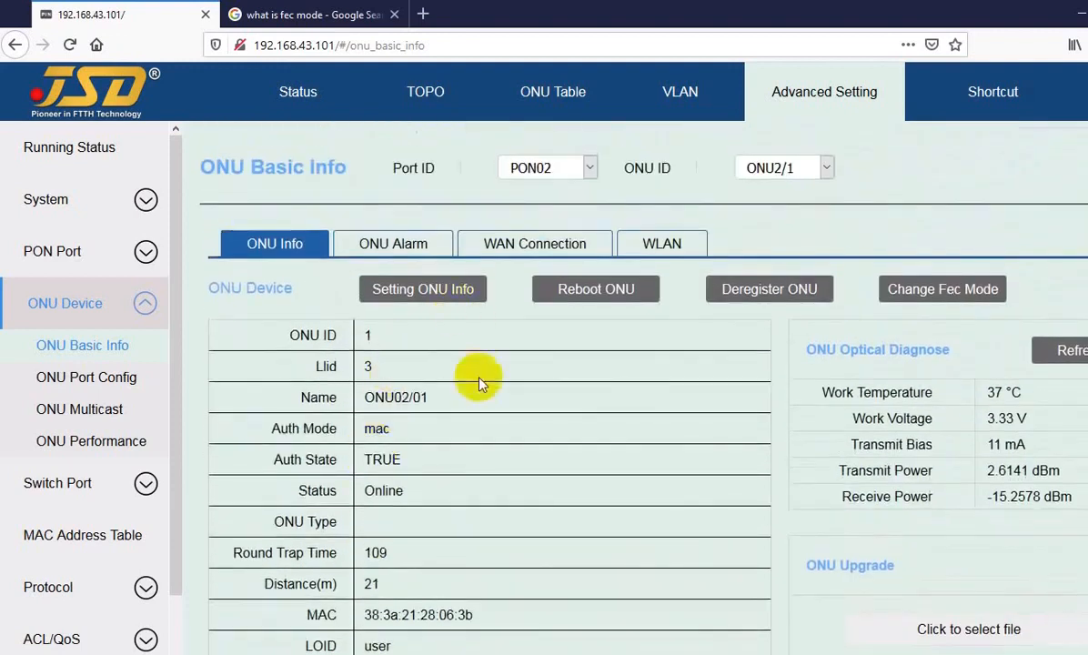
Browse ONU2/2 and port PON01, then return to ONU2/1 on PON02.
click(801, 173)
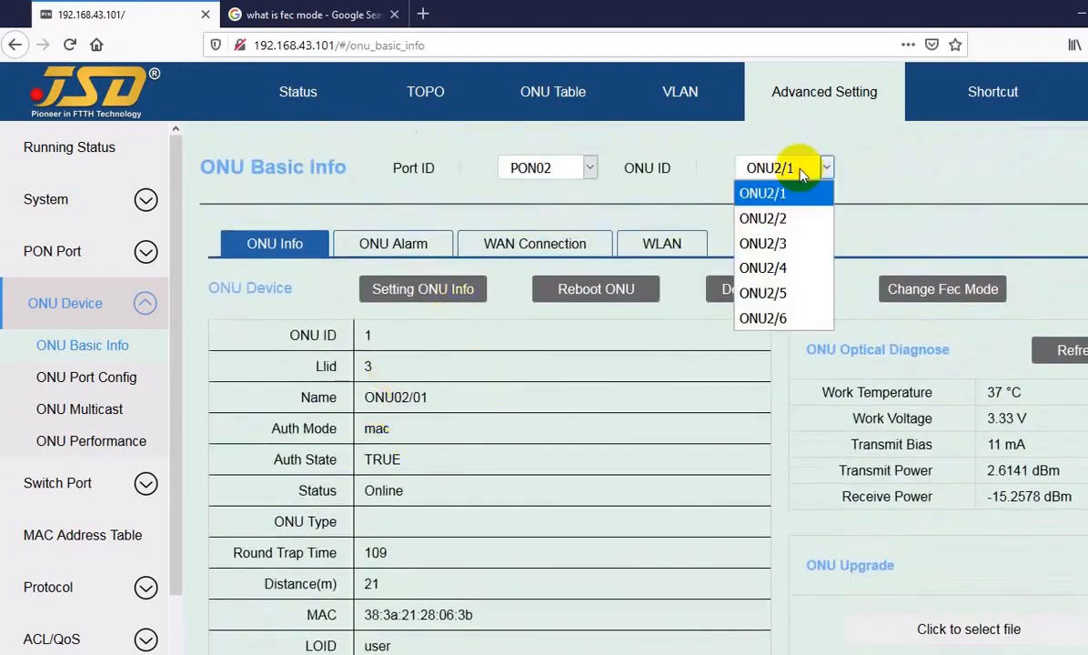
click(784, 222)
click(561, 170)
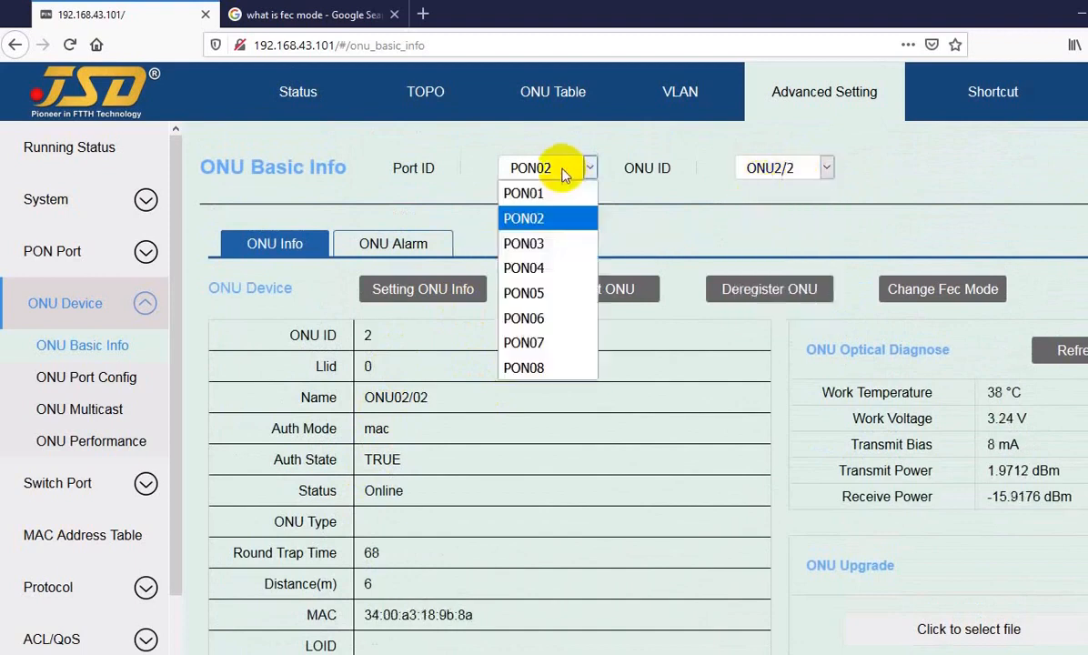
click(547, 194)
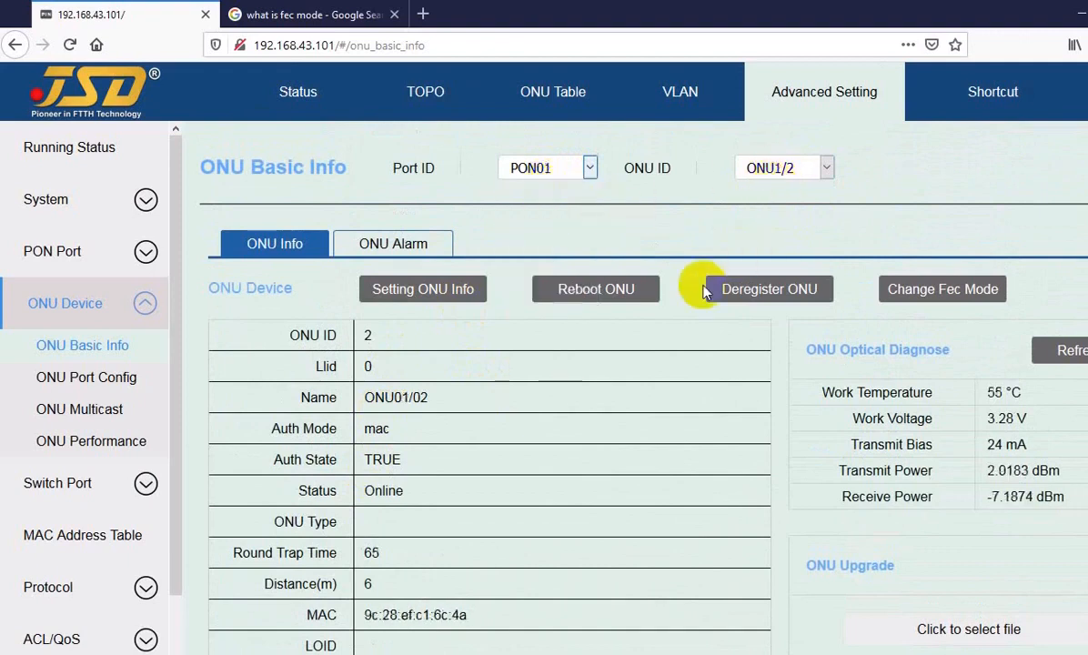
click(554, 167)
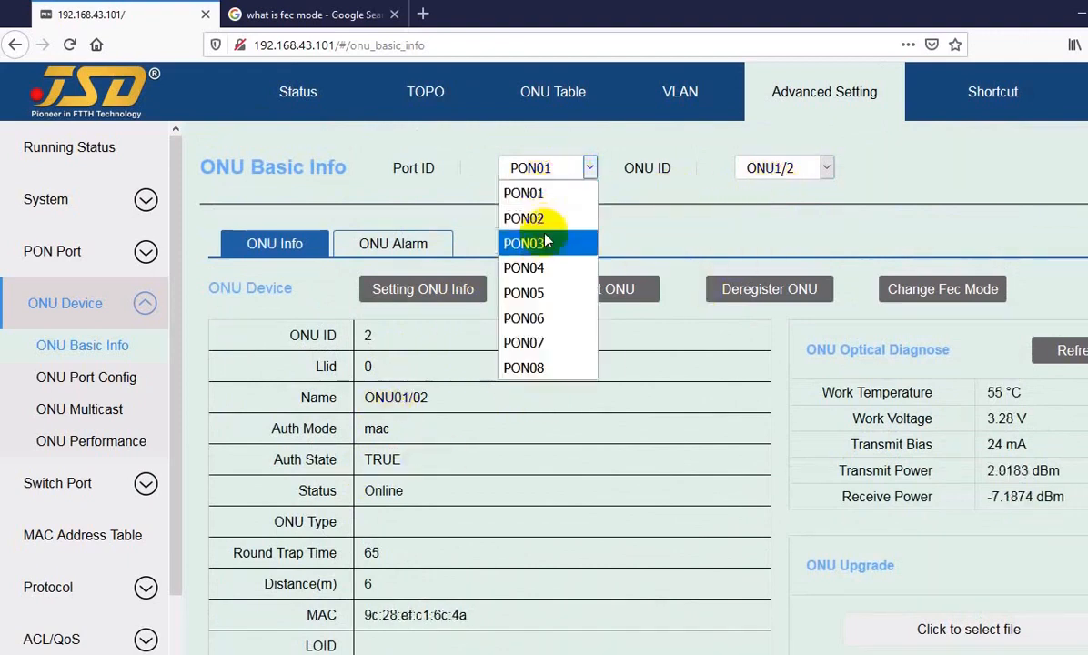
click(579, 223)
click(775, 167)
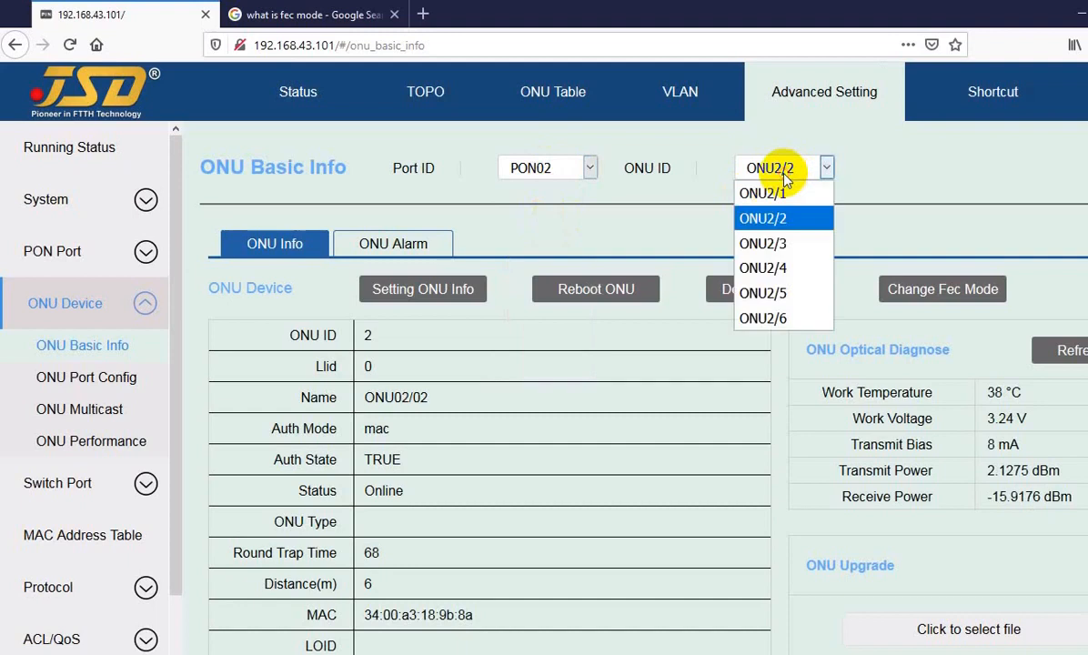
click(780, 194)
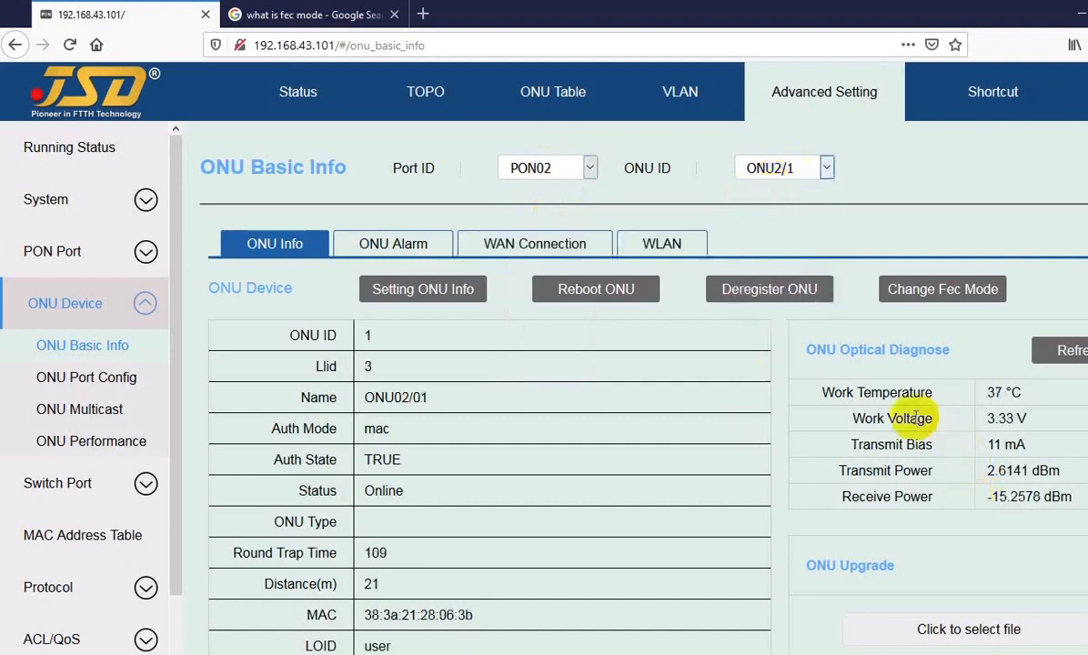
Review ONU2/1's optical diagnosis: 37 °C work temperature and 2.6141 dBm transmit power.
drag(862, 393, 993, 393)
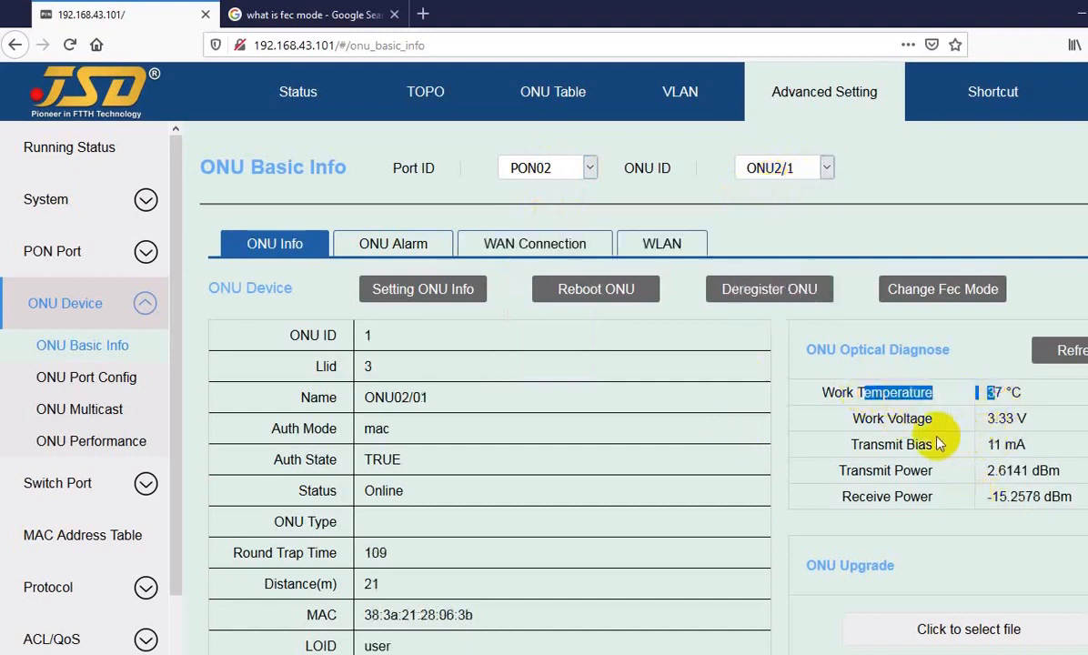
click(991, 420)
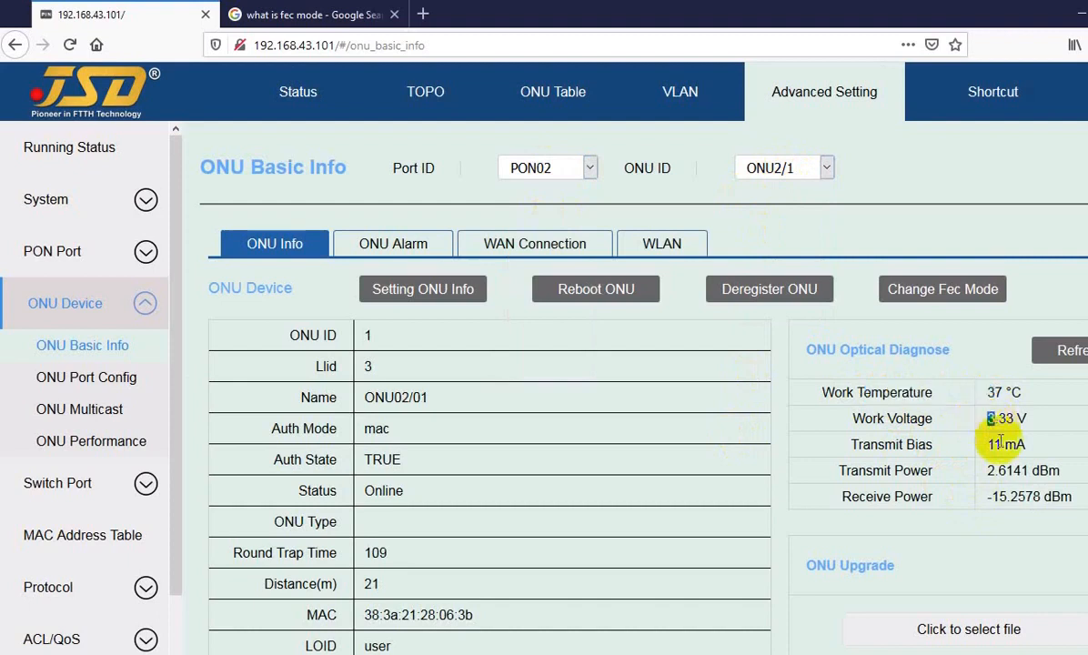
drag(903, 469, 996, 470)
click(1001, 480)
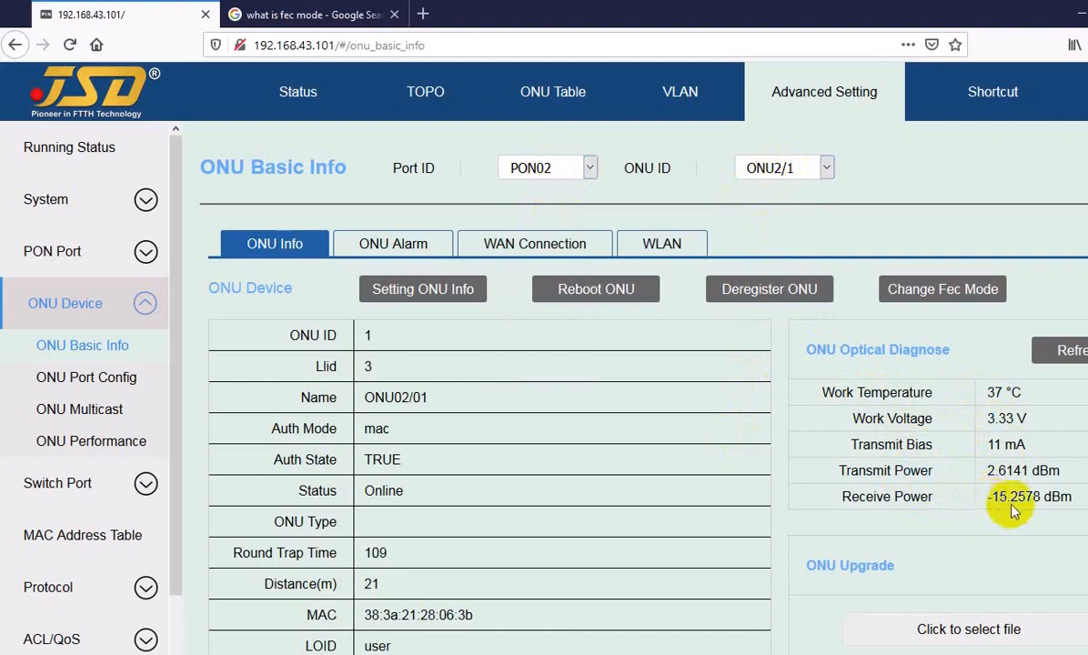
scroll(437, 395, down, 4)
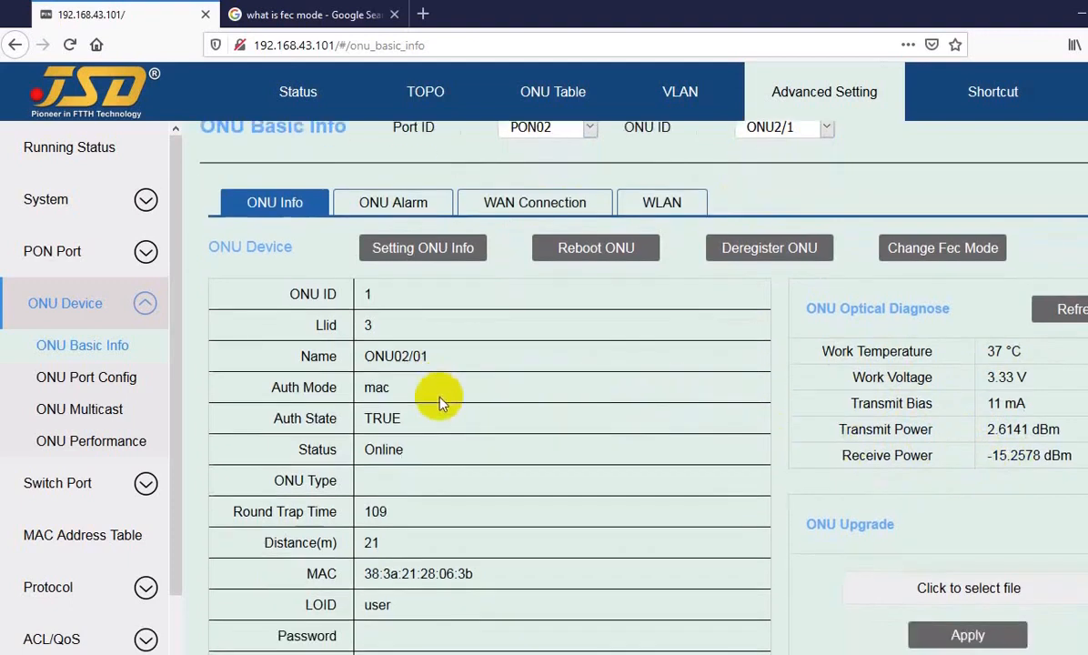
scroll(437, 329, up, 4)
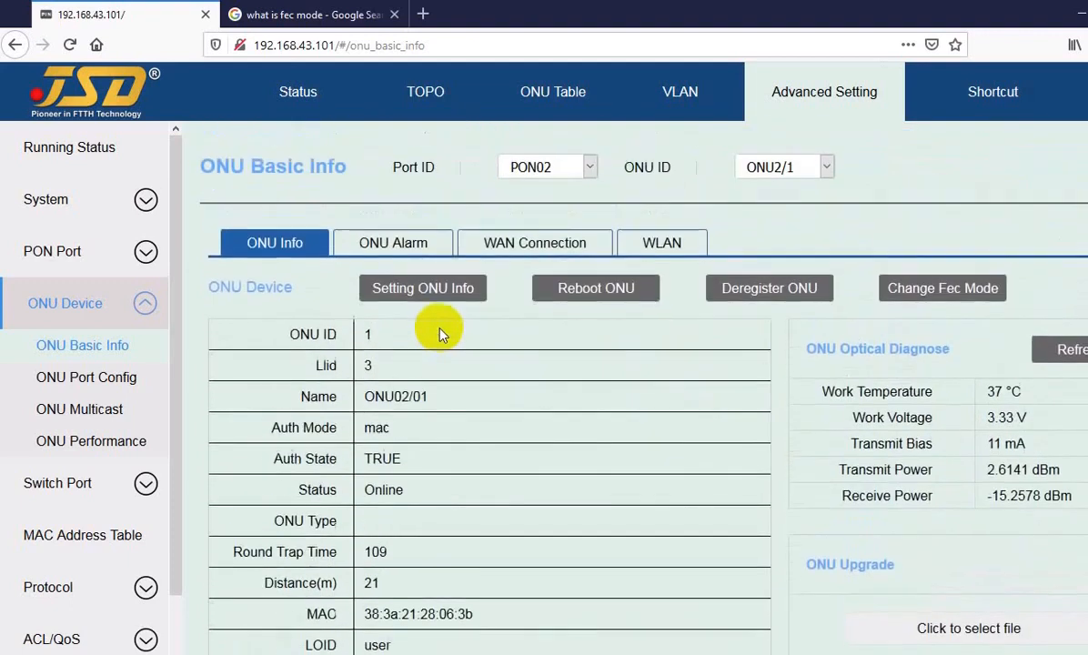
Open ONU2/1's alarm log and review its link-up, authorization and dying gasp entries.
click(387, 251)
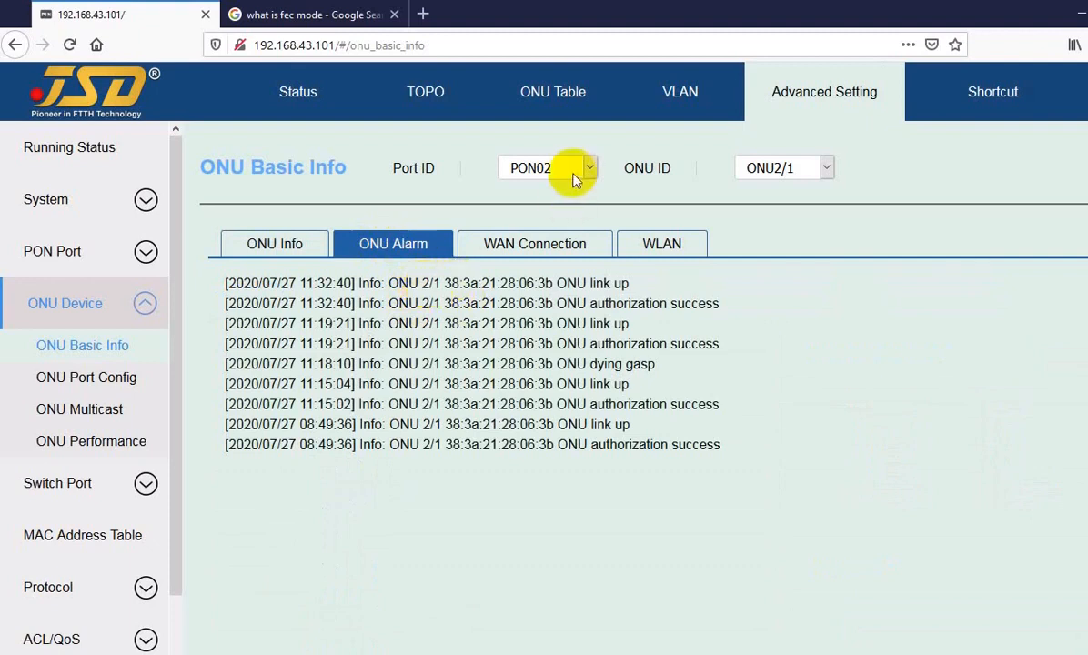
drag(450, 284, 268, 443)
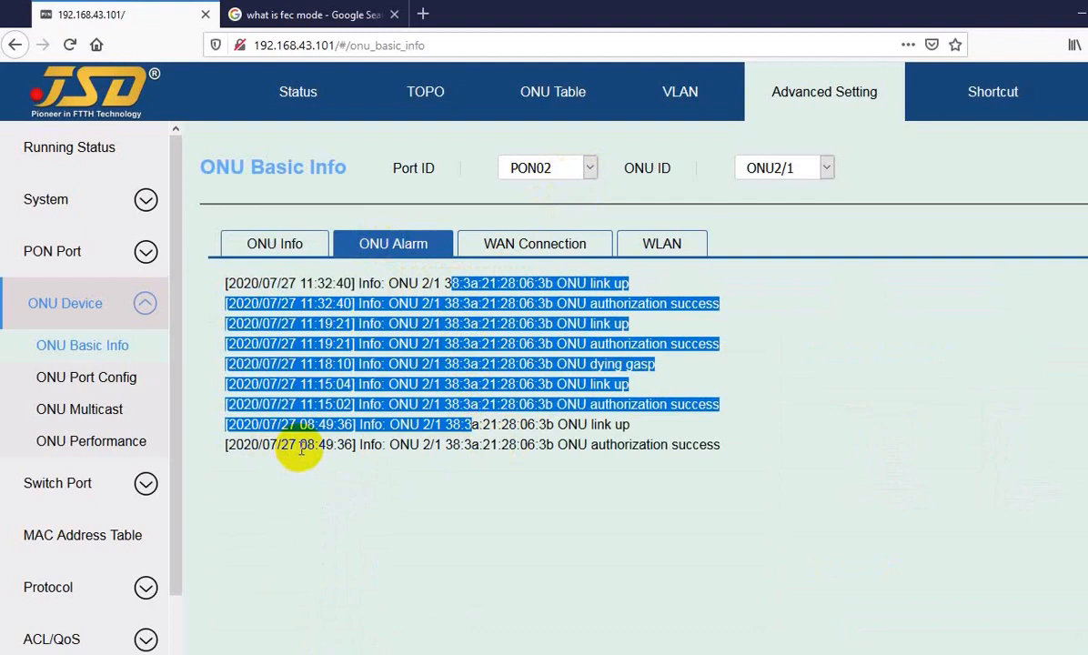
double_click(308, 444)
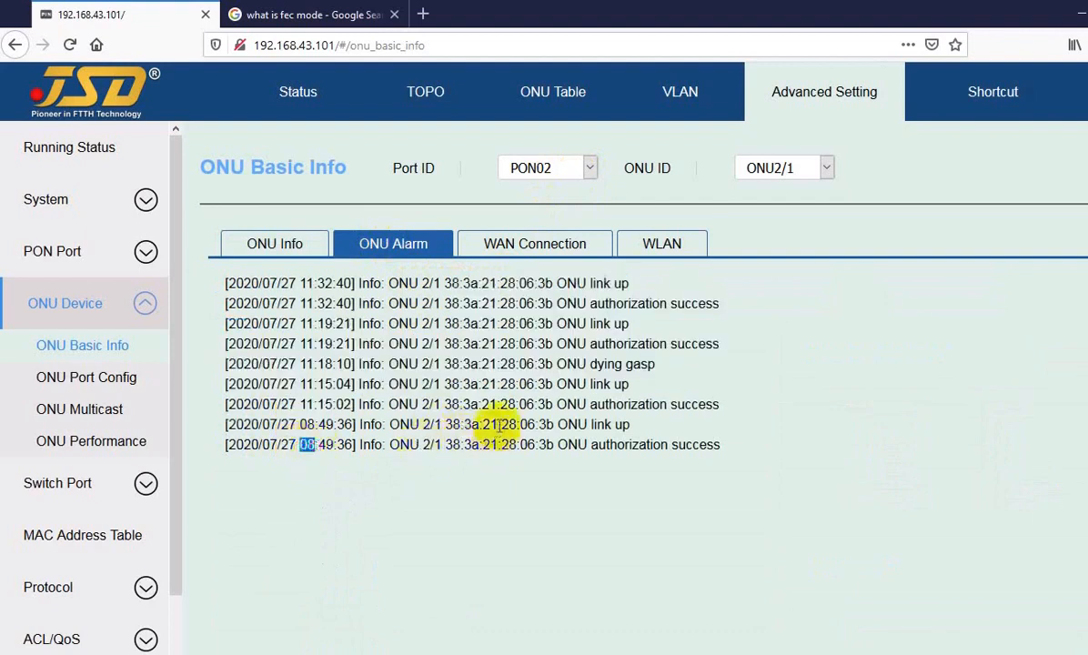
drag(498, 424, 506, 424)
double_click(526, 364)
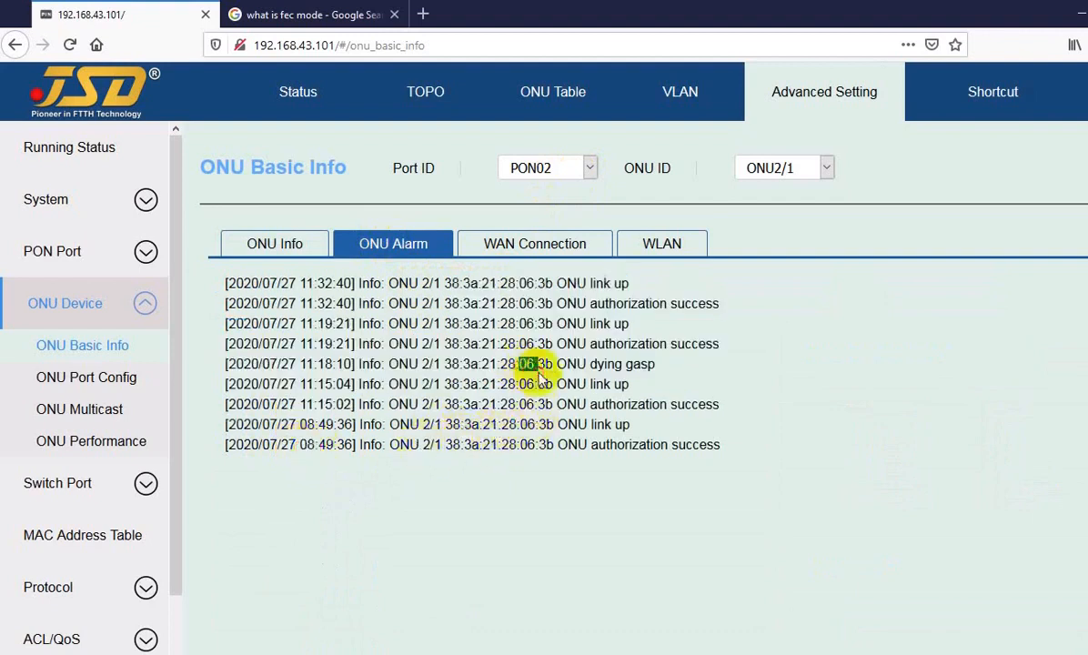
drag(418, 327, 436, 342)
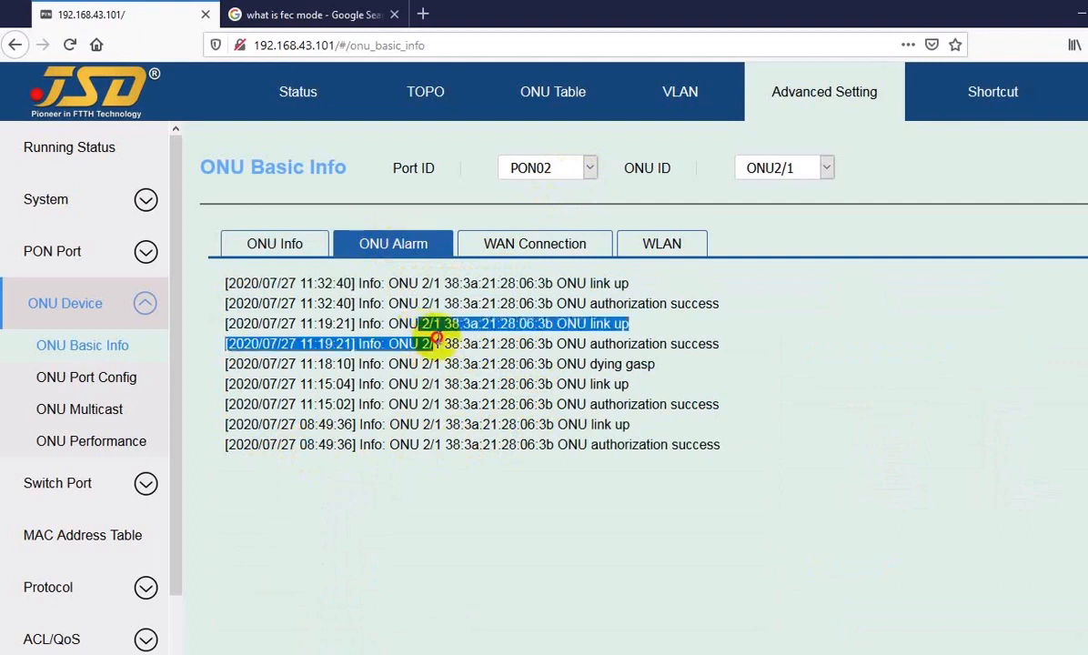
click(441, 343)
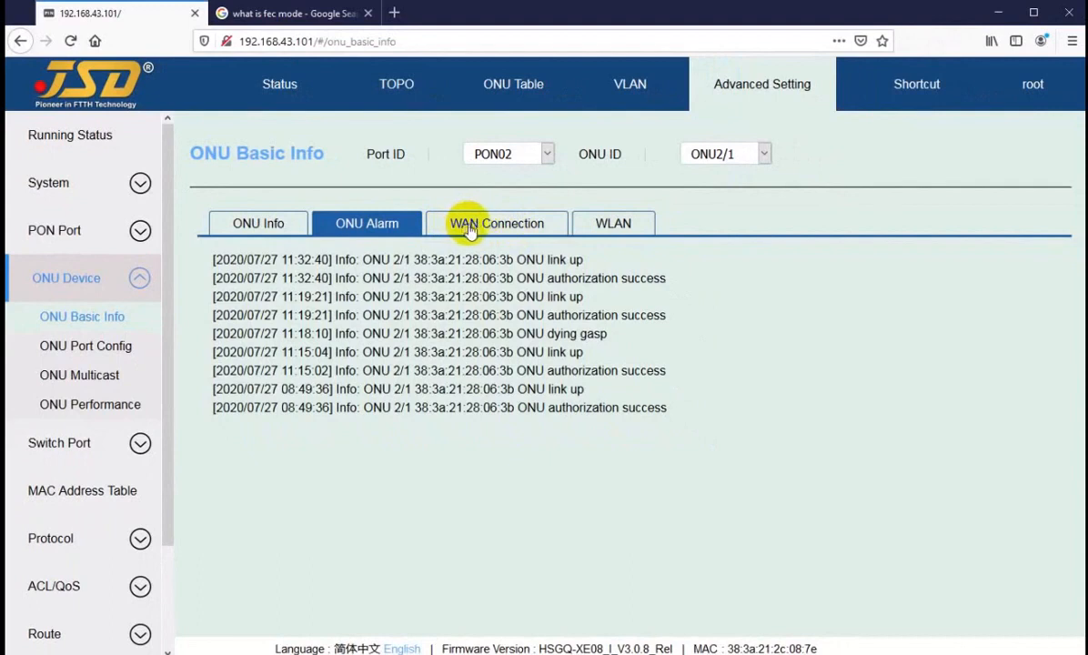
Inspect the jsd2 connection (VLAN 3012, PPPoE, 172.16.8.4), then delete it and confirm.
click(468, 229)
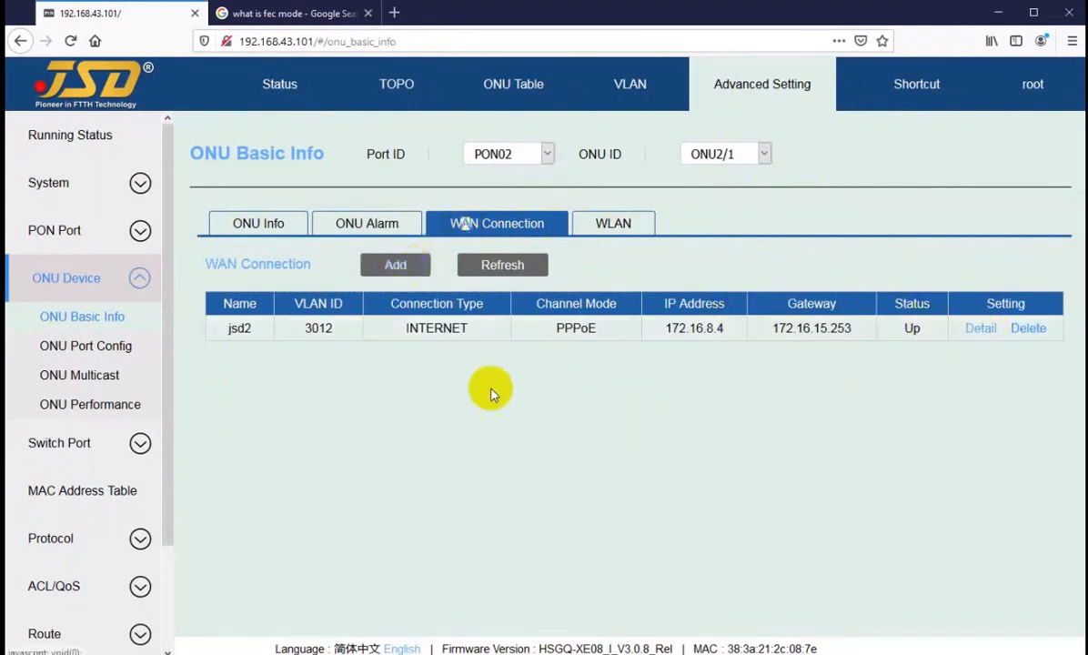
drag(235, 331, 263, 334)
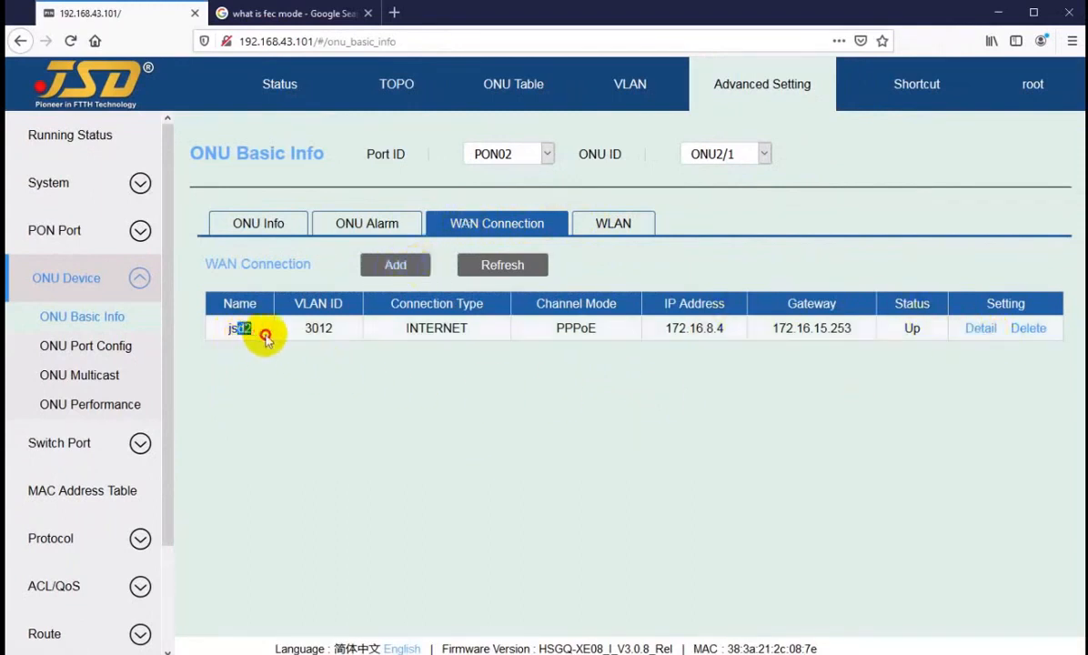
click(980, 329)
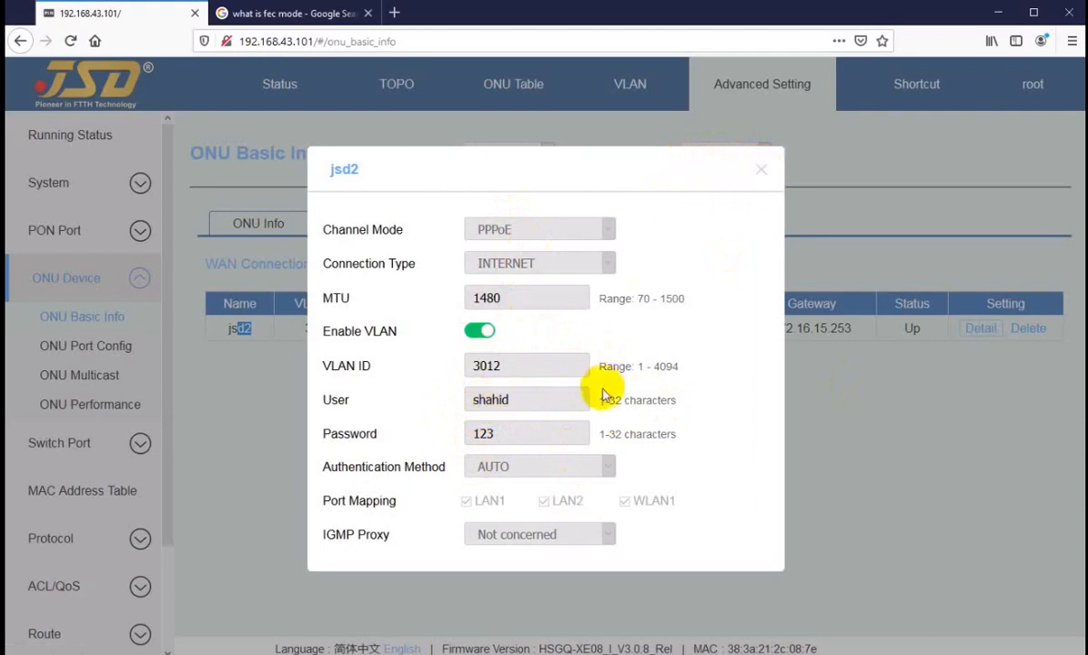
click(762, 171)
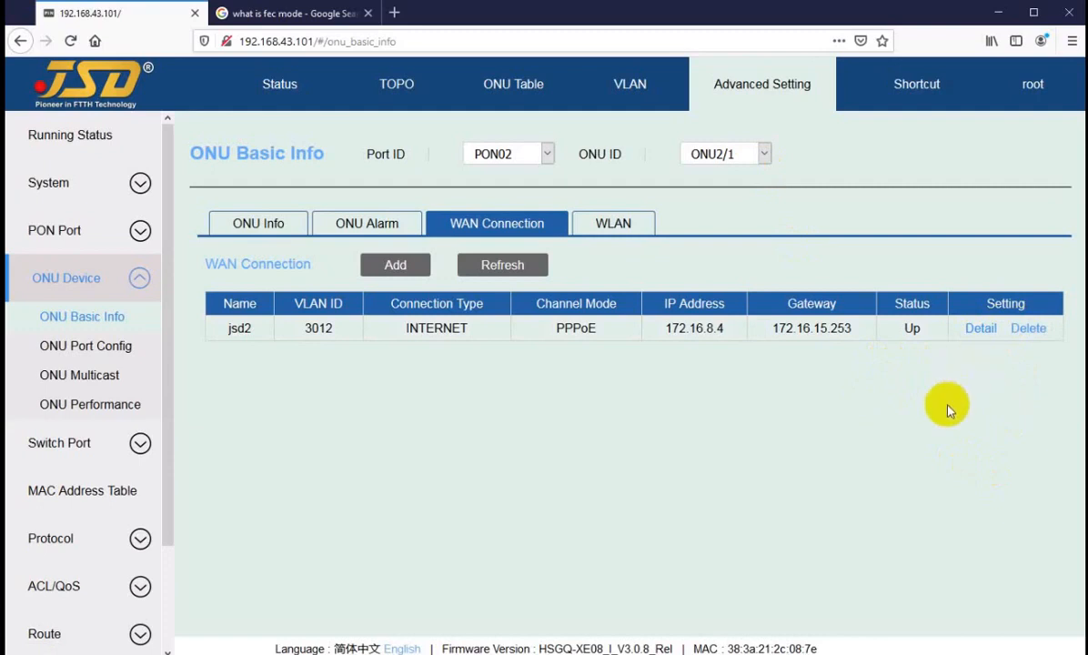
click(1009, 331)
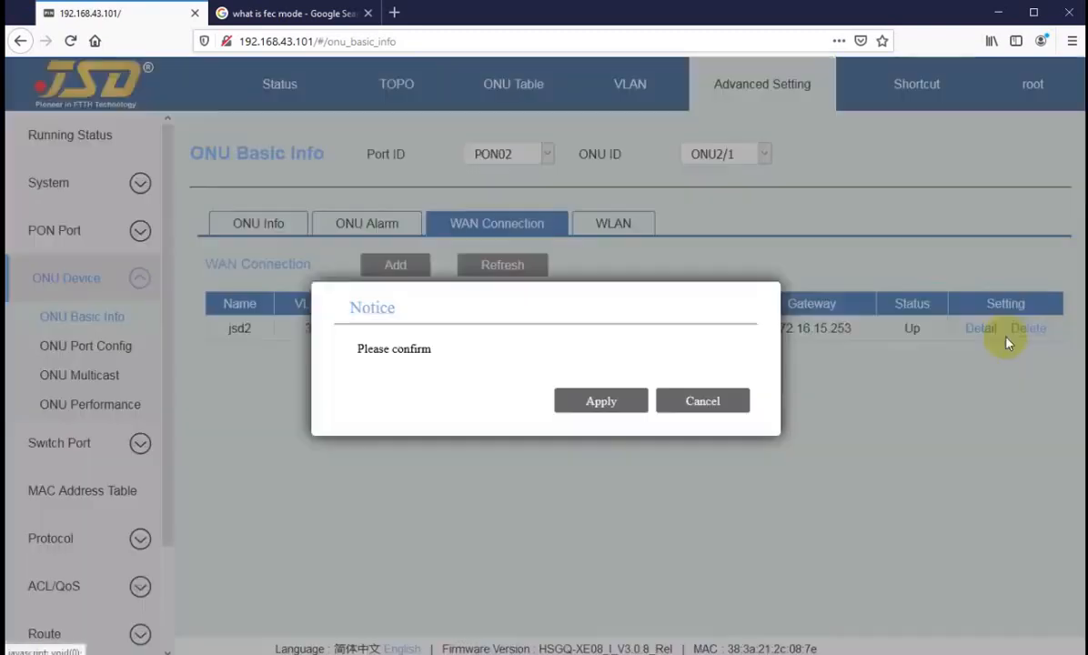
click(597, 400)
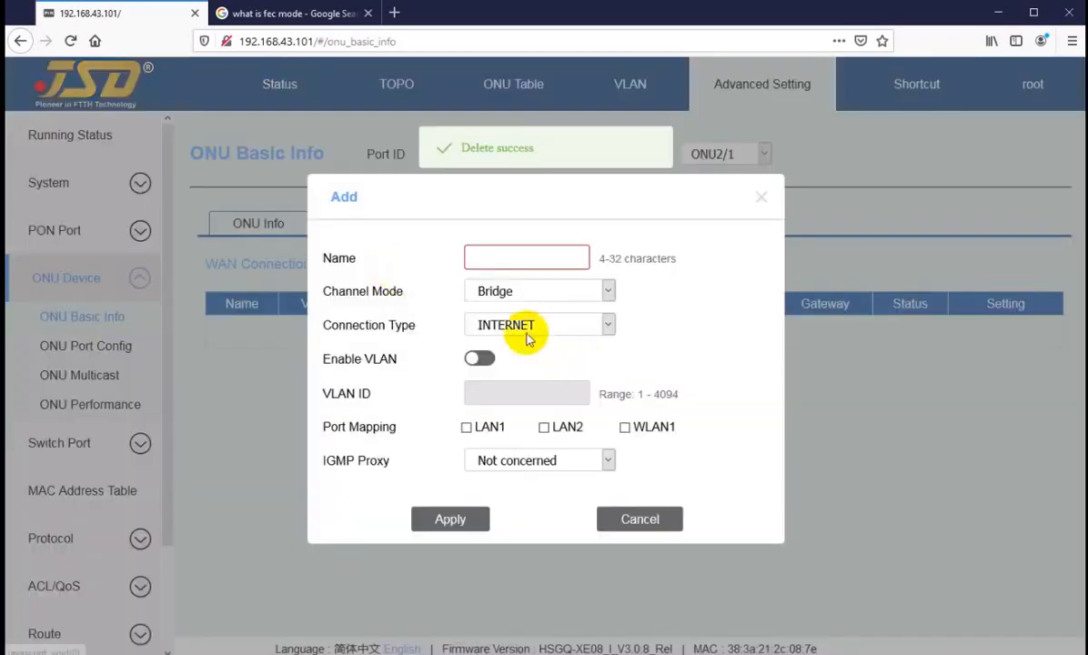
Add WAN connection jsd2 in PPPoE mode with MTU 1480 and VLAN tagging on VLAN 3014.
click(395, 265)
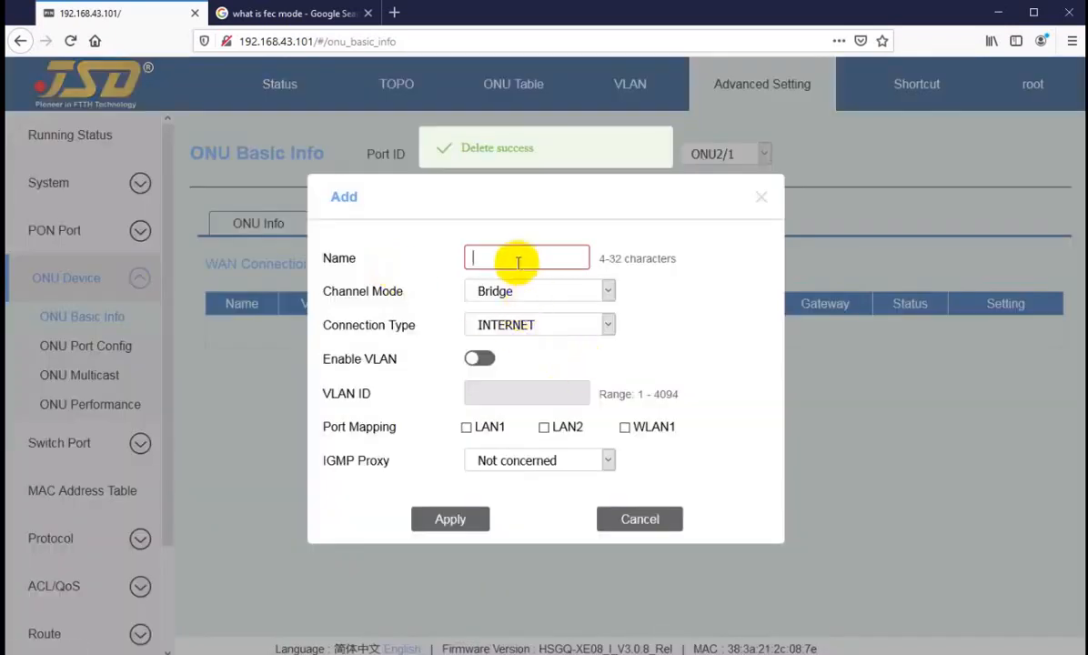
text(jsd)
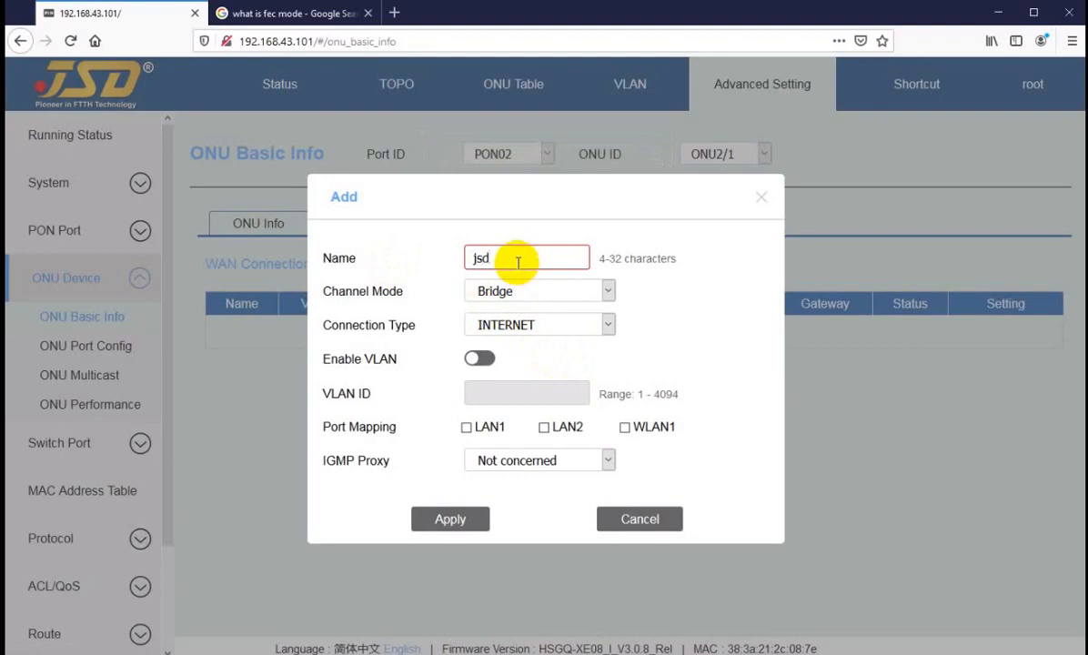
text(2)
click(493, 289)
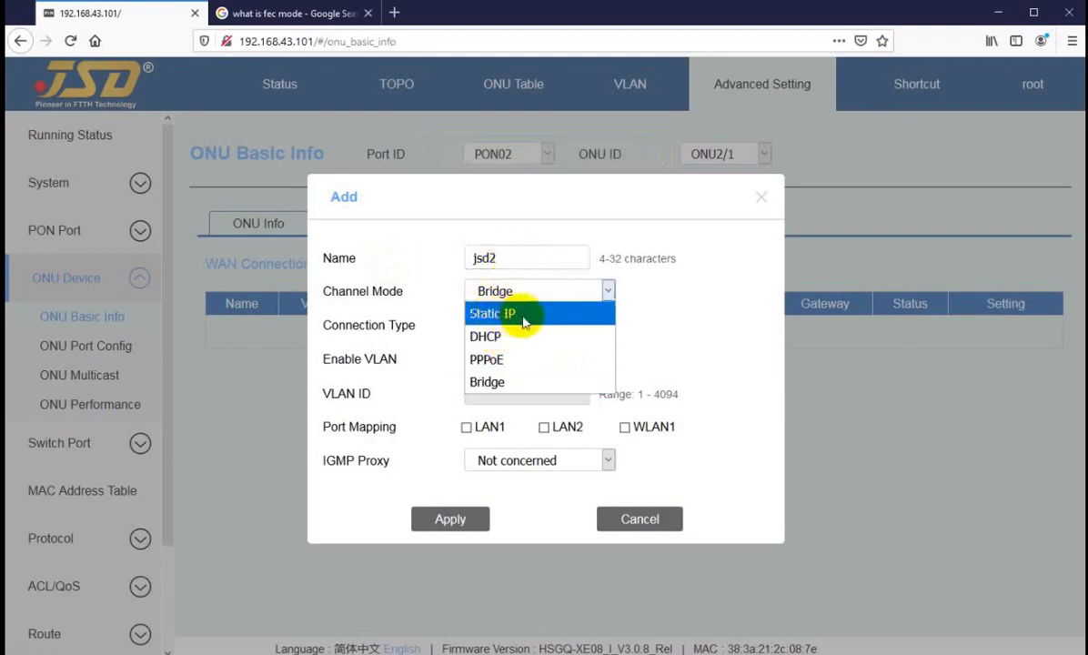
click(500, 360)
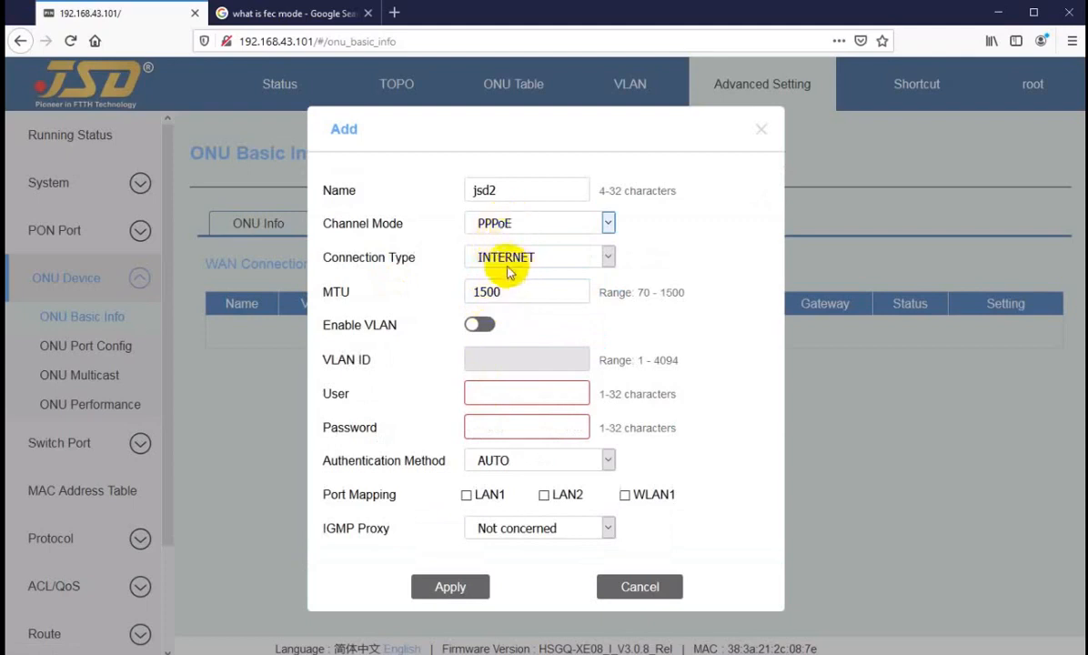
drag(512, 293, 427, 302)
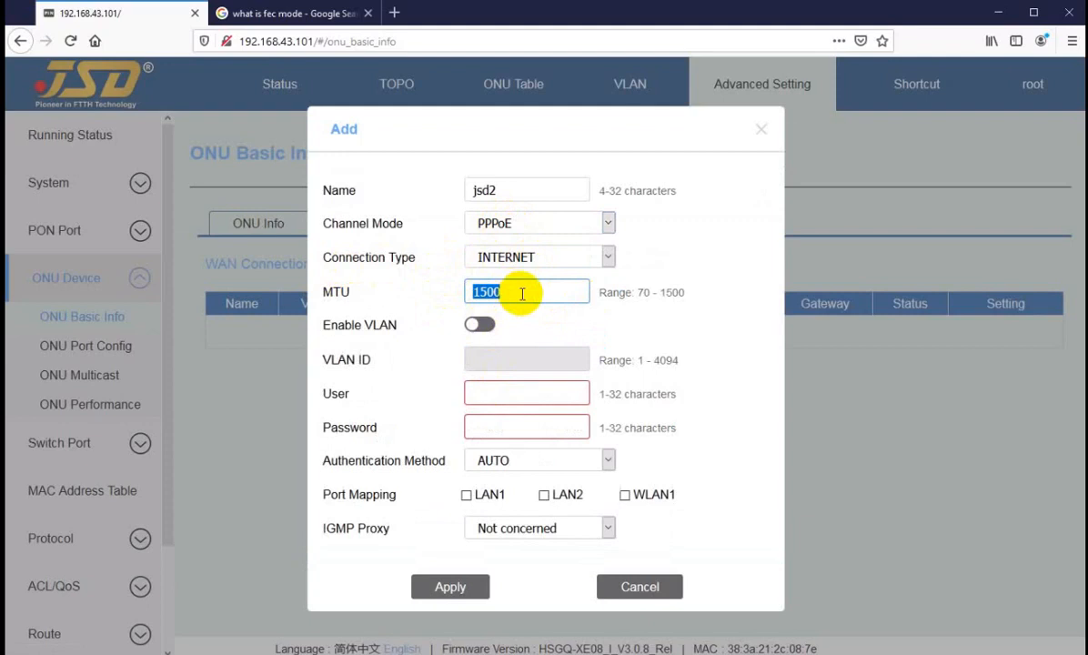
text(1480)
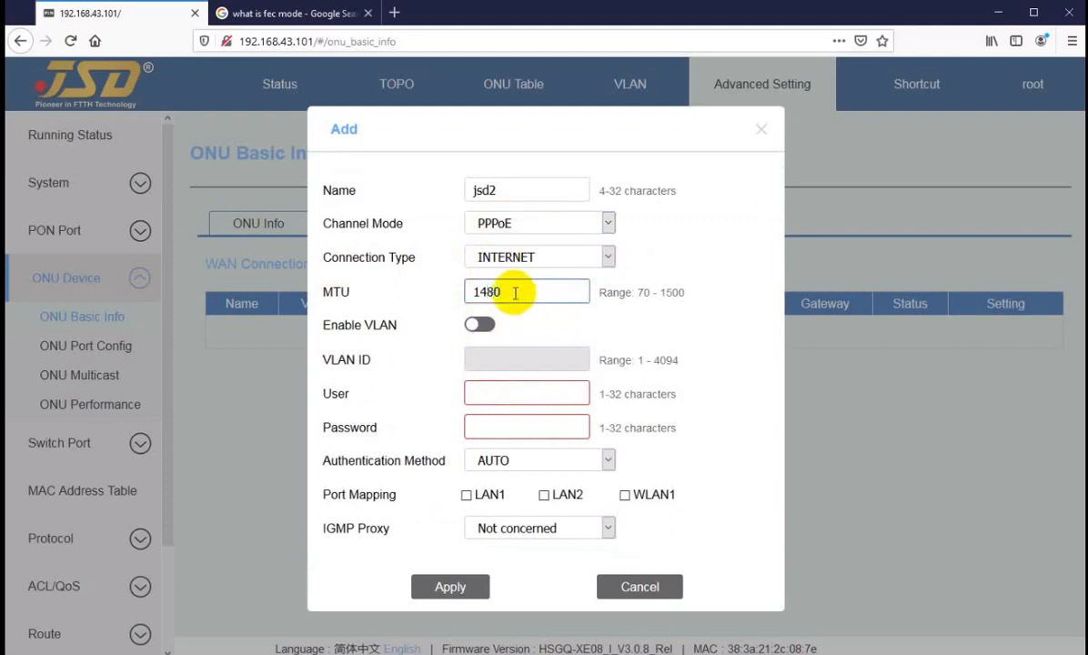
click(480, 324)
click(494, 359)
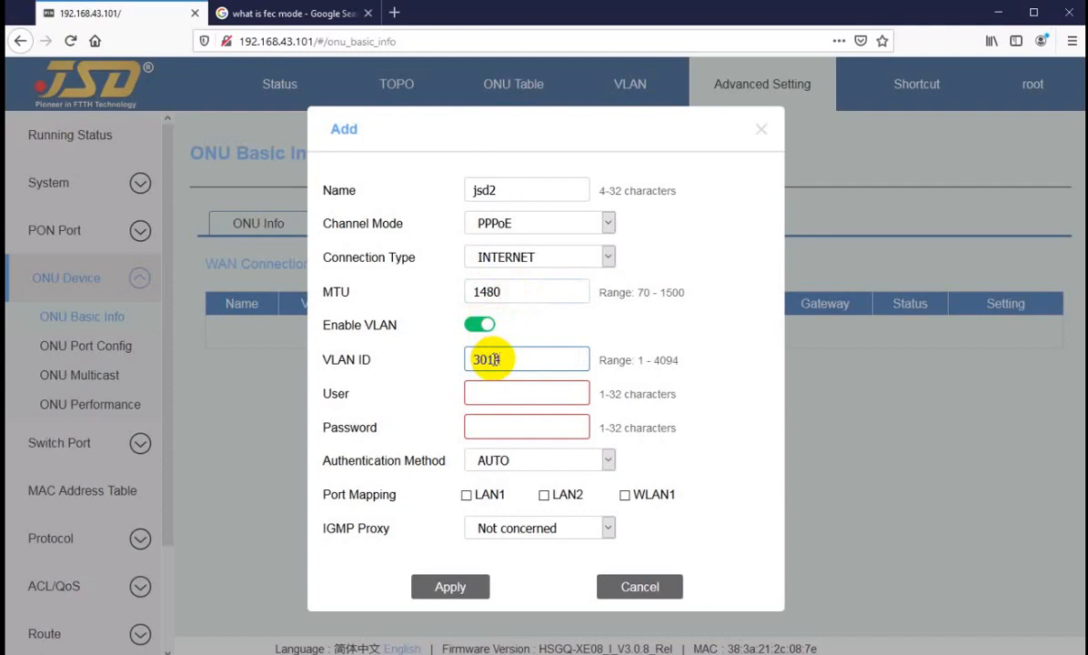
Enter the PPPoE user name and password, map LAN1, LAN2 and WLAN1, and save.
click(500, 394)
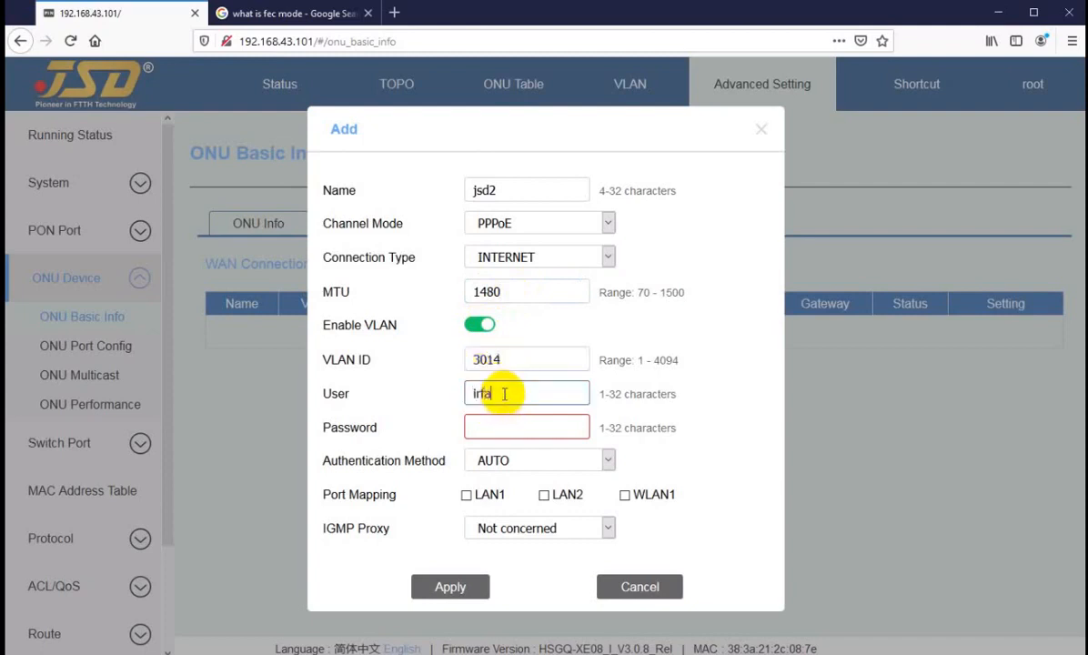
key(Tab)
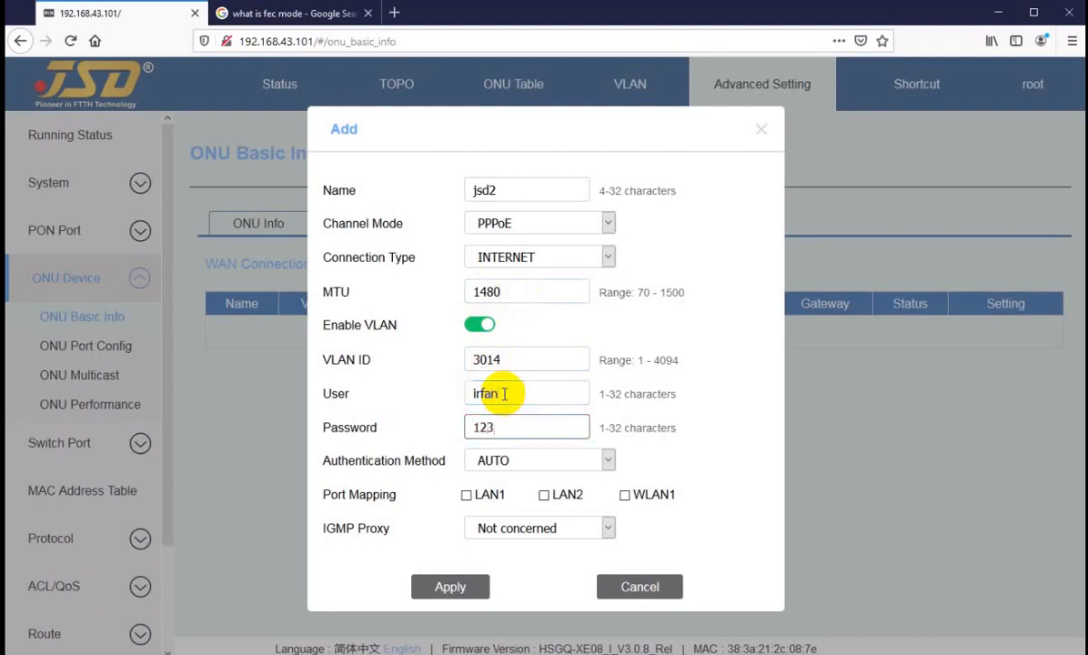
click(464, 495)
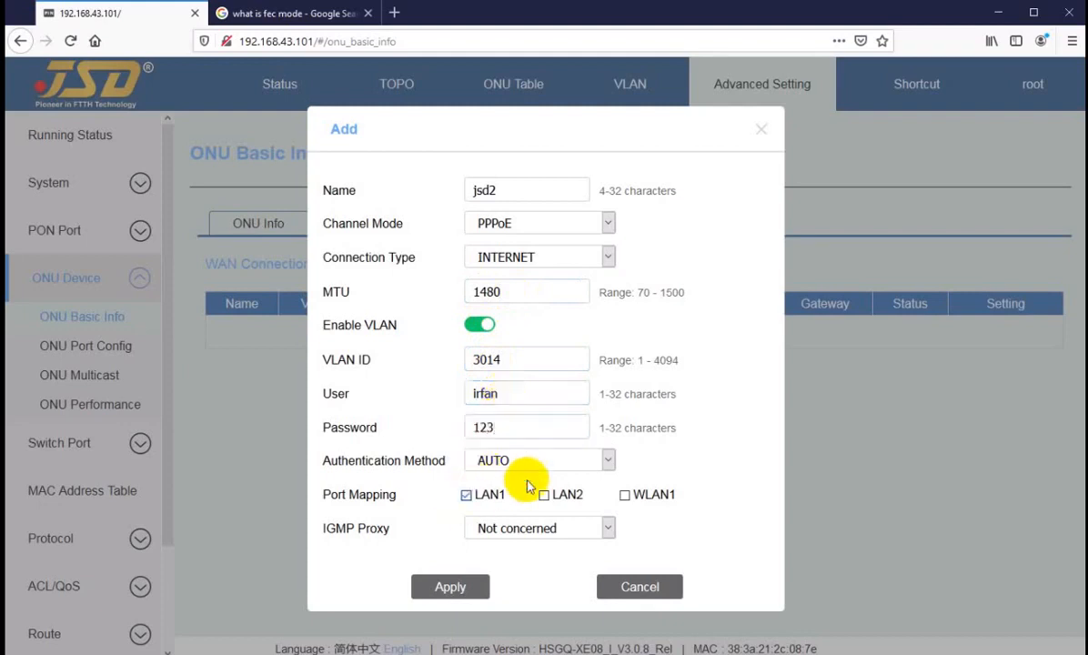
click(544, 495)
click(624, 495)
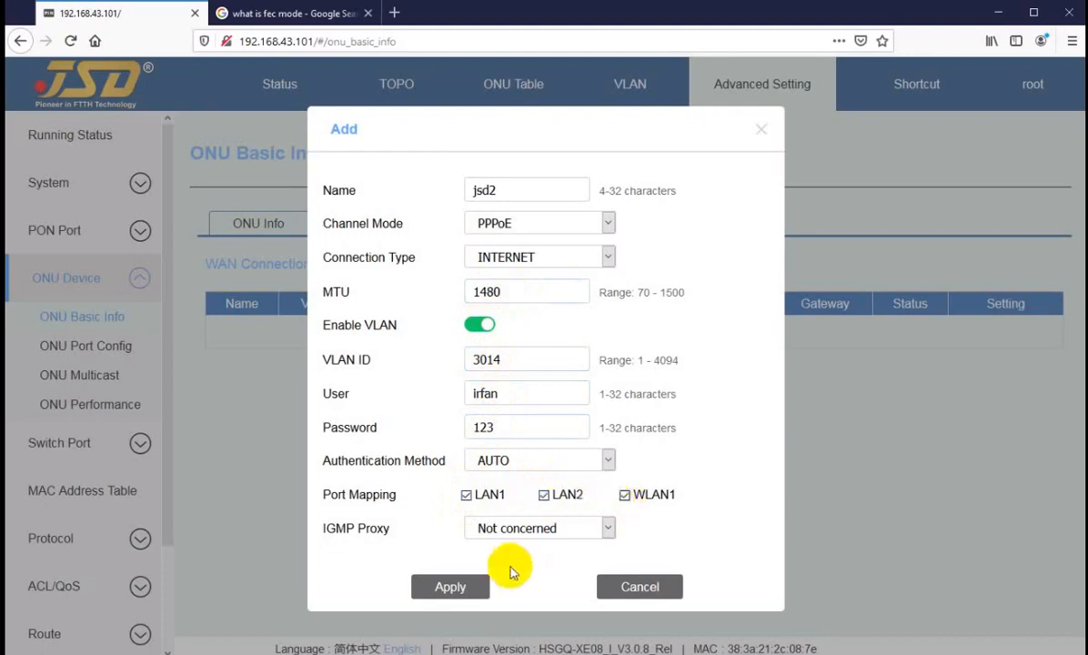
click(445, 589)
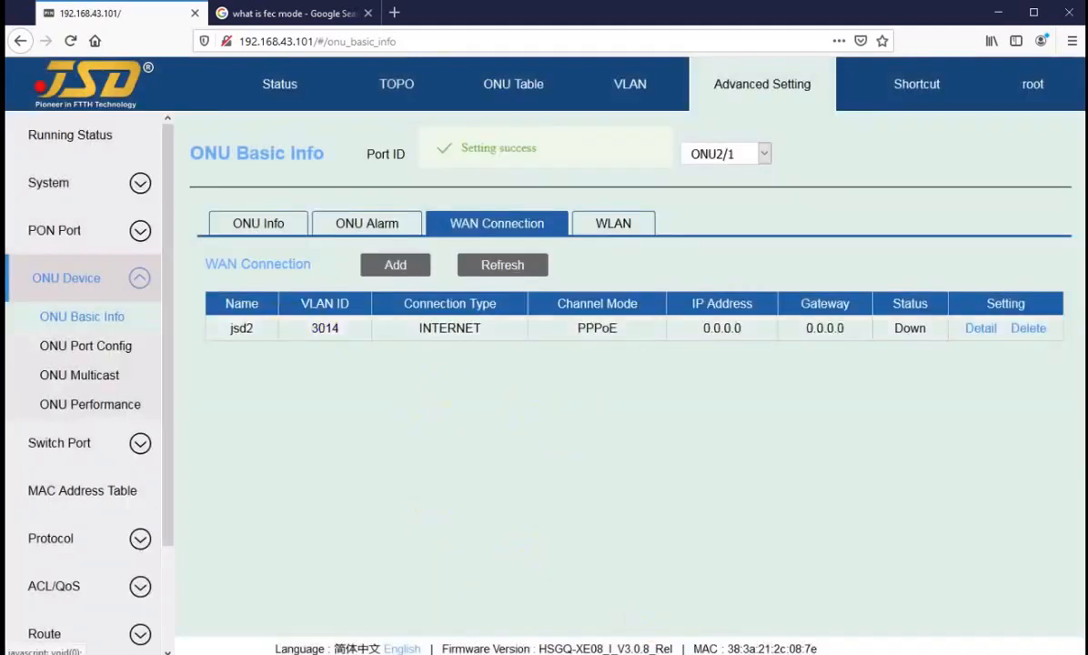
click(671, 638)
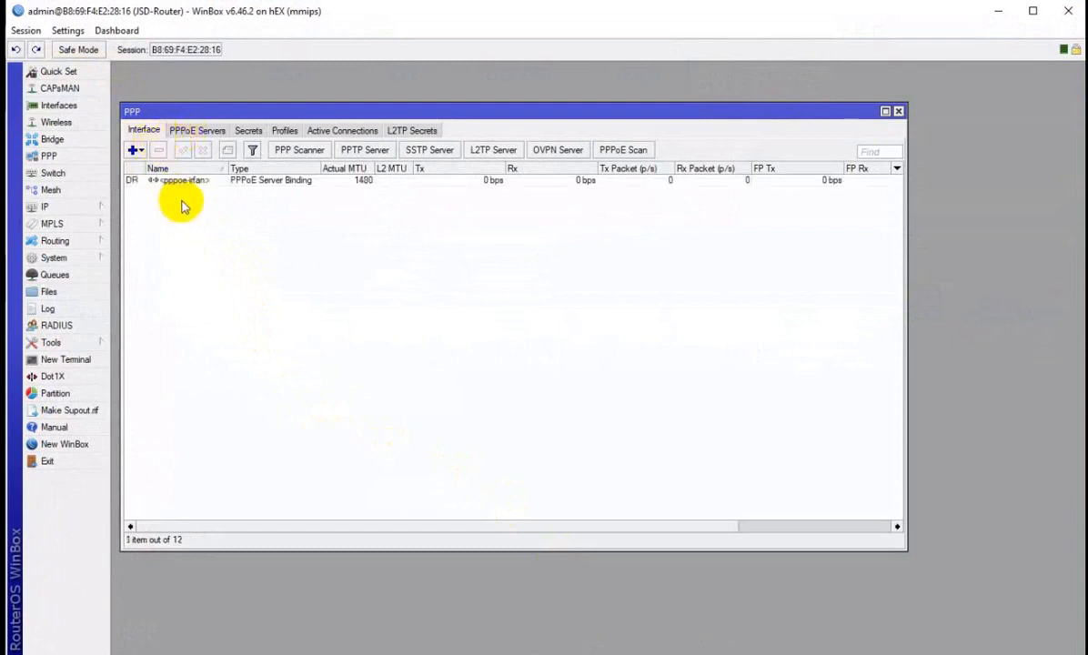
Select the new pppoe server binding entry in WinBox's PPP Interface list.
click(175, 181)
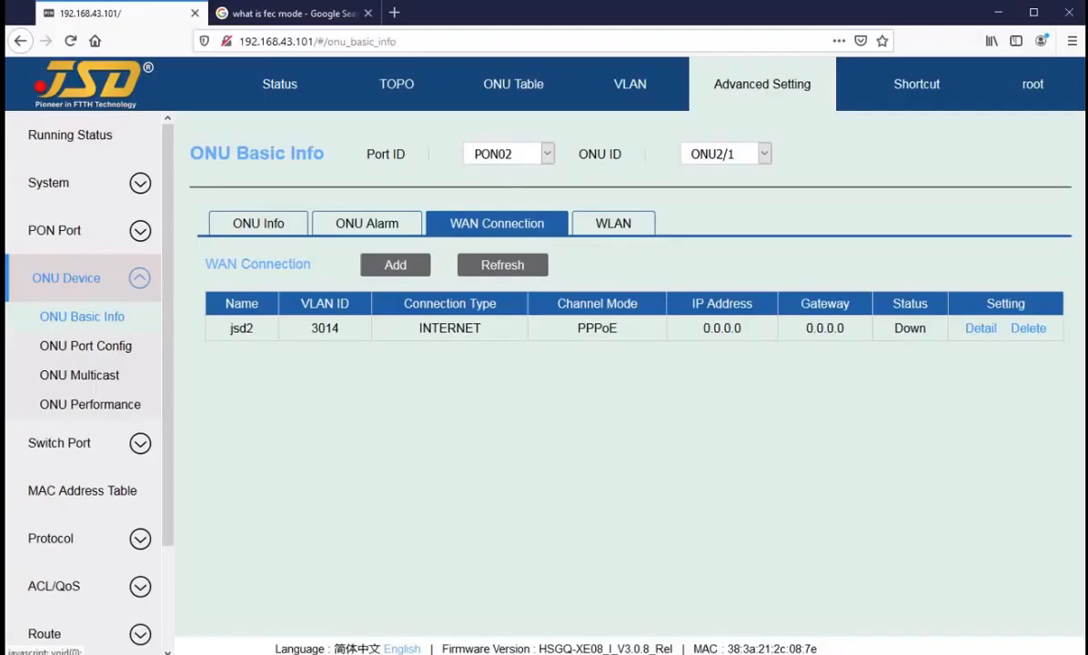
Check that jsd2 received IP 172.16.8.3 with gateway 172.16.15.254.
click(704, 325)
double_click(704, 325)
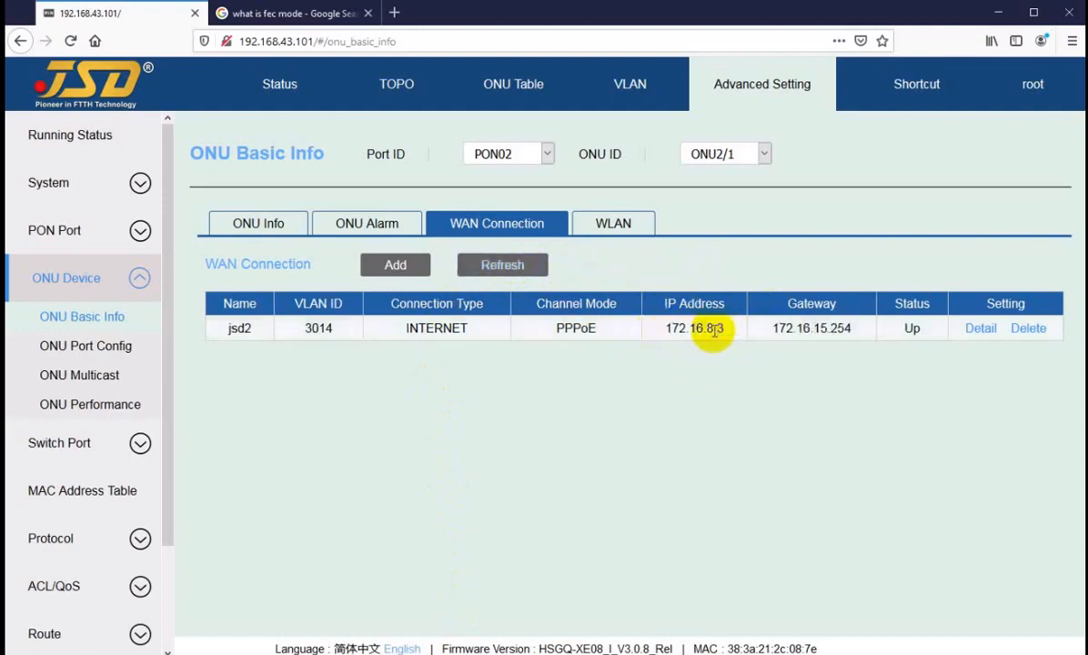
drag(782, 329, 831, 327)
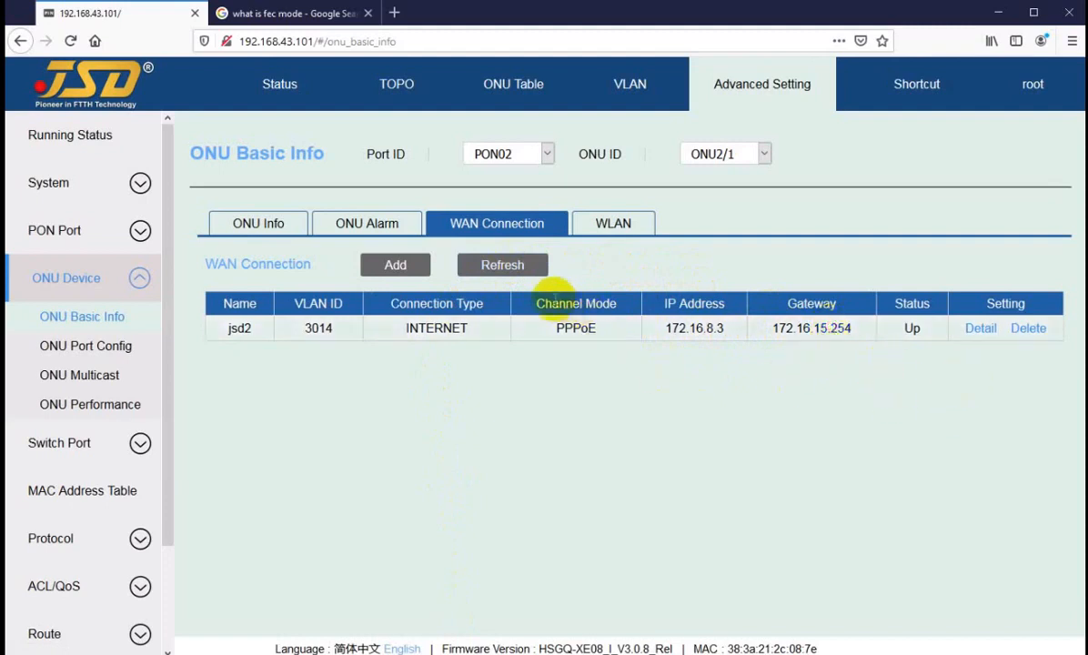
View the WLAN settings, switching to ONU2/2 and back to ONU2/1.
click(605, 230)
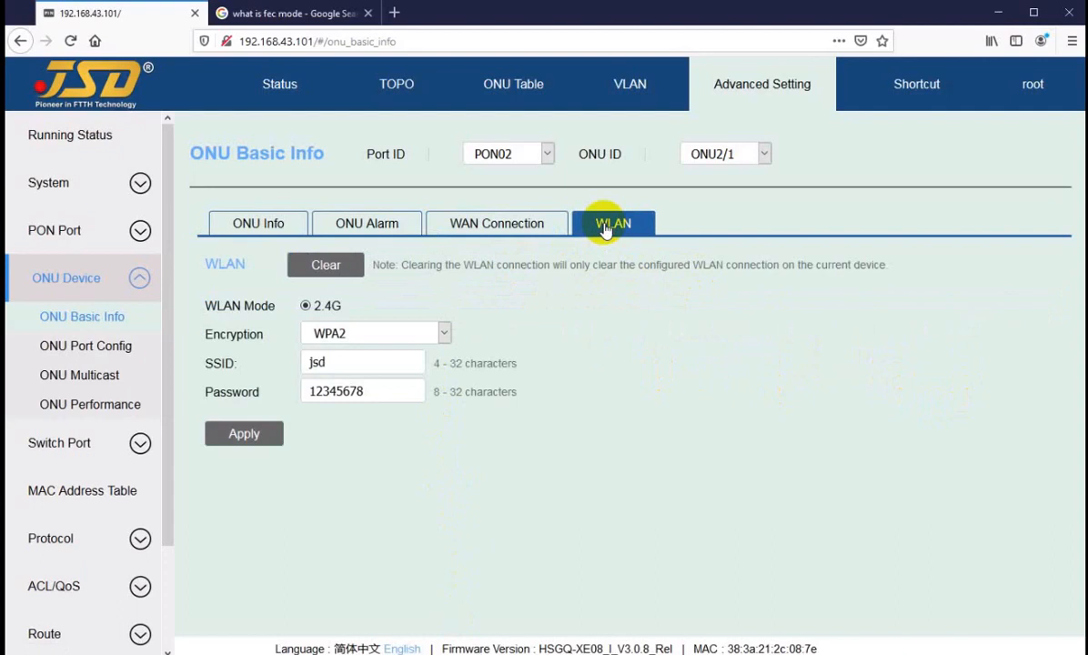
click(725, 160)
click(727, 201)
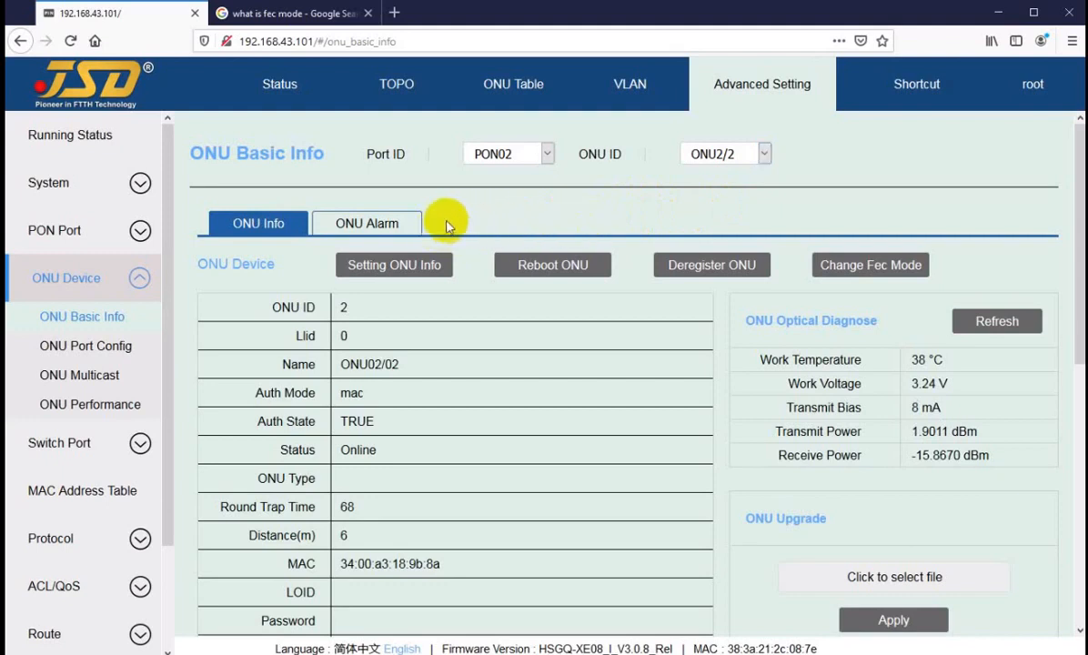
click(729, 164)
click(722, 174)
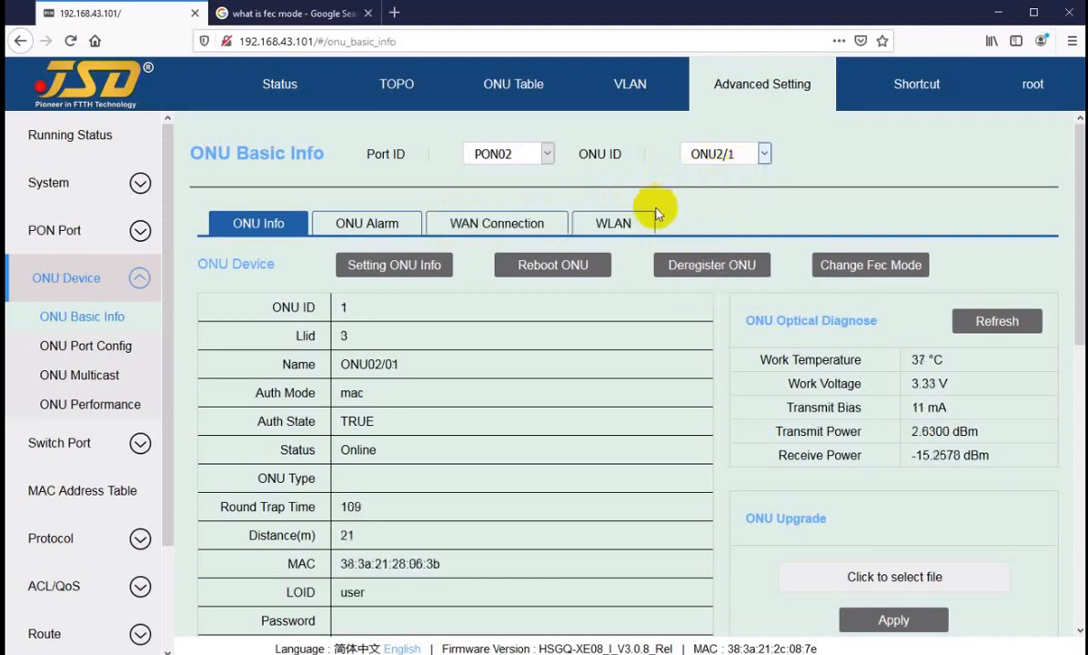
click(721, 156)
Replace ONU2/1's 2.4G SSID jsd and its Wi-Fi password with new values and apply.
click(720, 160)
click(605, 223)
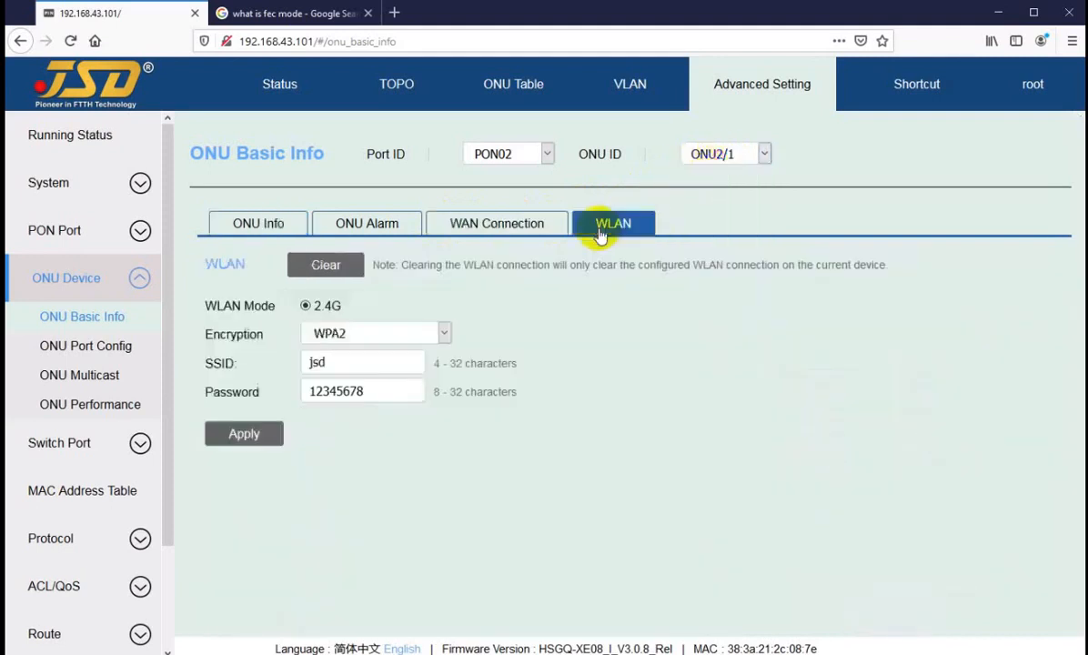
double_click(315, 364)
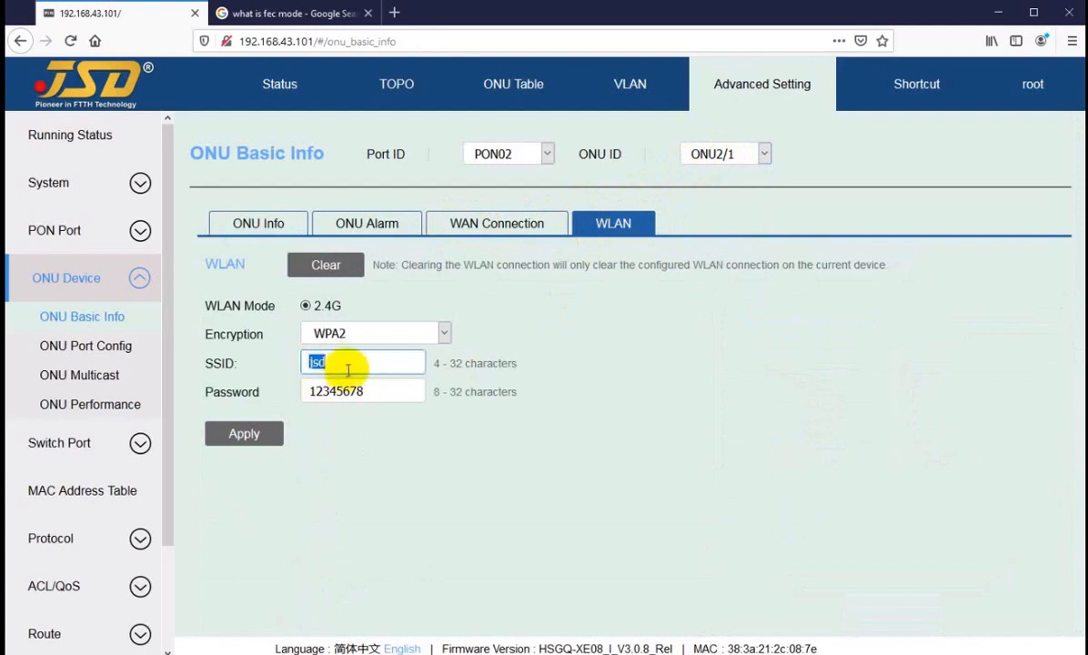
drag(376, 390, 296, 397)
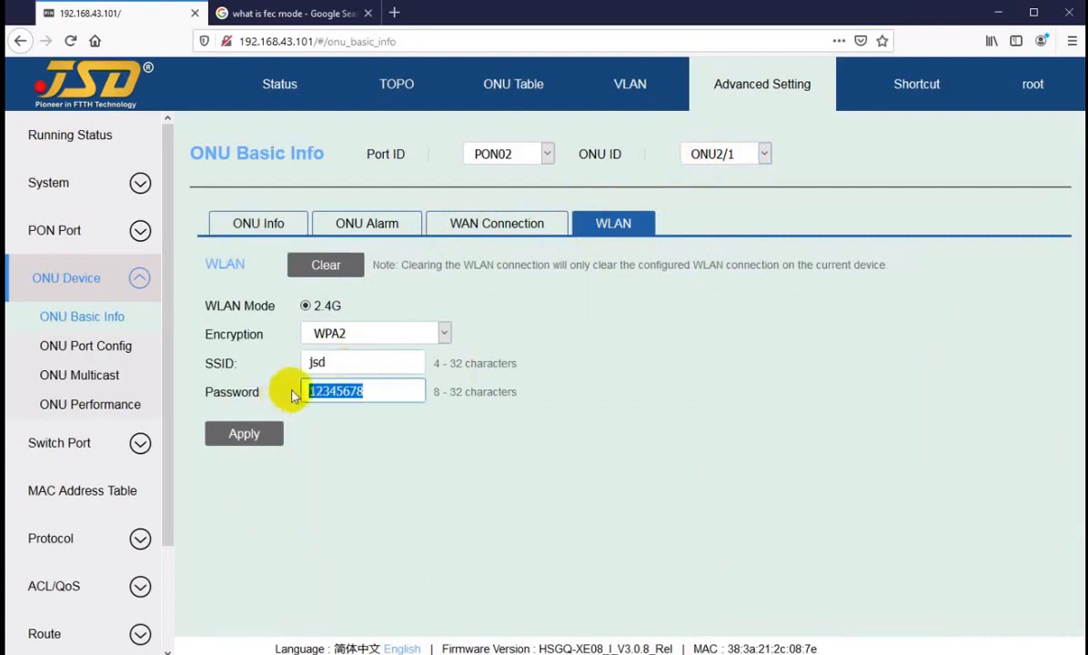
text(87654321)
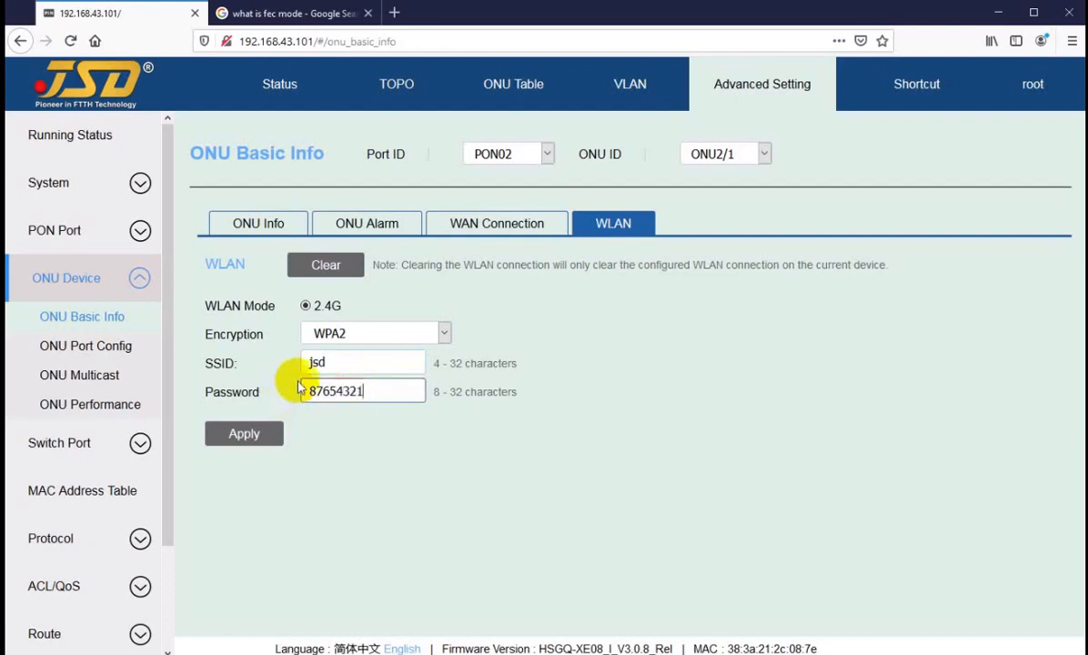
drag(340, 360, 308, 363)
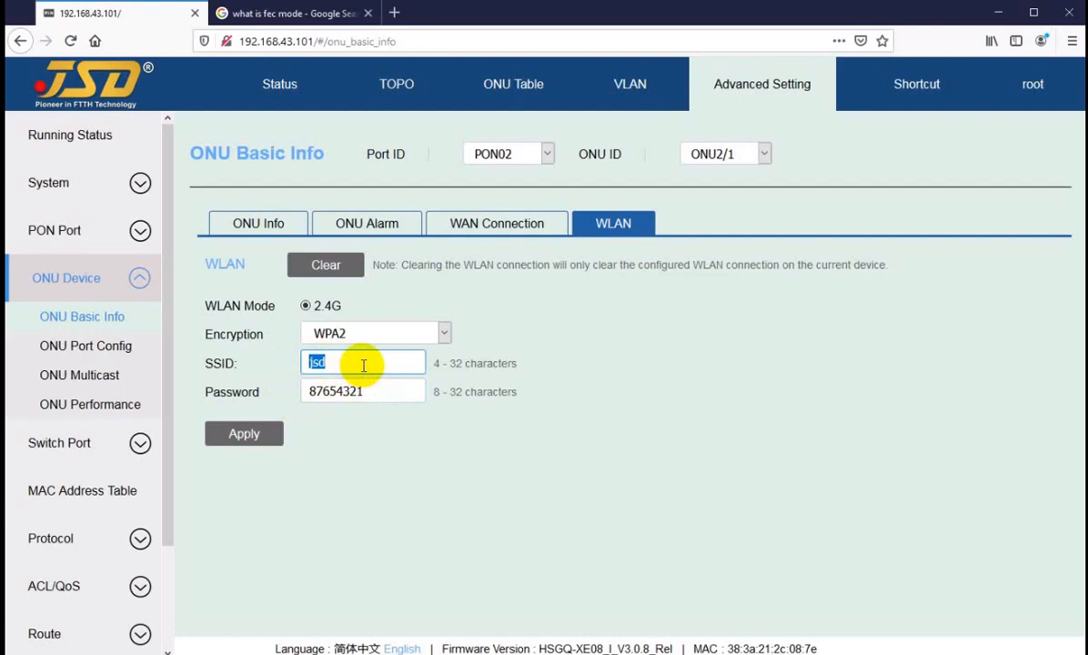
text(irfan)
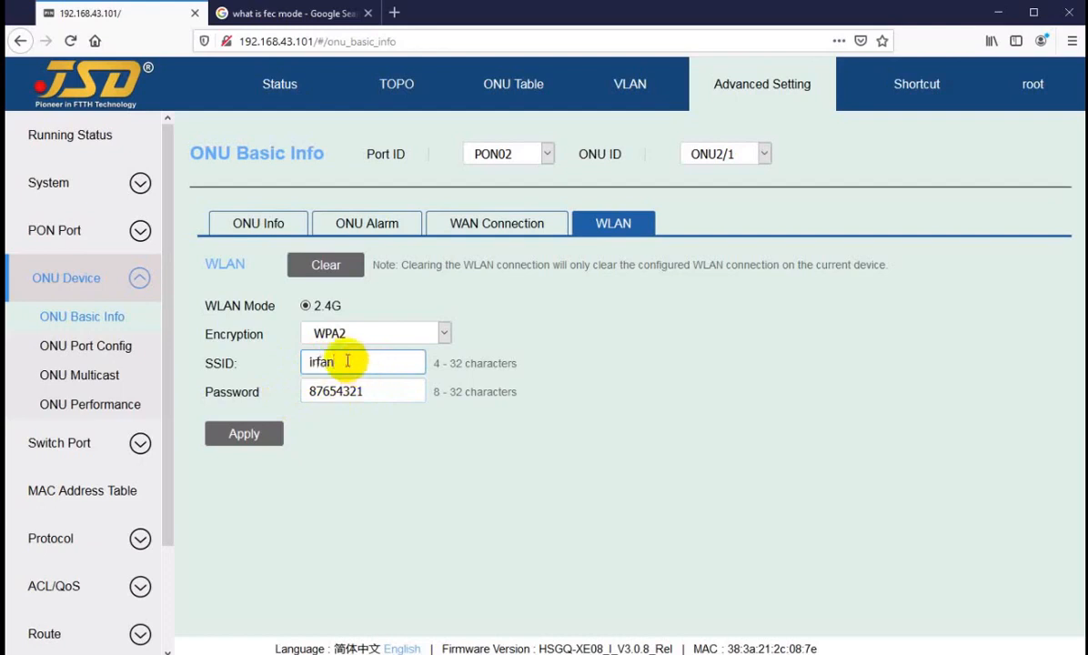
click(244, 434)
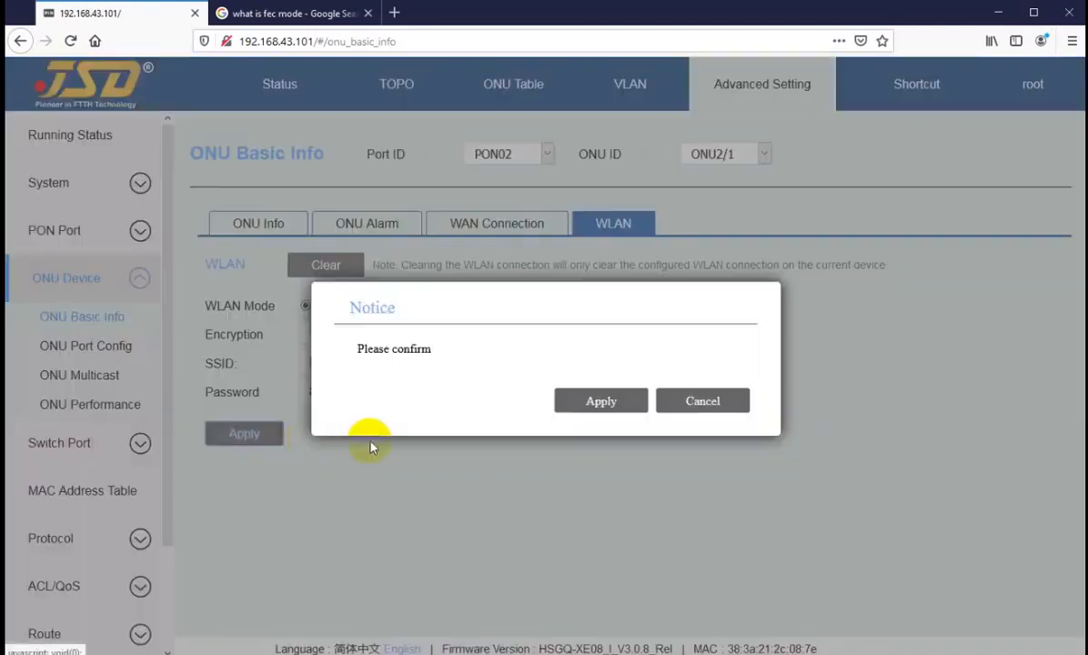
click(604, 402)
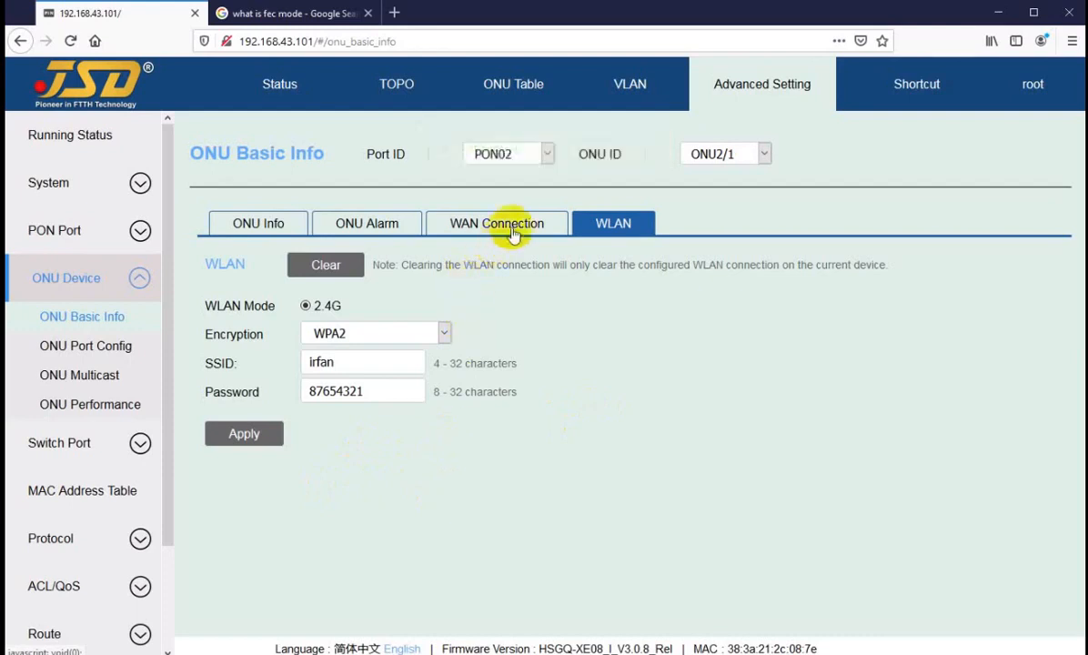
View ONU2/1's device info and open its name editor, cancelling with the name ONU02/01 unchanged.
click(273, 229)
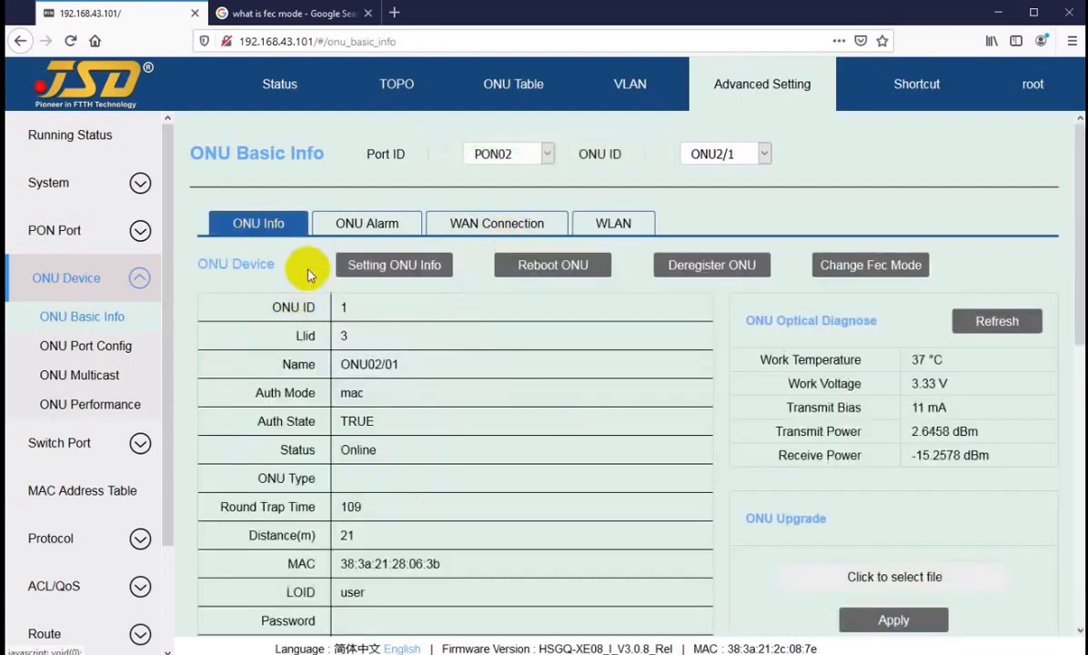
click(376, 273)
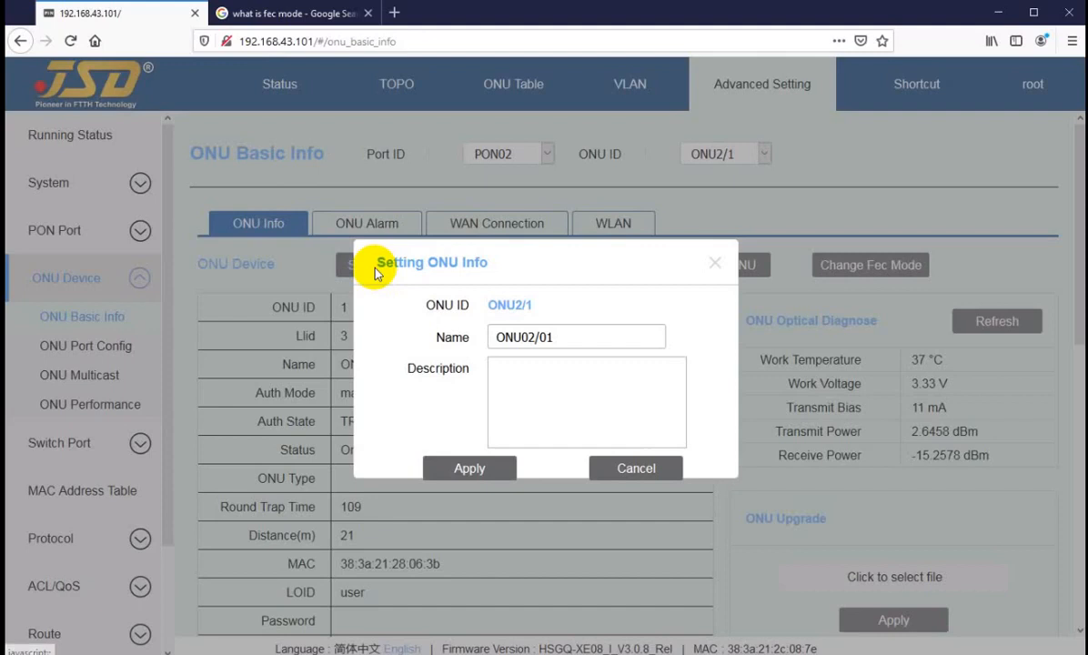
drag(565, 338, 407, 346)
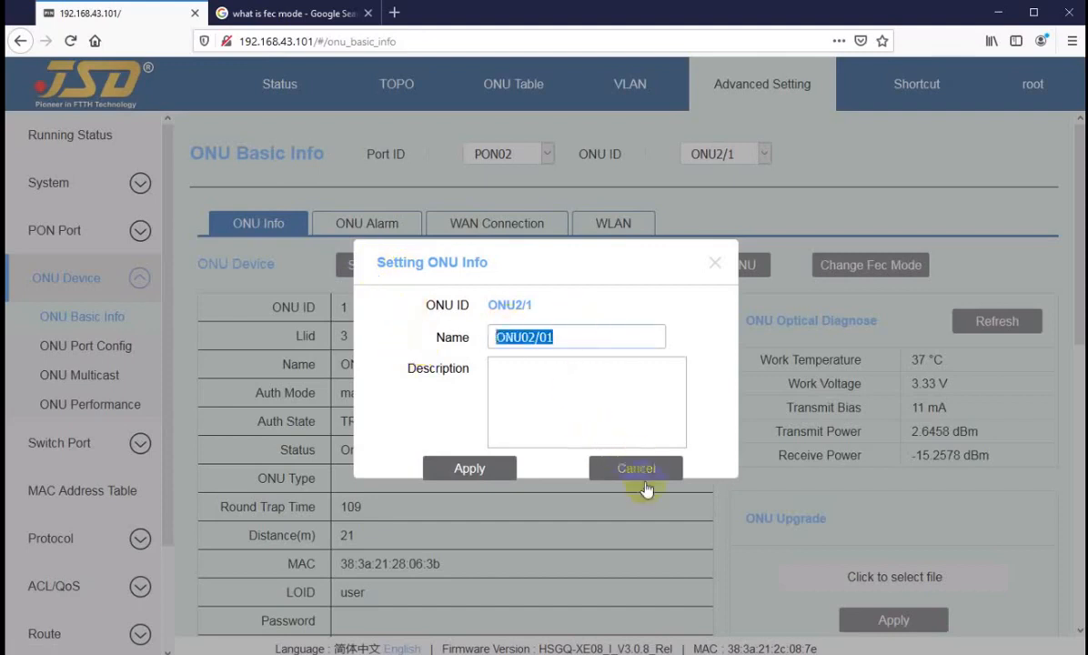
click(623, 465)
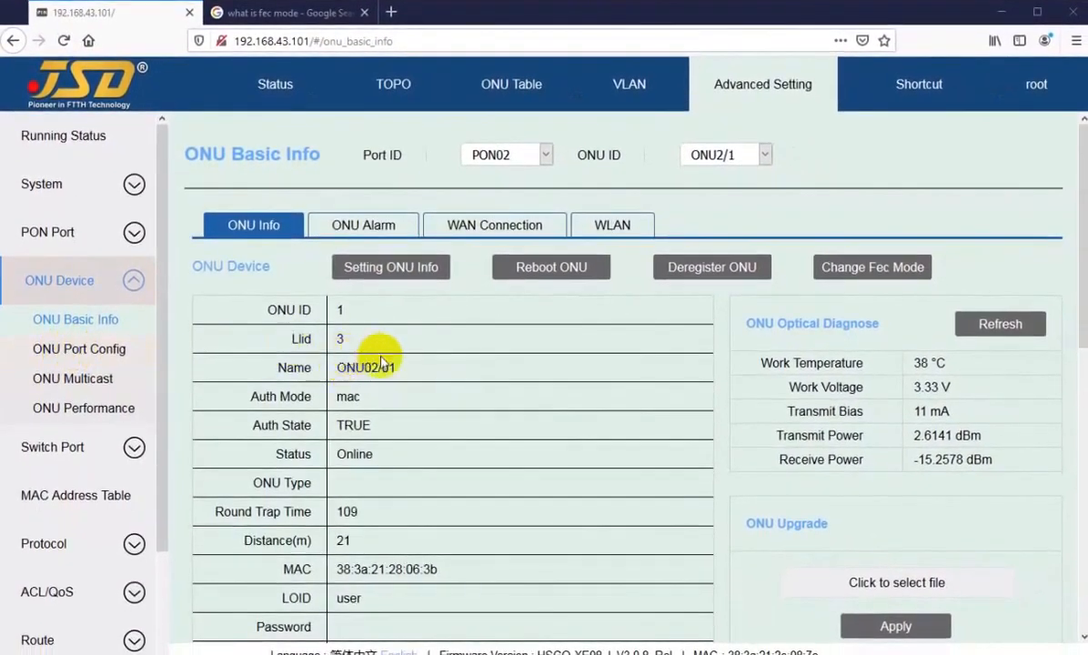
Check the current ONU's device type, then show ONU2/2's basic info.
scroll(380, 362, down, 4)
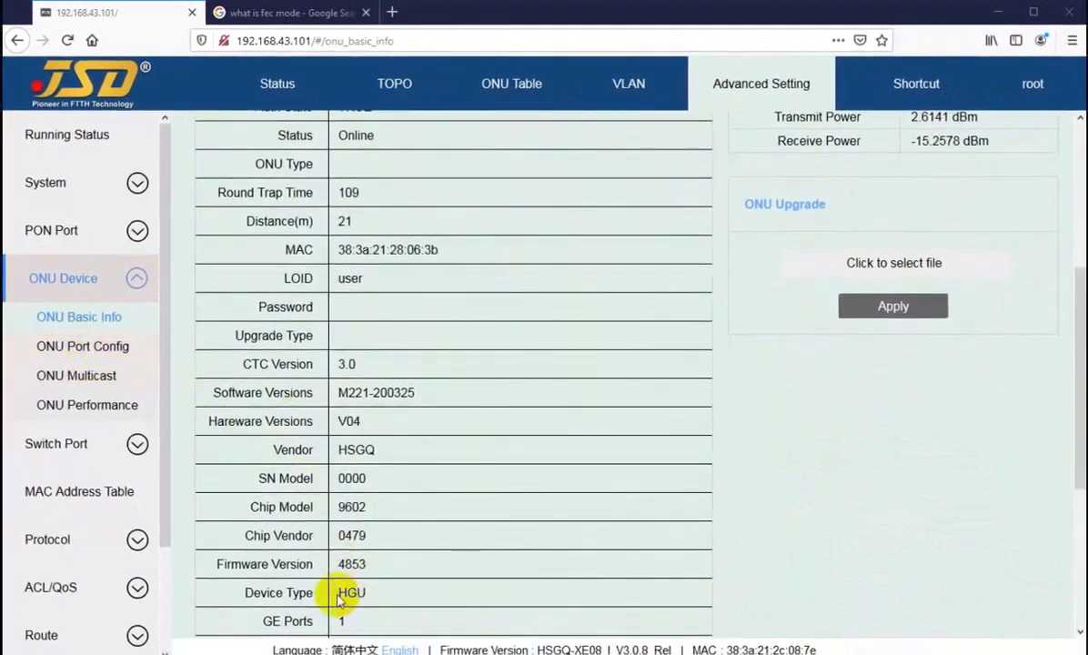
scroll(386, 520, down, 1)
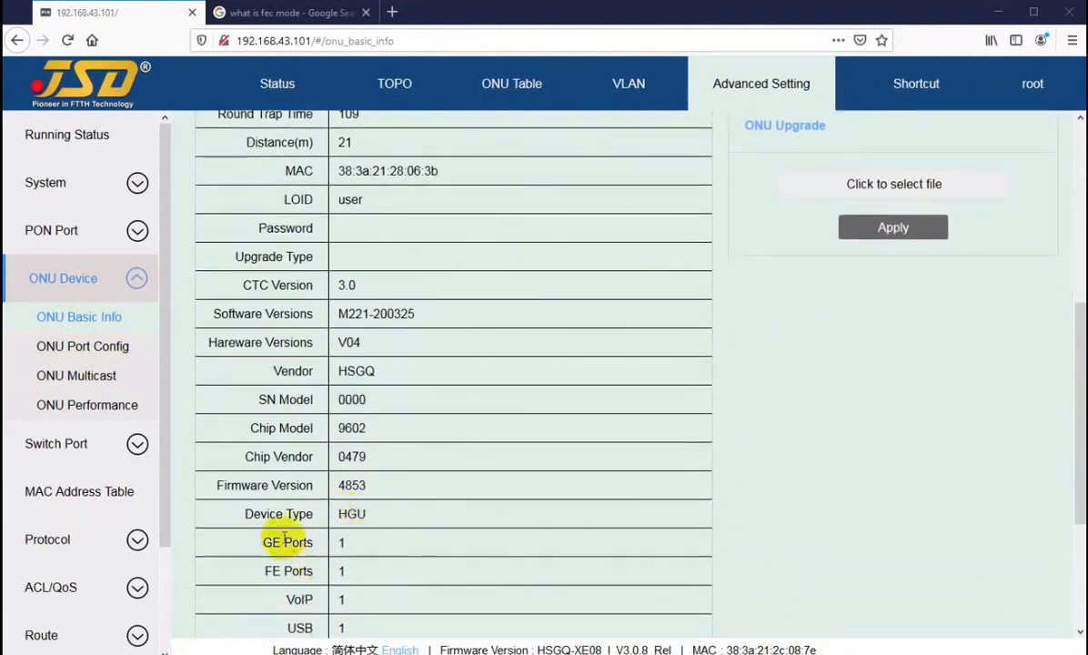
drag(238, 514, 371, 518)
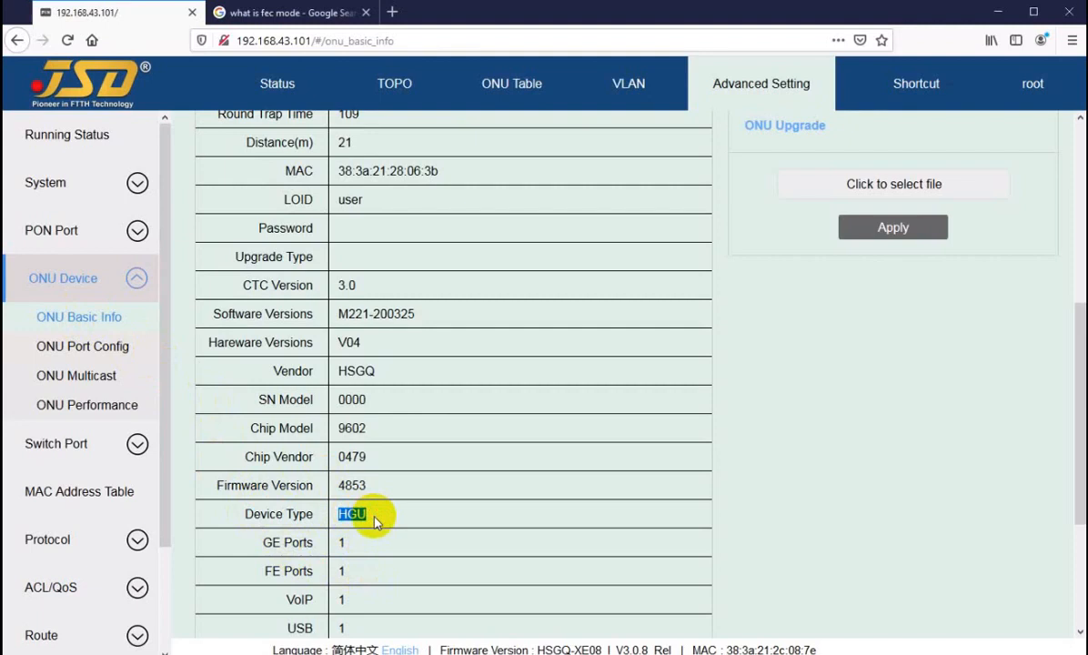
scroll(375, 520, up, 5)
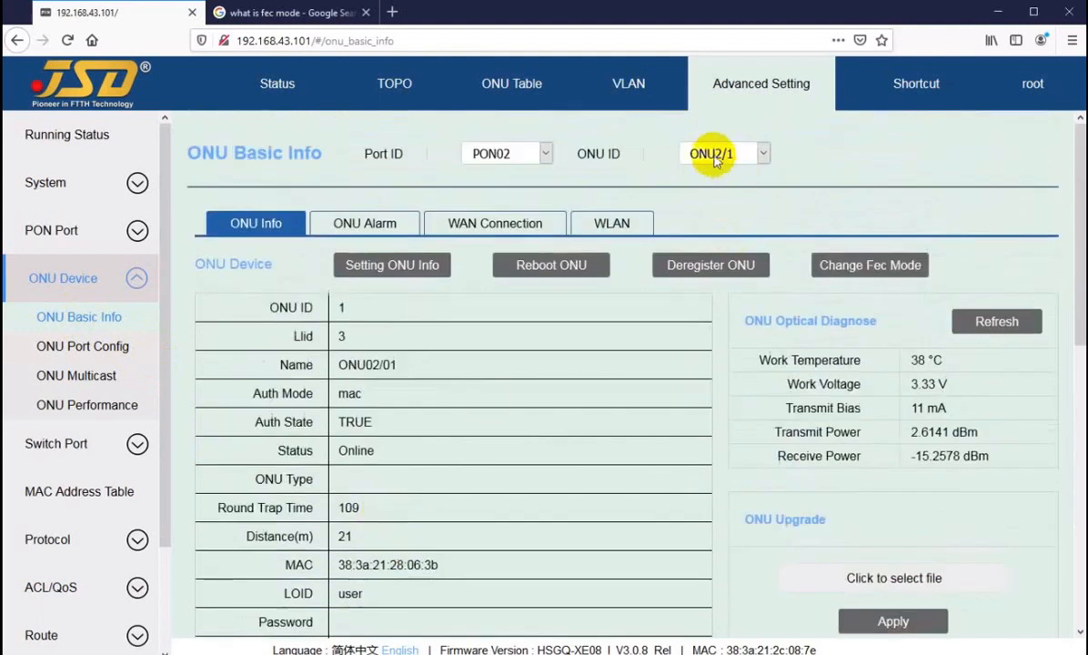
click(721, 153)
click(706, 200)
scroll(418, 510, down, 4)
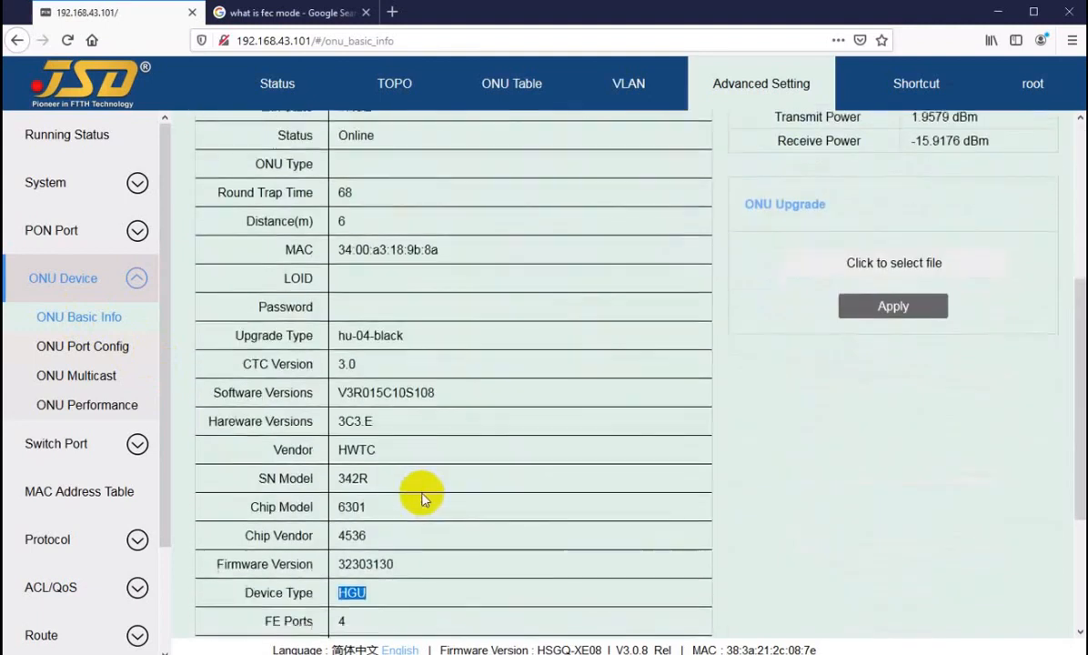
scroll(405, 536, down, 1)
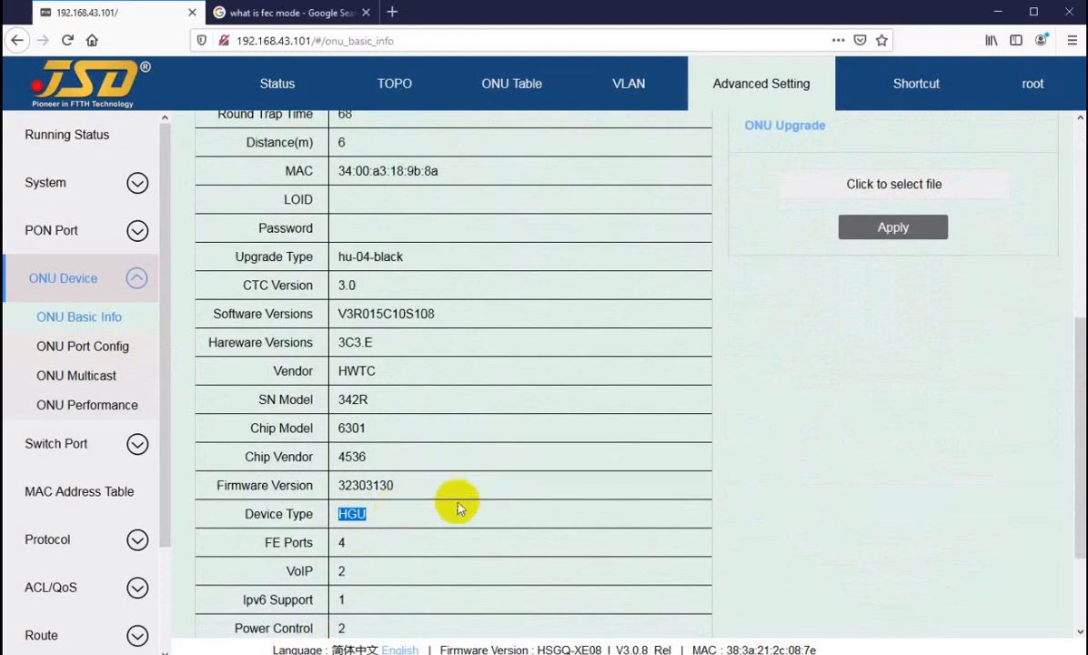
scroll(458, 508, up, 5)
Show ONU2/6's basic info and highlight its SFU device type.
click(723, 153)
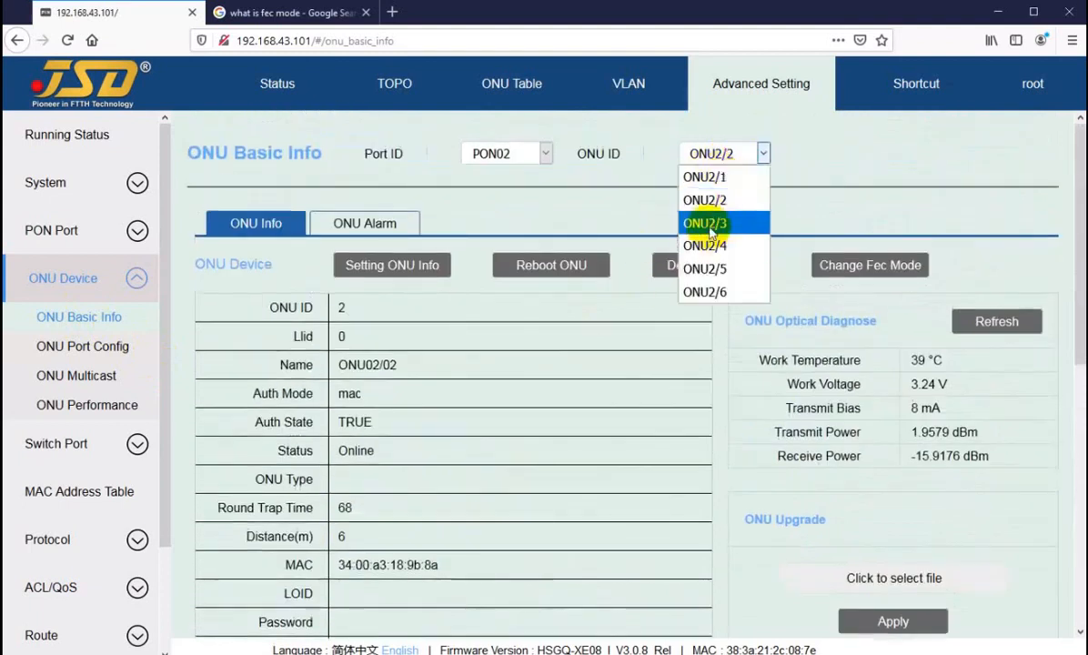
click(704, 291)
scroll(400, 492, down, 5)
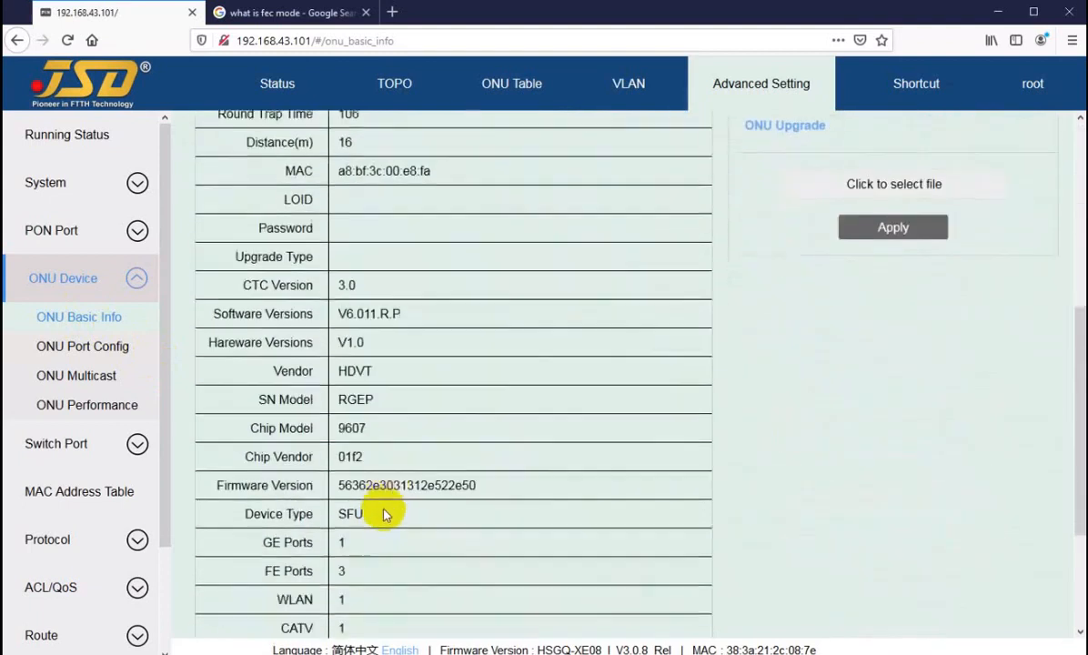
double_click(363, 515)
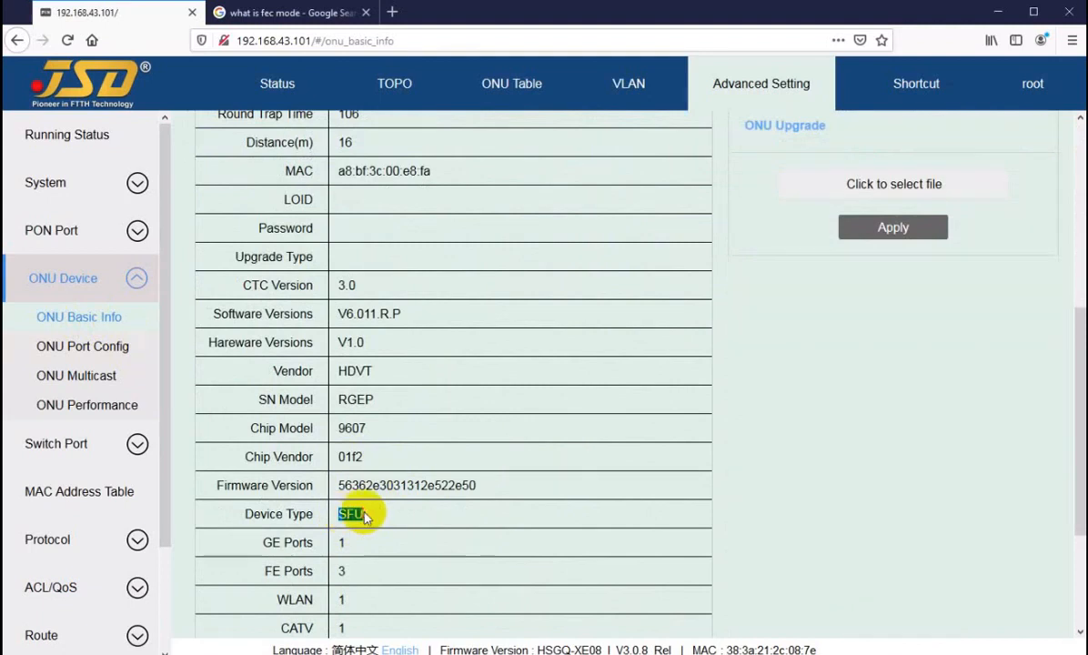
scroll(362, 515, up, 5)
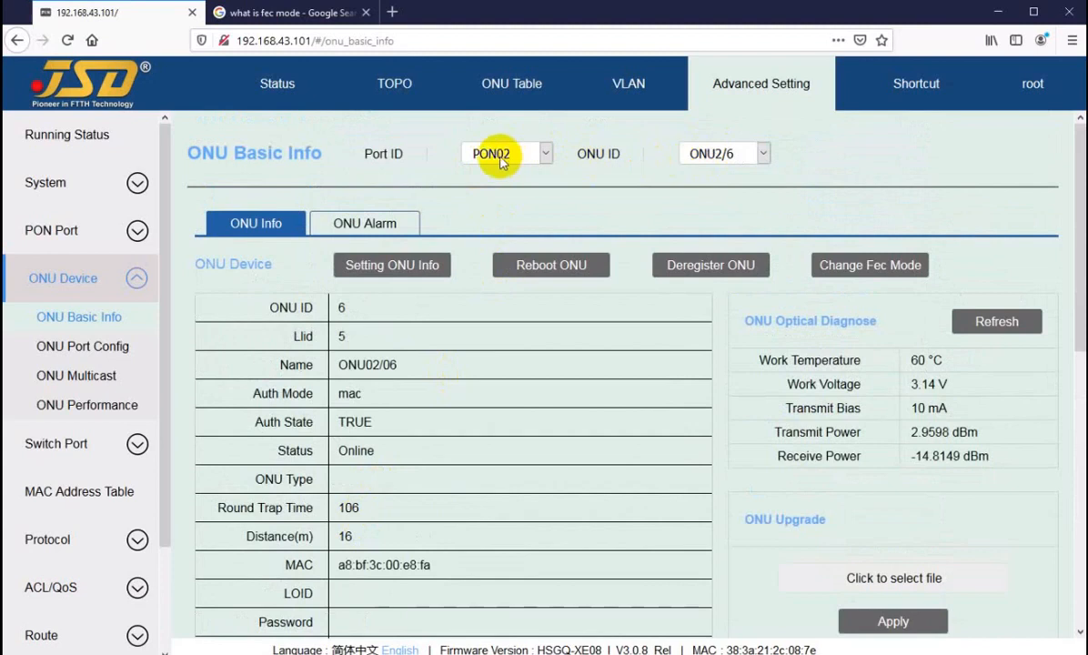
Show ONU port configuration for ONU2/1, then for ONU2/2.
click(65, 348)
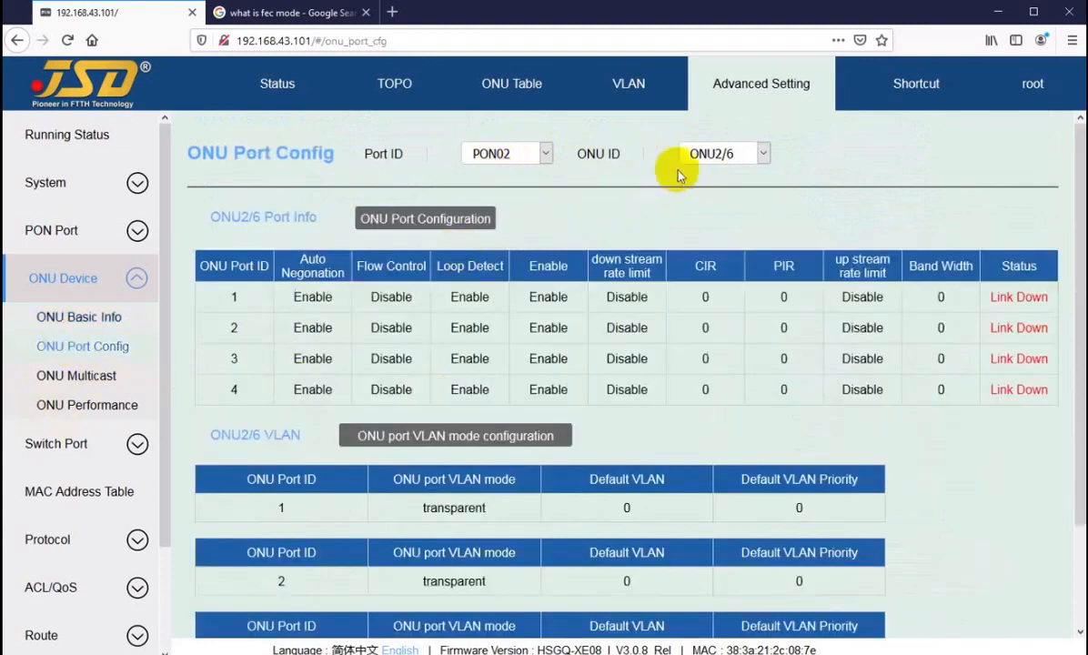
click(714, 155)
click(705, 177)
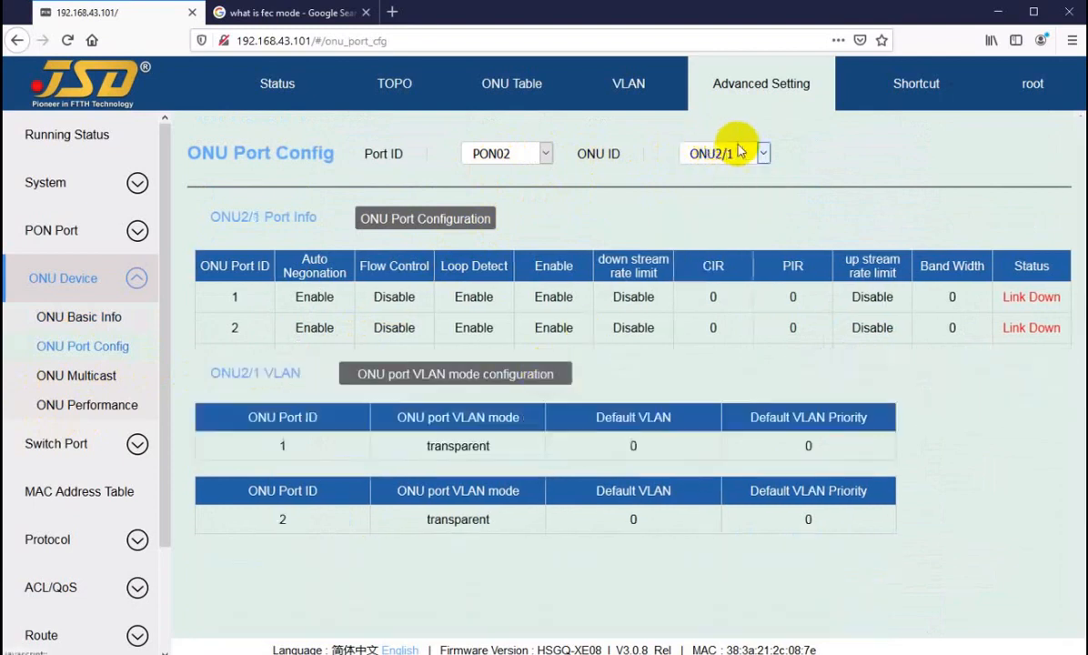
click(733, 153)
click(705, 200)
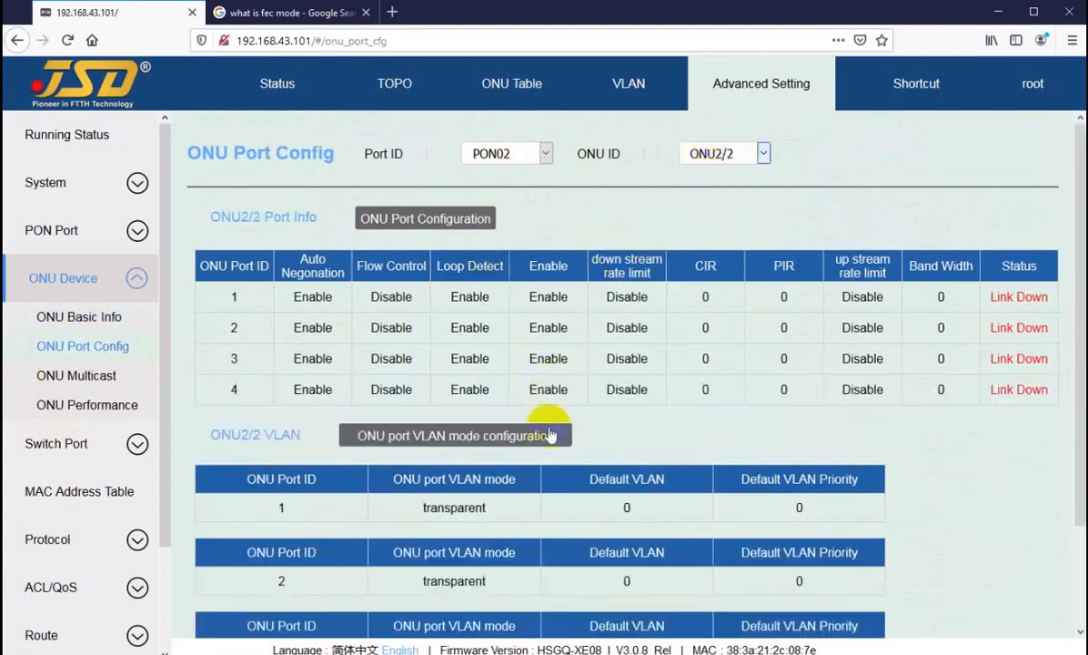
scroll(509, 400, down, 2)
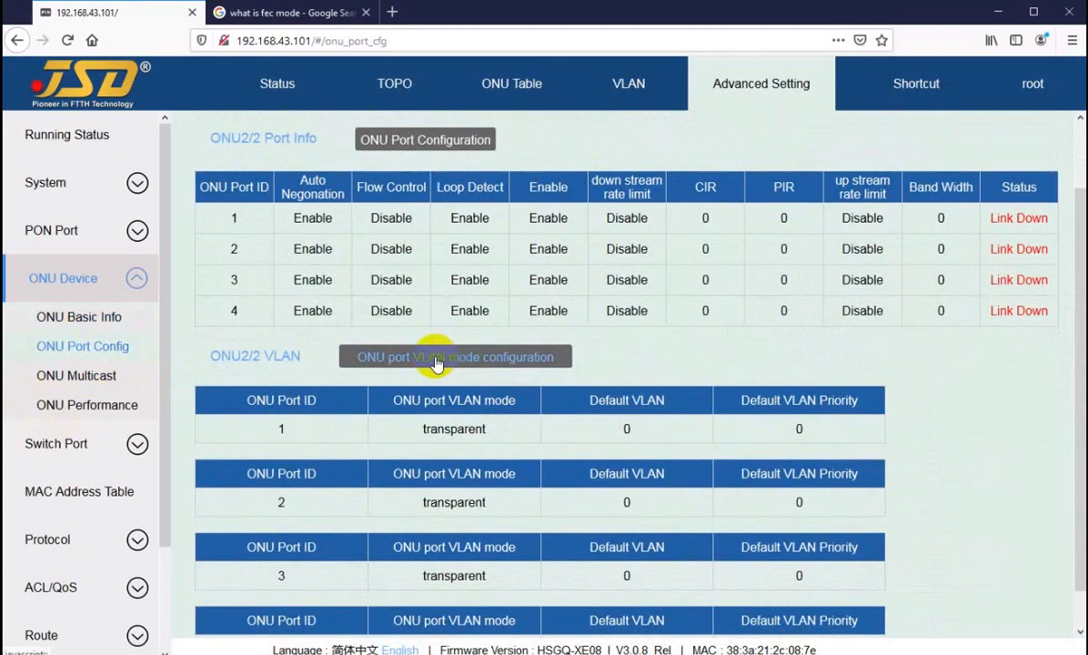
Try setting ONU2/2 port 1 to tag mode with default VLAN 30.
click(435, 364)
click(545, 344)
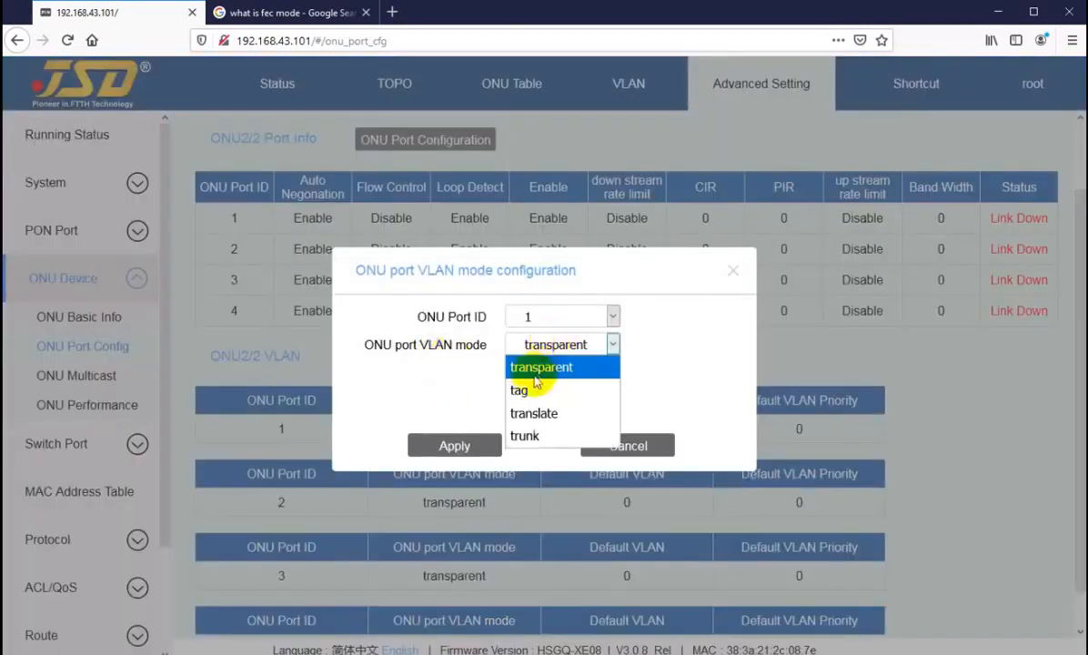
click(523, 386)
click(532, 372)
key(BackSpace)
text(3011)
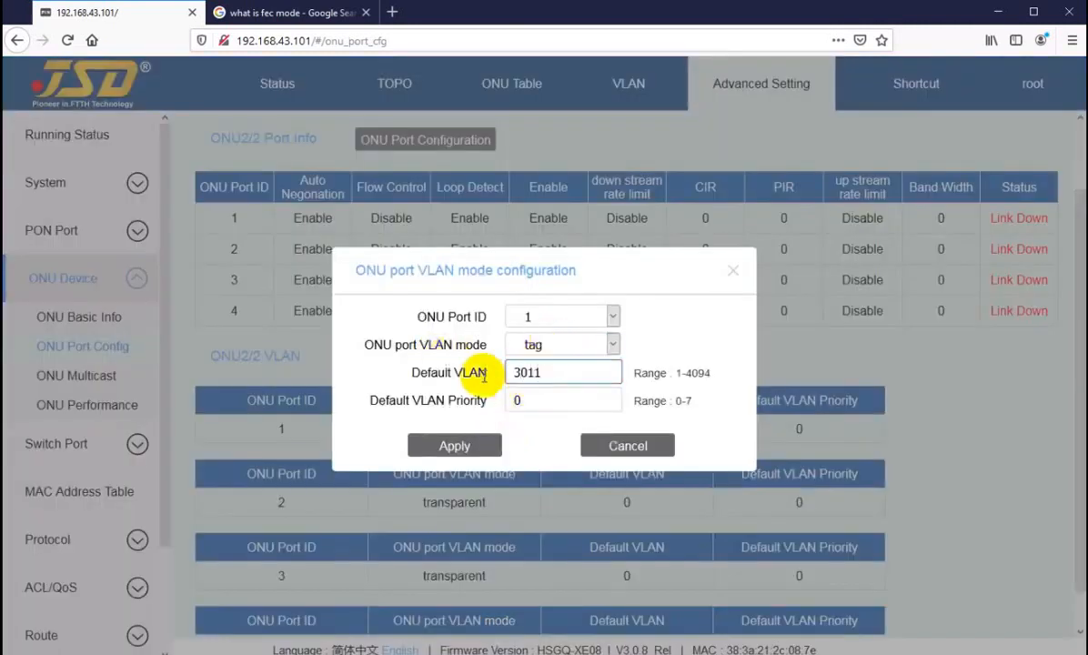
click(432, 445)
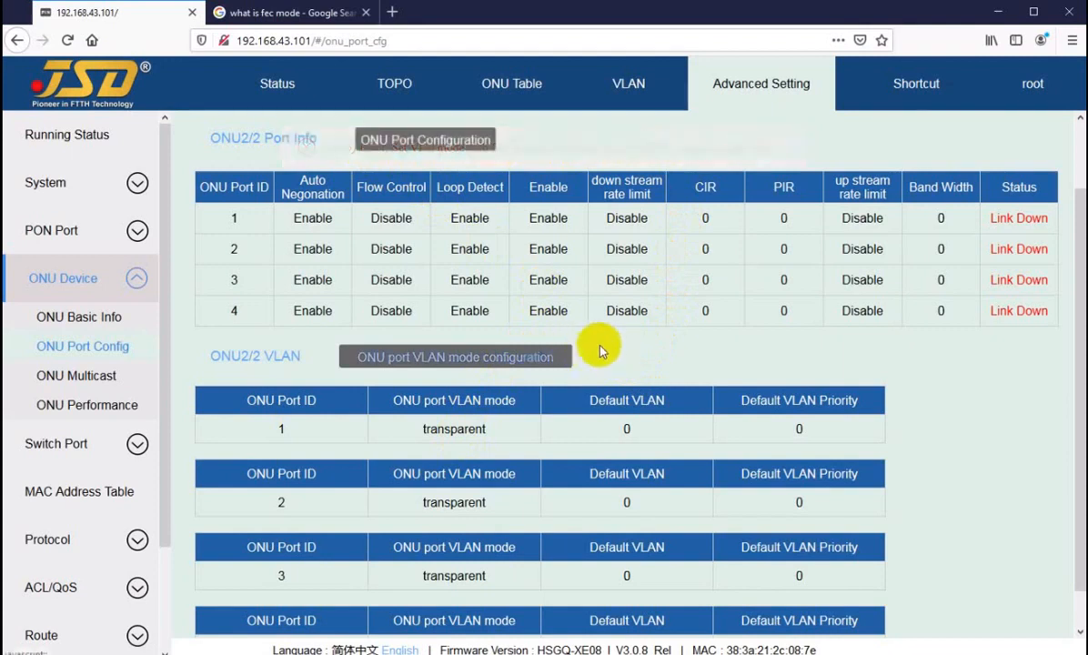
scroll(590, 359, up, 2)
Show ONU2/6's port configuration and preview its port VLAN mode settings without changes.
click(723, 156)
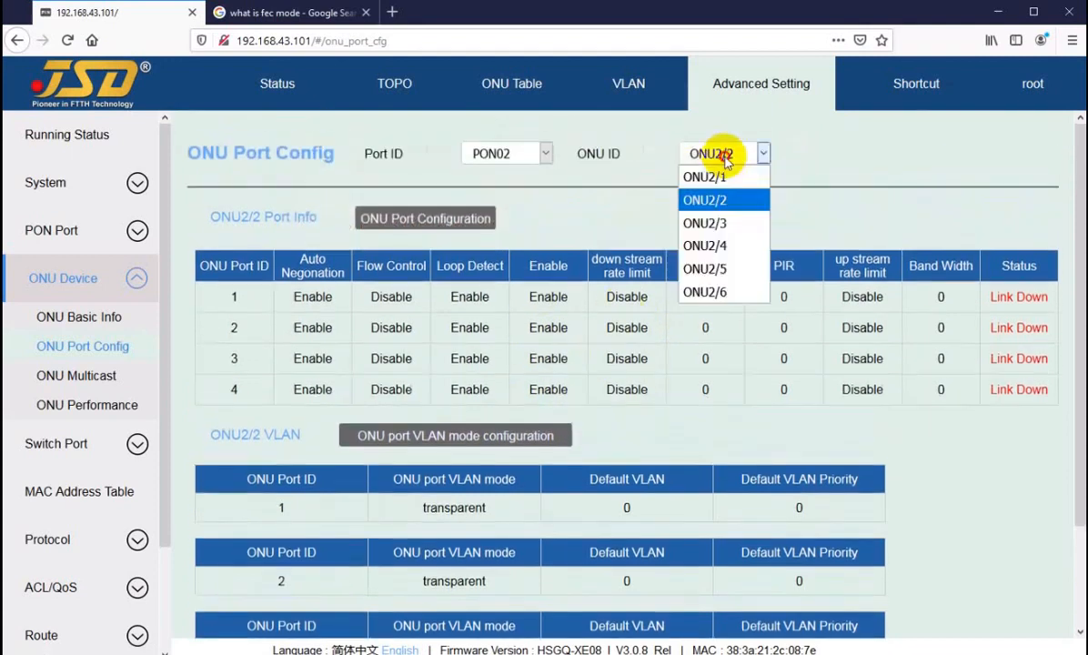
click(709, 291)
scroll(550, 243, down, 1)
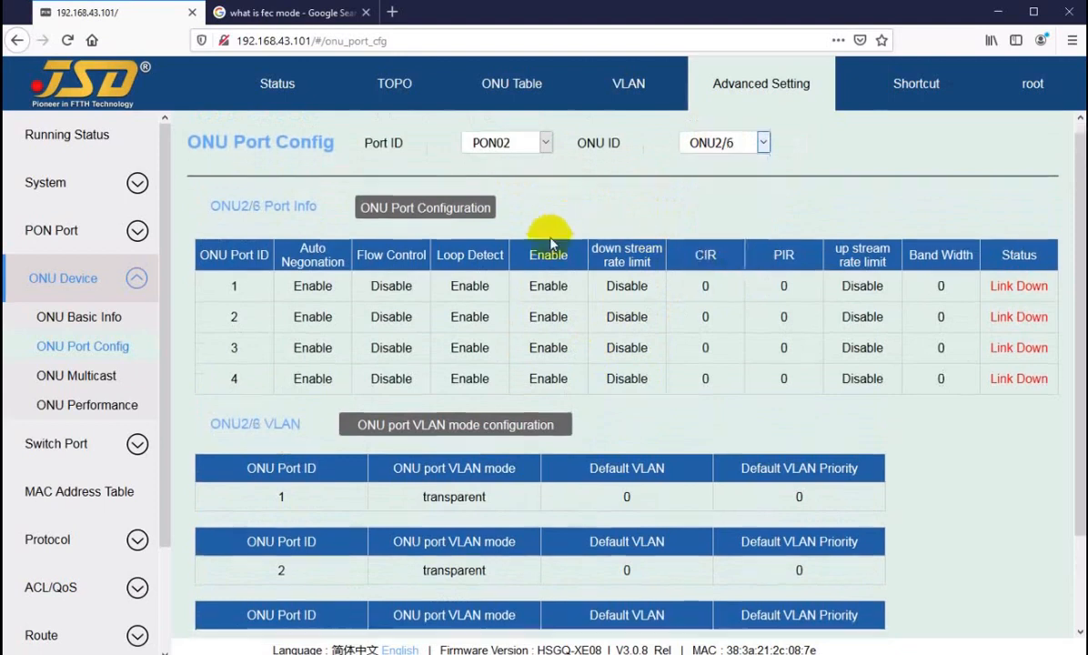
scroll(551, 243, down, 2)
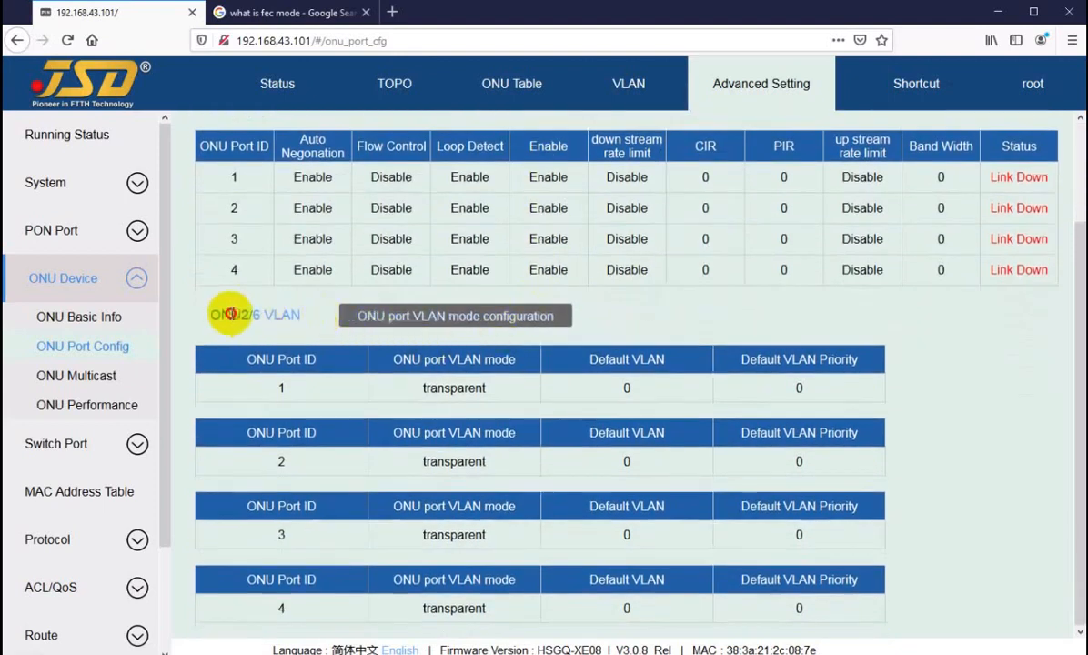
drag(230, 313, 282, 315)
click(306, 319)
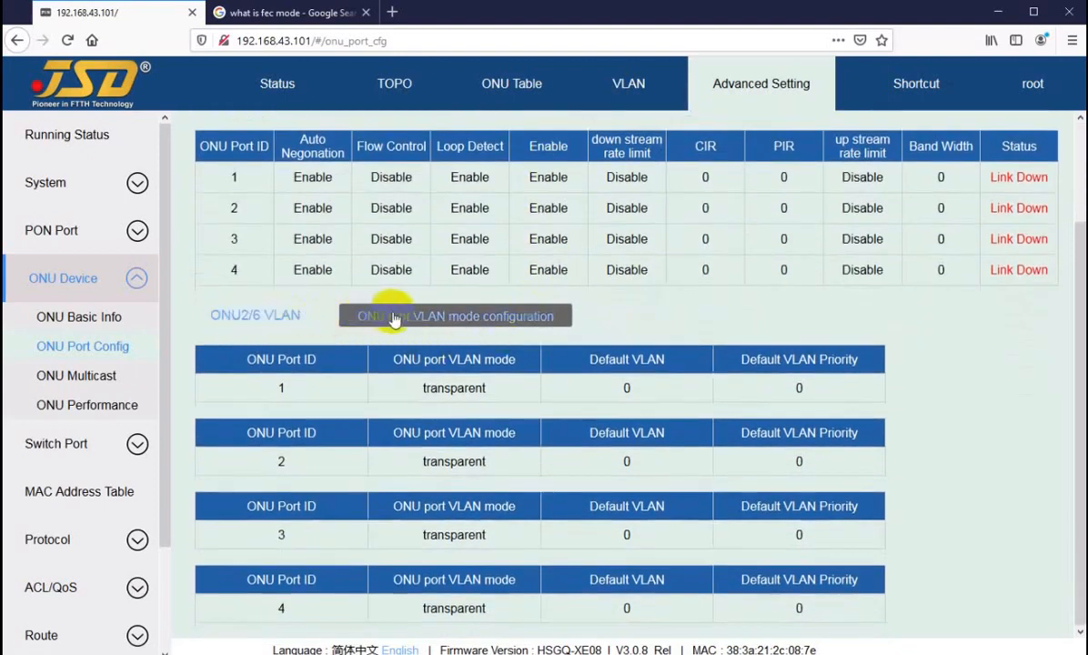
click(428, 315)
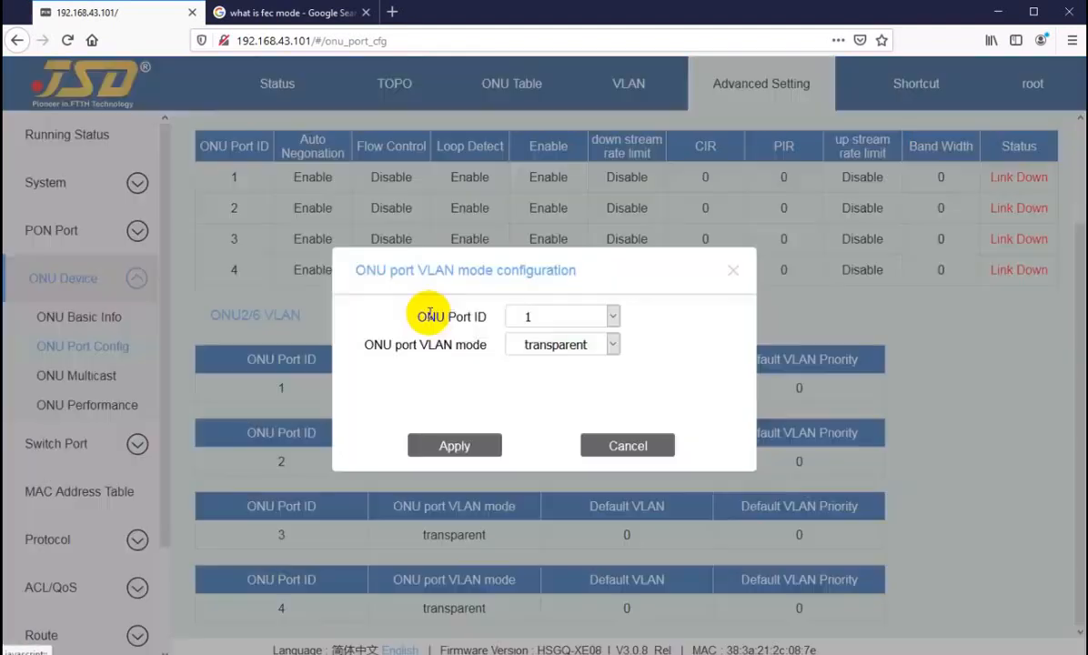
click(615, 442)
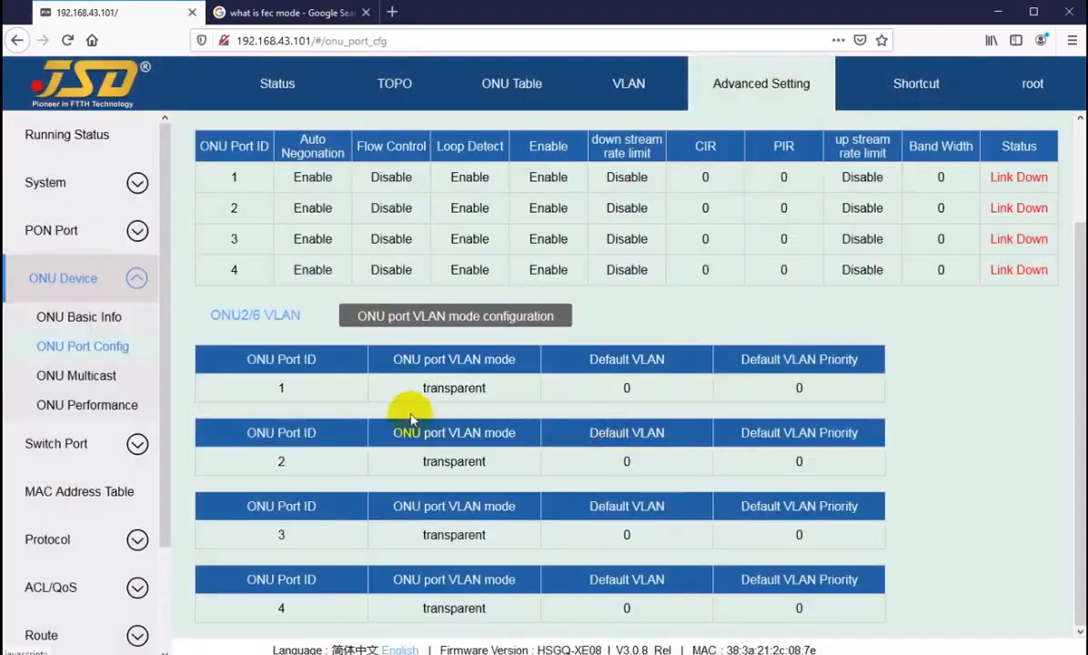
Review ports 1–3 in transparent mode, then reopen the VLAN mode settings and close them unapplied.
drag(400, 388, 492, 390)
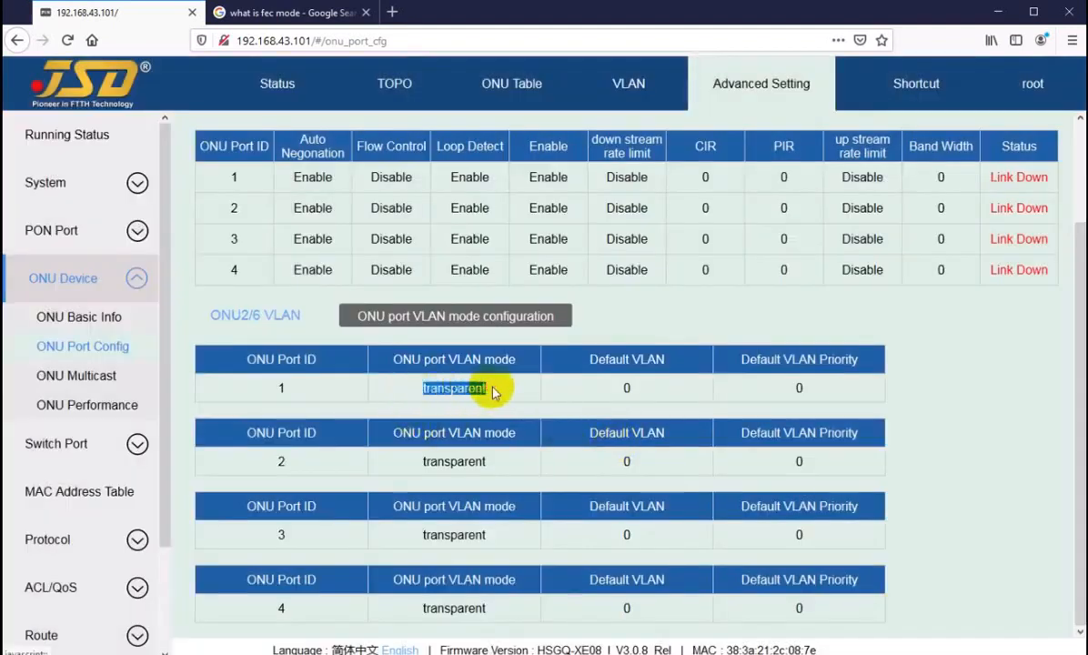
click(424, 392)
drag(418, 391, 469, 389)
click(462, 392)
drag(436, 461, 503, 472)
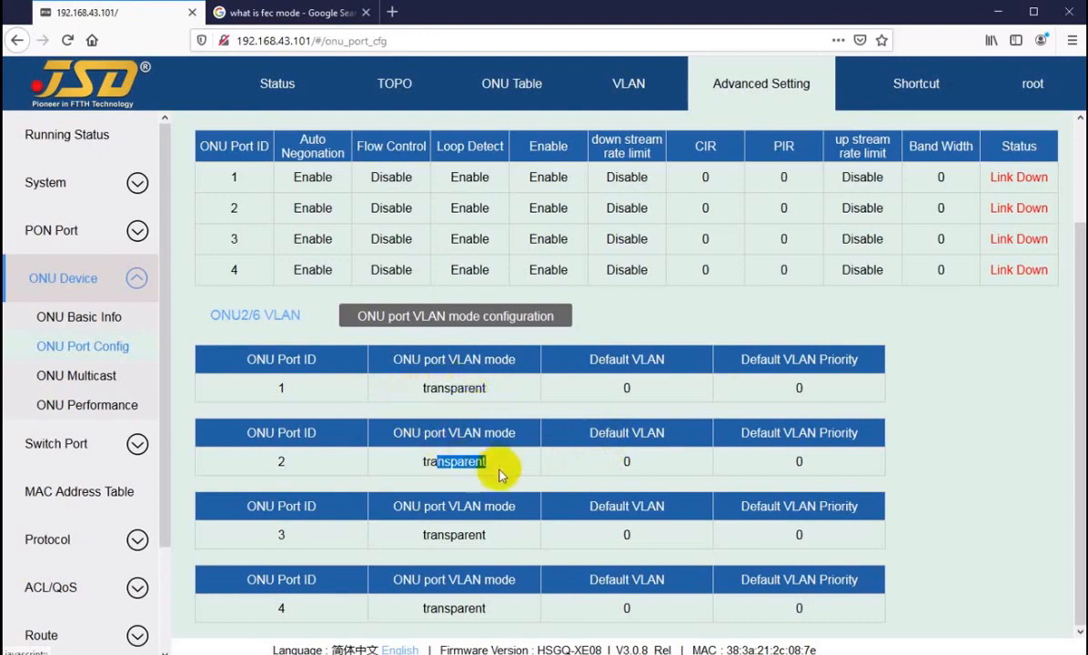
double_click(431, 531)
click(437, 607)
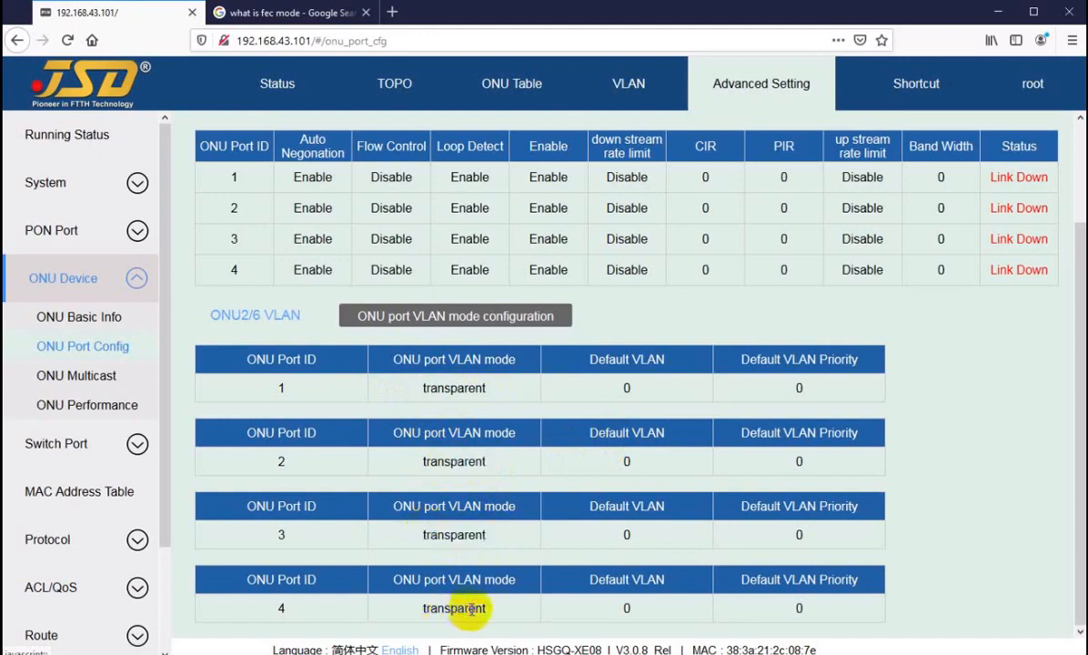
click(486, 315)
click(548, 317)
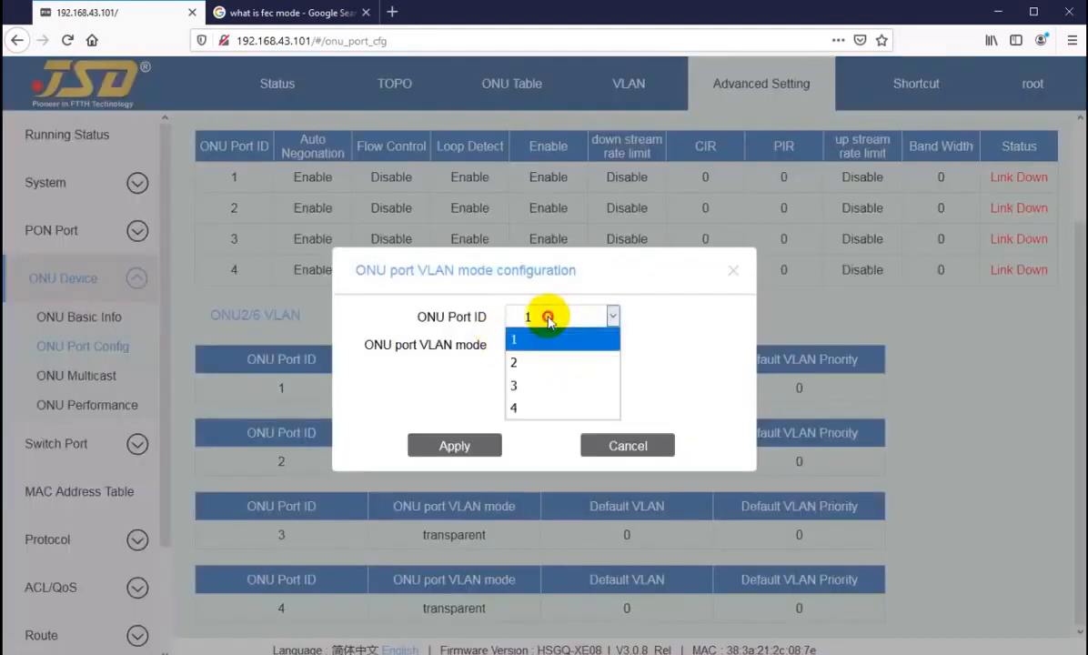
click(615, 447)
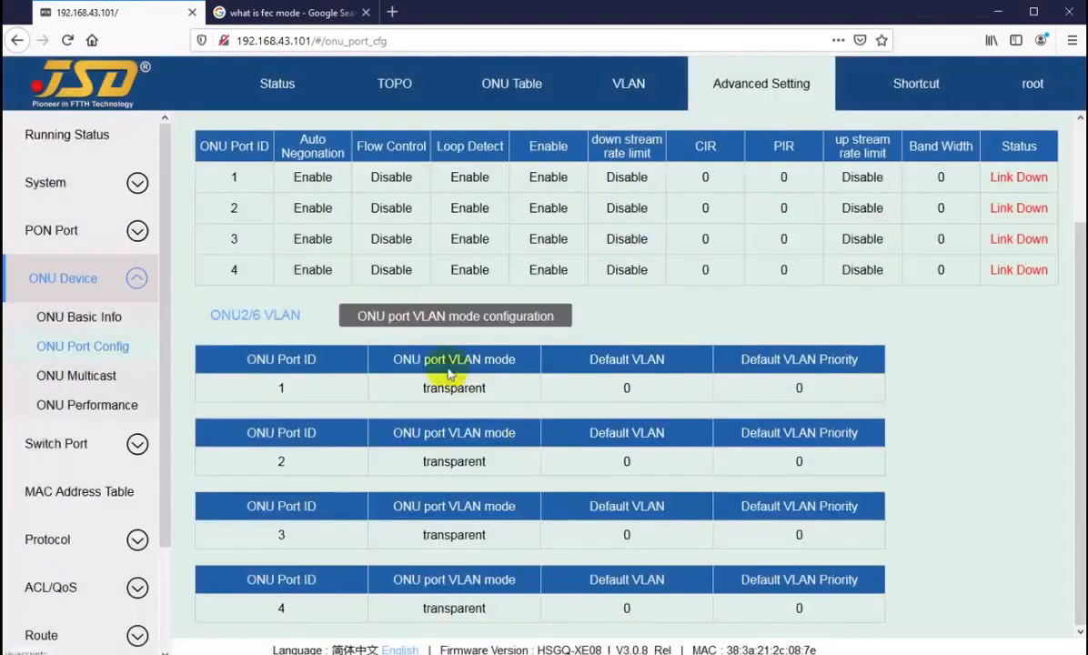
Set ONU2/6 port 1 to tag mode with default VLAN 3011.
click(425, 314)
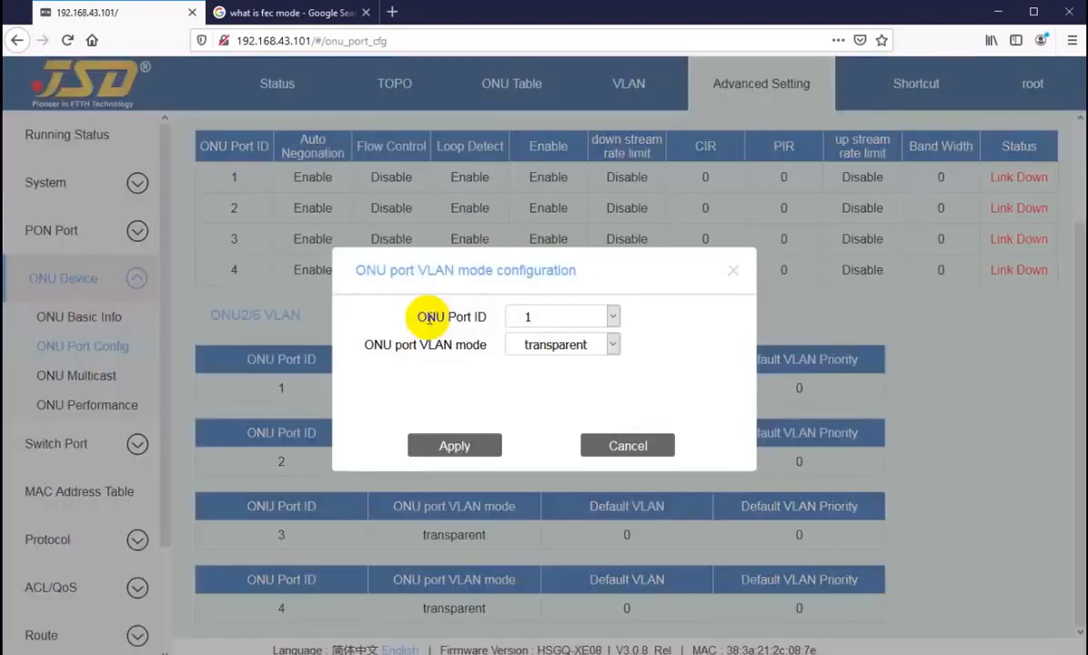
click(537, 322)
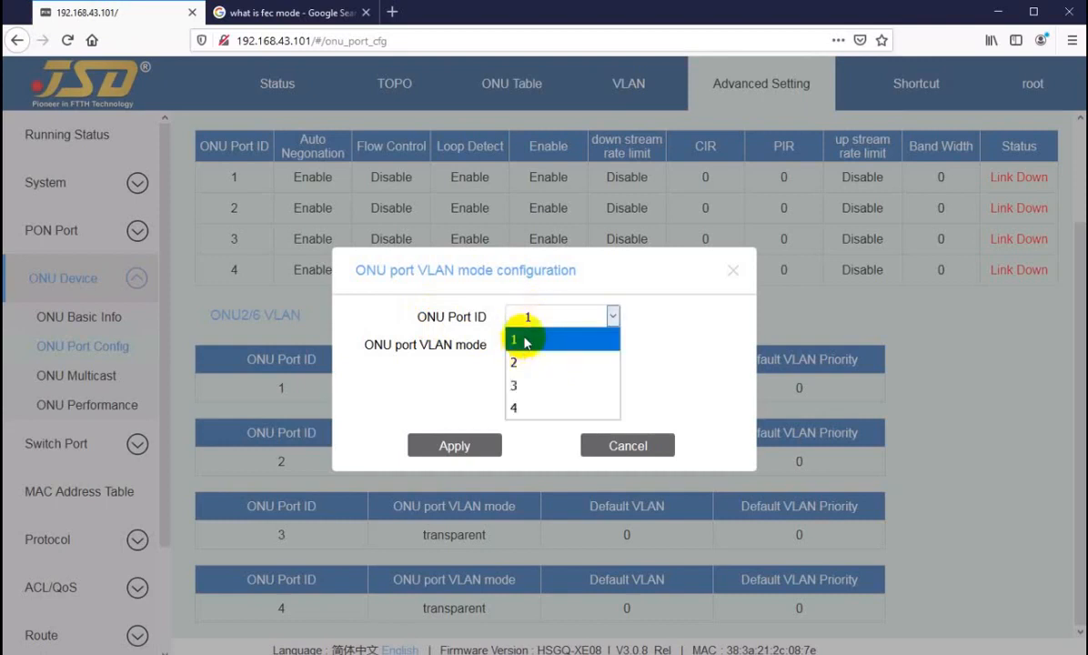
click(524, 342)
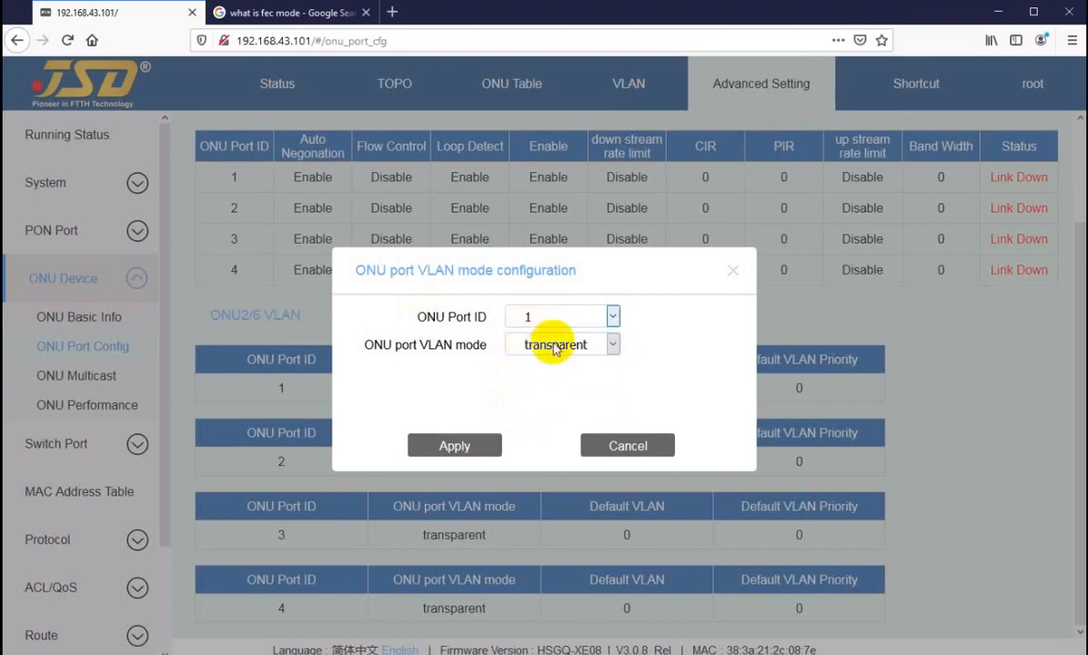
click(547, 344)
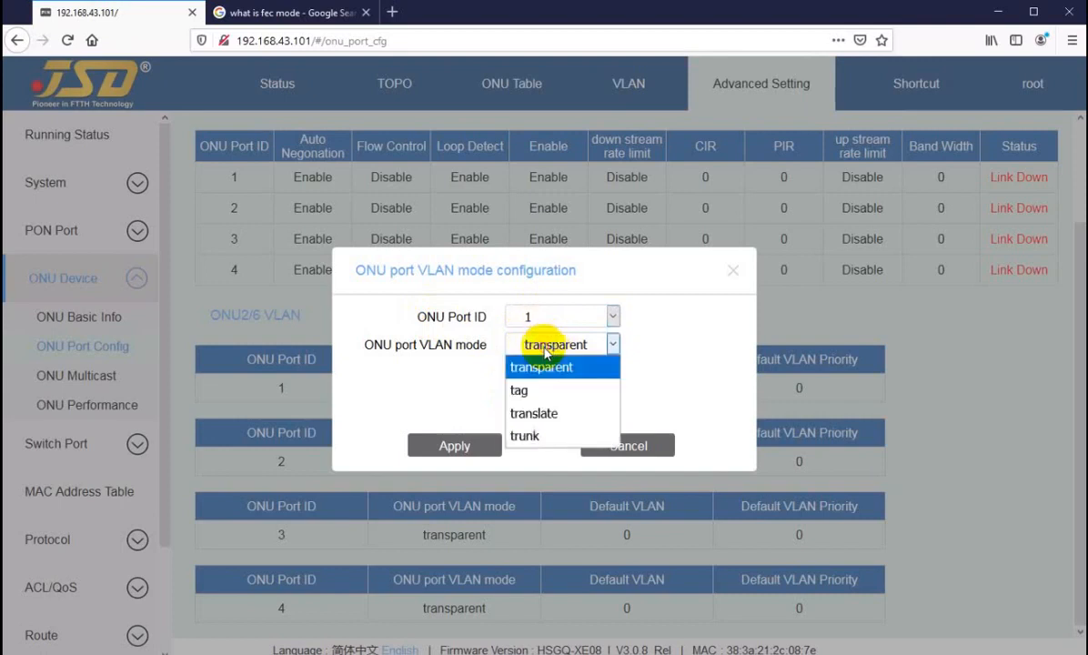
click(527, 389)
drag(539, 372, 499, 373)
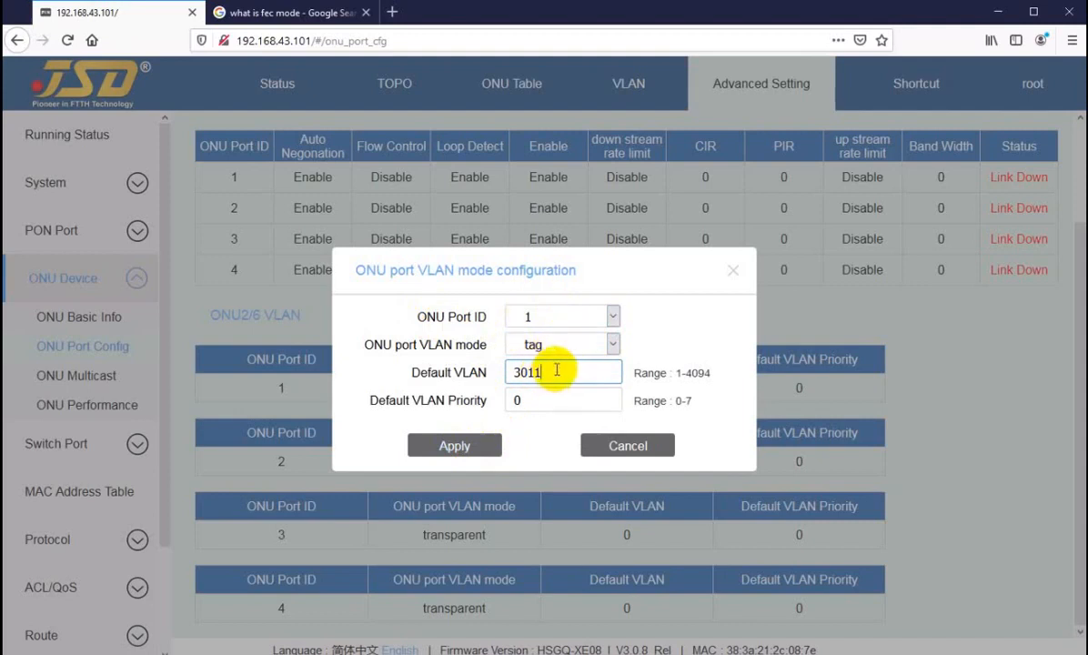
click(451, 446)
Set port 2 to tag mode with default VLAN 3014.
click(454, 316)
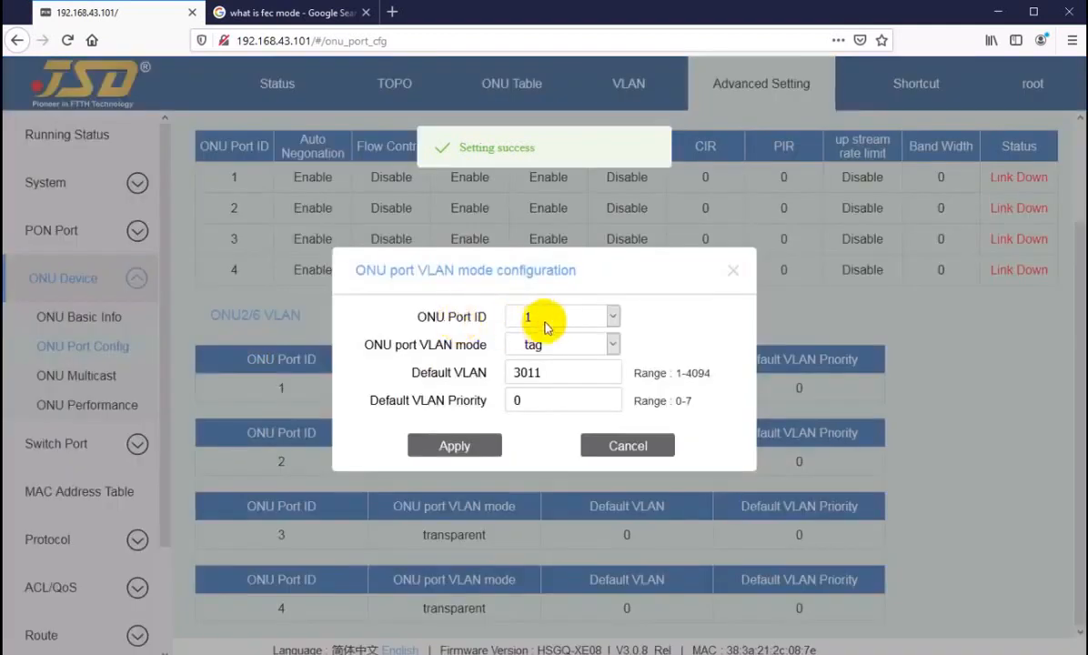
click(547, 317)
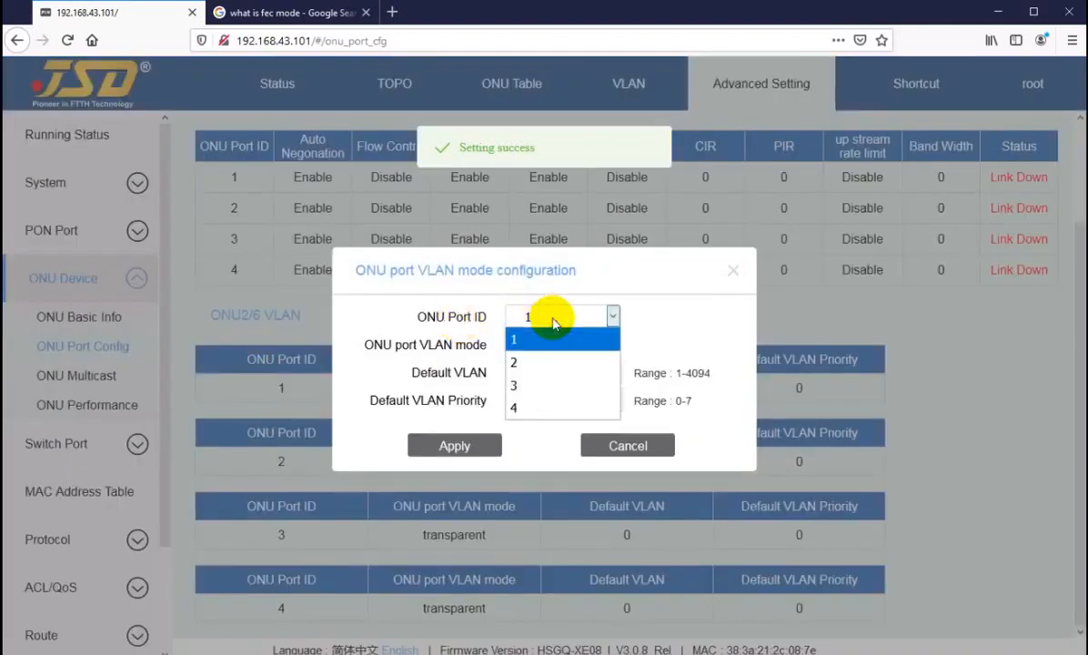
click(517, 361)
click(532, 347)
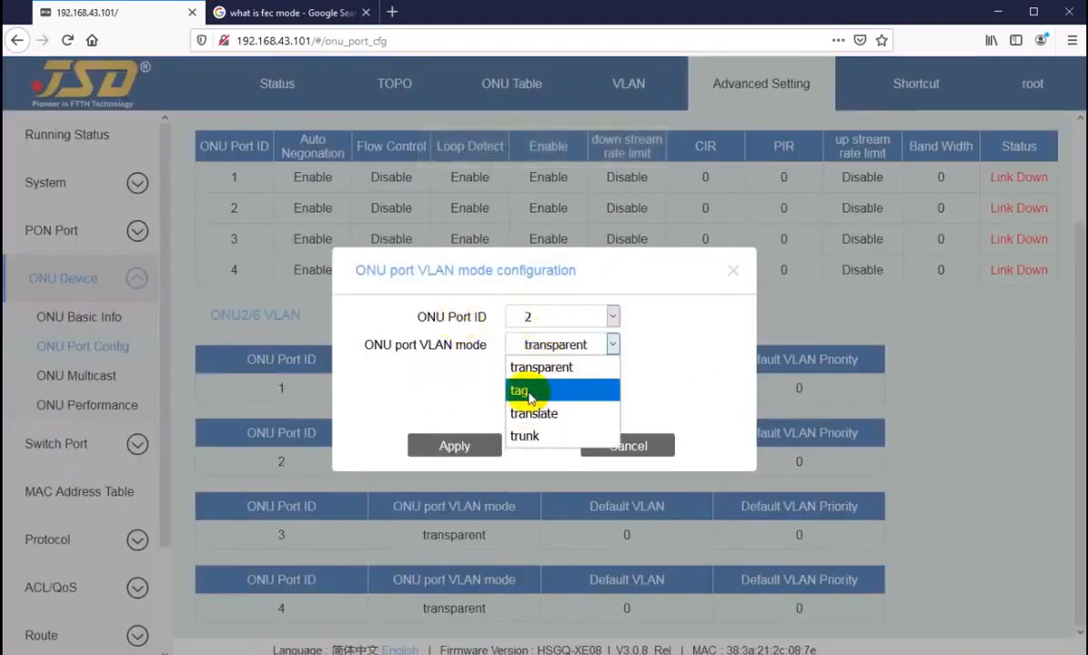
click(529, 388)
drag(532, 375, 490, 378)
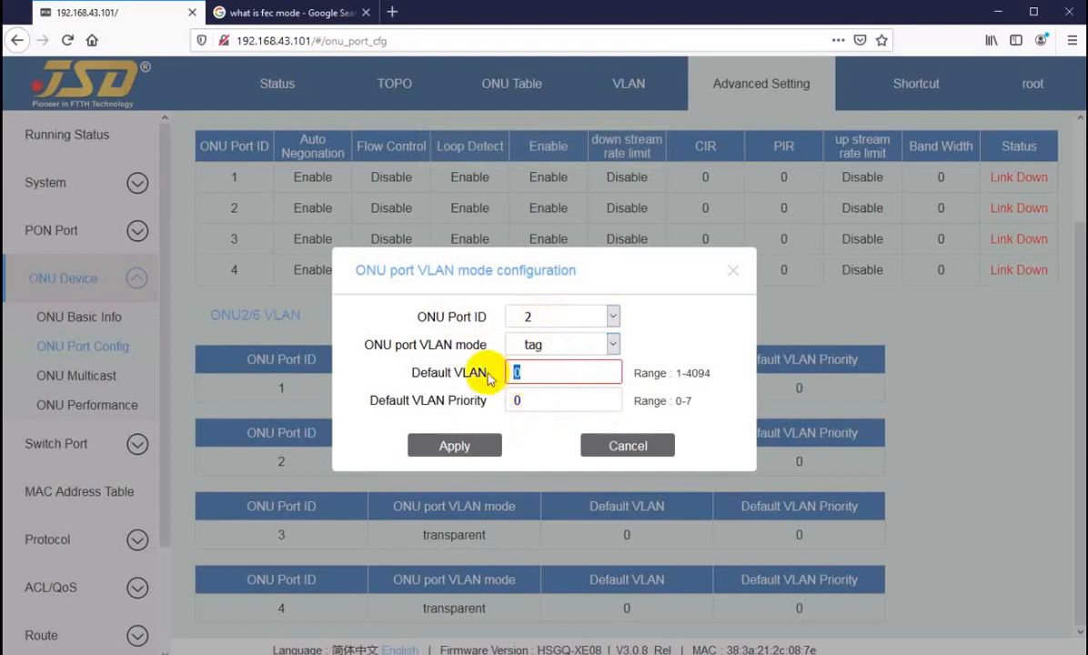
text(3014)
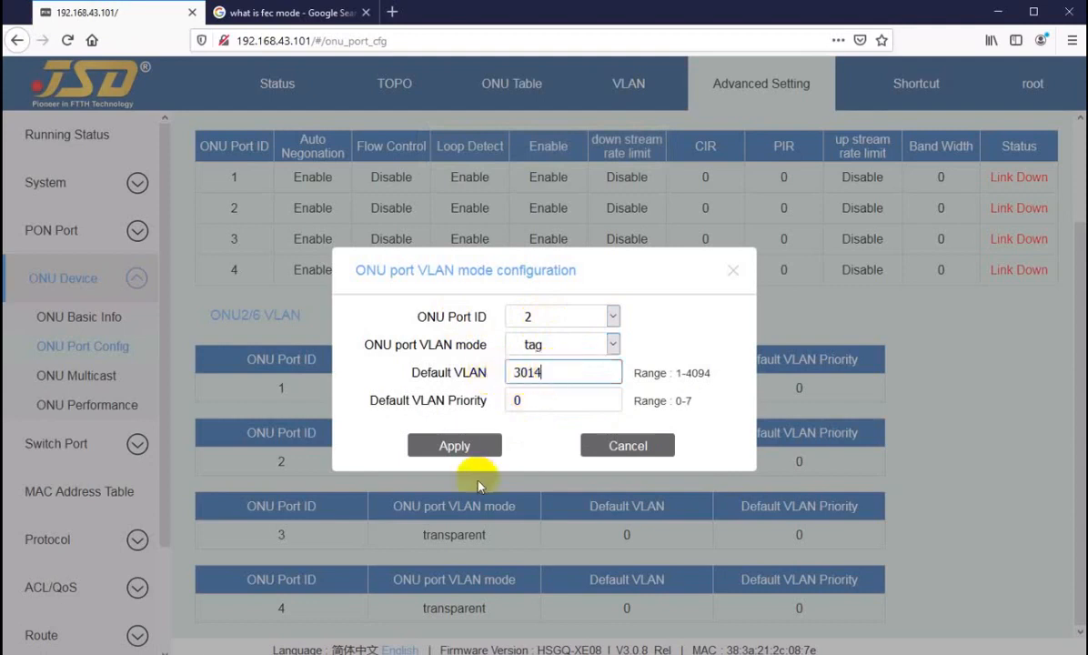
click(437, 445)
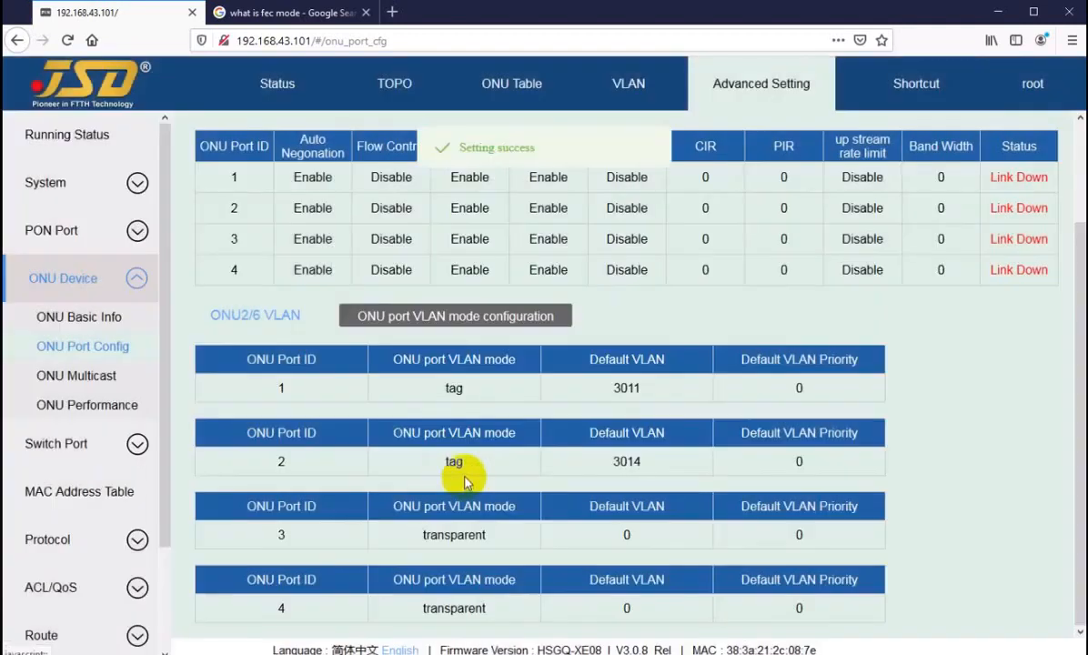
Set port 3 to tag mode with default VLAN 643.
click(450, 316)
click(537, 316)
click(517, 384)
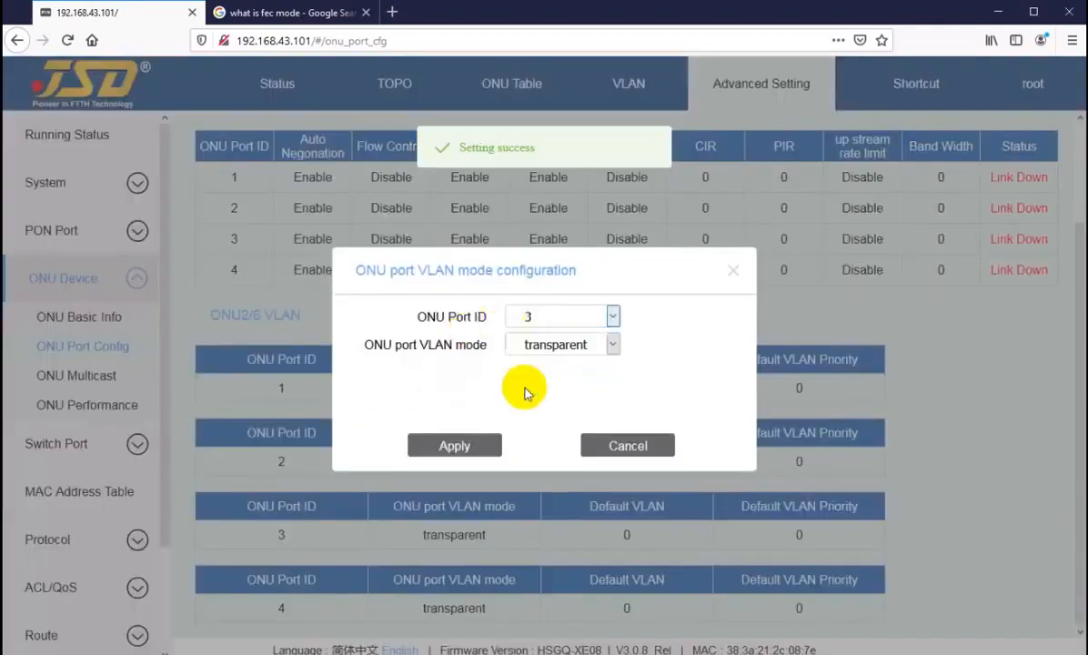
click(550, 345)
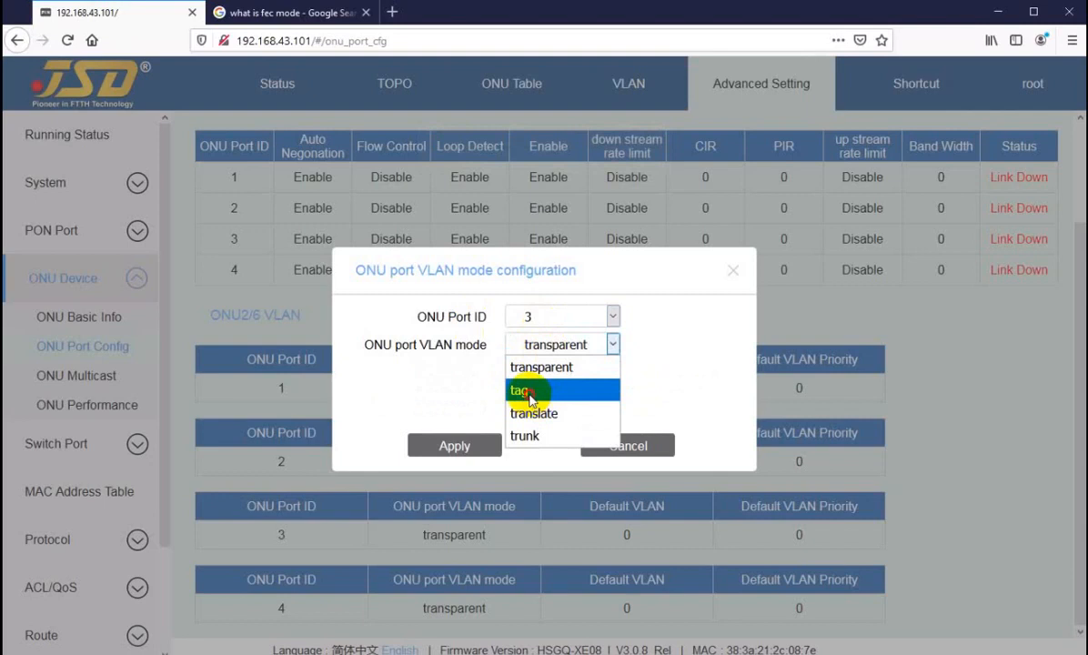
click(535, 389)
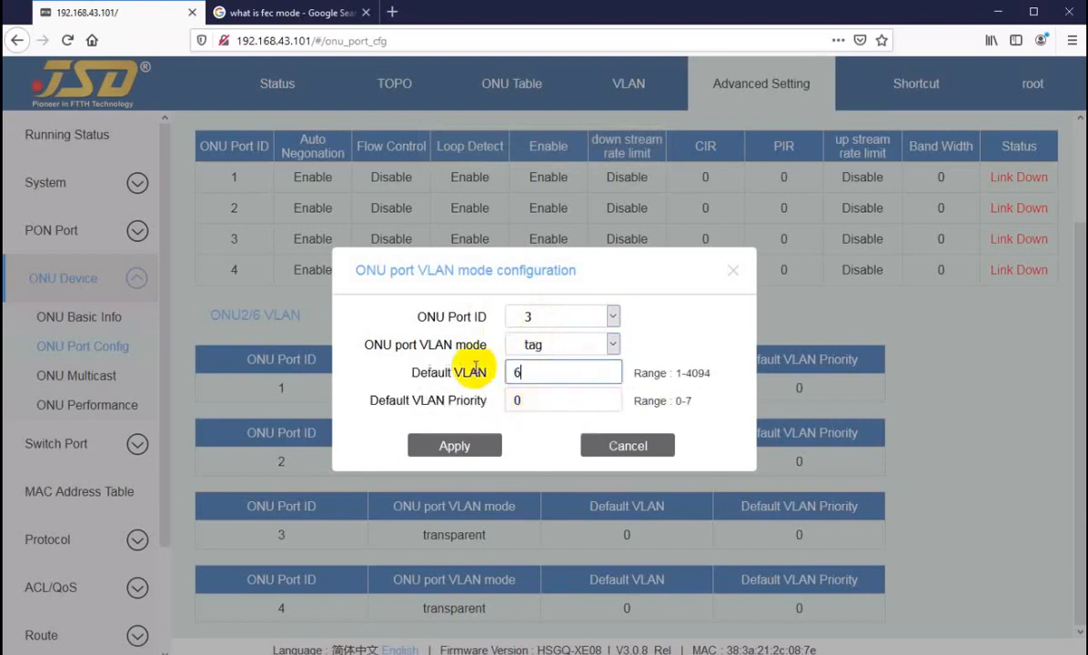
click(445, 444)
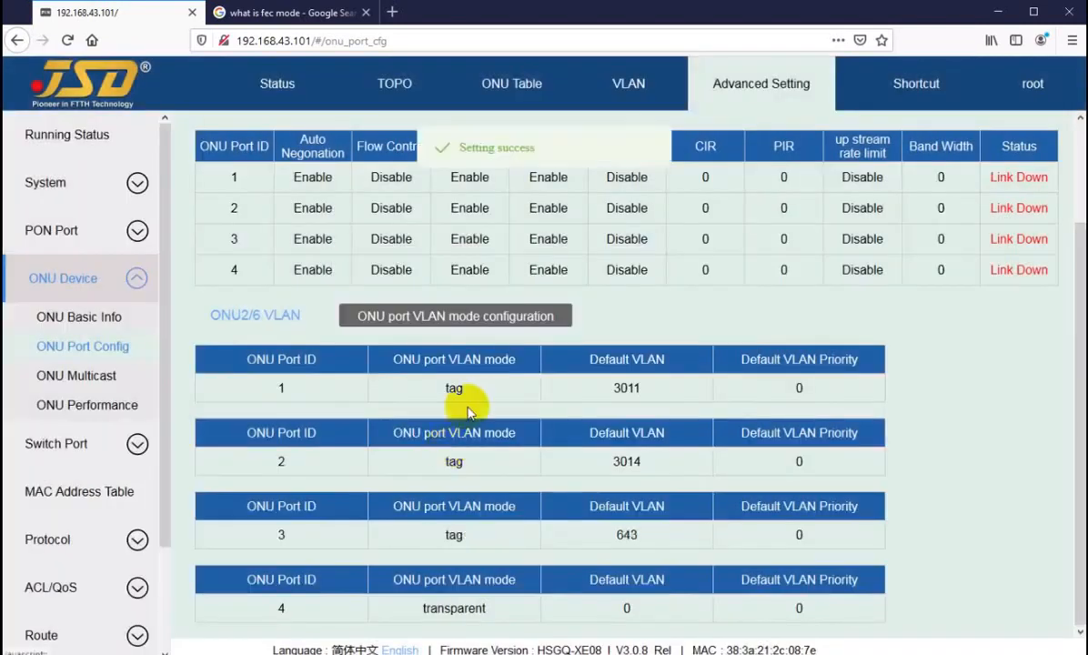
Set port 4 to tag mode with default VLAN 51.
click(487, 321)
click(559, 318)
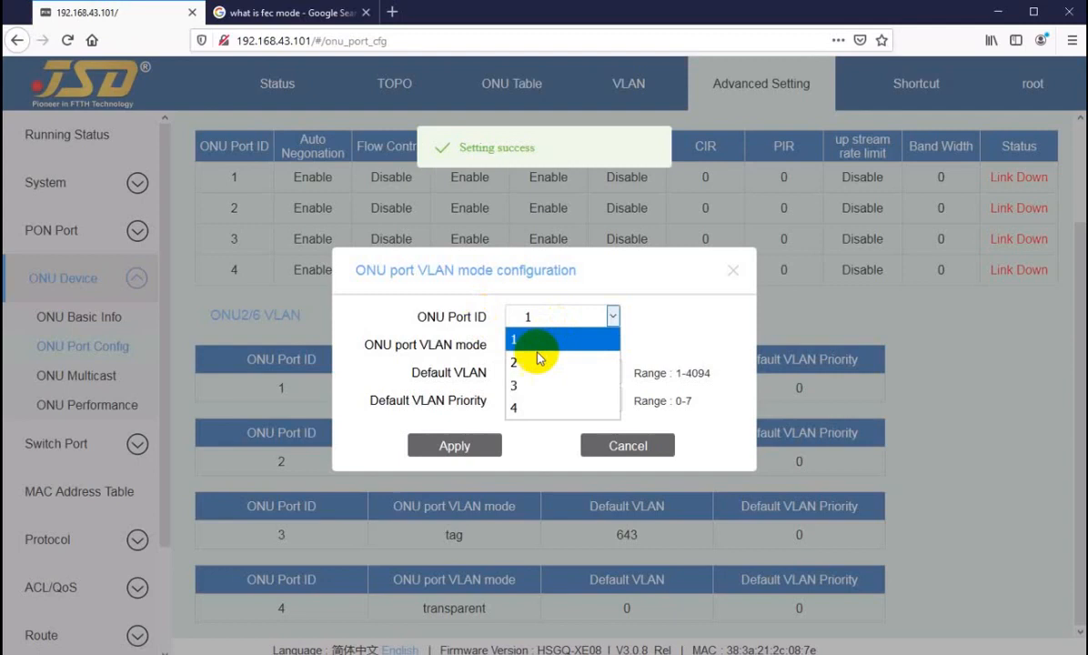
click(517, 406)
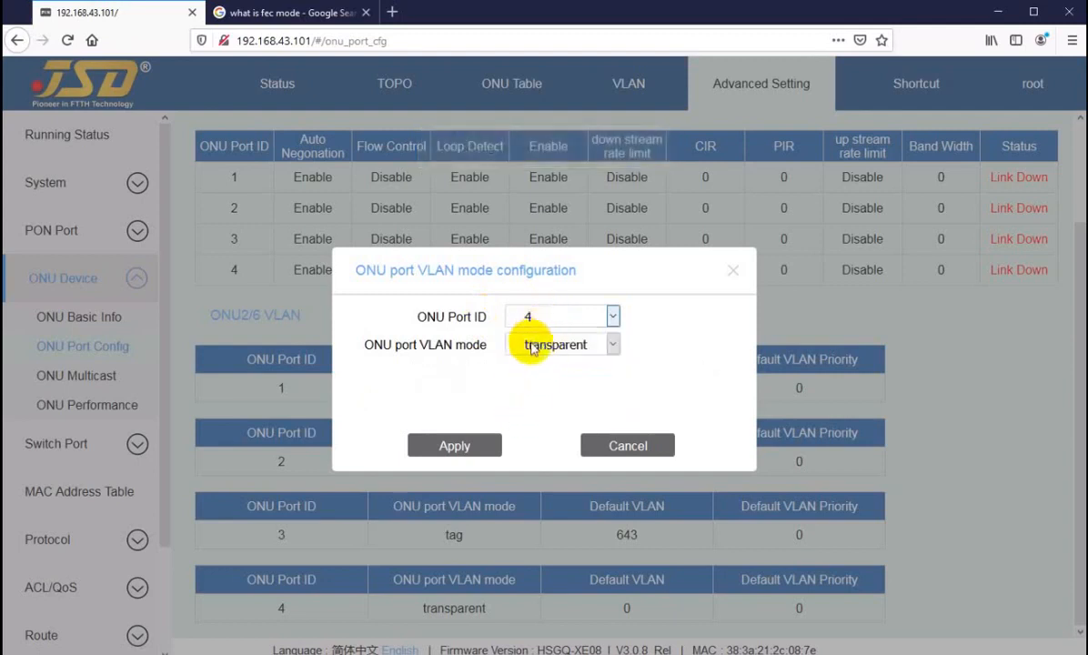
click(532, 346)
click(546, 390)
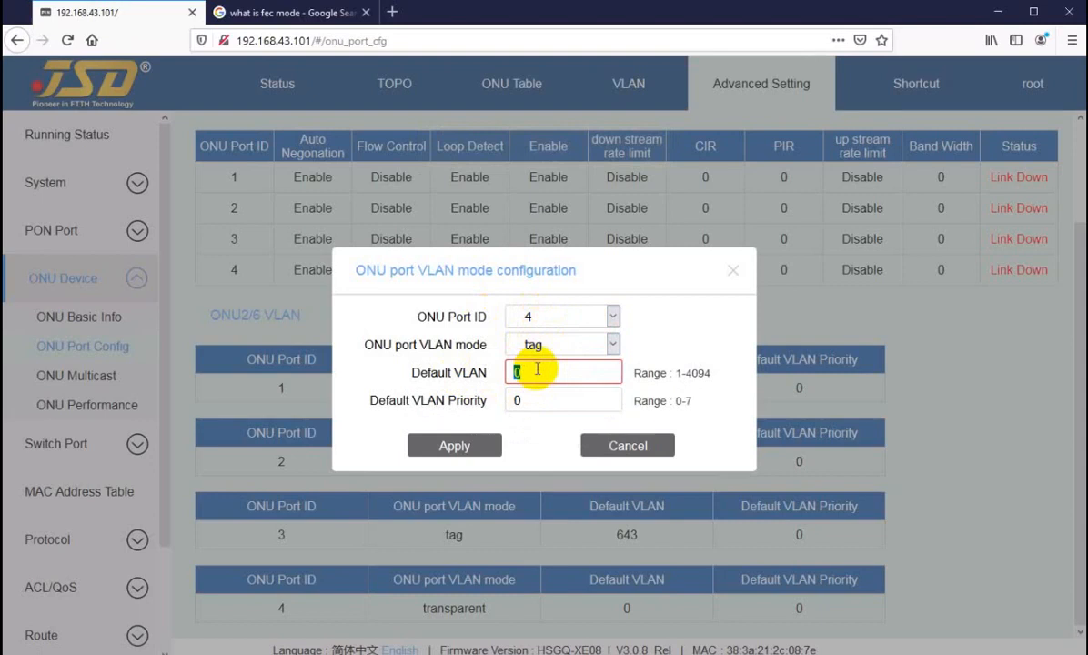
text(51)
click(442, 446)
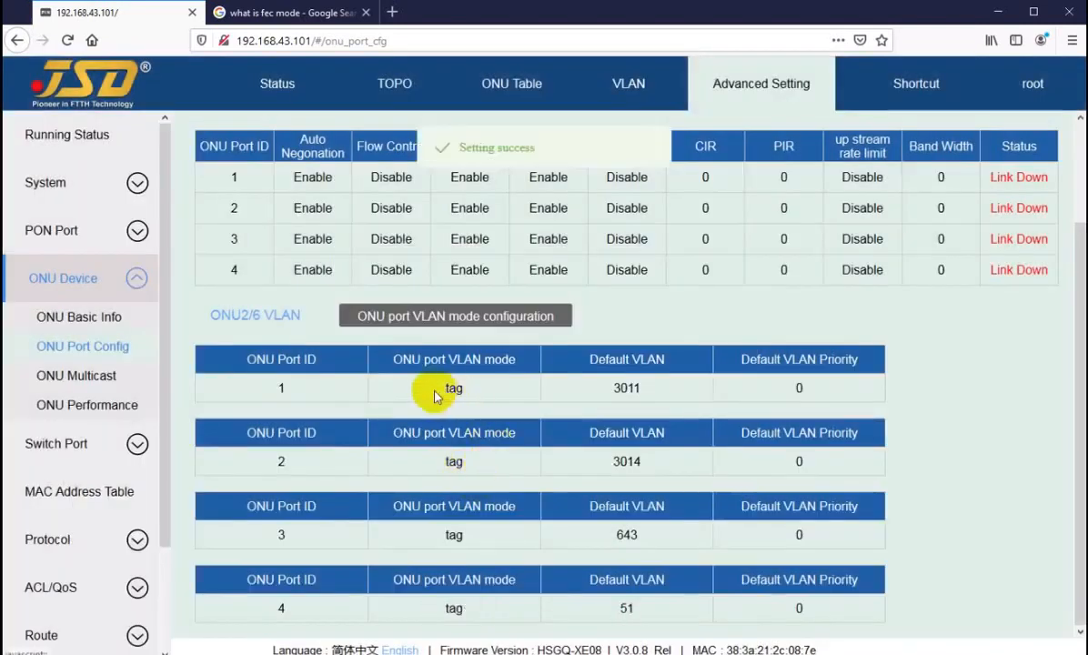
Highlight port 1's tag mode and default VLAN 3011 in the table.
double_click(447, 388)
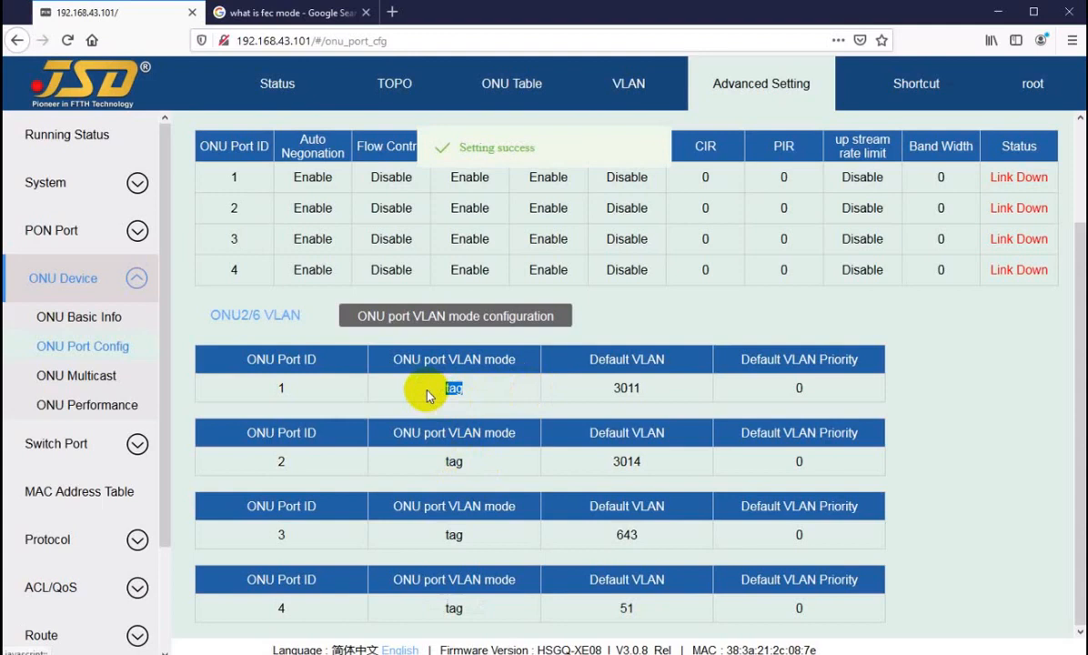
double_click(626, 389)
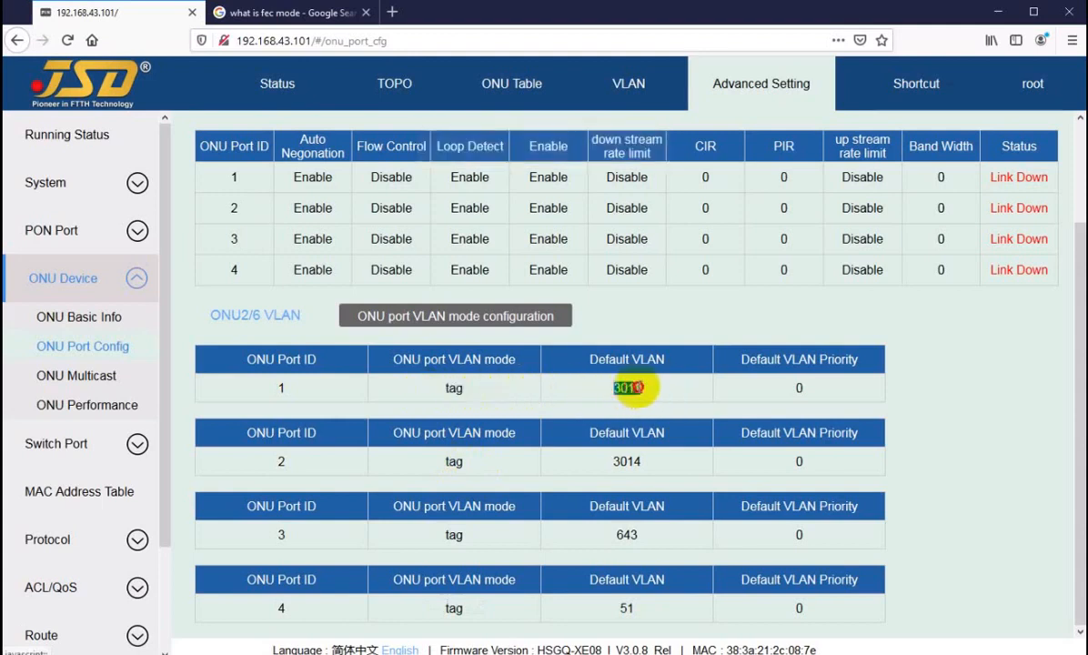
click(629, 388)
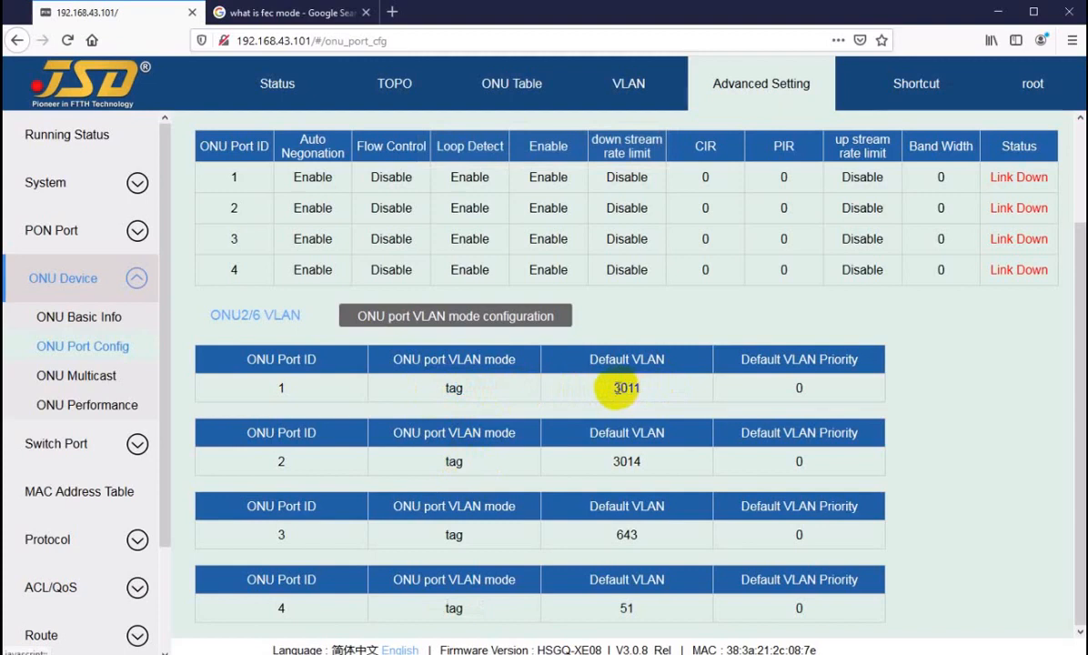
drag(614, 389, 636, 388)
click(627, 389)
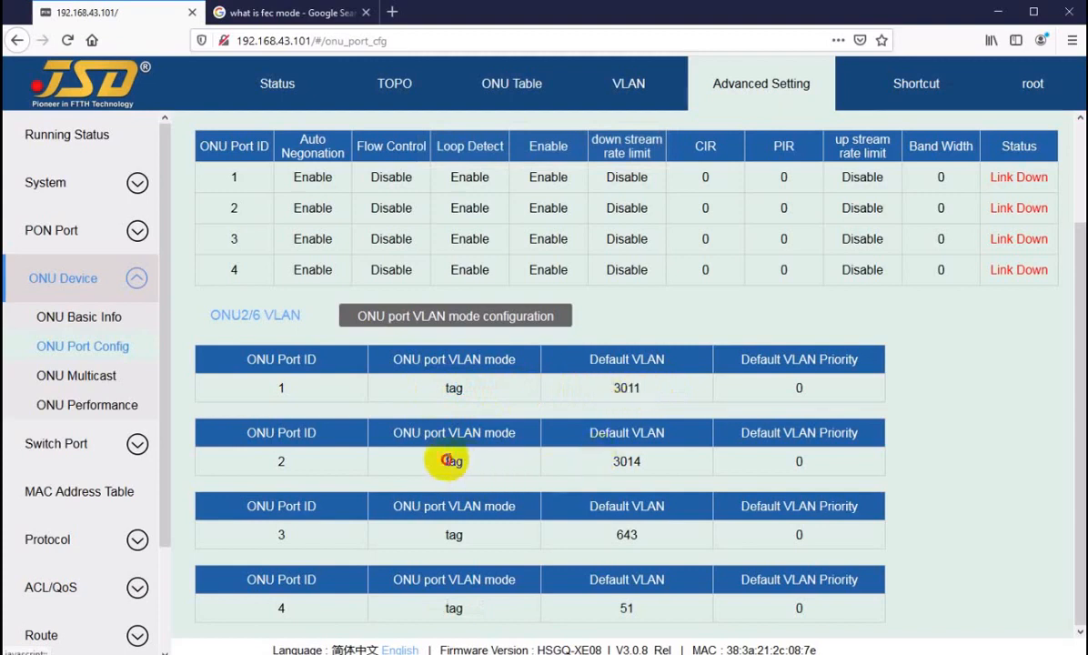
Highlight tag mode for ports 2–4 and default VLANs 643 and 51.
drag(446, 461, 502, 461)
click(434, 543)
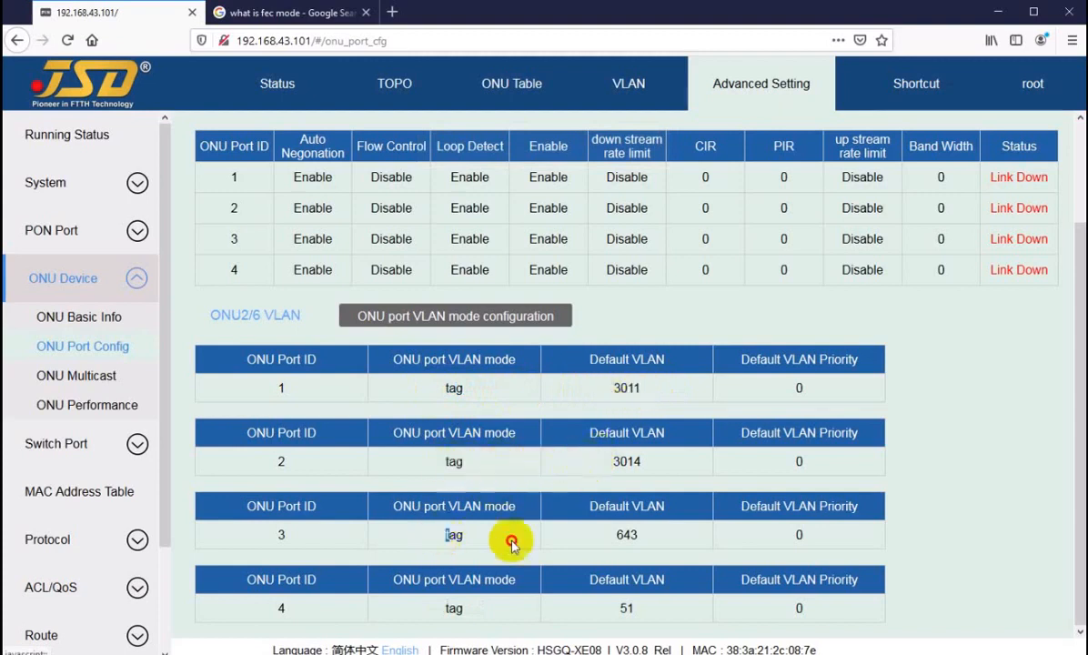
drag(511, 541, 523, 541)
drag(621, 537, 645, 541)
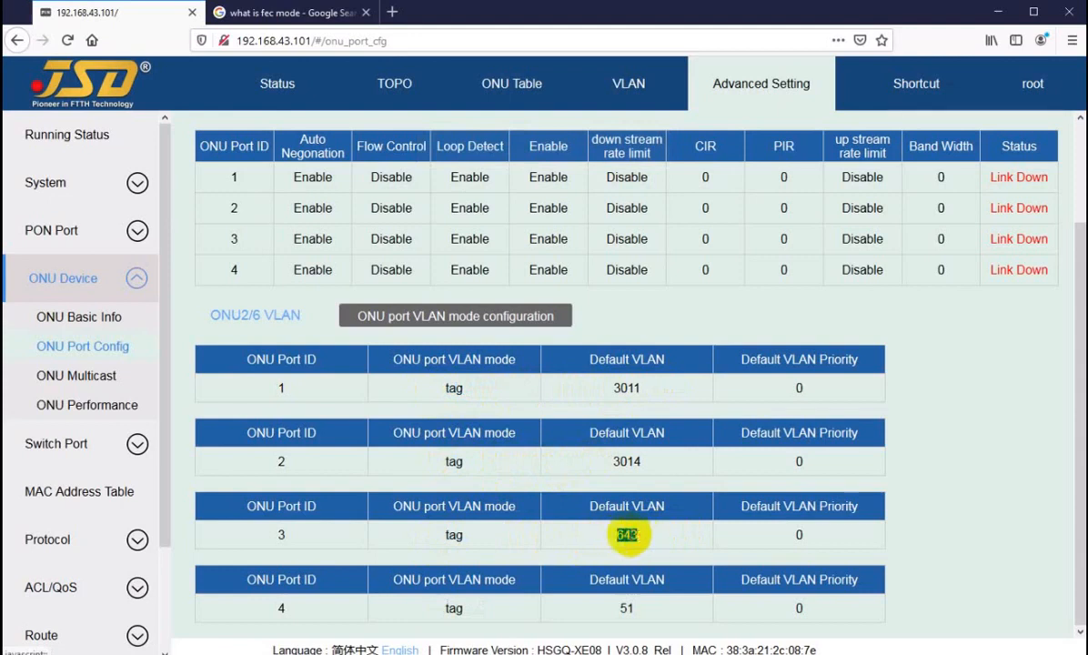
click(442, 608)
drag(442, 613, 465, 609)
drag(614, 610, 635, 613)
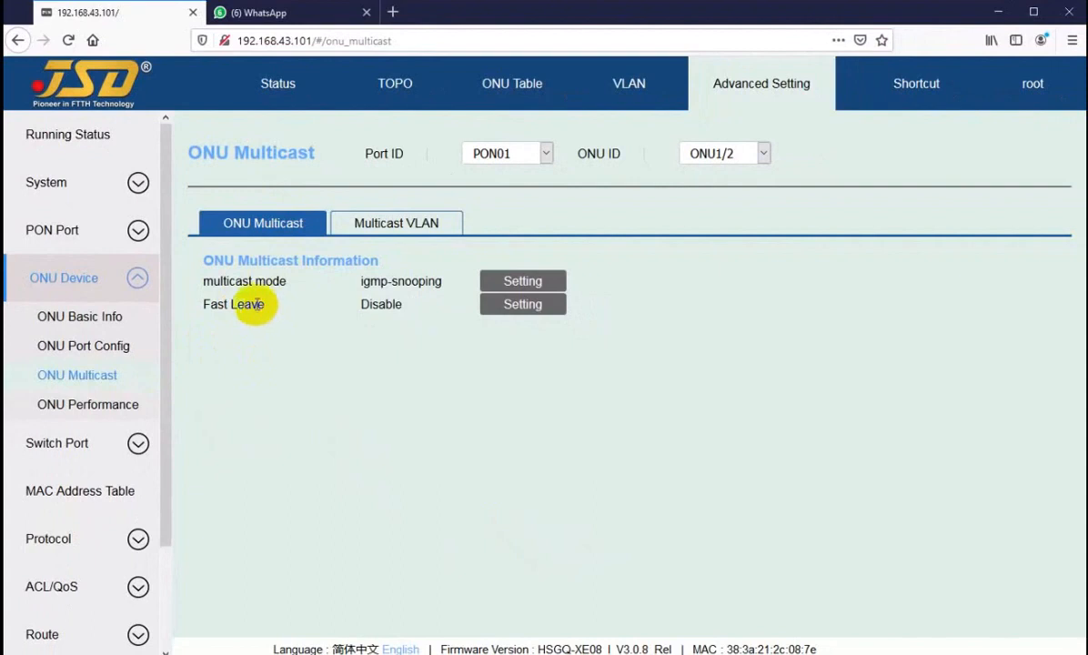
drag(251, 304, 245, 304)
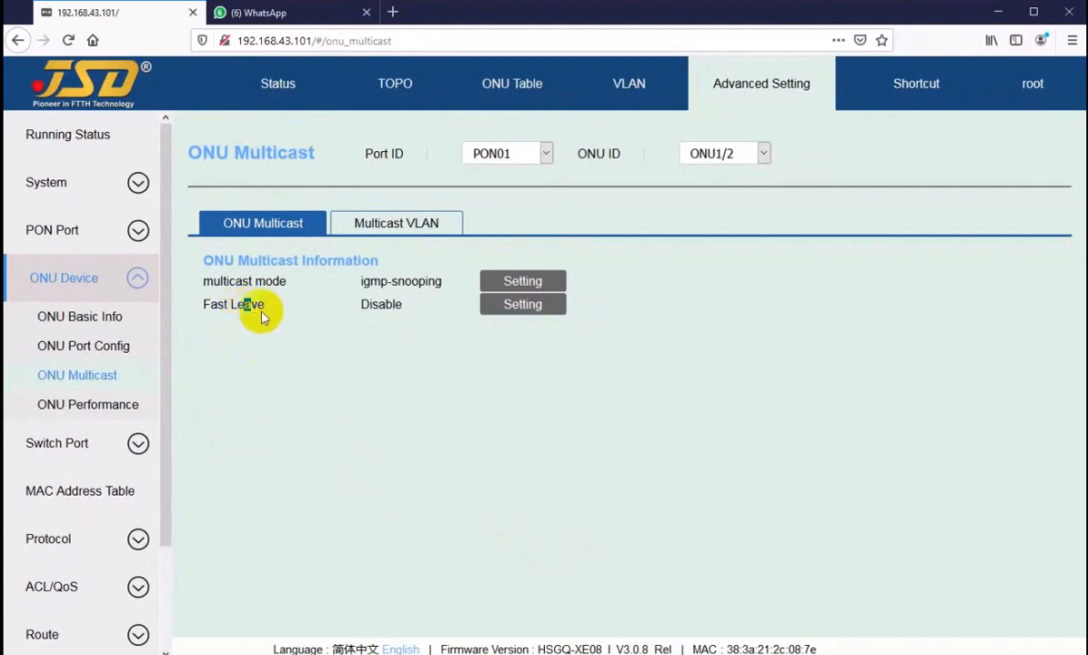
click(516, 284)
click(576, 364)
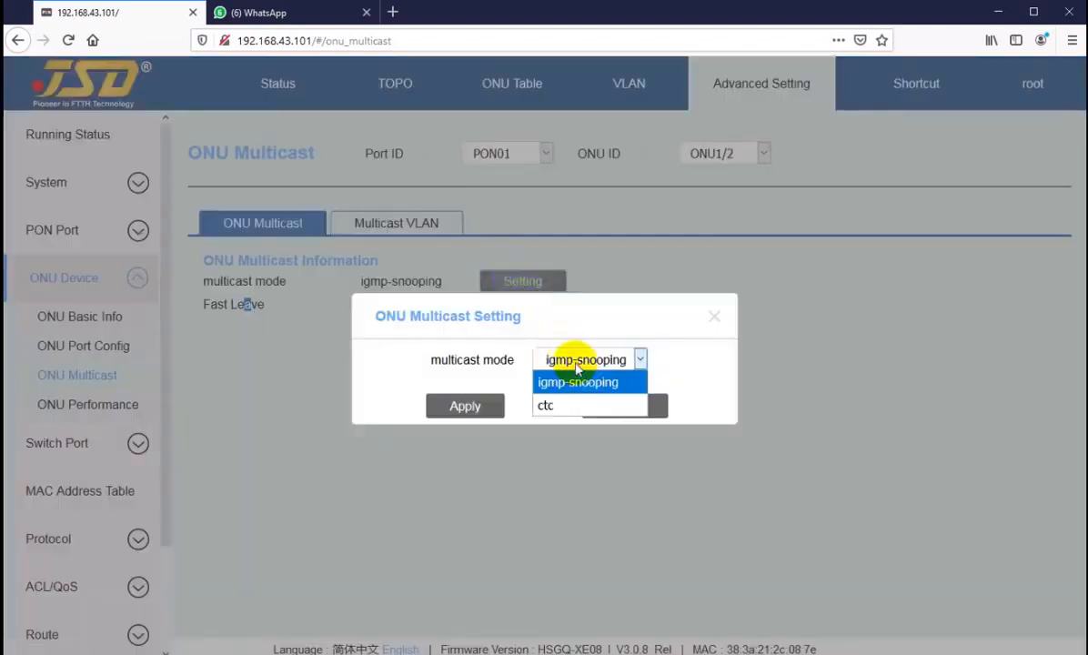
click(578, 381)
click(607, 406)
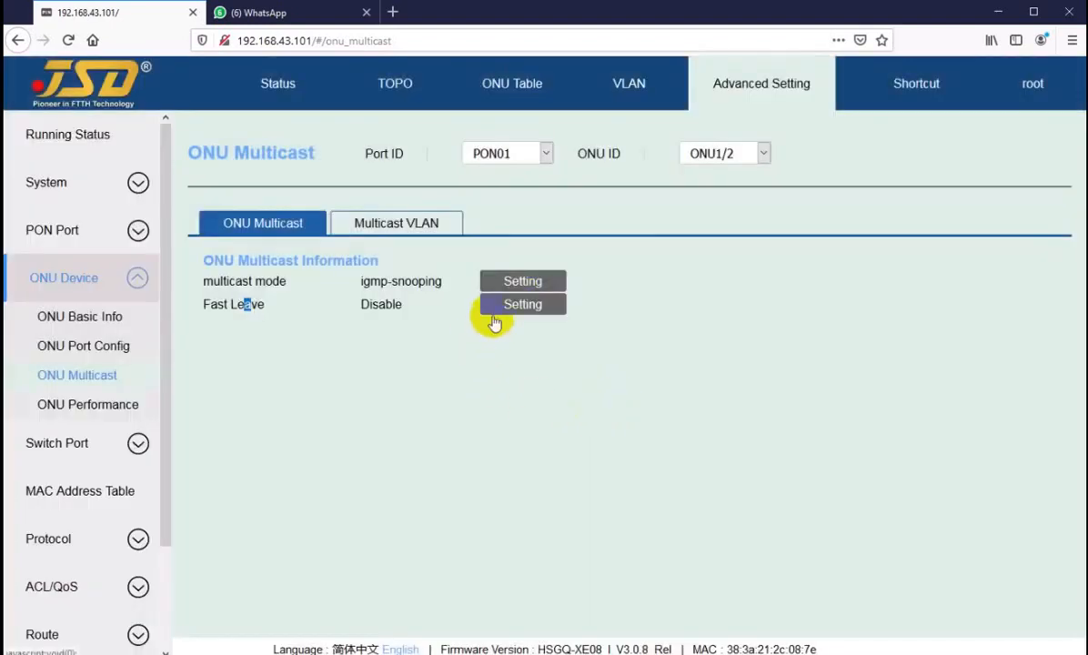
click(284, 317)
click(374, 233)
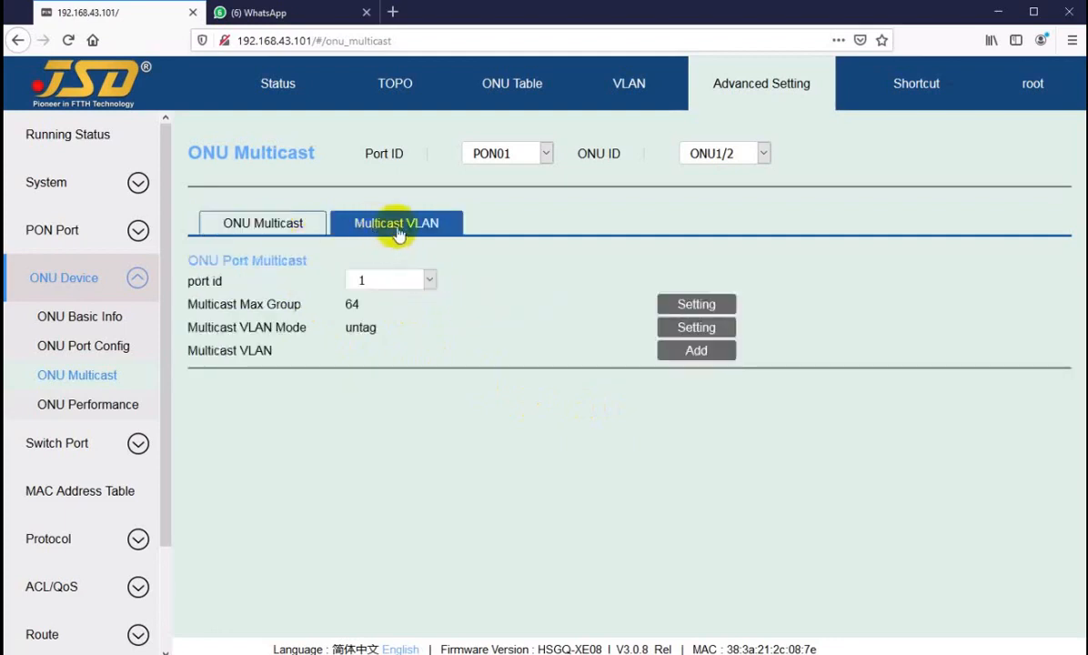
Show the Multicast VLAN tab with ONU port 1 selected as the port id.
click(697, 357)
click(381, 282)
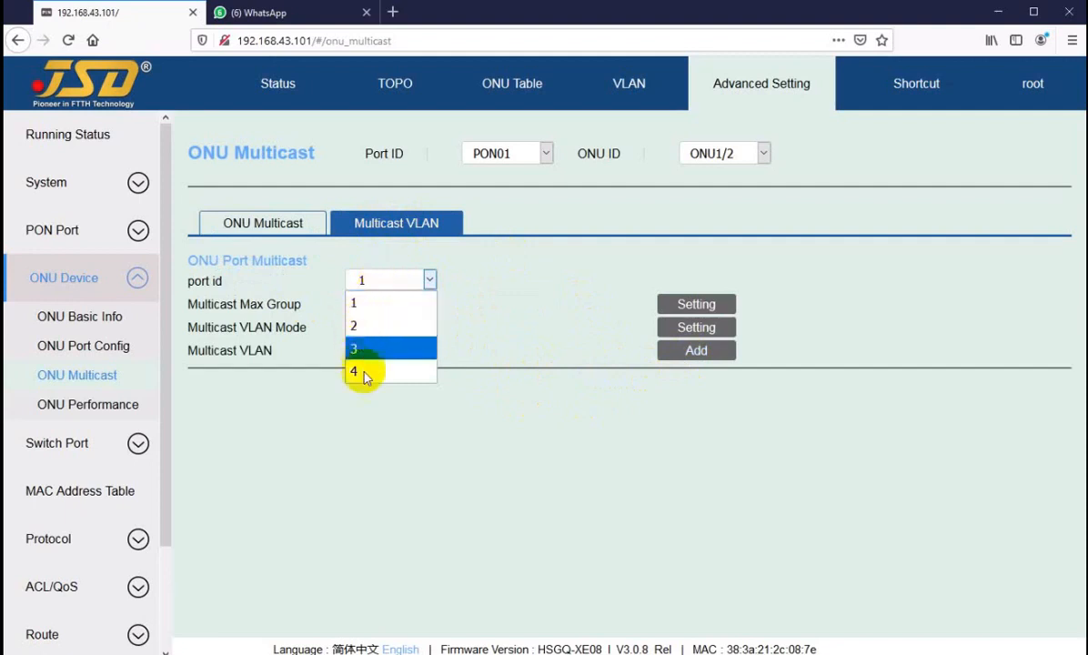
click(374, 306)
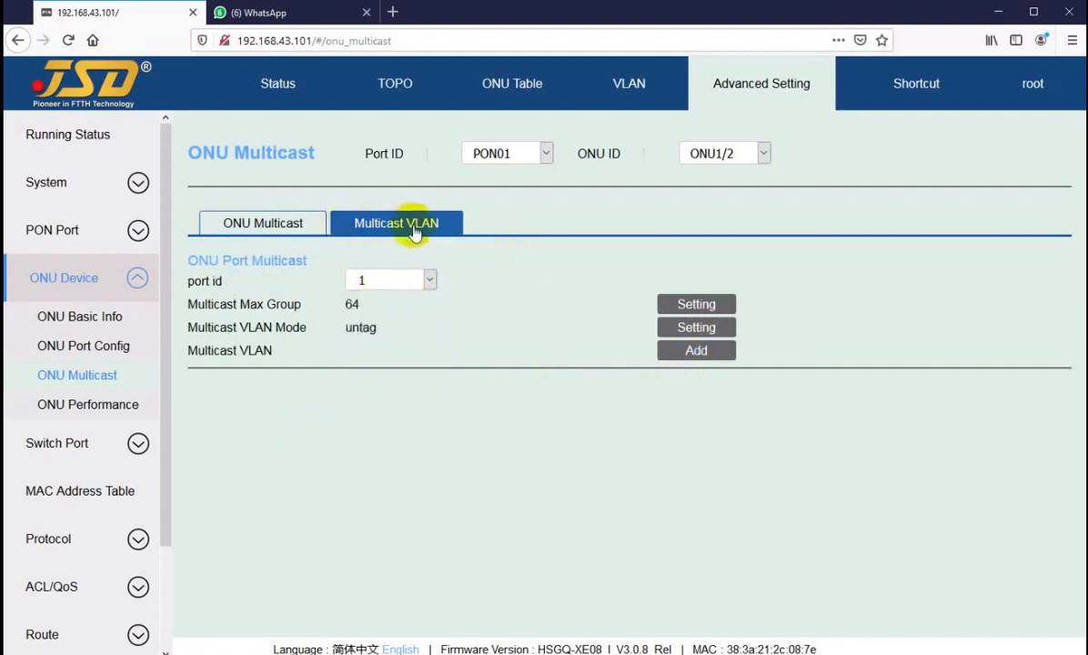
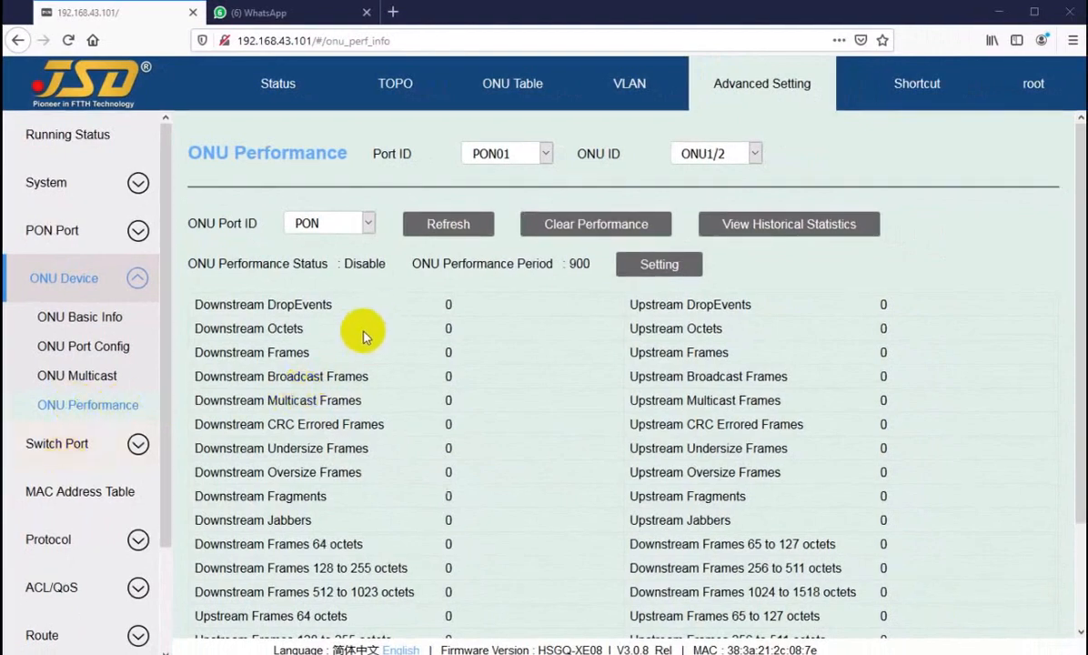
Select port PON02 and ONU2/2 to view its performance counters.
click(520, 155)
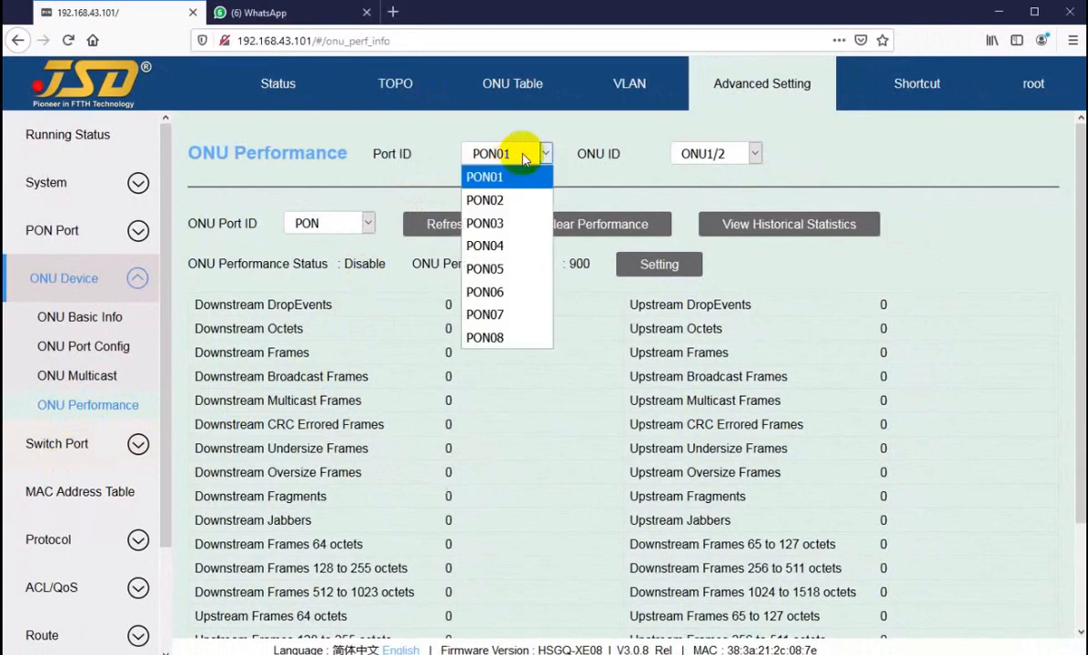
click(483, 177)
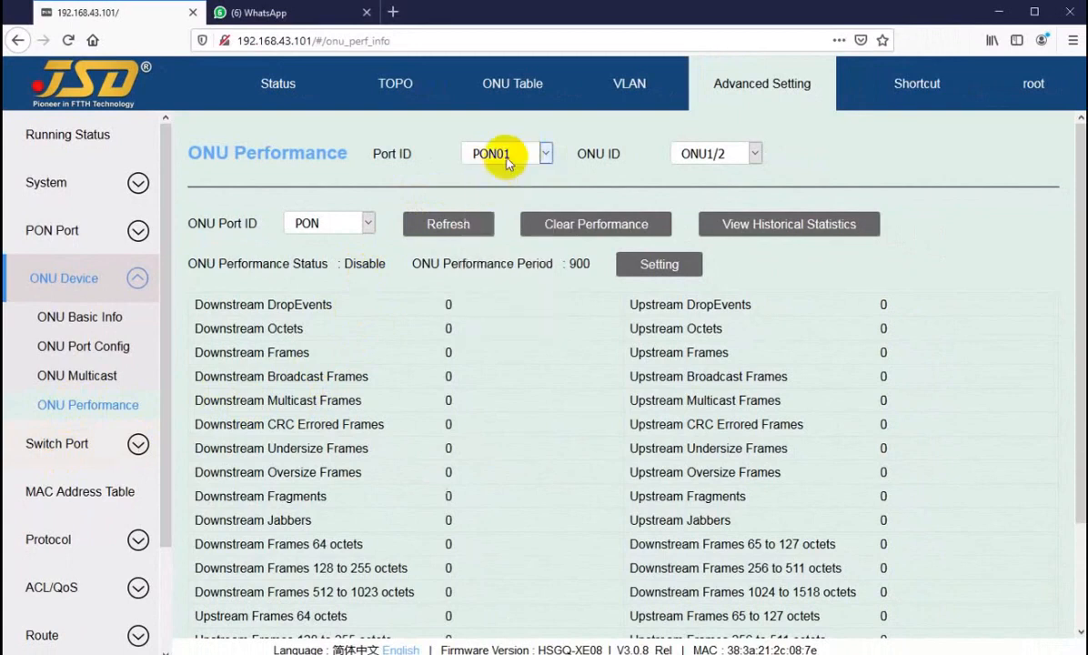
click(506, 162)
click(486, 200)
click(714, 154)
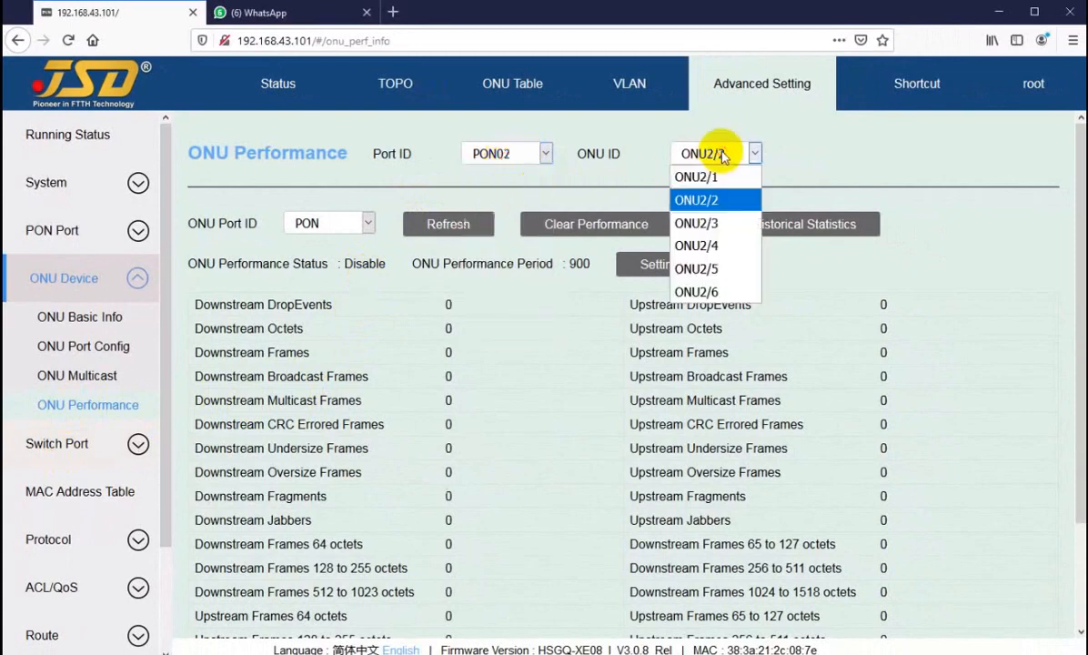
click(714, 206)
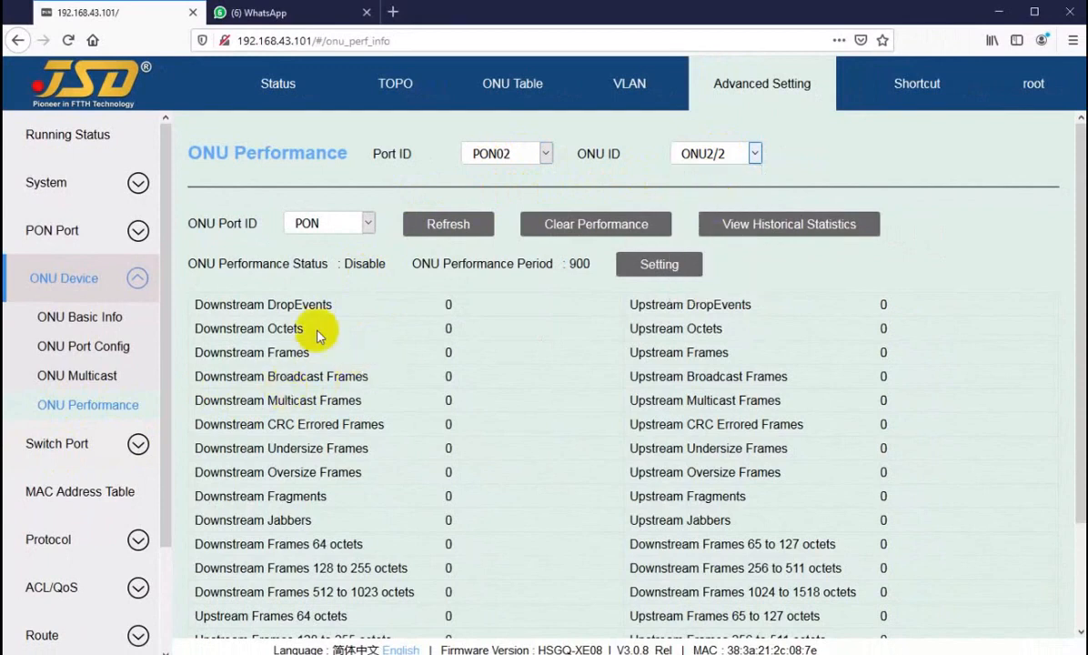
Highlight the Downstream Frames and Octets counters and compare them with ONU2/1's.
drag(315, 333, 312, 520)
drag(307, 352, 345, 401)
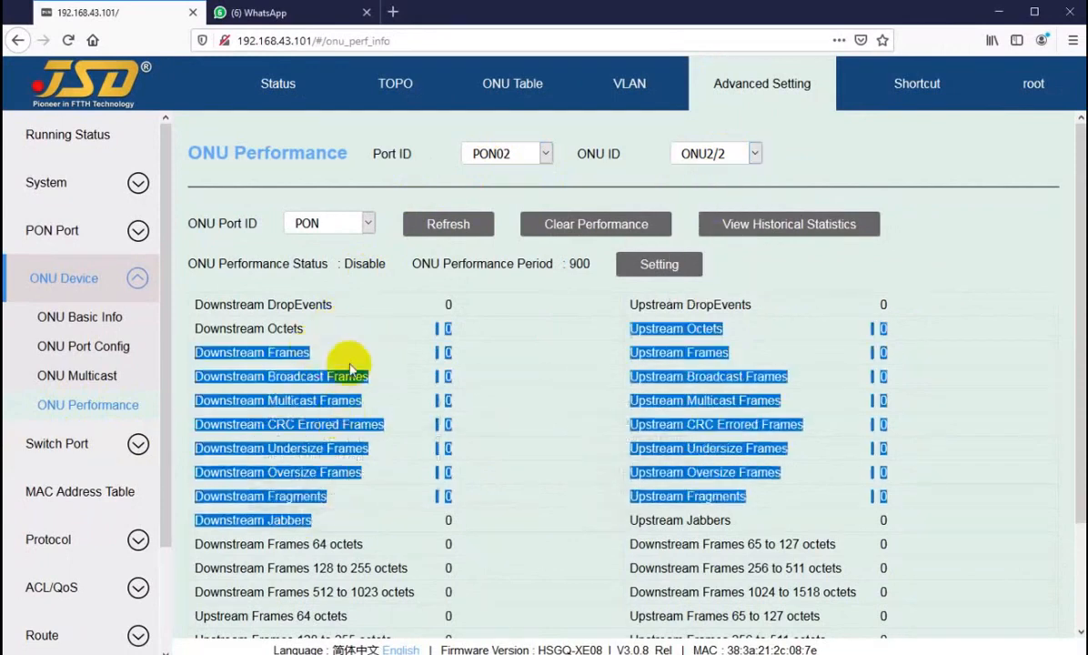
double_click(348, 359)
click(717, 154)
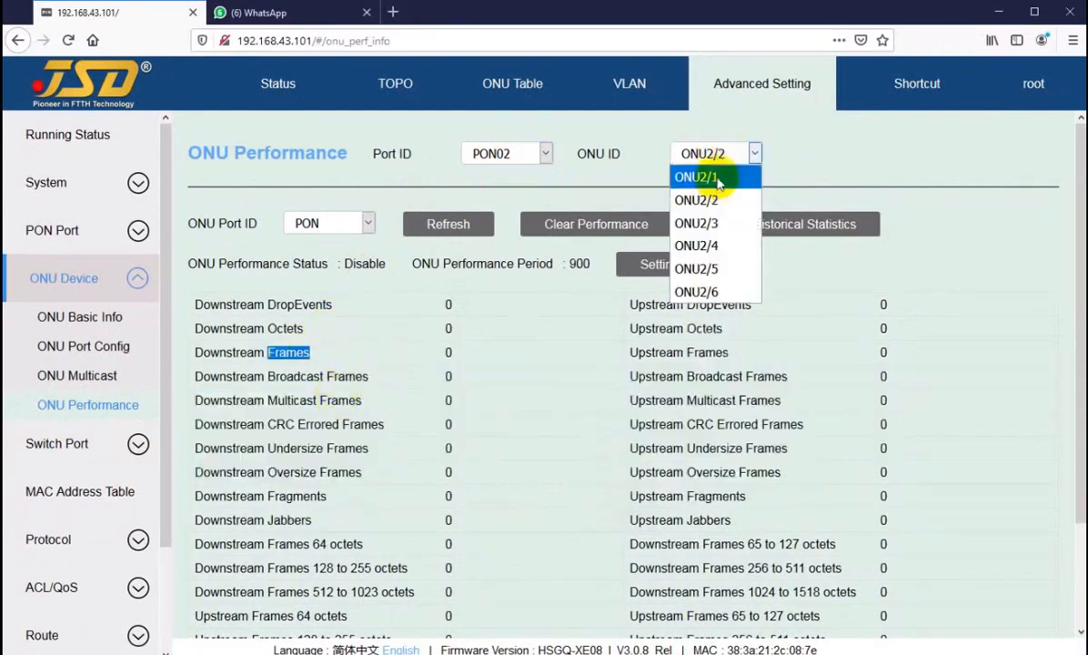
click(700, 175)
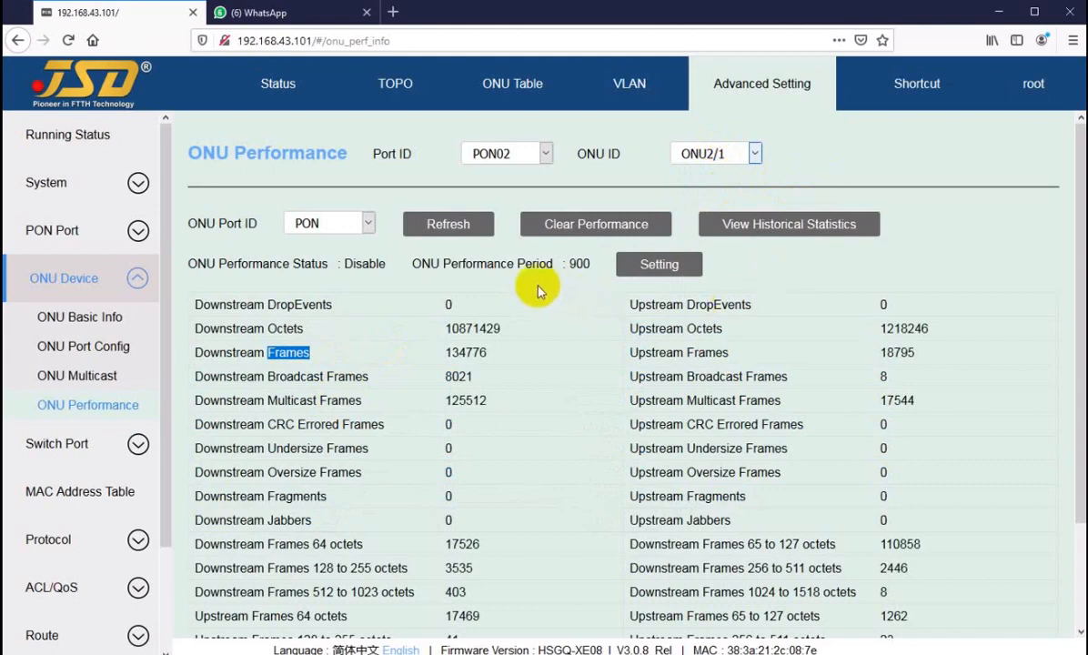
click(464, 334)
drag(465, 329, 479, 329)
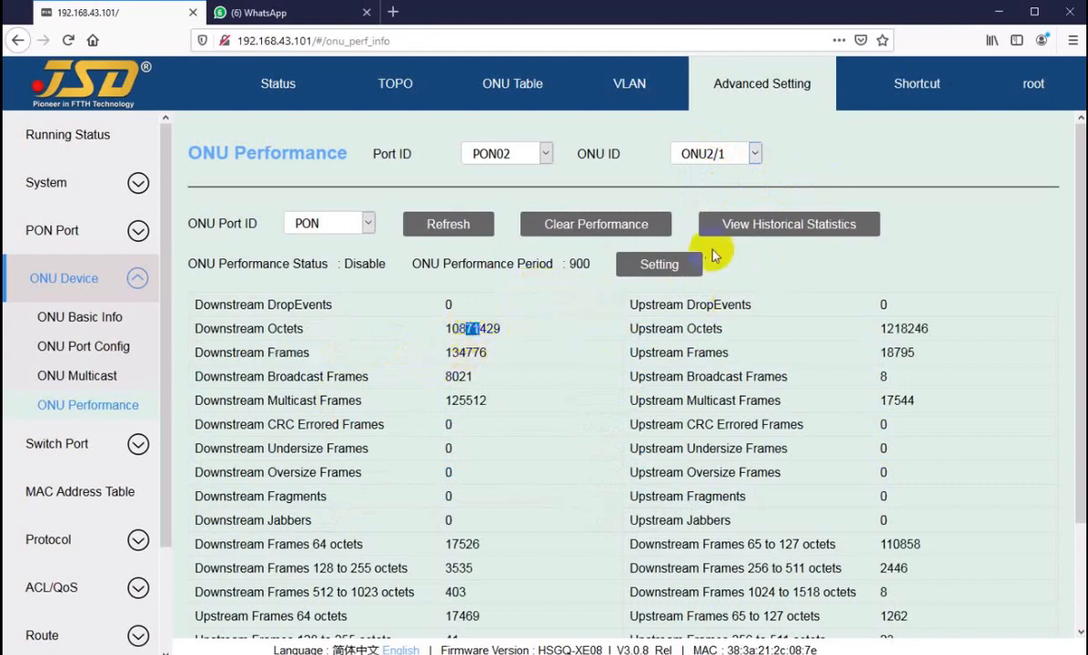
Switch back to ONU2/2 and open its performance-status settings.
click(700, 157)
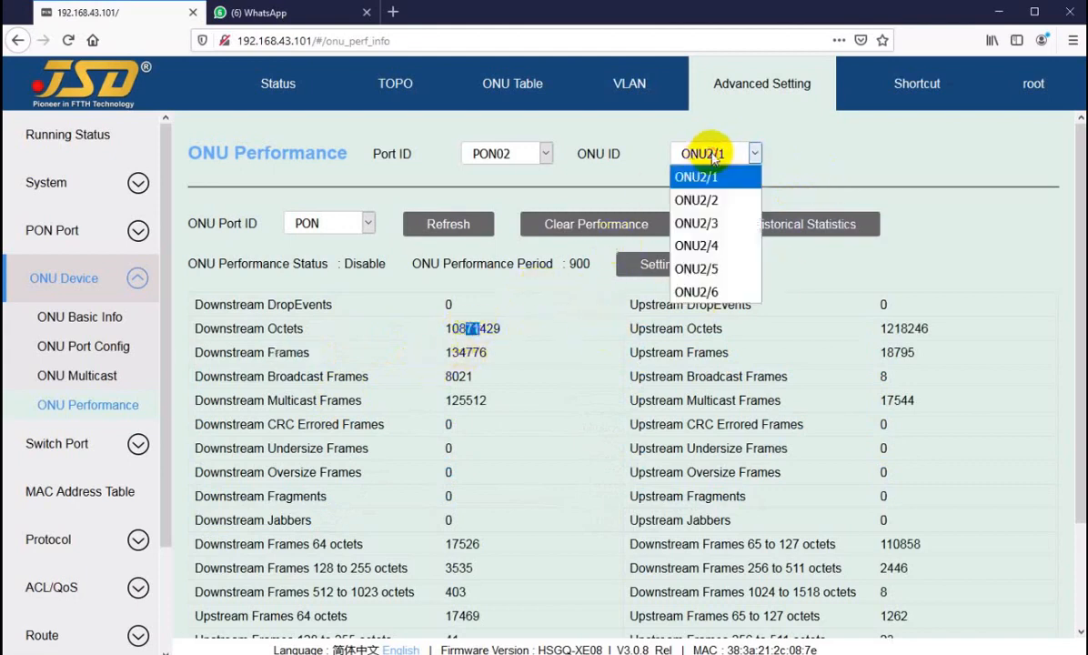
click(701, 202)
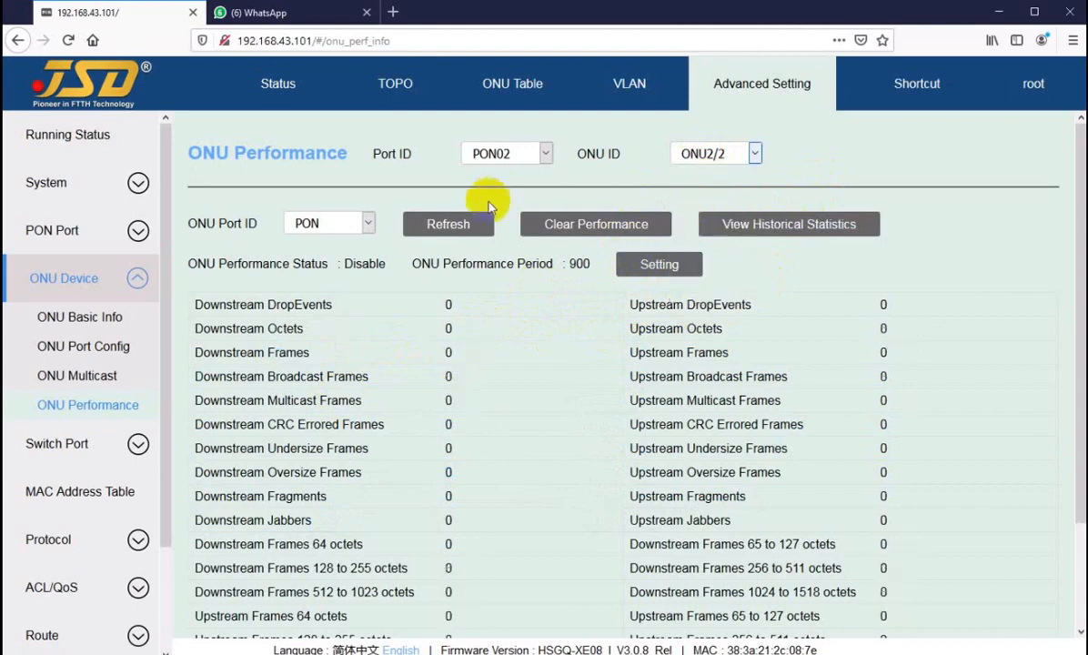
click(651, 269)
Enable ONU2/2 performance statistics with a 60-second period and refresh the counters.
click(550, 362)
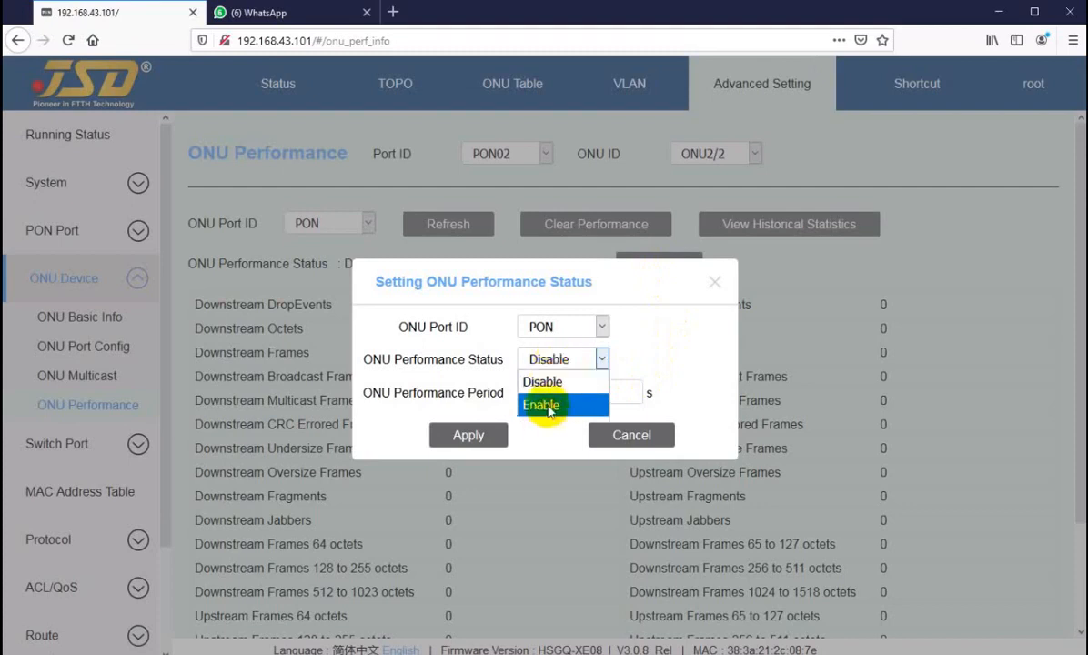
click(542, 405)
click(558, 389)
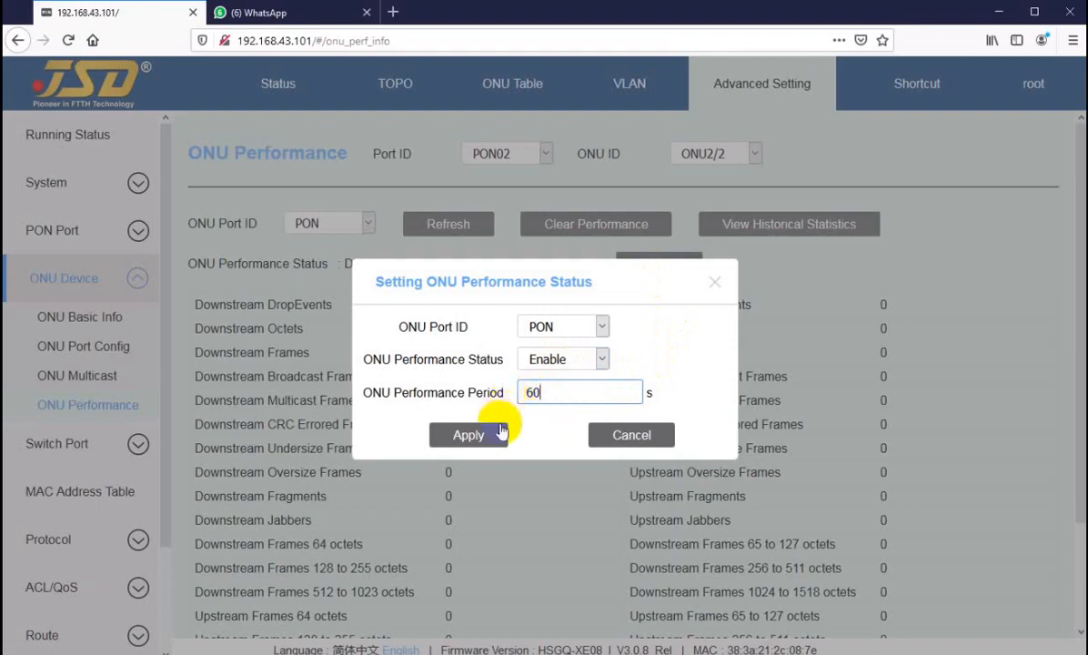
click(468, 437)
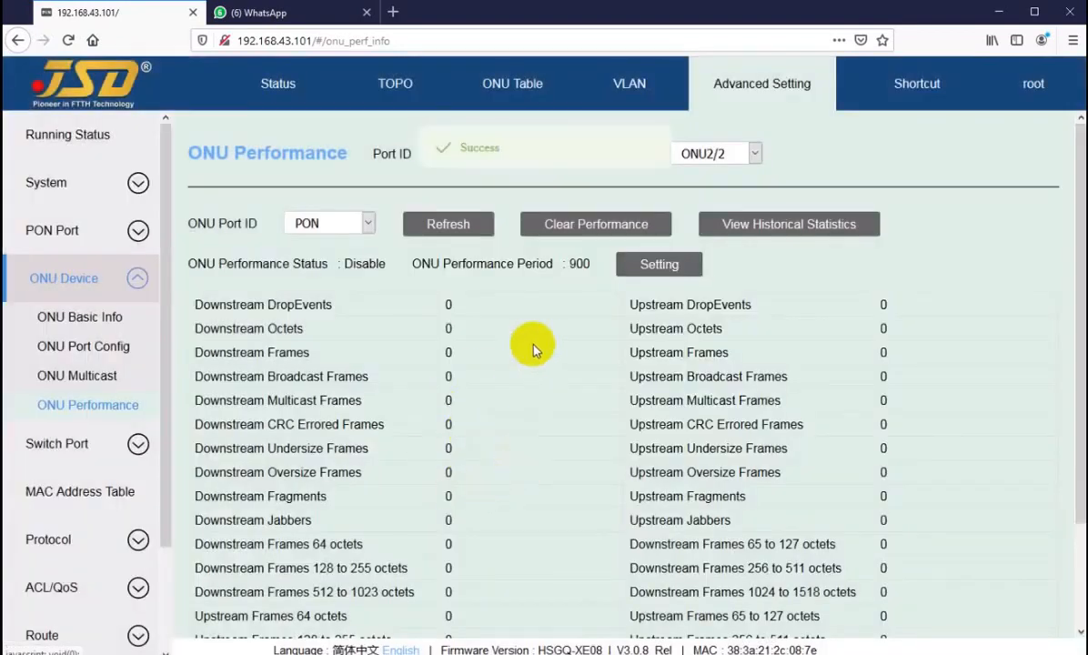
click(437, 223)
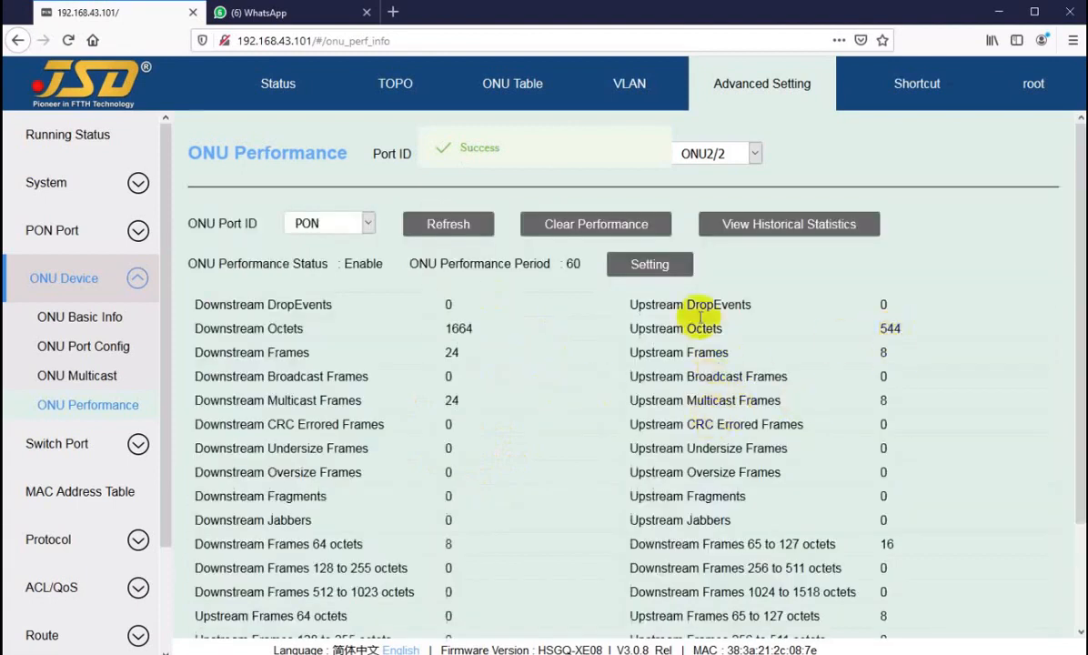
Compare ONU2/1's counters, then select ONU2/3 and open its performance-status settings.
click(723, 153)
click(712, 177)
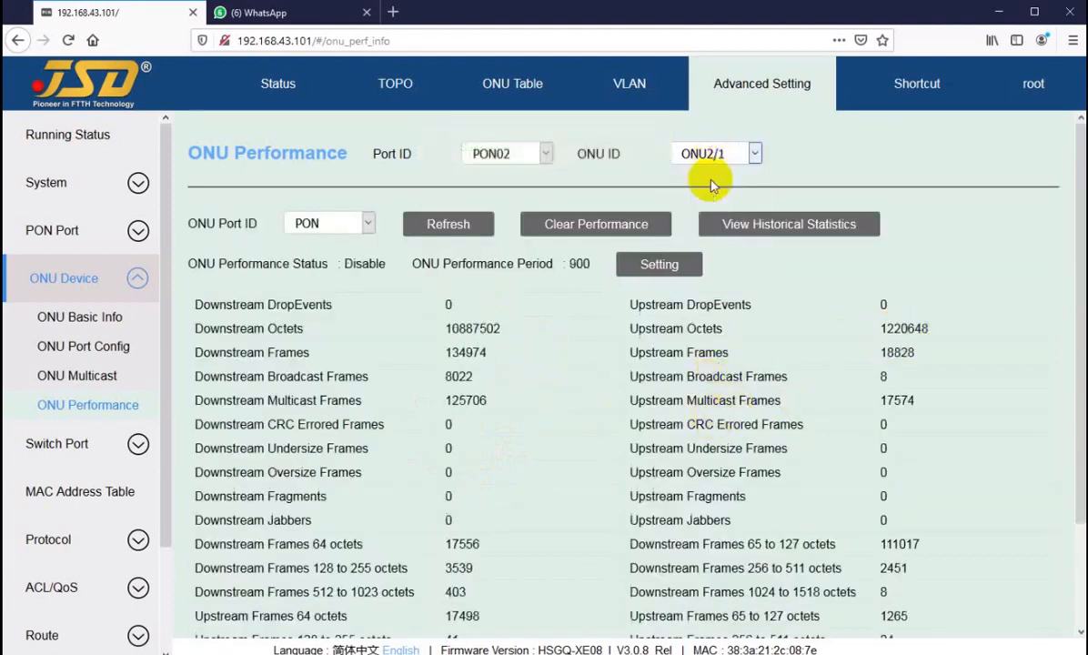
click(711, 156)
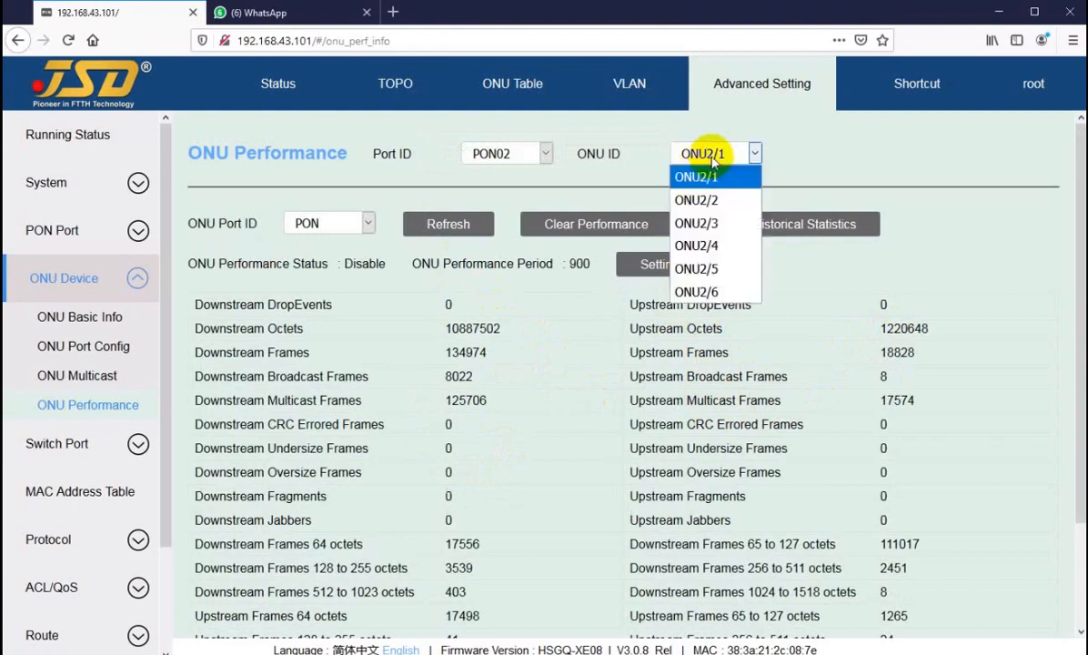
click(709, 199)
click(726, 156)
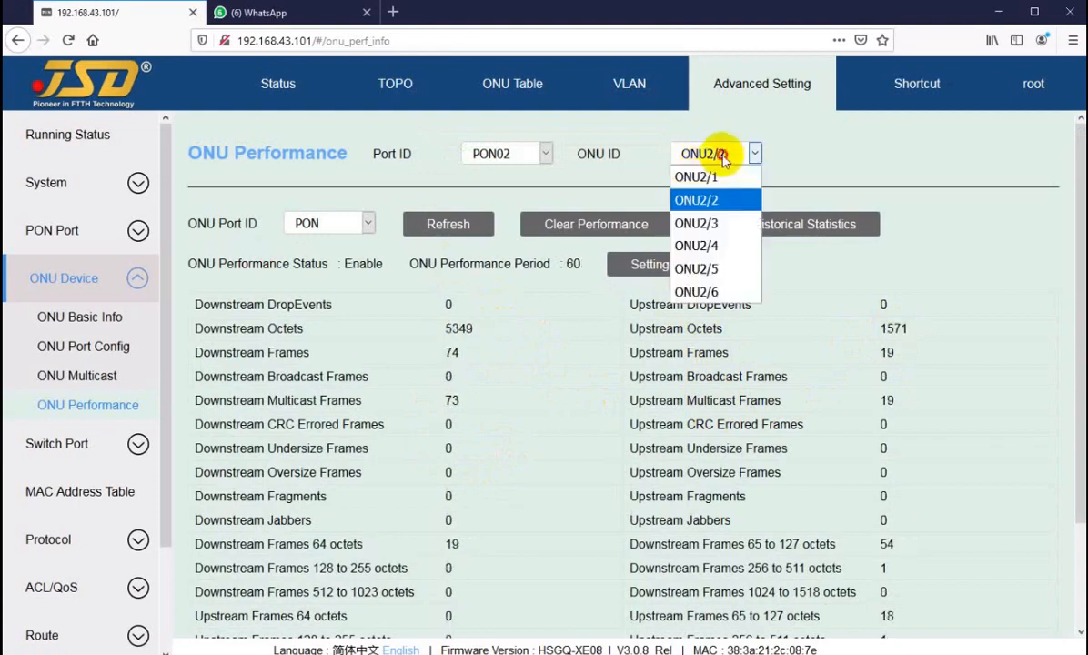
click(714, 226)
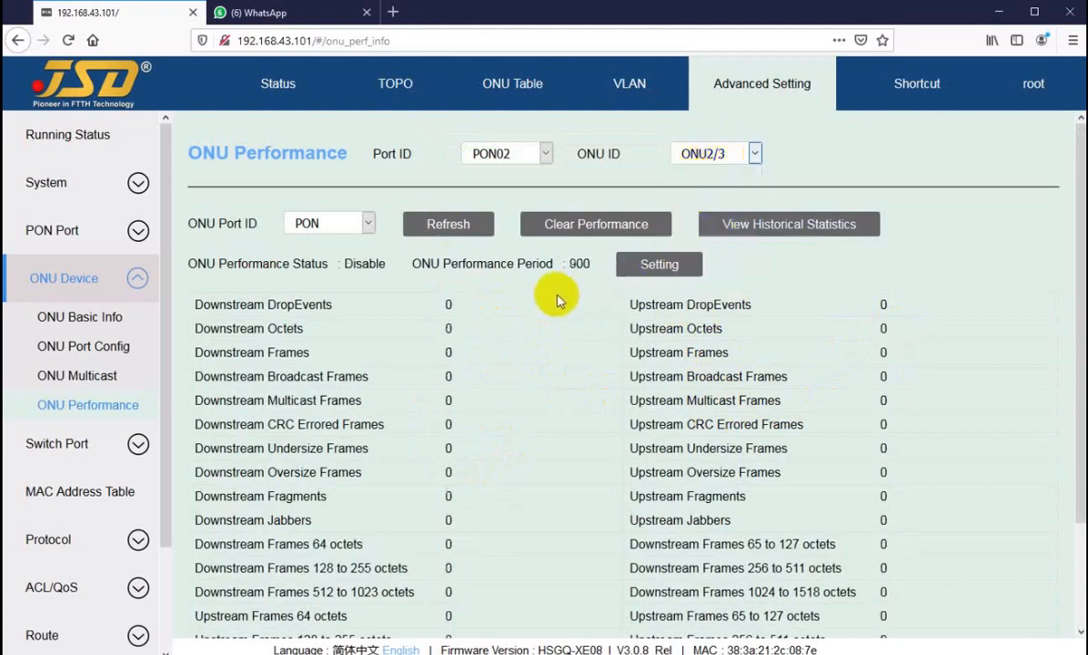
click(621, 264)
Enable ONU2/3 statistics on ONU port id PON with a 60-second period, then refresh its counters.
click(602, 359)
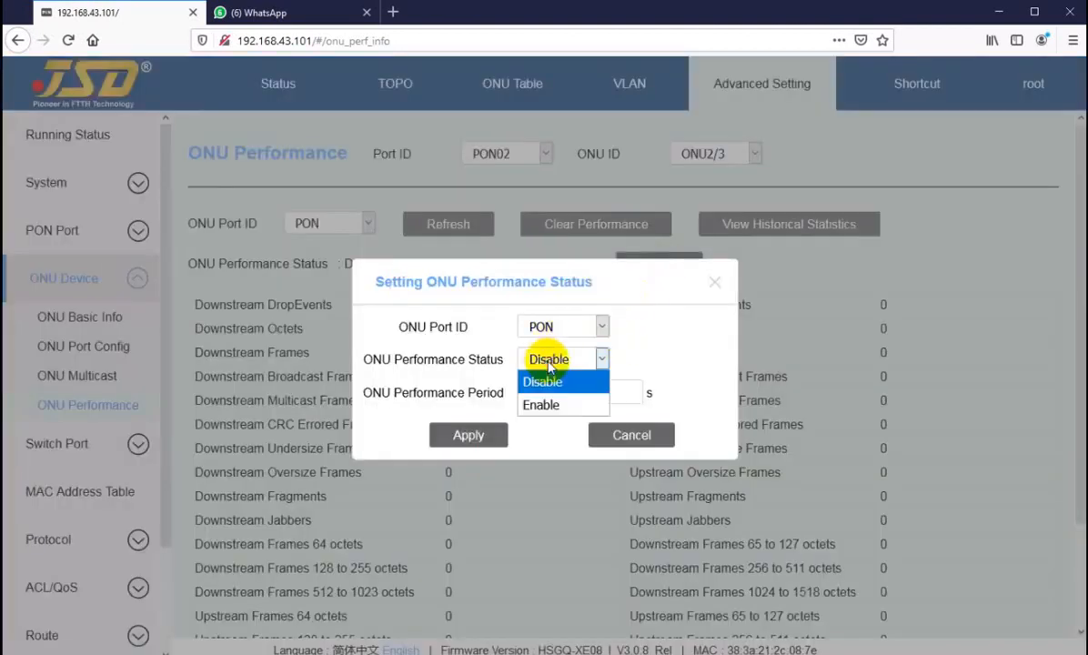
click(550, 410)
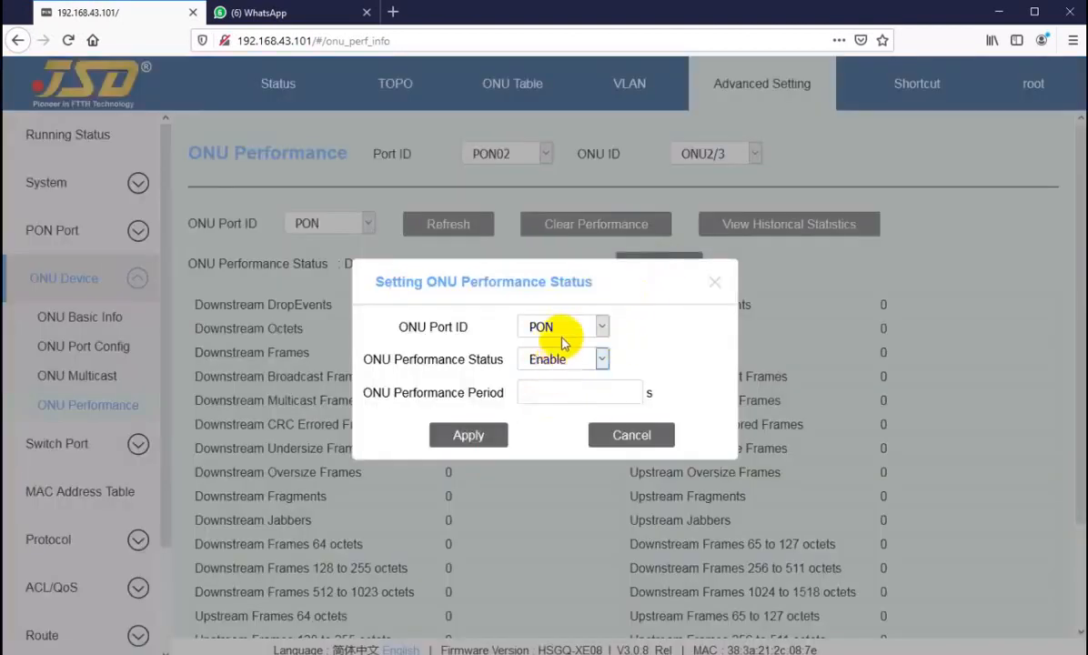
click(563, 330)
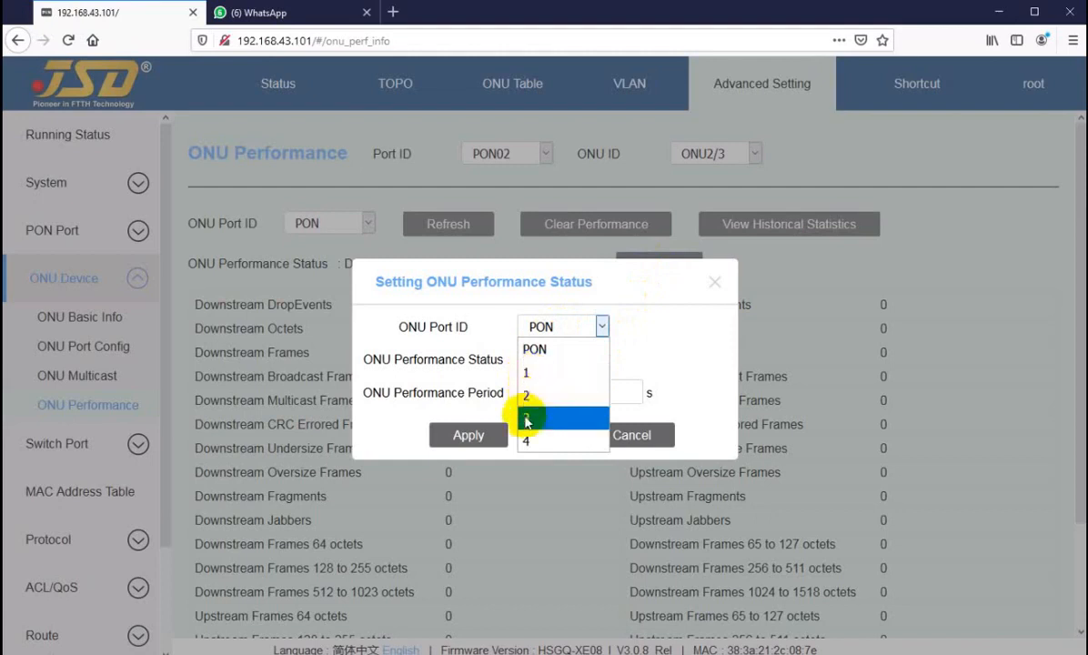
click(556, 327)
click(542, 393)
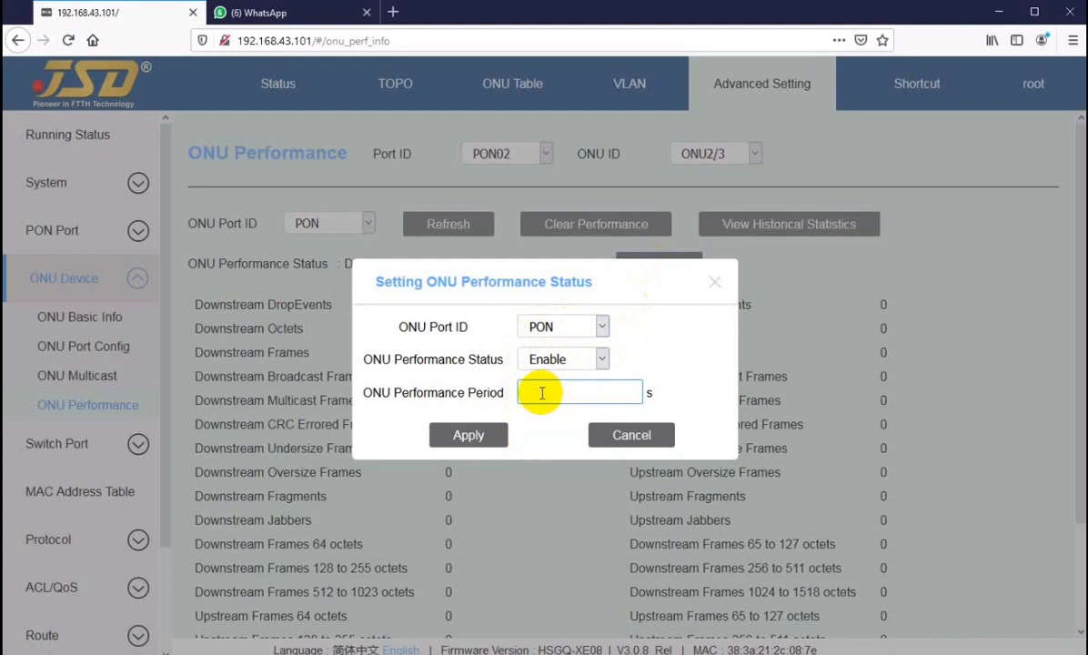
click(477, 433)
click(426, 229)
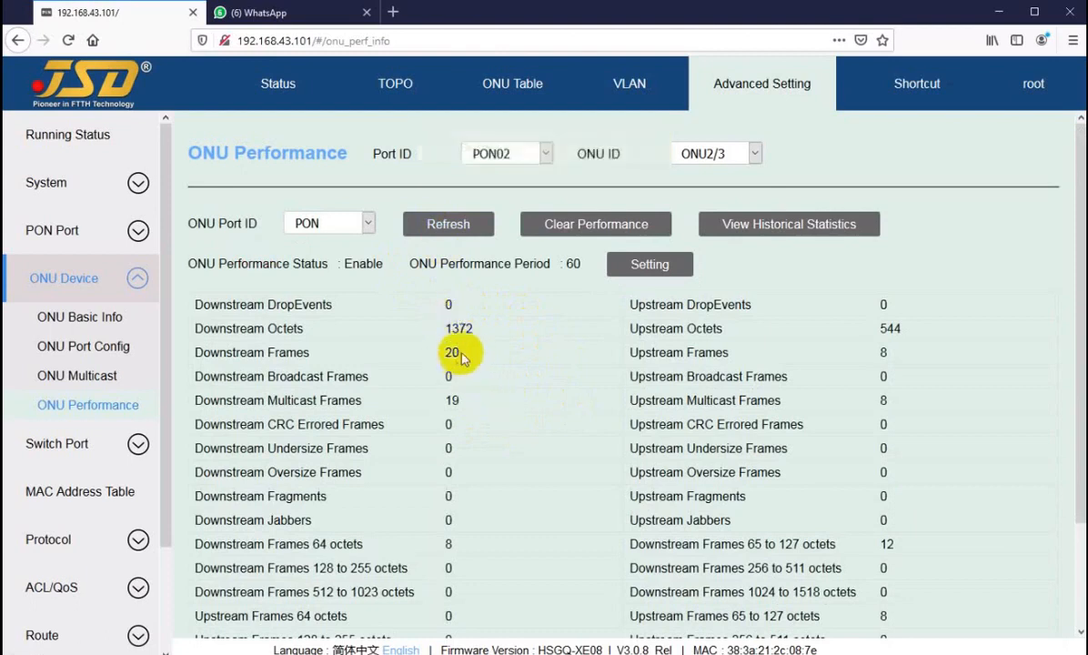
scroll(480, 460, down, 3)
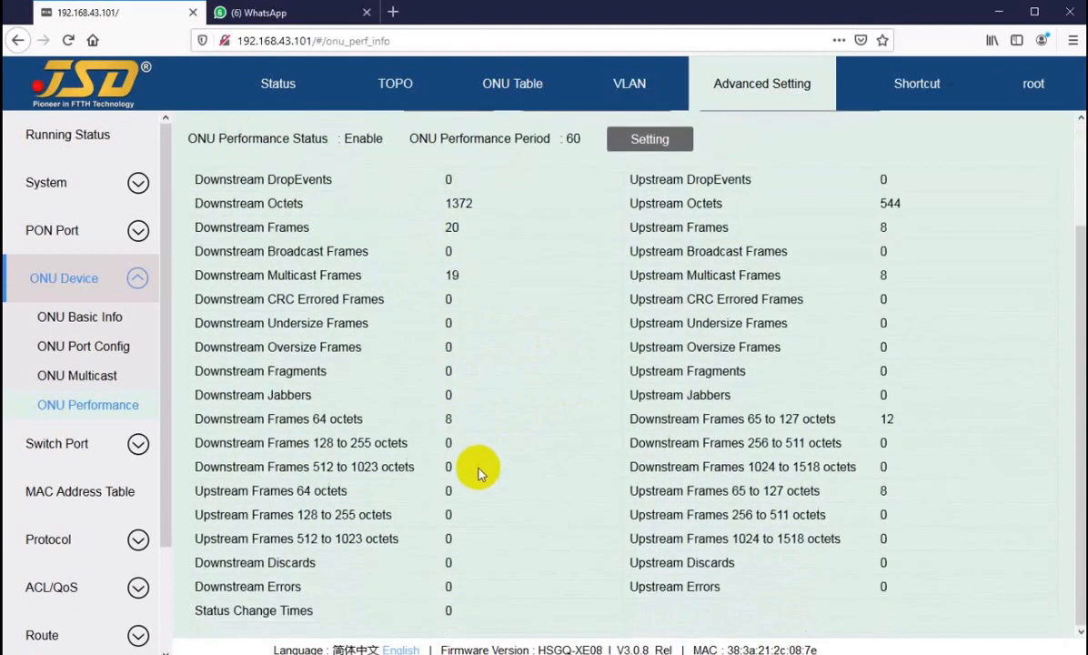
scroll(479, 515, up, 3)
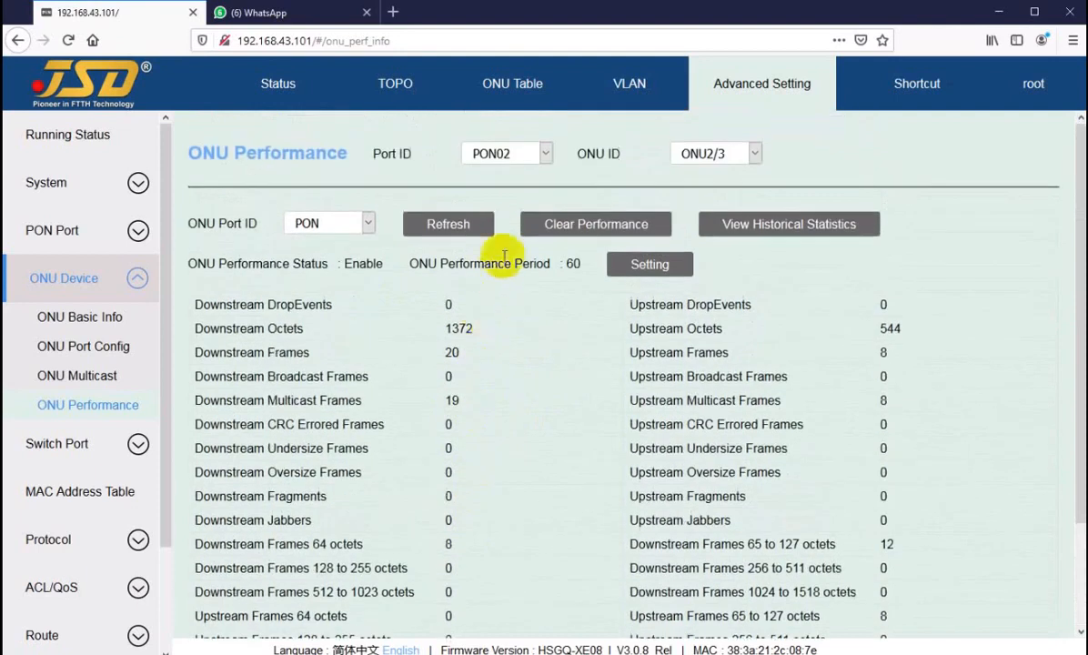
click(447, 225)
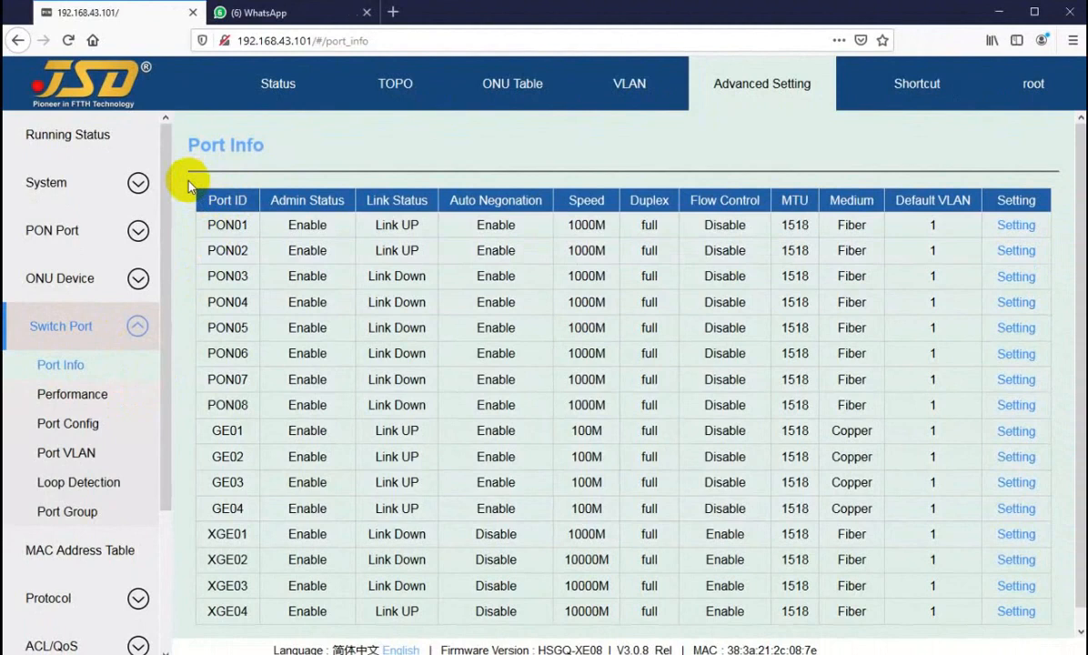
click(185, 189)
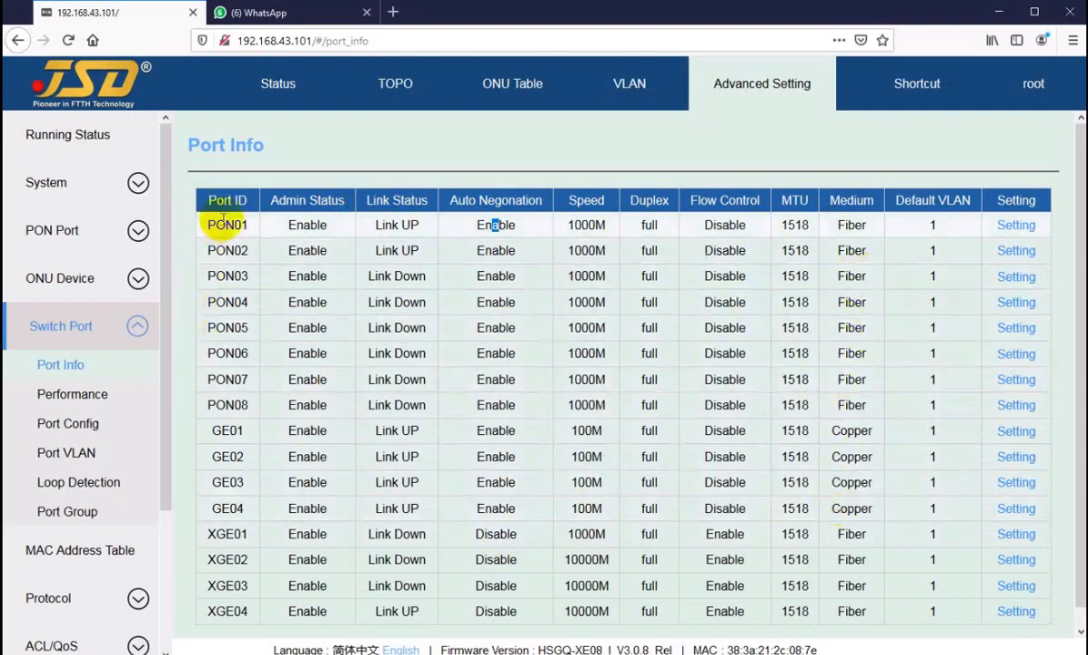
Check the PON01, GE02 and XGE02 configuration pages, then return to the all-ports status overview.
click(1011, 228)
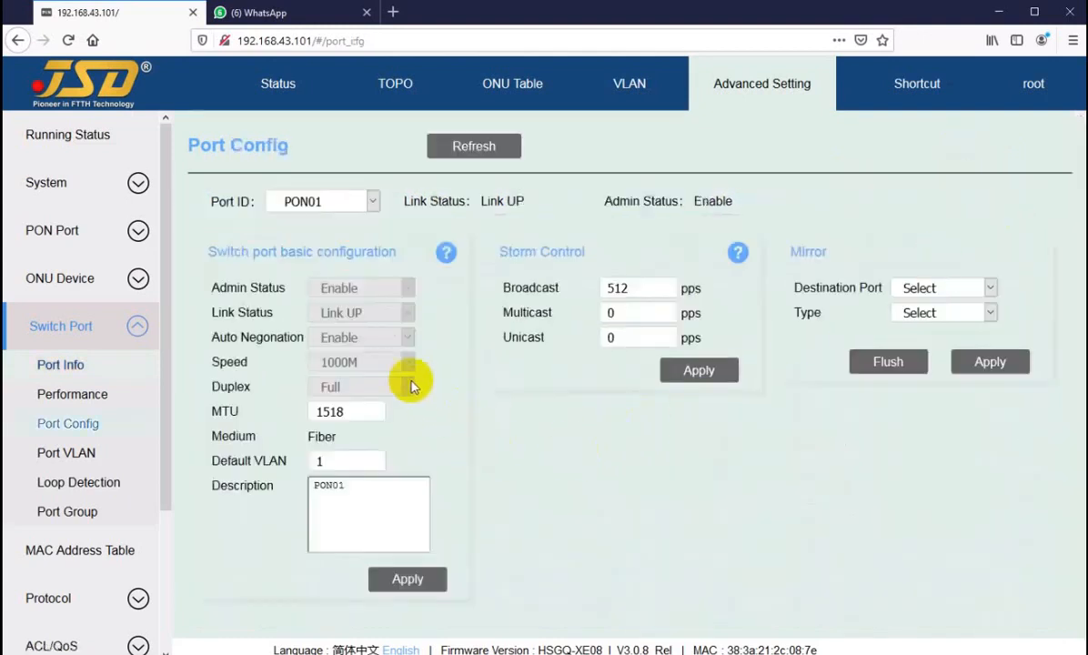
click(63, 371)
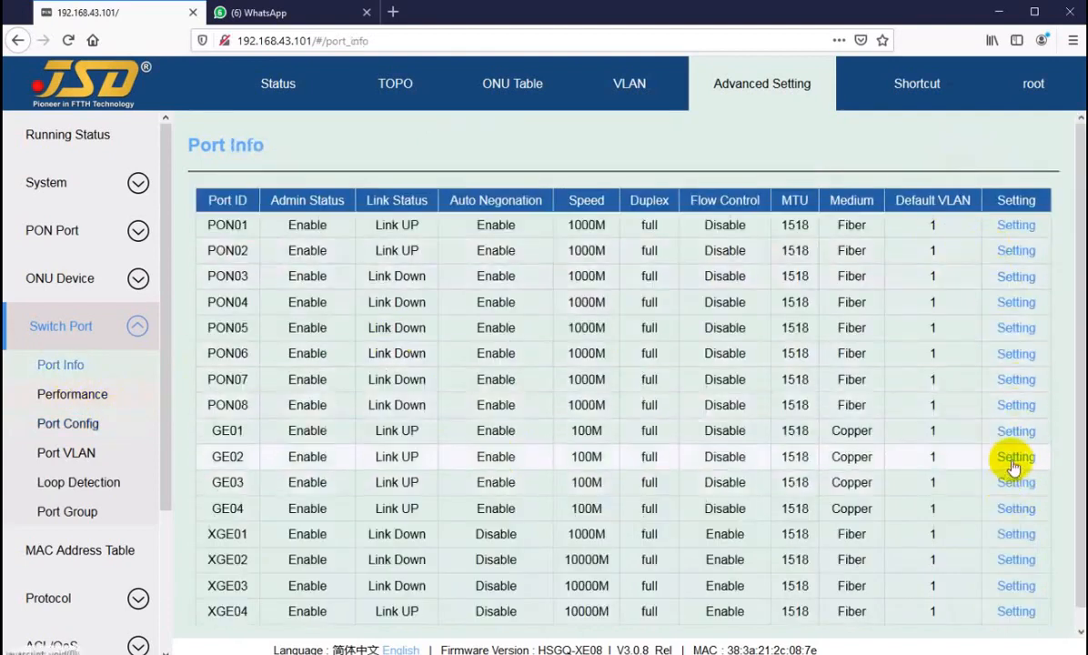
click(1016, 458)
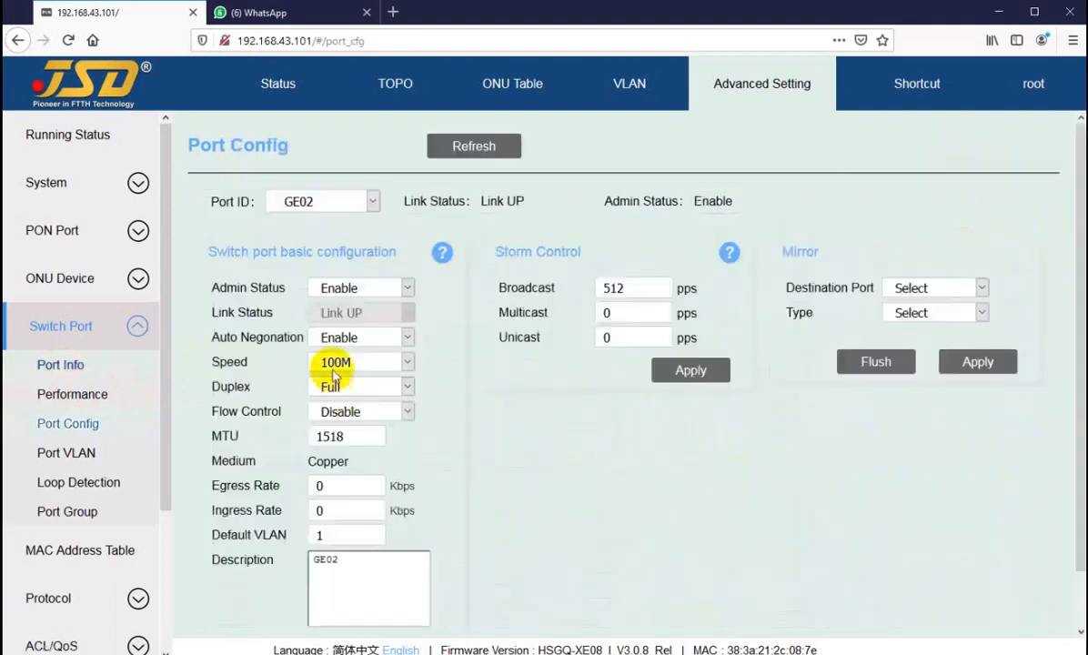
click(60, 364)
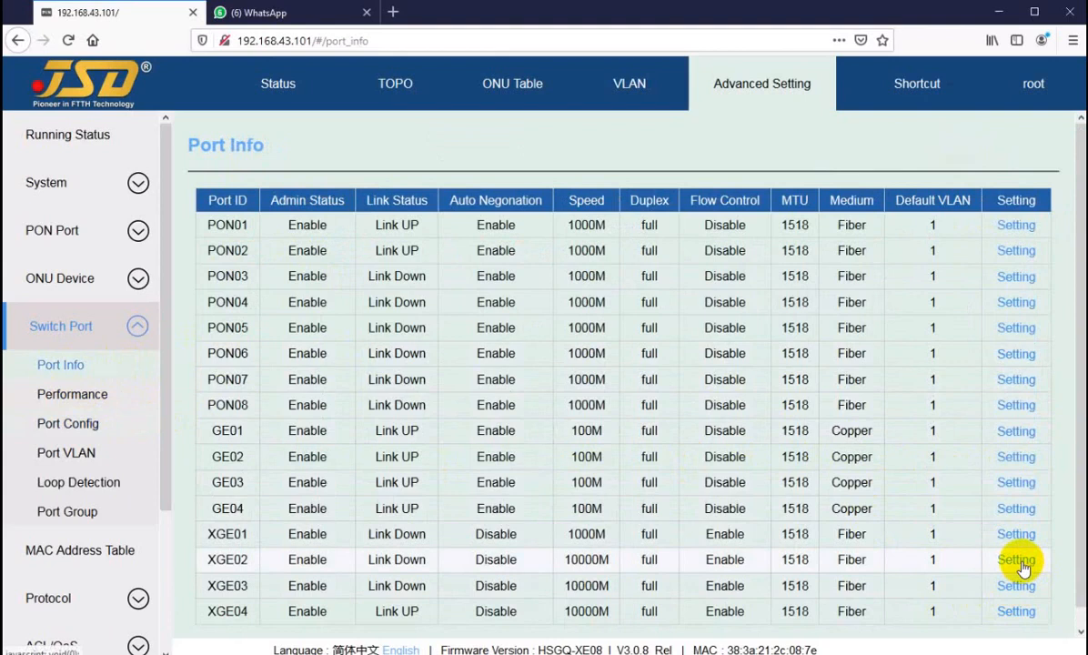
click(1016, 560)
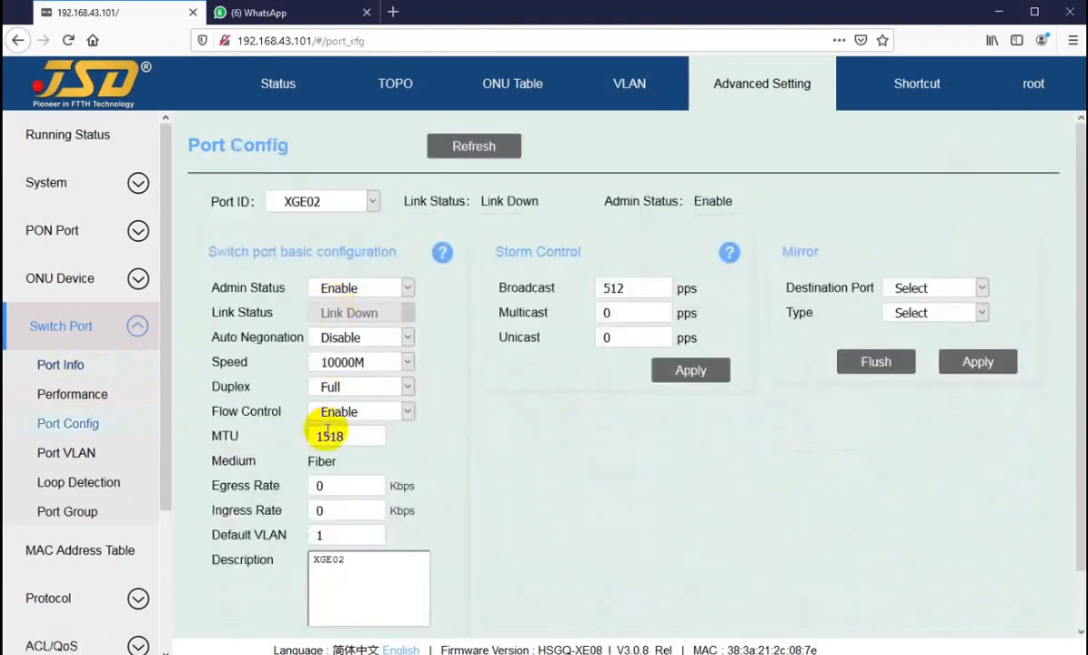
click(50, 362)
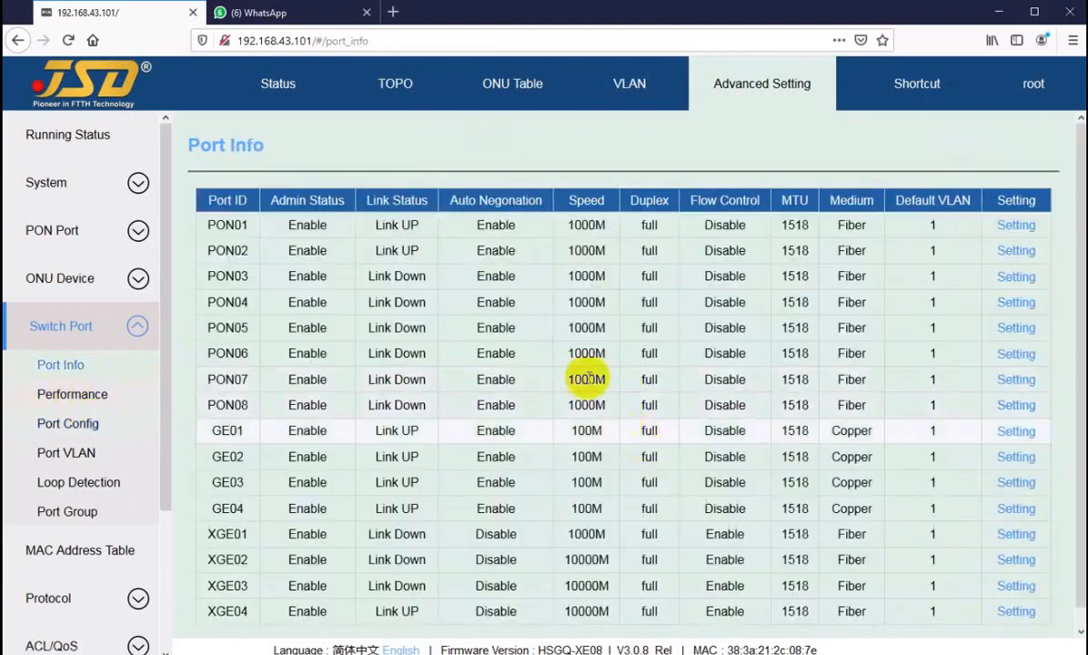
scroll(526, 287, down, 1)
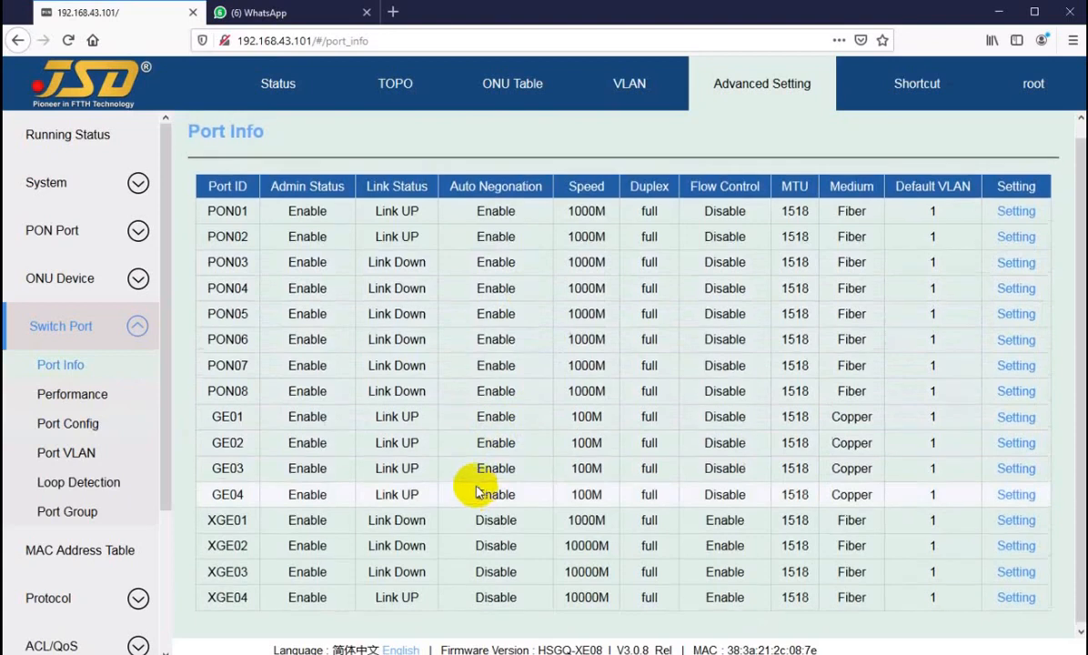
scroll(476, 491, up, 1)
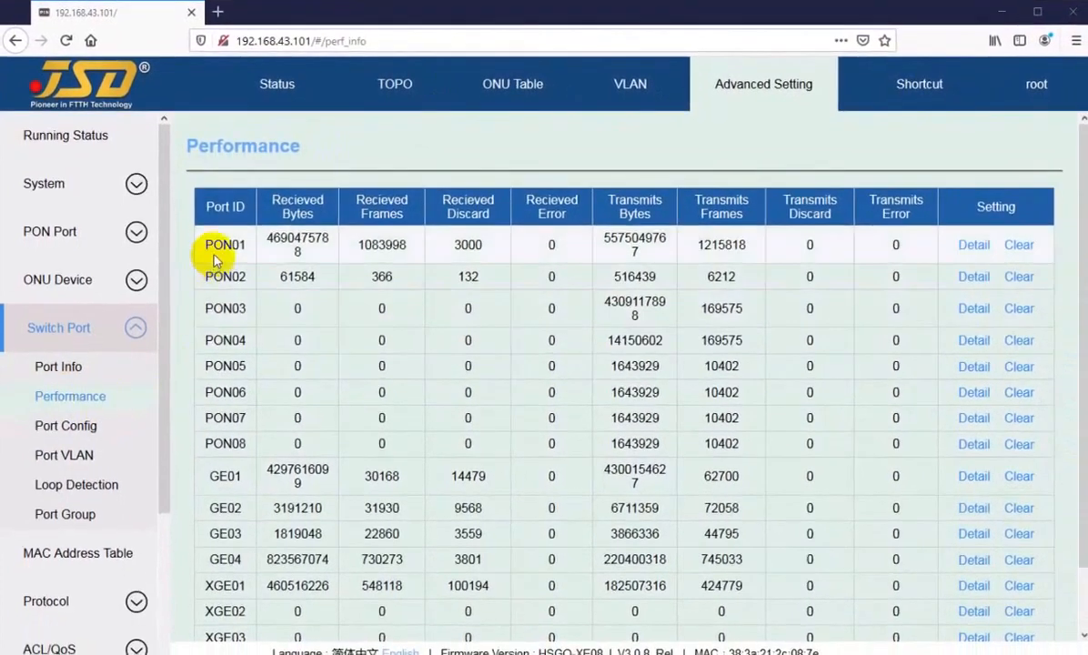
Highlight PON01's received frames, Recieved Discard value 3000 and transmitted bytes counters.
drag(223, 245, 226, 444)
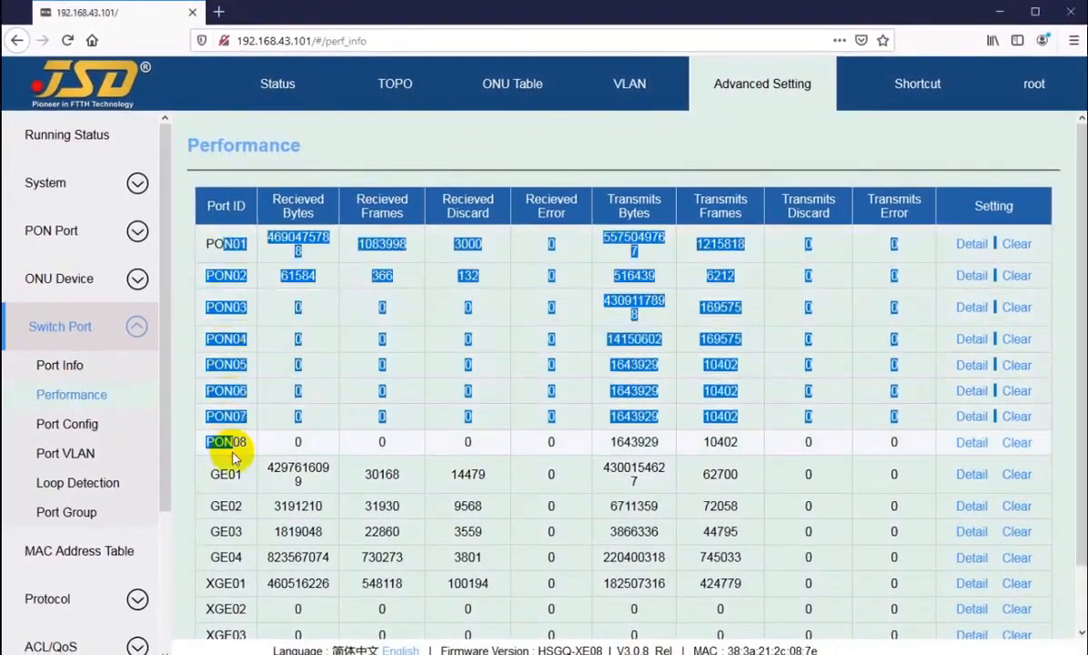
scroll(226, 482, down, 2)
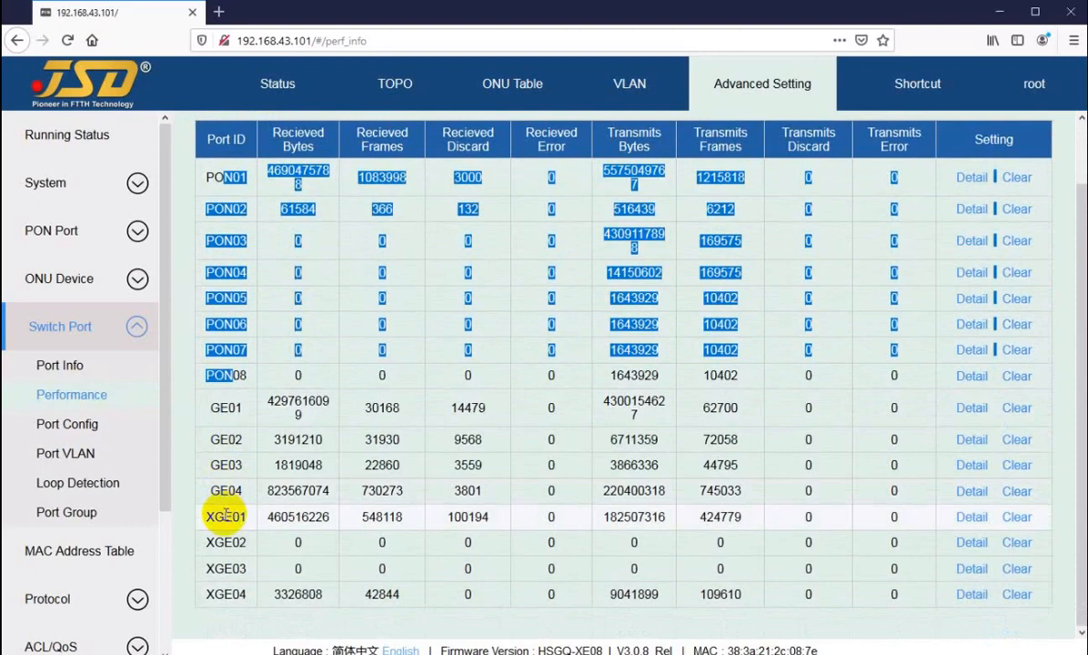
scroll(226, 516, up, 2)
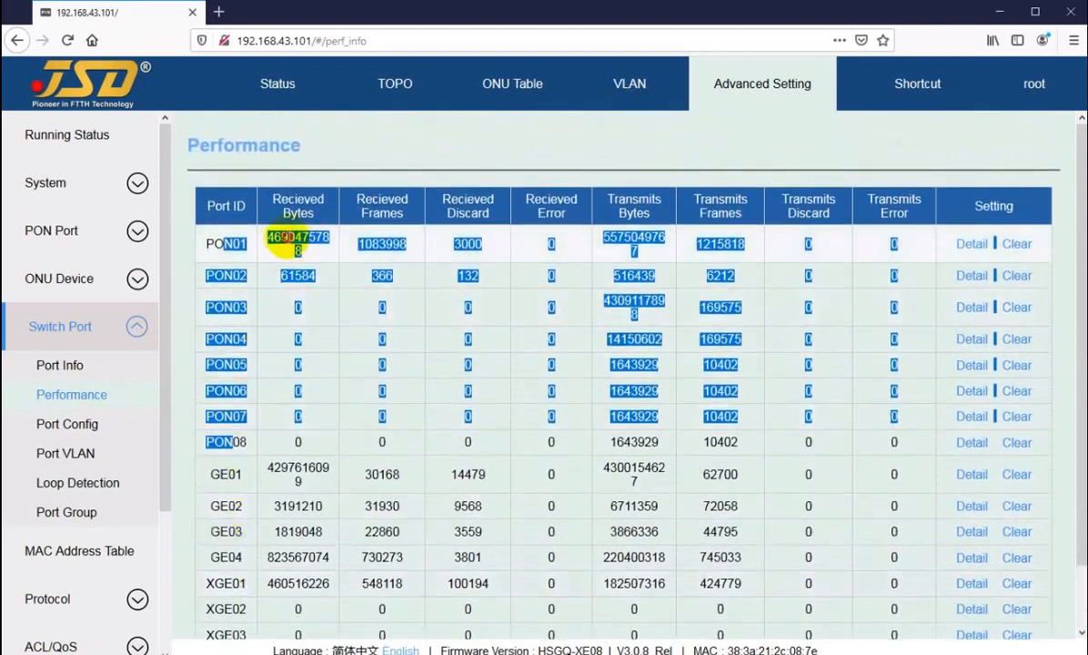
click(284, 239)
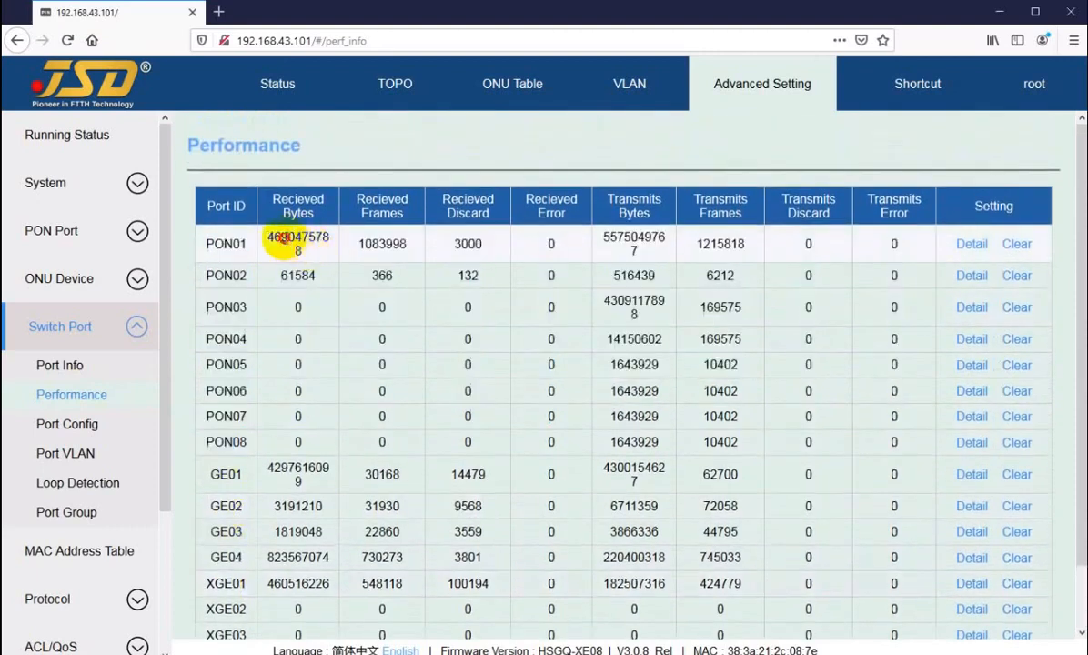
drag(283, 238, 522, 243)
click(556, 238)
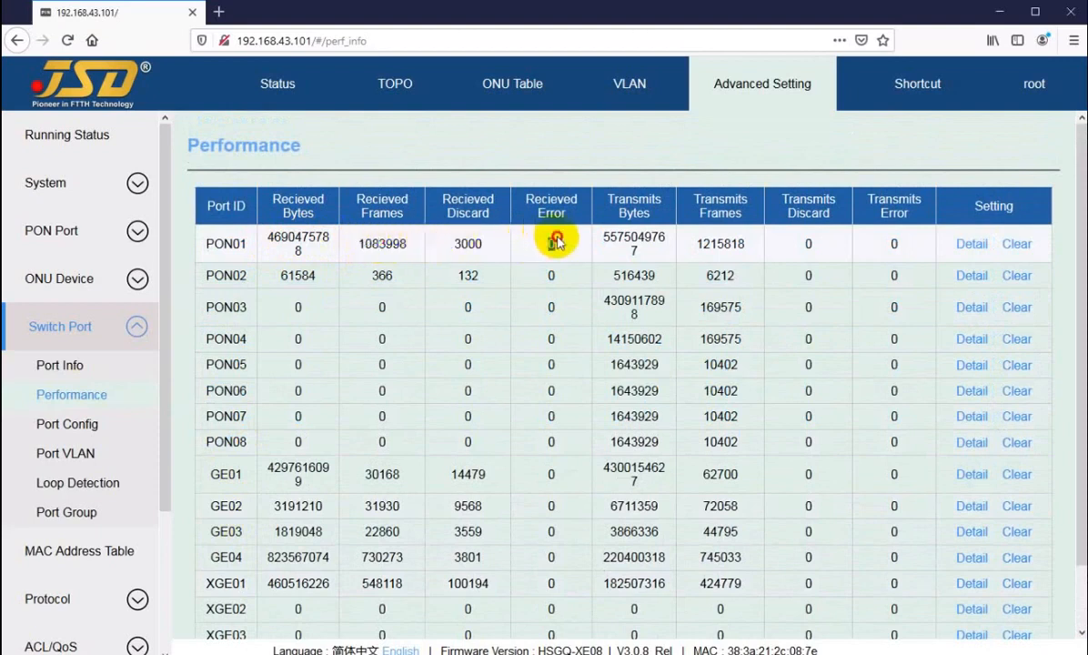
drag(445, 241, 486, 250)
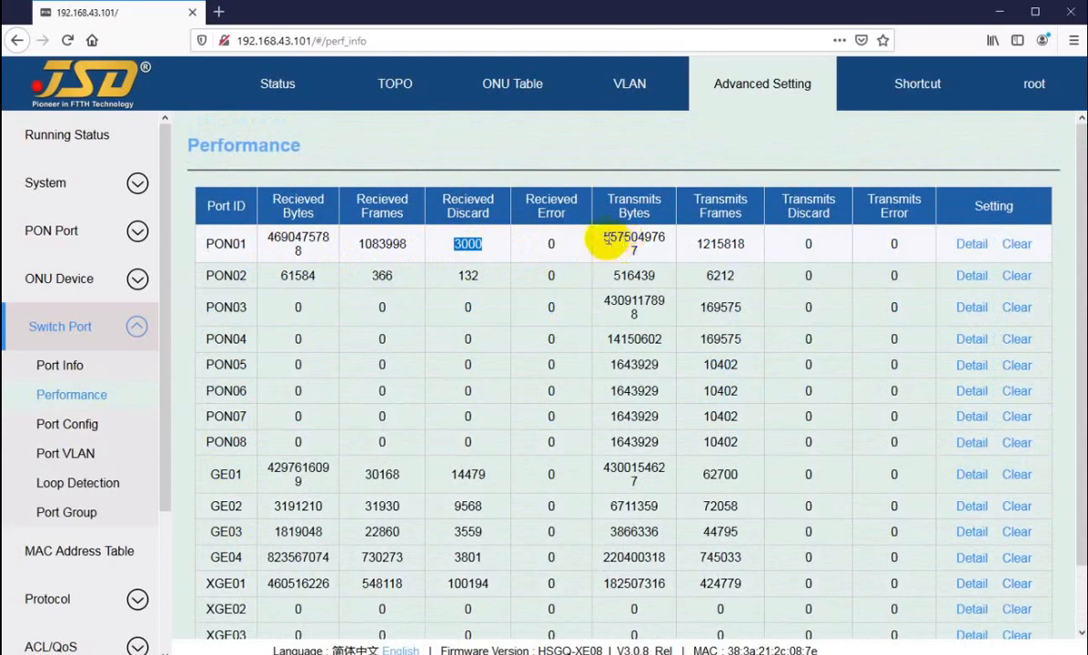
drag(606, 237, 730, 245)
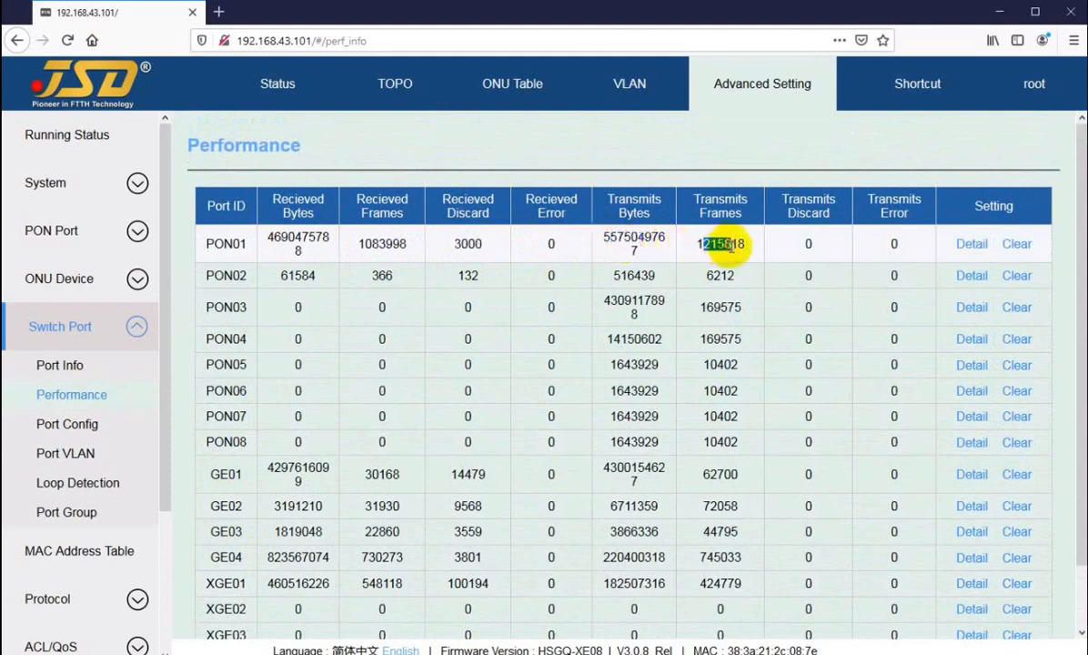
click(801, 249)
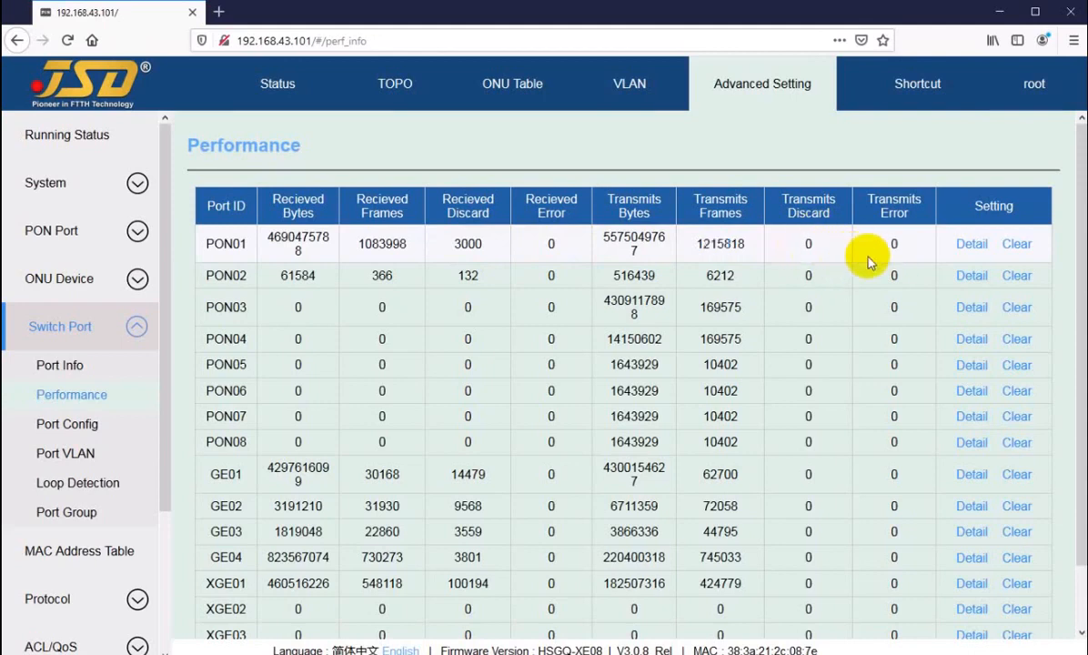
Highlight the received counters on the GE01 and XGE01 rows.
scroll(260, 406, down, 2)
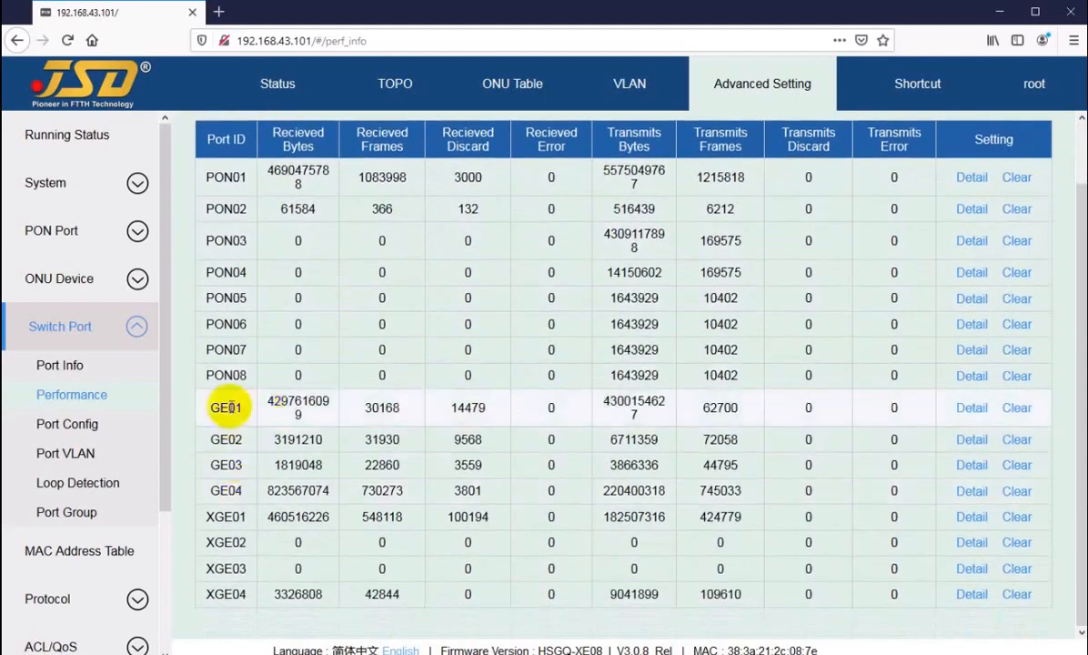
drag(227, 408, 461, 408)
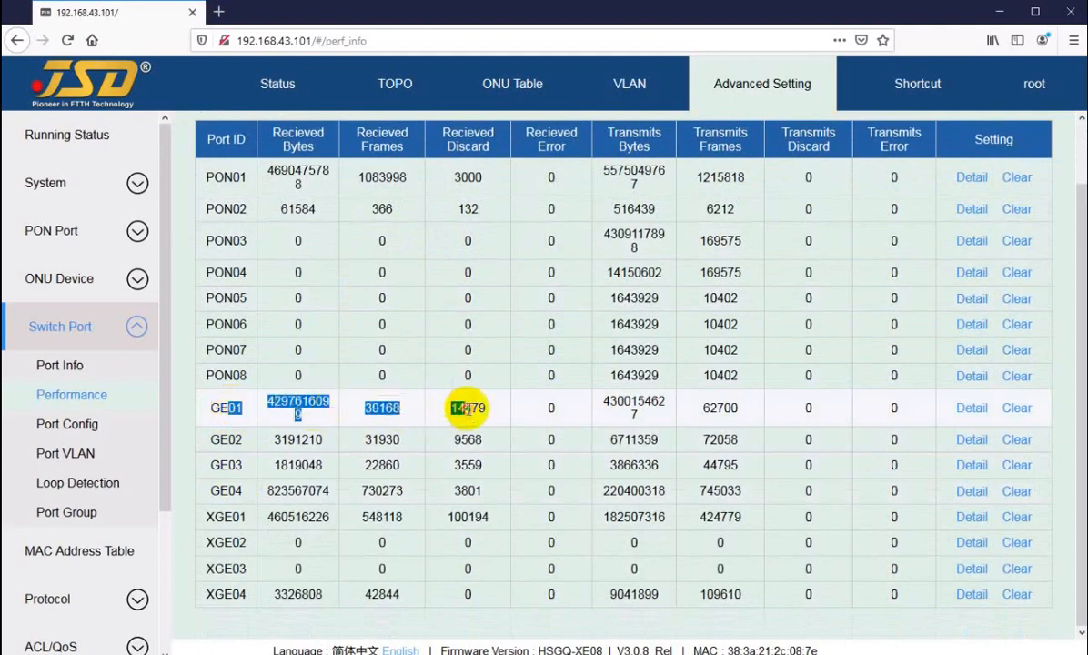
click(216, 442)
drag(215, 516, 481, 515)
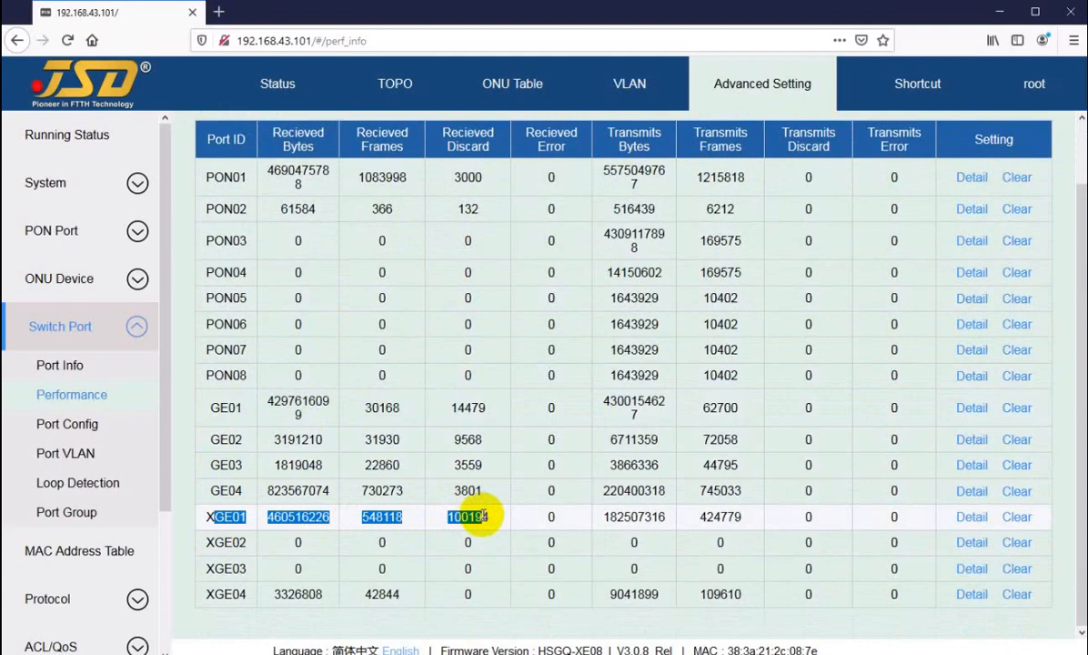
scroll(670, 380, up, 2)
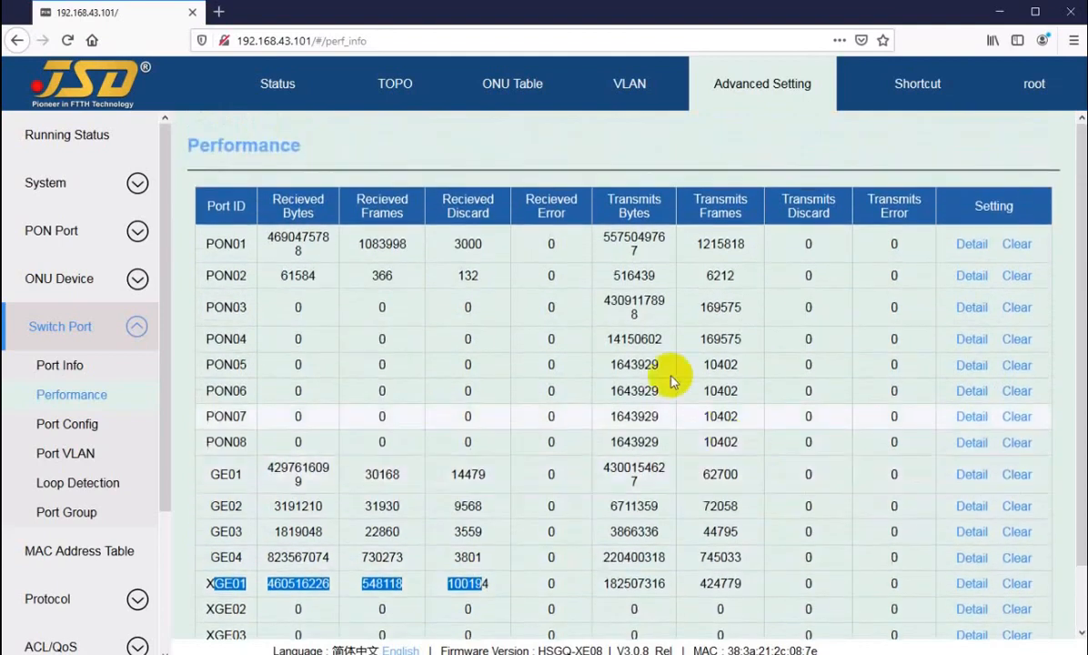
click(556, 273)
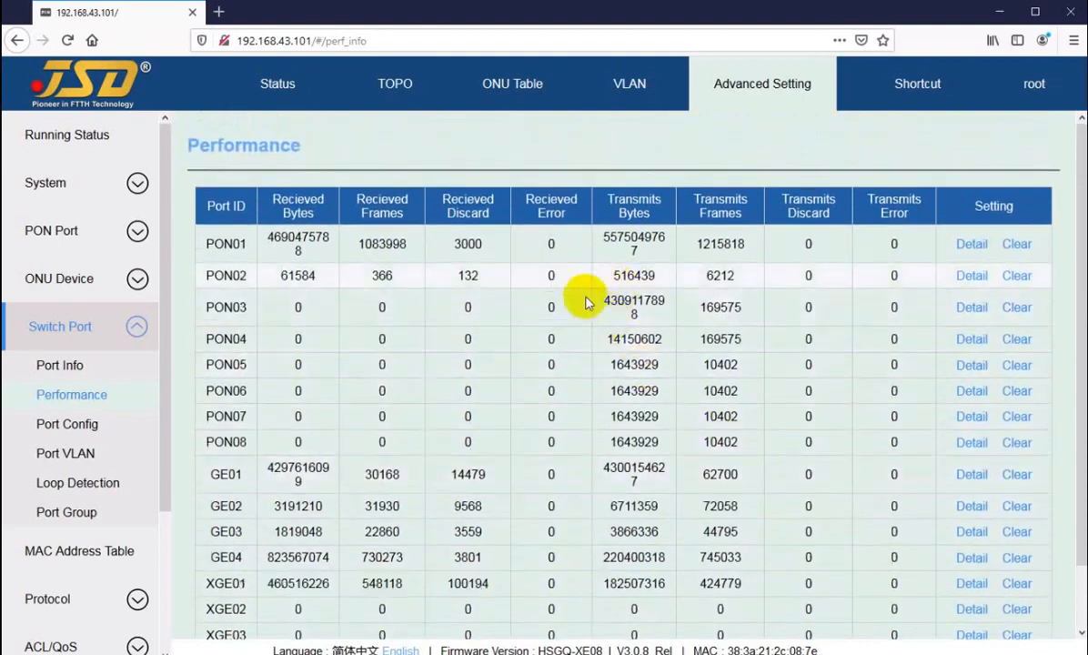
Reset PON02's performance counters to zero and highlight its new transmit counts.
click(1018, 279)
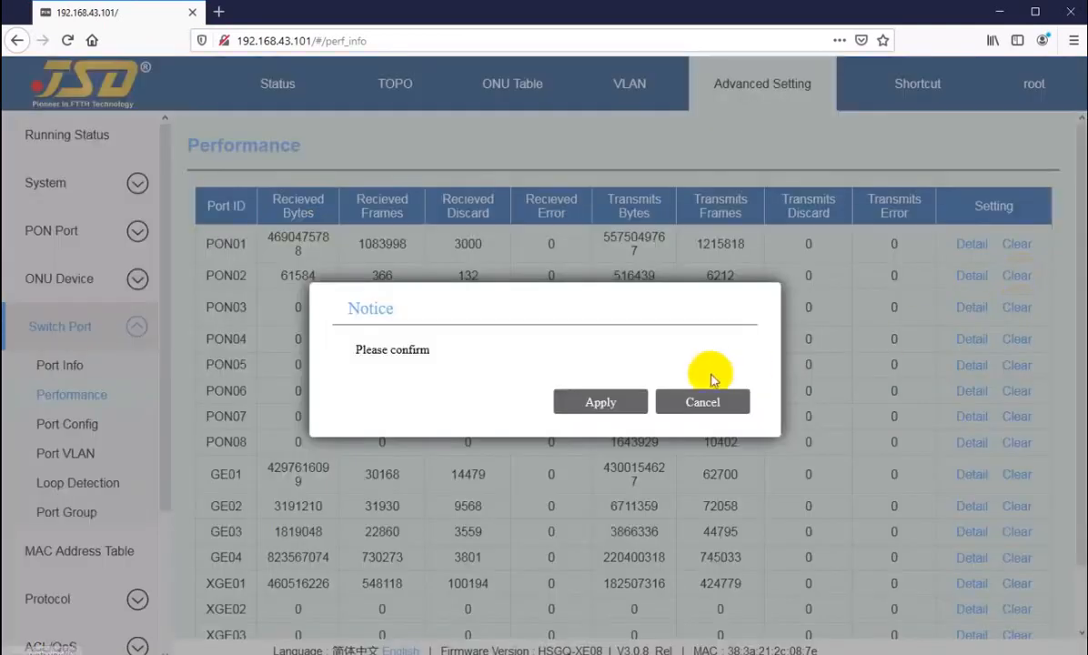
click(587, 402)
double_click(646, 276)
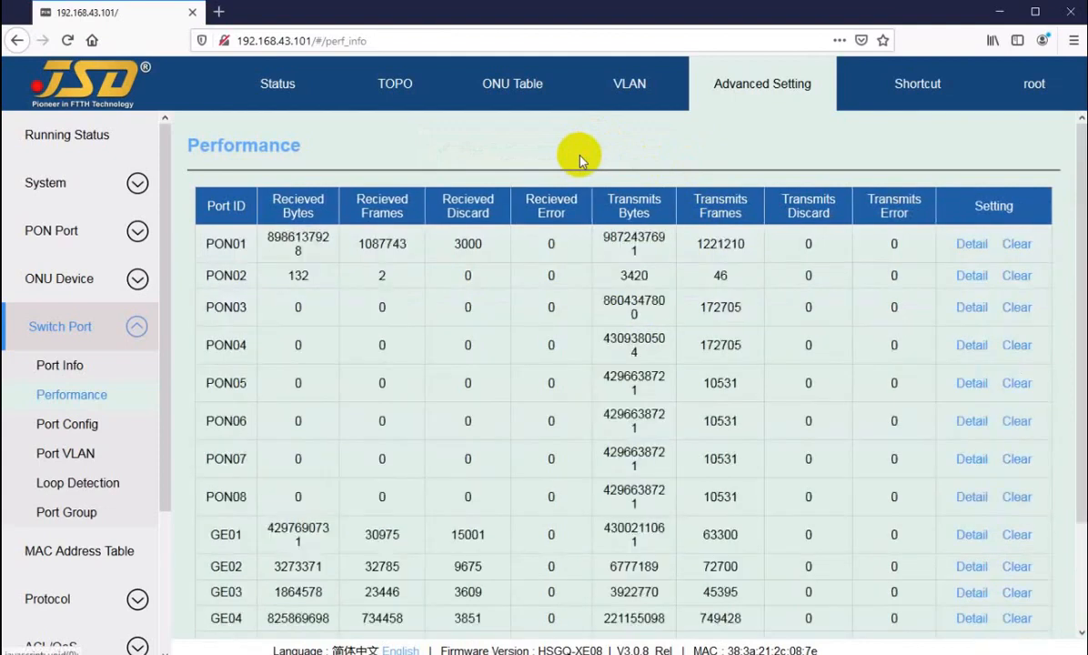
drag(619, 275, 730, 282)
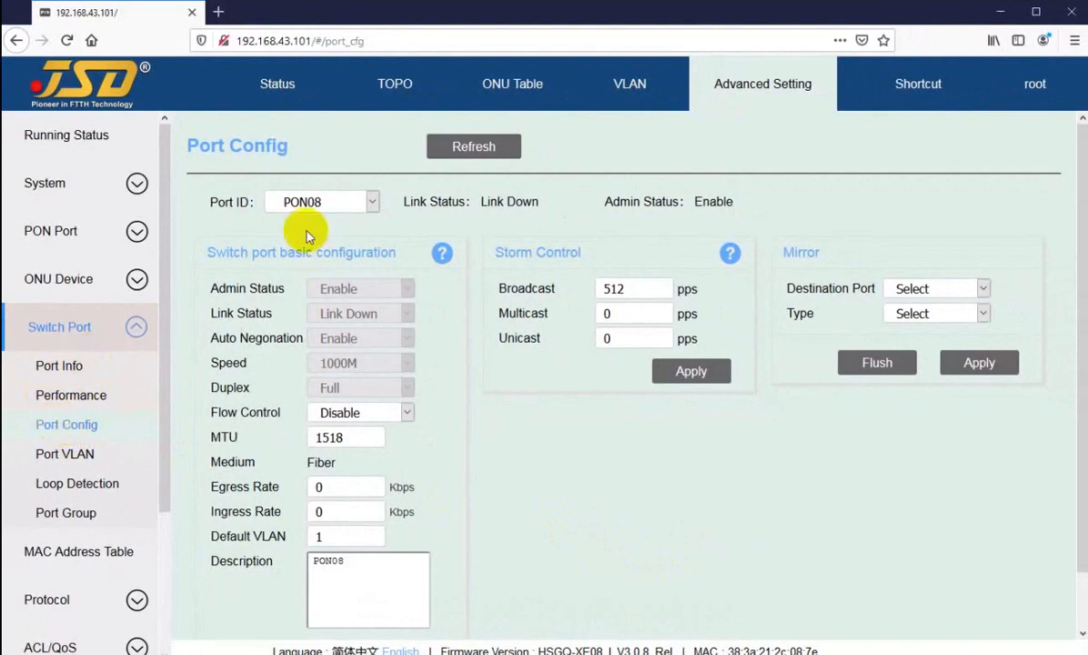
Load PON01's port configuration and look through its settings.
click(310, 201)
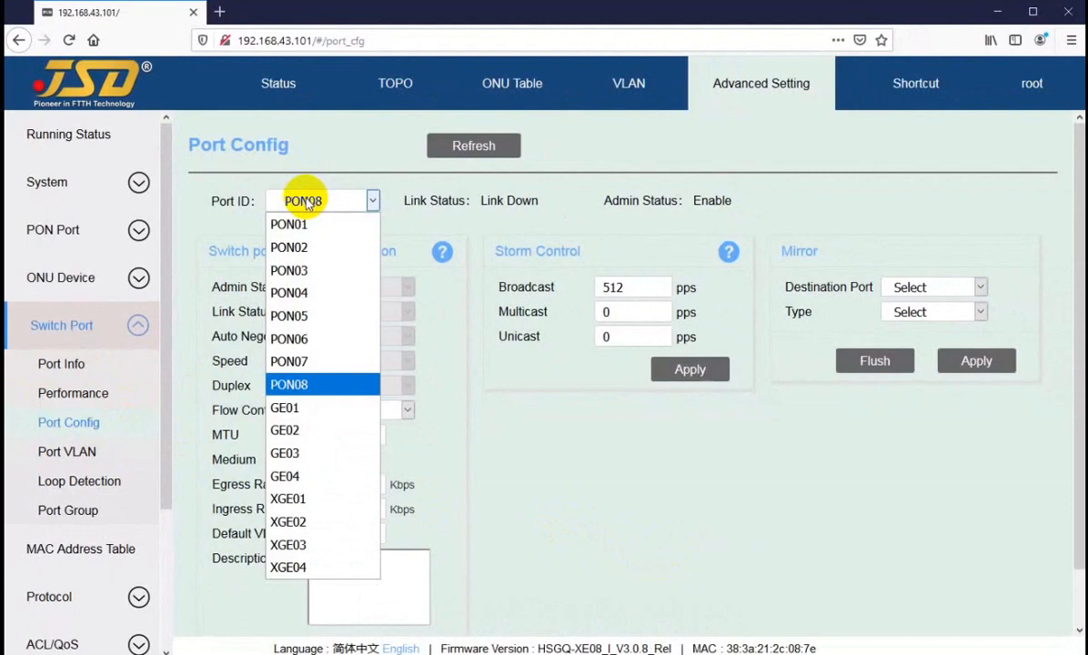
click(300, 225)
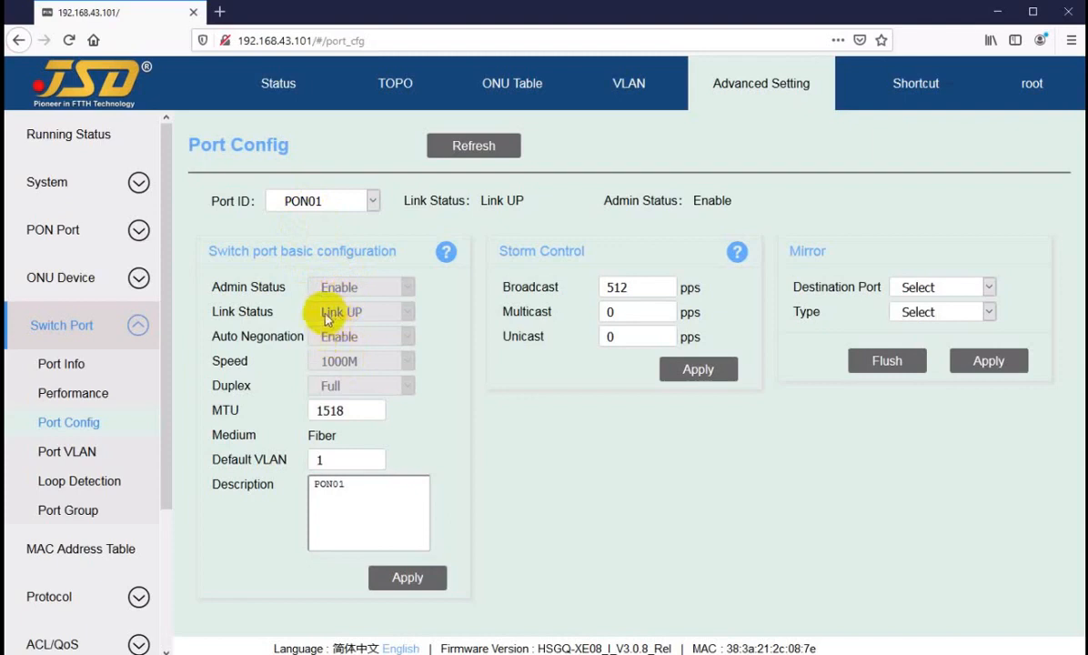
click(360, 312)
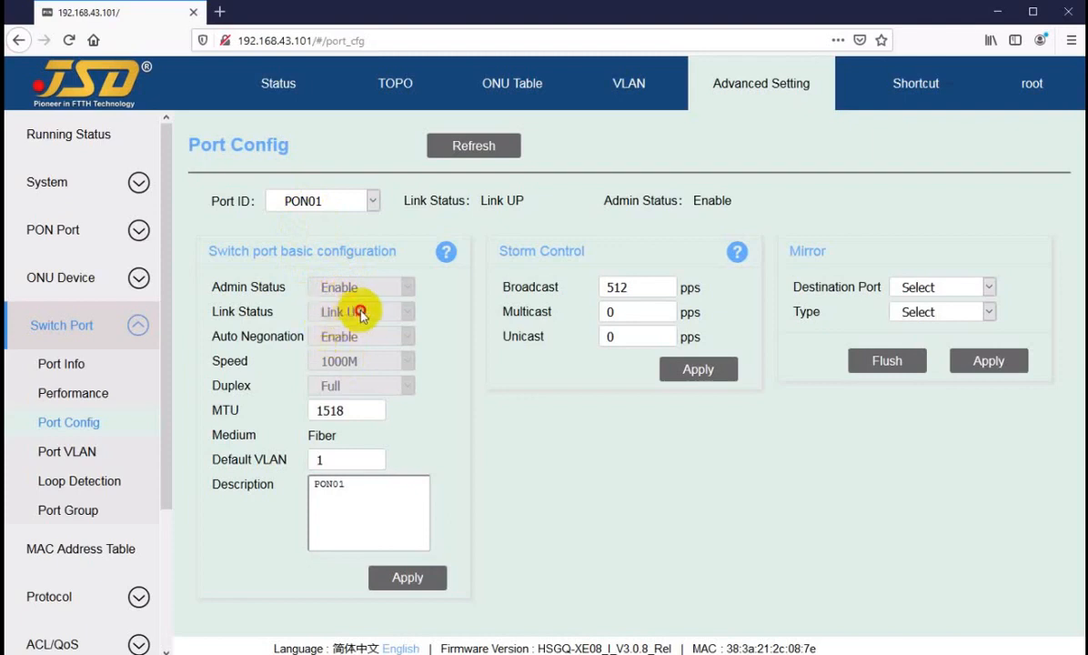
click(359, 360)
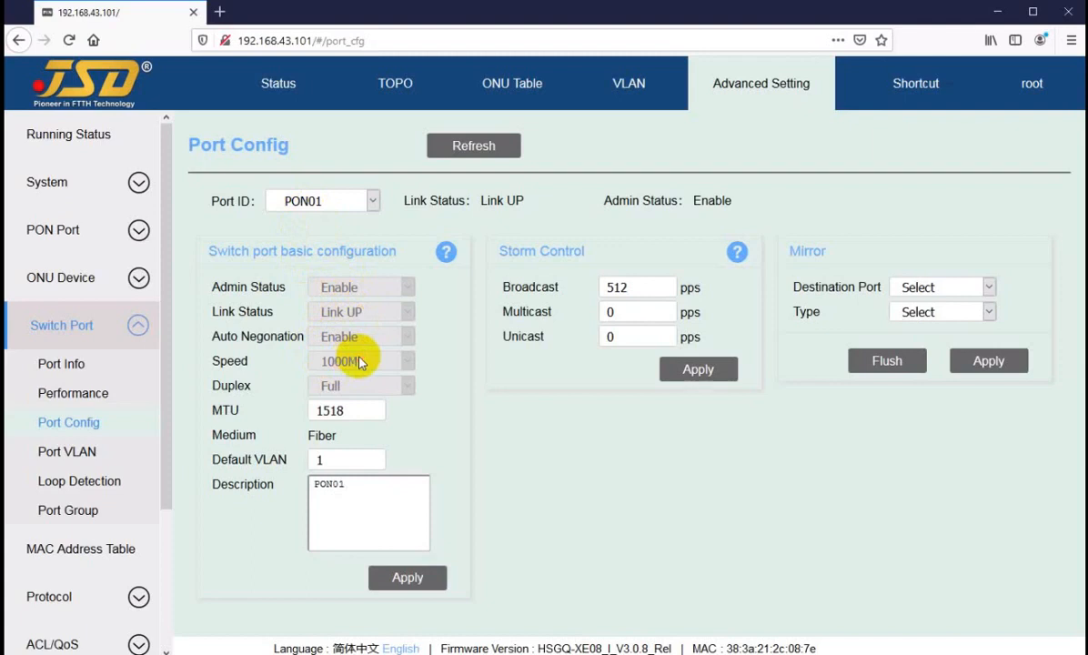
Load GE01's configuration, review Admin Status and Auto Negotiation, and keep speed at 100M.
click(300, 200)
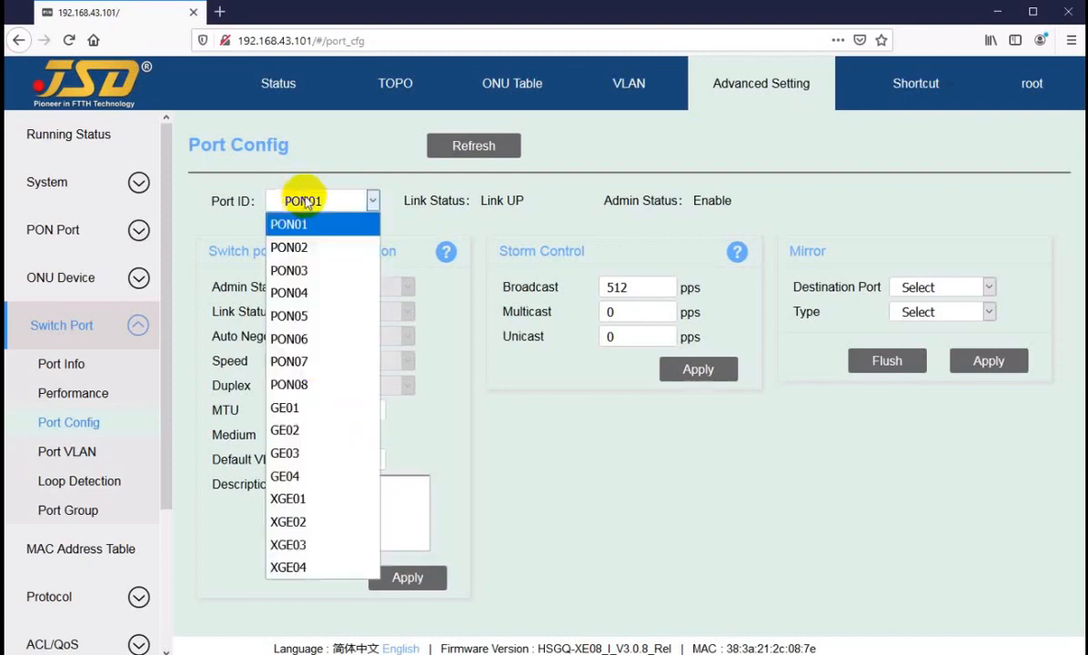
click(289, 407)
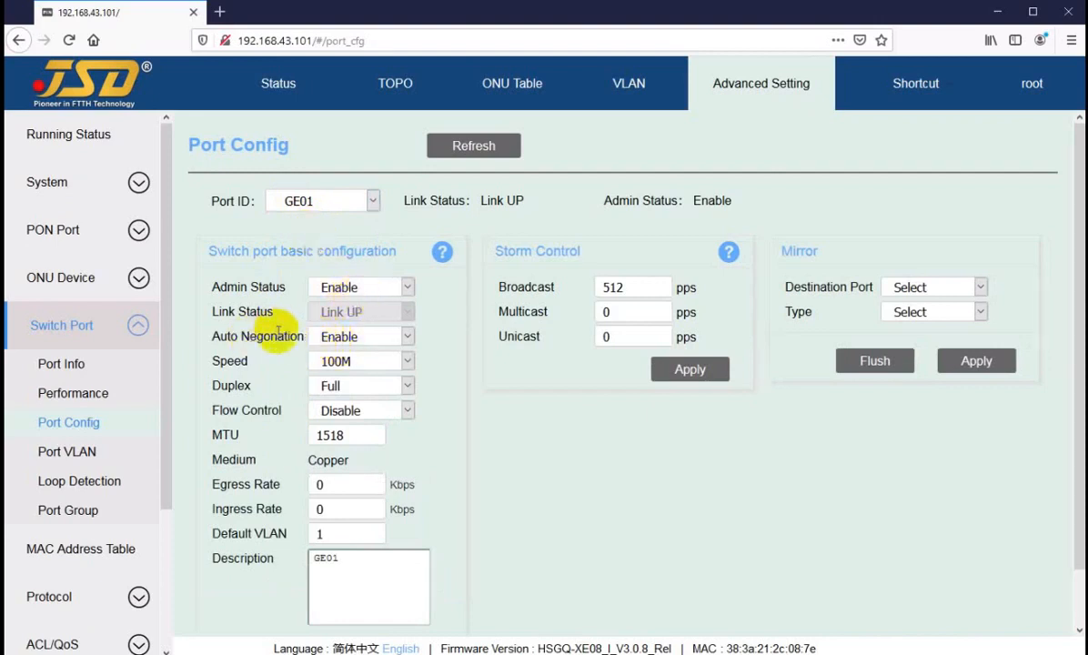
drag(271, 339, 299, 337)
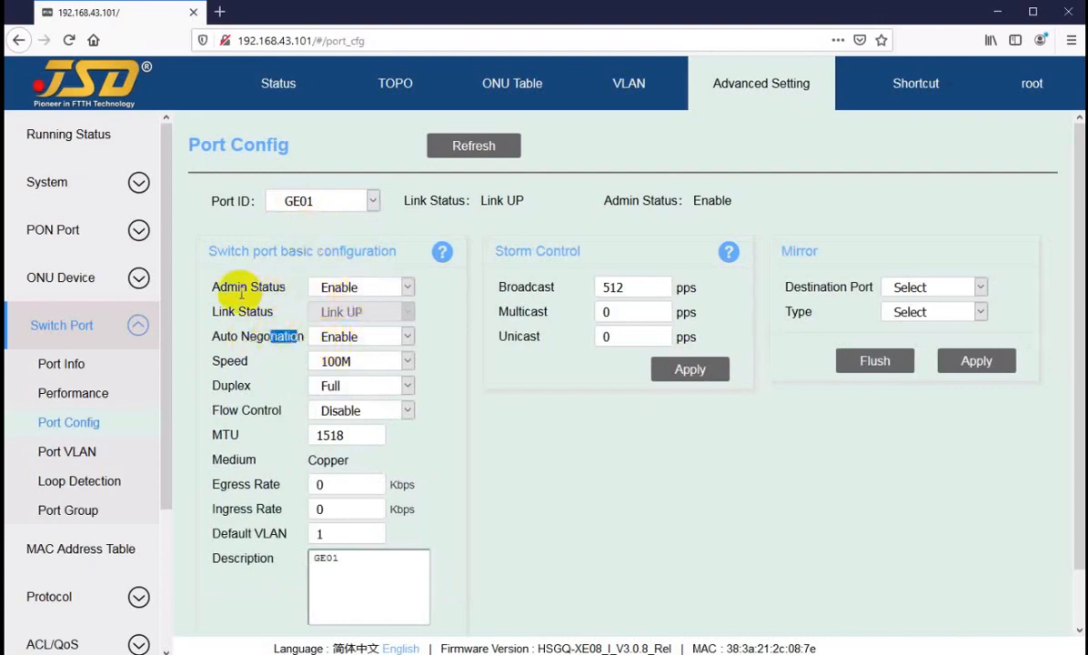
drag(241, 290, 266, 287)
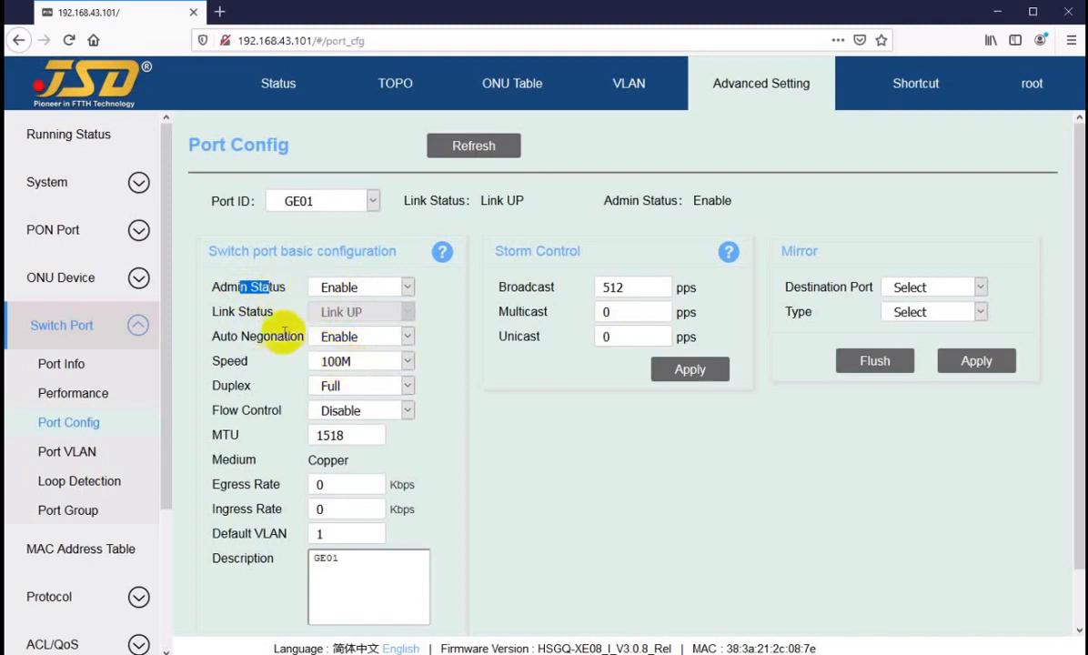
drag(227, 337, 341, 362)
click(361, 364)
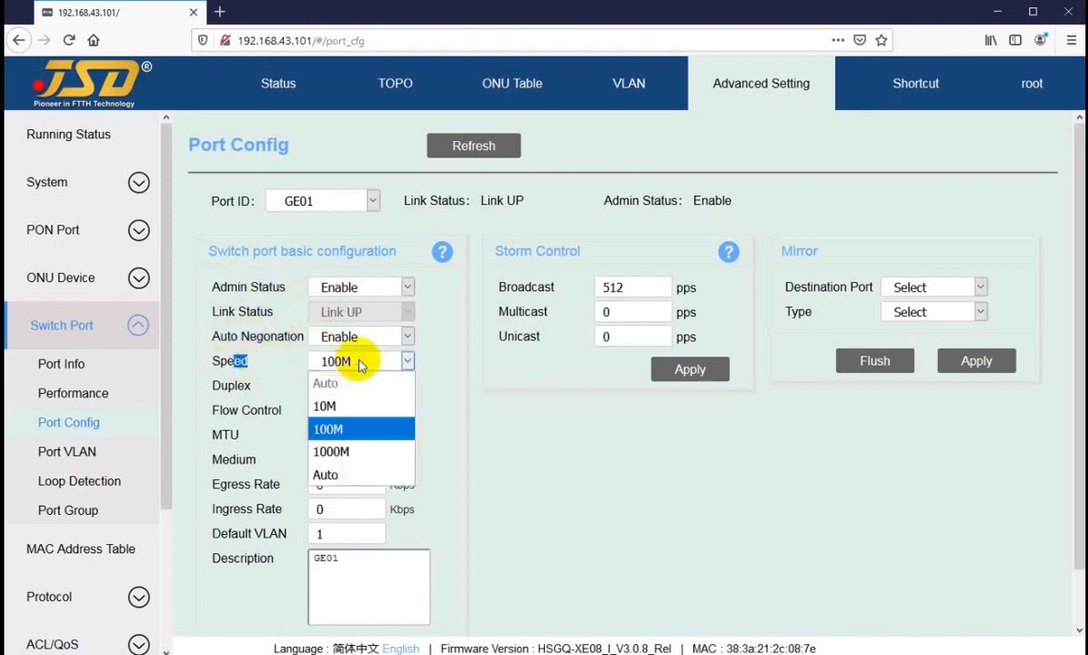
click(361, 364)
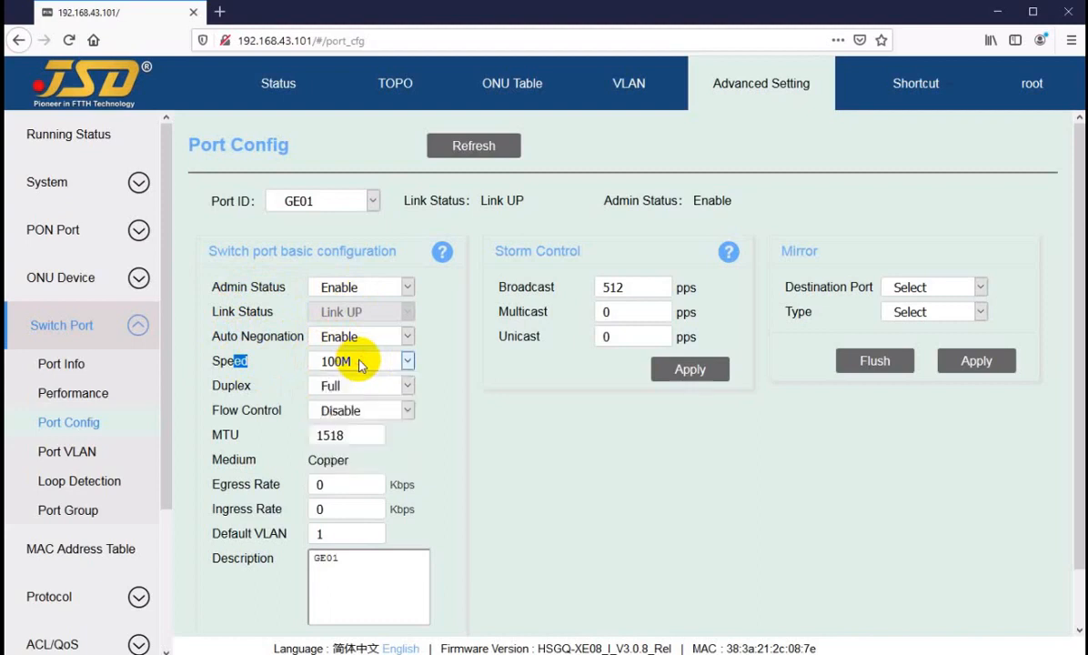
click(430, 365)
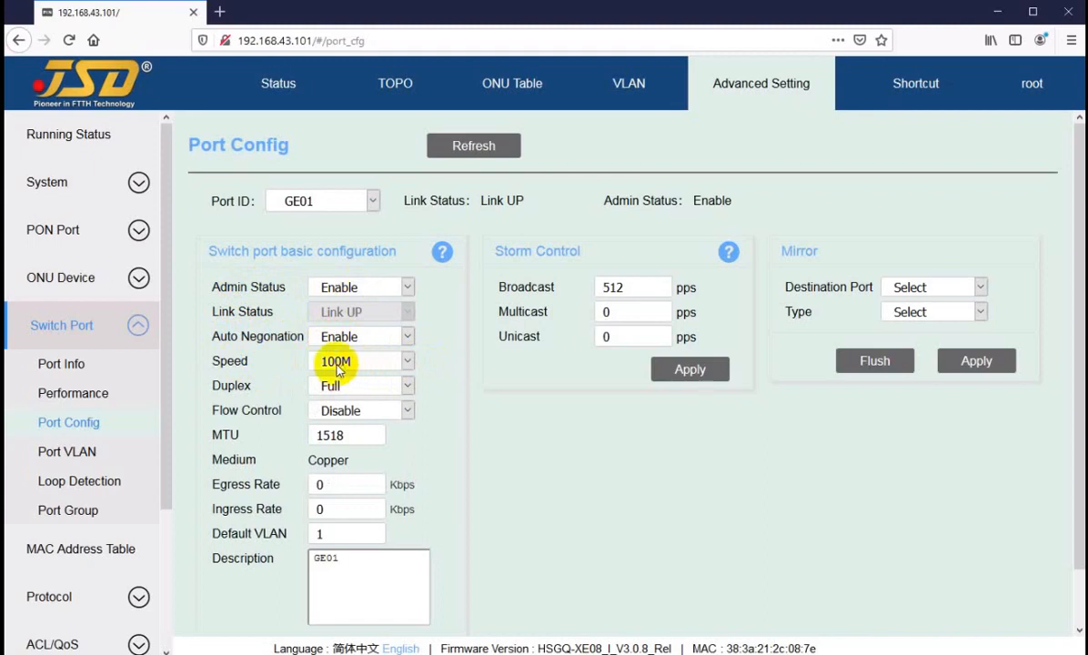
click(321, 202)
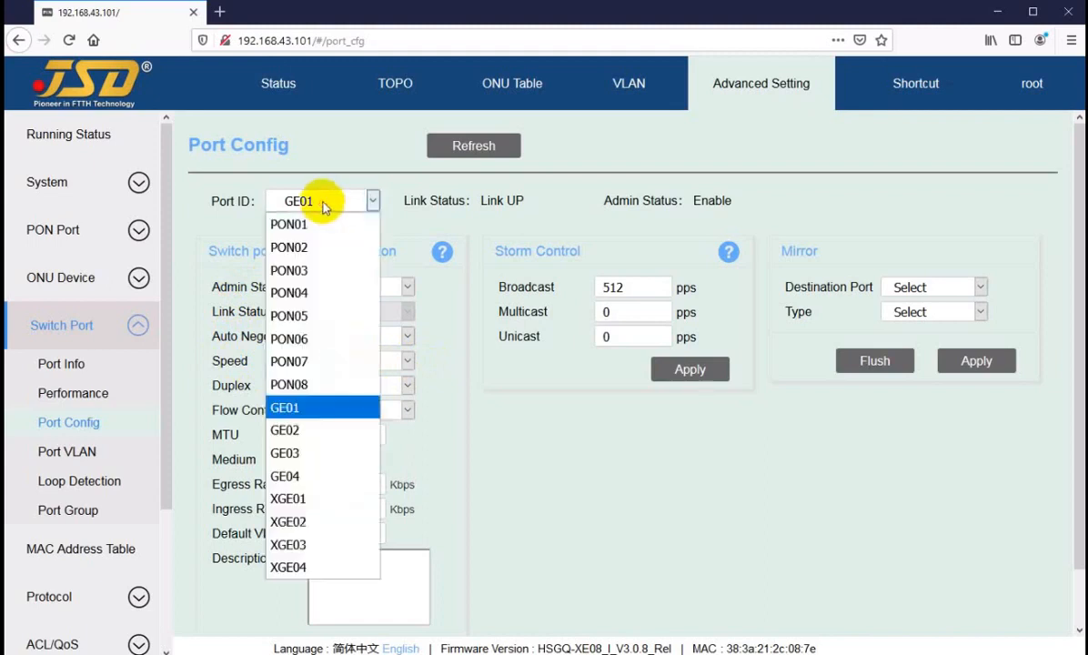
click(308, 499)
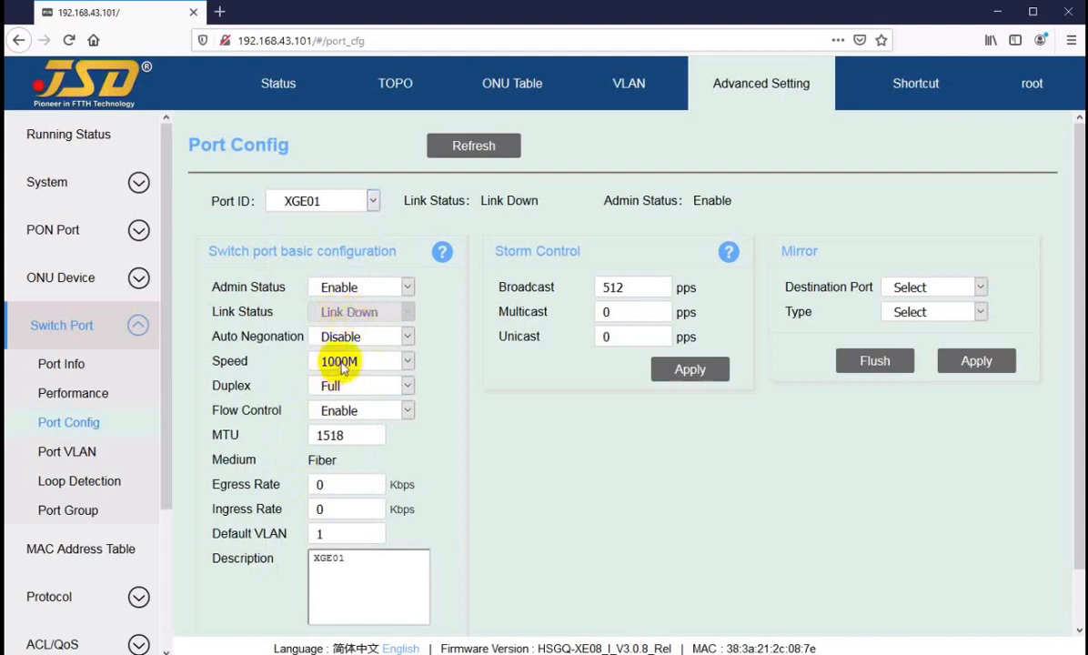
drag(213, 335, 270, 337)
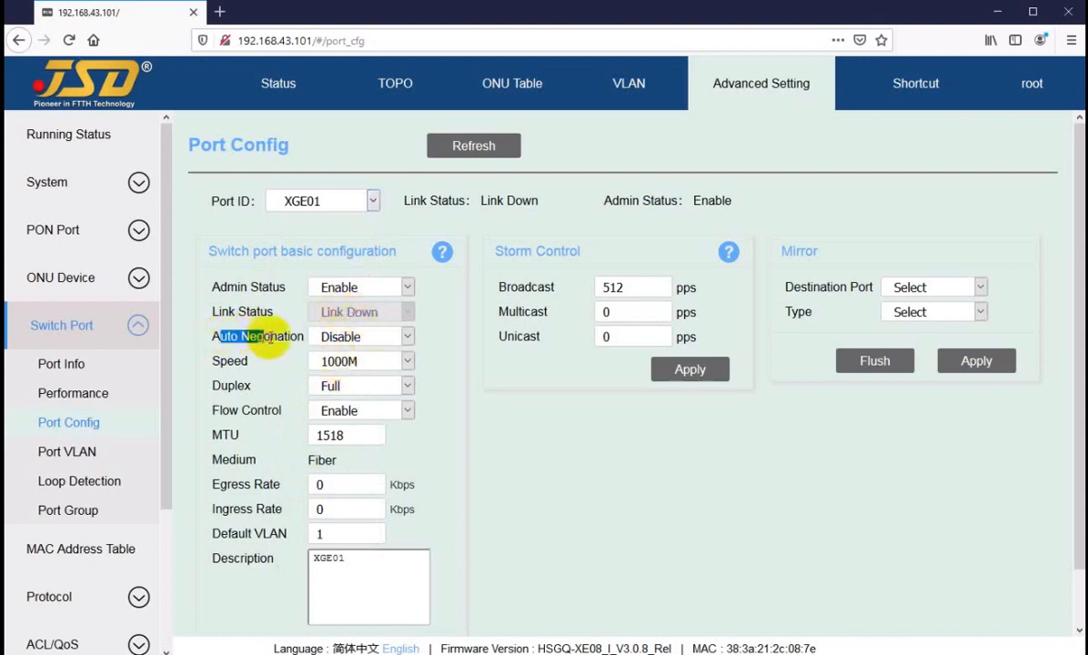
click(273, 337)
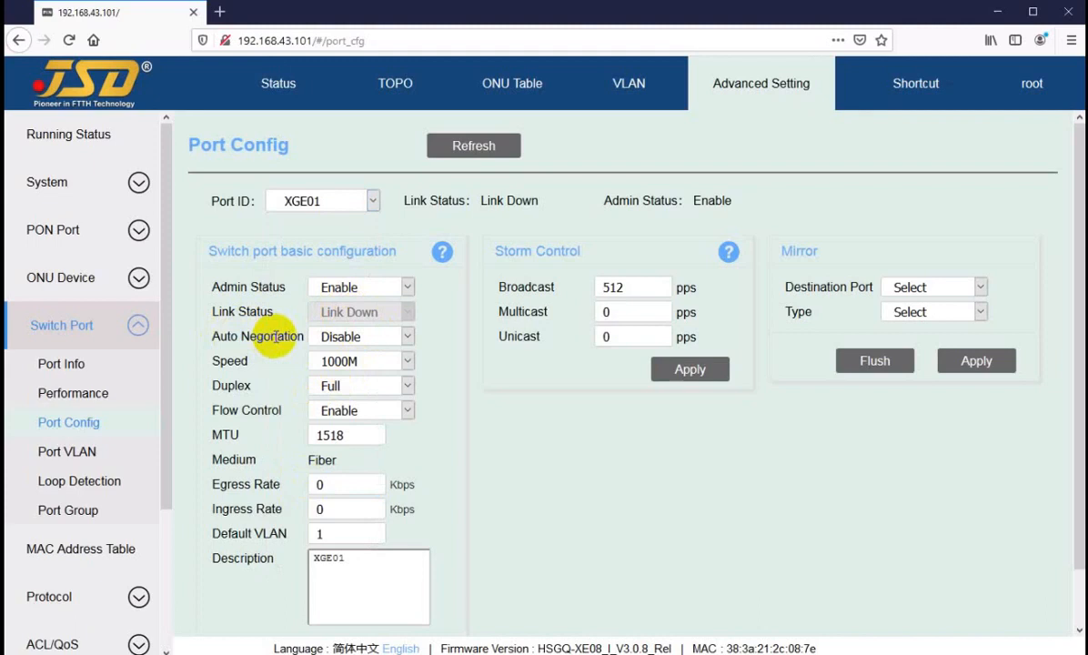
drag(274, 336, 222, 338)
click(281, 336)
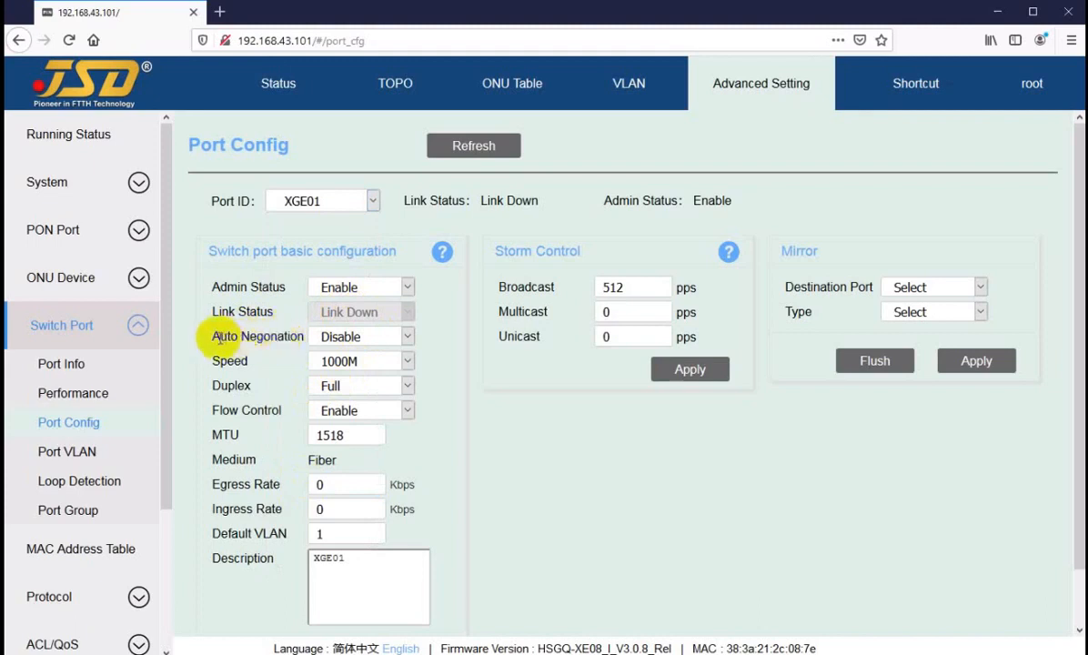
click(382, 337)
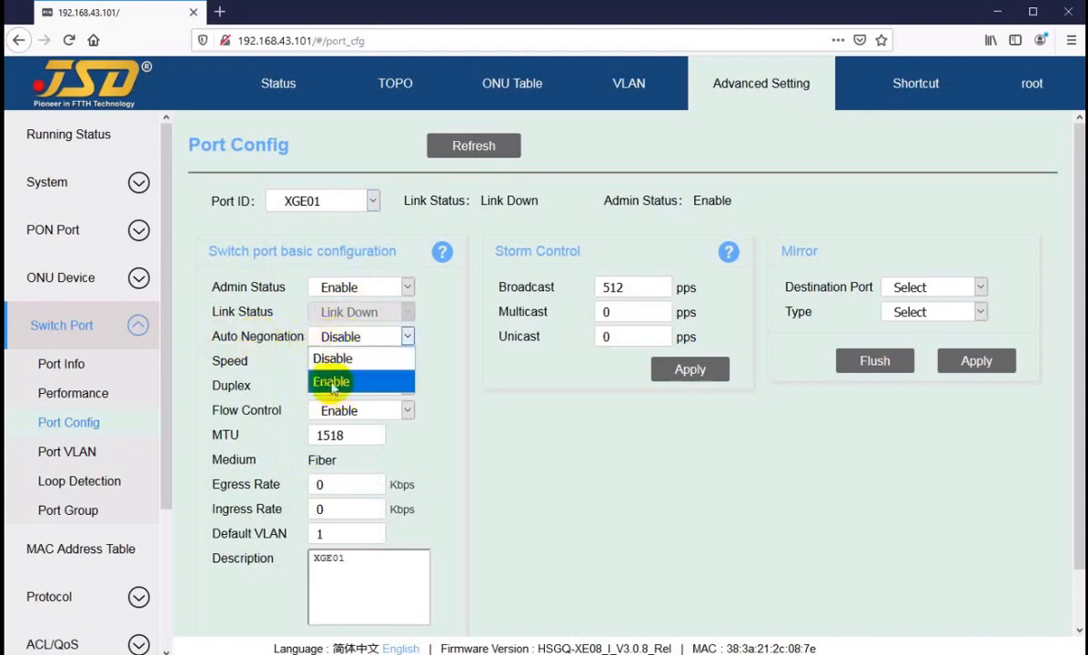
click(445, 335)
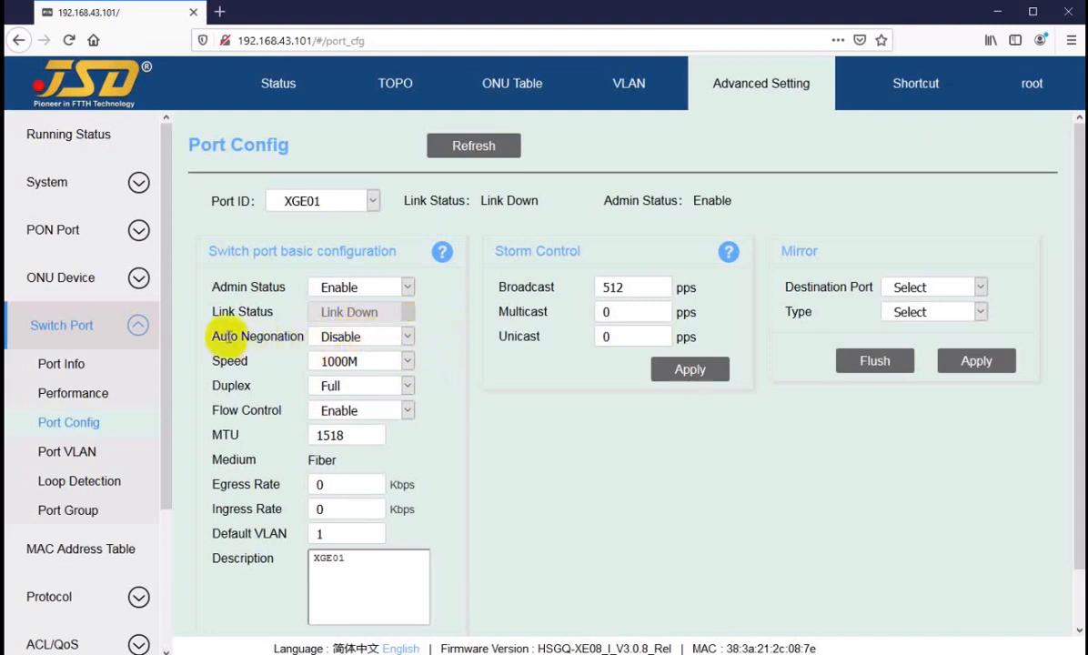
drag(224, 337, 332, 364)
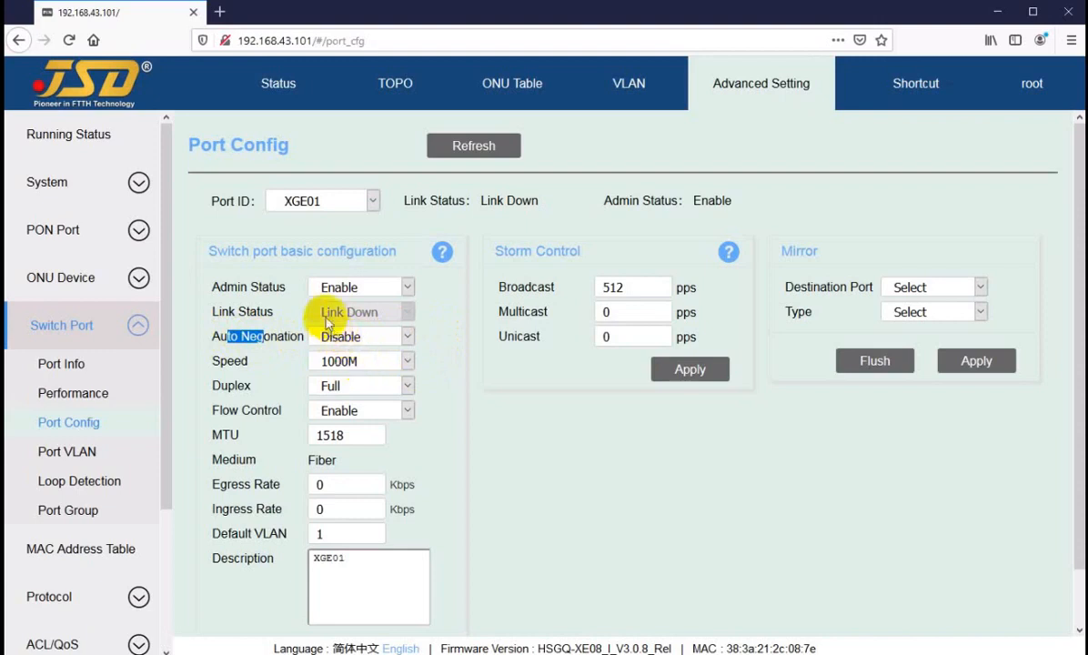
click(344, 368)
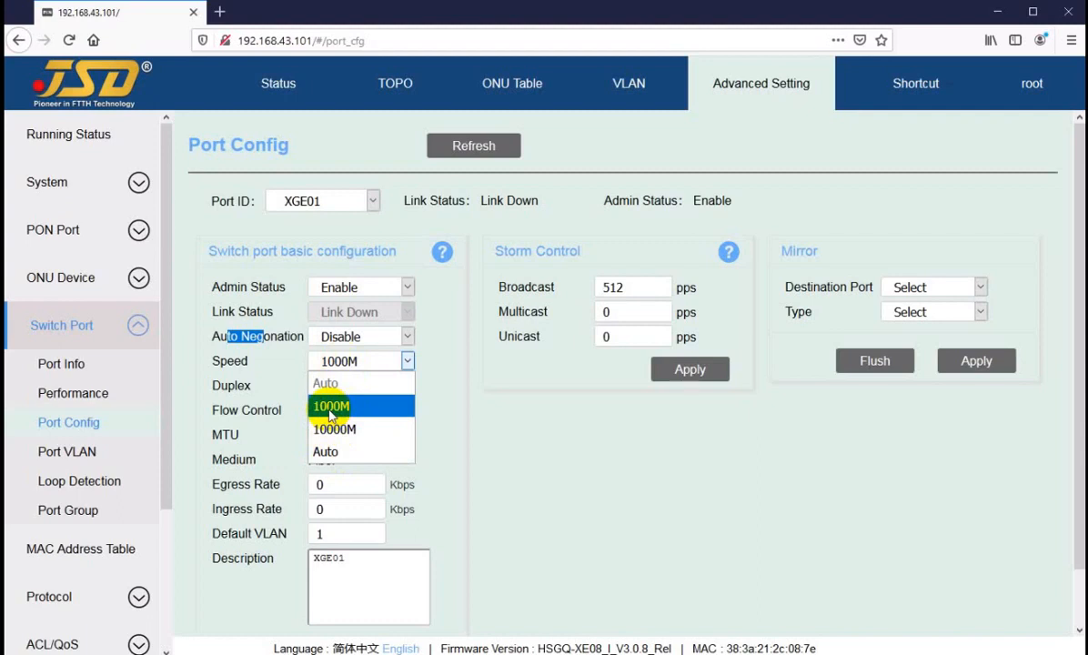
click(330, 407)
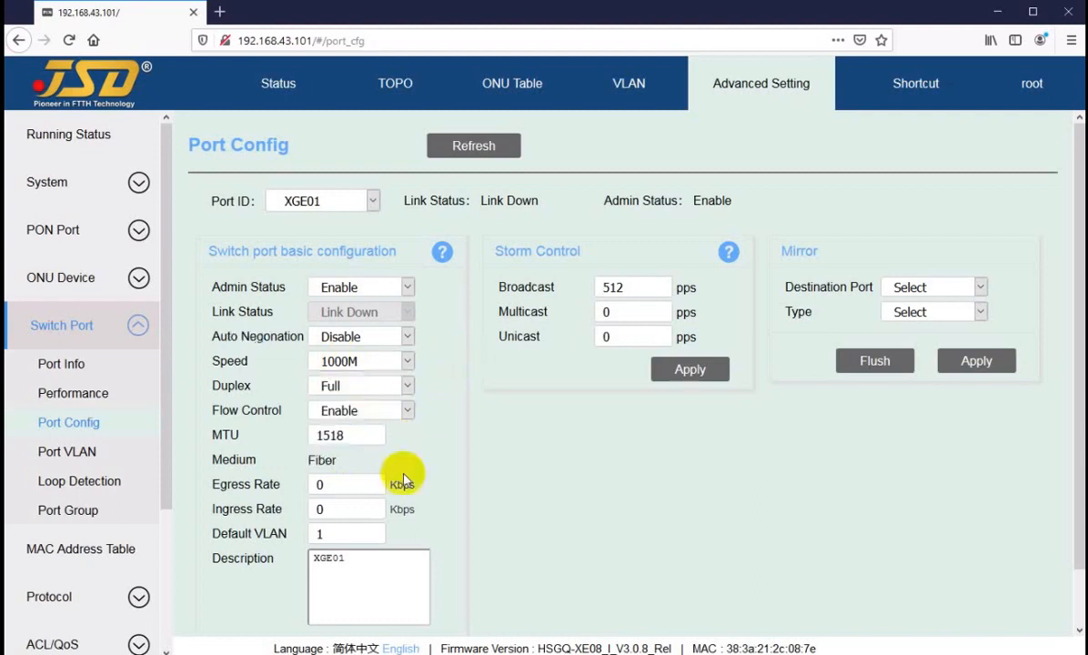
click(300, 200)
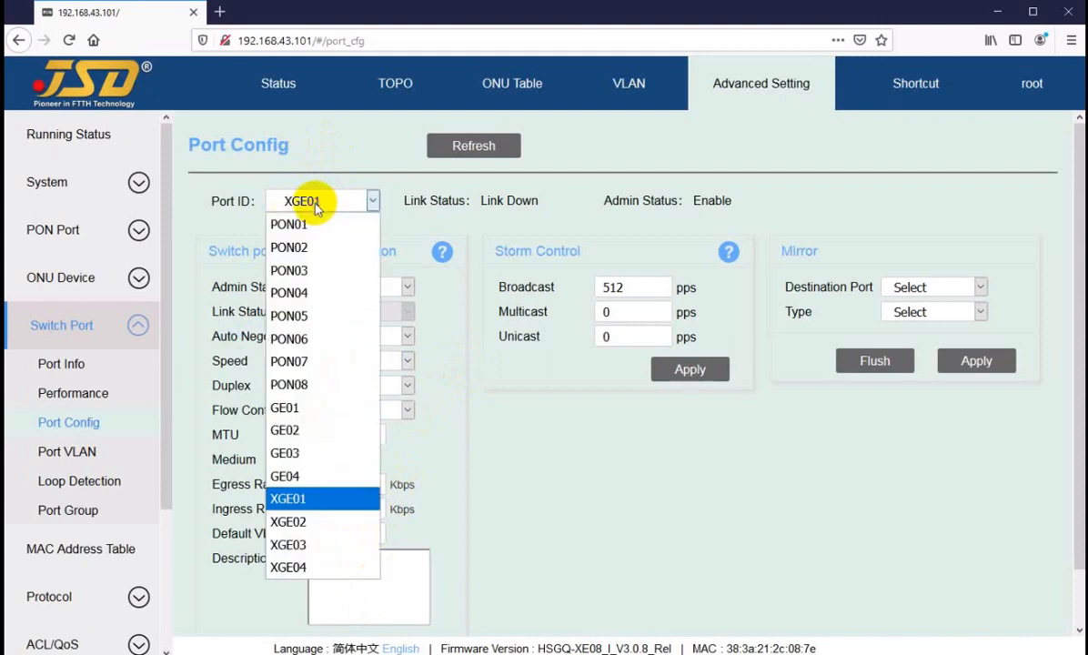
Load XGE04's configuration, keep its speed at 10000M, and scroll to find Apply.
click(288, 566)
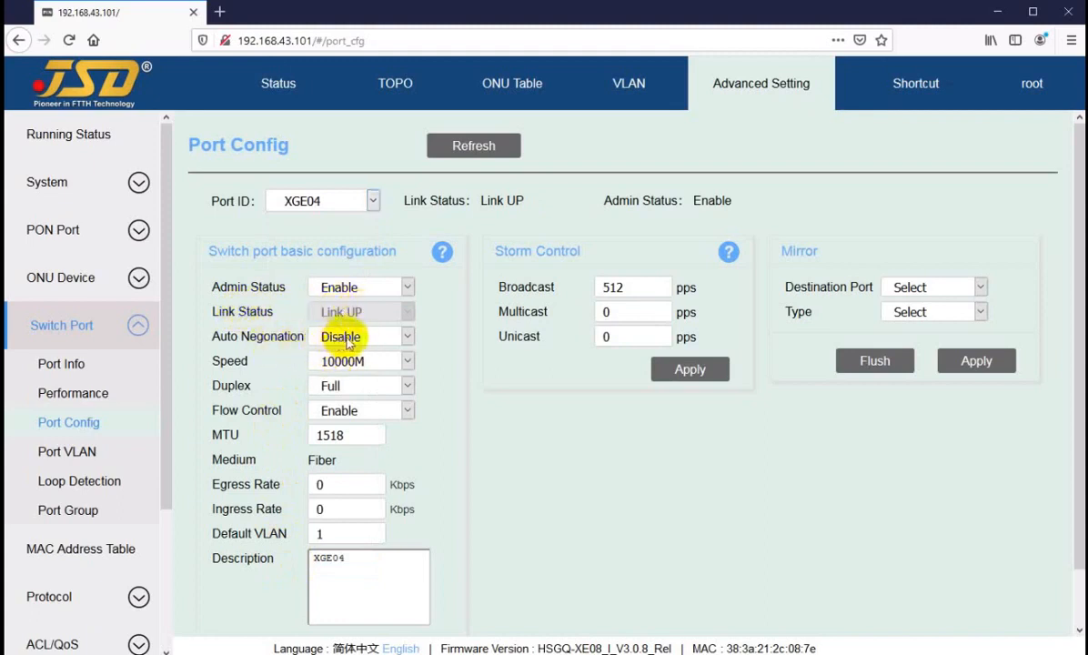
click(346, 368)
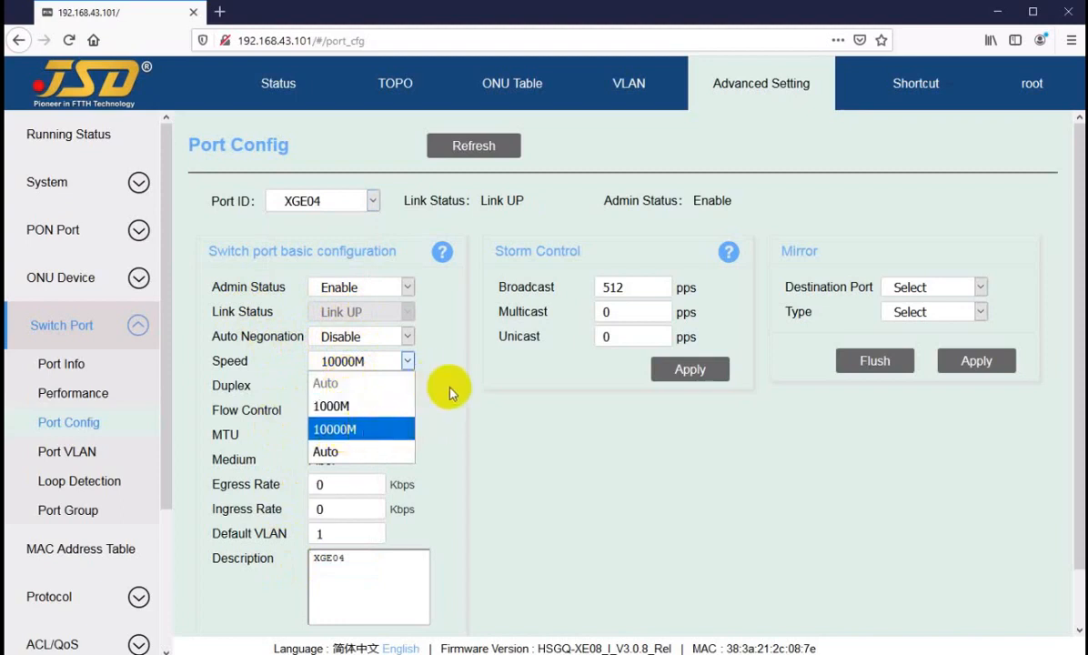
click(408, 361)
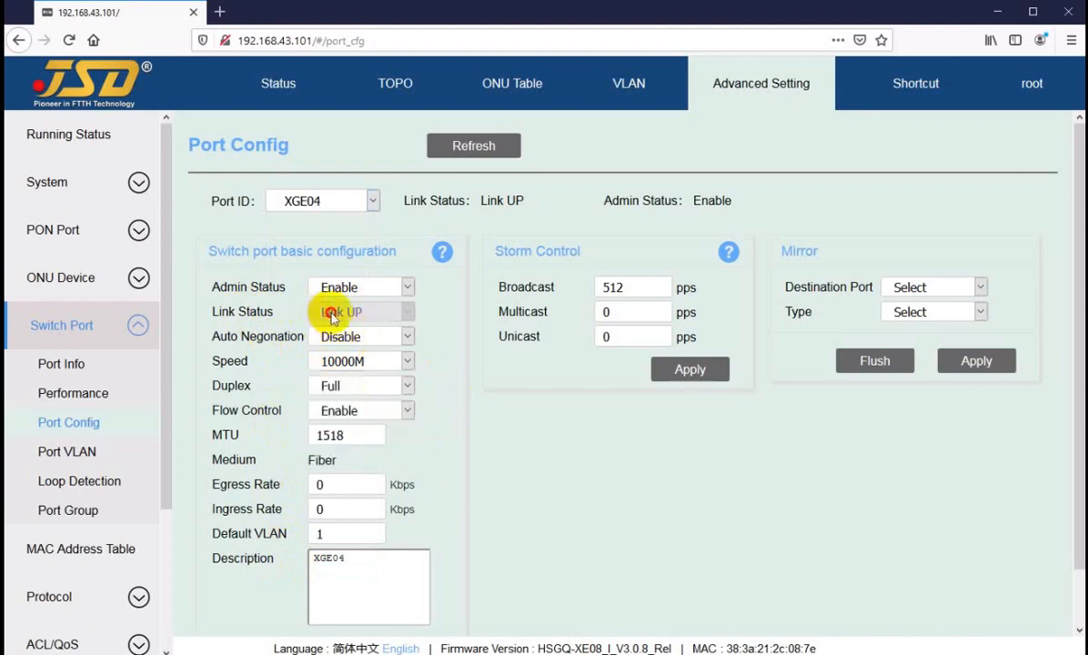
scroll(411, 448, down, 1)
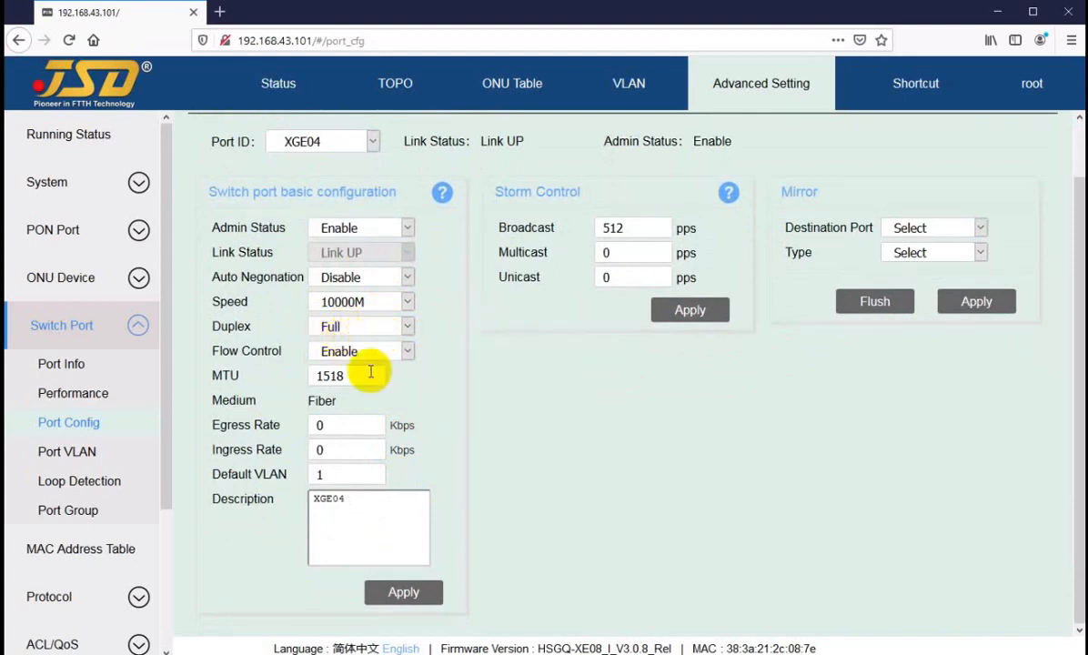
scroll(367, 371, up, 1)
scroll(367, 373, up, 1)
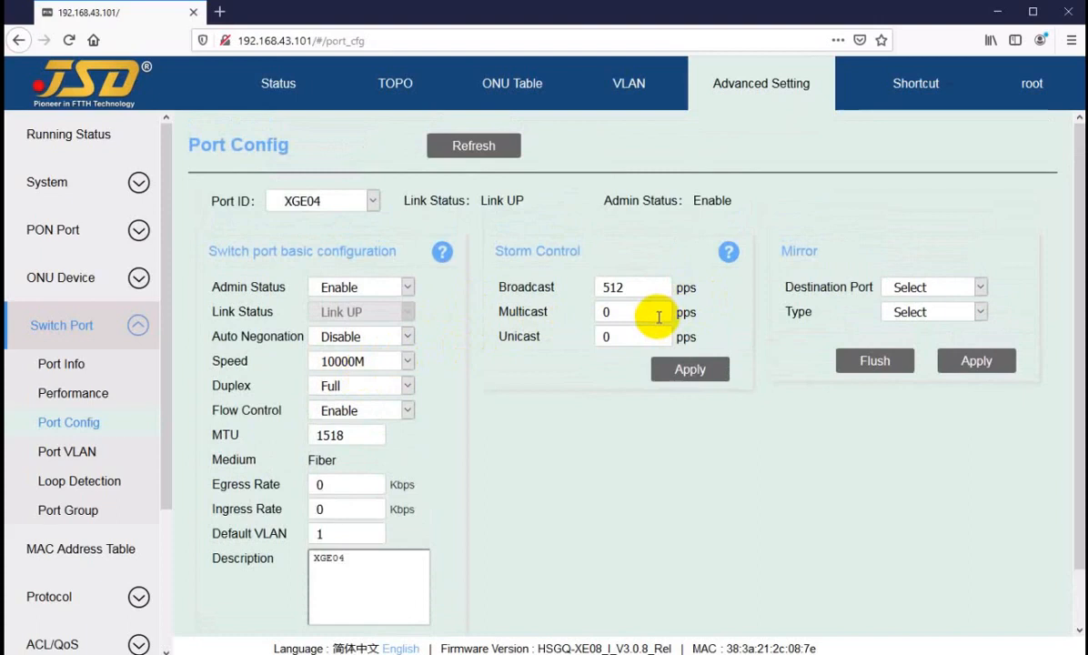
click(307, 201)
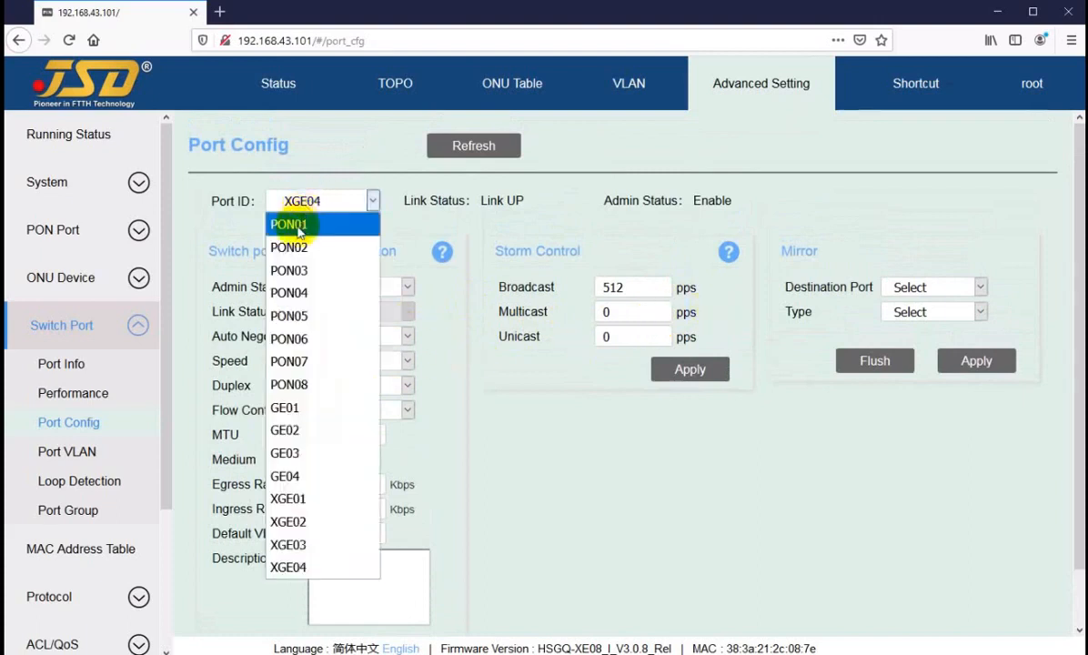
Load PON01 and set its mirror destination port to GE01, leaving mirror type unchanged.
click(300, 228)
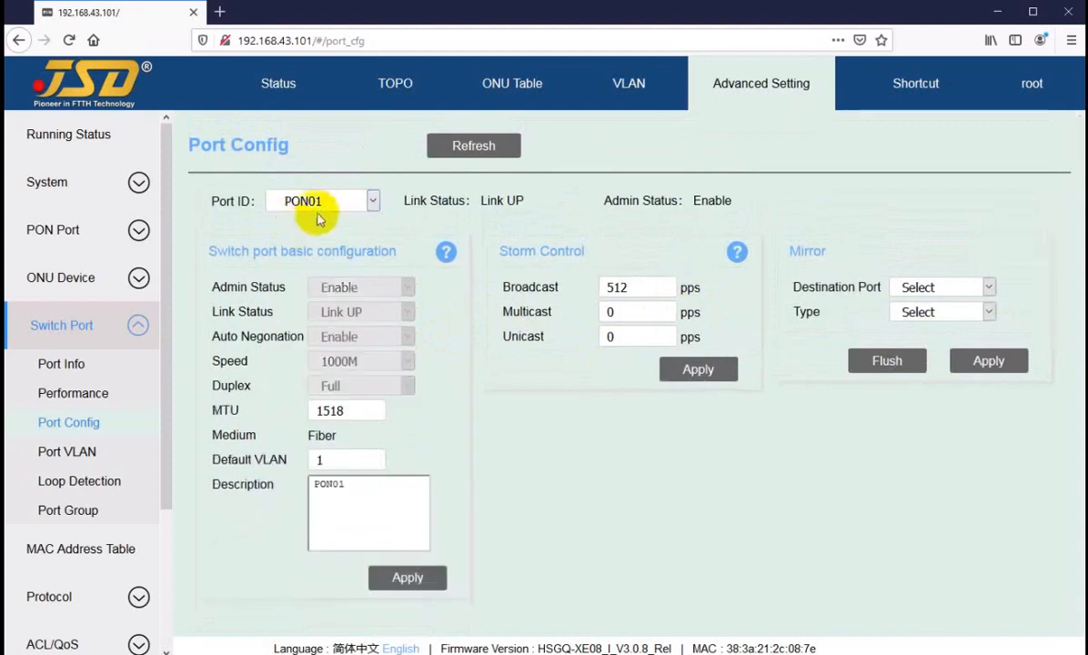
click(920, 289)
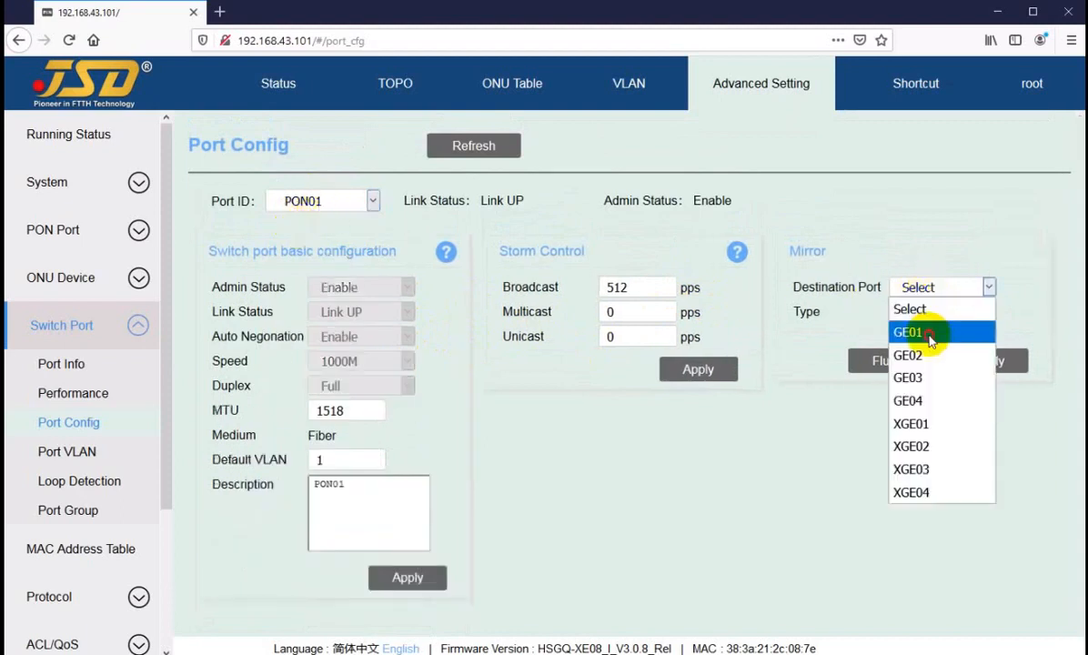
click(921, 333)
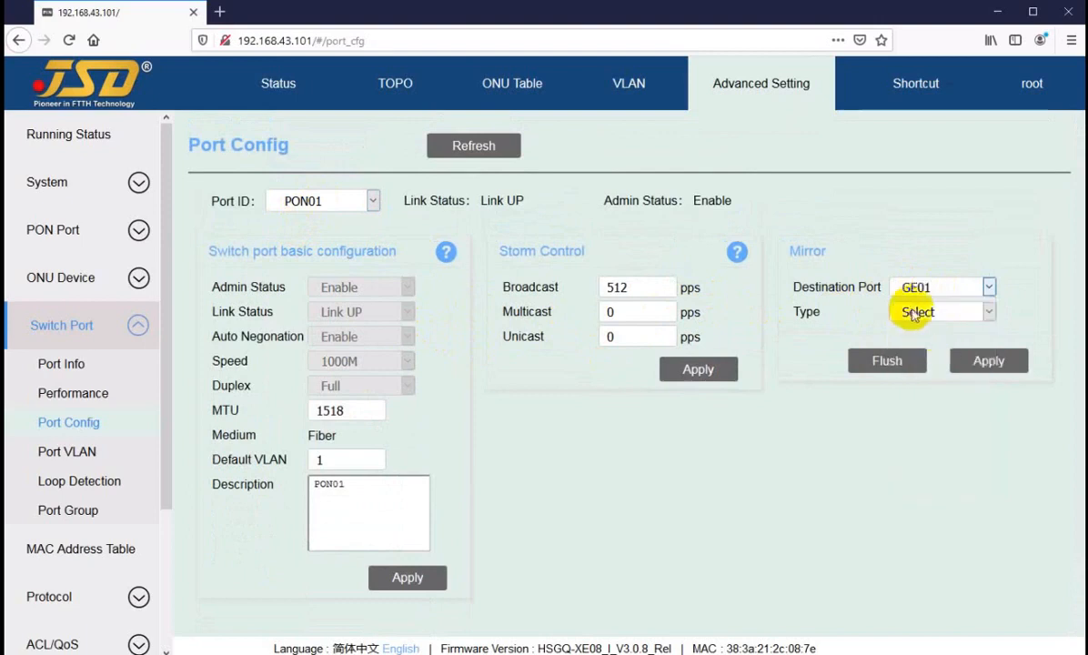
click(915, 313)
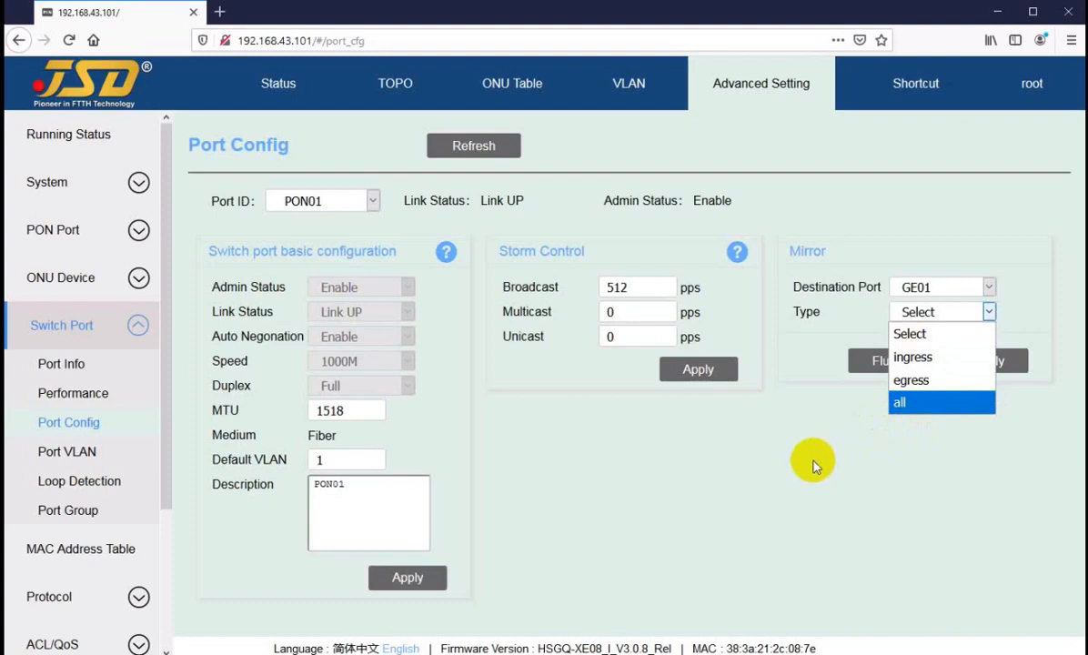
click(906, 416)
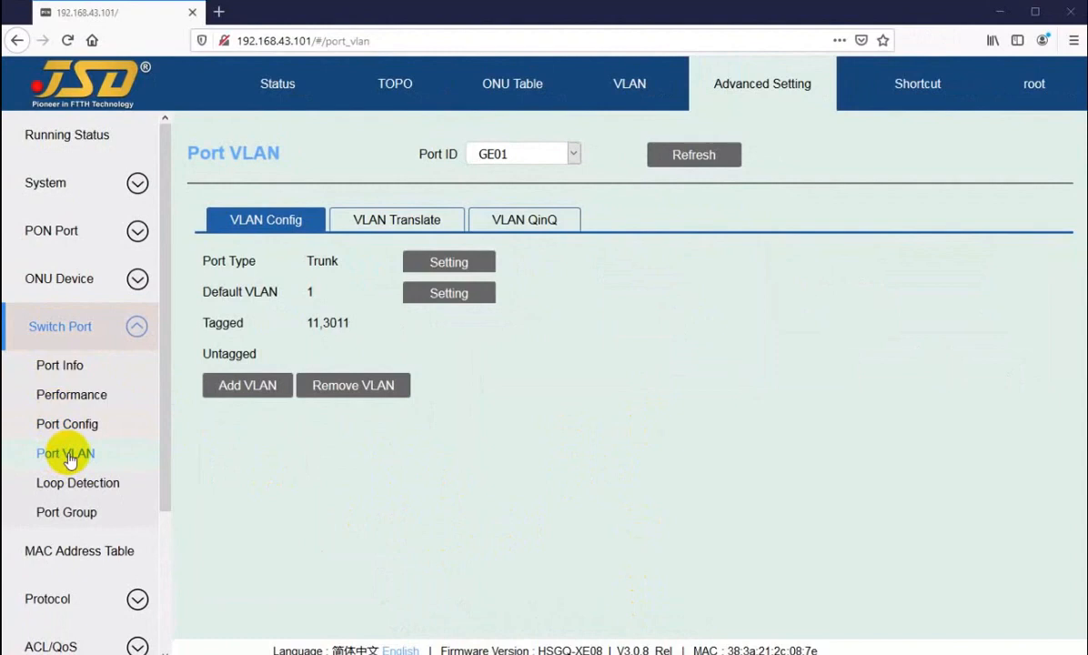
click(520, 156)
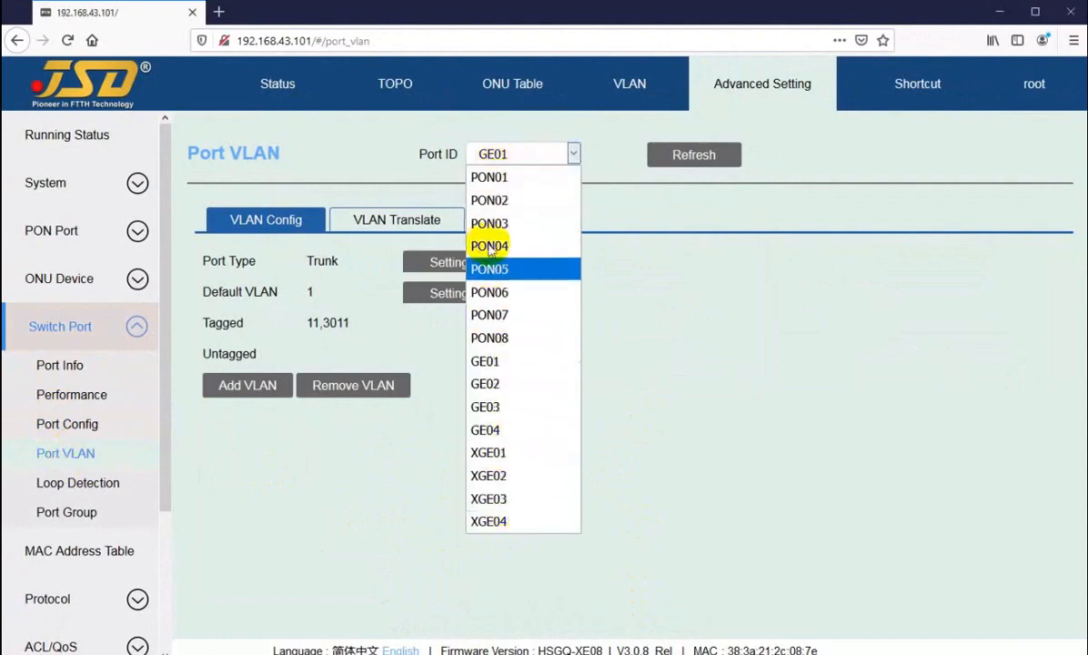
click(486, 366)
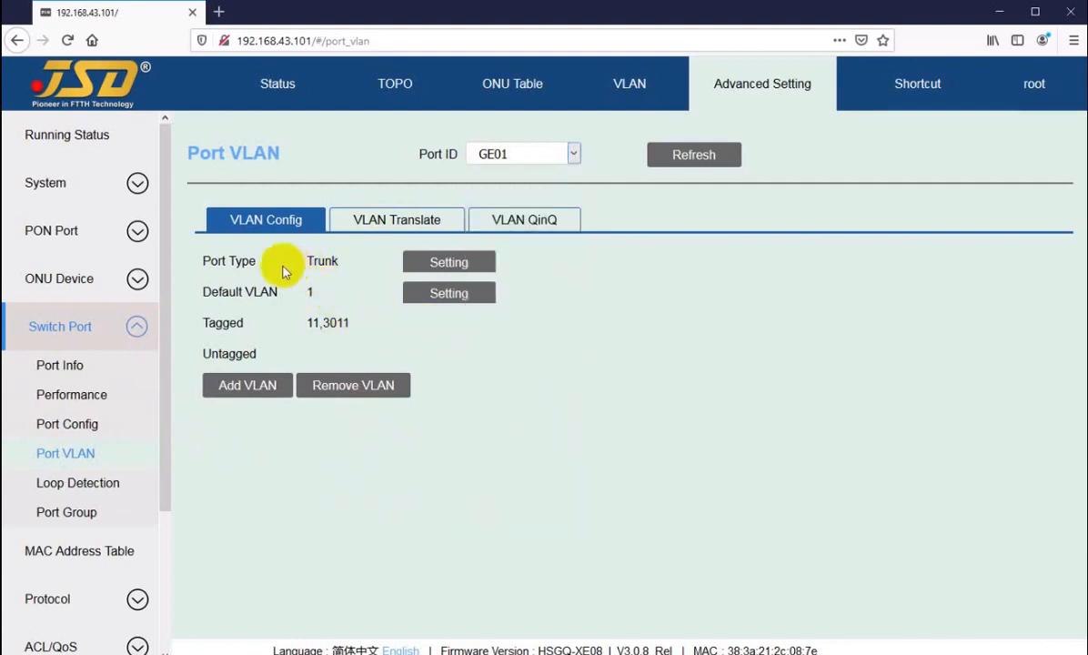
drag(227, 261, 260, 261)
click(443, 264)
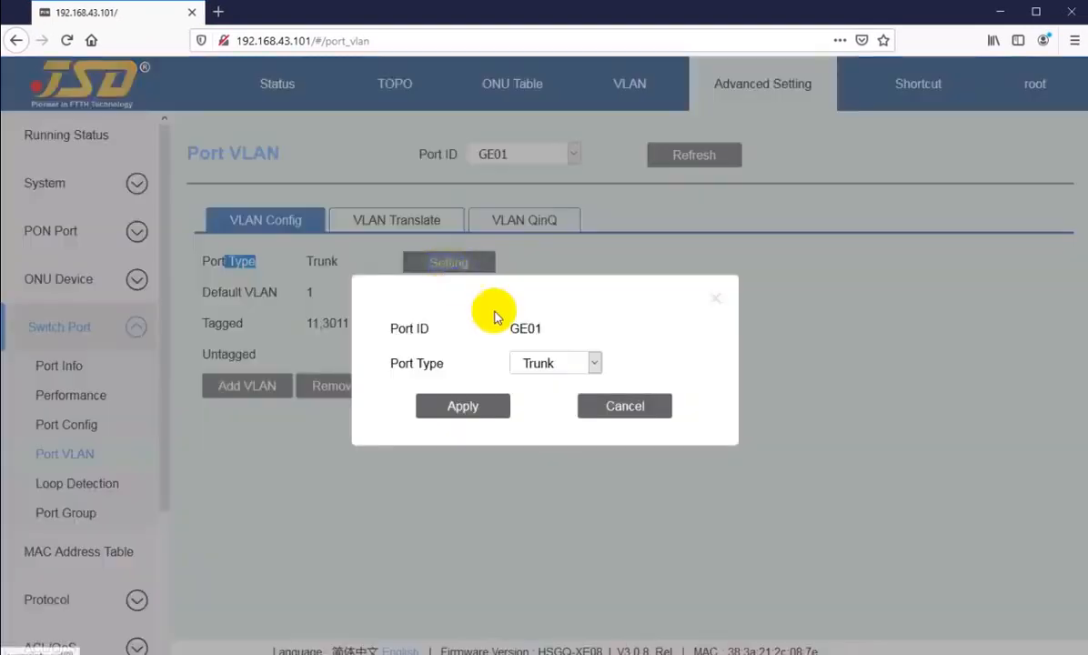
click(539, 364)
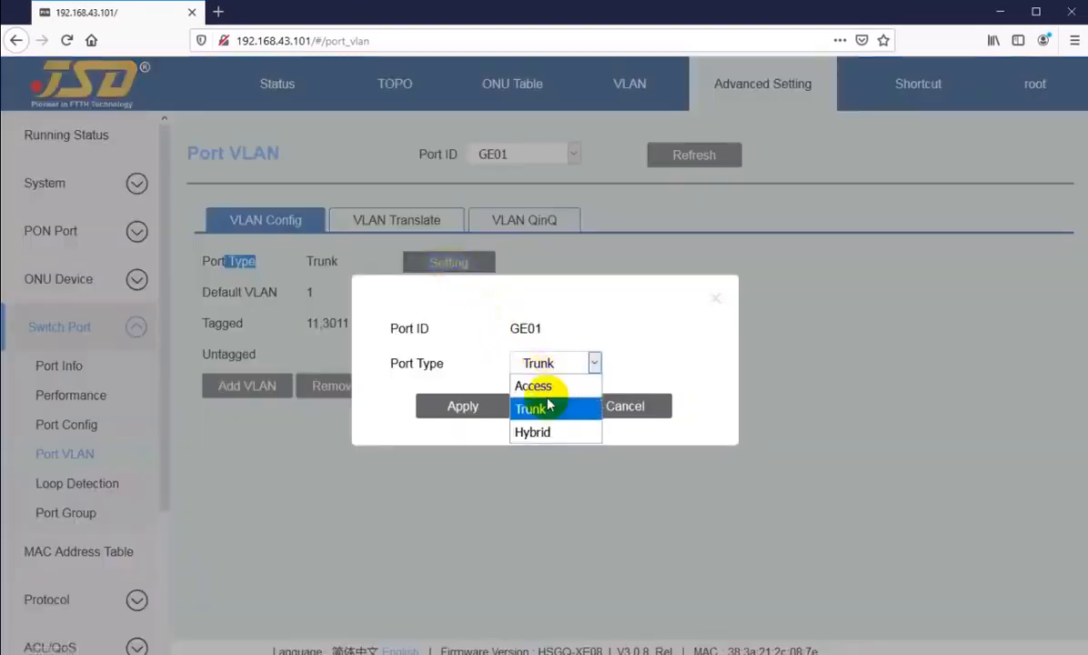
click(596, 362)
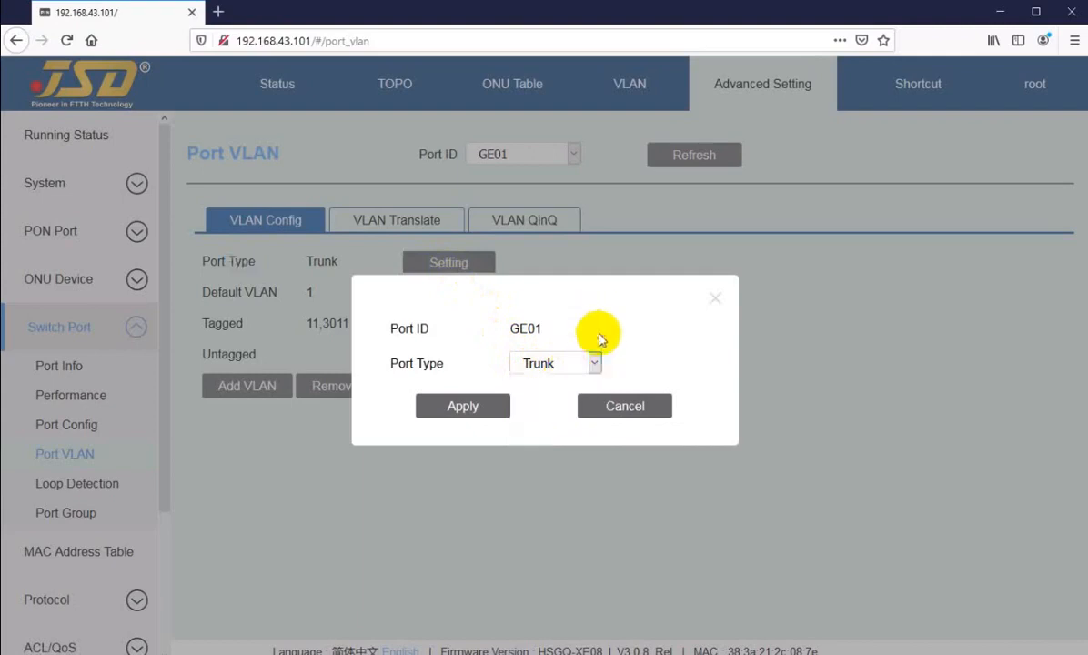
click(557, 363)
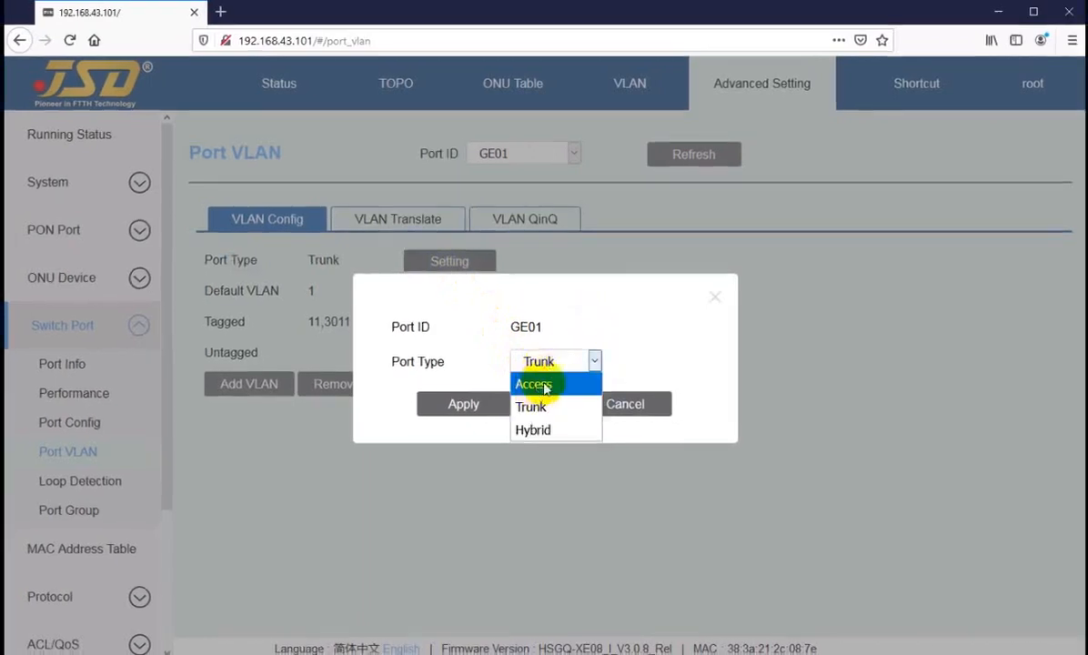
click(536, 386)
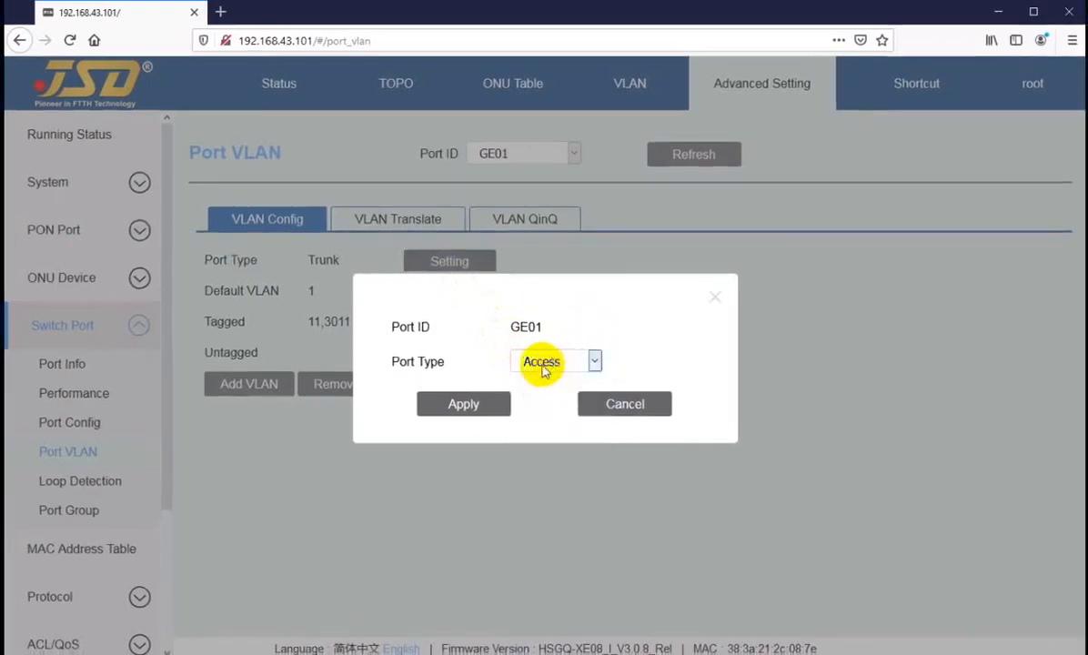
click(544, 369)
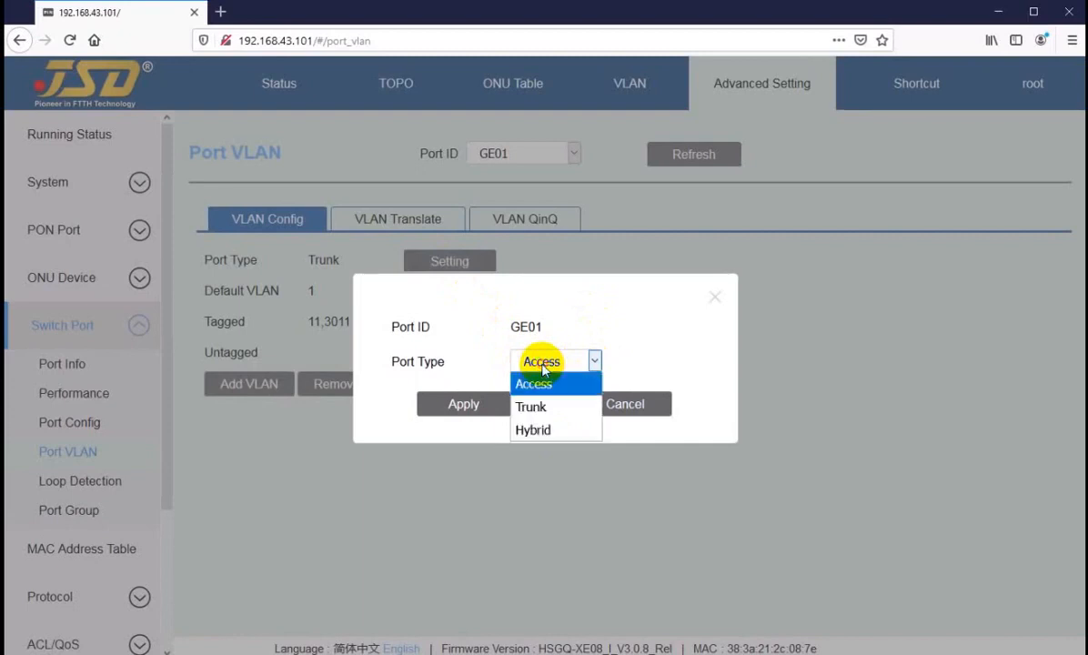
click(532, 407)
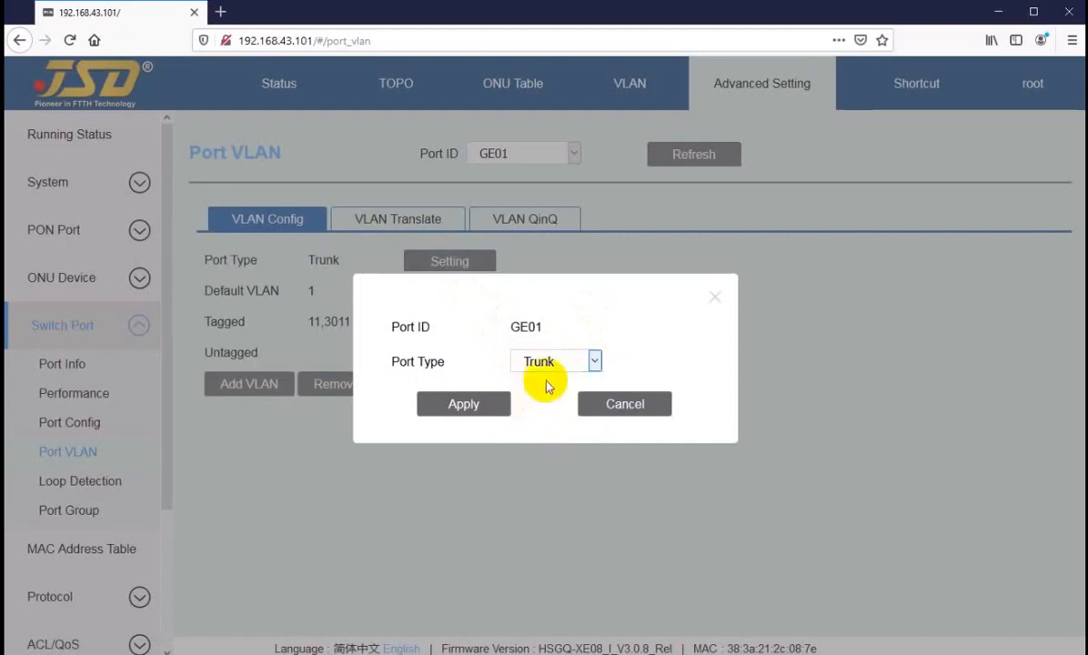
click(546, 364)
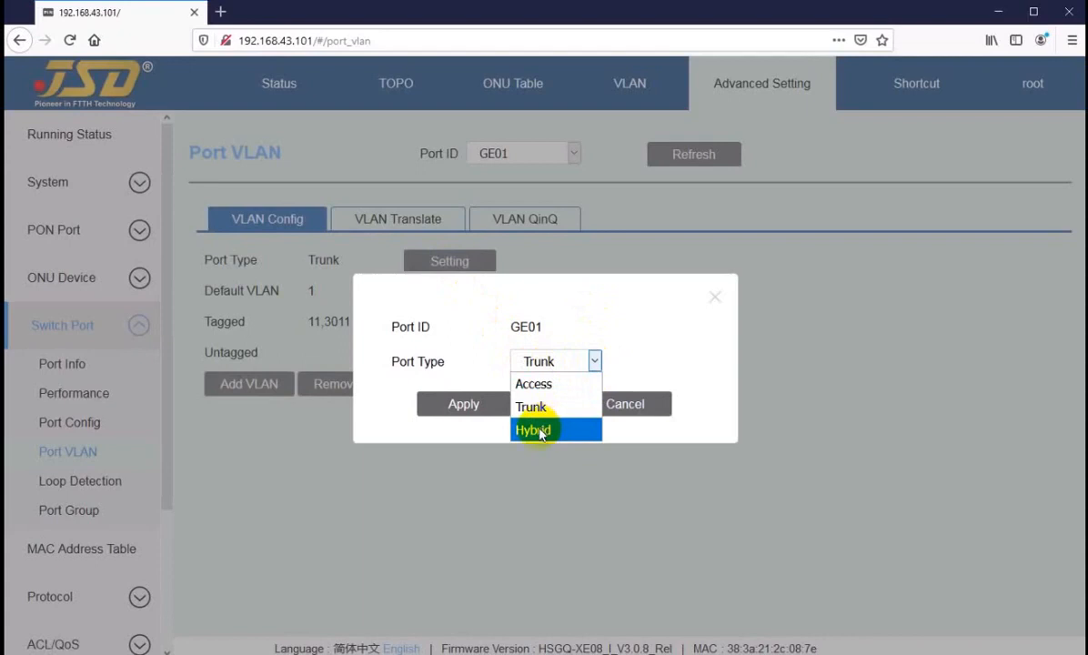
click(531, 429)
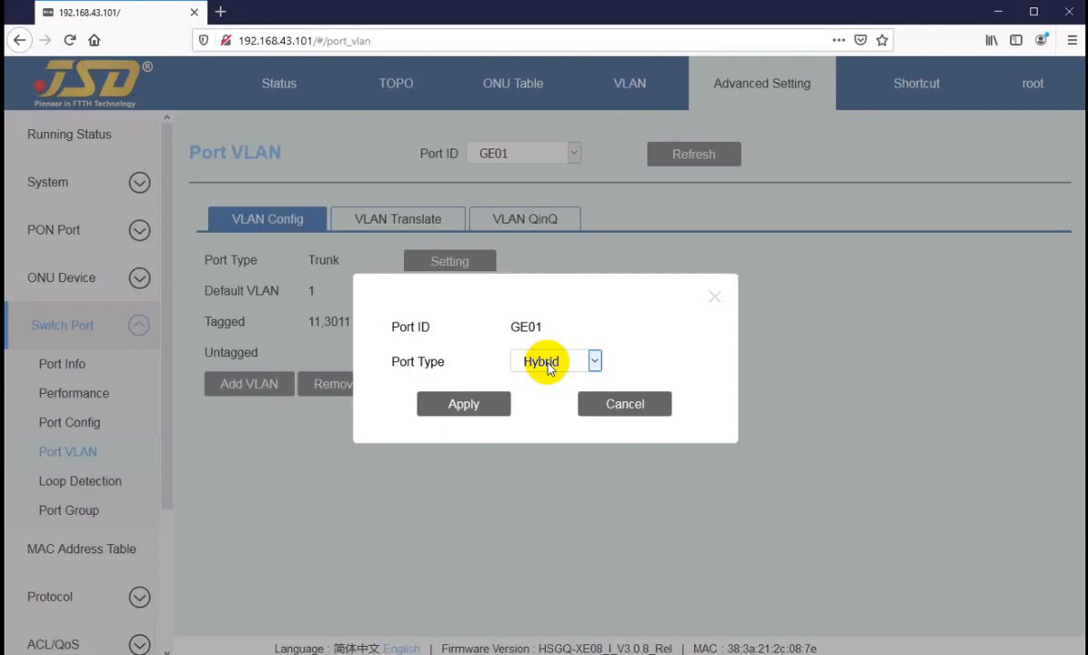
click(547, 367)
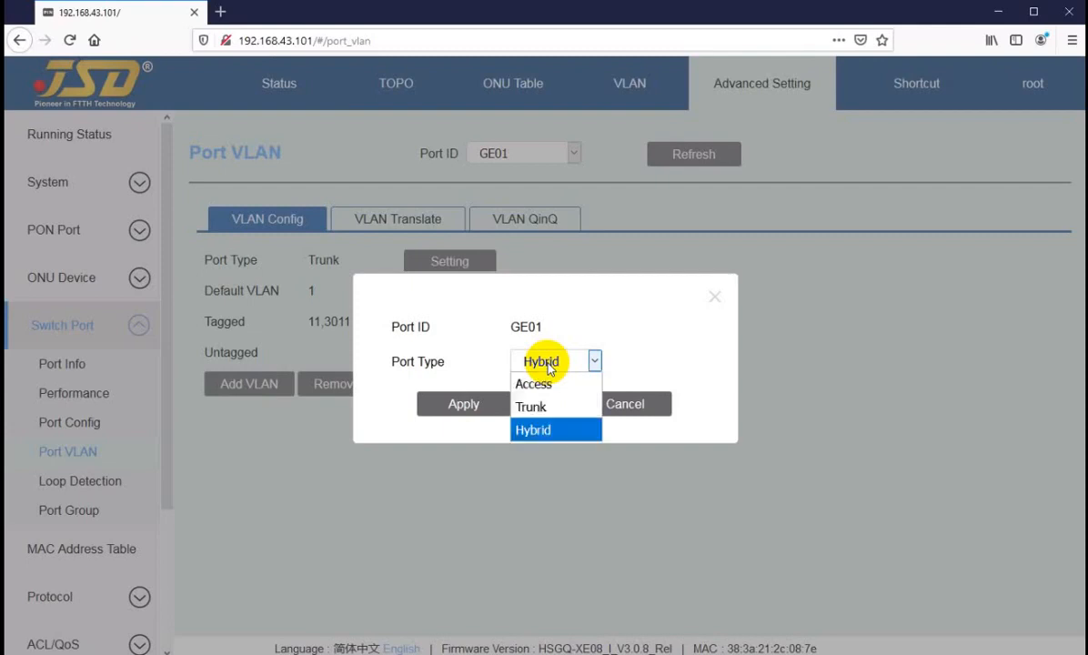
click(619, 363)
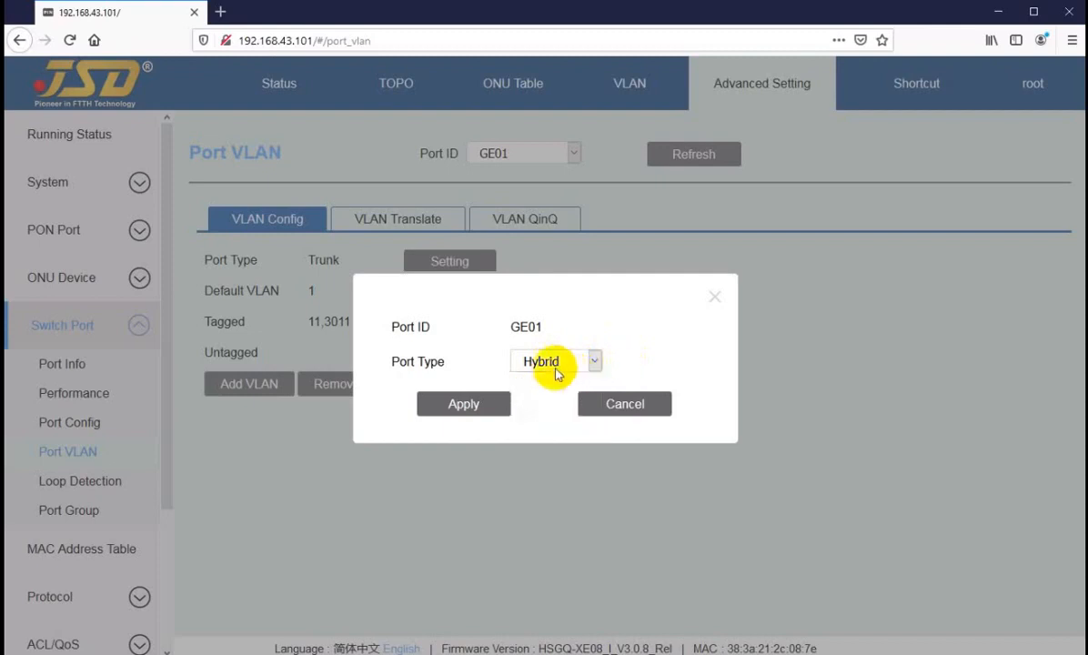
click(541, 361)
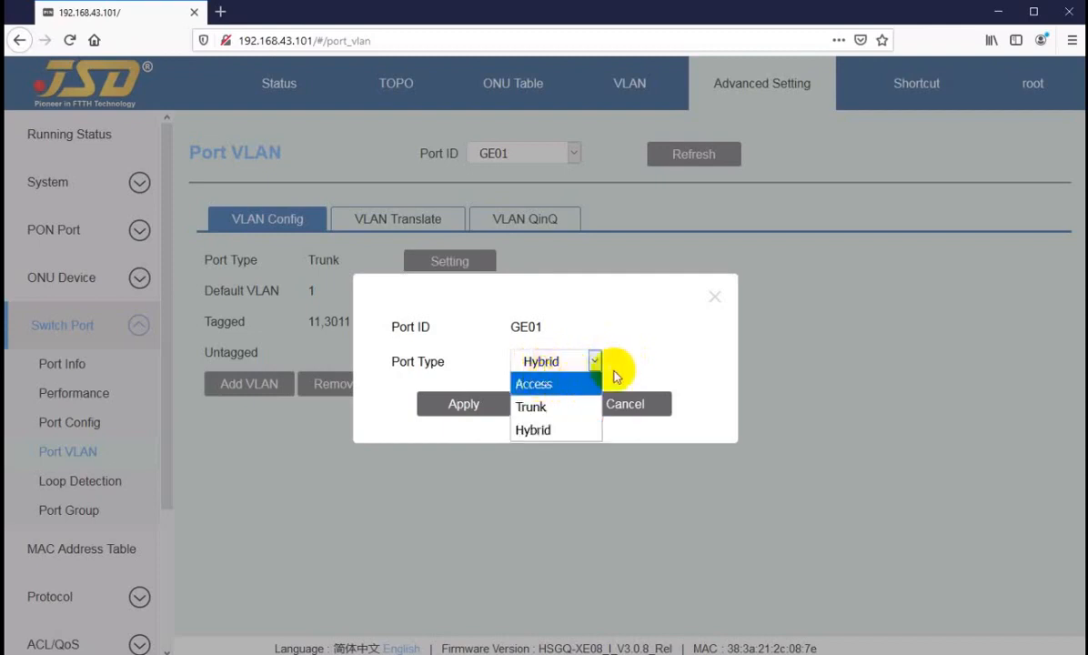
click(619, 366)
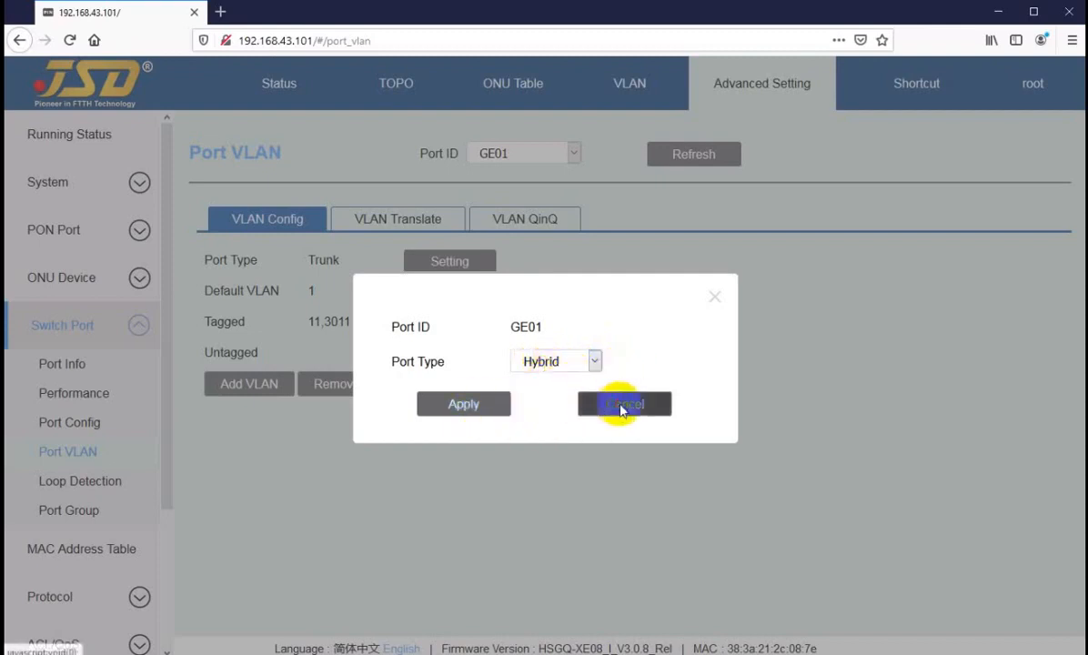
click(622, 407)
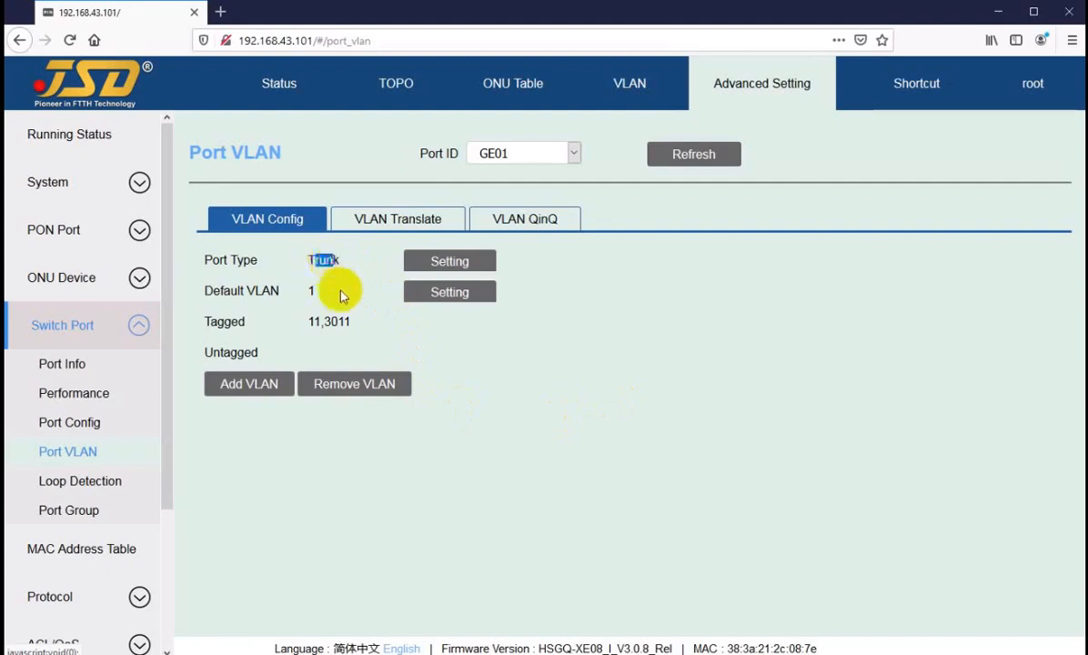
drag(313, 260, 333, 258)
click(330, 321)
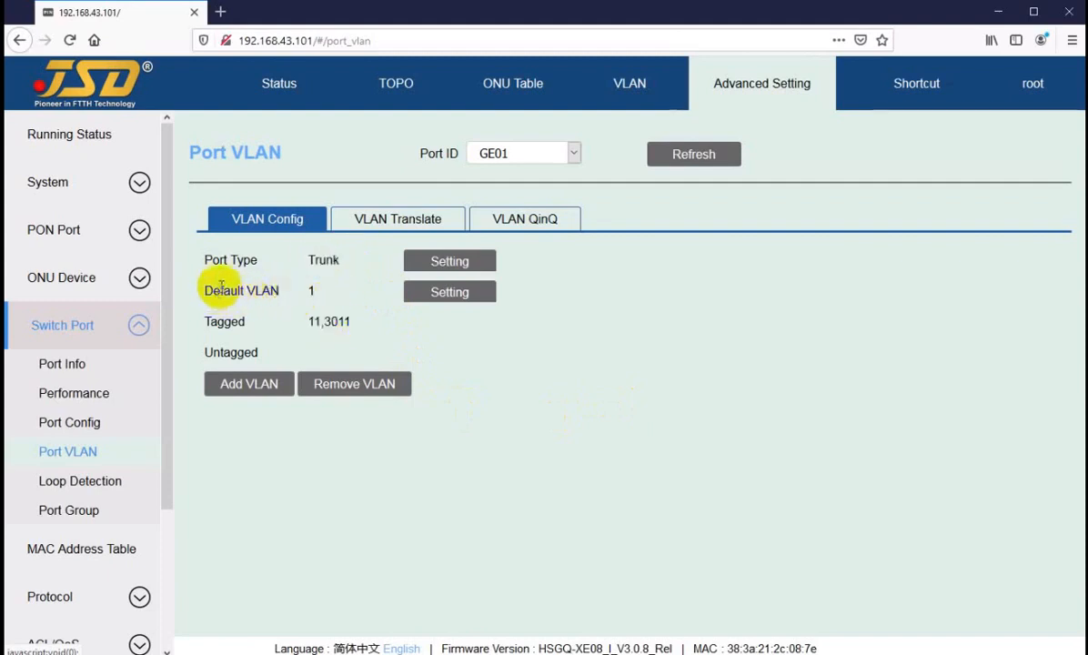
drag(219, 291, 350, 321)
click(264, 300)
click(311, 323)
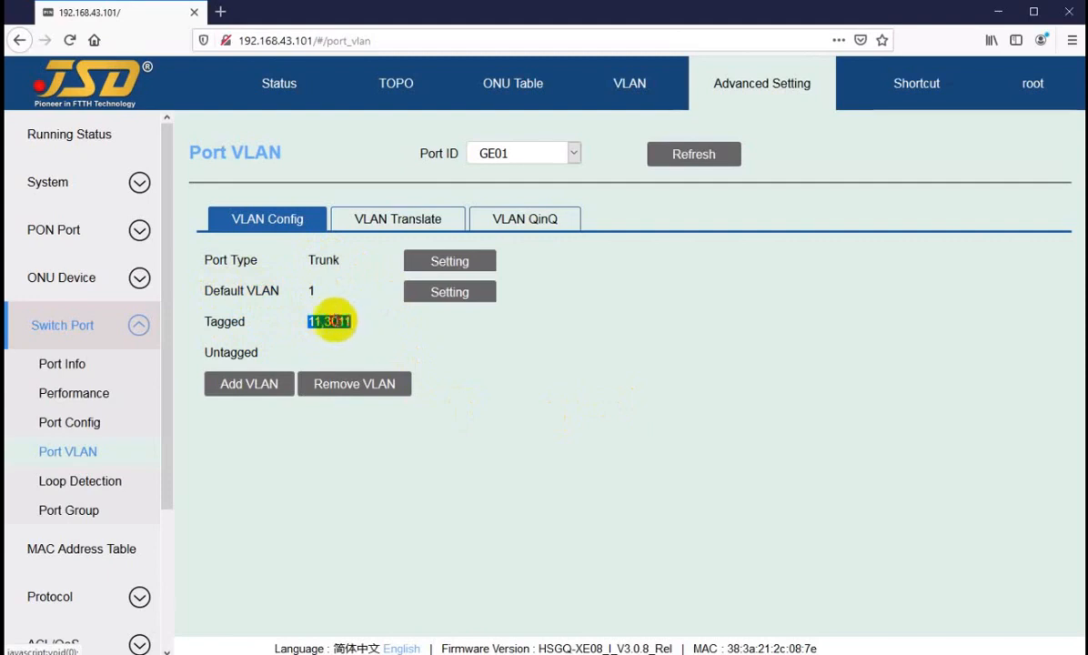
click(318, 319)
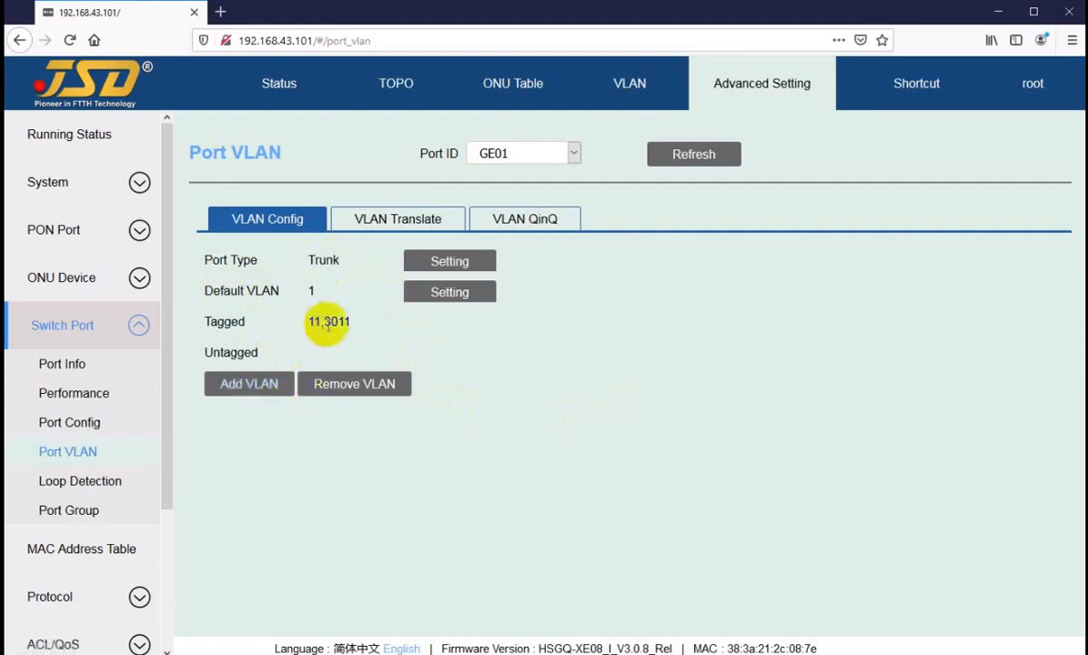
drag(321, 320, 330, 320)
click(251, 383)
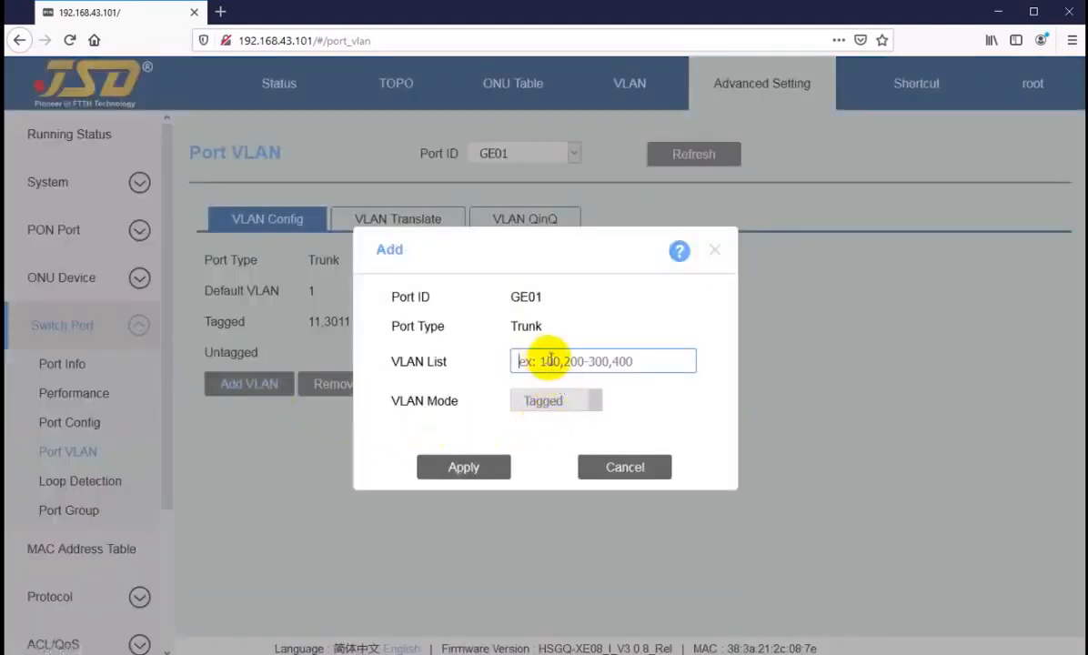
click(614, 468)
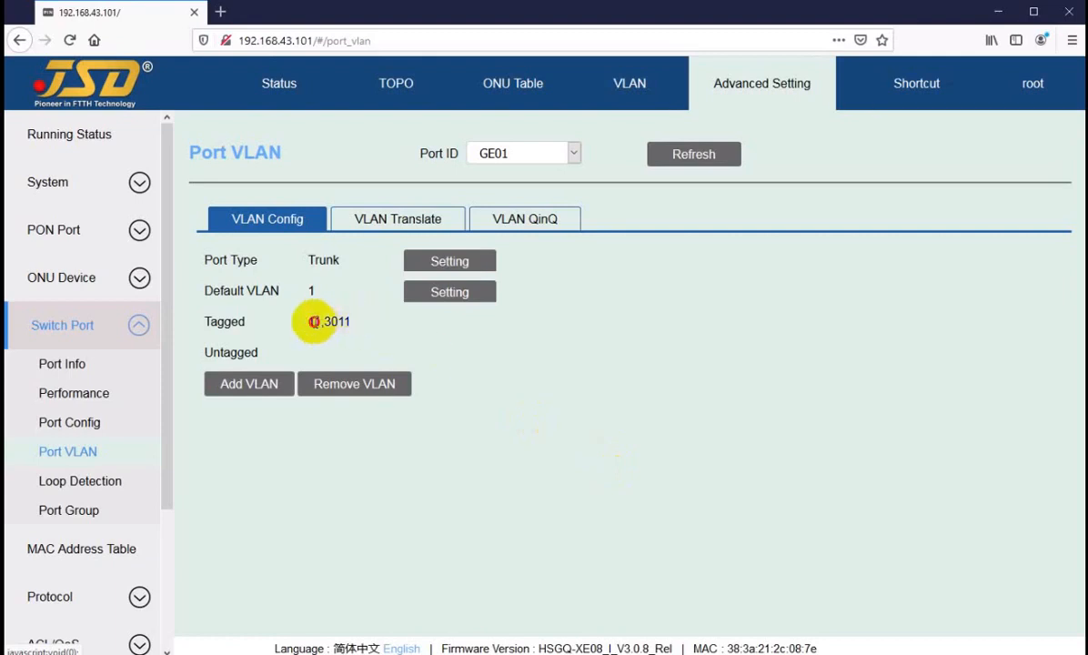
drag(314, 322, 338, 322)
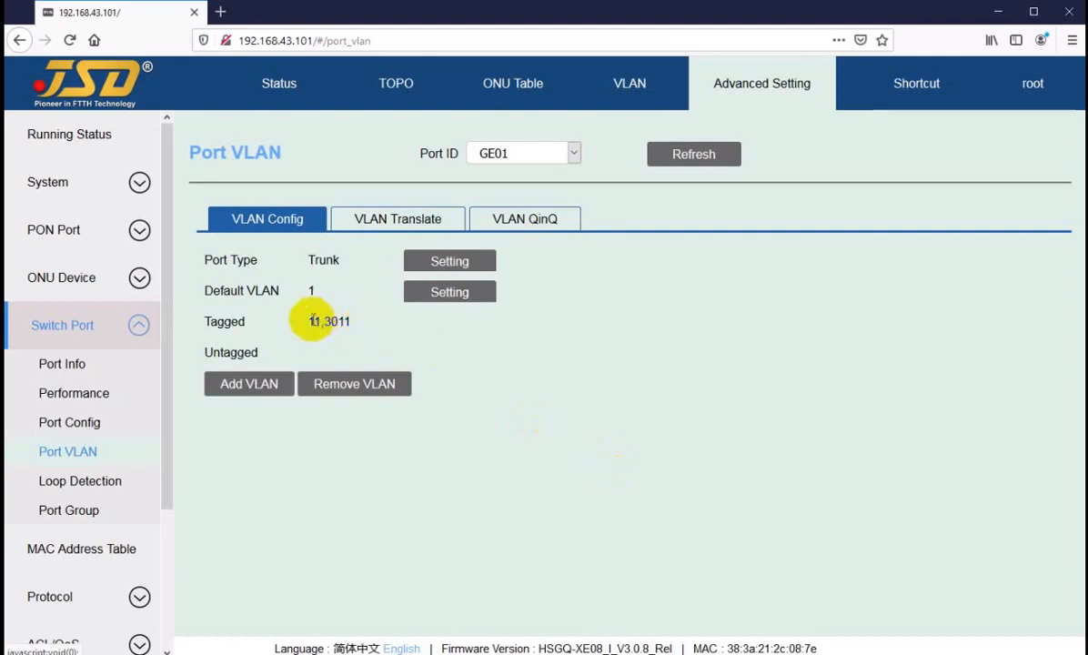
click(355, 387)
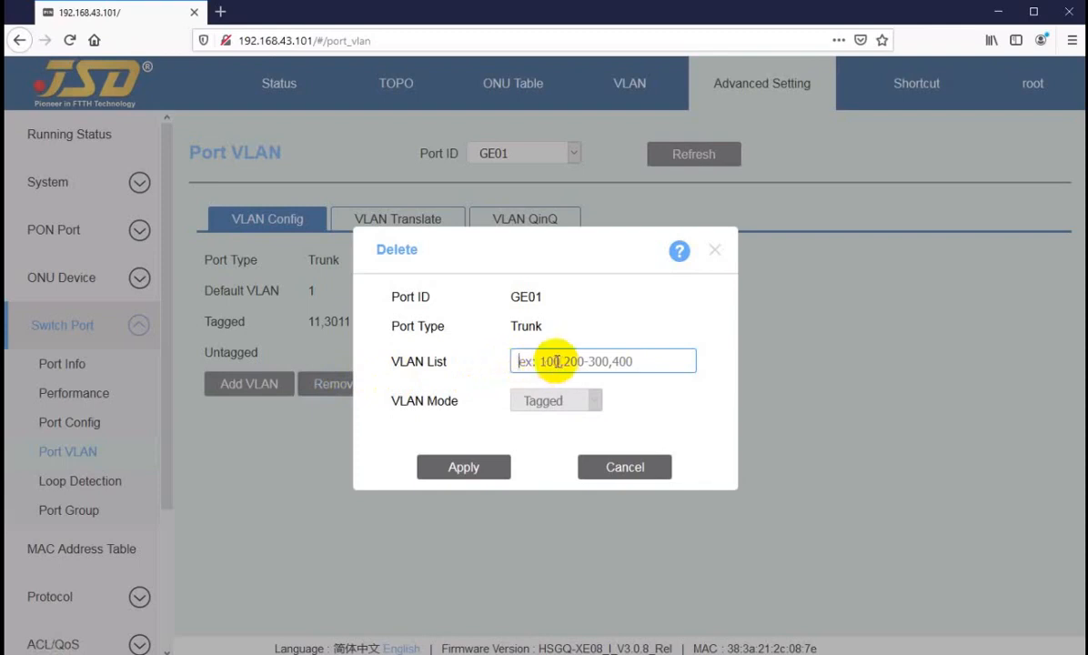
click(622, 467)
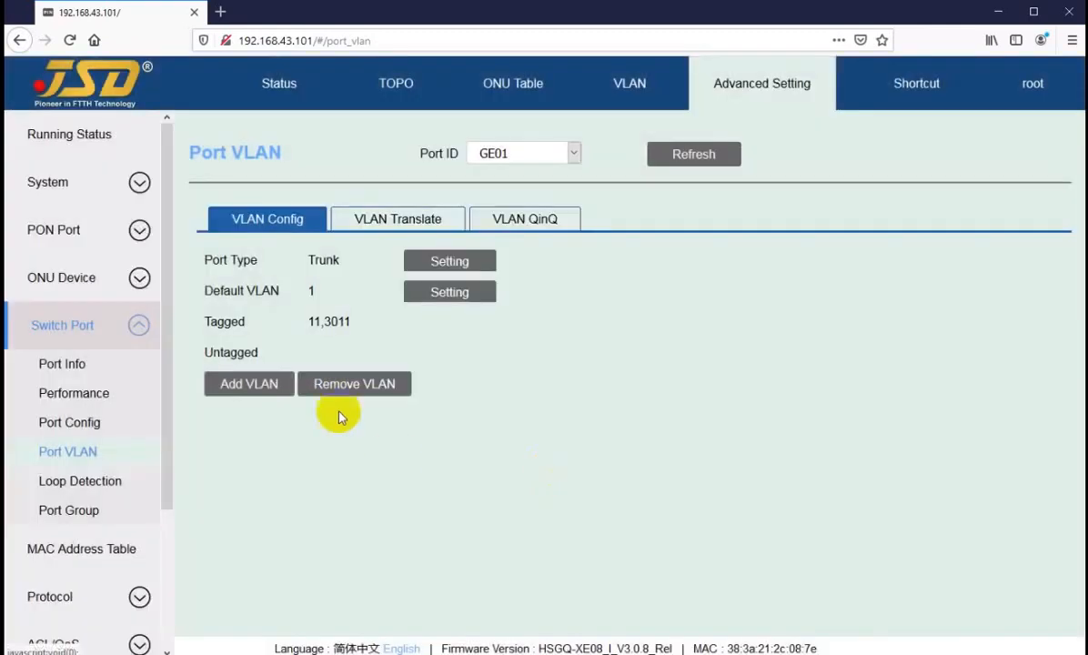
click(371, 223)
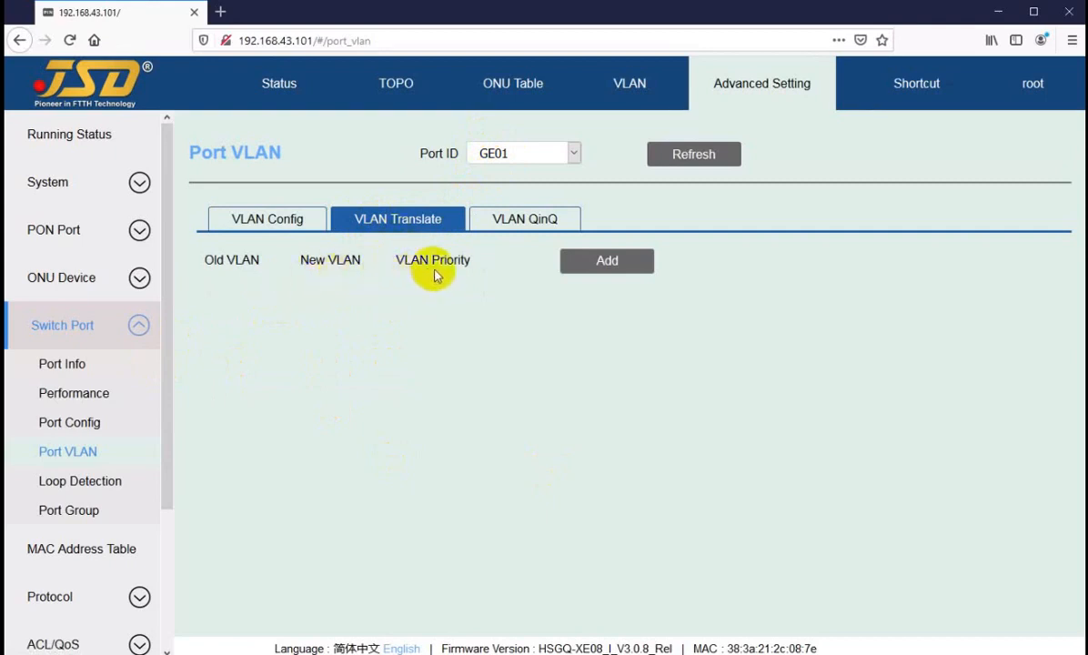
Draft a VLAN translation with old VLAN 3011, then cancel it without saving.
click(603, 268)
click(539, 317)
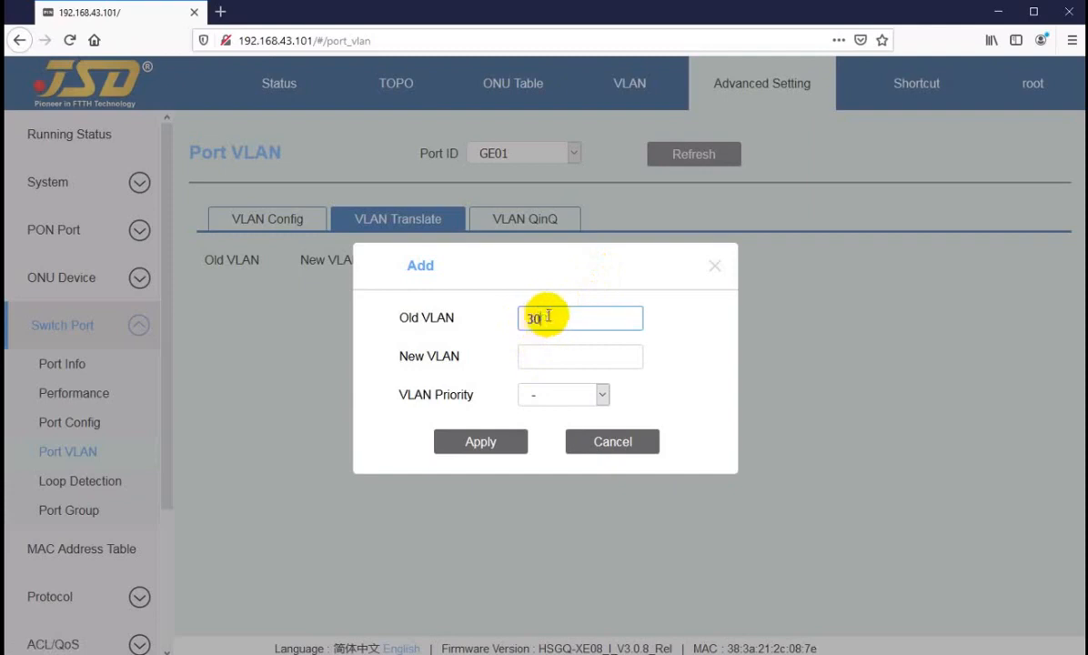
text(3011)
click(552, 356)
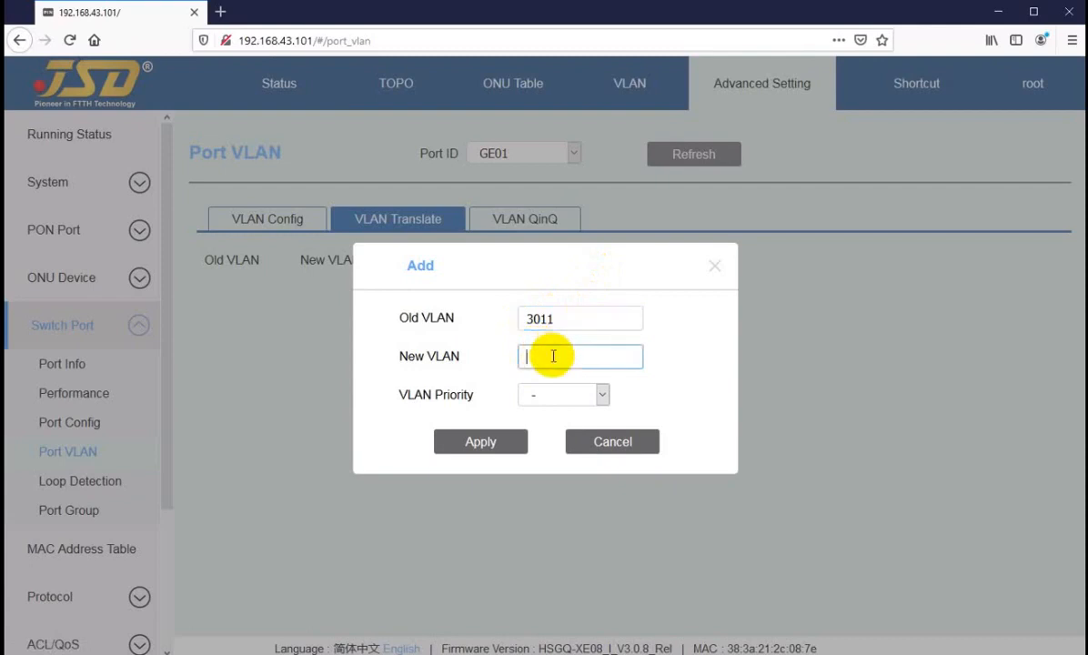
click(561, 400)
click(557, 395)
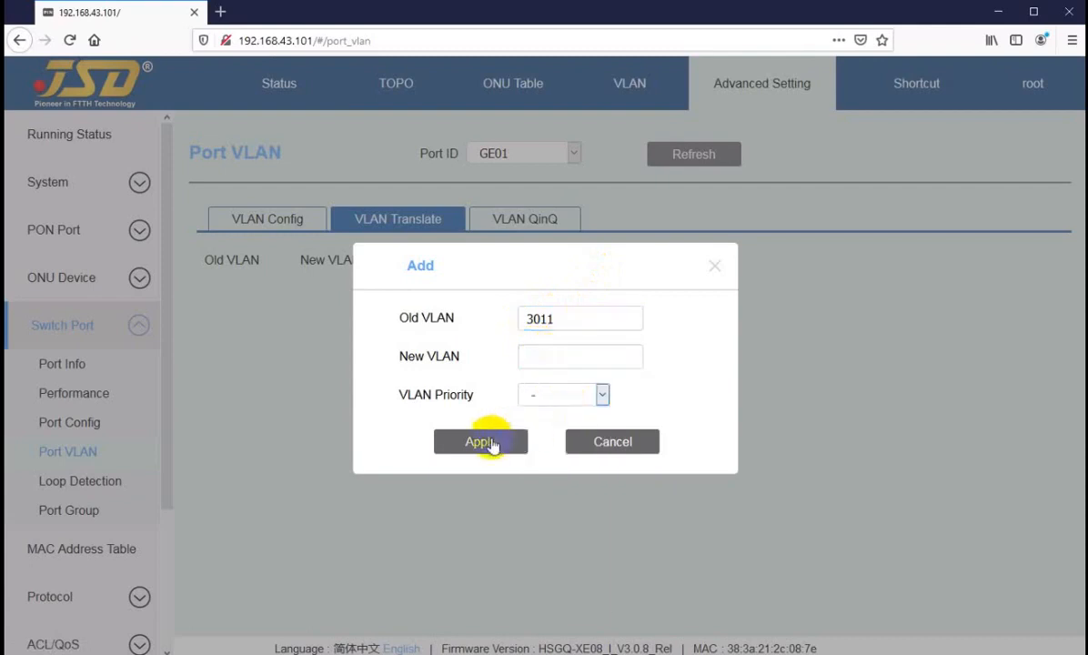
click(586, 443)
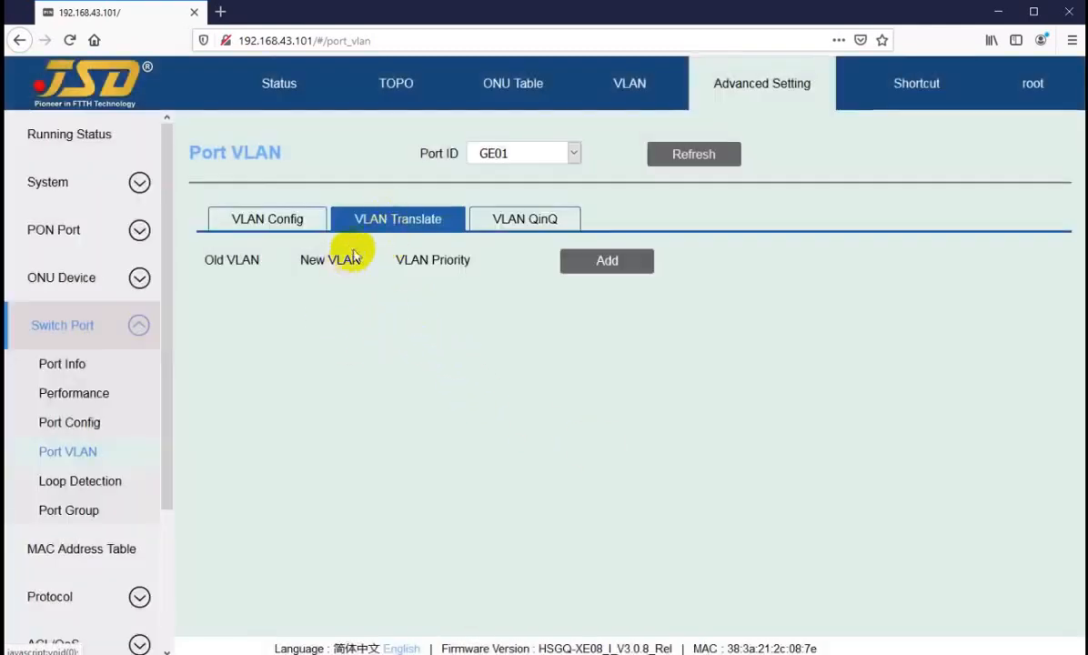
Start a new VLAN QinQ mapping and view the SVLAN priority choices without picking one.
click(510, 224)
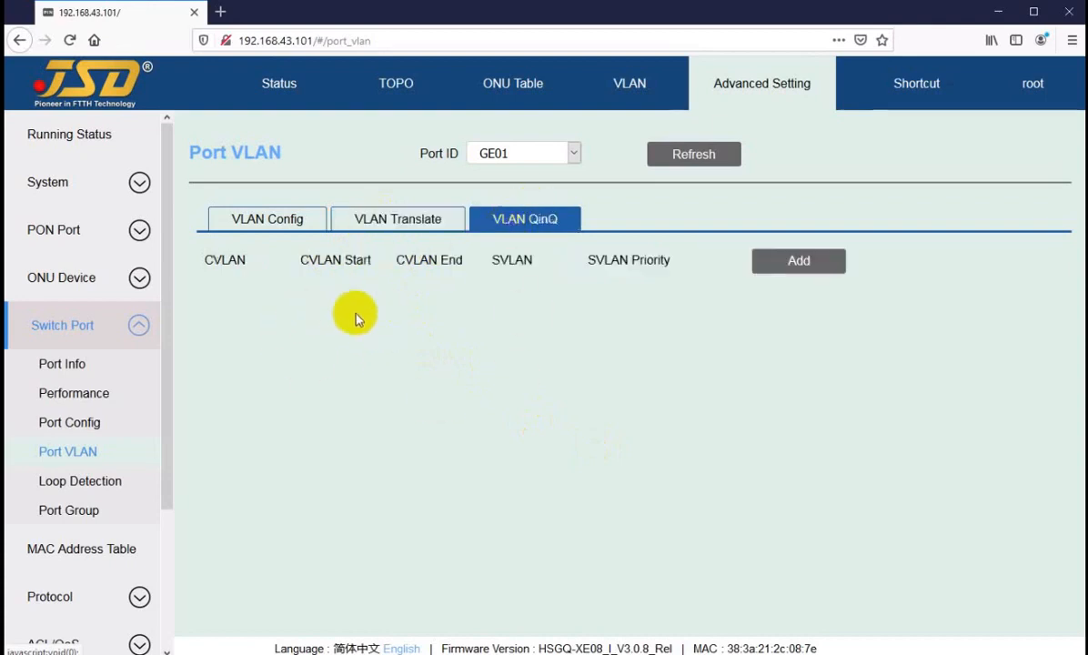
click(801, 263)
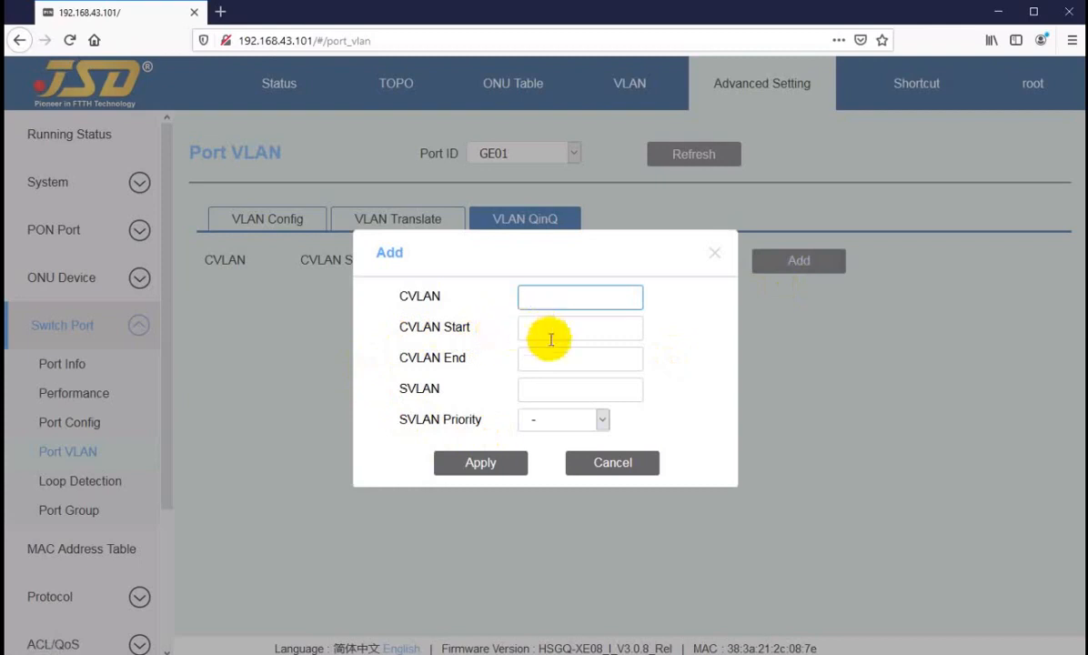
click(539, 389)
click(536, 327)
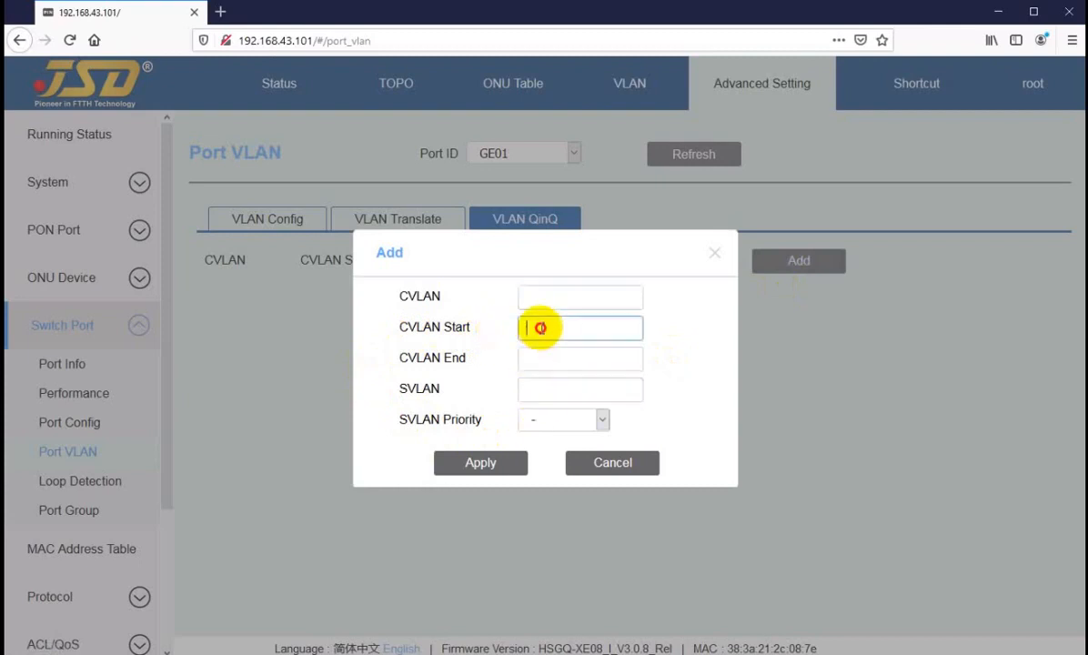
click(531, 357)
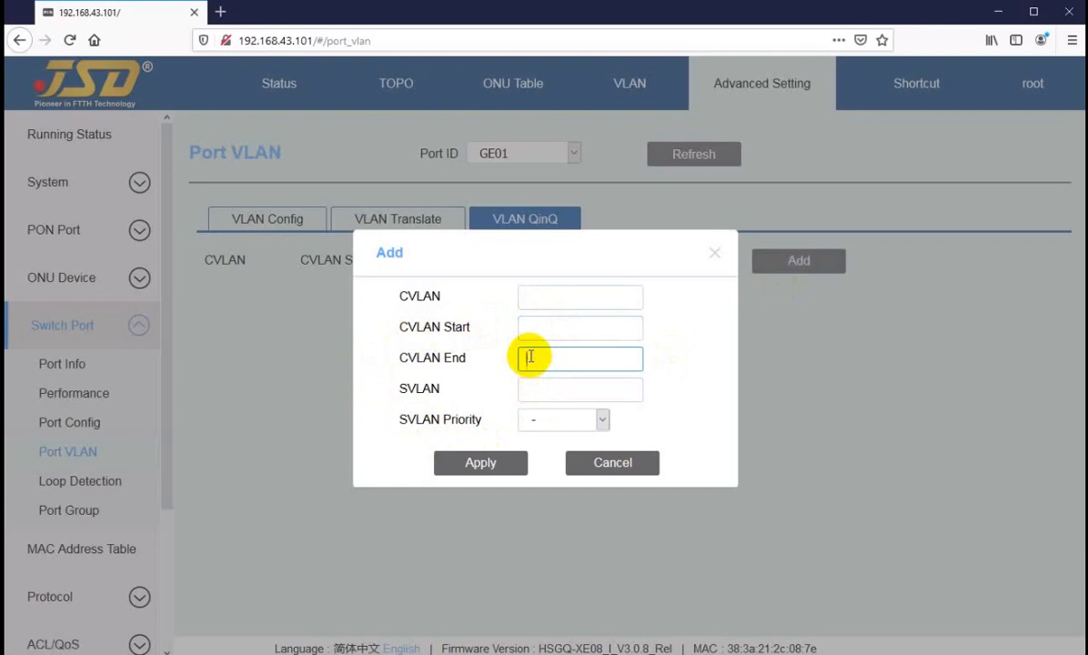
click(550, 421)
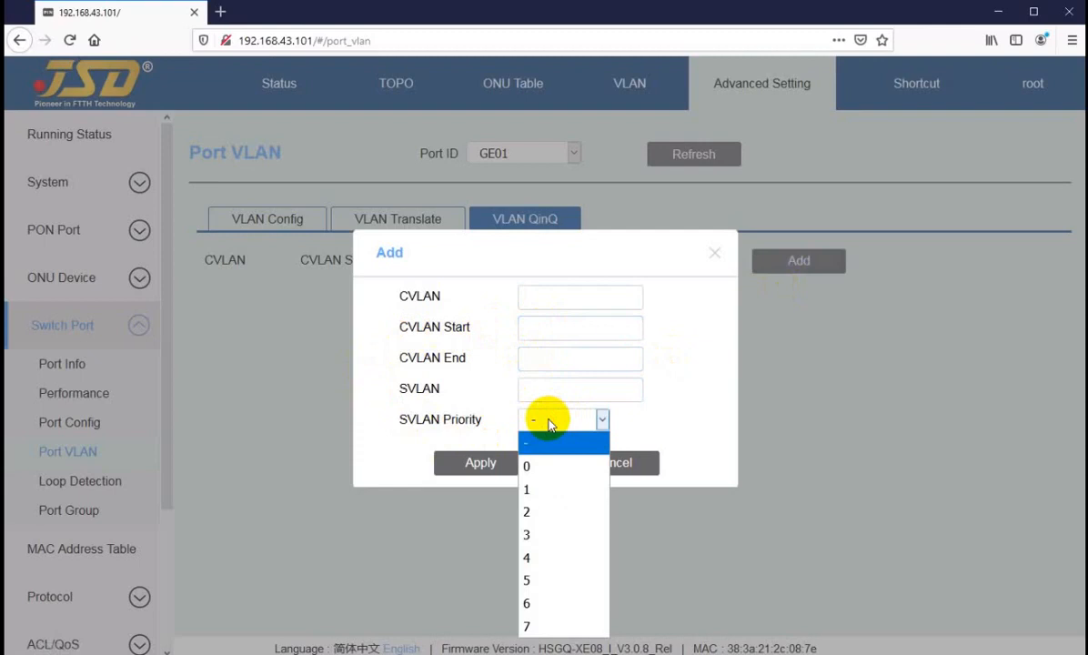
click(550, 424)
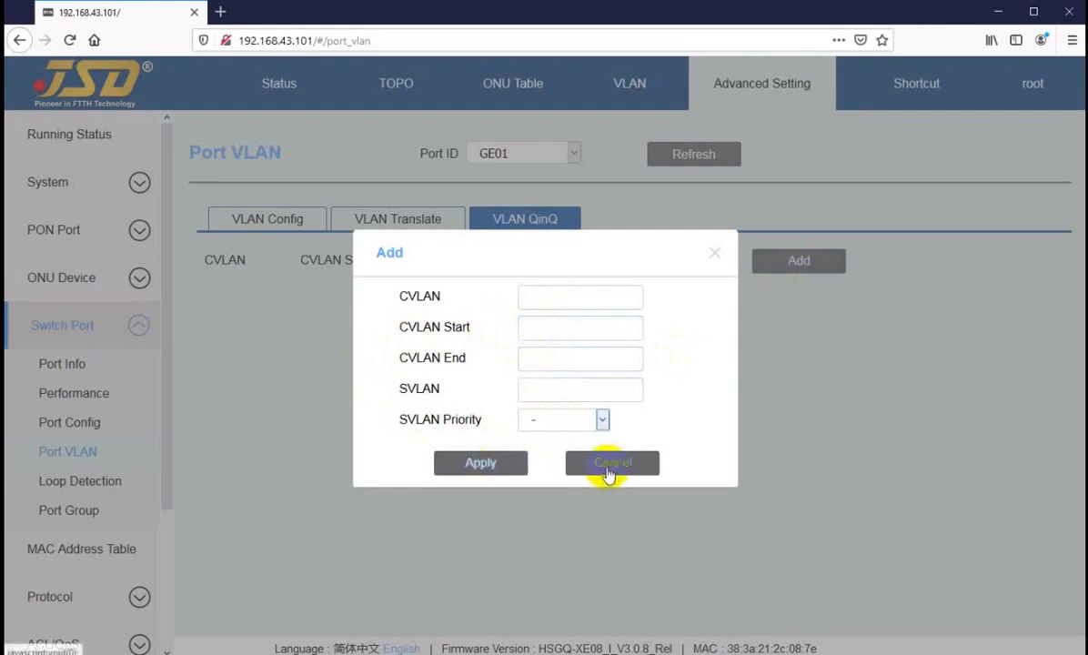
Step through the SVLAN and CVLAN start/end fields, then cancel the mapping unsaved.
click(544, 388)
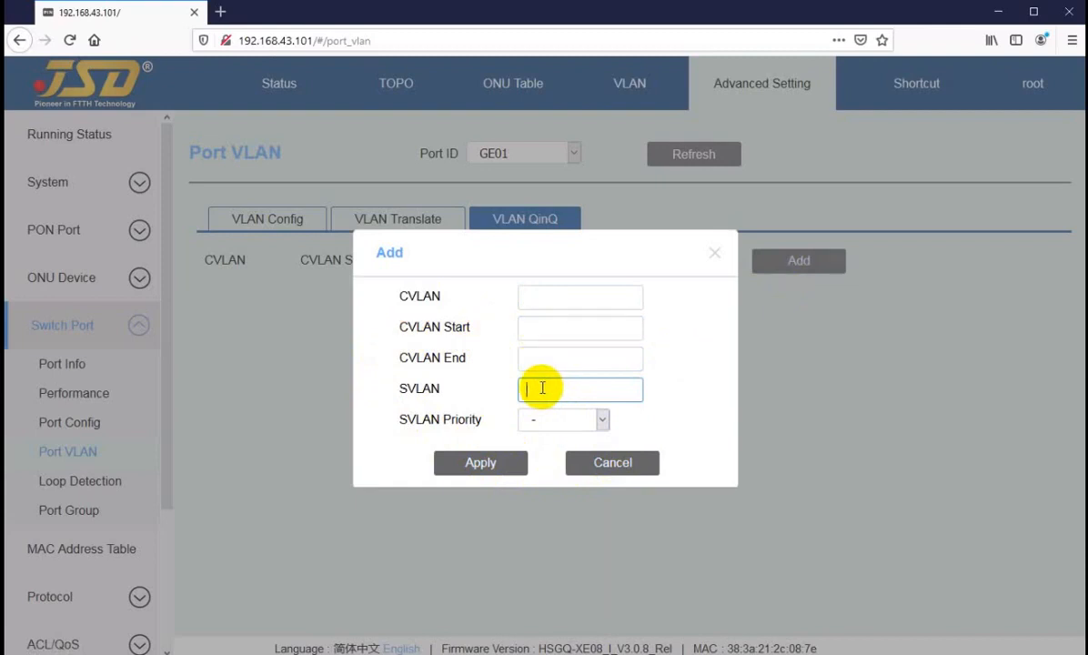
click(538, 327)
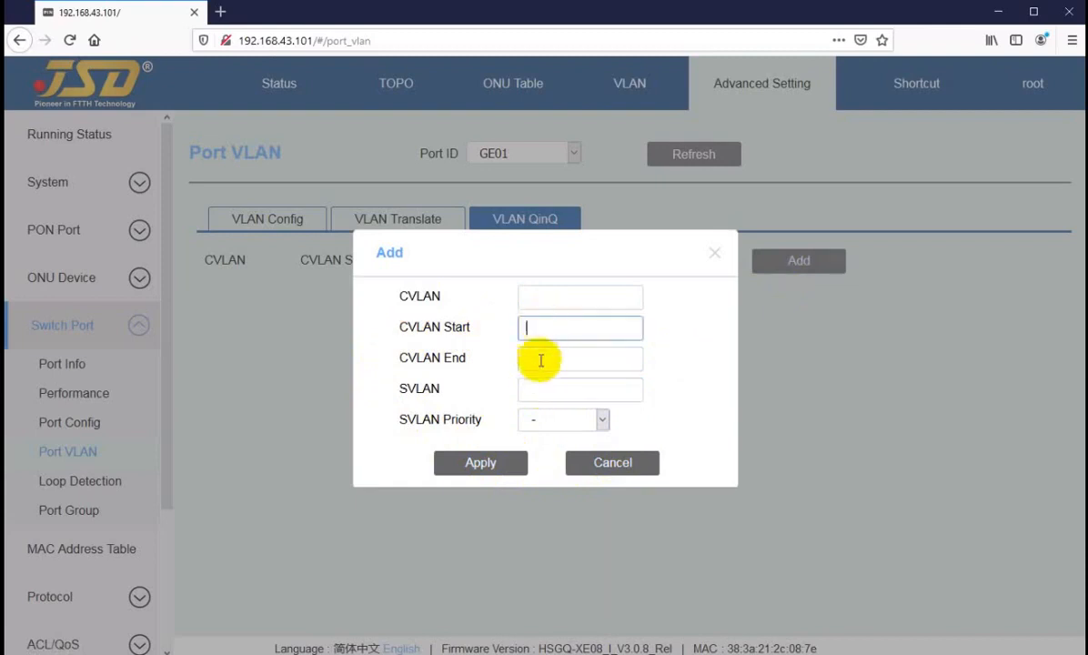
click(536, 357)
click(540, 331)
click(540, 357)
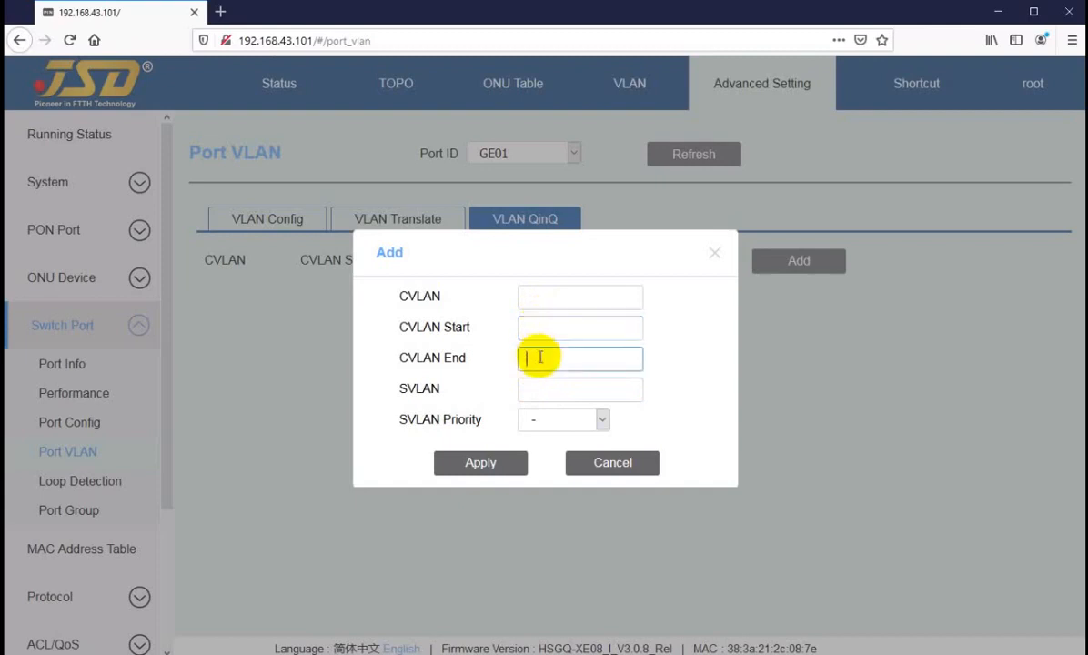
click(545, 327)
click(549, 361)
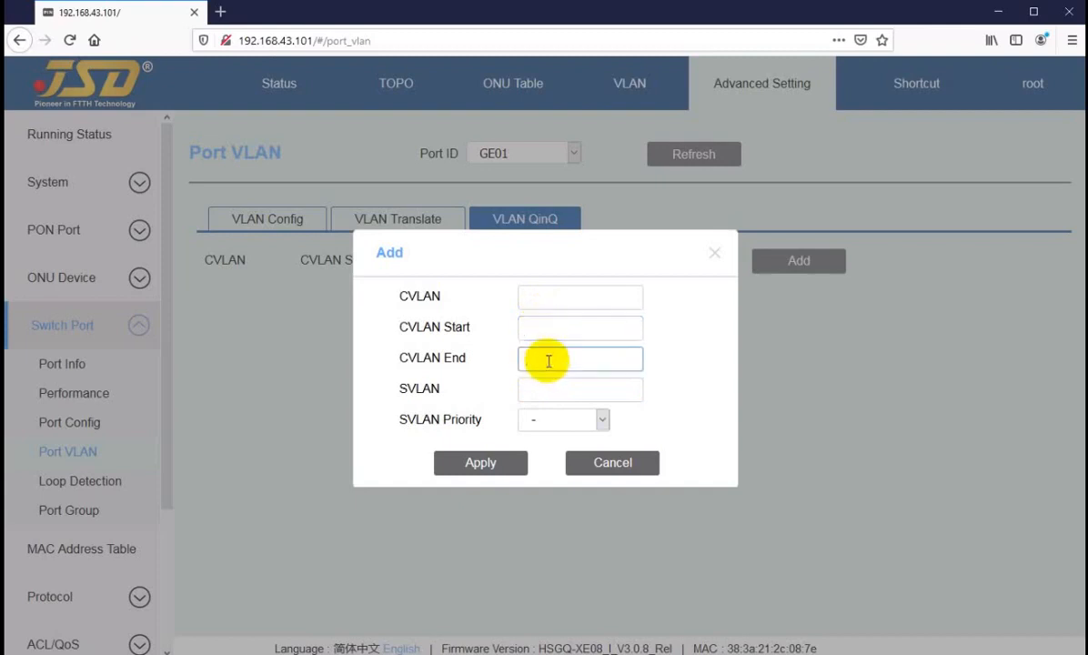
click(619, 469)
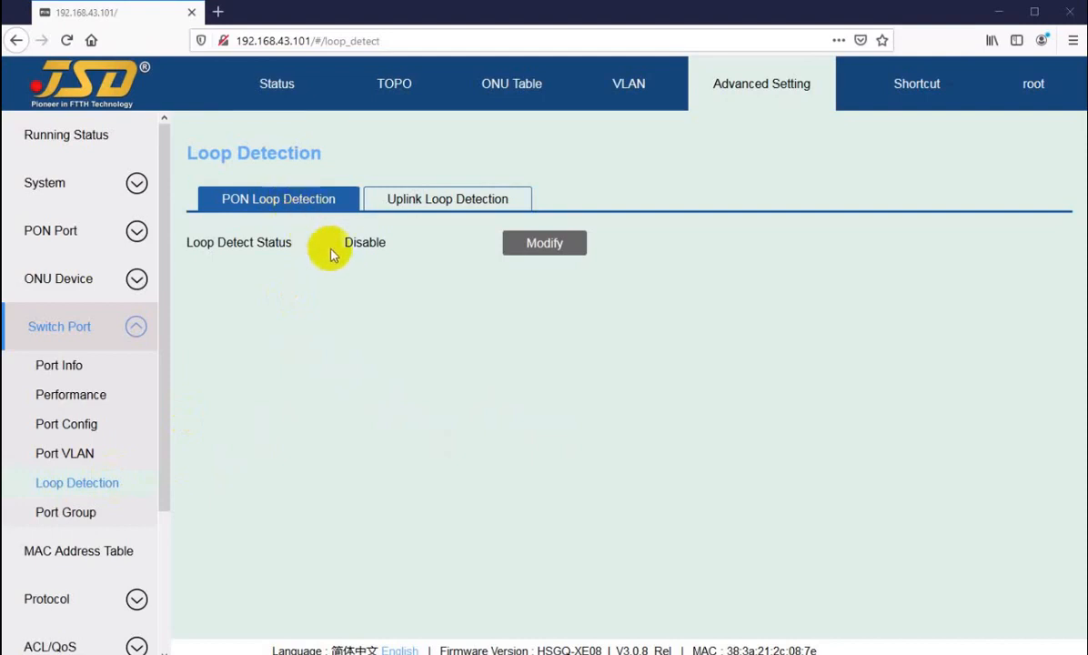
Highlight the PON loop detection status, which reads Disable.
double_click(359, 242)
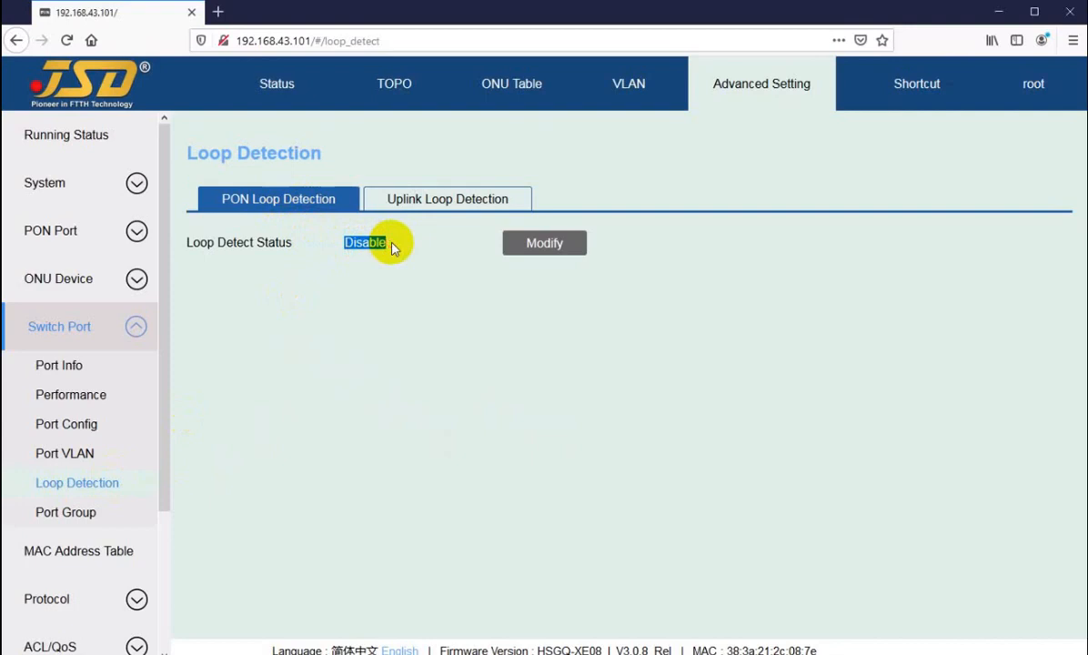
click(371, 241)
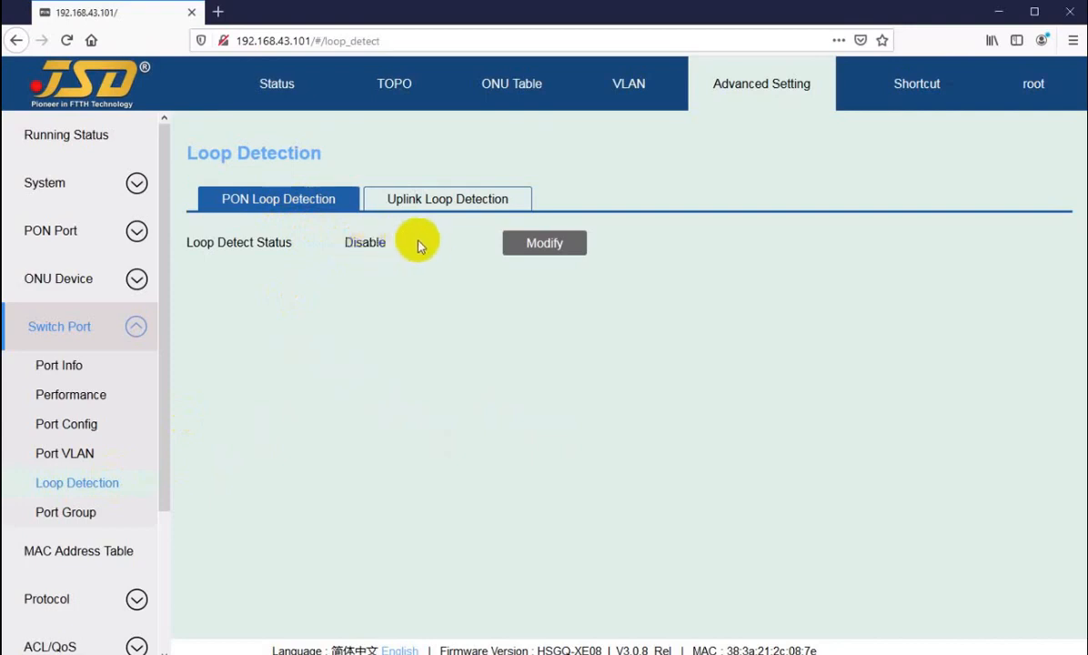
drag(345, 242, 376, 243)
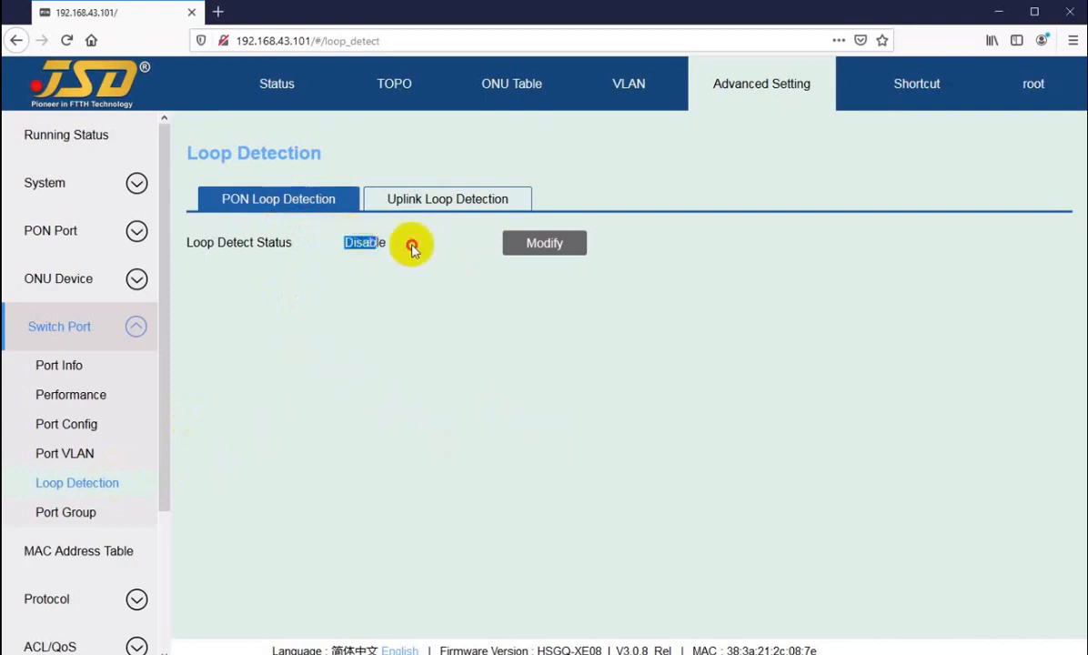
click(411, 248)
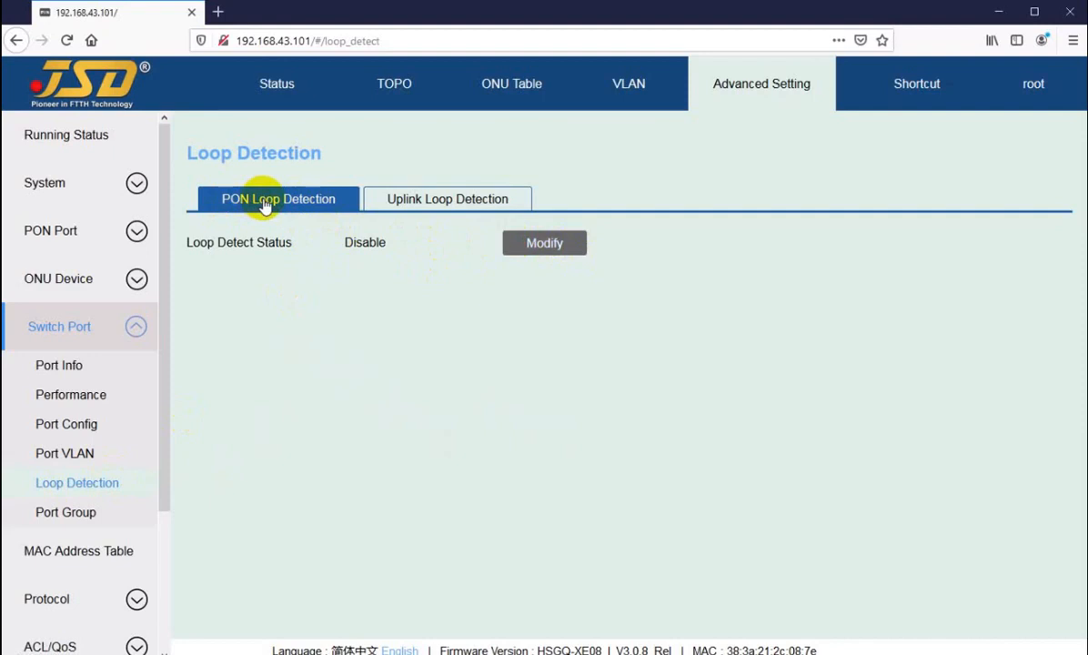
Set the PON Loop Detect Status to Enable and apply it.
click(554, 244)
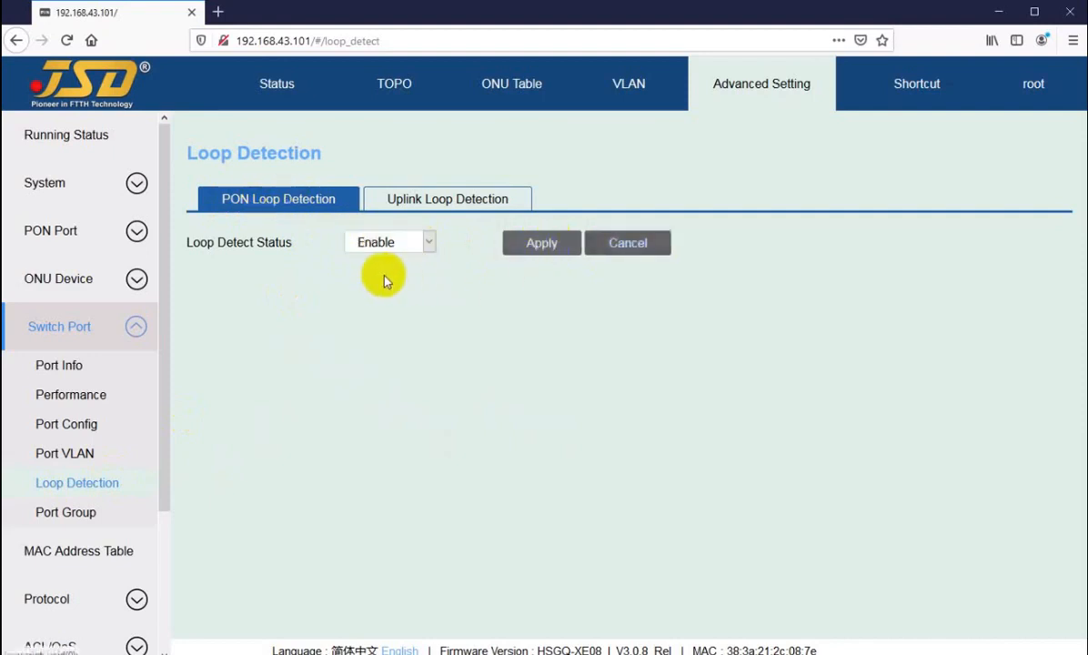
click(398, 243)
click(399, 246)
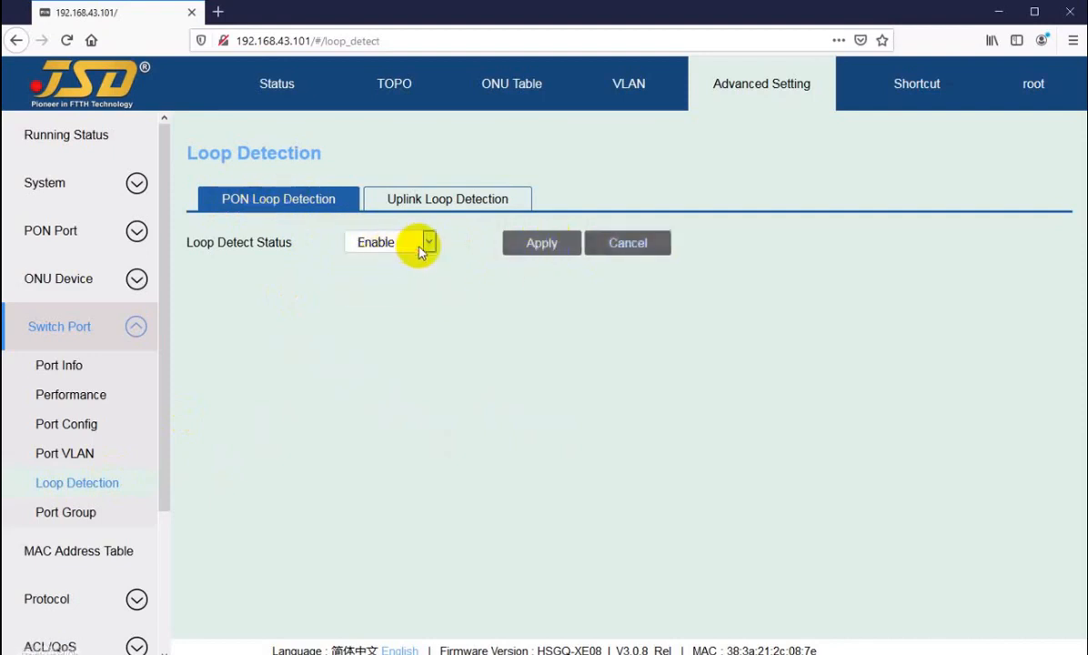
click(535, 245)
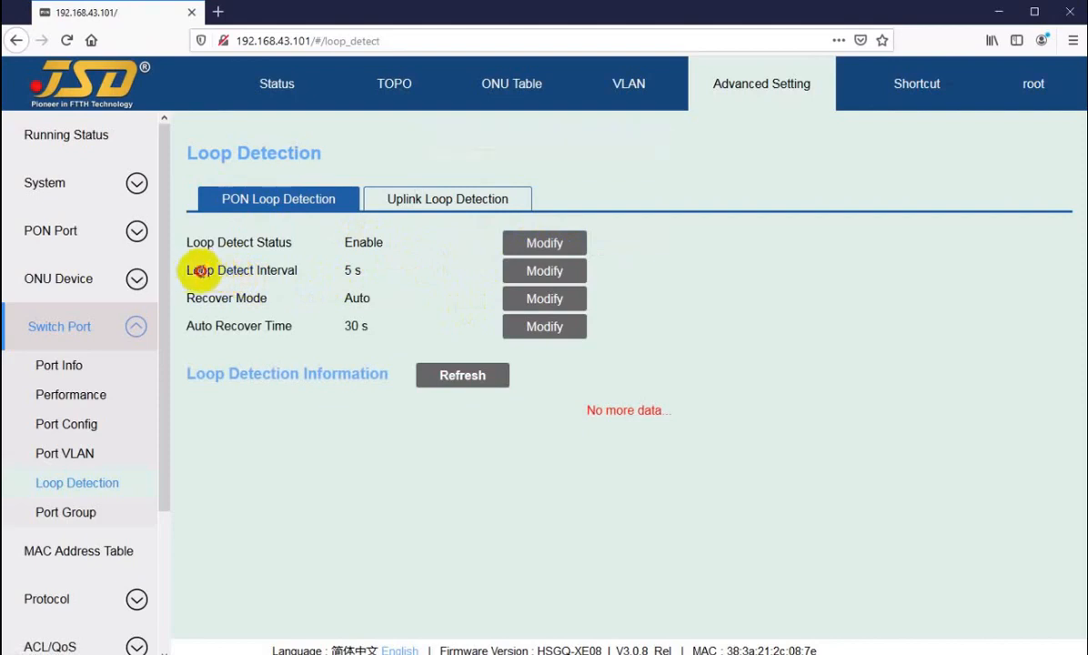
Open the Loop Detect Interval edit and cancel it, keeping 5 s.
drag(189, 270, 357, 266)
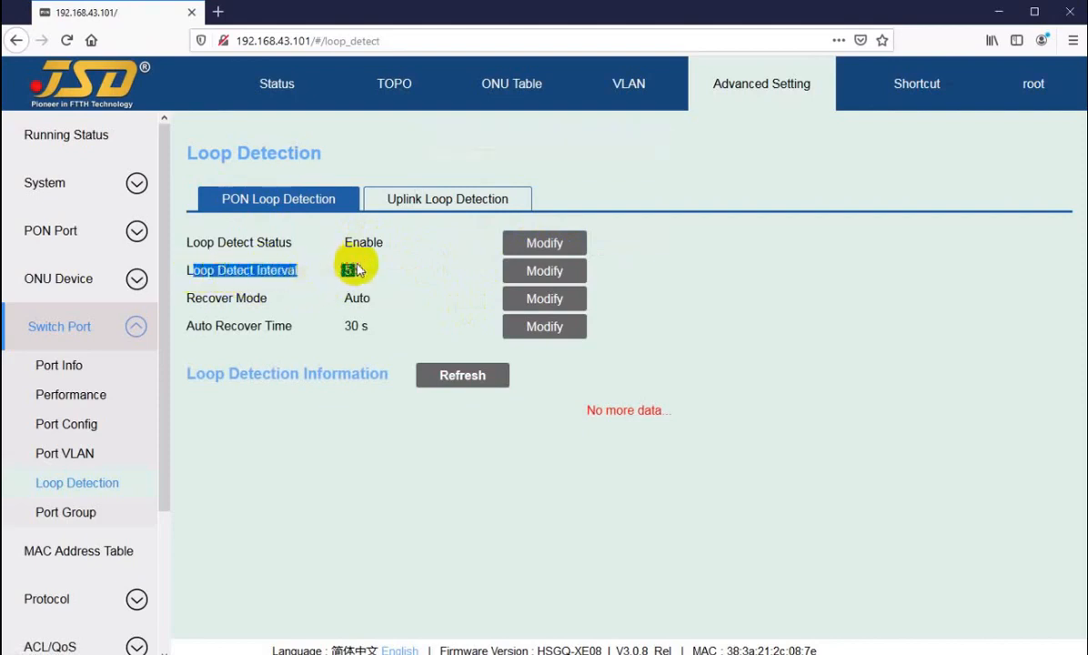
click(352, 269)
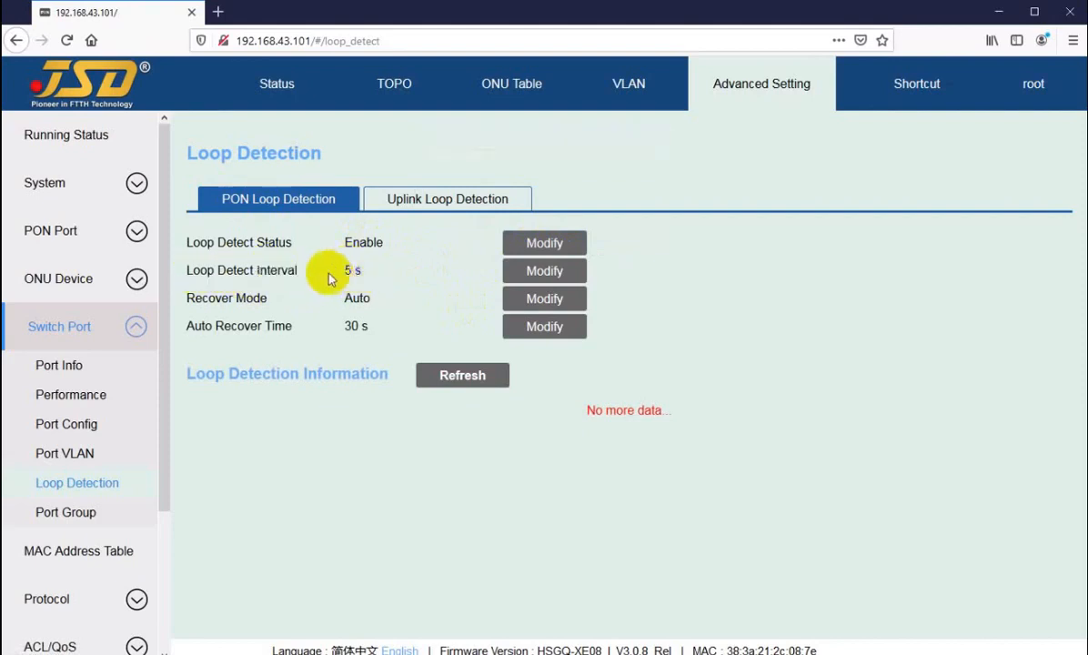
click(509, 274)
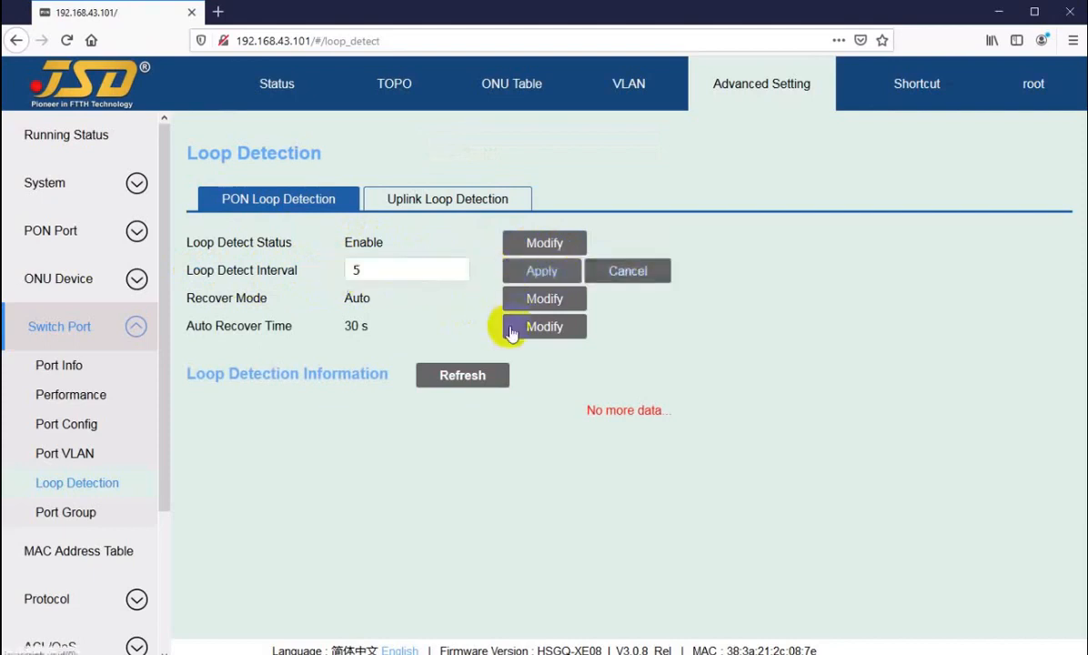
click(623, 271)
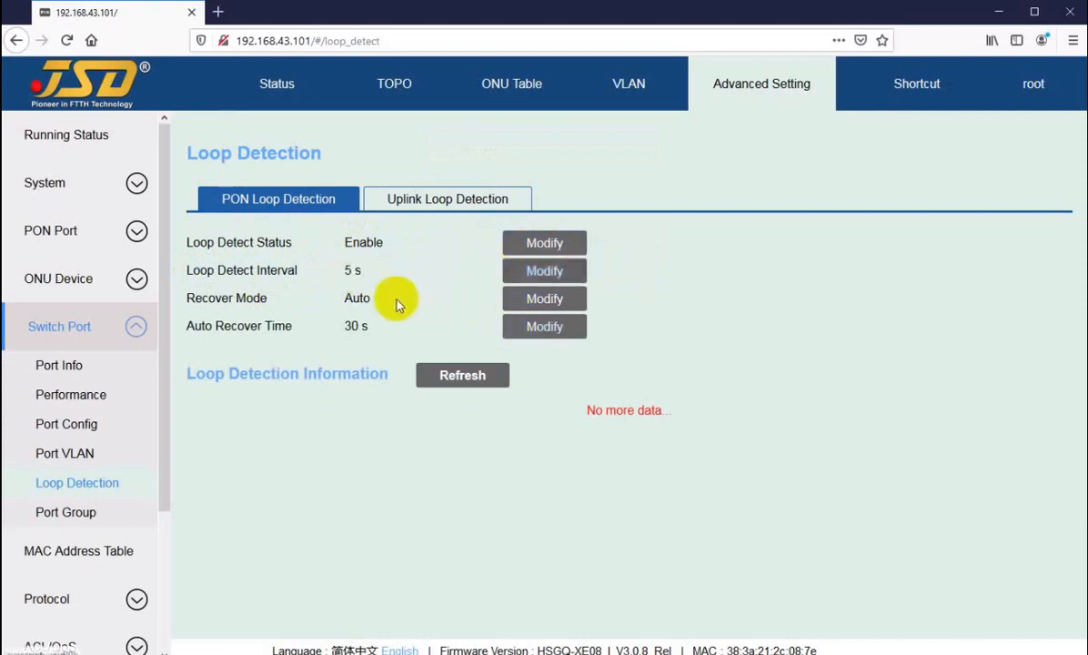
Open the Recover Mode edit, leave it on Auto, and cancel.
drag(192, 297, 352, 296)
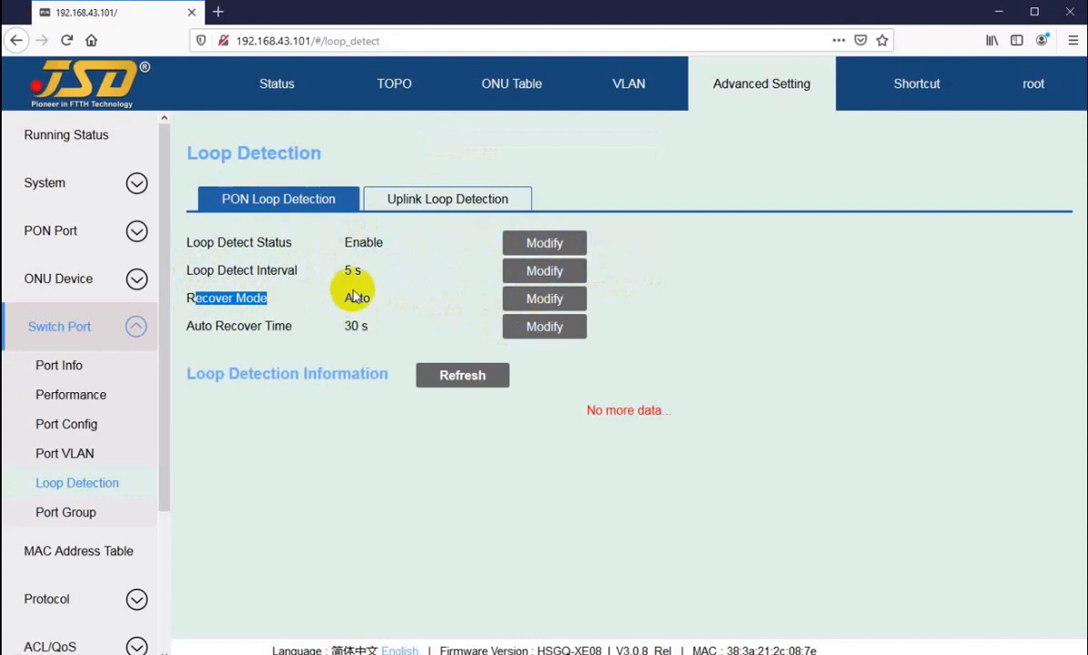
double_click(356, 298)
click(523, 300)
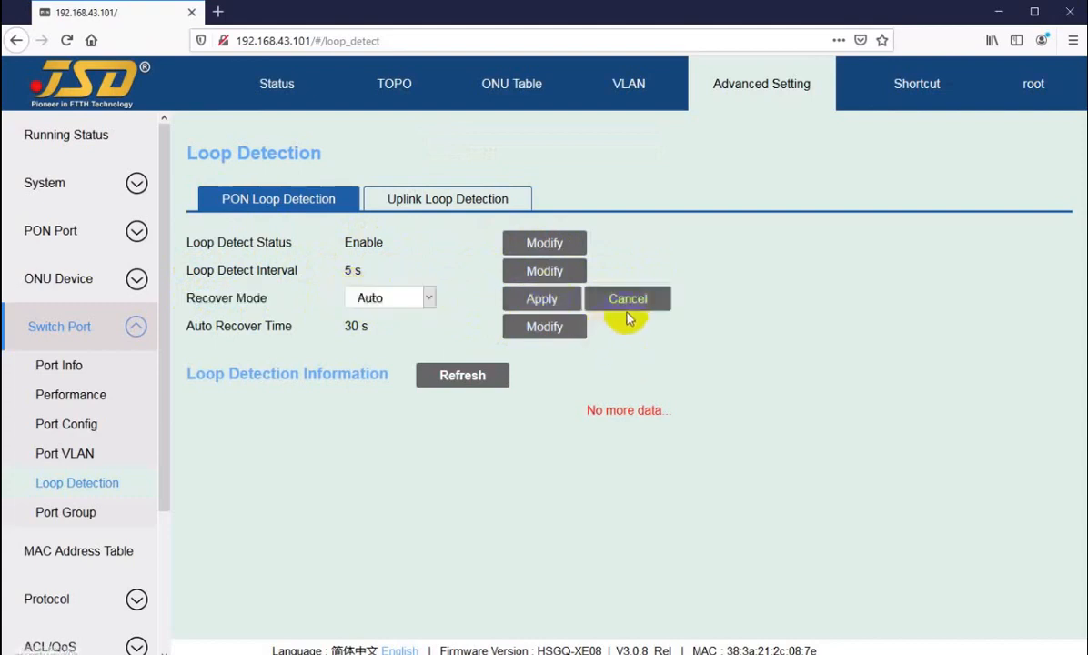
click(405, 296)
click(405, 300)
click(641, 300)
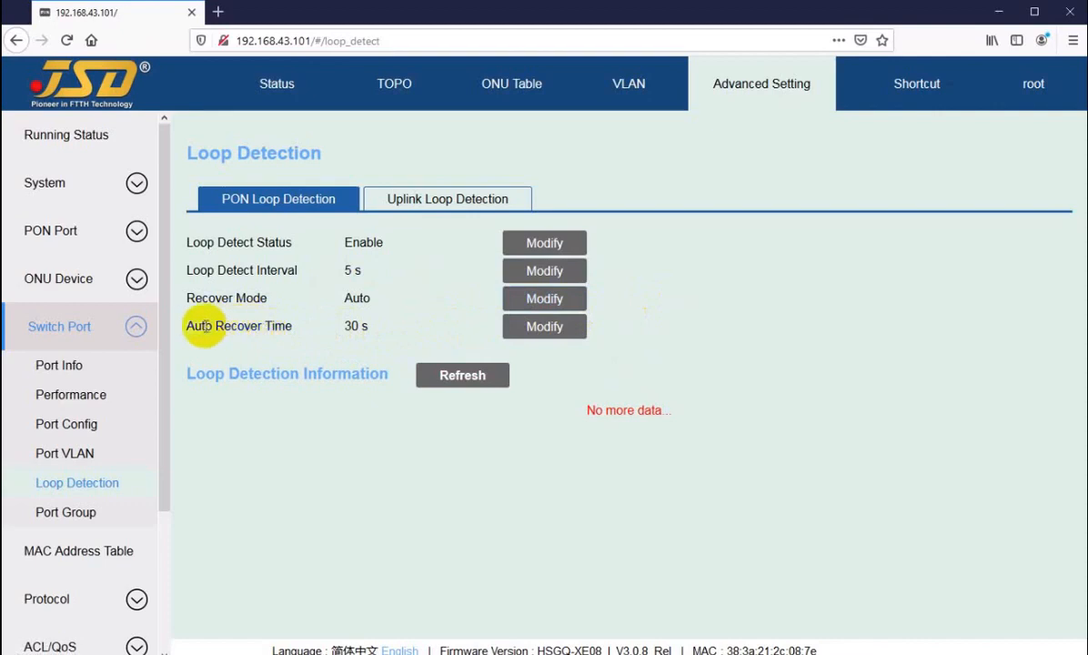
Highlight the 30 s Auto Recover Time, 5 s interval and Auto recover mode values.
drag(195, 326, 360, 326)
click(348, 298)
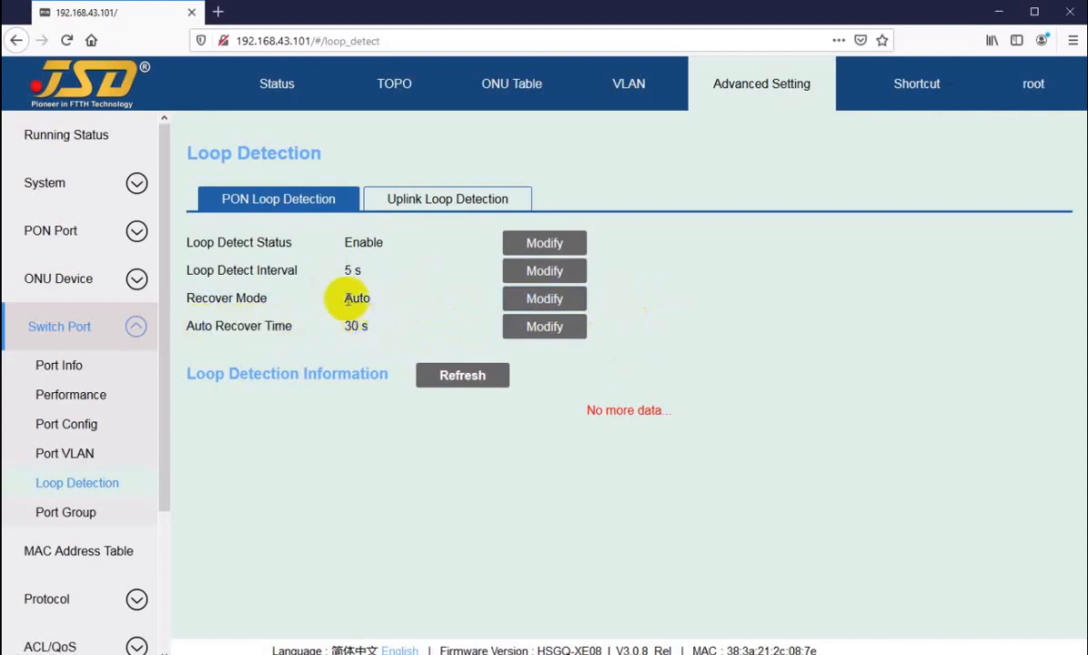
double_click(348, 299)
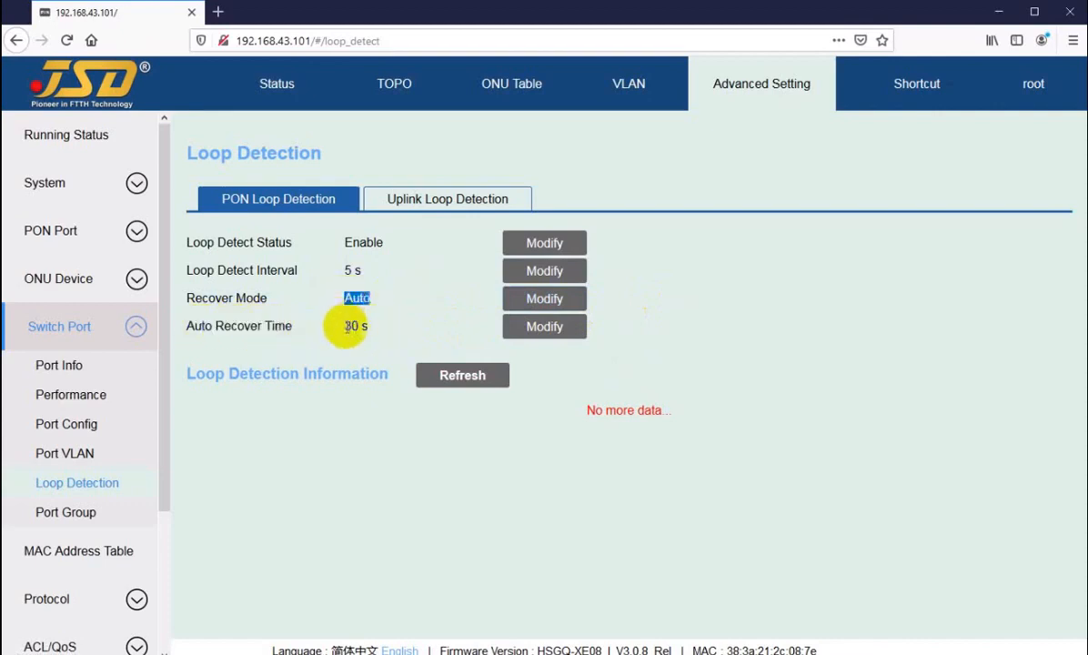
click(347, 328)
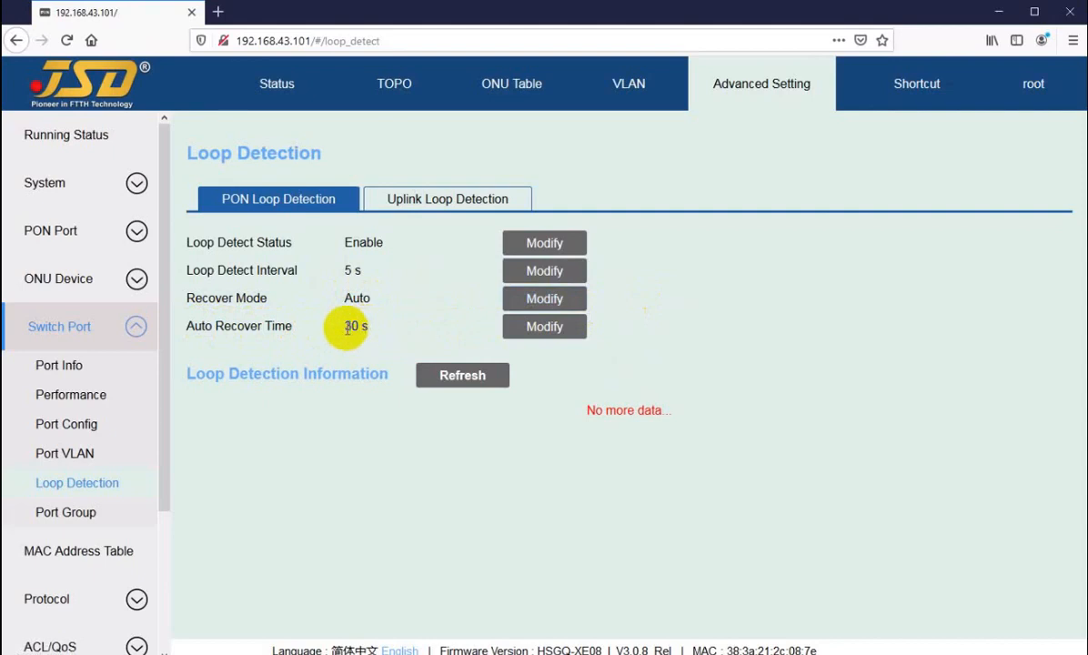
double_click(350, 326)
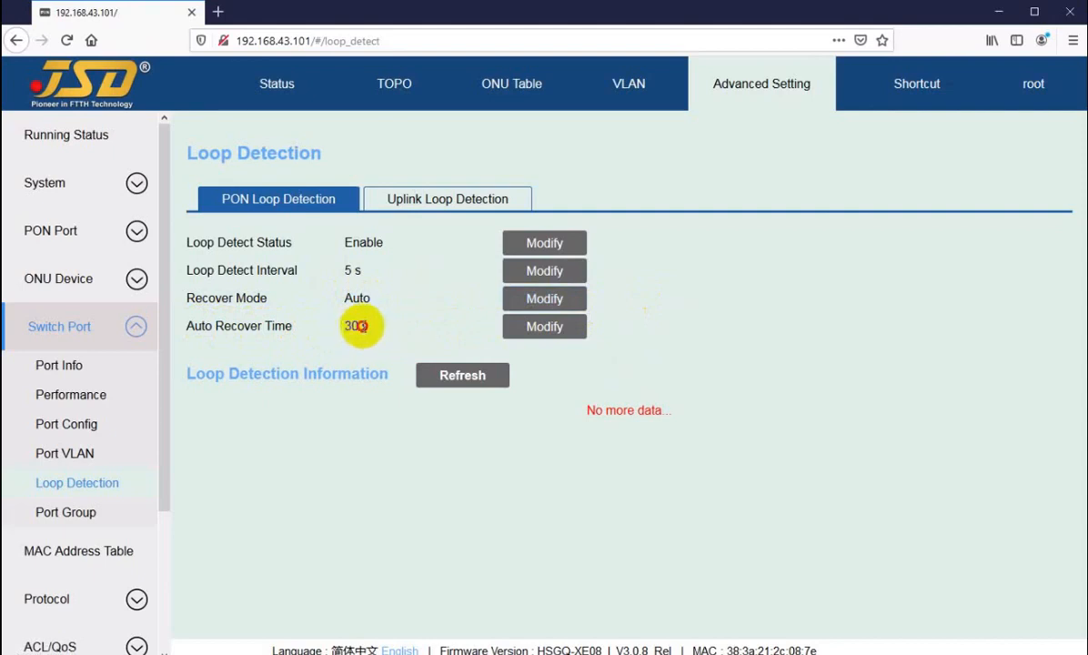
mouse_move(362, 326)
mouse_down()
mouse_move(346, 326)
mouse_move(370, 332)
mouse_up()
click(354, 327)
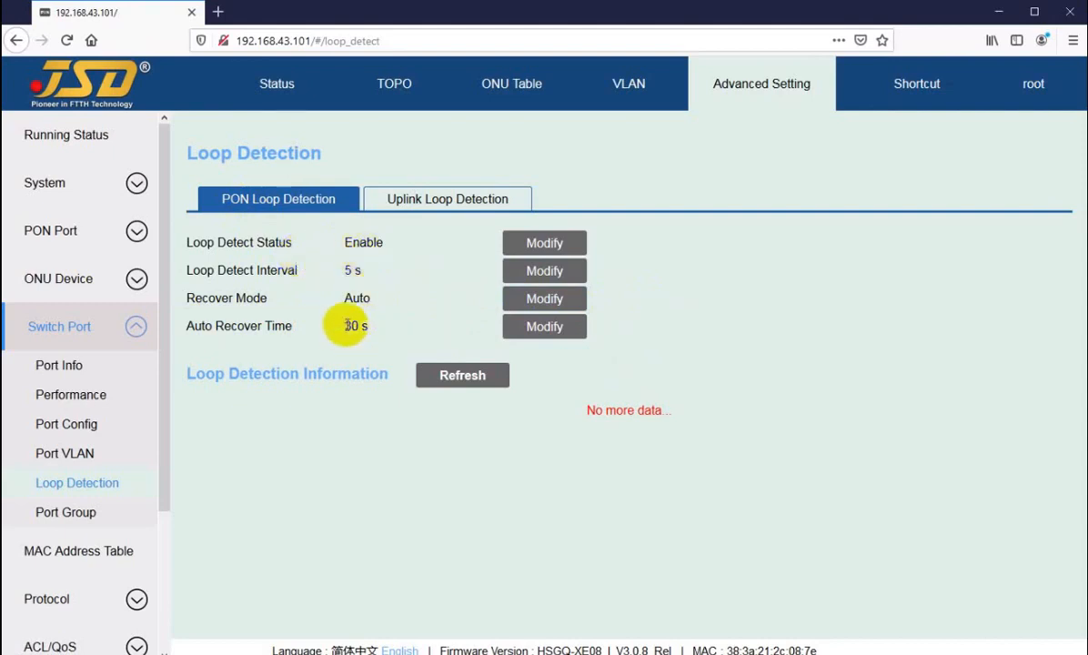
double_click(350, 326)
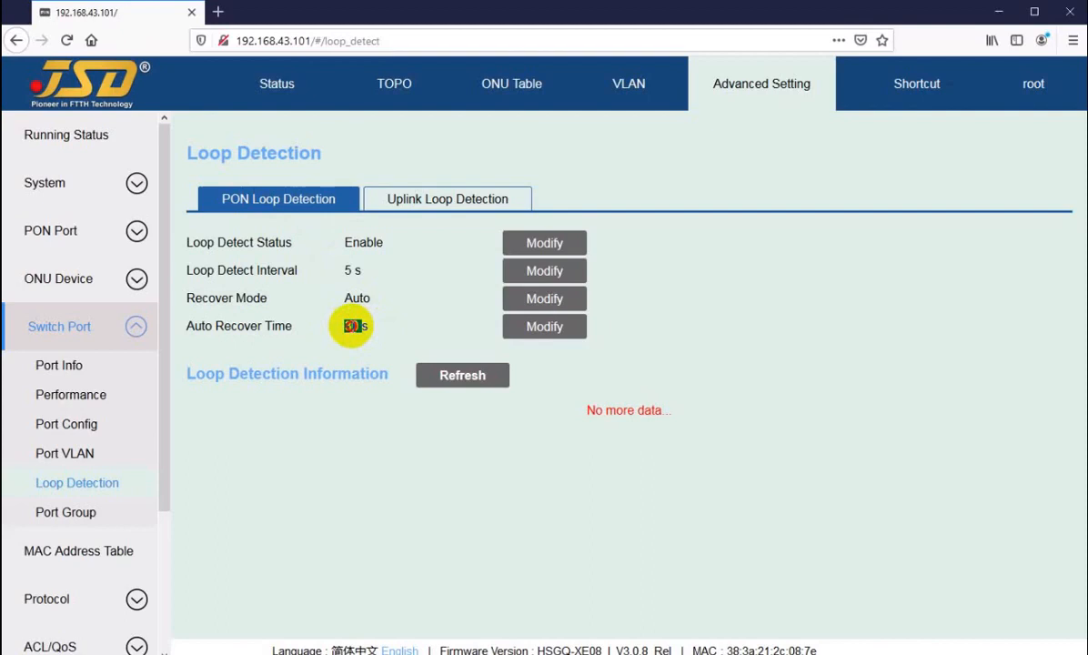
click(351, 326)
drag(345, 325, 361, 326)
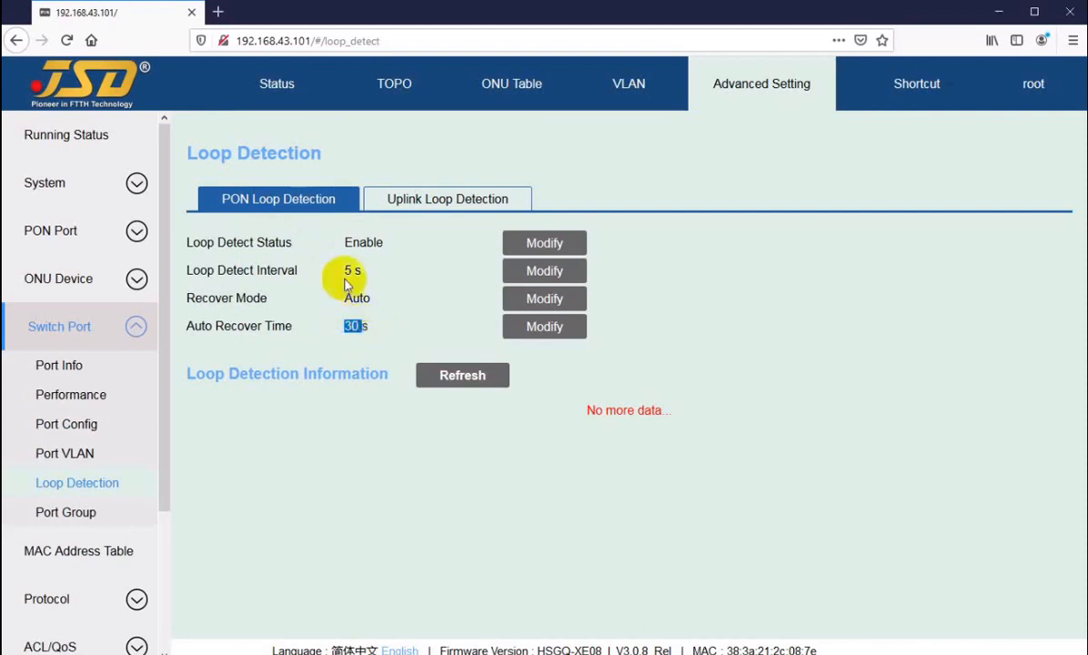
drag(344, 270, 362, 297)
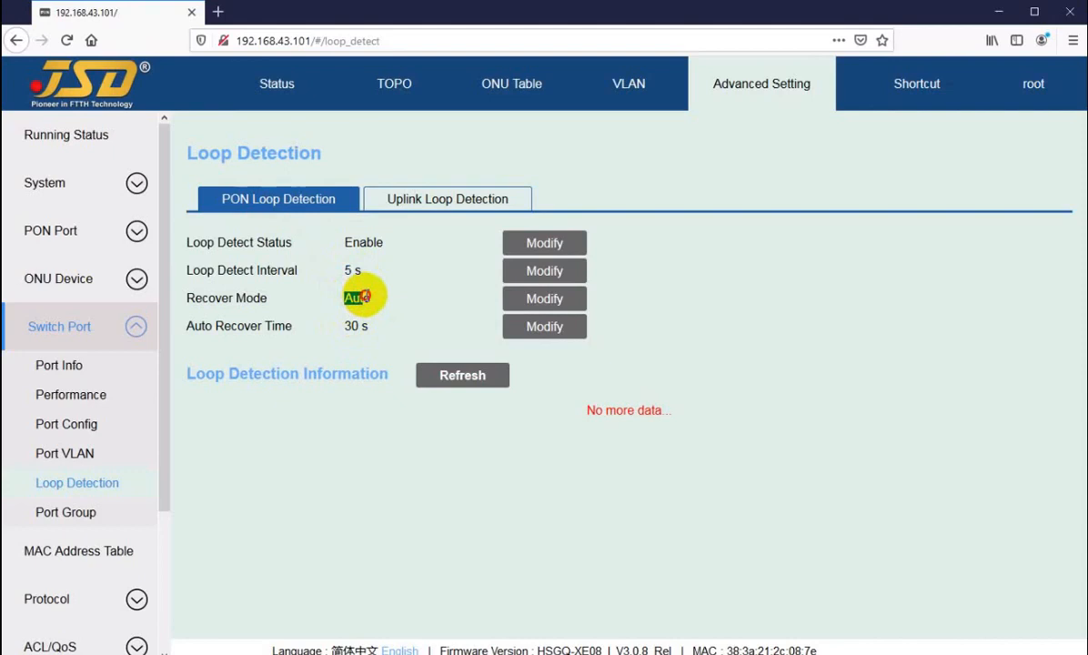
click(365, 295)
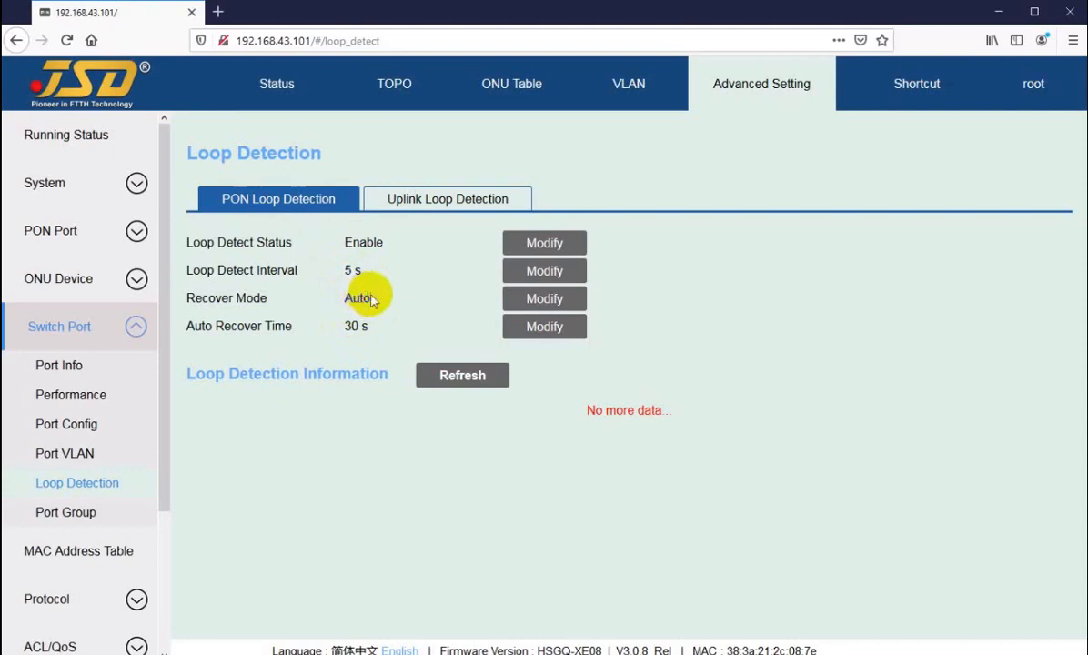
Switch to Uplink Loop Detection and highlight its Auto recover mode.
click(412, 204)
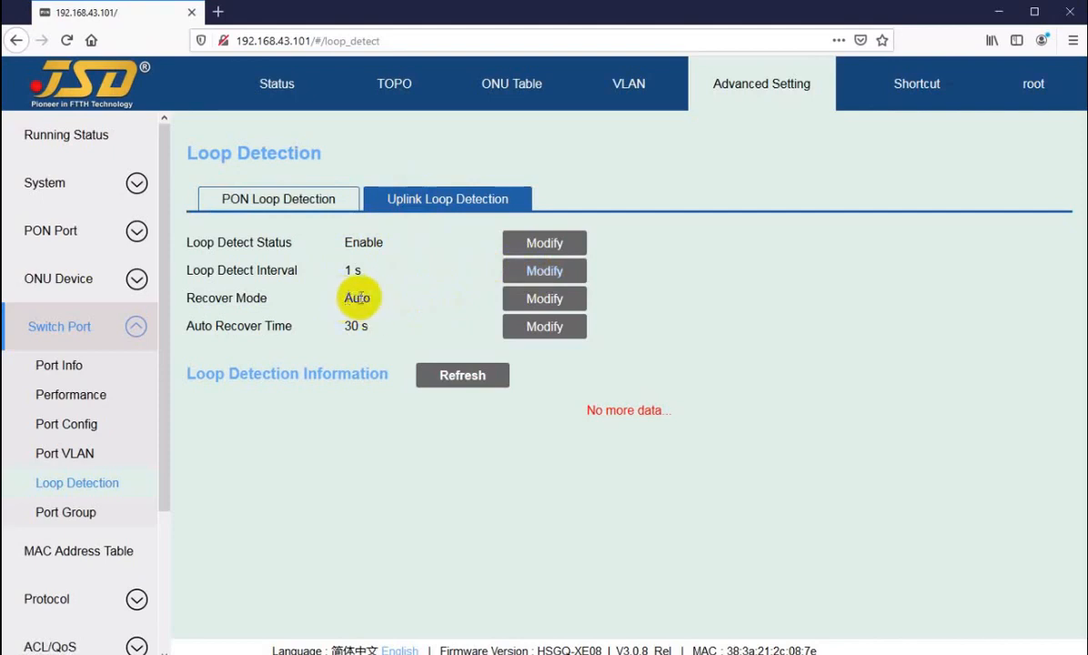
drag(342, 298, 377, 303)
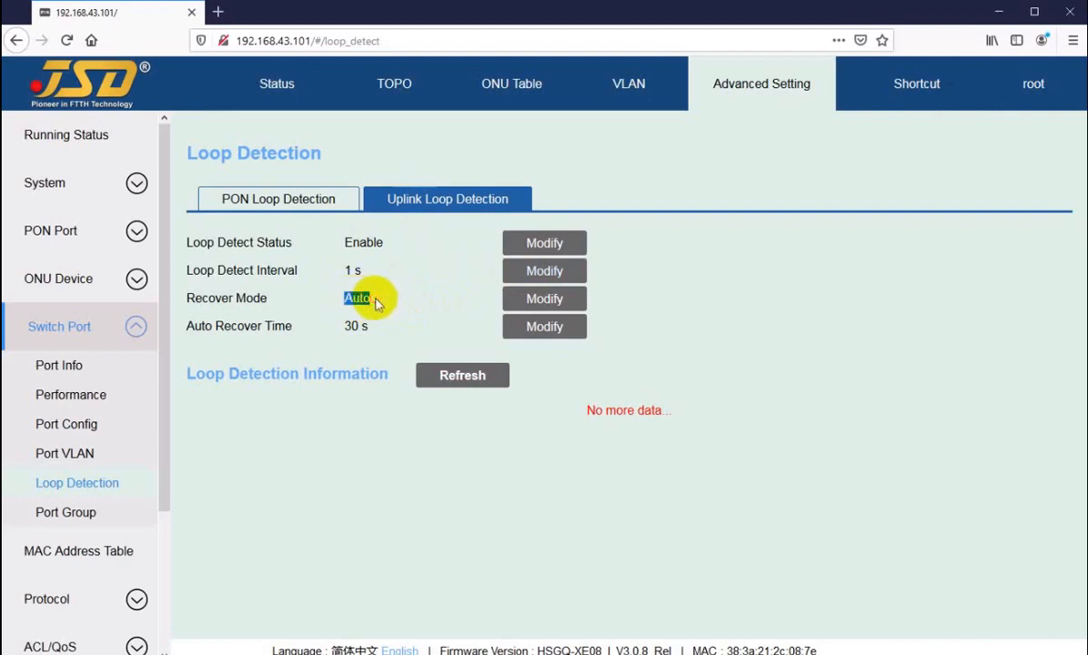
click(359, 299)
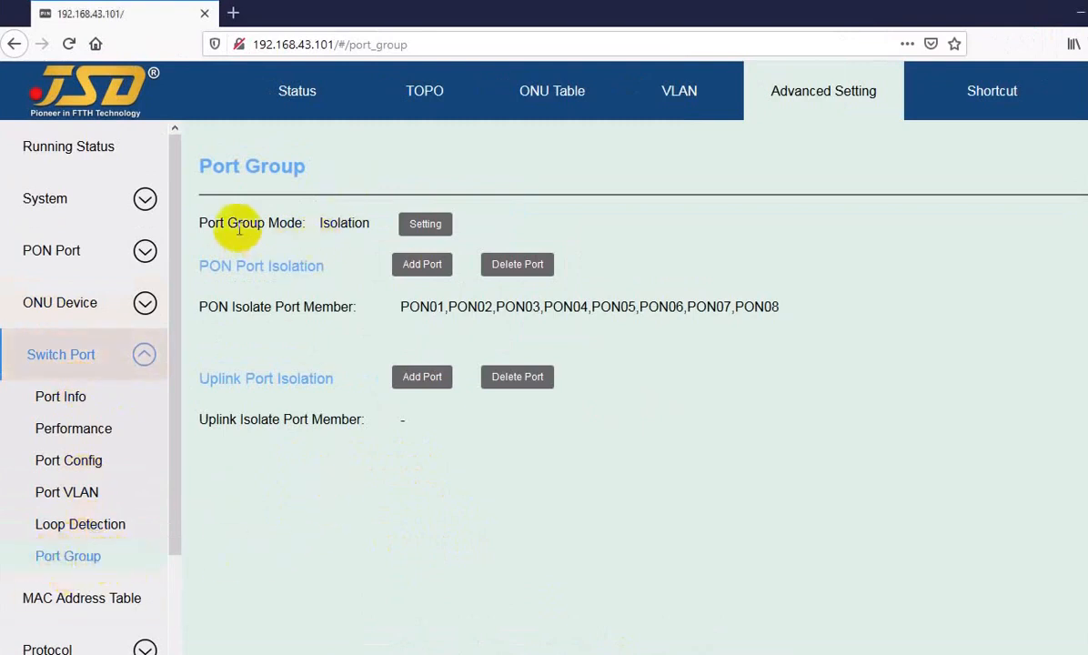
Highlight the Port Group Mode label and the PON isolate member list PON01–PON08.
drag(215, 223, 326, 221)
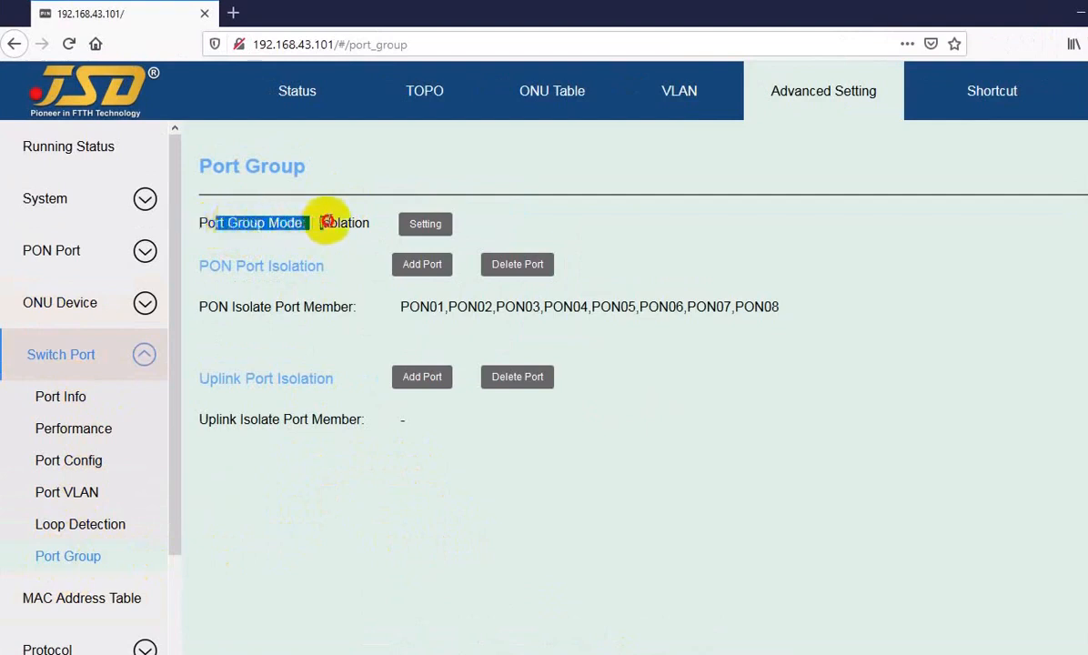
click(341, 224)
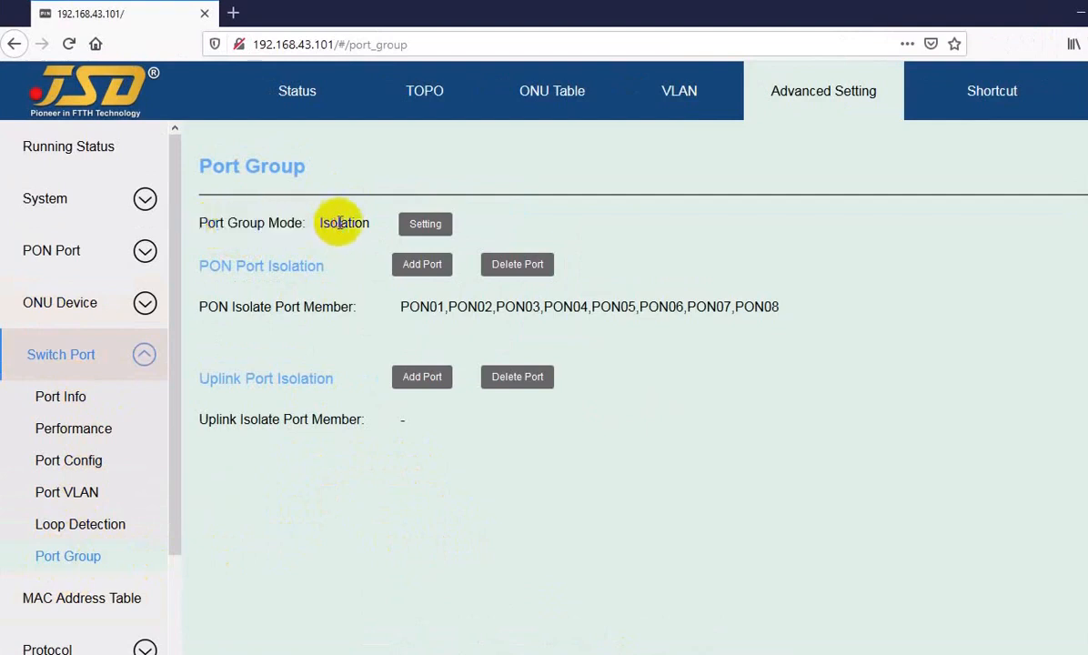
drag(400, 307, 760, 309)
click(755, 308)
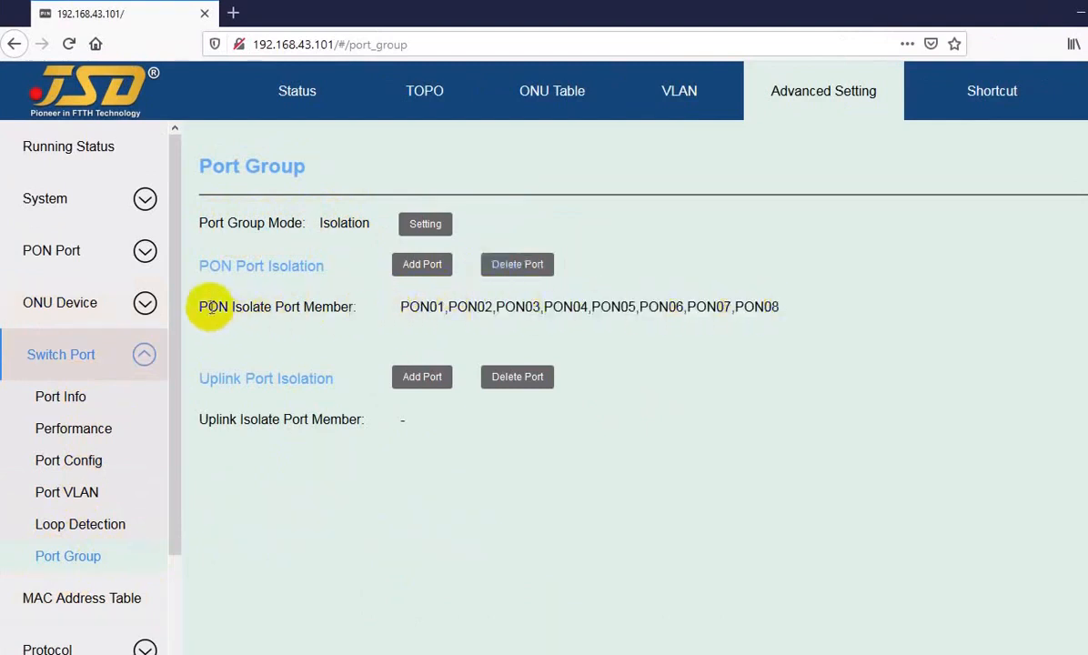
drag(211, 306, 339, 306)
drag(488, 307, 592, 307)
click(555, 307)
click(602, 306)
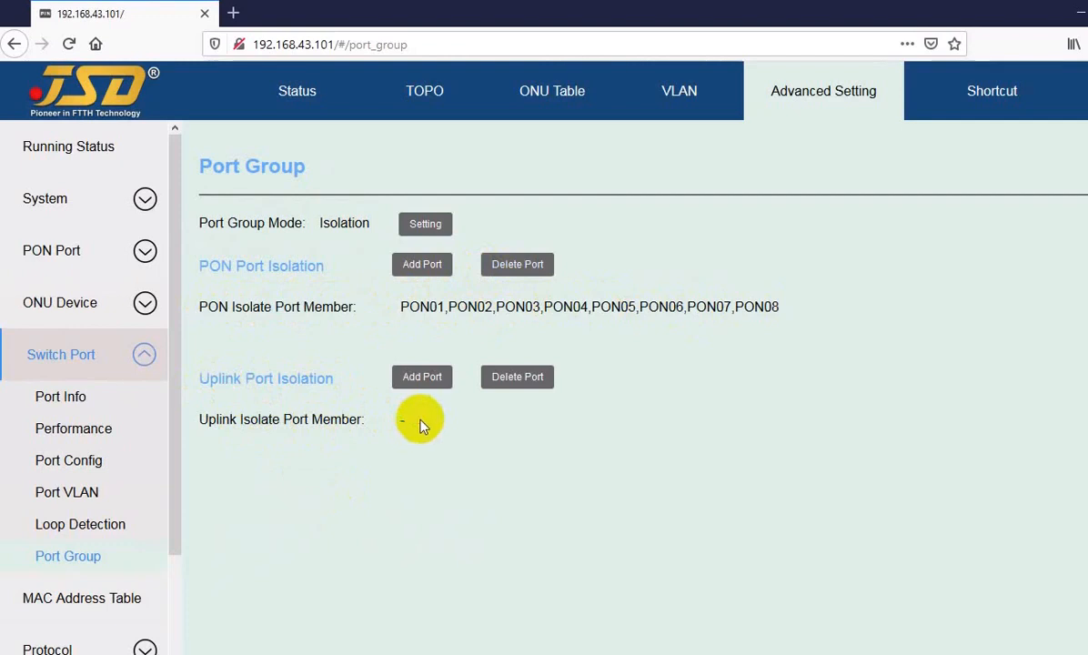
Highlight individual members PON01, PON02, PON03 and PON08 in the isolation list.
click(408, 306)
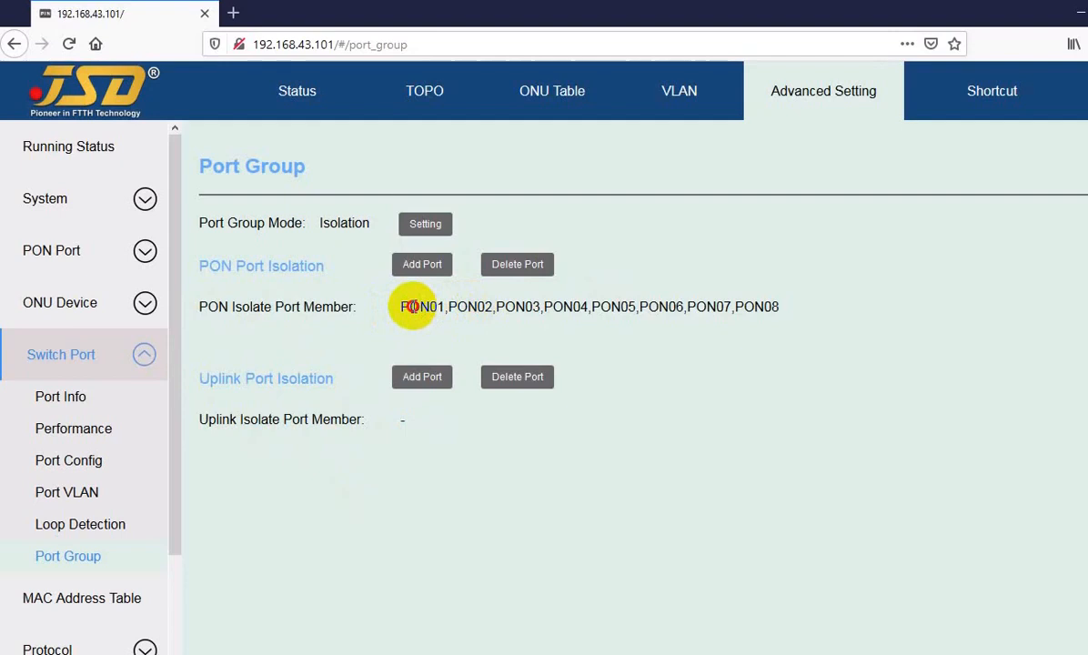
drag(411, 306, 509, 307)
click(512, 308)
drag(412, 306, 421, 306)
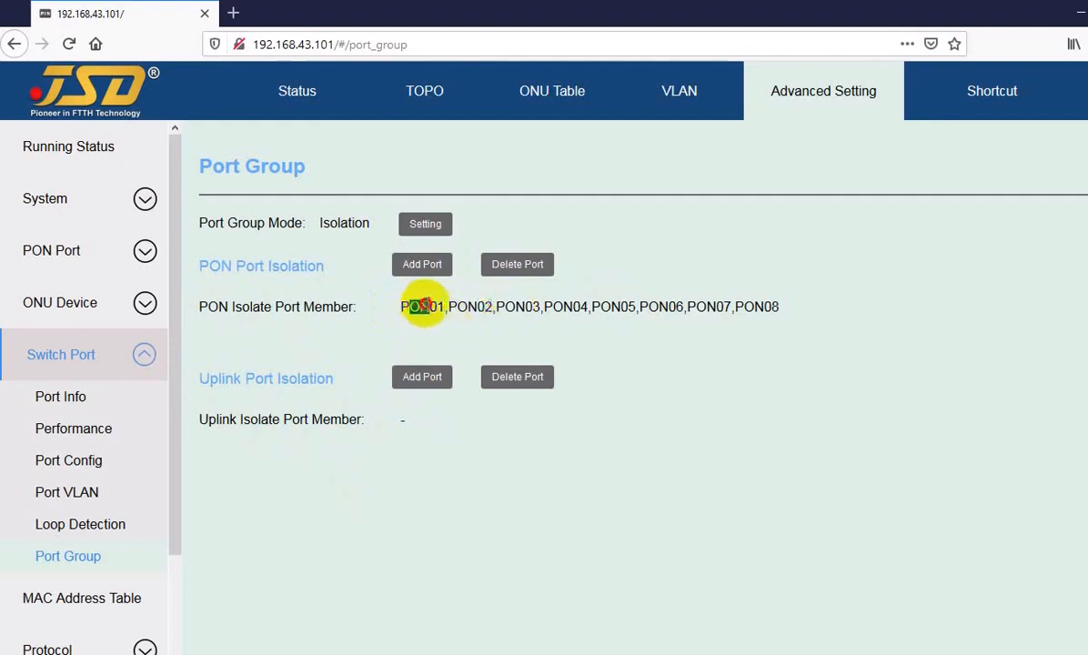
click(475, 306)
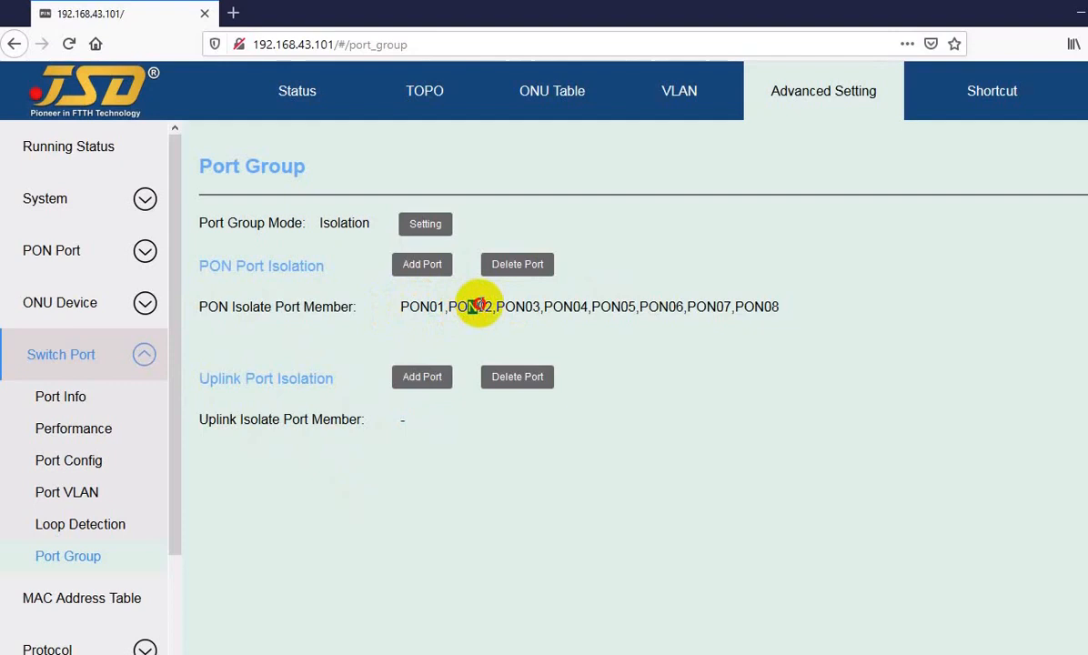
drag(515, 305, 563, 306)
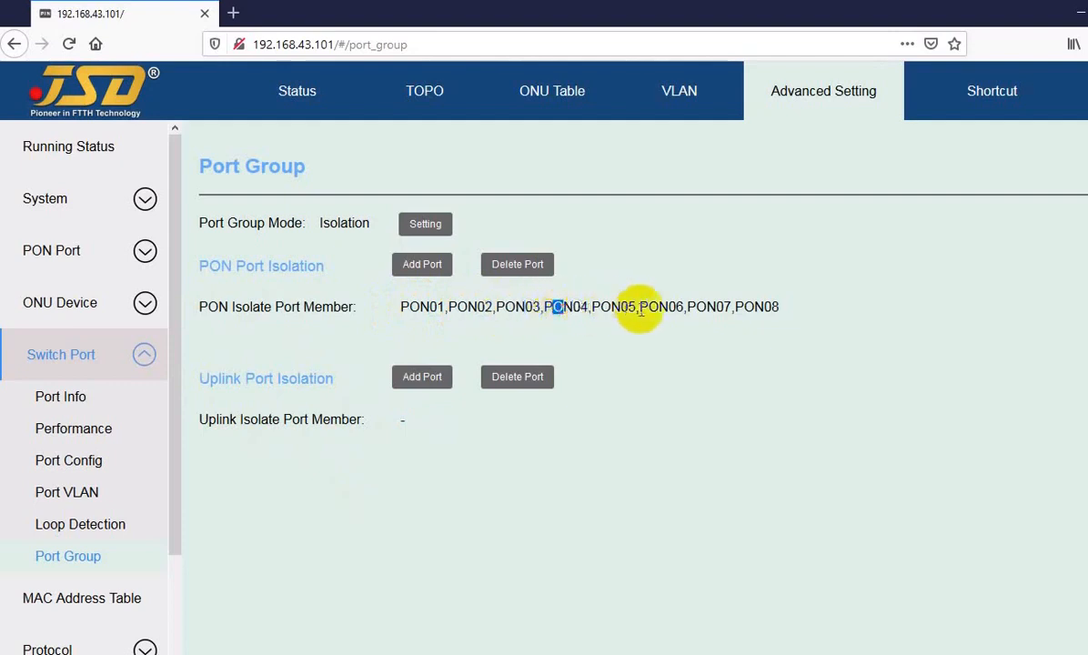
drag(762, 307, 753, 308)
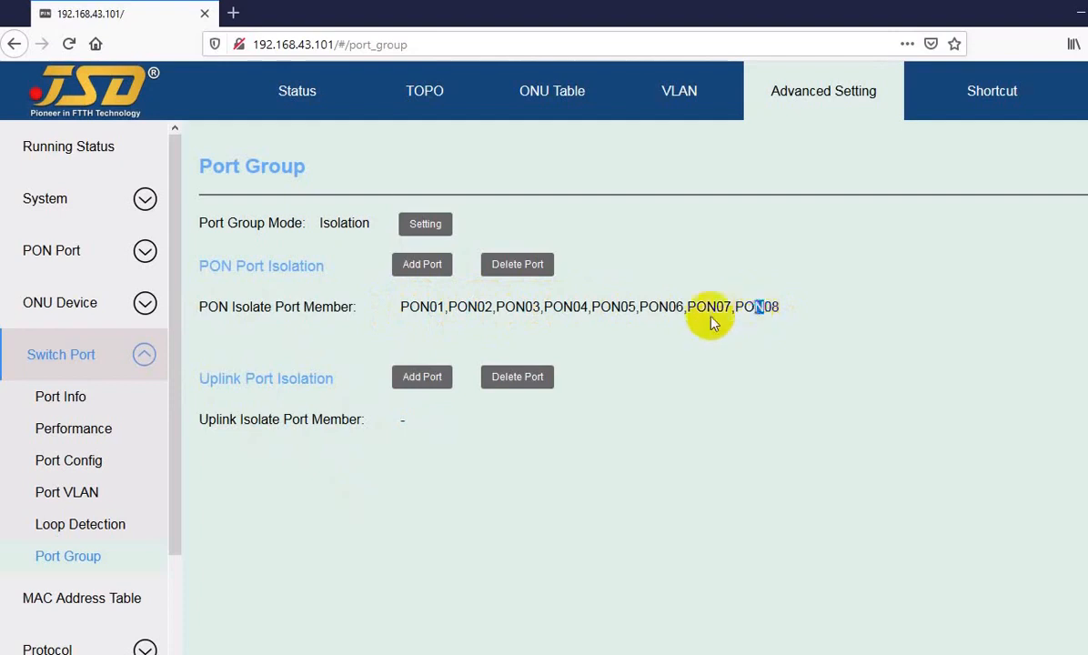
click(415, 305)
drag(415, 304, 474, 307)
click(471, 306)
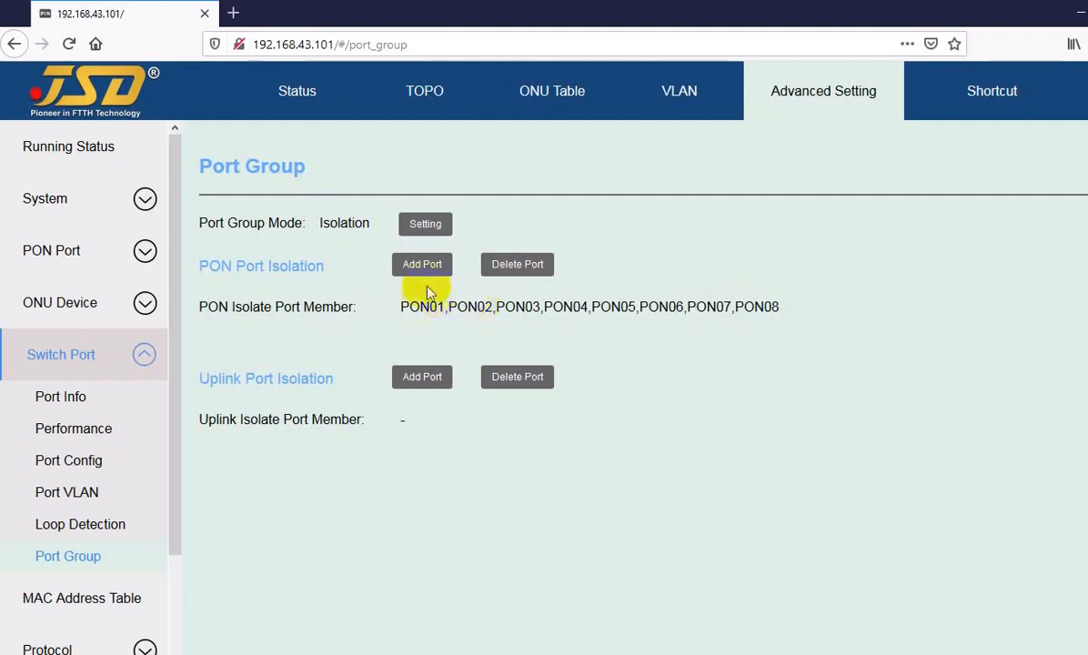
Try Inter-working as port group mode, switch back to Isolation, and cancel.
click(426, 228)
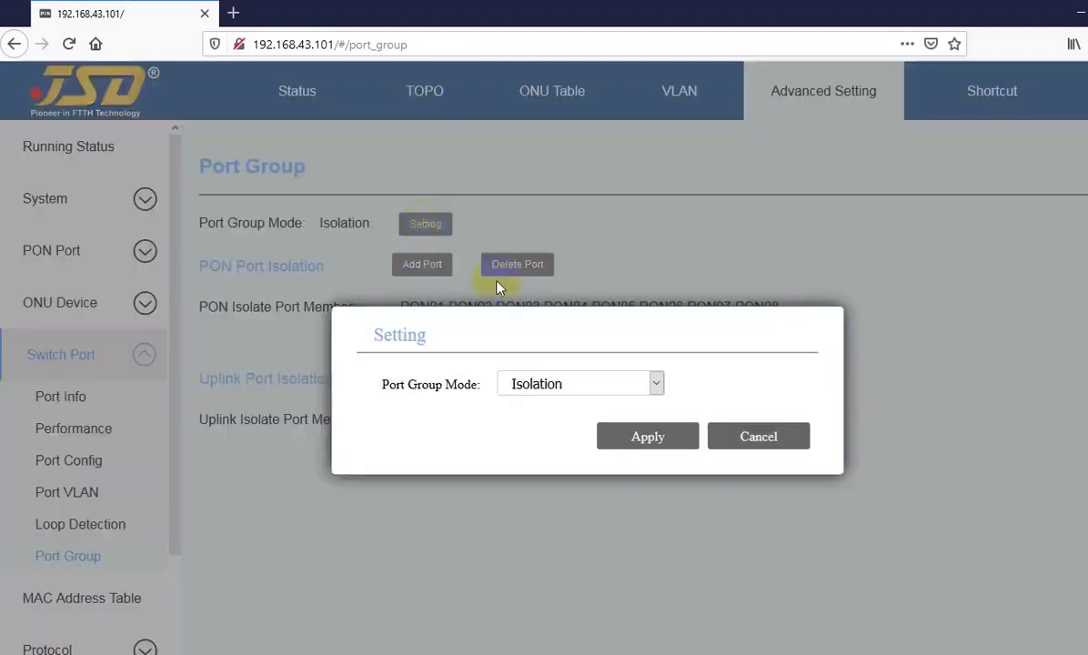
click(556, 386)
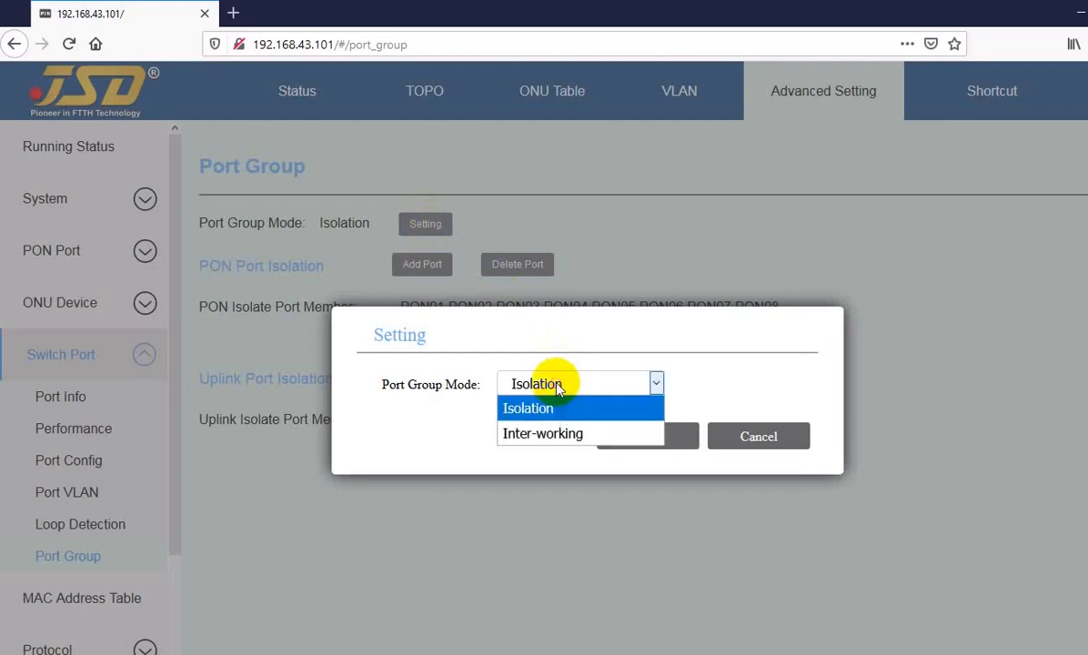
click(520, 436)
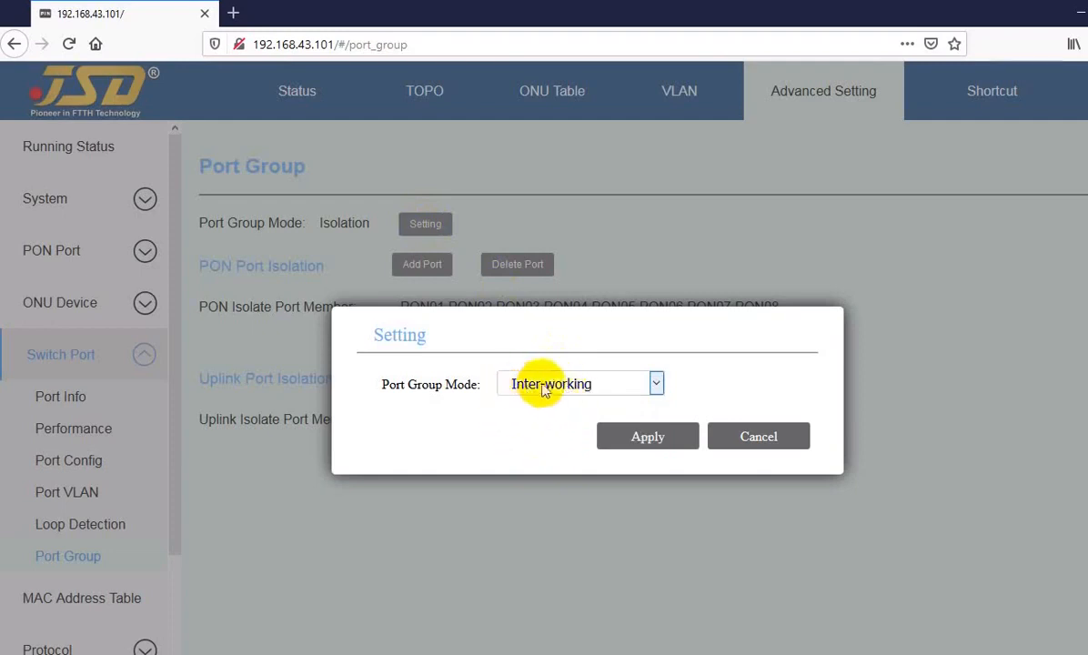
click(539, 383)
click(532, 407)
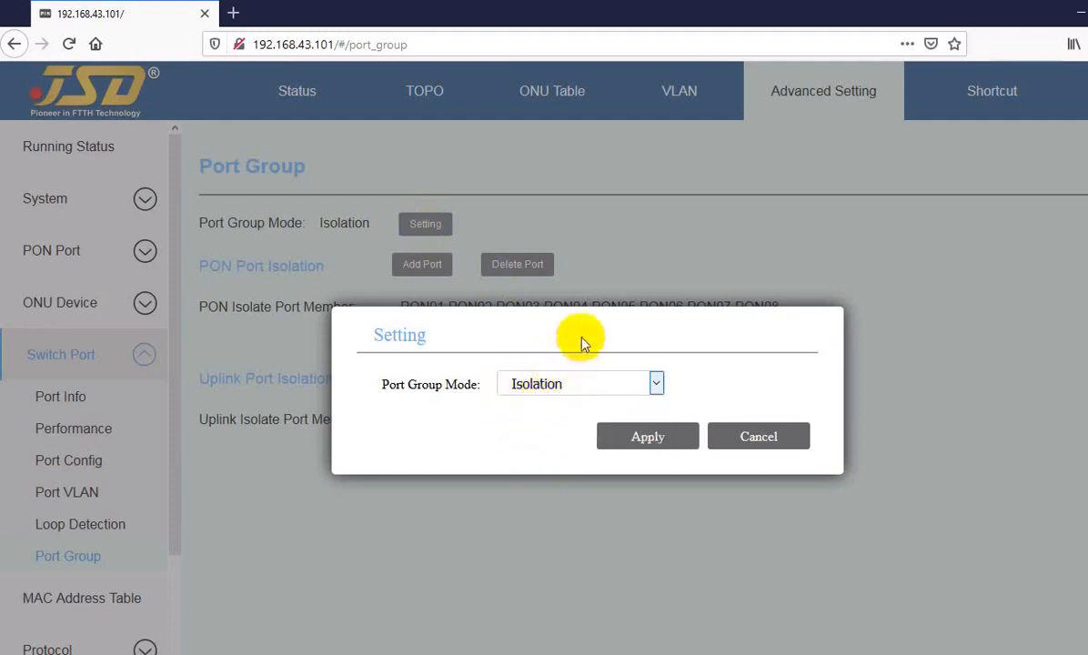
click(747, 440)
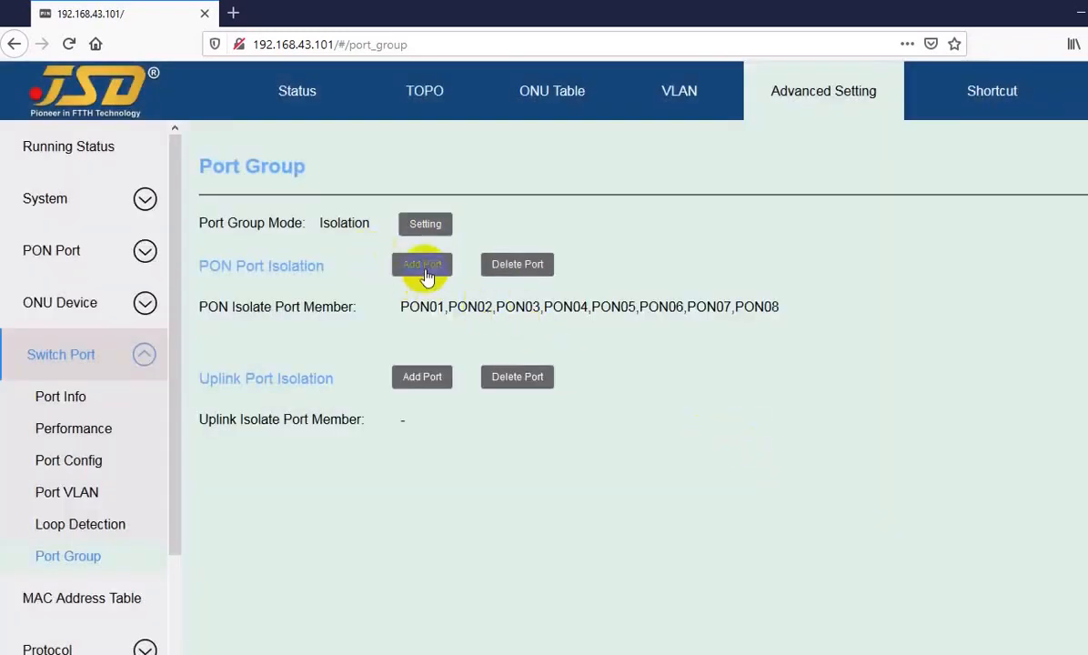
Open the PON add and delete port lists, untick PON05–PON08, and cancel both.
click(420, 266)
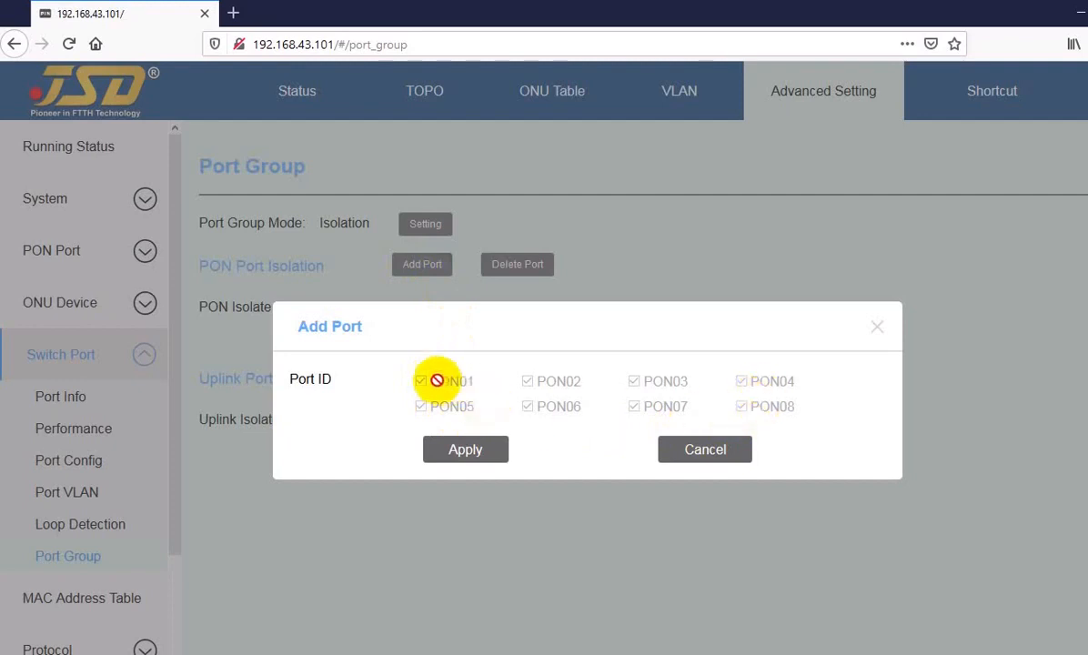
click(678, 449)
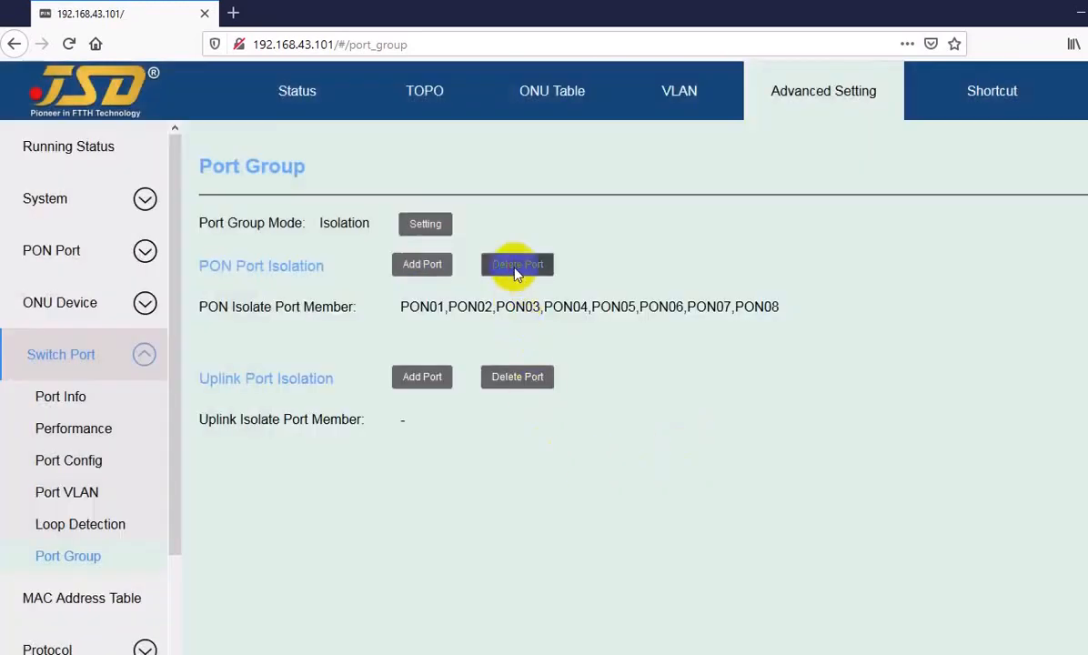
click(515, 266)
click(421, 408)
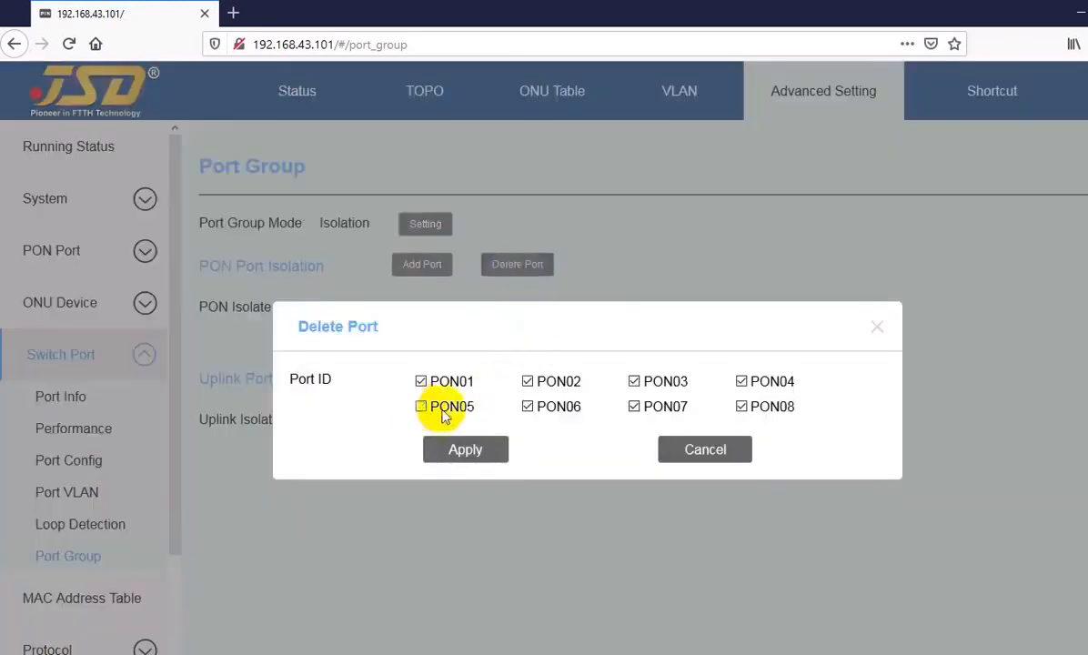
click(529, 409)
click(634, 408)
click(741, 407)
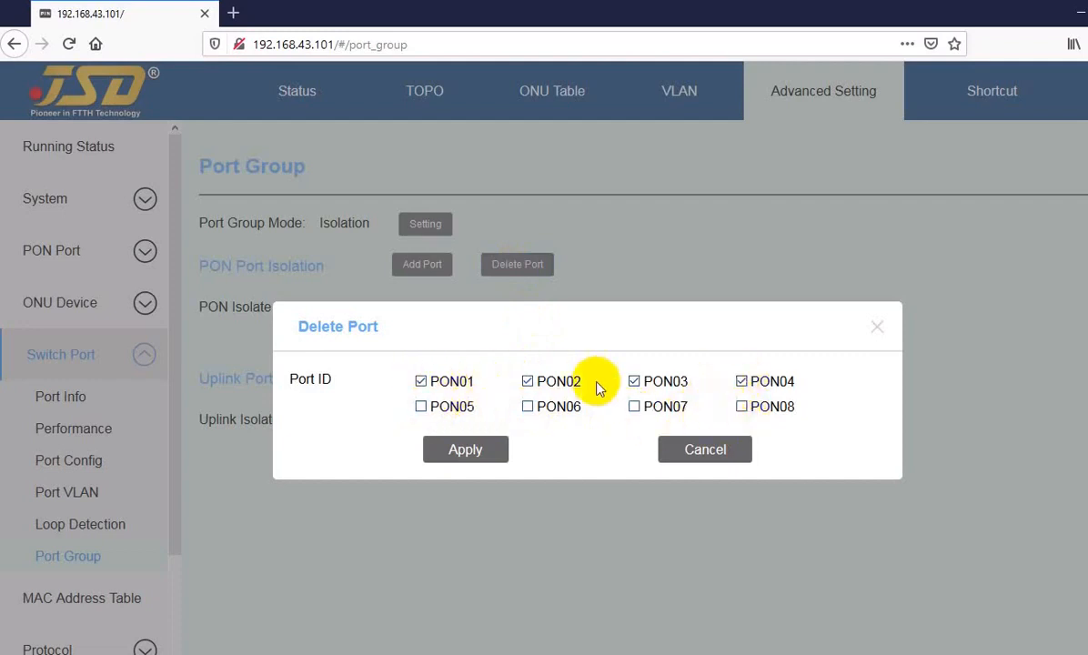
click(706, 451)
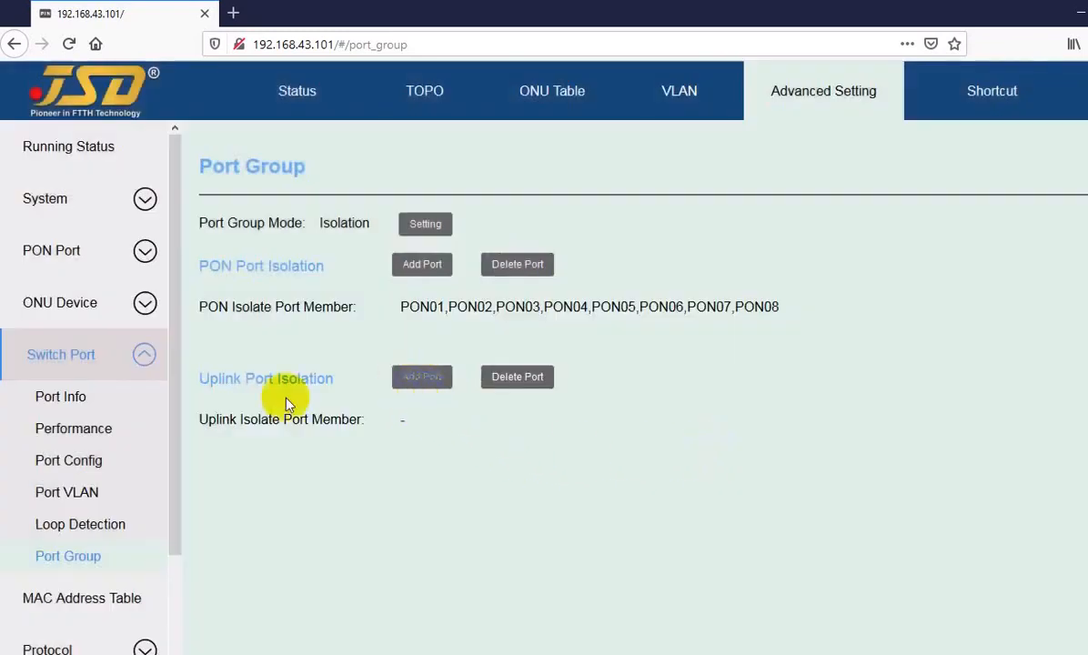
Tick GE01, XGE01 and GE02 in the uplink add list, then close it without adding.
drag(223, 384, 296, 381)
click(315, 378)
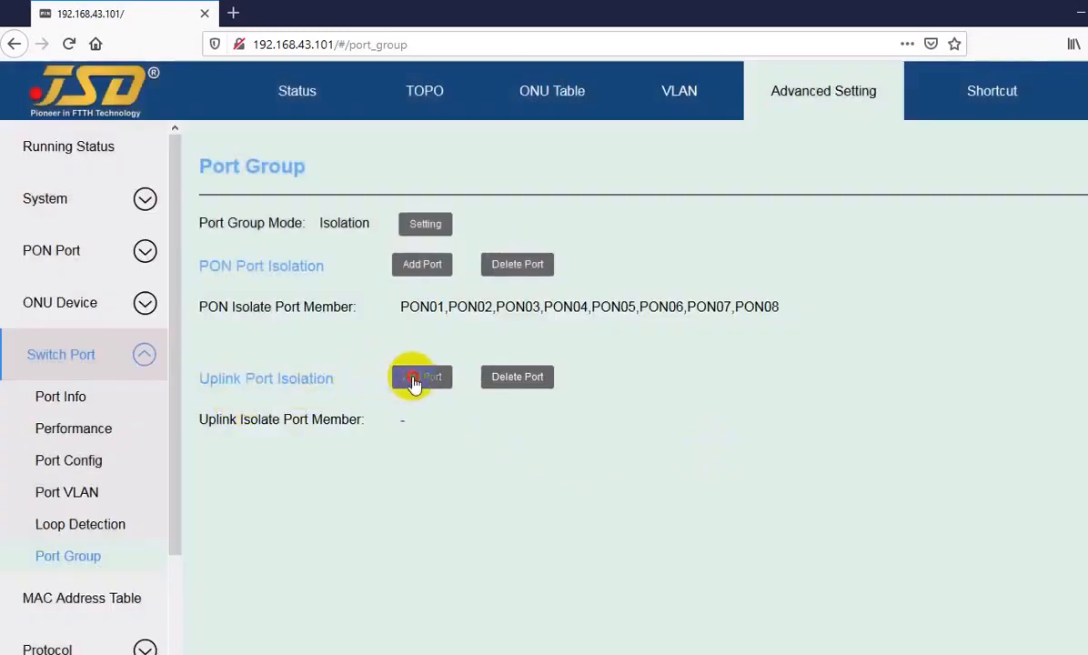
click(420, 379)
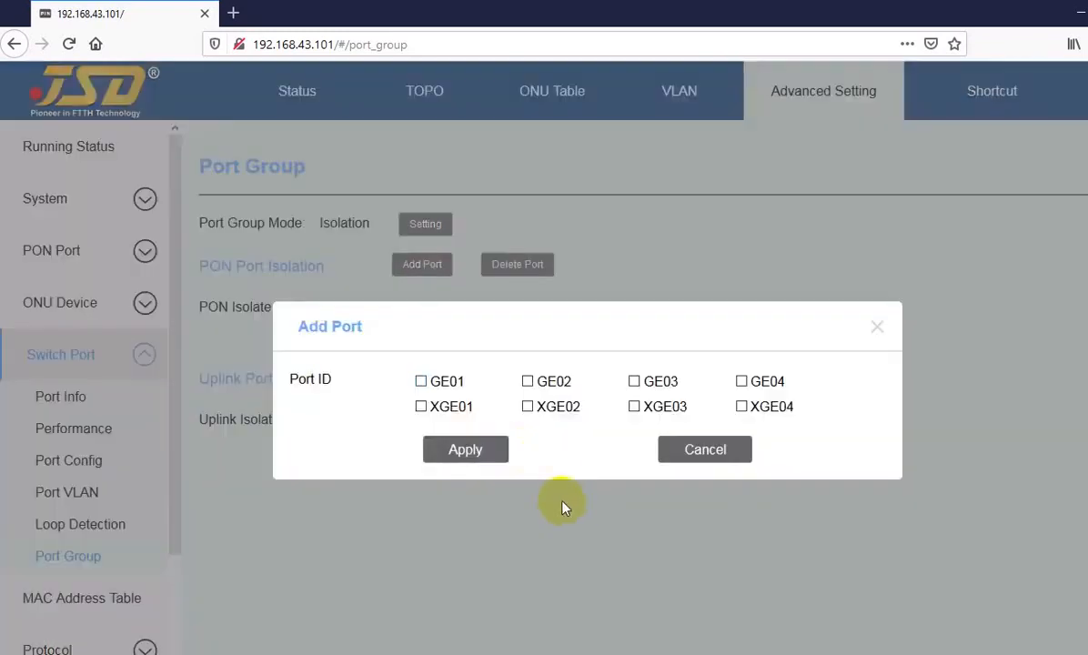
click(420, 382)
click(420, 407)
click(528, 381)
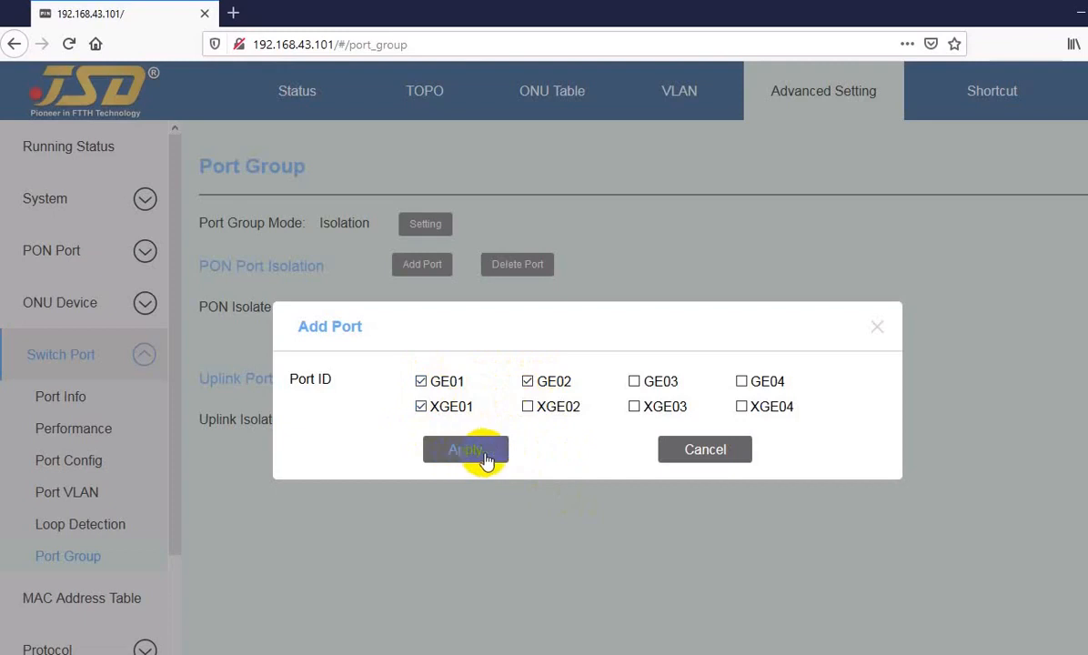
click(696, 455)
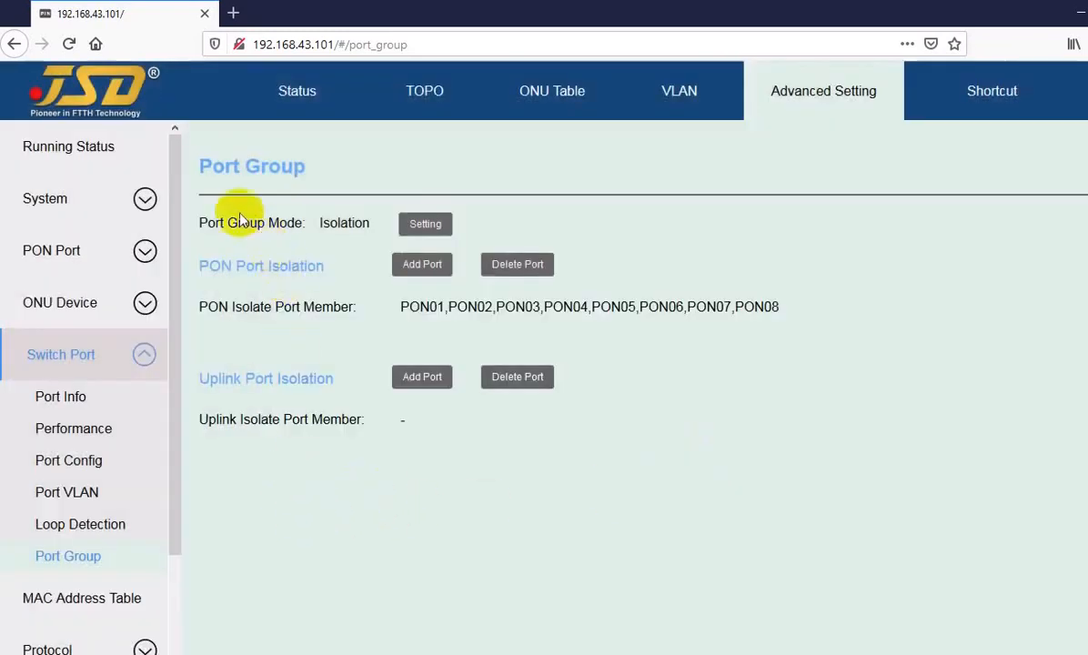
drag(213, 165, 278, 169)
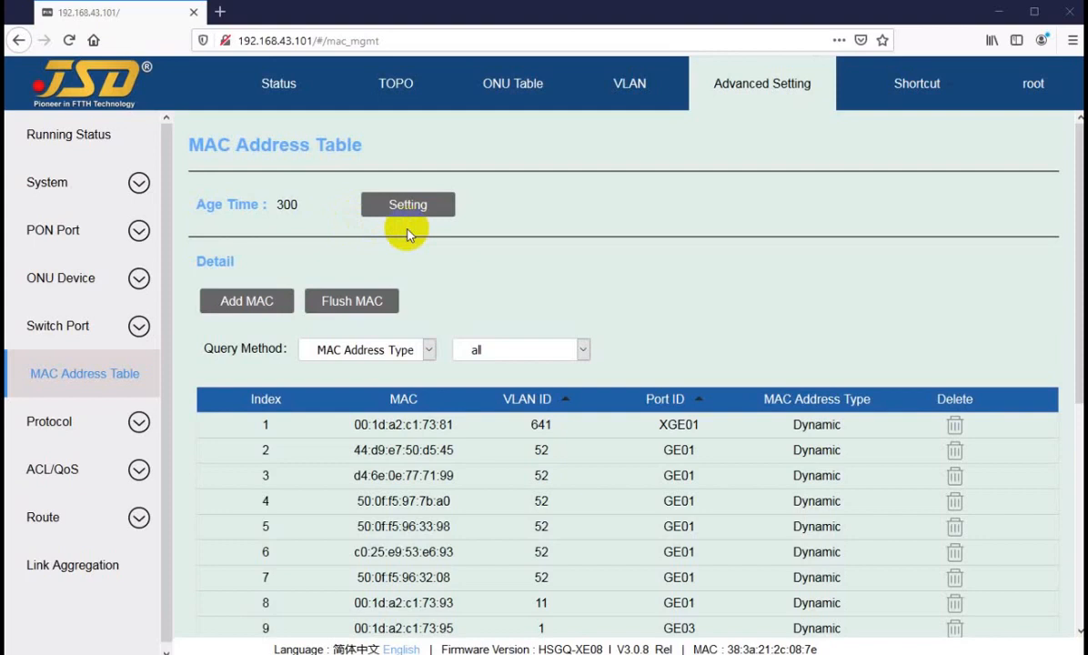
click(391, 204)
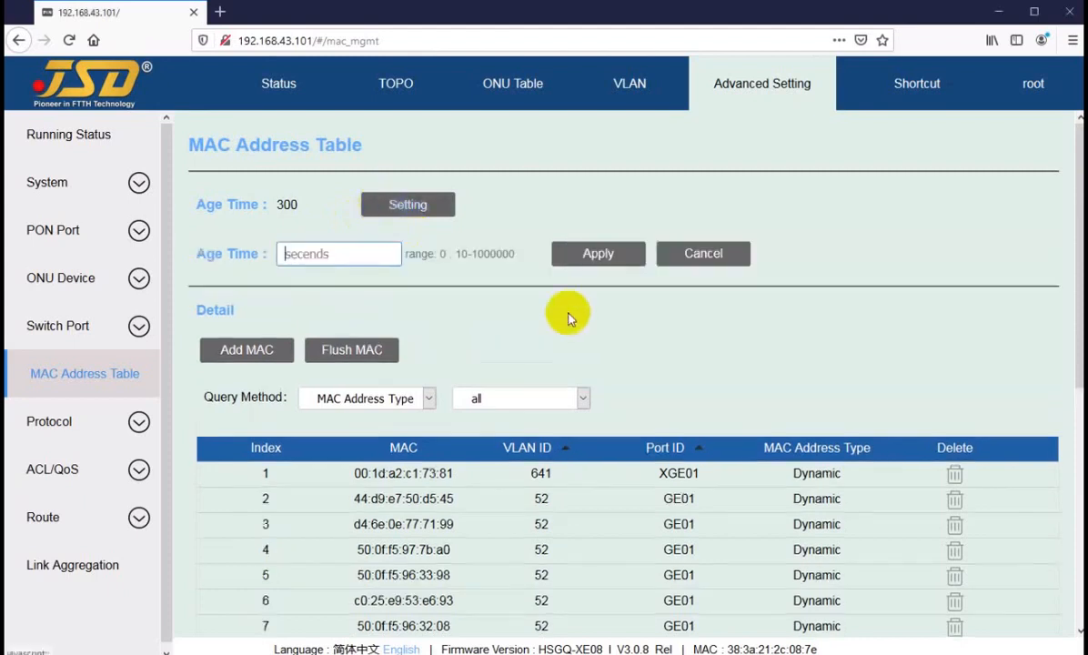
click(335, 254)
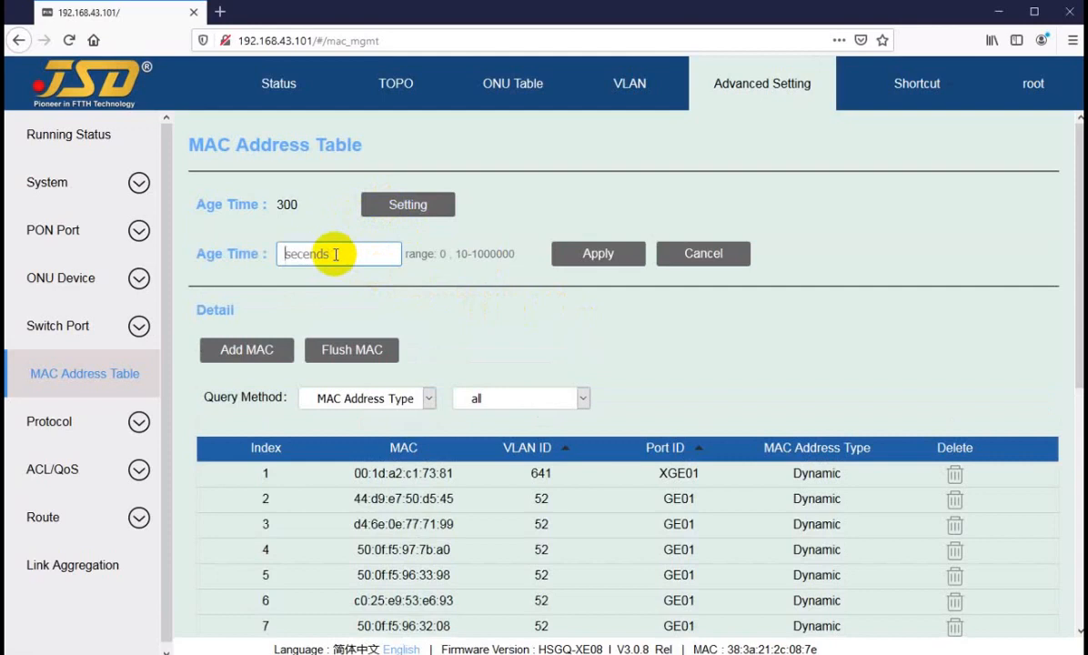
click(704, 256)
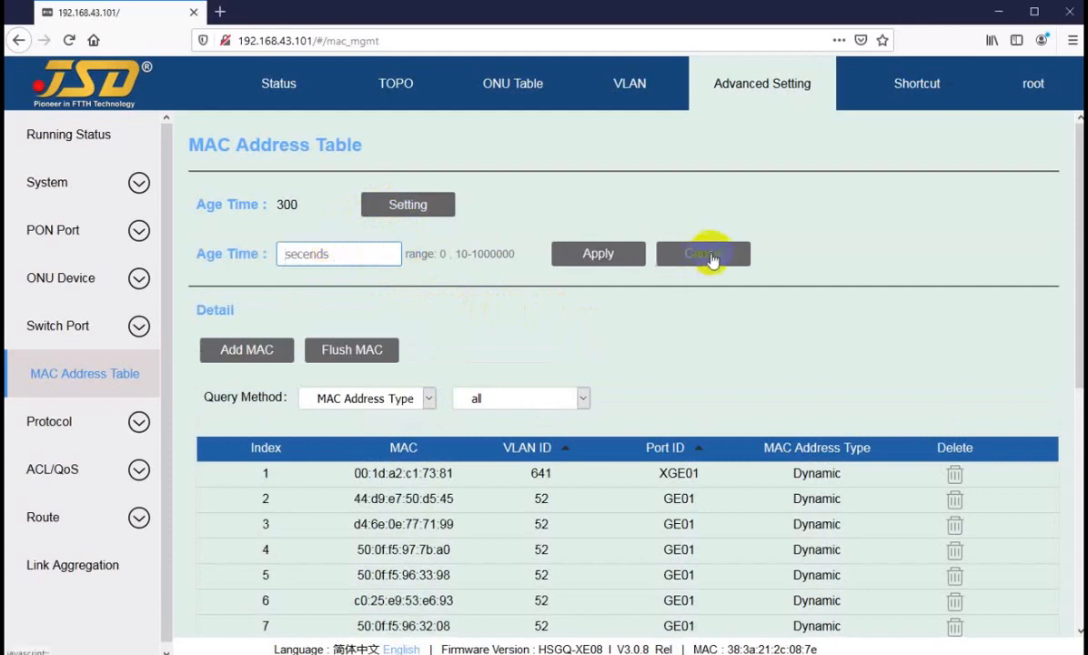
click(323, 250)
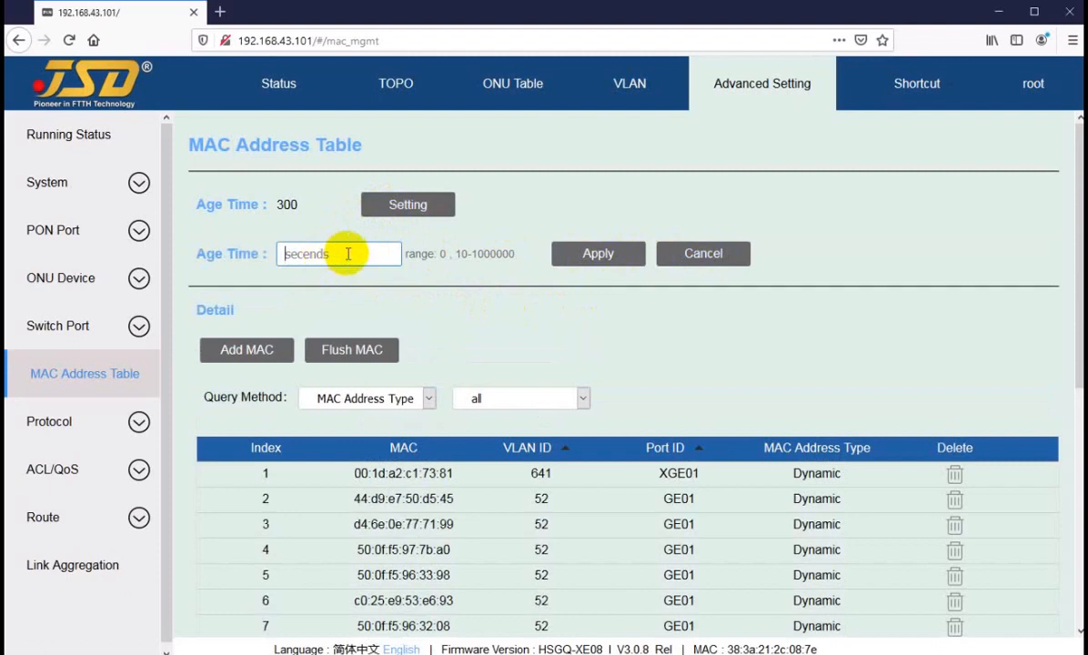
click(704, 255)
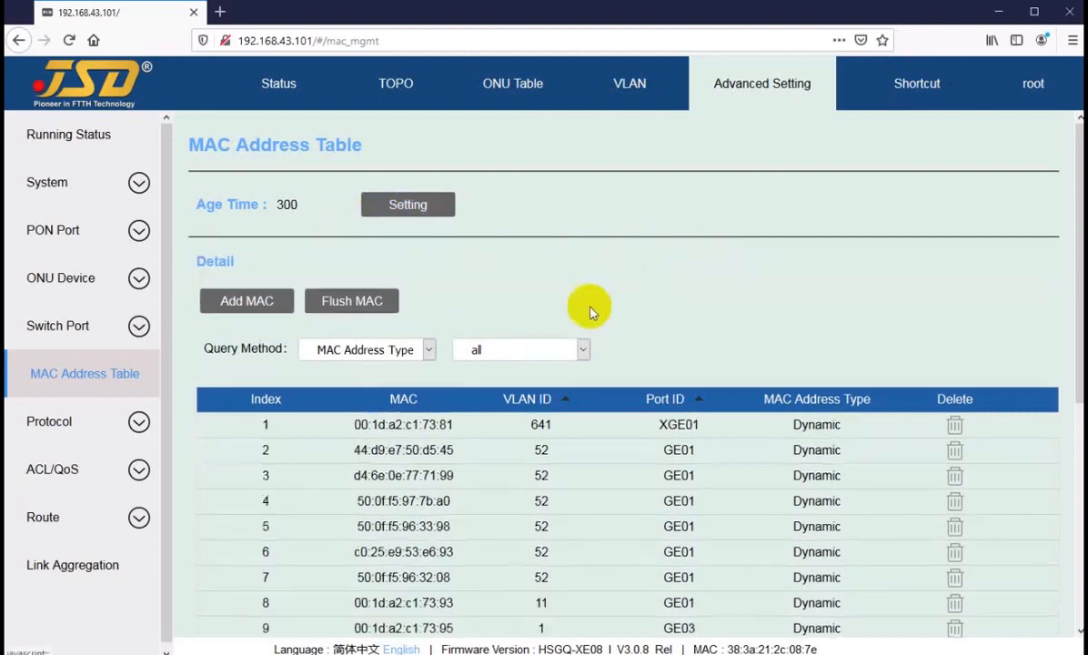
click(245, 303)
click(548, 301)
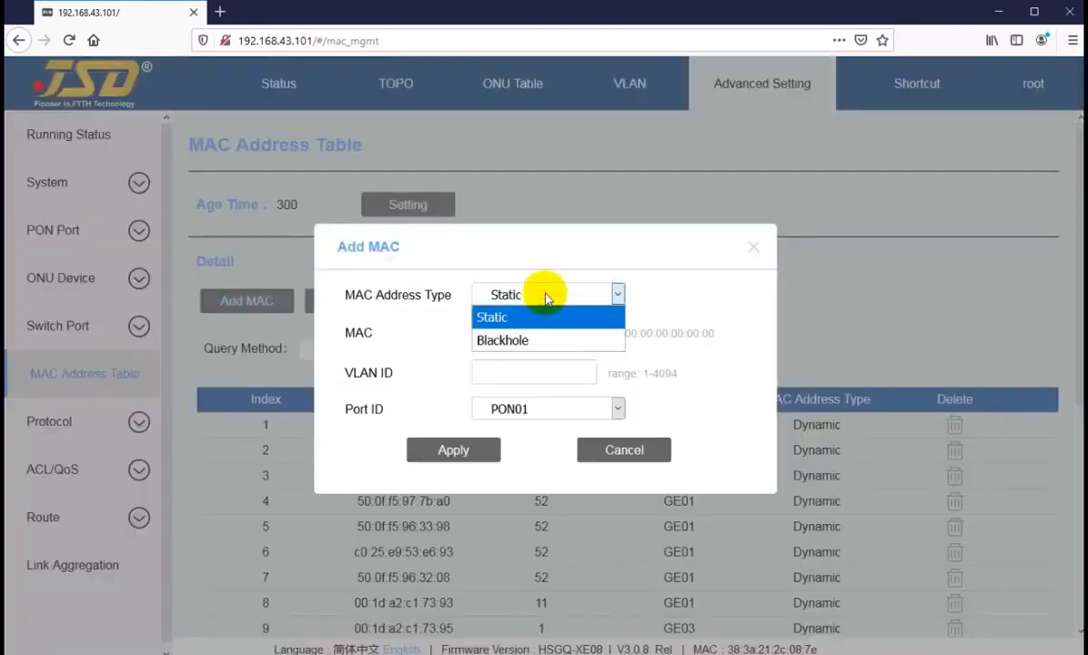
click(547, 296)
click(529, 334)
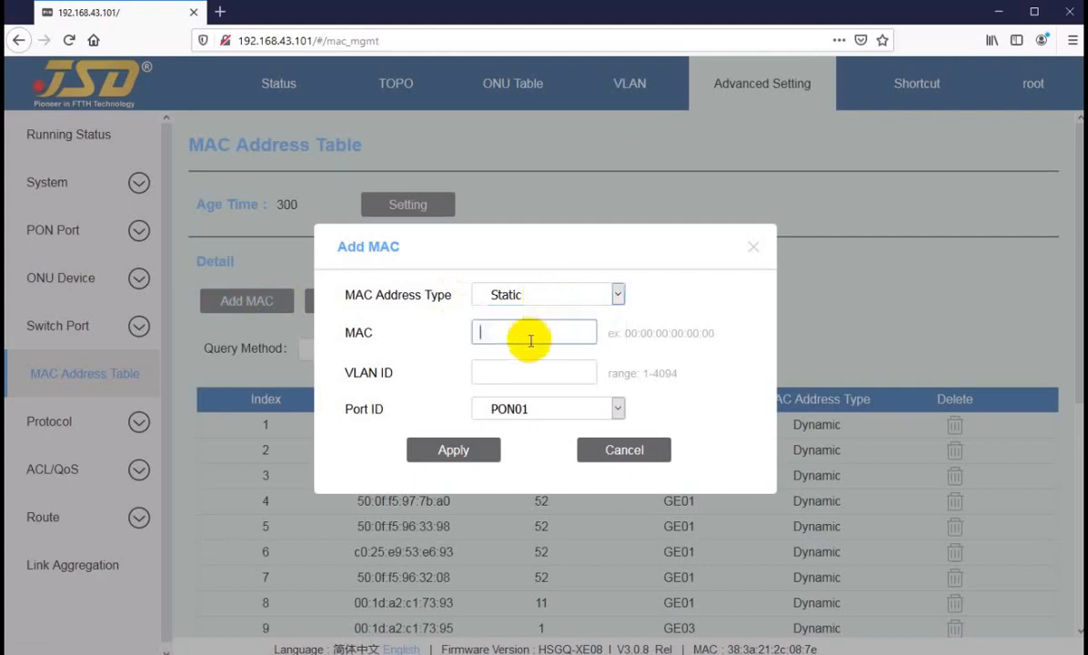
click(522, 374)
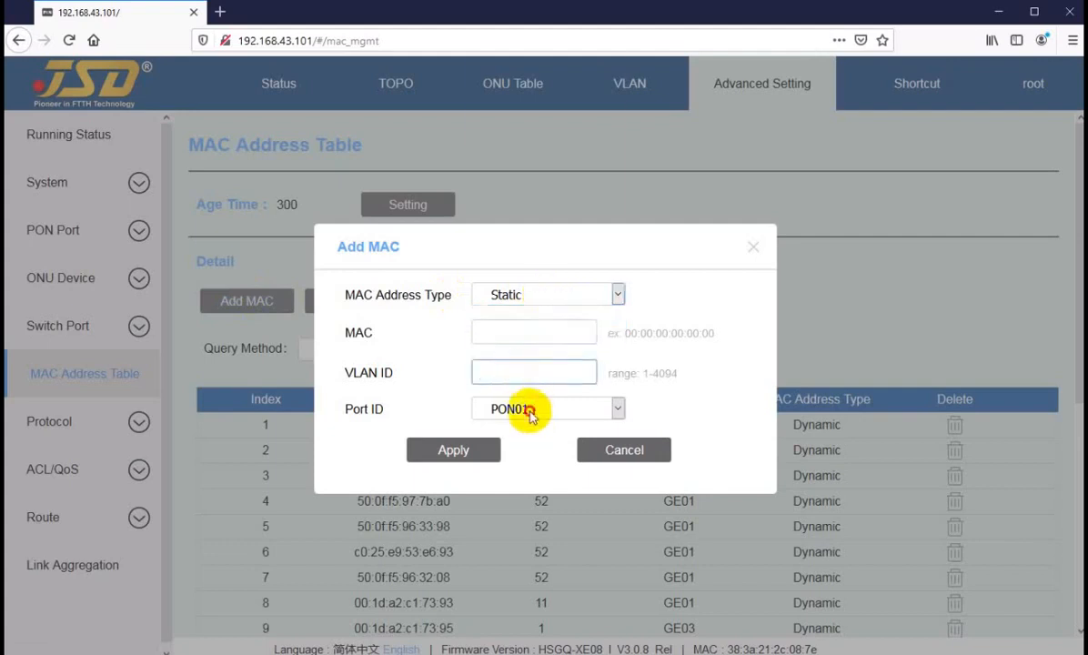
click(525, 408)
click(526, 407)
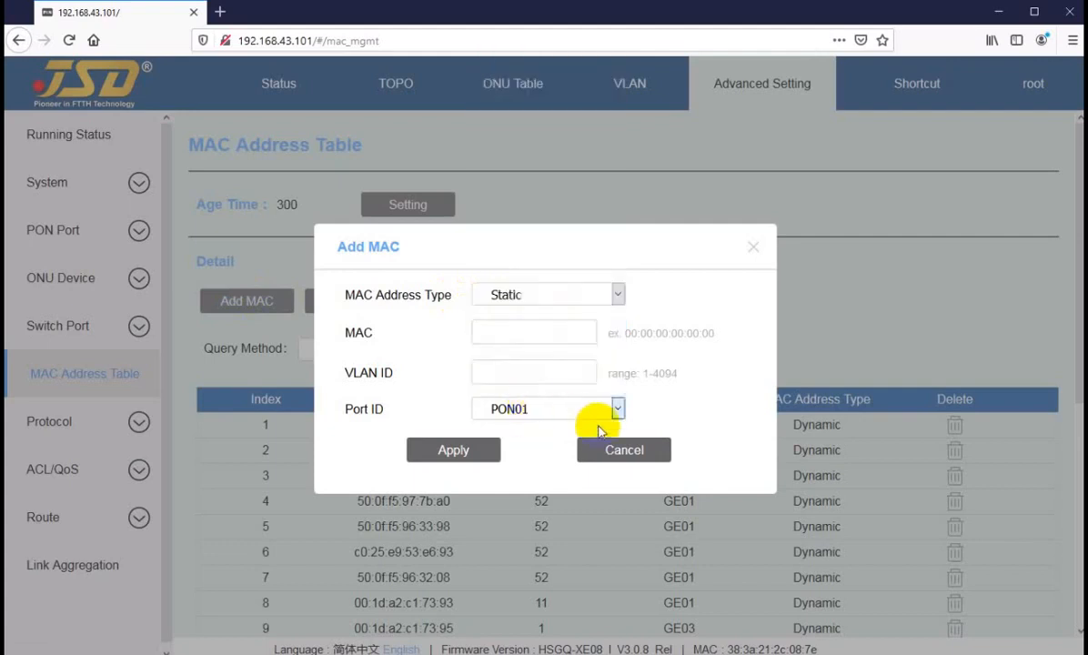
click(520, 335)
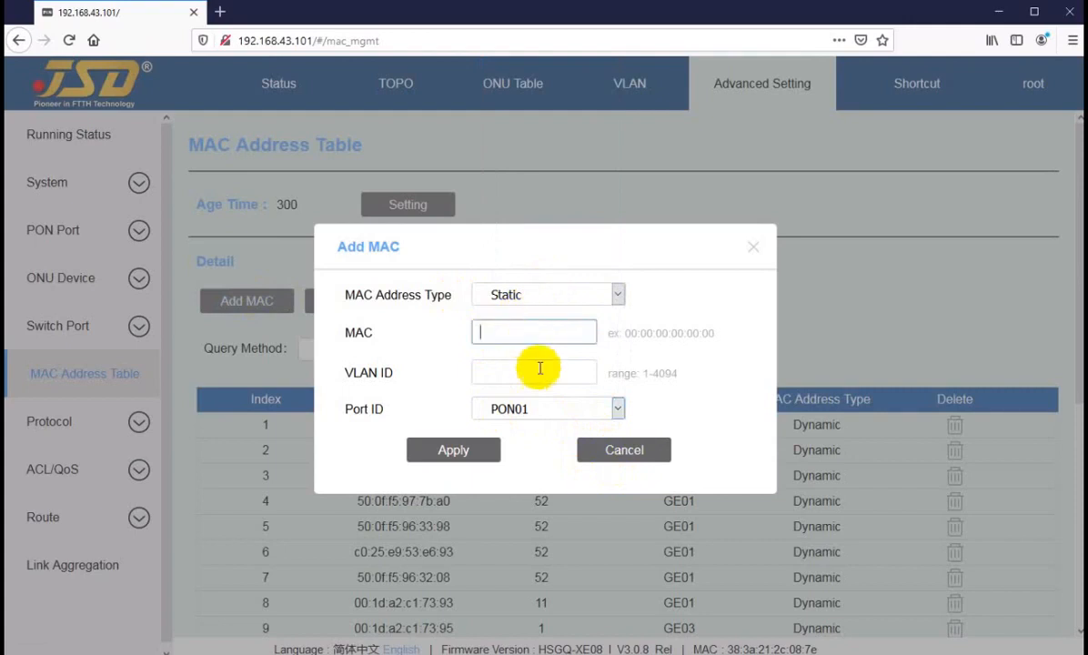
click(623, 455)
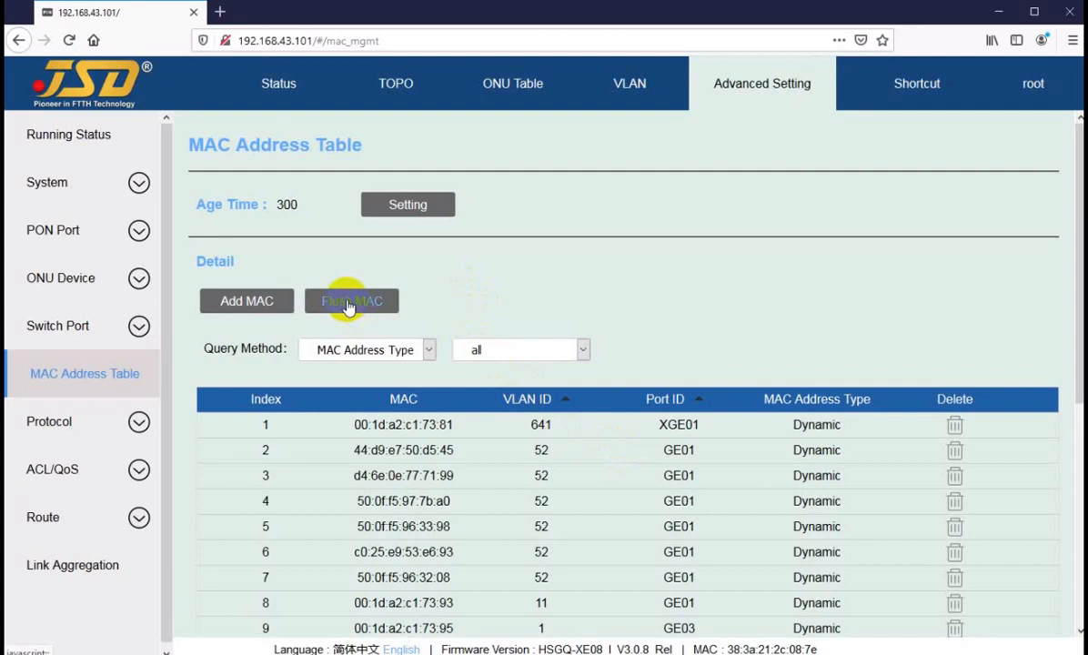
scroll(461, 400, down, 5)
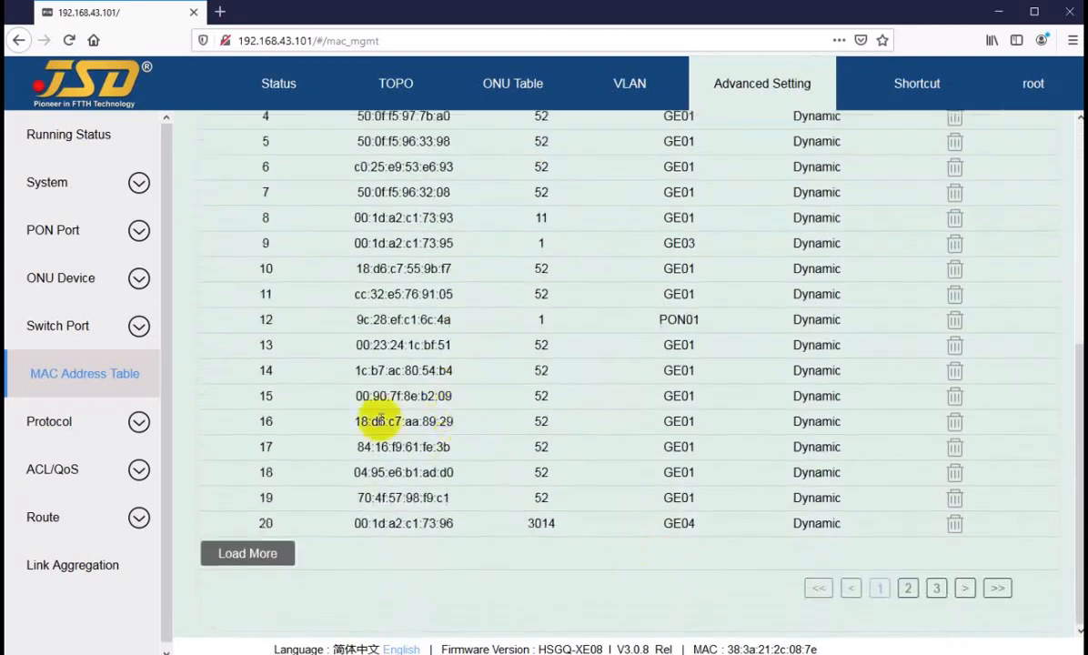
scroll(405, 393, up, 5)
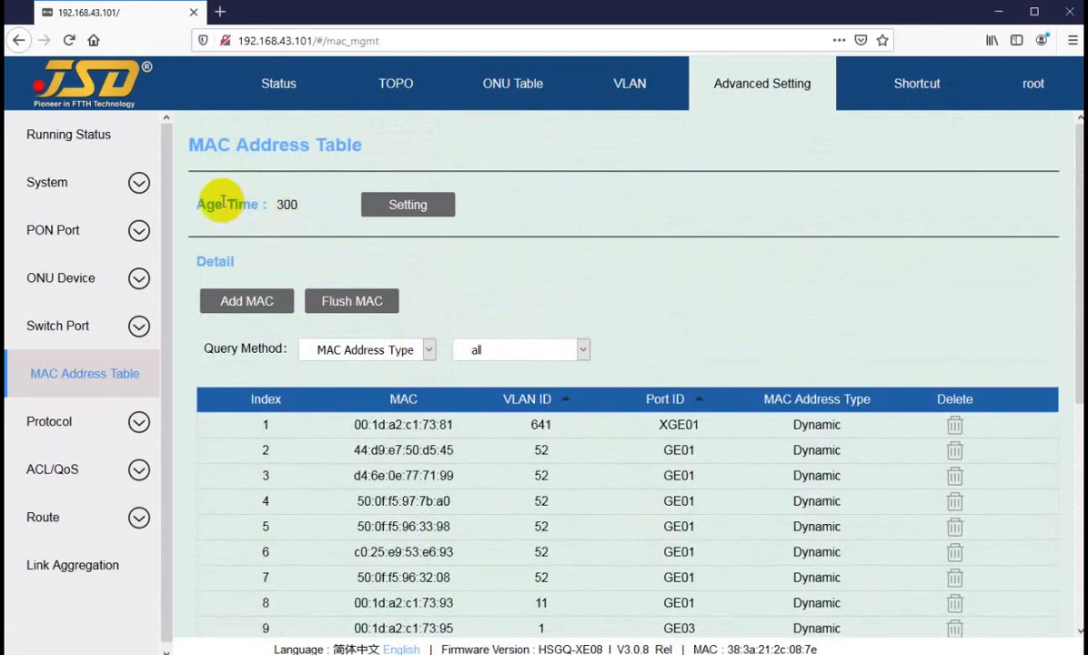
drag(227, 205, 309, 206)
click(286, 204)
click(302, 206)
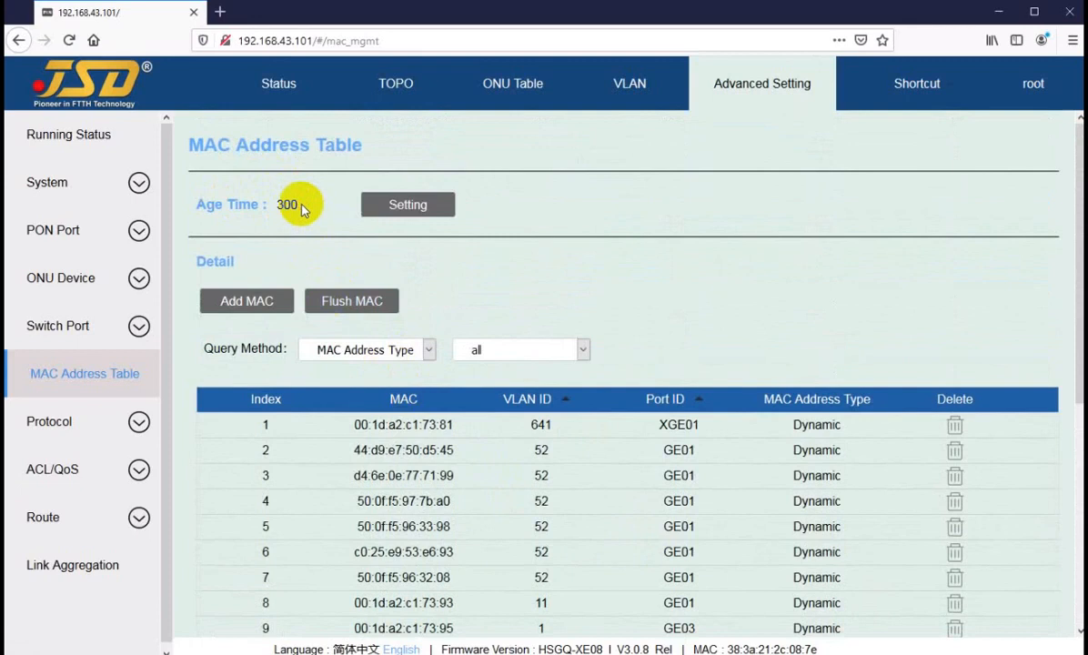
scroll(381, 445, down, 4)
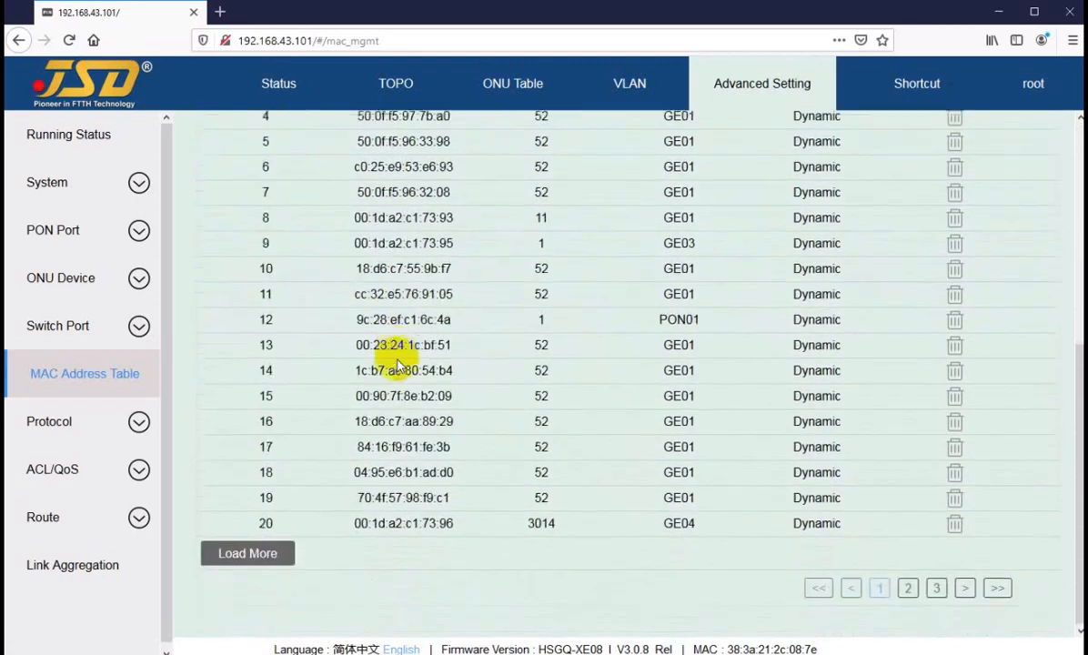
scroll(409, 328, up, 4)
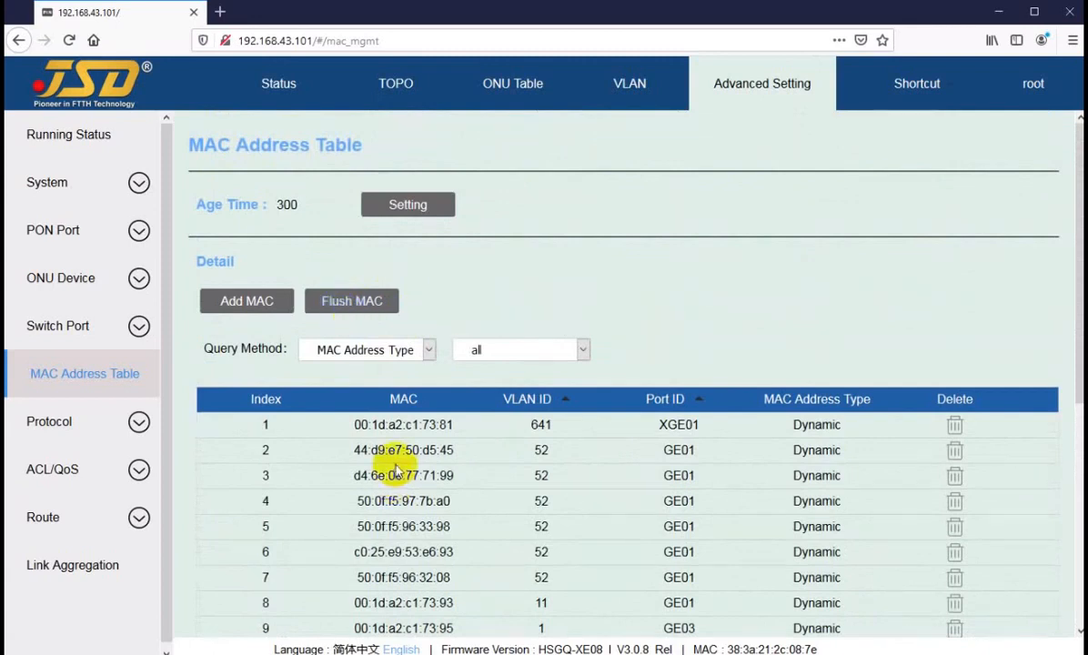
scroll(397, 471, down, 4)
scroll(363, 396, up, 4)
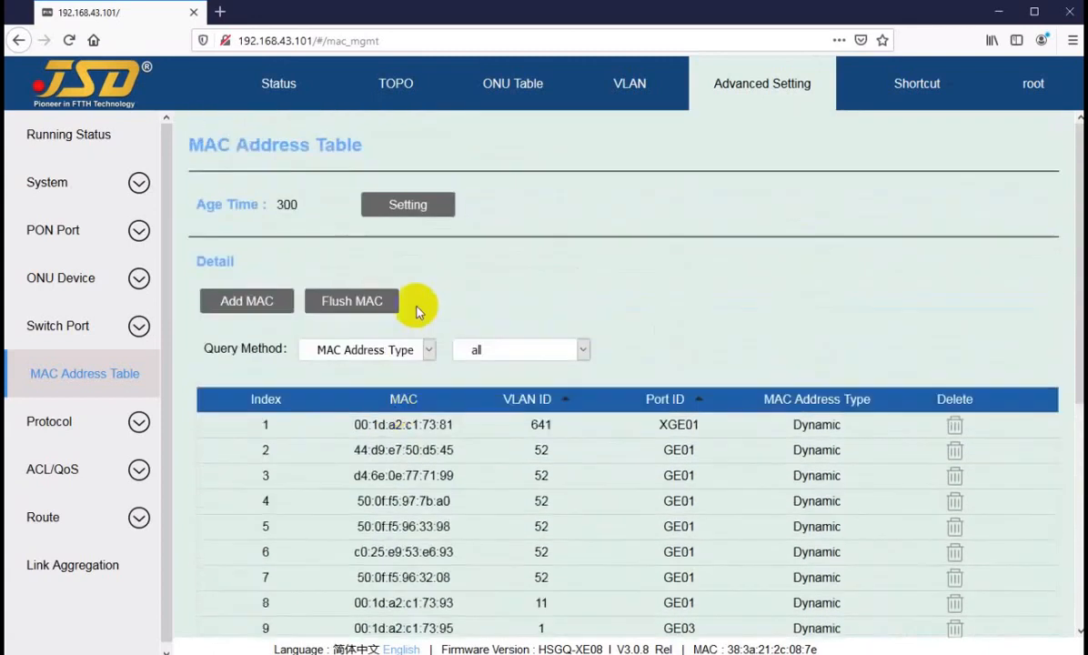
click(479, 351)
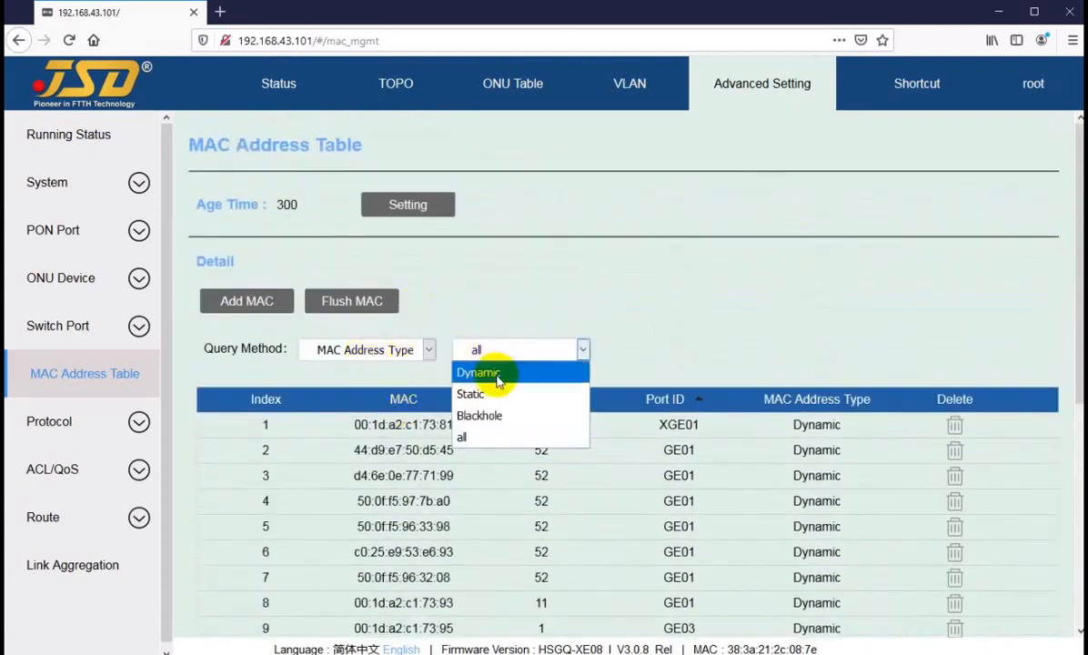
click(519, 304)
click(352, 301)
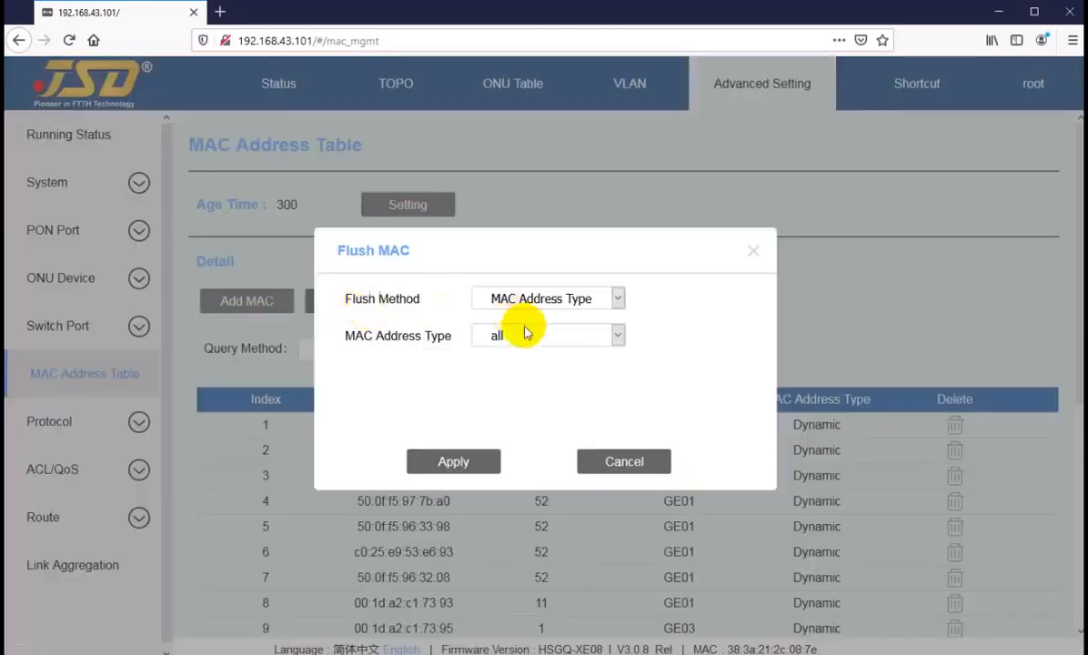
click(530, 298)
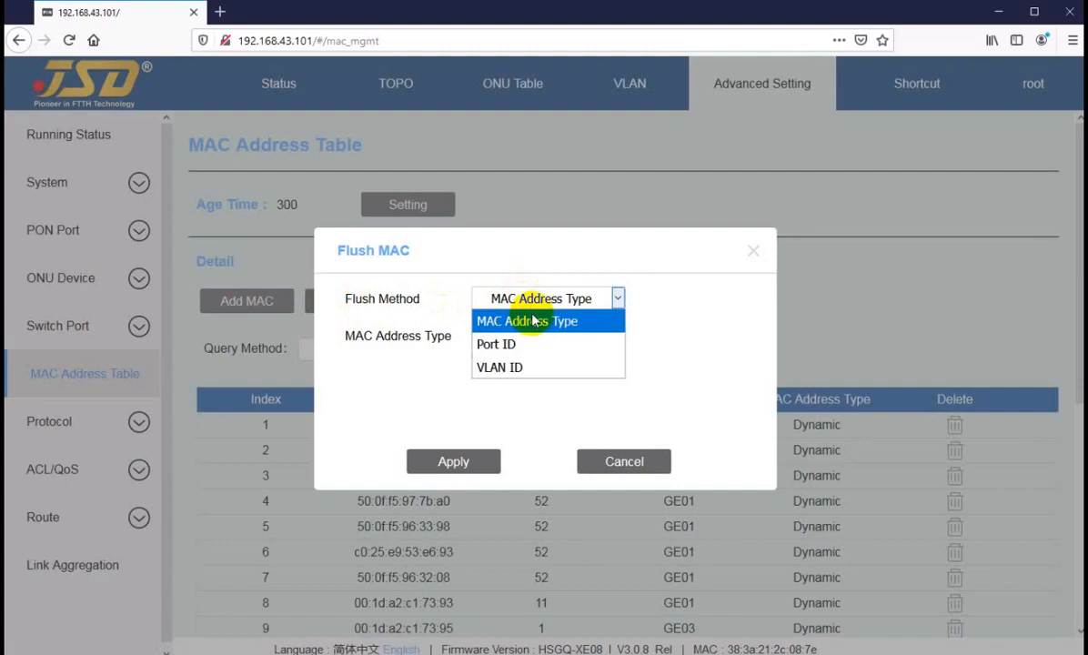
click(526, 320)
click(525, 336)
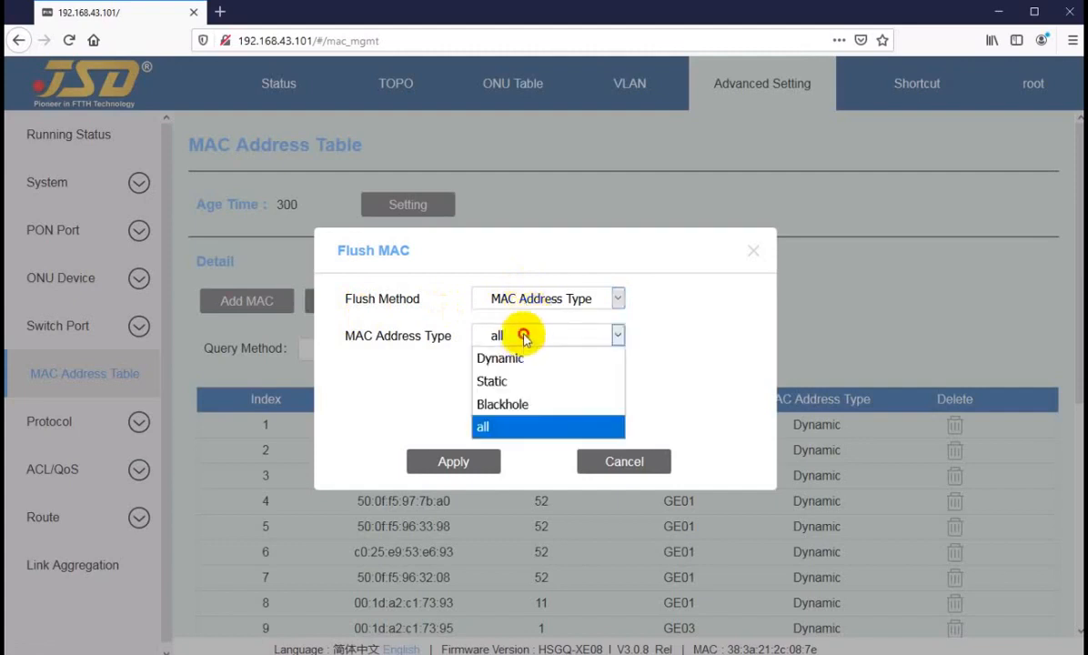
click(527, 425)
click(607, 461)
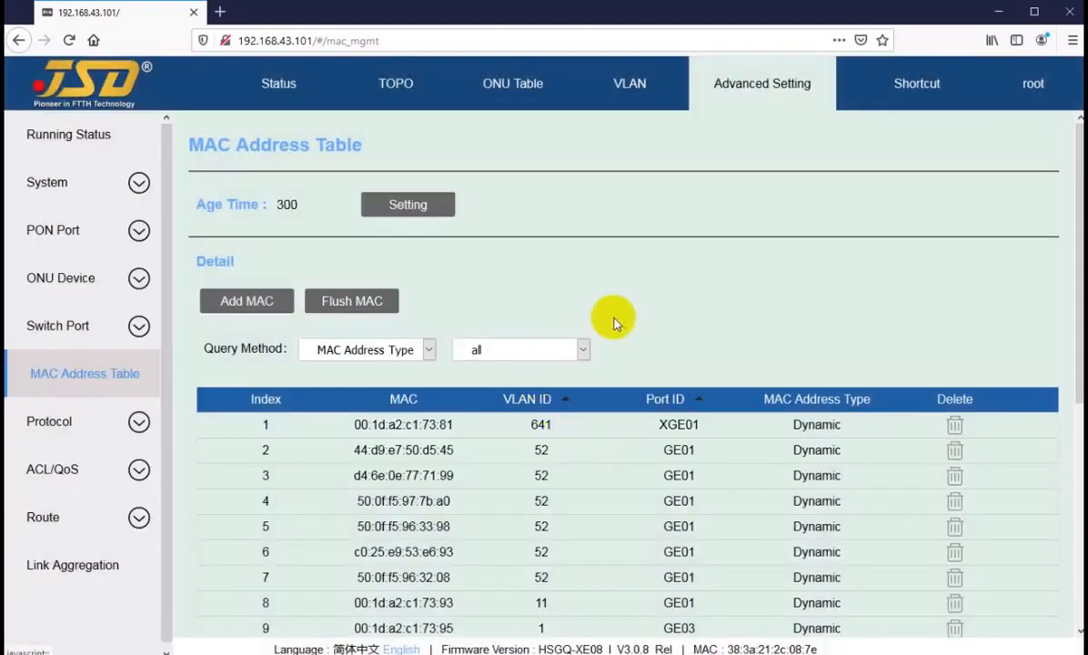
drag(262, 347, 275, 348)
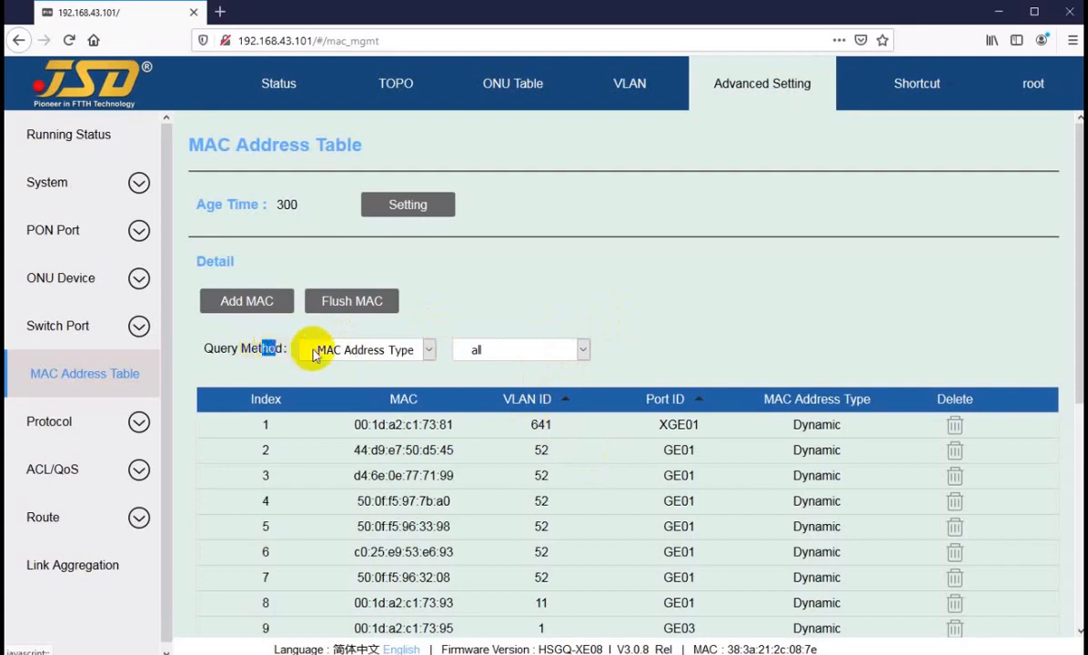
click(511, 358)
click(496, 373)
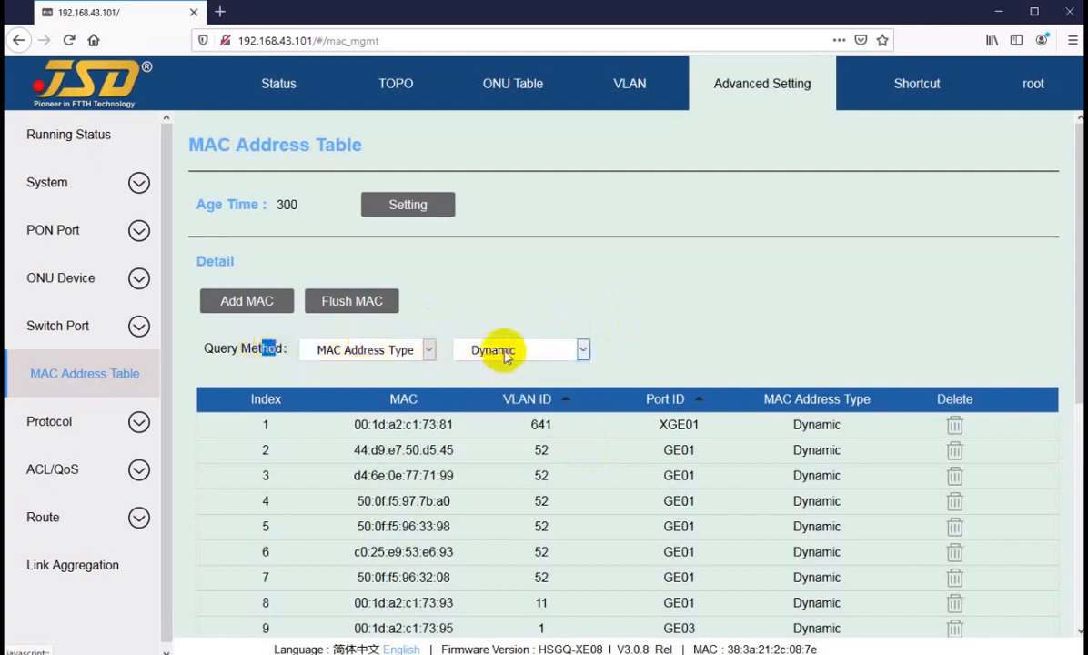
click(507, 354)
click(492, 397)
click(500, 356)
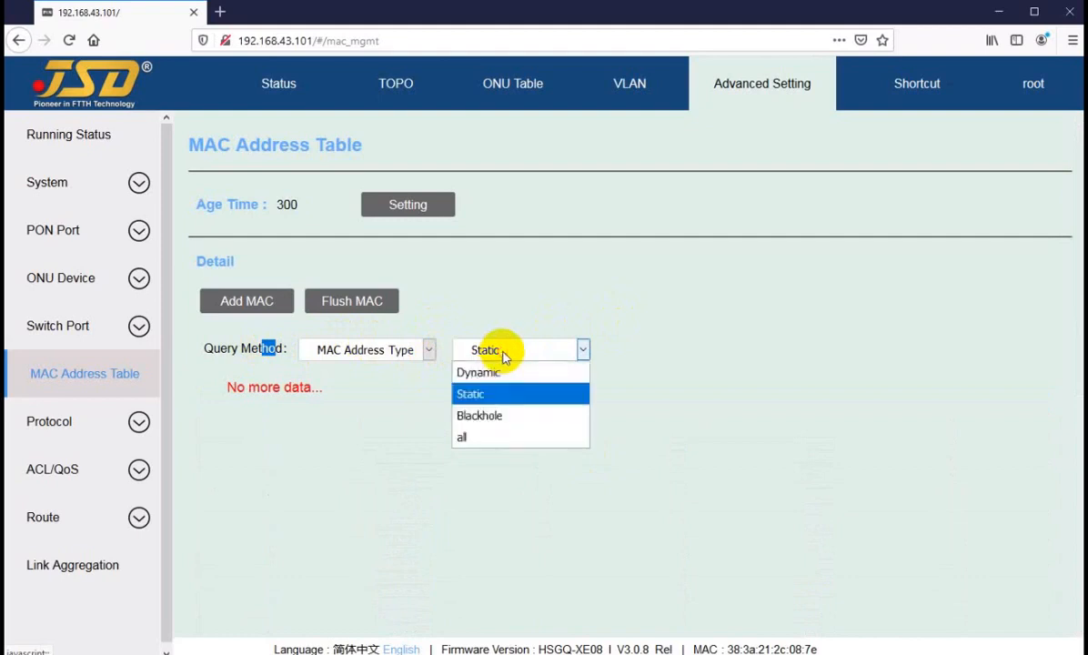
click(497, 417)
click(503, 352)
click(480, 438)
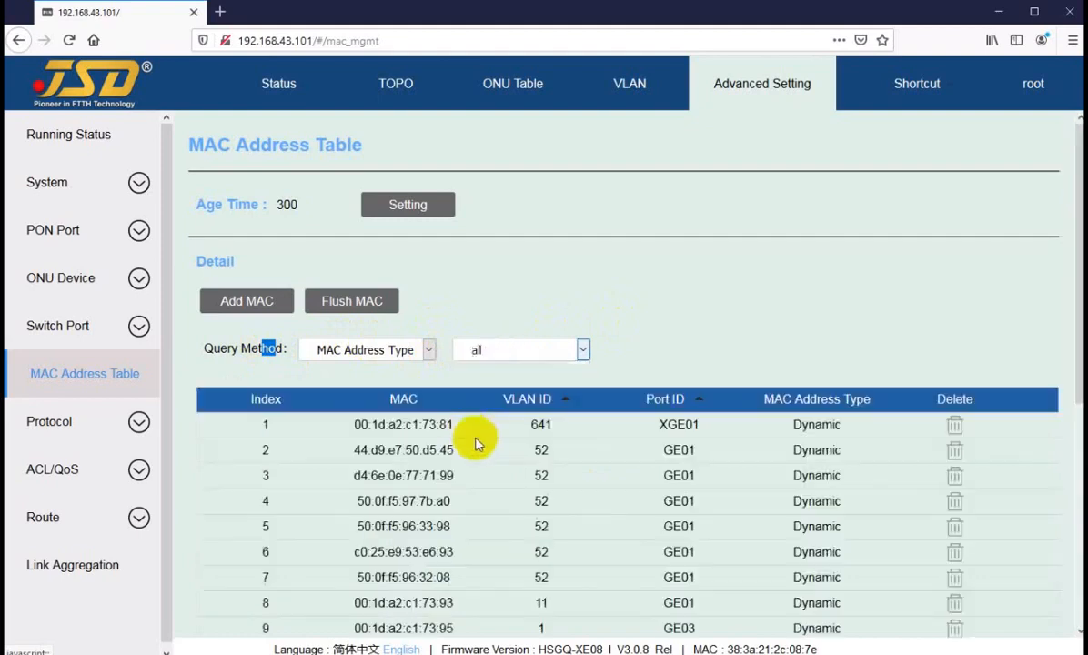
click(428, 349)
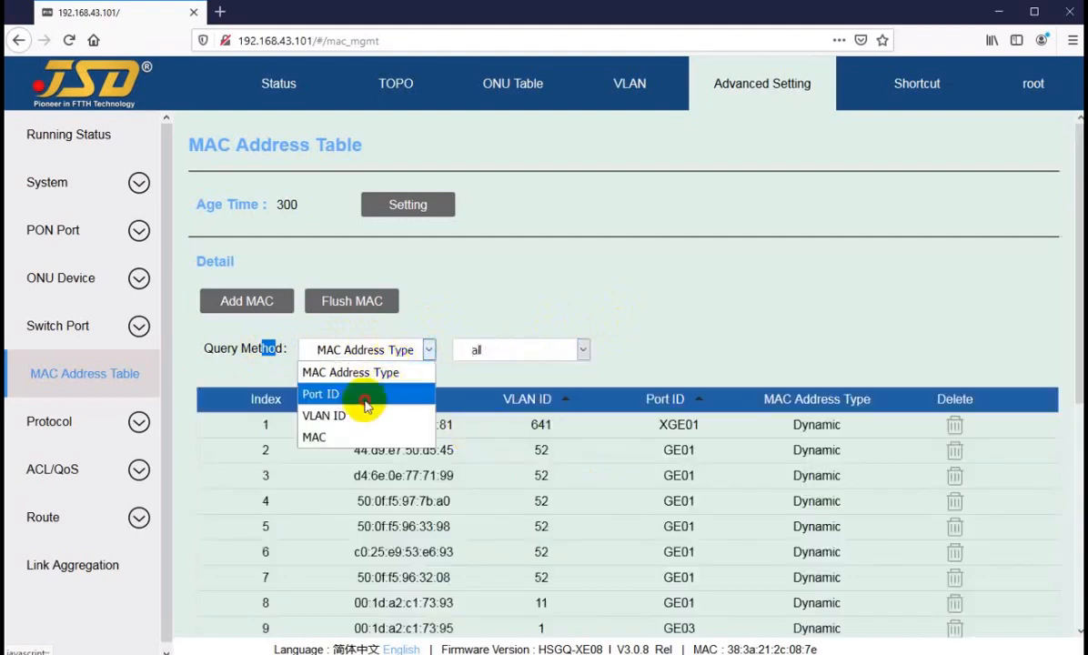
Query the MAC table by Port ID, showing entries on PON03 then PON02.
click(366, 396)
click(582, 349)
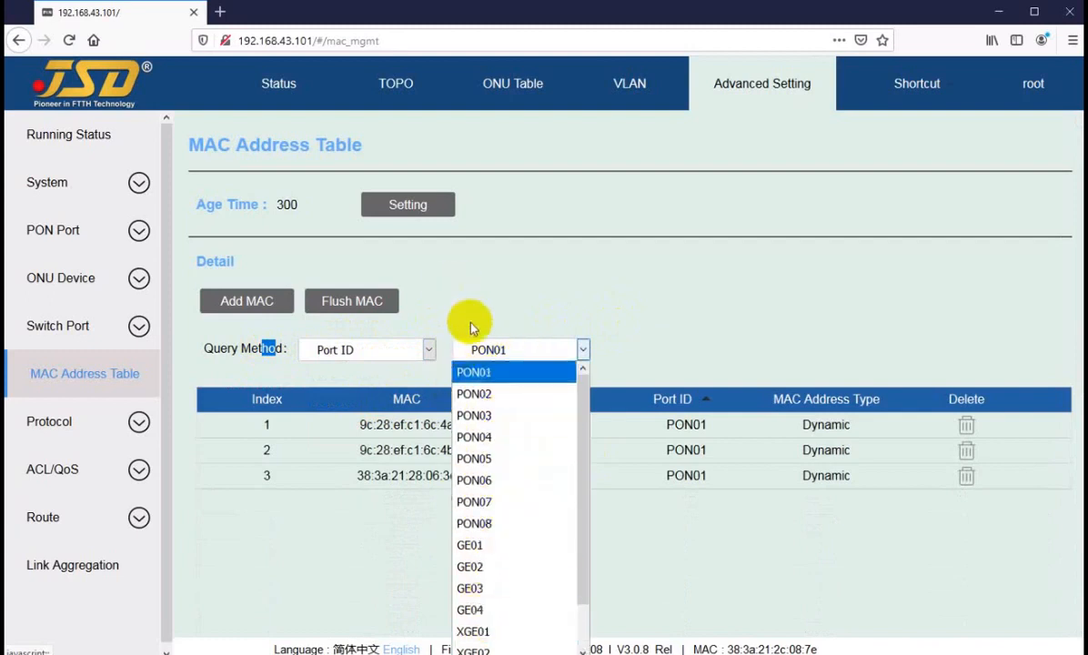
click(475, 415)
click(497, 349)
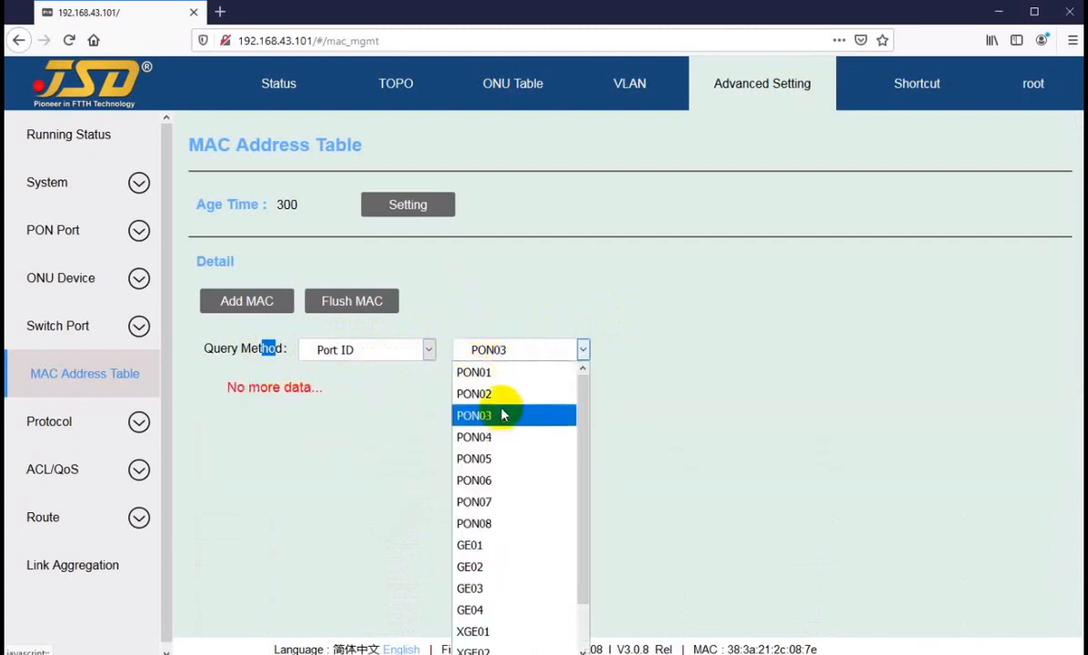
click(495, 394)
Query the MAC table by VLAN ID, first 3011, then 12.
click(382, 351)
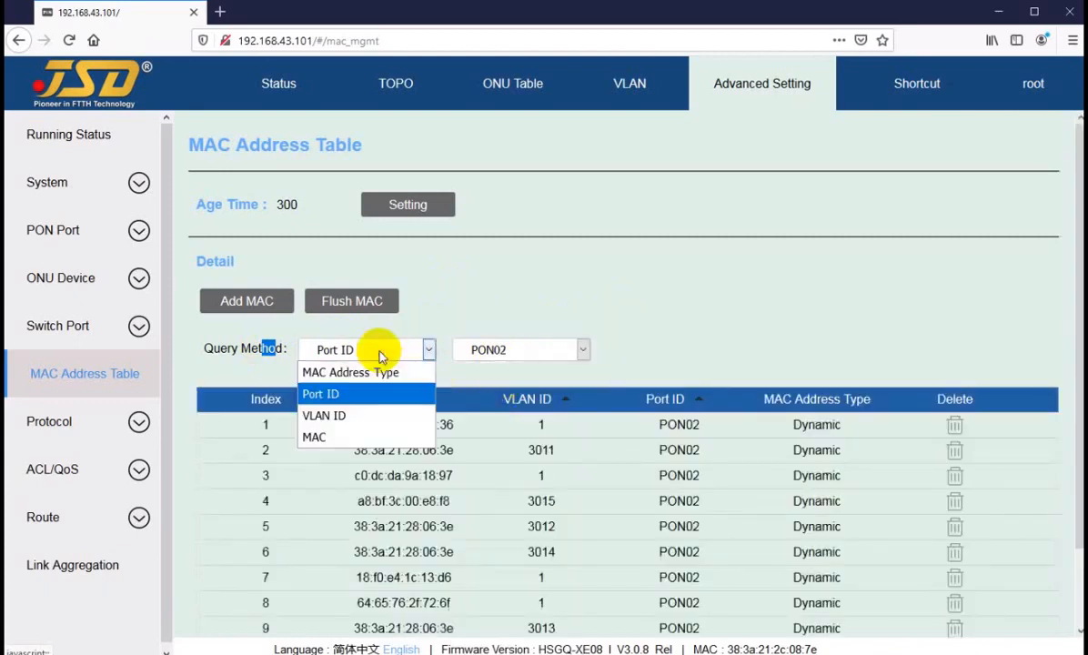
click(379, 417)
click(519, 349)
text(3)
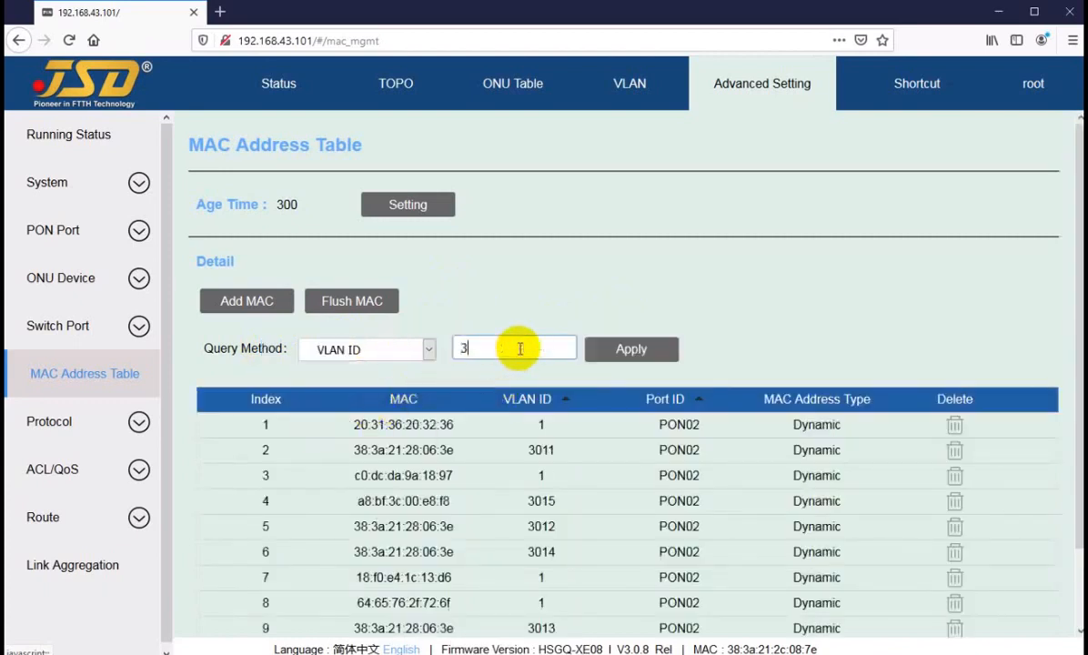
text(011)
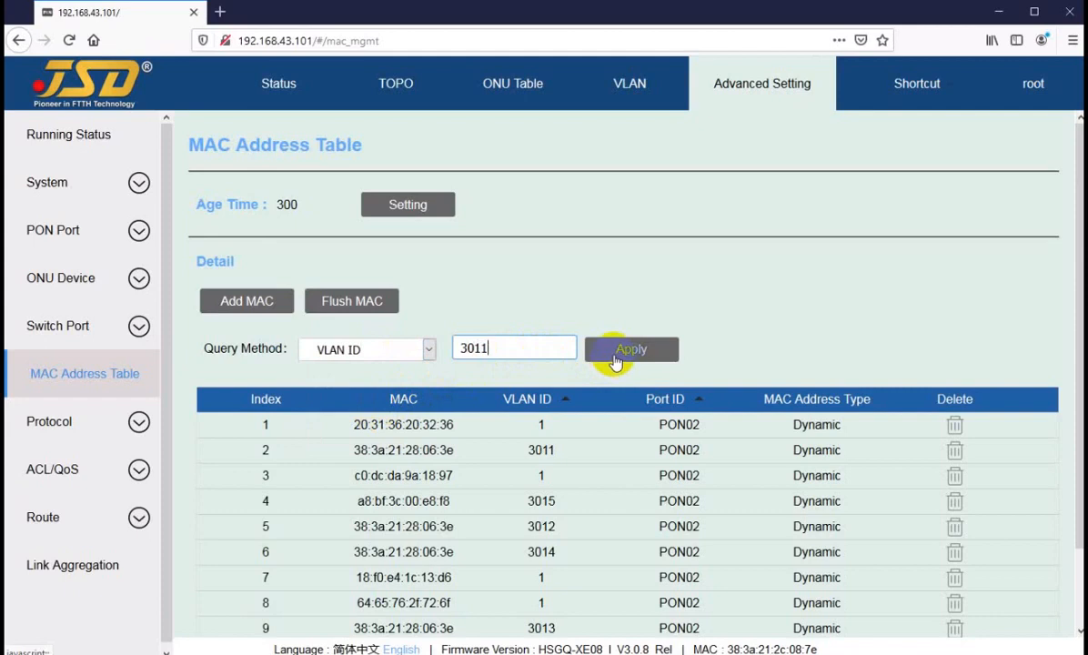
click(610, 357)
click(511, 344)
drag(511, 344, 426, 363)
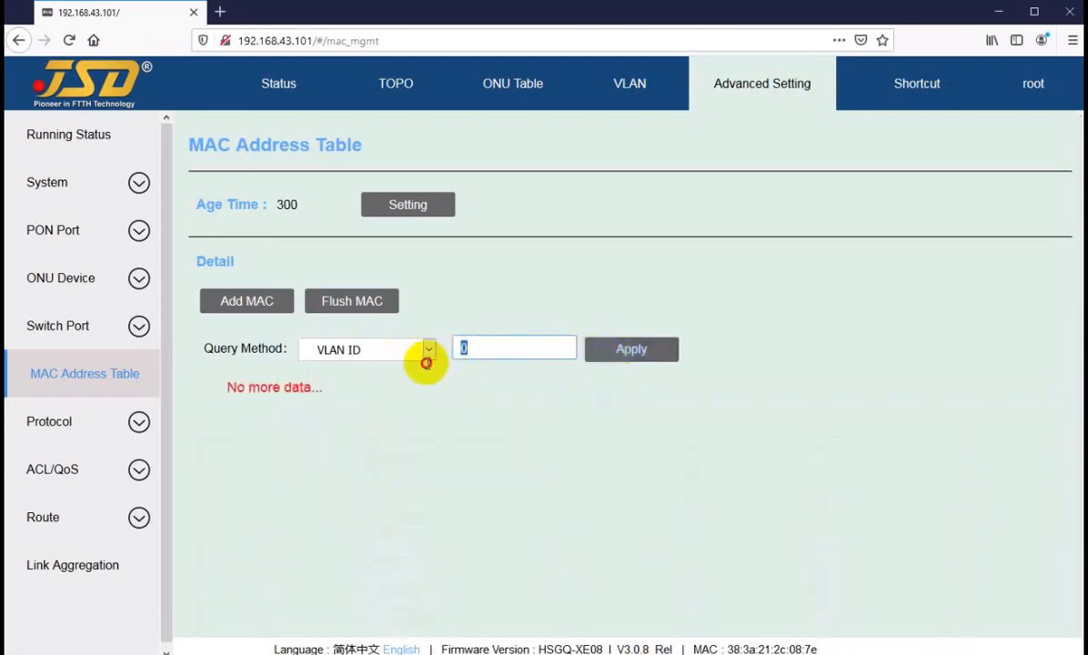
click(655, 351)
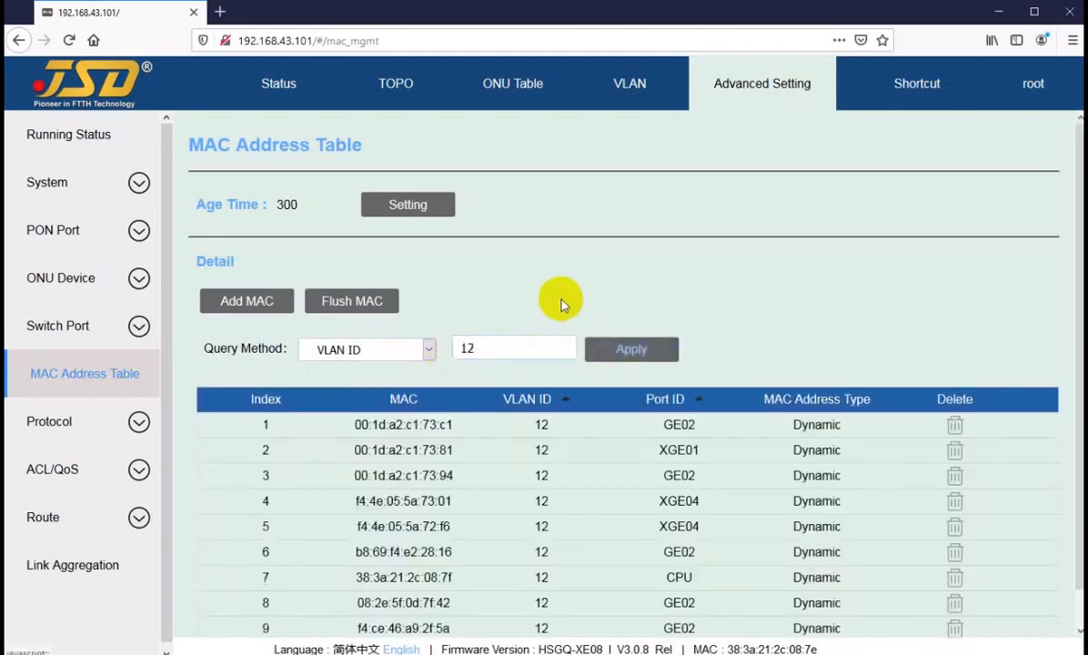
Query by MAC, pasting row 4's address f4:4e:05:5a:73:01 into the MAC field.
click(363, 351)
click(343, 438)
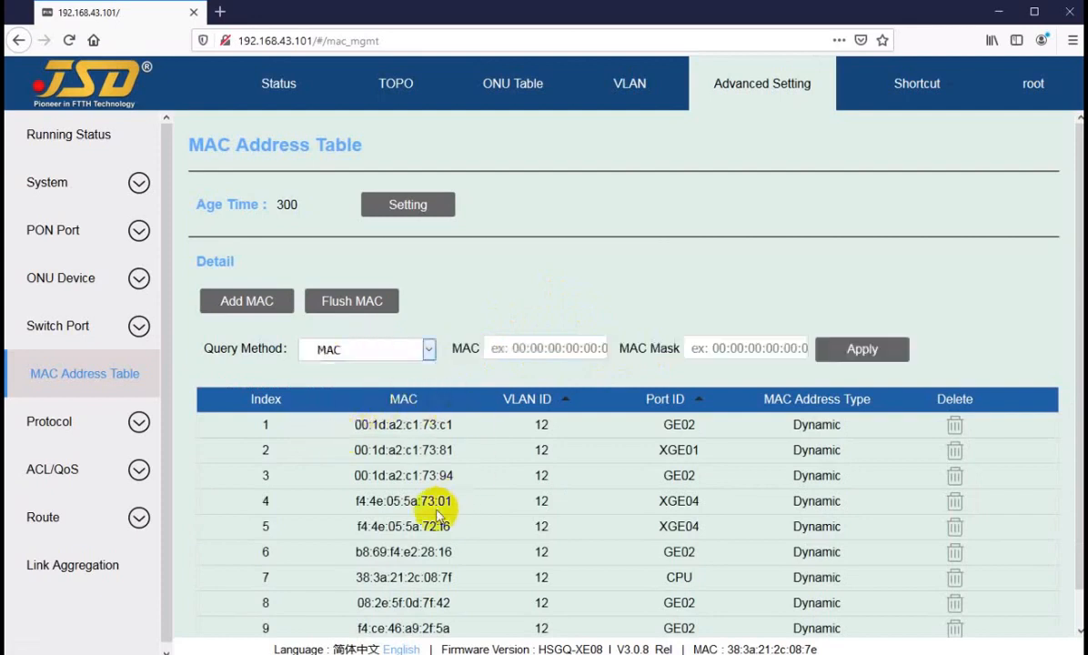
click(355, 503)
drag(358, 501, 435, 500)
click(402, 503)
right_click(435, 500)
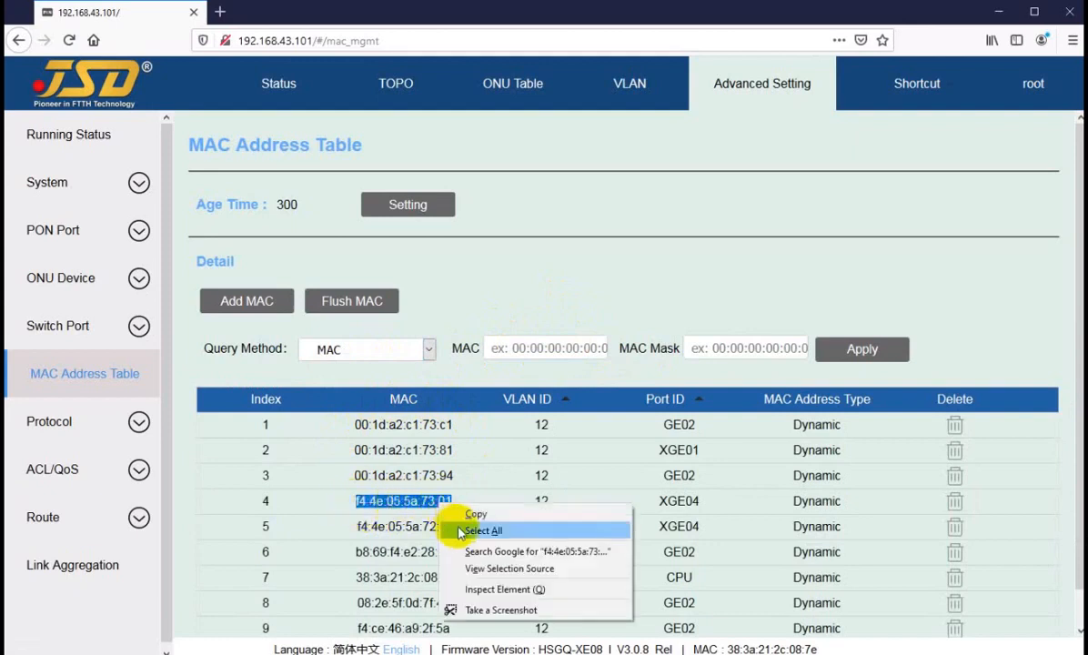
click(459, 512)
click(558, 347)
right_click(559, 352)
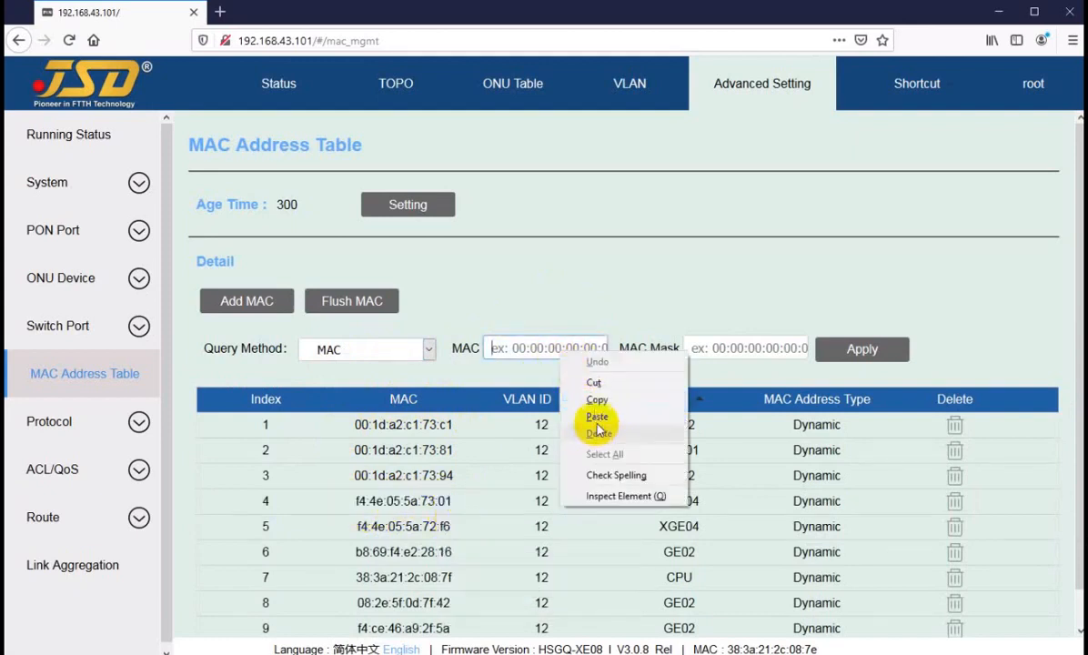
click(595, 415)
click(850, 343)
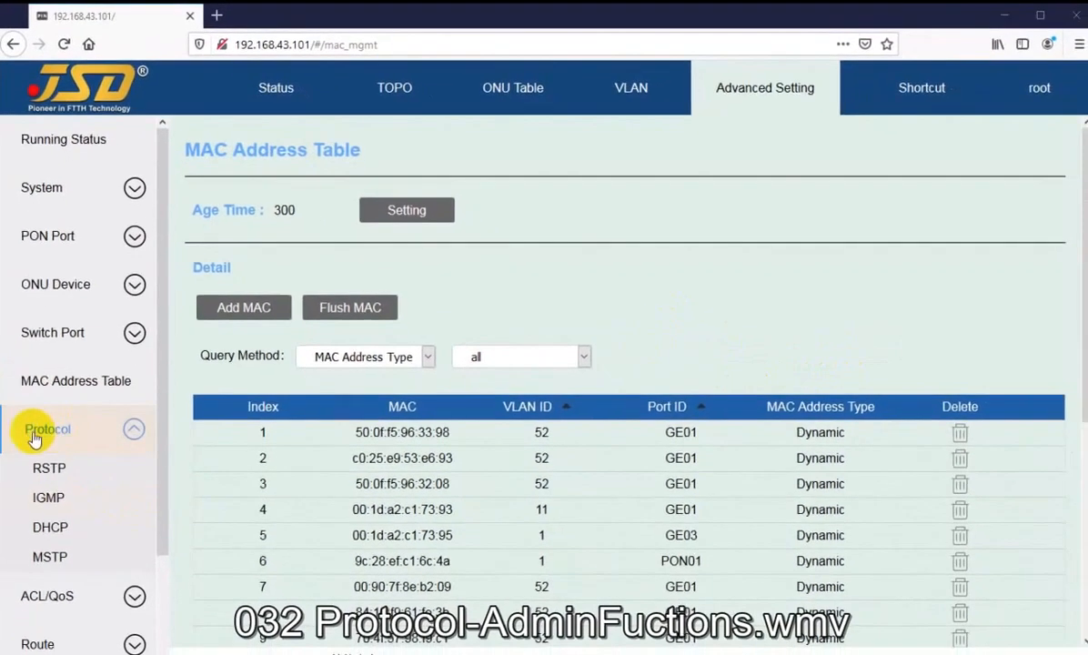
Open the RSTP page under Protocol, showing bridge status Disabled and priority 32768.
scroll(36, 409, down, 2)
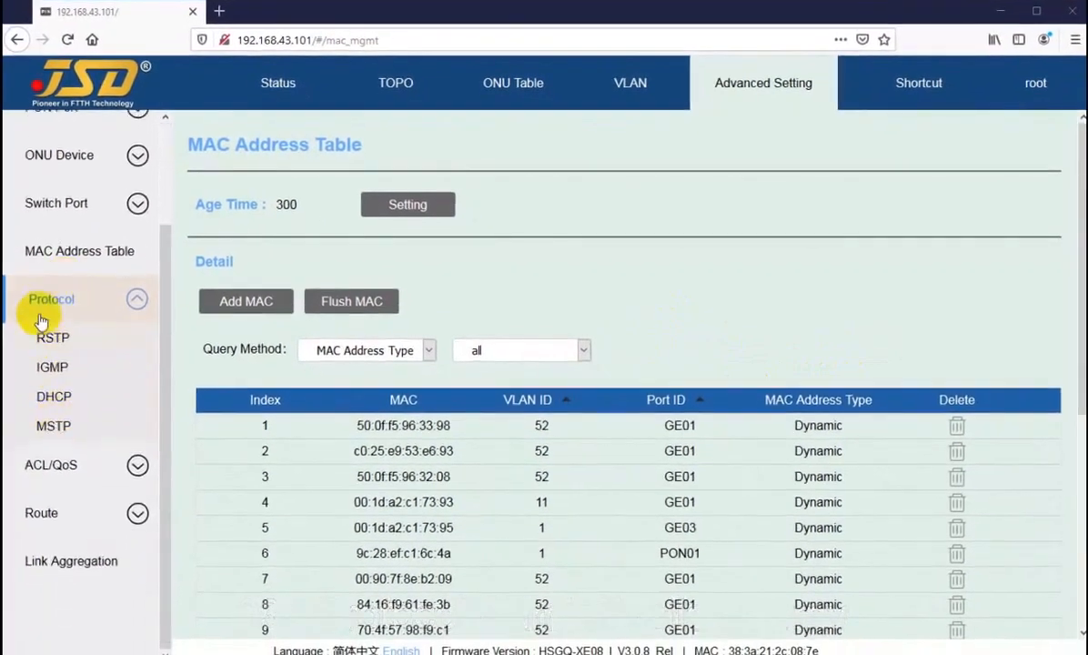
scroll(46, 422, up, 2)
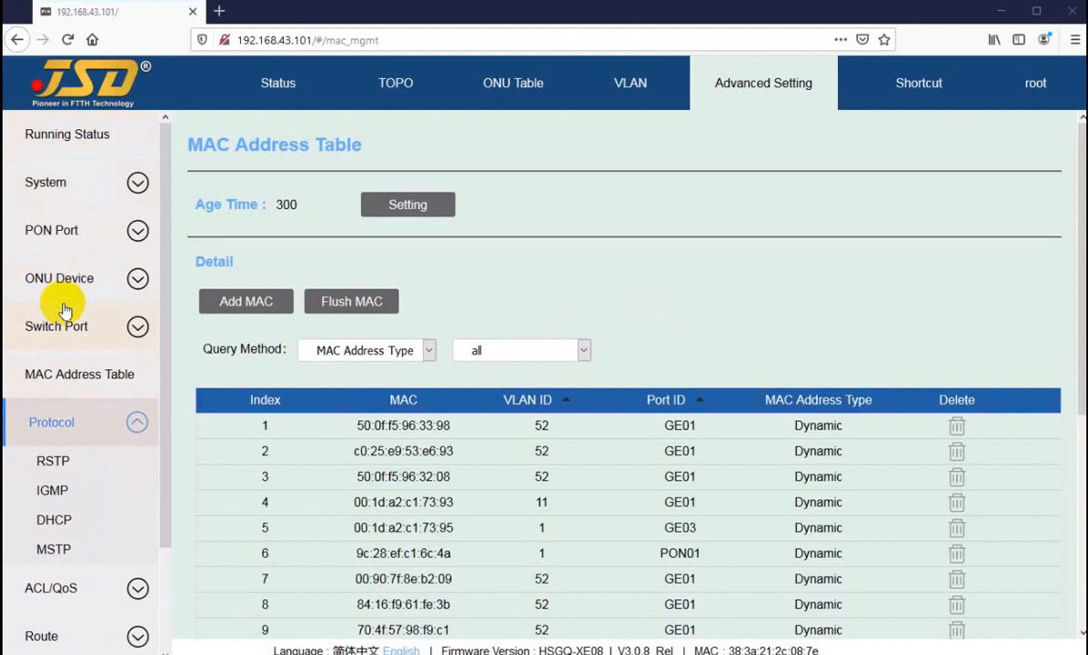
scroll(64, 310, down, 2)
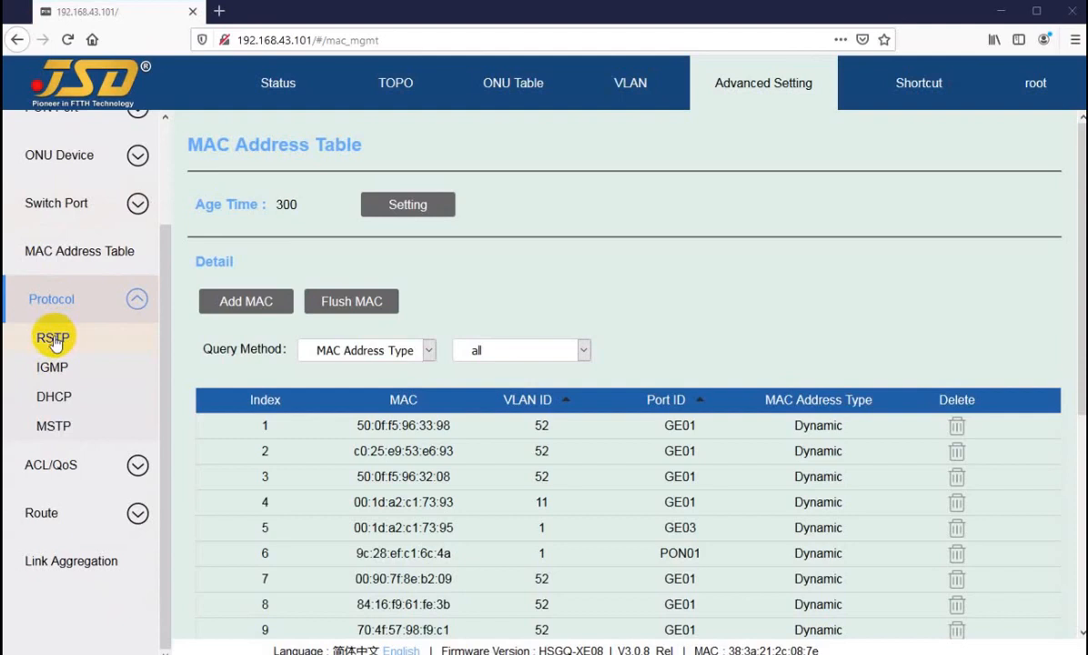
click(53, 339)
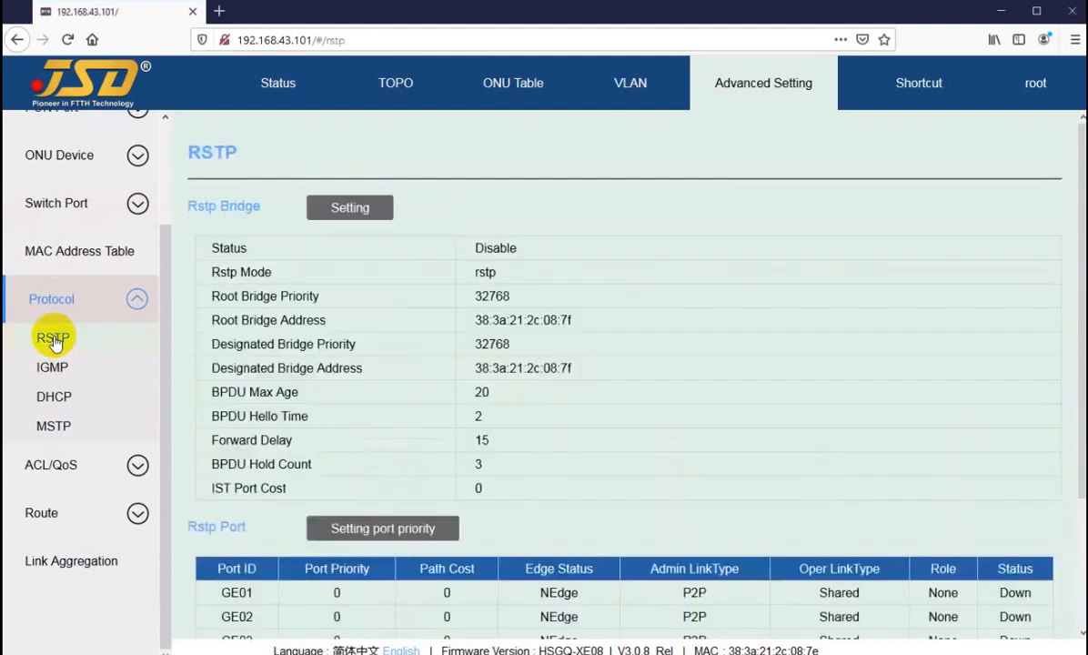
Set the global RSTP Status to Enable, keep Rstp Mode as rstp, and apply.
scroll(492, 238, down, 3)
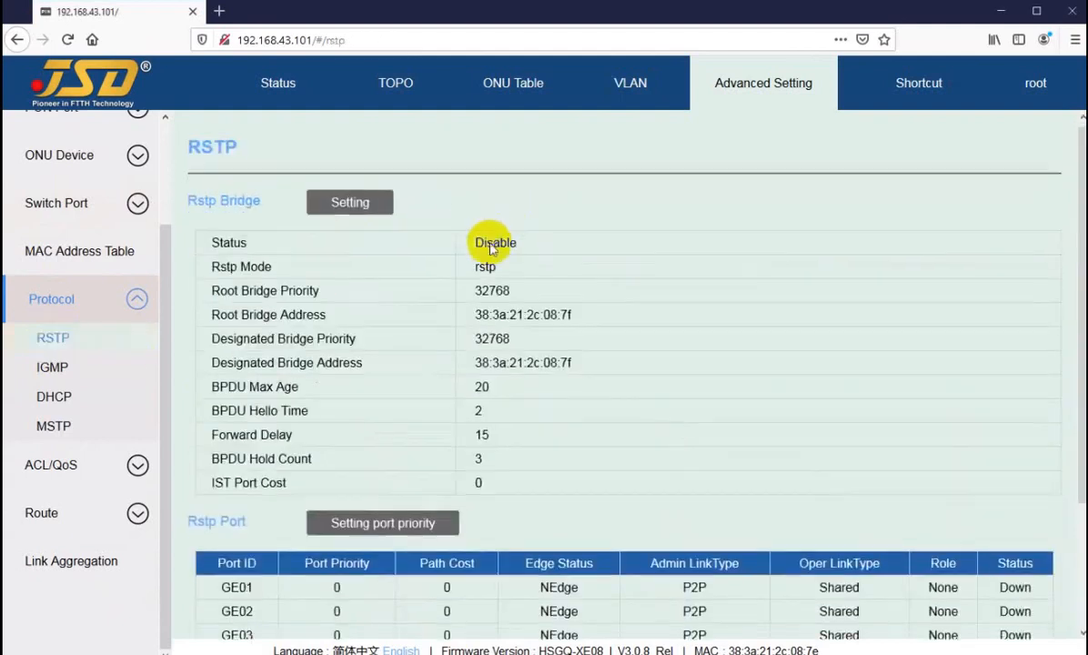
scroll(491, 268, up, 3)
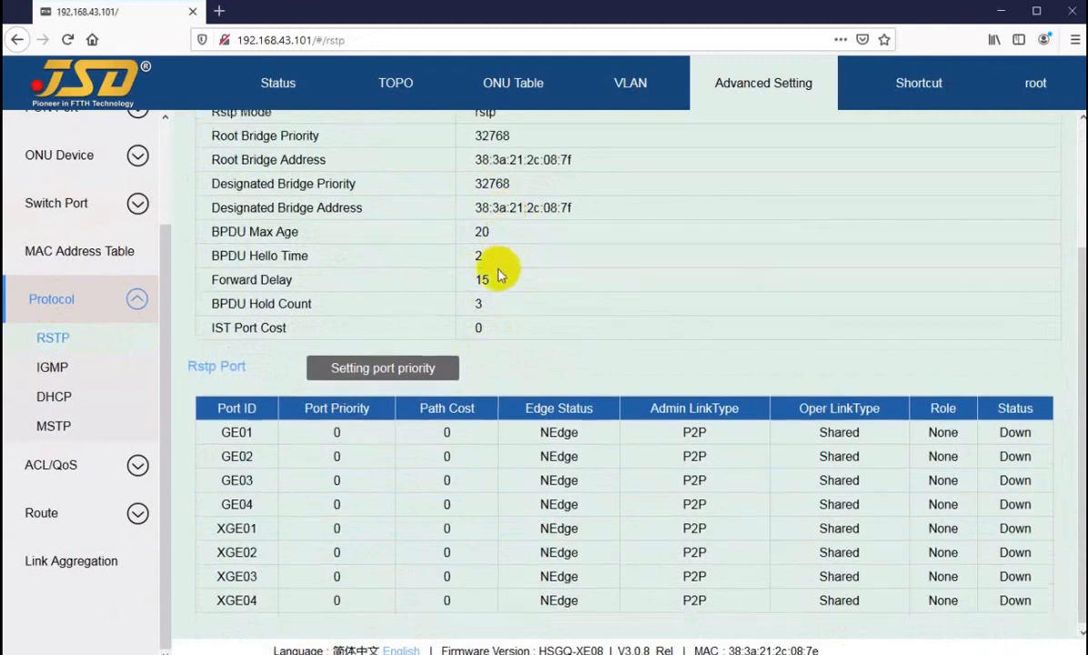
scroll(474, 222, down, 3)
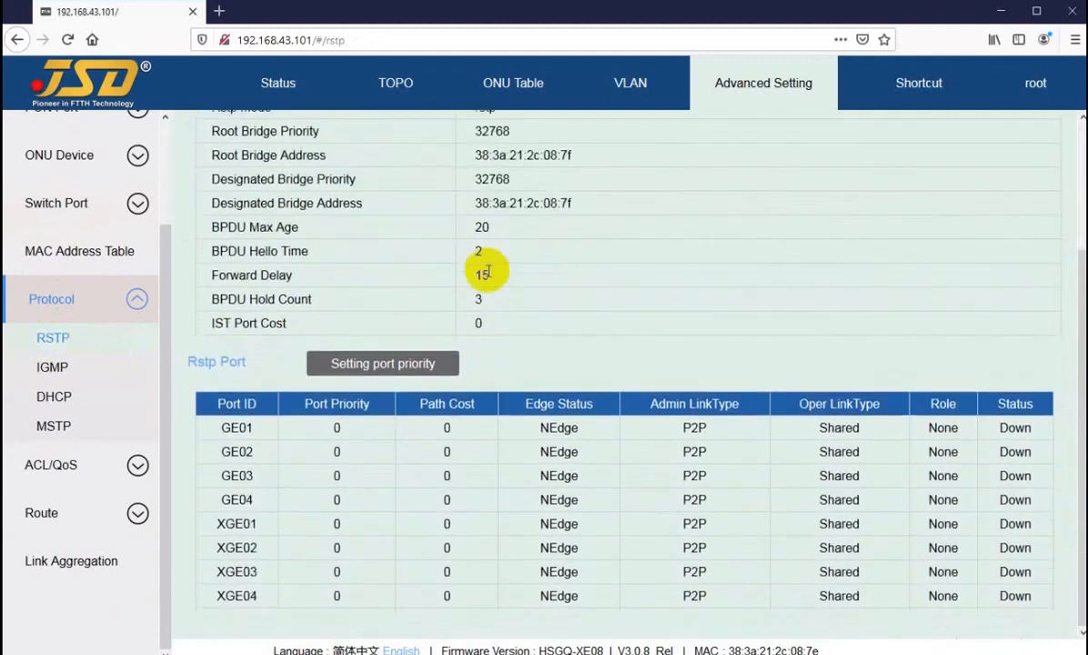
scroll(488, 271, up, 3)
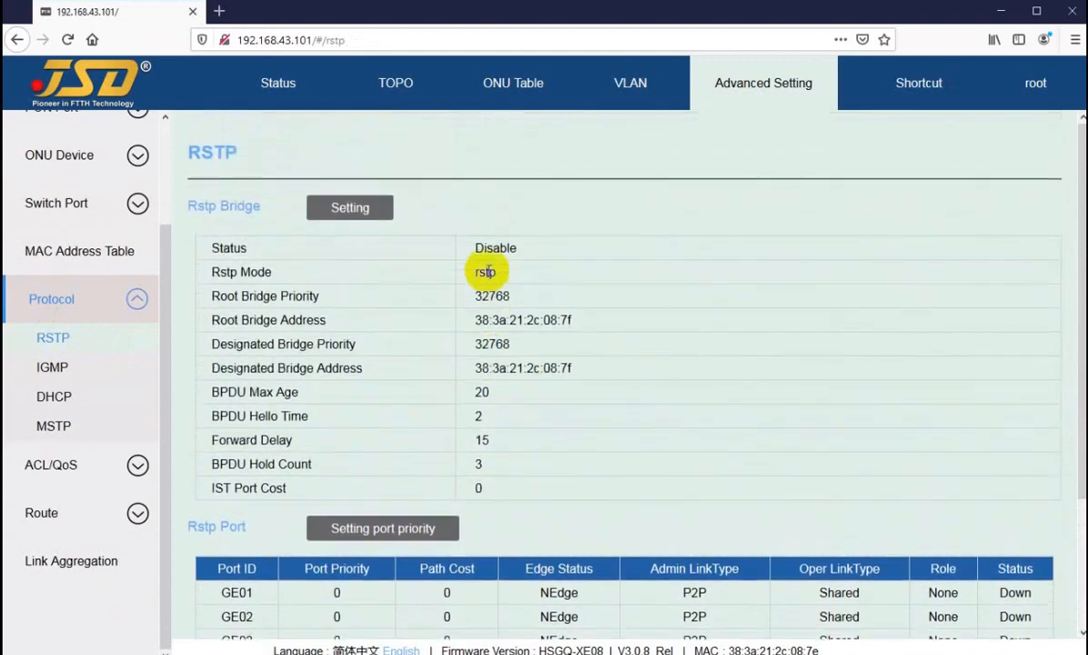
scroll(488, 271, down, 3)
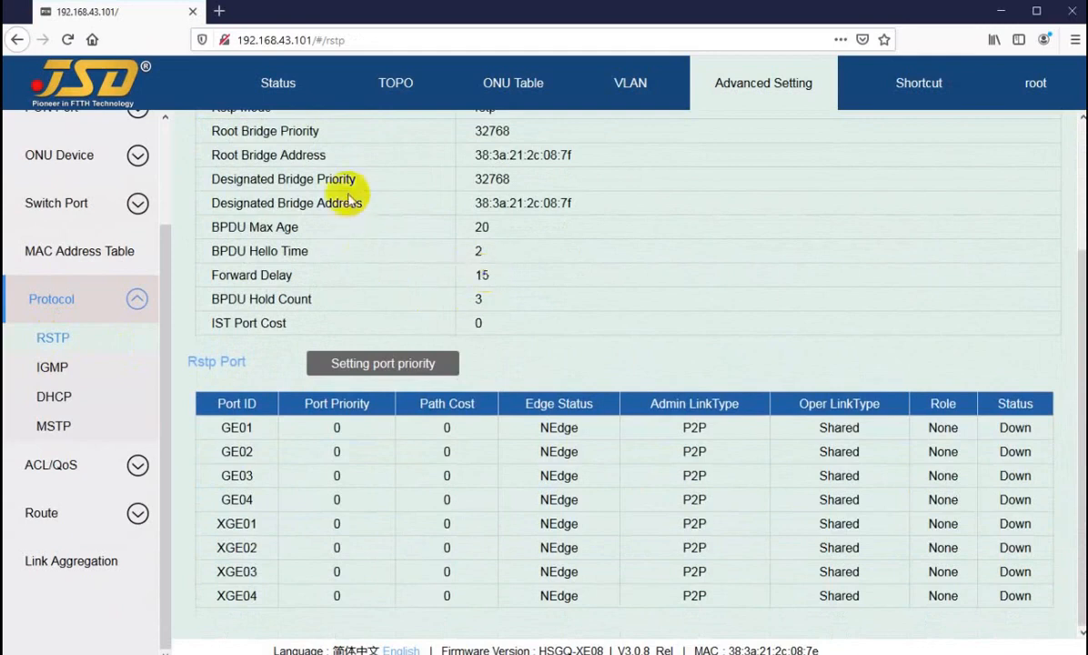
scroll(322, 259, up, 3)
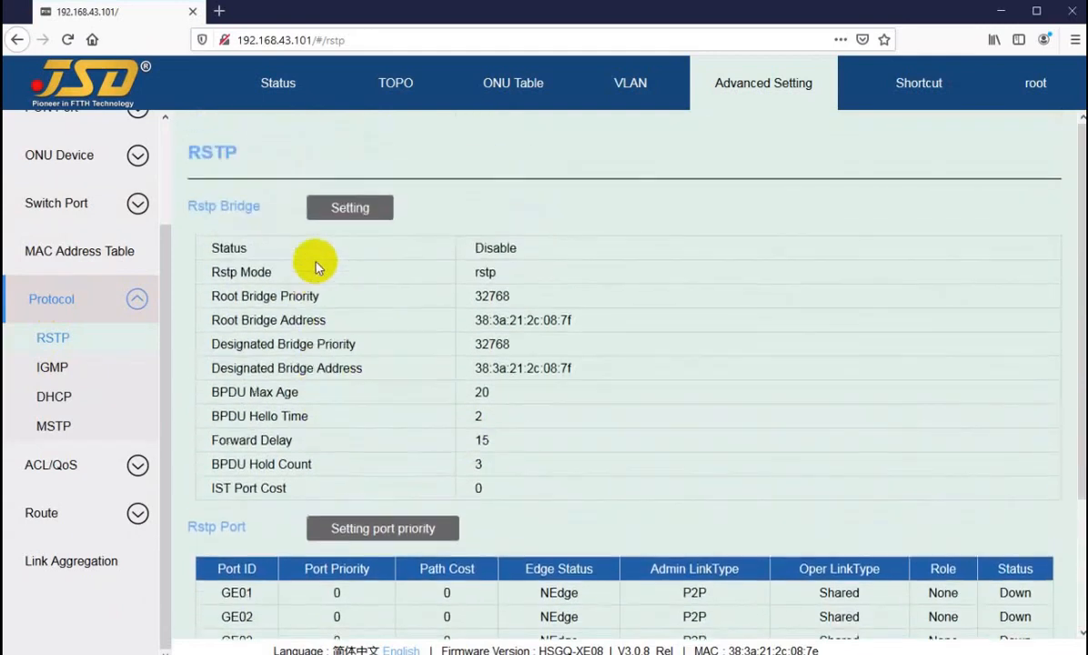
click(335, 211)
click(547, 281)
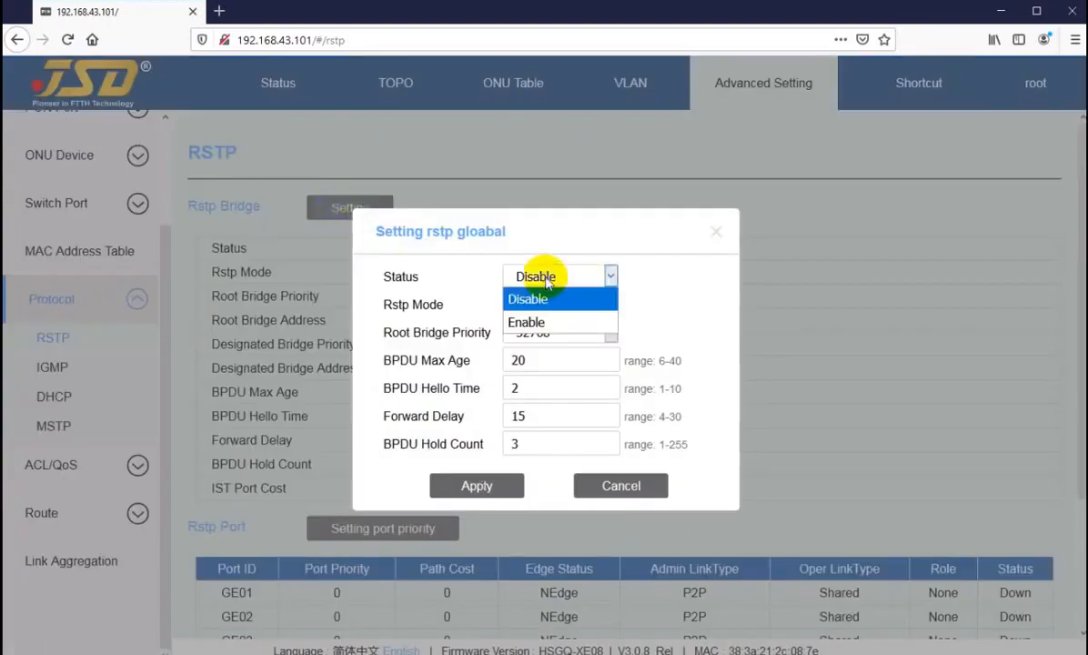
click(541, 317)
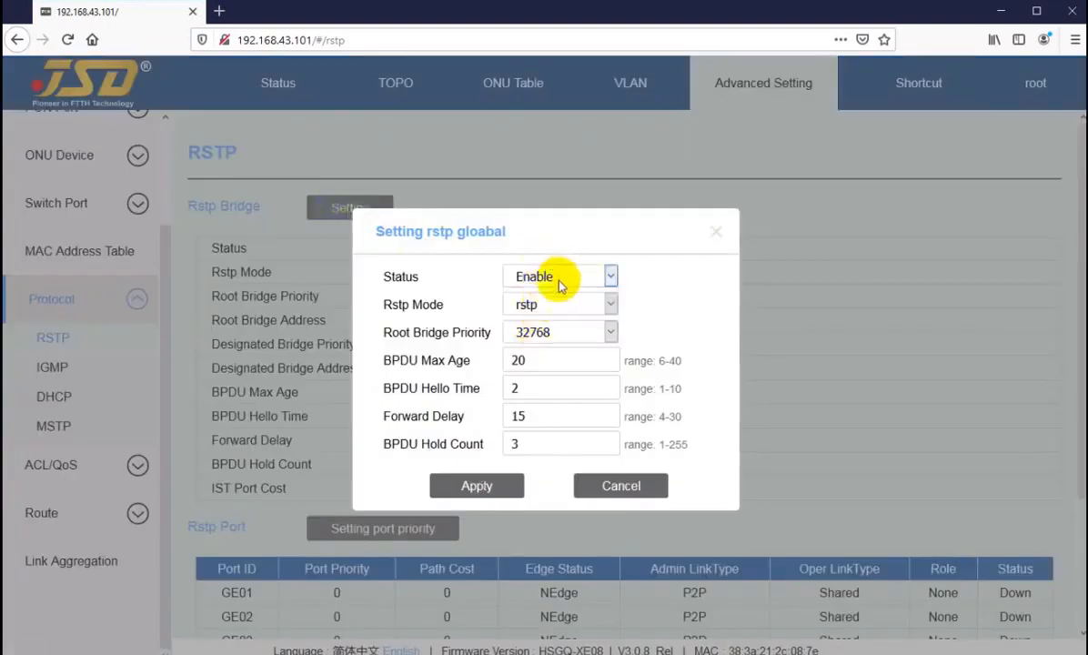
click(552, 306)
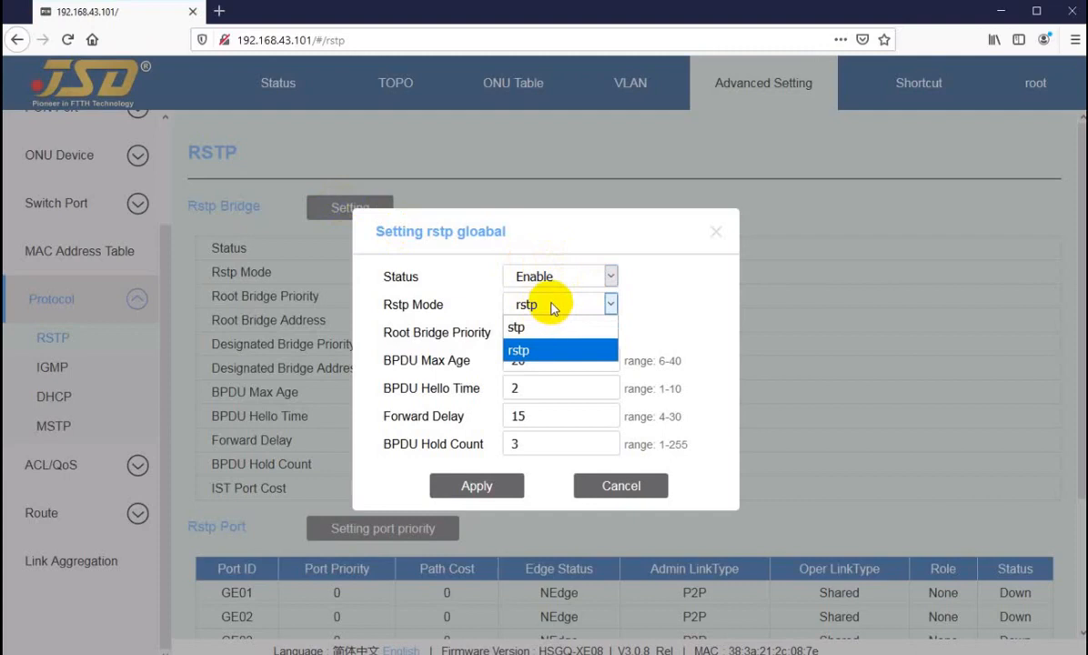
click(641, 305)
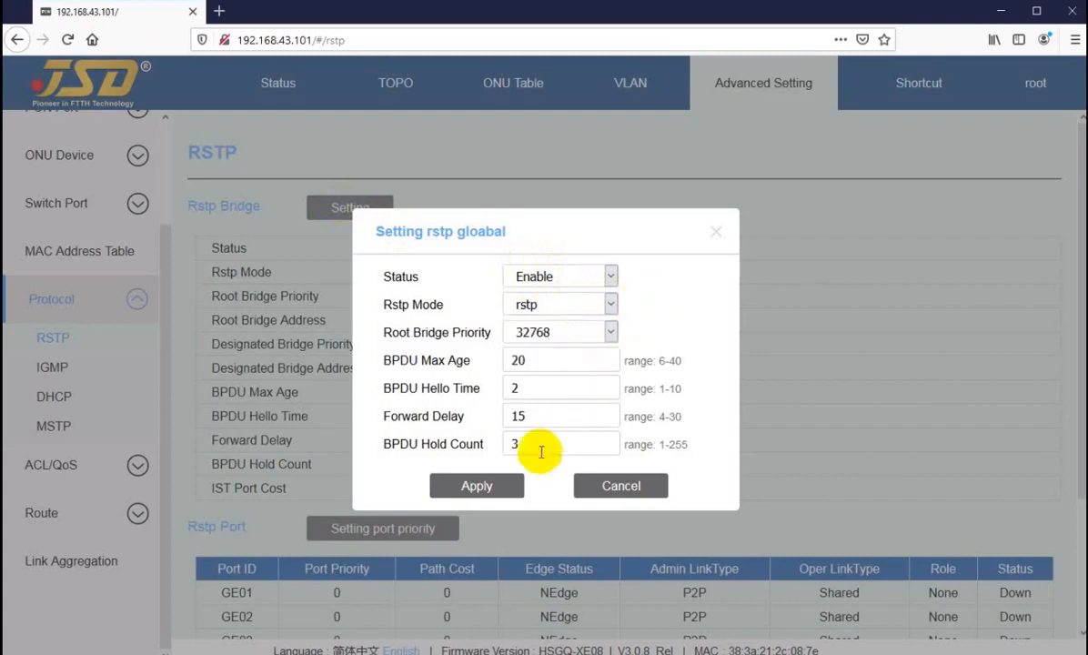
click(455, 489)
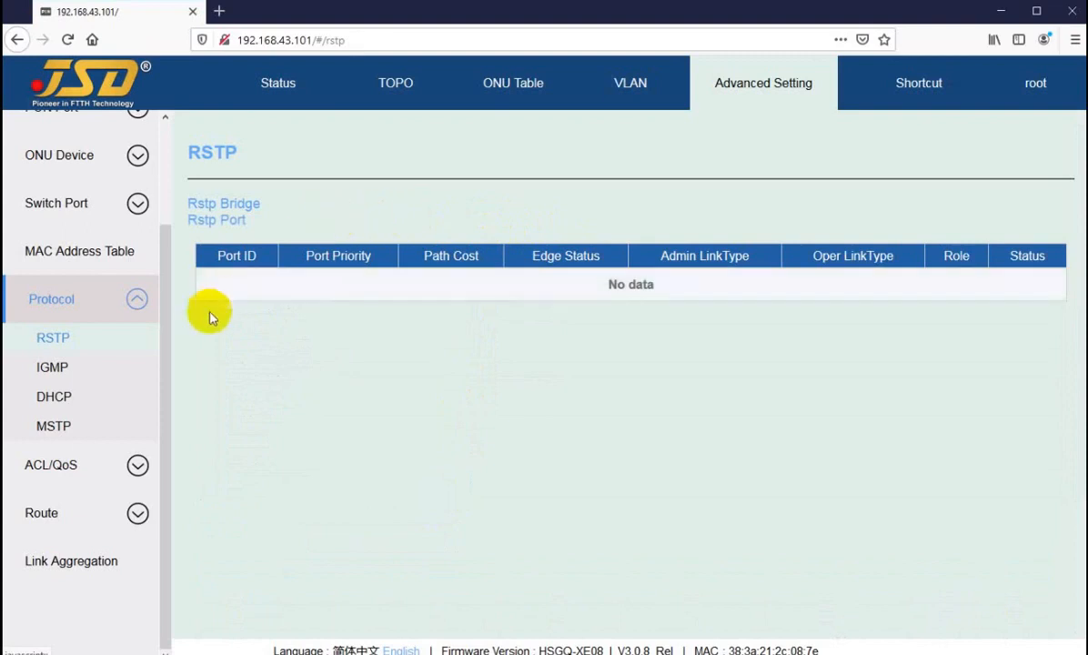
Browse the IGMP Information, Multicast Table and Multicast VLAN tabs, then go to DHCP.
click(50, 367)
click(50, 338)
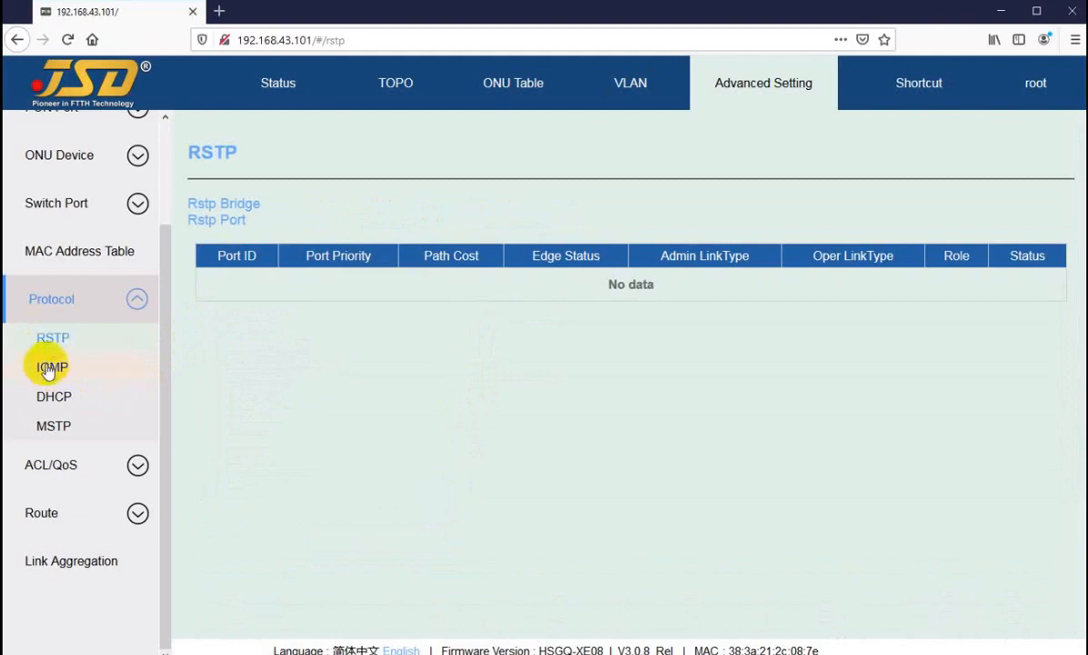
click(45, 366)
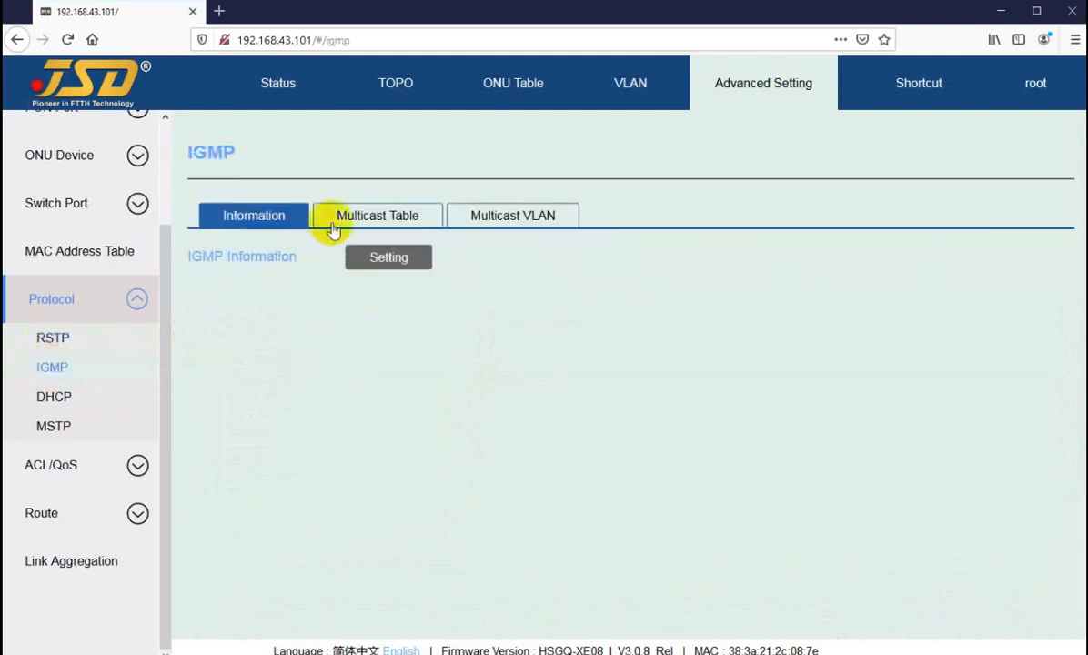
click(367, 223)
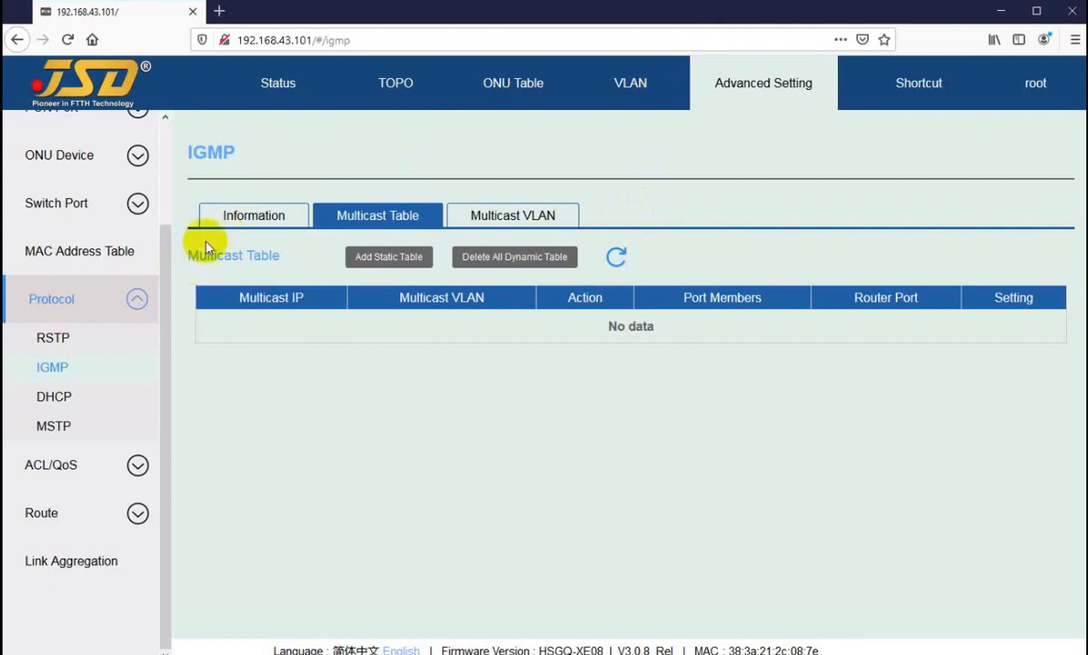
click(253, 214)
click(355, 222)
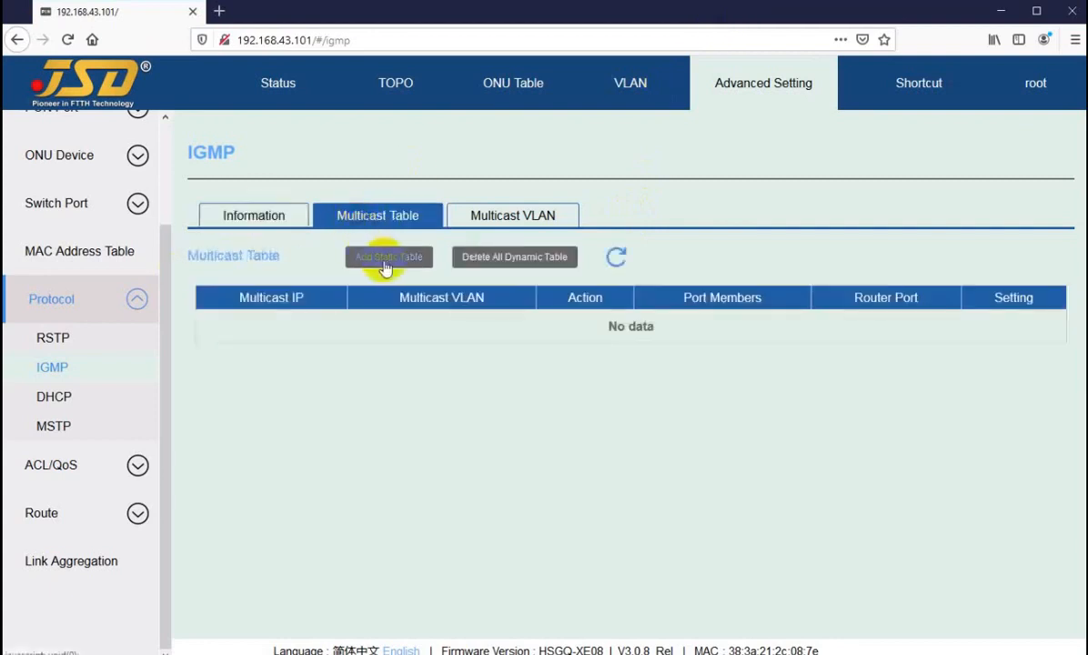
click(478, 215)
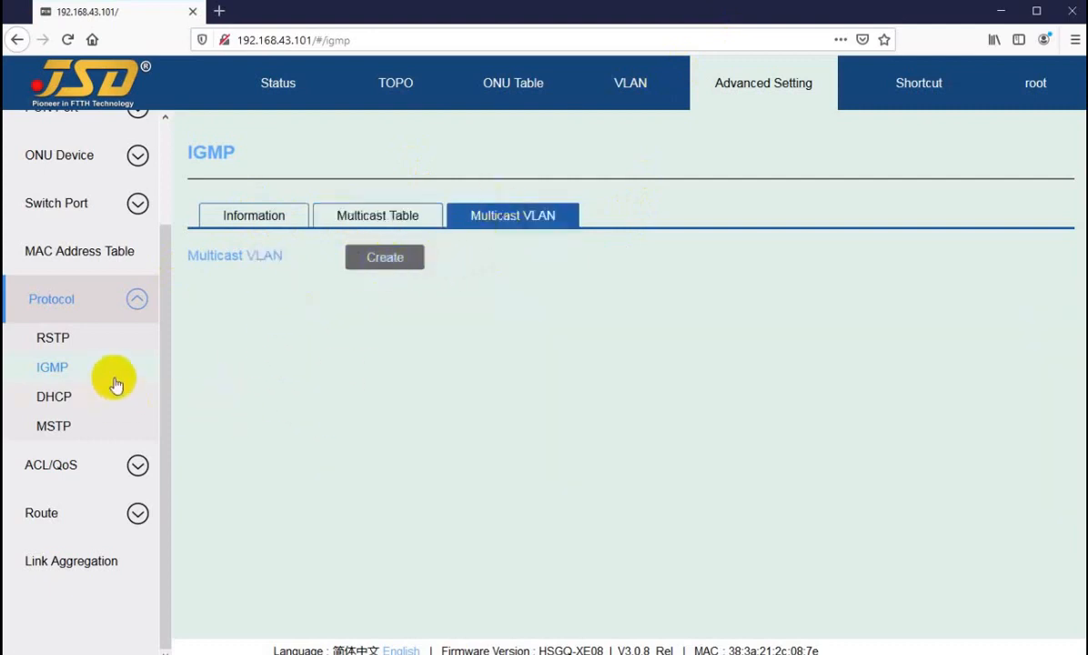
click(52, 404)
Try Enable in the DHCP status form, then cancel so DHCP stays disabled.
click(377, 208)
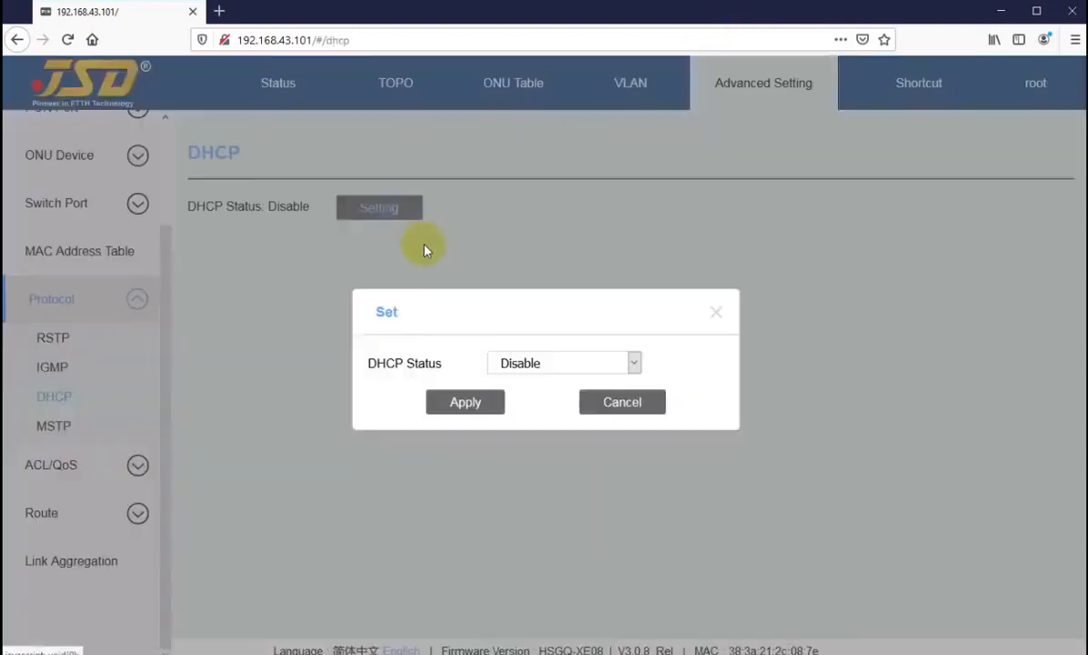
click(533, 367)
click(507, 411)
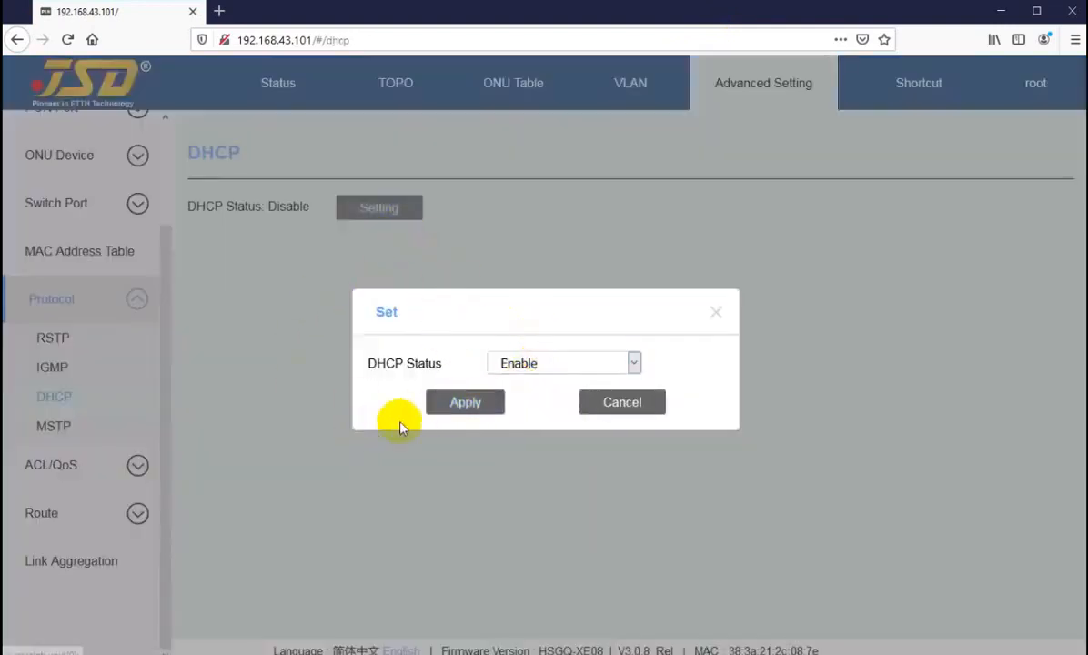
click(617, 405)
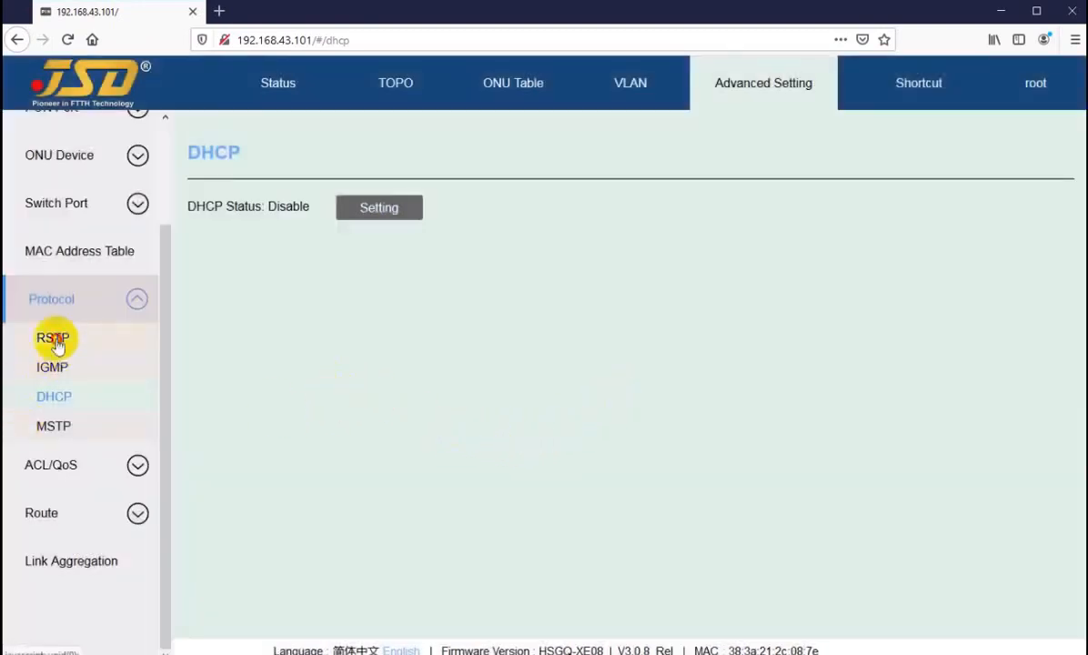
Head back to the RSTP page and status views as the session expires.
click(52, 341)
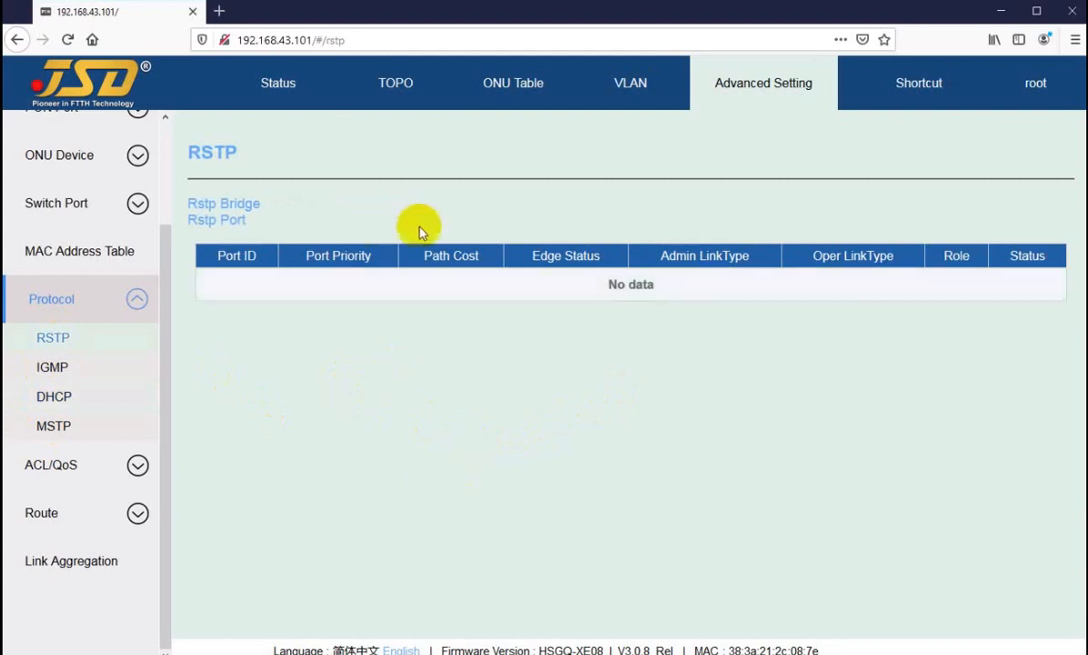
click(393, 209)
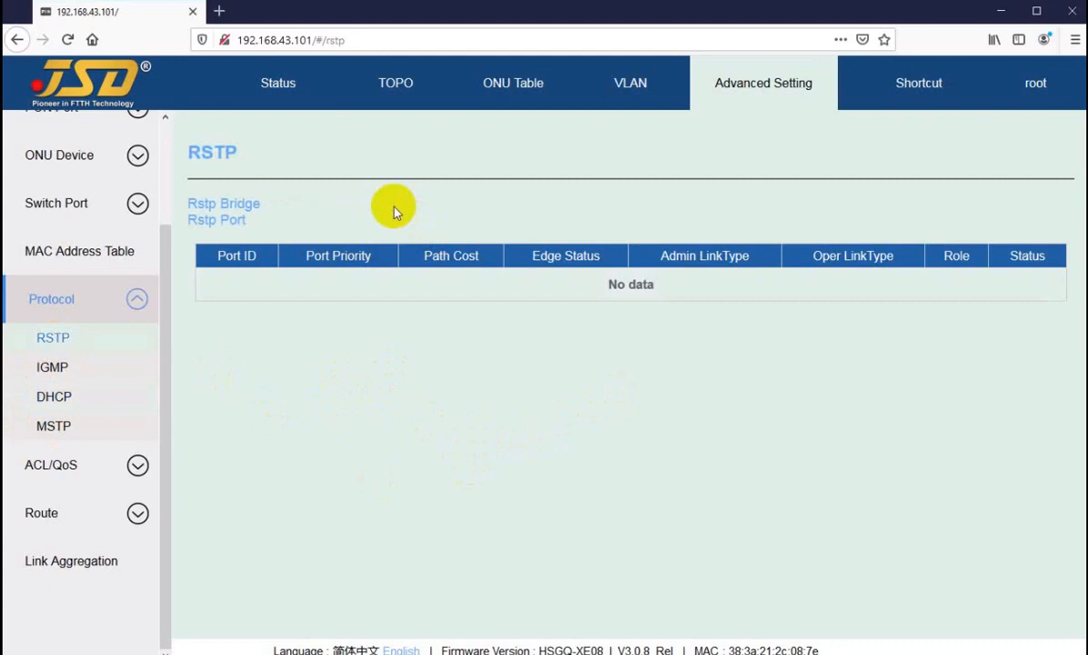
drag(203, 205, 258, 207)
click(316, 212)
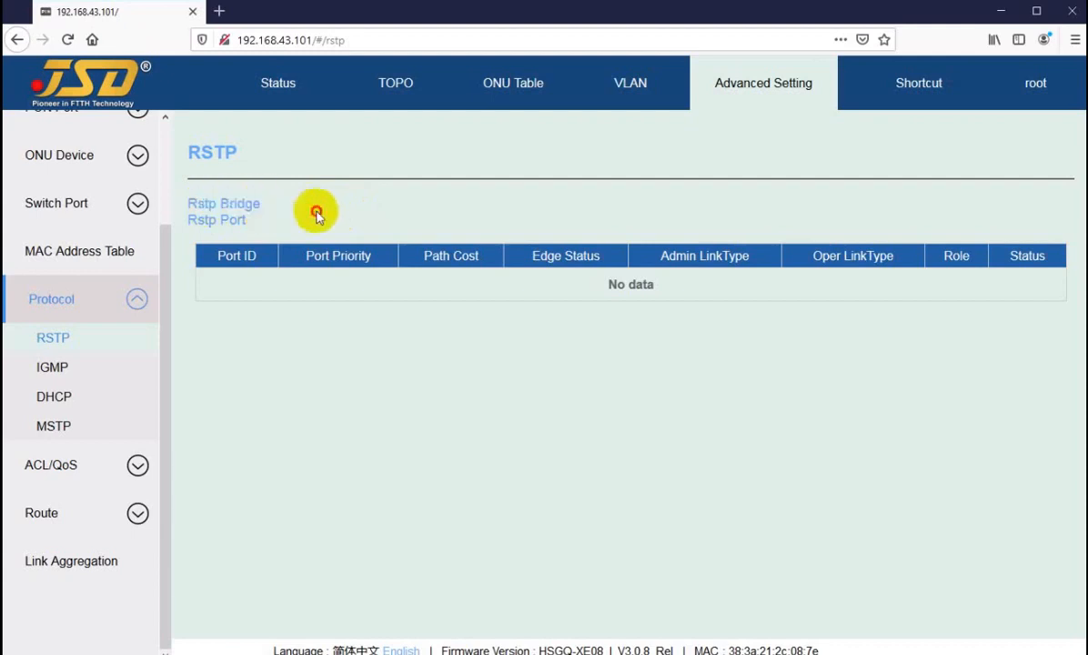
click(272, 85)
click(394, 89)
Sign back in with the saved credentials and return to Advanced Setting running status.
click(503, 233)
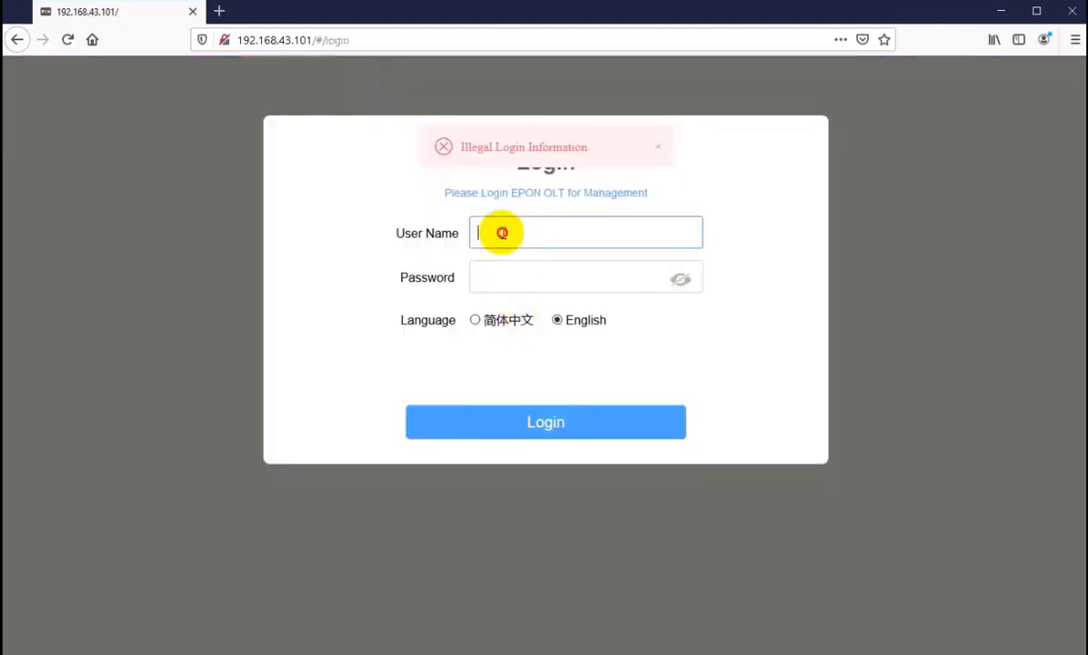
click(500, 293)
click(497, 432)
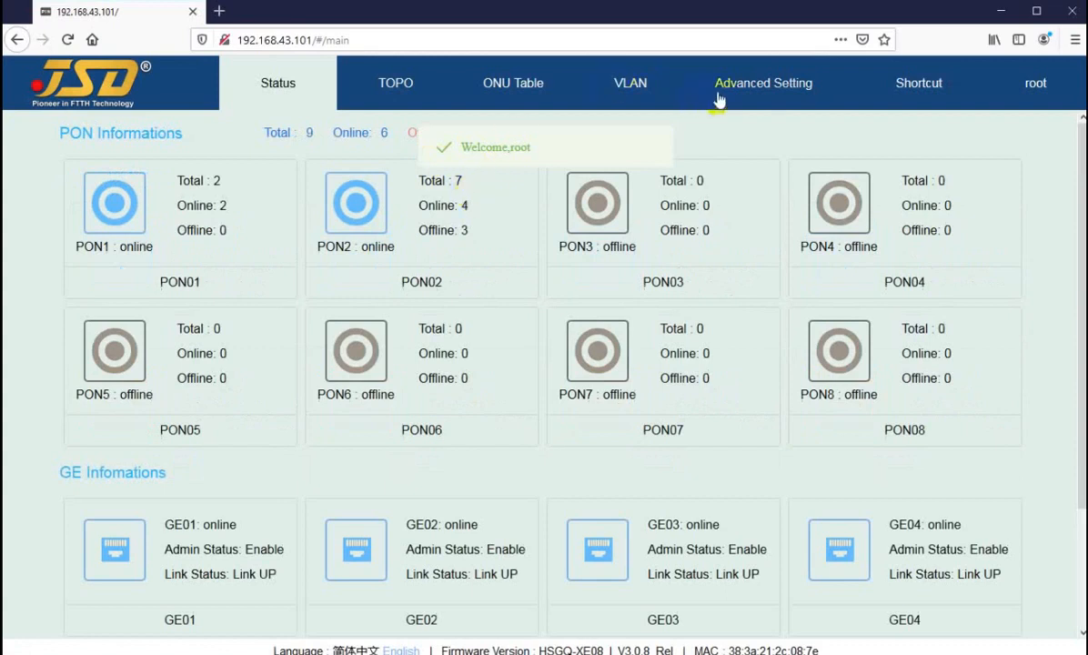
click(718, 91)
Review the enabled RSTP status and the port roles, including XGE01's None role.
click(54, 324)
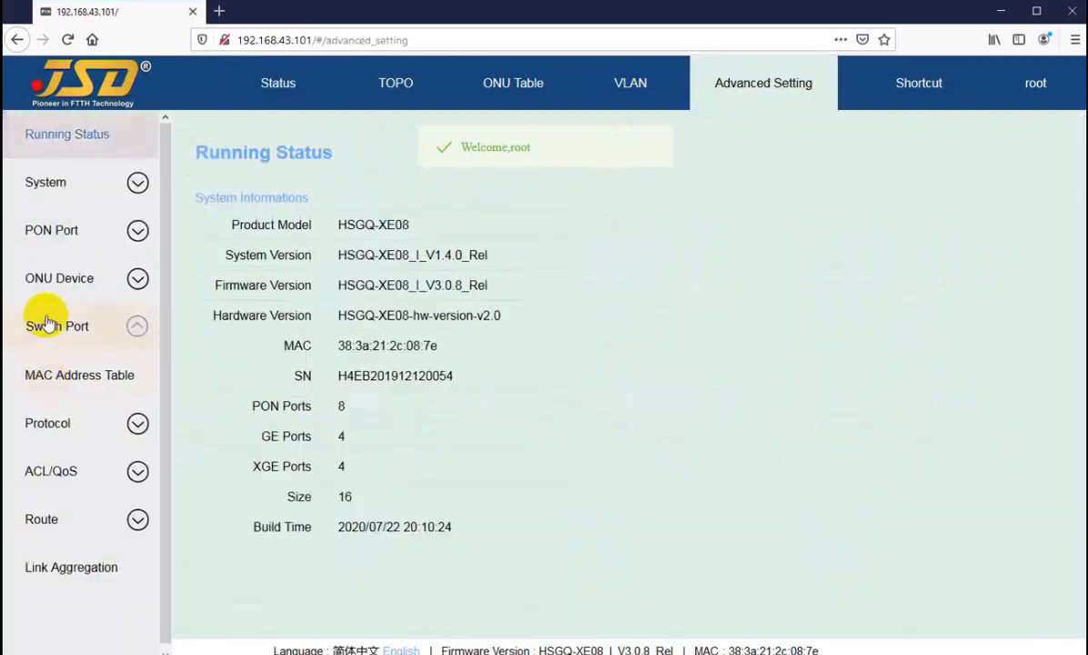
click(50, 614)
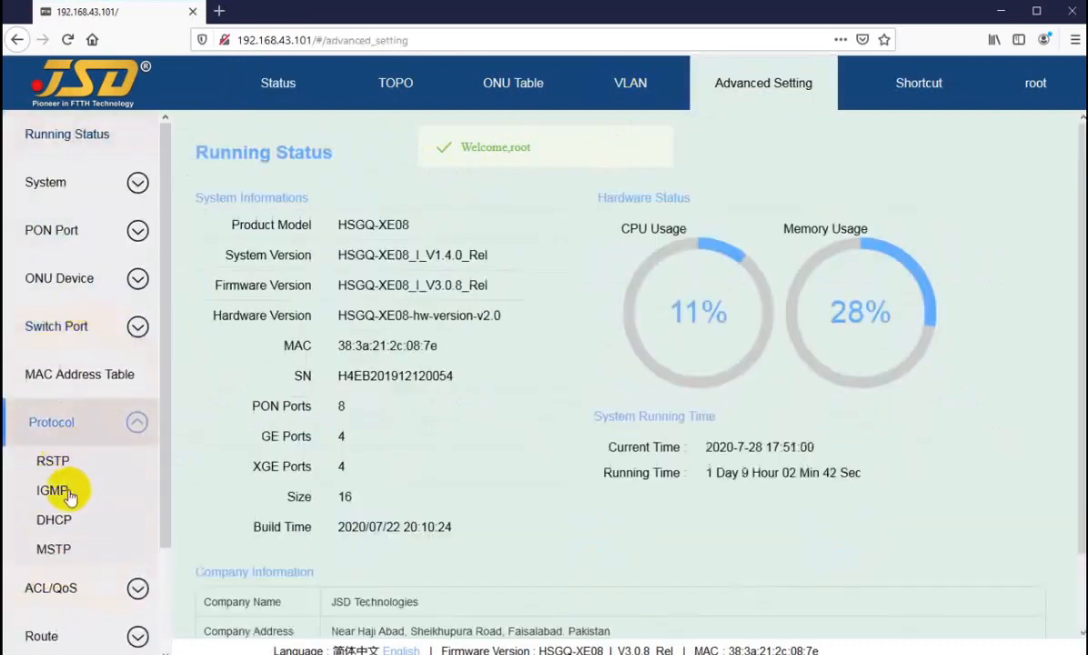
click(54, 462)
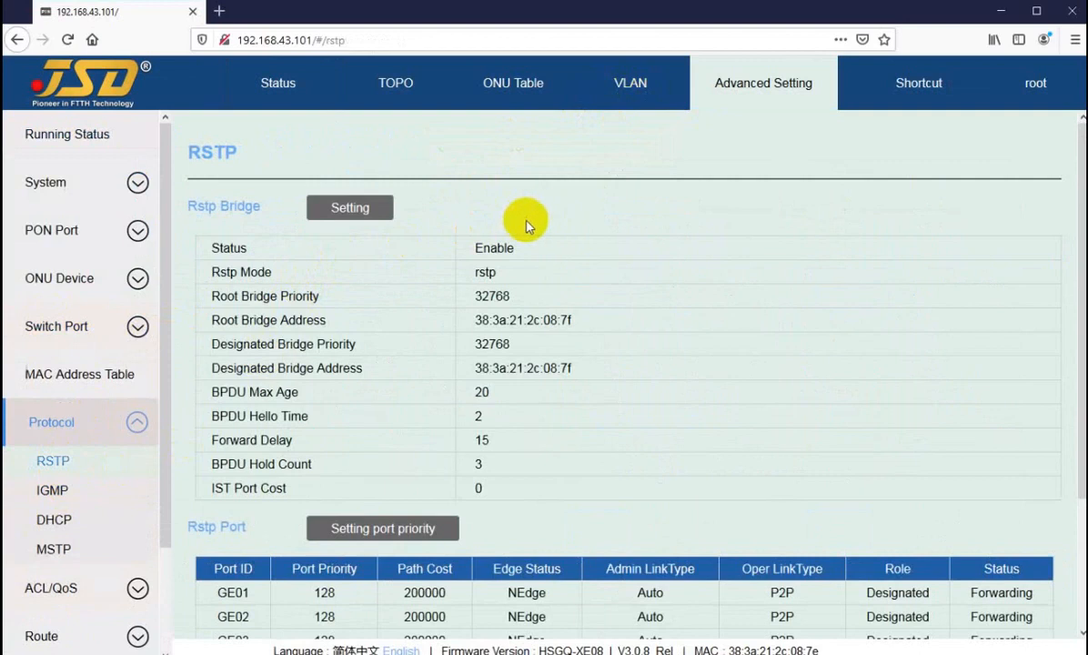
double_click(476, 249)
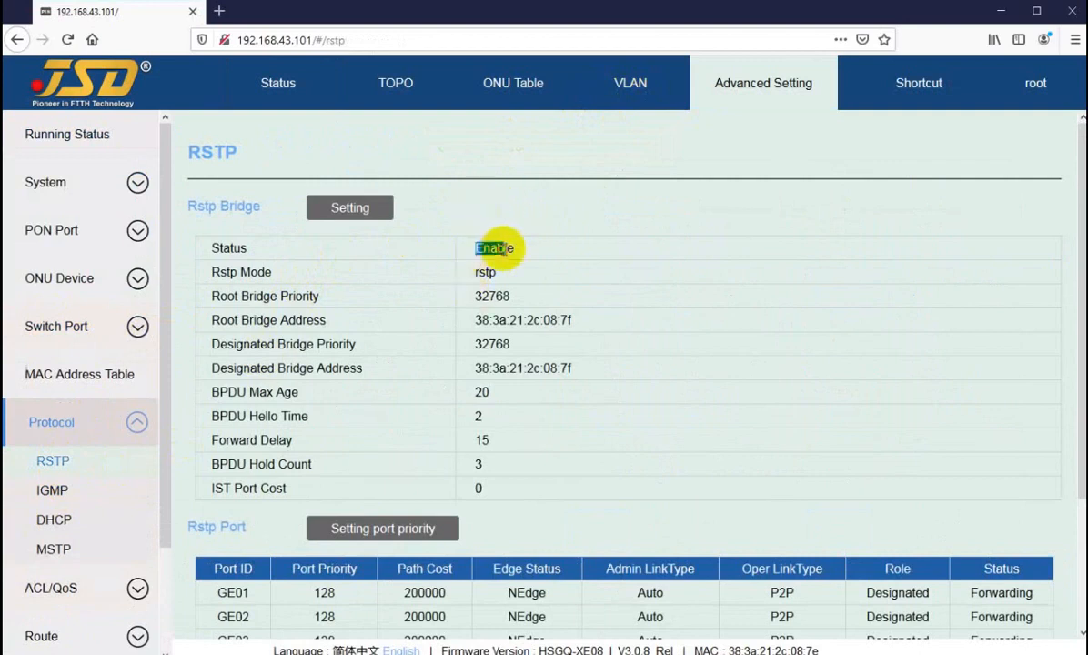
scroll(638, 359, down, 2)
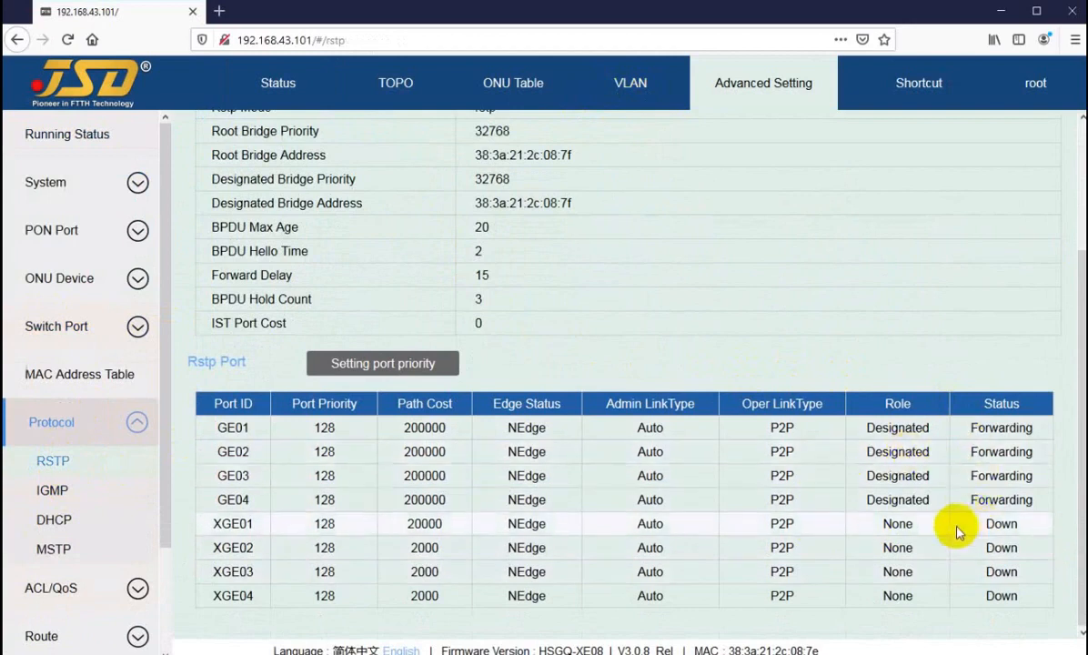
mouse_move(903, 529)
mouse_down()
mouse_move(875, 529)
mouse_move(917, 535)
mouse_up()
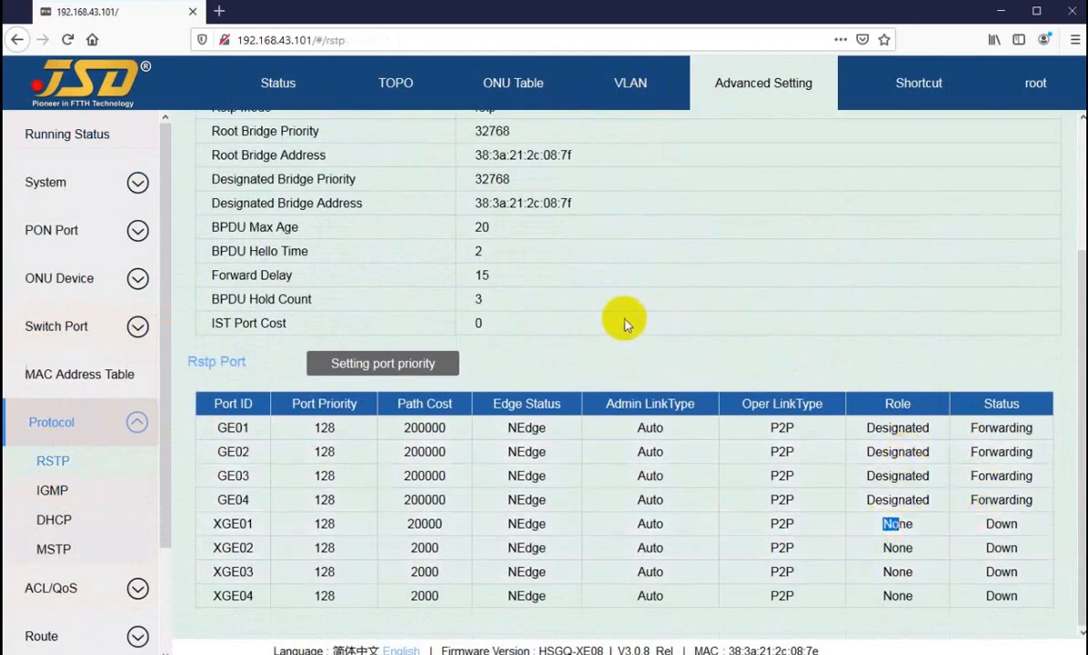
scroll(587, 360, up, 2)
scroll(540, 373, down, 1)
scroll(540, 373, down, 1)
Leave the RSTP port priority Edge Status at NEdge and cancel, then visit IGMP and DHCP.
click(383, 364)
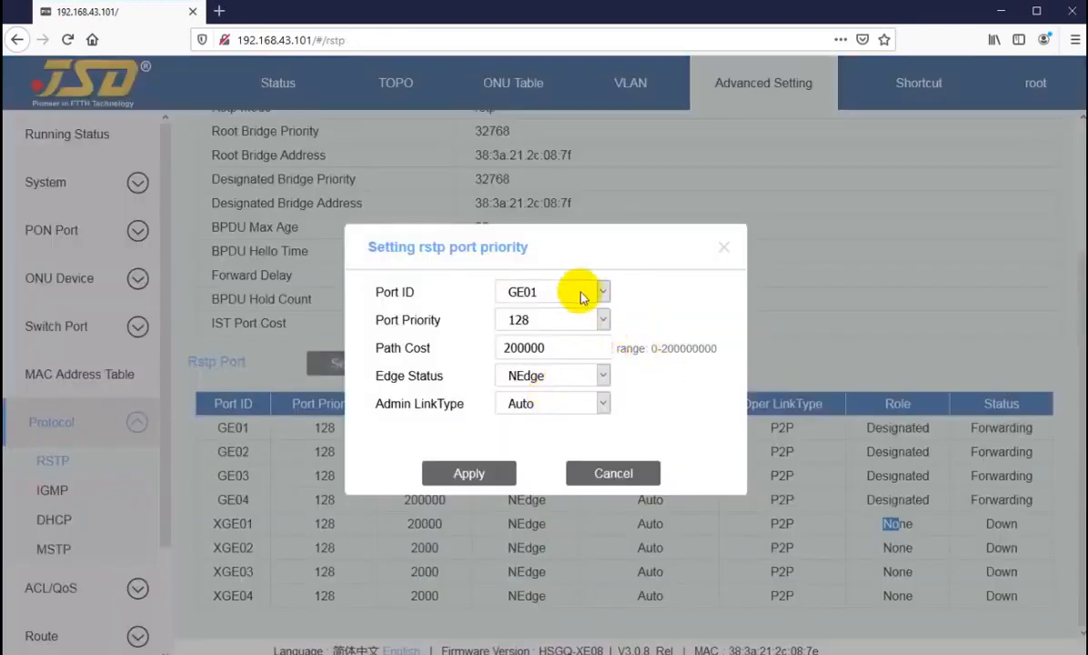
click(556, 377)
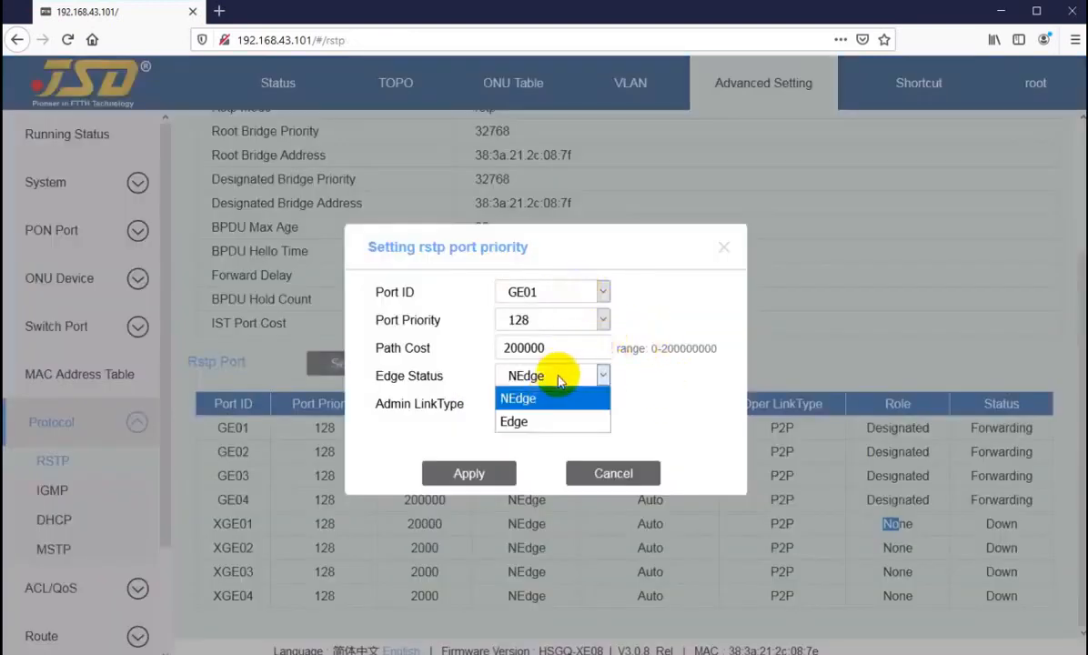
click(645, 403)
click(626, 471)
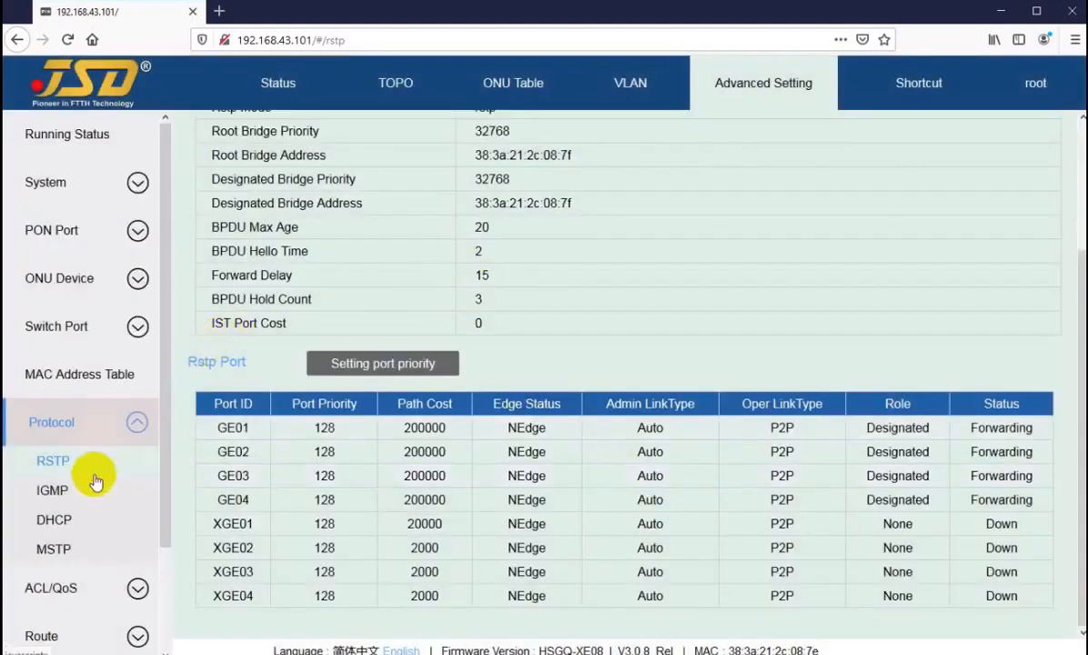
click(50, 490)
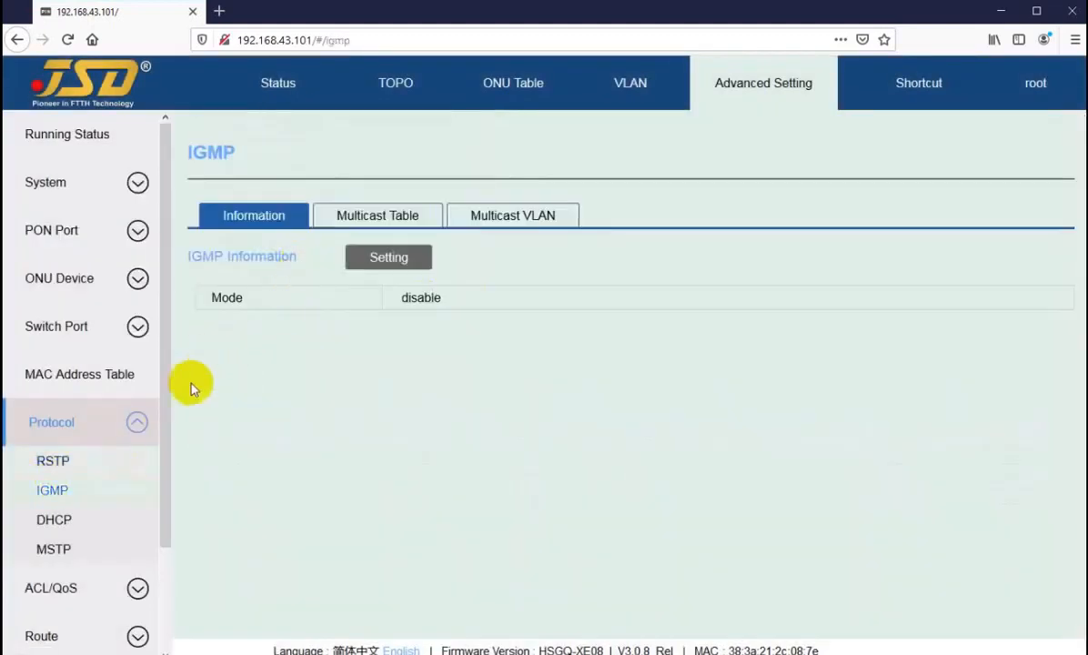
click(52, 519)
Apply Enable as the DHCP status and view the Option82, Snooping and Server sections.
click(368, 208)
click(515, 363)
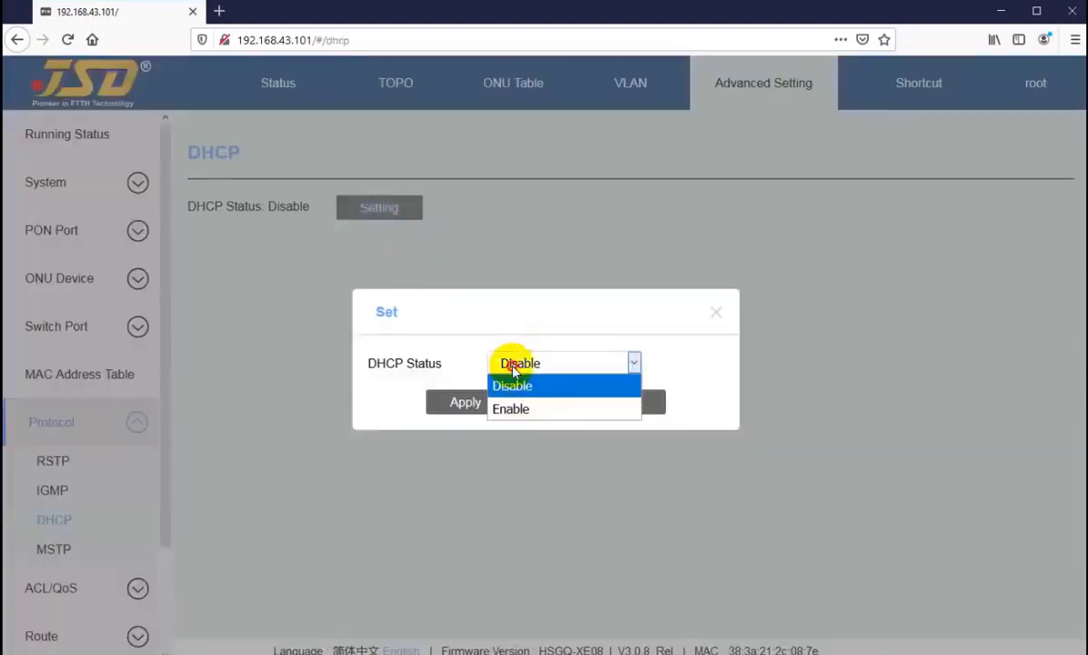
click(512, 409)
click(467, 403)
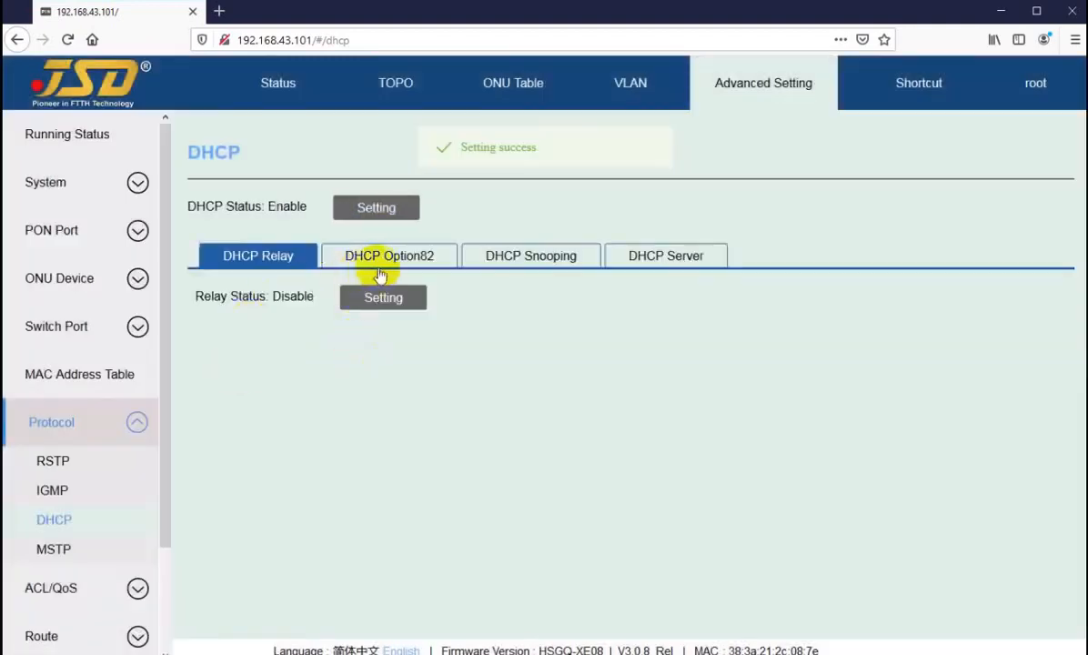
click(387, 258)
click(518, 259)
click(637, 257)
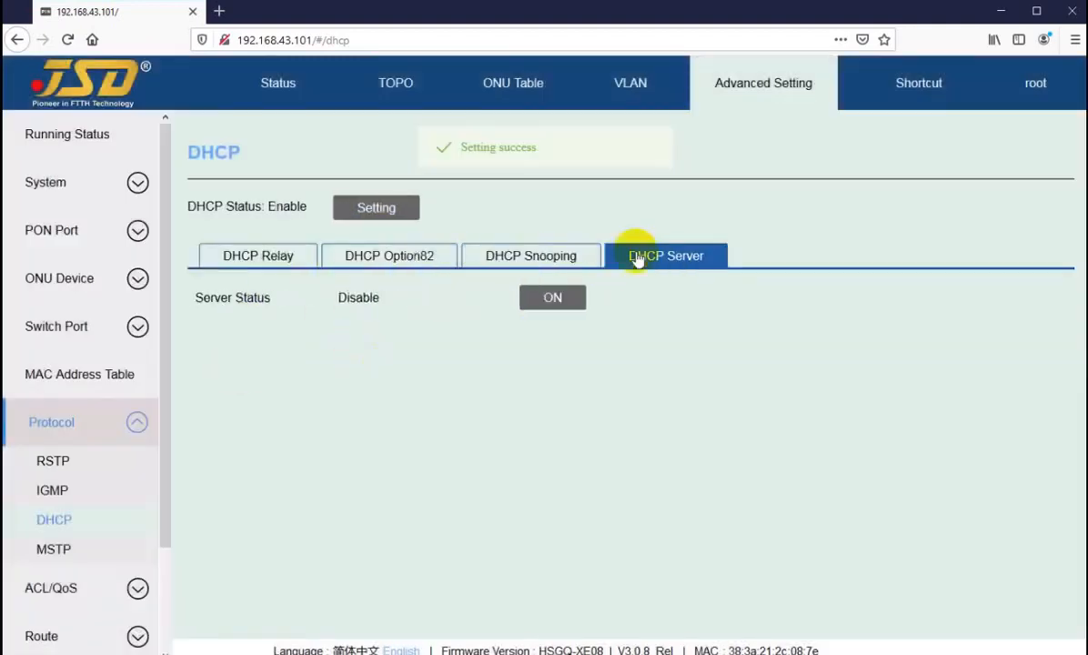
Confirm MSTP reads Disable, then apply the RSTP bridge settings with RSTP disabled.
click(54, 550)
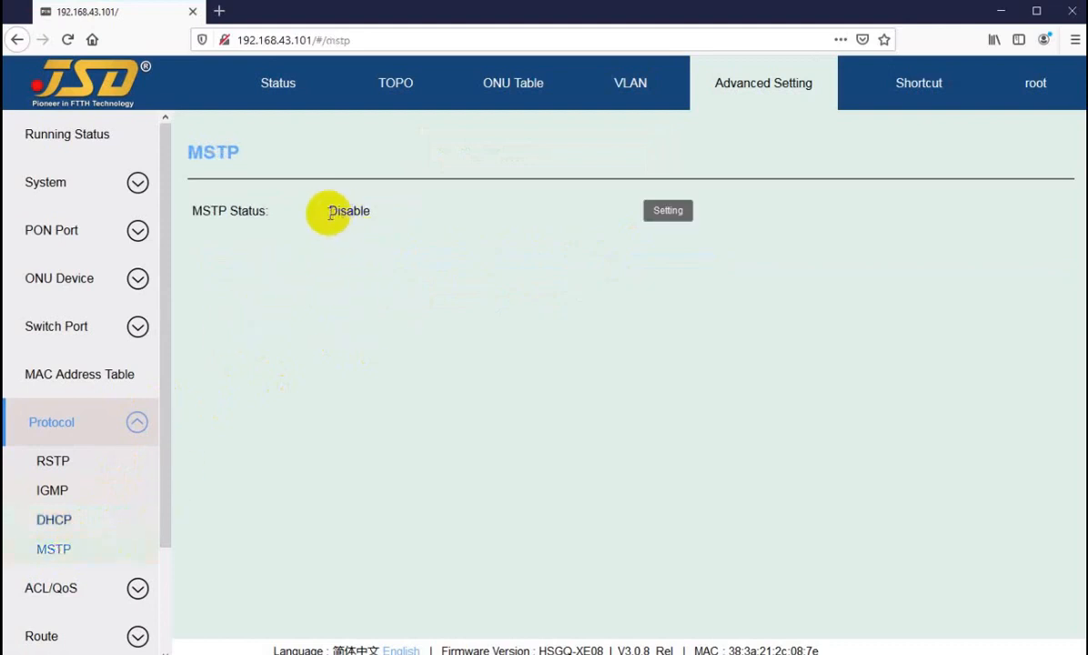
drag(328, 212, 353, 212)
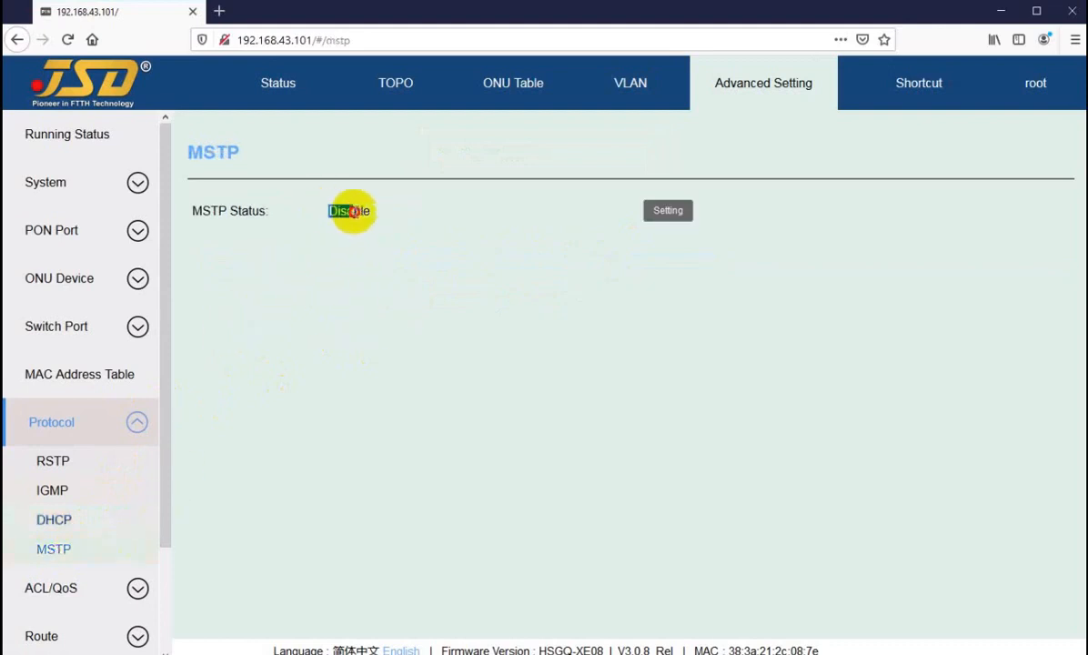
click(52, 460)
click(350, 208)
click(546, 276)
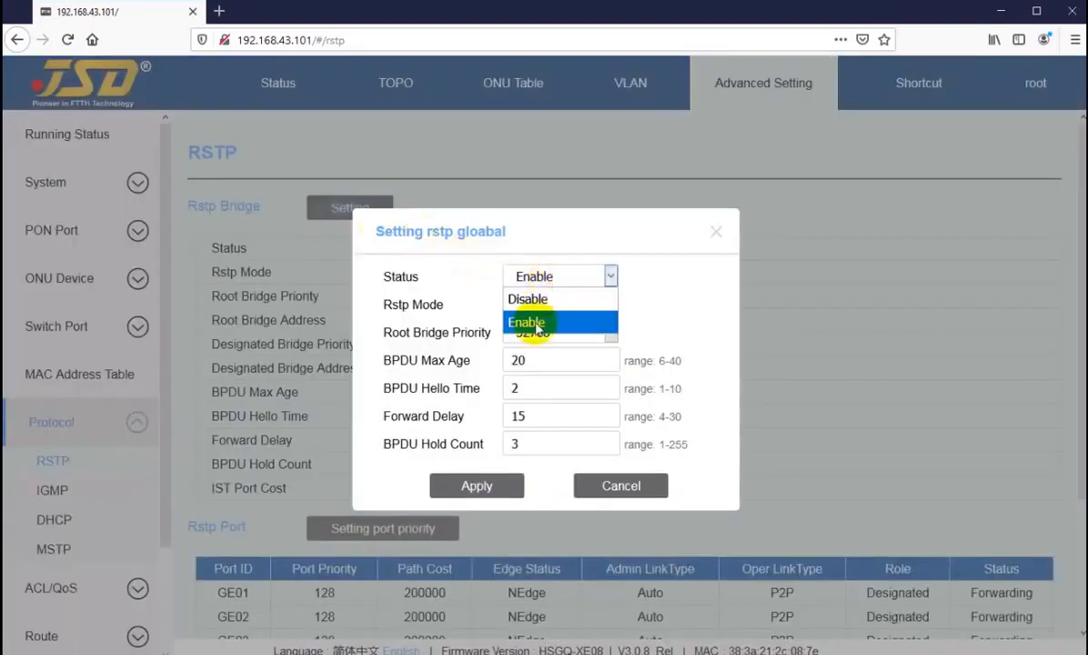
click(537, 301)
click(447, 486)
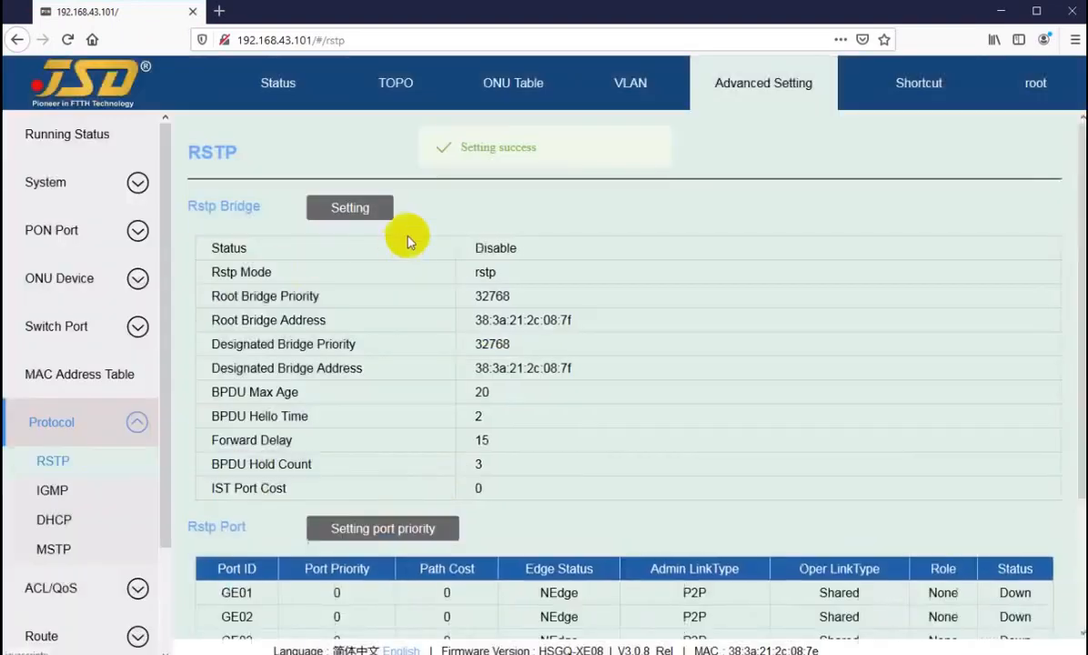
scroll(425, 341, down, 3)
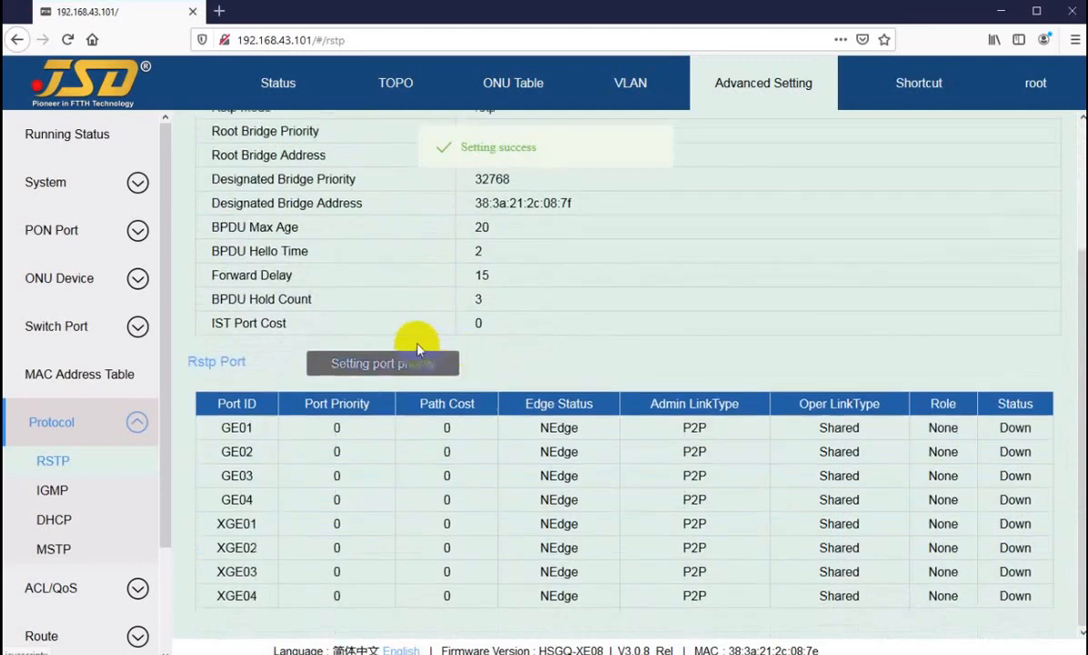
scroll(417, 347, up, 3)
Return to the MSTP status page and expand the ACL/QoS sub-pages.
click(57, 549)
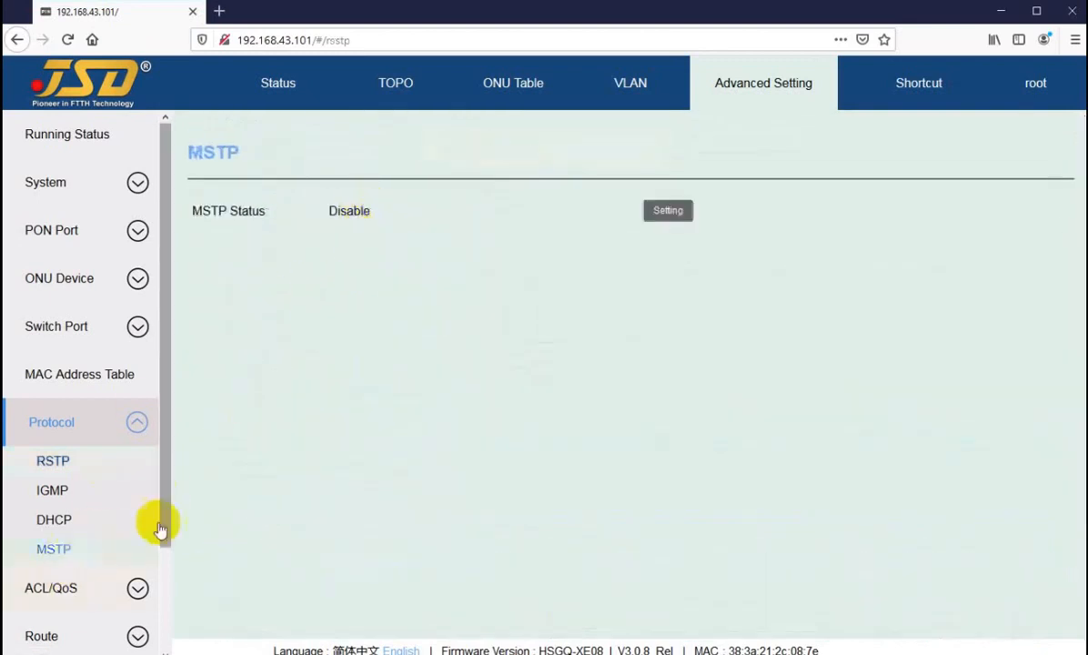
click(80, 592)
scroll(109, 371, down, 3)
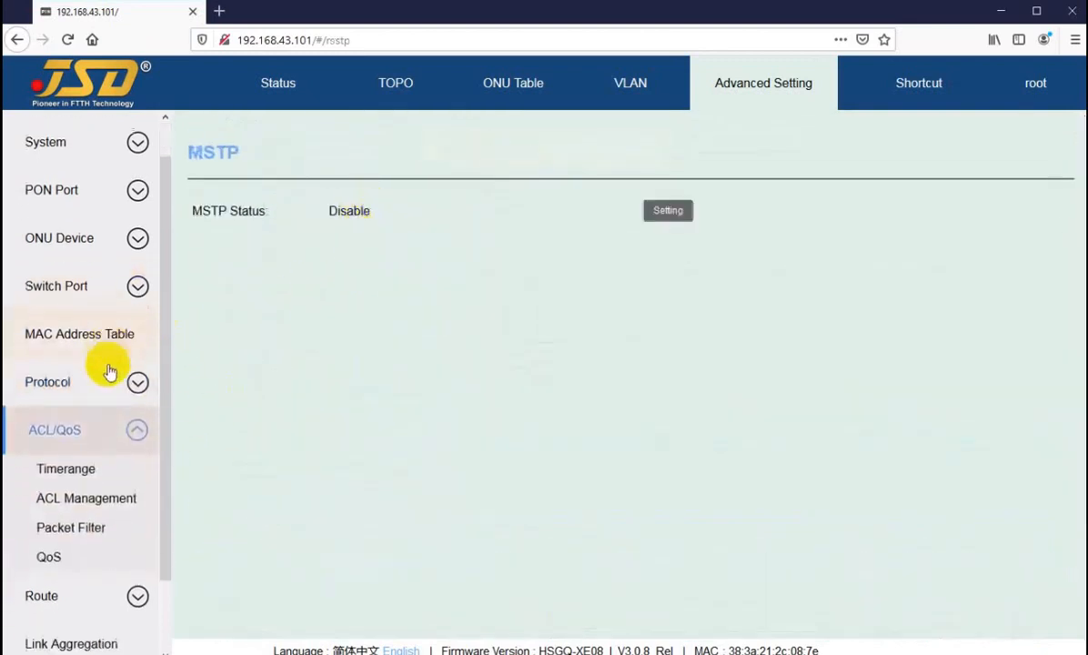
Start a new Absolute time range on the Timerange page, then discard it.
click(67, 387)
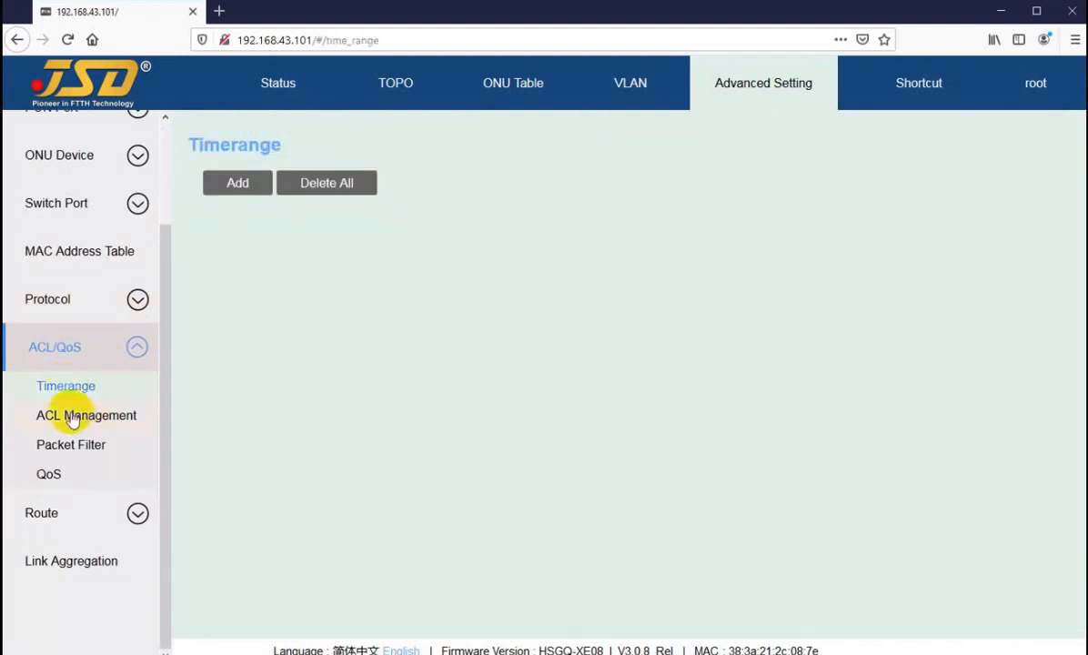
click(232, 186)
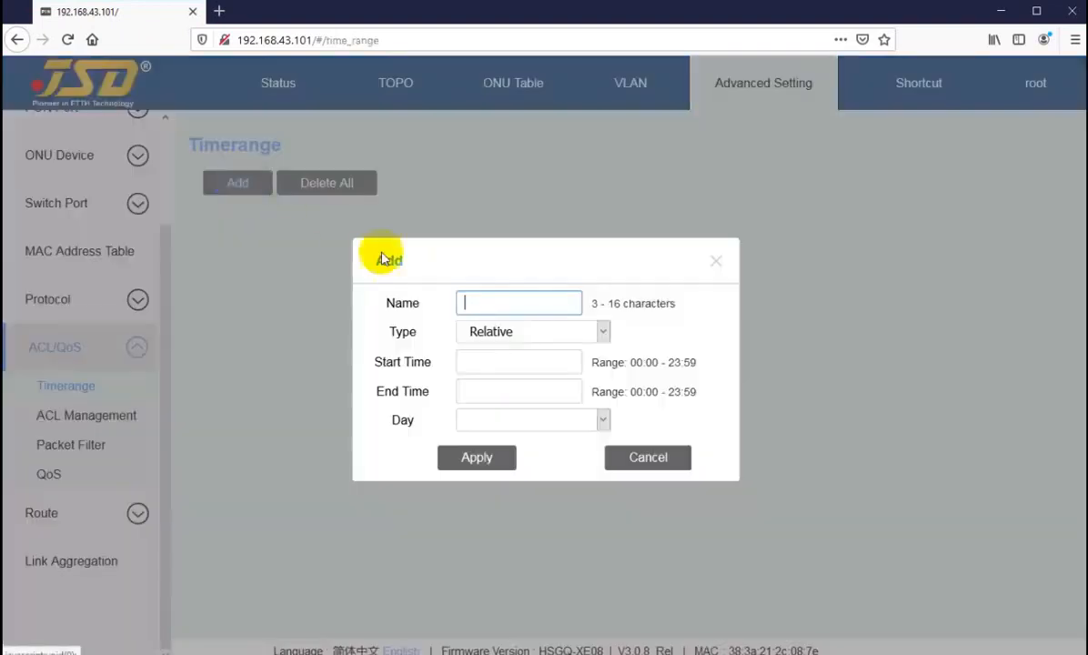
click(497, 305)
click(515, 337)
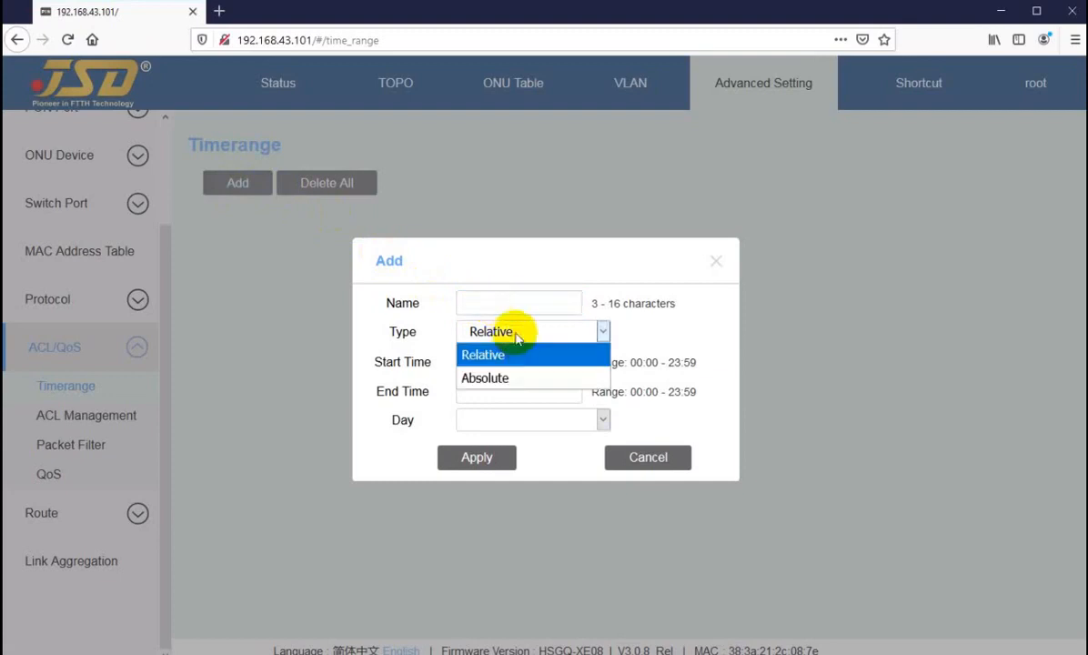
click(499, 378)
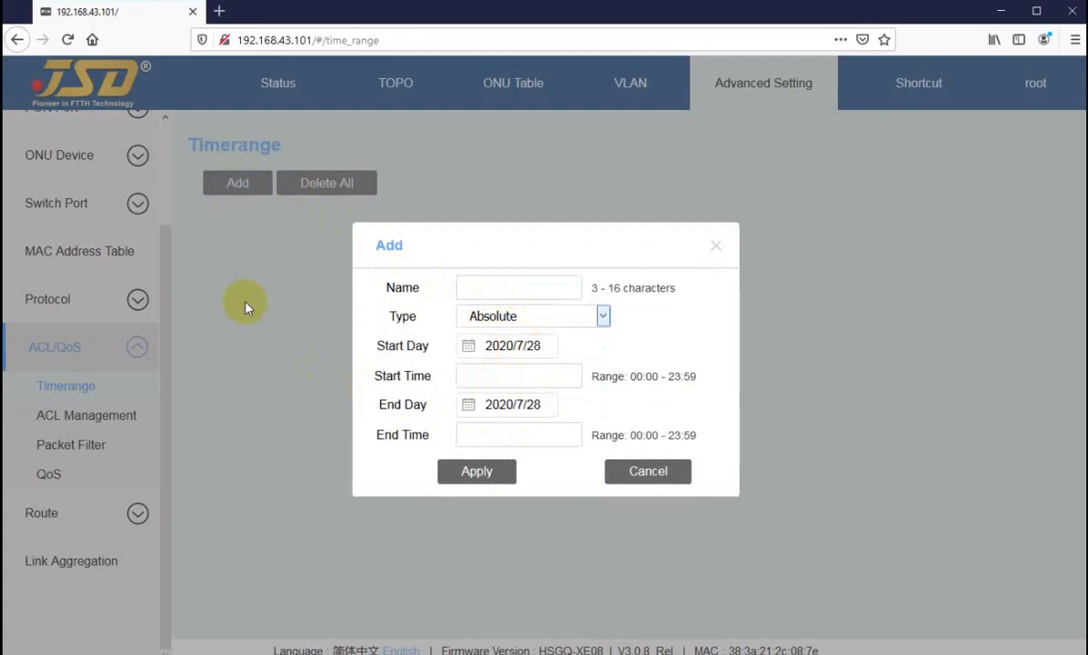
click(643, 477)
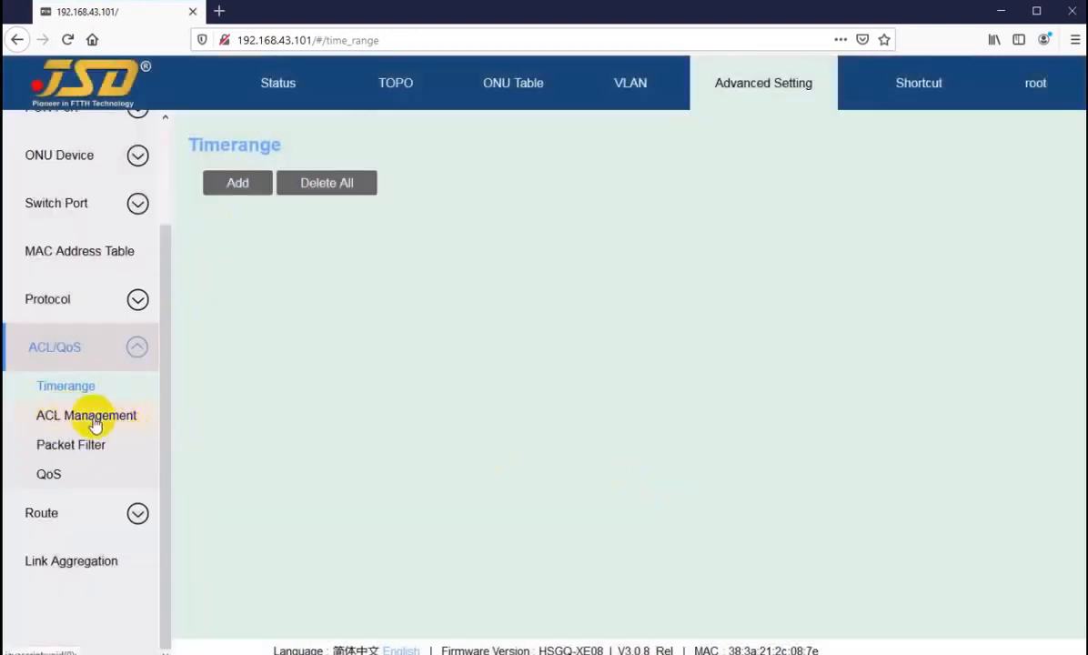
Start a new Advanced ACL in ACL Management, then discard it.
click(91, 415)
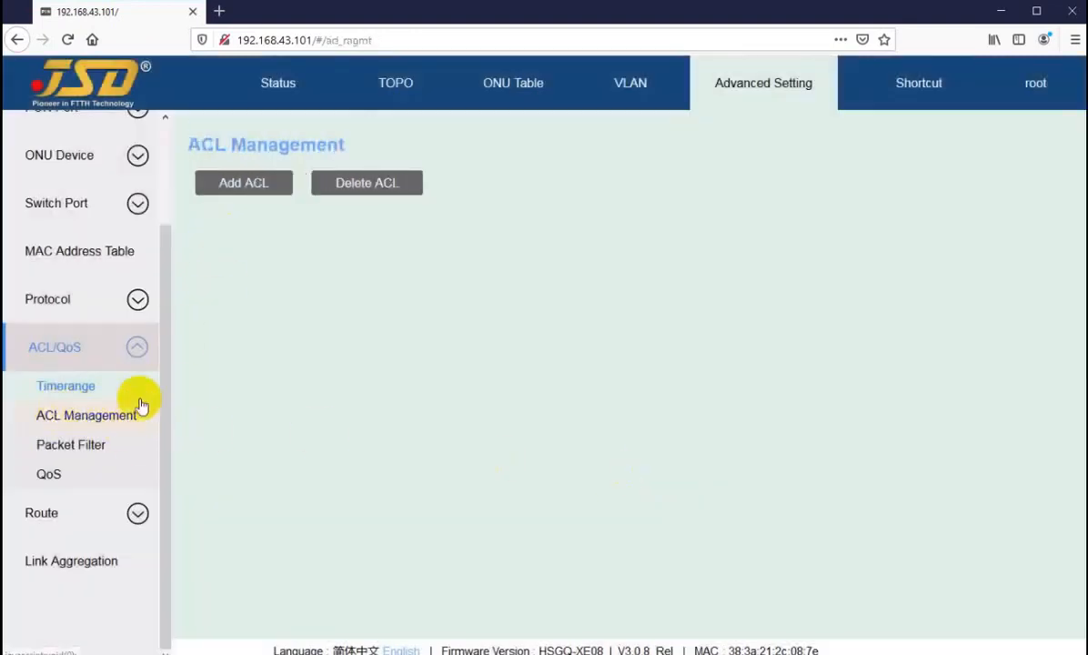
click(242, 196)
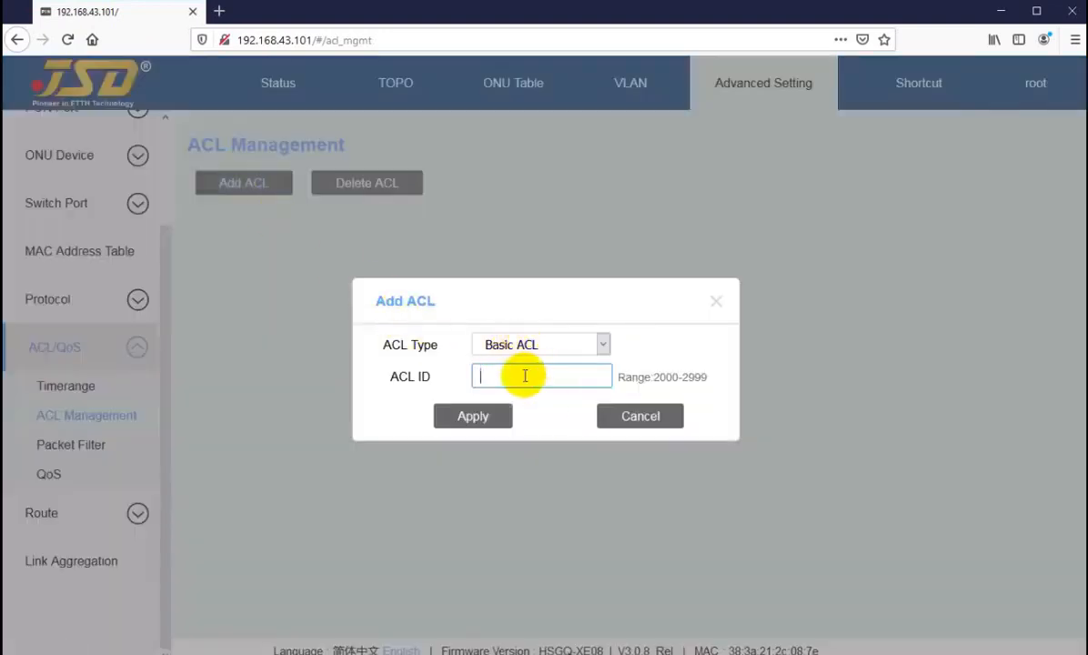
click(607, 415)
click(540, 344)
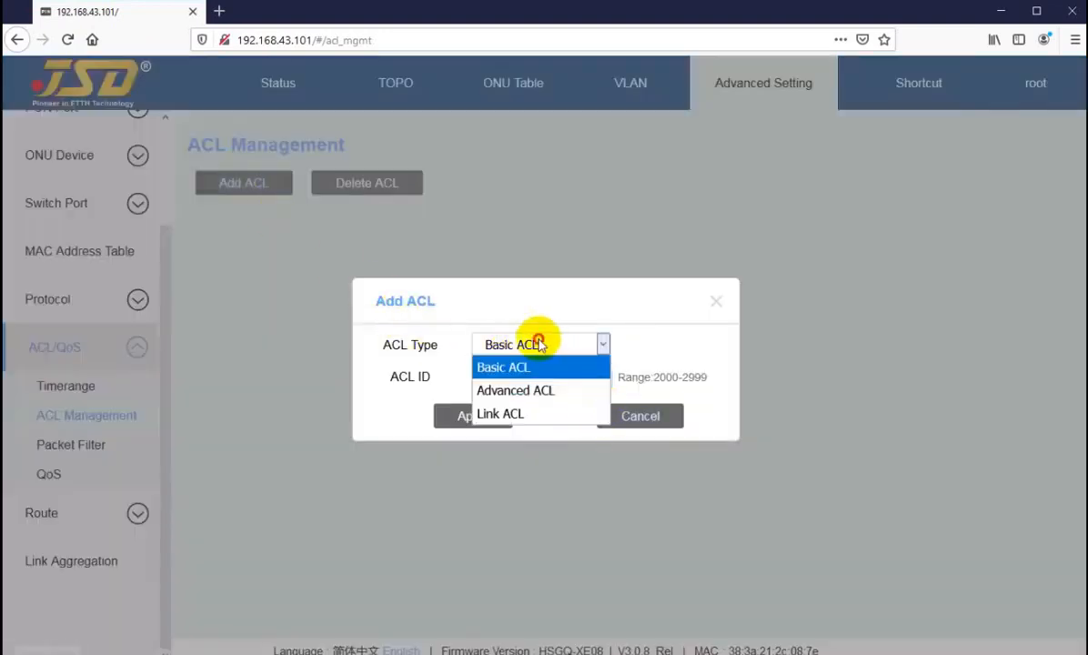
click(537, 390)
click(612, 418)
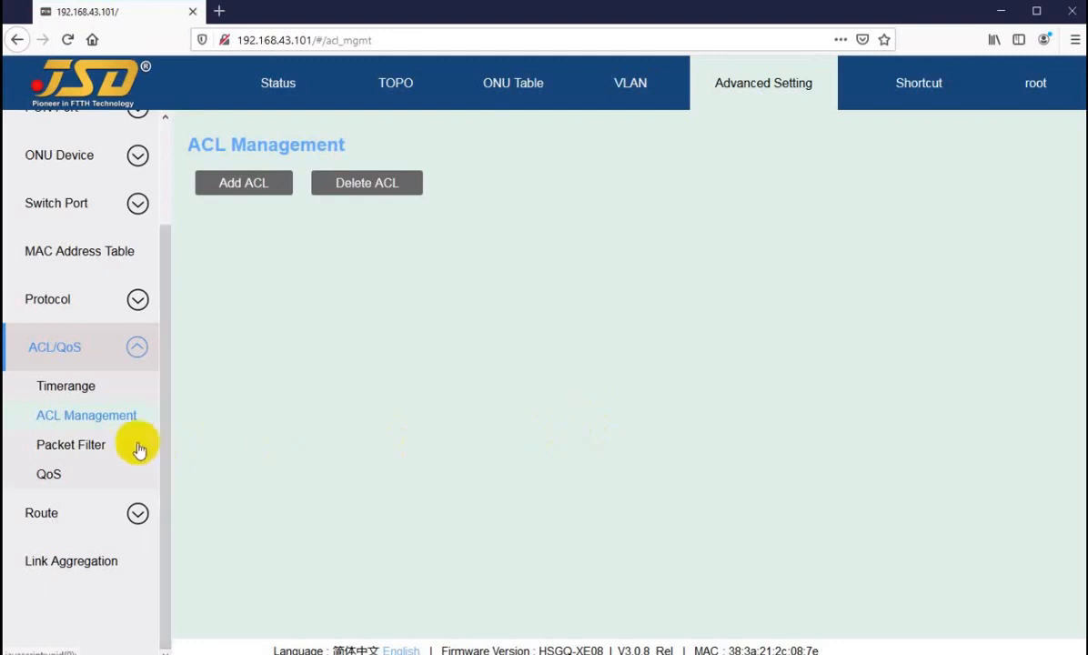
Check the QoS priority-to-queue mapping editor and close it without changes.
click(65, 445)
click(72, 472)
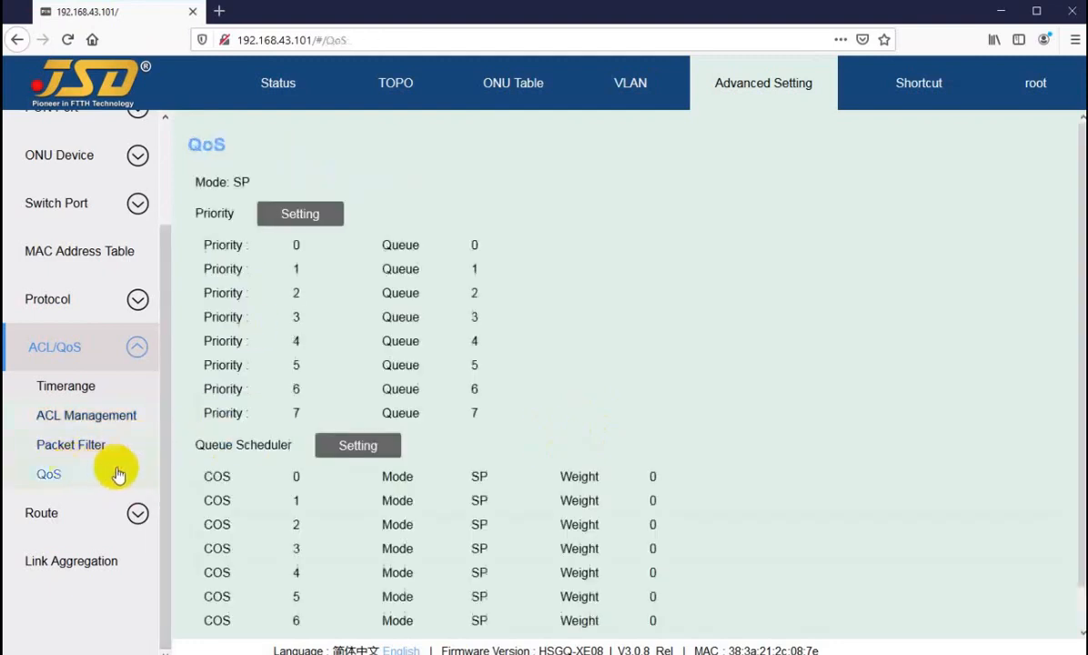
scroll(339, 195, down, 1)
click(333, 181)
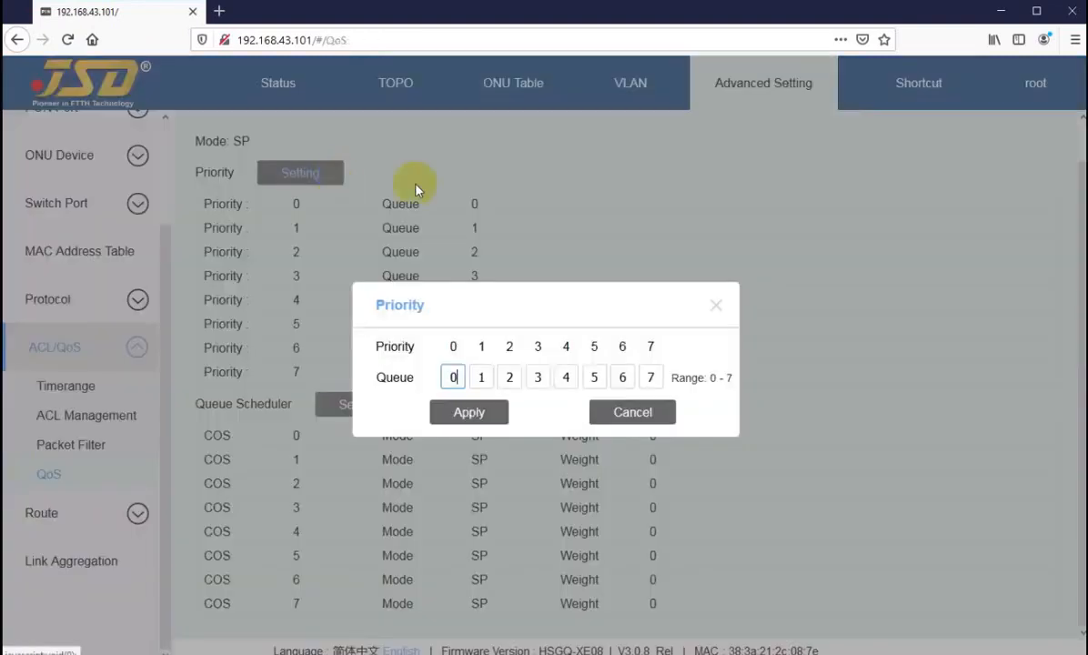
click(636, 415)
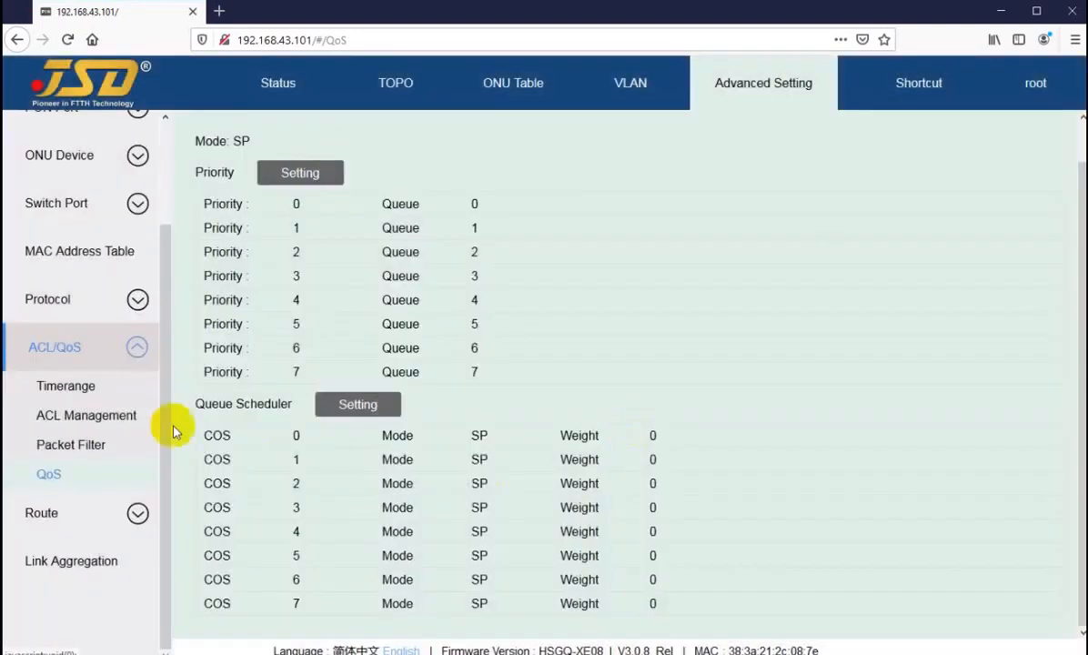
click(73, 524)
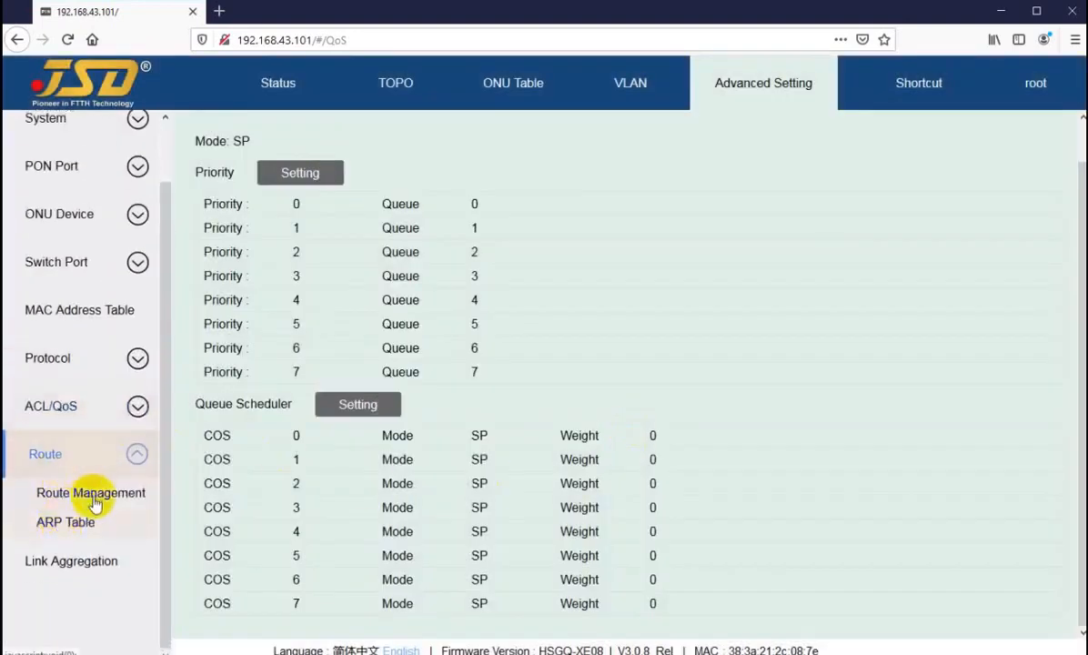
click(86, 496)
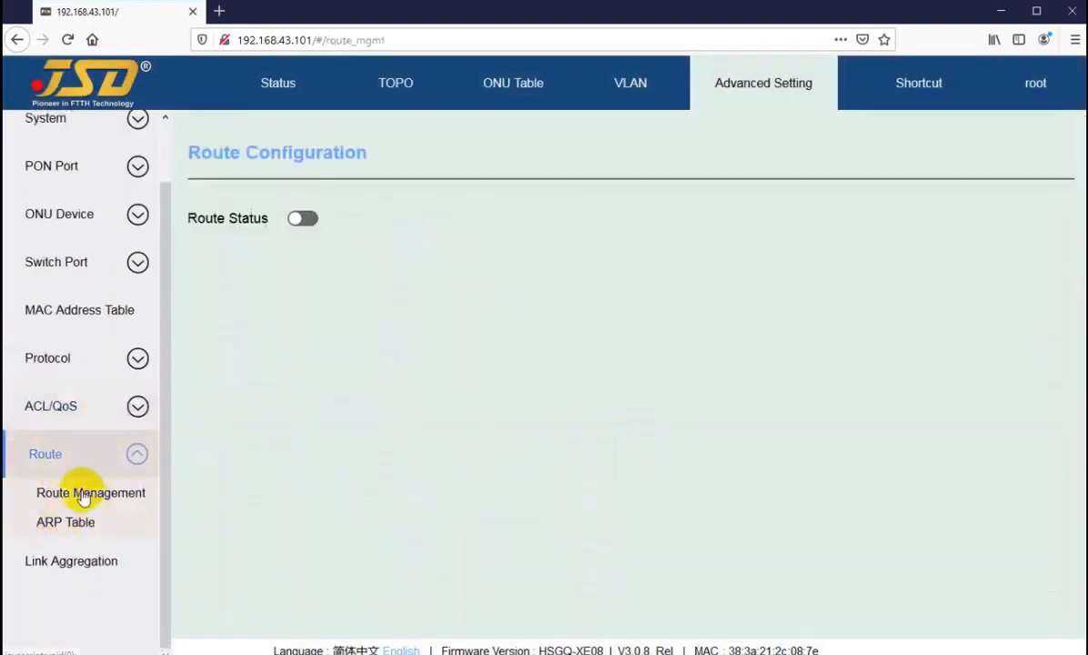
Turn routing on, start then discard a static route, and view the ARP table.
click(301, 221)
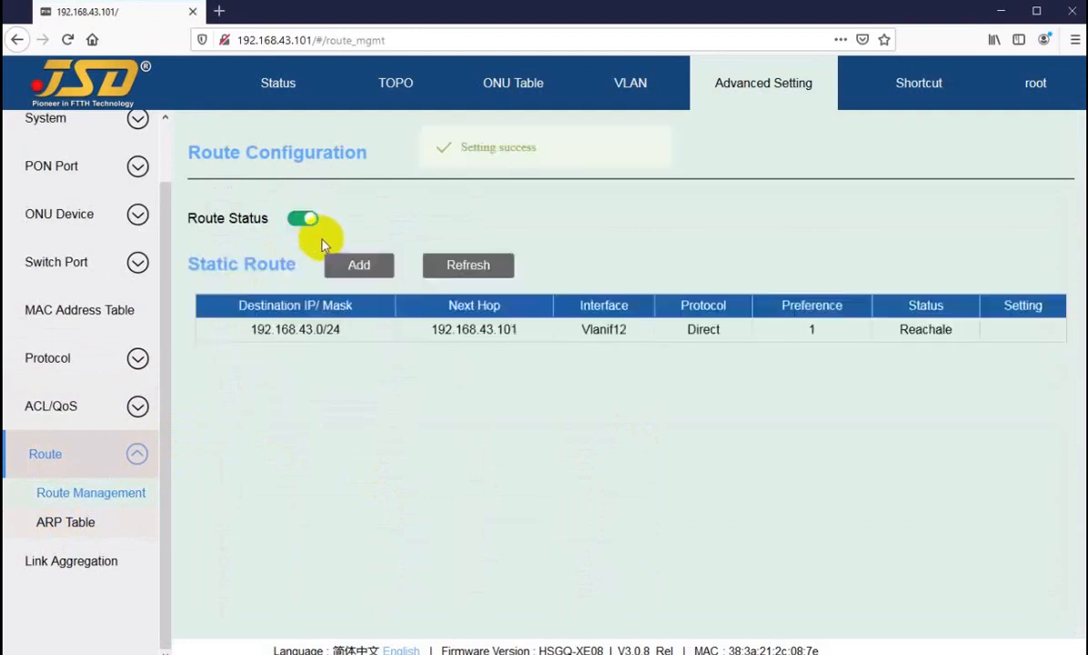
click(350, 264)
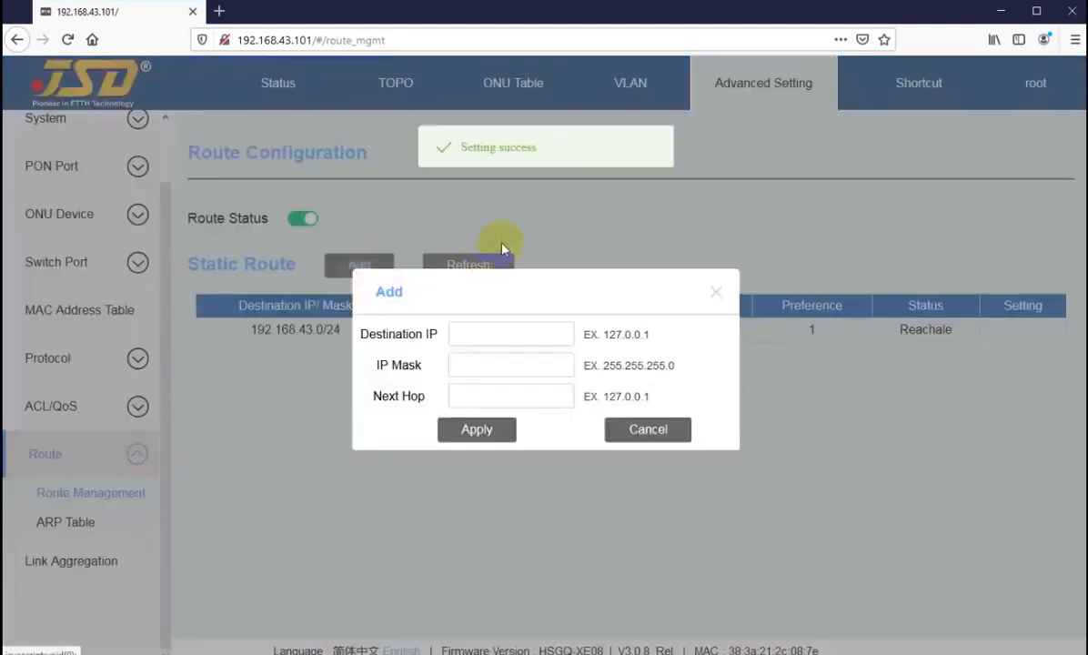
click(488, 393)
click(645, 434)
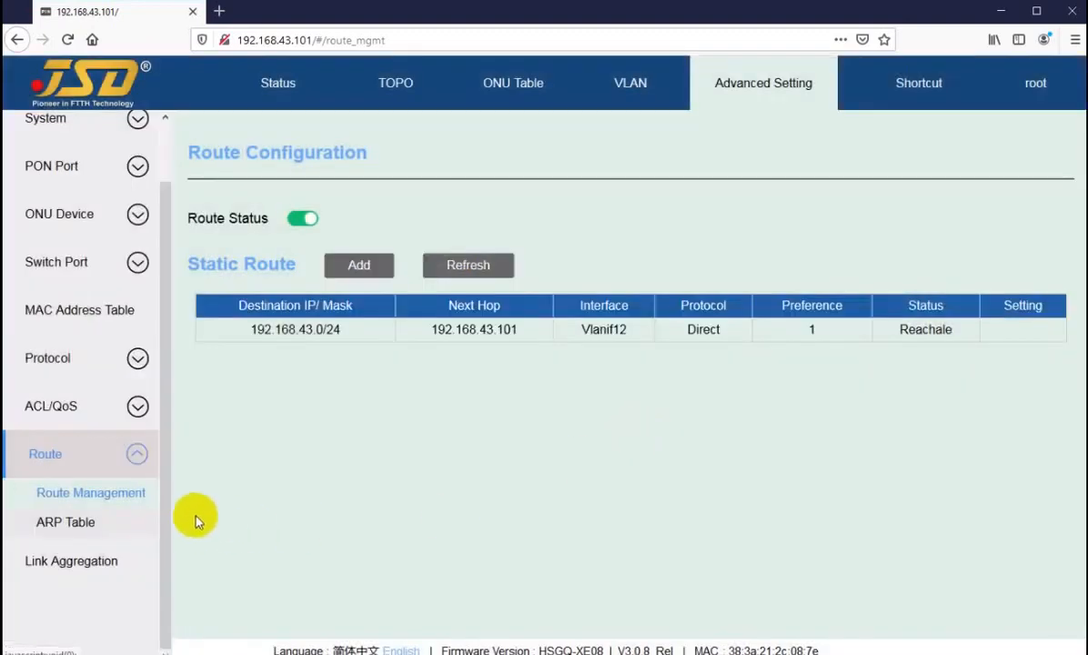
click(65, 524)
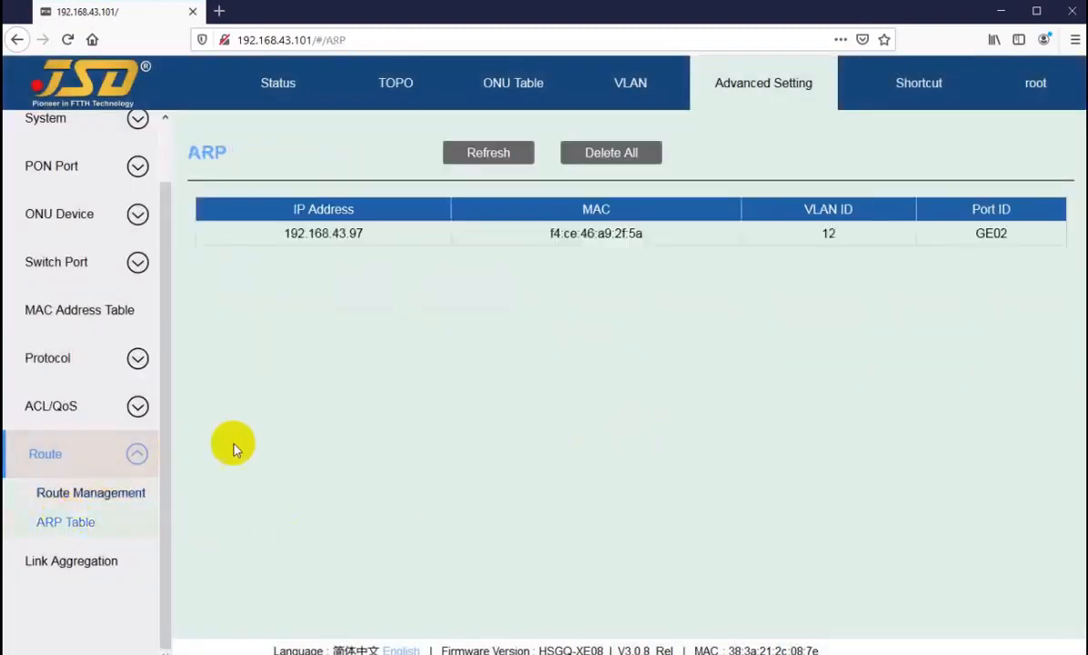
click(100, 496)
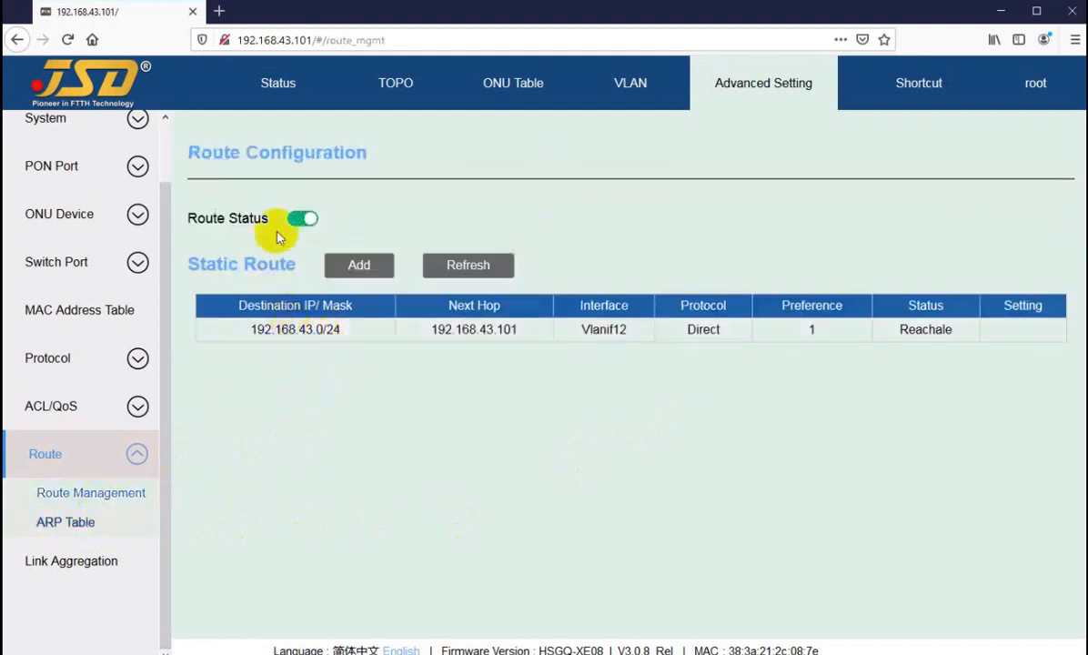
Switch Route Status back off, confirm it, and go to Link Aggregation.
click(300, 219)
click(568, 402)
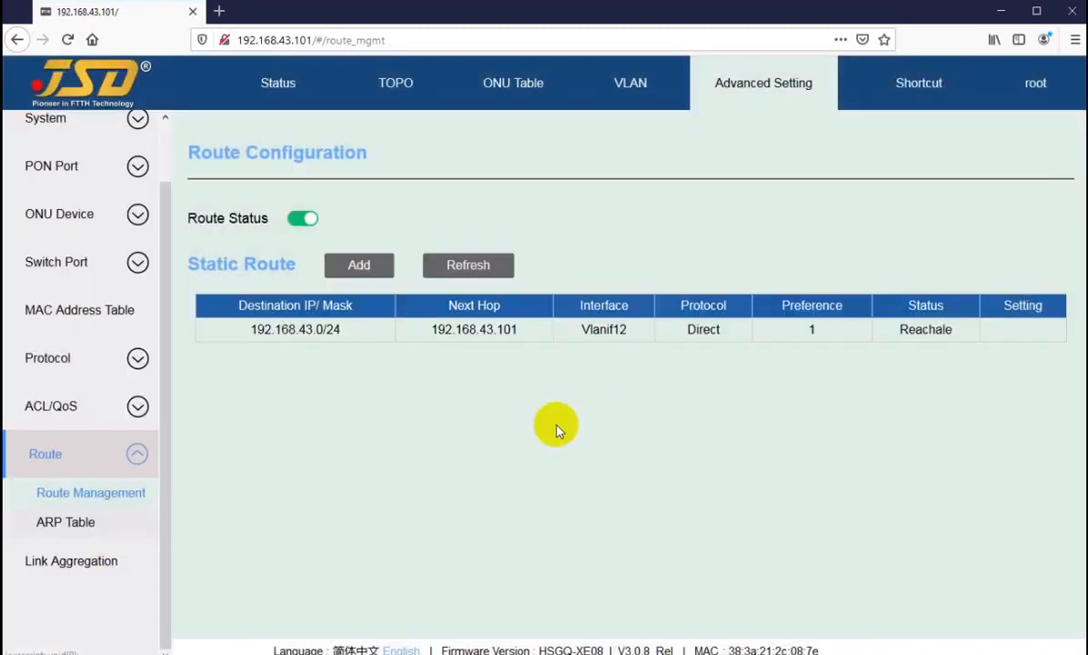
click(54, 564)
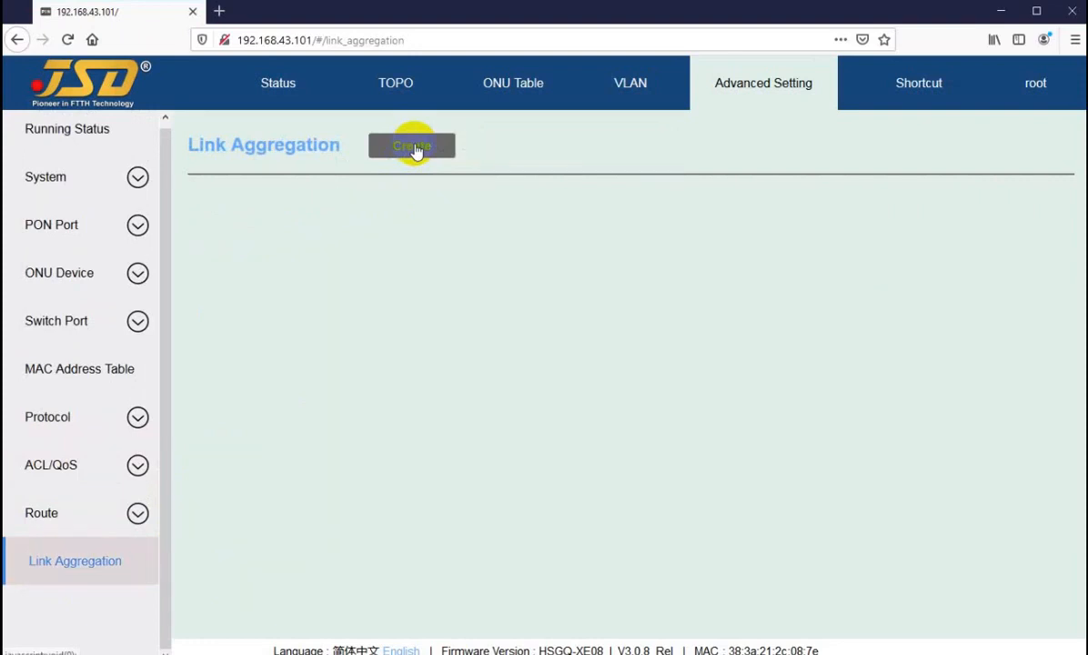
click(407, 150)
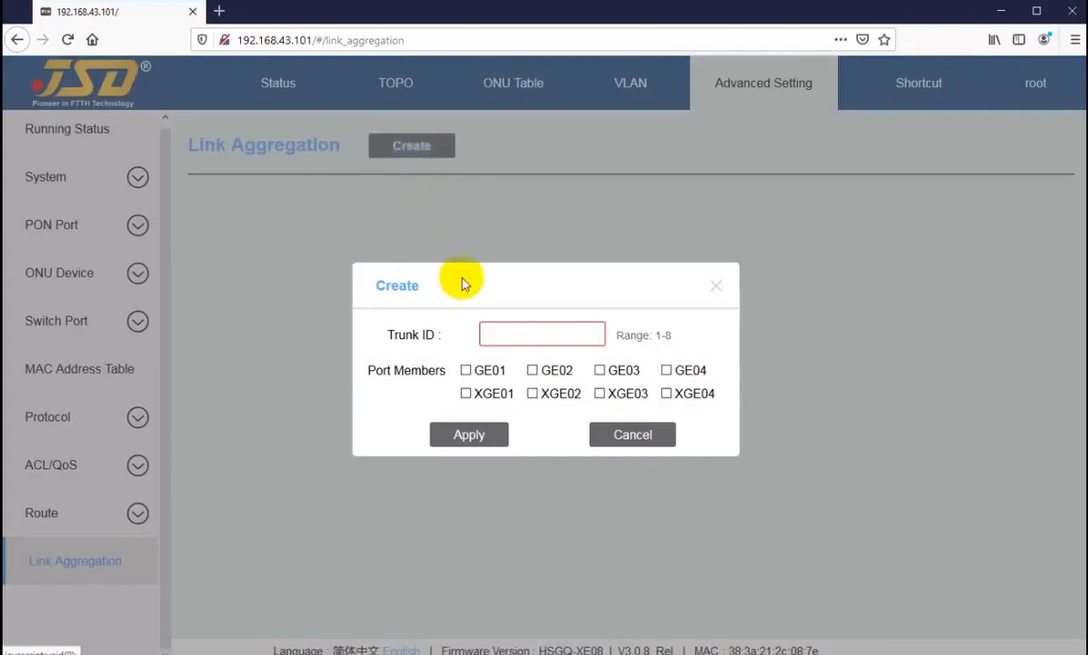
click(508, 324)
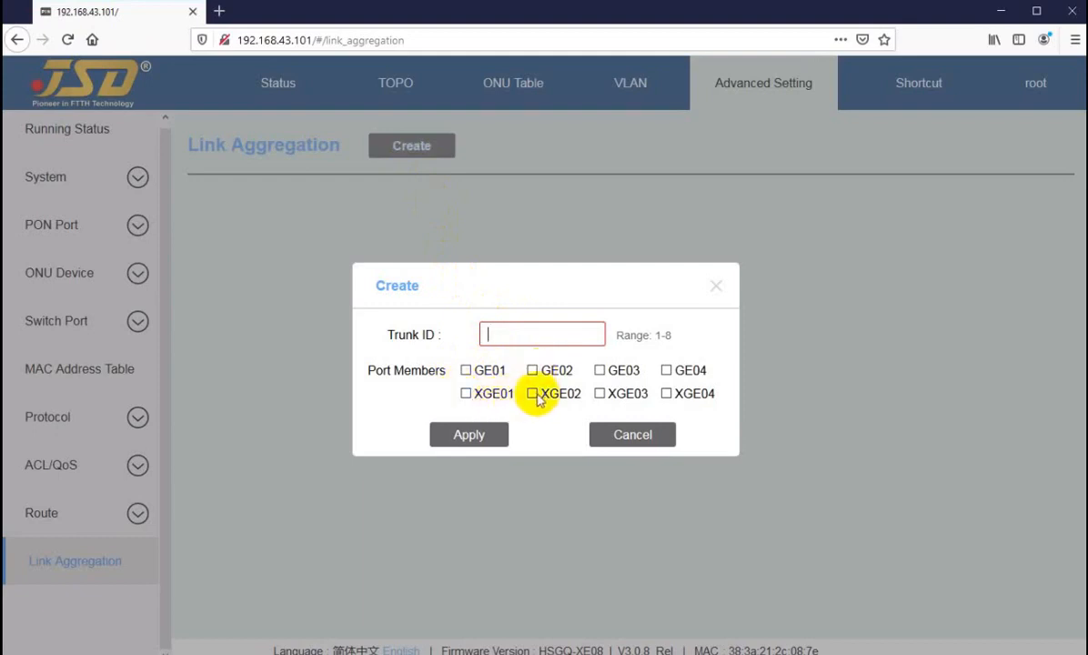
click(628, 437)
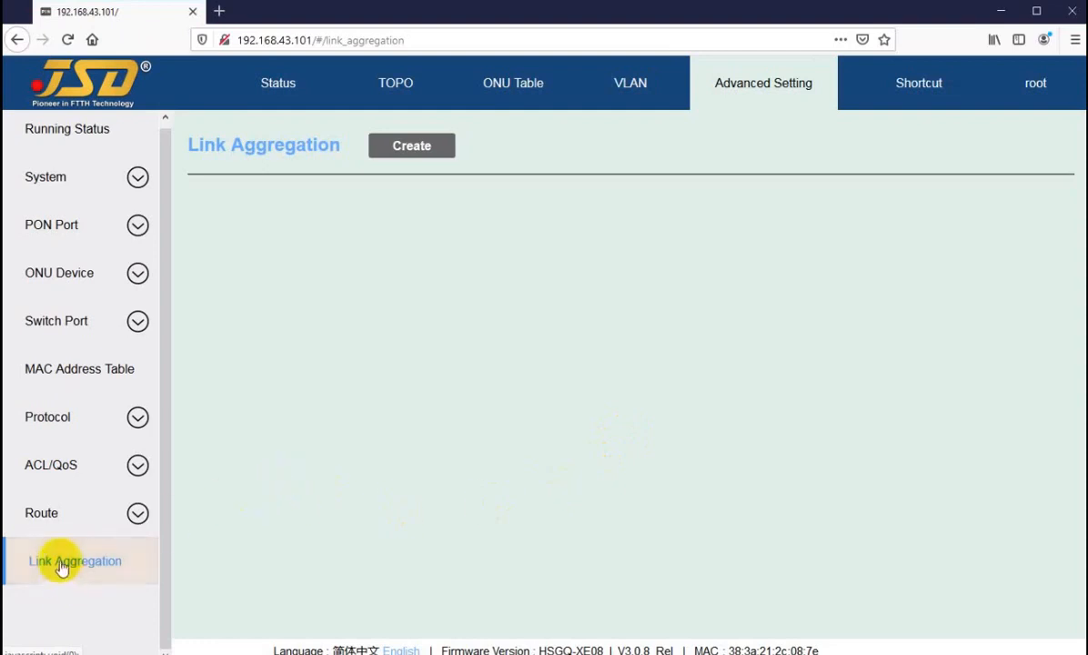
scroll(63, 565, up, 1)
click(68, 420)
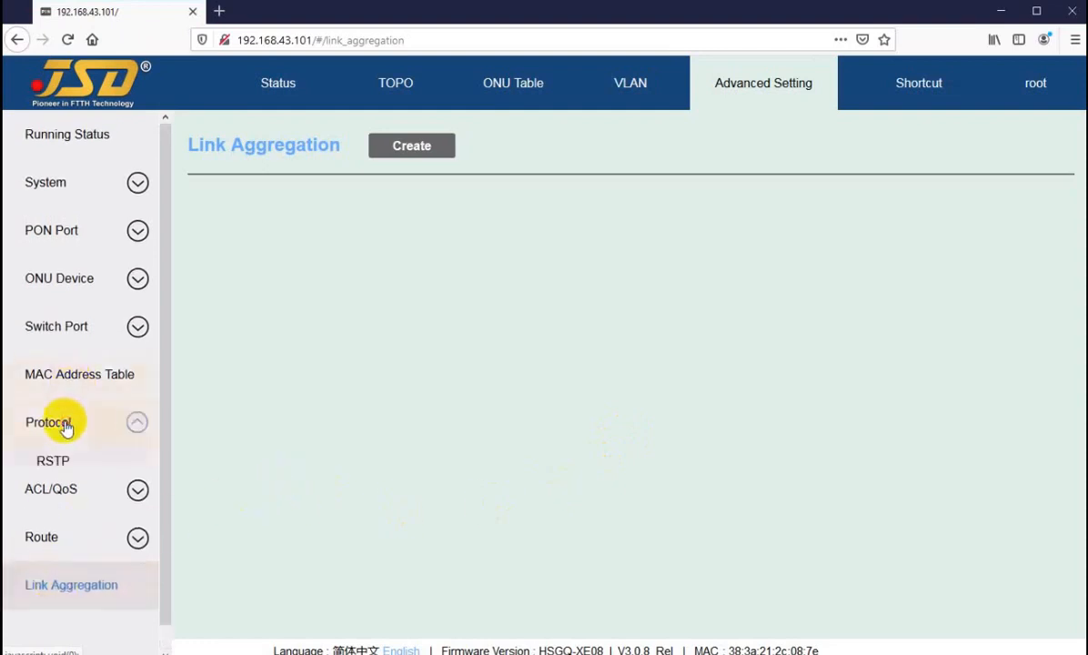
click(60, 597)
scroll(75, 514, down, 2)
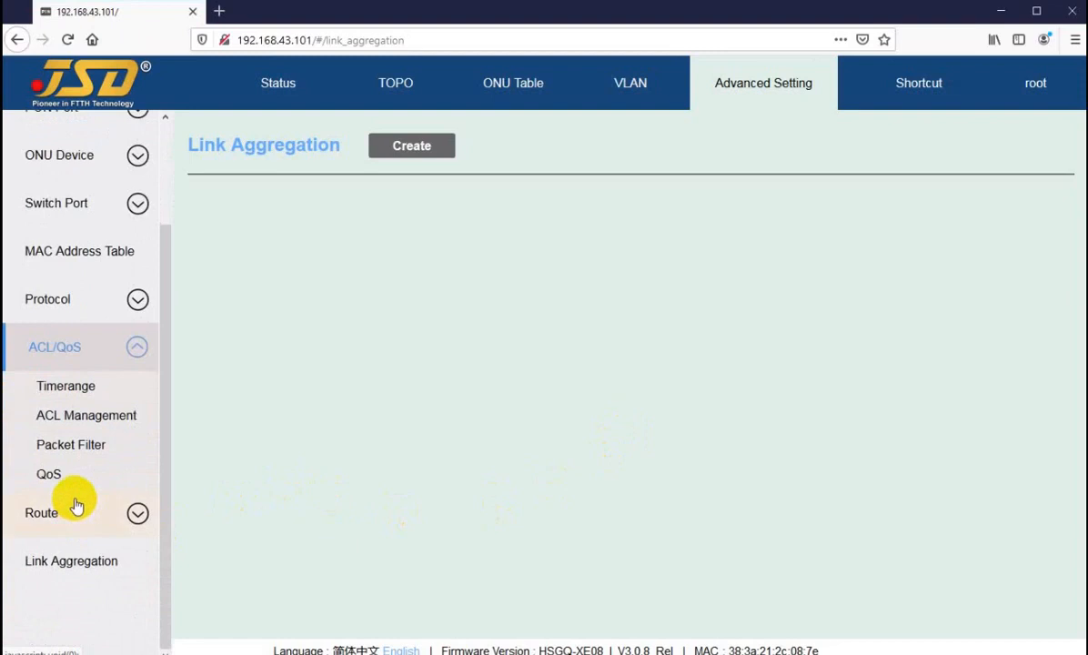
click(31, 515)
click(62, 566)
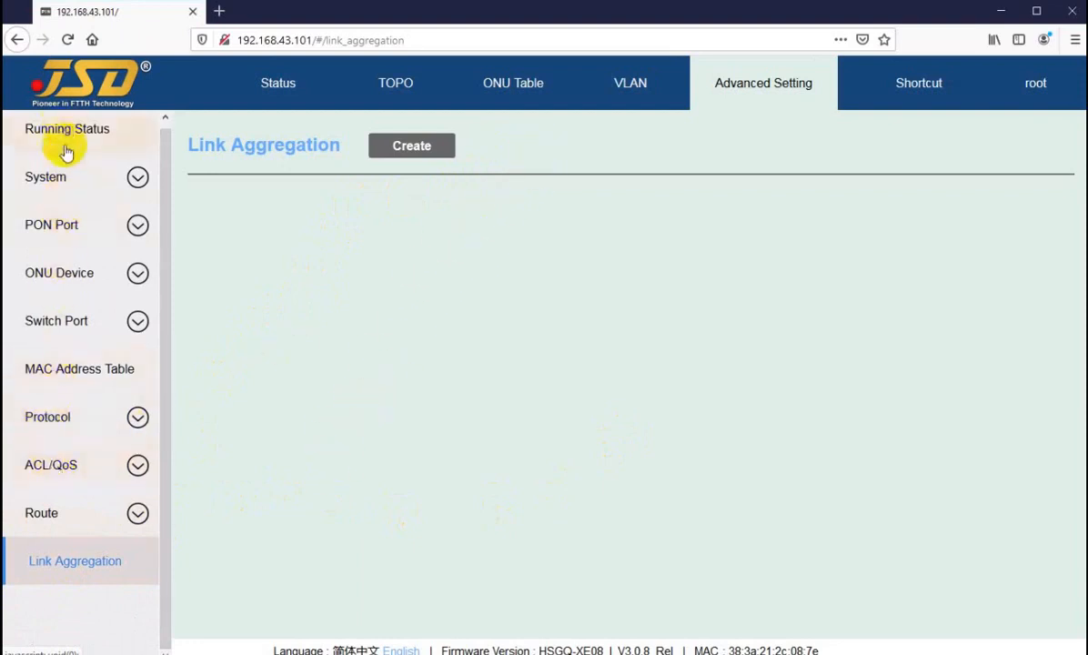
click(507, 151)
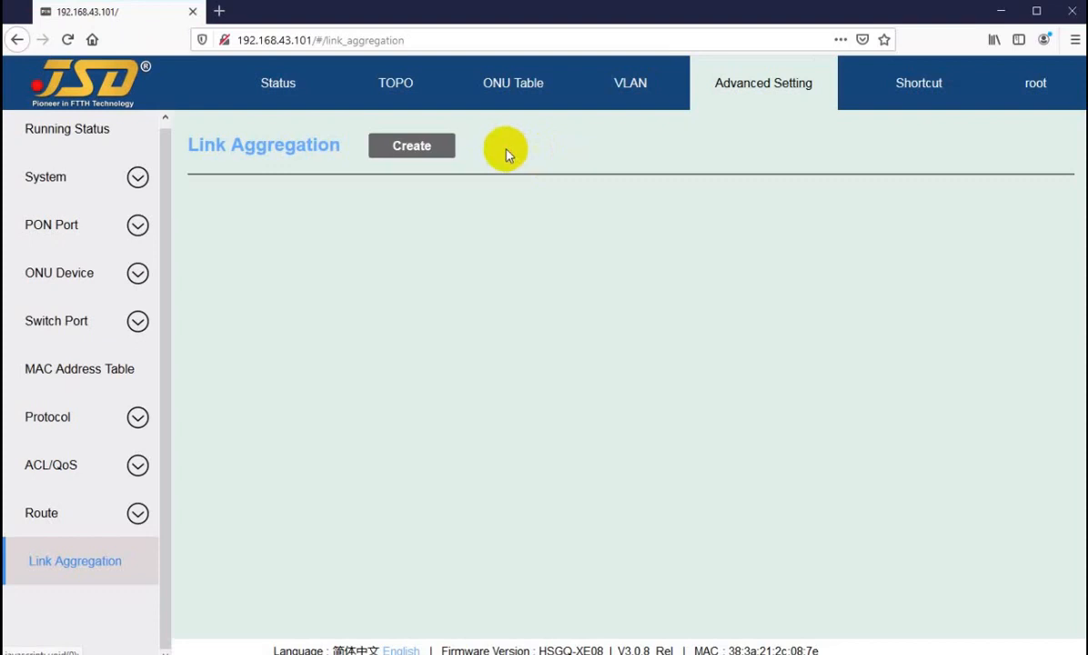
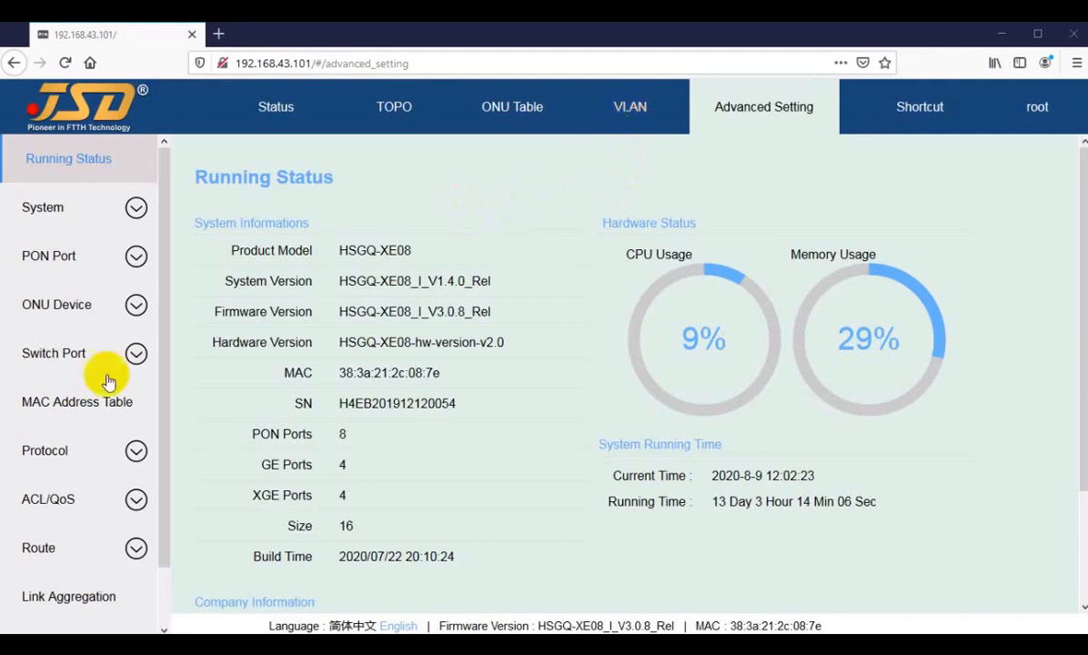
Return to the Status overview and open GE01's Port Config (Enable, 100M, Full duplex, MTU 1518).
click(262, 111)
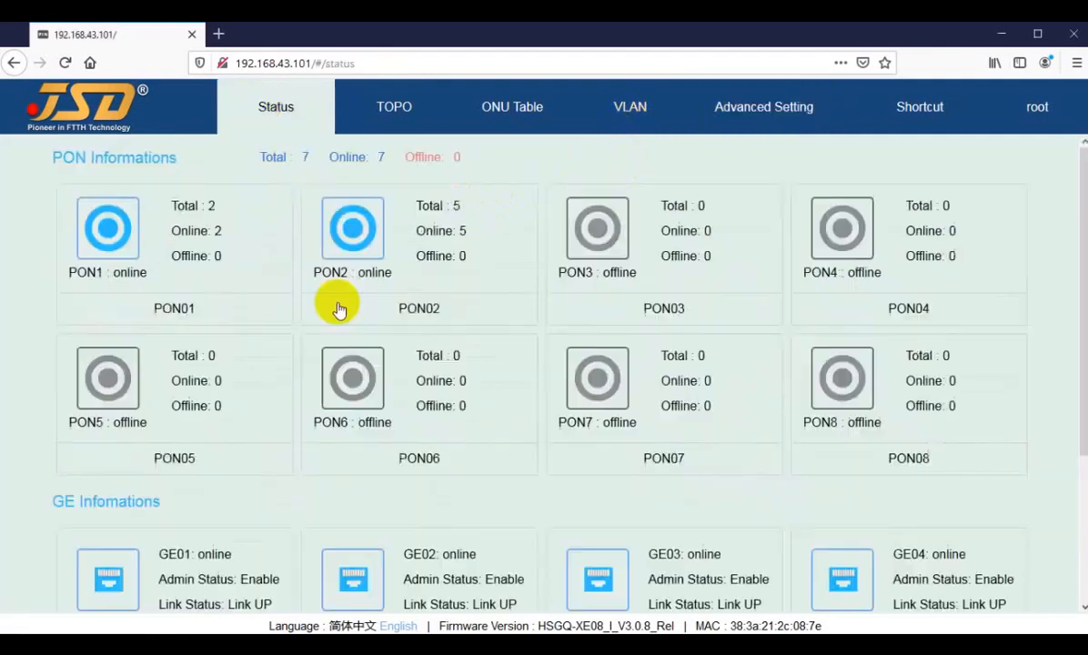
scroll(246, 473, down, 1)
scroll(245, 473, down, 1)
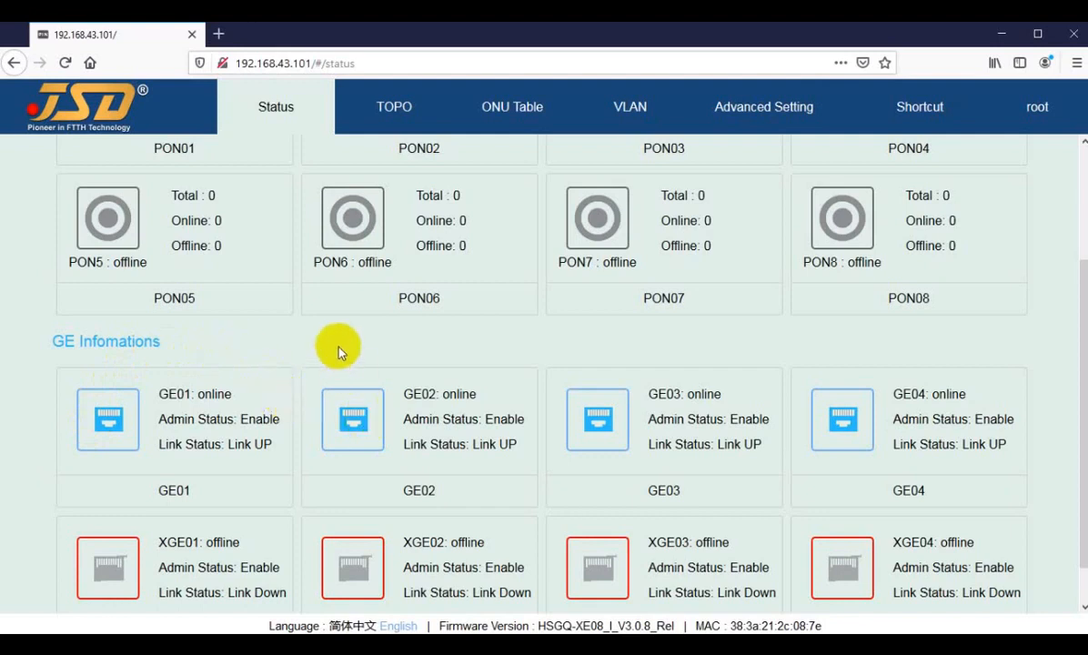
click(109, 423)
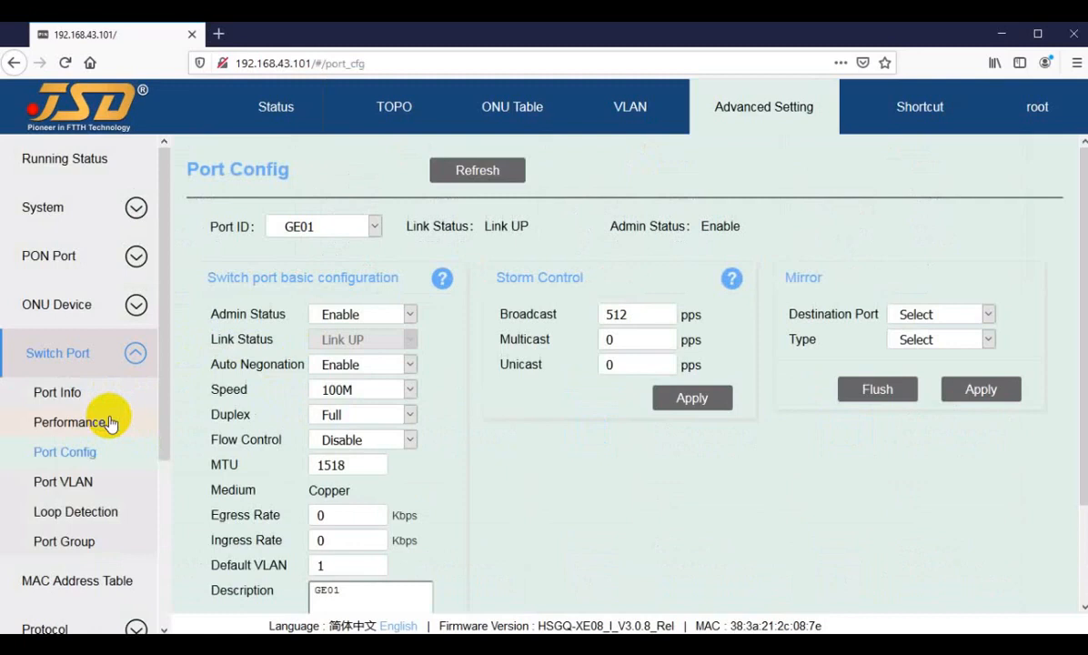
Go to Port VLAN for GE01 and check its port type is Trunk without changing it.
click(58, 486)
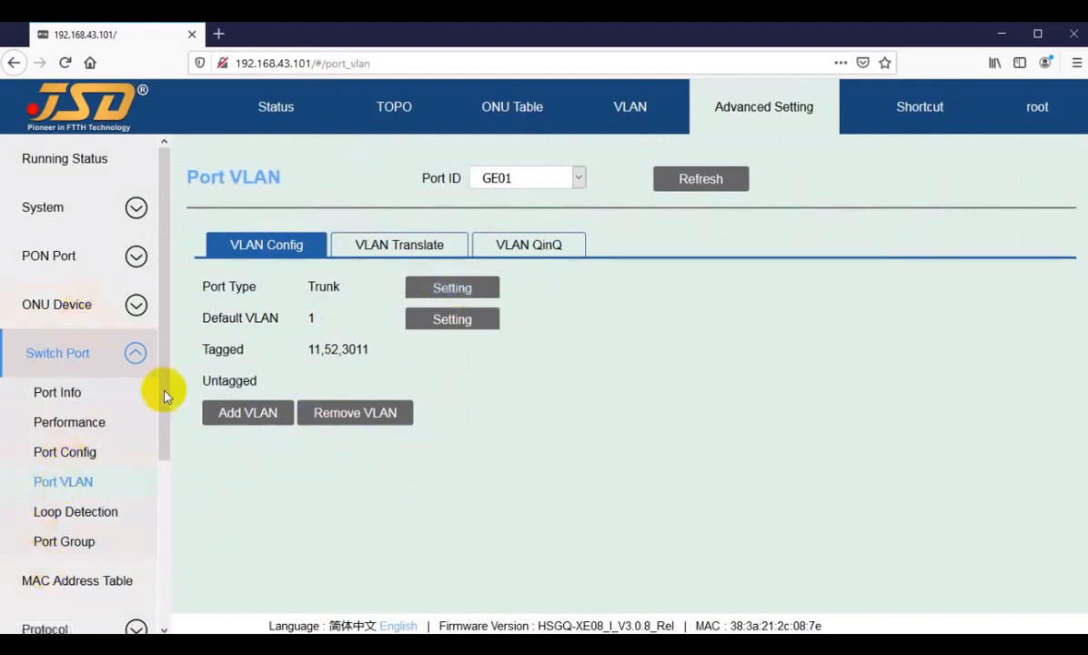
click(522, 180)
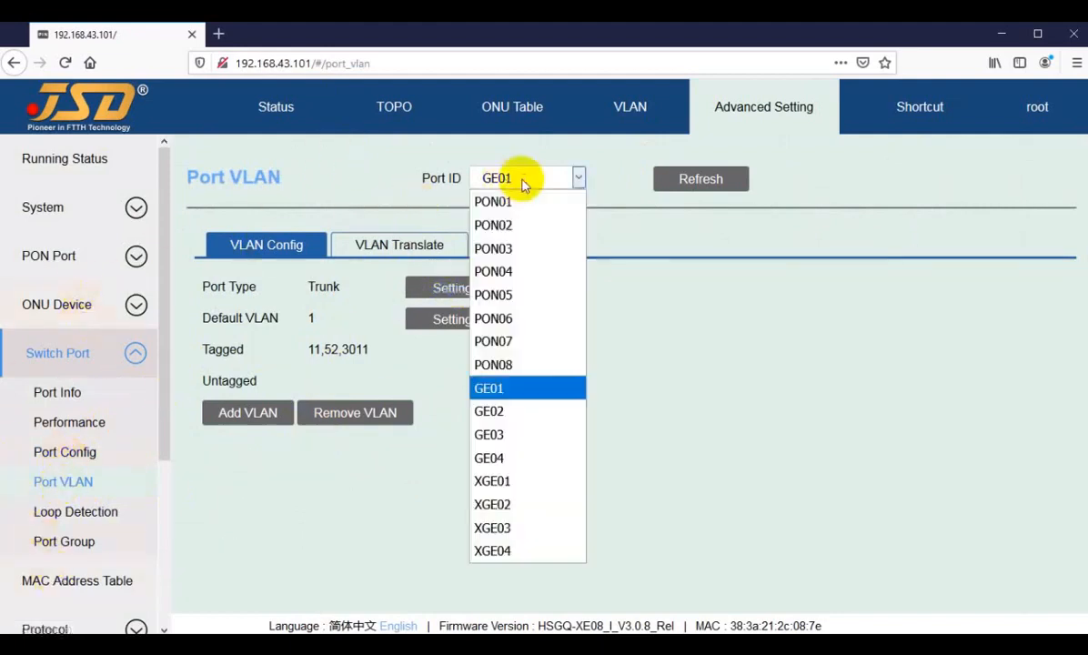
click(489, 388)
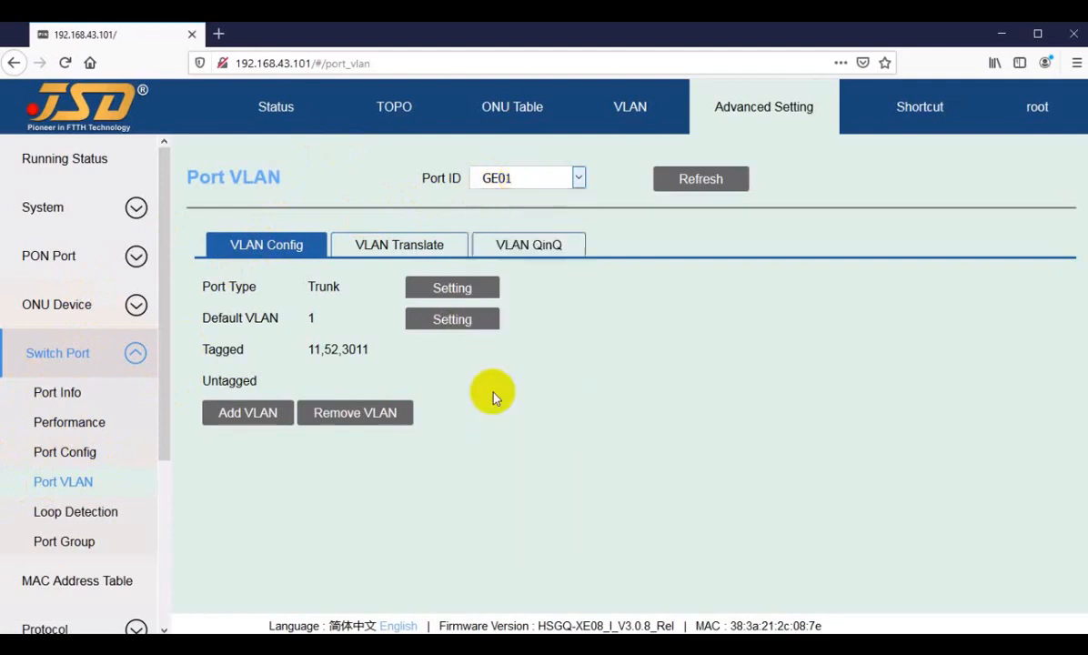
click(452, 288)
click(553, 362)
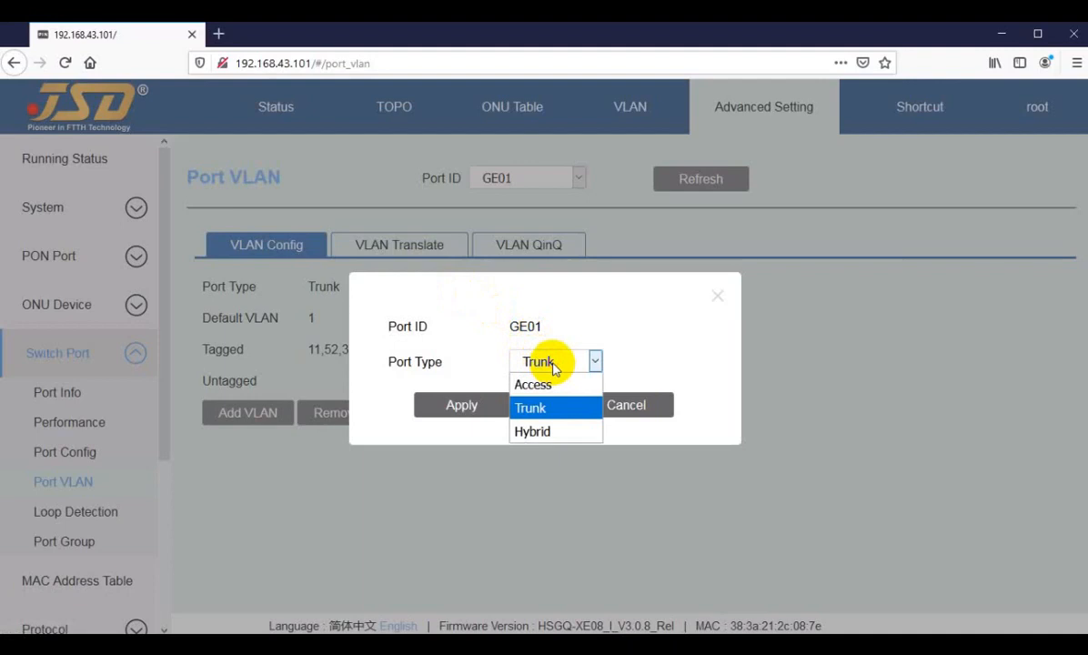
click(553, 367)
click(615, 409)
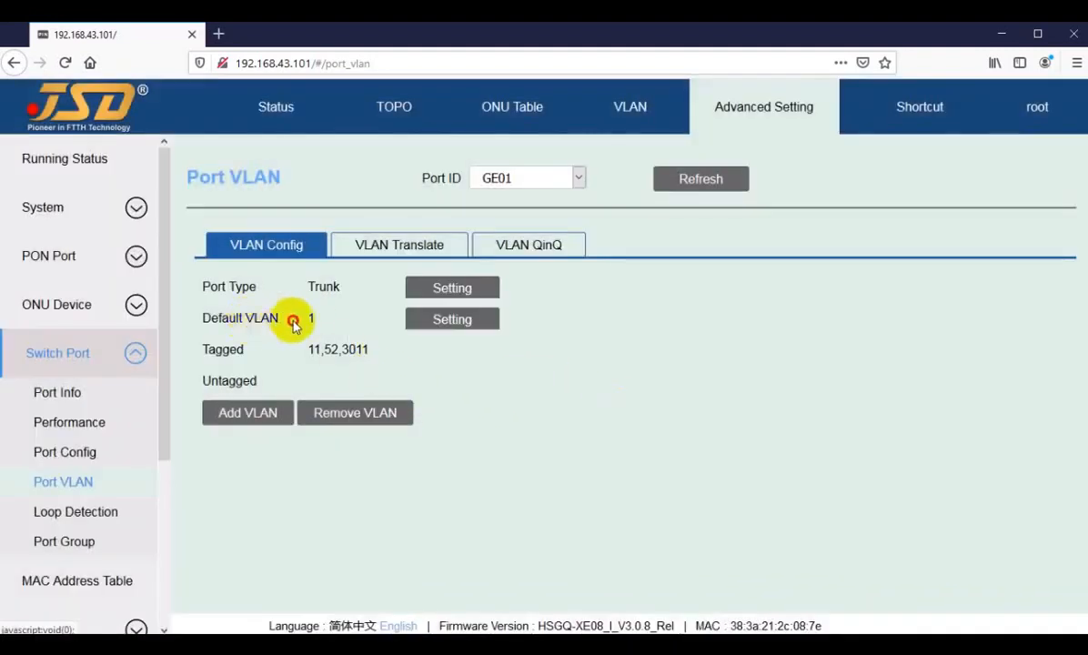
Review GE01's default VLAN 1 and tagged VLANs 11,52,3011, cancelling the Add VLAN dialog.
double_click(311, 317)
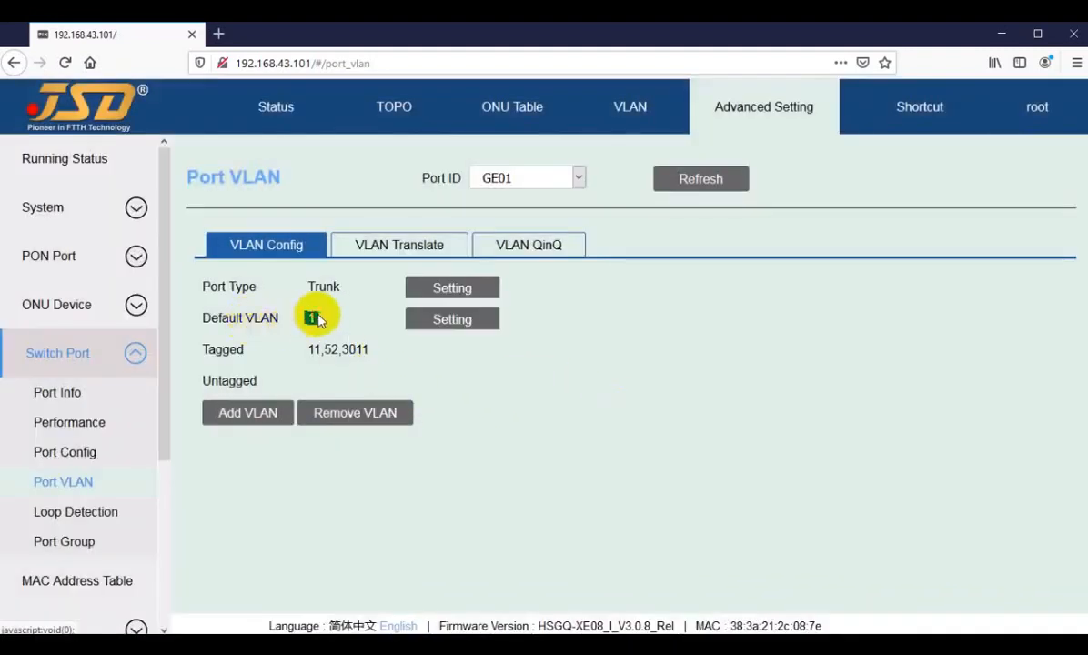
click(343, 321)
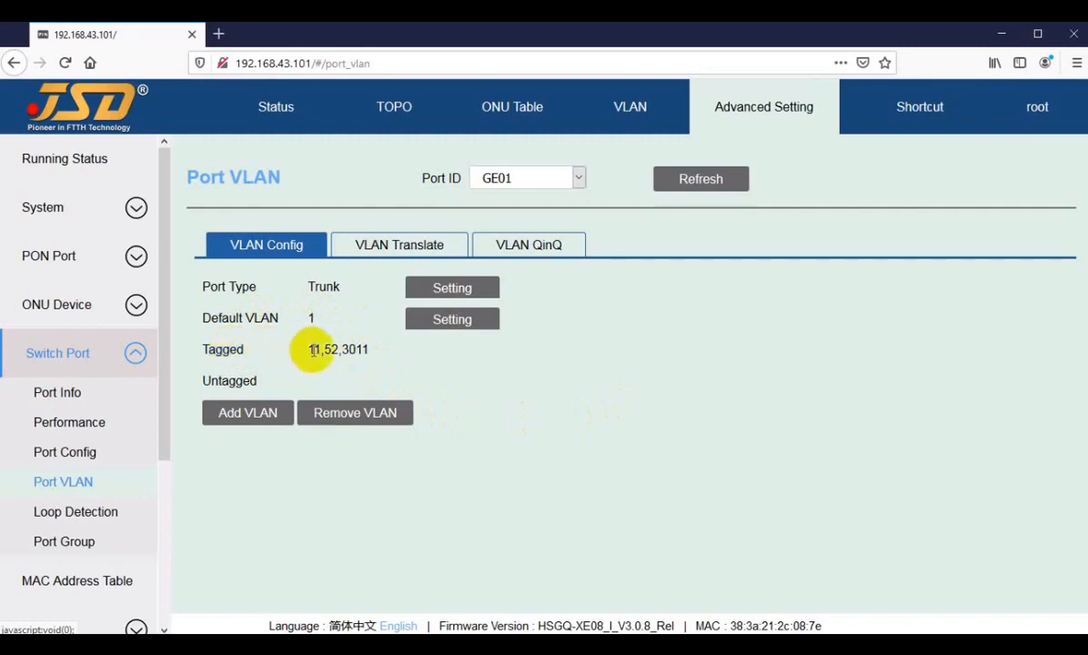
click(243, 415)
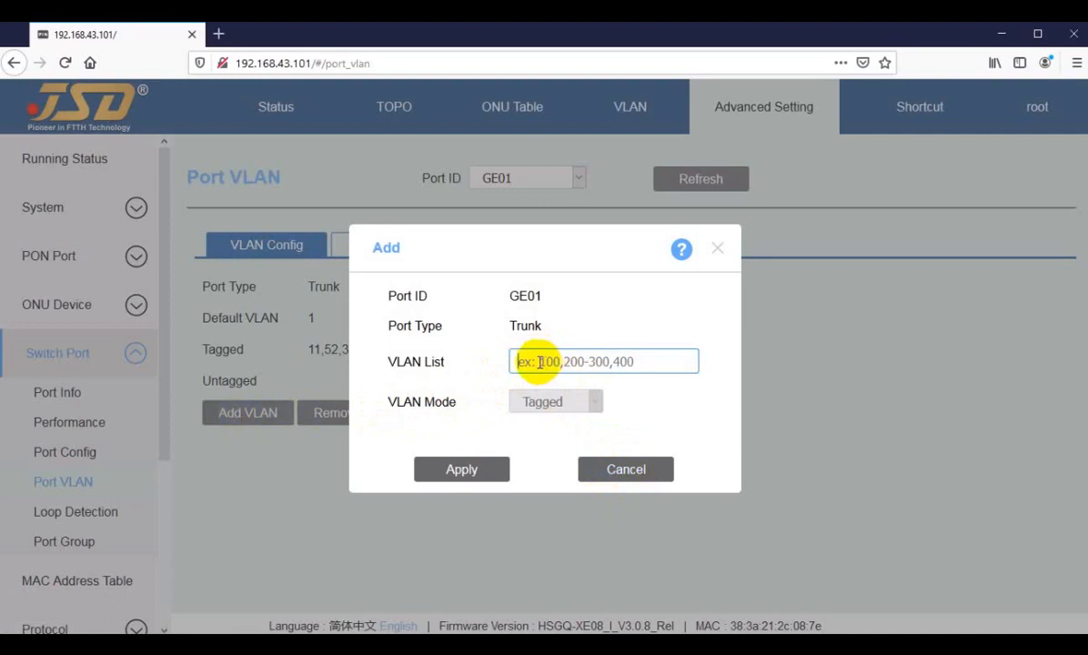
click(619, 472)
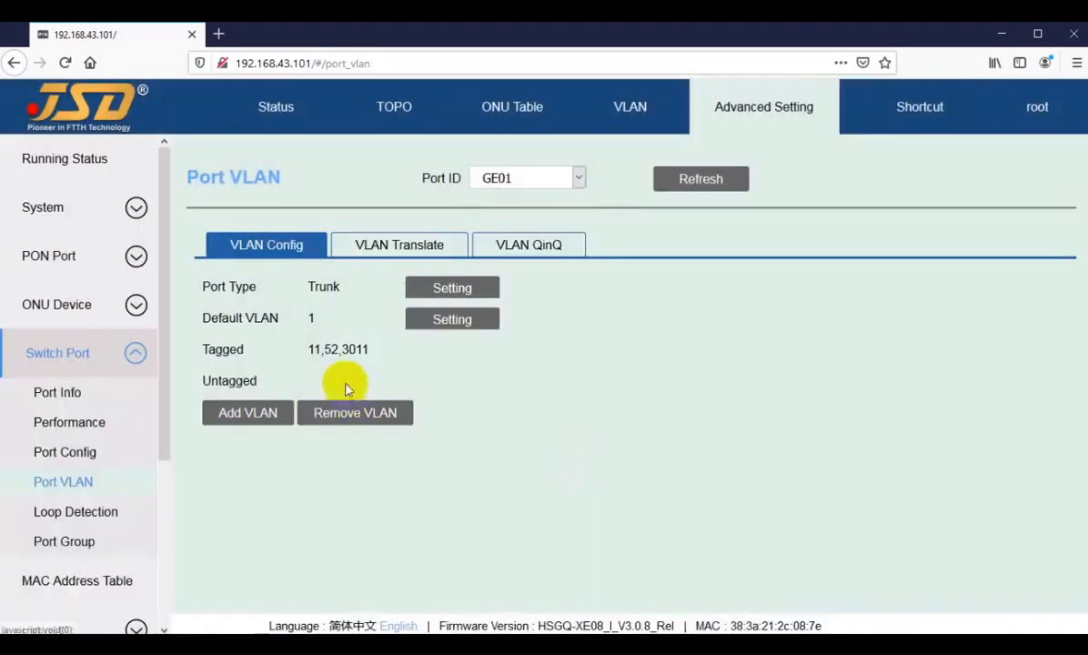
drag(309, 350, 359, 349)
click(360, 349)
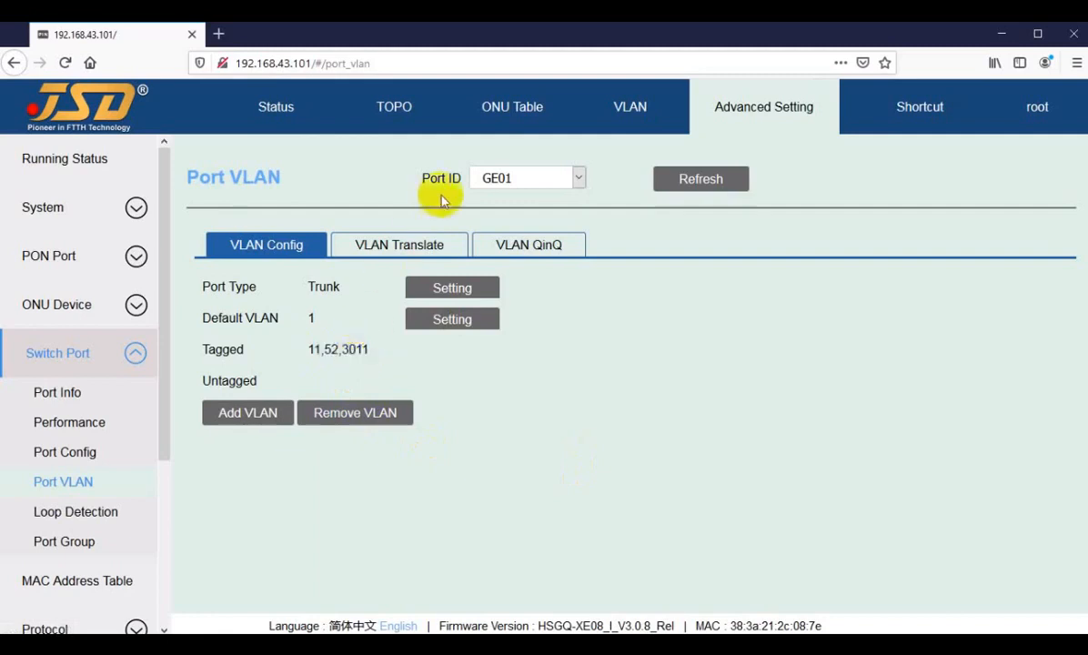
Show GE02's VLAN settings, checking its Trunk type and default VLAN, without adding a VLAN.
click(501, 181)
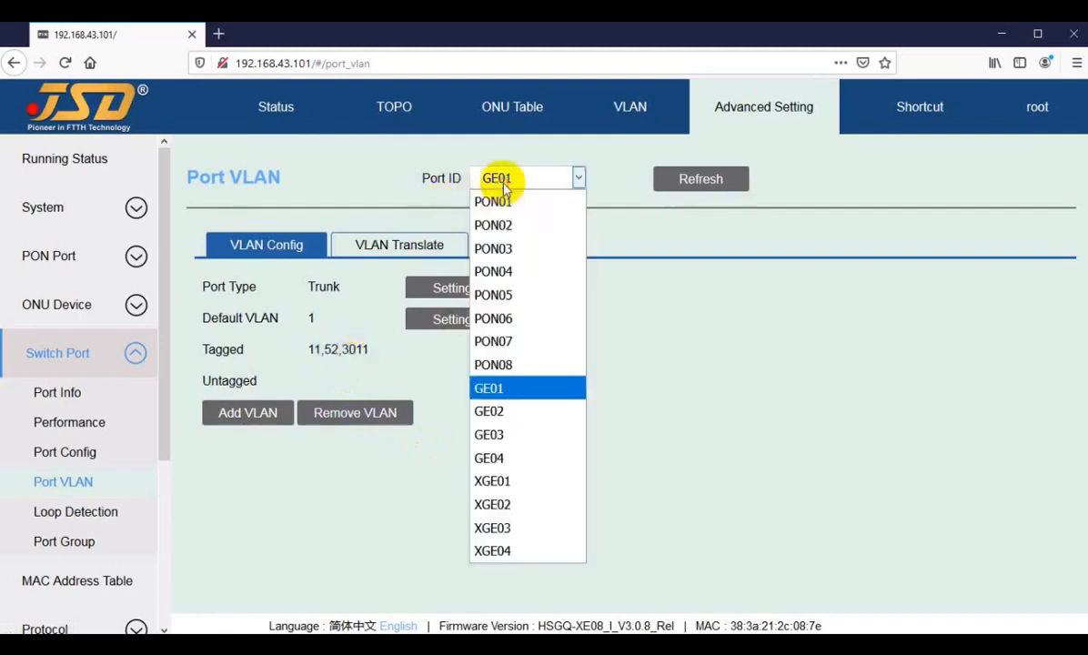
click(497, 415)
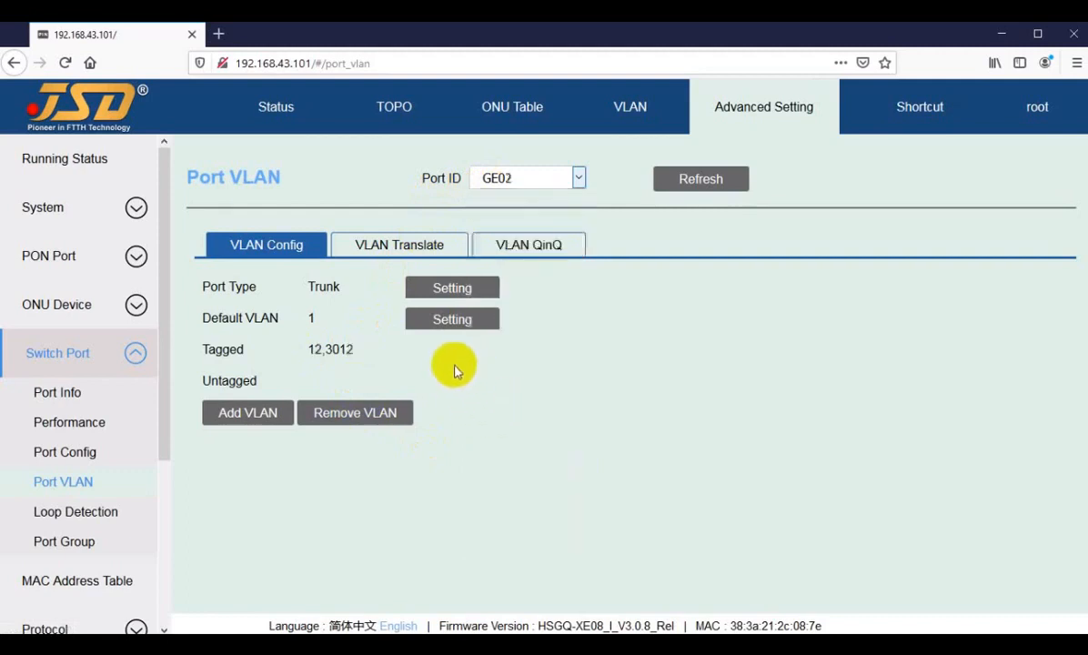
drag(335, 283, 315, 317)
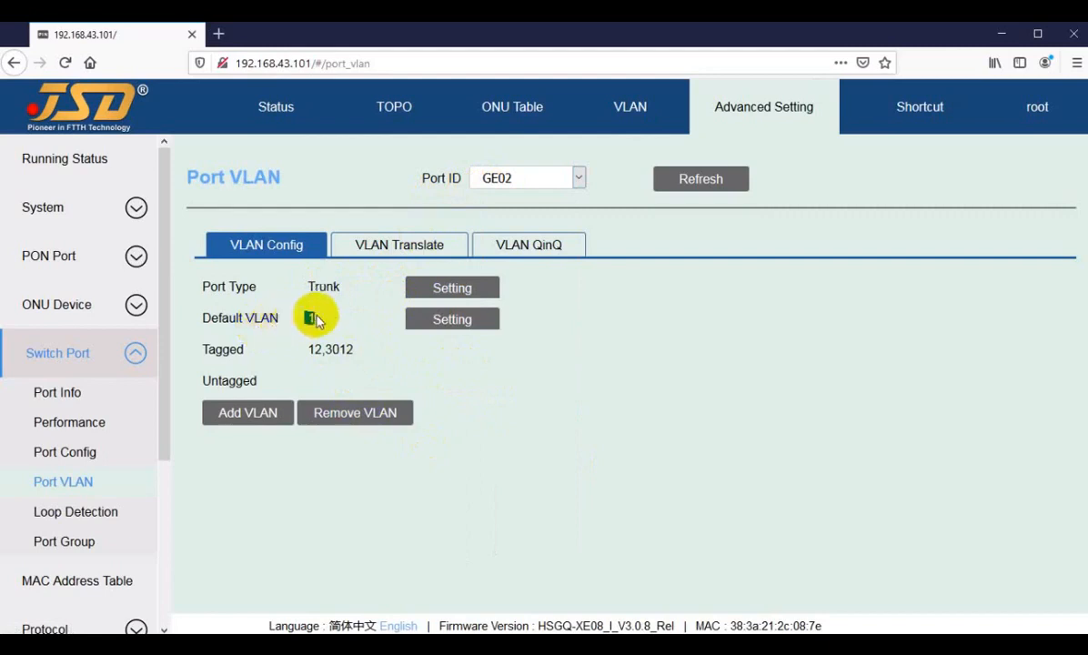
drag(230, 347, 254, 346)
click(235, 414)
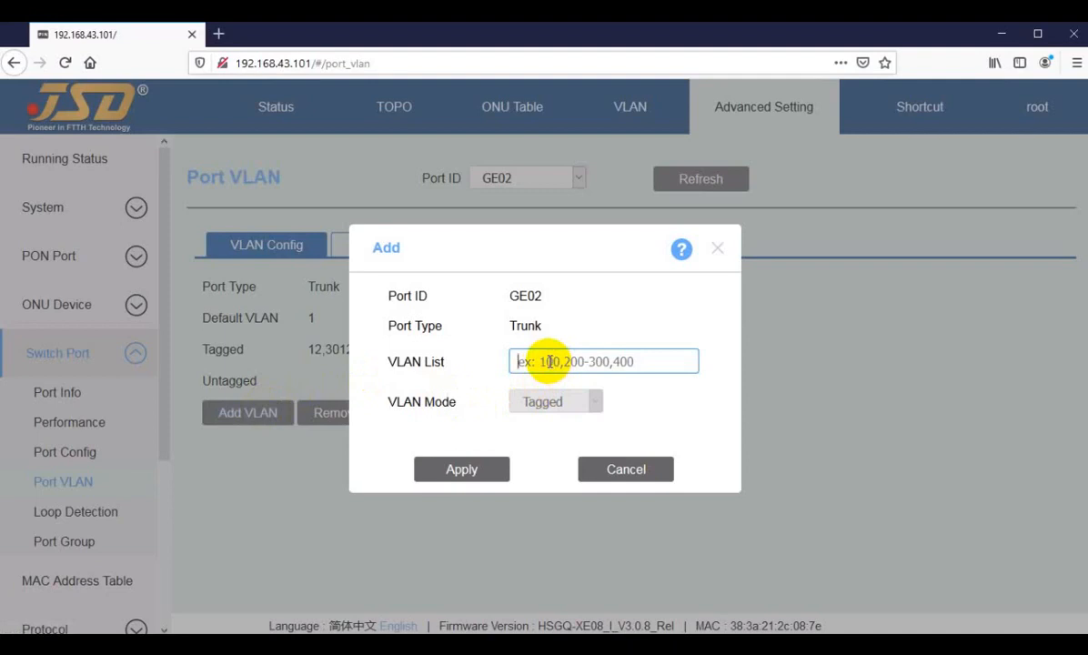
click(612, 472)
View GE03 and GE04 VLAN settings, then go back to the Status overview.
click(514, 176)
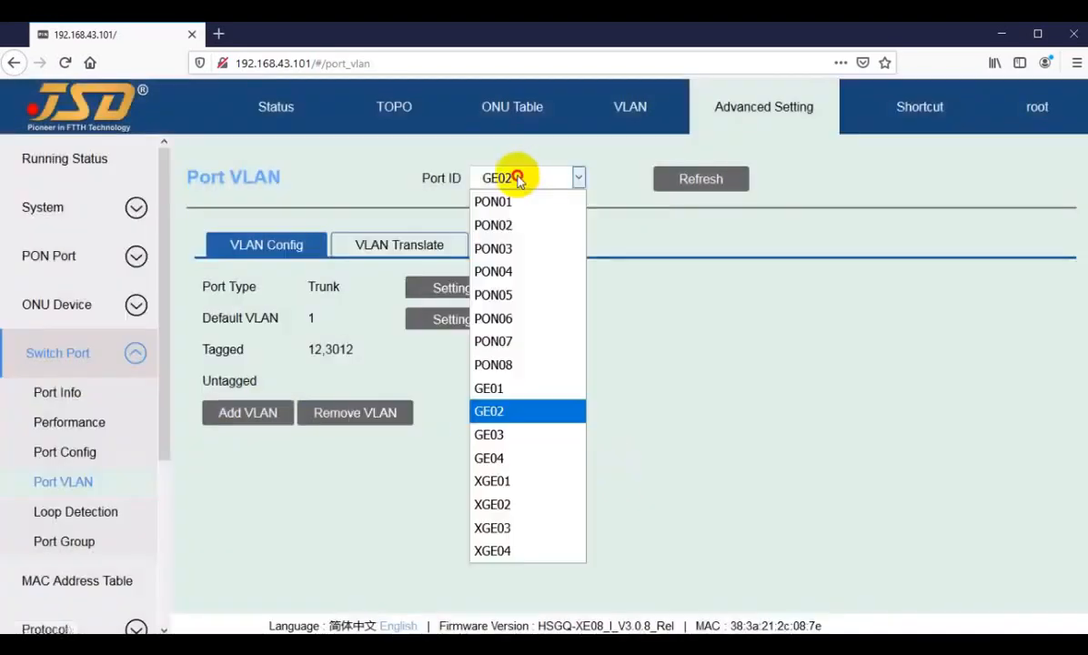
click(498, 433)
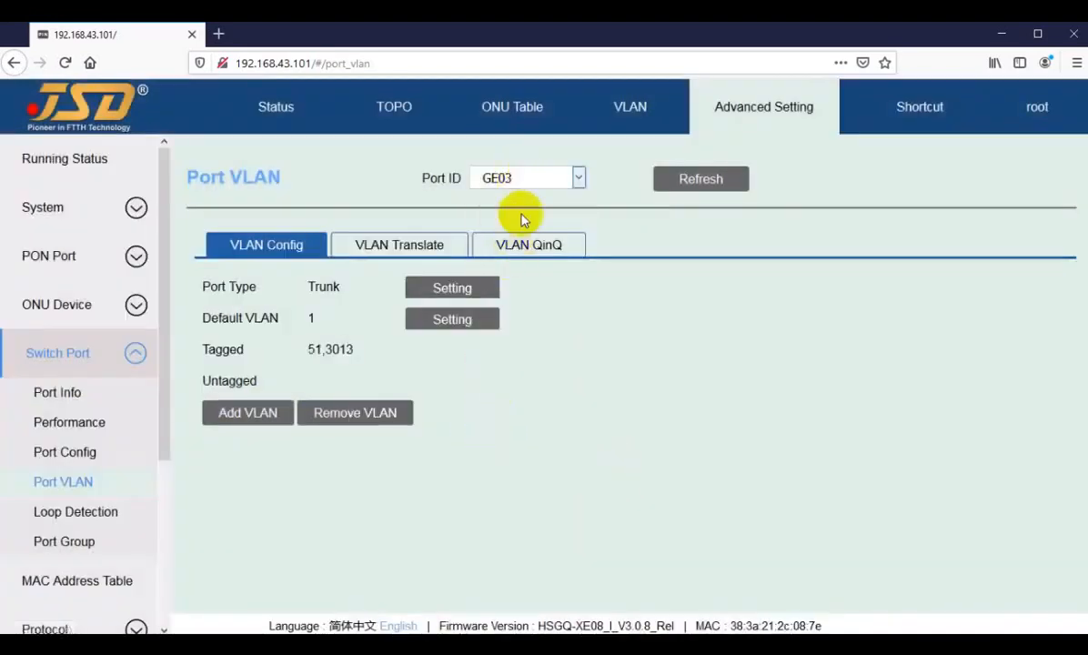
click(517, 177)
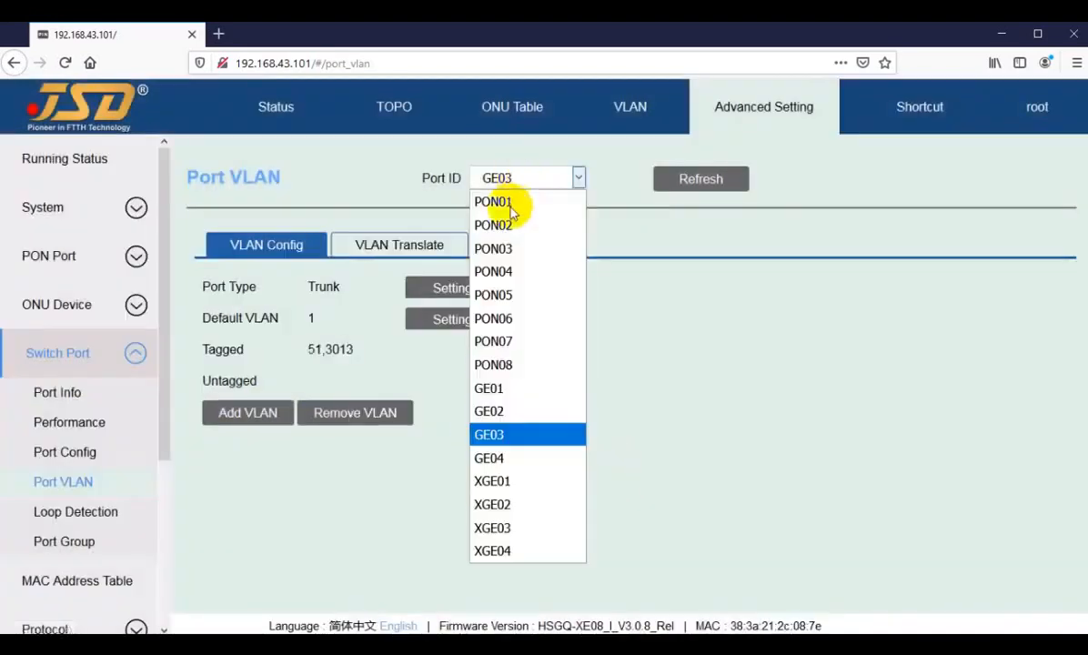
click(496, 458)
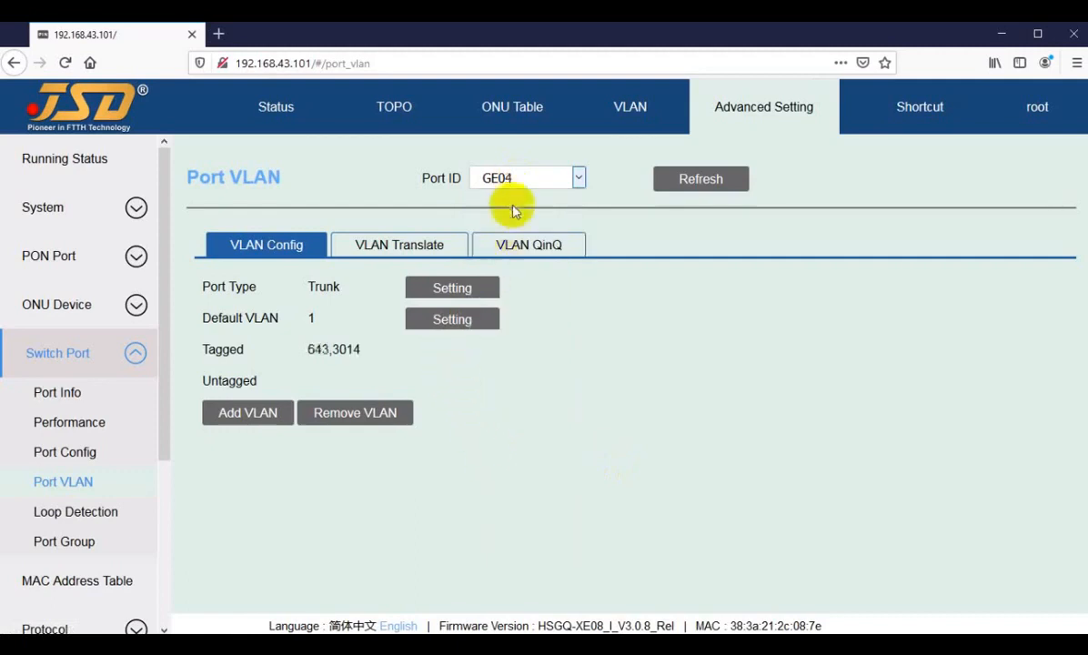
click(276, 124)
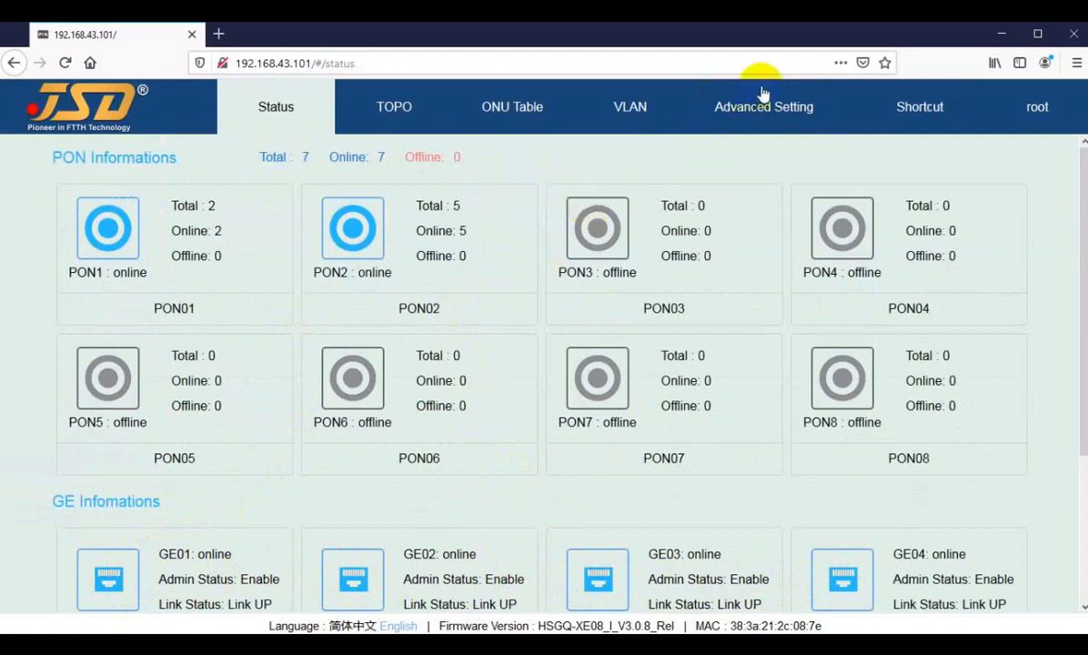
click(742, 111)
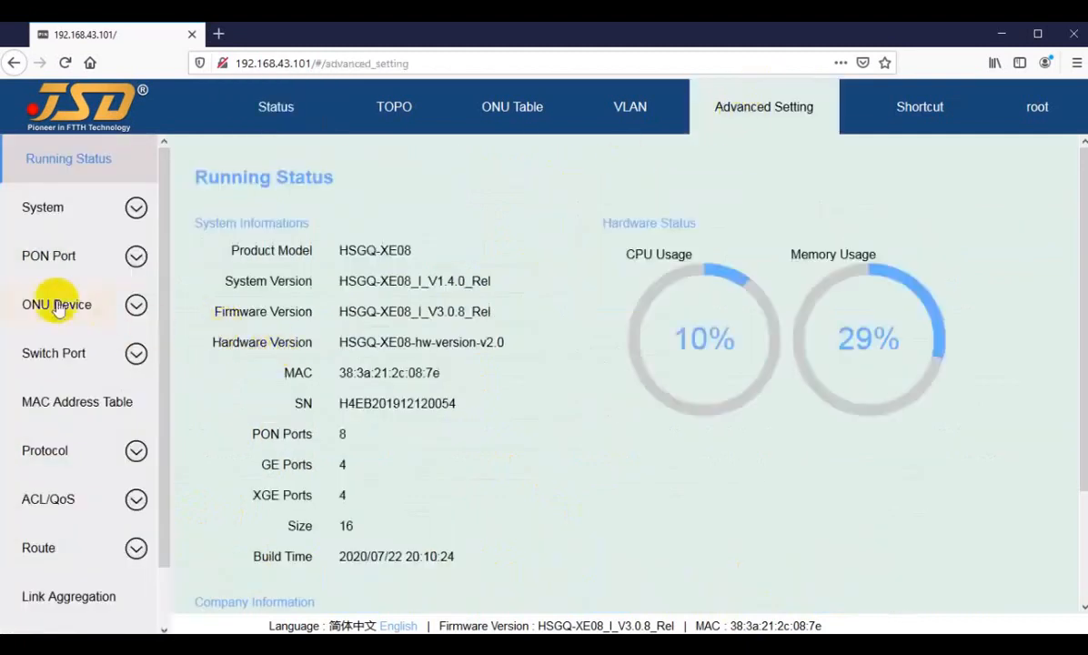
click(41, 352)
click(50, 480)
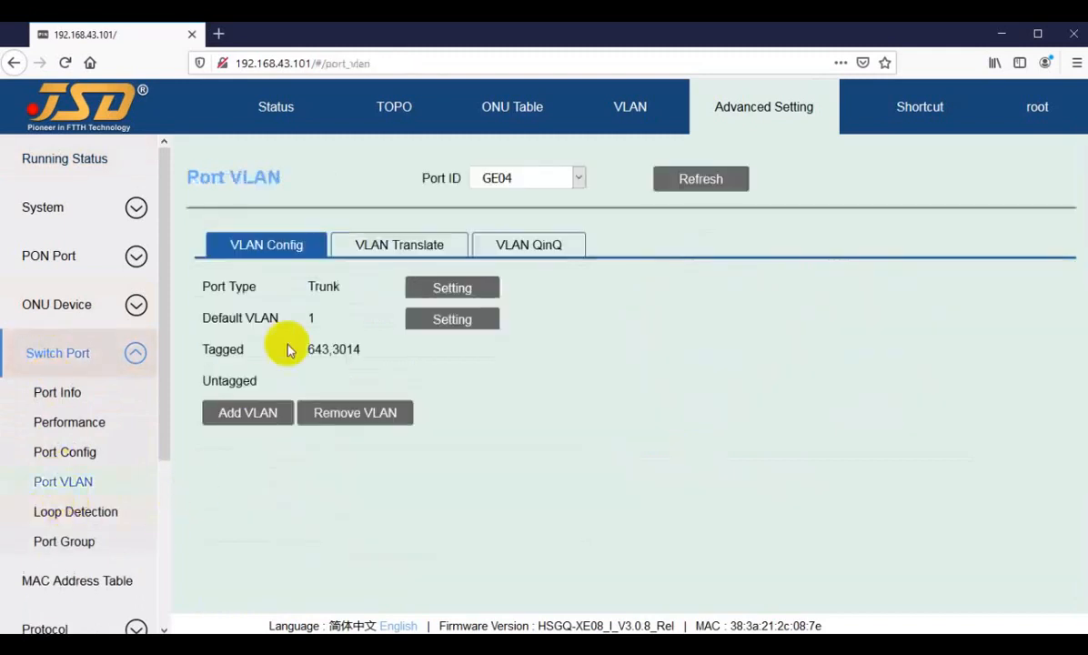
click(508, 178)
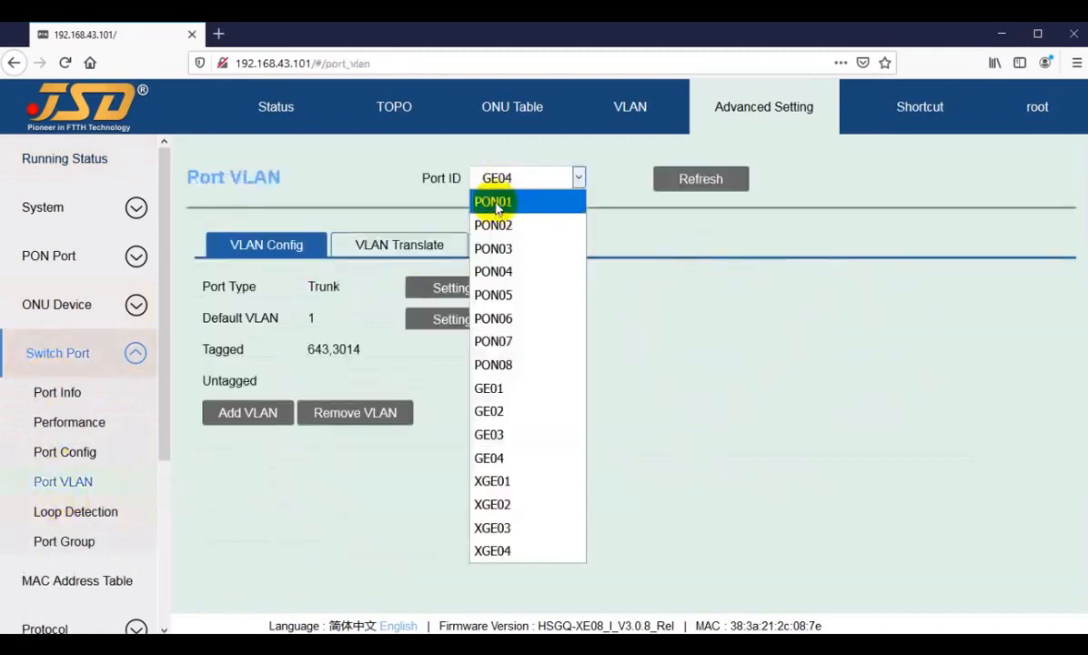
click(497, 202)
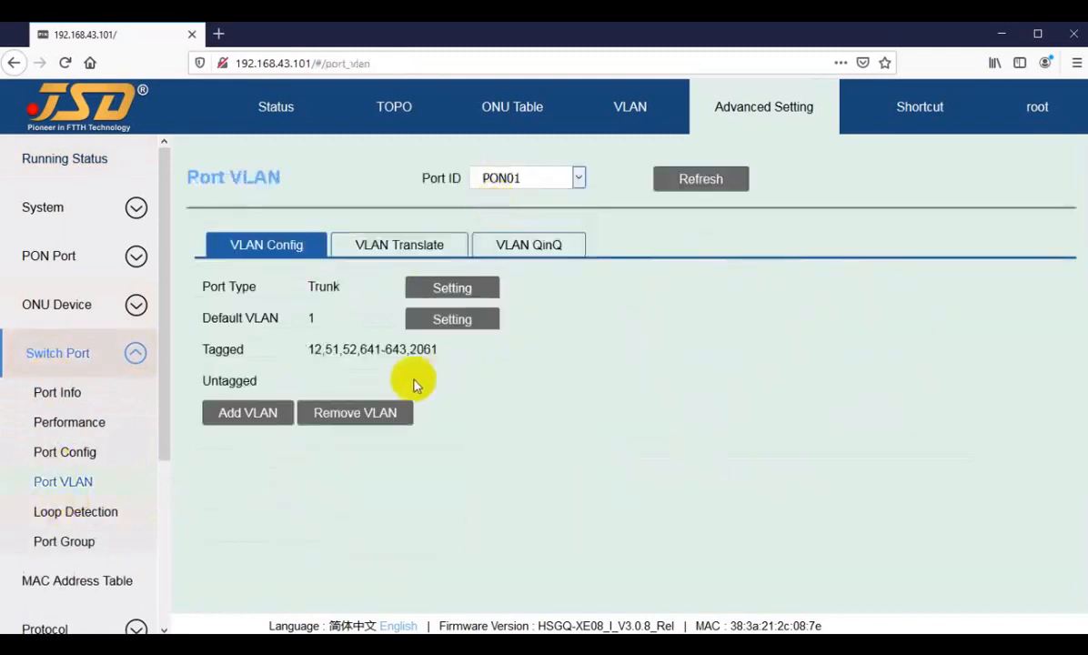
drag(307, 351, 375, 348)
click(336, 354)
click(375, 350)
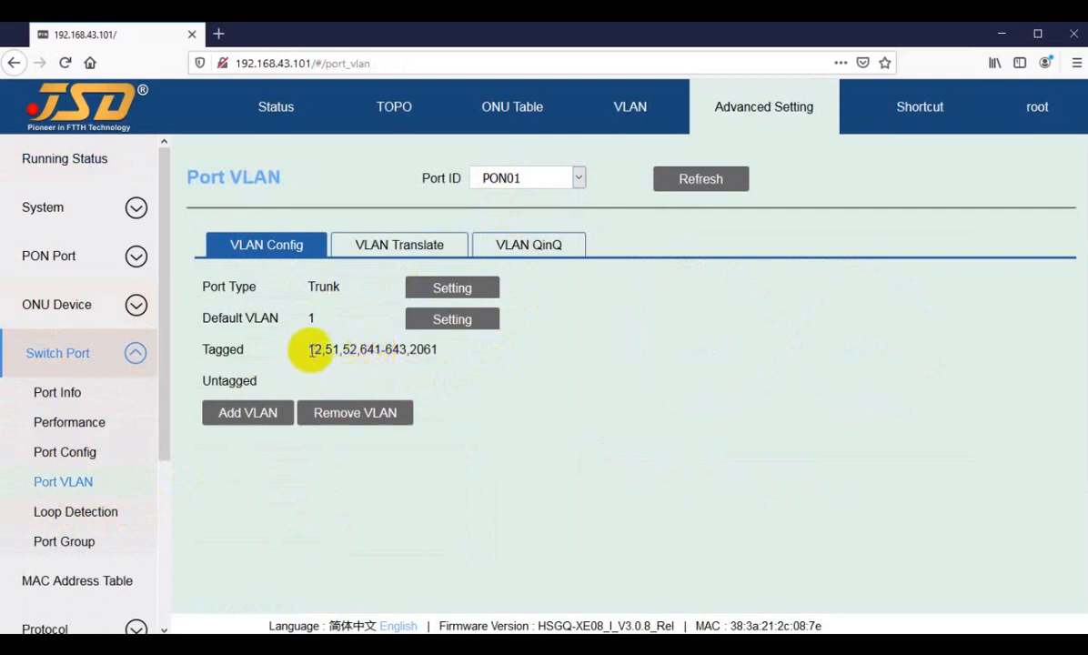
drag(310, 350, 330, 349)
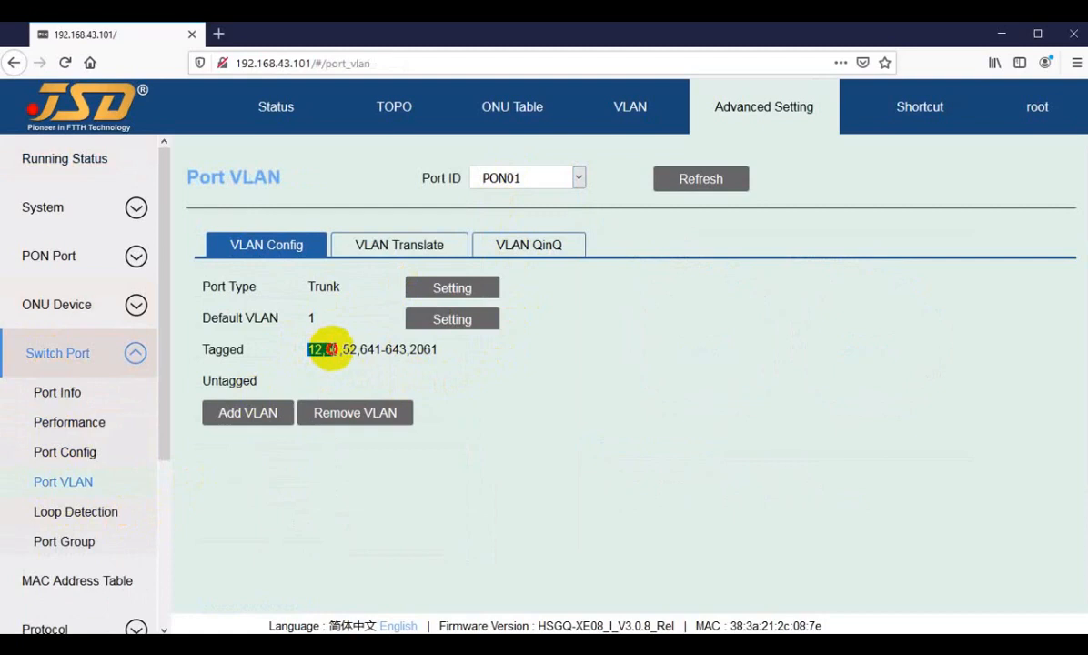
drag(330, 349, 357, 348)
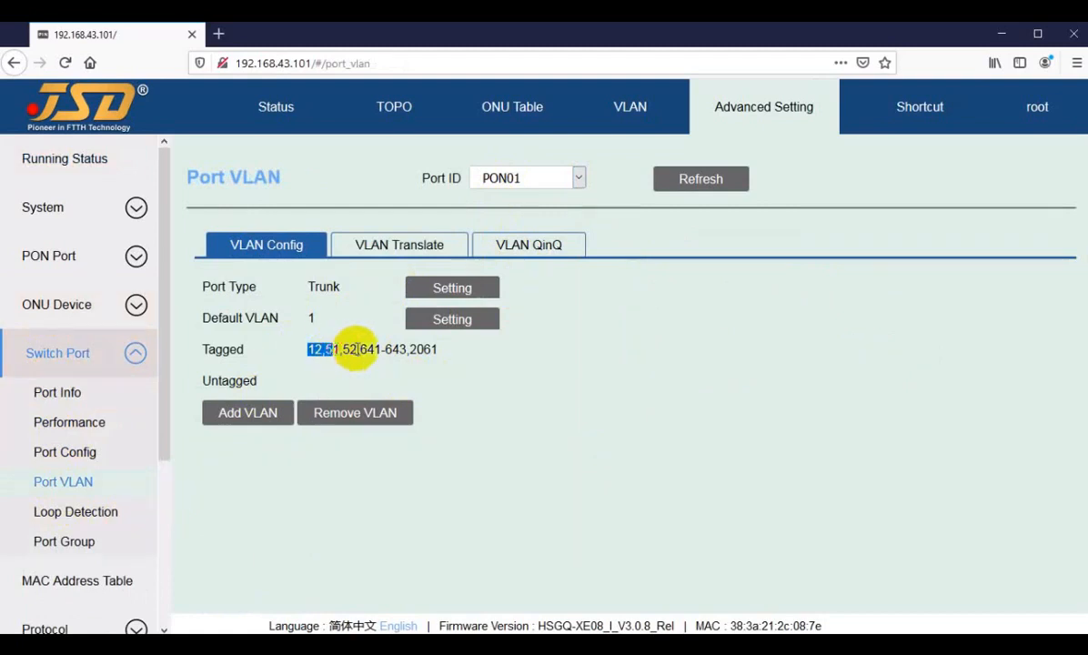
click(369, 347)
click(506, 177)
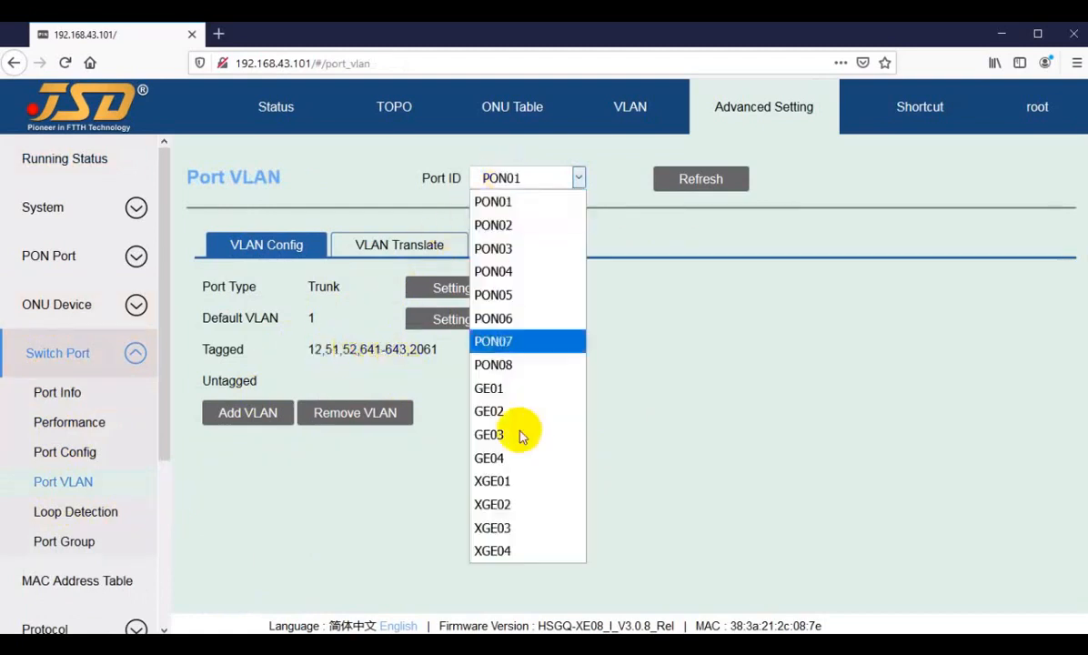
click(493, 458)
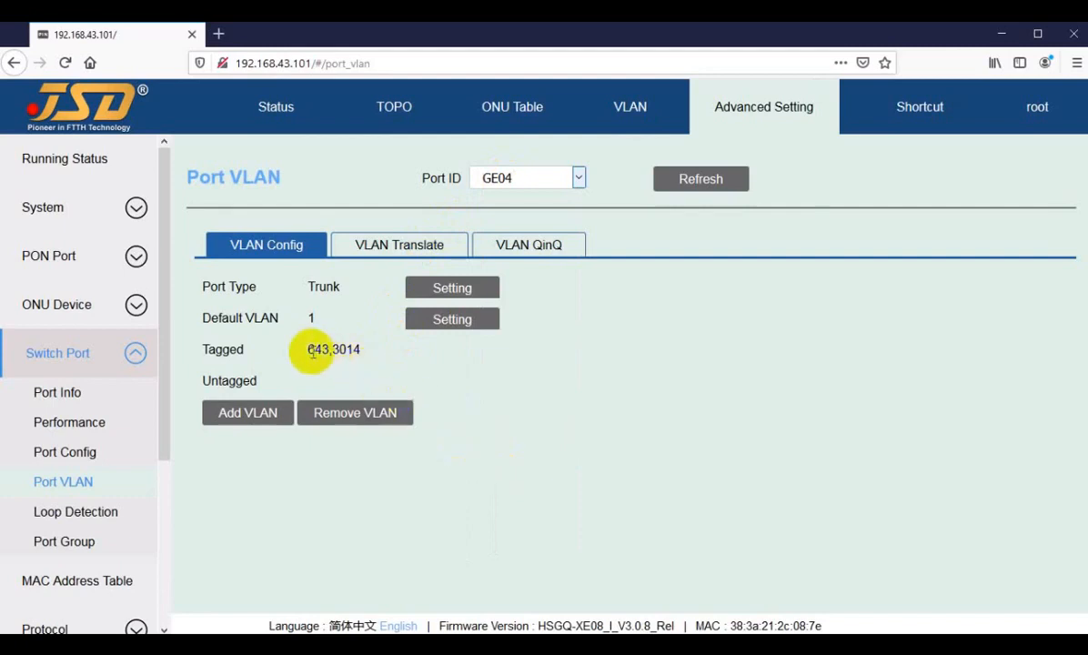
drag(312, 350, 332, 349)
click(508, 178)
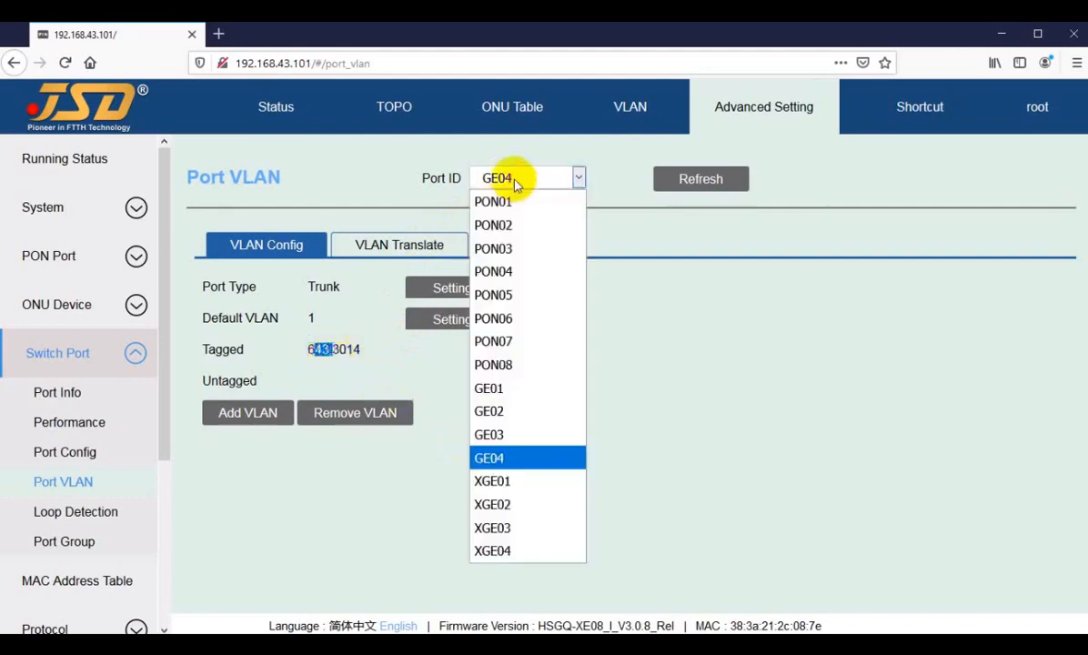
click(515, 179)
click(298, 342)
click(509, 178)
click(500, 201)
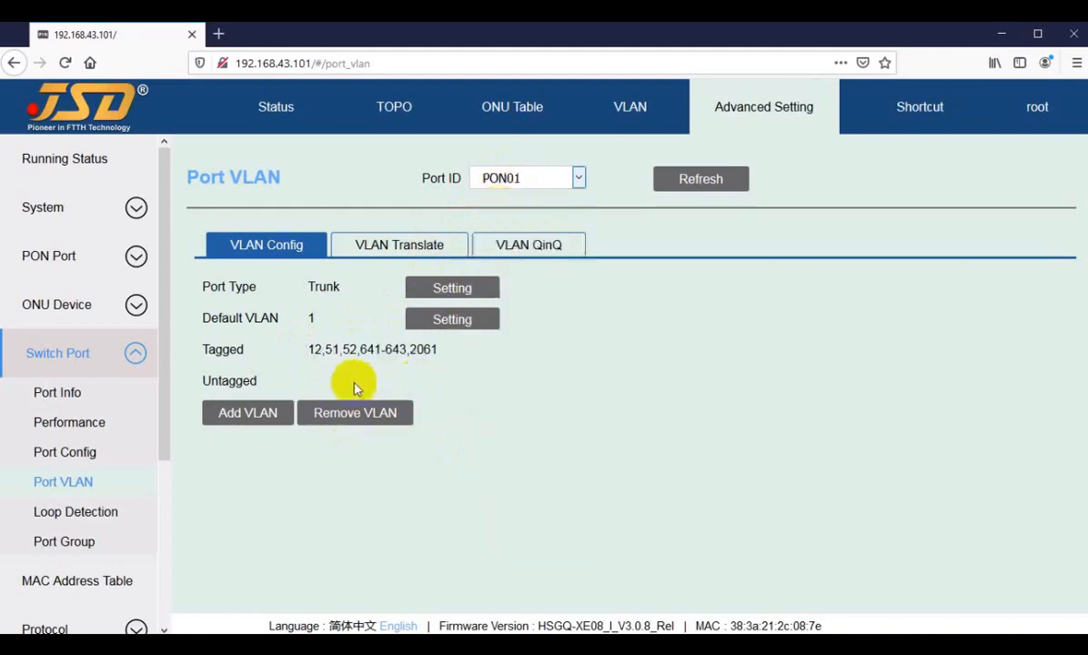
drag(385, 348, 405, 348)
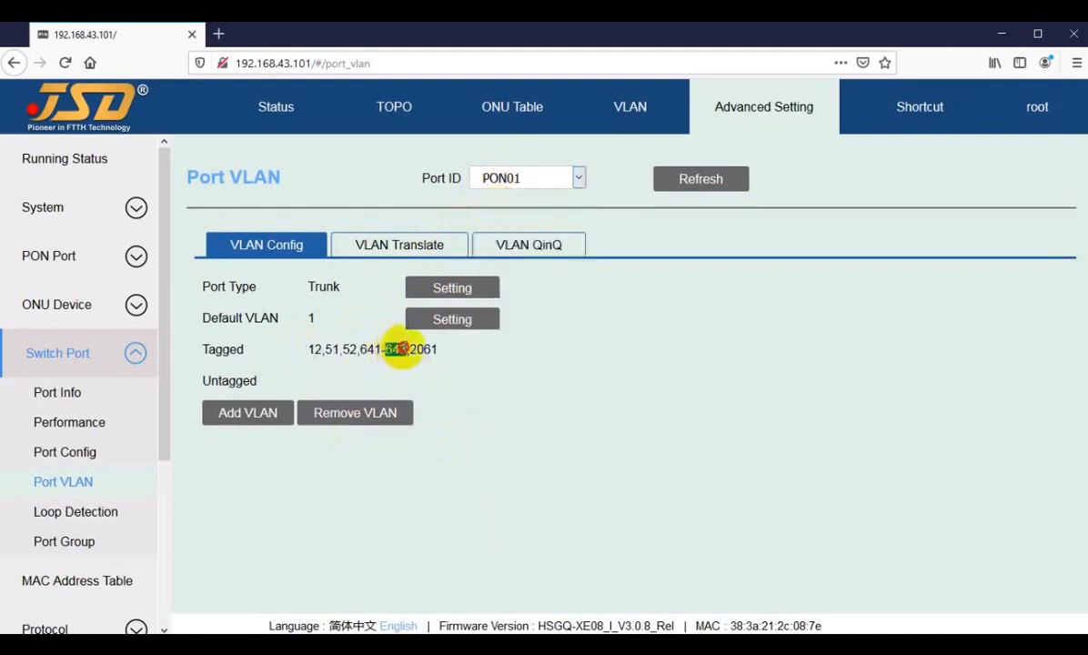
click(514, 179)
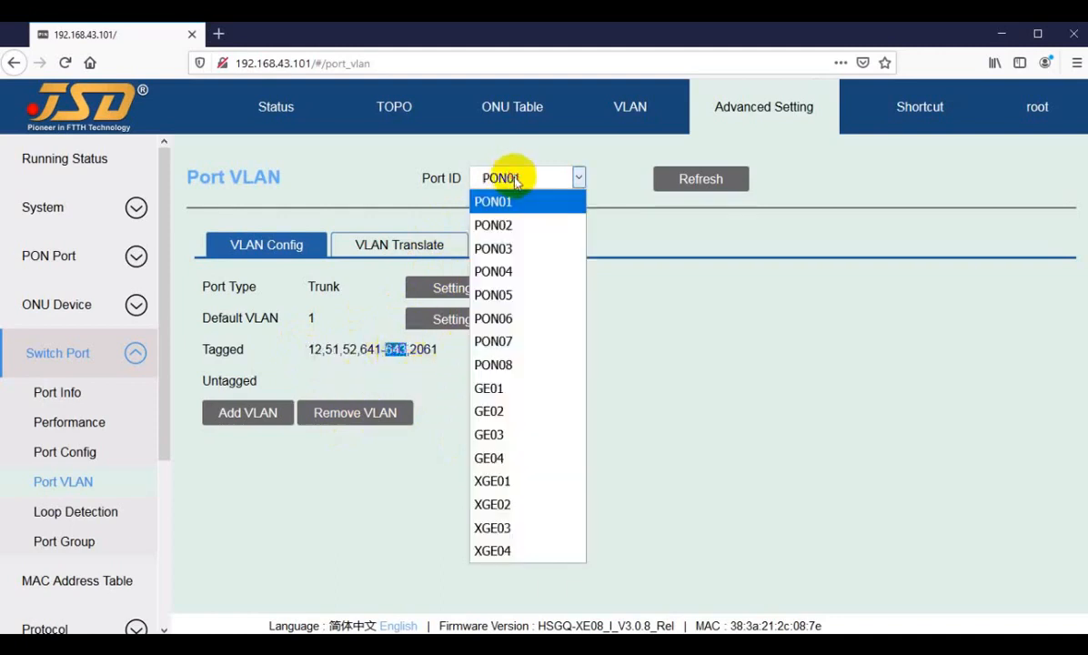
click(487, 505)
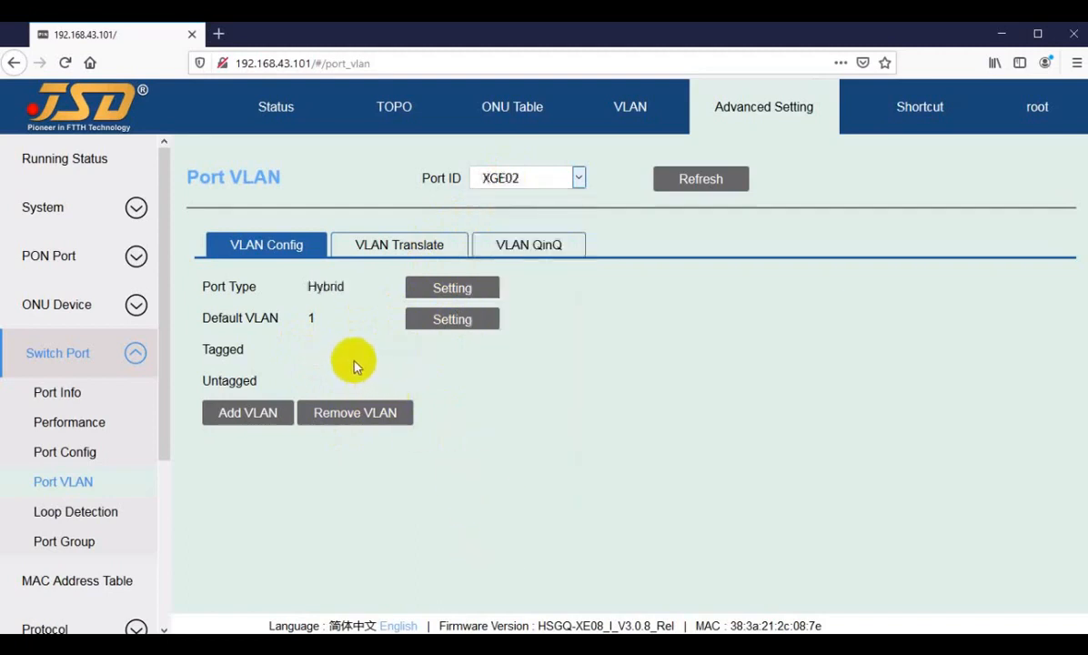
click(503, 178)
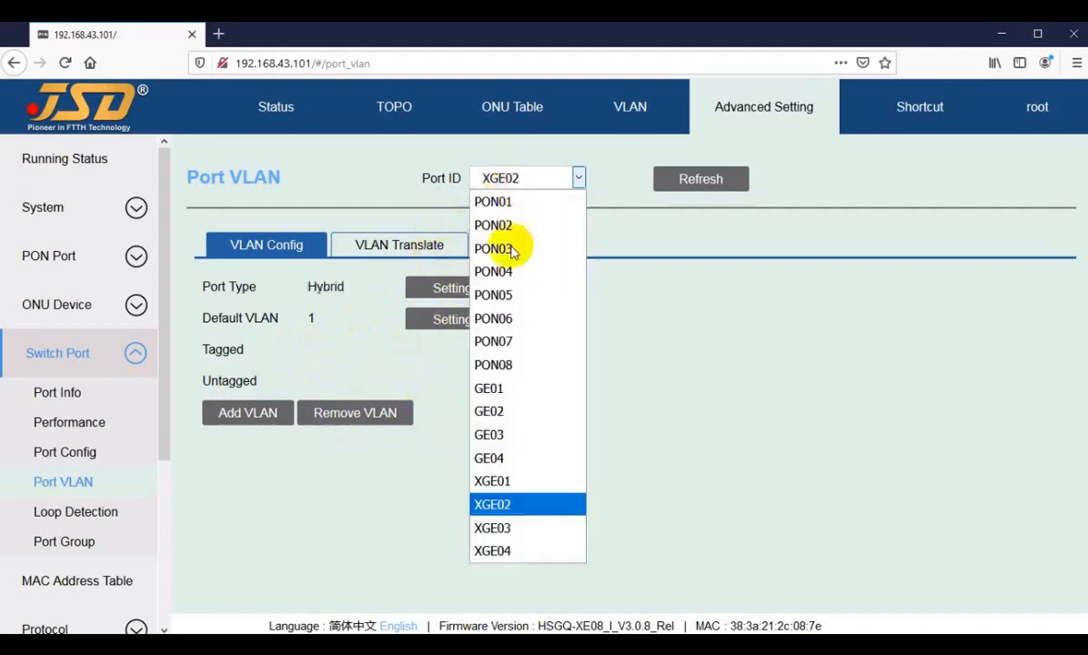
click(497, 411)
drag(310, 349, 335, 349)
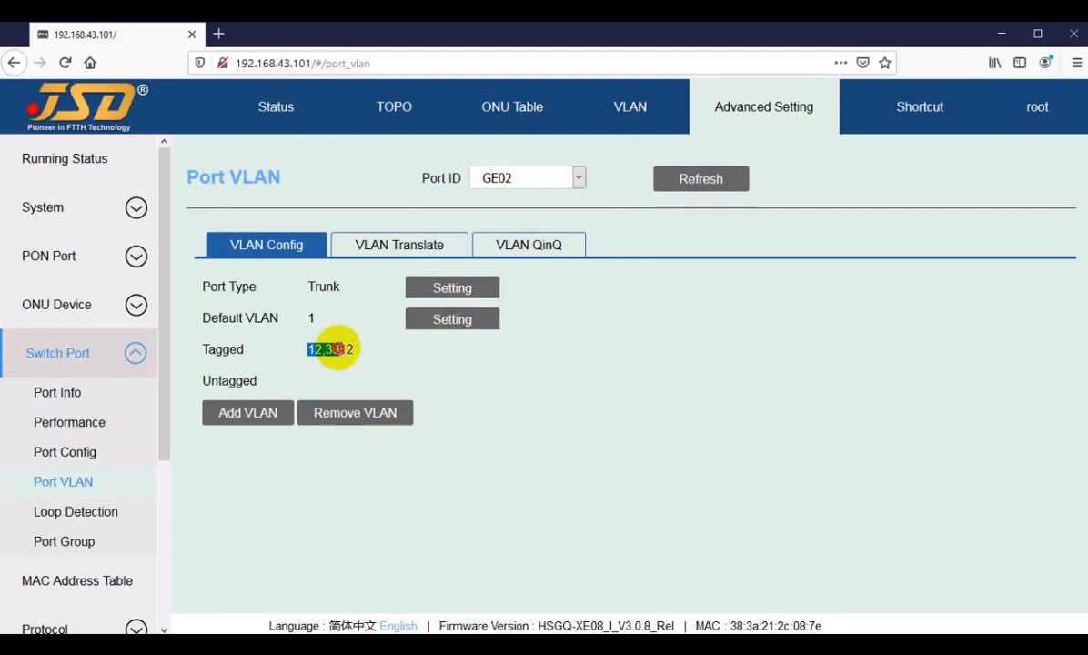
click(496, 178)
click(499, 202)
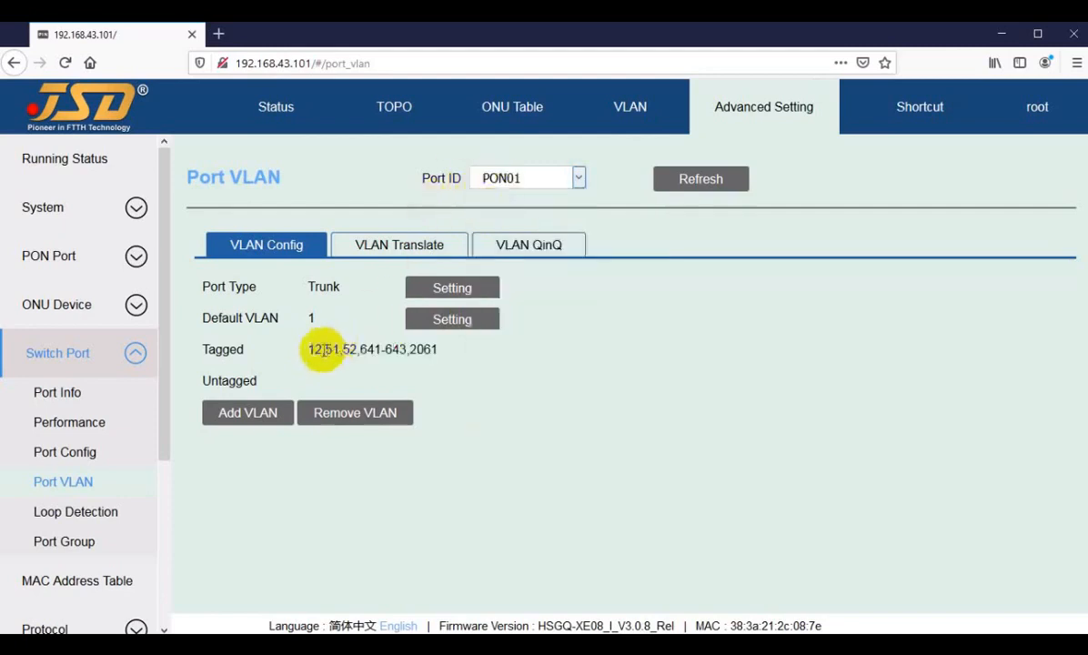
click(524, 177)
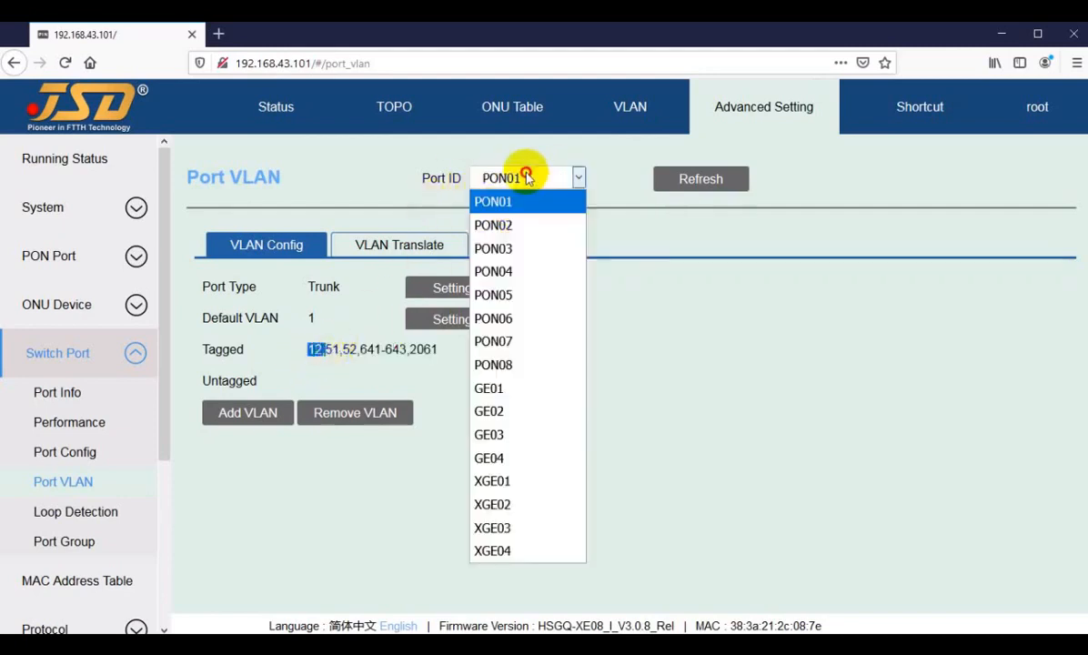
click(480, 435)
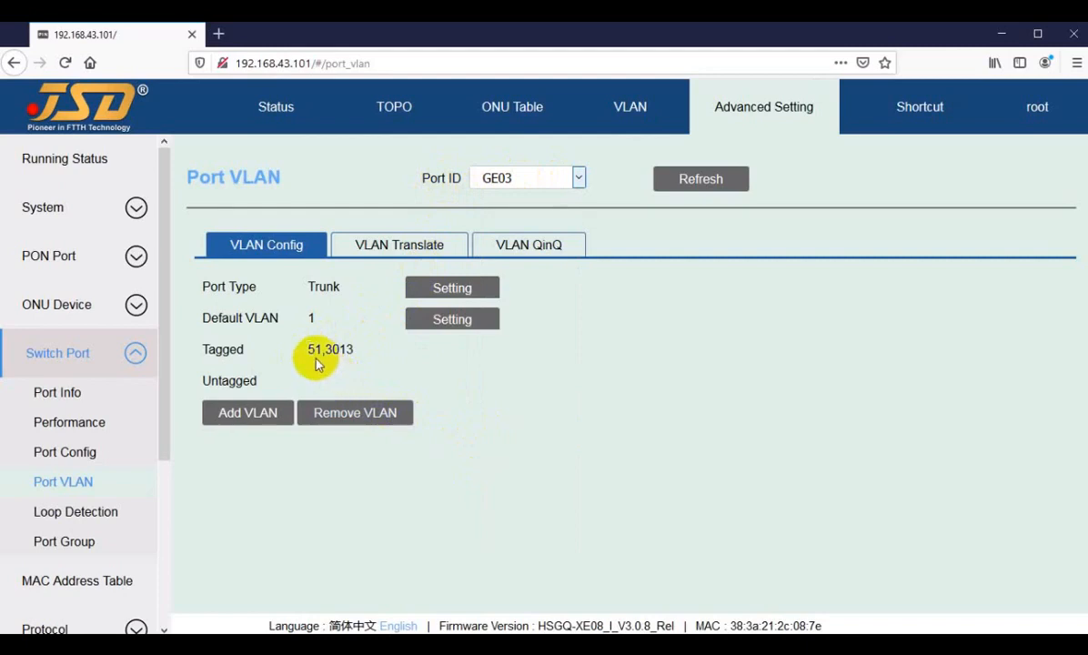
click(518, 177)
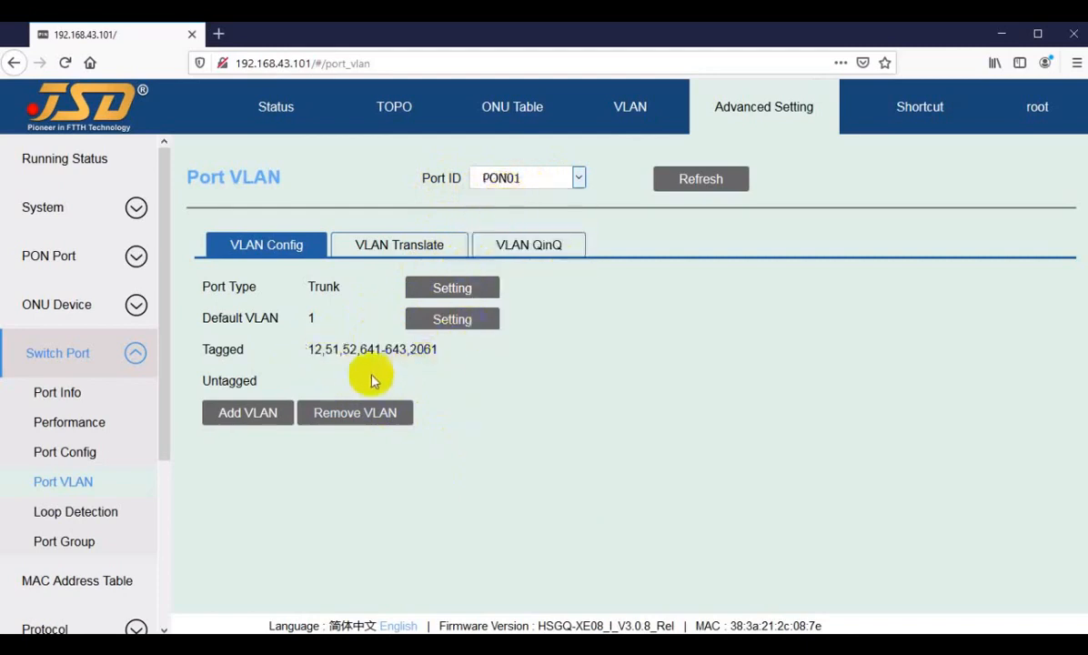
click(515, 182)
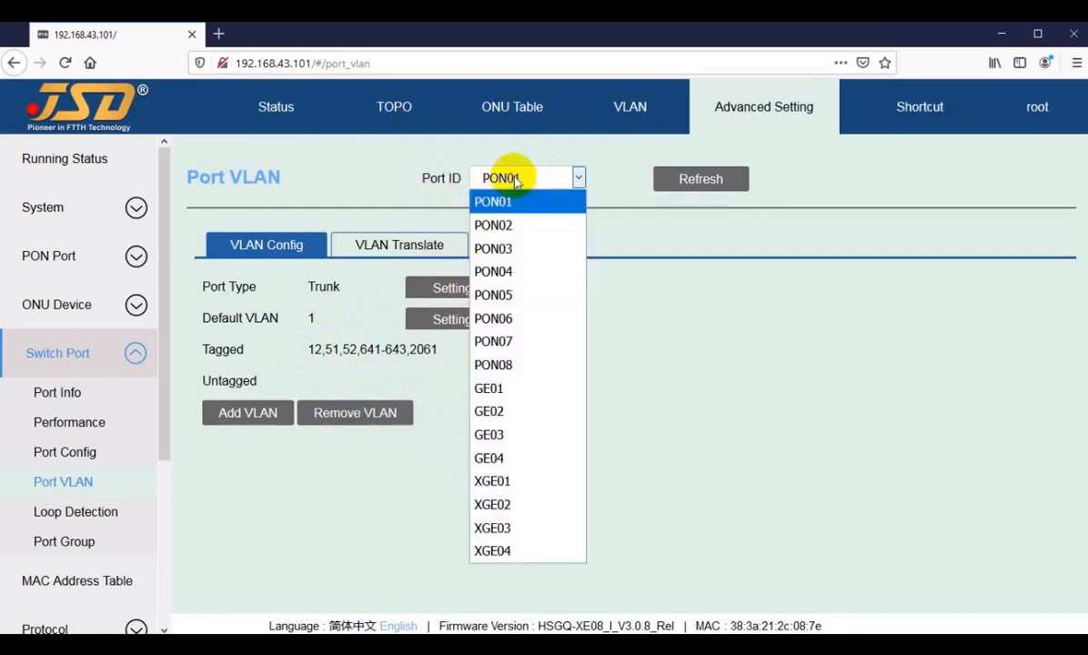
click(511, 457)
double_click(316, 349)
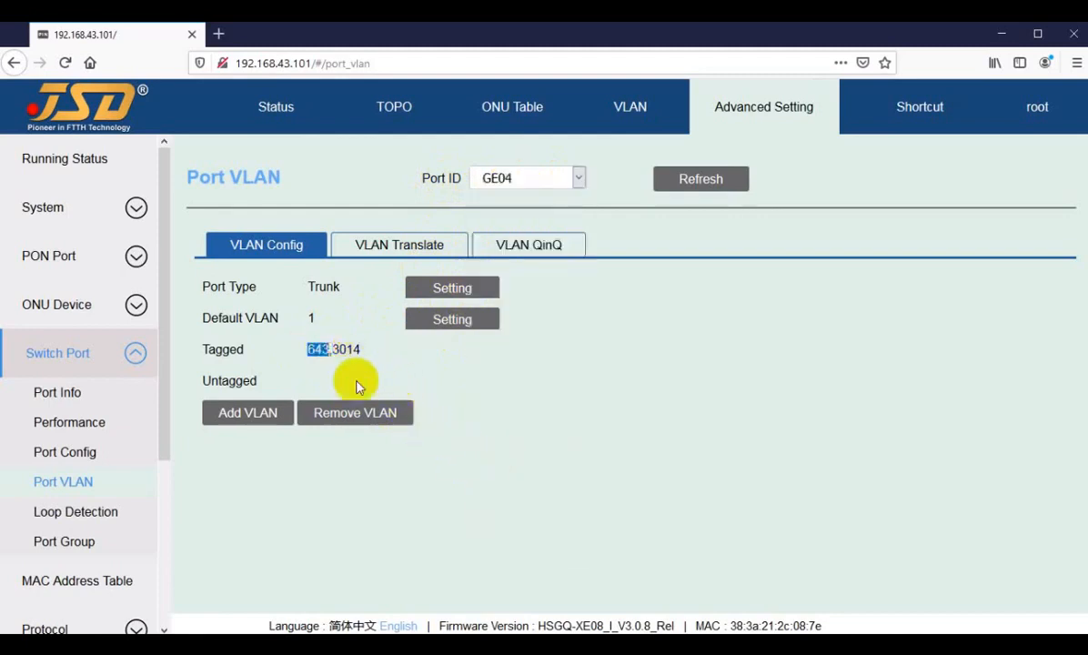
click(523, 182)
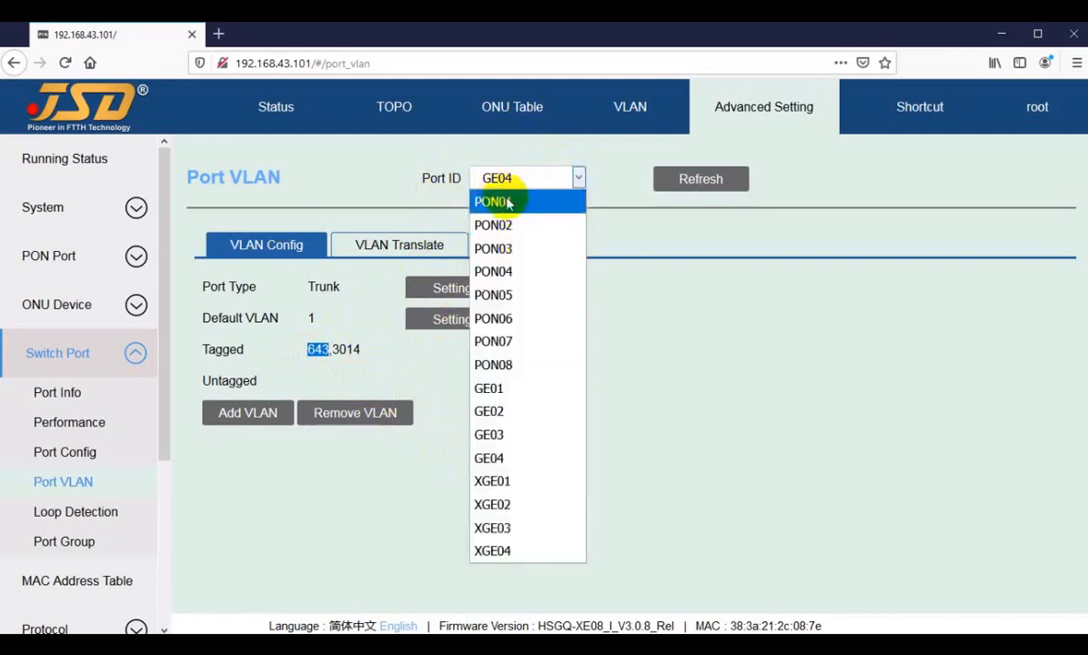
click(504, 201)
drag(310, 349, 433, 347)
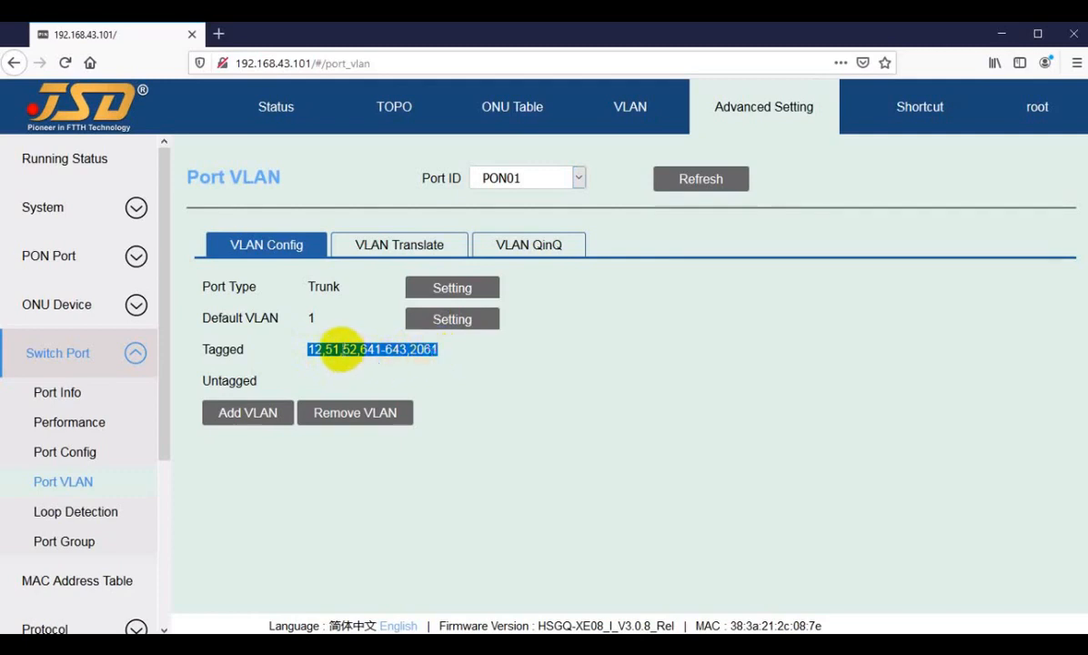
click(341, 350)
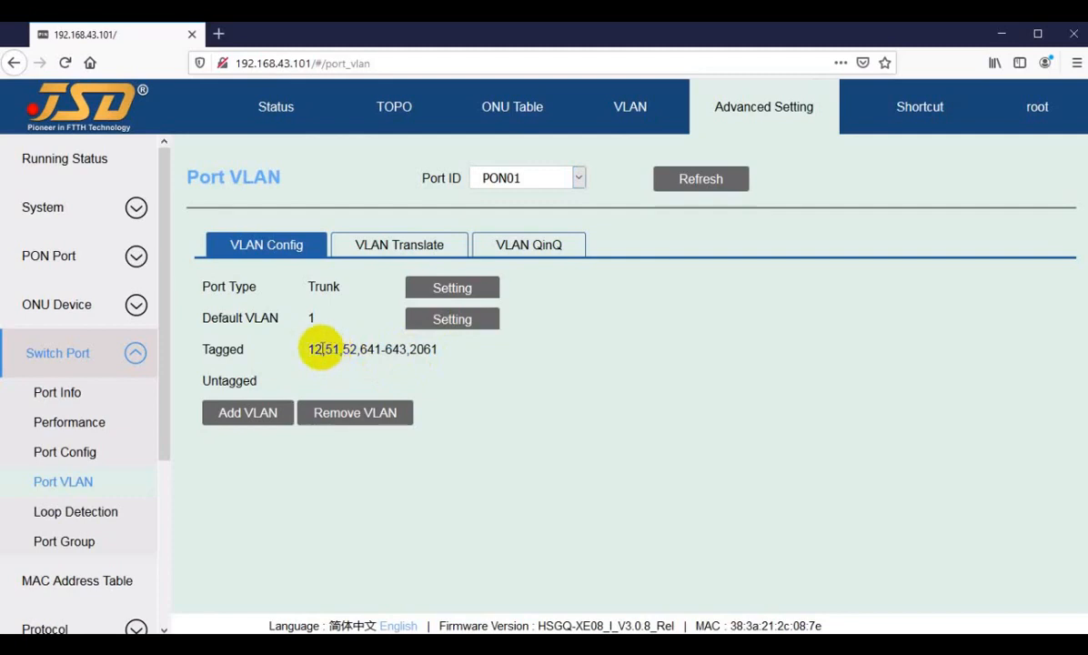
click(310, 350)
drag(307, 349, 329, 349)
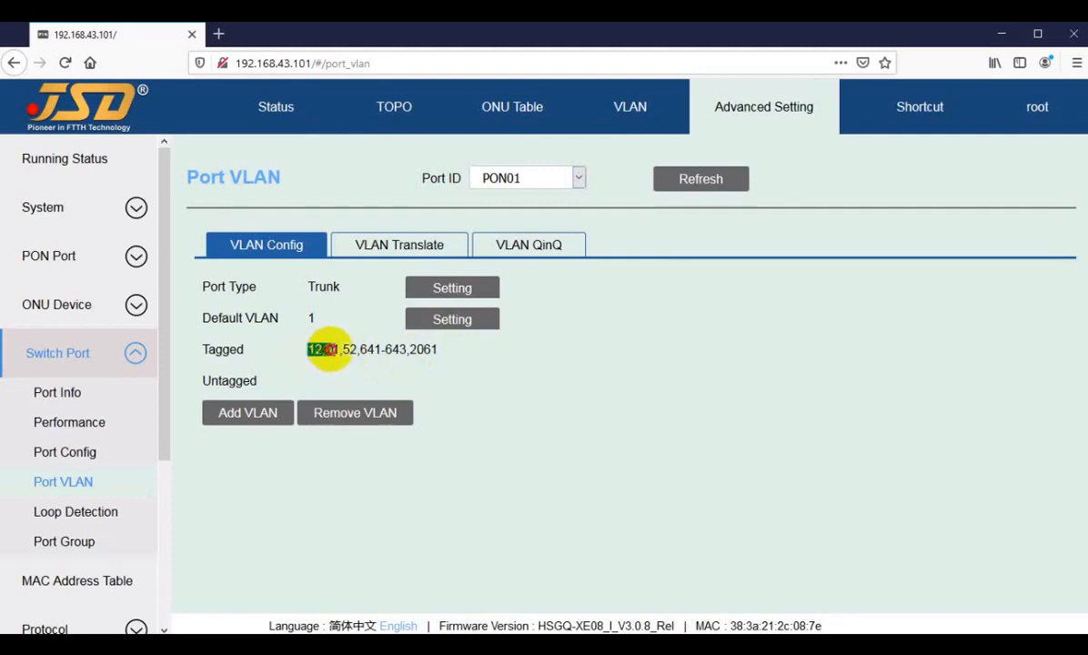
click(329, 346)
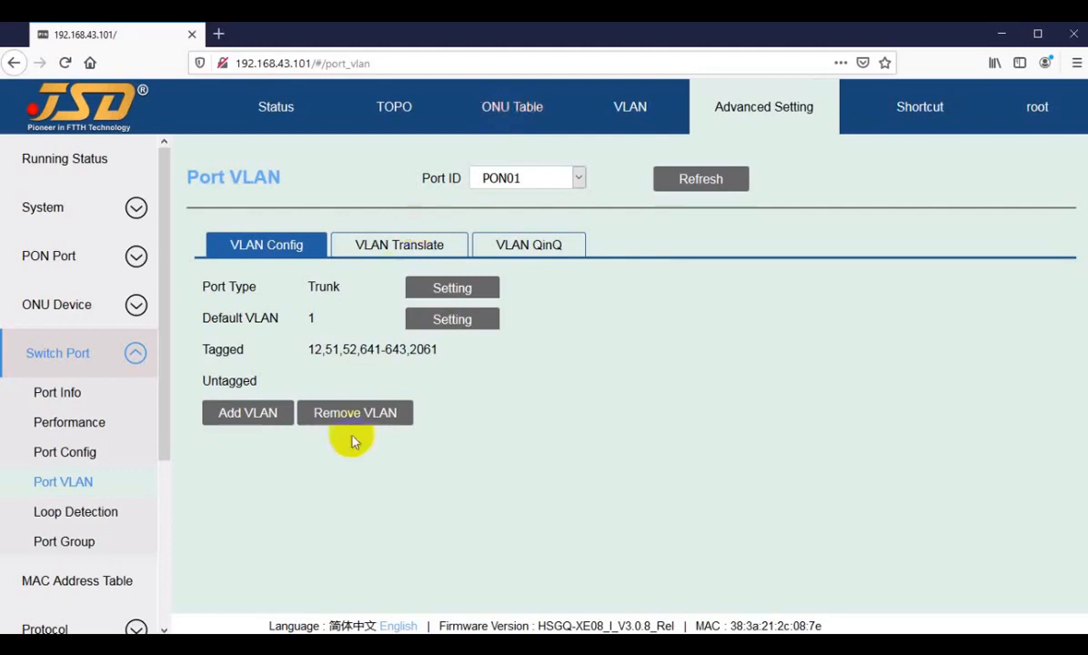
drag(311, 351, 347, 352)
click(347, 352)
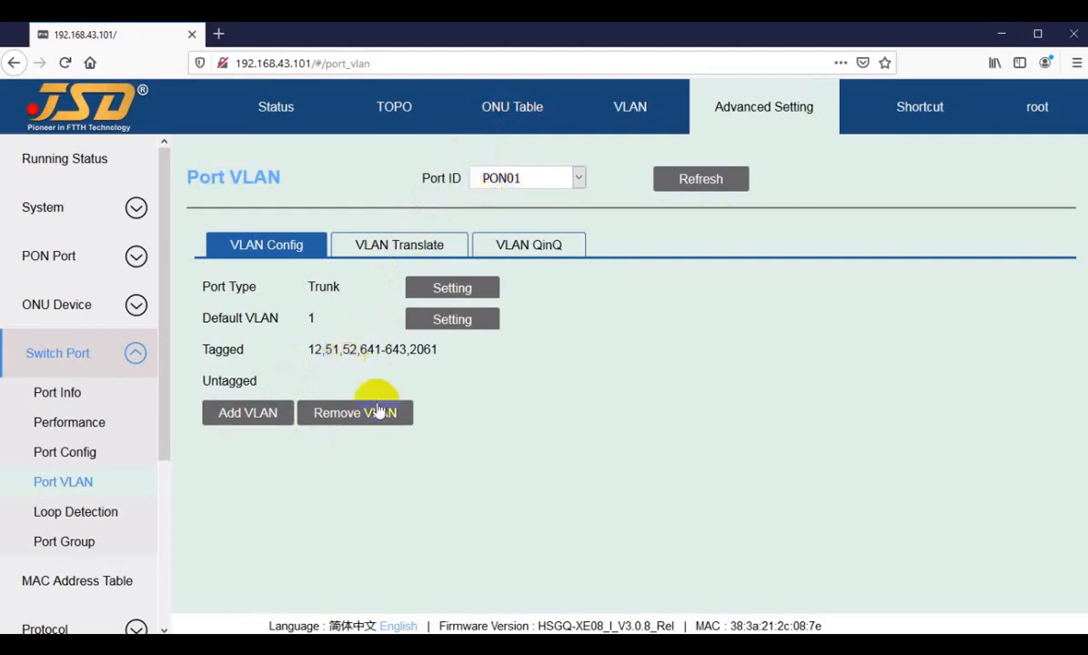
drag(309, 351, 419, 352)
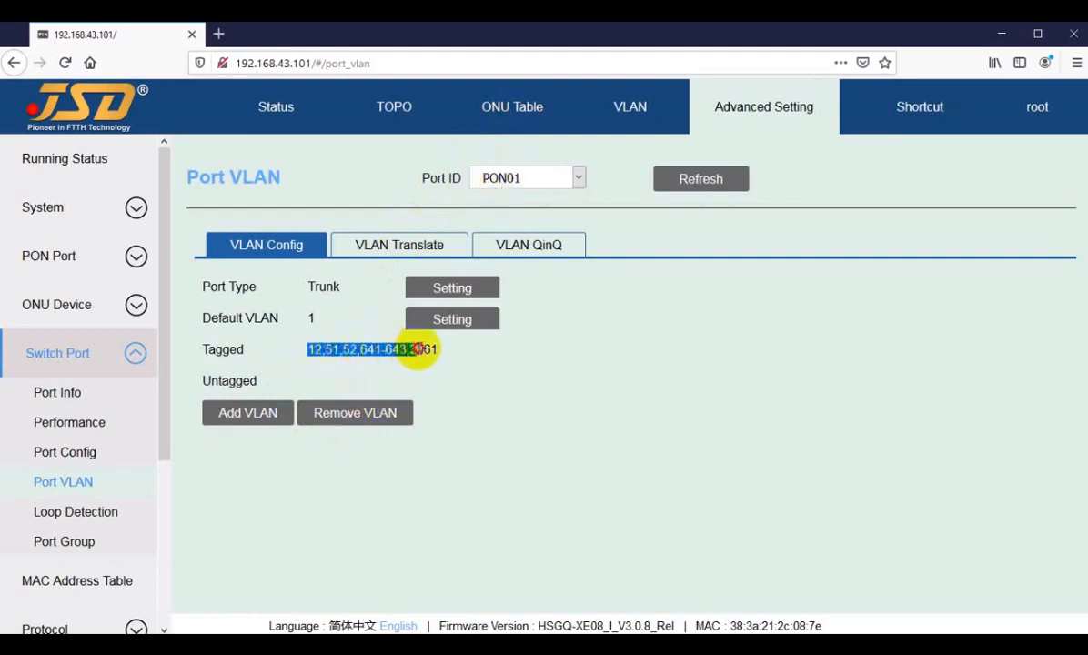
click(359, 352)
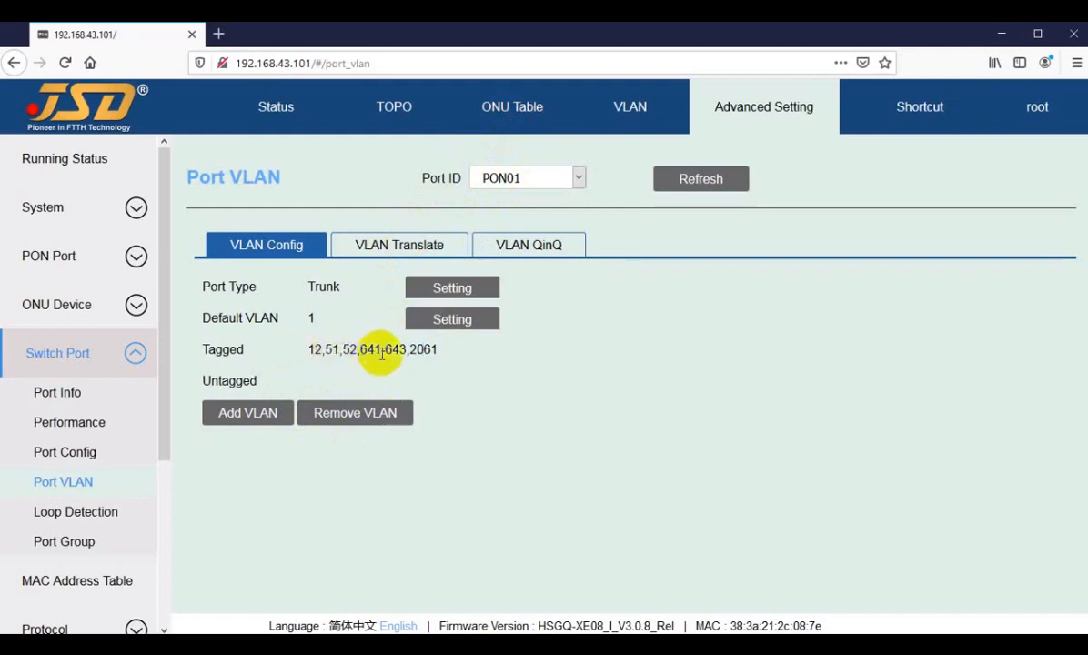
click(513, 184)
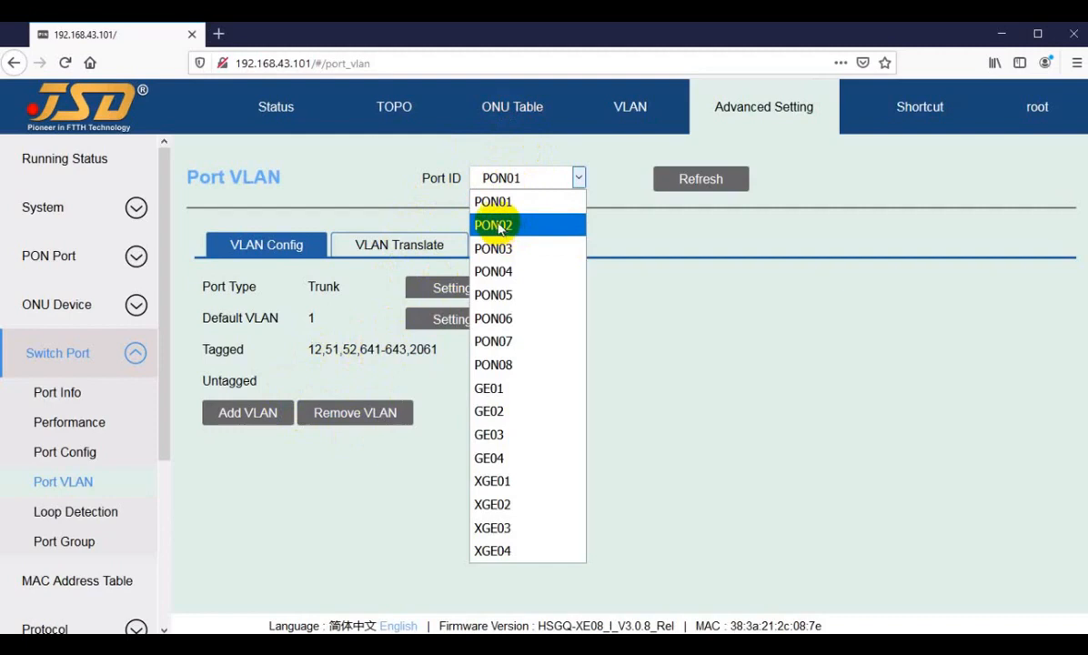
Compare PON02's tagged VLANs with PON01, noting its extra 3011-3015 range.
click(497, 225)
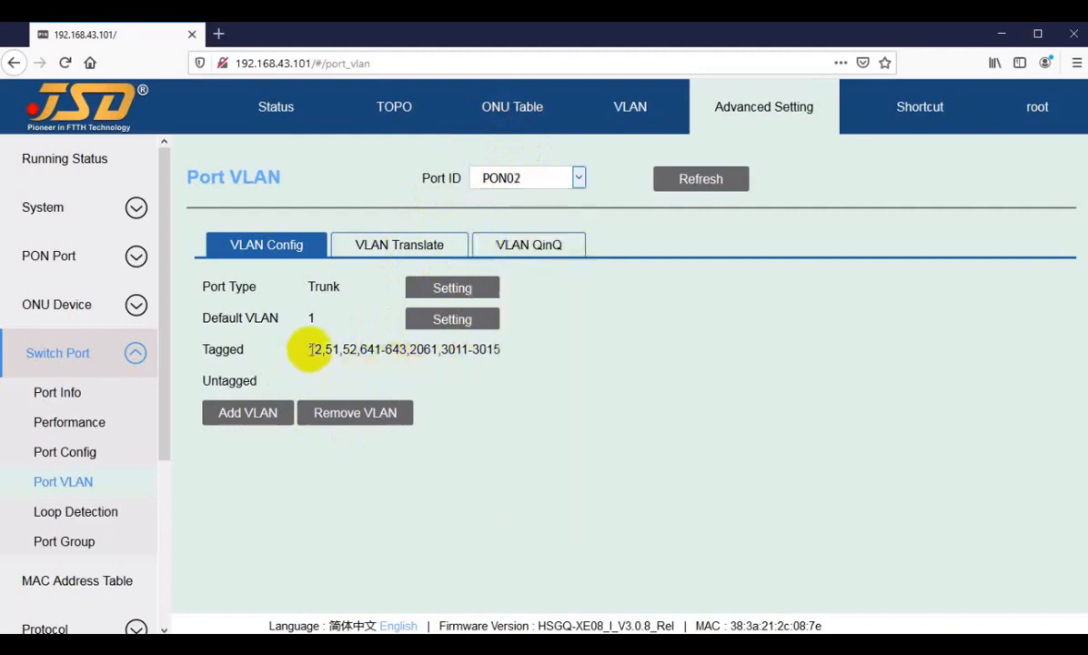
click(434, 351)
drag(435, 351, 304, 347)
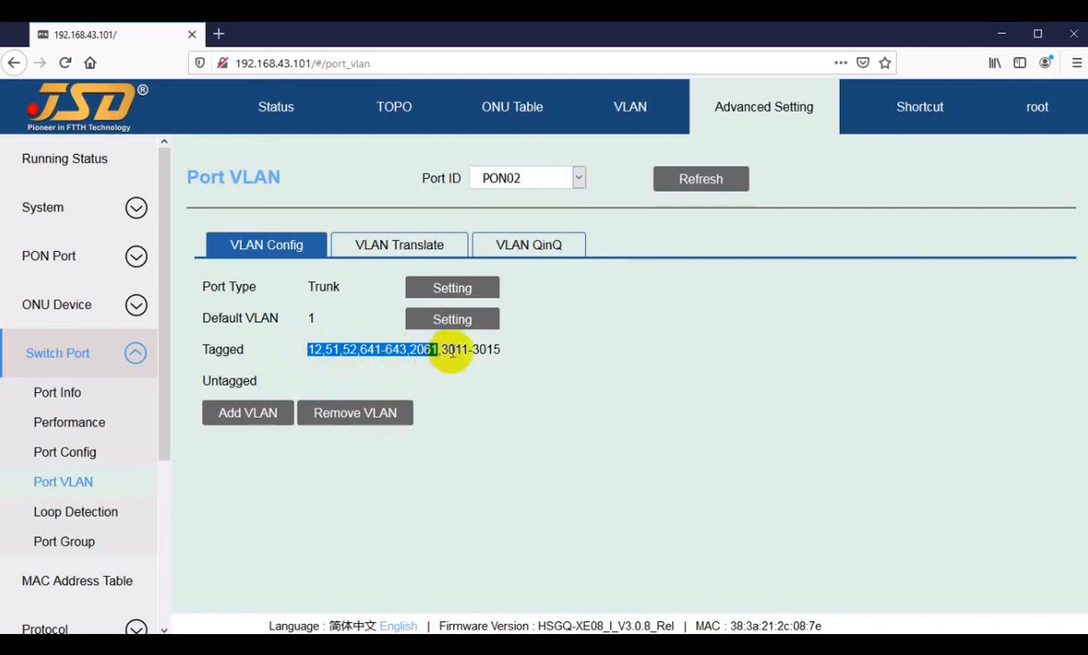
drag(440, 351, 474, 352)
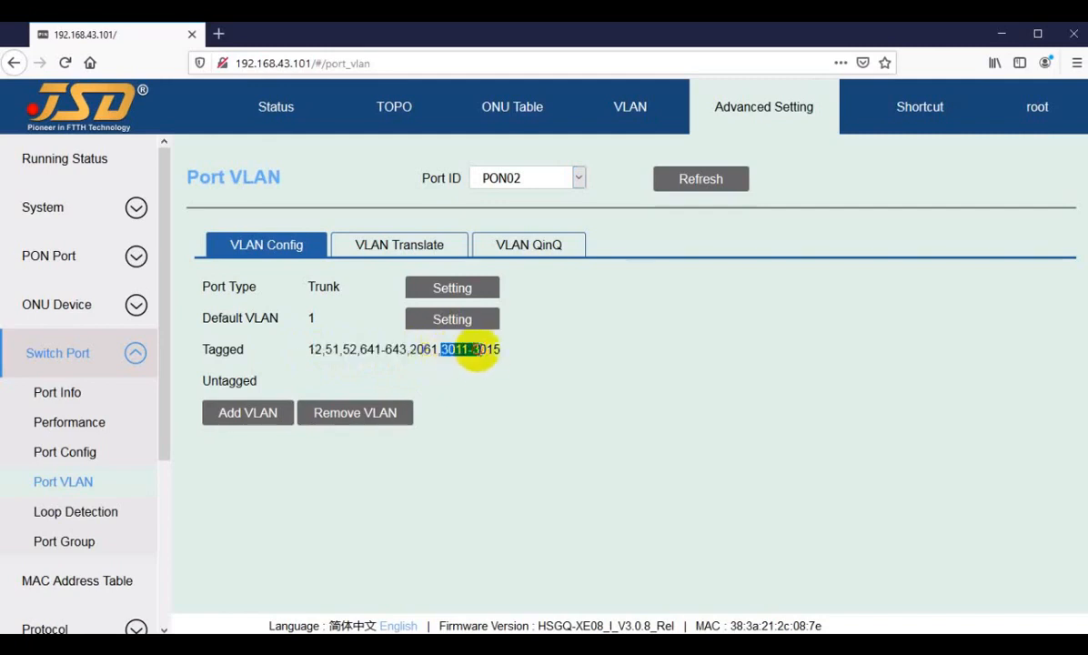
click(507, 372)
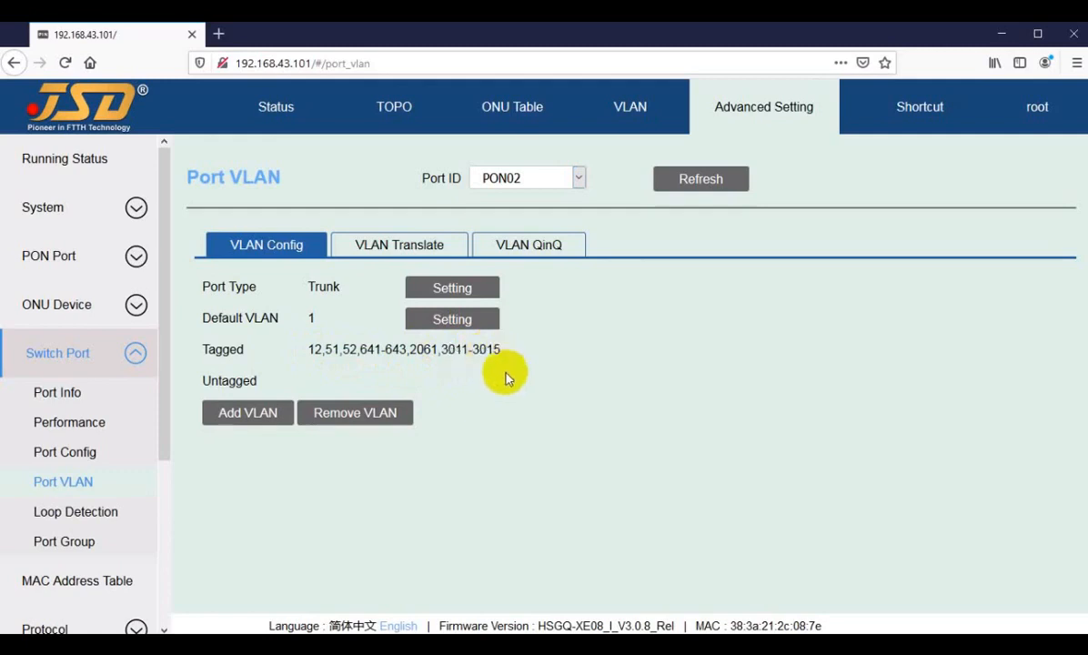
Review PON03 and PON04 tagged VLAN lists, then show the ONU Table.
click(532, 177)
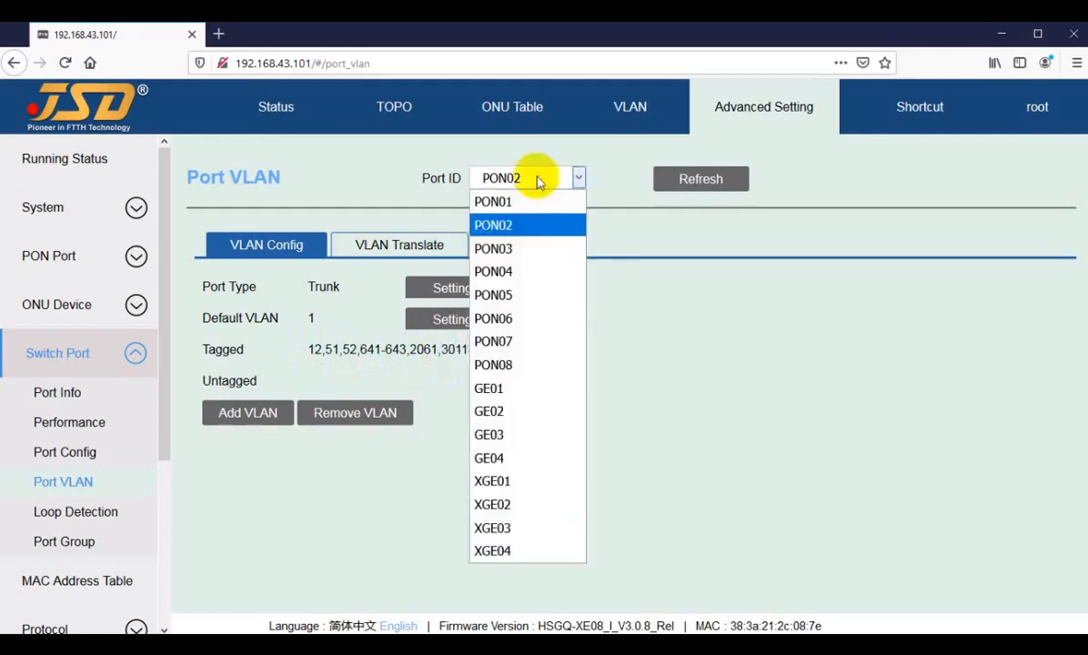
click(499, 253)
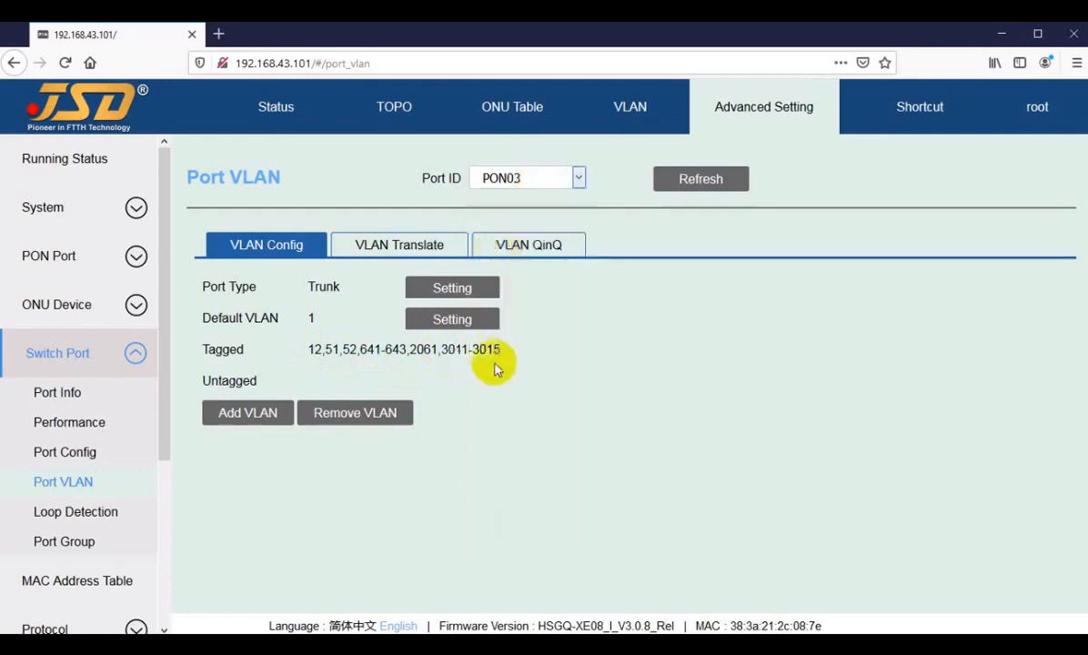
click(518, 182)
click(500, 271)
click(535, 179)
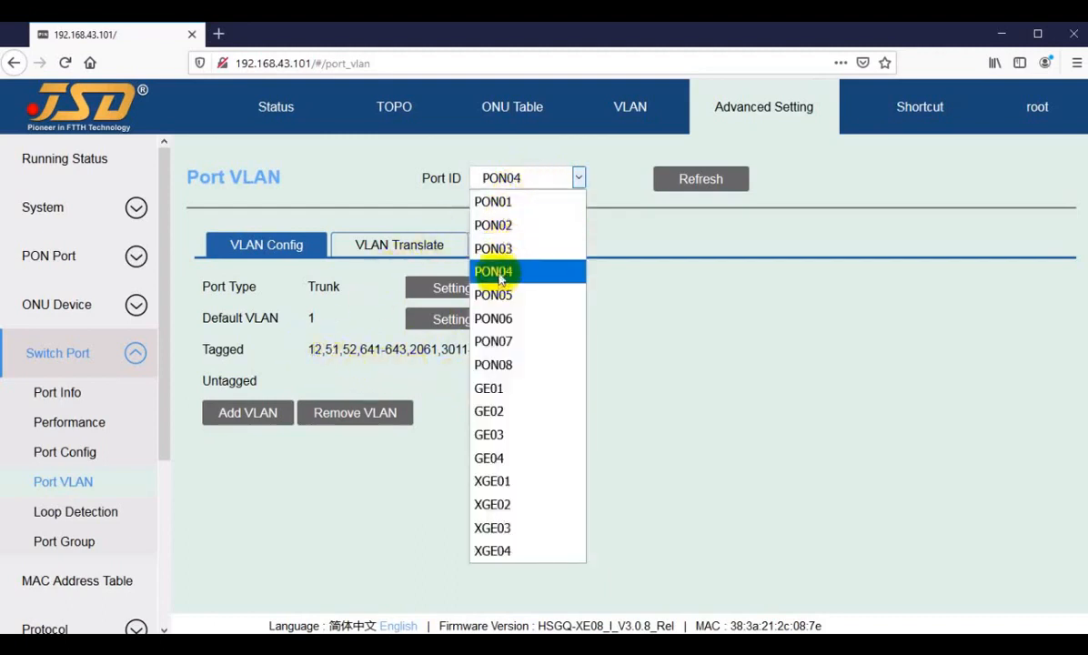
click(358, 353)
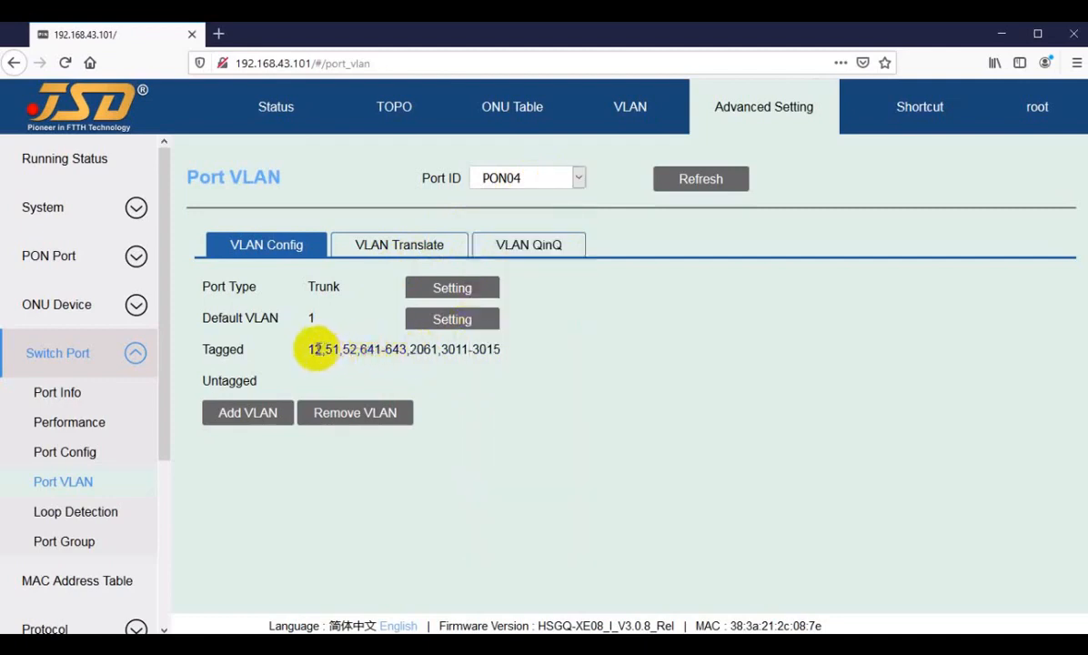
drag(309, 350, 493, 347)
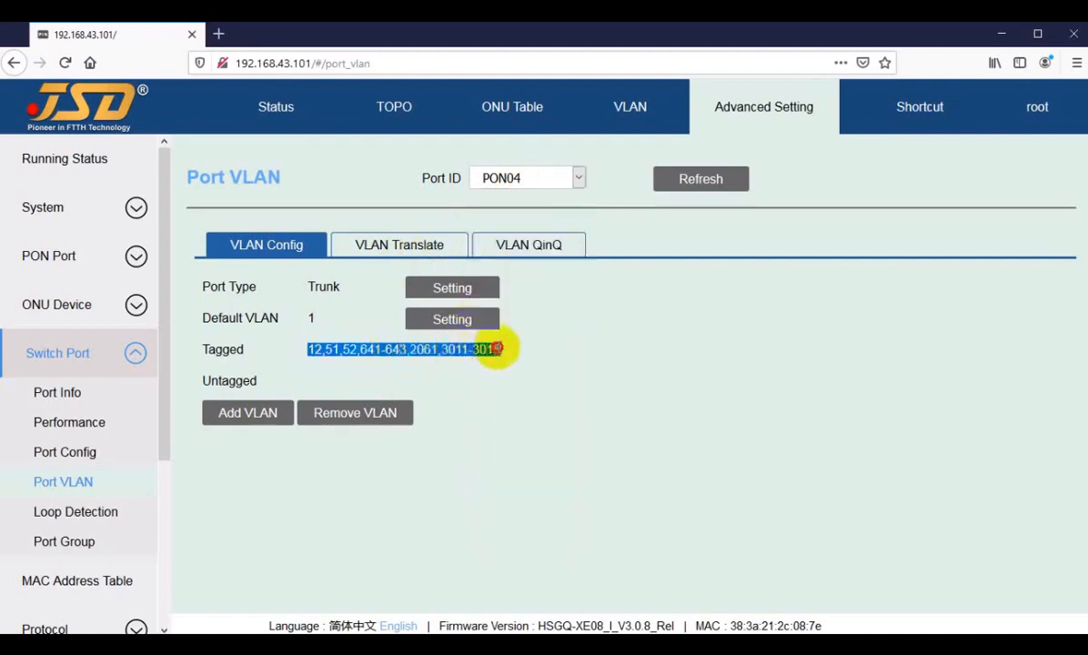
click(418, 348)
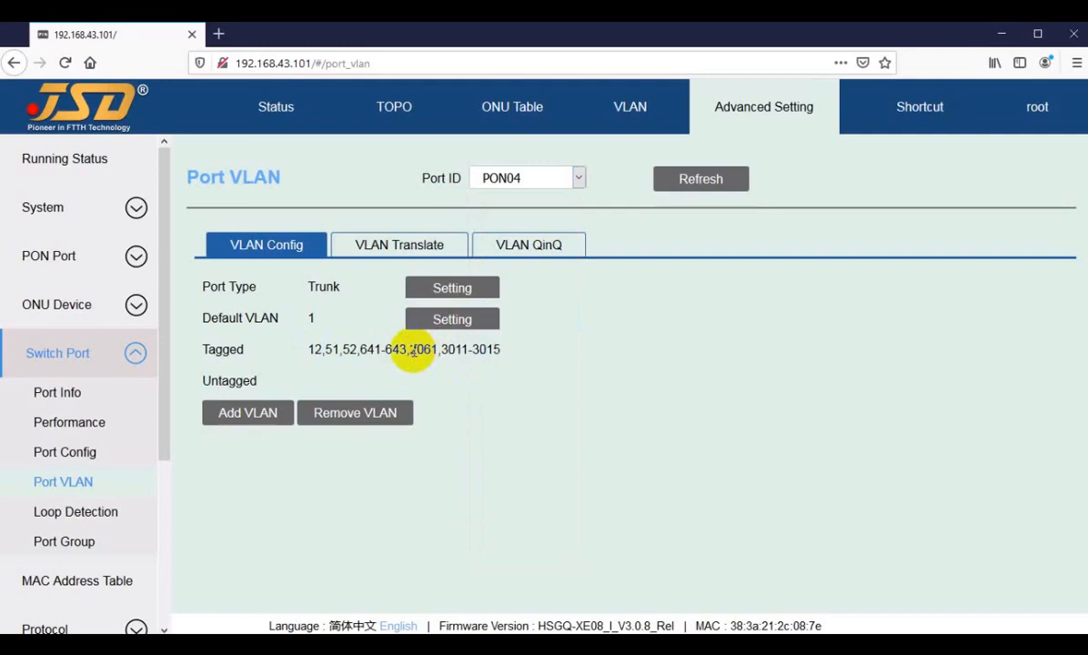
click(511, 113)
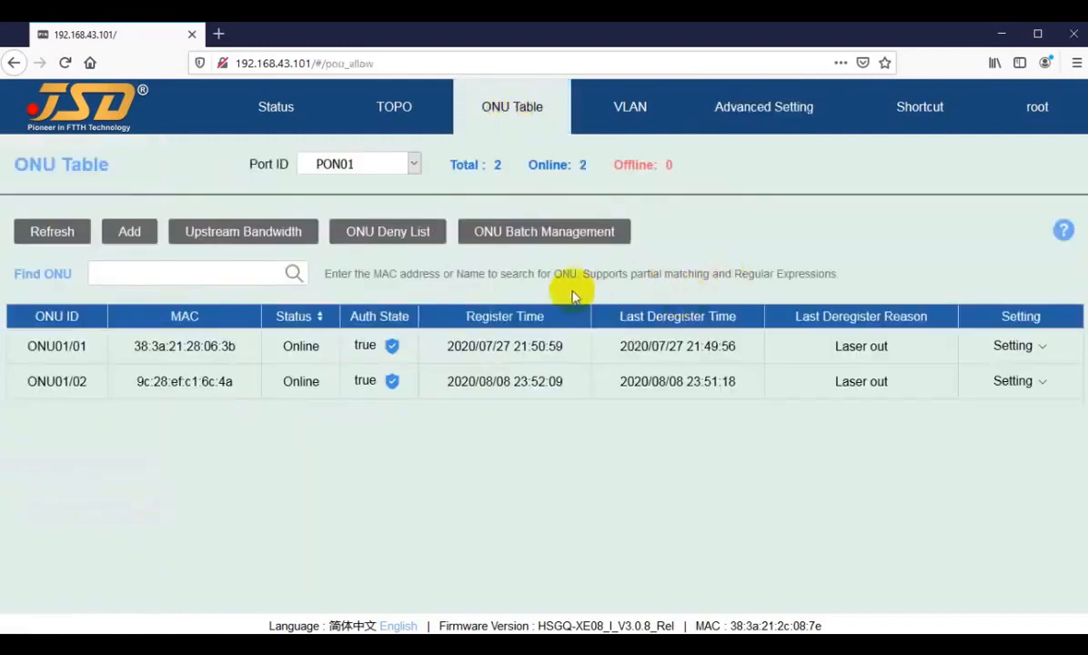
View details for ONU01/02 and ONU1/1 on PON01, both HGU devices.
click(1012, 381)
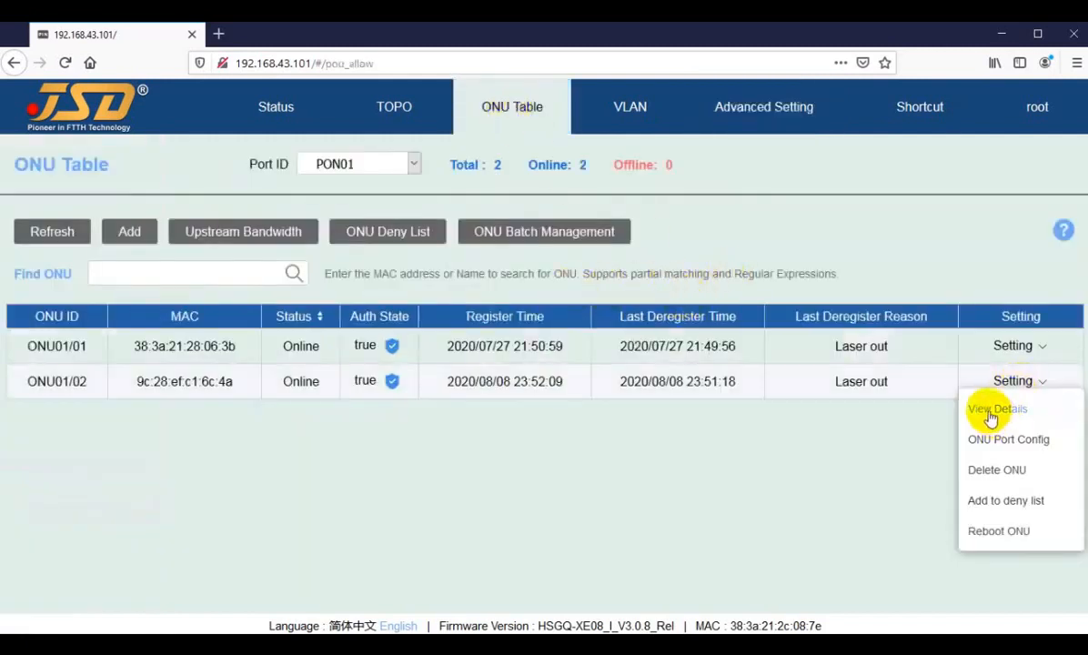
click(993, 408)
scroll(425, 527, down, 5)
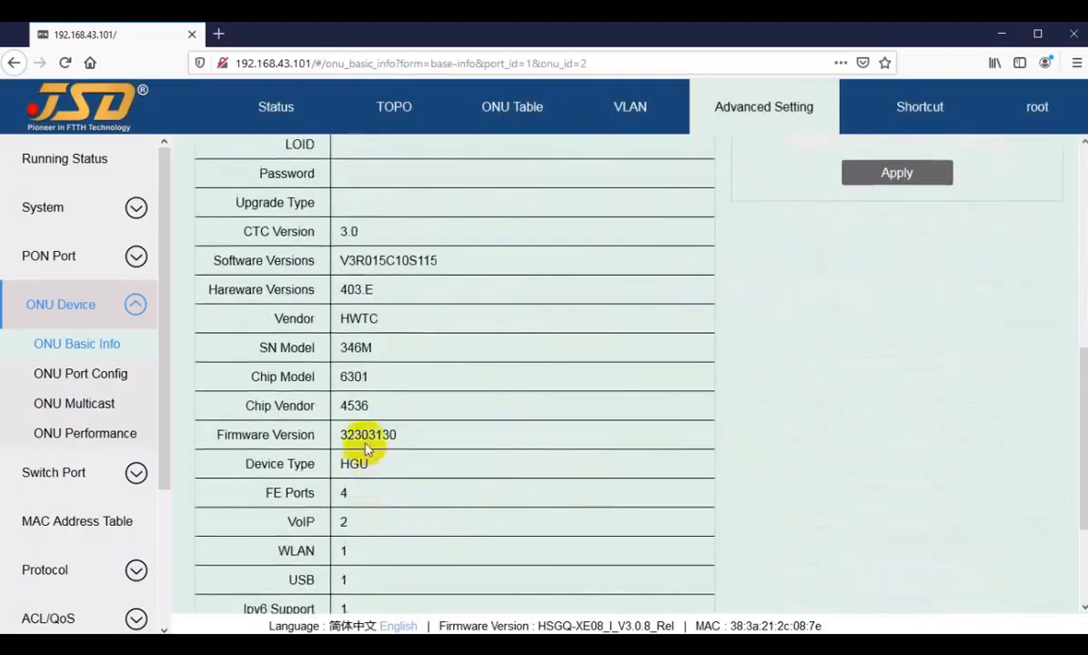
drag(326, 461, 375, 463)
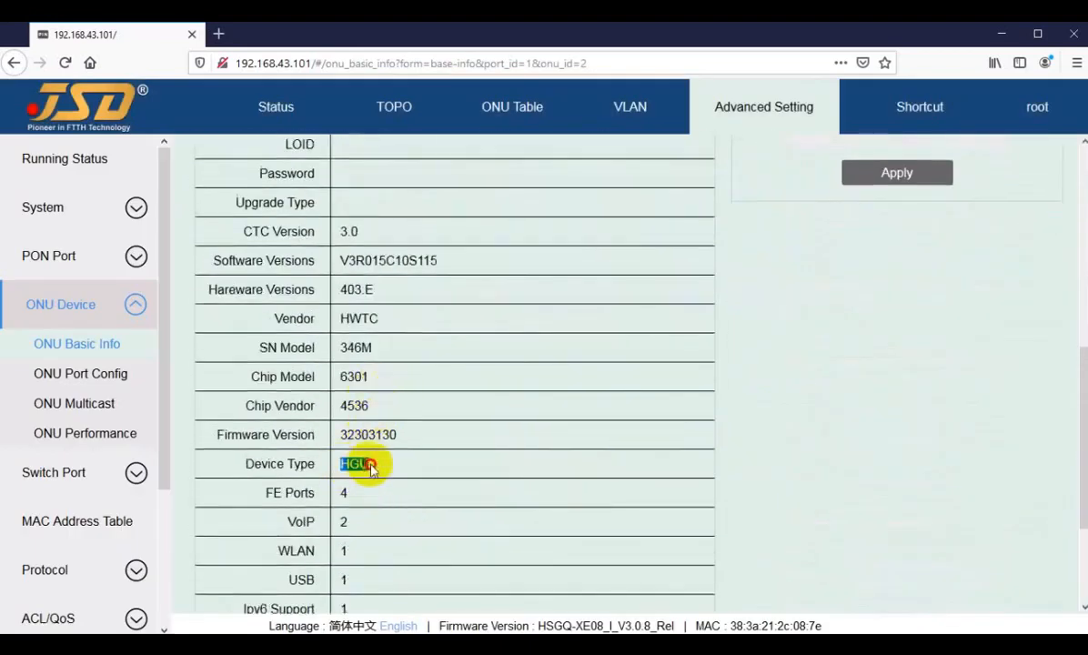
scroll(618, 486, up, 4)
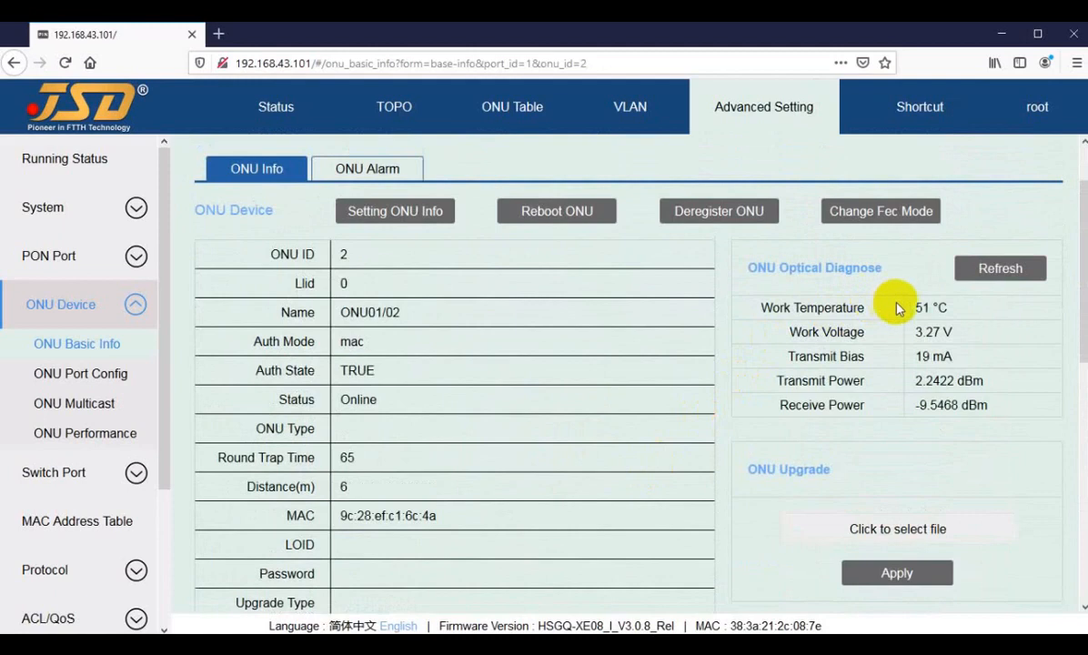
scroll(769, 482, up, 2)
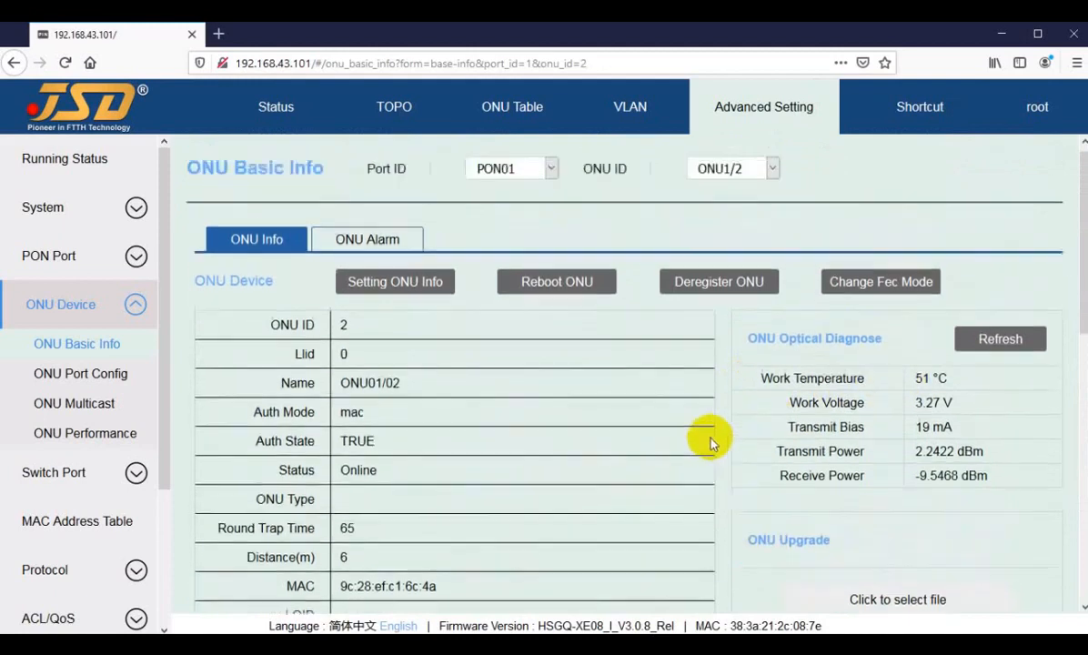
click(733, 177)
click(731, 204)
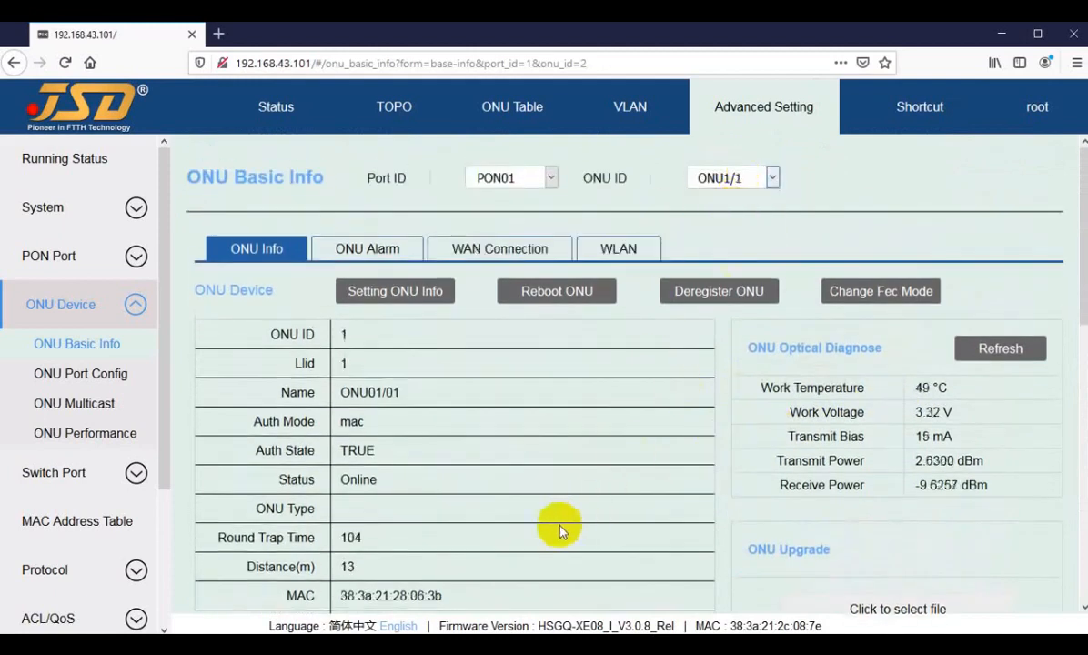
scroll(417, 509, down, 5)
double_click(360, 488)
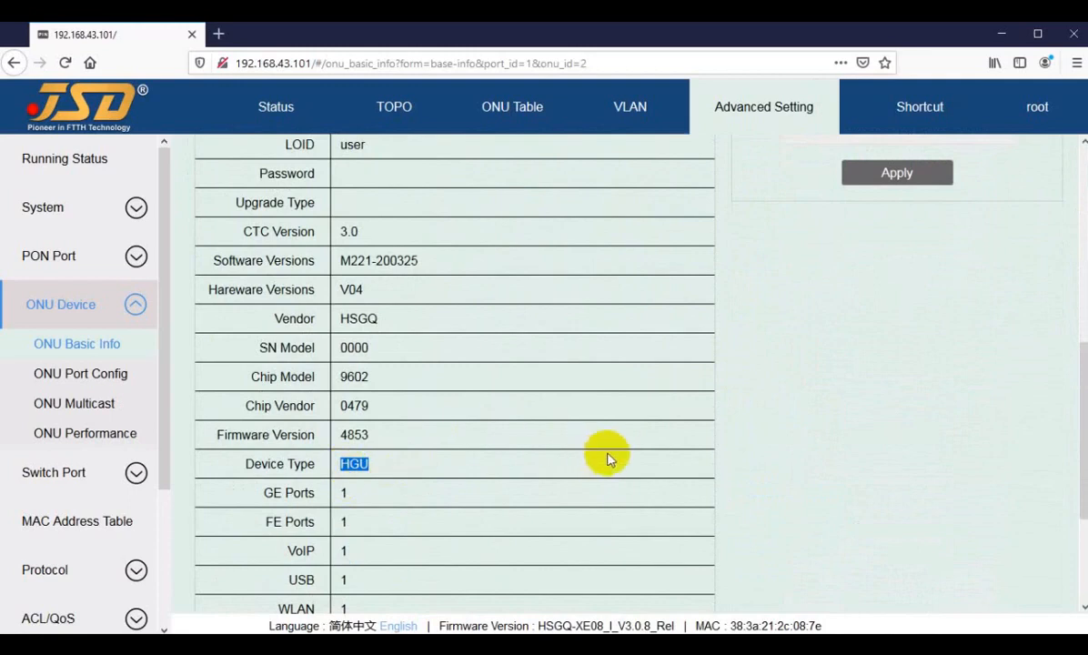
scroll(582, 382, up, 5)
Switch to PON02's ONU2/1 and check its SFU device type and 3 FE ports.
click(505, 177)
click(507, 226)
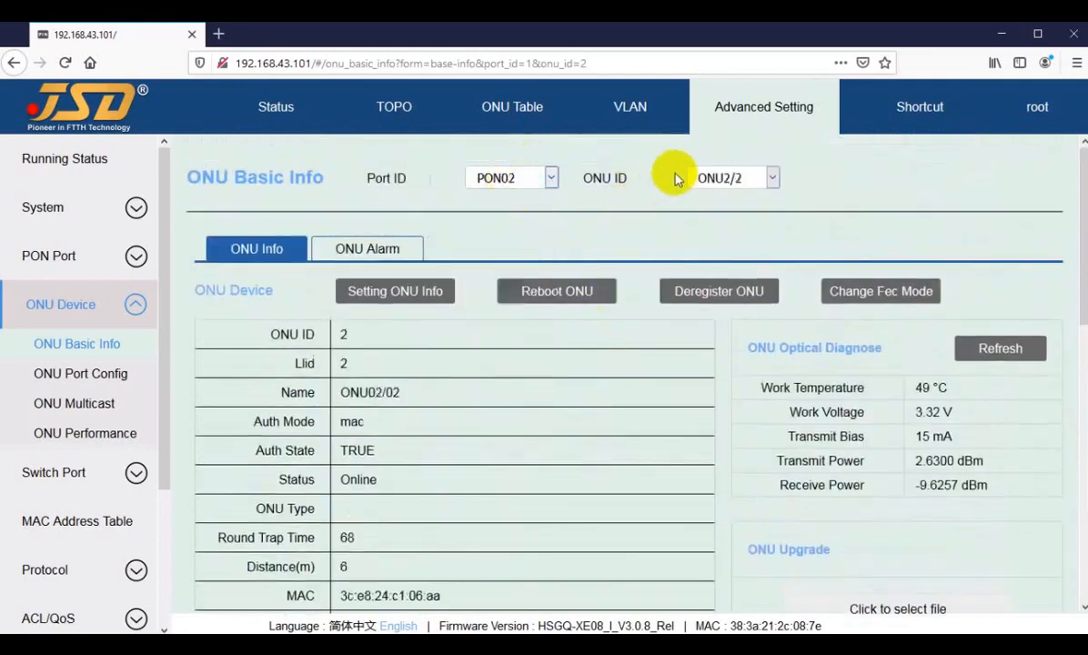
click(732, 177)
click(732, 202)
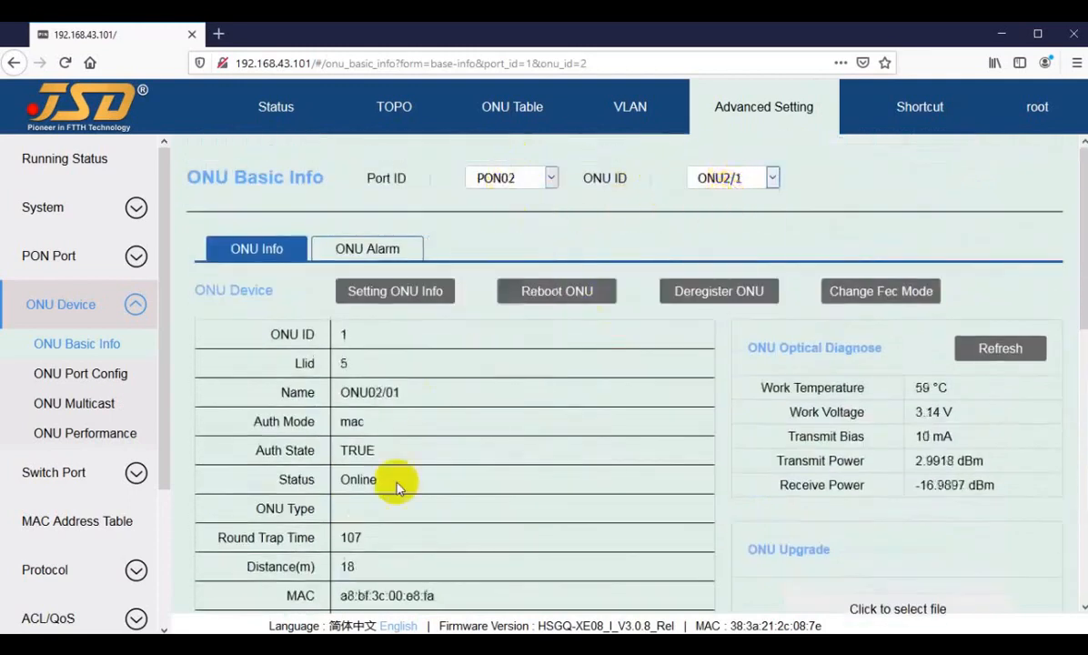
scroll(364, 488, down, 5)
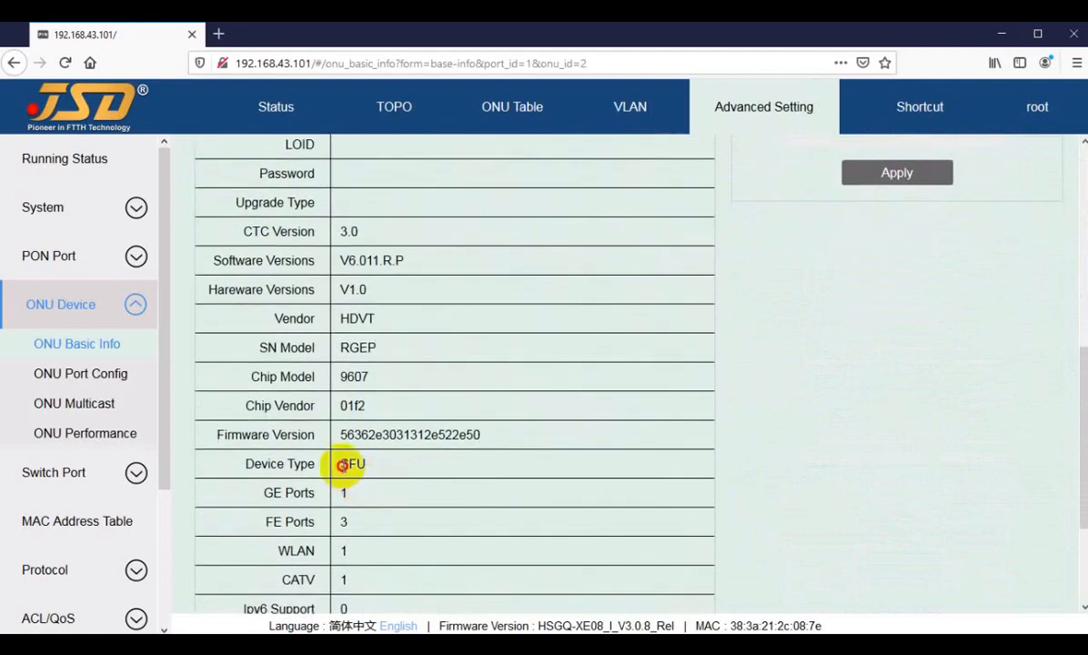
double_click(350, 463)
click(376, 461)
scroll(424, 496, up, 2)
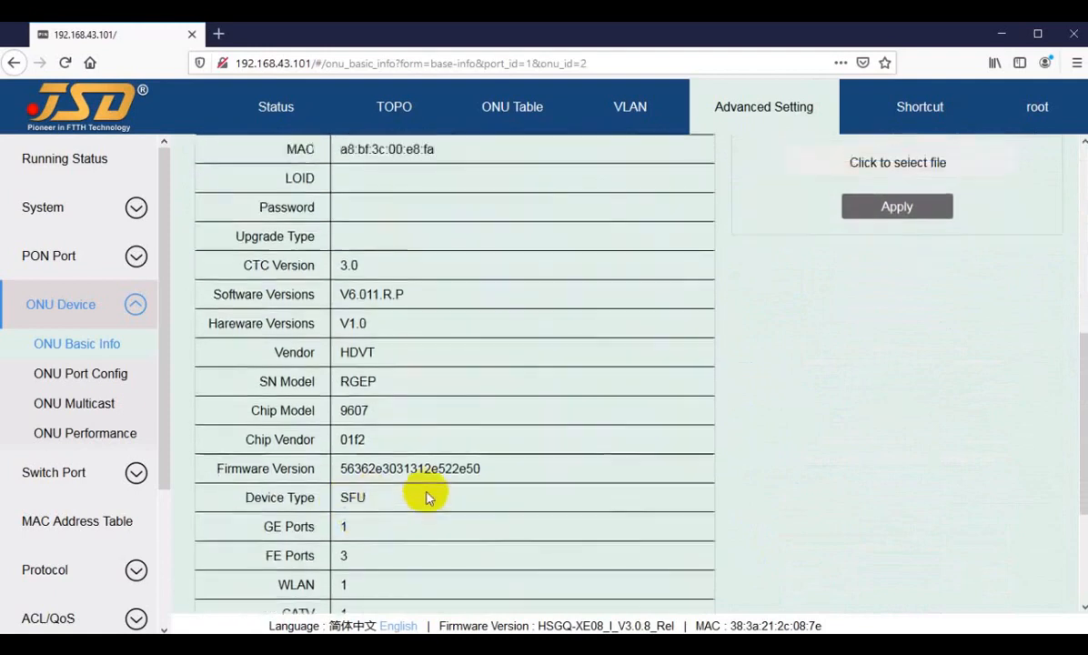
scroll(417, 493, down, 4)
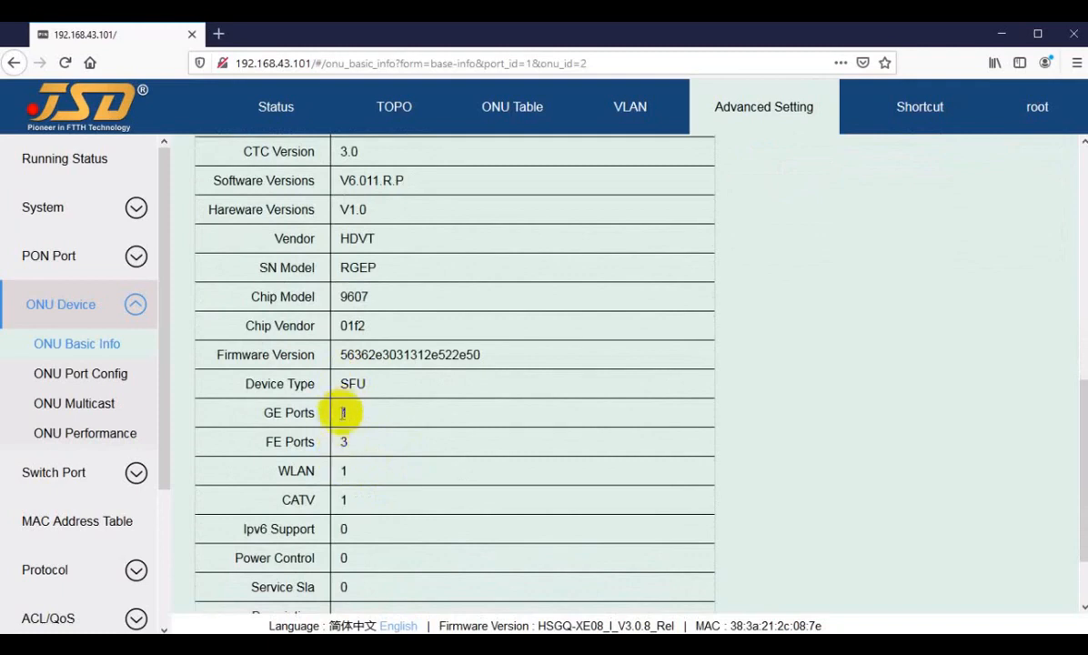
double_click(347, 442)
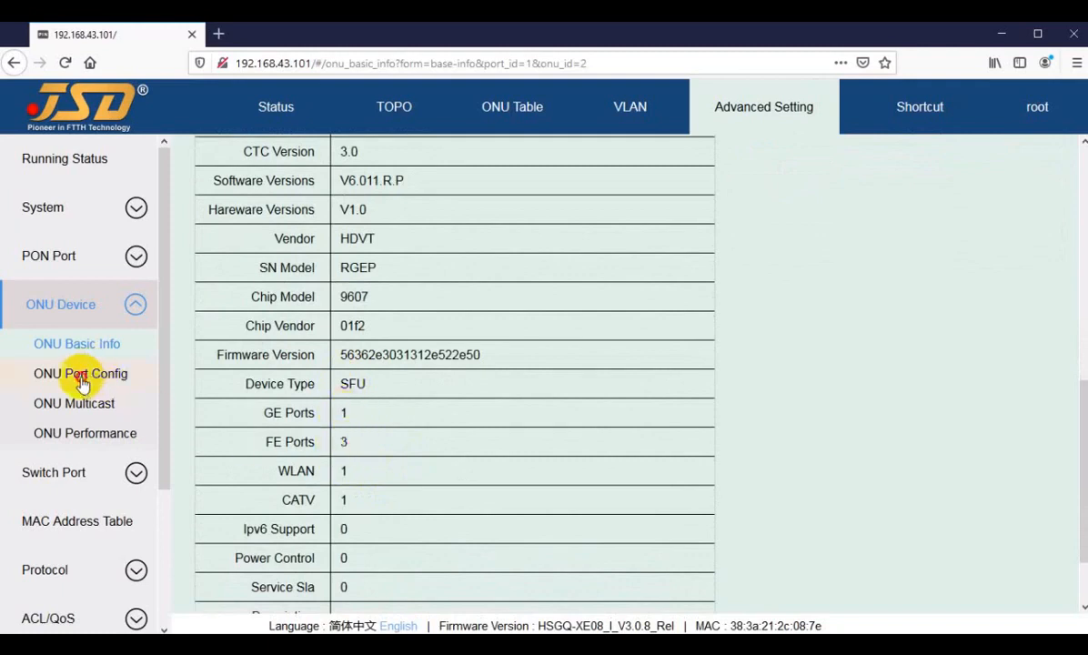
Open ONU Port Config with ONU2/1 selected.
click(81, 383)
scroll(593, 438, down, 2)
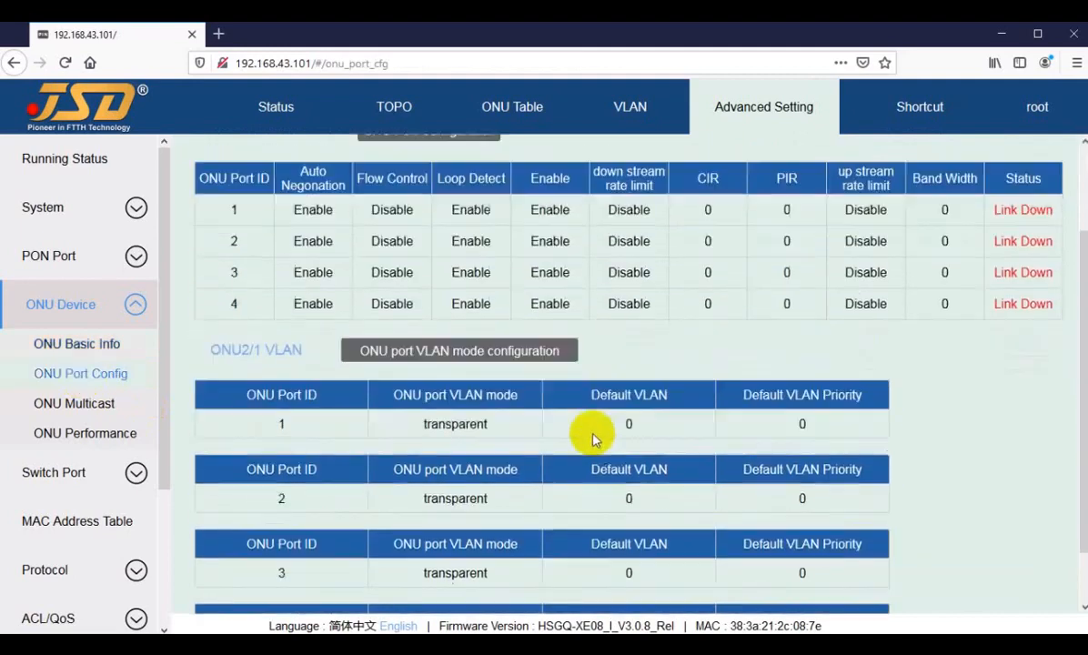
scroll(586, 364, down, 1)
scroll(637, 273, up, 3)
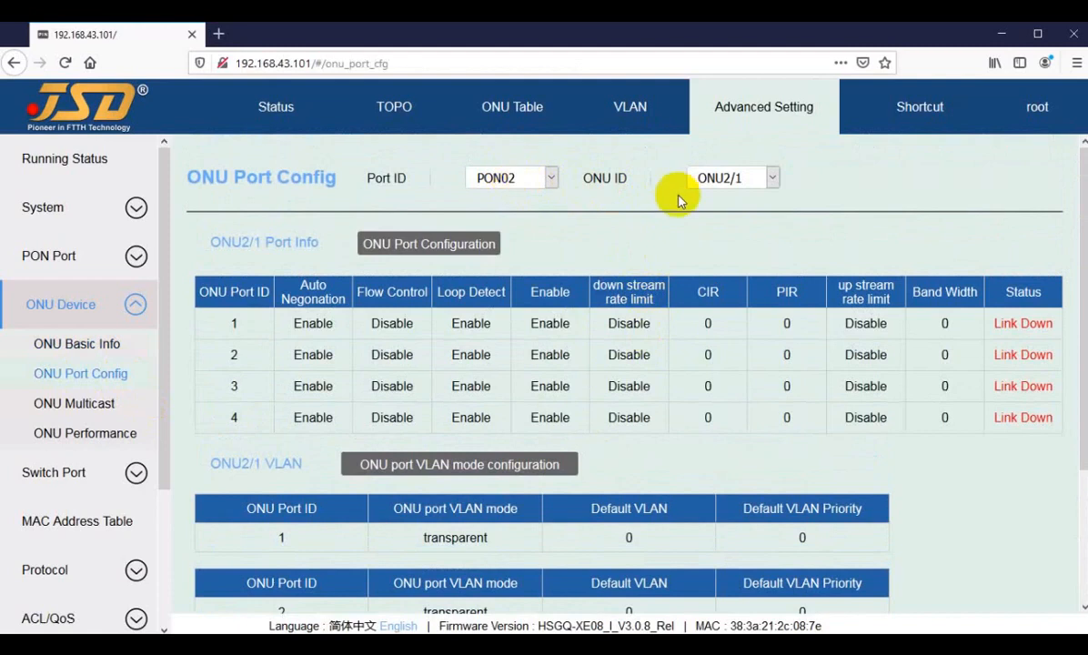
click(731, 185)
click(733, 185)
scroll(661, 465, down, 1)
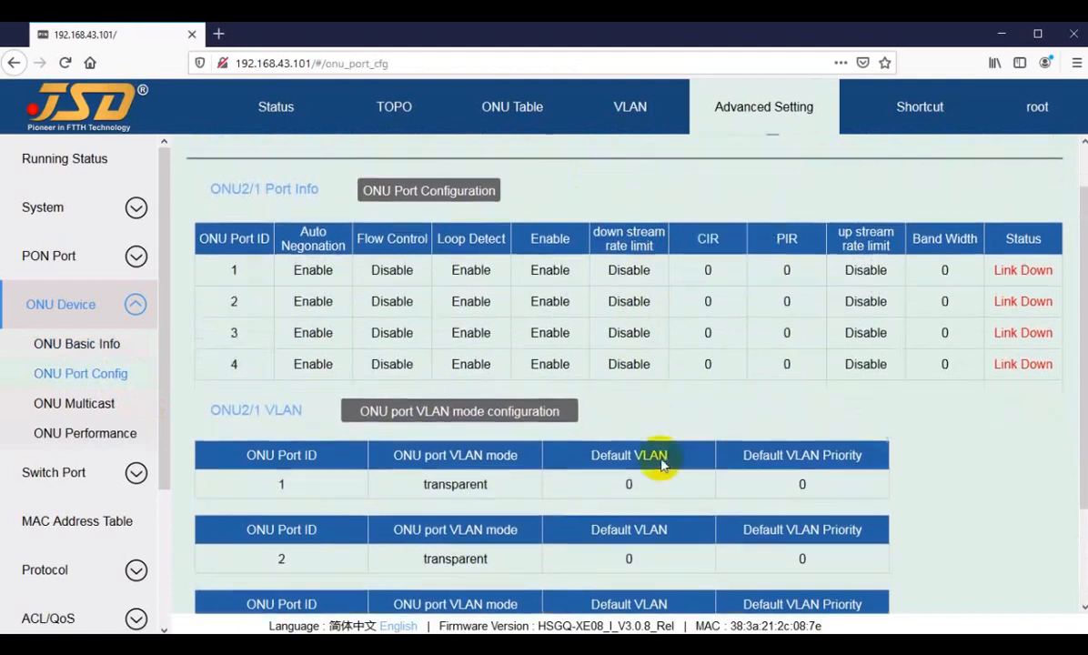
scroll(661, 464, down, 2)
In the port VLAN mode dialog, select ONU port 3 and set it to trunk.
click(445, 309)
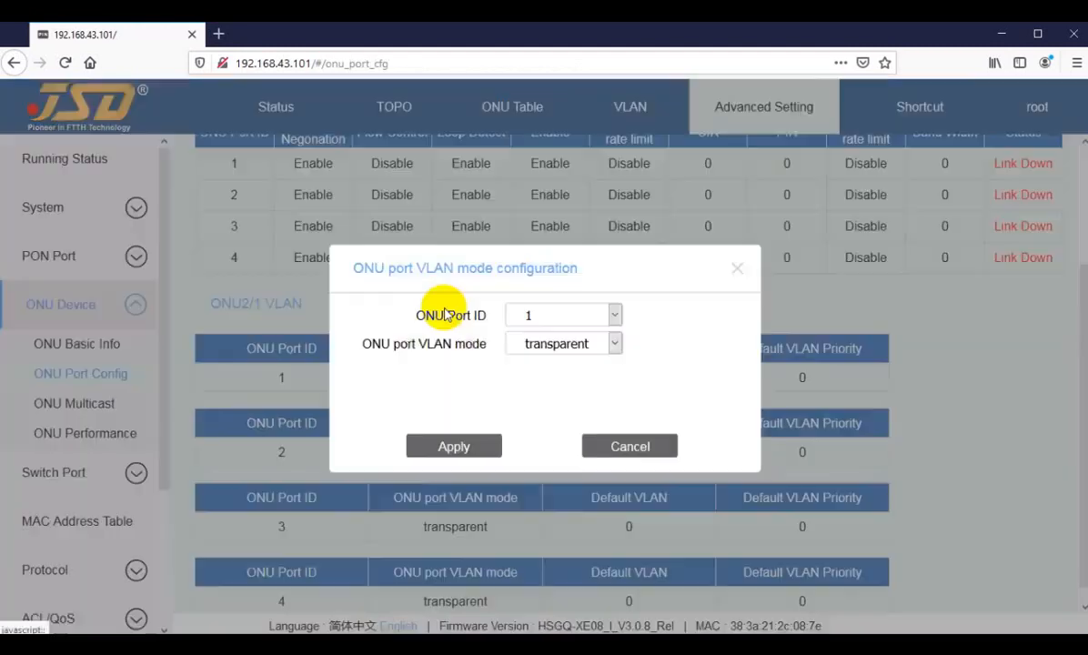
click(541, 349)
click(559, 318)
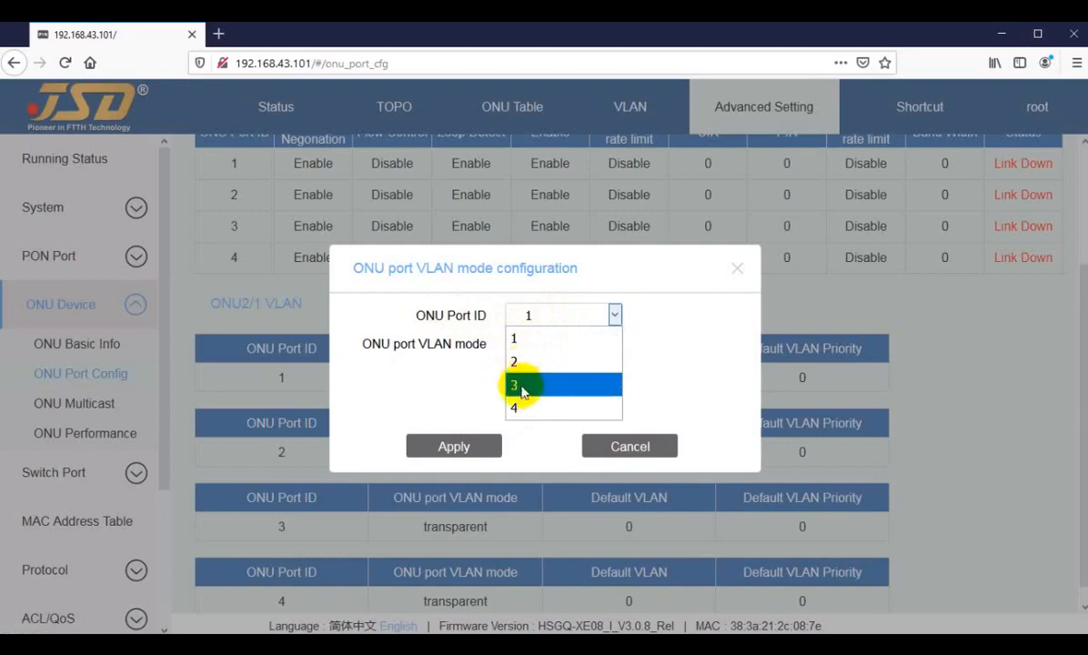
click(523, 385)
click(554, 343)
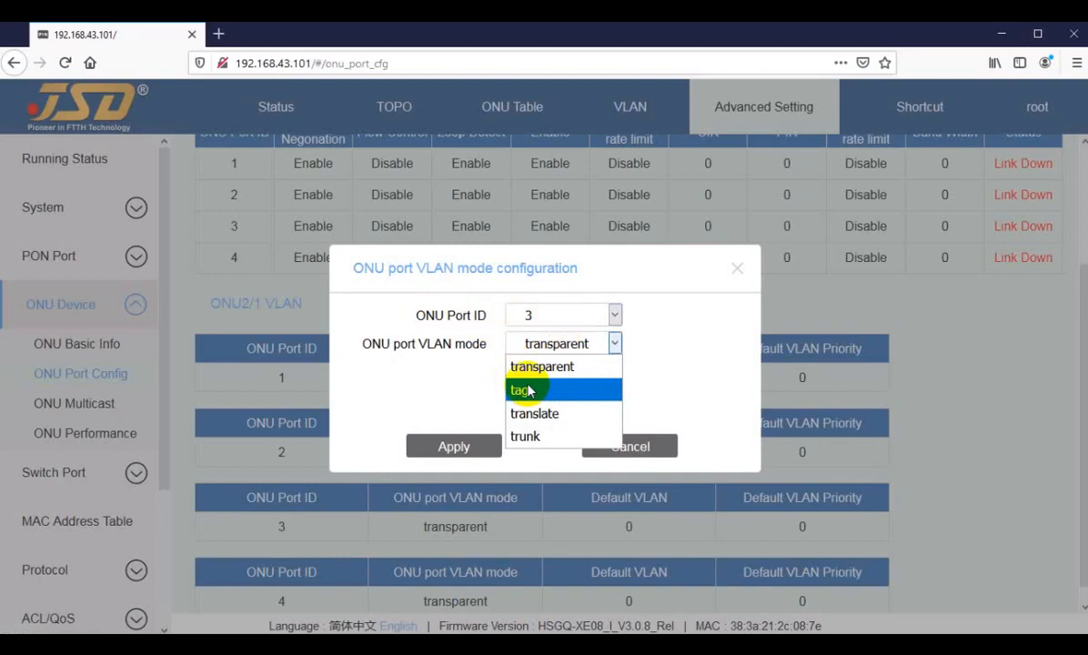
click(527, 440)
Switch to port 1, set trunk mode with default VLAN 12, and apply.
click(547, 325)
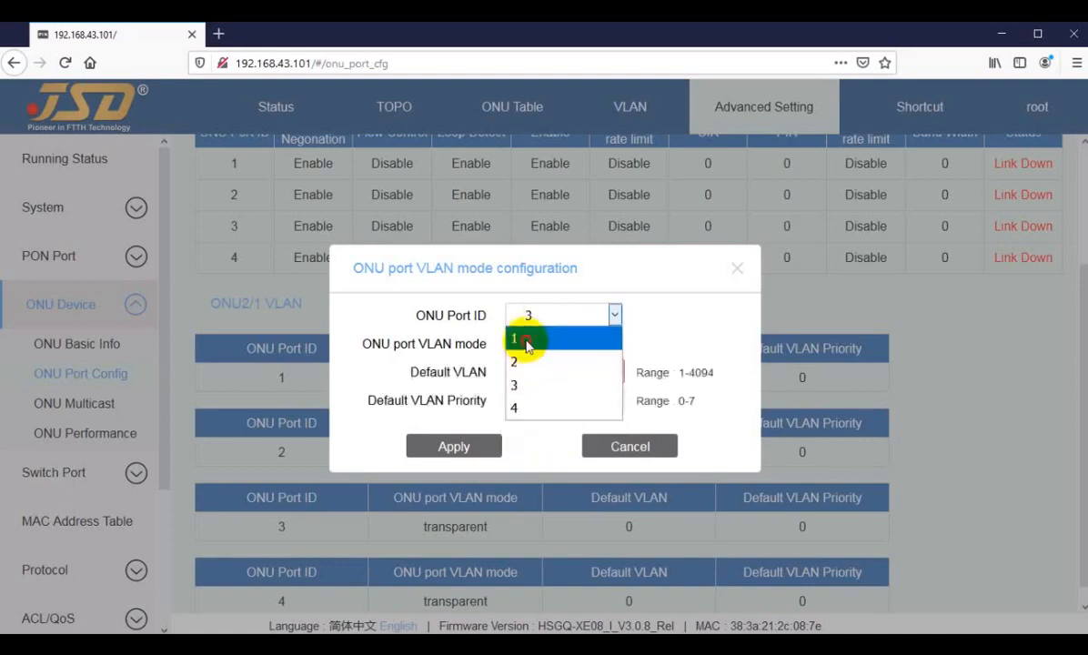
click(553, 344)
click(557, 345)
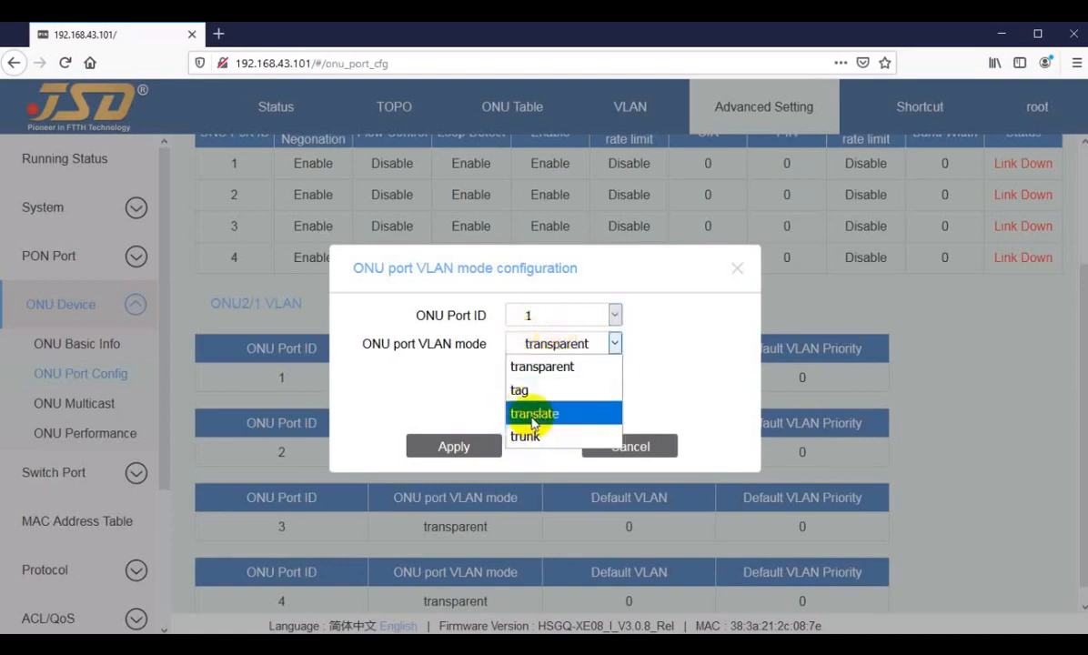
click(515, 439)
double_click(544, 370)
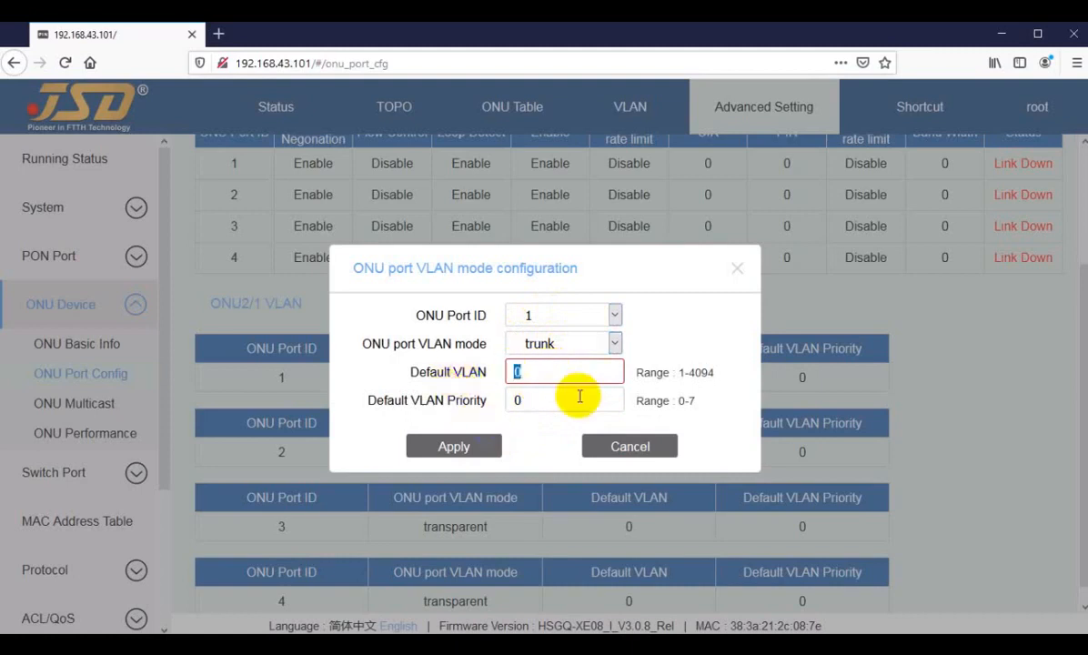
text(12,3011-3015)
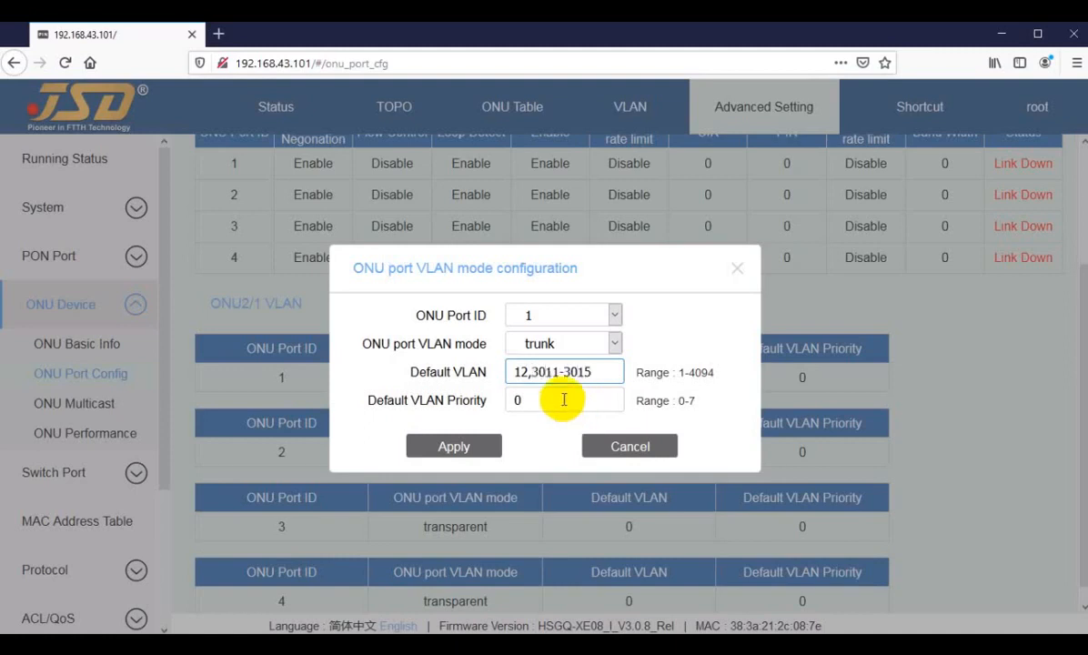
click(459, 448)
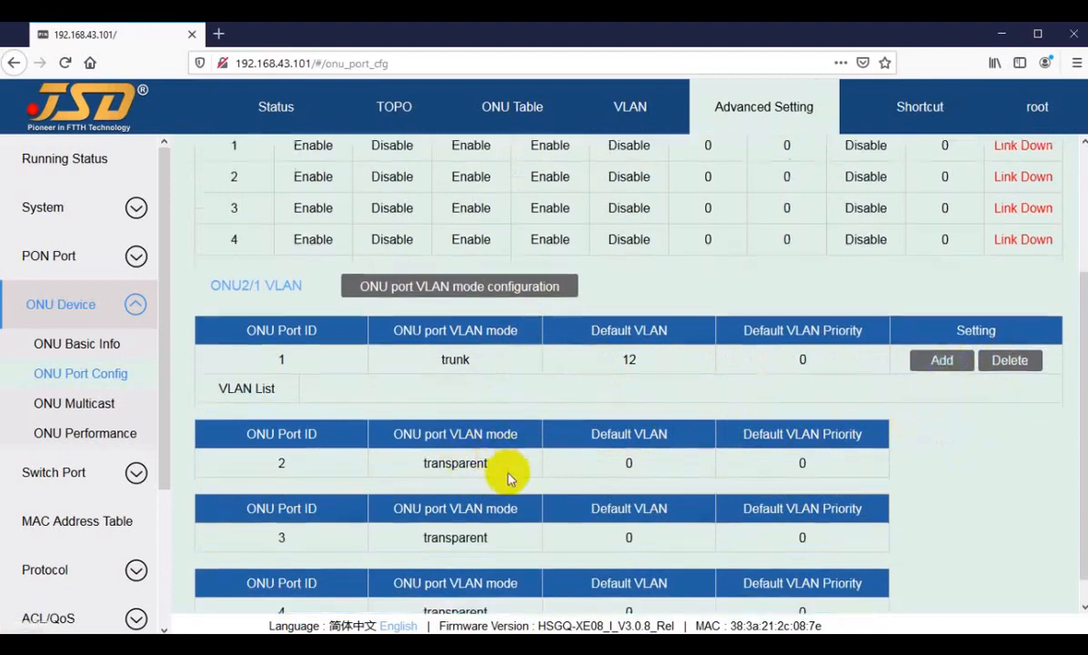
scroll(505, 473, down, 1)
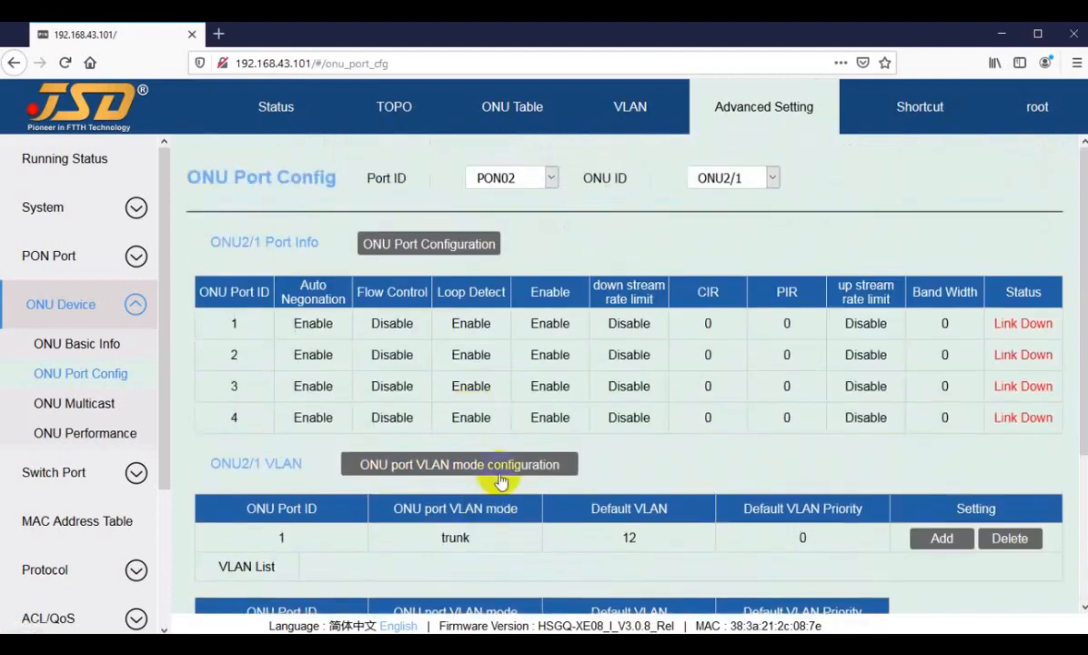
Set ONU2/1 port 1 to tag mode with VLAN 3011 and apply.
click(441, 464)
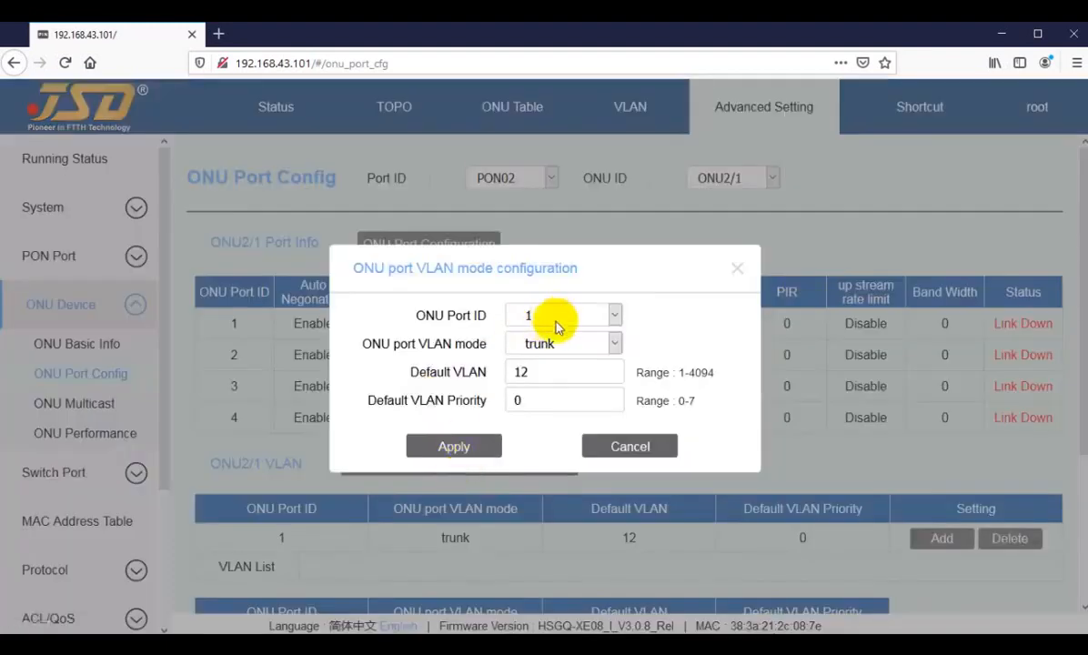
click(544, 346)
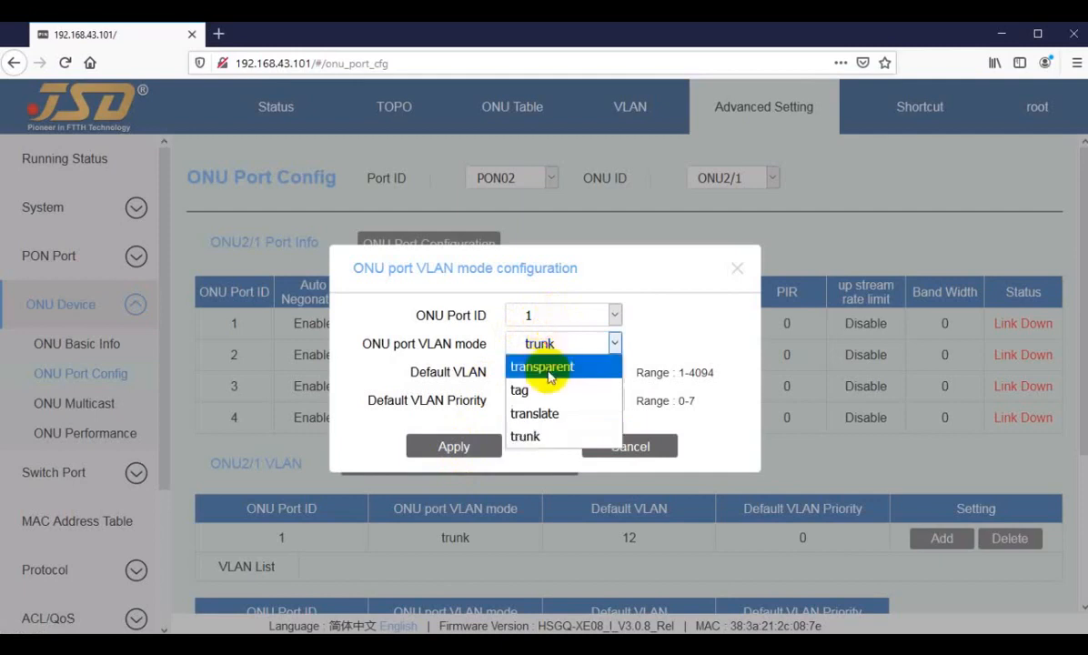
click(552, 322)
click(551, 320)
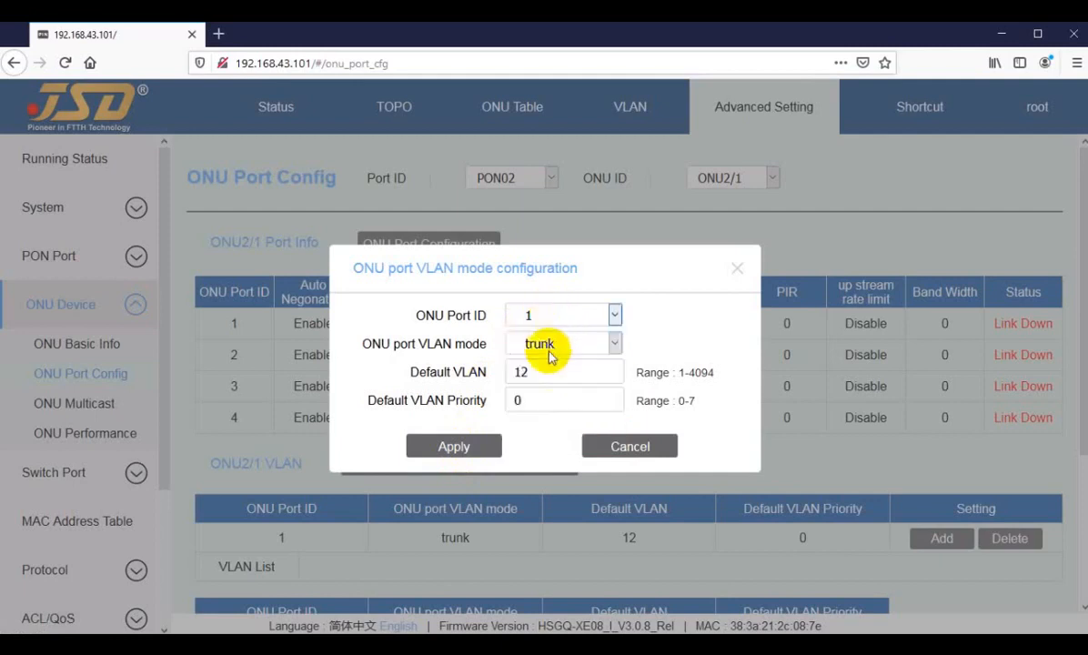
click(549, 353)
click(547, 369)
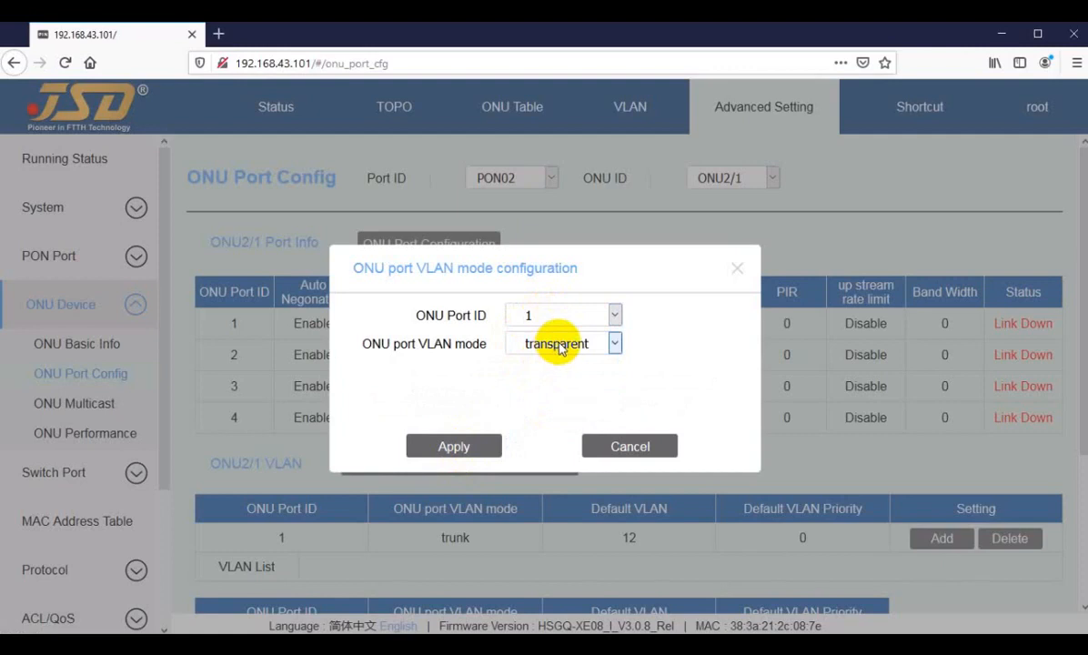
click(560, 349)
click(528, 387)
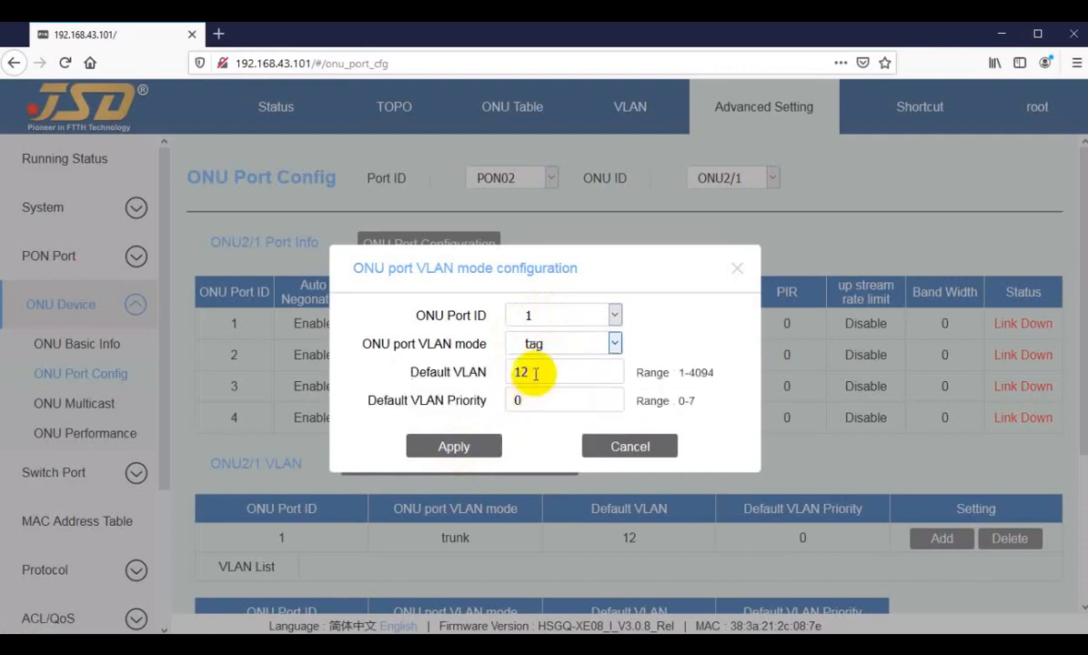
drag(535, 373, 489, 374)
text(3011)
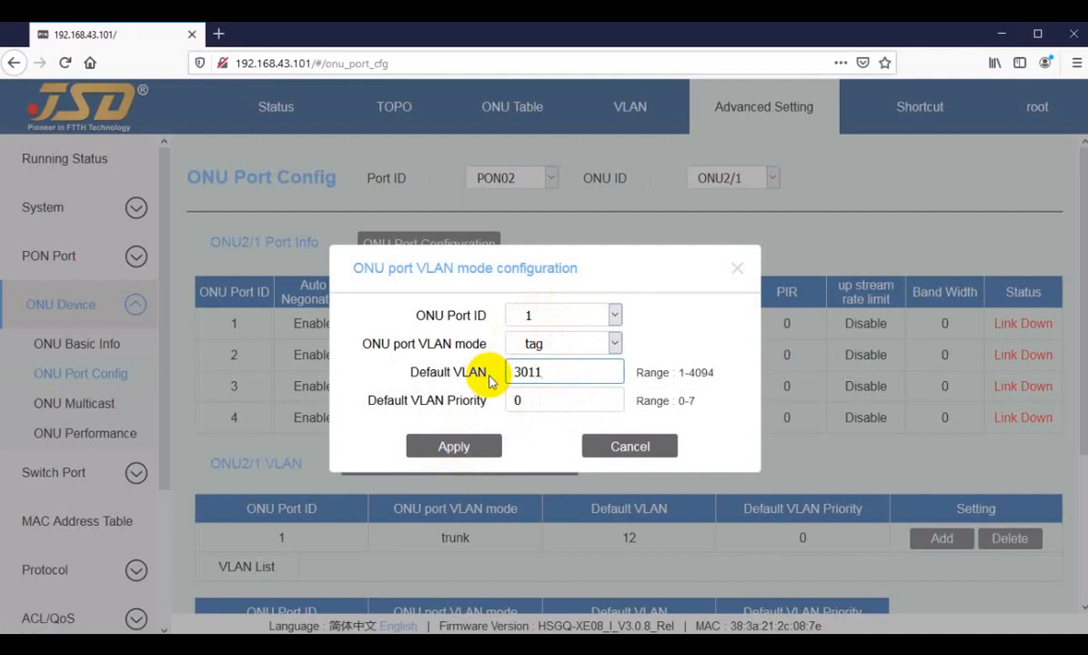
click(447, 448)
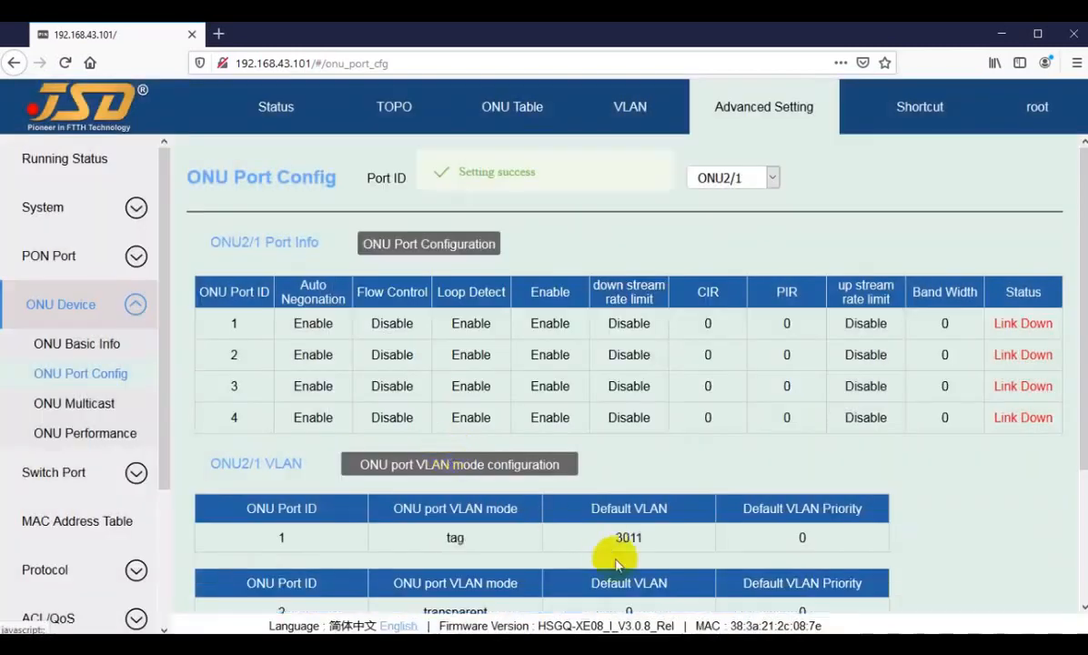
drag(582, 539, 656, 528)
scroll(668, 538, down, 1)
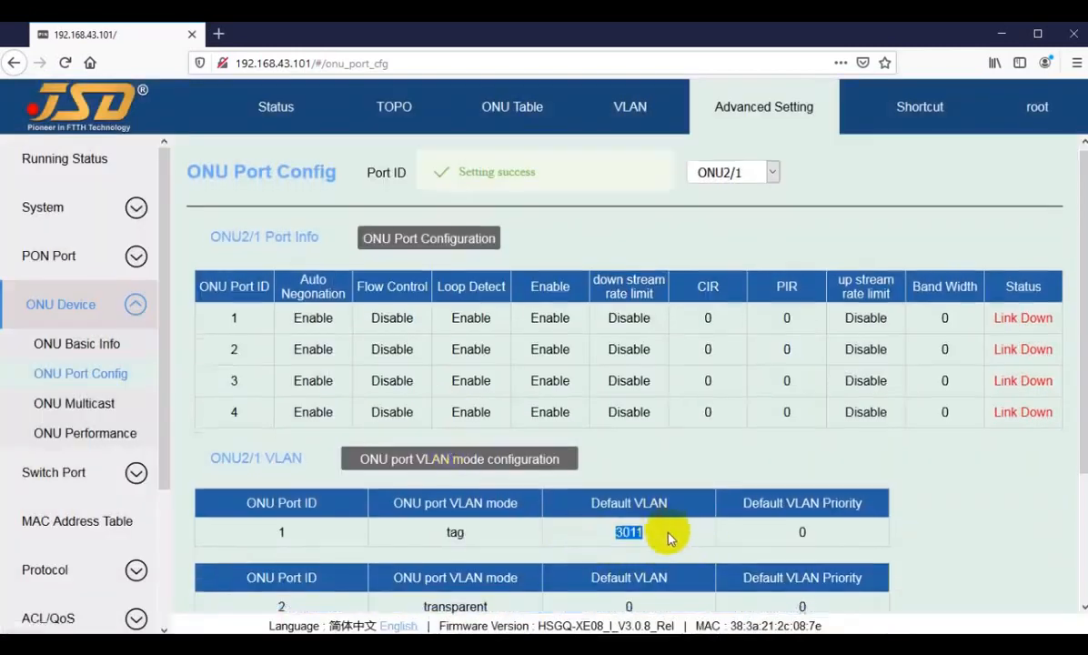
scroll(668, 538, down, 3)
Start setting port 2 to tag mode with VLAN 301, then cancel without applying.
click(454, 304)
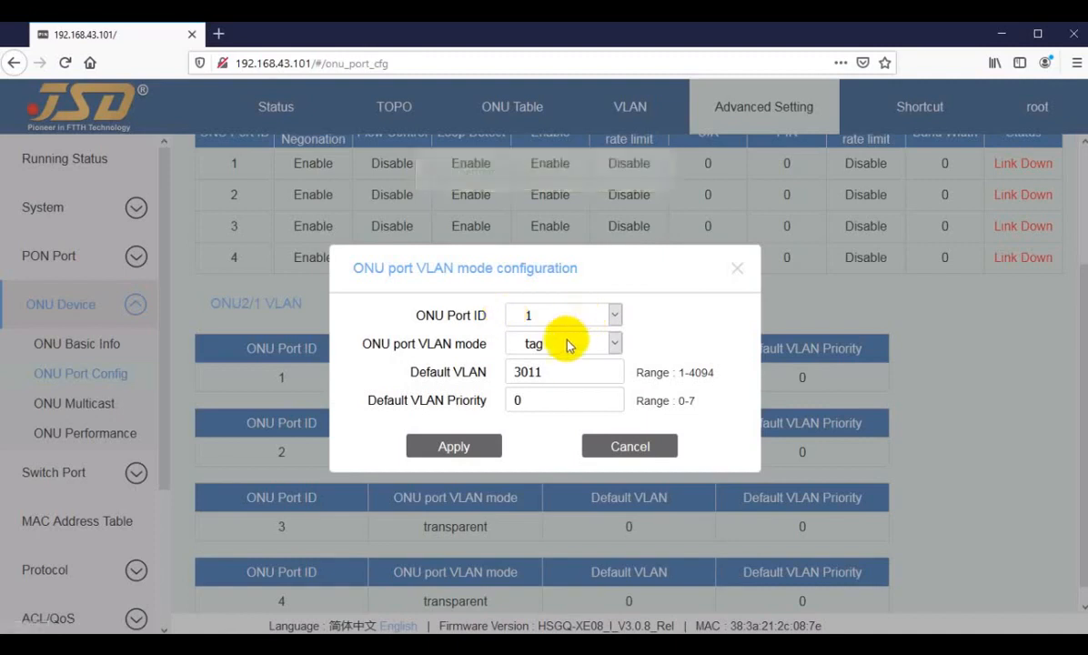
click(551, 316)
click(537, 359)
click(547, 350)
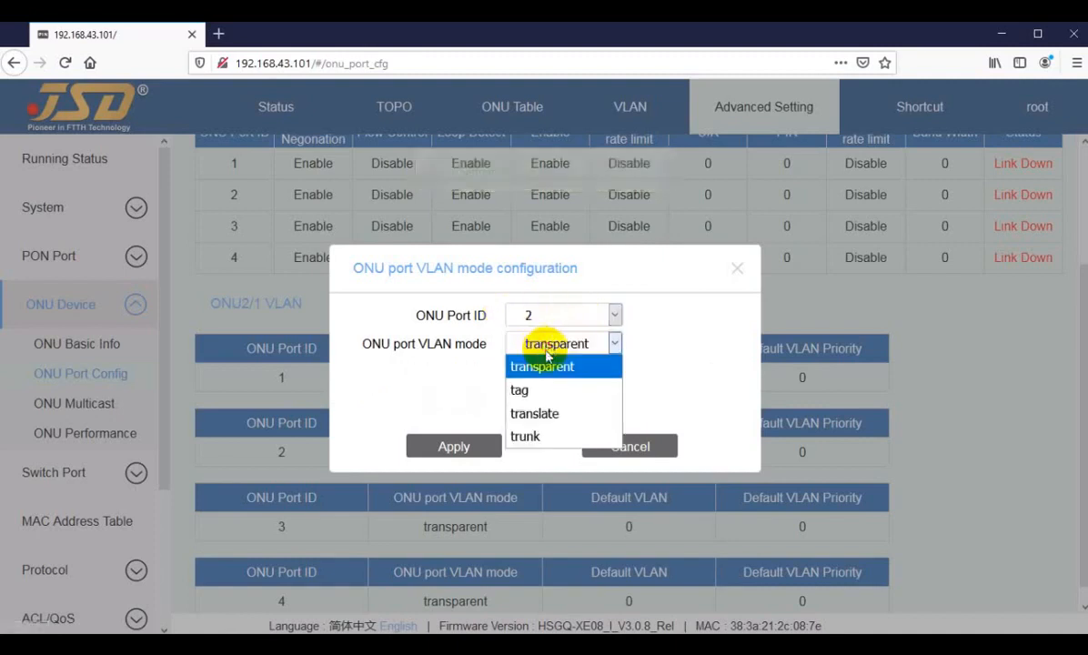
click(523, 389)
double_click(511, 372)
text(3012)
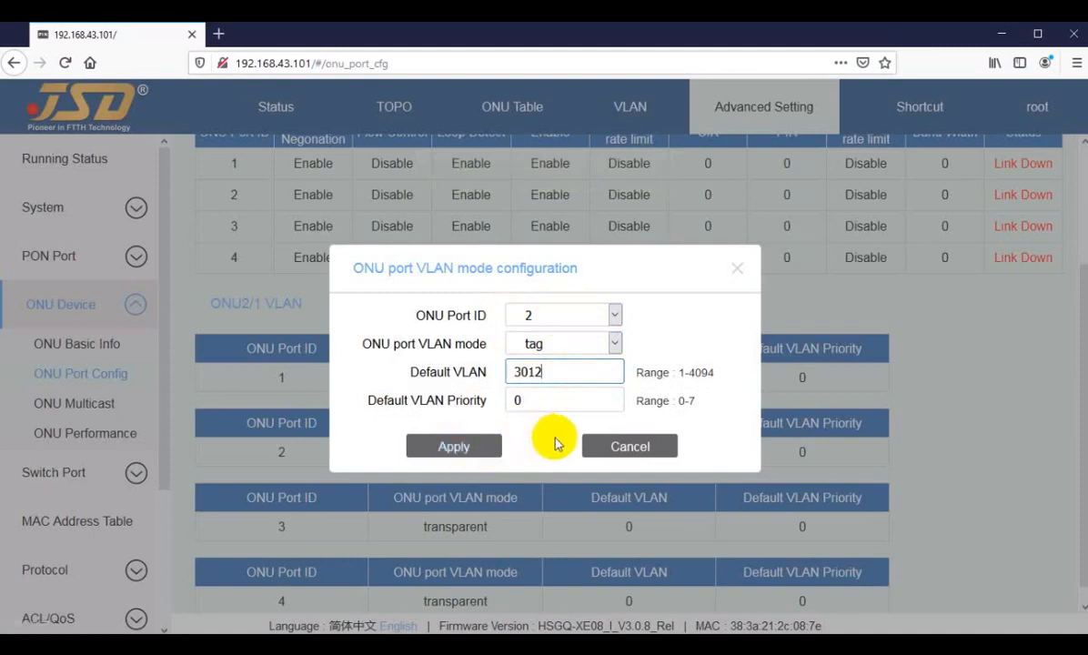
click(626, 447)
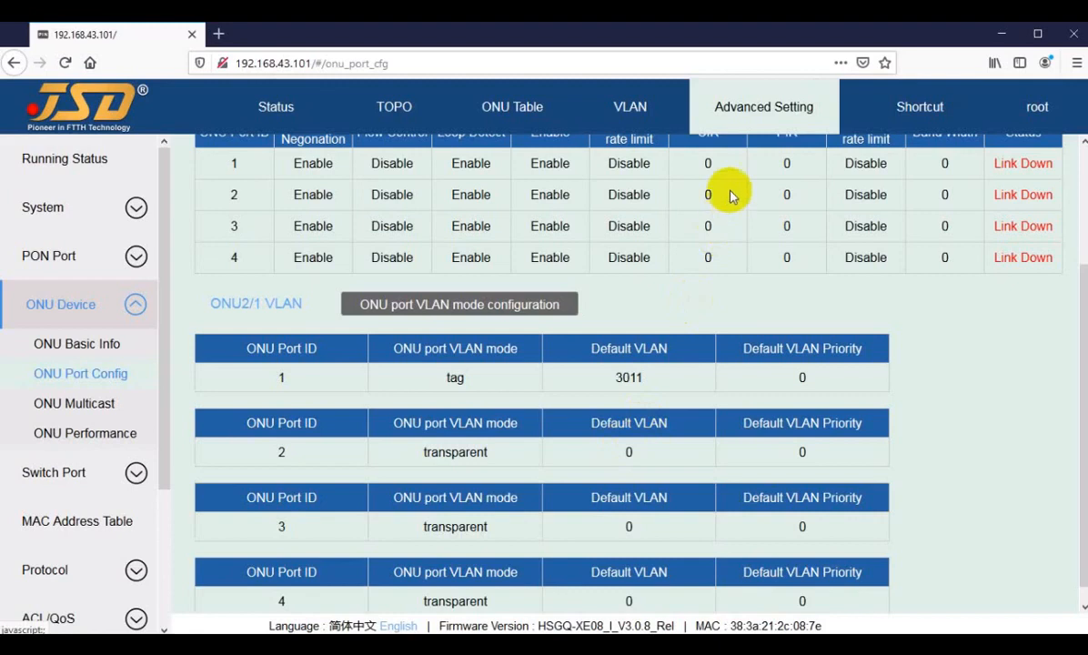
Set port 1 back to transparent mode and apply.
click(500, 310)
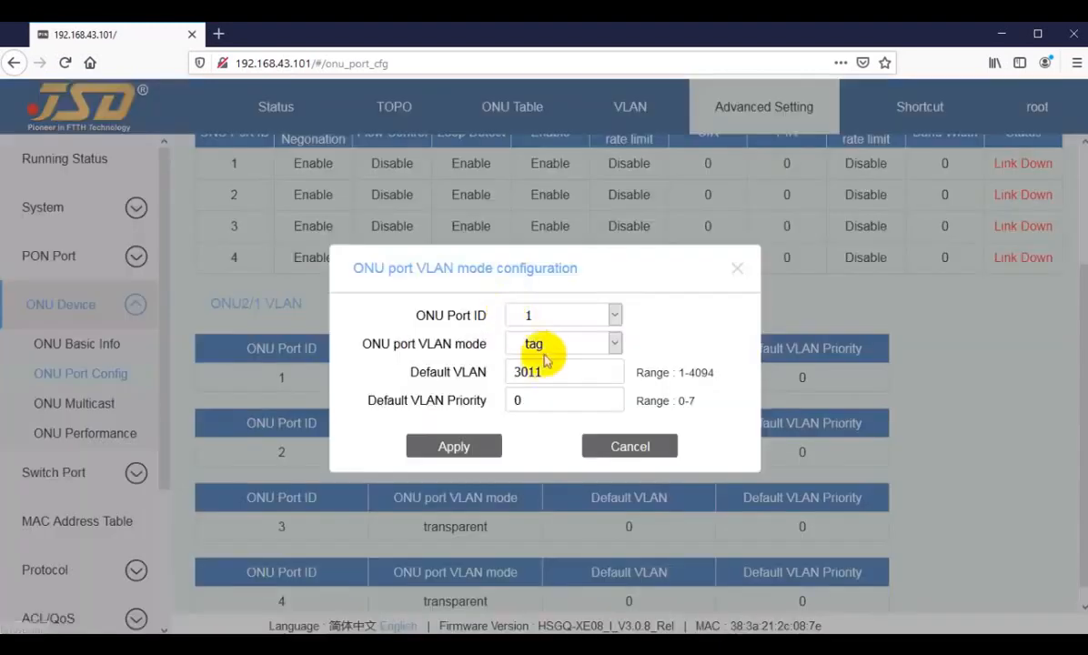
click(539, 345)
click(543, 368)
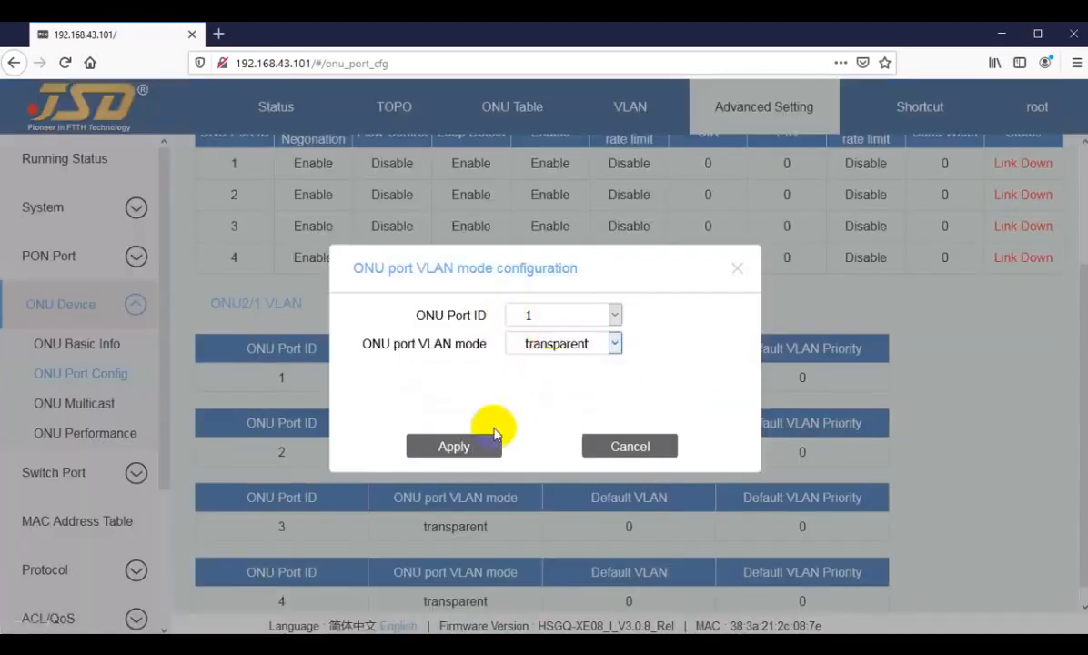
click(454, 447)
scroll(640, 478, up, 3)
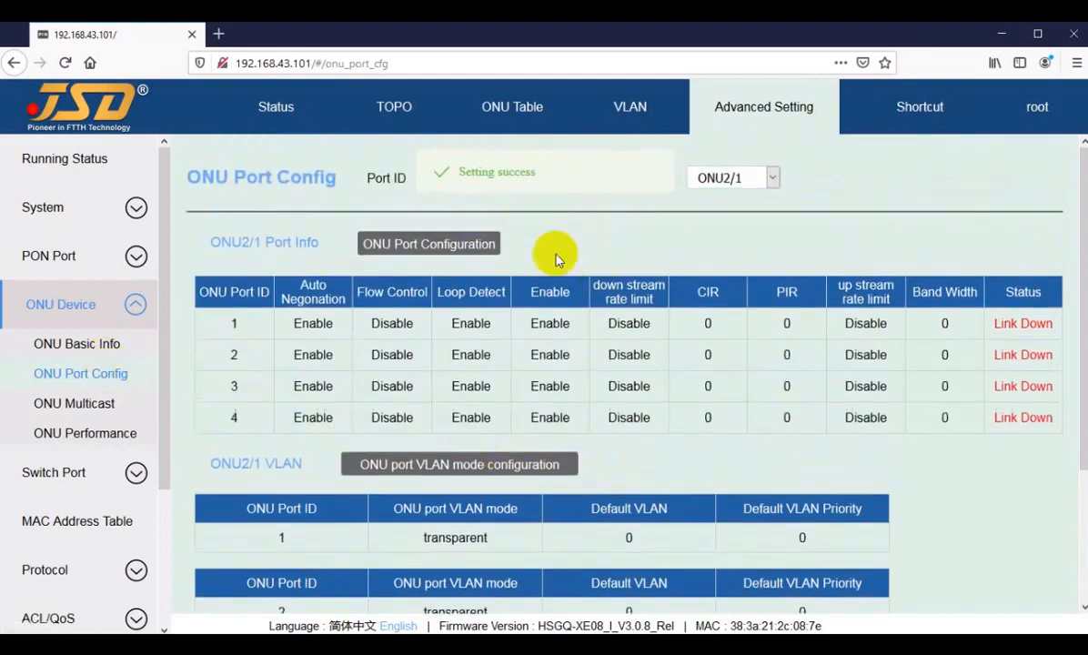
Select ONU2/2 on PON02 and confirm in Basic Info that it is an HGU.
click(748, 177)
click(723, 227)
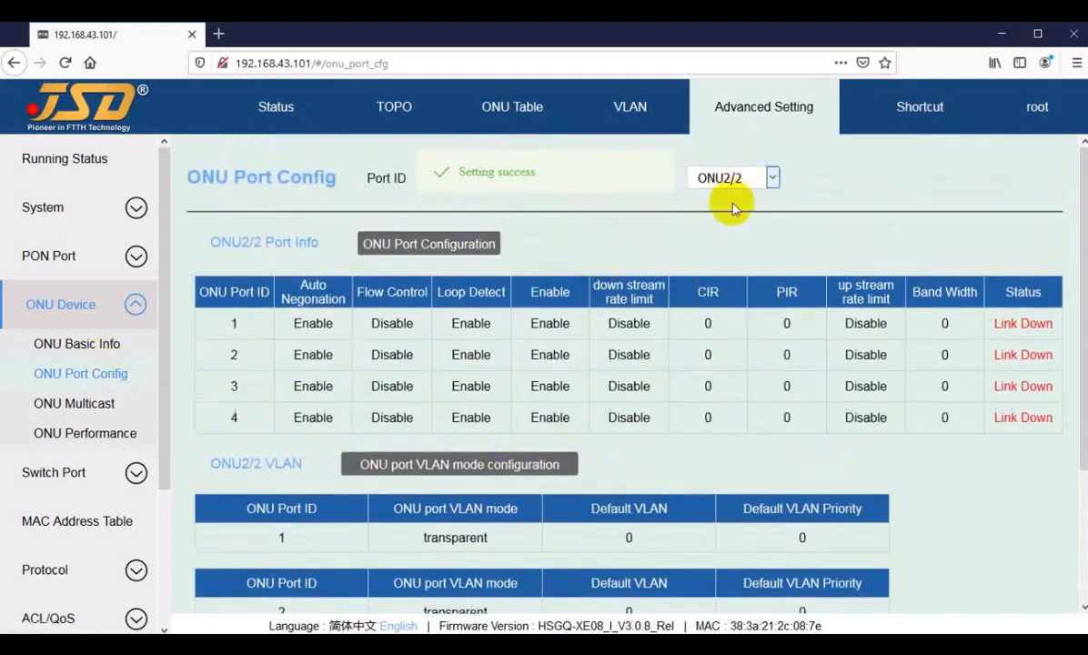
click(80, 348)
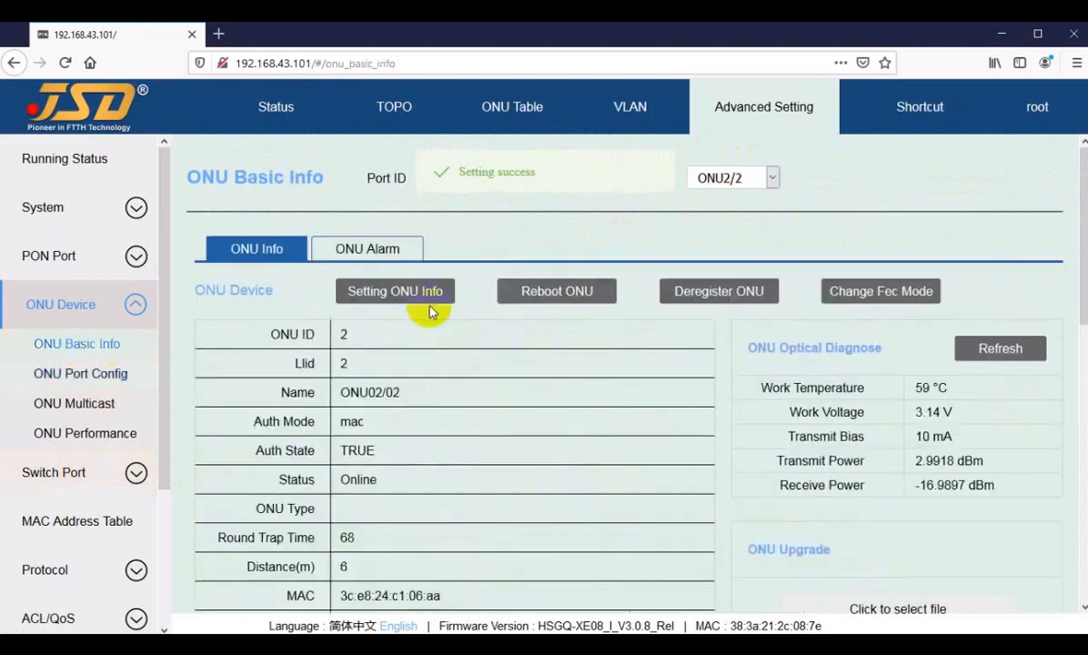
scroll(426, 500, down, 3)
scroll(427, 499, down, 3)
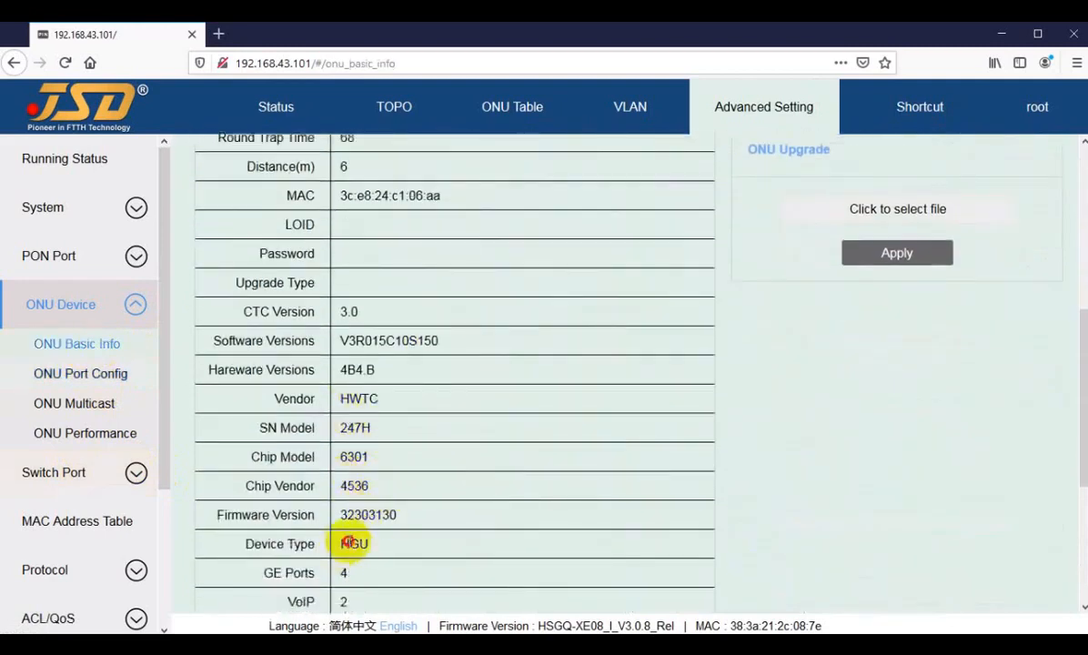
double_click(353, 544)
scroll(348, 499, down, 3)
scroll(349, 499, up, 7)
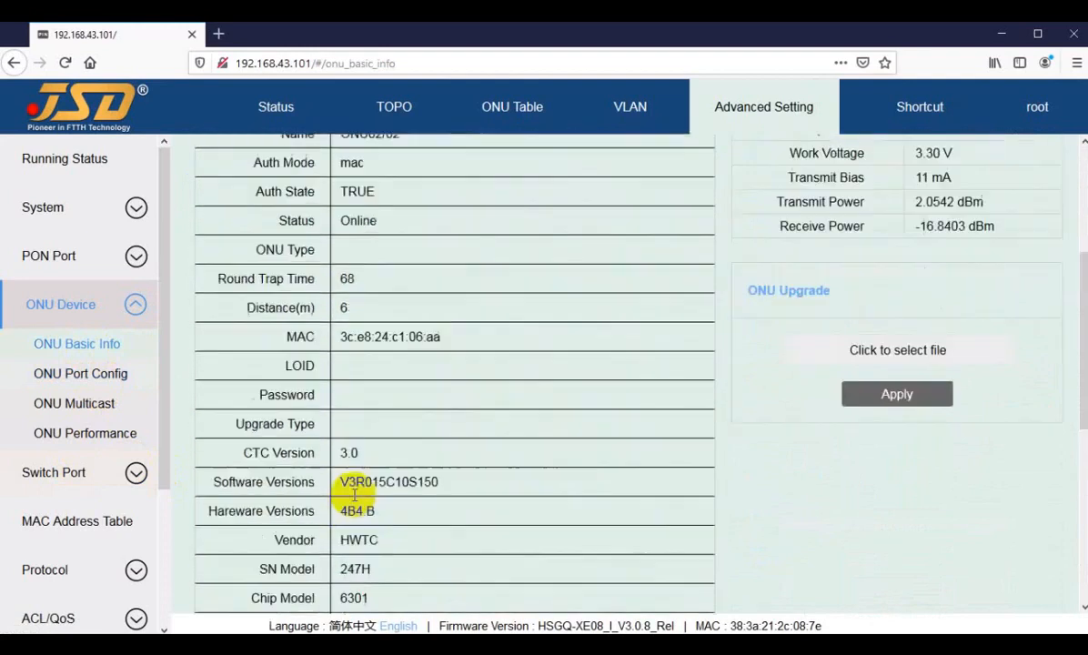
Back in ONU Port Config, try tag mode with VLAN 3011 on port 1, which is rejected.
click(91, 373)
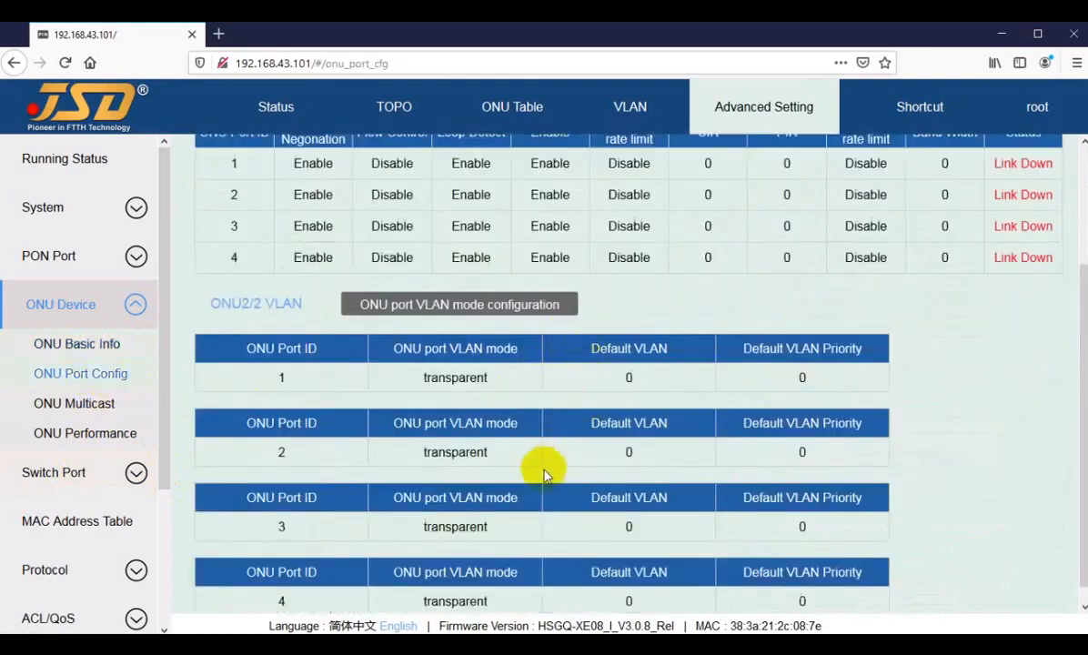
scroll(794, 255, up, 3)
scroll(478, 417, down, 2)
scroll(477, 417, down, 1)
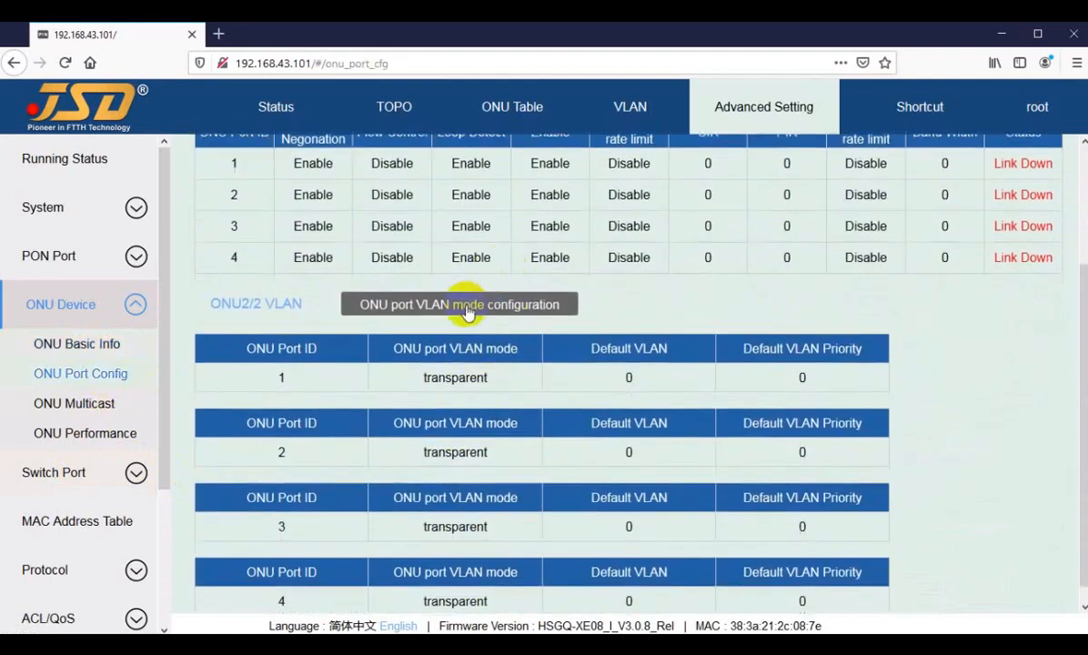
click(455, 379)
click(551, 344)
click(539, 403)
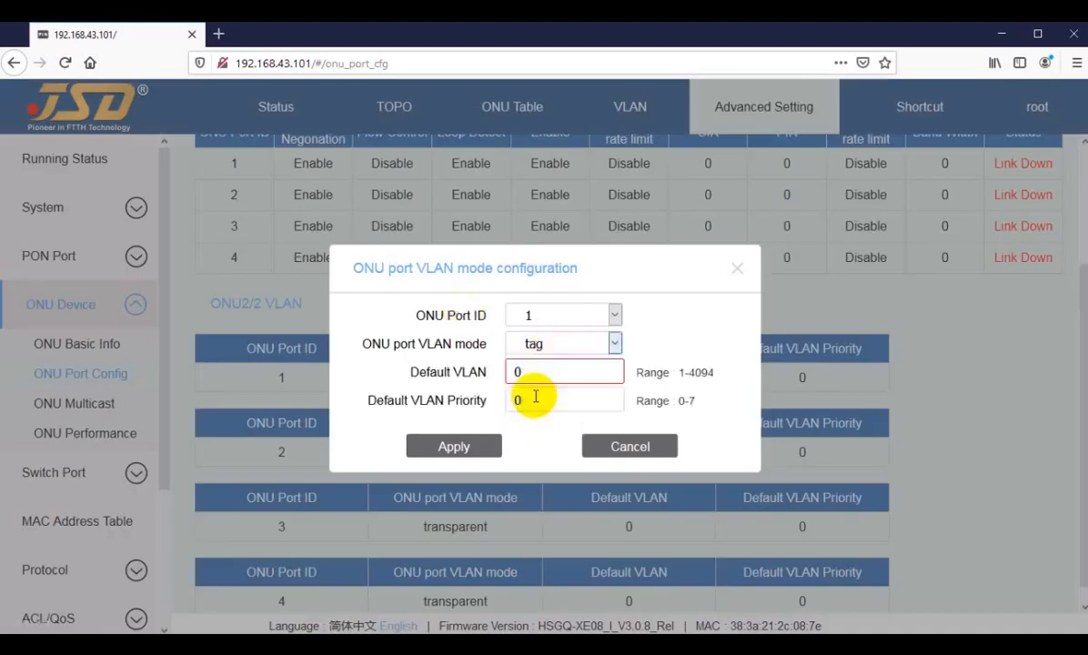
double_click(512, 371)
text(3011)
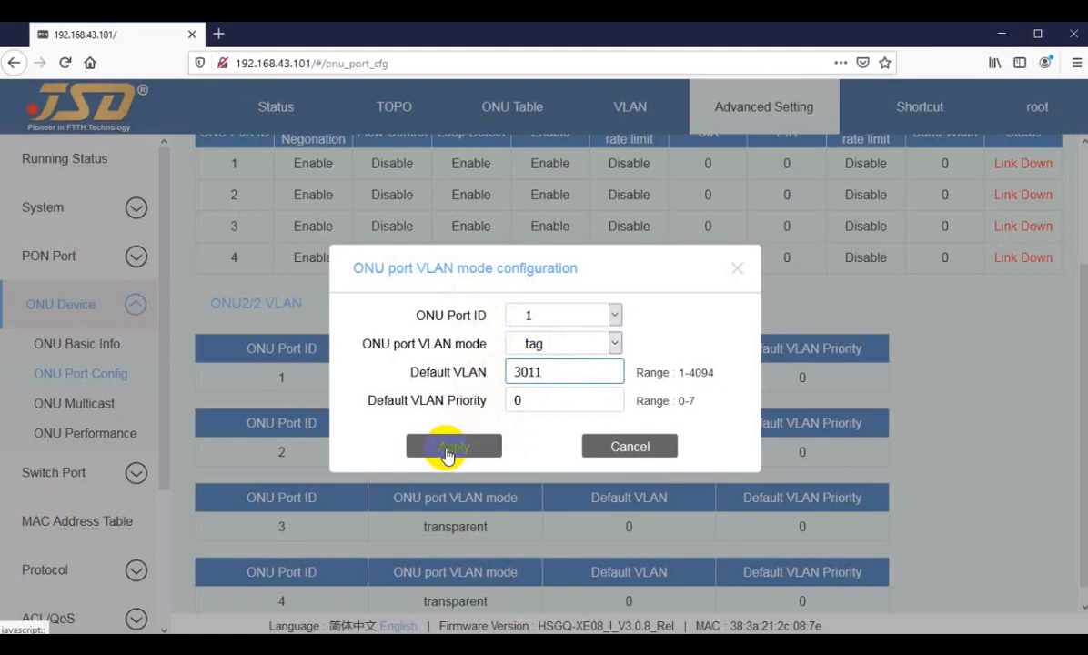
click(448, 455)
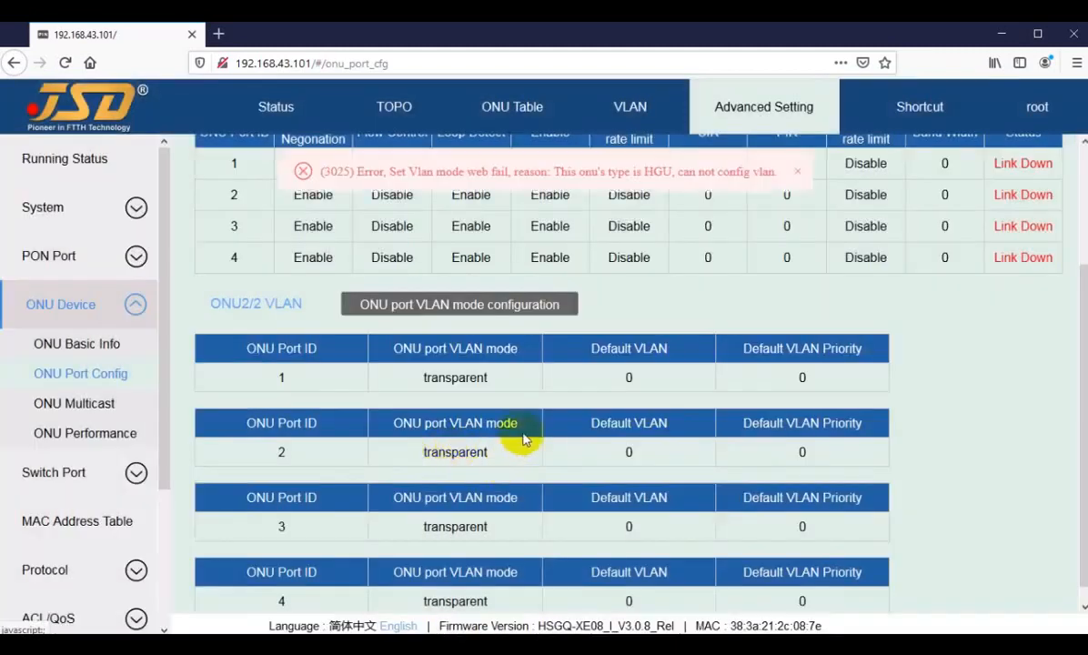